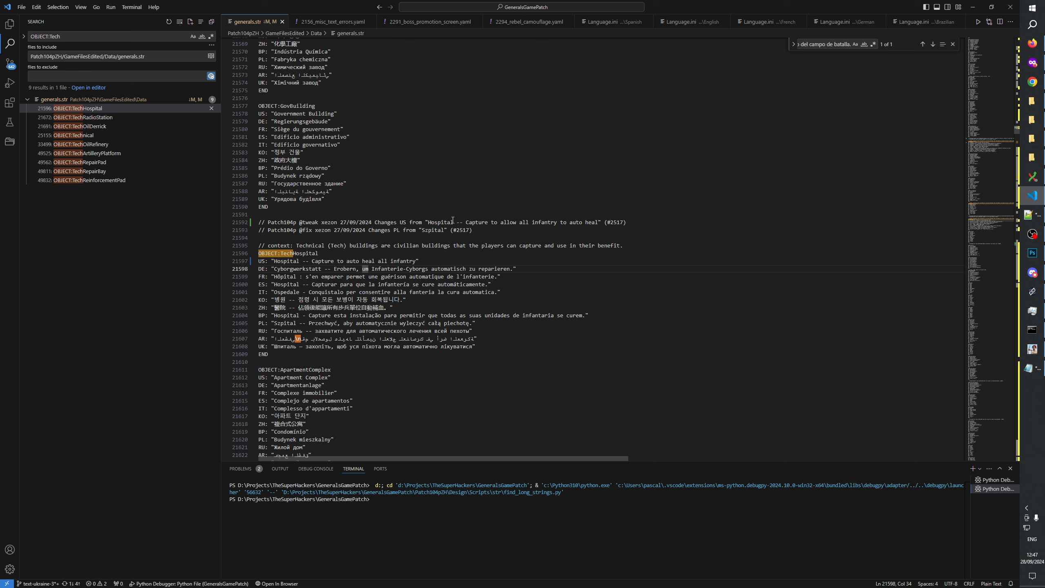
Duplicate the US change comment above OBJECT:TechHospital and set the copy's language code to ES
{"action": "left_click", "coordinate": [448, 221]}
{"action": "key", "text": "ctrl+c"}
{"action": "key", "text": "ctrl+v"}
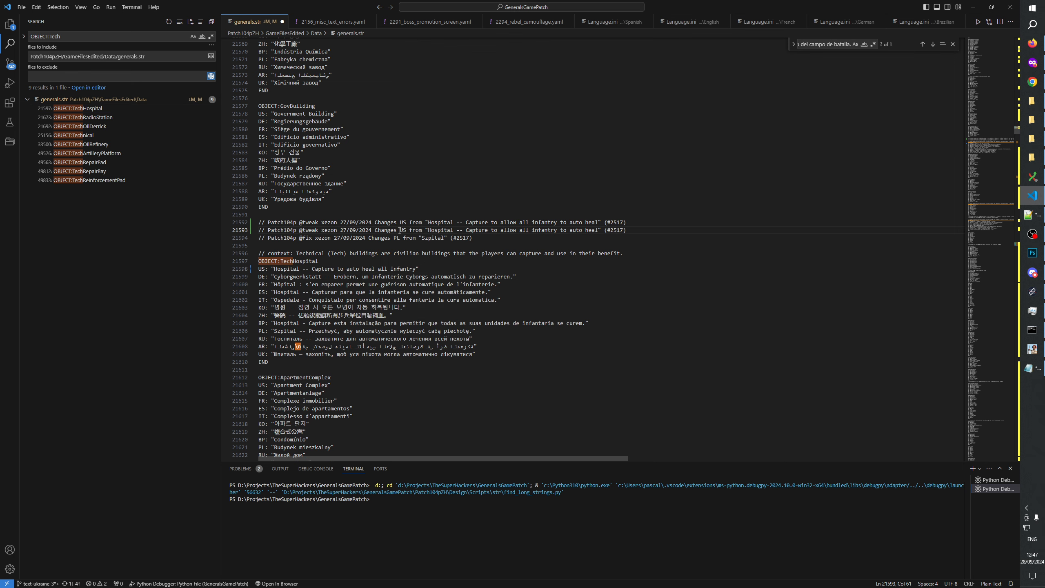
{"action": "double_click", "coordinate": [403, 231]}
{"action": "type", "text": "ES"}
Replace the quoted text in the ES change comment with TechHospital's current Spanish string, "Hospital -- Capturar para que la infantería se cure automáticamente."
{"action": "double_click", "coordinate": [285, 292]}
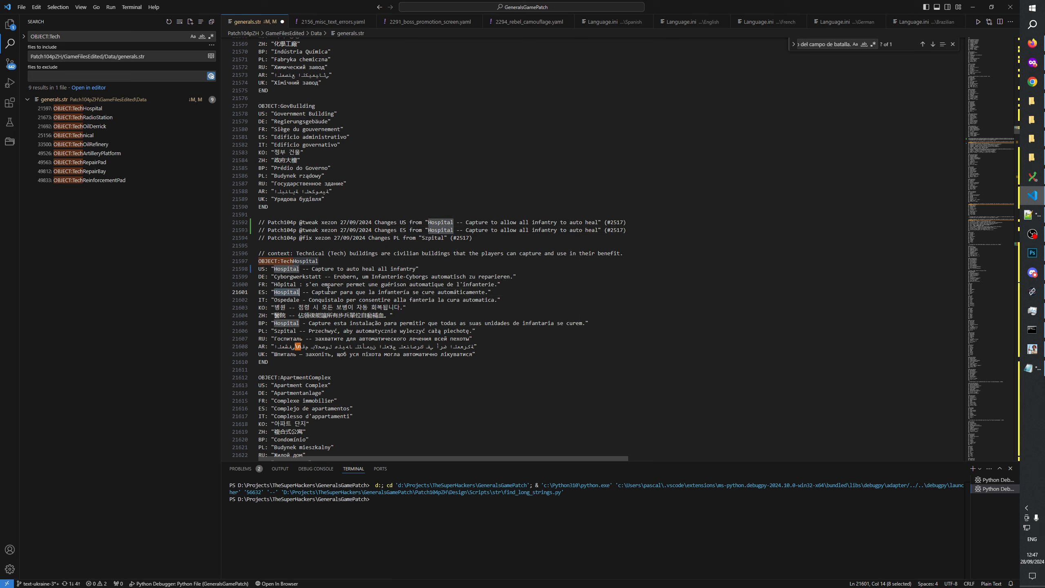
{"action": "left_click_drag", "start_coordinate": [312, 292], "coordinate": [271, 292]}
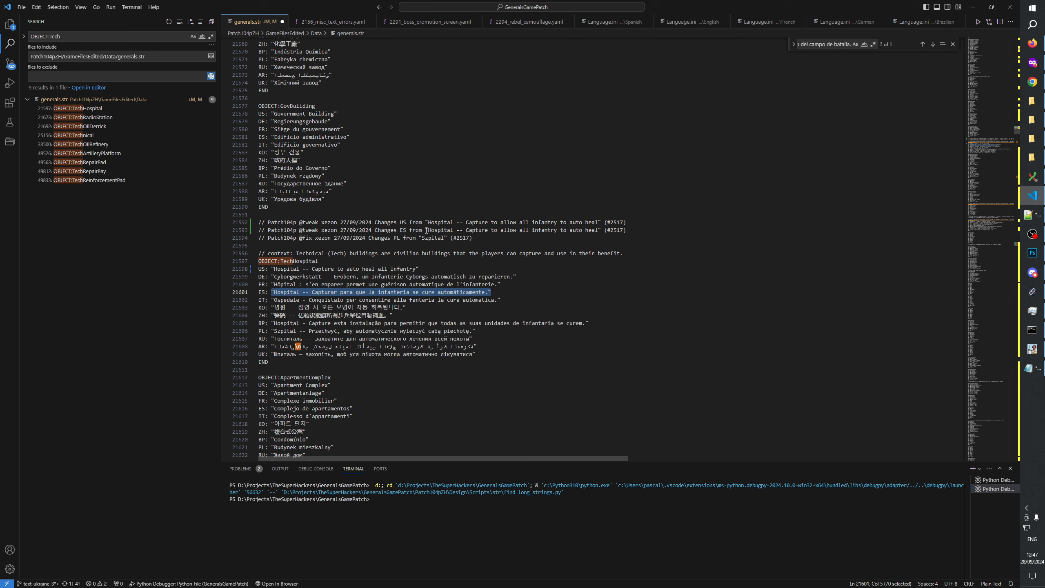
{"action": "key", "text": "ctrl+c"}
{"action": "left_click_drag", "start_coordinate": [426, 230], "coordinate": [602, 231]}
{"action": "key", "text": "ctrl+v"}
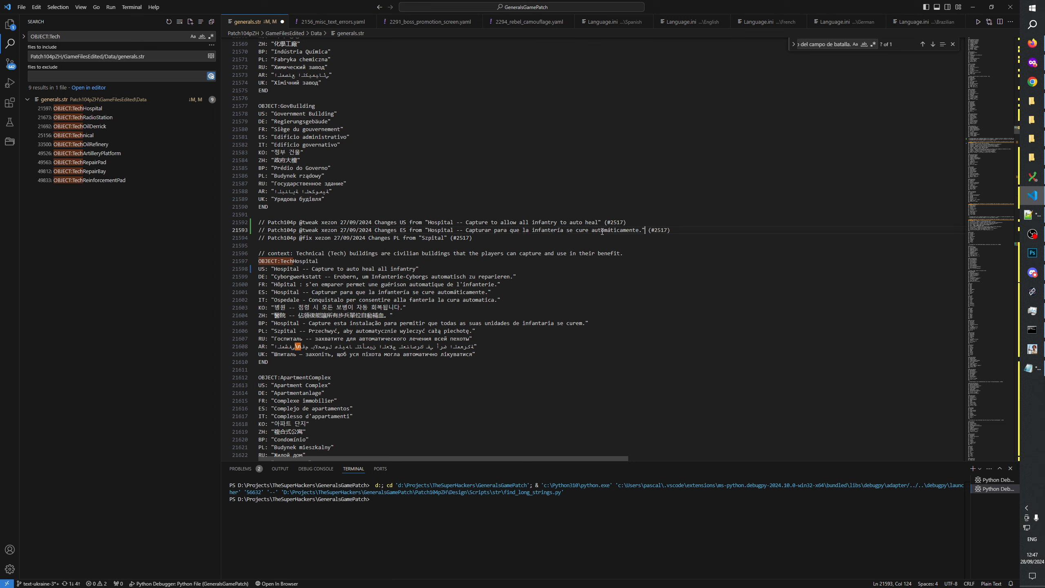
{"action": "key", "text": "alt+Tab"}
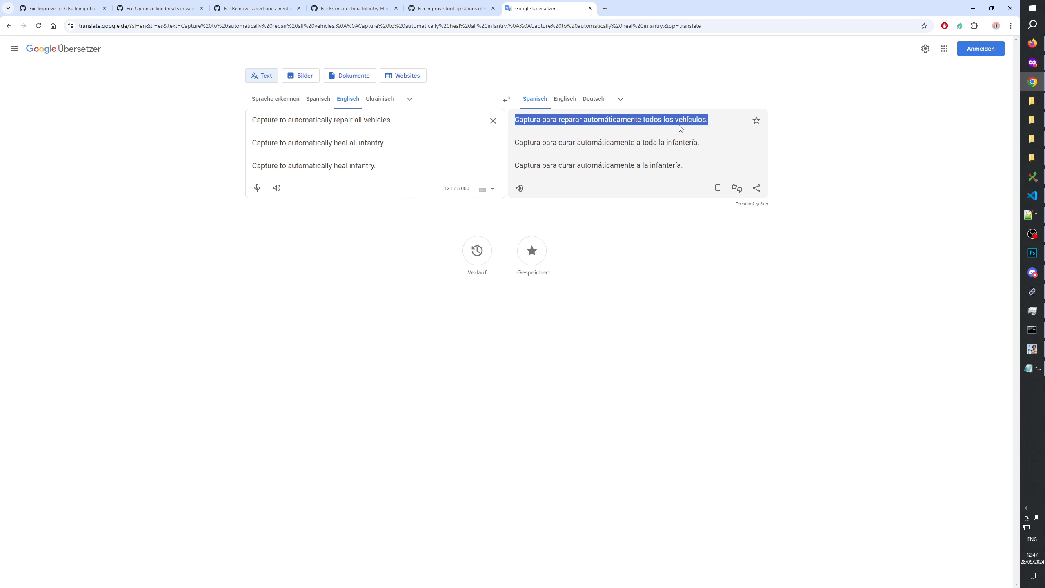
{"action": "key", "text": "alt+Tab"}
{"action": "left_click_drag", "start_coordinate": [466, 230], "coordinate": [639, 230]}
{"action": "key", "text": "ctrl+v"}
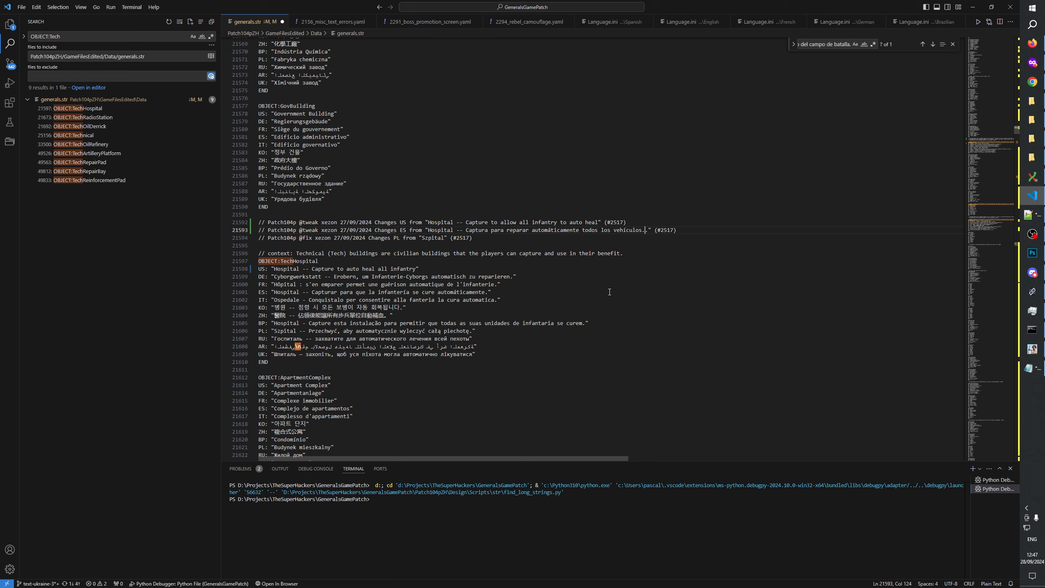
{"action": "key", "text": "BackSpace"}
{"action": "key", "text": "ctrl+z"}
{"action": "key", "text": "ctrl+z"}
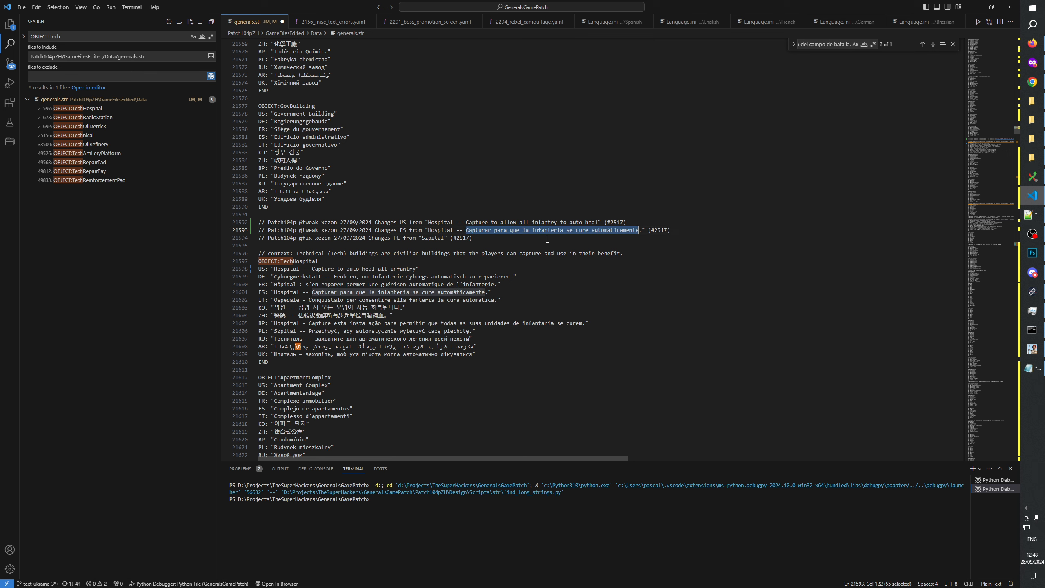
Replace the description in TechHospital's ES string with the Google Translate wording "Captura para curar automáticamente a toda la infantería."
{"action": "left_click", "coordinate": [494, 294]}
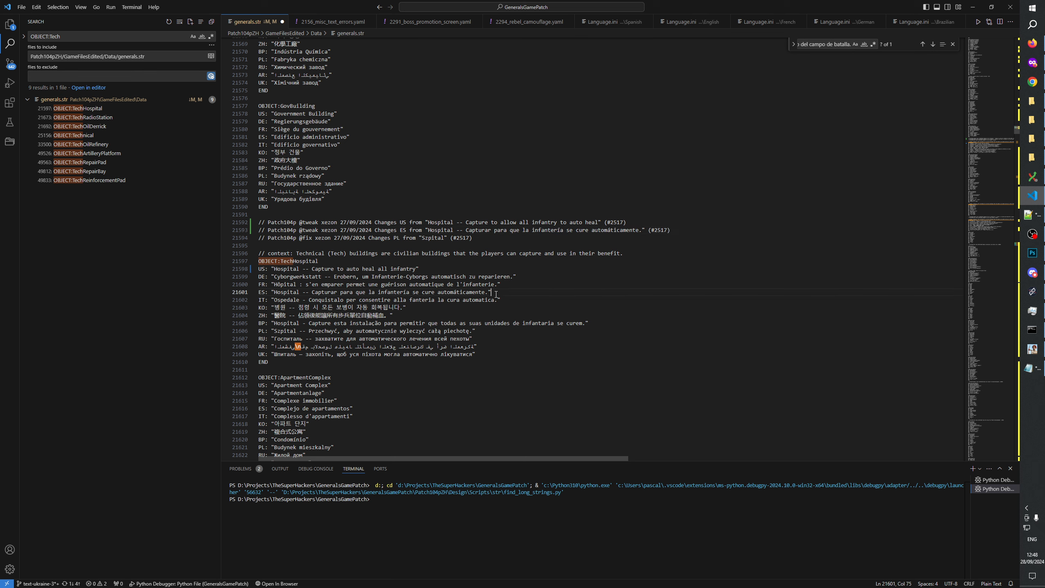
{"action": "key", "text": "alt+Tab"}
{"action": "left_click_drag", "start_coordinate": [699, 144], "coordinate": [516, 149]}
{"action": "key", "text": "alt+Tab"}
{"action": "left_click_drag", "start_coordinate": [312, 292], "coordinate": [487, 291]}
{"action": "key", "text": "ctrl+v"}
{"action": "type", "text": "."}
{"action": "key", "text": "BackSpace"}
{"action": "key", "text": "alt+Tab"}
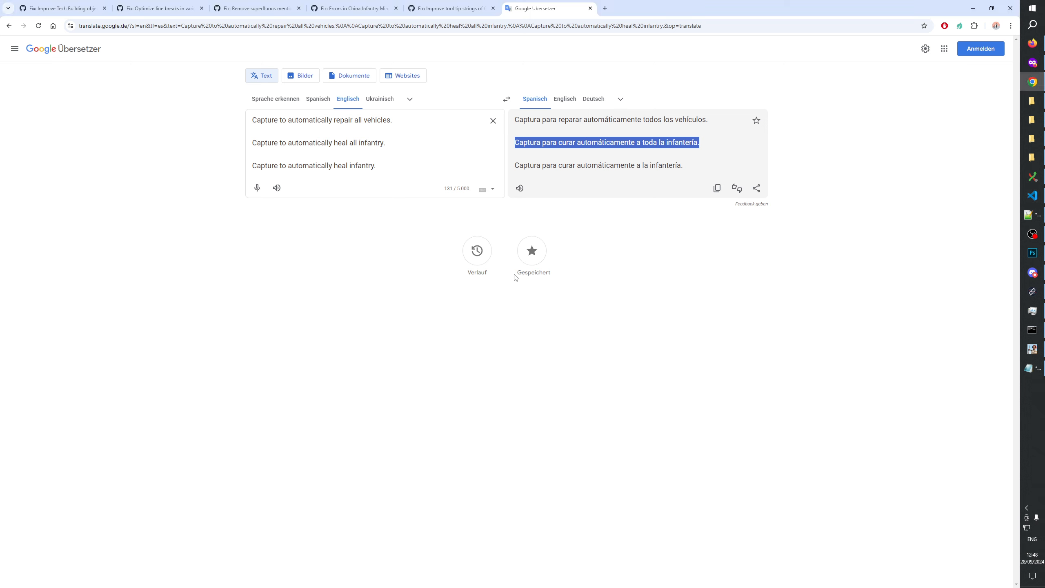
{"action": "key", "text": "alt+Tab"}
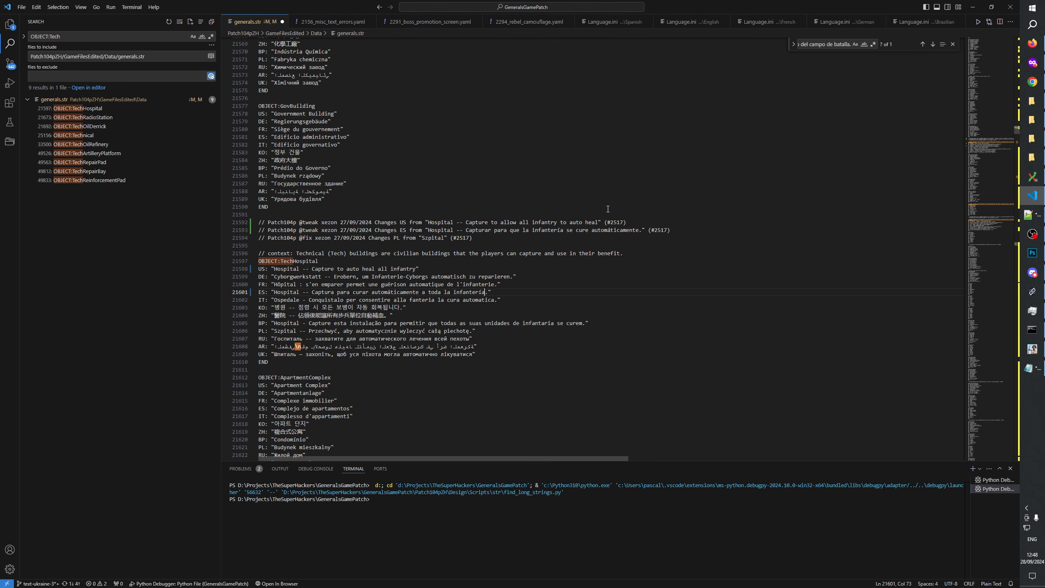
Replace the description in TechRepairBay's ES string with the Google Translate wording "Captura para reparar automáticamente todos los vehículos."
{"action": "left_click", "coordinate": [99, 108]}
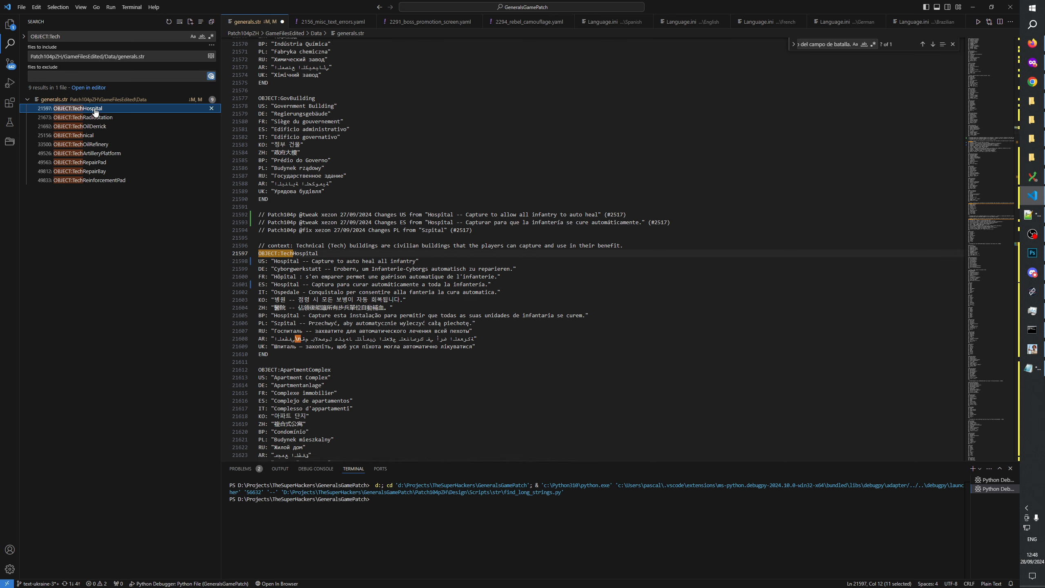
{"action": "left_click", "coordinate": [88, 162]}
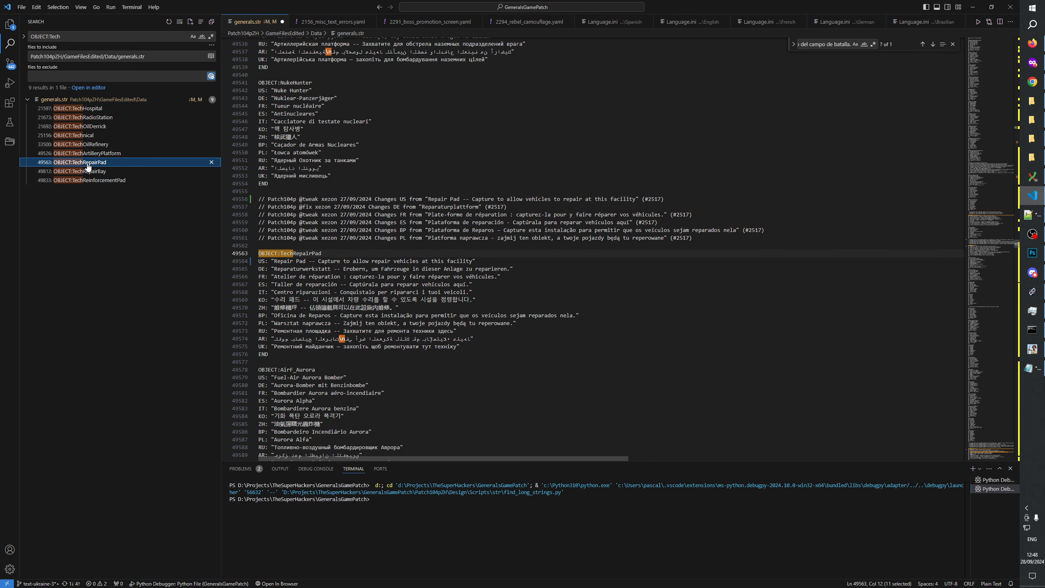
{"action": "left_click", "coordinate": [86, 170]}
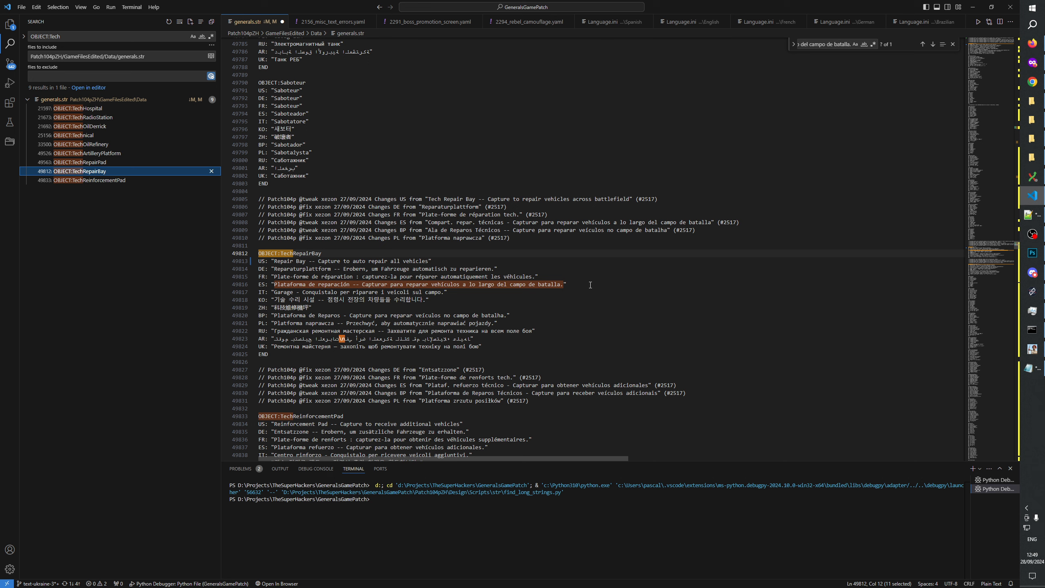
{"action": "left_click_drag", "start_coordinate": [590, 285], "coordinate": [251, 283]}
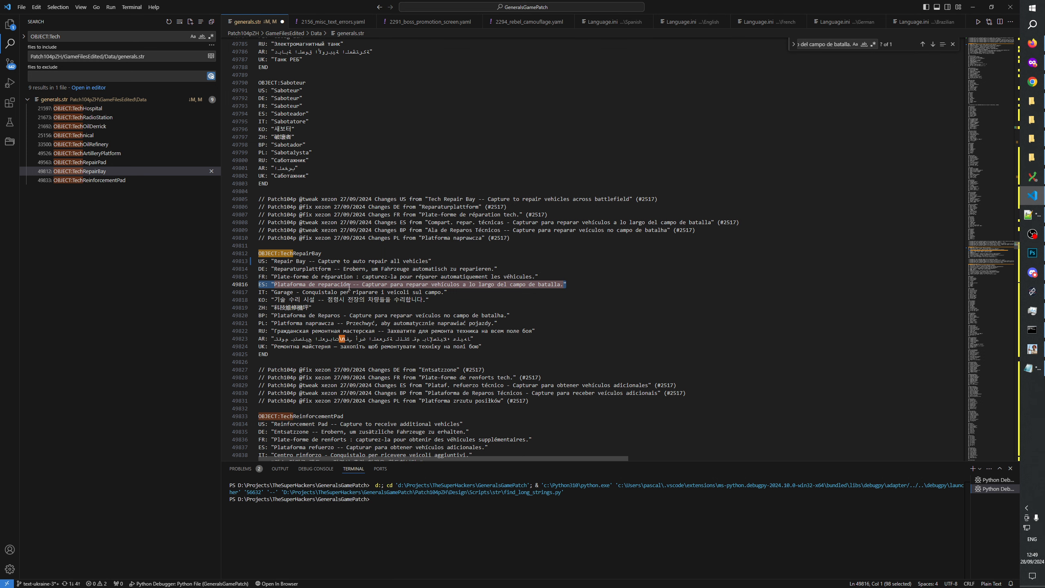
{"action": "key", "text": "alt+Tab"}
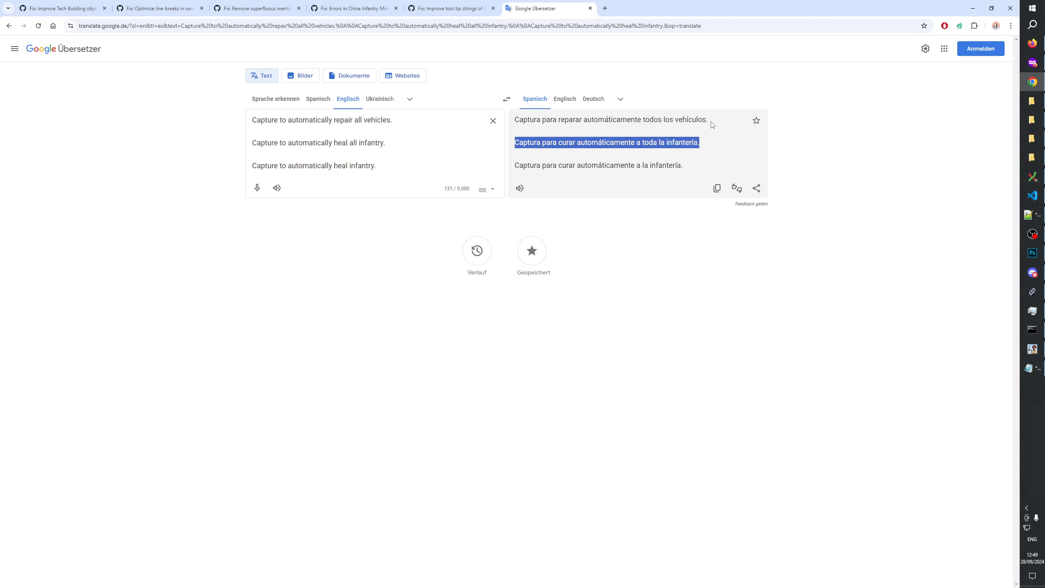
{"action": "left_click_drag", "start_coordinate": [712, 124], "coordinate": [513, 122]}
{"action": "key", "text": "alt+Tab"}
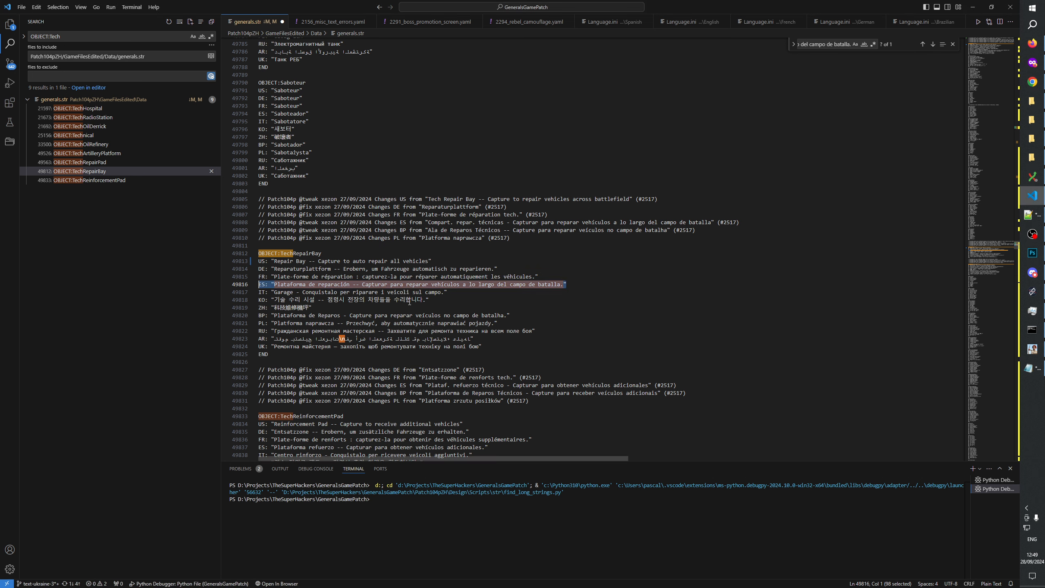
{"action": "left_click_drag", "start_coordinate": [275, 285], "coordinate": [562, 284]}
{"action": "key", "text": "ctrl+v"}
{"action": "key", "text": "BackSpace"}
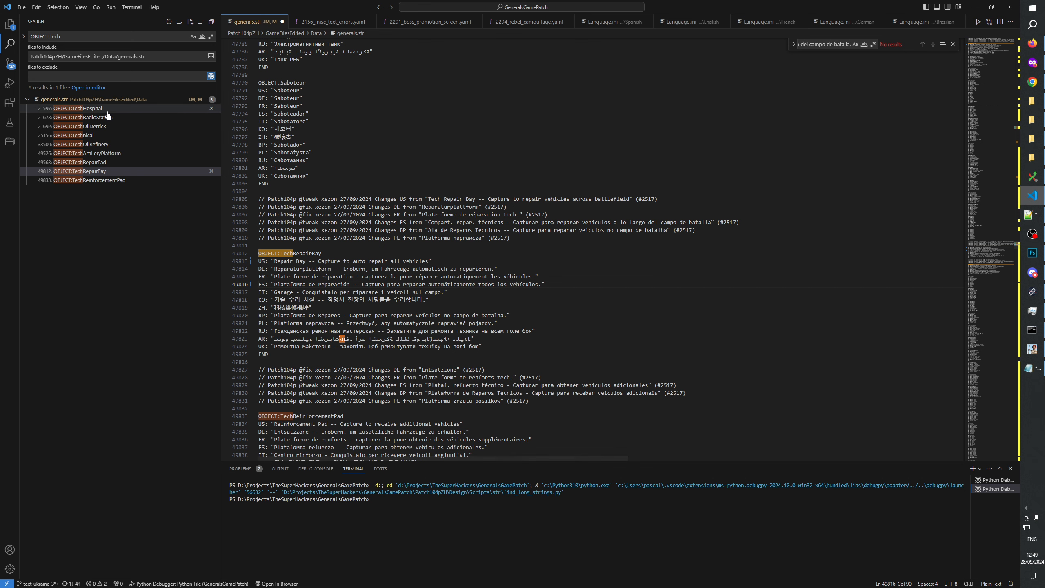
Change "Captura" to "Capturar" in TechRepairBay's ES string, reusing the word from its ES change comment
{"action": "left_click", "coordinate": [93, 161]}
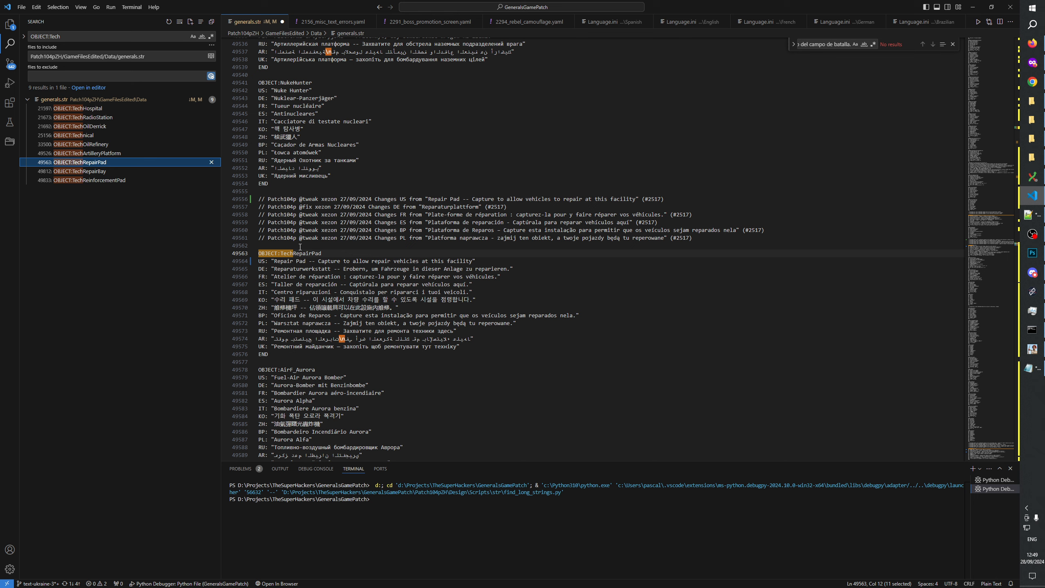
{"action": "left_click", "coordinate": [82, 171]}
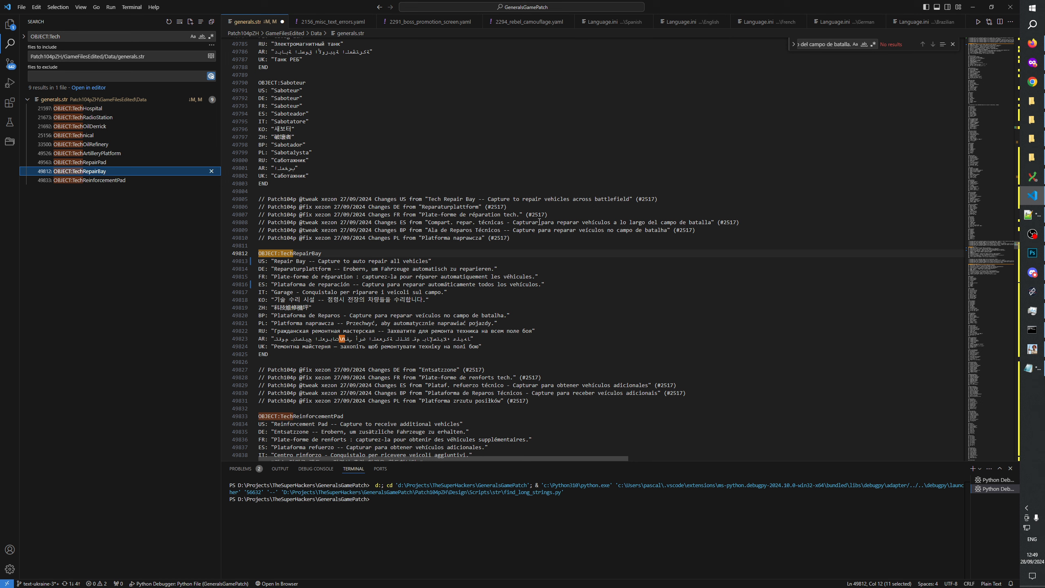
{"action": "left_click", "coordinate": [525, 223]}
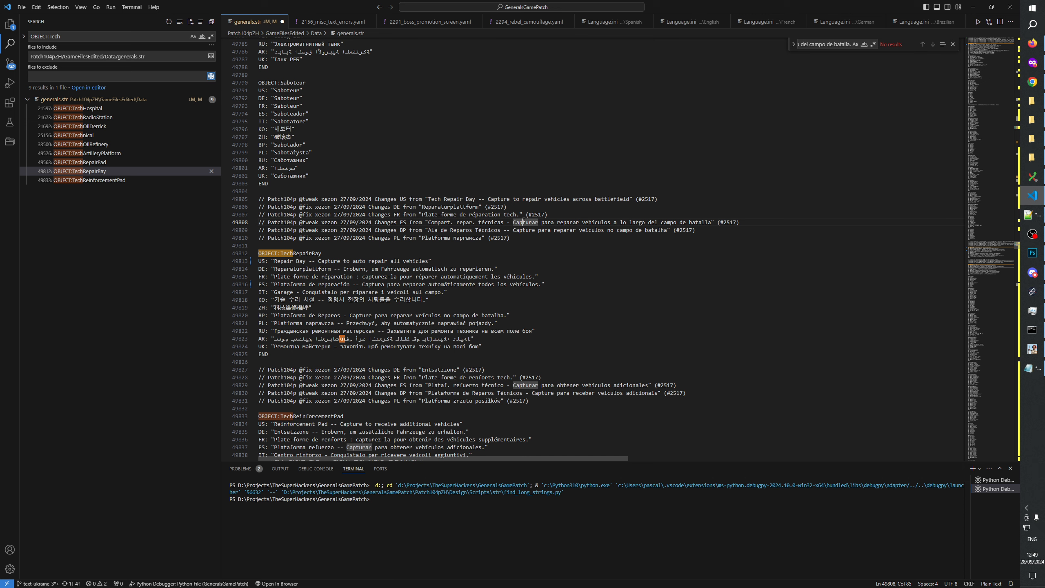
{"action": "double_click", "coordinate": [524, 223]}
{"action": "key", "text": "ctrl+c"}
{"action": "double_click", "coordinate": [372, 284]}
{"action": "key", "text": "ctrl+v"}
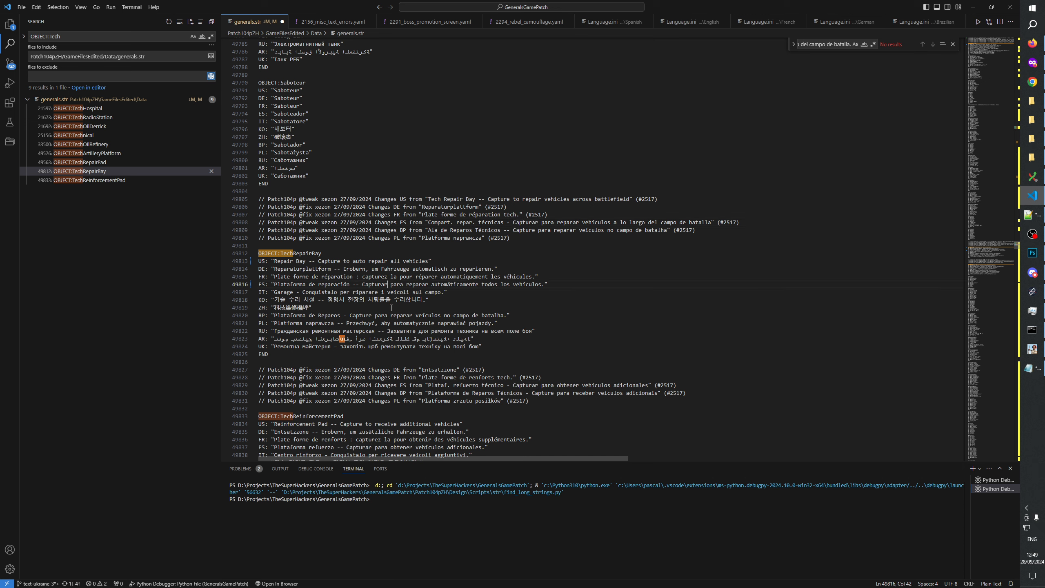
In Google Translate, swap to Spanish-to-English and change the vehicle line's "Captura" to "Capturar" to check its meaning
{"action": "left_click_drag", "start_coordinate": [363, 284], "coordinate": [545, 285]}
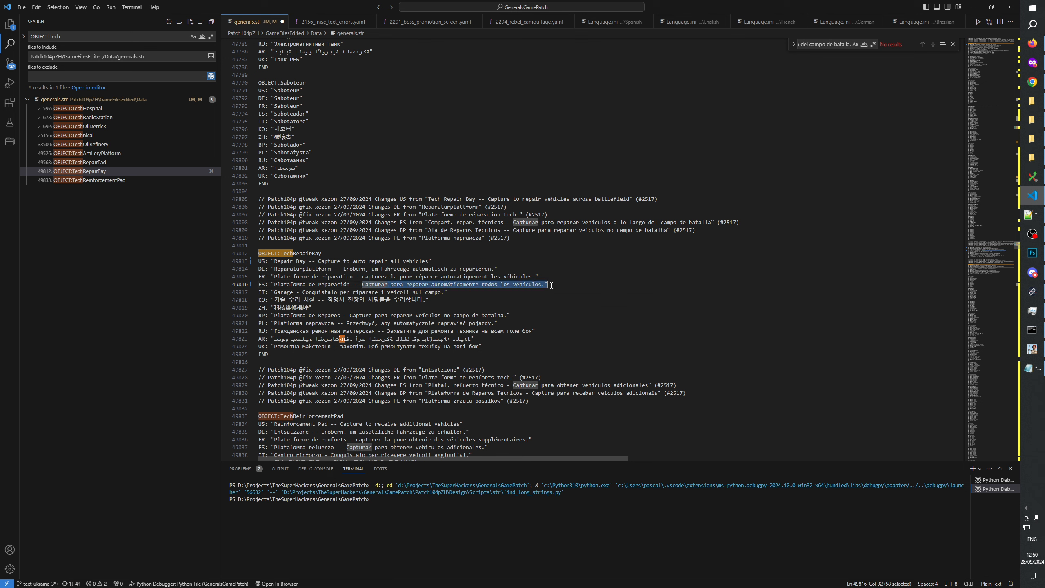
{"action": "key", "text": "alt+Tab"}
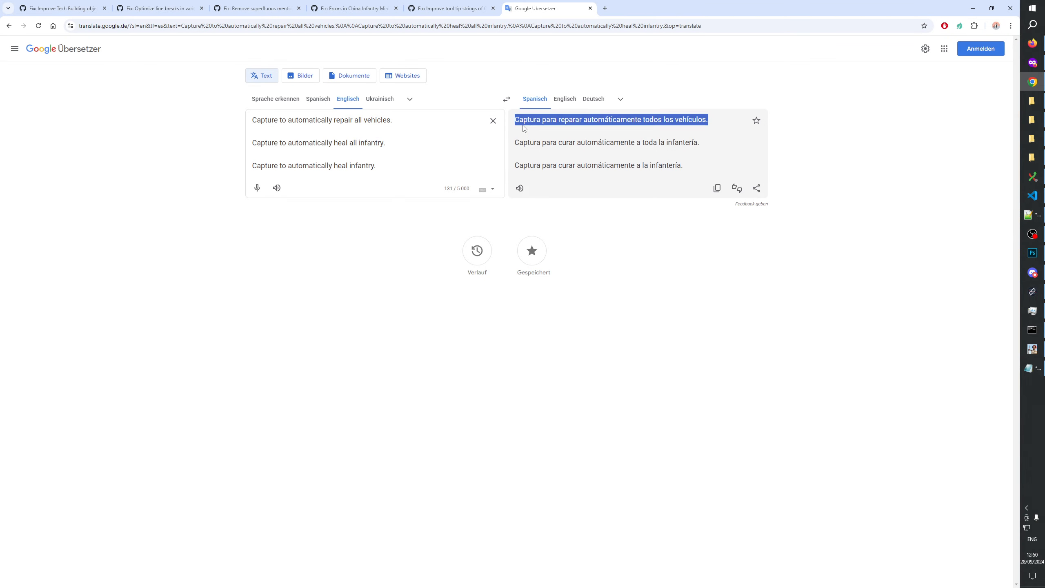
{"action": "left_click", "coordinate": [506, 100]}
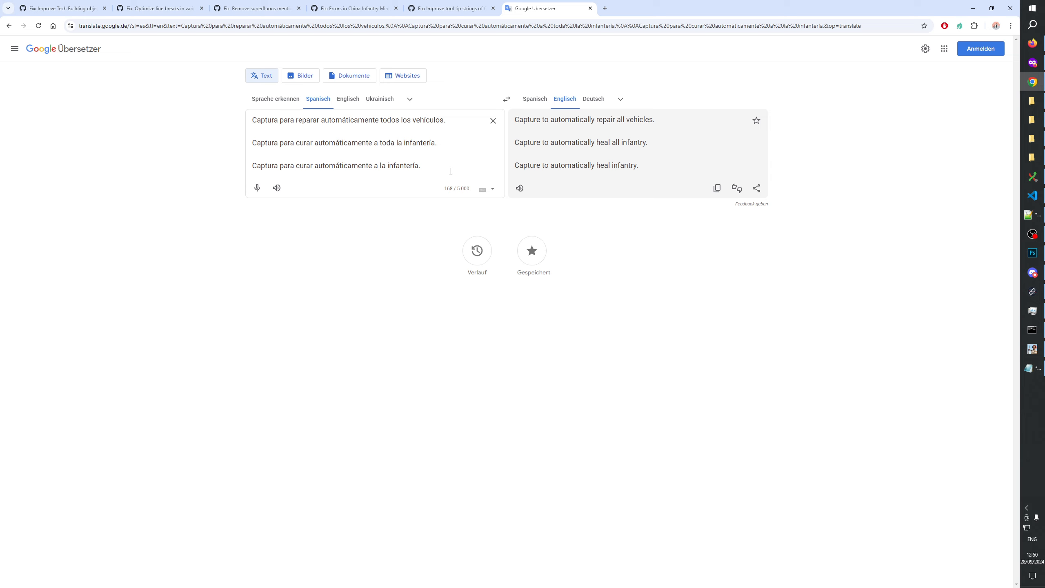
{"action": "type", "text": "r"}
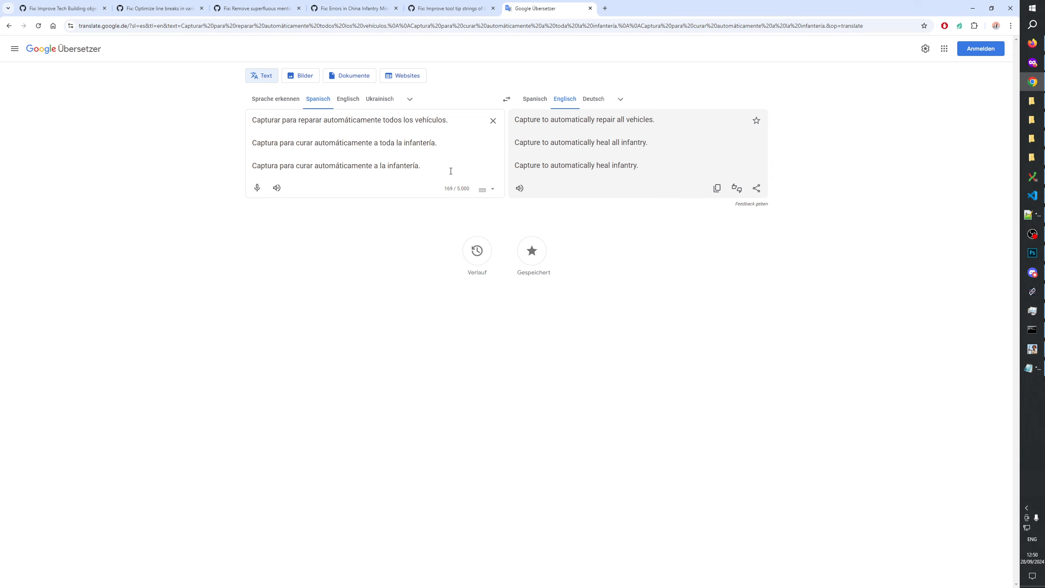
{"action": "key", "text": "alt+Tab"}
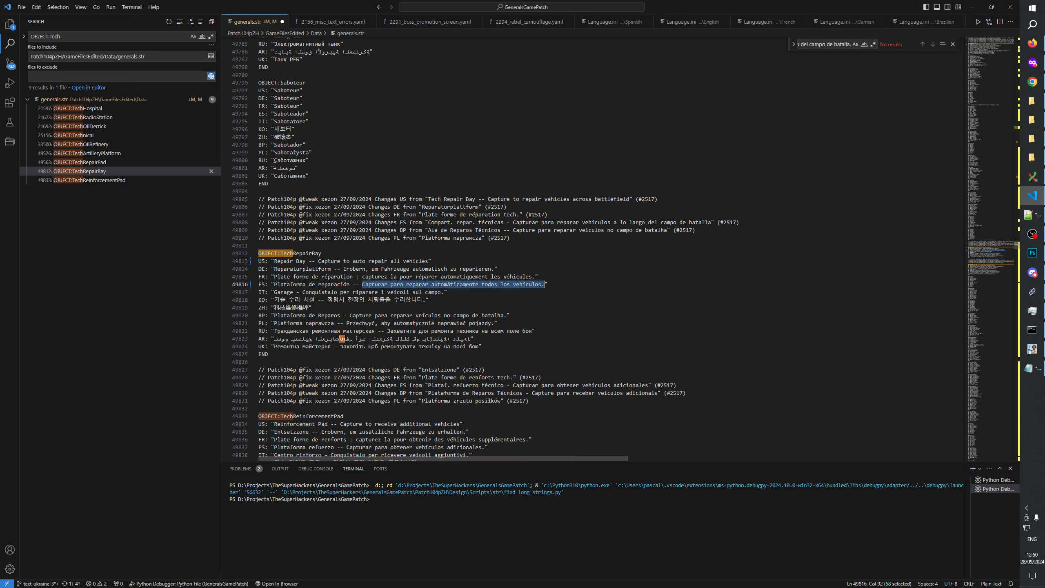
Review the TechHospital entry, and check "Capturar para curar automáticamente a toda la infantería." in Google Translate
{"action": "left_click", "coordinate": [93, 109]}
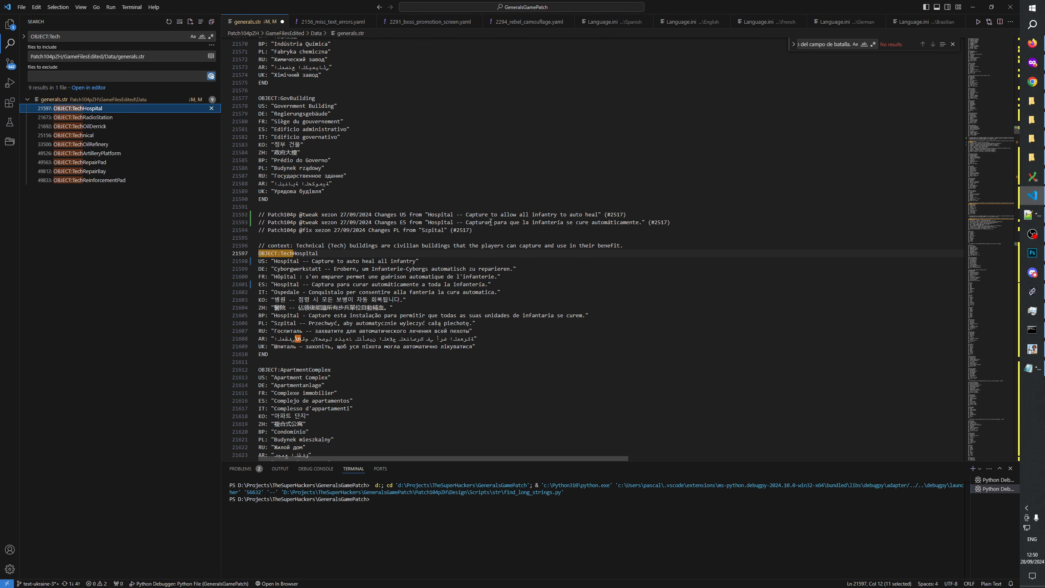
{"action": "key", "text": "alt+Tab"}
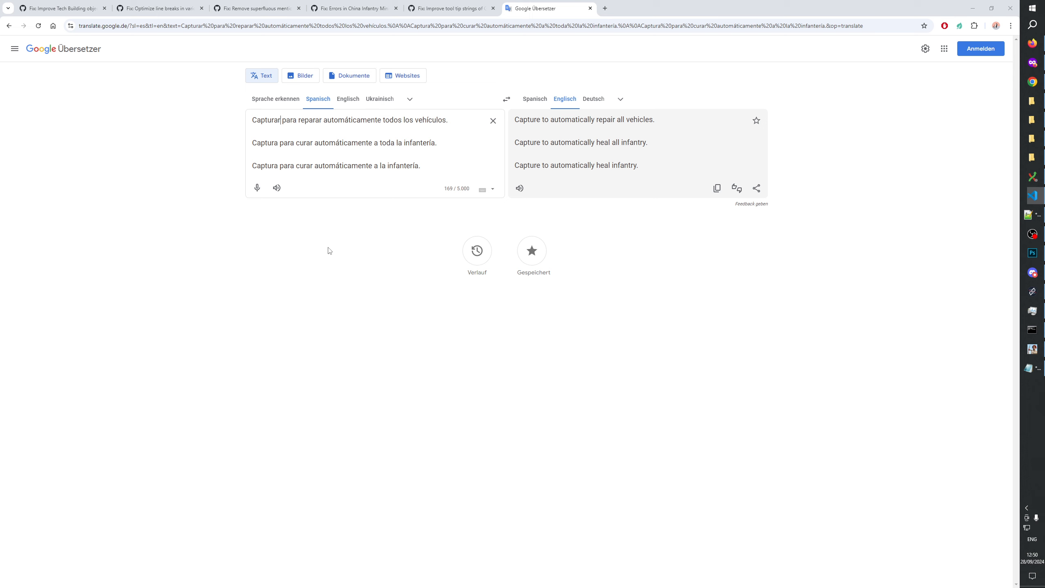
{"action": "left_click", "coordinate": [278, 143]}
{"action": "type", "text": "r"}
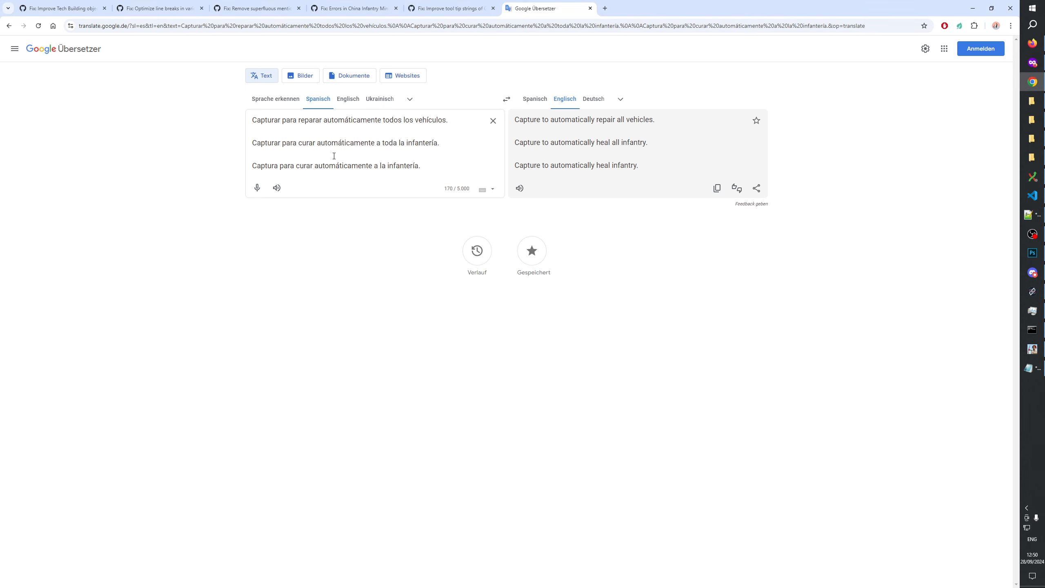
{"action": "key", "text": "alt+Tab"}
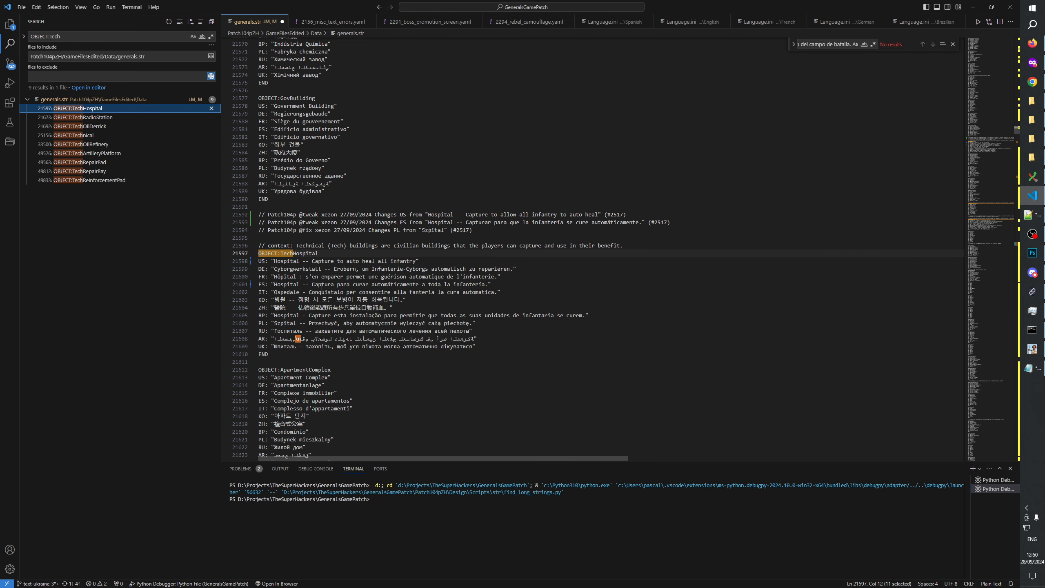
Change "Captura" to "Capturar" in TechHospital's ES string in generals.str
{"action": "left_click", "coordinate": [336, 284]}
{"action": "type", "text": "r"}
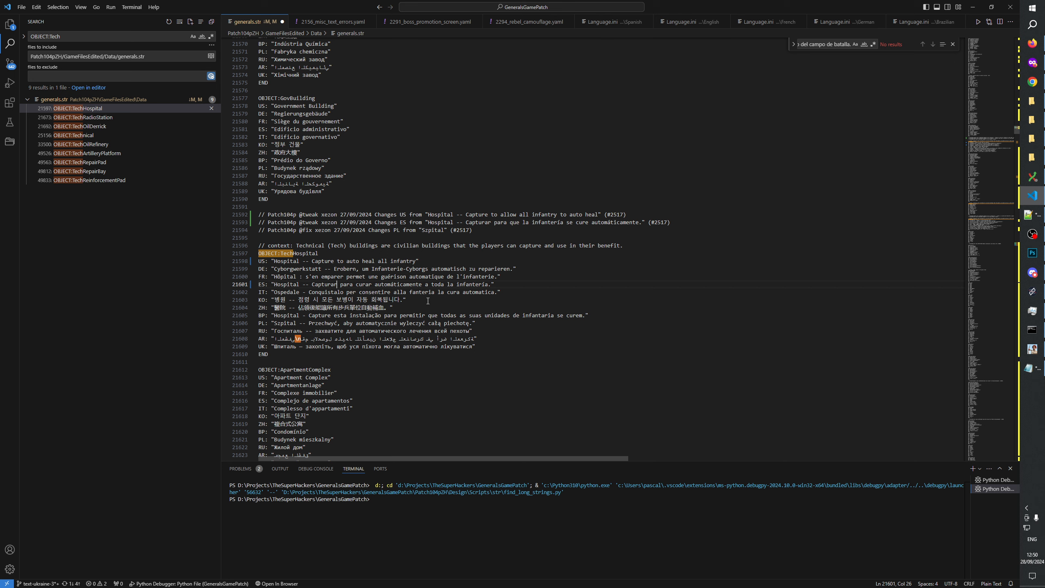
{"action": "left_click", "coordinate": [510, 285]}
{"action": "left_click", "coordinate": [511, 290]}
{"action": "left_click_drag", "start_coordinate": [511, 285], "coordinate": [513, 291]}
{"action": "left_click", "coordinate": [512, 291]}
{"action": "left_click", "coordinate": [512, 285]}
{"action": "left_click", "coordinate": [513, 291]}
Switch Google Translate back to English-to-Spanish and delete the source line "Capture to automatically heal infantry."
{"action": "key", "text": "alt+Tab"}
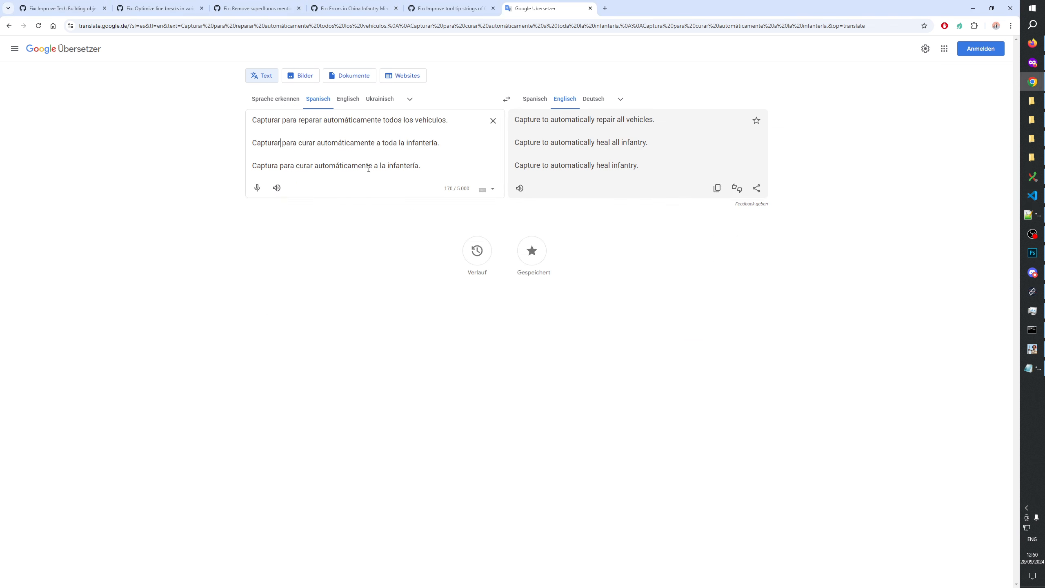
{"action": "left_click_drag", "start_coordinate": [453, 167], "coordinate": [190, 177]}
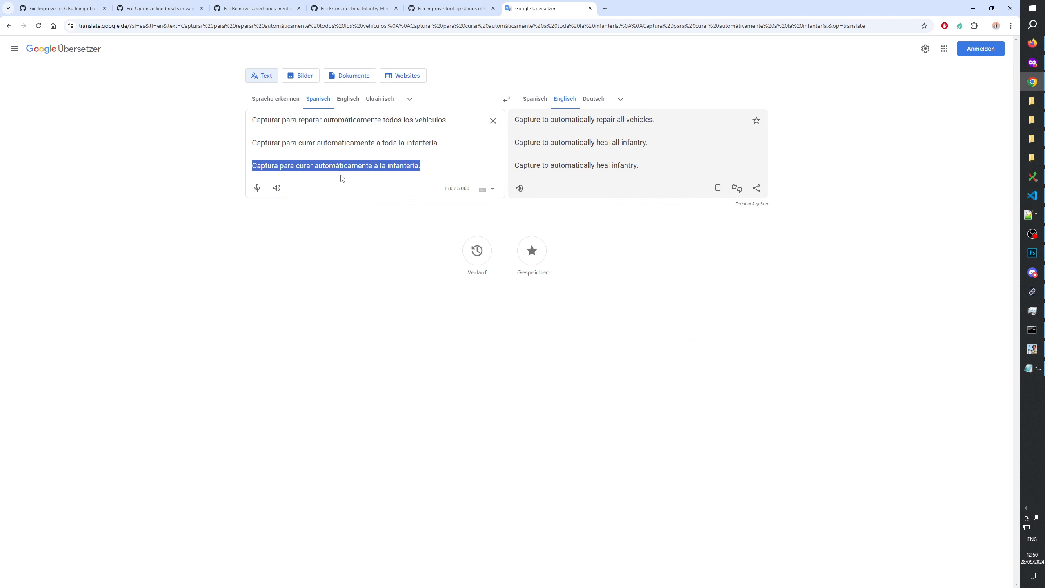
{"action": "left_click", "coordinate": [508, 99]}
{"action": "left_click_drag", "start_coordinate": [396, 163], "coordinate": [184, 180]}
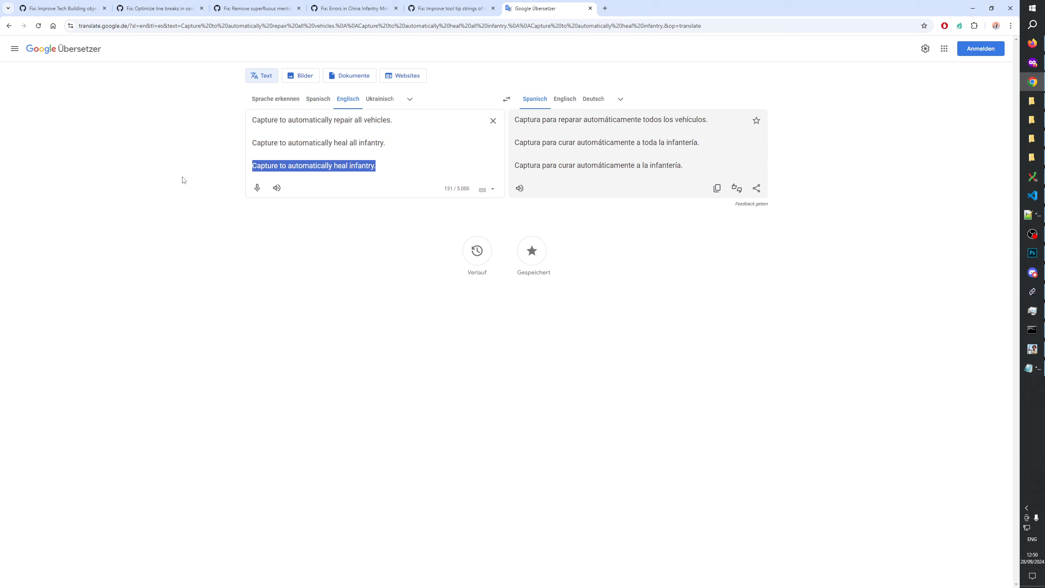
{"action": "key", "text": "BackSpace"}
Set Google Translate's target language to Italian for the vehicle repair and infantry healing lines
{"action": "left_click", "coordinate": [621, 100]}
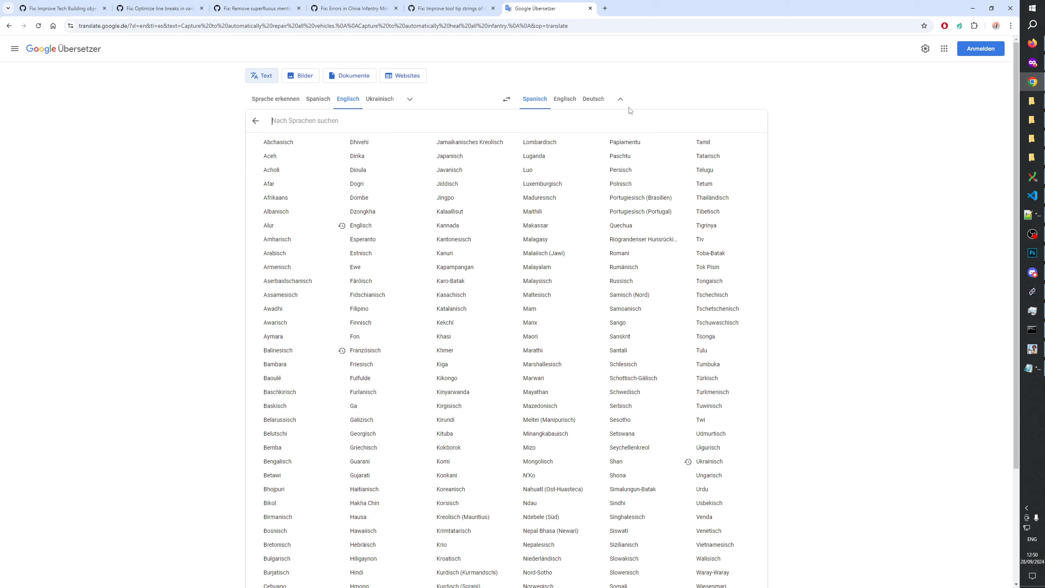
{"action": "type", "text": "Italia"}
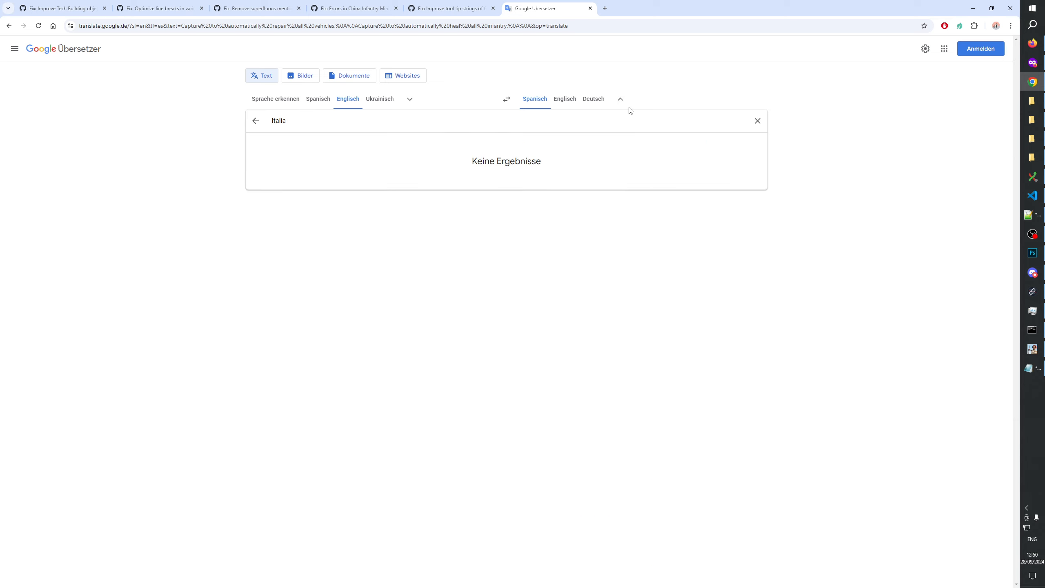
{"action": "key", "text": "BackSpace"}
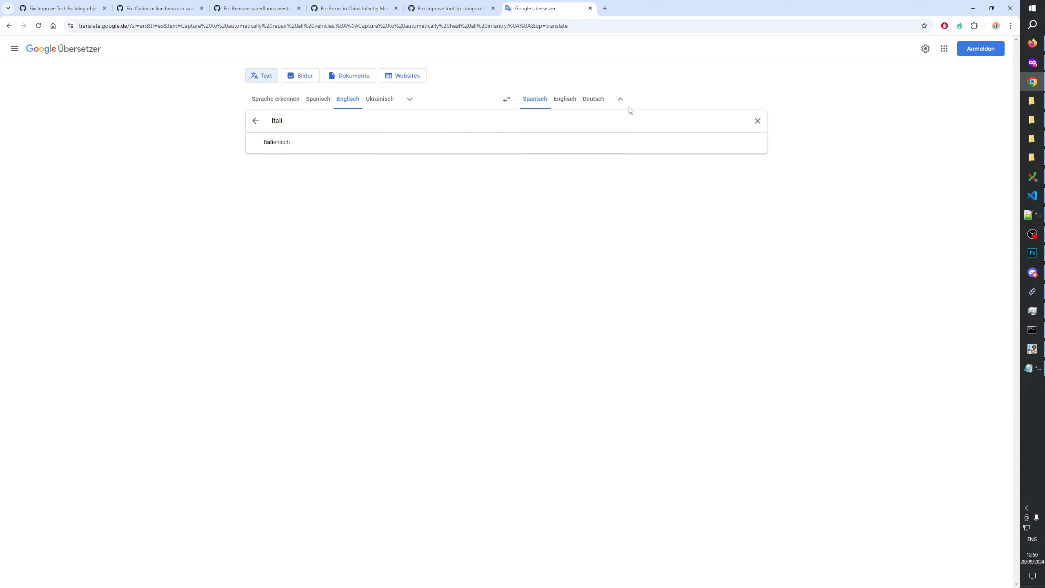
{"action": "left_click", "coordinate": [317, 140]}
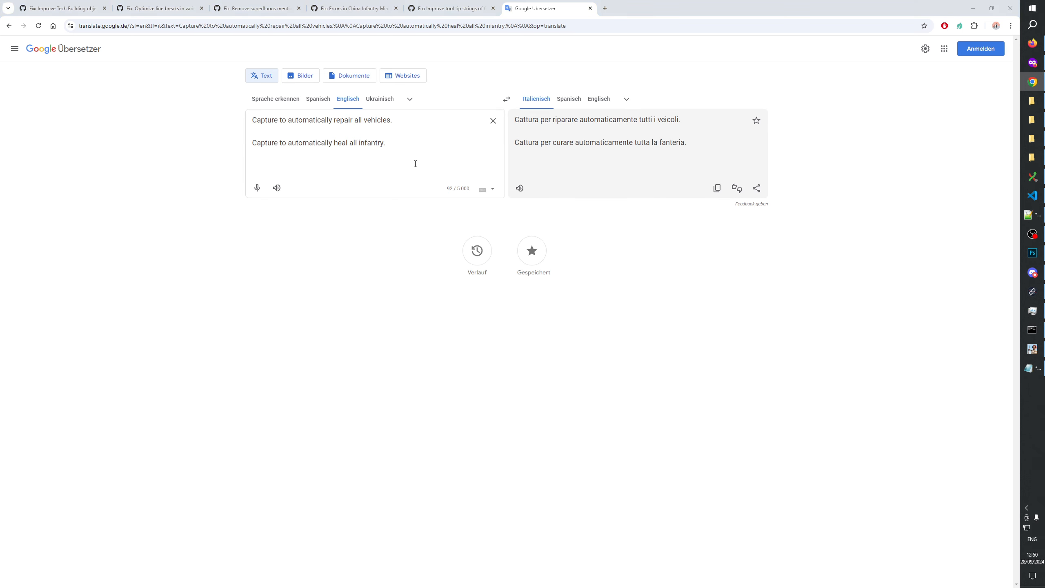
Compare TechHospital's IT string in generals.str with the Italian wording in Google Translate
{"action": "key", "text": "alt+Tab"}
{"action": "left_click", "coordinate": [329, 292]}
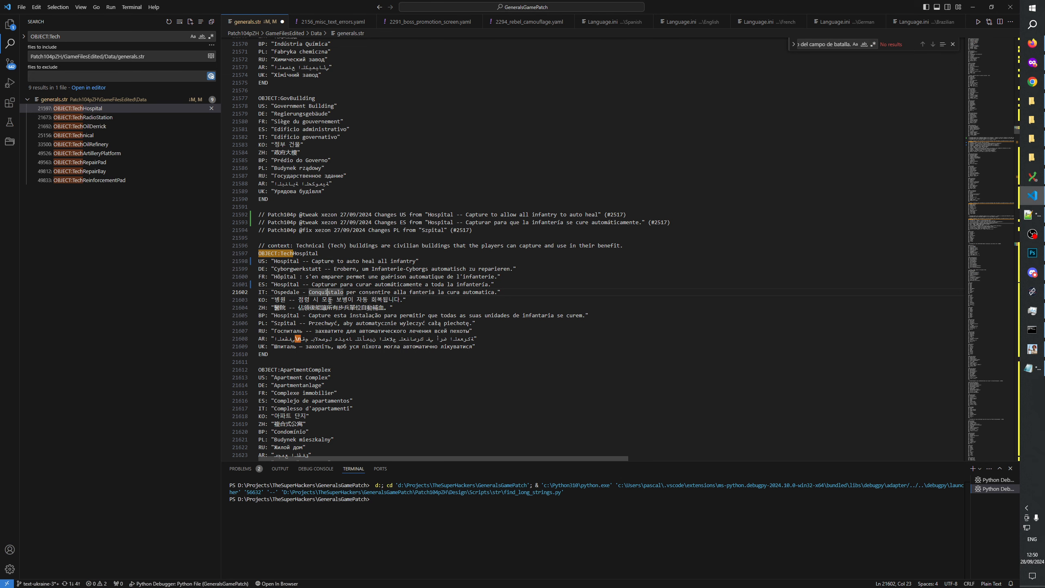
{"action": "key", "text": "alt+Tab"}
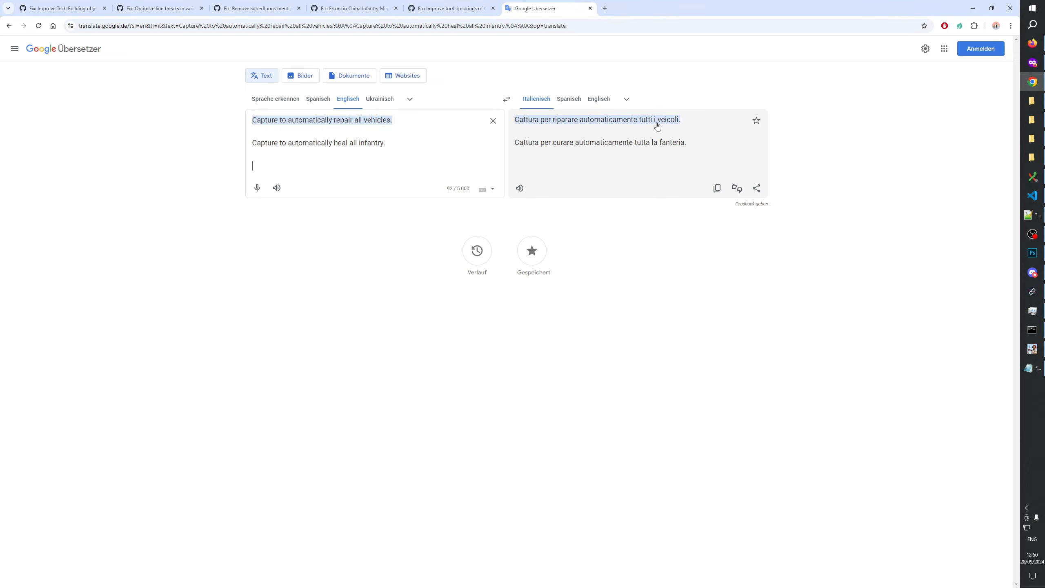
{"action": "key", "text": "alt+Tab"}
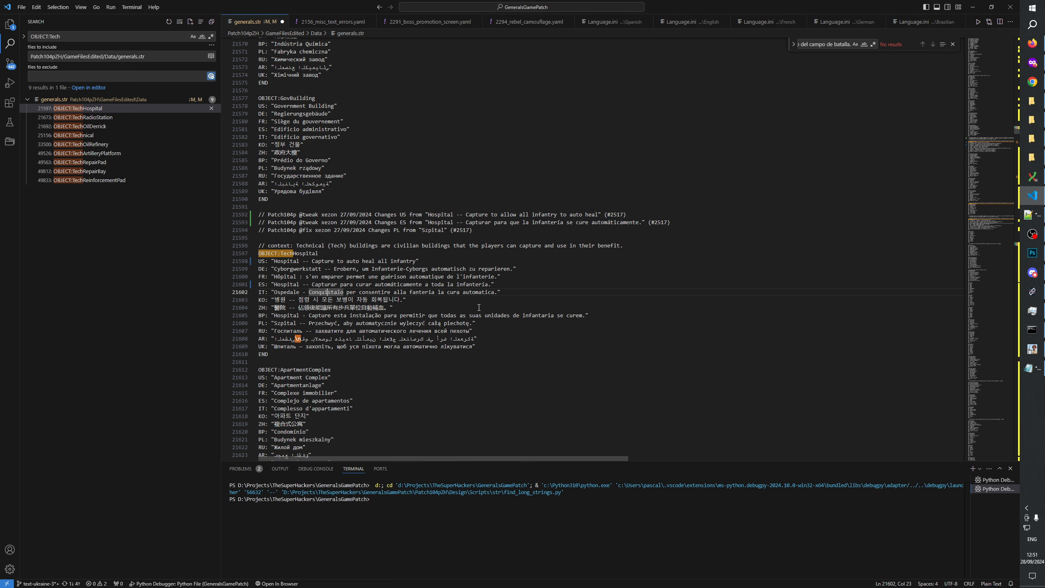
{"action": "key", "text": "alt+Tab"}
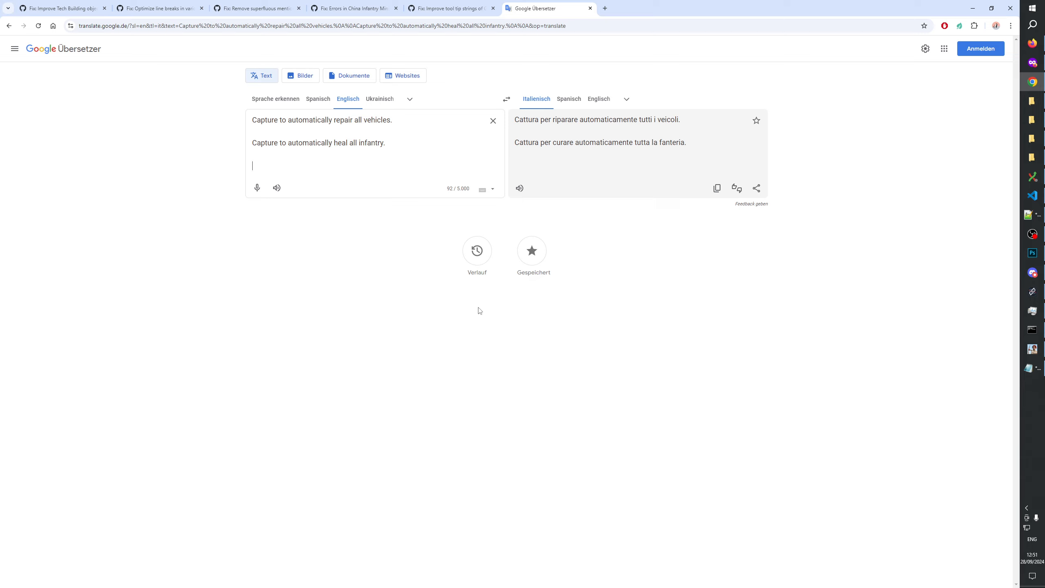
{"action": "key", "text": "alt+Tab"}
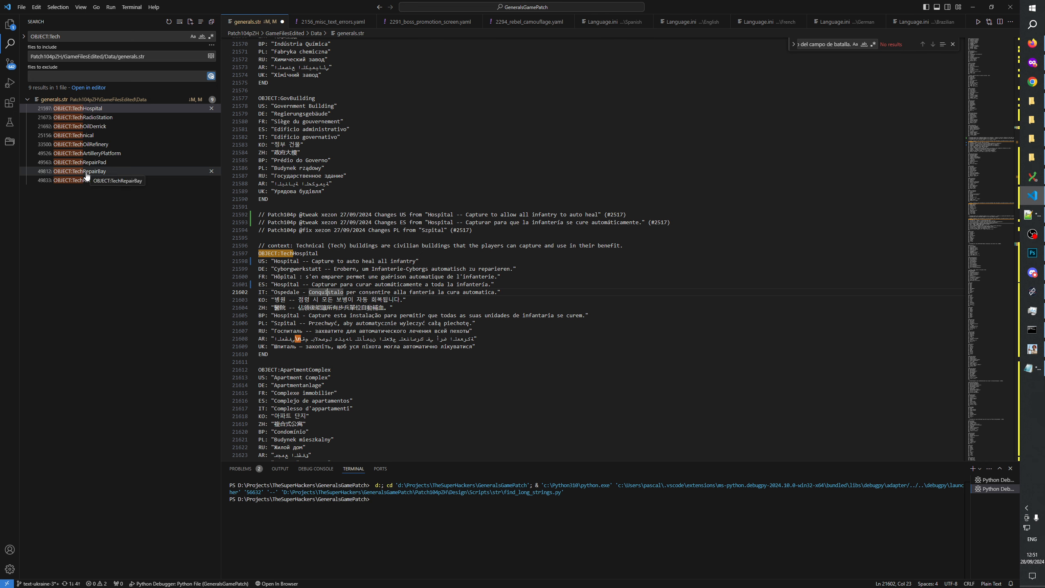
Go to the TechRepairBay entry in generals.str and copy the full text of its IT string
{"action": "left_click", "coordinate": [78, 109]}
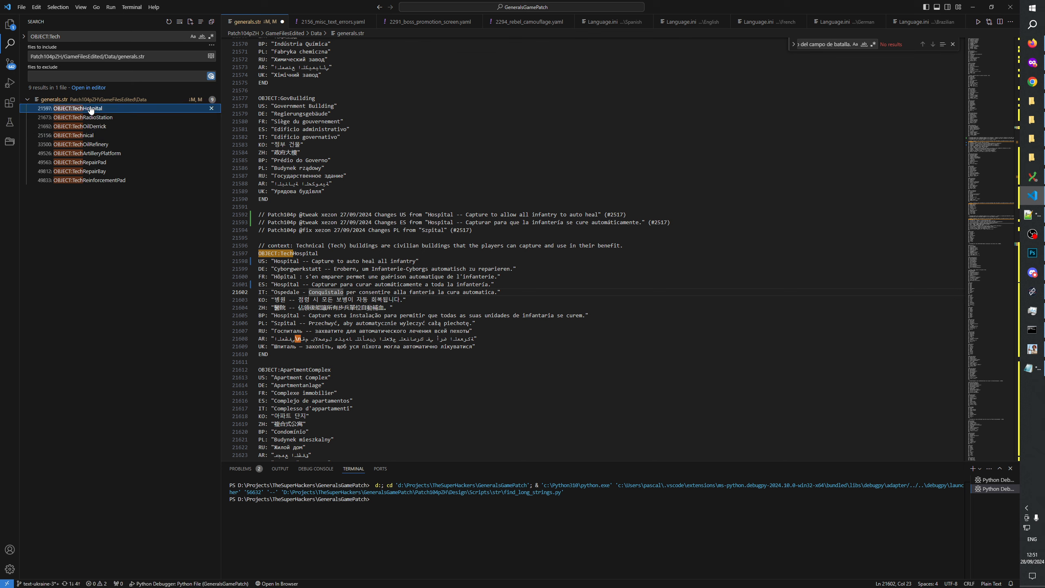
{"action": "left_click", "coordinate": [91, 171]}
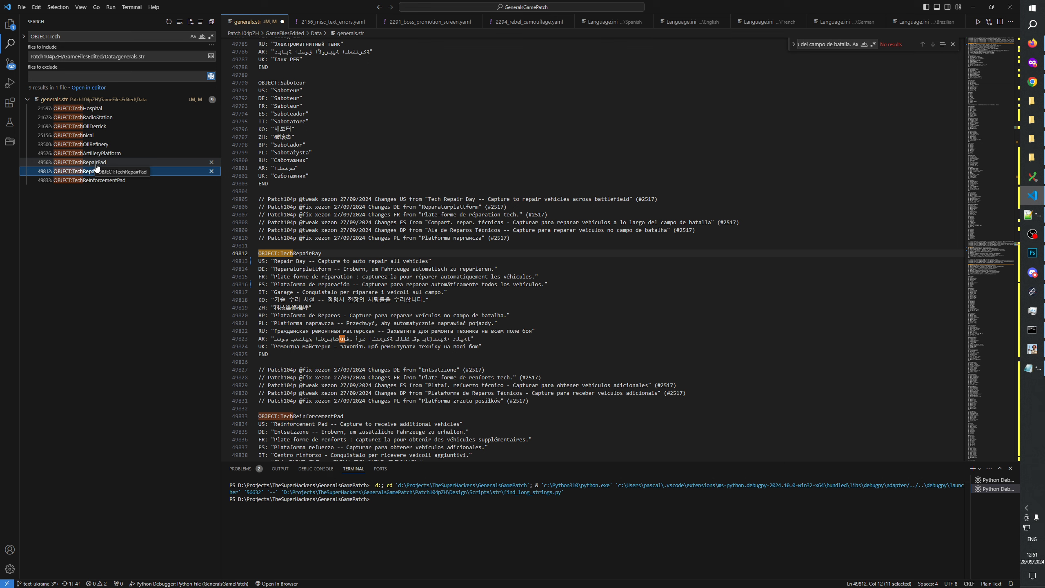
{"action": "left_click_drag", "start_coordinate": [444, 291], "coordinate": [304, 291]}
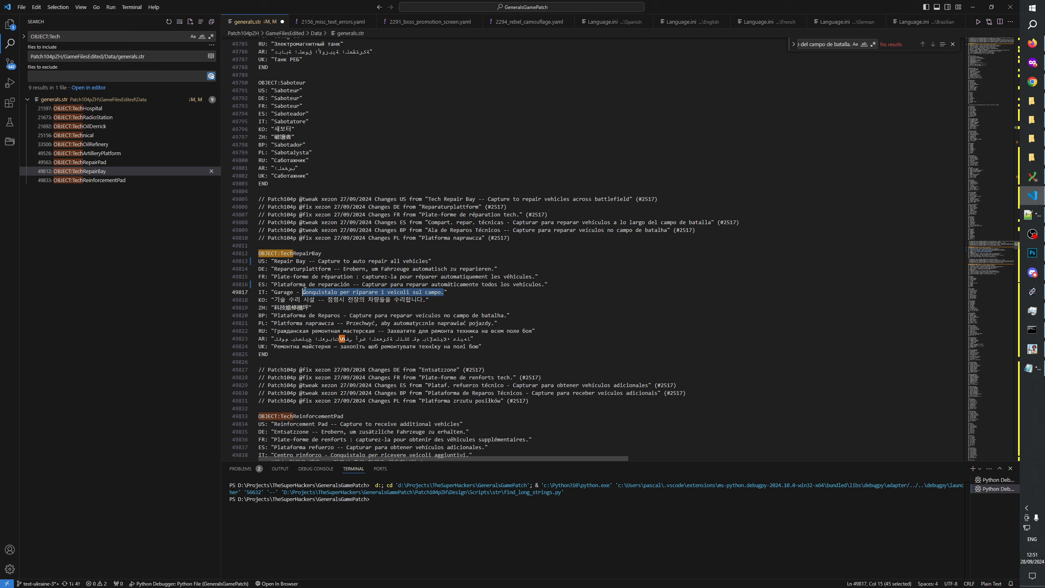
{"action": "left_click", "coordinate": [283, 292]}
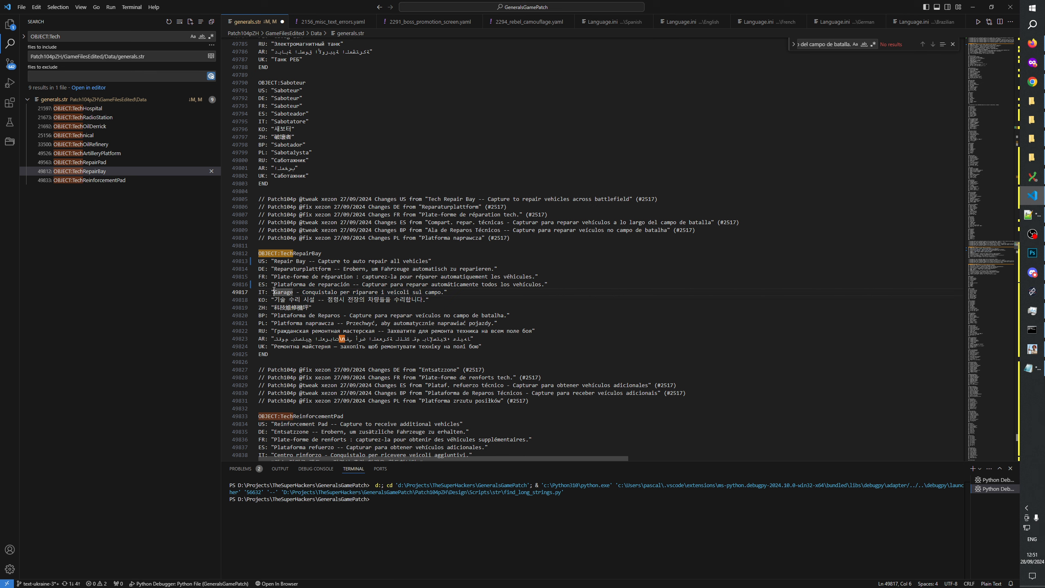
{"action": "left_click_drag", "start_coordinate": [274, 292], "coordinate": [444, 292]}
{"action": "key", "text": "ctrl+c"}
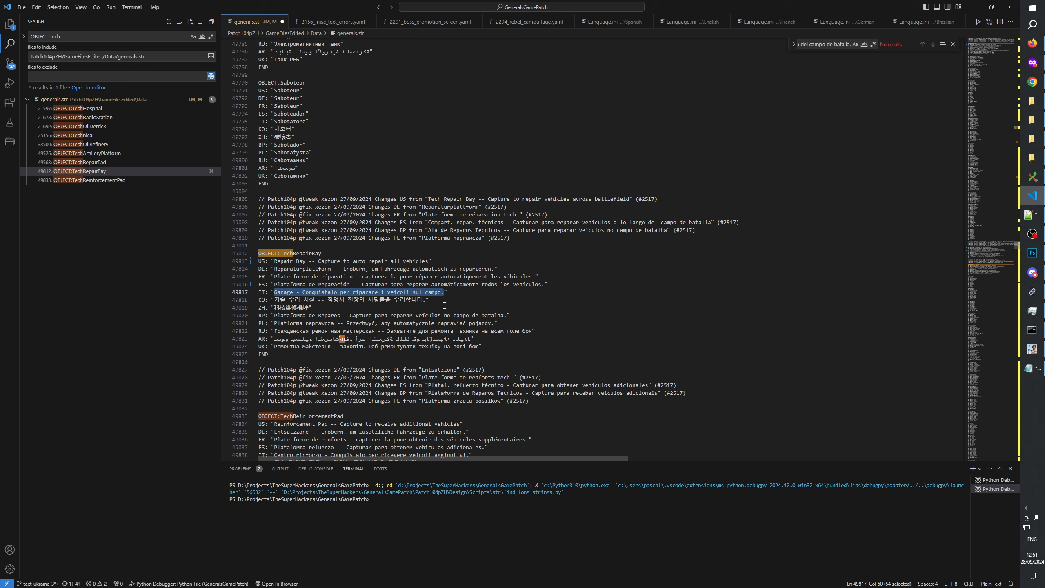
Compare TechRepairBay's IT string with Google Translate's wording, and translate "Garage - Conquistalo per riparare i veicoli sul campo." from Italian to English
{"action": "key", "text": "alt+Tab"}
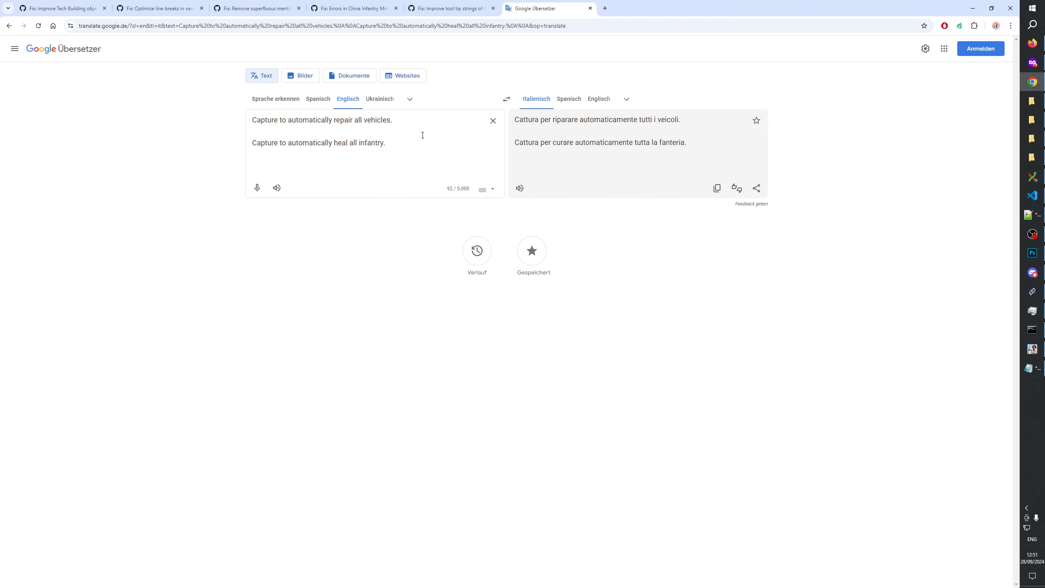
{"action": "key", "text": "alt+Tab"}
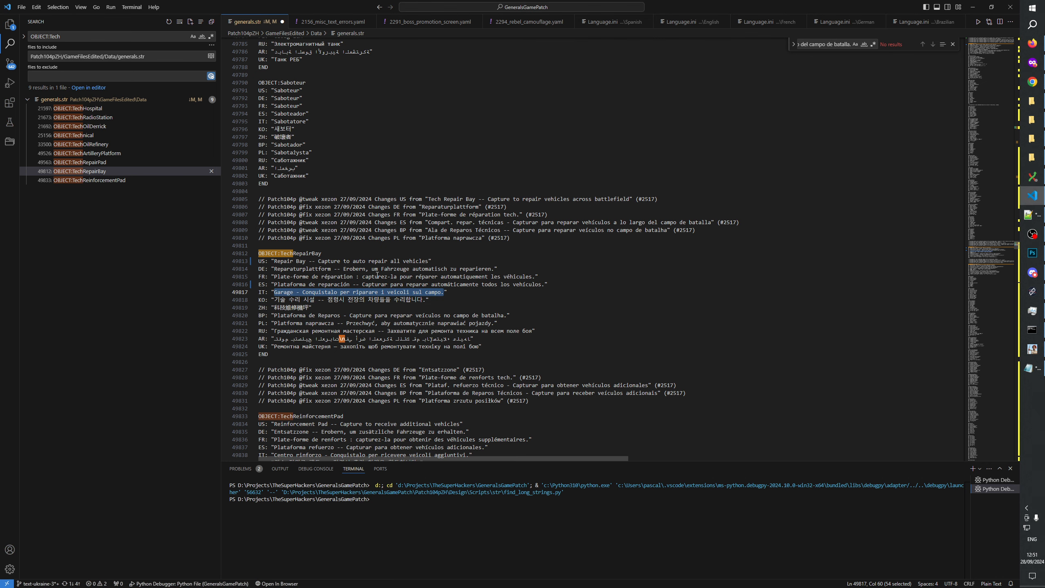
{"action": "key", "text": "alt+Tab"}
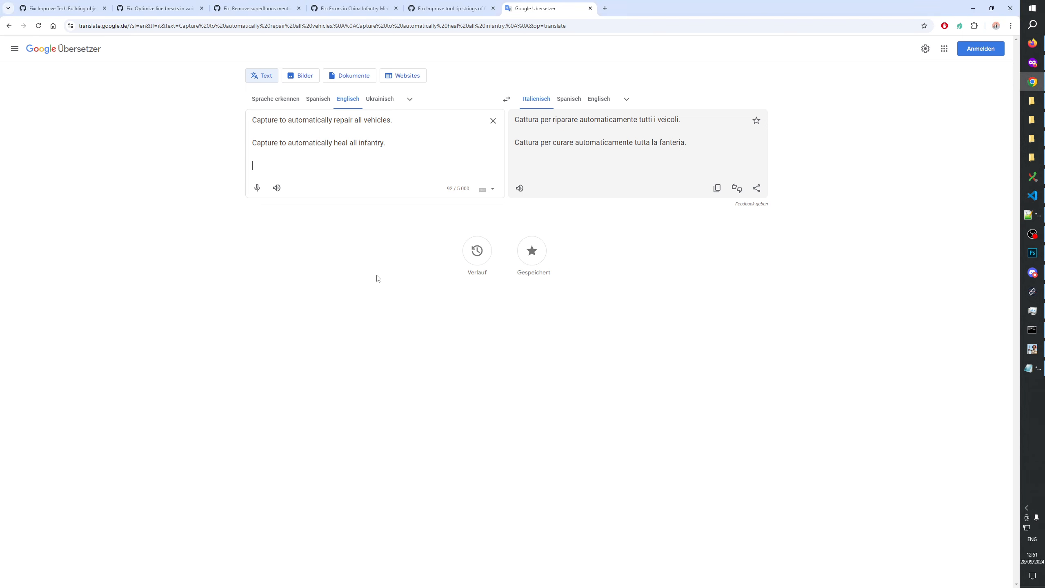
{"action": "key", "text": "alt+Tab"}
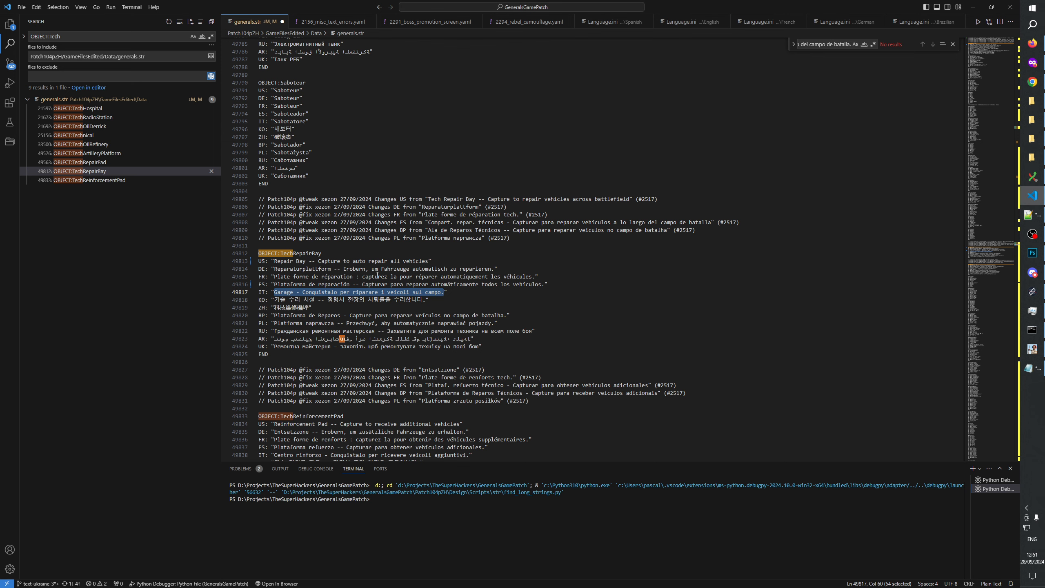
{"action": "key", "text": "alt+Tab"}
{"action": "key", "text": "alt+Tab"}
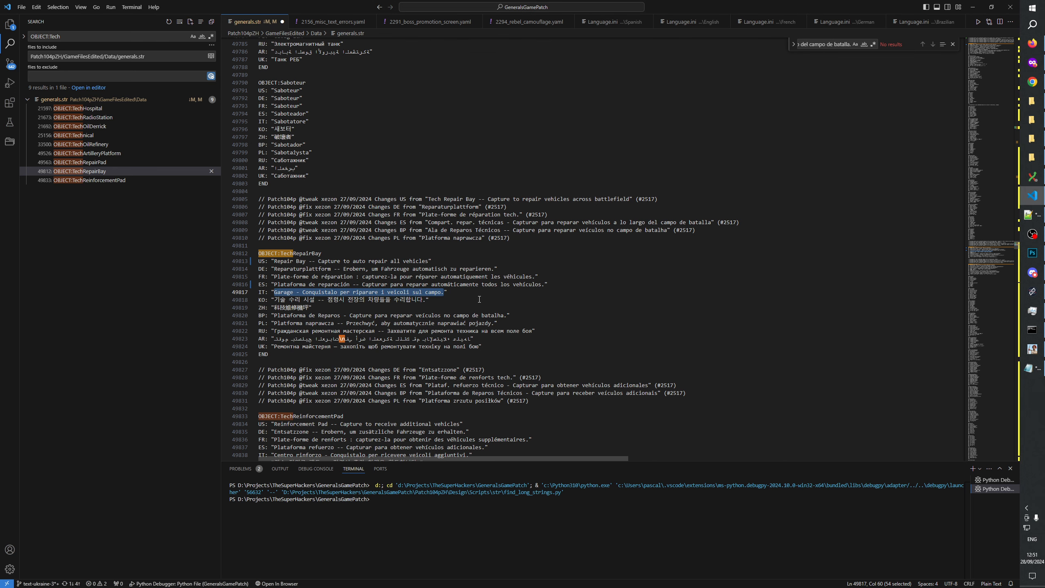
{"action": "key", "text": "alt+Tab"}
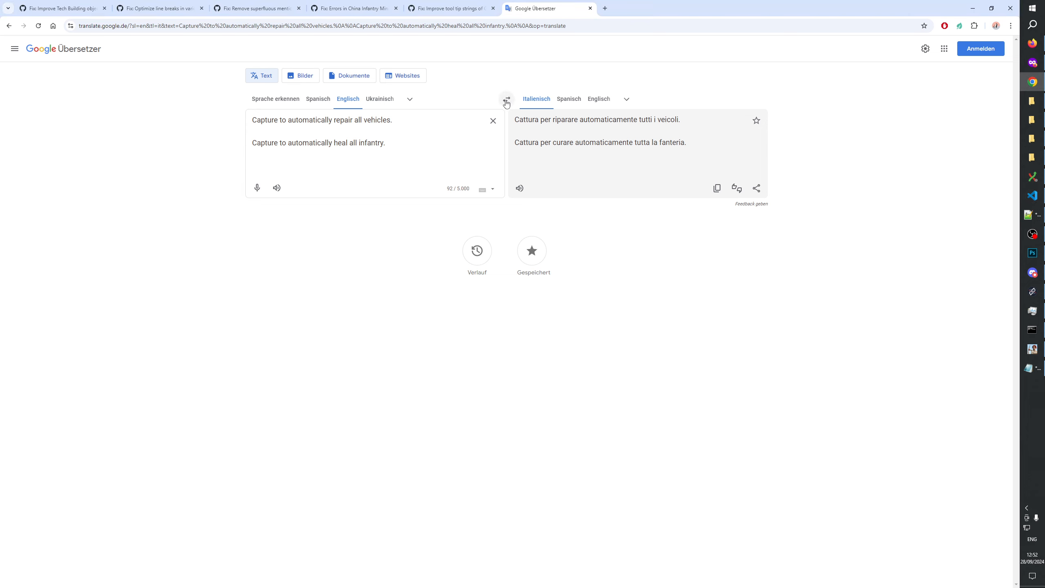
{"action": "left_click", "coordinate": [506, 100]}
{"action": "key", "text": "ctrl+a"}
{"action": "key", "text": "ctrl+v"}
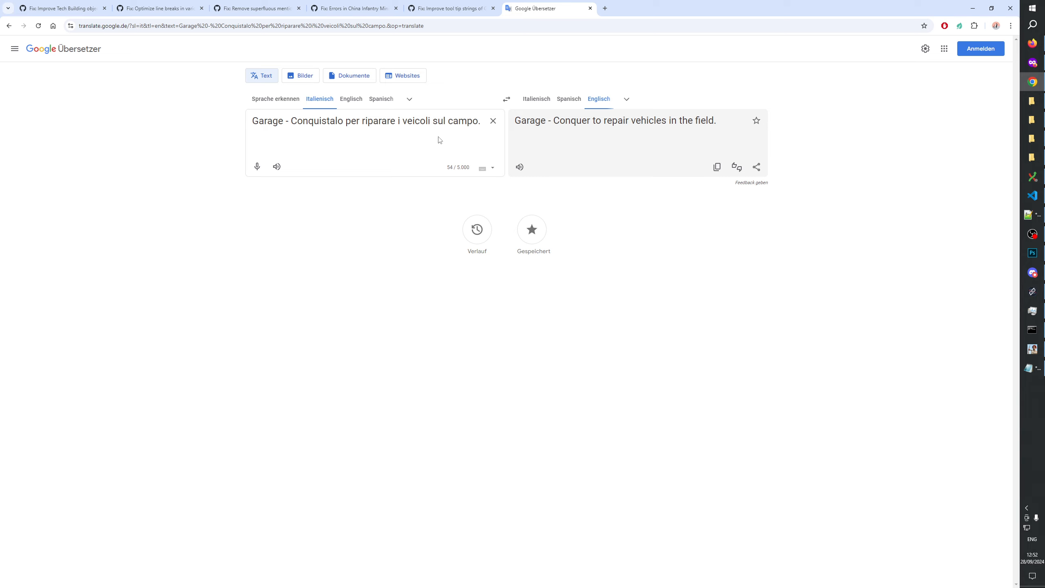
Switch to the YouTube window, resume the paused trance video, and return to Google Translate
{"action": "left_click", "coordinate": [1032, 63]}
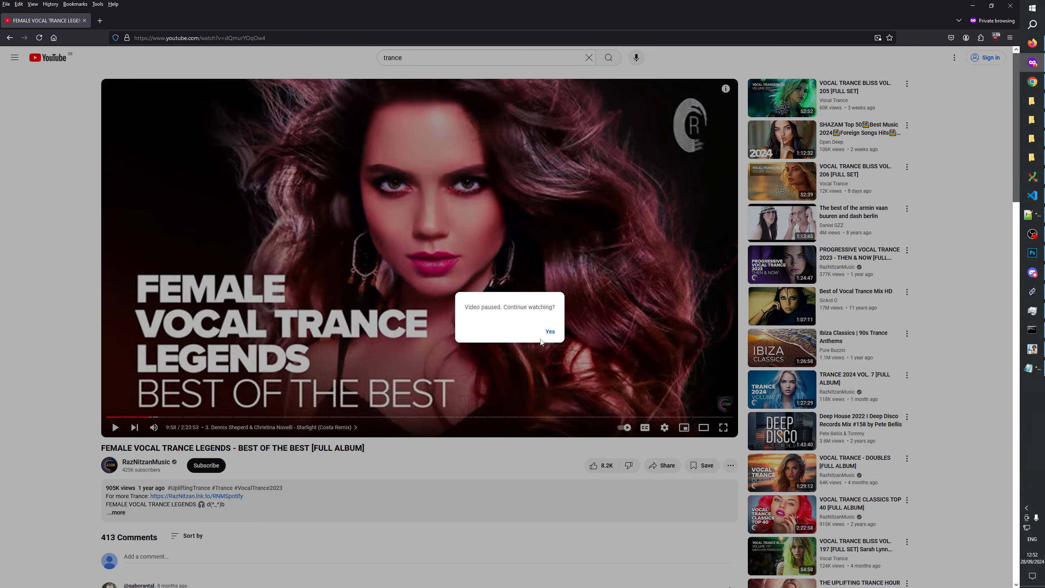
{"action": "left_click", "coordinate": [550, 331]}
{"action": "key", "text": "alt+Tab"}
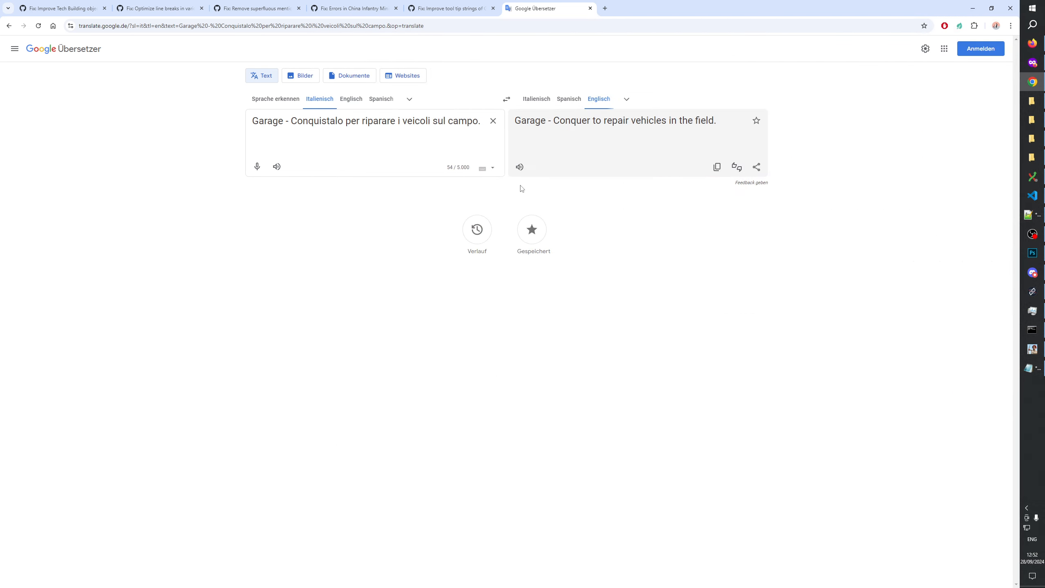
{"action": "key", "text": "alt+Tab"}
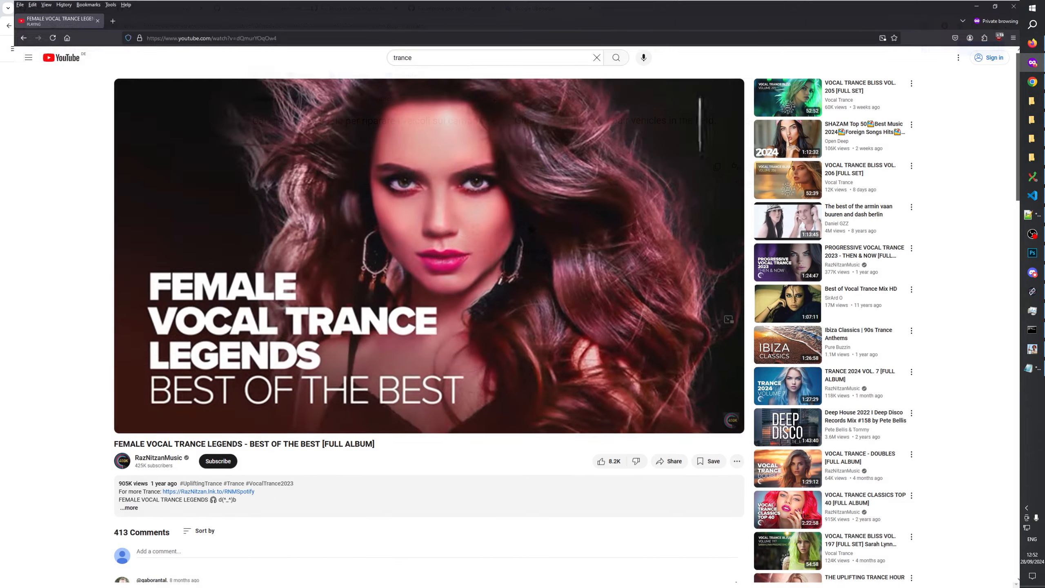
{"action": "key", "text": "alt+Tab"}
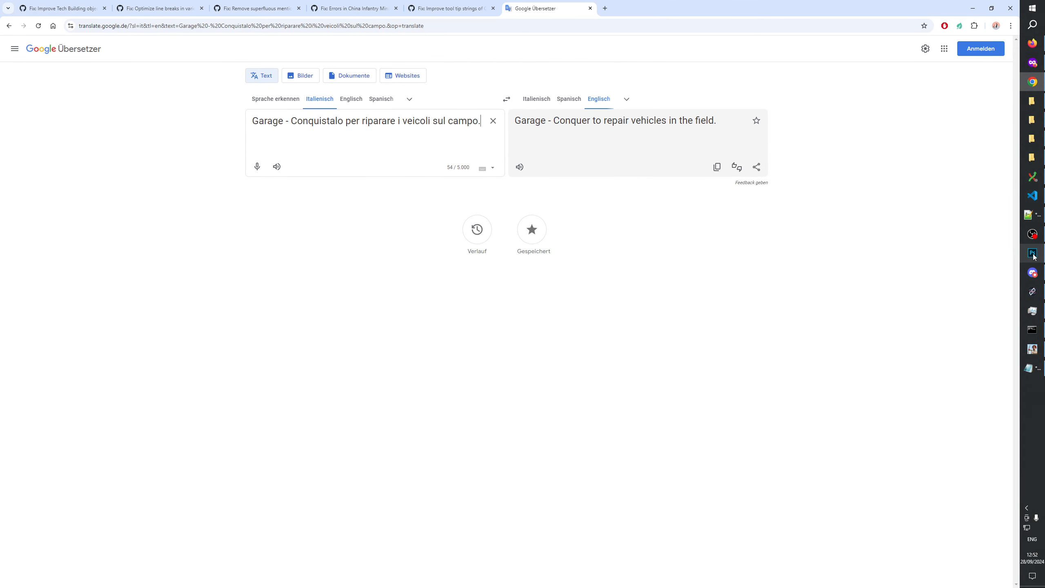
Check the Spanish capture phrases noted in Notepad, and return to Google Translate
{"action": "mouse_move", "coordinate": [1035, 255]}
{"action": "left_click", "coordinate": [1033, 368]}
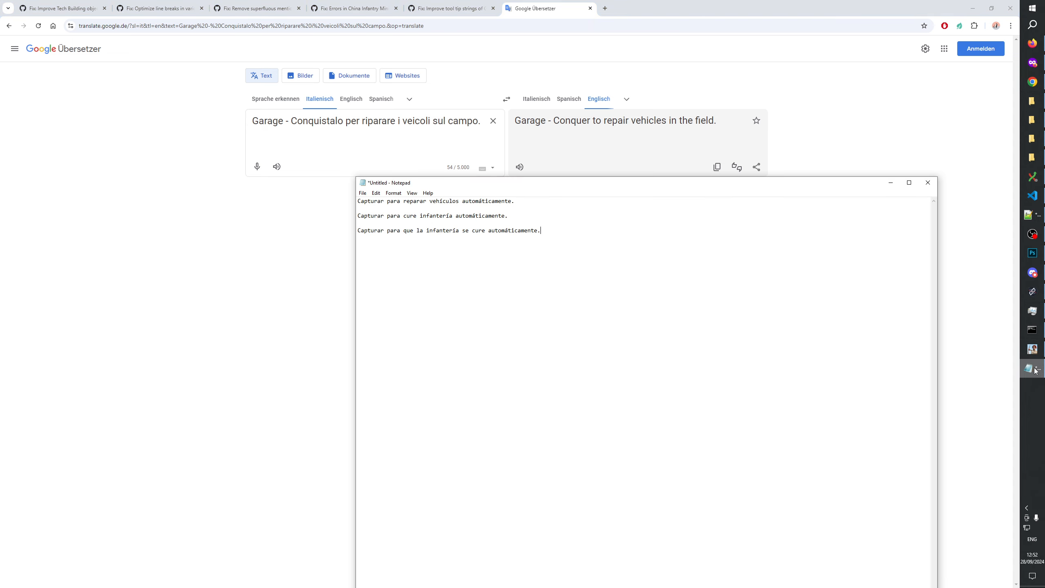
{"action": "left_click", "coordinate": [1034, 370]}
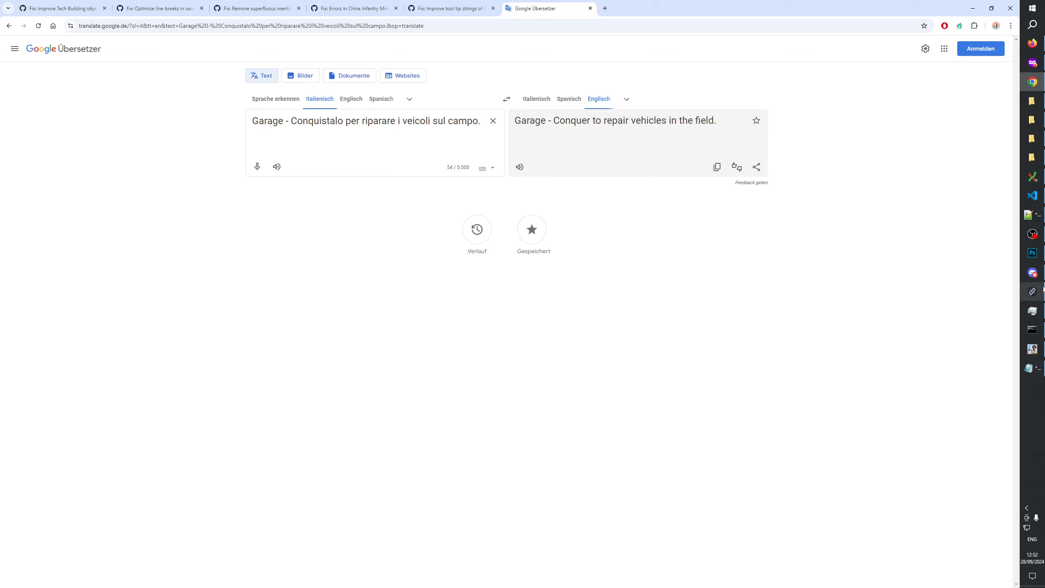
Translate TechRepairBay's US string from English to Italian in Google Translate, with "auto" expanded to "automatically"
{"action": "left_click", "coordinate": [507, 99]}
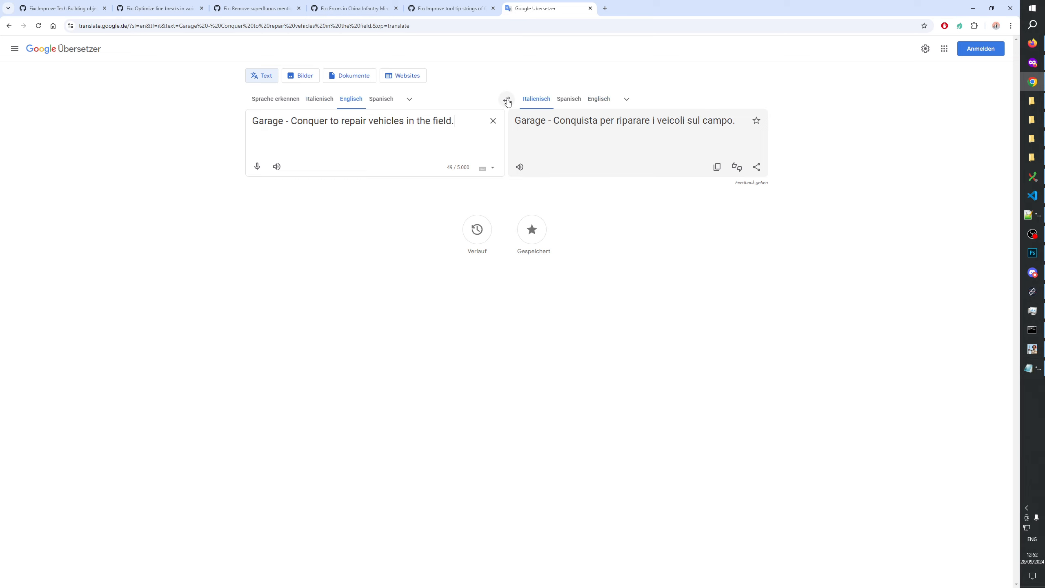
{"action": "left_click", "coordinate": [1033, 196]}
{"action": "left_click_drag", "start_coordinate": [274, 261], "coordinate": [429, 261]}
{"action": "key", "text": "ctrl+c"}
{"action": "key", "text": "alt+Tab"}
{"action": "left_click_drag", "start_coordinate": [459, 122], "coordinate": [253, 123]}
{"action": "key", "text": "ctrl+v"}
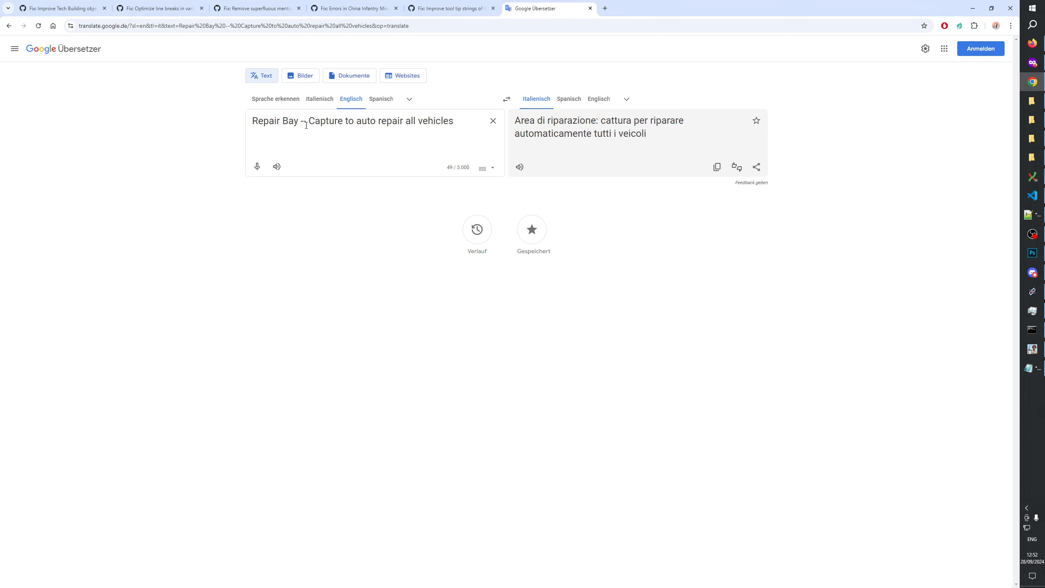
{"action": "left_click", "coordinate": [380, 123]}
{"action": "type", "text": "matically"}
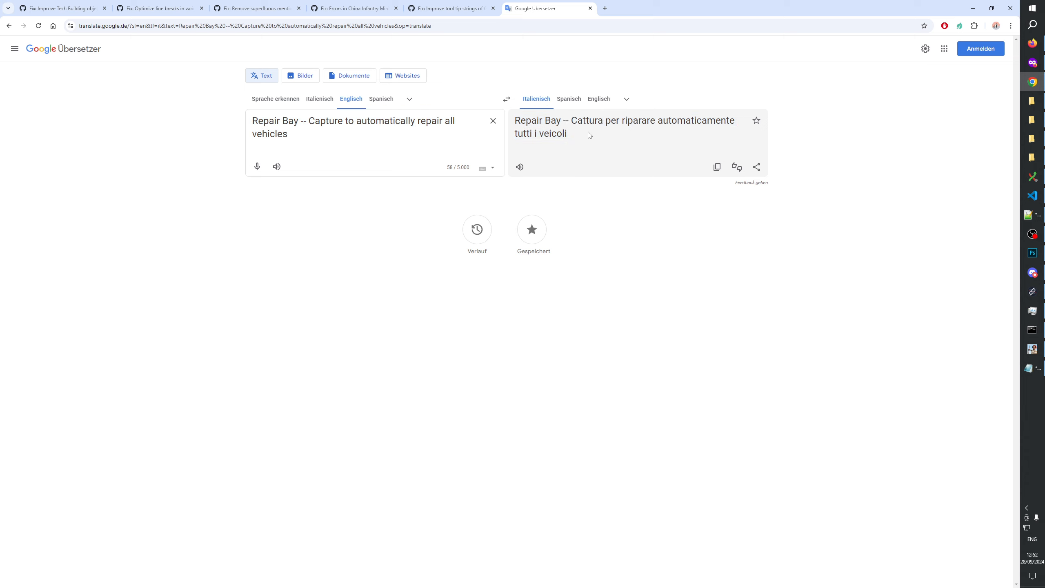
Copy the Italian capture phrase "Cattura per riparare automaticamente tutti i veicoli" from Google Translate to the end of TechRepairBay's IT string in generals.str
{"action": "left_click_drag", "start_coordinate": [588, 133], "coordinate": [574, 124]}
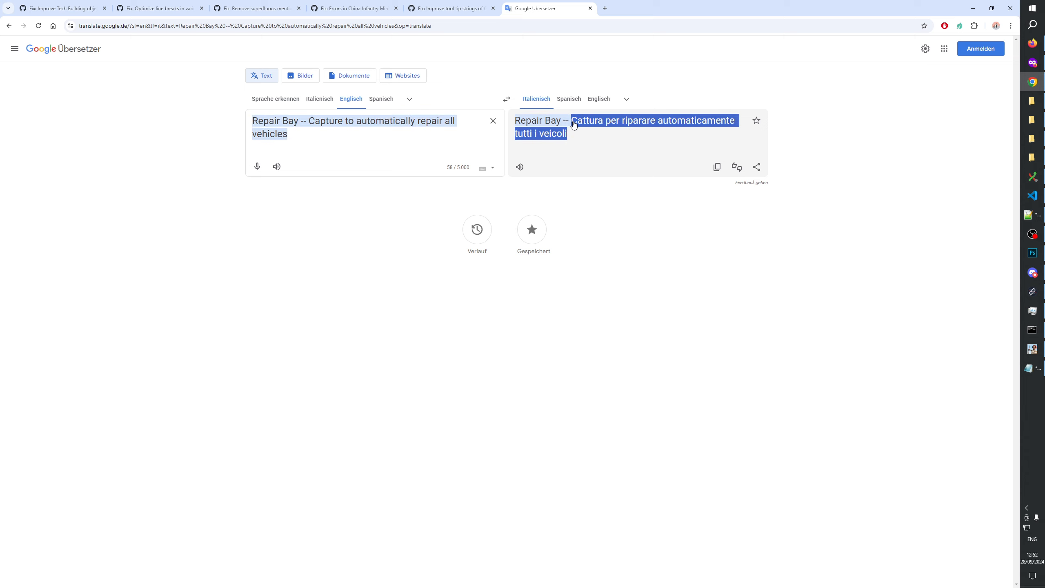
{"action": "left_click", "coordinate": [1033, 195]}
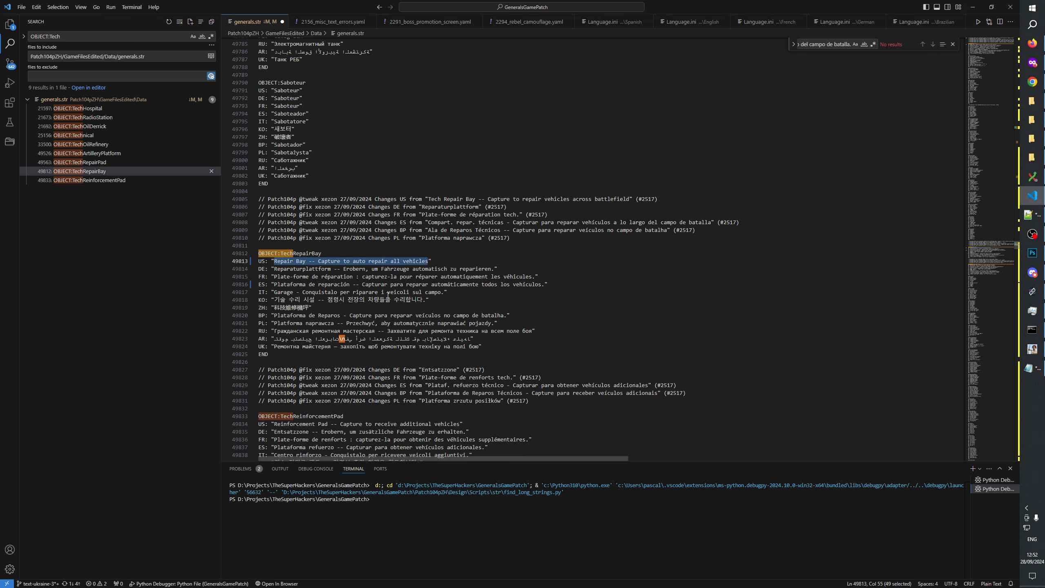
{"action": "left_click", "coordinate": [448, 292]}
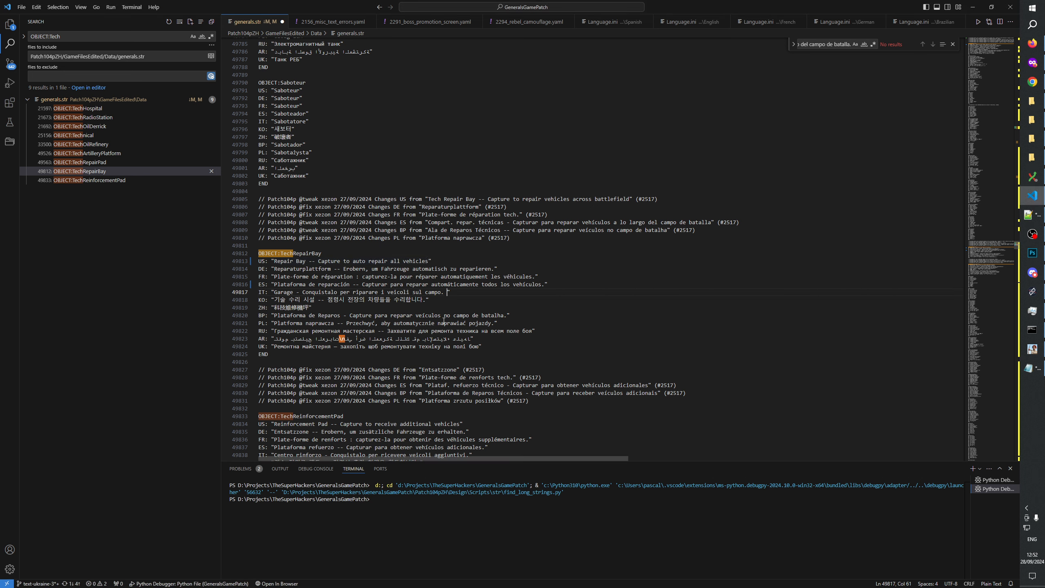
{"action": "key", "text": "ctrl+v"}
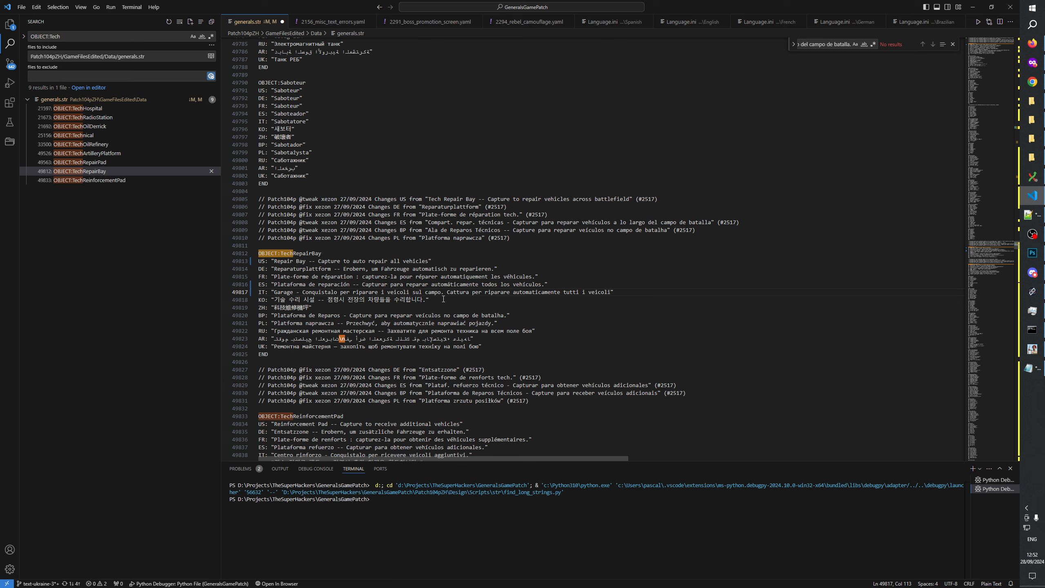
{"action": "left_click_drag", "start_coordinate": [444, 291], "coordinate": [274, 292]}
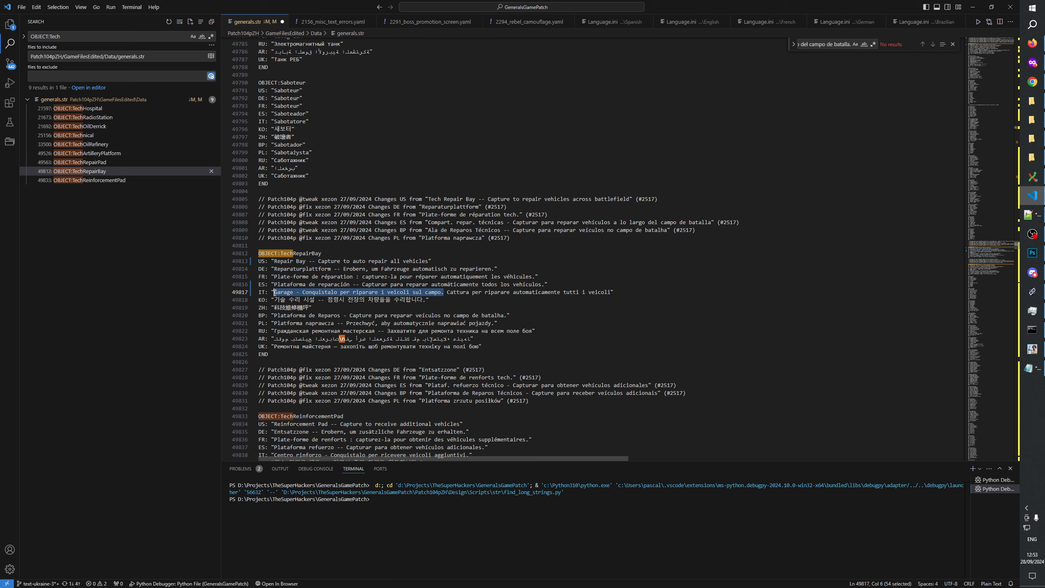
{"action": "left_click", "coordinate": [744, 222]}
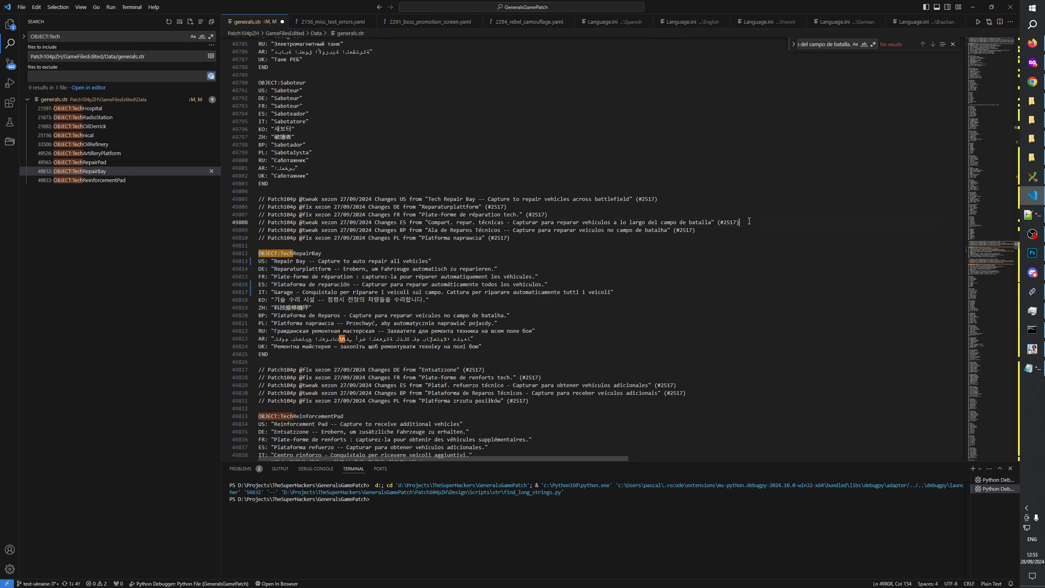
{"action": "key", "text": "Return"}
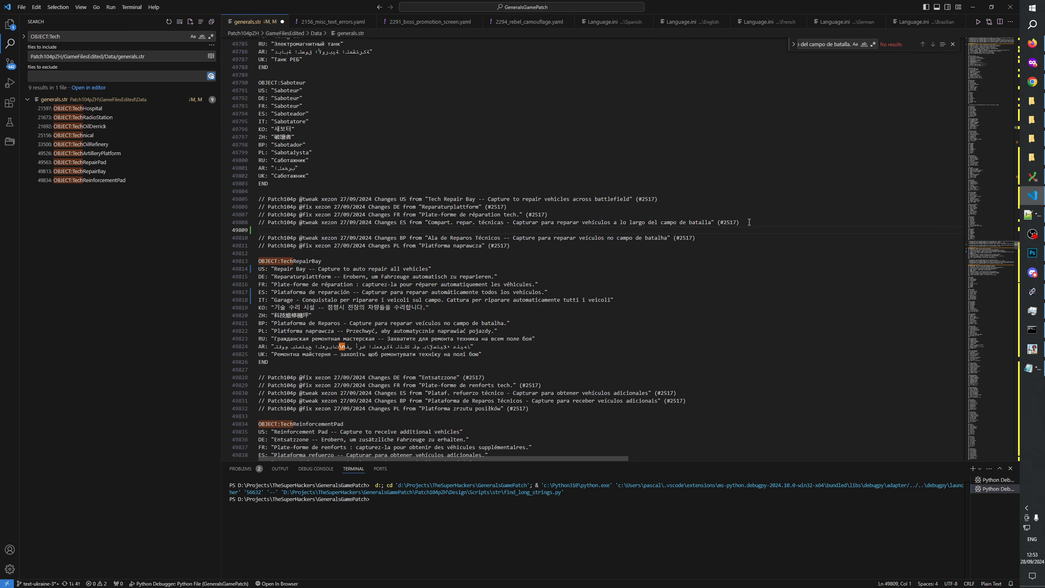
{"action": "key", "text": "ctrl+v"}
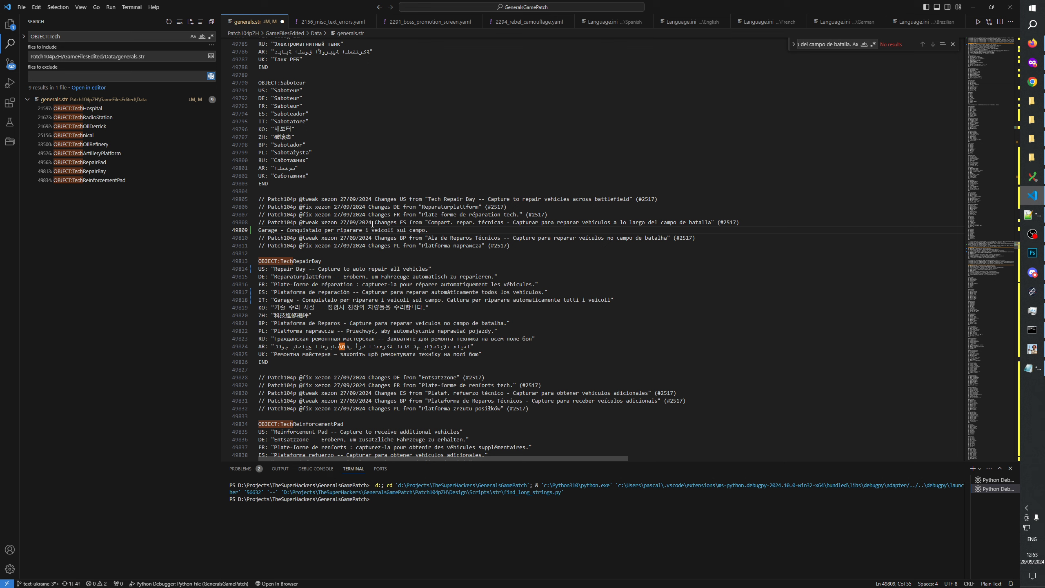
{"action": "left_click_drag", "start_coordinate": [400, 223], "coordinate": [259, 223]}
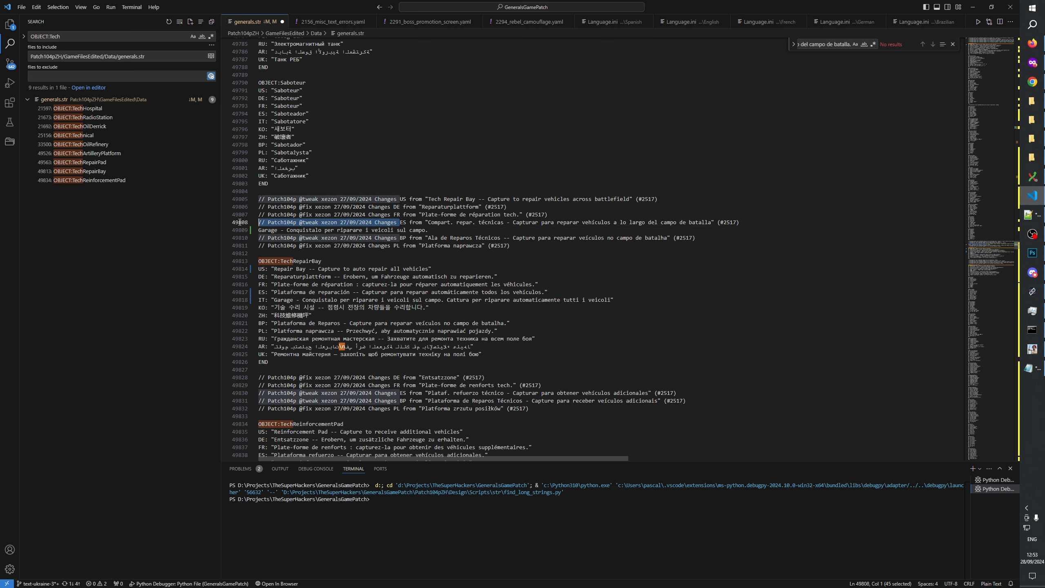
{"action": "left_click", "coordinate": [258, 231]}
{"action": "key", "text": "ctrl+v"}
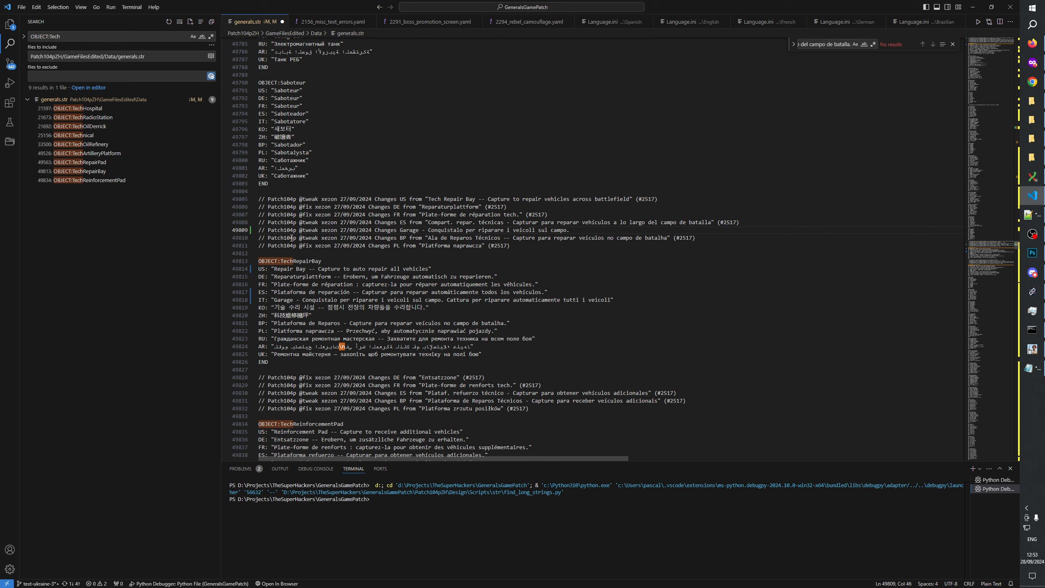
{"action": "type", "text": "IT from "}
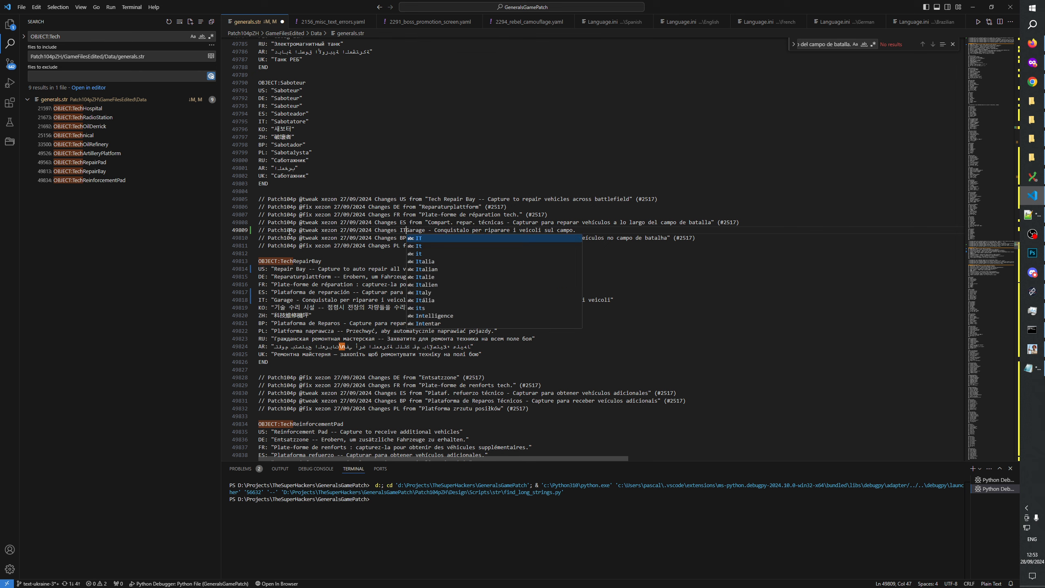
{"action": "type", "text": "\""}
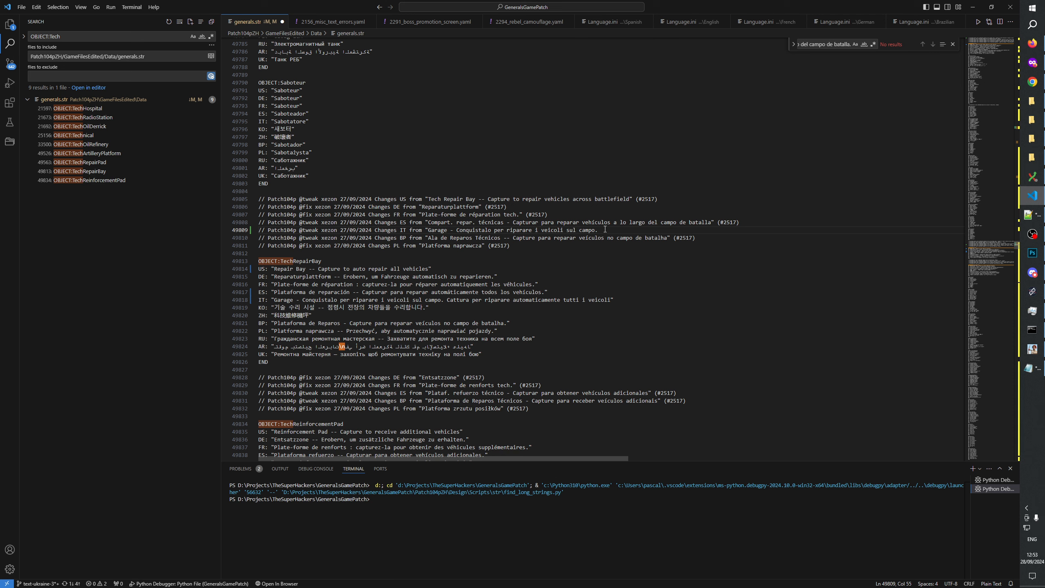
{"action": "left_click", "coordinate": [605, 230]}
{"action": "type", "text": "\""}
Merge TechRepairBay's IT string into "Garage - Conquistalo per riparare automaticamente tutti i veicoli."
{"action": "left_click", "coordinate": [303, 300]}
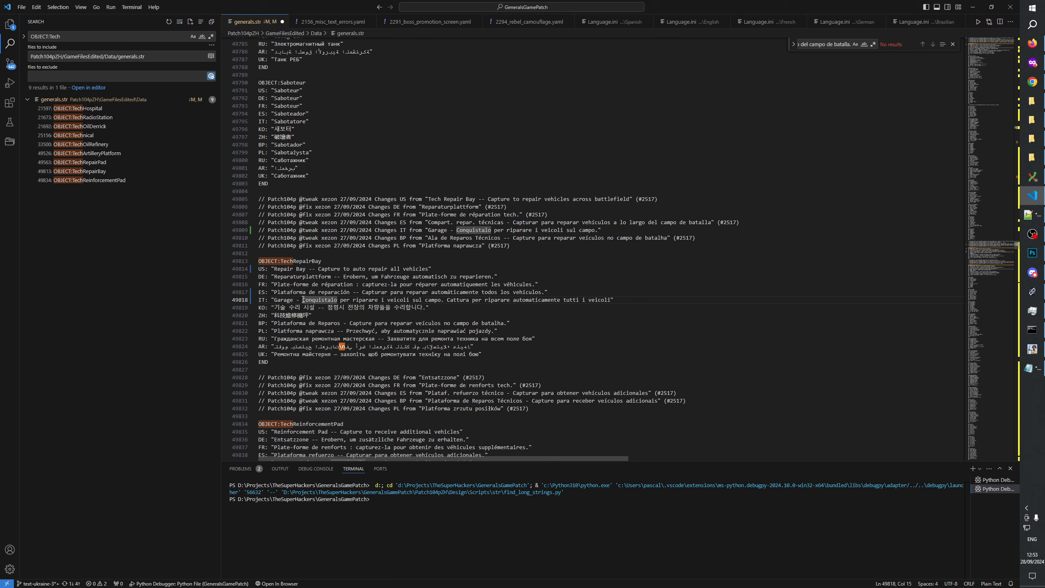
{"action": "left_click", "coordinate": [321, 285]}
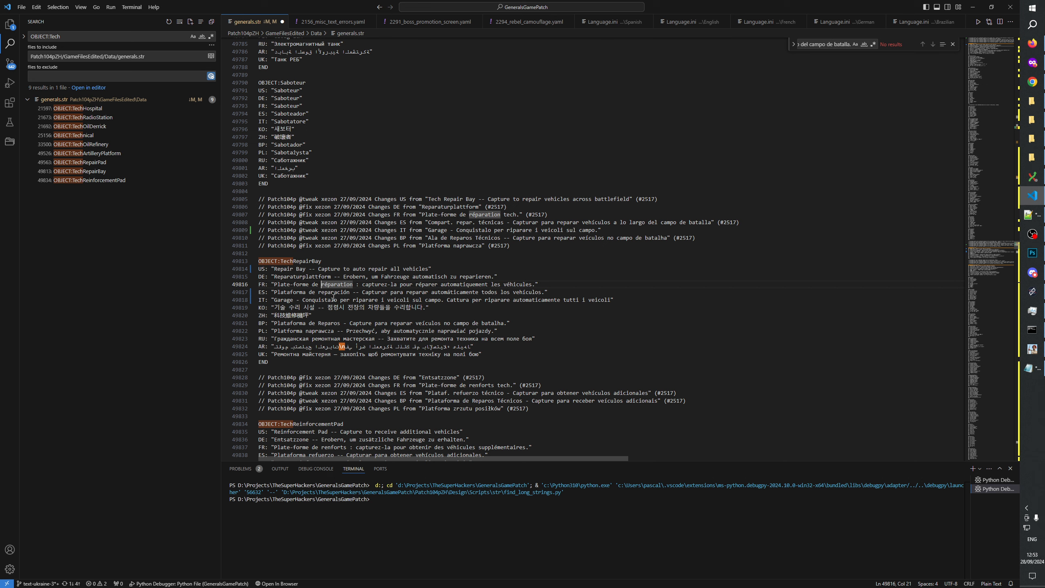
{"action": "left_click_drag", "start_coordinate": [342, 300], "coordinate": [474, 300]}
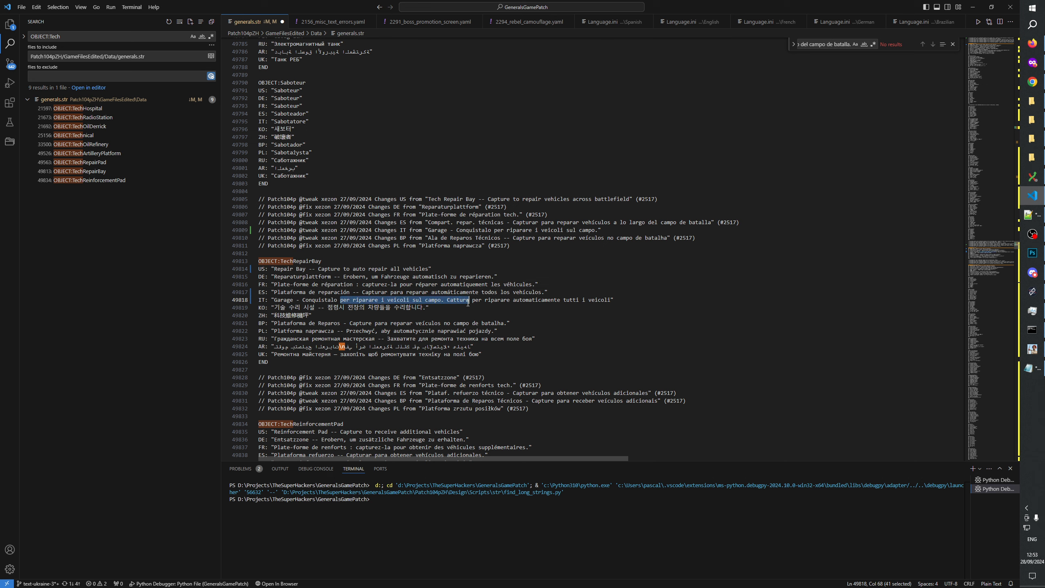
{"action": "key", "text": "BackSpace"}
{"action": "key", "text": "Delete"}
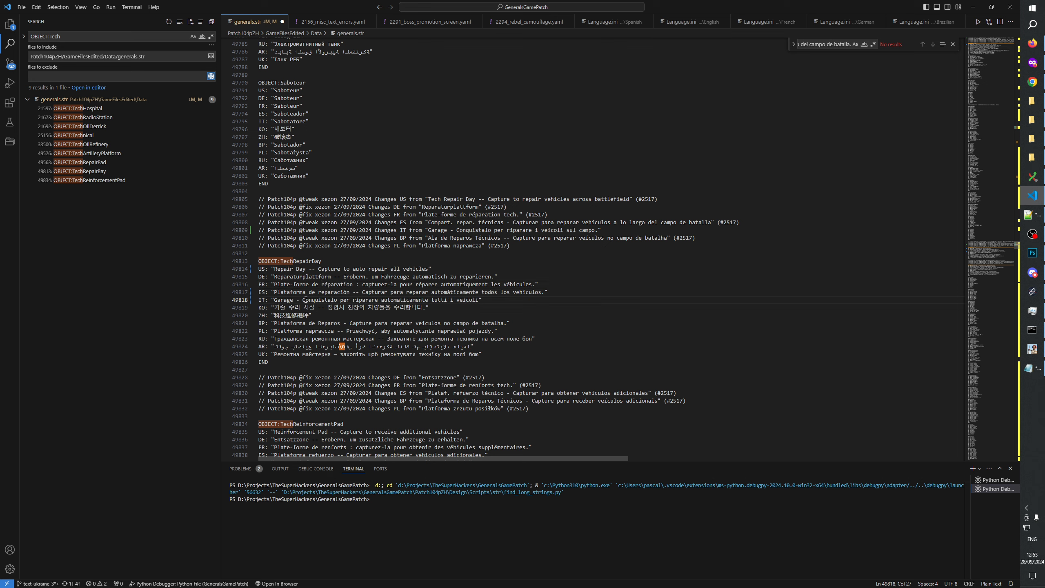
{"action": "left_click_drag", "start_coordinate": [305, 300], "coordinate": [482, 299]}
{"action": "left_click", "coordinate": [511, 299]}
{"action": "key", "text": "Left"}
{"action": "type", "text": "."}
Translate "Conquistalo per riparare automaticamente tutti i veicoli" from Italian to English in Google Translate to check the wording
{"action": "left_click_drag", "start_coordinate": [302, 299], "coordinate": [478, 300]}
{"action": "key", "text": "ctrl+c"}
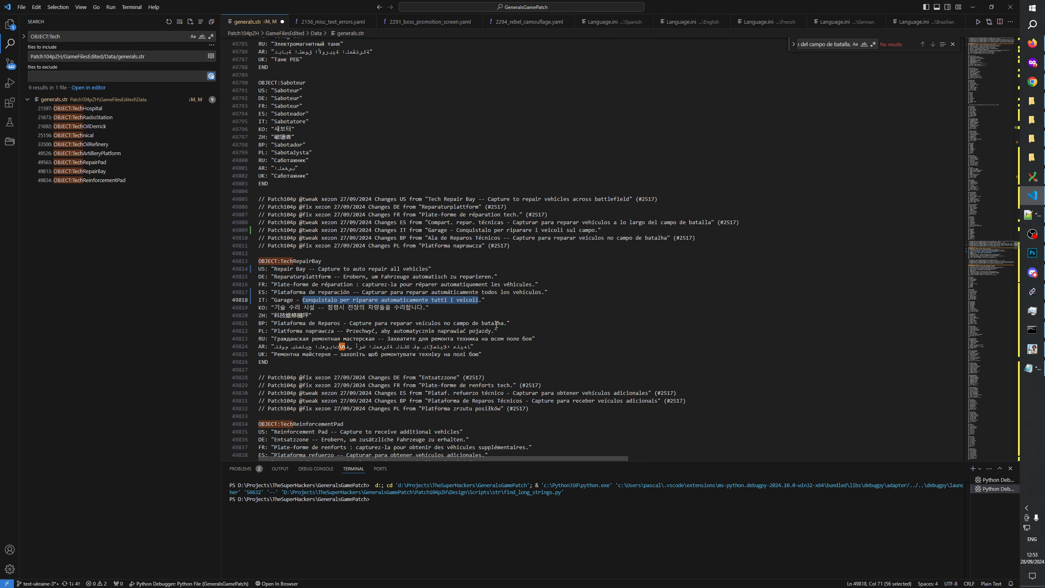
{"action": "key", "text": "alt+Tab"}
{"action": "left_click", "coordinate": [392, 136]}
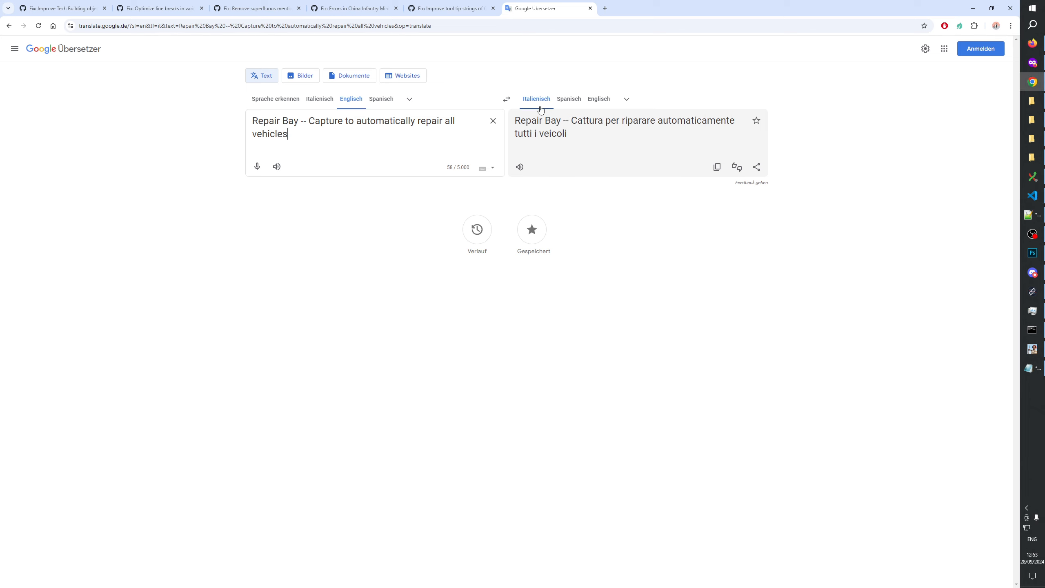
{"action": "left_click", "coordinate": [507, 99]}
{"action": "key", "text": "ctrl+a"}
{"action": "key", "text": "ctrl+v"}
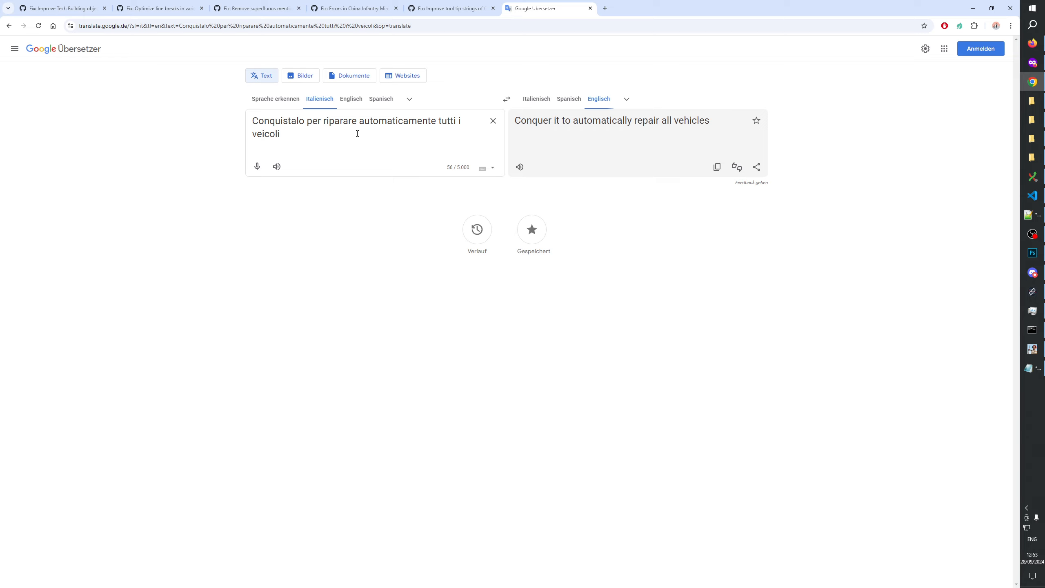
Switch back to generals.str in the code editor and save the revised TechRepairBay entry
{"action": "key", "text": "alt+Tab"}
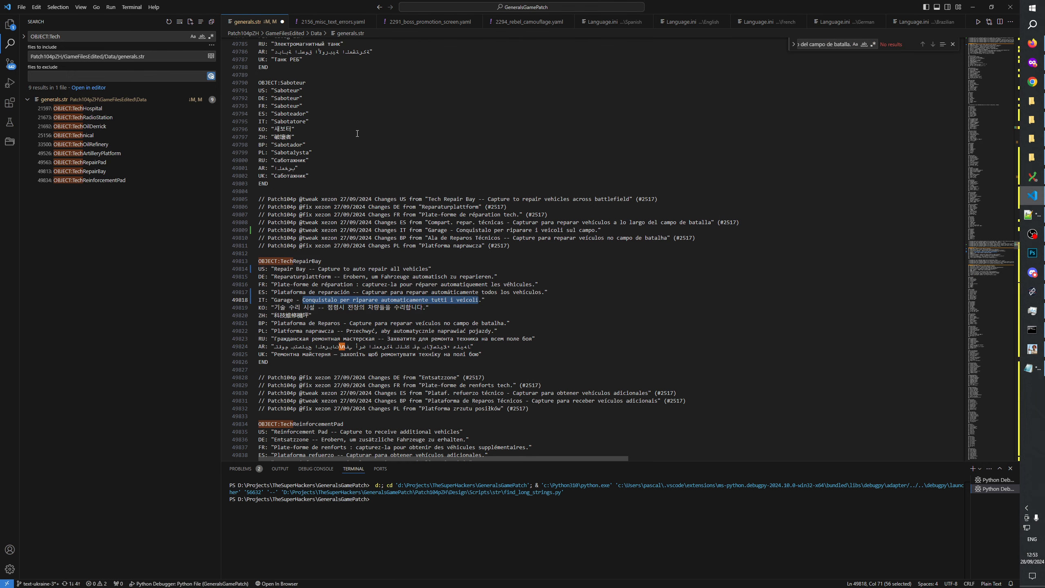
{"action": "left_click", "coordinate": [516, 300]}
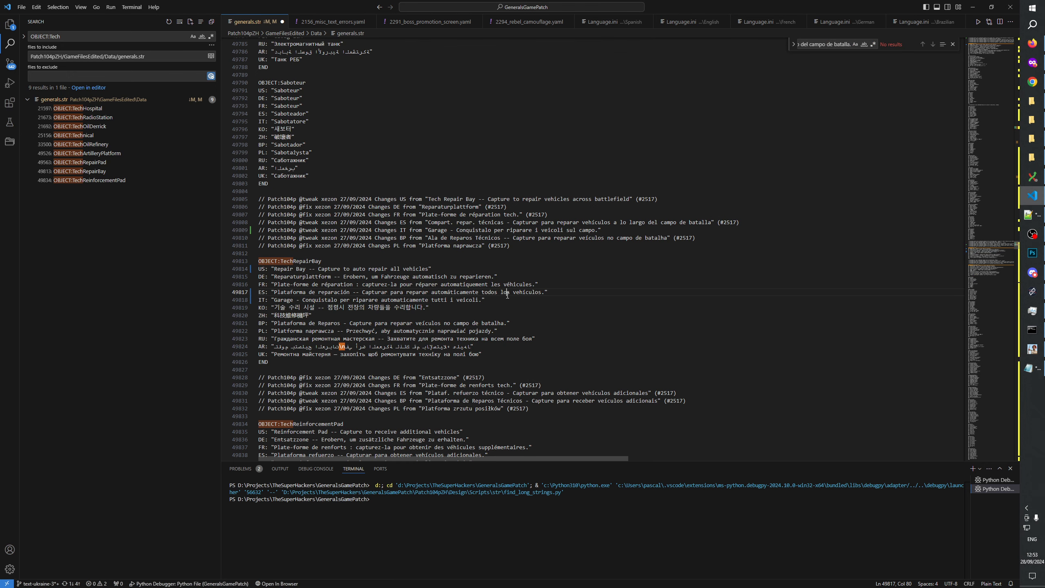
{"action": "left_click", "coordinate": [513, 293]}
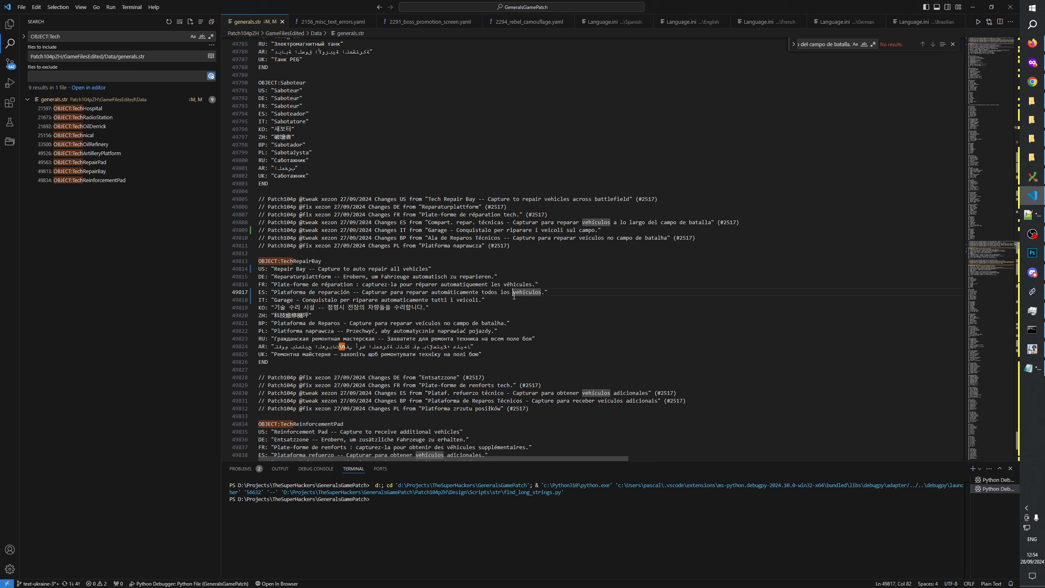
{"action": "left_click", "coordinate": [554, 290]}
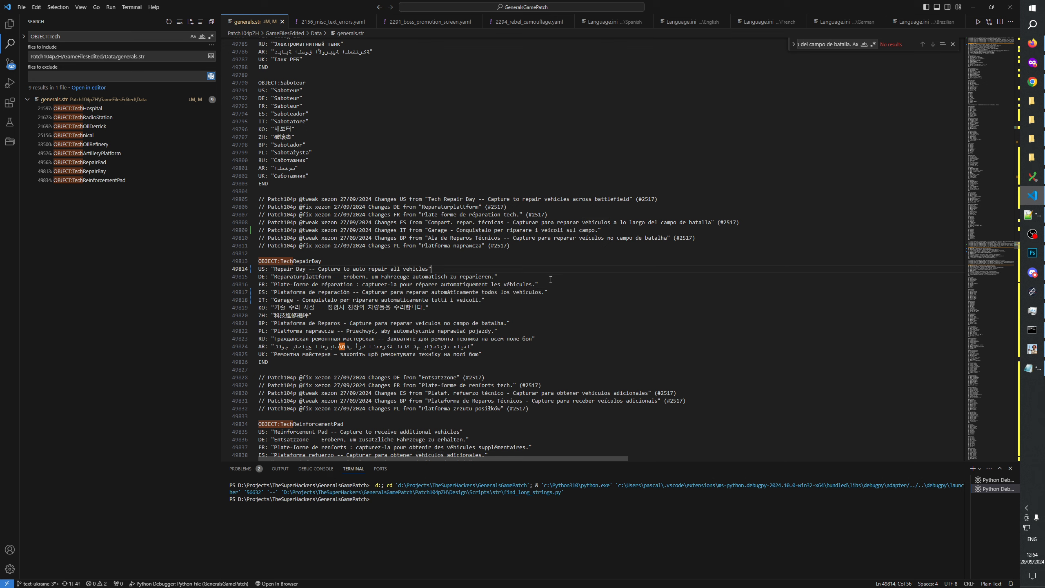
{"action": "left_click", "coordinate": [555, 300]}
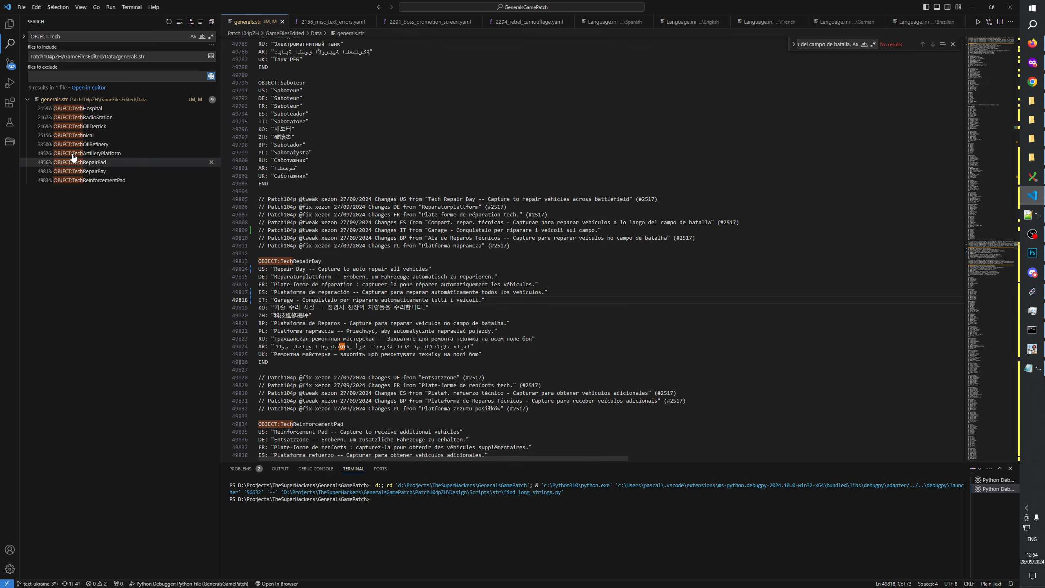
Duplicate TechHospital's ES change comment for IT, quoting "Ospedale - Conquistalo per consentire alla fanteria la cura automatica."
{"action": "left_click", "coordinate": [91, 110]}
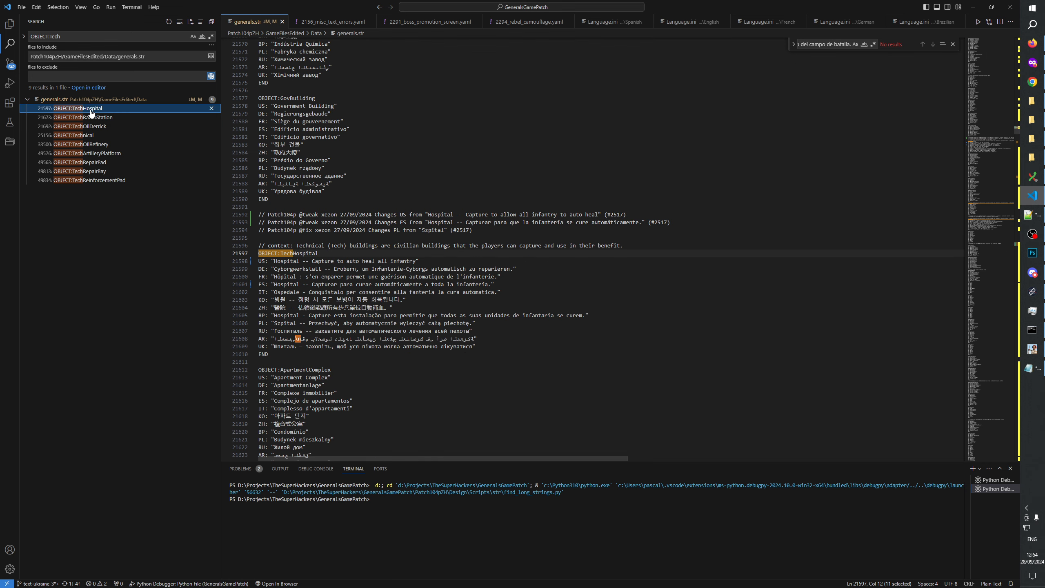
{"action": "left_click", "coordinate": [521, 293]}
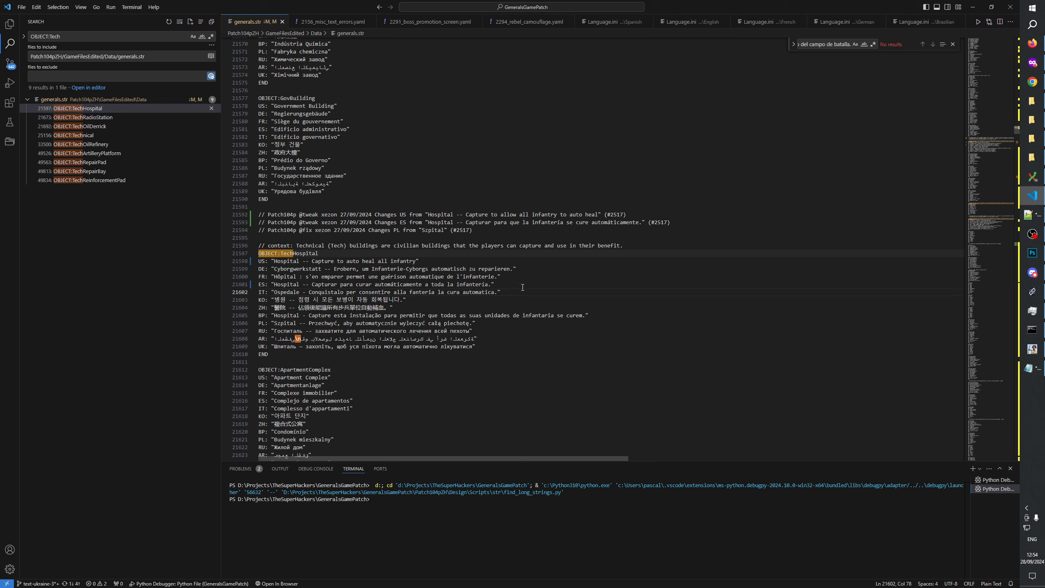
{"action": "double_click", "coordinate": [628, 223]}
{"action": "key", "text": "shift+alt+Down"}
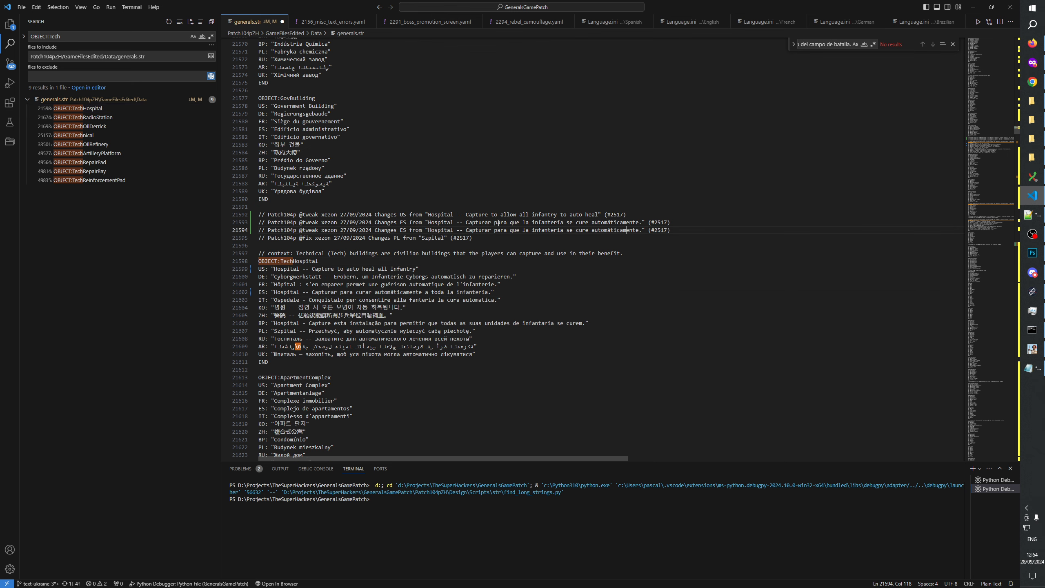
{"action": "double_click", "coordinate": [403, 229]}
{"action": "type", "text": "IT"}
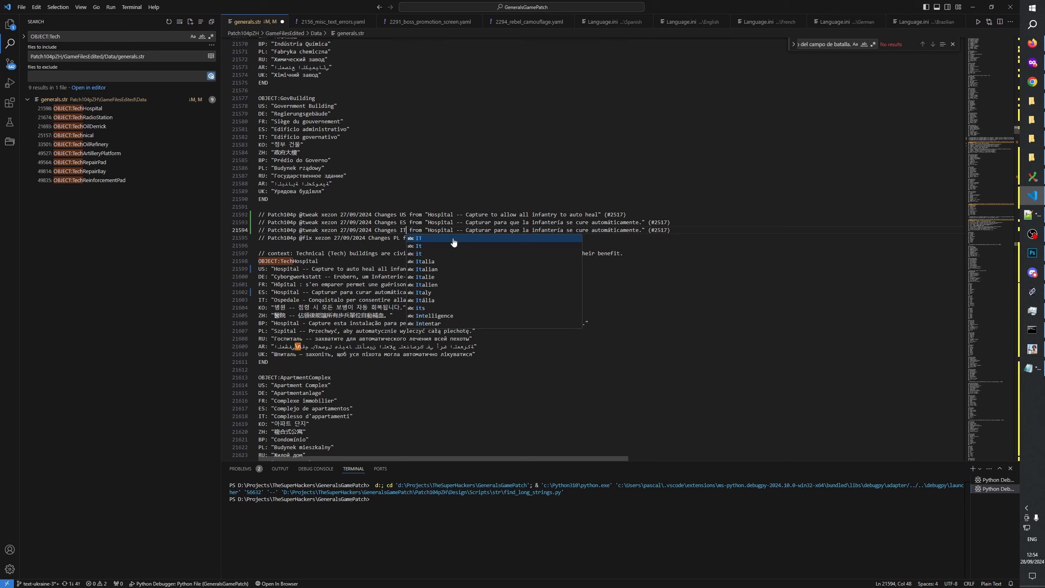
{"action": "double_click", "coordinate": [274, 299]}
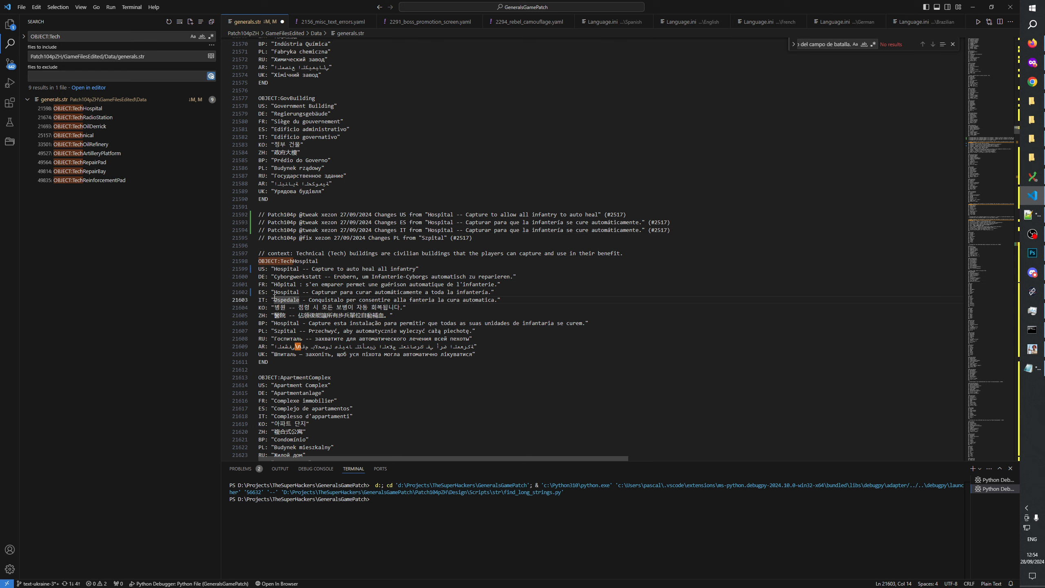
{"action": "left_click_drag", "start_coordinate": [275, 299], "coordinate": [498, 301]}
{"action": "key", "text": "ctrl+c"}
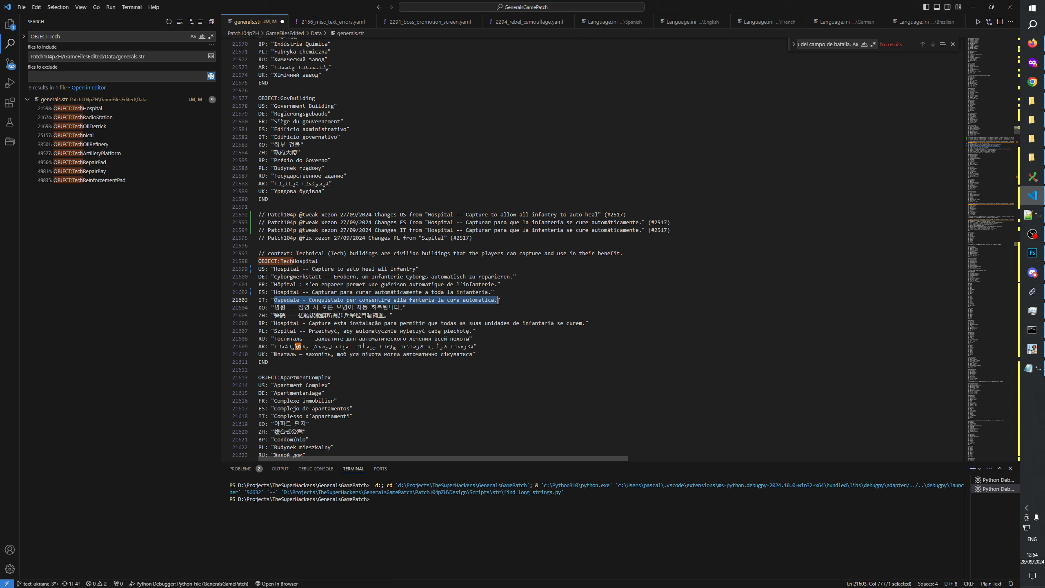
{"action": "left_click_drag", "start_coordinate": [429, 230], "coordinate": [642, 231]}
{"action": "key", "text": "ctrl+v"}
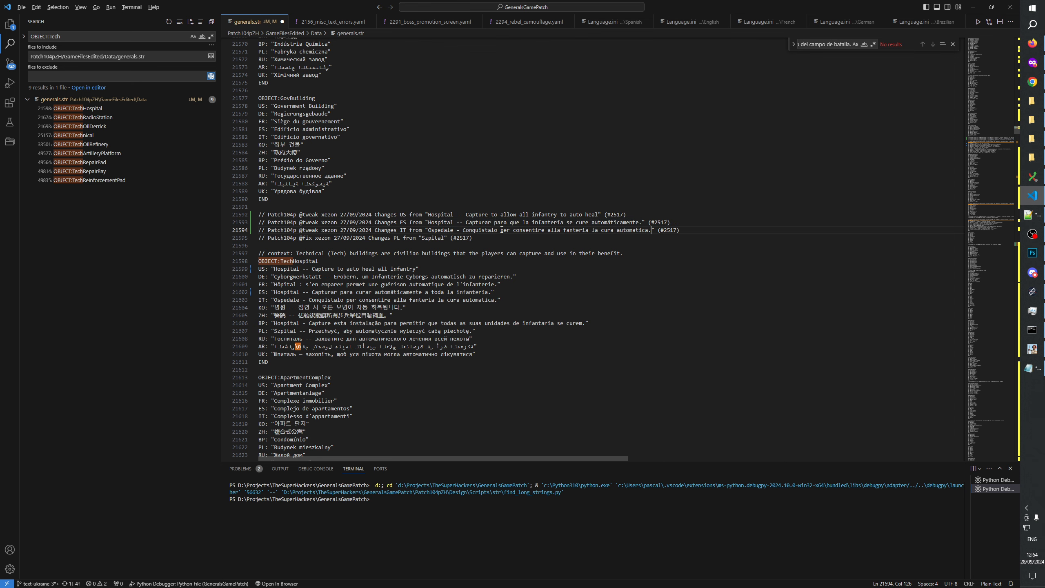
In Google Translate, translate "Conquer it to automatically heal all infantry" from English to Italian and copy the translation
{"action": "key", "text": "alt+Tab"}
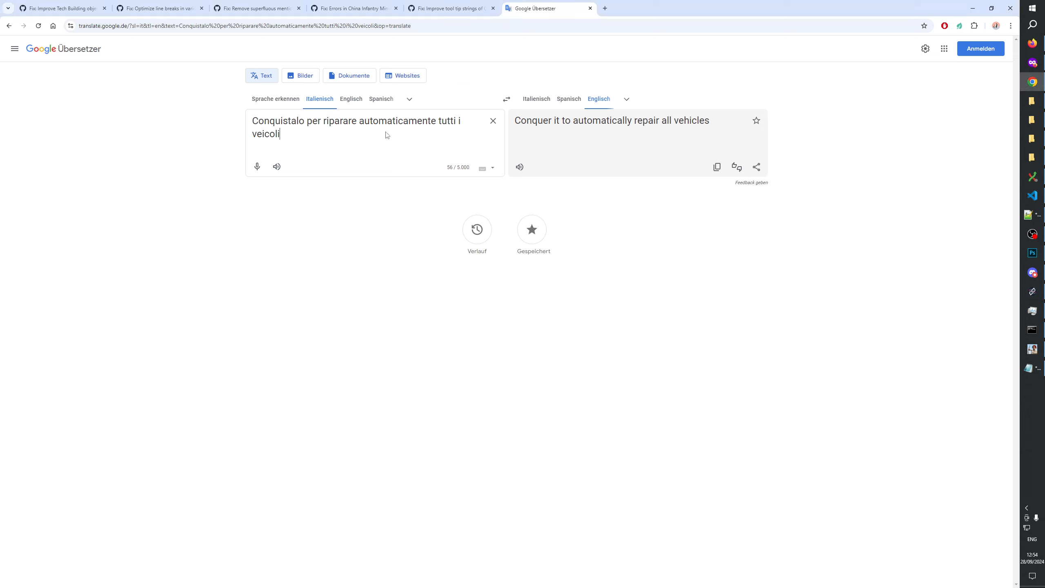
{"action": "left_click", "coordinate": [507, 98]}
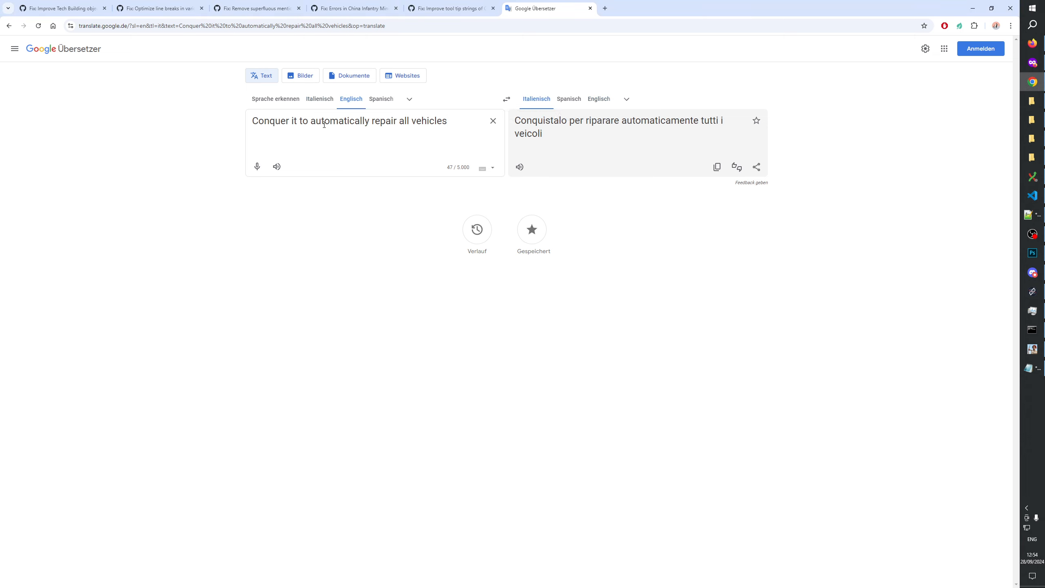
{"action": "double_click", "coordinate": [388, 122]}
{"action": "key", "text": "BackSpace"}
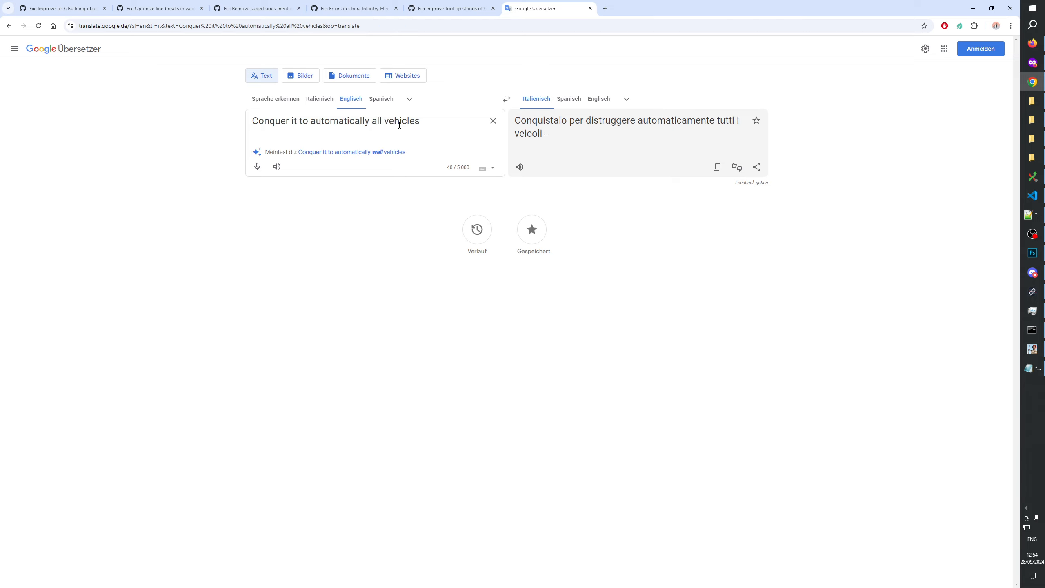
{"action": "type", "text": "heal"}
{"action": "double_click", "coordinate": [411, 123]}
{"action": "type", "text": "i"}
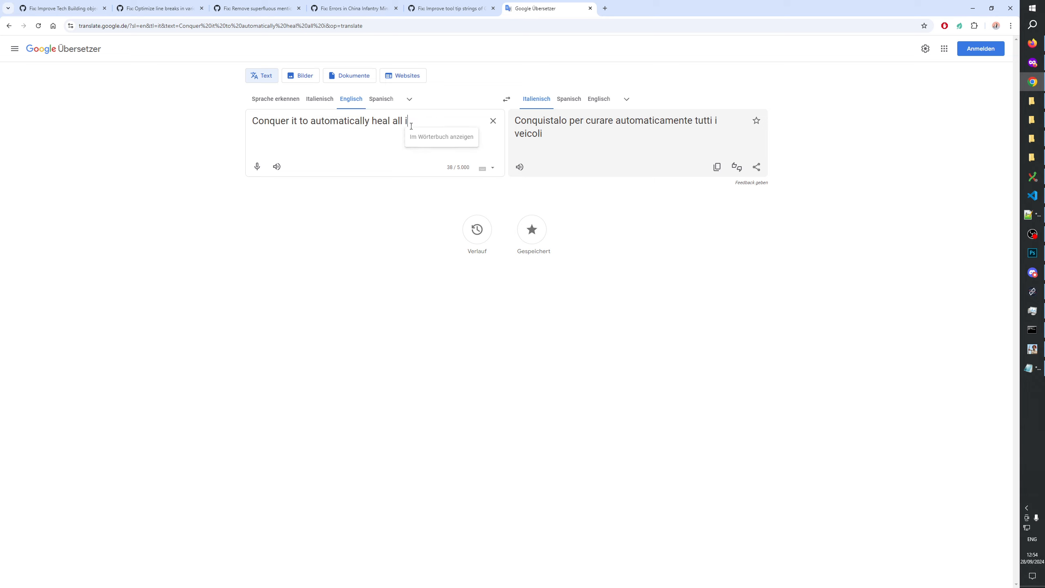
{"action": "type", "text": "nfantry"}
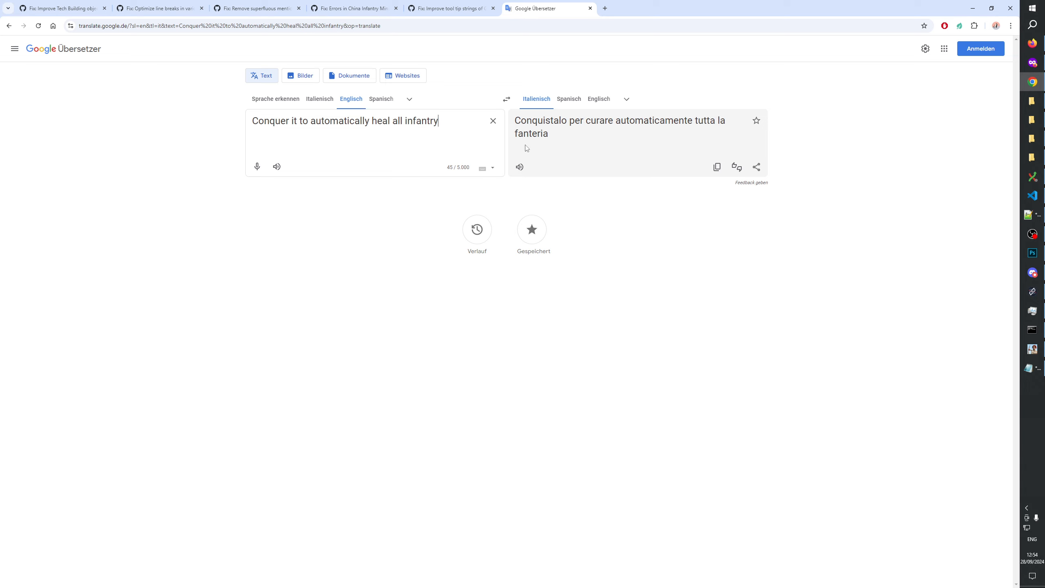
{"action": "left_click", "coordinate": [717, 167]}
Back in generals.str, replace TechHospital's IT description with "Conquistalo per curare automaticamente tutta la fanteria." after "Ospedale -" and save the file
{"action": "key", "text": "alt+Tab"}
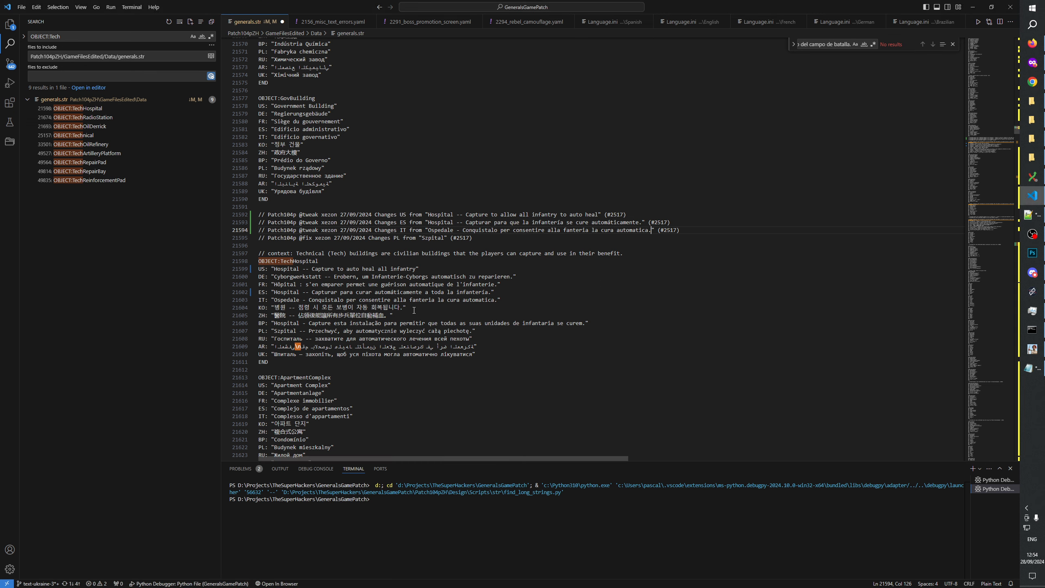
{"action": "left_click_drag", "start_coordinate": [497, 299], "coordinate": [308, 300]}
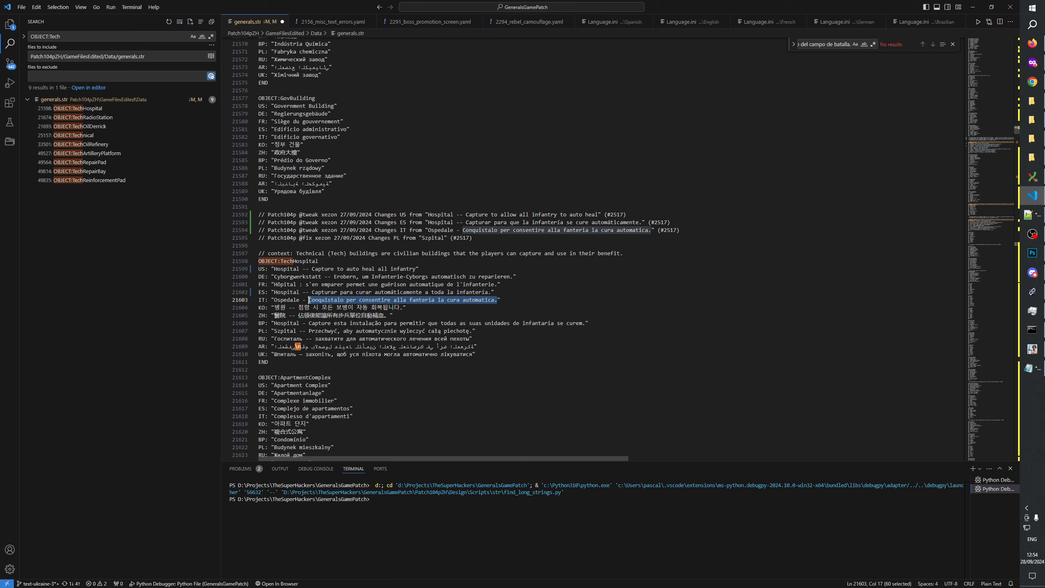
{"action": "key", "text": "ctrl+v"}
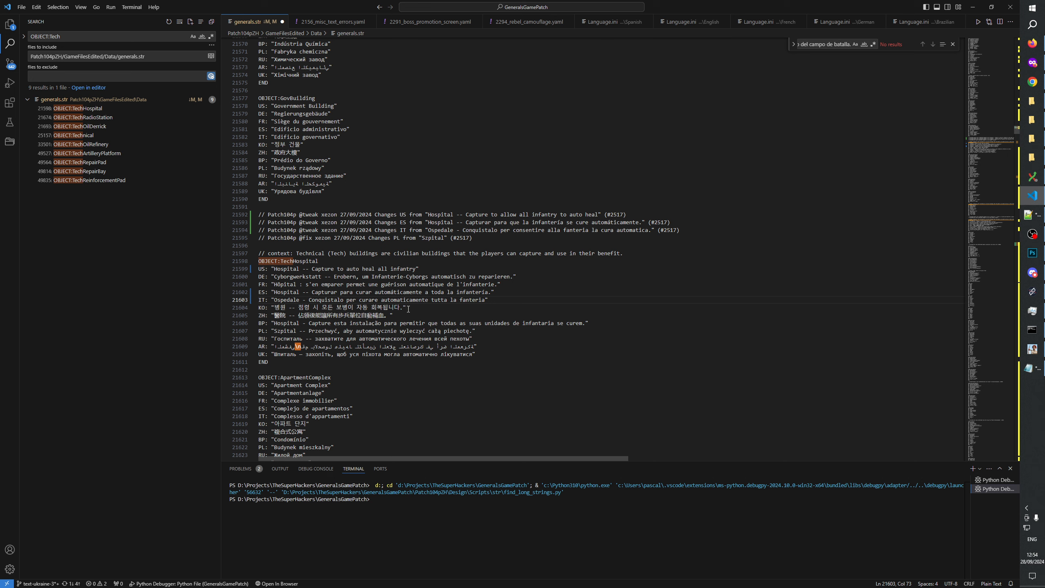
{"action": "double_click", "coordinate": [412, 300]}
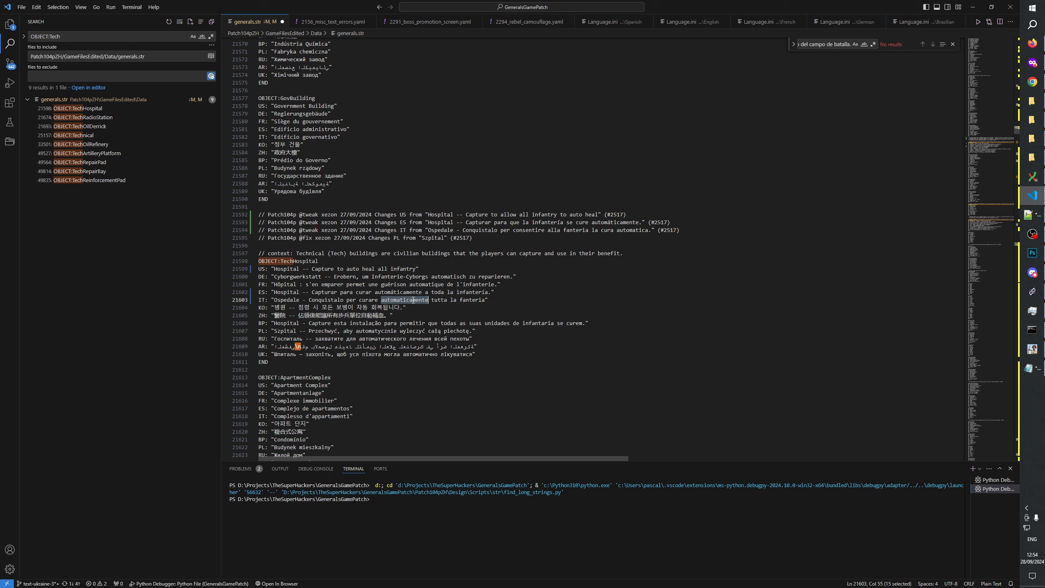
{"action": "left_click", "coordinate": [500, 300]}
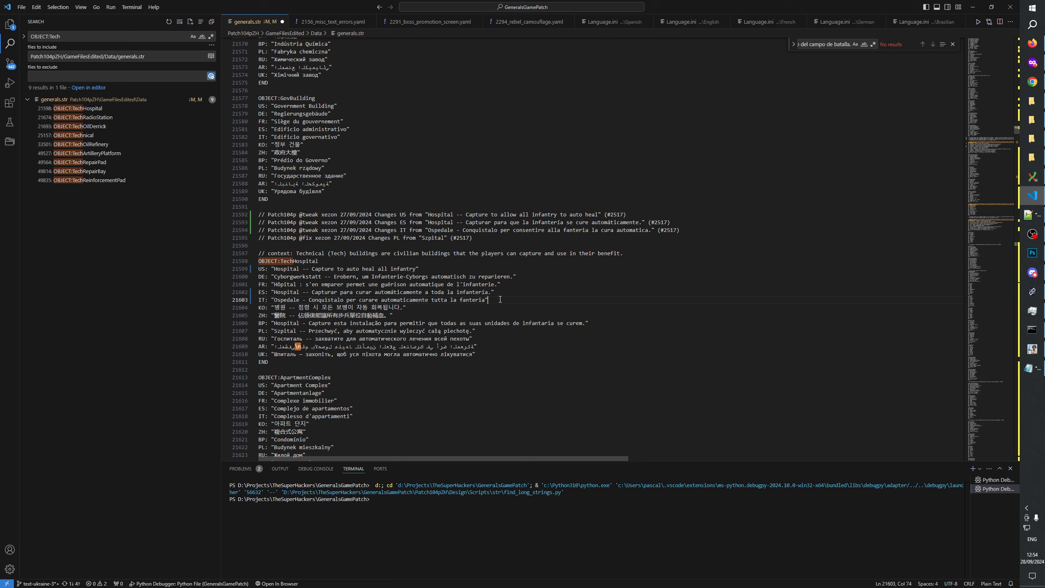
{"action": "type", "text": "."}
{"action": "key", "text": "ctrl+s"}
{"action": "left_click", "coordinate": [516, 300]}
Translate TechHospital's BP description "Capture esta instalação para permitir que todas as suas unidades de infantaria se curem" from Brazilian Portuguese to English in Google Translate
{"action": "left_click_drag", "start_coordinate": [589, 323], "coordinate": [310, 325]}
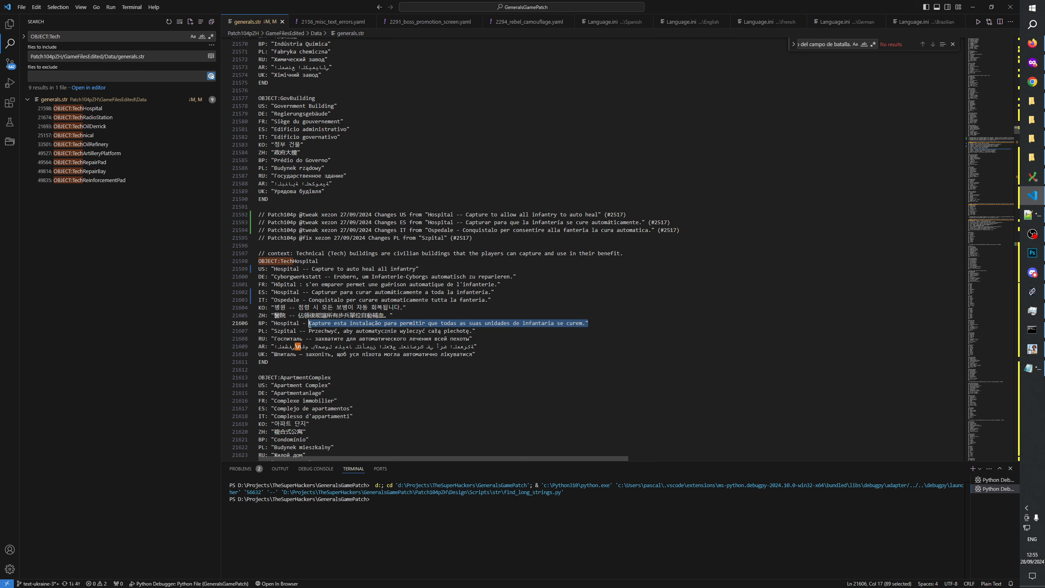
{"action": "left_click", "coordinate": [89, 109]}
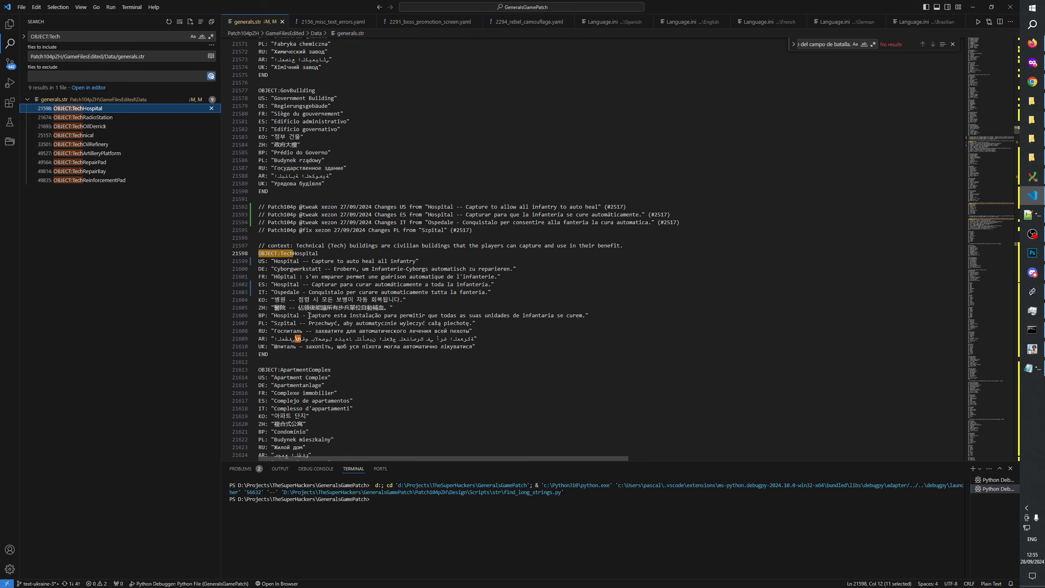
{"action": "left_click_drag", "start_coordinate": [310, 316], "coordinate": [586, 316]}
{"action": "key", "text": "alt+Tab"}
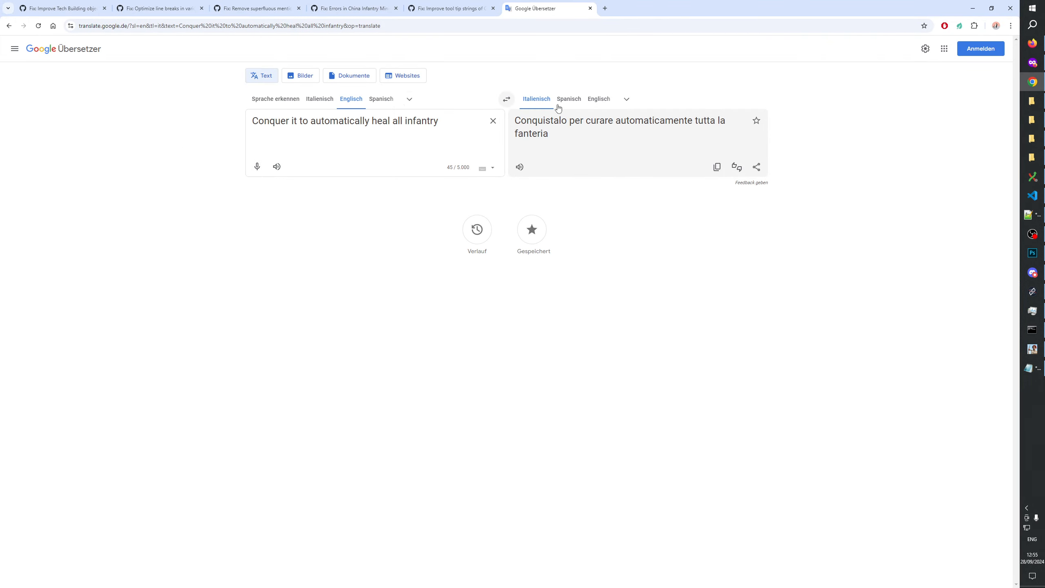
{"action": "left_click", "coordinate": [506, 100]}
{"action": "left_click", "coordinate": [409, 99]}
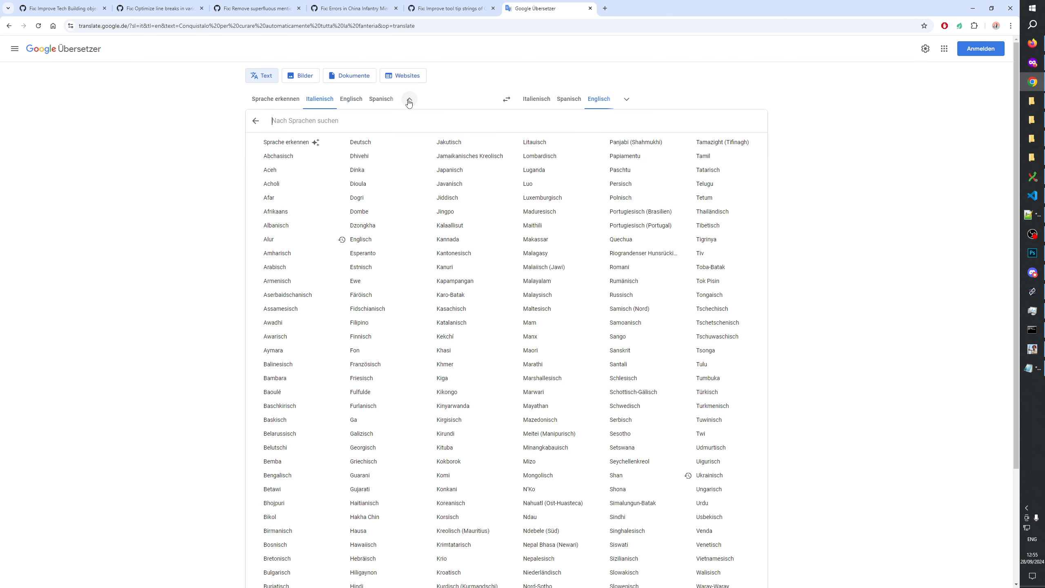
{"action": "type", "text": "braz"}
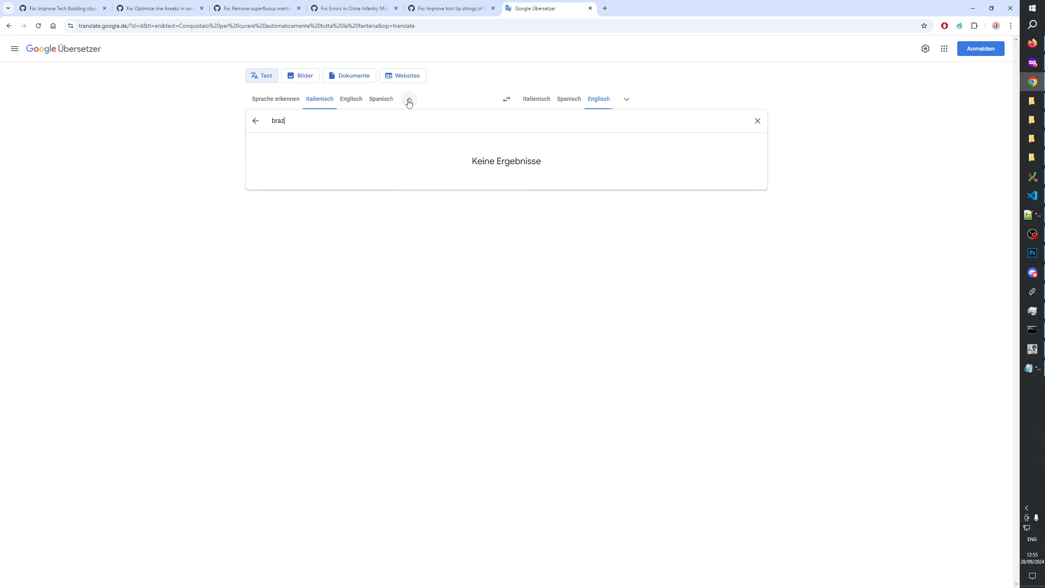
{"action": "key", "text": "BackSpace"}
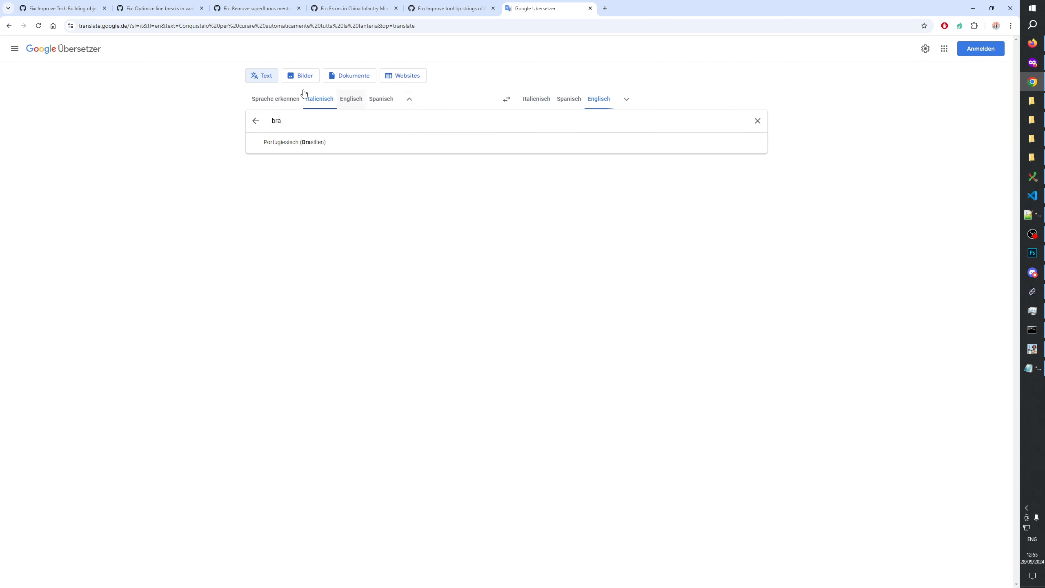
{"action": "left_click", "coordinate": [292, 144]}
{"action": "left_click_drag", "start_coordinate": [334, 133], "coordinate": [211, 110]}
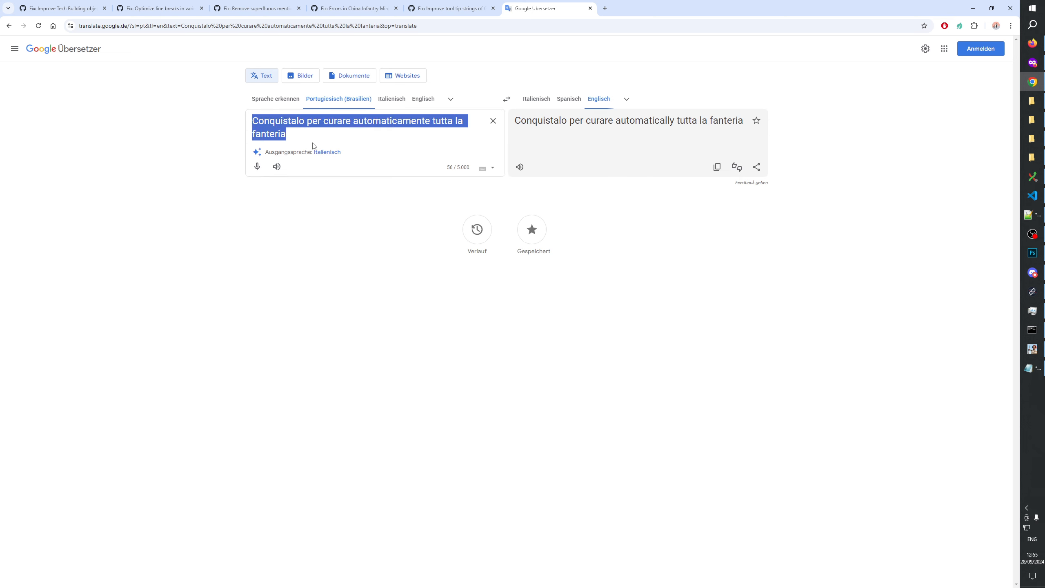
{"action": "key", "text": "ctrl+v"}
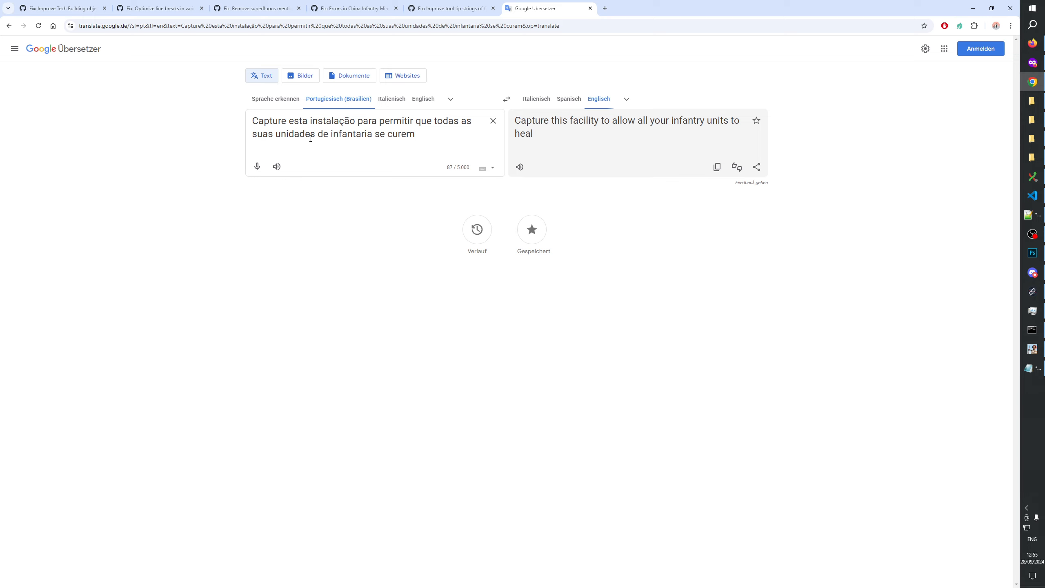
Copy TechRepairBay's BP description "Capture para reparar veículos no campo de batalha." from generals.str and translate it to English in Google Translate
{"action": "key", "text": "alt+Tab"}
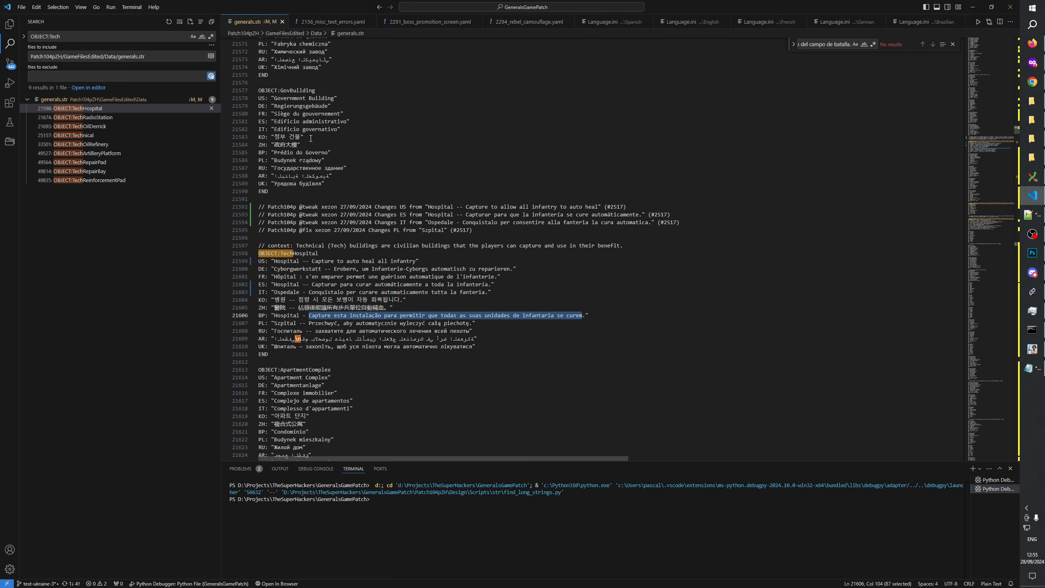
{"action": "left_click", "coordinate": [89, 172]}
{"action": "left_click", "coordinate": [90, 172]}
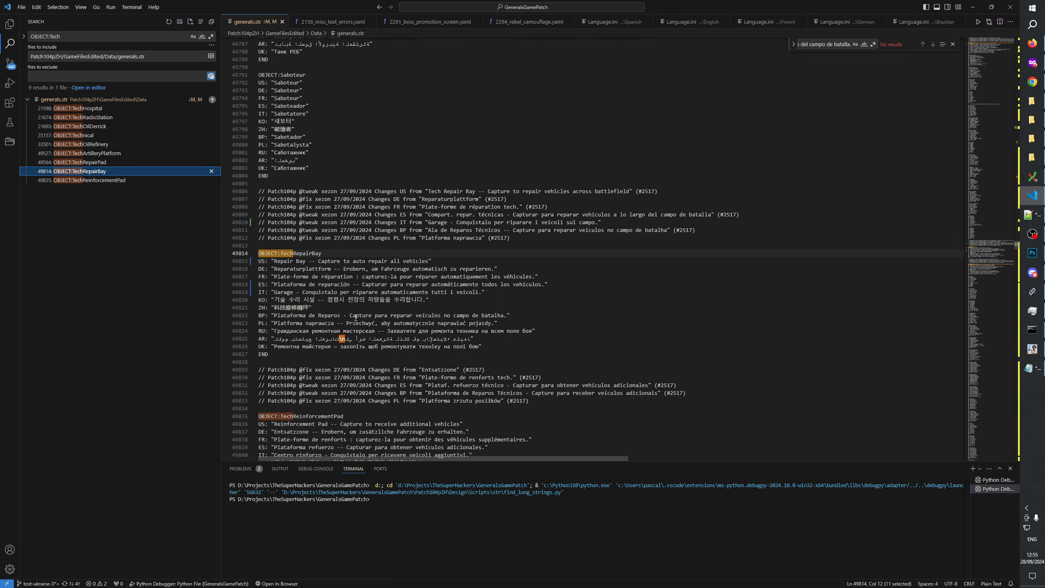
{"action": "left_click_drag", "start_coordinate": [349, 315], "coordinate": [508, 316]}
{"action": "key", "text": "ctrl+c"}
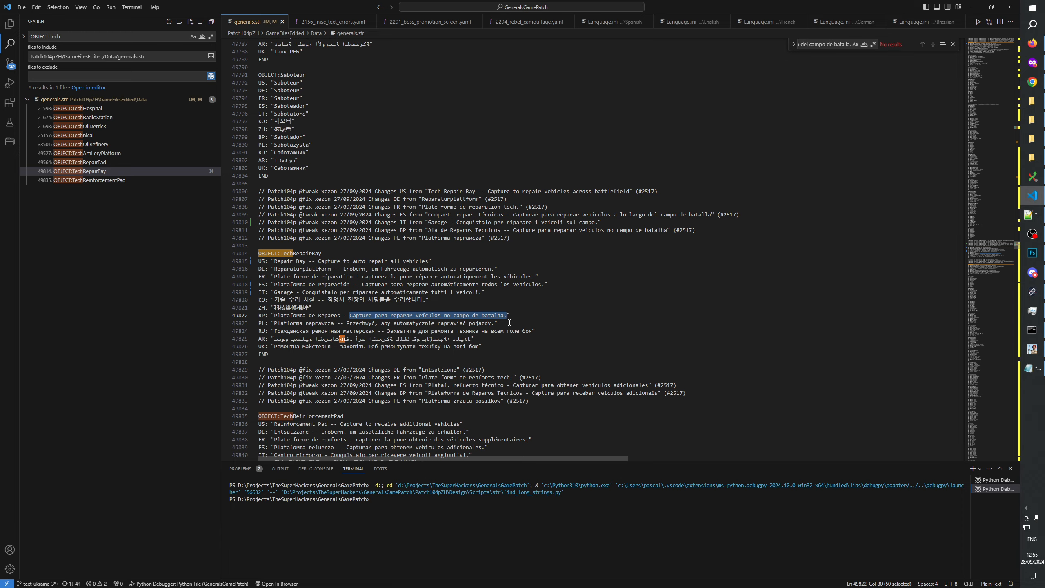
{"action": "key", "text": "alt+Tab"}
{"action": "triple_click", "coordinate": [325, 133]}
{"action": "key", "text": "ctrl+v"}
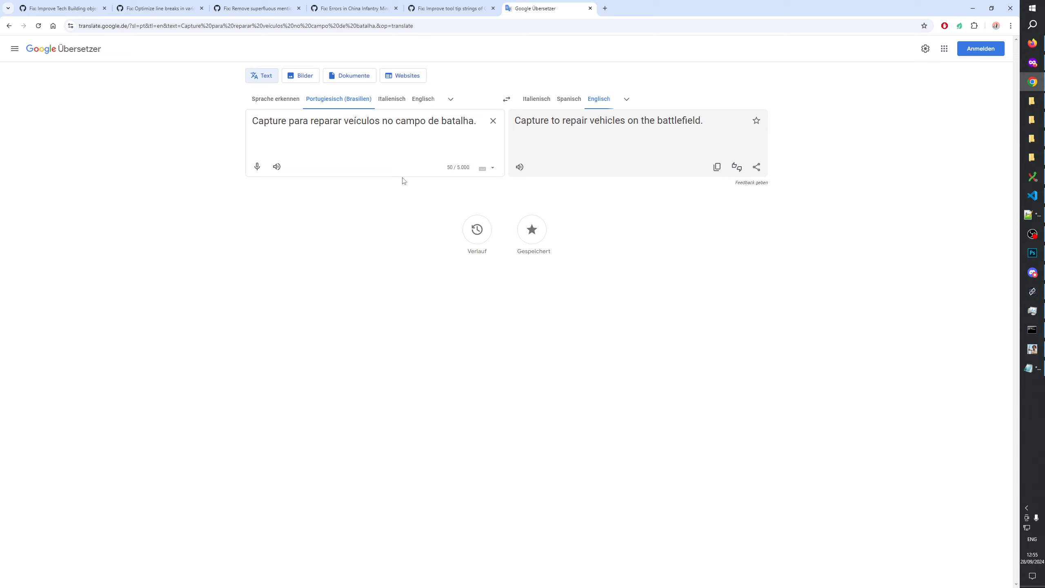
Reverse the translation direction and reword the English source as "Capture it to automatically repair vehicles."
{"action": "left_click", "coordinate": [506, 99]}
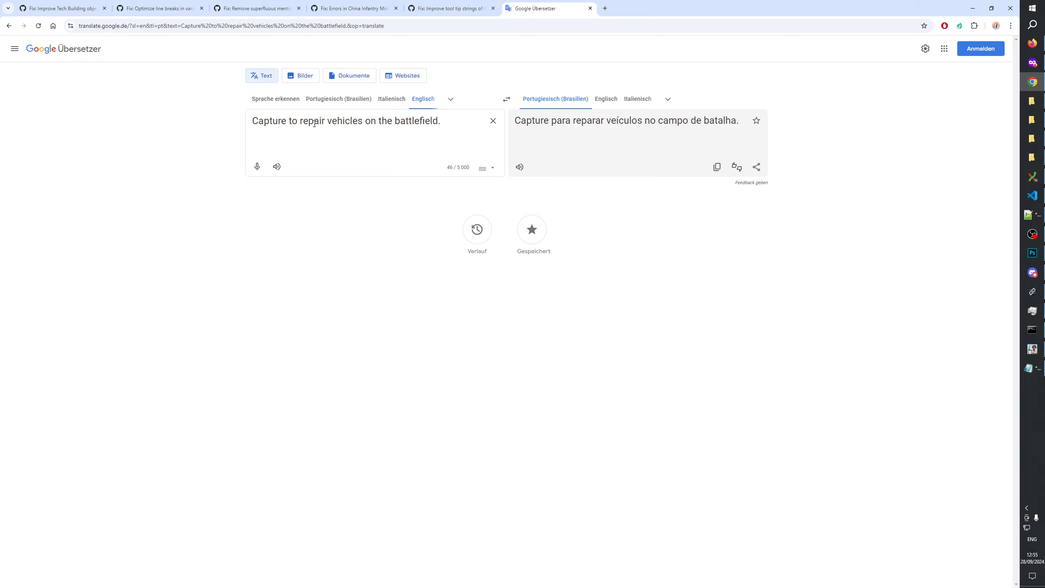
{"action": "type", "text": "it to "}
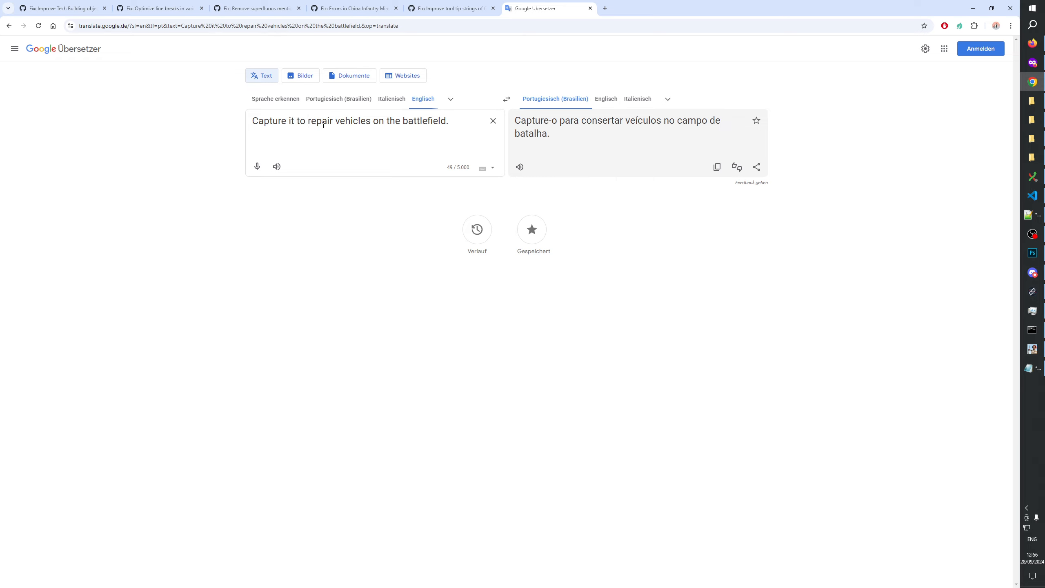
{"action": "type", "text": "automatically"}
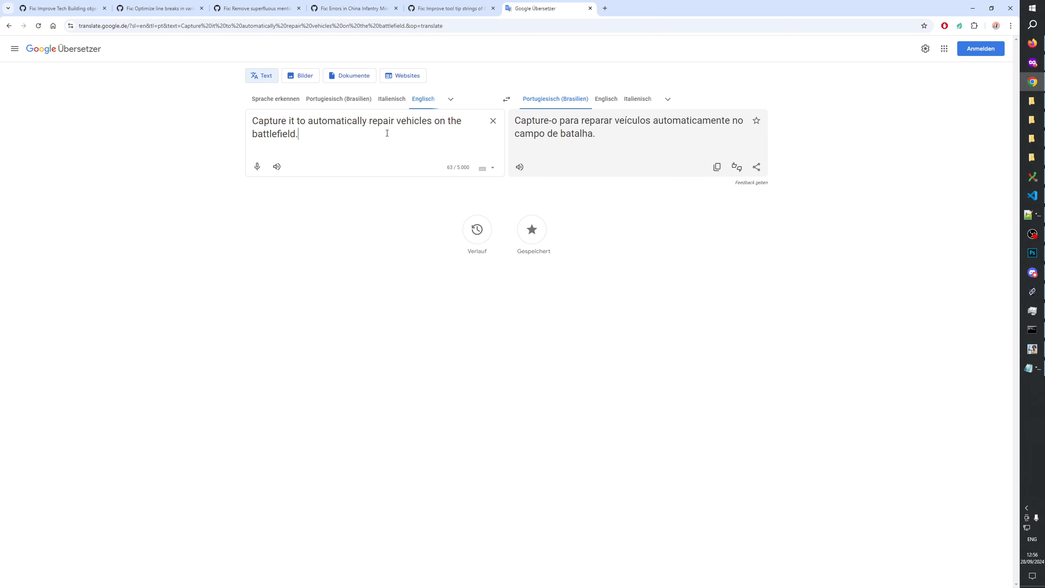
{"action": "left_click_drag", "start_coordinate": [387, 133], "coordinate": [431, 121]}
{"action": "key", "text": "BackSpace"}
{"action": "type", "text": "."}
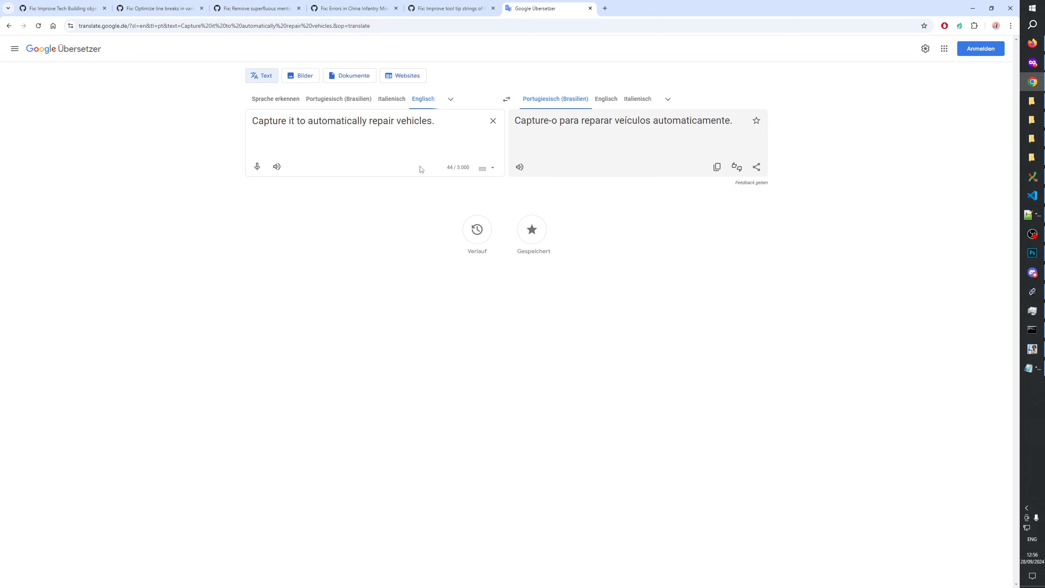
Extend the English source to "Capture it to automatically repair all vehicles." and copy its Brazilian Portuguese translation
{"action": "key", "text": "alt+Tab"}
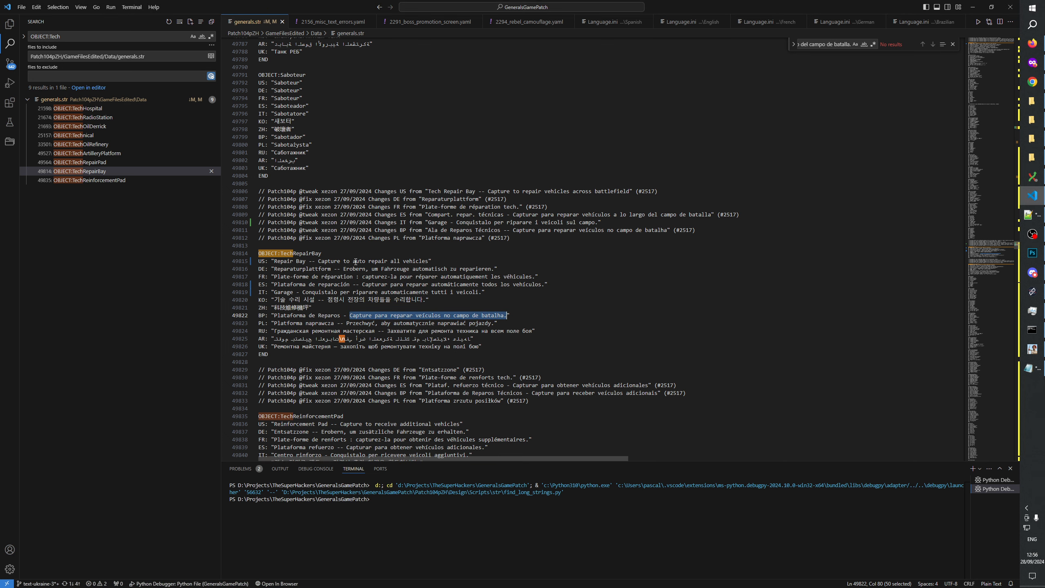
{"action": "key", "text": "alt+Tab"}
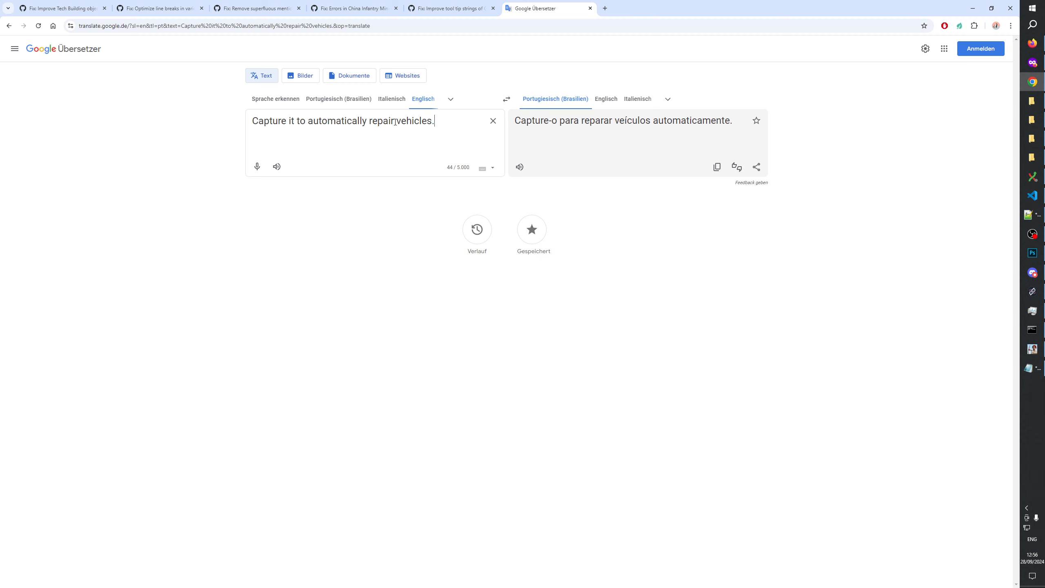
{"action": "type", "text": "all"}
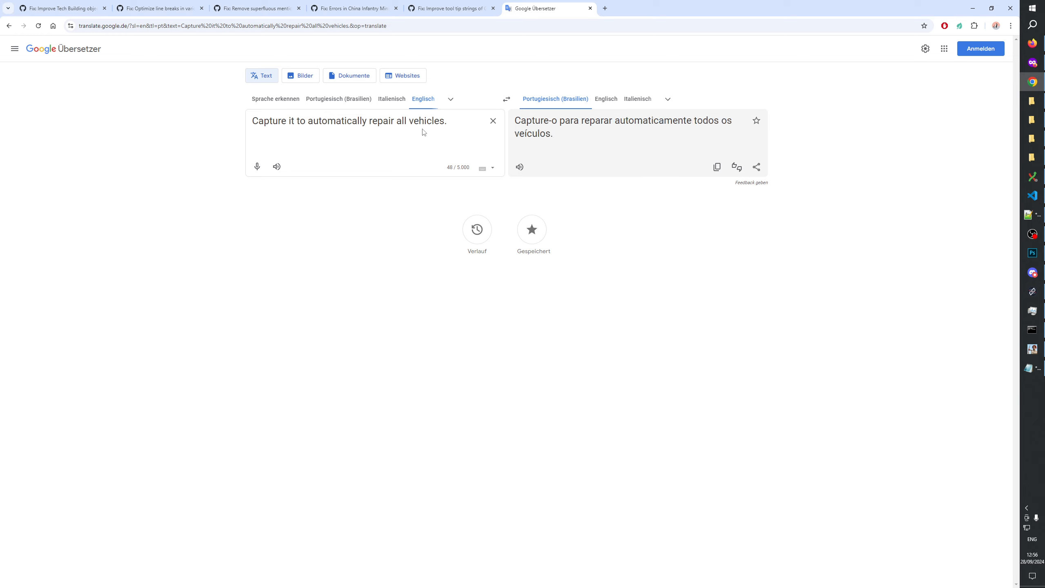
{"action": "left_click", "coordinate": [449, 119]}
{"action": "key", "text": "alt+Tab"}
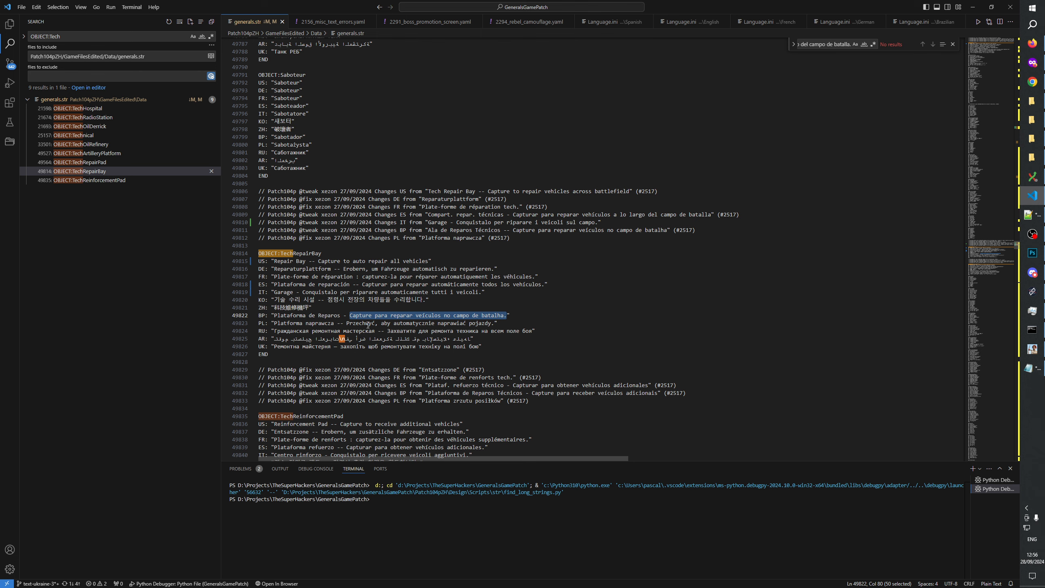
{"action": "key", "text": "alt+Tab"}
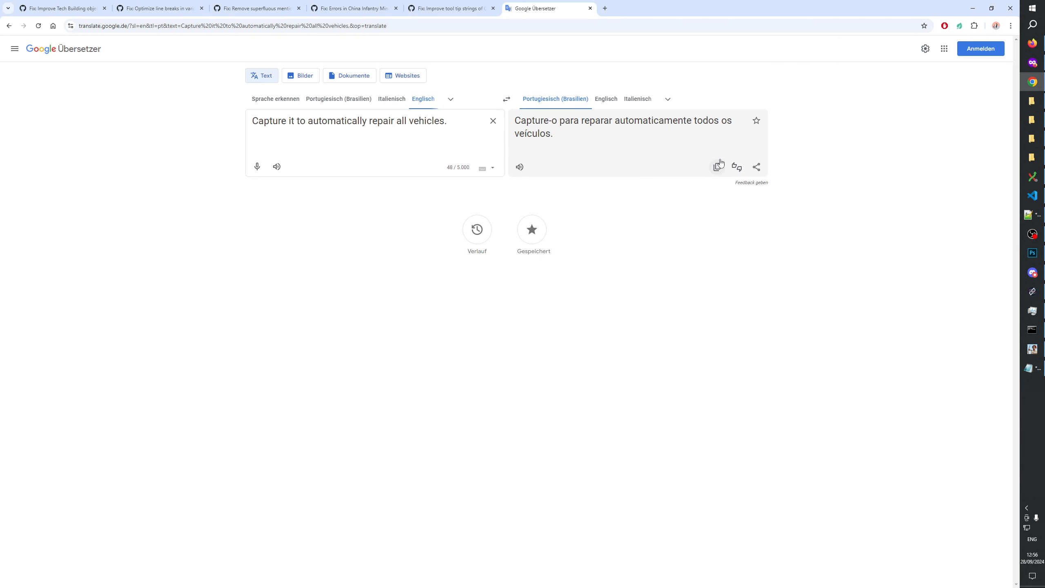
{"action": "left_click", "coordinate": [718, 167]}
In generals.str, change TechRepairBay's BP string to "Plataforma de Reparos - Capture para reparar automaticamente todos os veículos." and check its wording against the change comment
{"action": "key", "text": "alt+Tab"}
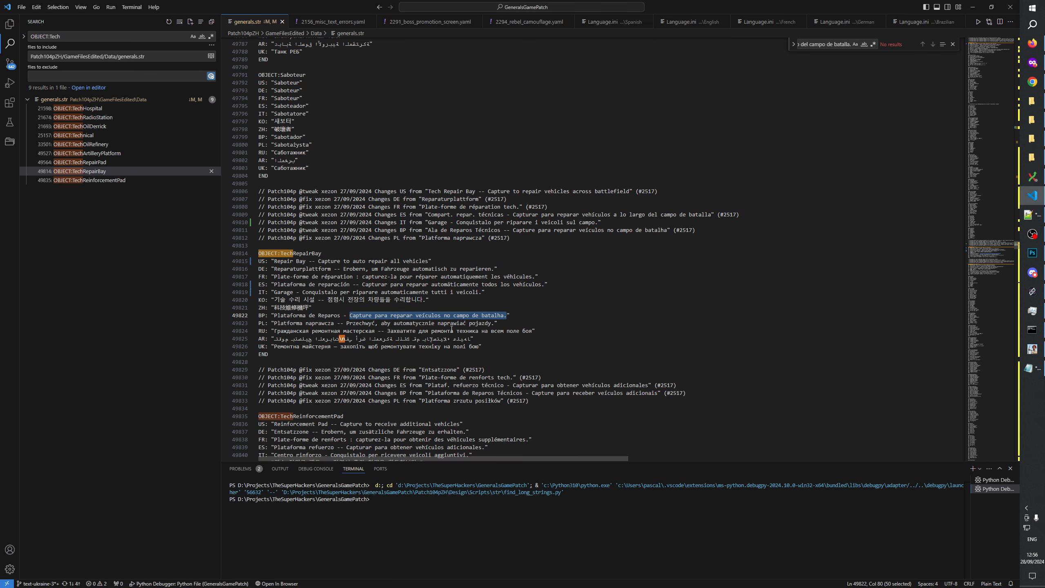
{"action": "left_click", "coordinate": [452, 329]}
{"action": "left_click_drag", "start_coordinate": [374, 316], "coordinate": [505, 315]}
{"action": "key", "text": "ctrl+v"}
{"action": "left_click_drag", "start_coordinate": [374, 315], "coordinate": [404, 315]}
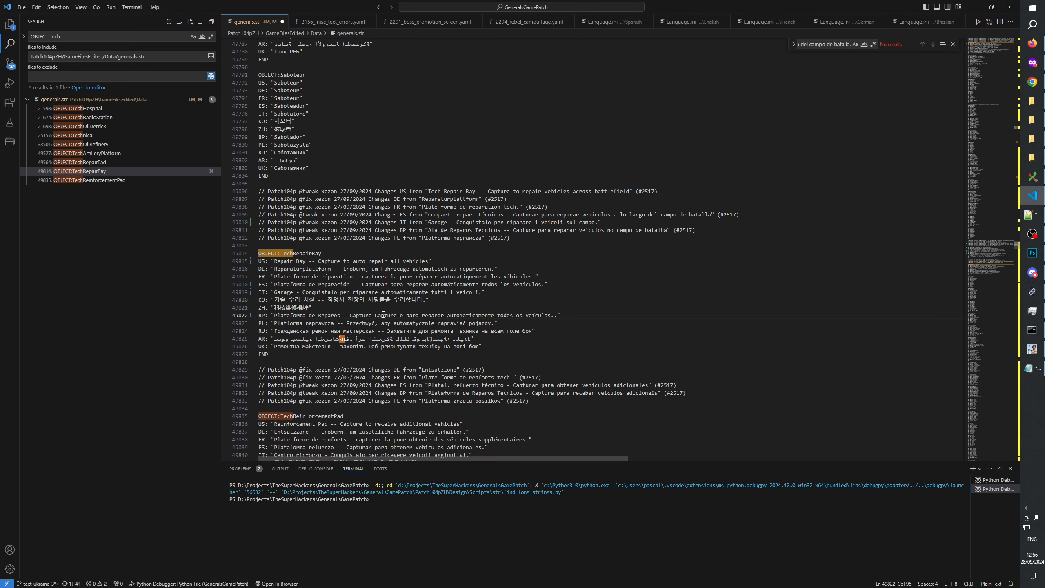
{"action": "key", "text": "Delete"}
{"action": "key", "text": "Delete"}
{"action": "left_click", "coordinate": [524, 315]}
{"action": "key", "text": "BackSpace"}
{"action": "left_click", "coordinate": [567, 231]}
{"action": "double_click", "coordinate": [592, 231]}
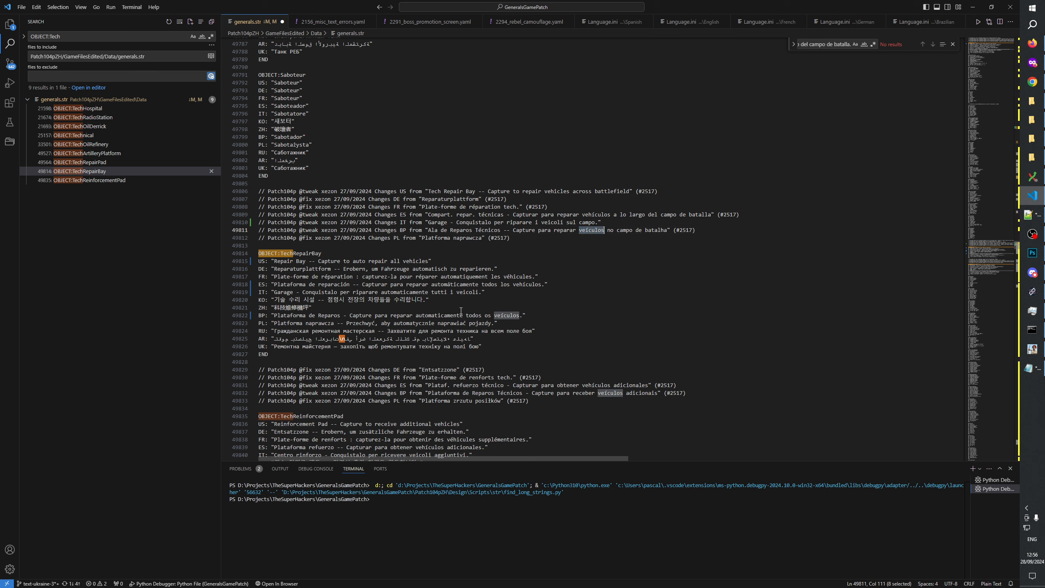
{"action": "double_click", "coordinate": [438, 315]}
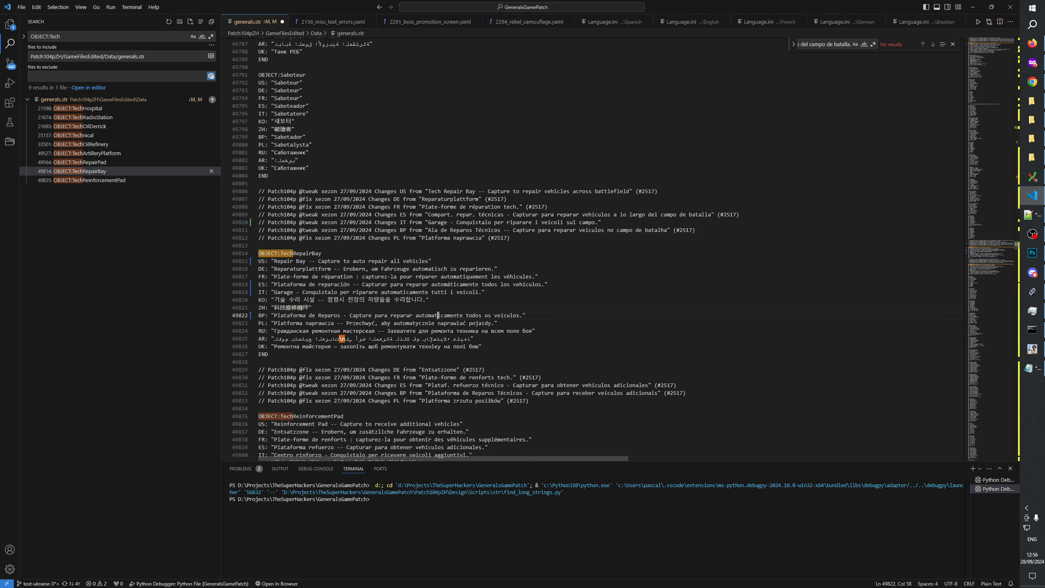
Compare the "repair automatically" wording across TechRepairBay's ES, IT and BP strings and save generals.str
{"action": "left_click", "coordinate": [467, 315]}
{"action": "double_click", "coordinate": [444, 316]}
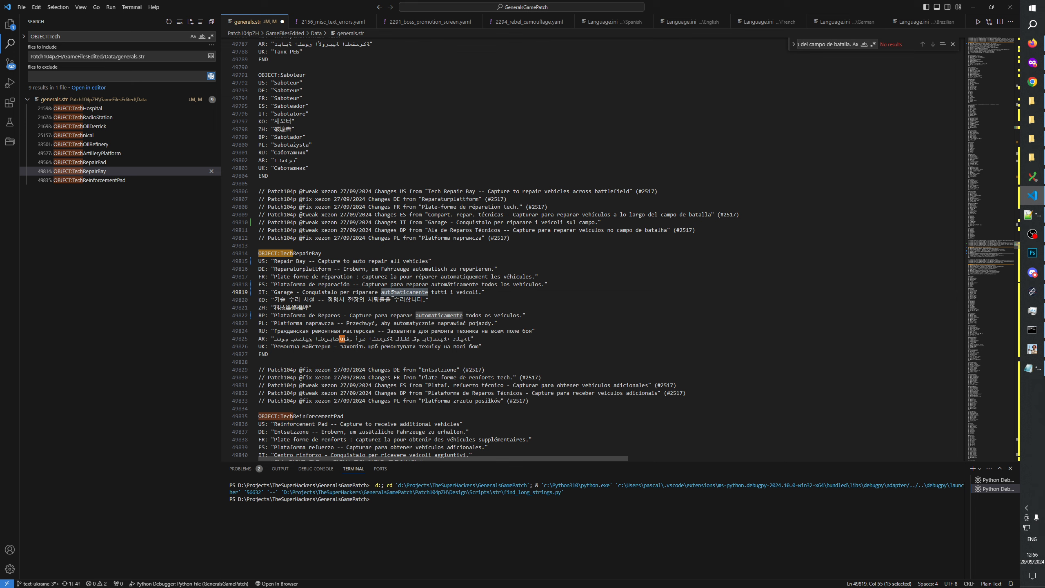
{"action": "double_click", "coordinate": [465, 284]}
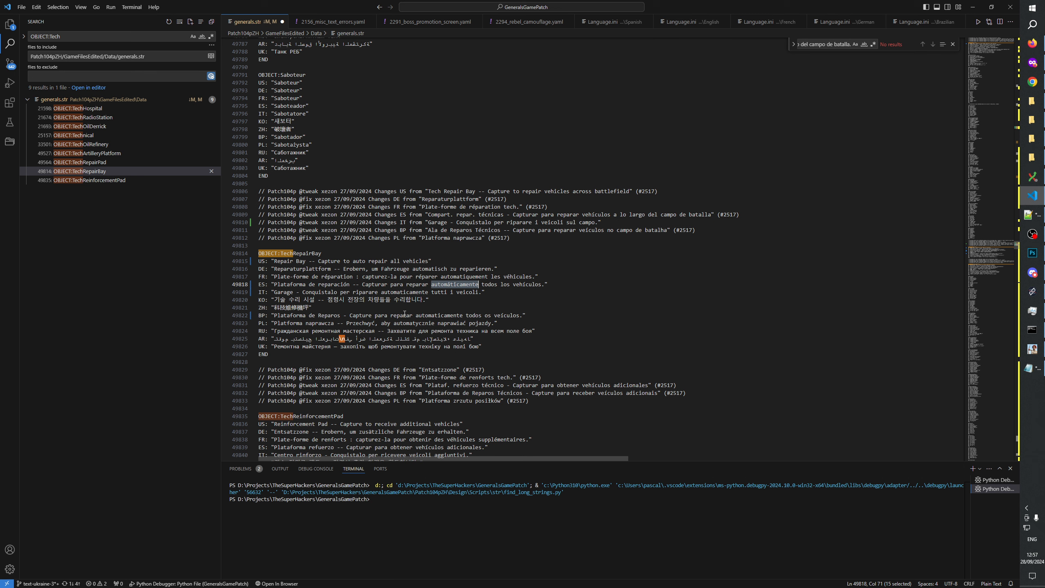
{"action": "double_click", "coordinate": [423, 285]}
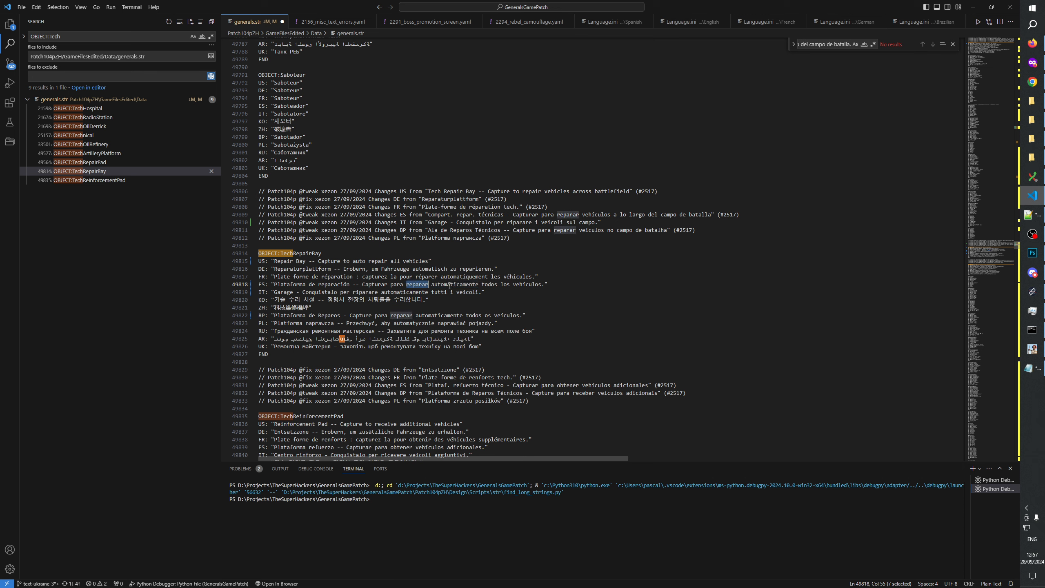
{"action": "left_click", "coordinate": [450, 285]}
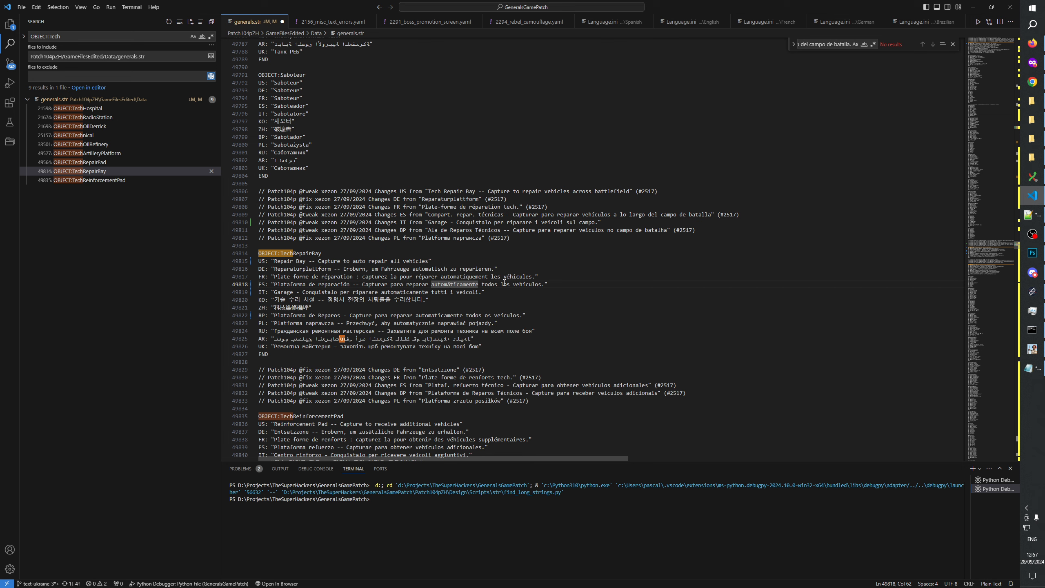
{"action": "left_click", "coordinate": [312, 285]}
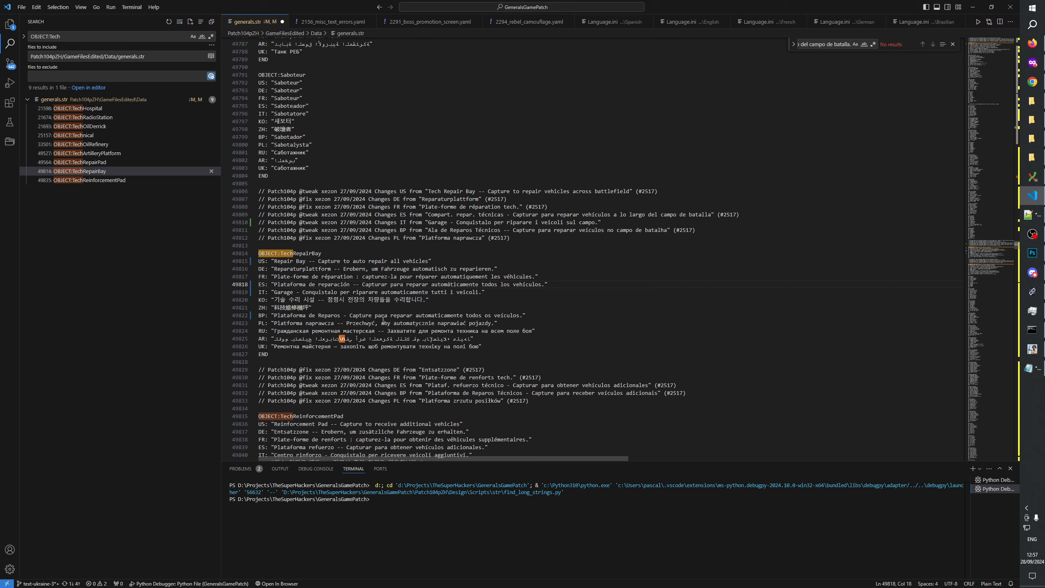
{"action": "left_click", "coordinate": [372, 315]}
{"action": "left_click", "coordinate": [546, 314]}
{"action": "key", "text": "ctrl+s"}
Switch to Google Translate and reword the English source as "Capture it to automatically heal all infantry."
{"action": "key", "text": "alt+Tab"}
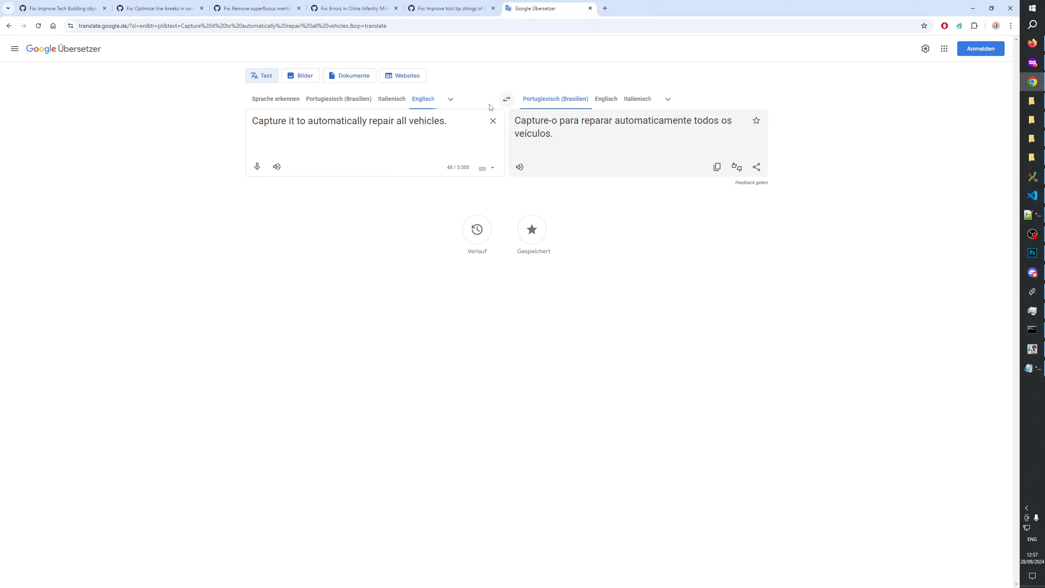
{"action": "left_click_drag", "start_coordinate": [370, 121], "coordinate": [397, 123]}
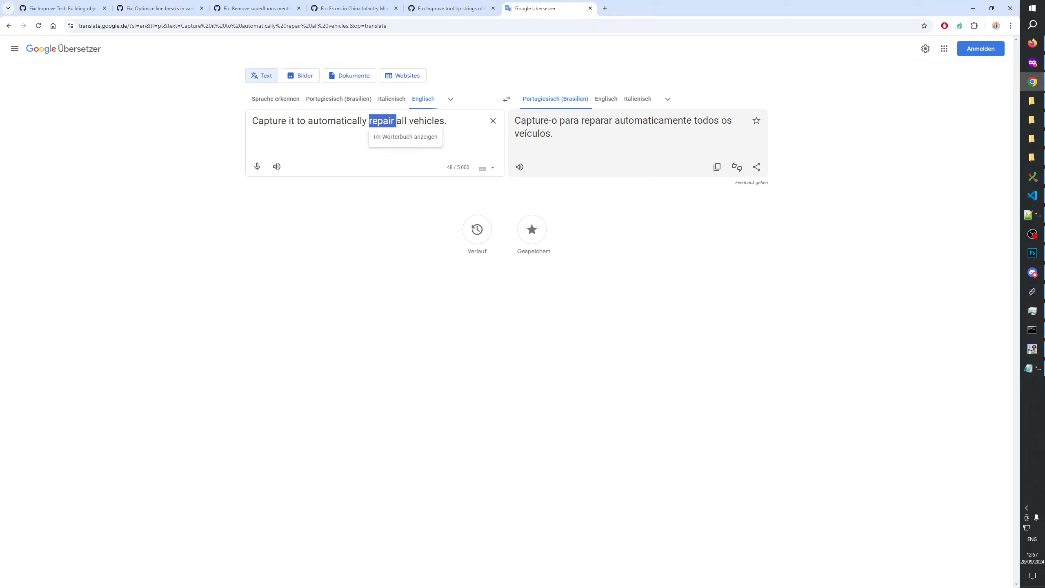
{"action": "type", "text": "heal"}
{"action": "double_click", "coordinate": [416, 120]}
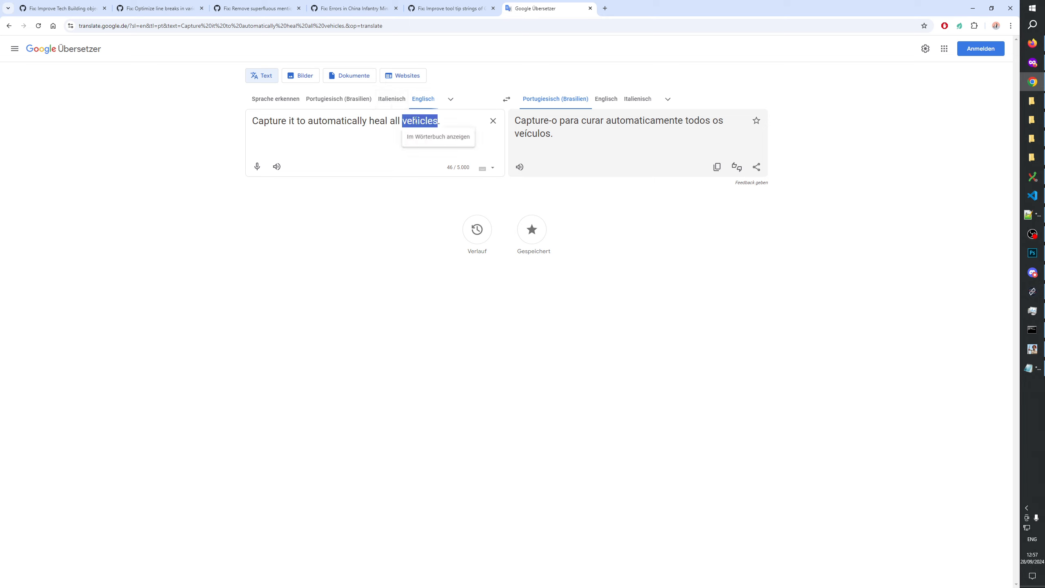
{"action": "type", "text": "infantry"}
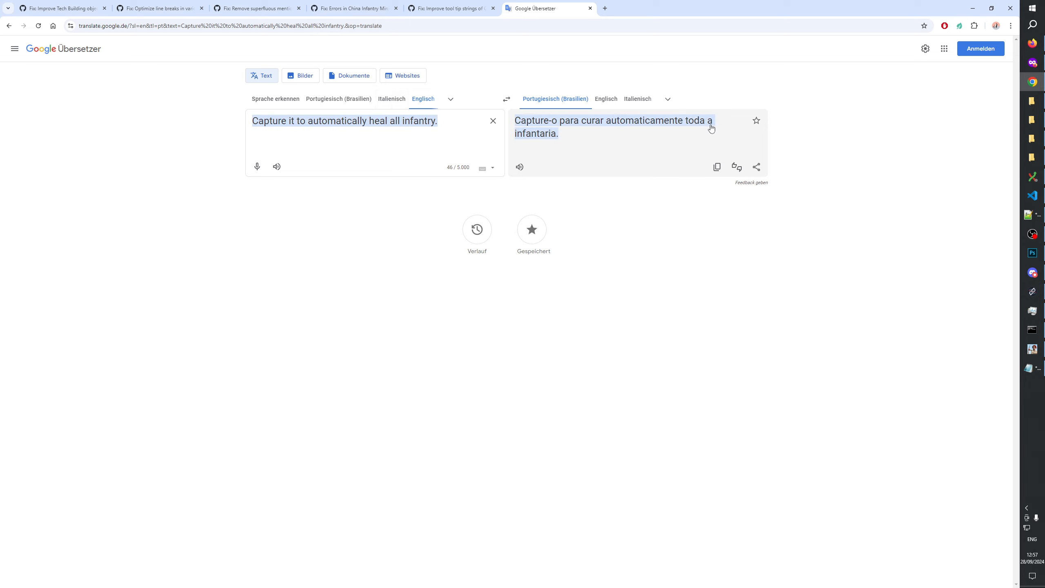
In generals.str, duplicate TechHospital's IT change comment and rewrite the copy as "Changes BP from" followed by the original BP string
{"action": "key", "text": "alt+Tab"}
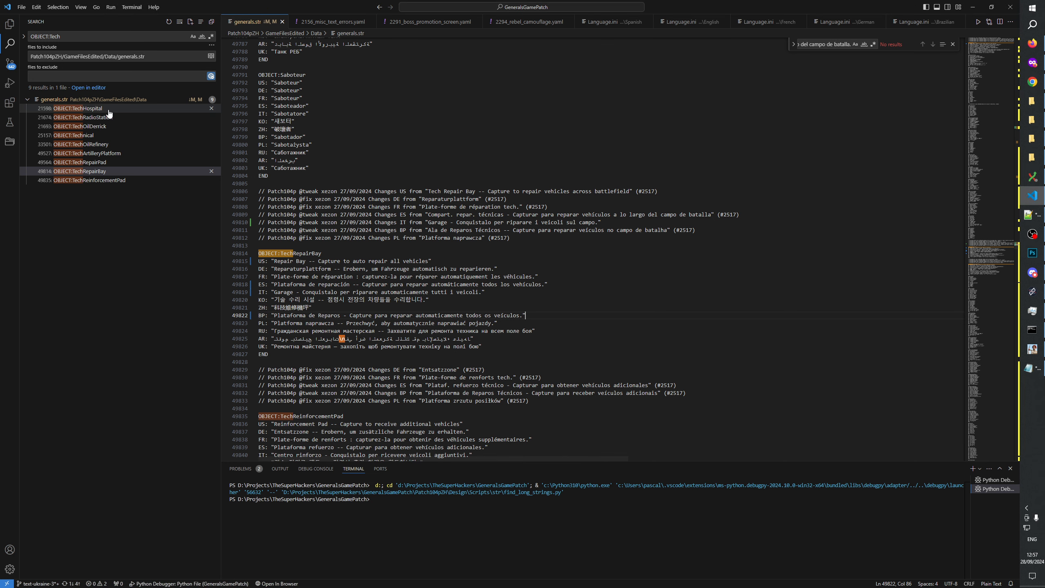
{"action": "left_click", "coordinate": [105, 109]}
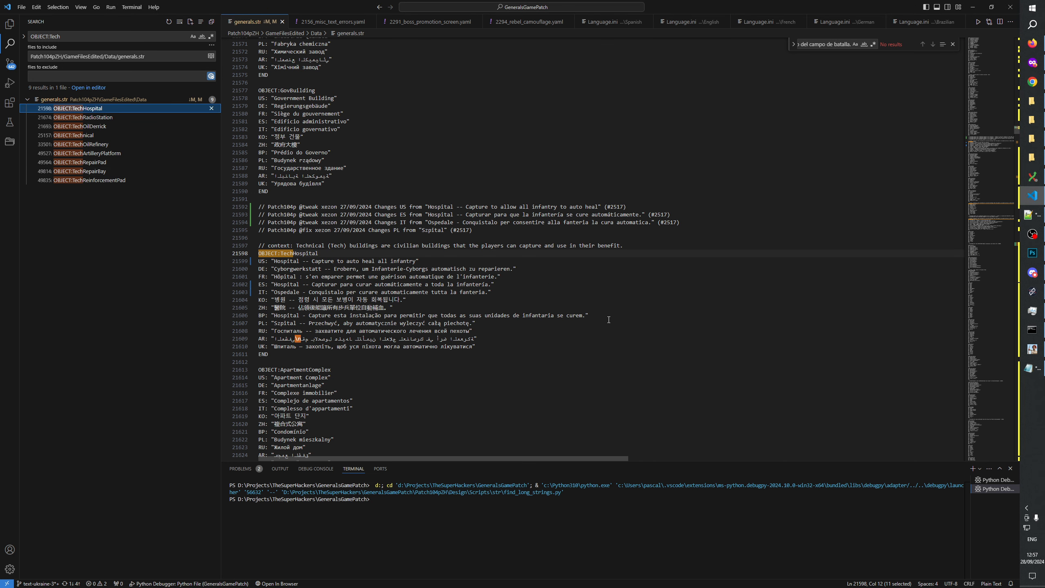
{"action": "left_click_drag", "start_coordinate": [609, 320], "coordinate": [253, 317]}
{"action": "key", "text": "ctrl+c"}
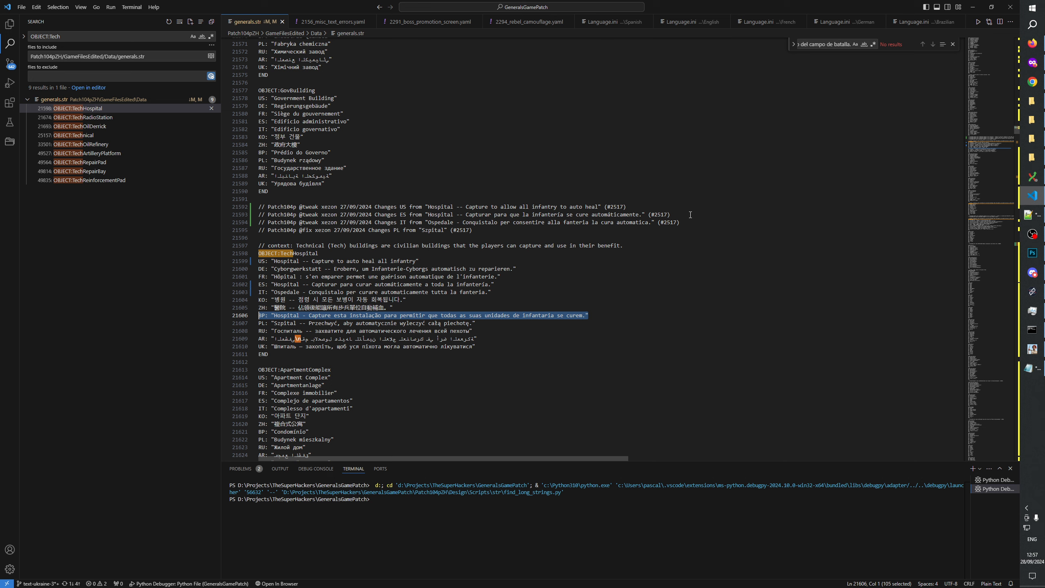
{"action": "left_click", "coordinate": [705, 222]}
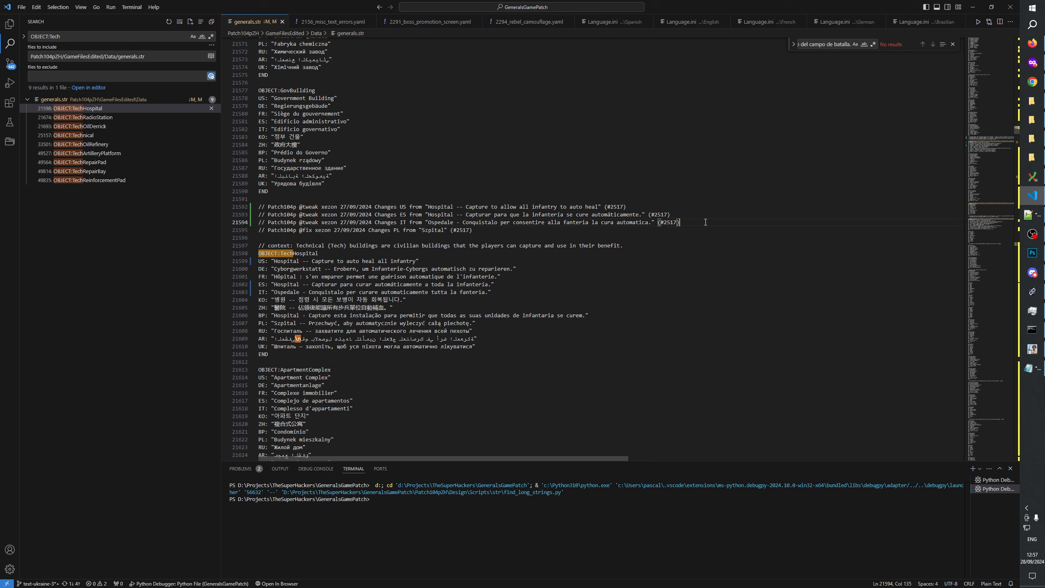
{"action": "key", "text": "shift+alt+Down"}
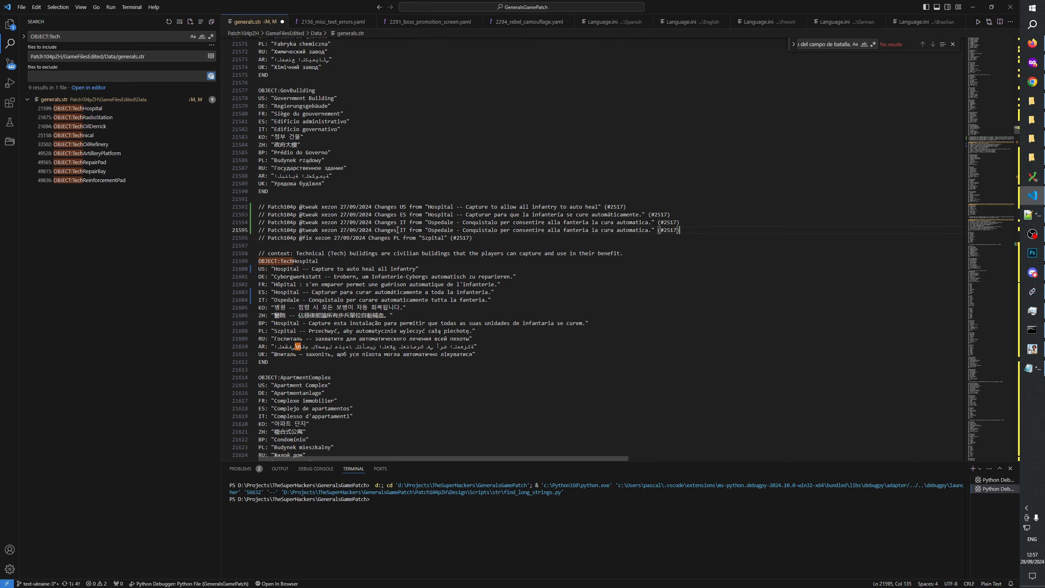
{"action": "left_click_drag", "start_coordinate": [397, 230], "coordinate": [686, 230]}
{"action": "key", "text": "ctrl+v"}
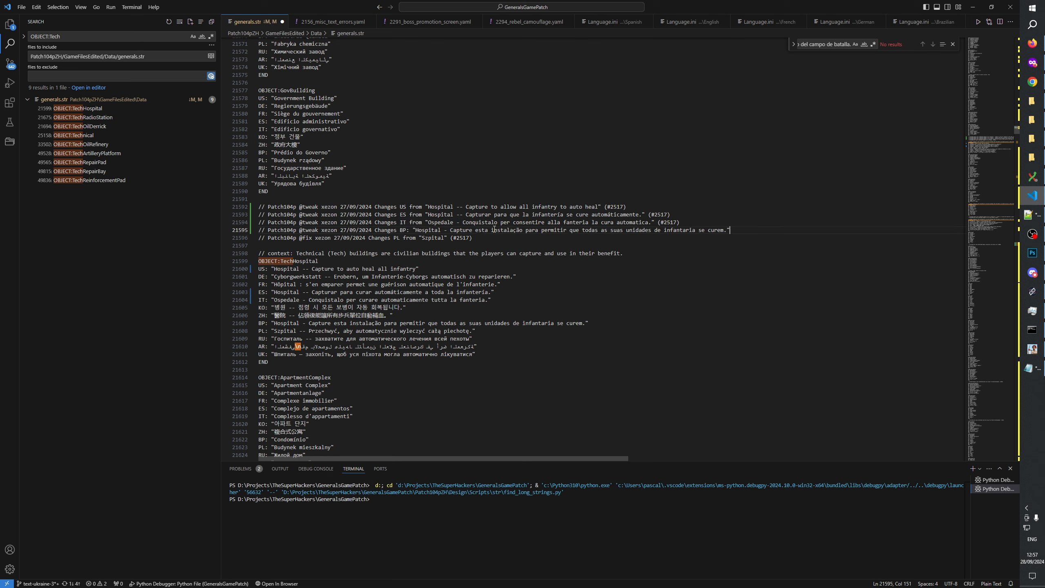
{"action": "left_click", "coordinate": [412, 230]}
{"action": "key", "text": "BackSpace"}
{"action": "type", "text": "from"}
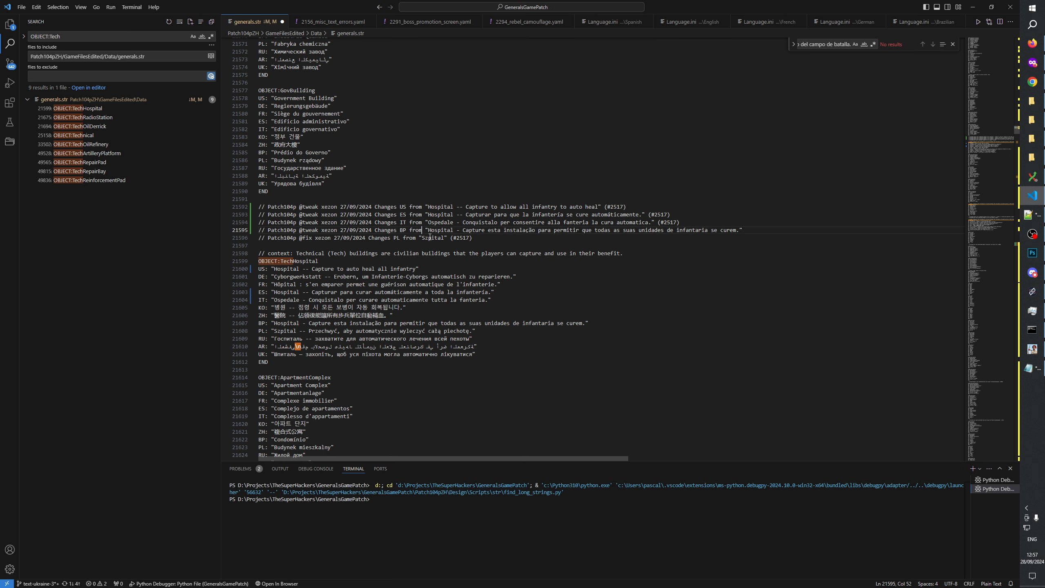
Append the reference " (#2517)" to TechHospital's BP change comment and save the file
{"action": "left_click_drag", "start_coordinate": [684, 223], "coordinate": [655, 223]}
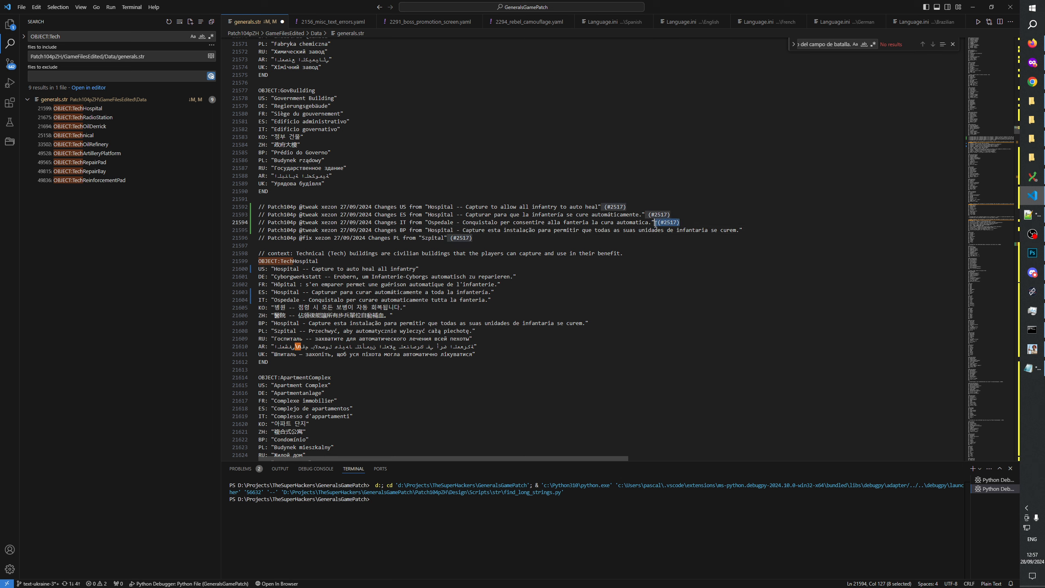
{"action": "key", "text": "ctrl+c"}
{"action": "left_click", "coordinate": [748, 231]}
{"action": "key", "text": "ctrl+v"}
{"action": "left_click", "coordinate": [515, 299]}
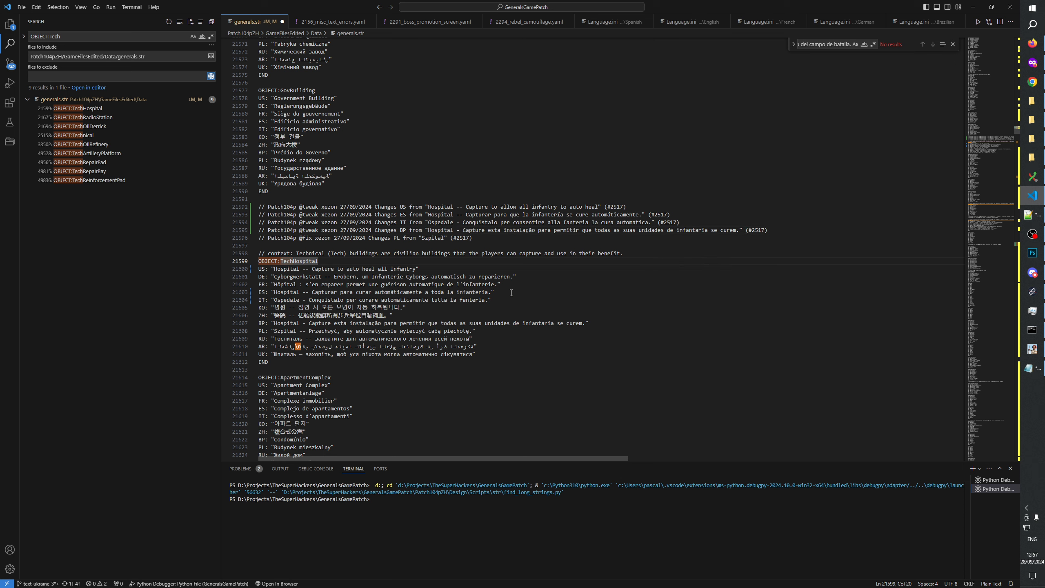
{"action": "key", "text": "ctrl+s"}
Copy the Portuguese translation from Google Translate and add it to TechHospital's BP string as "Capture para curar automaticamente toda a infantaria."
{"action": "left_click", "coordinate": [403, 325]}
{"action": "key", "text": "alt+Tab"}
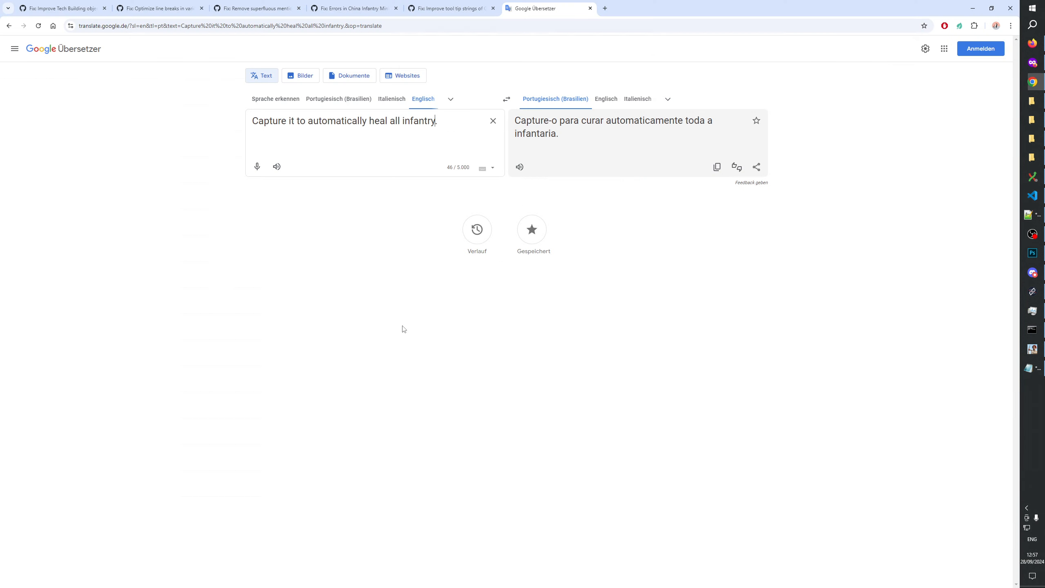
{"action": "left_click", "coordinate": [717, 167]}
{"action": "key", "text": "alt+Tab"}
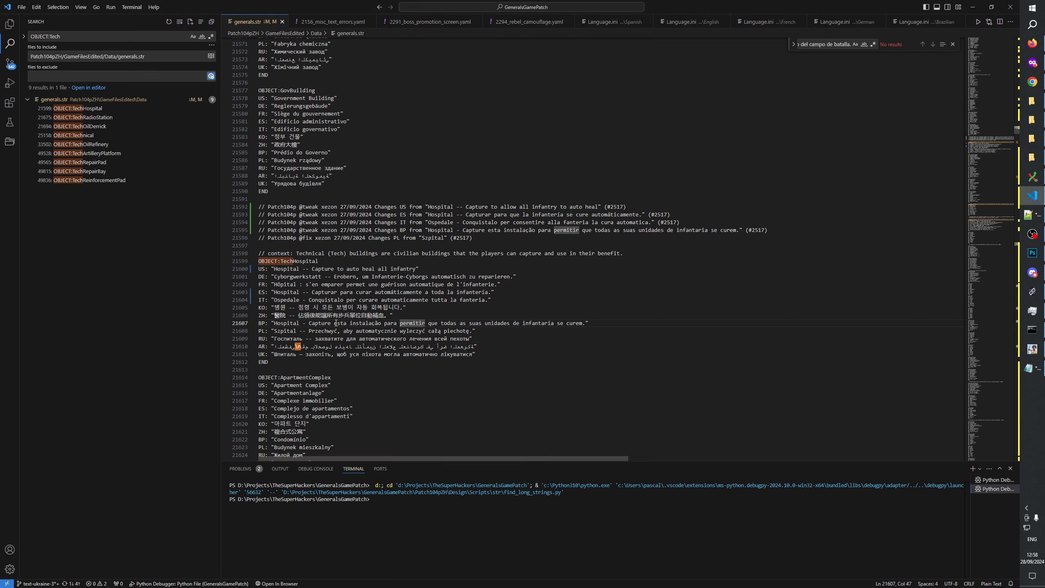
{"action": "left_click", "coordinate": [586, 323]}
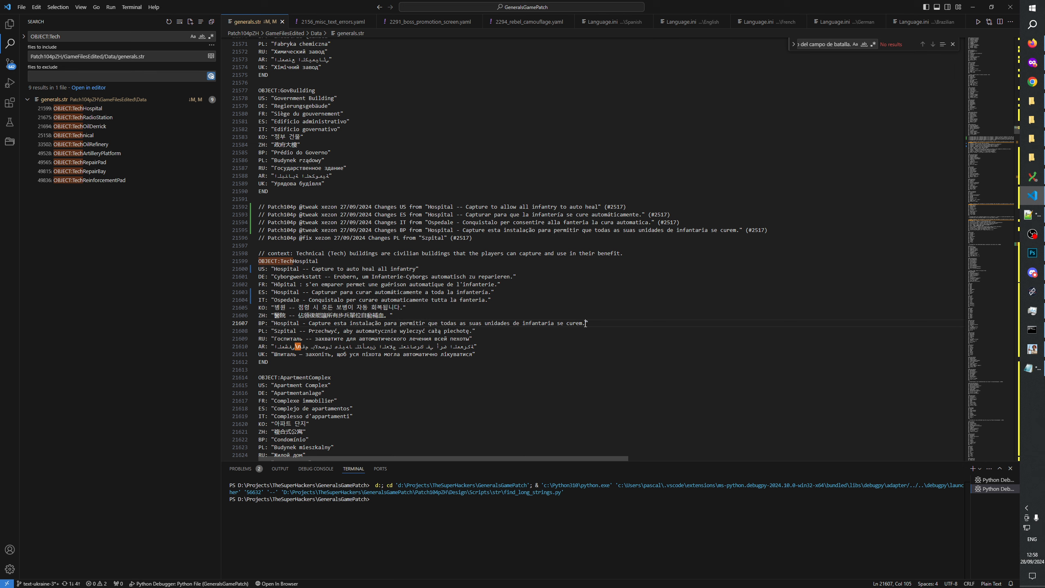
{"action": "key", "text": "ctrl+v"}
{"action": "left_click_drag", "start_coordinate": [611, 326], "coordinate": [755, 325]}
{"action": "key", "text": "BackSpace"}
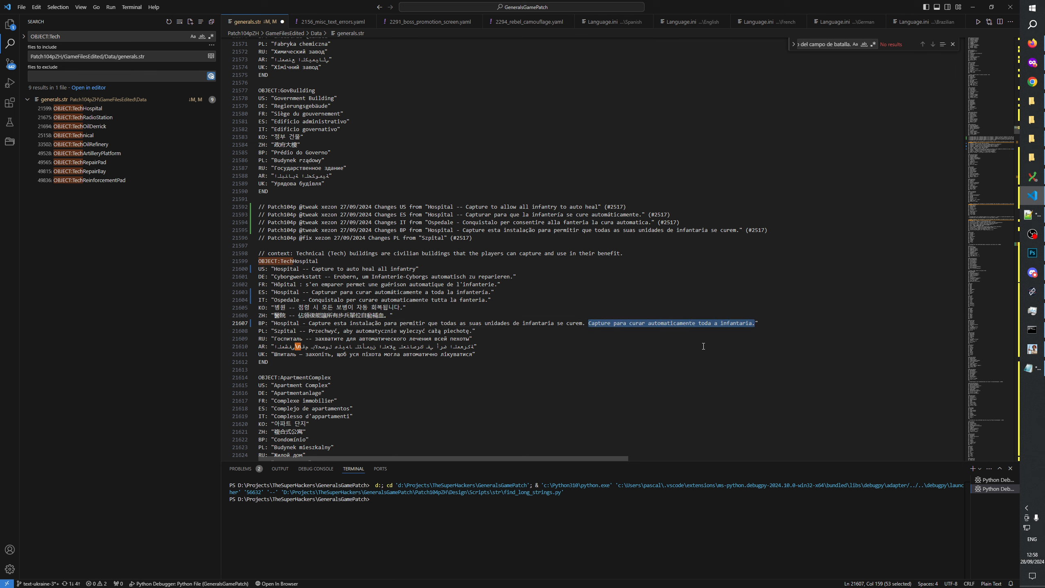
In Google Translate, reverse the direction and shorten "Capture-o" to "Capture" to check the Portuguese sentence's English meaning
{"action": "key", "text": "alt+Tab"}
{"action": "left_click", "coordinate": [507, 98]}
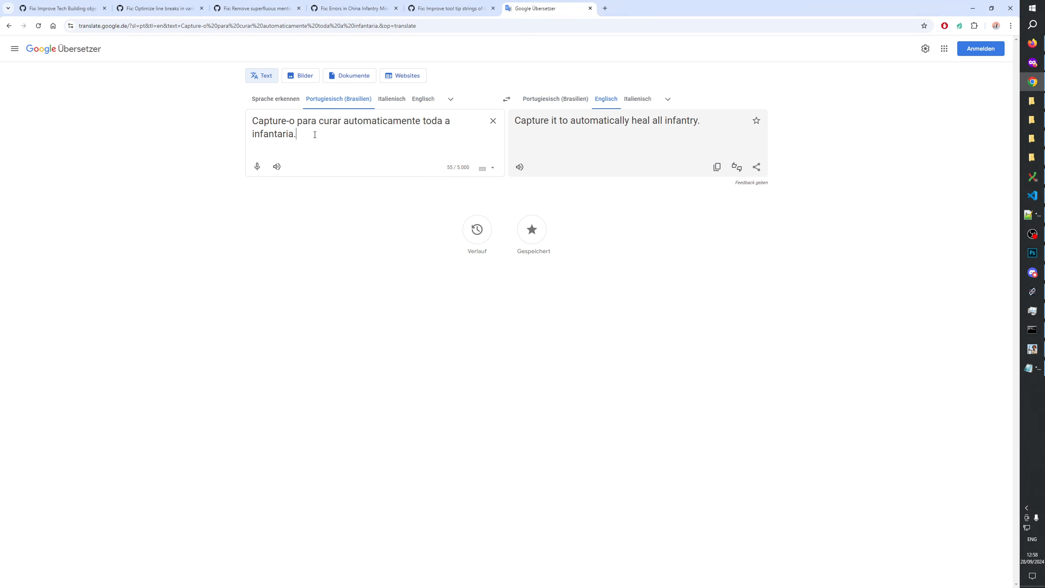
{"action": "left_click", "coordinate": [297, 121]}
{"action": "key", "text": "BackSpace"}
{"action": "key", "text": "BackSpace"}
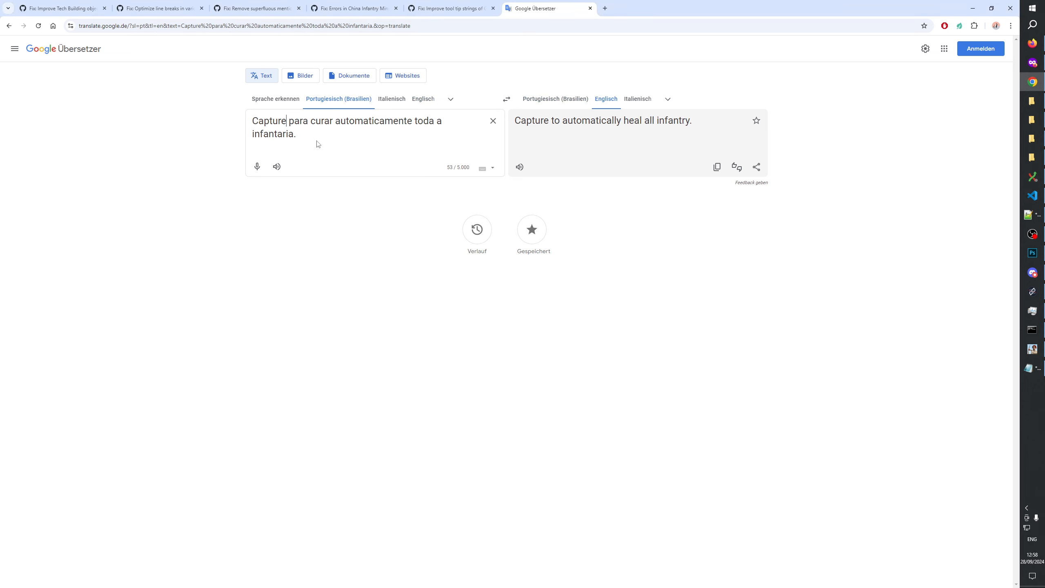
Delete the old description from TechHospital's BP string, leaving "Hospital - Capture para curar automaticamente toda a infantaria.", and save generals.str
{"action": "key", "text": "alt+Tab"}
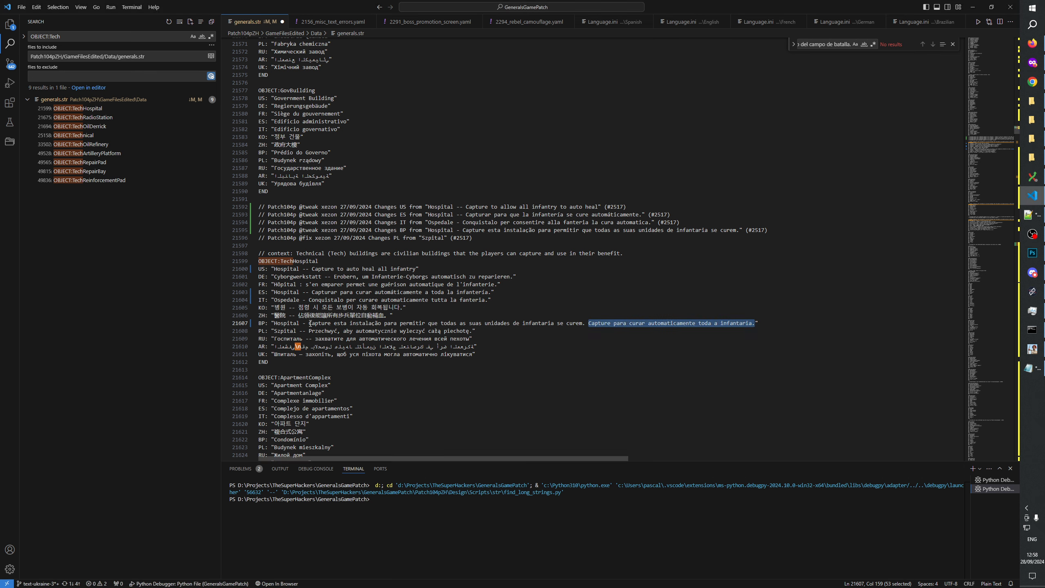
{"action": "left_click_drag", "start_coordinate": [310, 323], "coordinate": [587, 324]}
{"action": "key", "text": "BackSpace"}
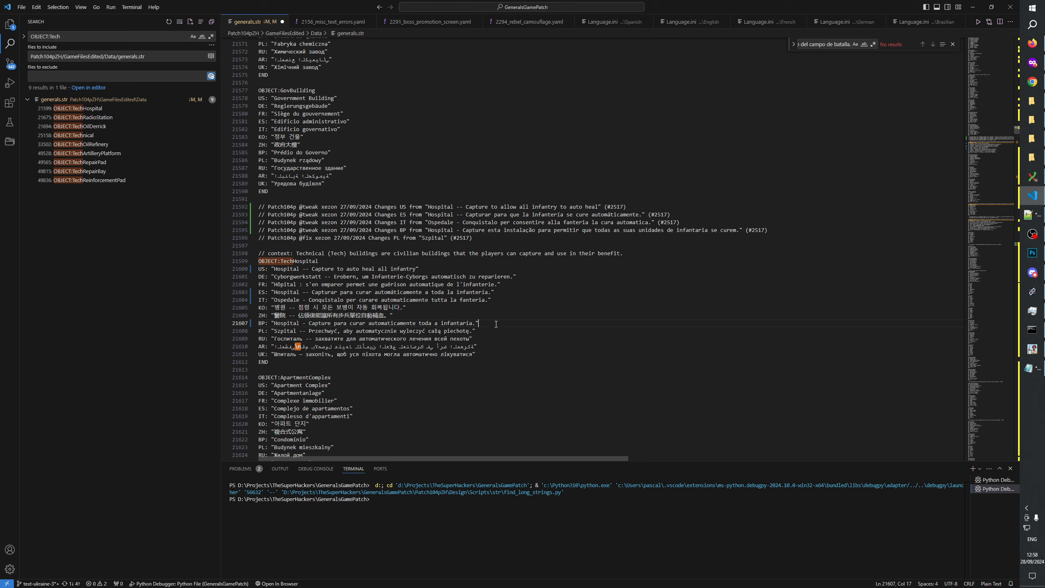
{"action": "key", "text": "ctrl+s"}
{"action": "left_click", "coordinate": [482, 331]}
{"action": "left_click", "coordinate": [484, 324]}
{"action": "left_click", "coordinate": [484, 331]}
Review the TechRepairPad, TechRepairBay and TechHospital entries to compare their translated descriptions
{"action": "left_click", "coordinate": [95, 162]}
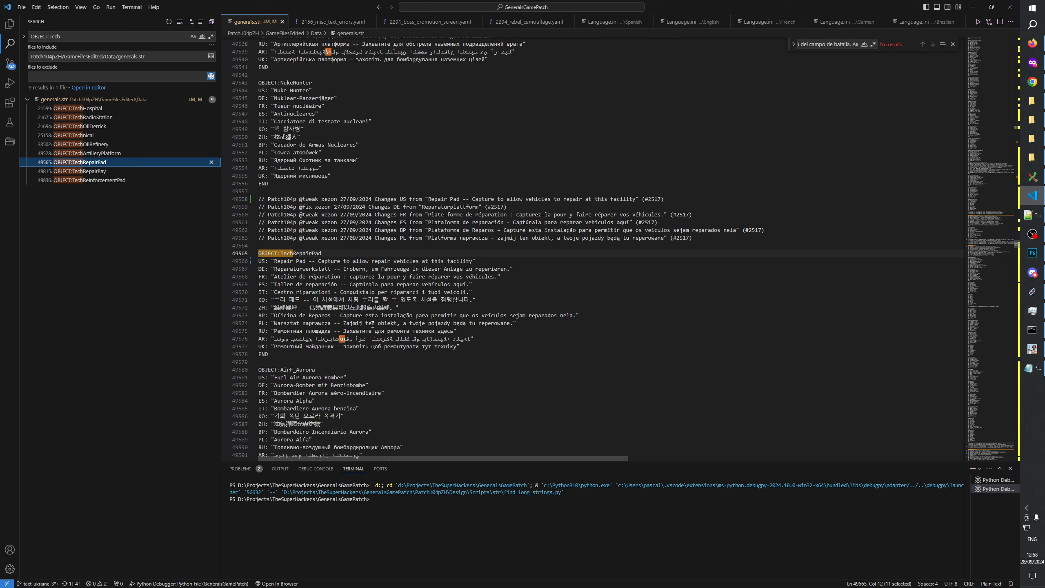
{"action": "left_click", "coordinate": [98, 170]}
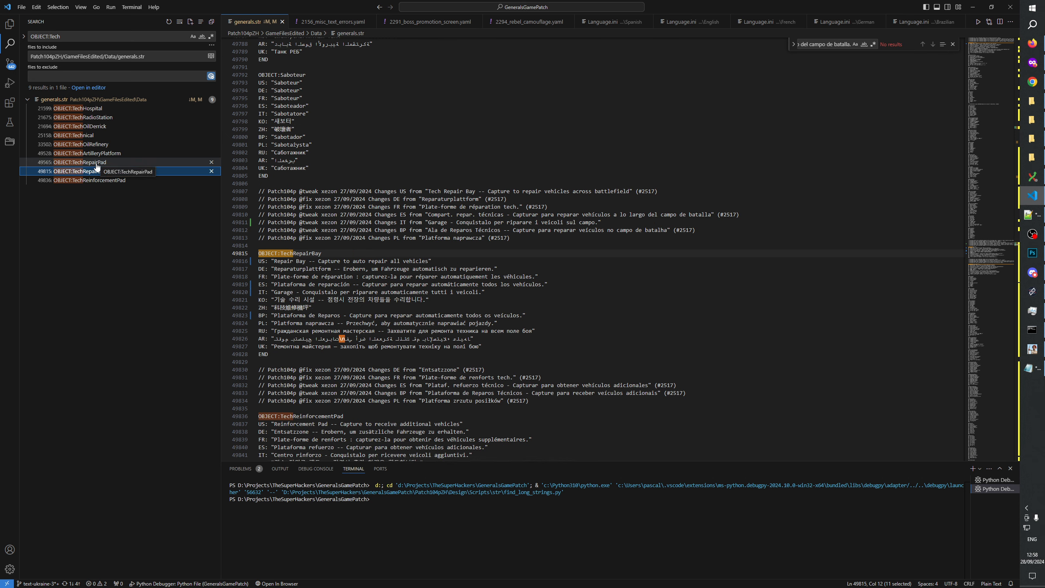
{"action": "left_click", "coordinate": [92, 109]}
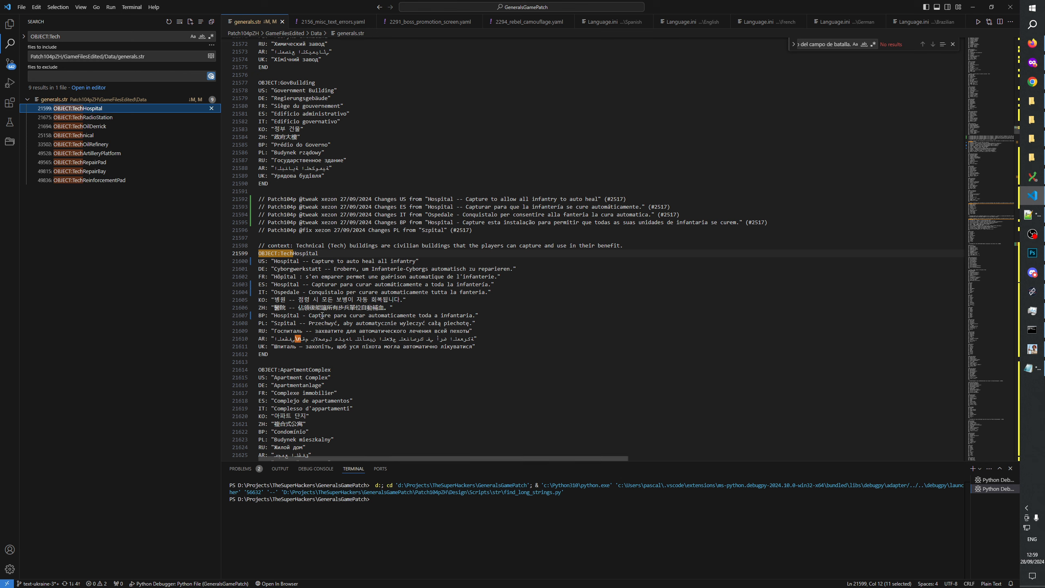
Copy "Garage" from TechRepairBay's IT string and translate it from Italian to English in Google Translate
{"action": "left_click", "coordinate": [99, 172]}
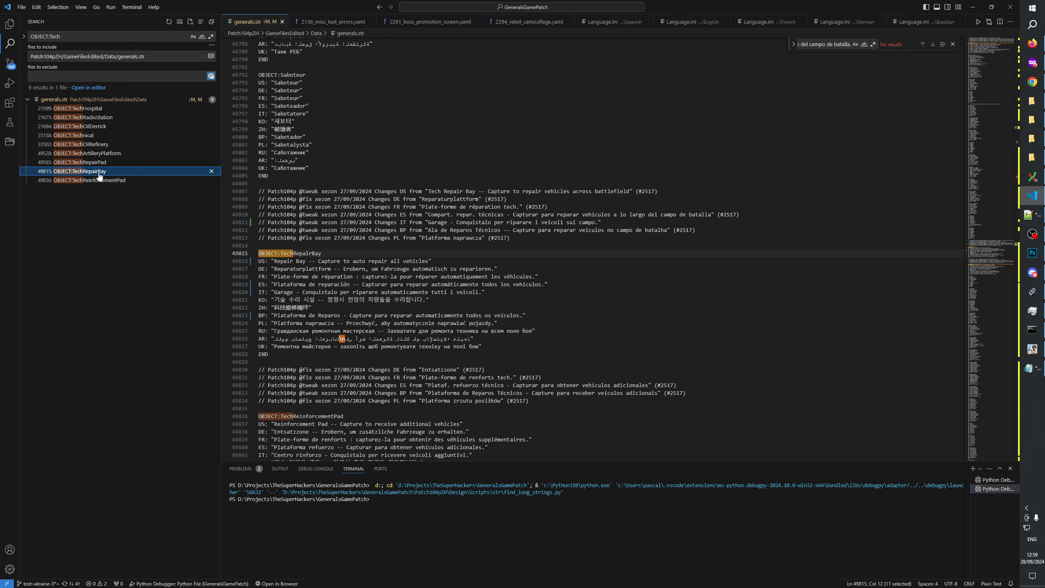
{"action": "left_click", "coordinate": [283, 292]}
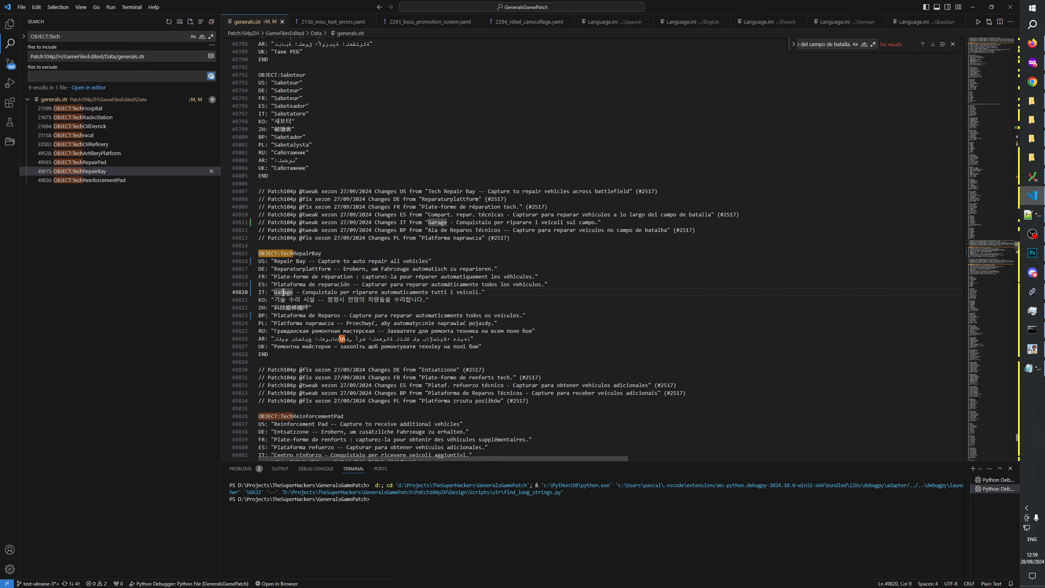
{"action": "double_click", "coordinate": [283, 292]}
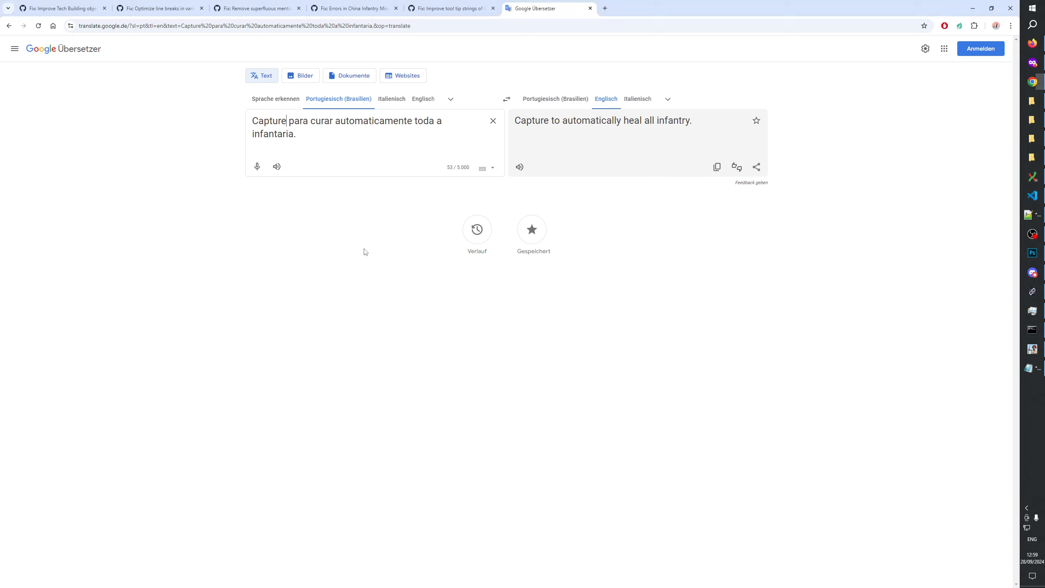
{"action": "key", "text": "alt+Tab"}
{"action": "left_click", "coordinate": [392, 99]}
{"action": "triple_click", "coordinate": [346, 134]}
{"action": "key", "text": "ctrl+v"}
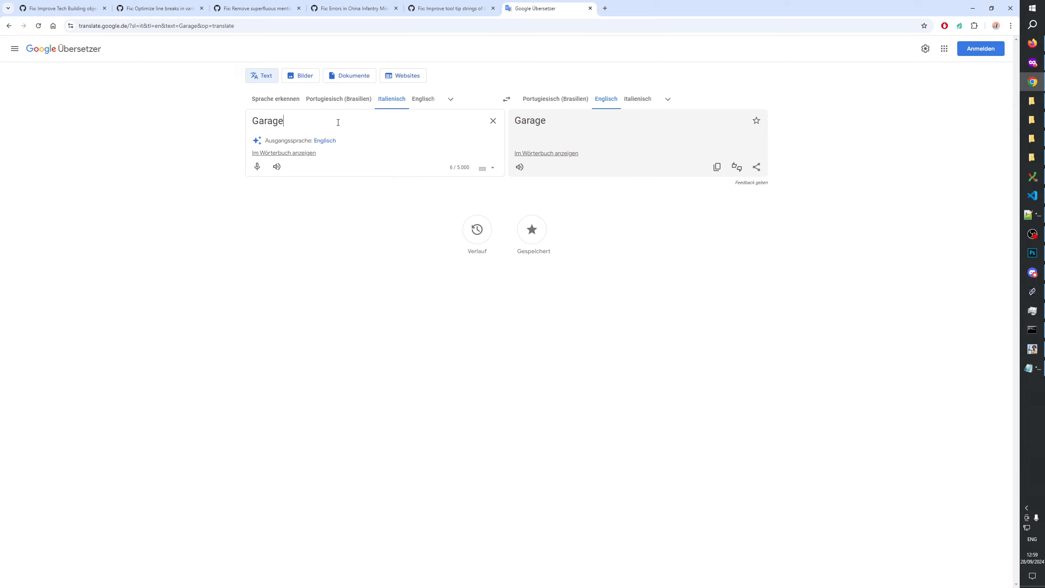
Copy "Reparaturplattform" from TechRepairBay's DE string in generals.str
{"action": "left_click", "coordinate": [507, 99]}
{"action": "key", "text": "alt+Tab"}
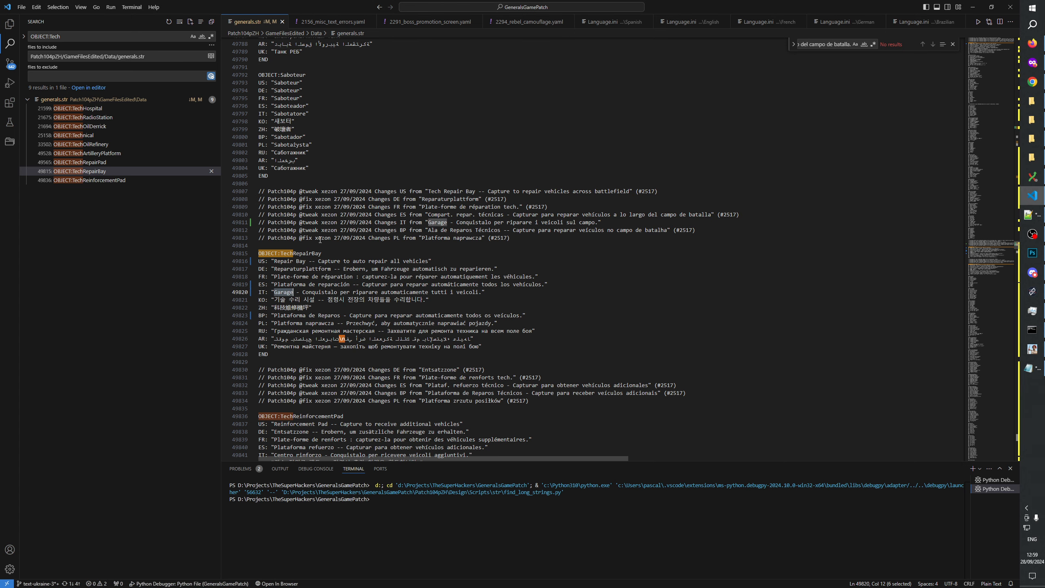
{"action": "double_click", "coordinate": [310, 270]}
{"action": "key", "text": "ctrl+c"}
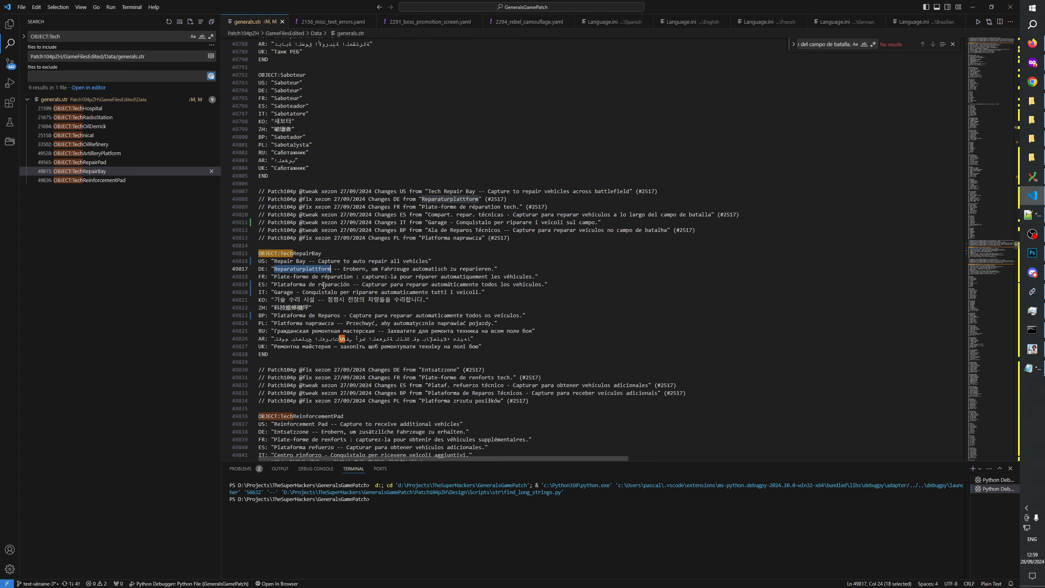
Translate "Reparaturplattform" from German to Italian in Google Translate and copy the Italian translation
{"action": "key", "text": "alt+Tab"}
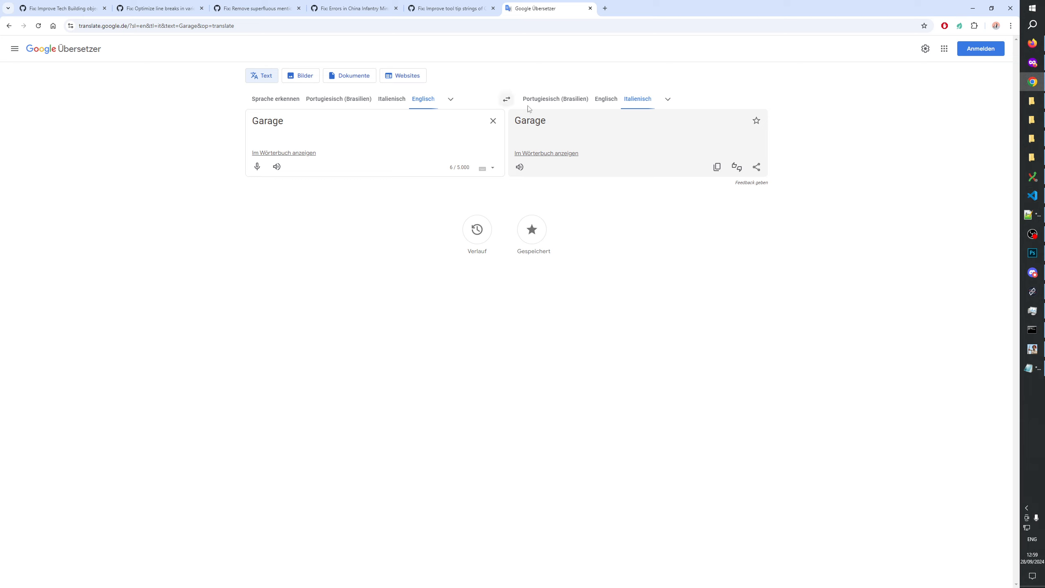
{"action": "left_click", "coordinate": [507, 99]}
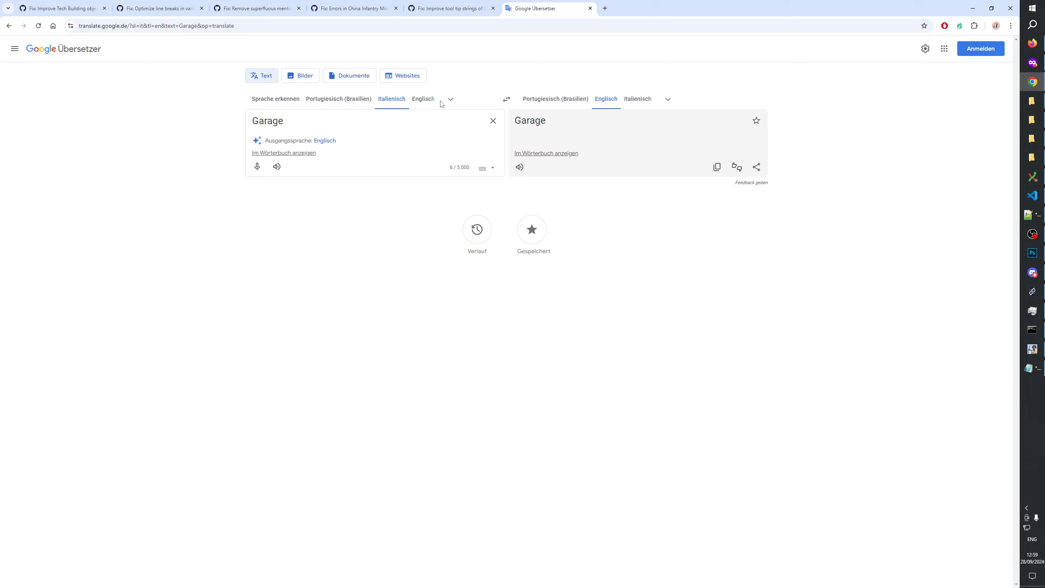
{"action": "left_click", "coordinate": [506, 99]}
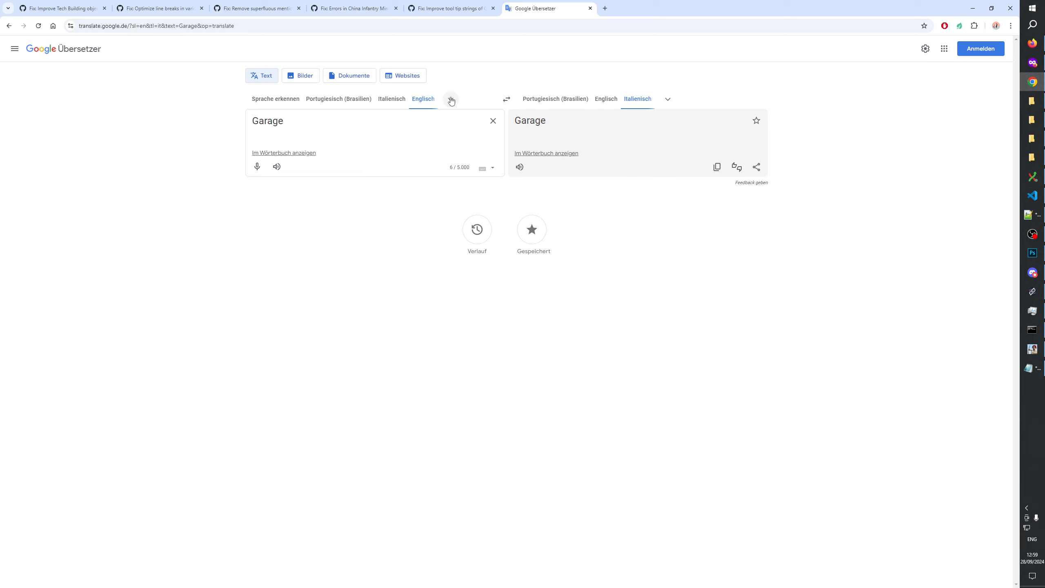
{"action": "left_click", "coordinate": [450, 100]}
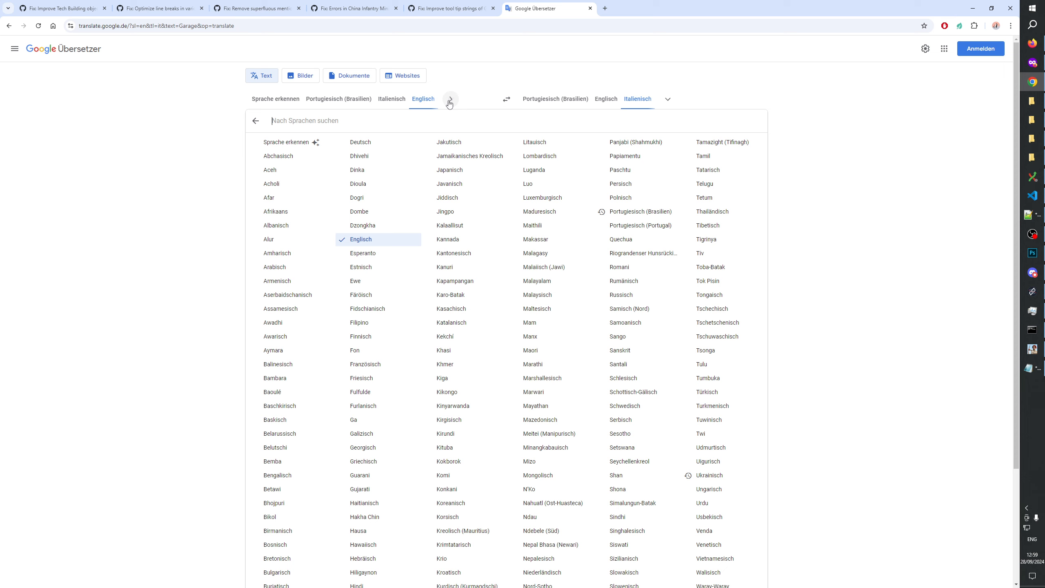
{"action": "left_click", "coordinate": [361, 142]}
{"action": "key", "text": "ctrl+a"}
{"action": "key", "text": "ctrl+v"}
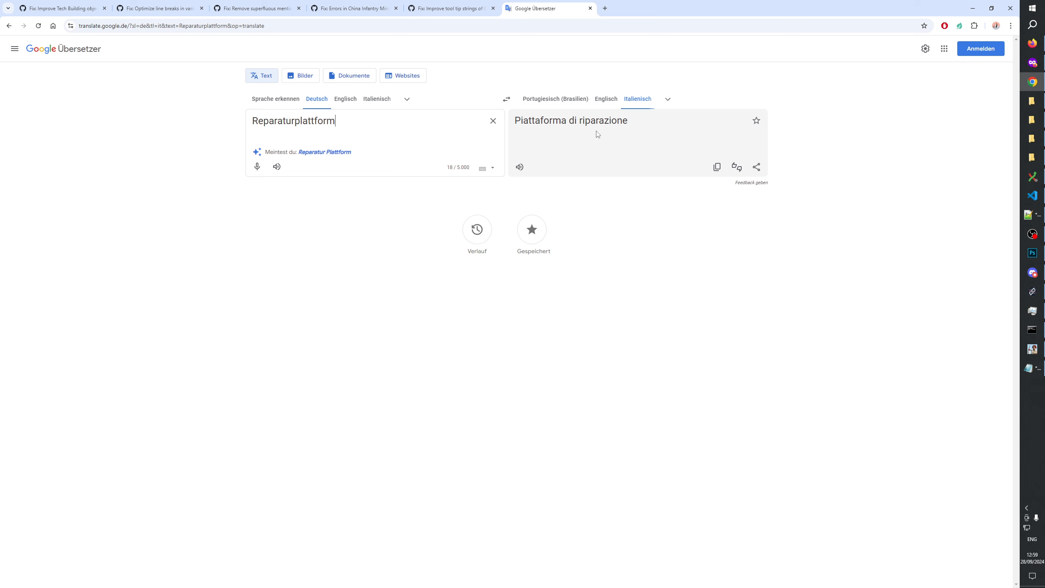
{"action": "left_click", "coordinate": [722, 171]}
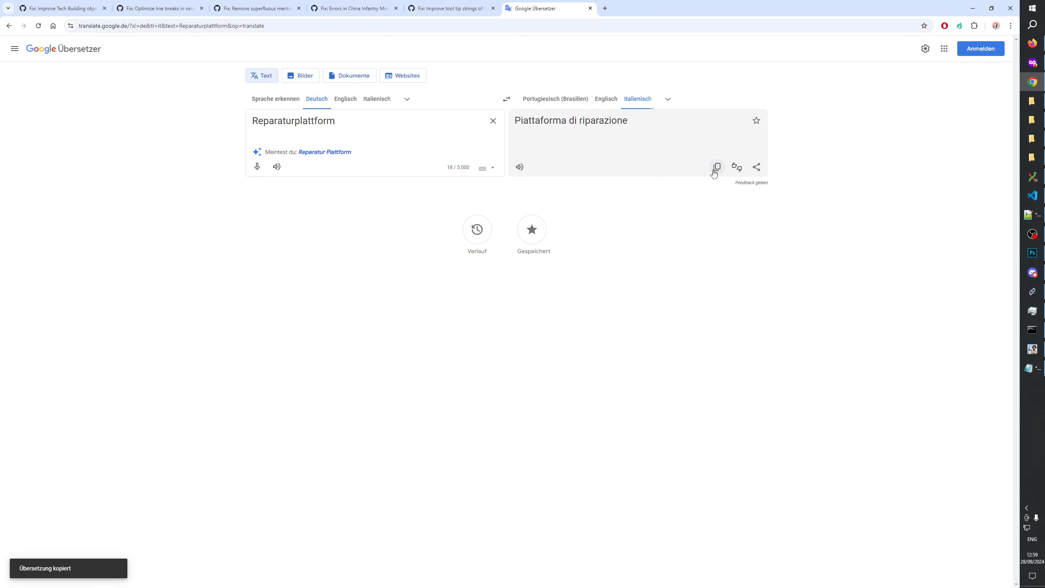
Search generals.str for "Garage" with case and whole-word matching, and go to the following match
{"action": "key", "text": "alt+Tab"}
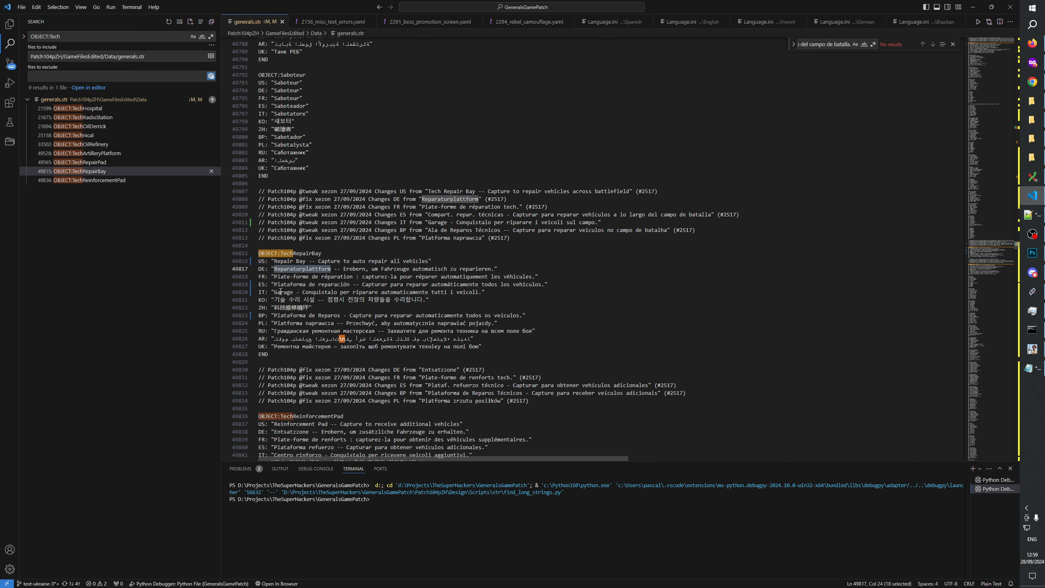
{"action": "left_click", "coordinate": [831, 44]}
{"action": "key", "text": "ctrl+a"}
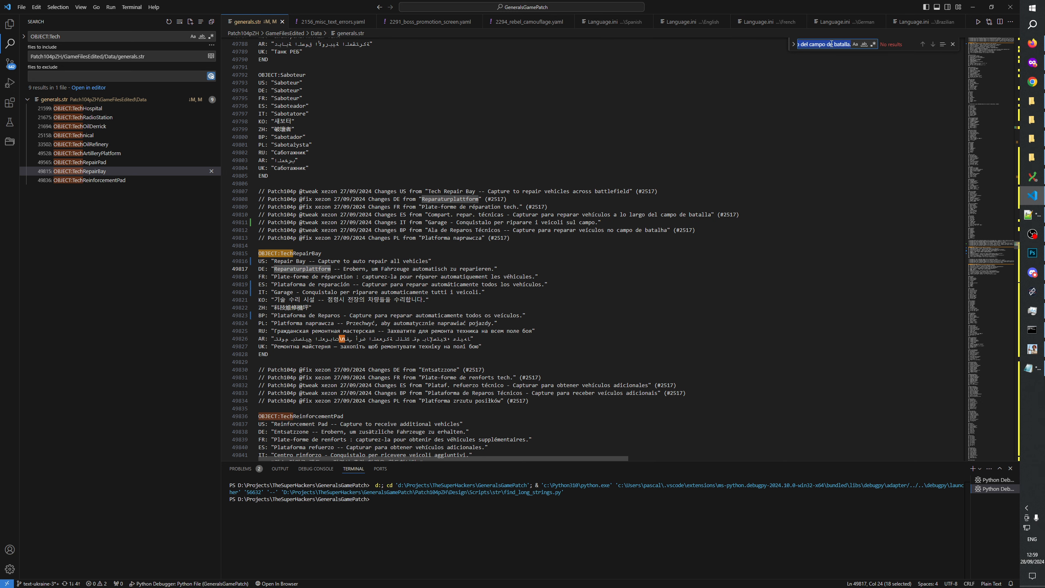
{"action": "type", "text": "Garage"}
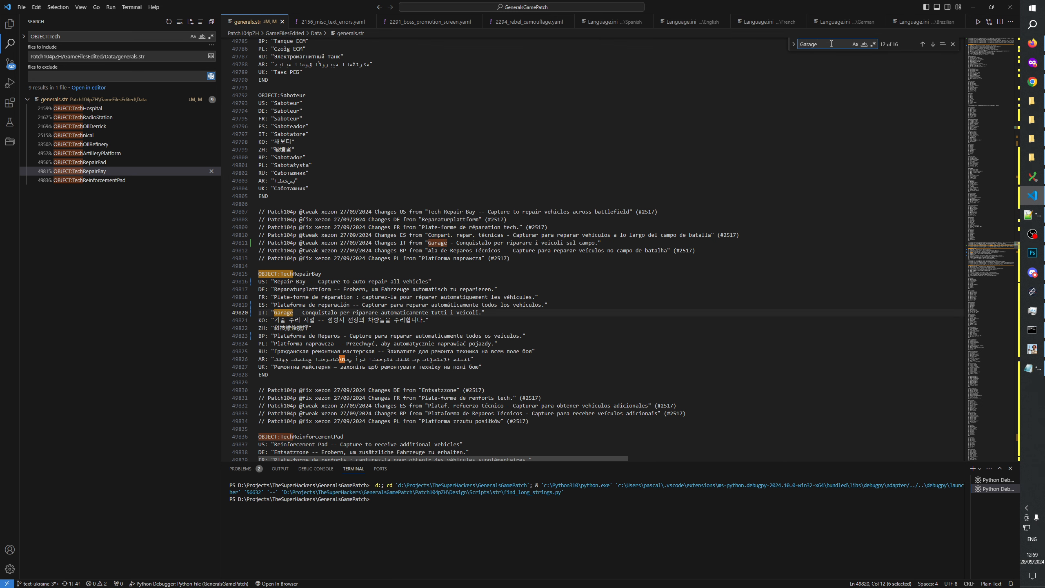
{"action": "key", "text": "alt+c"}
{"action": "key", "text": "alt+w"}
{"action": "left_click", "coordinate": [933, 45]}
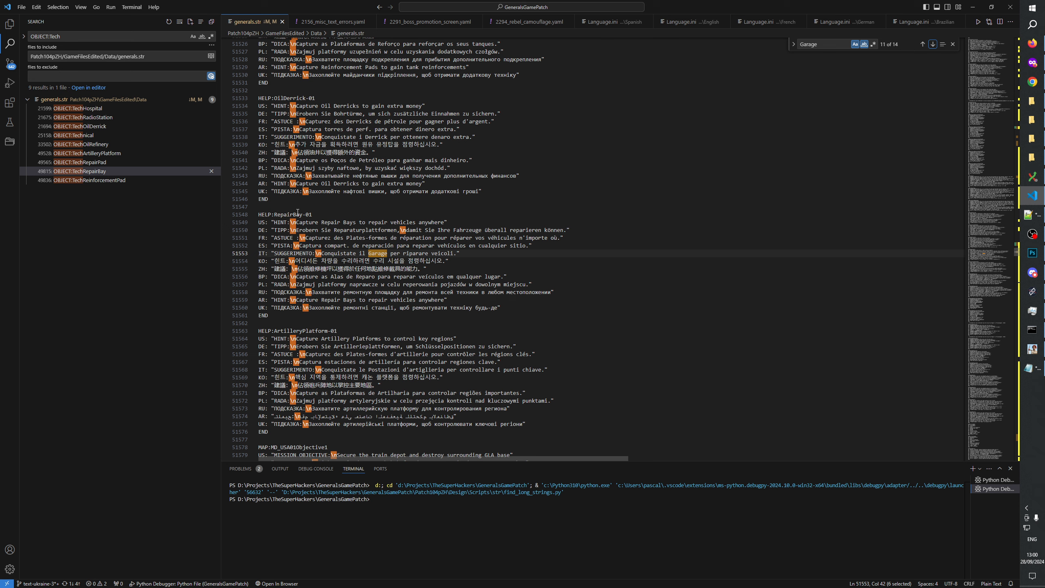
Compare the TechRepairBay and TechRepairPad entries in generals.str with the Italian wording in Google Translate
{"action": "left_click", "coordinate": [103, 173]}
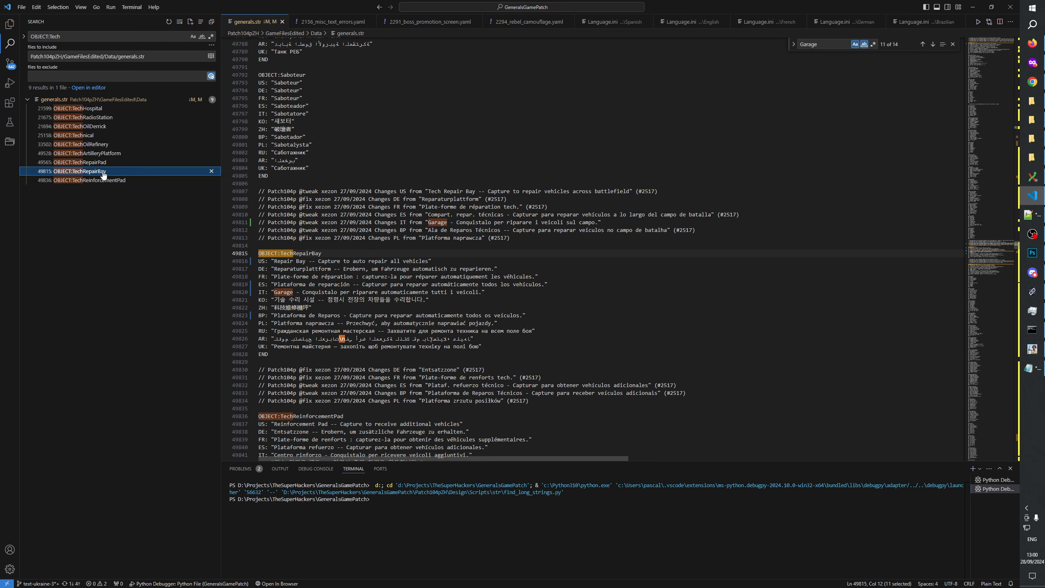
{"action": "left_click", "coordinate": [100, 164]}
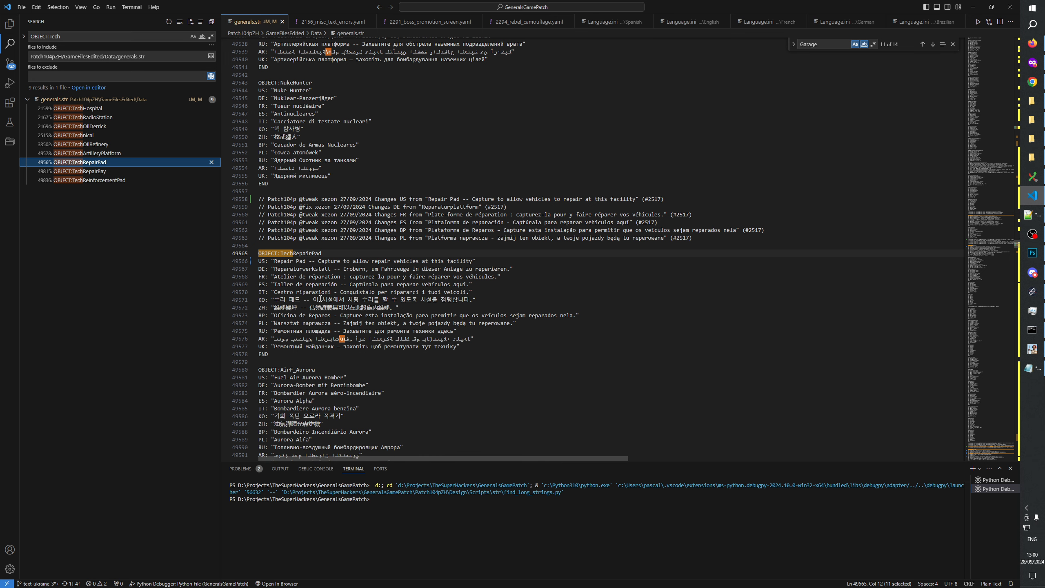
{"action": "key", "text": "alt+Tab"}
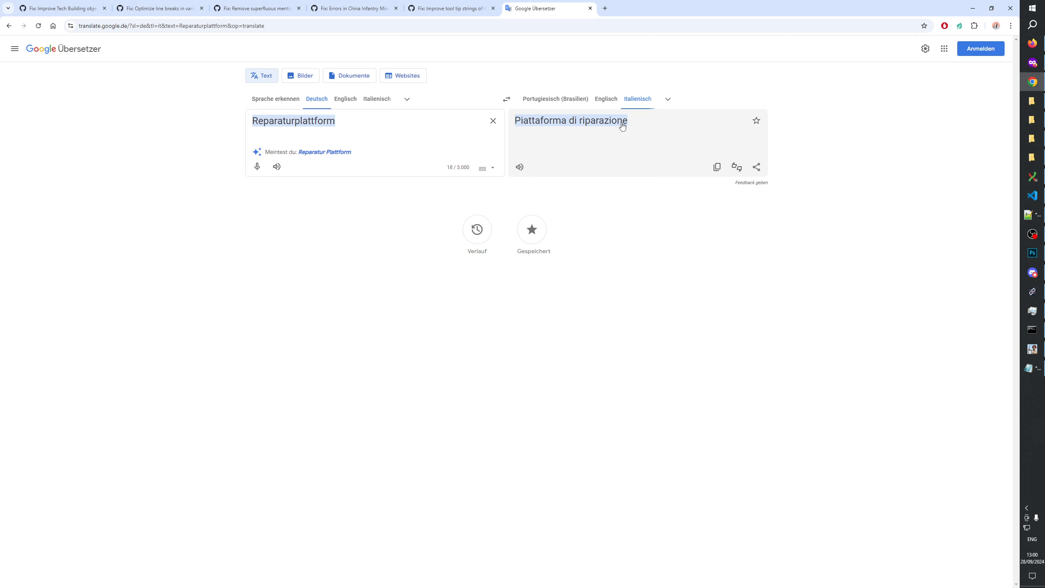
{"action": "key", "text": "alt+Tab"}
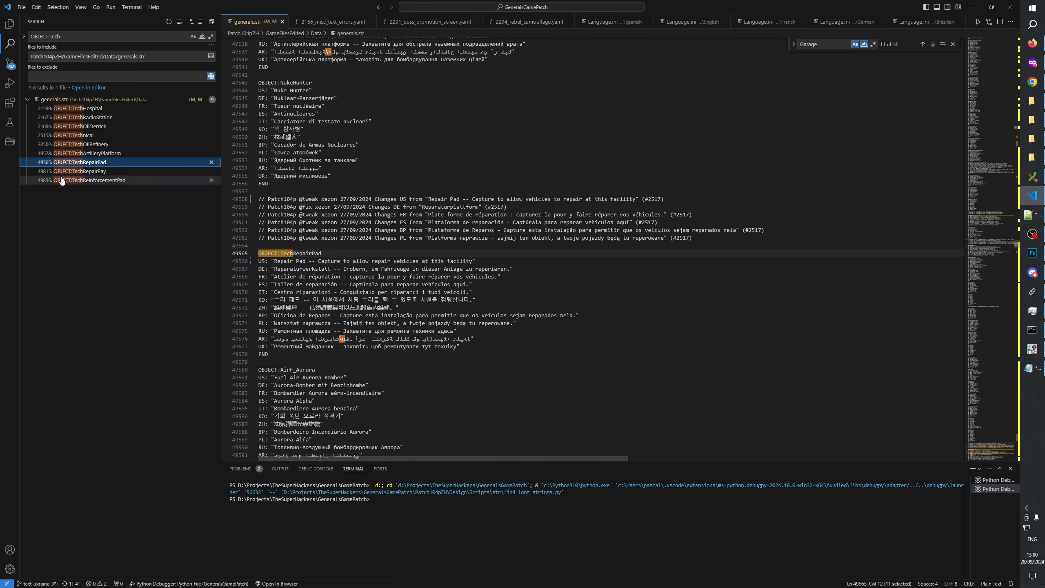
{"action": "left_click", "coordinate": [87, 171]}
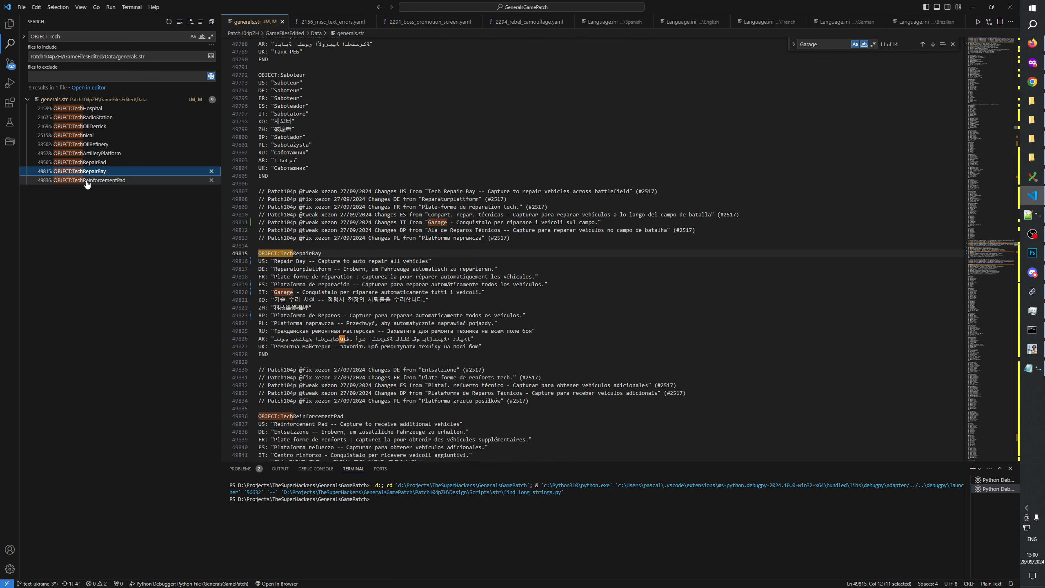
Check how "Garage" is used in the other Italian Repair Bay strings, and return to TechRepairBay's IT string
{"action": "left_click", "coordinate": [933, 44]}
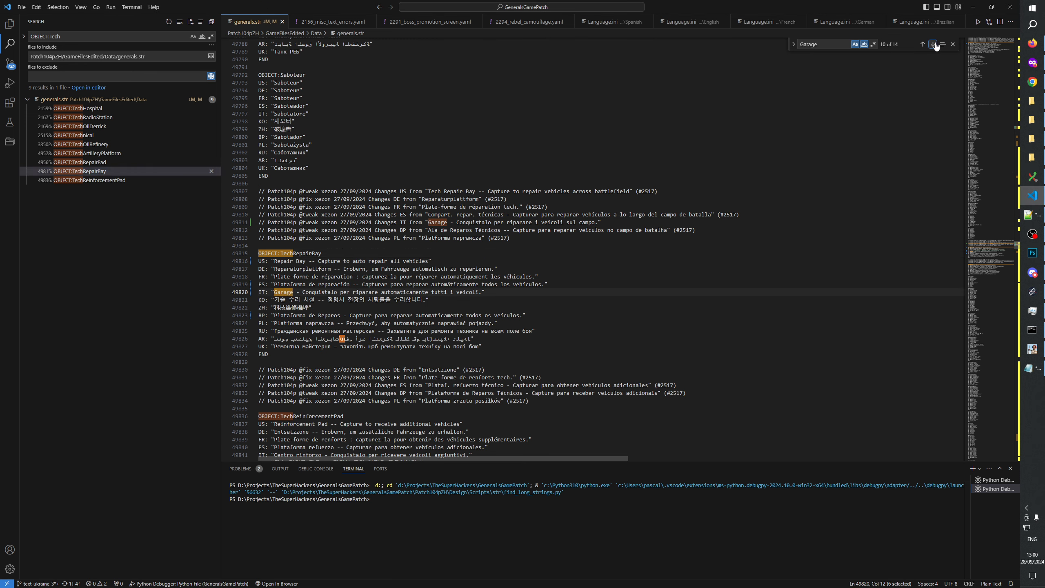
{"action": "left_click", "coordinate": [933, 44]}
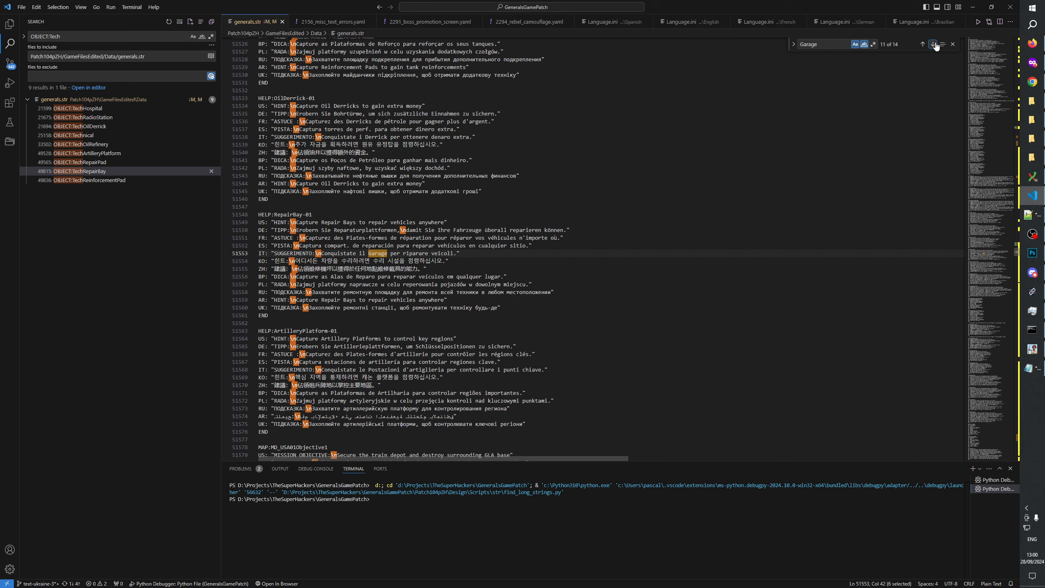
{"action": "left_click", "coordinate": [933, 44]}
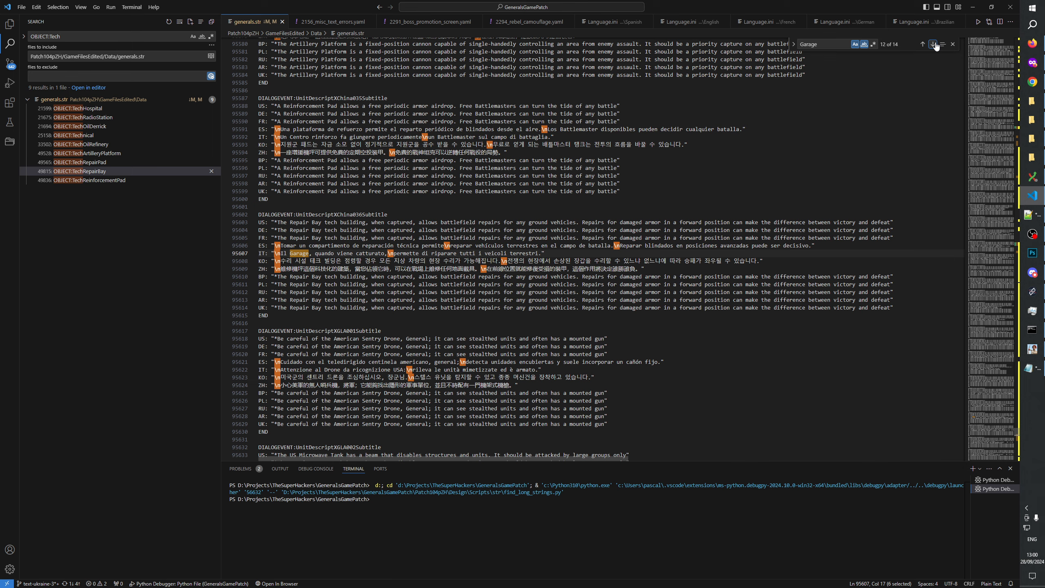
{"action": "key", "text": "shift+F4"}
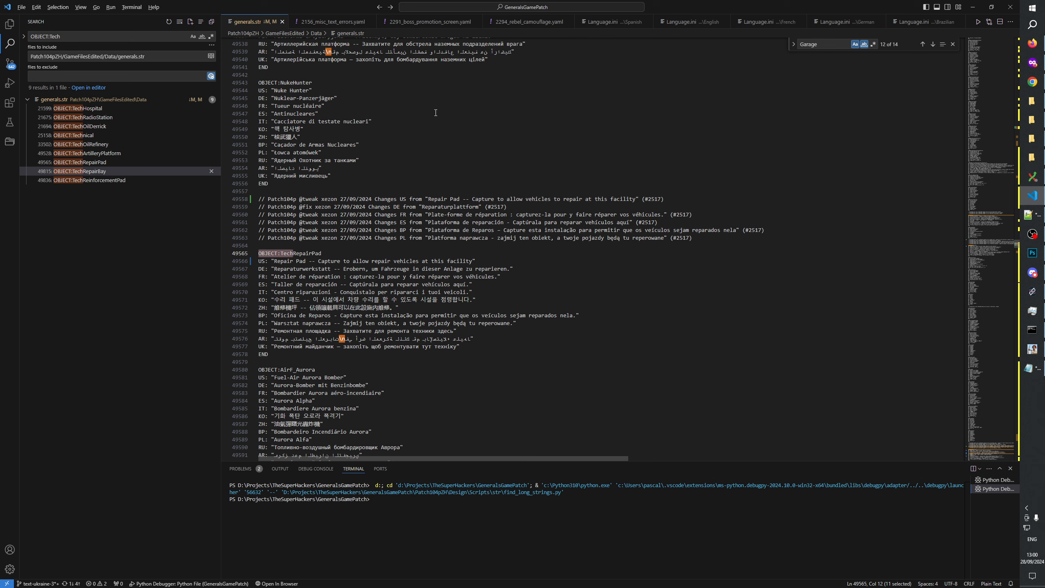
{"action": "key", "text": "F4"}
{"action": "left_click", "coordinate": [519, 290]}
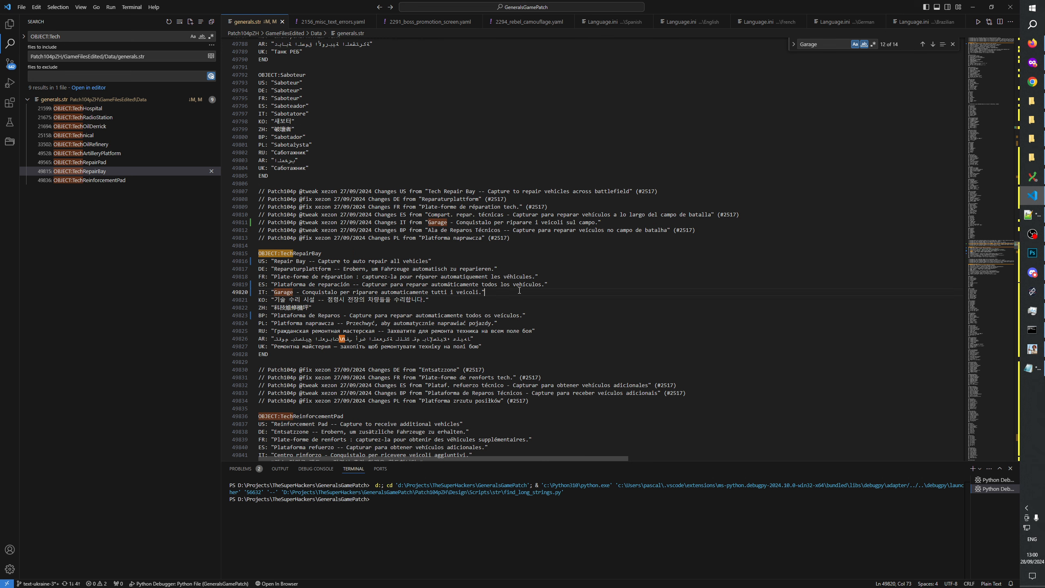
{"action": "left_click", "coordinate": [567, 285]}
{"action": "left_click", "coordinate": [560, 290]}
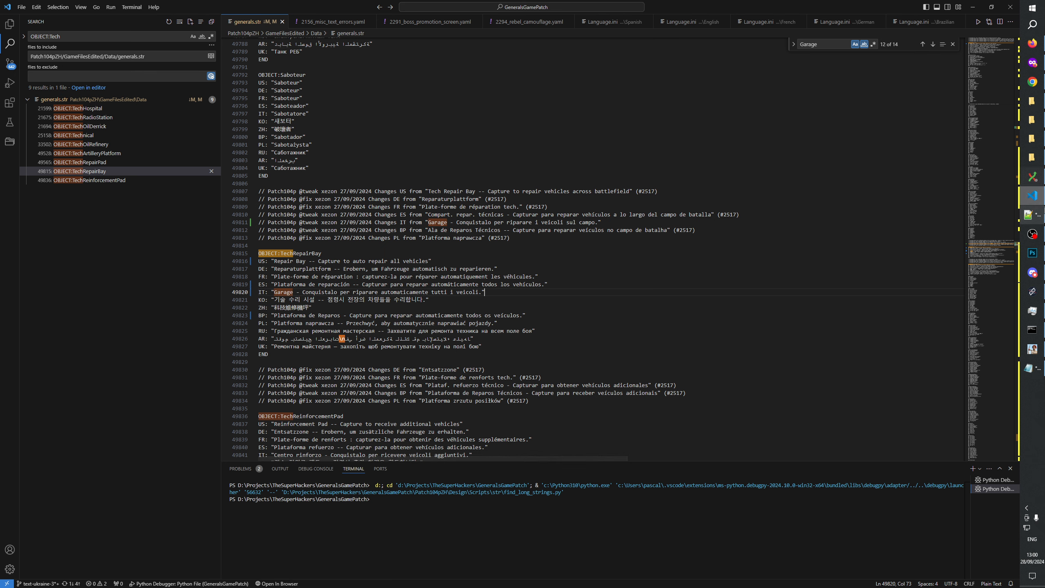
In the Git Extensions commit window, review the unstaged generals.str diff with more lines of context
{"action": "left_click", "coordinate": [1033, 177]}
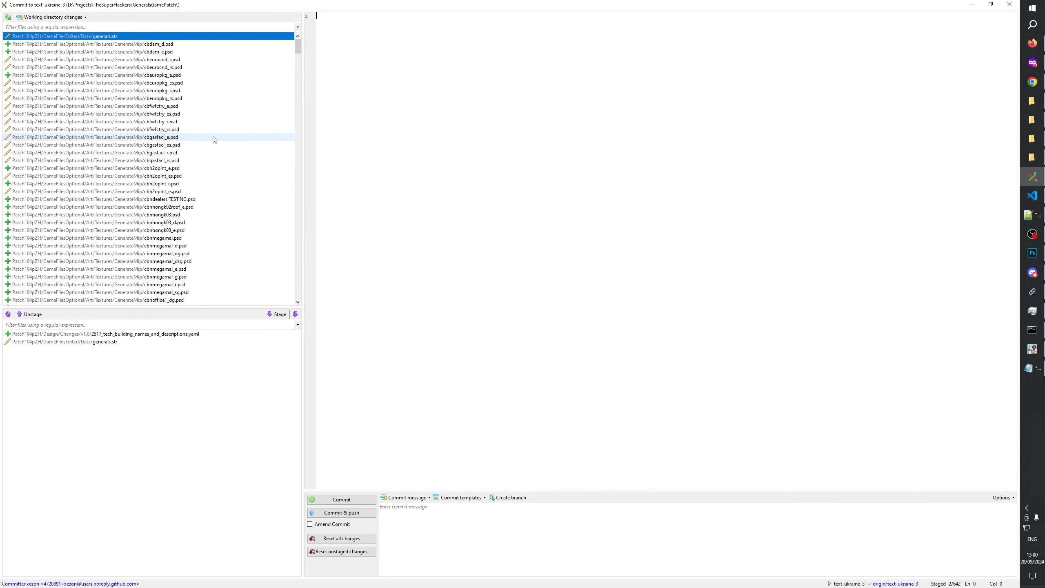
{"action": "scroll", "coordinate": [602, 201], "scroll_direction": "up", "scroll_amount": 4}
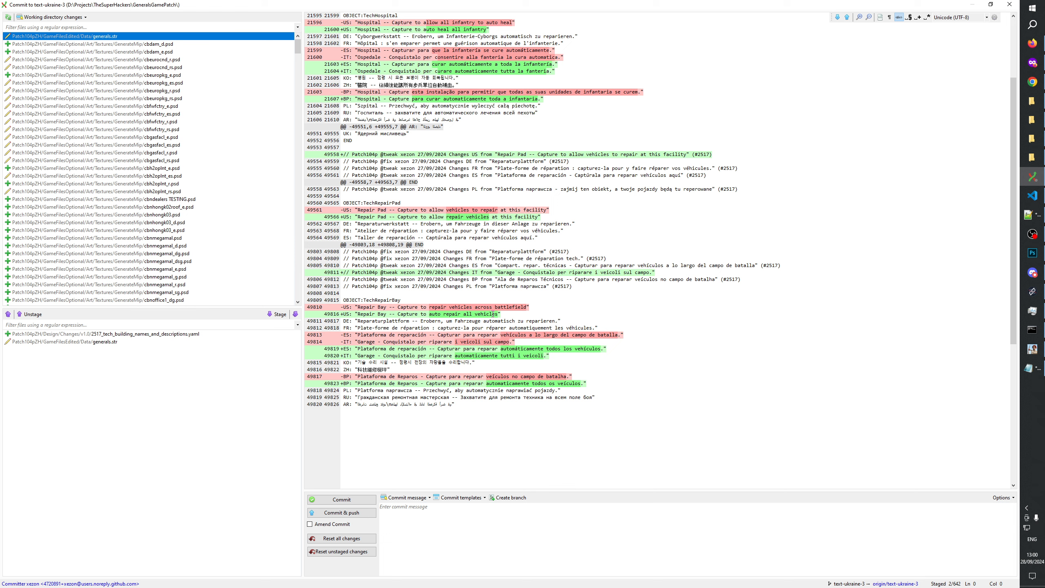
{"action": "left_click", "coordinate": [521, 315]}
{"action": "scroll", "coordinate": [572, 382], "scroll_direction": "up", "scroll_amount": 5}
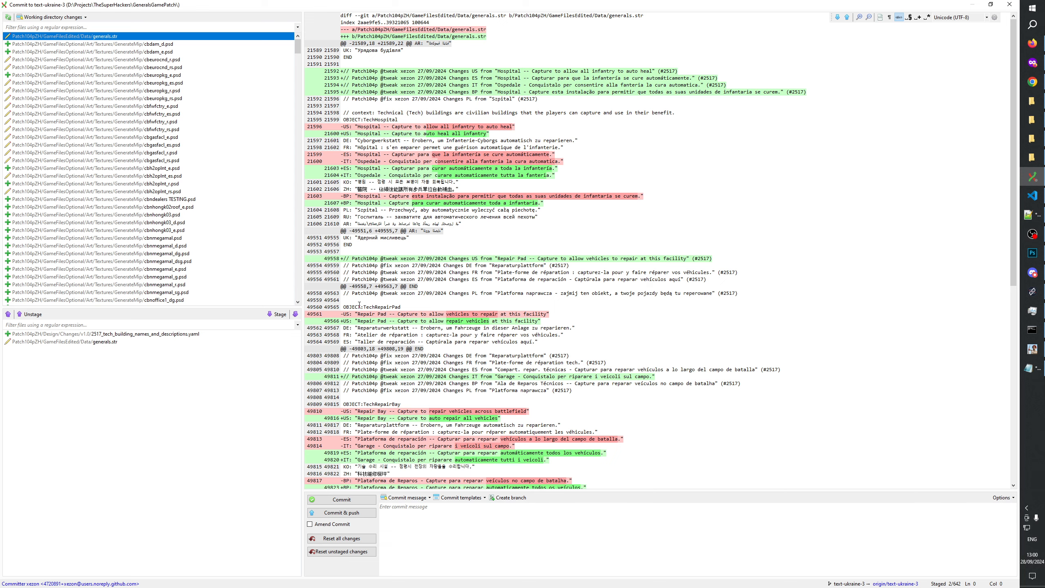
{"action": "scroll", "coordinate": [476, 258], "scroll_direction": "down", "scroll_amount": 5}
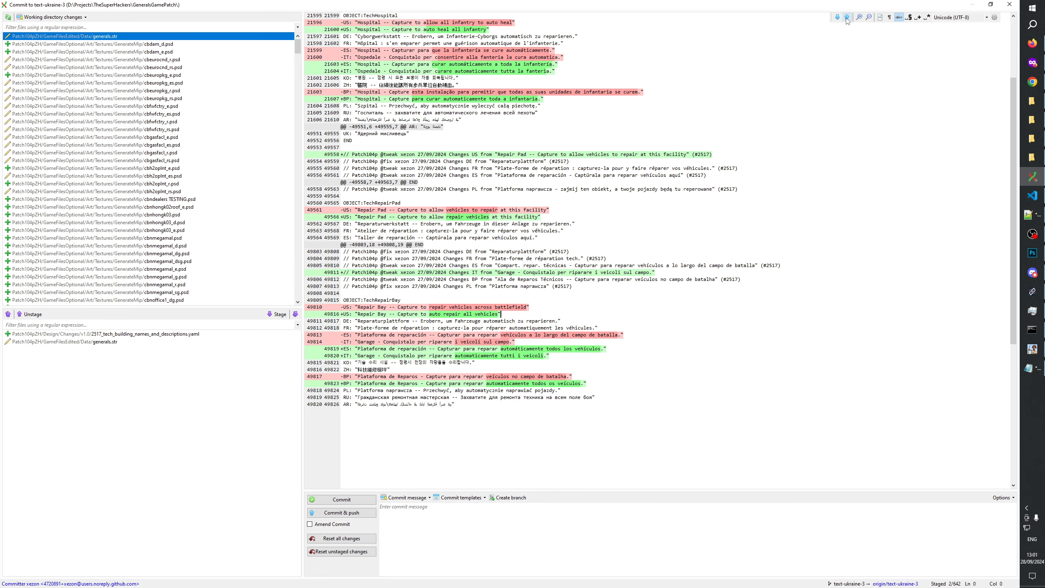
{"action": "left_click", "coordinate": [860, 17]}
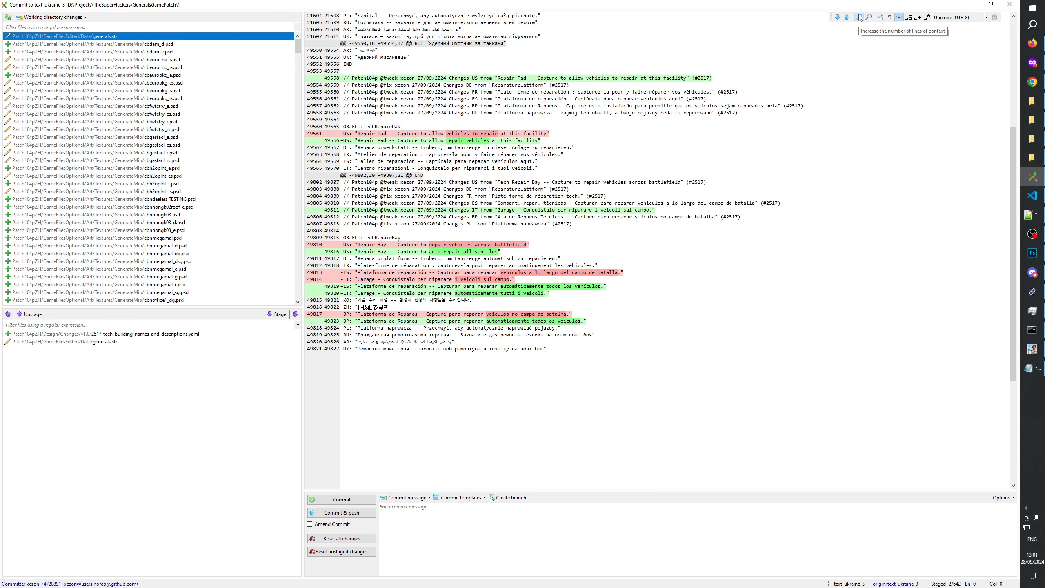
{"action": "left_click", "coordinate": [859, 17]}
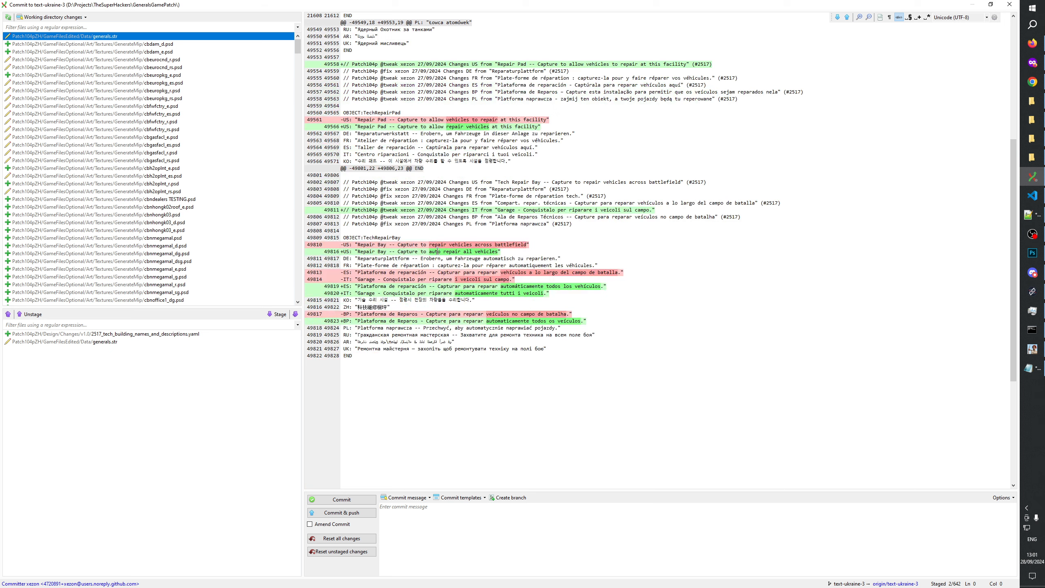
{"action": "scroll", "coordinate": [532, 286], "scroll_direction": "up", "scroll_amount": 10}
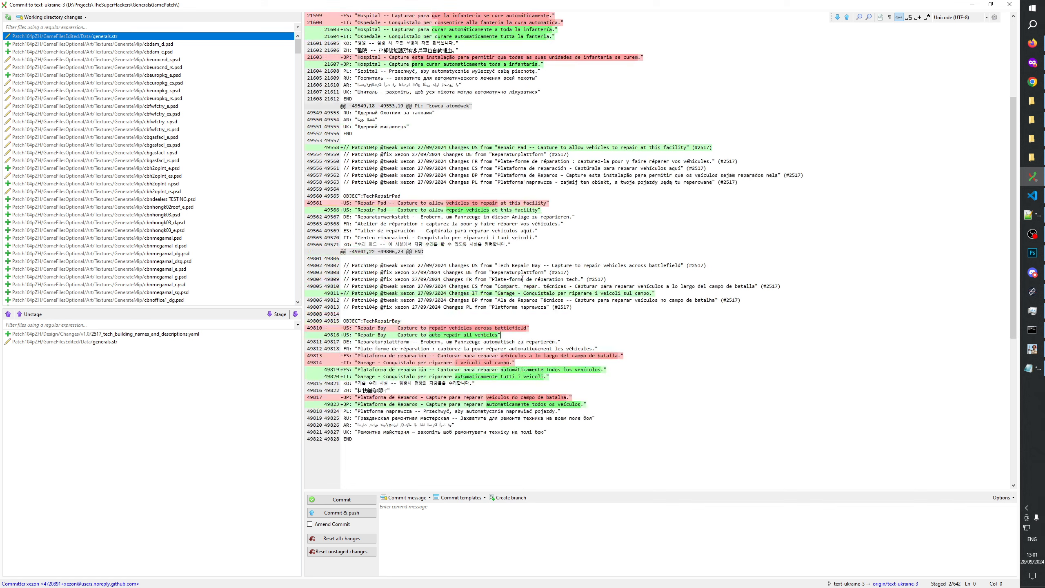
{"action": "scroll", "coordinate": [466, 329], "scroll_direction": "up", "scroll_amount": 1}
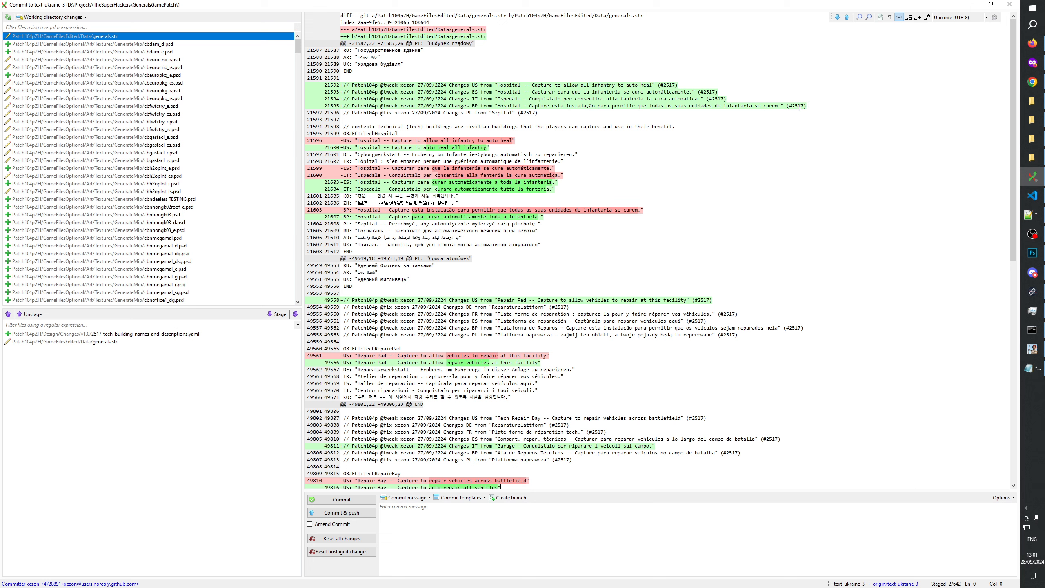
Stage generals.str and review the staged contents of it and 2517_tech_building_names_and_descriptions.yaml
{"action": "left_click", "coordinate": [280, 314]}
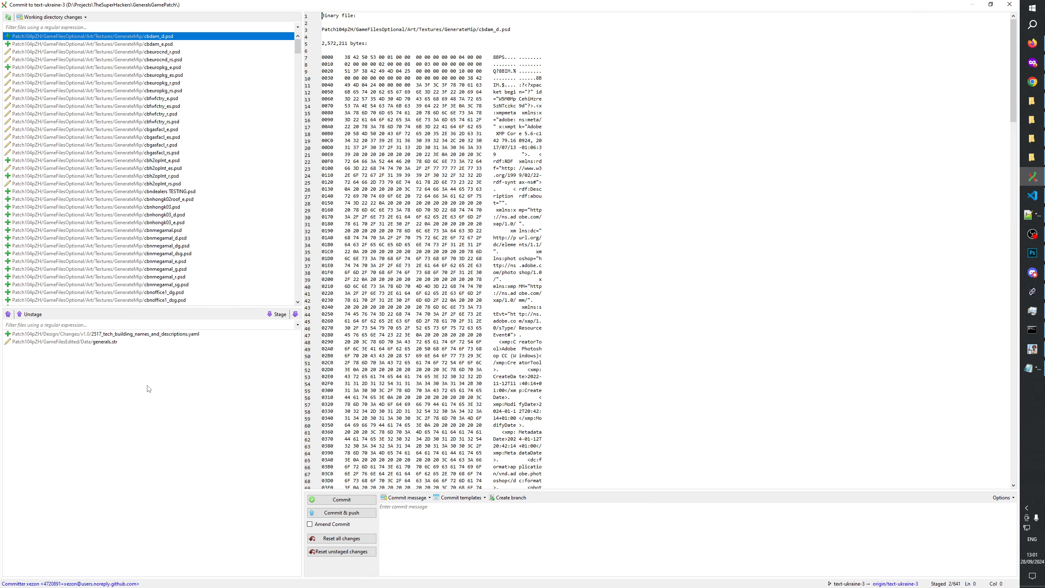
{"action": "left_click", "coordinate": [143, 400]}
{"action": "left_click", "coordinate": [111, 341]}
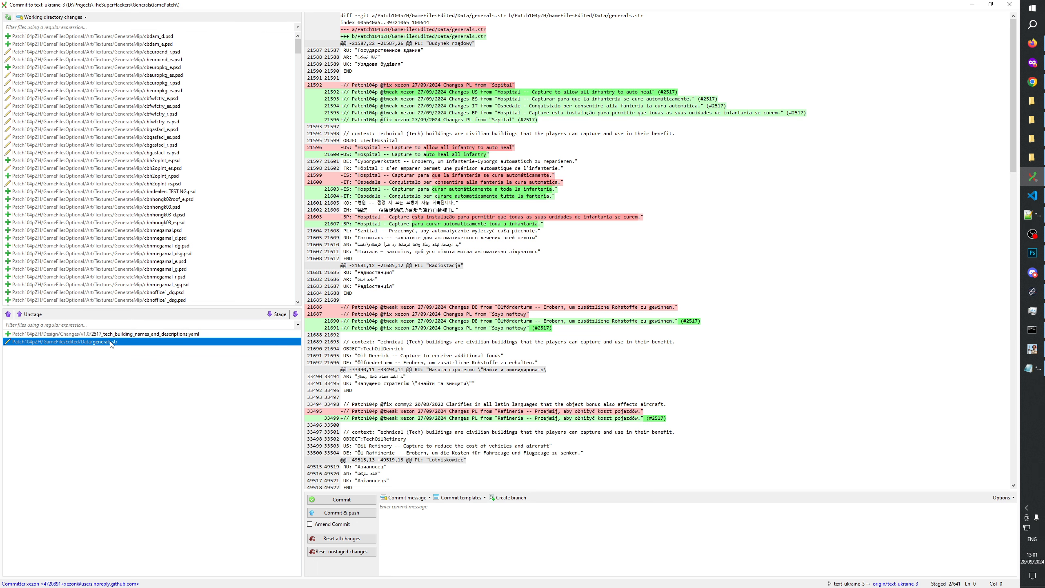
{"action": "left_click", "coordinate": [110, 335]}
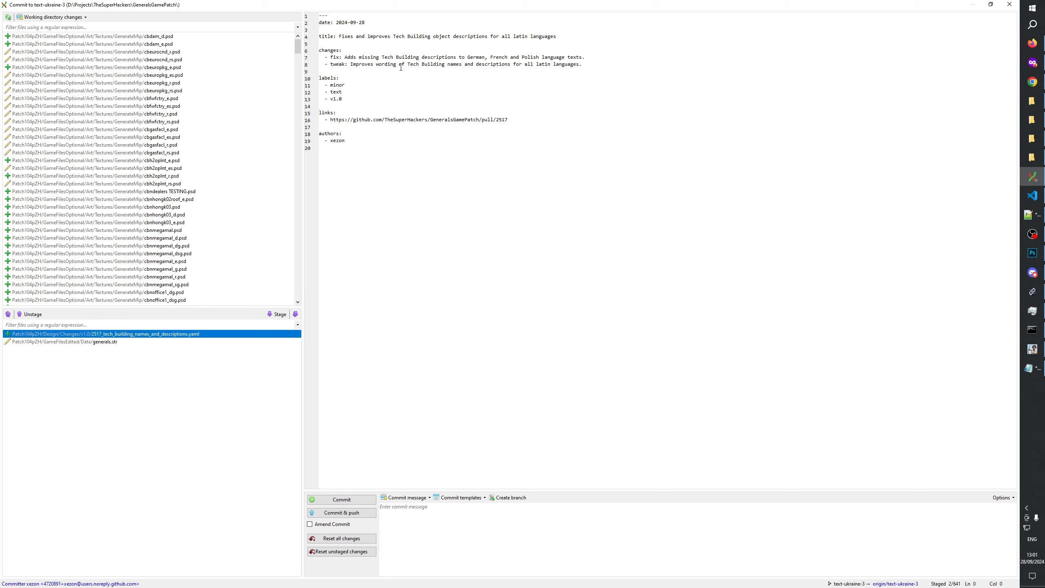
{"action": "left_click", "coordinate": [378, 96]}
Commit the staged files to text-ukraine-3 with the message "Add yaml, further improvements"
{"action": "left_click", "coordinate": [438, 551]}
{"action": "type", "text": "Add yaml, further improvements"}
{"action": "left_click", "coordinate": [337, 500]}
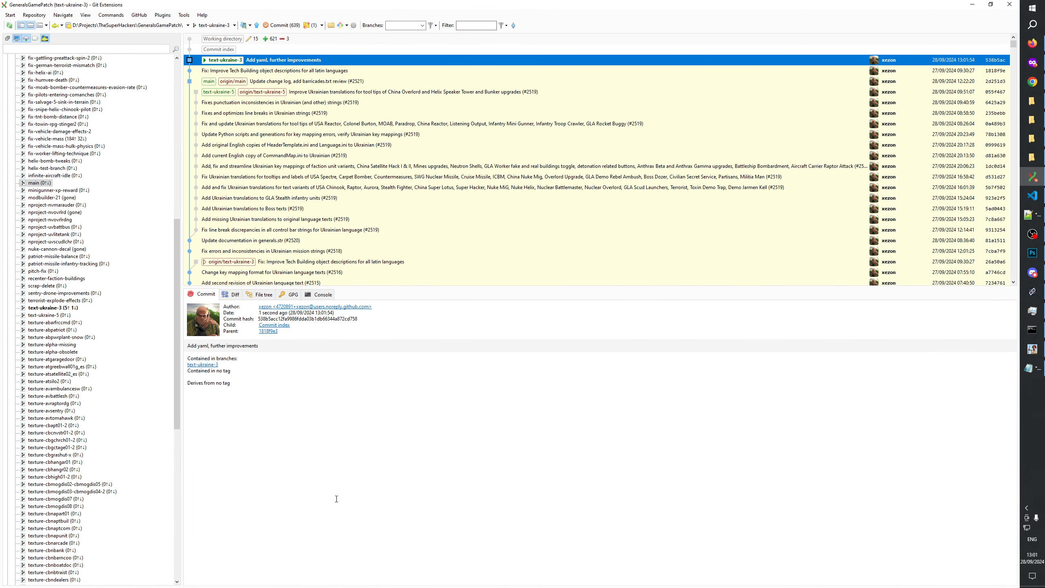
Push the text-ukraine-3 branch to the origin remote, using force push with lease
{"action": "left_click", "coordinate": [257, 25]}
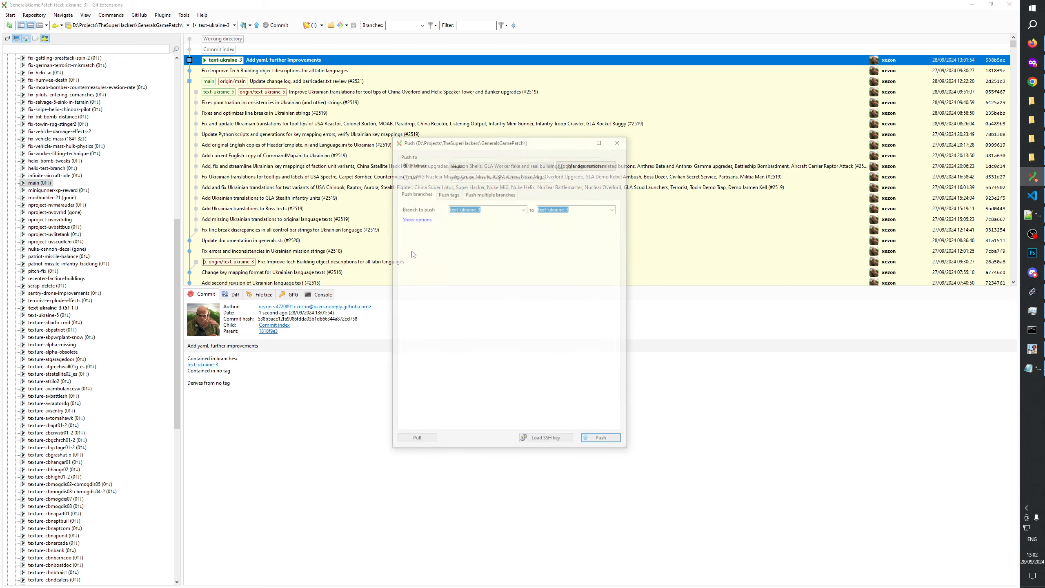
{"action": "left_click", "coordinate": [602, 440]}
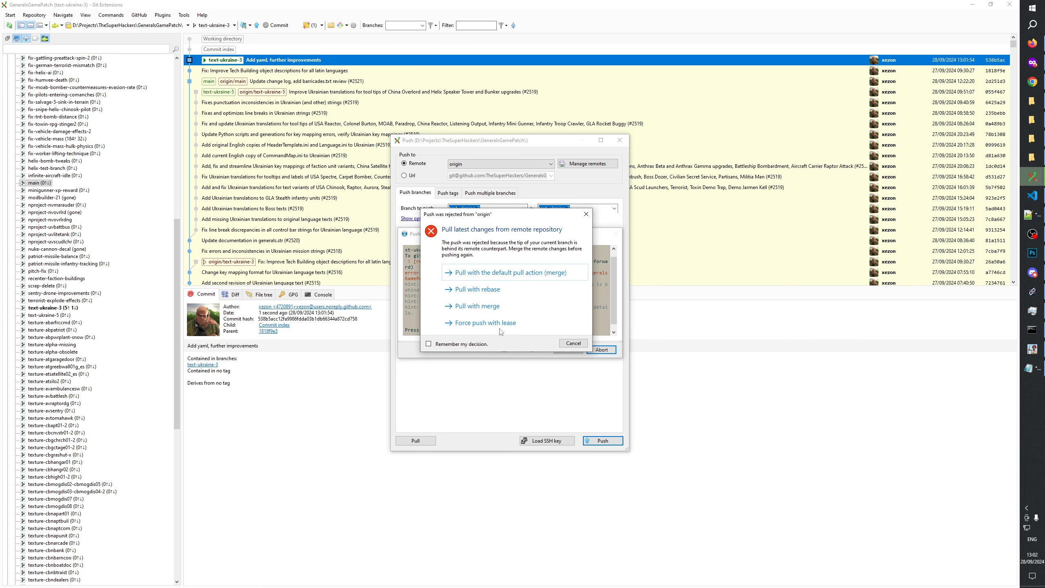
{"action": "left_click", "coordinate": [493, 324]}
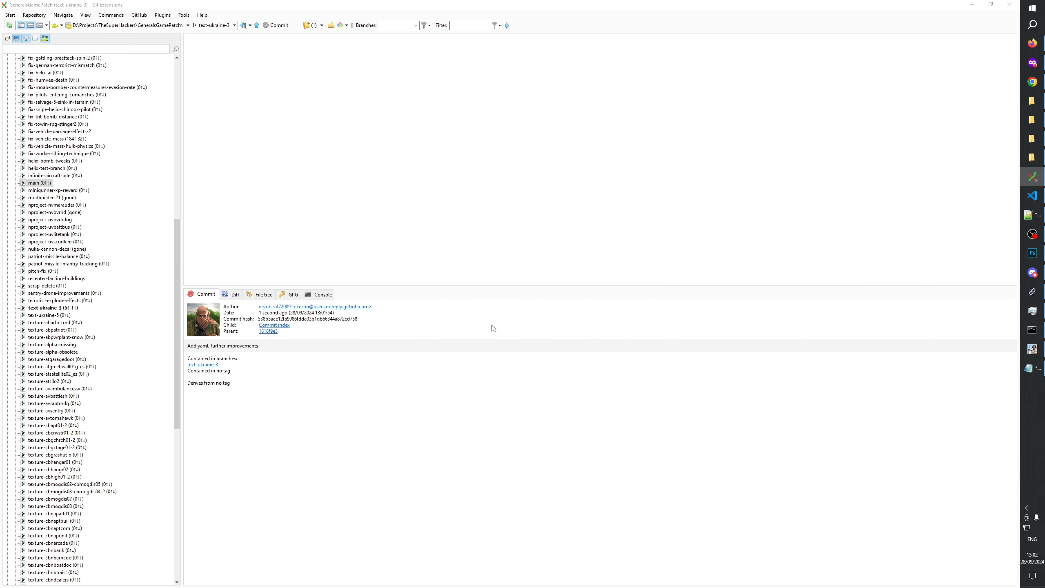
Switch to Chrome and refresh the changed files of GitHub pull request #2517
{"action": "left_click", "coordinate": [1032, 82]}
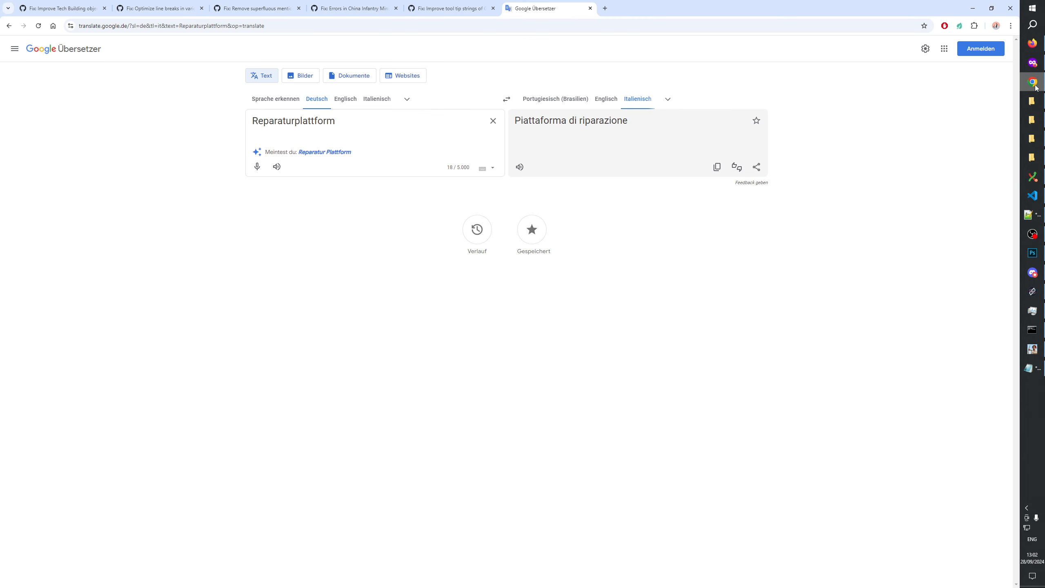
{"action": "left_click", "coordinate": [1041, 68]}
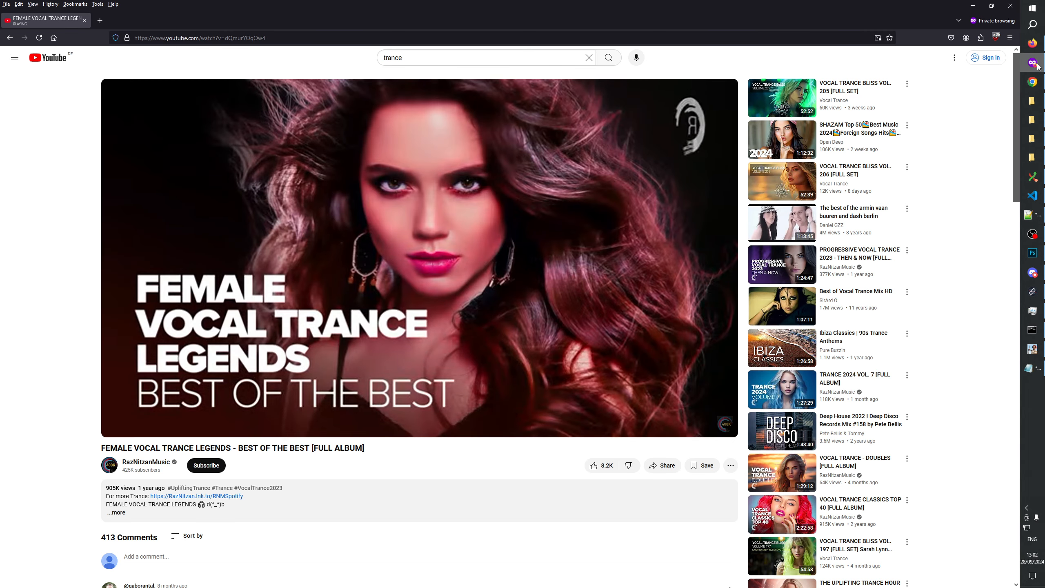
{"action": "left_click", "coordinate": [1040, 67]}
{"action": "left_click", "coordinate": [68, 9]}
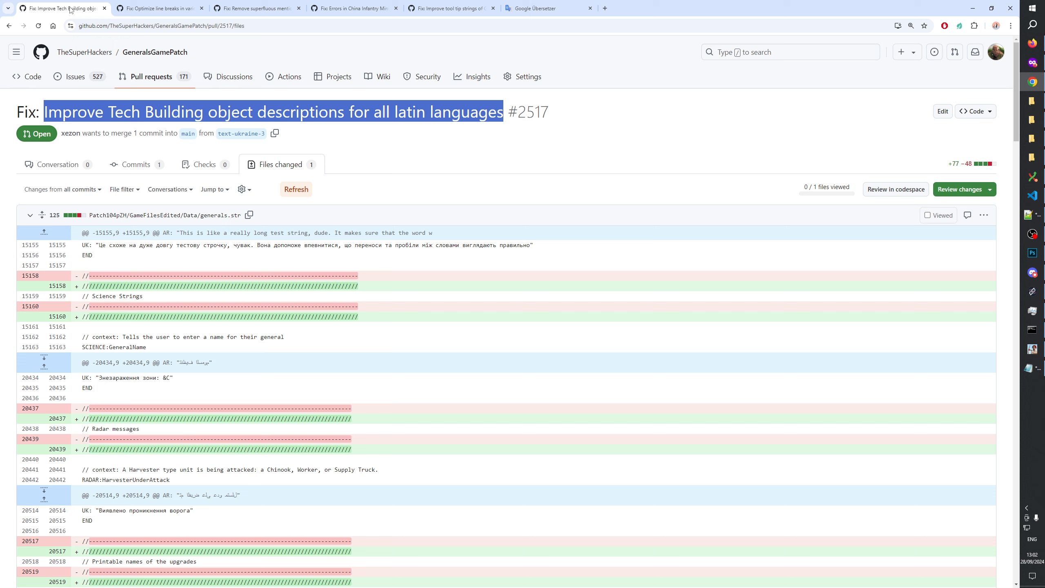
{"action": "left_click", "coordinate": [311, 189]}
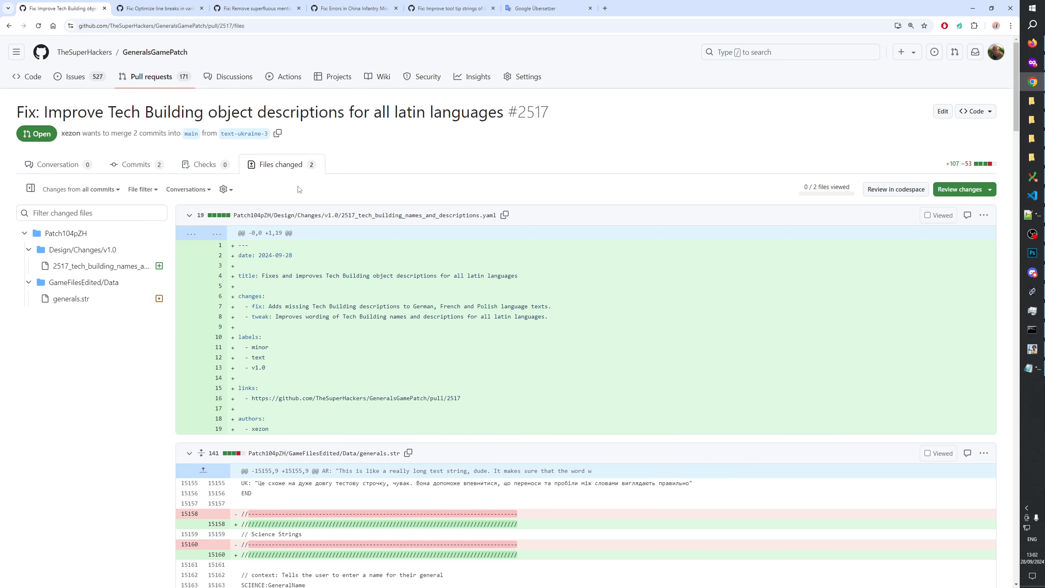
Review the pull request's diff of the tech building yaml and generals.str, from the Hospital strings through the Reinforcement Pad strings
{"action": "scroll", "coordinate": [301, 187], "scroll_direction": "down", "scroll_amount": 3}
{"action": "scroll", "coordinate": [304, 184], "scroll_direction": "down", "scroll_amount": 10}
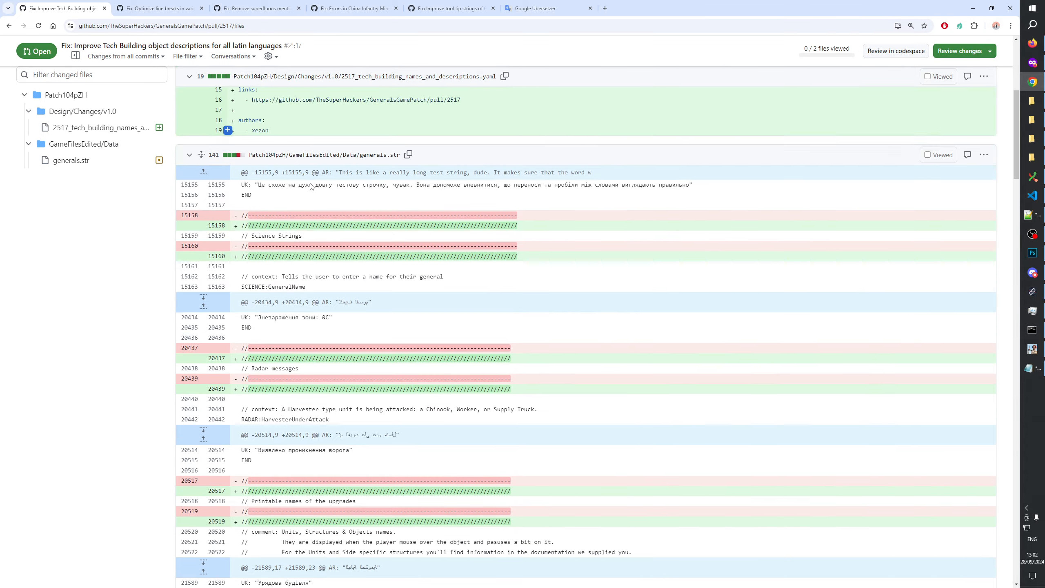
{"action": "scroll", "coordinate": [315, 185], "scroll_direction": "down", "scroll_amount": 3}
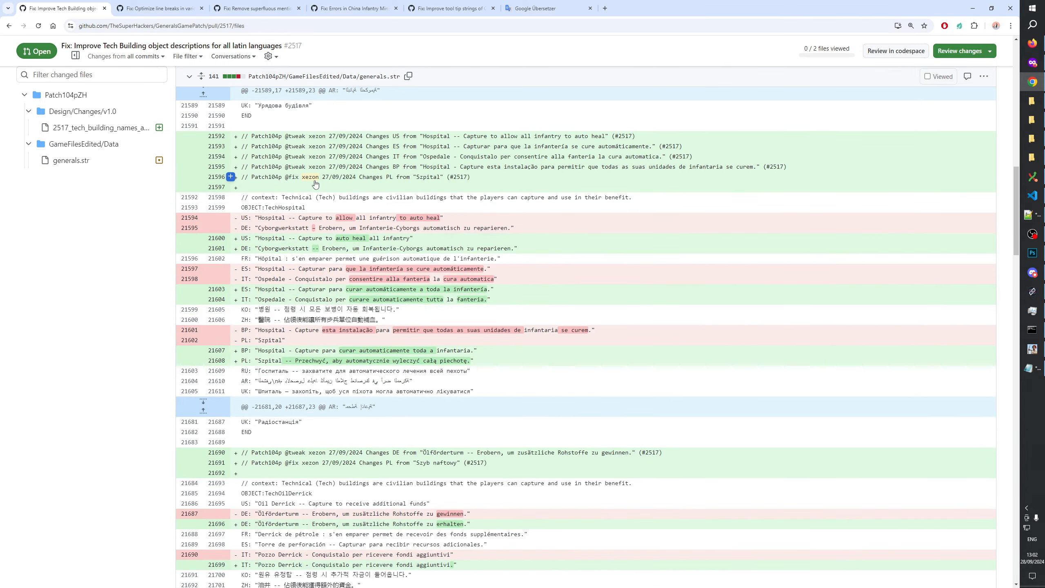
{"action": "scroll", "coordinate": [316, 184], "scroll_direction": "down", "scroll_amount": 2}
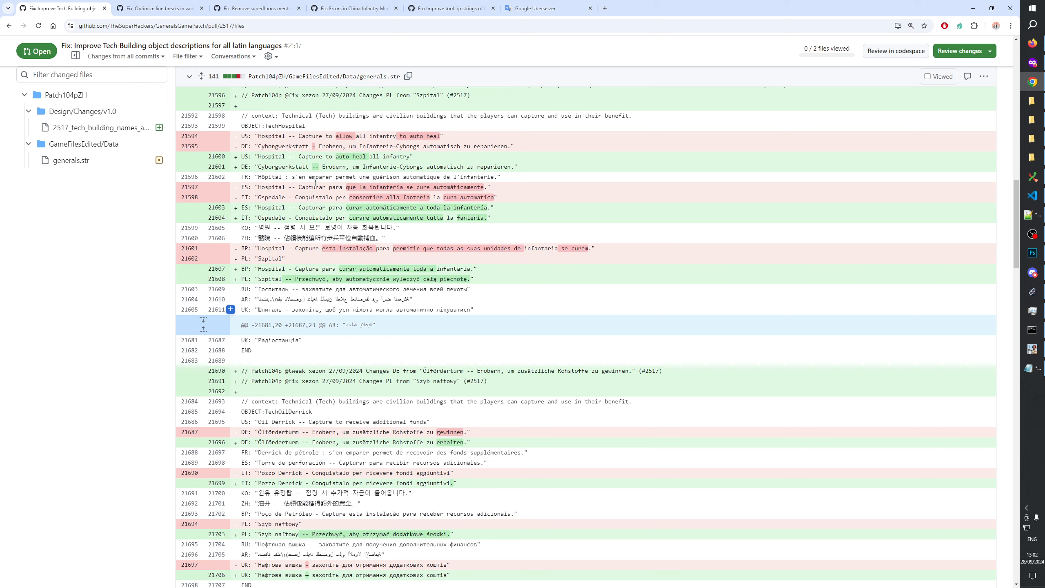
{"action": "scroll", "coordinate": [315, 185], "scroll_direction": "down", "scroll_amount": 4}
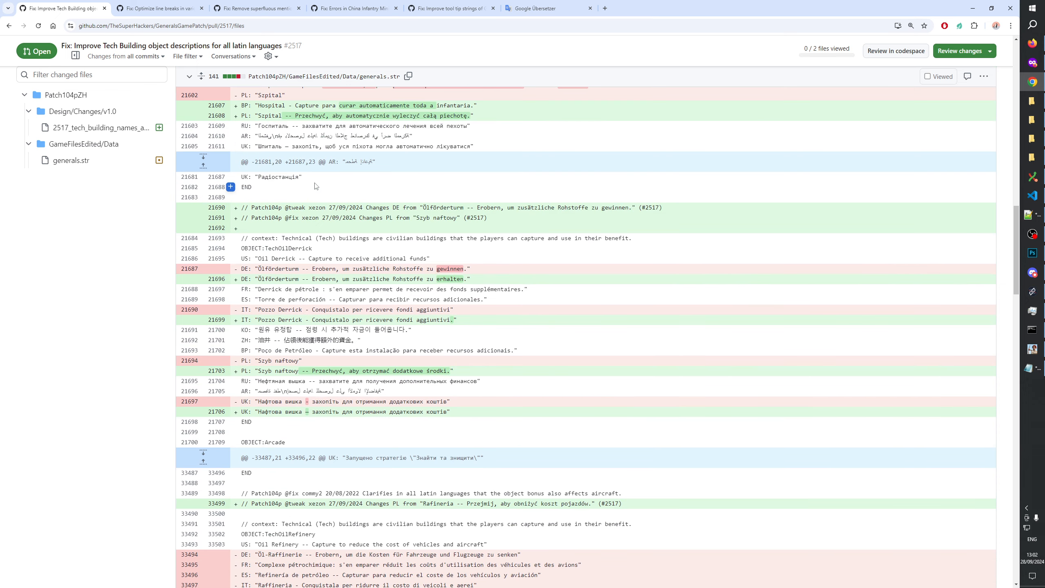
{"action": "scroll", "coordinate": [315, 185], "scroll_direction": "down", "scroll_amount": 10}
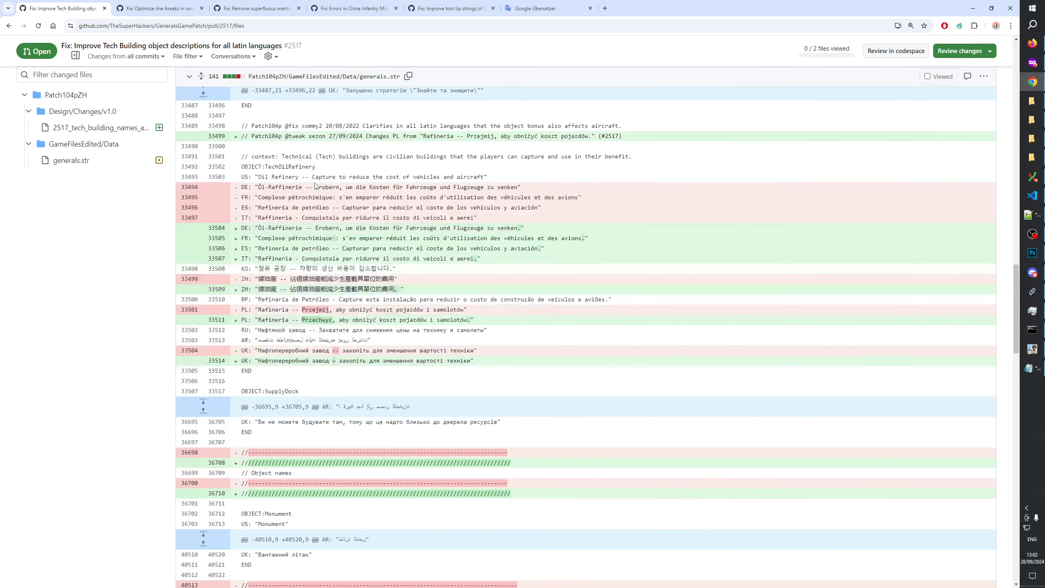
{"action": "scroll", "coordinate": [315, 187], "scroll_direction": "down", "scroll_amount": 7}
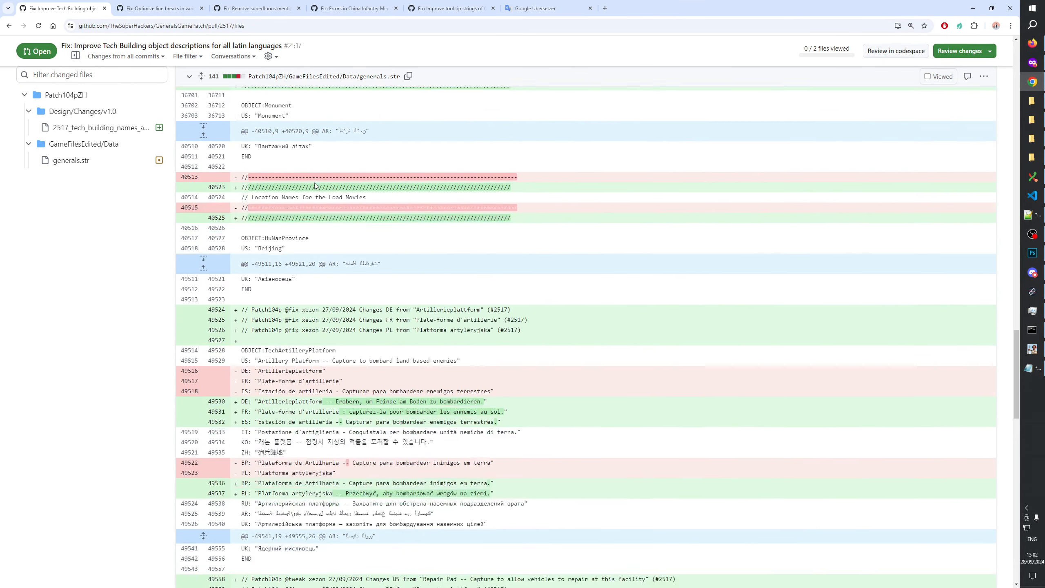
{"action": "scroll", "coordinate": [315, 183], "scroll_direction": "down", "scroll_amount": 3}
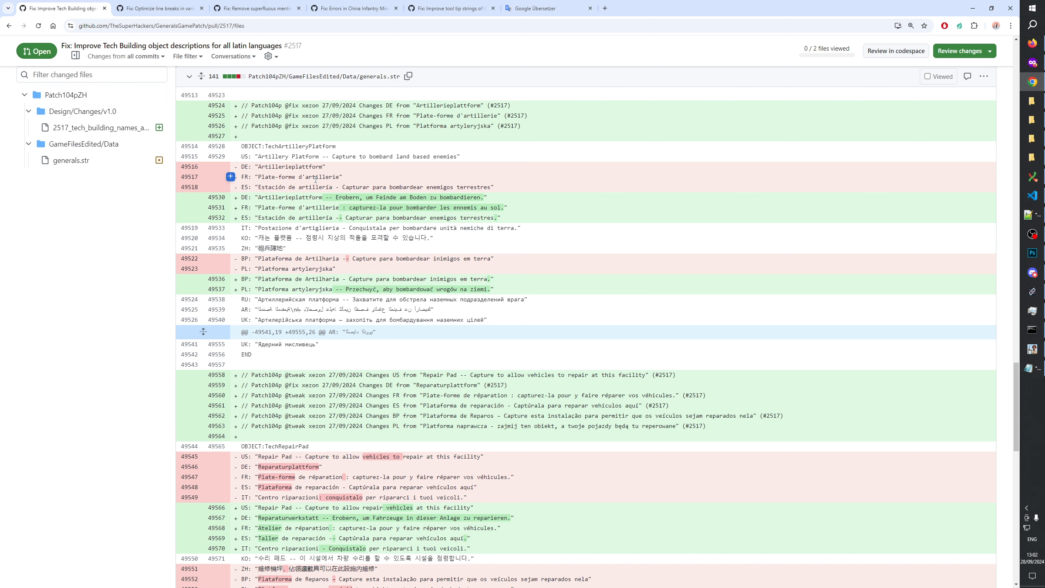
{"action": "scroll", "coordinate": [316, 180], "scroll_direction": "down", "scroll_amount": 3}
{"action": "scroll", "coordinate": [316, 180], "scroll_direction": "down", "scroll_amount": 3}
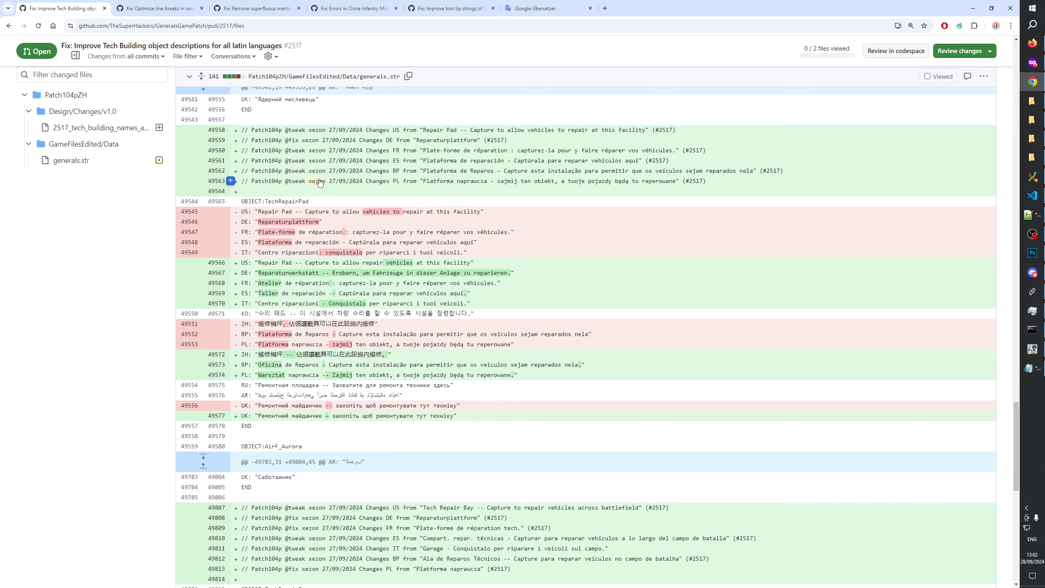
{"action": "scroll", "coordinate": [320, 183], "scroll_direction": "down", "scroll_amount": 8}
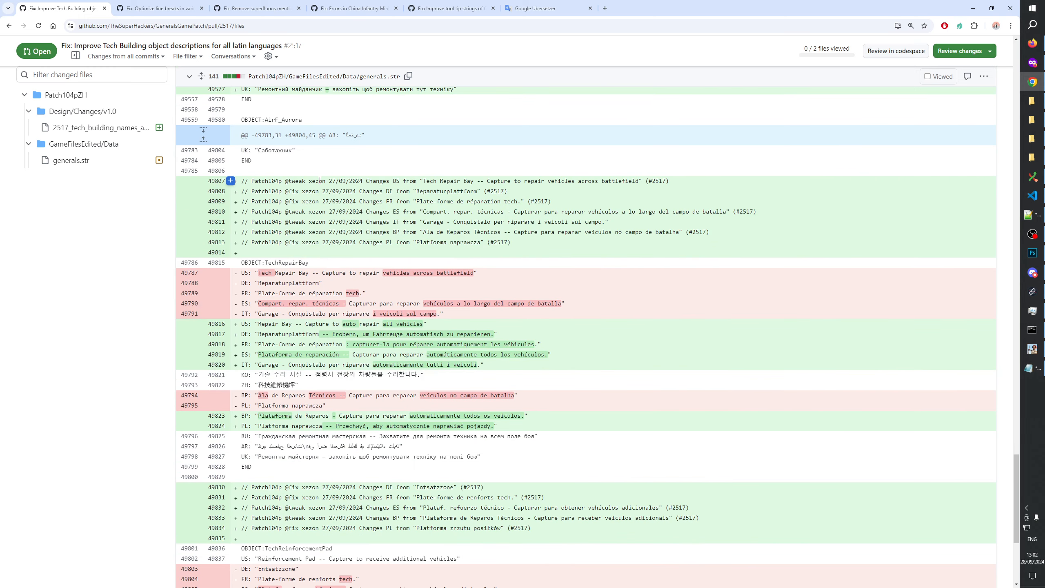
{"action": "scroll", "coordinate": [320, 180], "scroll_direction": "down", "scroll_amount": 4}
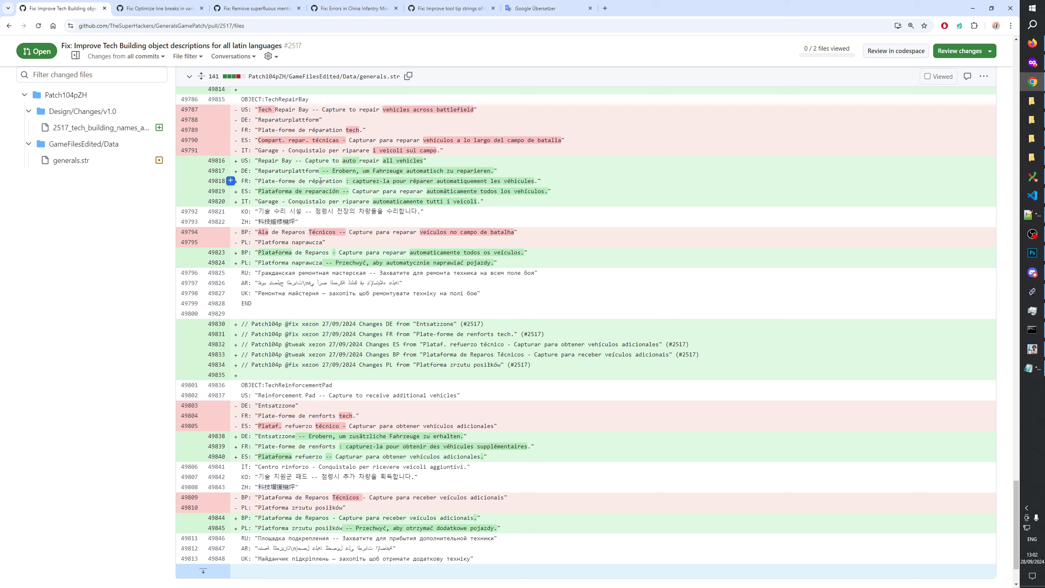
{"action": "scroll", "coordinate": [320, 181], "scroll_direction": "down", "scroll_amount": 2}
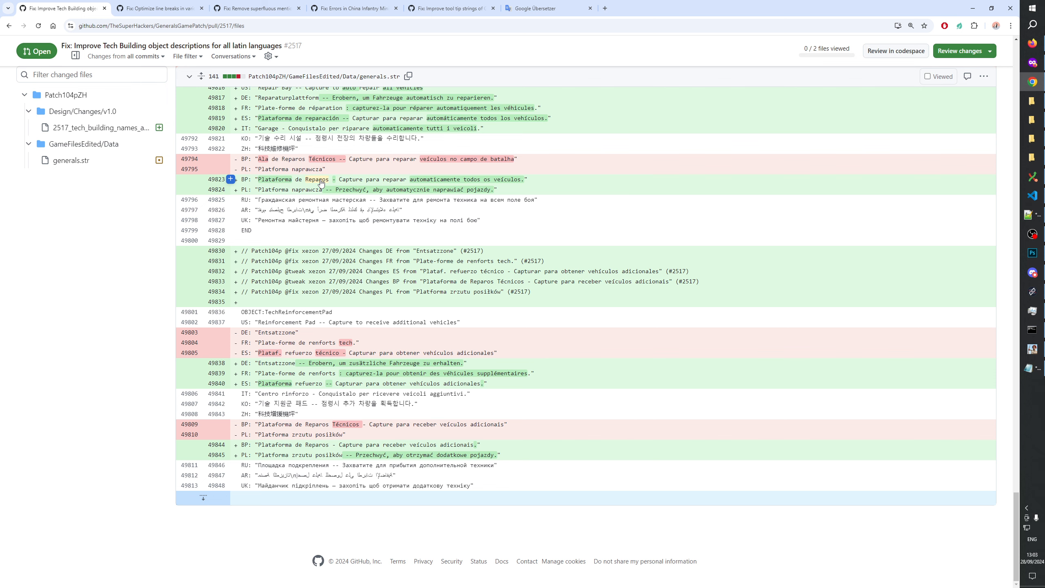
{"action": "scroll", "coordinate": [362, 288], "scroll_direction": "up", "scroll_amount": 5}
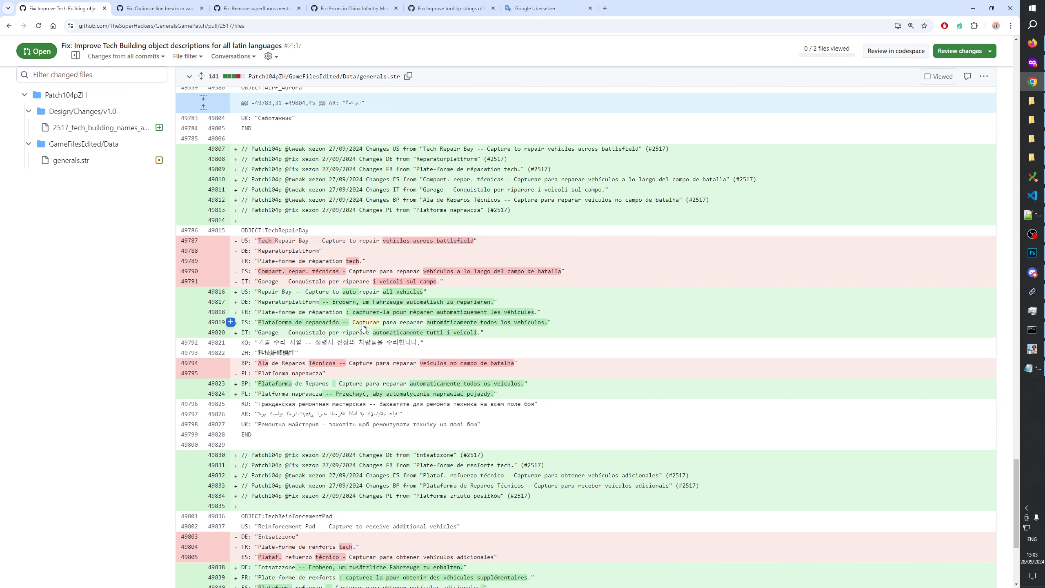
{"action": "scroll", "coordinate": [397, 322], "scroll_direction": "up", "scroll_amount": 6}
{"action": "scroll", "coordinate": [399, 322], "scroll_direction": "up", "scroll_amount": 3}
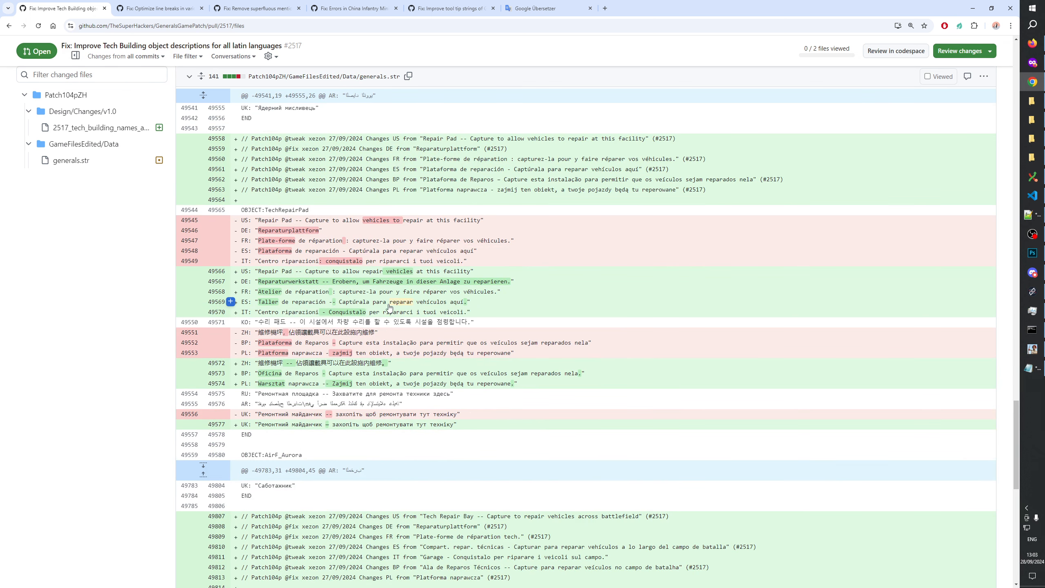
{"action": "scroll", "coordinate": [346, 307], "scroll_direction": "up", "scroll_amount": 10}
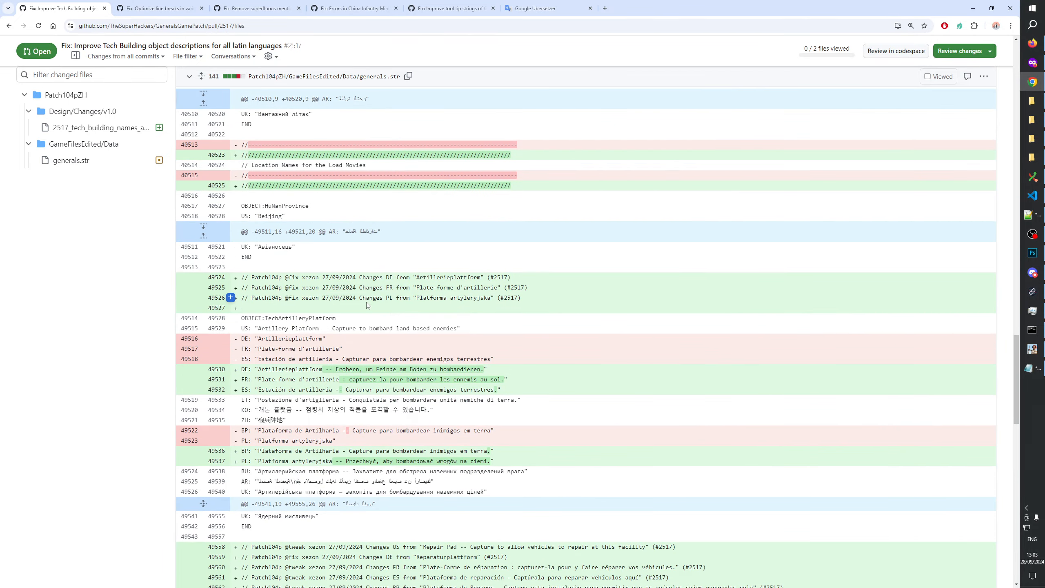
{"action": "scroll", "coordinate": [367, 305], "scroll_direction": "up", "scroll_amount": 20}
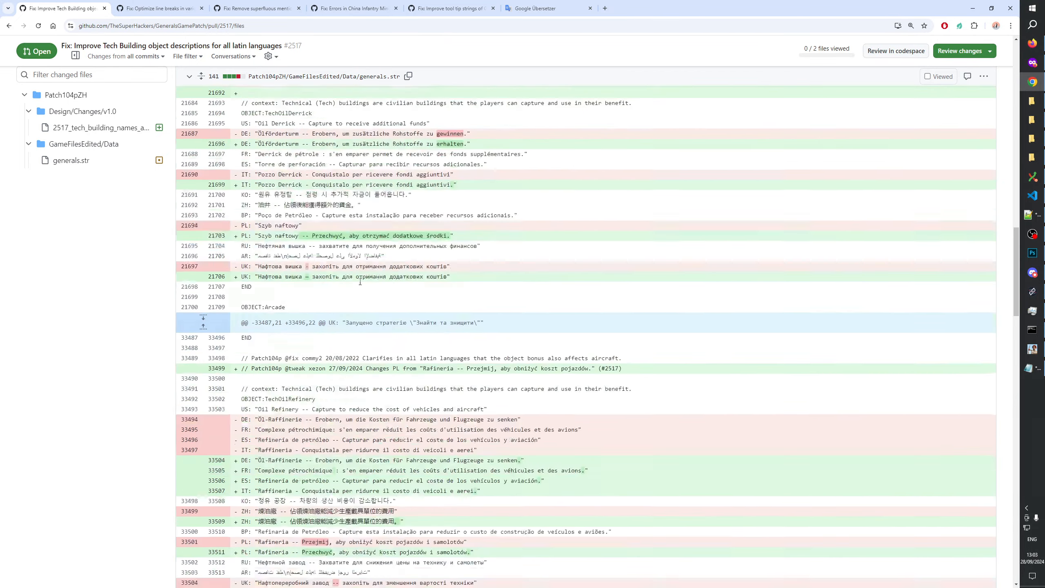
{"action": "scroll", "coordinate": [369, 269], "scroll_direction": "up", "scroll_amount": 20}
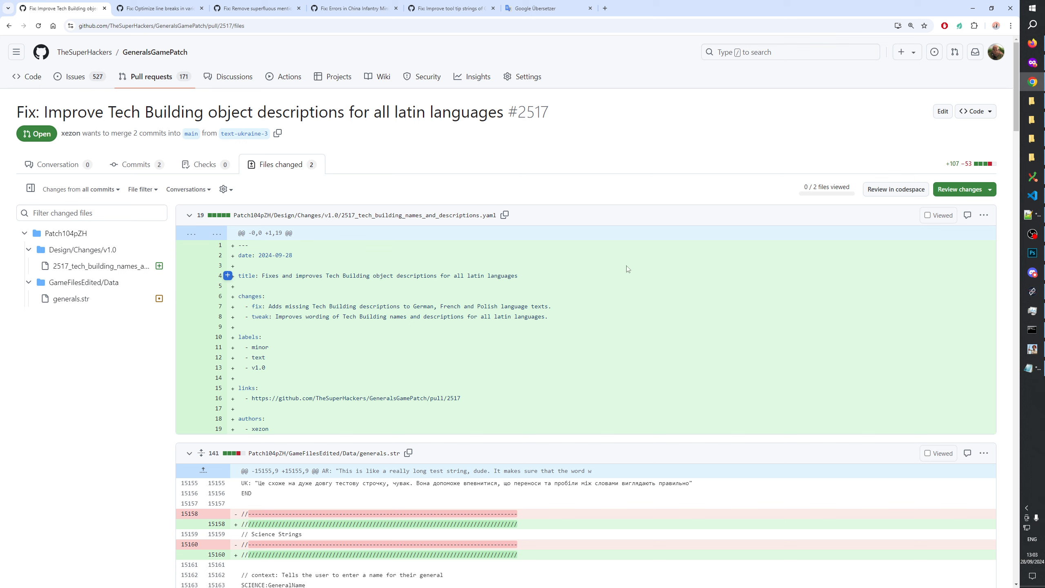
Open 2517_tech_building_names_and_descriptions.yaml from the v1.0 changes folder, insert "names and" before "descriptions" in its title, and save it
{"action": "left_click", "coordinate": [1032, 157]}
{"action": "left_click", "coordinate": [1037, 102]}
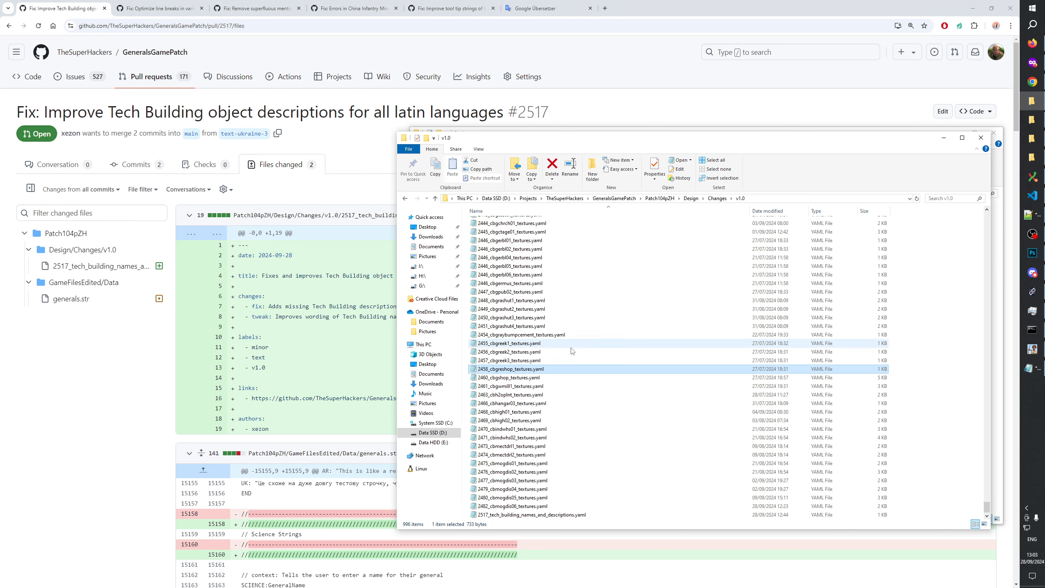
{"action": "double_click", "coordinate": [535, 514]}
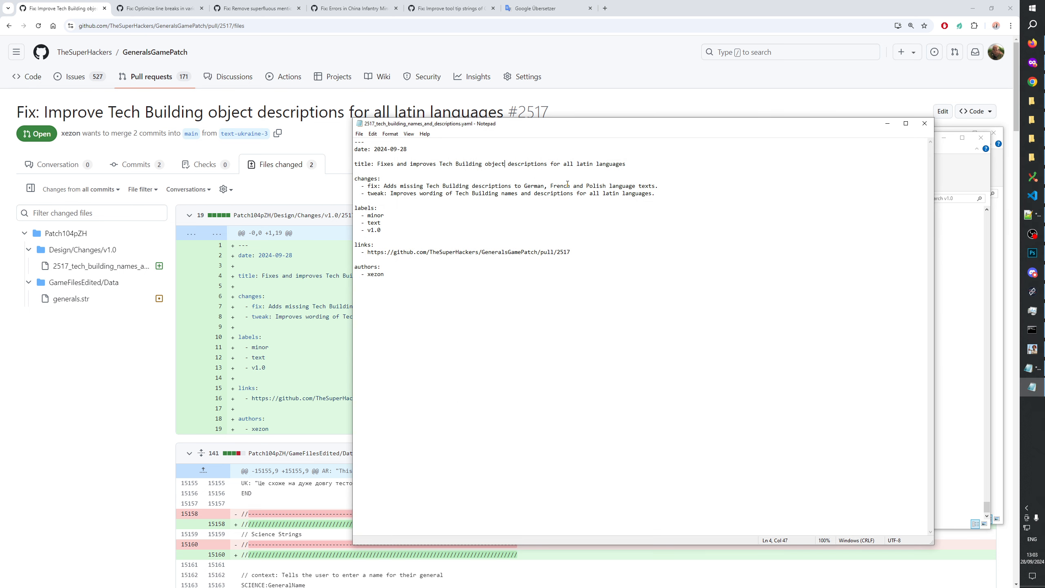
{"action": "type", "text": "names and"}
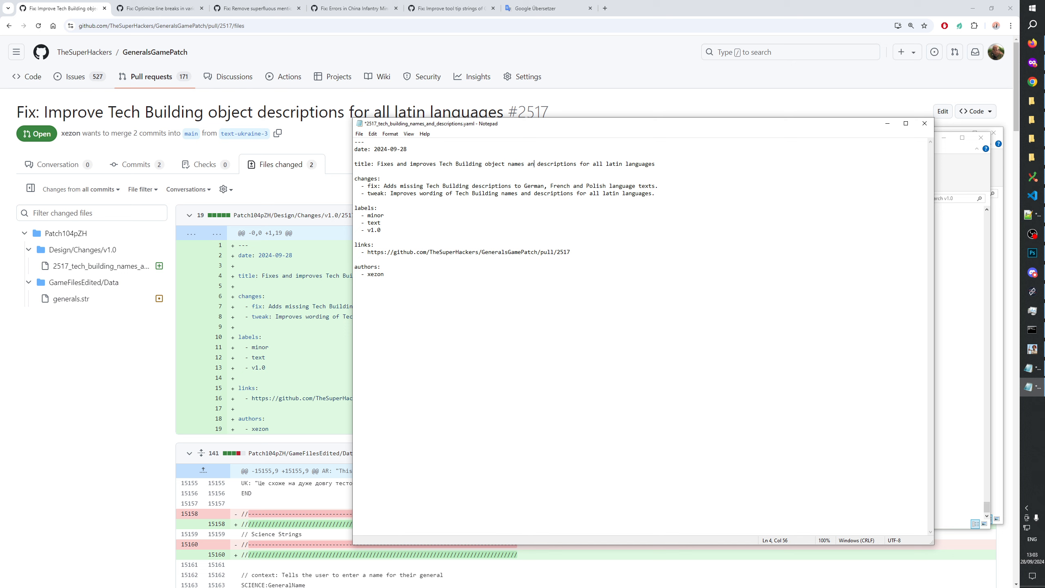
{"action": "key", "text": "ctrl+s"}
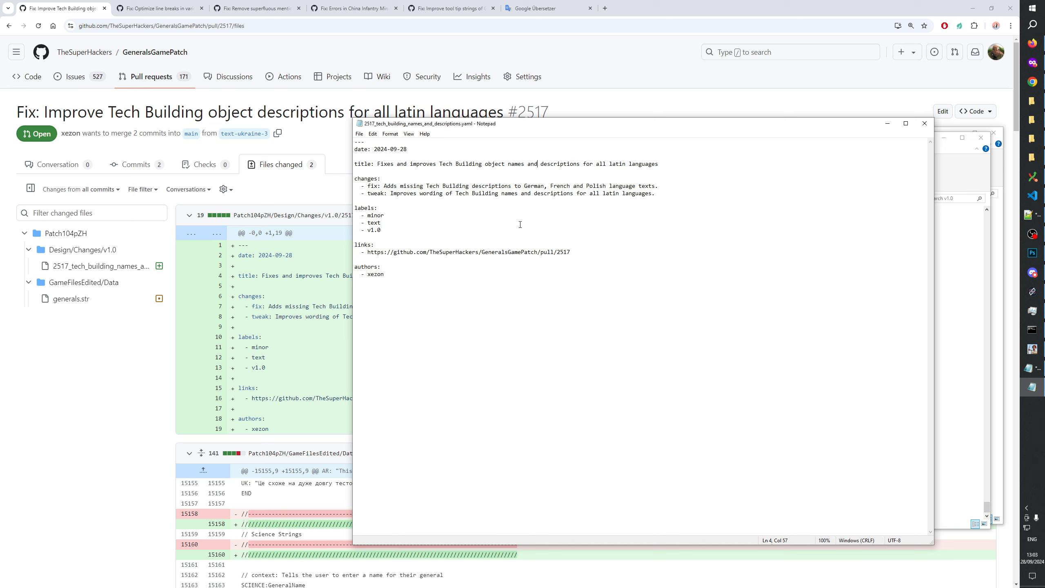
{"action": "left_click", "coordinate": [512, 245]}
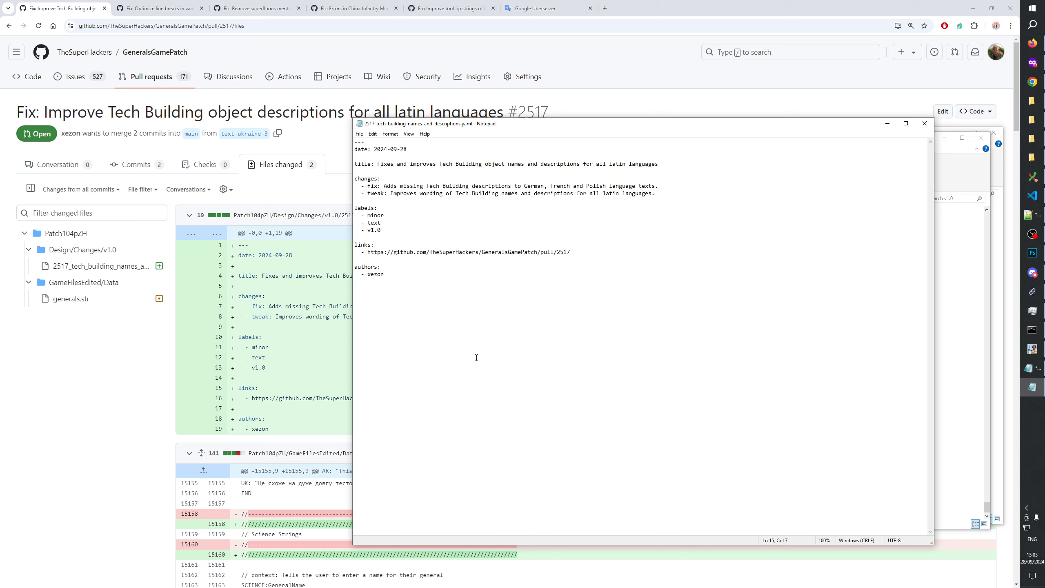
{"action": "left_click", "coordinate": [926, 126]}
In Git Extensions, stage 2517_tech_building_names_and_descriptions.yaml and commit it to text-ukraine-3 with the message "Update yaml"
{"action": "left_click", "coordinate": [1032, 177]}
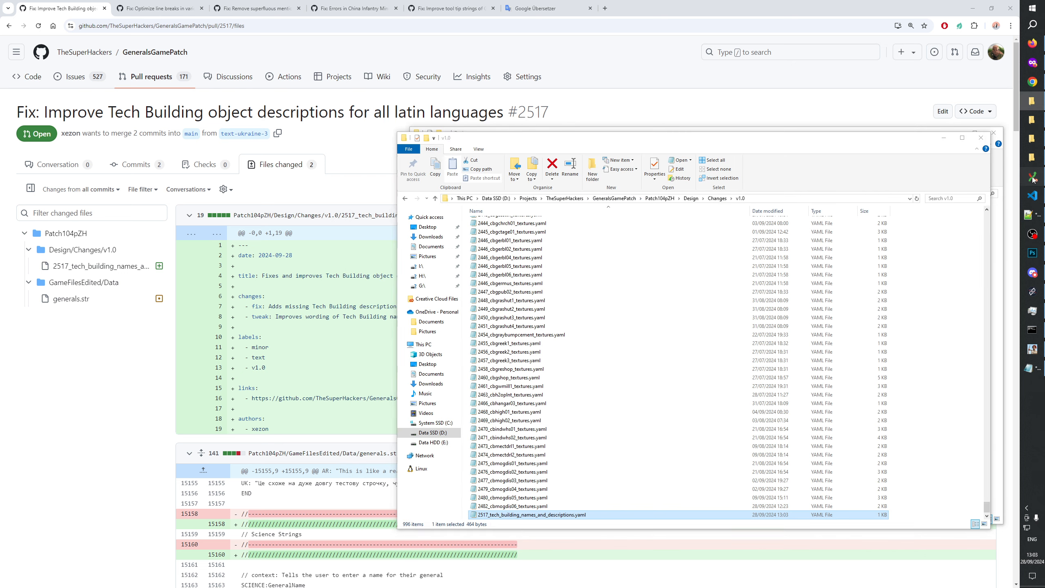
{"action": "left_click", "coordinate": [282, 25]}
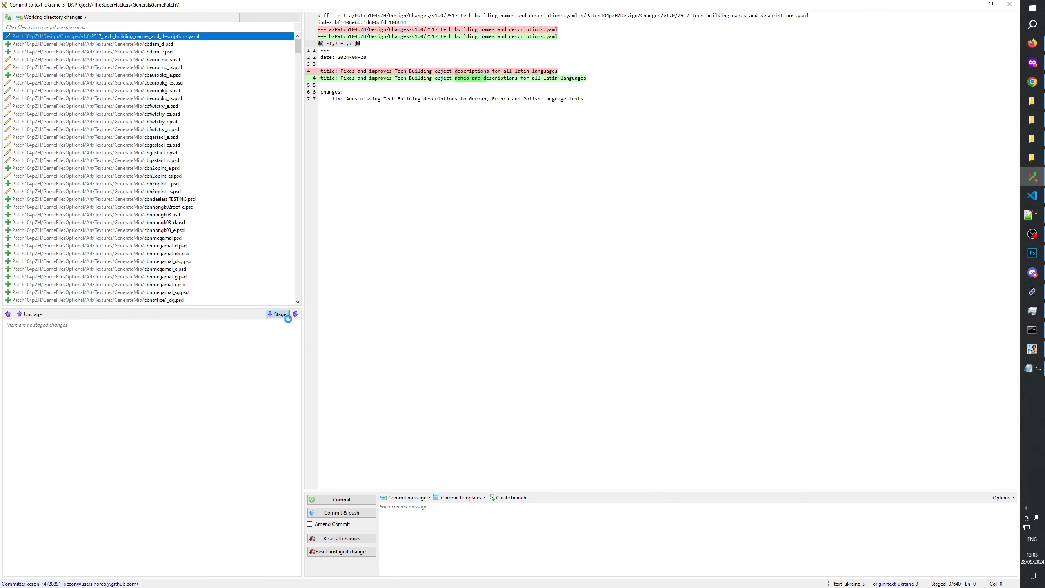
{"action": "left_click", "coordinate": [278, 314]}
{"action": "left_click", "coordinate": [438, 565]}
{"action": "type", "text": "Upda"}
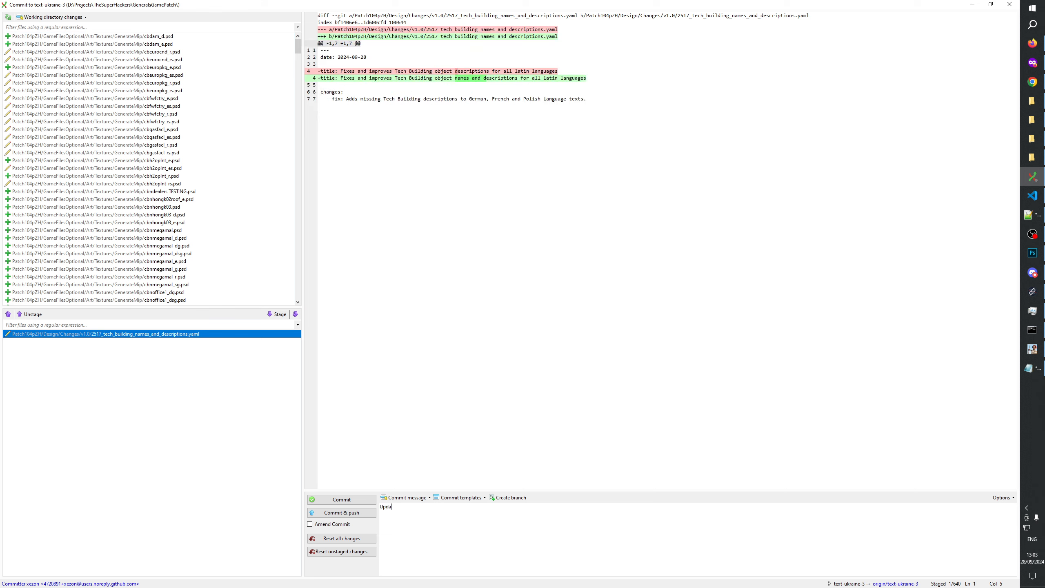
{"action": "type", "text": "te yaml"}
{"action": "left_click", "coordinate": [342, 499]}
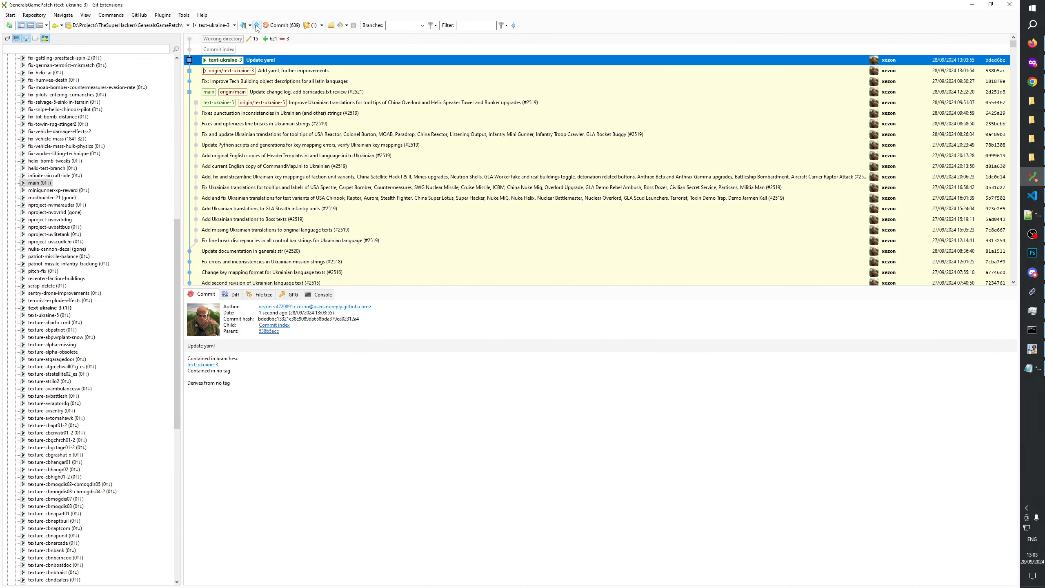
Push text-ukraine-3 to origin, and refresh the changed files of pull request #2517 in Chrome
{"action": "key", "text": "ctrl+Up"}
{"action": "left_click", "coordinate": [603, 441]}
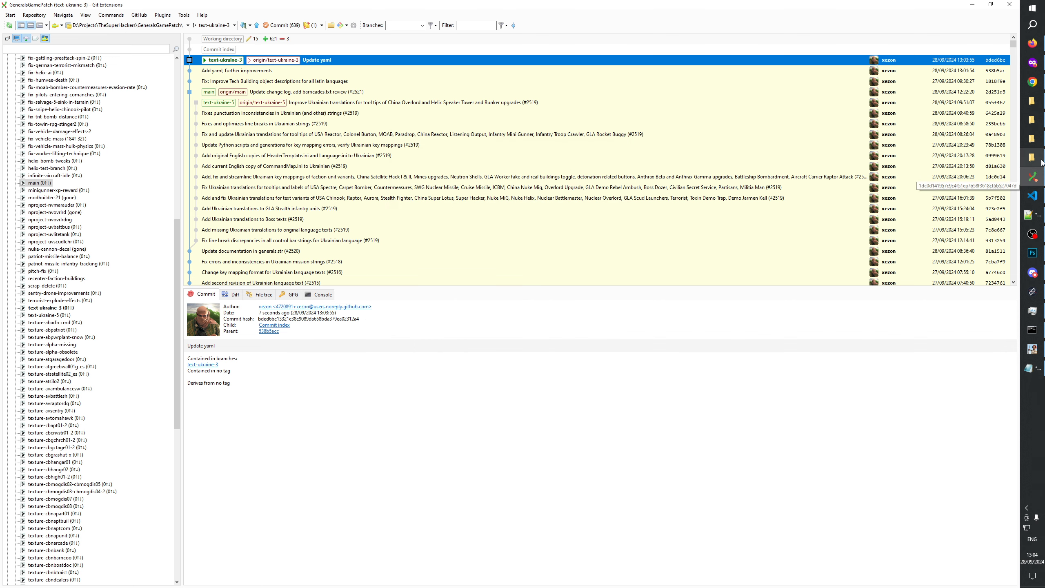
{"action": "left_click", "coordinate": [1032, 81]}
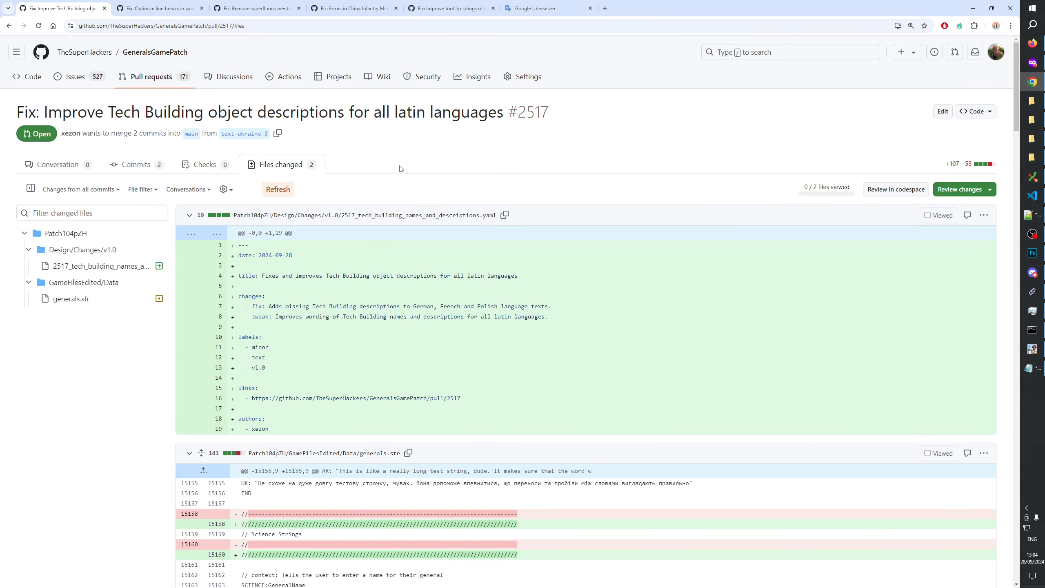
{"action": "left_click", "coordinate": [281, 193]}
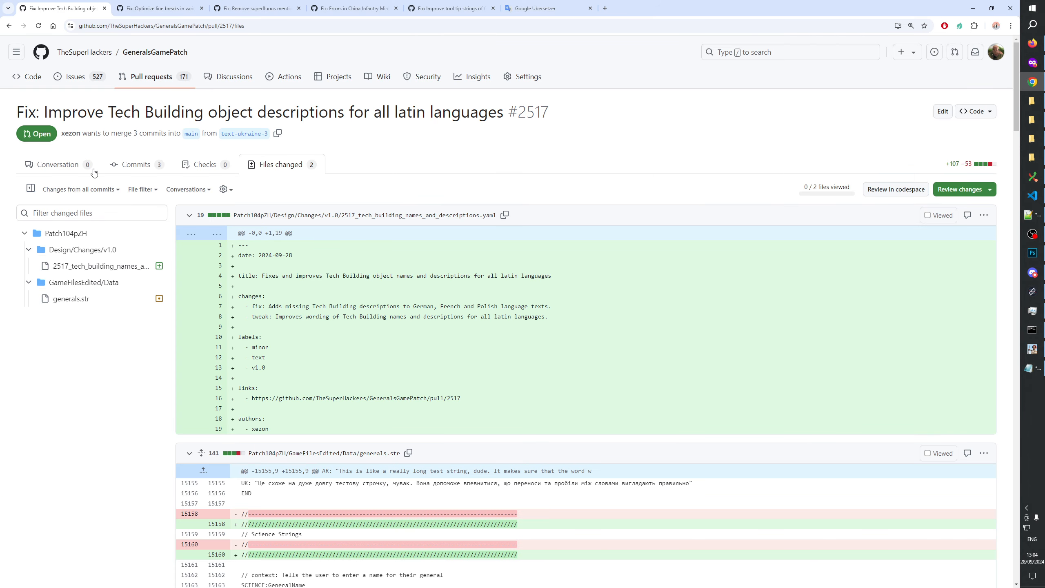
In pull request #2517's conversation, start a squash and merge, insert "names and" before "descriptions" in the commit title, and clear the extended description
{"action": "left_click", "coordinate": [78, 165]}
{"action": "scroll", "coordinate": [534, 282], "scroll_direction": "down", "scroll_amount": 3}
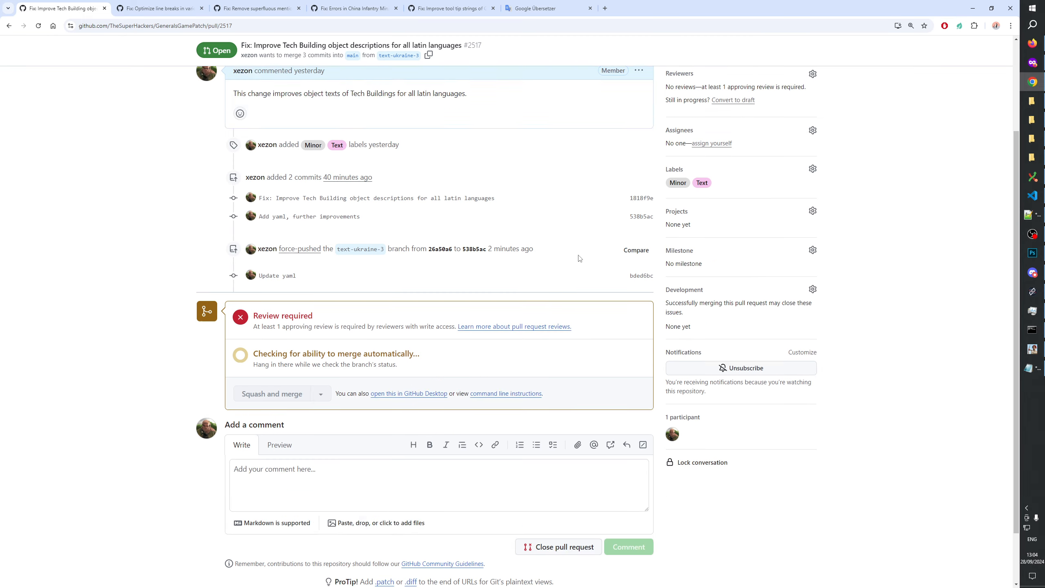
{"action": "scroll", "coordinate": [515, 304], "scroll_direction": "up", "scroll_amount": 3}
{"action": "scroll", "coordinate": [476, 355], "scroll_direction": "down", "scroll_amount": 5}
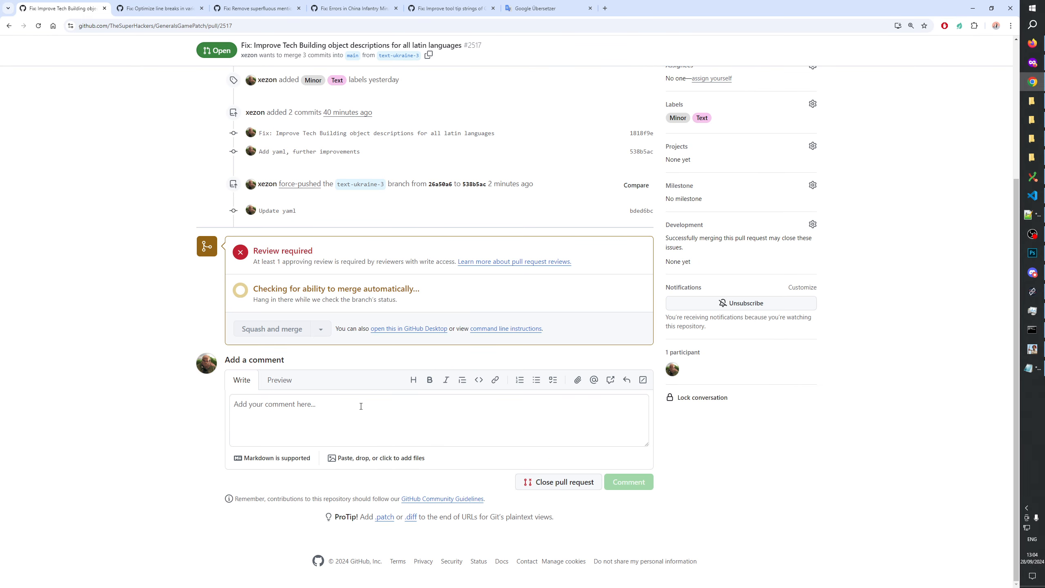
{"action": "left_click", "coordinate": [265, 326]}
{"action": "left_click", "coordinate": [260, 347]}
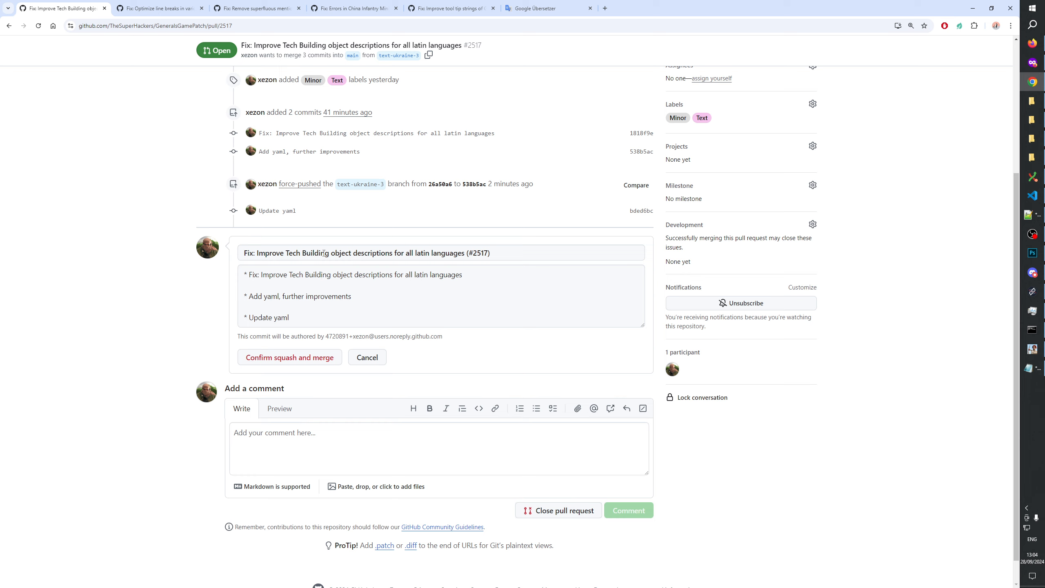
{"action": "left_click", "coordinate": [255, 253]}
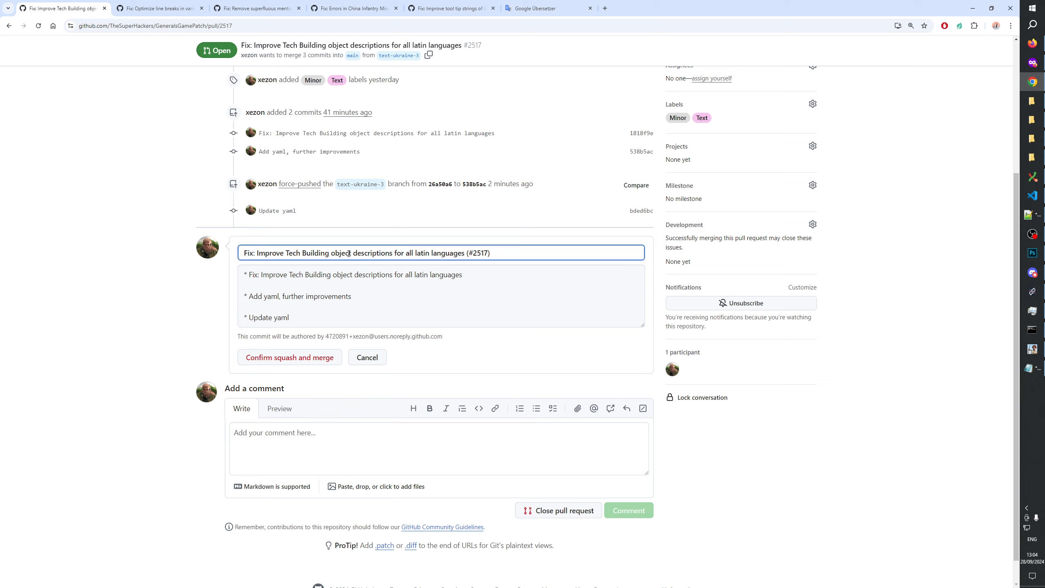
{"action": "type", "text": "names and"}
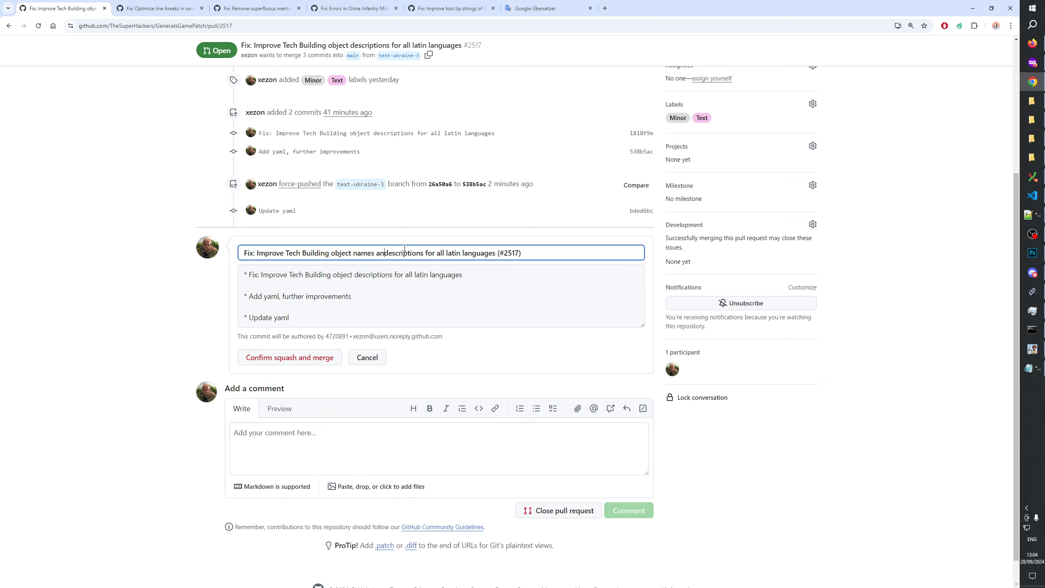
{"action": "left_click", "coordinate": [361, 296]}
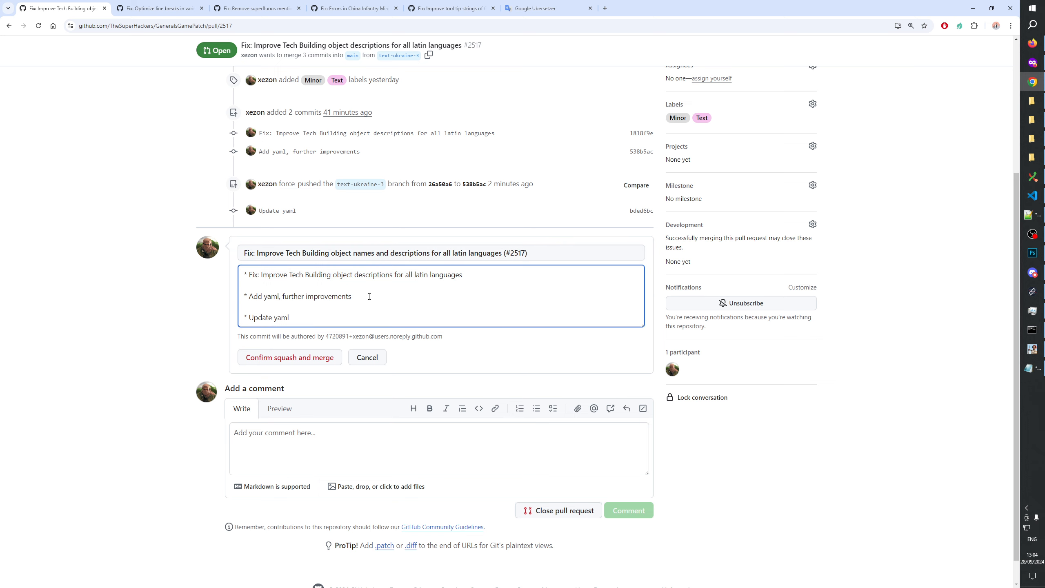
{"action": "key", "text": "ctrl+a"}
{"action": "key", "text": "BackSpace"}
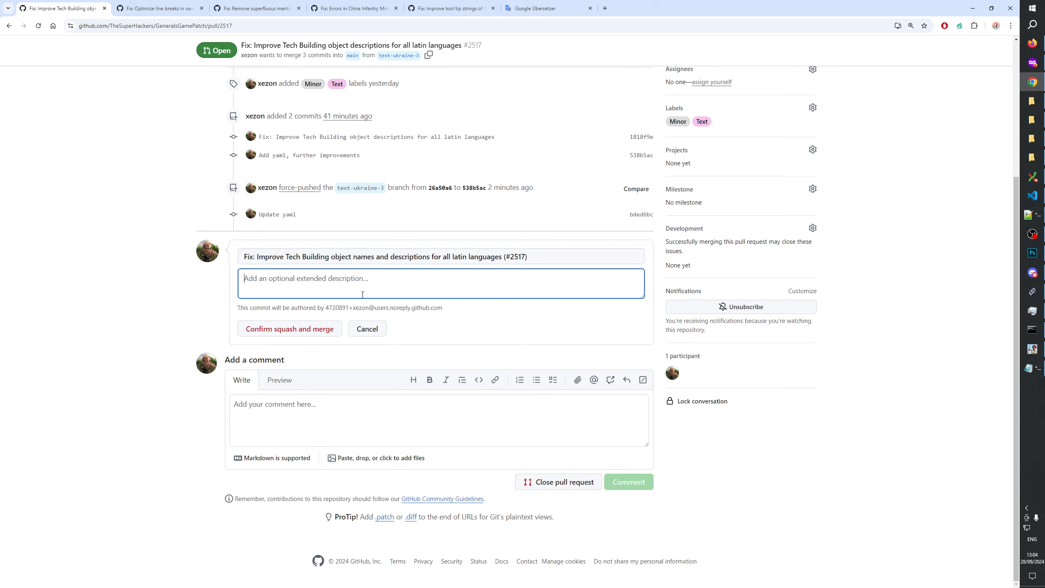
Confirm the squash and merge of pull request #2517 into main and delete its remote branch text-ukraine-3
{"action": "scroll", "coordinate": [324, 281], "scroll_direction": "up", "scroll_amount": 4}
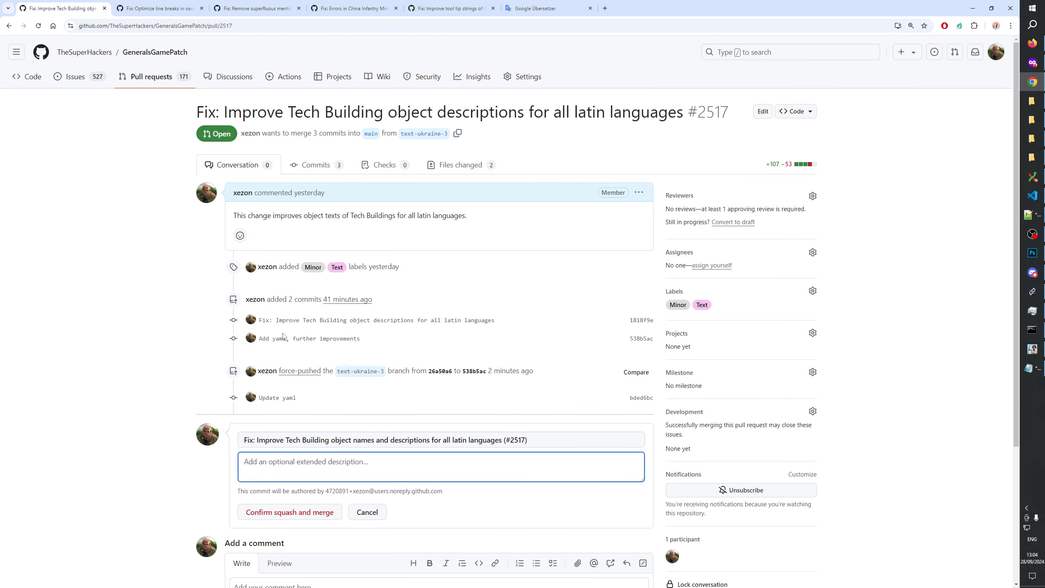
{"action": "scroll", "coordinate": [299, 352], "scroll_direction": "down", "scroll_amount": 3}
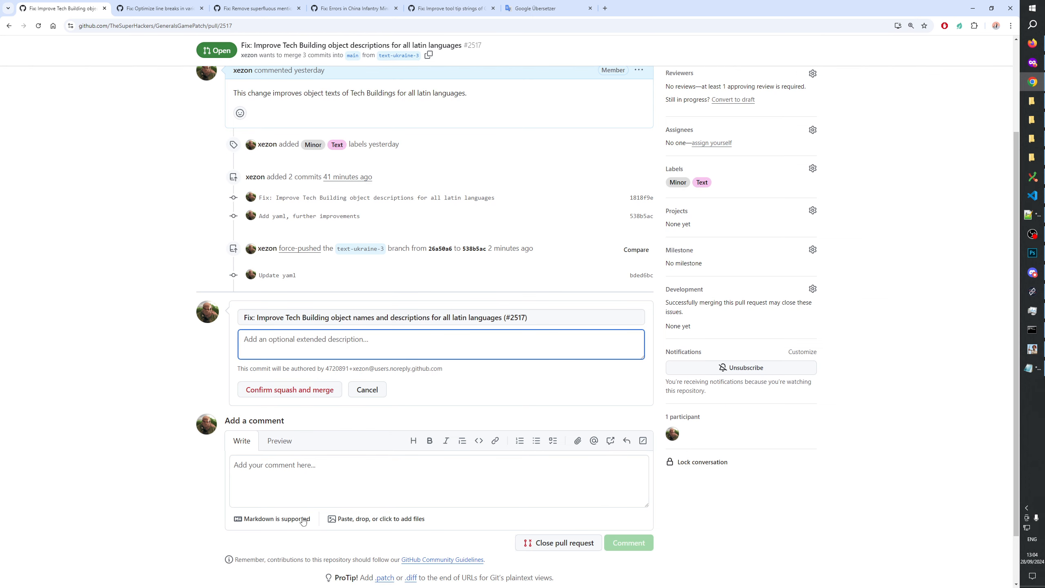
{"action": "scroll", "coordinate": [303, 520], "scroll_direction": "down", "scroll_amount": 2}
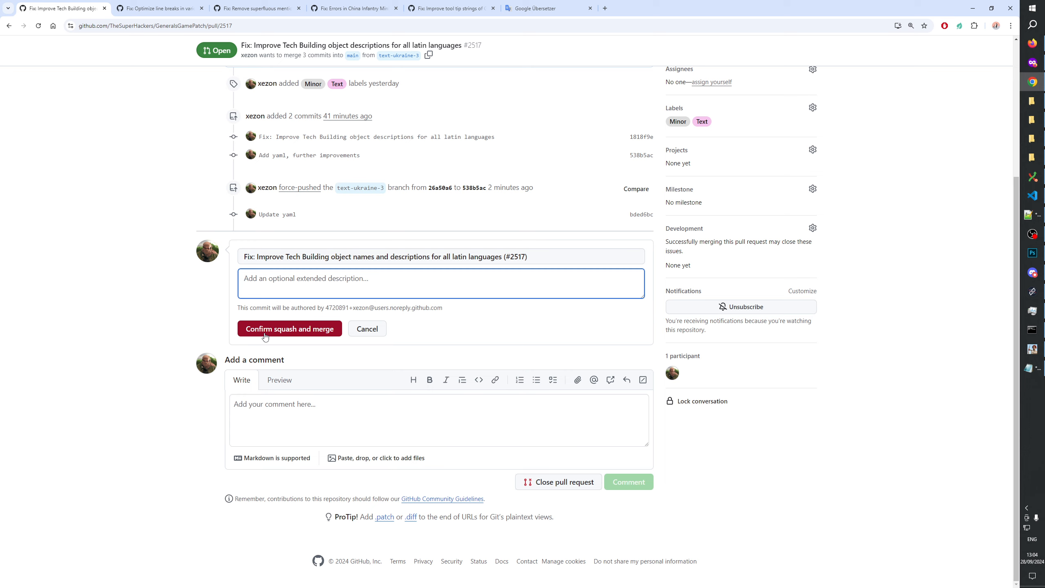
{"action": "left_click", "coordinate": [270, 333]}
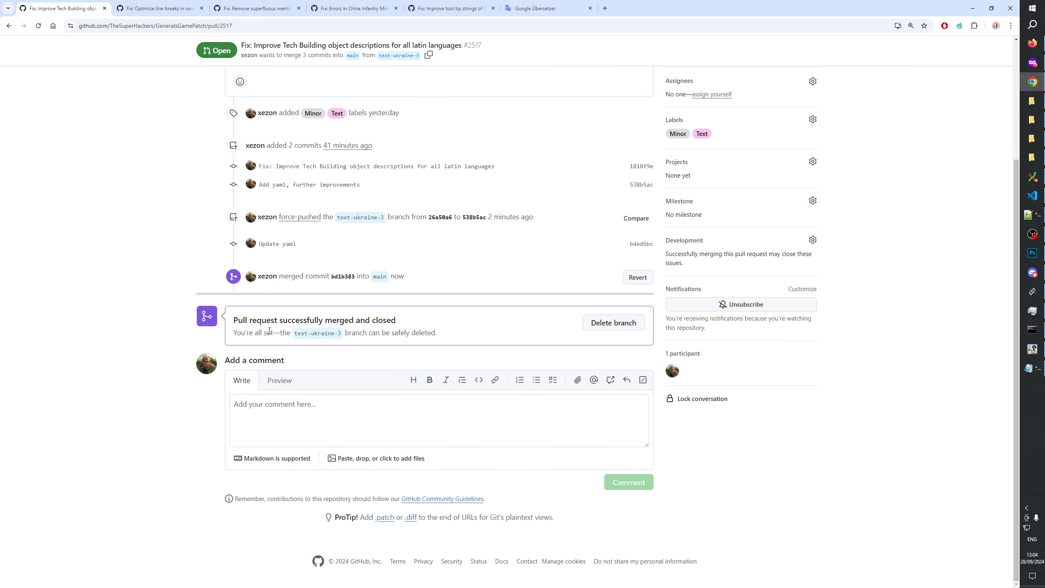
{"action": "left_click", "coordinate": [611, 325]}
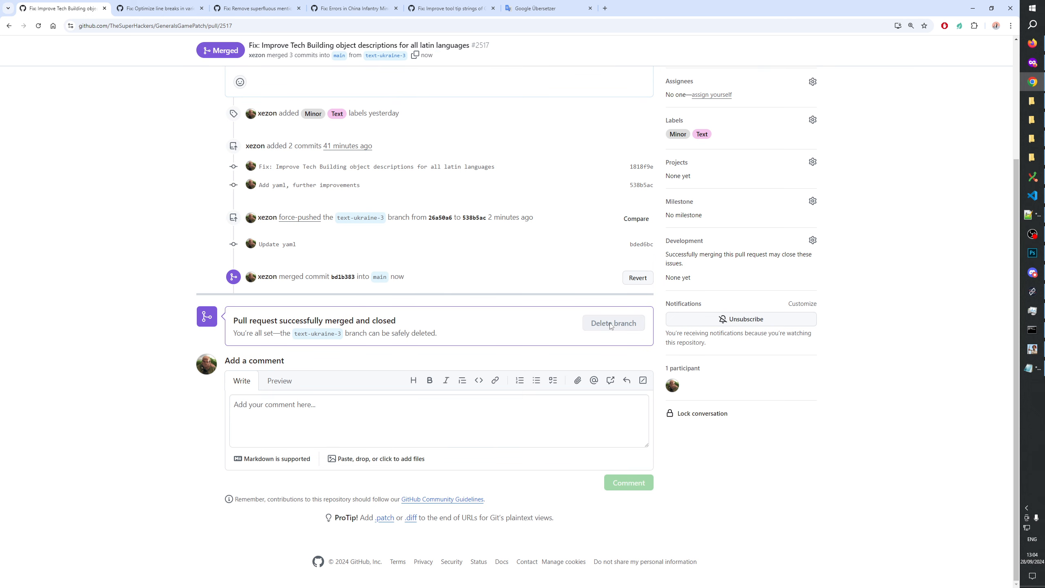
Switch to Git Extensions, check out the local main branch without changing local changes, and pull it from origin
{"action": "left_click", "coordinate": [1032, 177]}
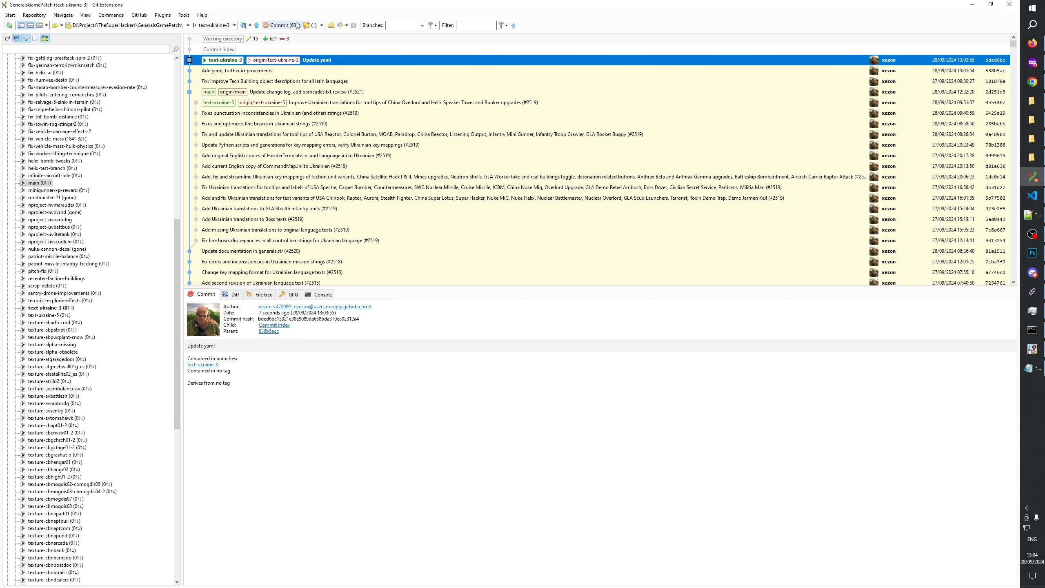
{"action": "left_click", "coordinate": [38, 184]}
{"action": "double_click", "coordinate": [37, 184]}
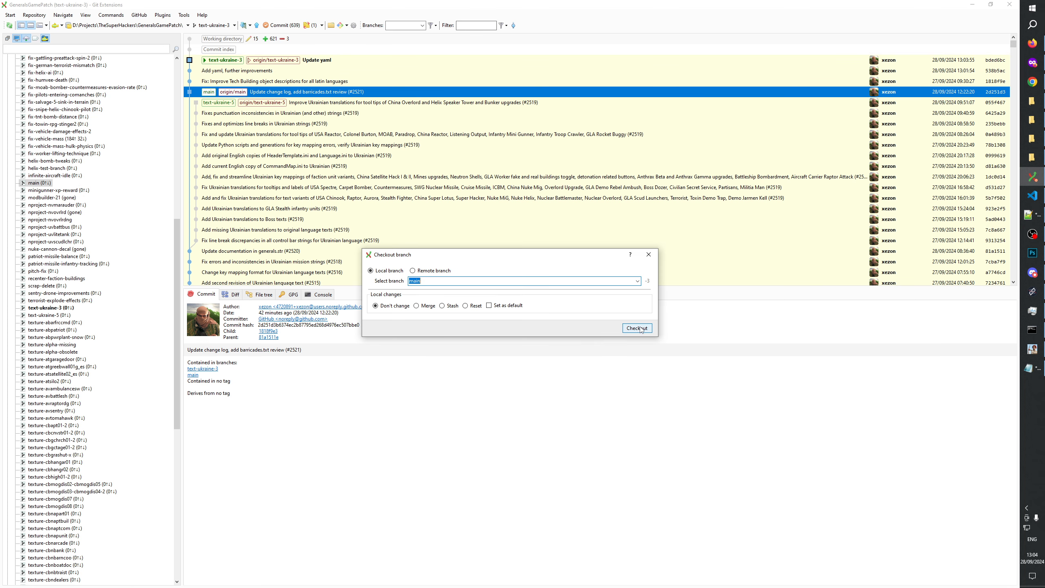
{"action": "key", "text": "Return"}
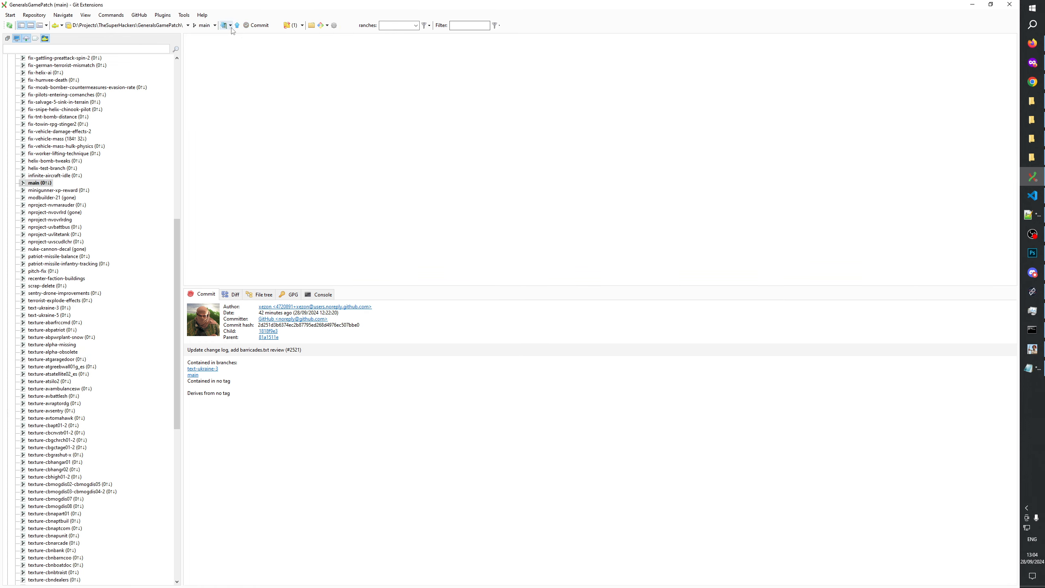
{"action": "left_click", "coordinate": [224, 26]}
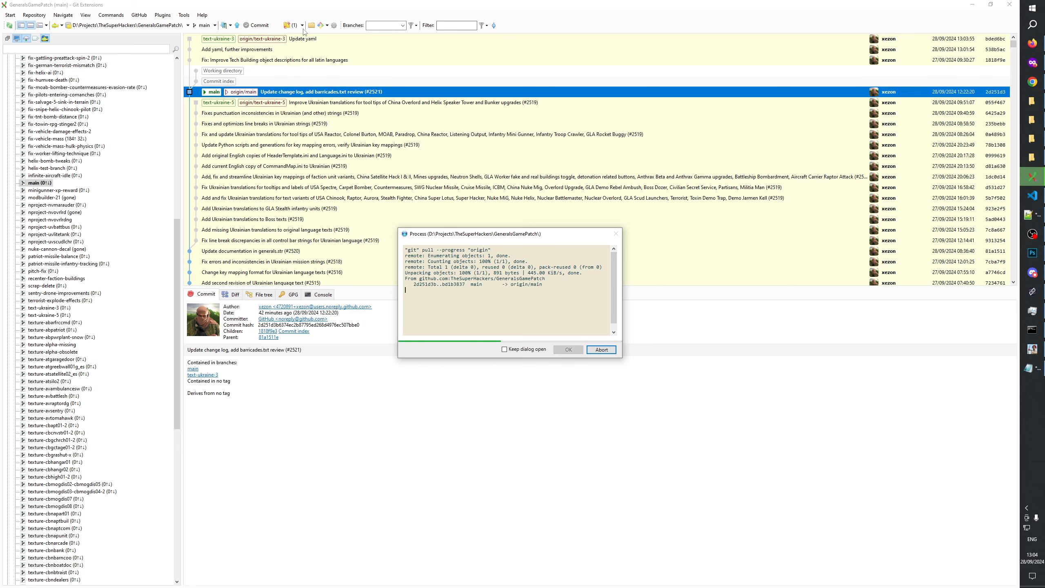
Fetch and prune the origin remote
{"action": "scroll", "coordinate": [44, 566], "scroll_direction": "down", "scroll_amount": 17}
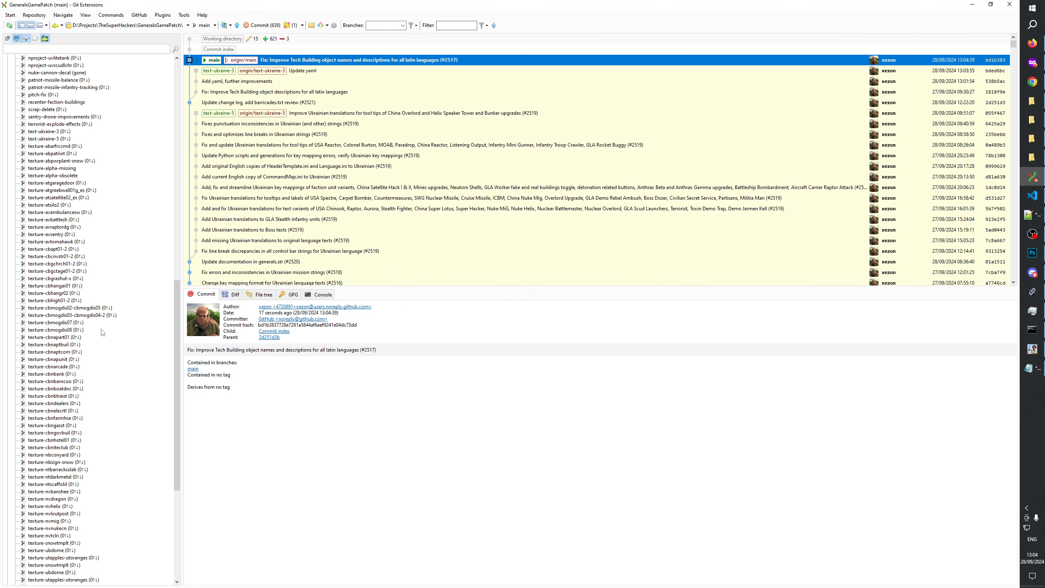
{"action": "right_click", "coordinate": [45, 566]}
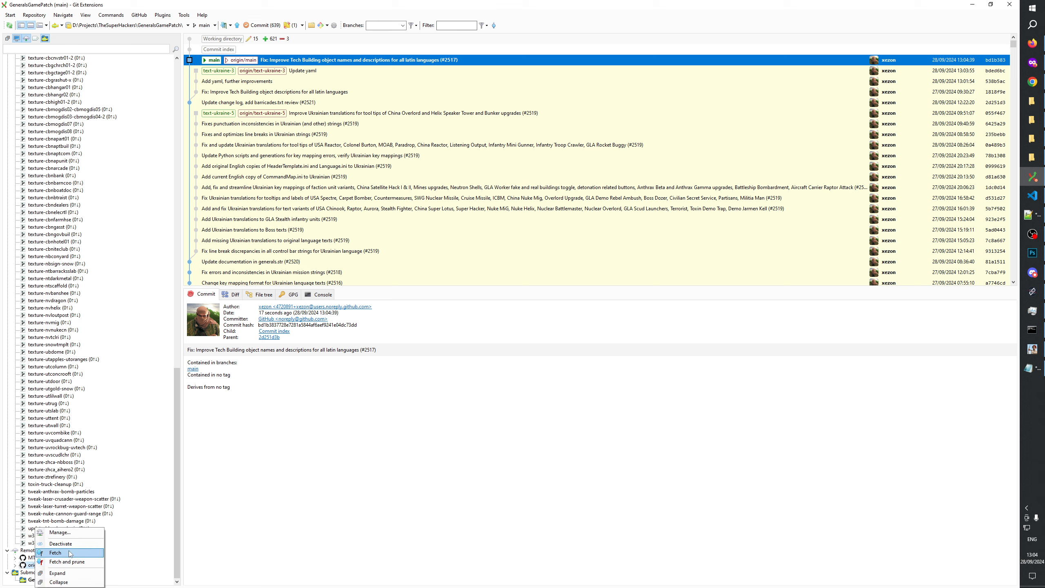
{"action": "left_click", "coordinate": [62, 561]}
{"action": "left_click", "coordinate": [540, 325]}
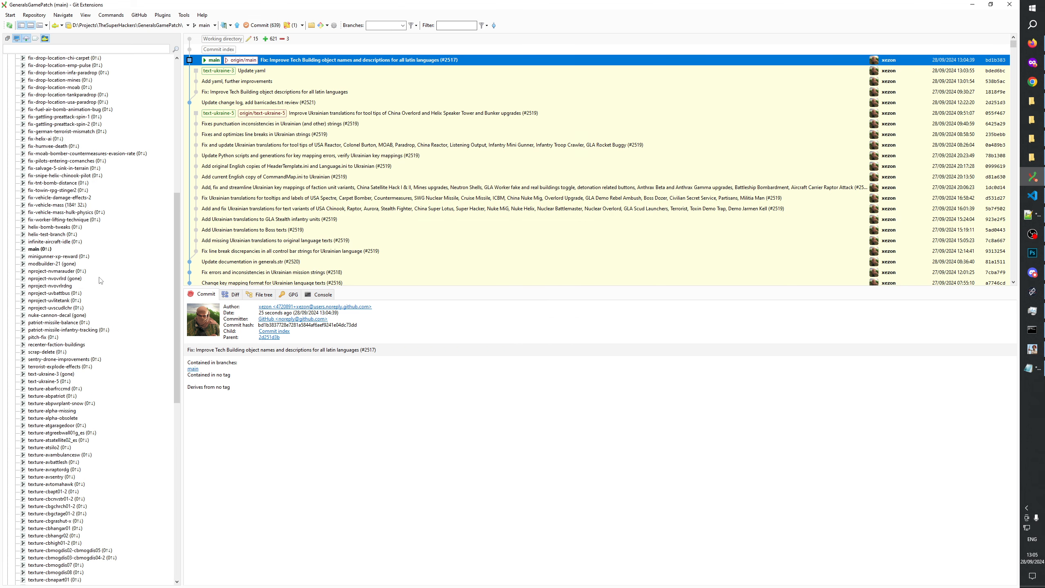
Delete the local branch text-ukraine-3 and confirm the deletion
{"action": "right_click", "coordinate": [49, 376]}
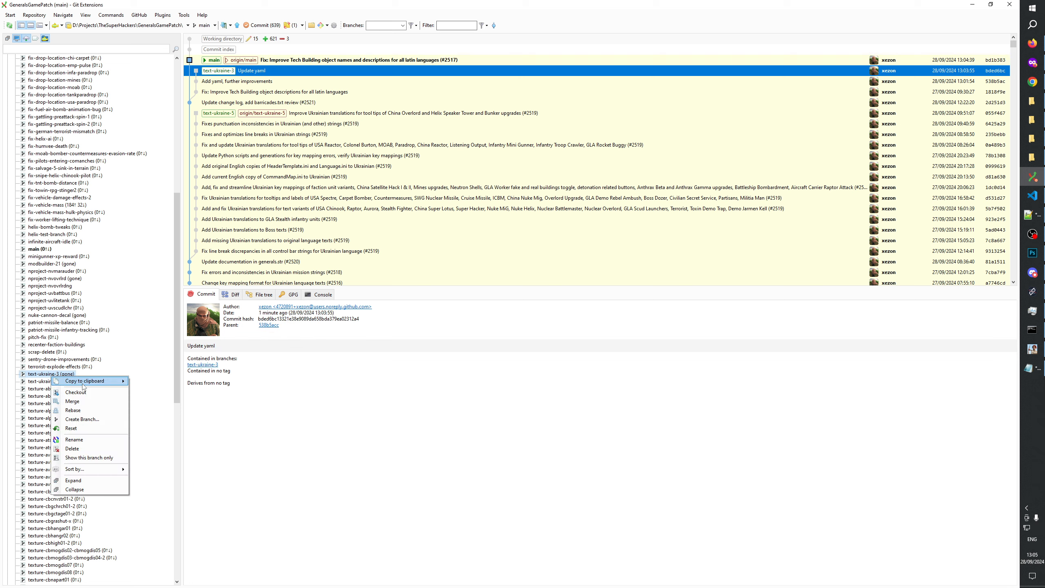
{"action": "left_click", "coordinate": [68, 448]}
{"action": "left_click", "coordinate": [595, 283]}
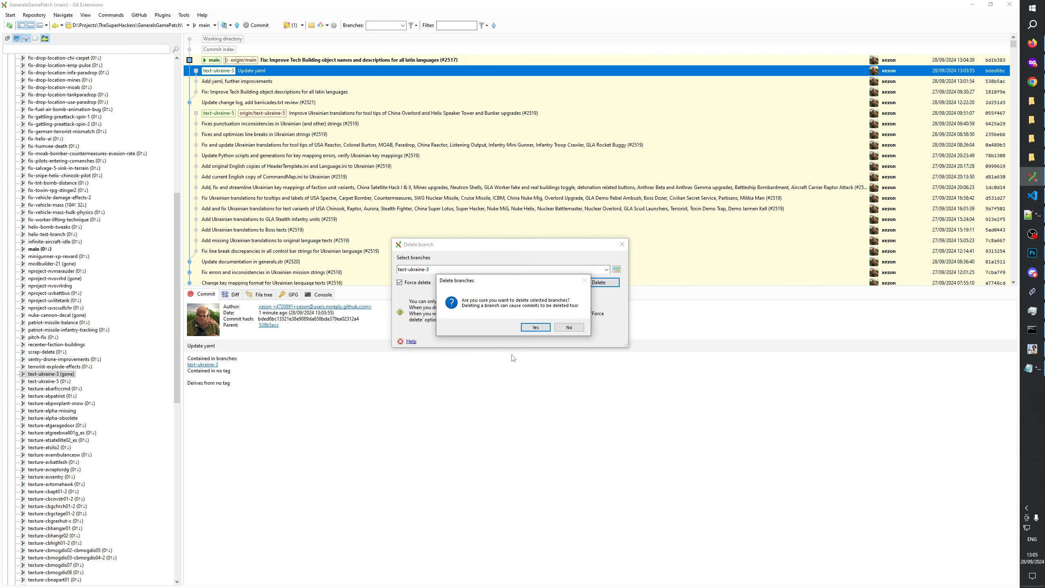
{"action": "left_click", "coordinate": [533, 328]}
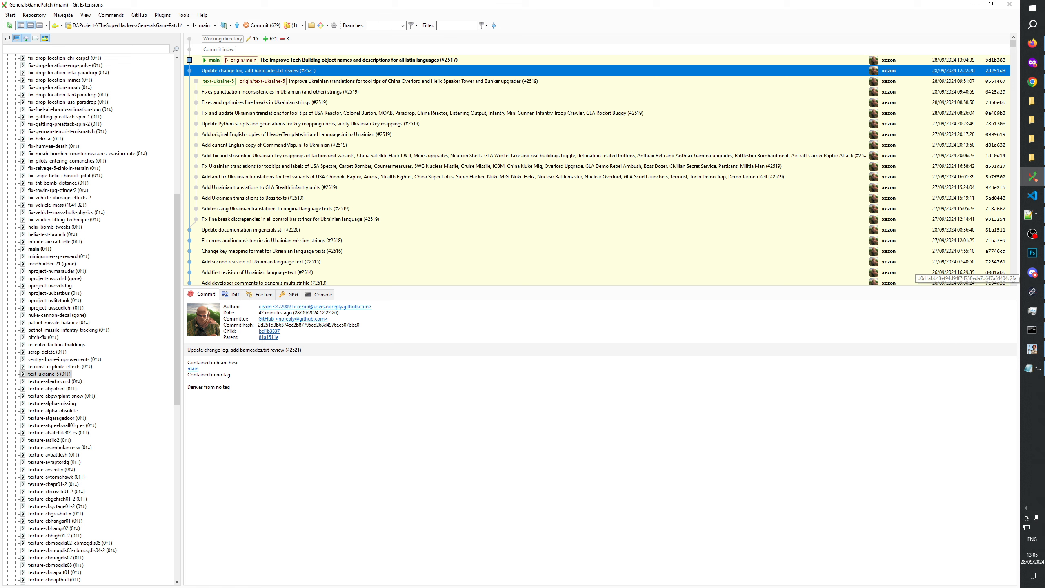
Bring up the untitled Notepad note with the Spanish capture texts and close it without saving
{"action": "left_click", "coordinate": [1031, 373]}
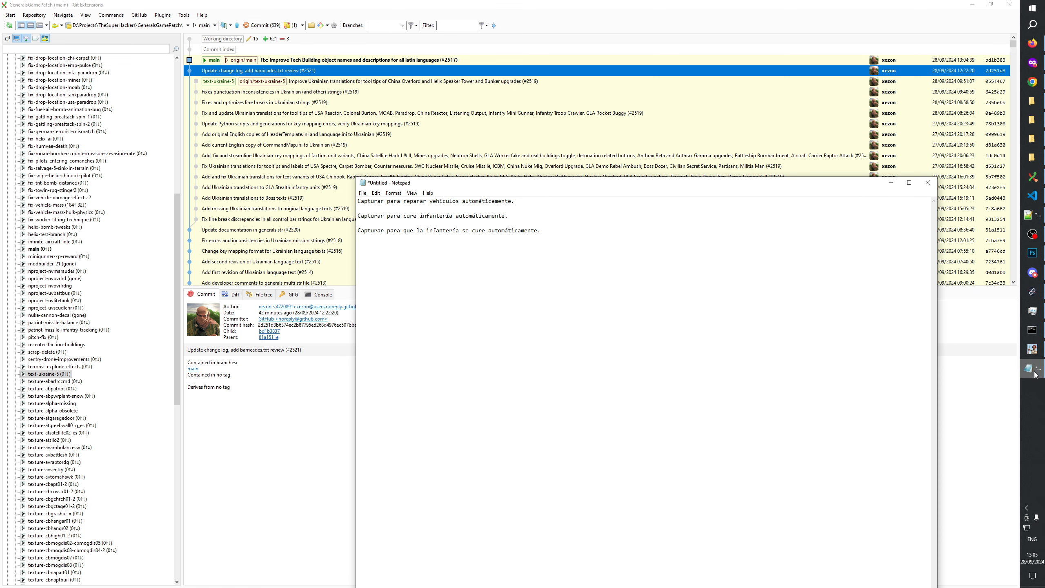
{"action": "left_click", "coordinate": [928, 182]}
{"action": "left_click", "coordinate": [523, 298]}
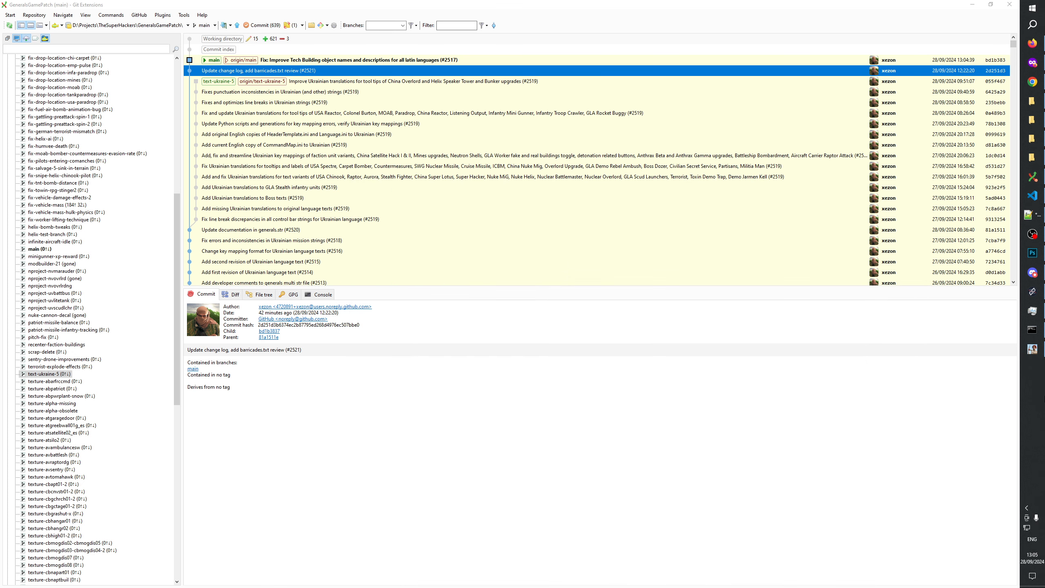
Switch to chaiNNer, inspect the stack trace of the Convert To NCNN error, and dismiss the error
{"action": "left_click", "coordinate": [1038, 299]}
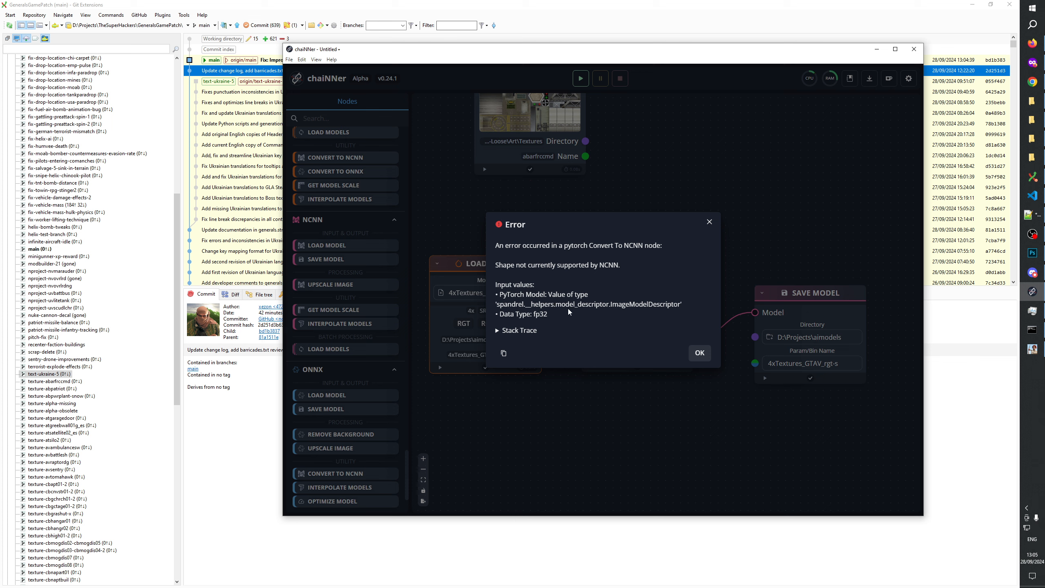
{"action": "left_click", "coordinate": [519, 331]}
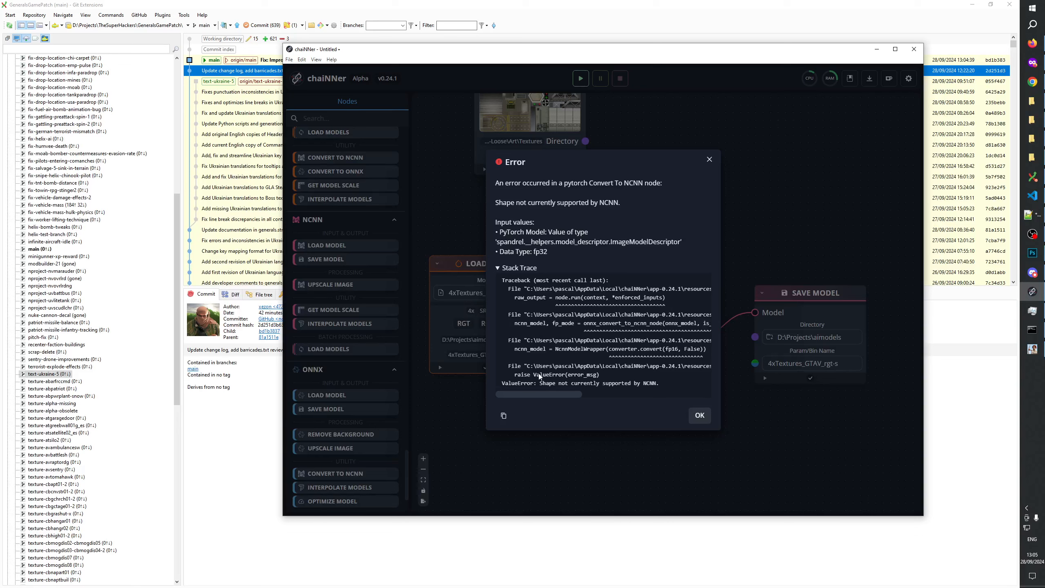
{"action": "mouse_move", "coordinate": [543, 394]}
{"action": "left_mouse_down"}
{"action": "mouse_move", "coordinate": [680, 391]}
{"action": "mouse_move", "coordinate": [535, 386]}
{"action": "left_mouse_up"}
{"action": "left_click", "coordinate": [699, 416]}
Set the data type of the Convert To NCNN node to fp16
{"action": "left_click_drag", "start_coordinate": [634, 193], "coordinate": [645, 194]}
{"action": "left_click", "coordinate": [693, 323]}
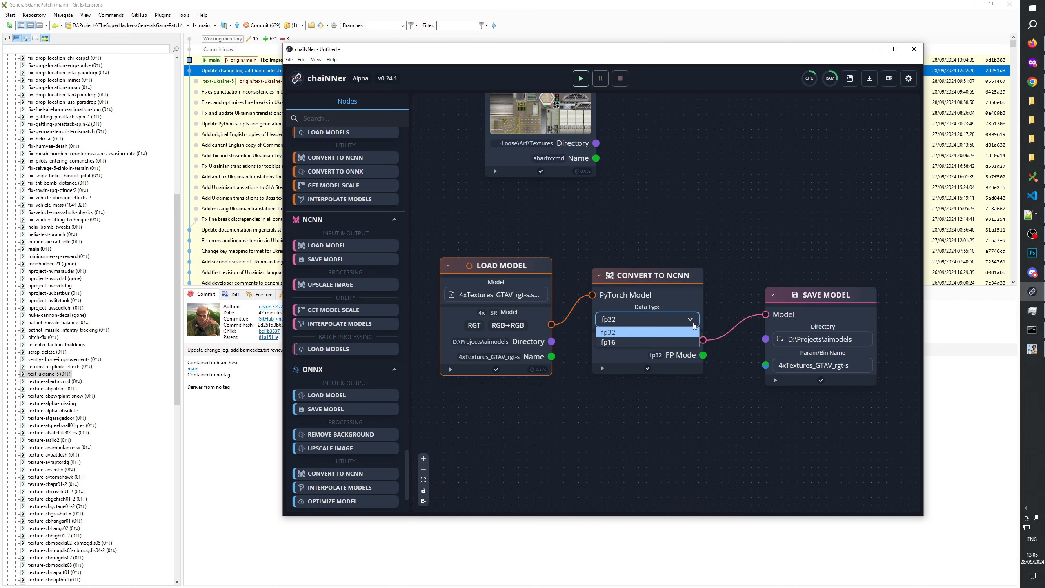
{"action": "left_click", "coordinate": [604, 344]}
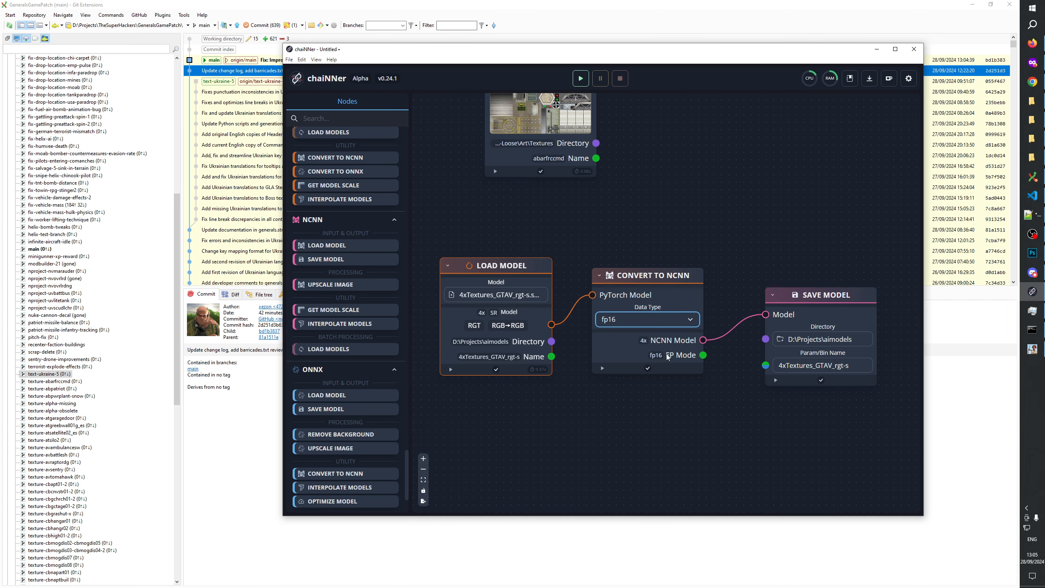
{"action": "left_click", "coordinate": [692, 357]}
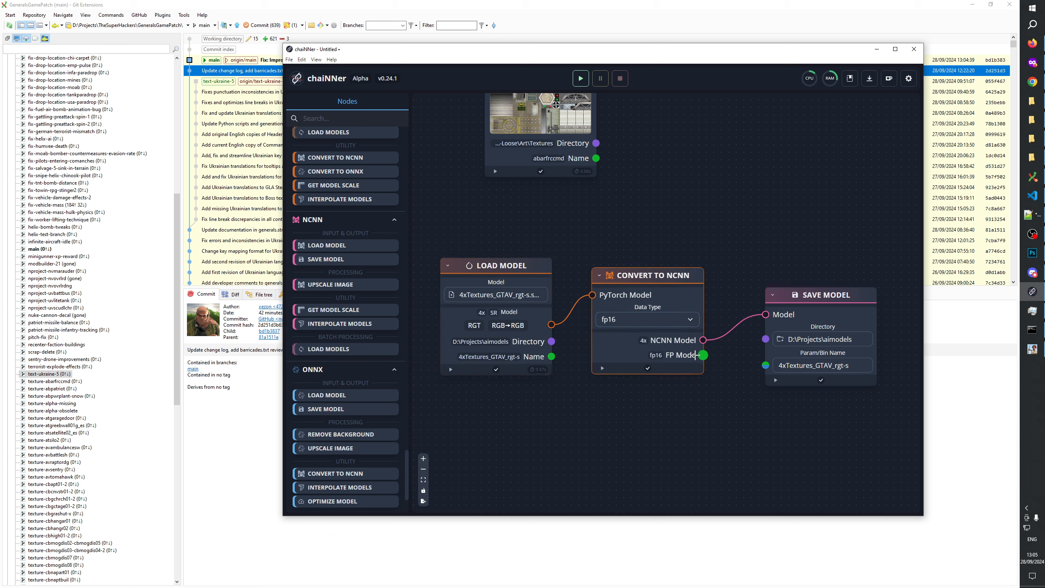
Run the chain that converts and saves the 4xTextures_GTAV_rgt-s model, and return to Git Extensions
{"action": "scroll", "coordinate": [666, 387], "scroll_direction": "up", "scroll_amount": 4}
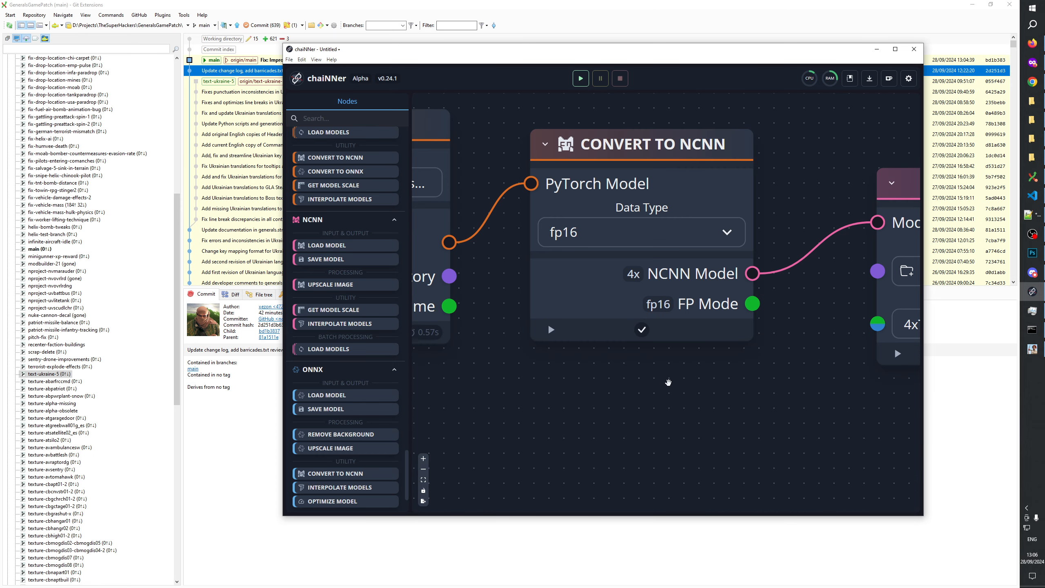
{"action": "scroll", "coordinate": [668, 382], "scroll_direction": "down", "scroll_amount": 3}
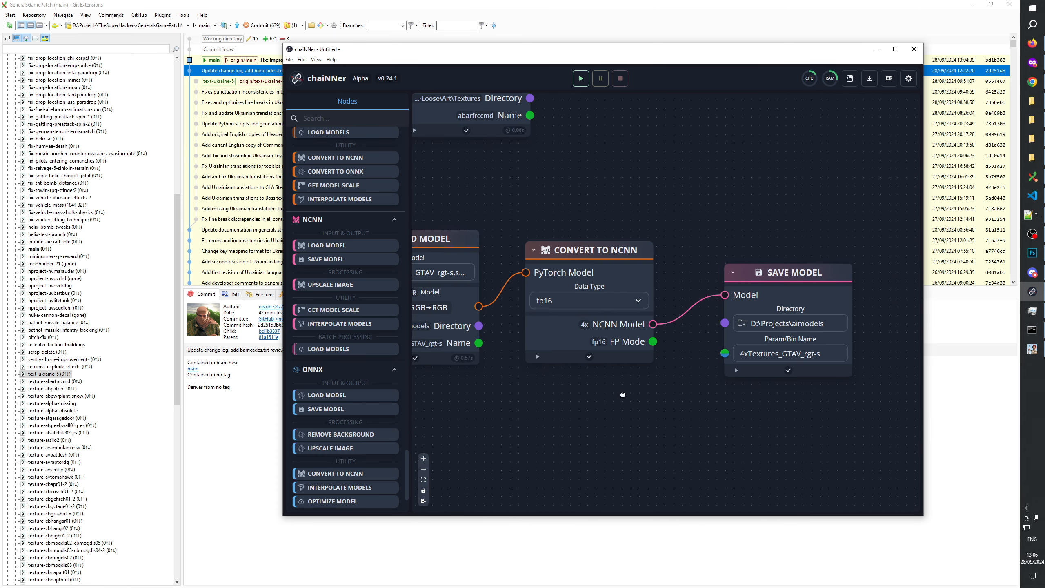
{"action": "scroll", "coordinate": [623, 395], "scroll_direction": "down", "scroll_amount": 3}
{"action": "scroll", "coordinate": [638, 398], "scroll_direction": "up", "scroll_amount": 3}
{"action": "left_click_drag", "start_coordinate": [634, 401], "coordinate": [681, 427]}
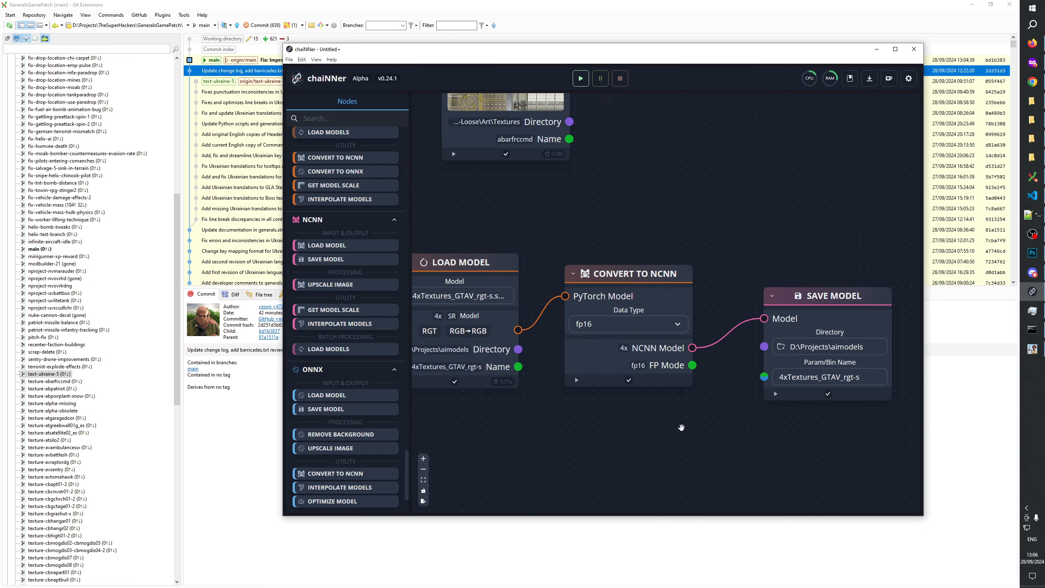
{"action": "scroll", "coordinate": [682, 427], "scroll_direction": "down", "scroll_amount": 2}
{"action": "left_click", "coordinate": [580, 79]}
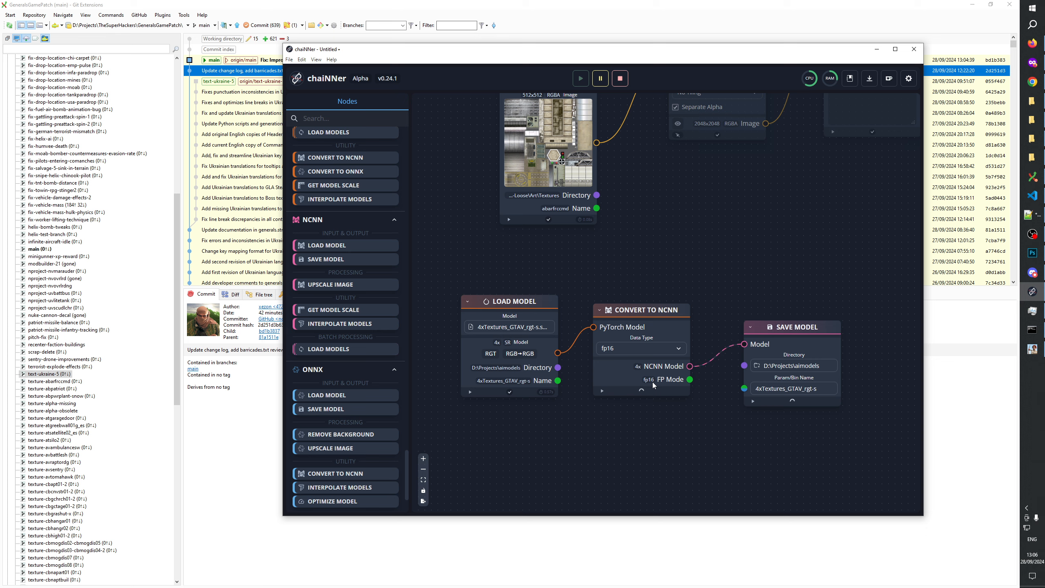
{"action": "scroll", "coordinate": [652, 383], "scroll_direction": "up", "scroll_amount": 1}
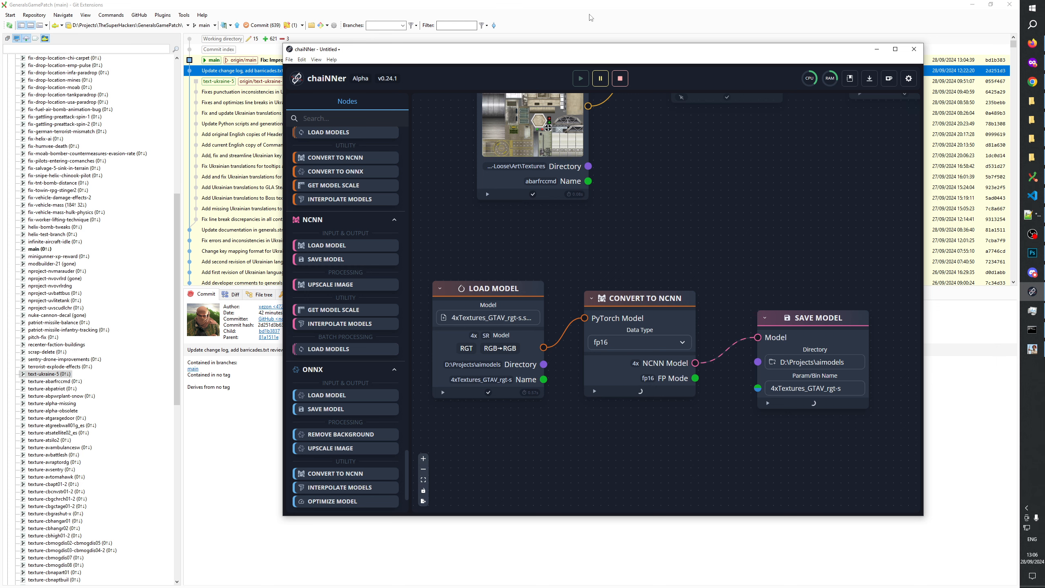
{"action": "left_click", "coordinate": [578, 4]}
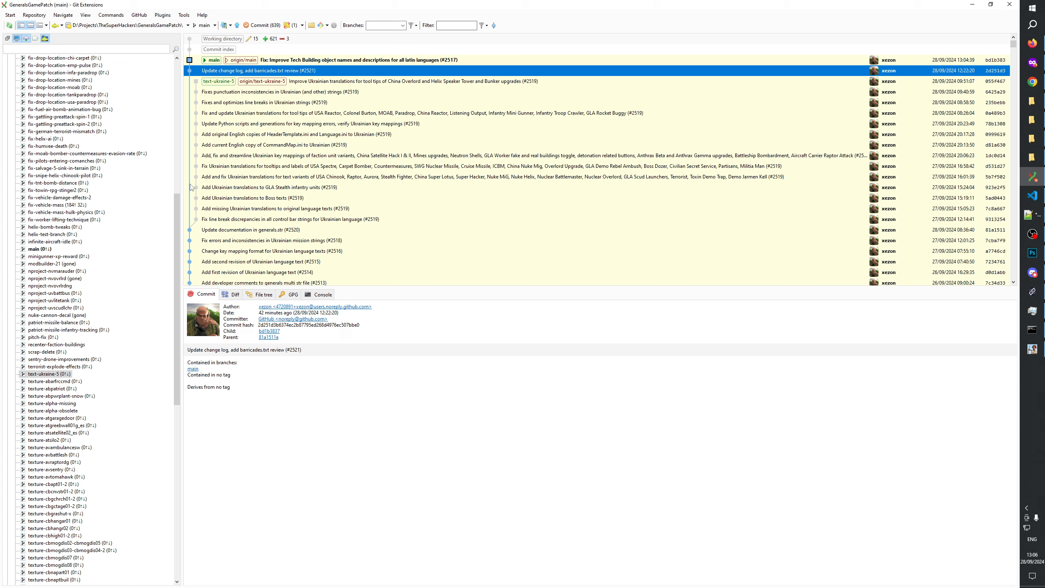
Select the main branch in Git Extensions and open the GeneralsGamePatch list of open pull requests in Chrome
{"action": "left_click", "coordinate": [46, 250]}
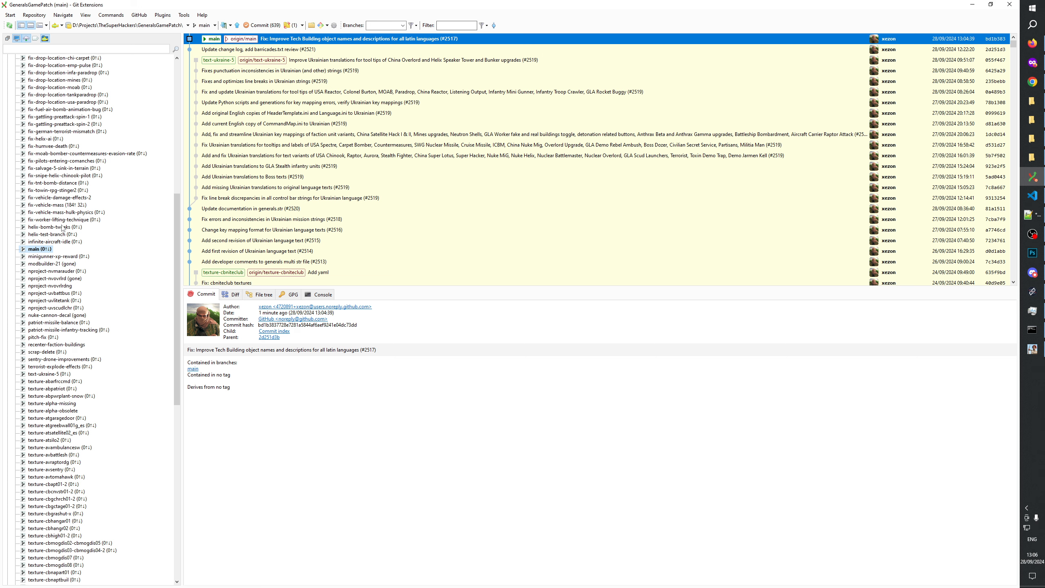
{"action": "left_click", "coordinate": [1031, 82]}
{"action": "scroll", "coordinate": [445, 146], "scroll_direction": "up", "scroll_amount": 3}
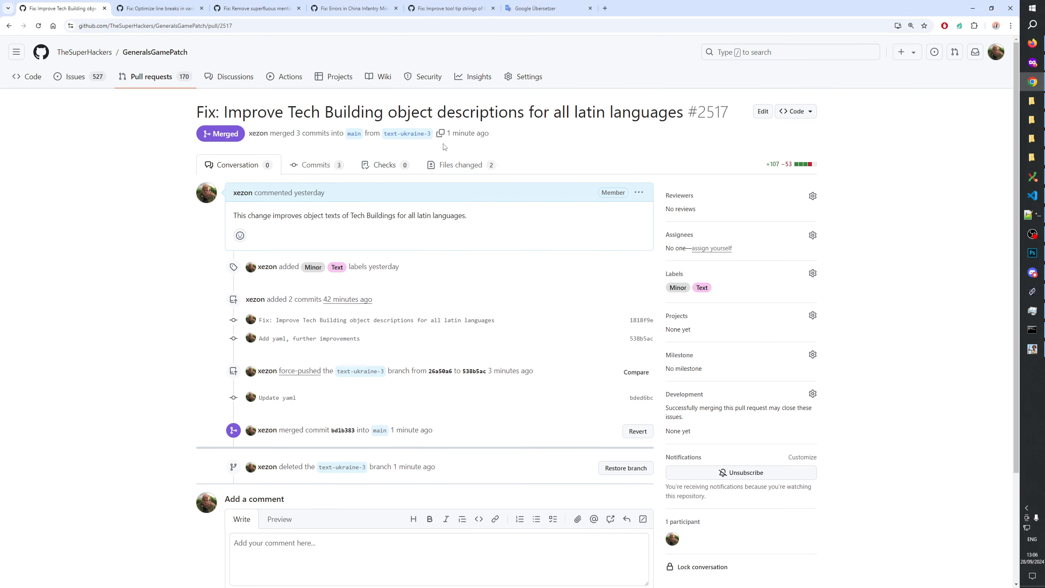
{"action": "left_click", "coordinate": [164, 87]}
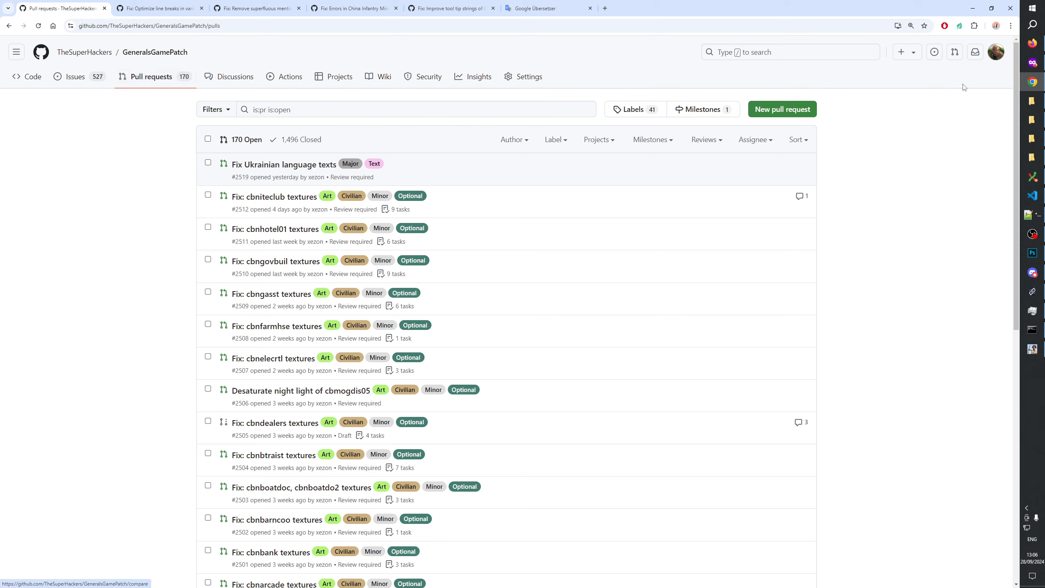
Switch to chaiNNer and check the progress of the running Convert To NCNN chain
{"action": "left_click", "coordinate": [1033, 292]}
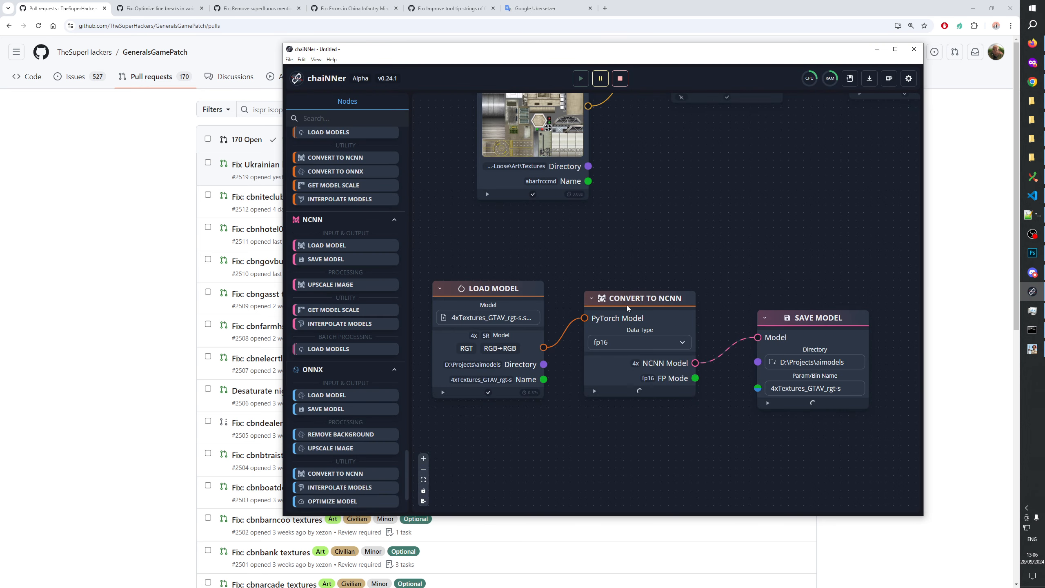
{"action": "scroll", "coordinate": [704, 206], "scroll_direction": "down", "scroll_amount": 3}
{"action": "mouse_move", "coordinate": [649, 285]}
{"action": "left_mouse_down"}
{"action": "mouse_move", "coordinate": [648, 299]}
{"action": "mouse_move", "coordinate": [659, 299]}
{"action": "left_mouse_up"}
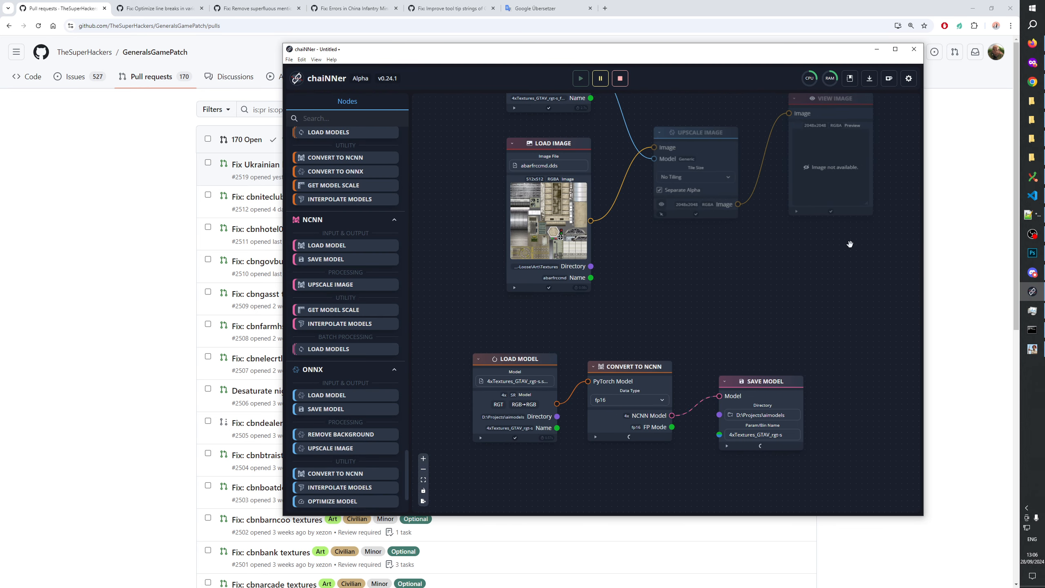
Find the File Explorer window showing the GameFilesEdited\Data folder and copy its path
{"action": "left_click", "coordinate": [1032, 158]}
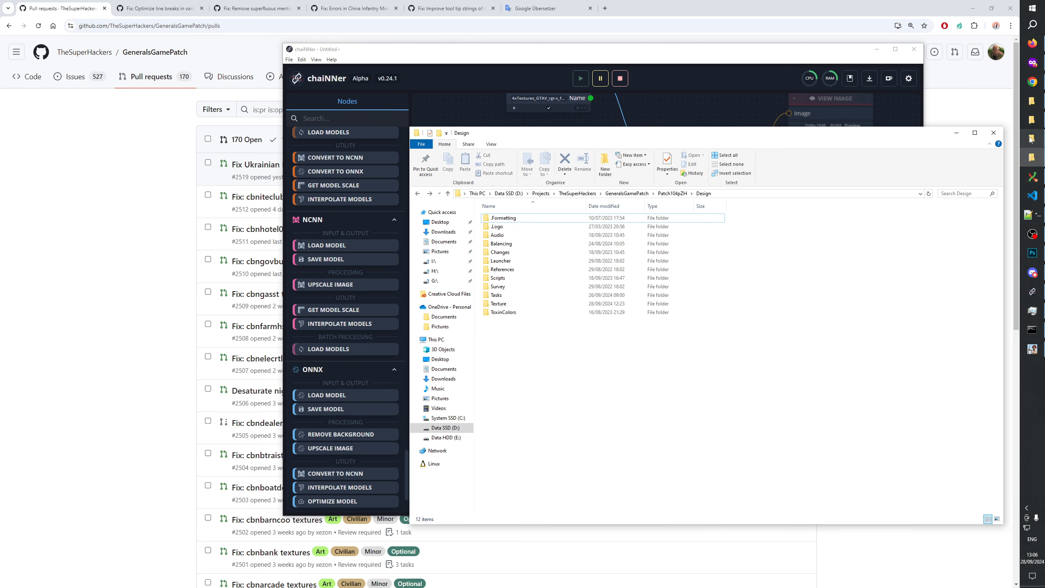
{"action": "left_click", "coordinate": [1032, 139]}
{"action": "left_click", "coordinate": [1033, 119]}
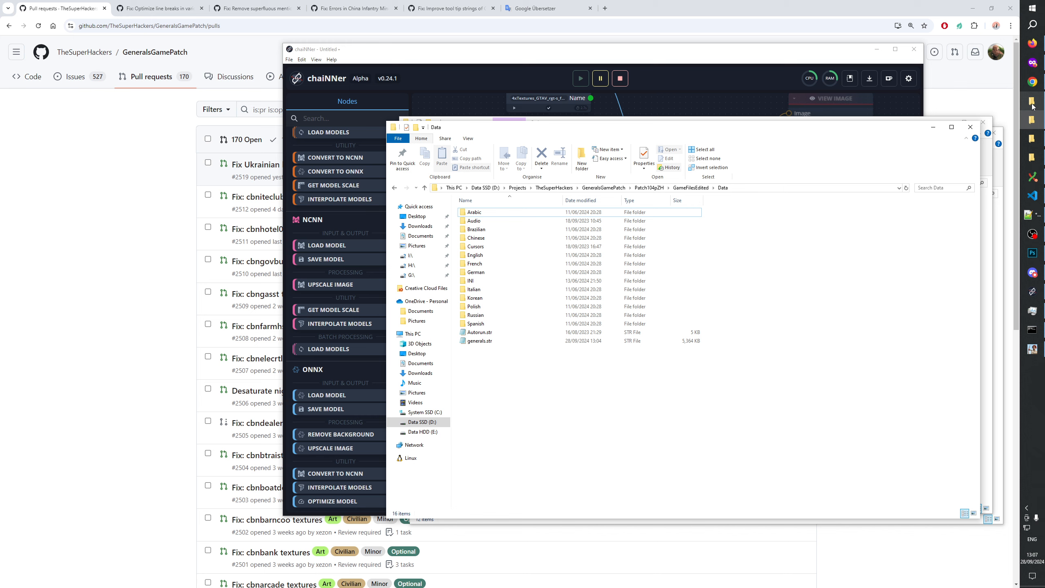
{"action": "left_click", "coordinate": [1033, 106]}
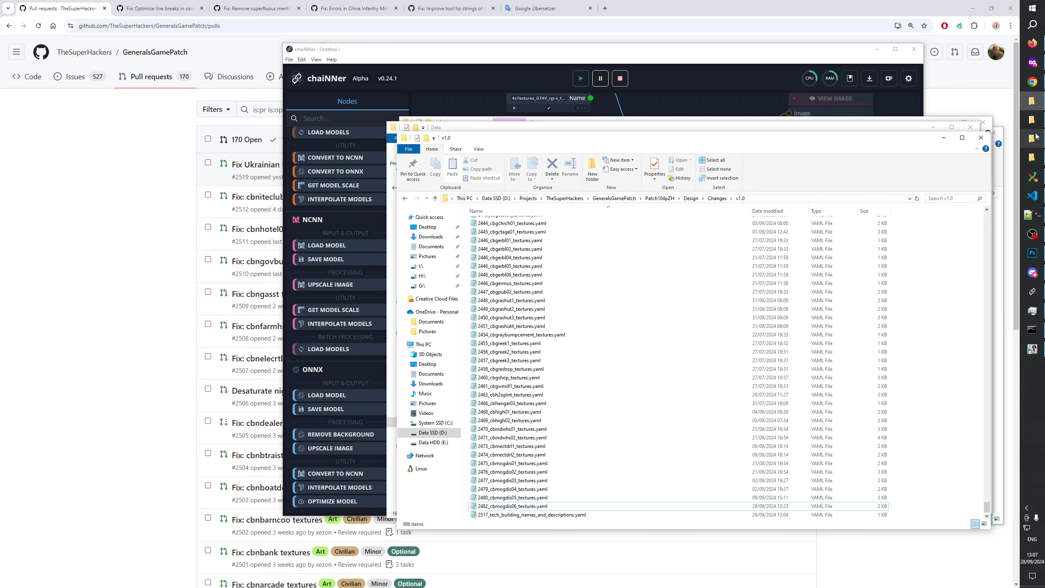
{"action": "left_click", "coordinate": [1033, 119]}
{"action": "left_click", "coordinate": [741, 188]}
{"action": "key", "text": "ctrl+c"}
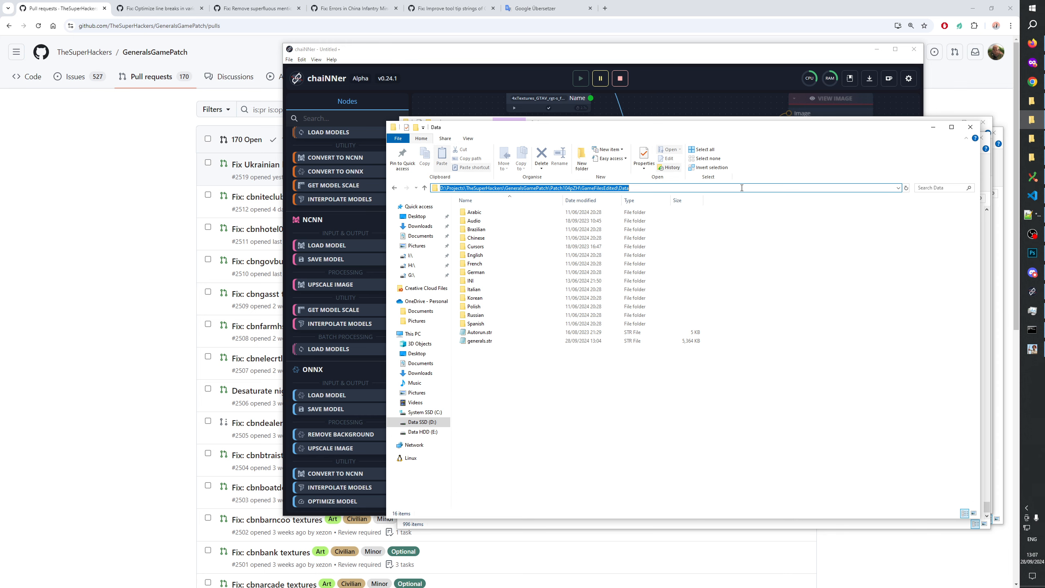
Open a new File Explorer window at the D:\Projects\TheSuperHackers\GeneralsGamePatch\Patch104pZH folder using the copied path
{"action": "key", "text": "super+e"}
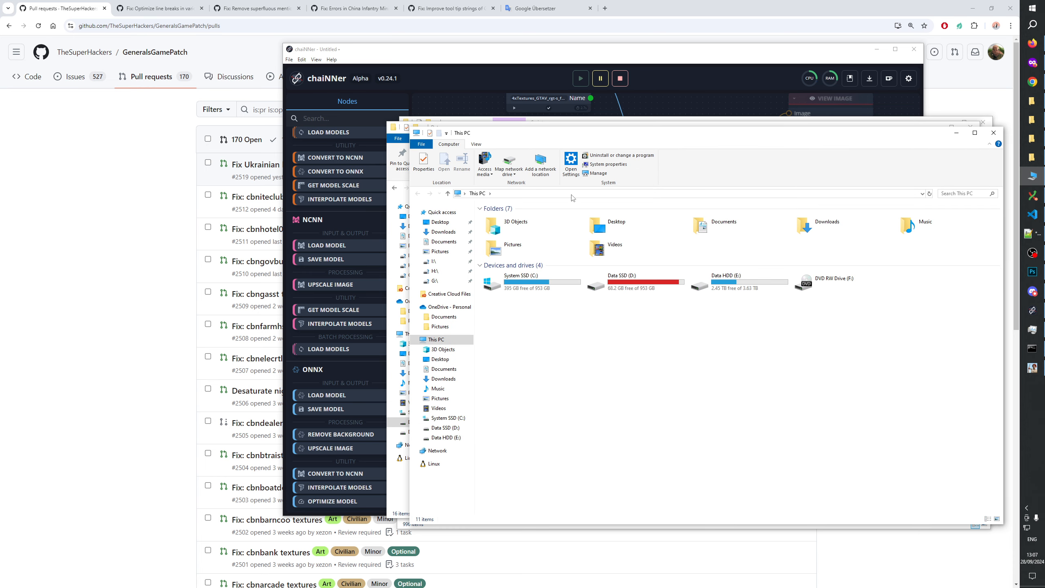
{"action": "left_click", "coordinate": [572, 193]}
{"action": "key", "text": "ctrl+v"}
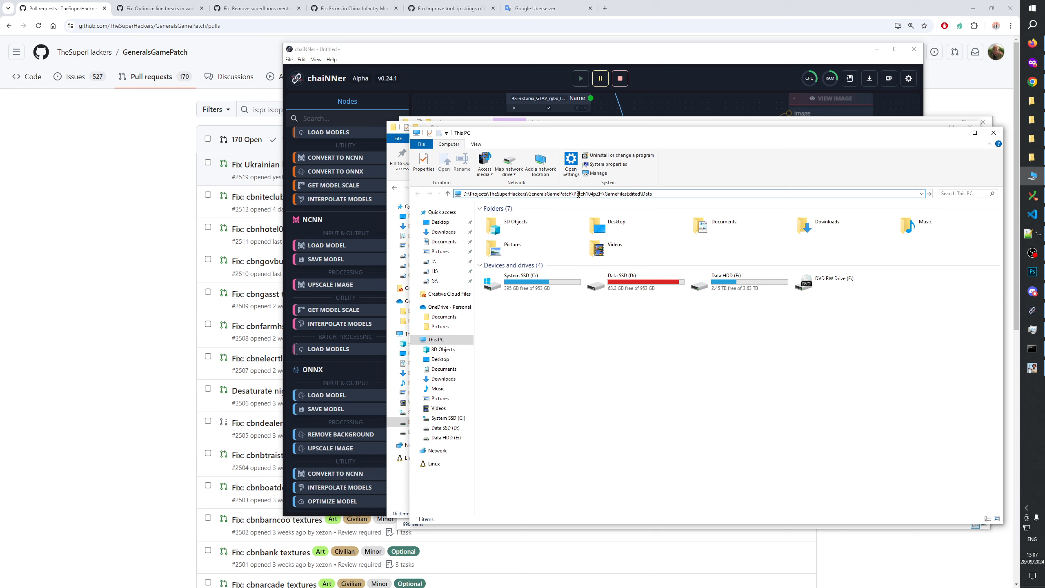
{"action": "left_click_drag", "start_coordinate": [603, 194], "coordinate": [687, 196]}
{"action": "key", "text": "BackSpace"}
{"action": "key", "text": "Return"}
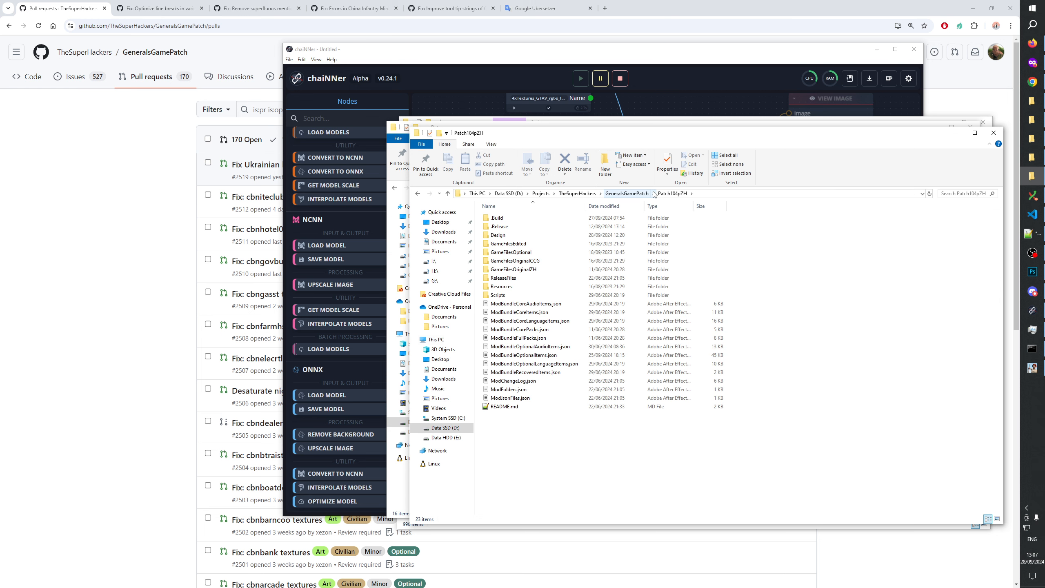
Open the GameFilesEdited\Art\Textures\GenerateMip folder and look through its first Photoshop textures
{"action": "left_click", "coordinate": [529, 243]}
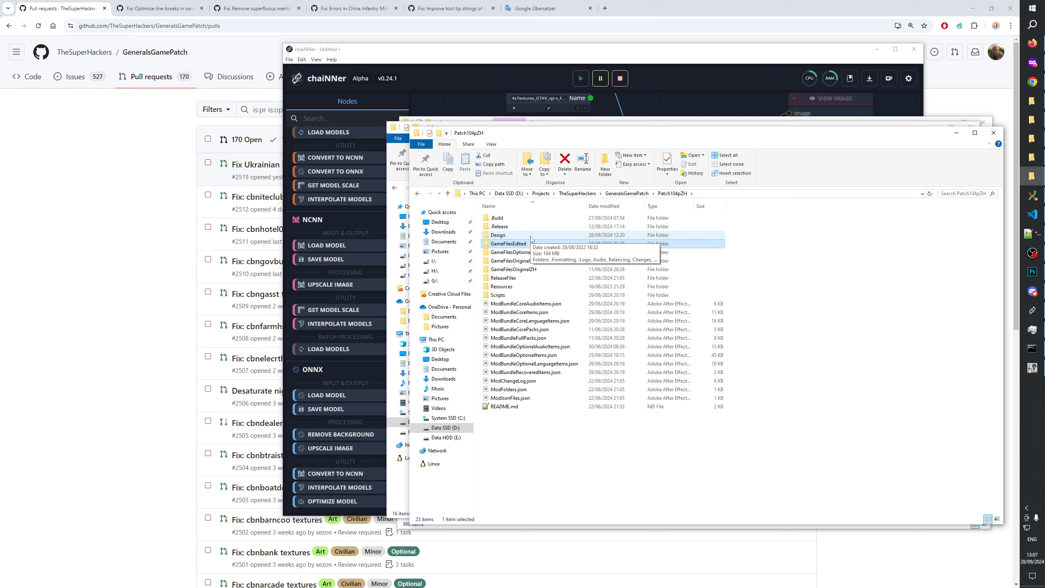
{"action": "key", "text": "Down"}
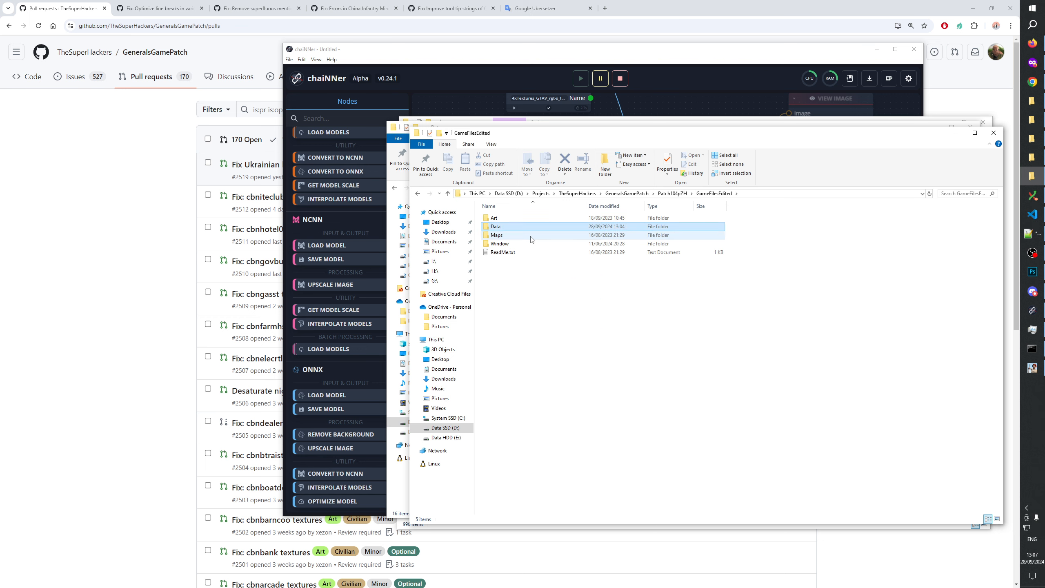
{"action": "key", "text": "Up"}
{"action": "key", "text": "Return"}
{"action": "key", "text": "Down"}
{"action": "key", "text": "Return"}
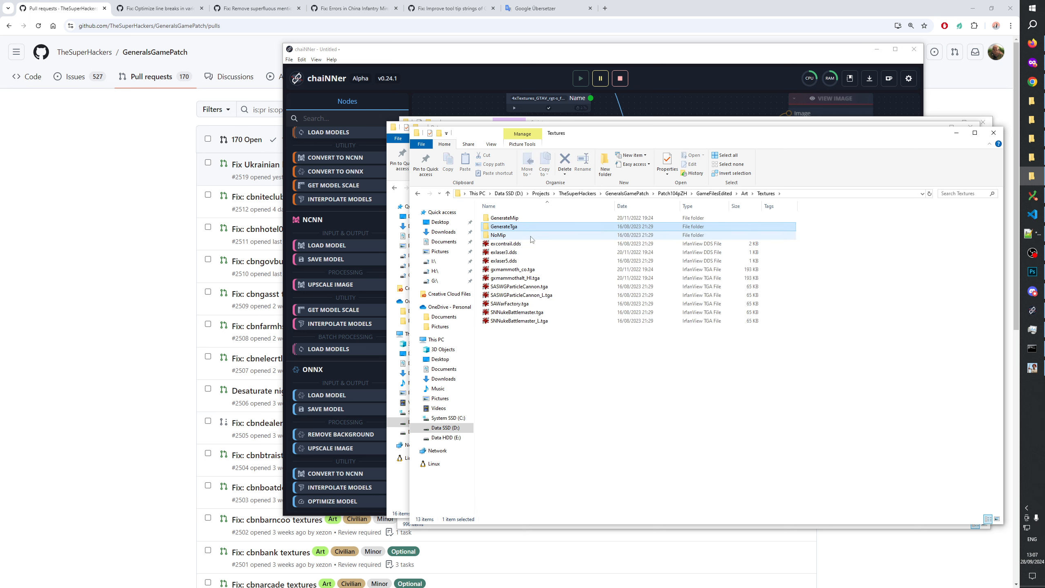
{"action": "key", "text": "Down"}
{"action": "key", "text": "Up"}
{"action": "key", "text": "Return"}
{"action": "key", "text": "Down"}
{"action": "key", "text": "Down"}
{"action": "key", "text": "Down"}
{"action": "key", "text": "Down"}
{"action": "key", "text": "Down"}
{"action": "key", "text": "Down"}
{"action": "key", "text": "Down"}
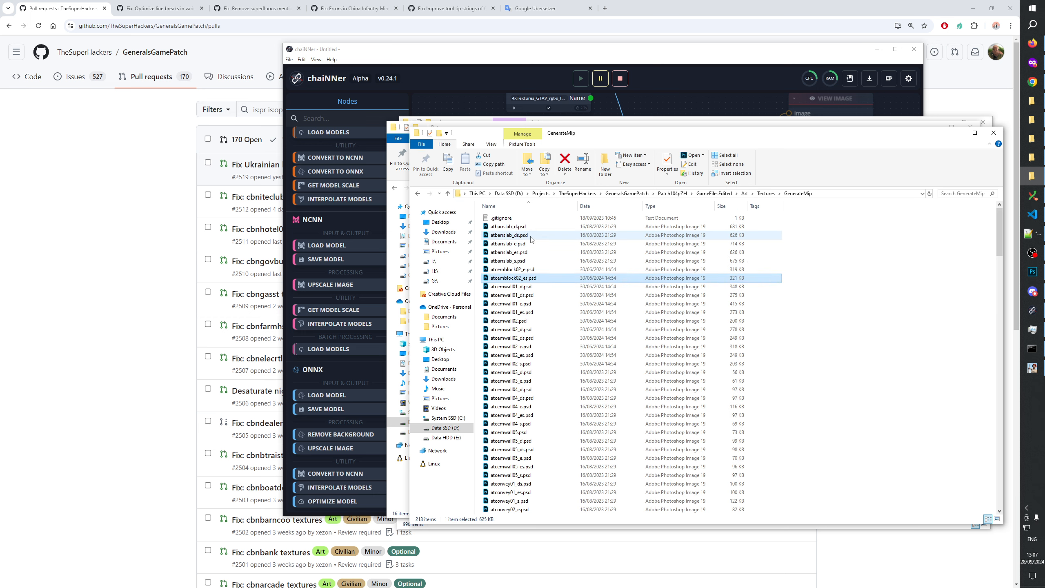
{"action": "key", "text": "Up"}
{"action": "key", "text": "Up"}
{"action": "key", "text": "Up"}
{"action": "key", "text": "Up"}
{"action": "key", "text": "Up"}
{"action": "key", "text": "Up"}
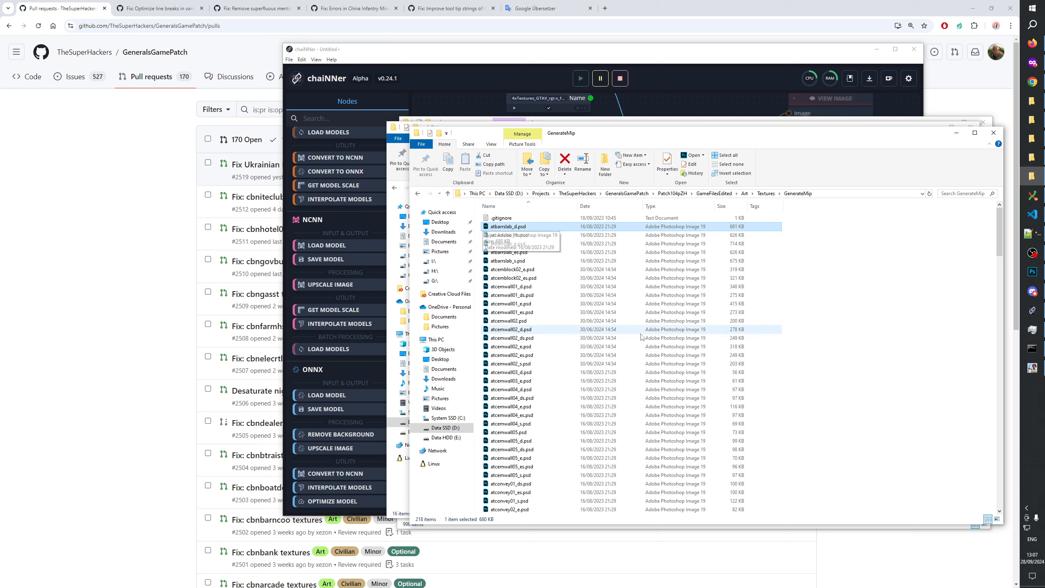
Return to the Patch104pZH folder and open GameFilesOptional\Art\Textures\GenerateMip
{"action": "left_click", "coordinate": [699, 199]}
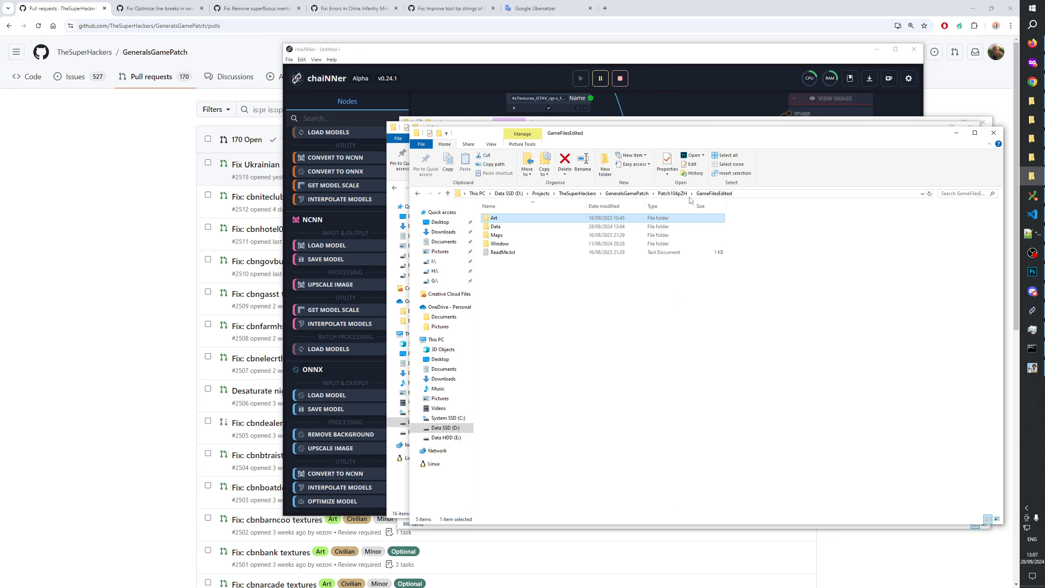
{"action": "left_click", "coordinate": [674, 194]}
{"action": "key", "text": "Down"}
{"action": "key", "text": "Return"}
{"action": "key", "text": "Down"}
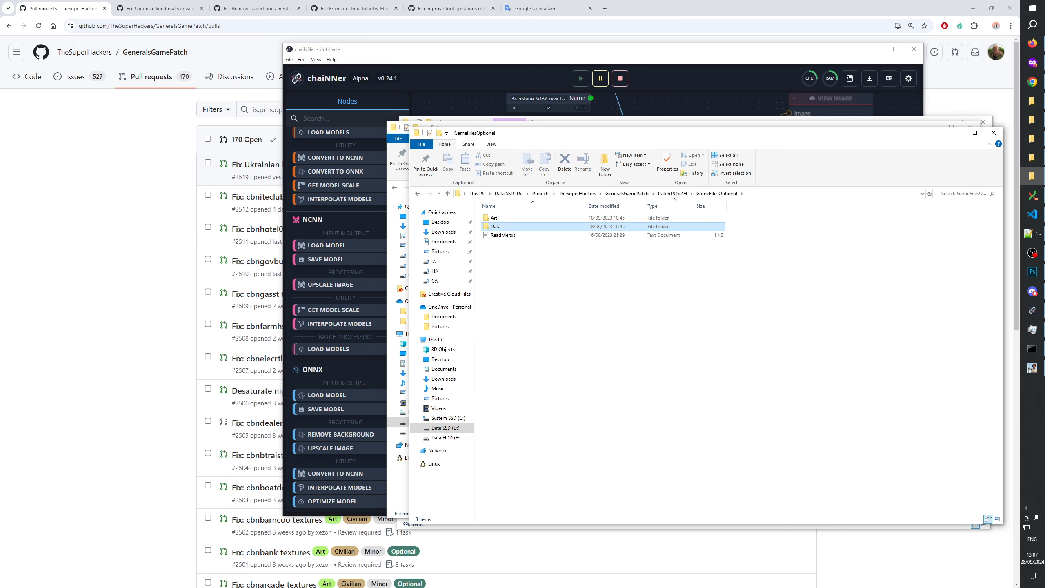
{"action": "key", "text": "Up"}
{"action": "key", "text": "Return"}
{"action": "key", "text": "Down"}
{"action": "key", "text": "Return"}
{"action": "key", "text": "Down"}
{"action": "key", "text": "Up"}
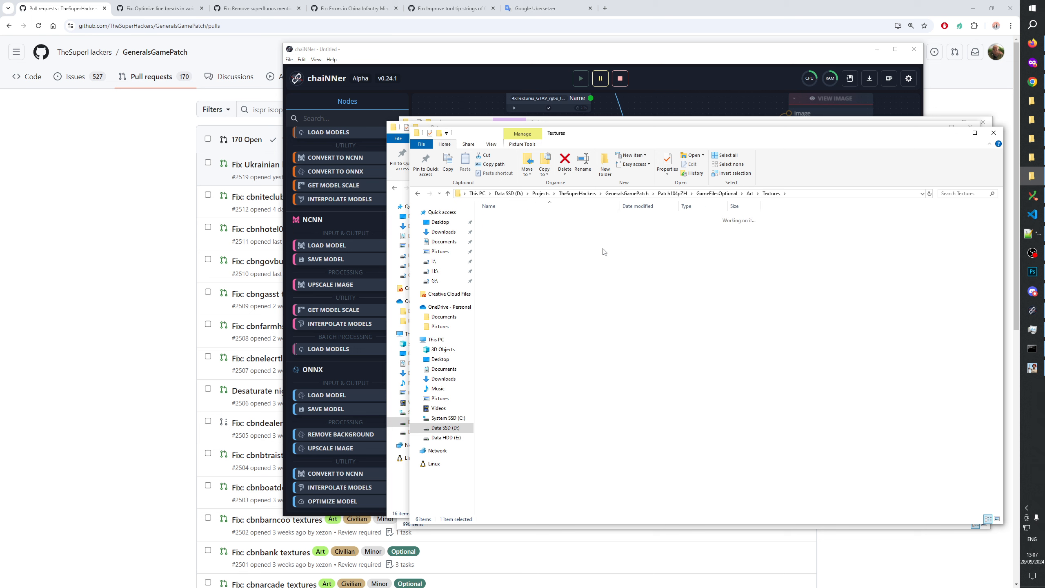
{"action": "key", "text": "Return"}
Locate cbnmegamal.psd in the GenerateMip folder and open it in Photoshop at 300% zoom
{"action": "left_click", "coordinate": [531, 320]}
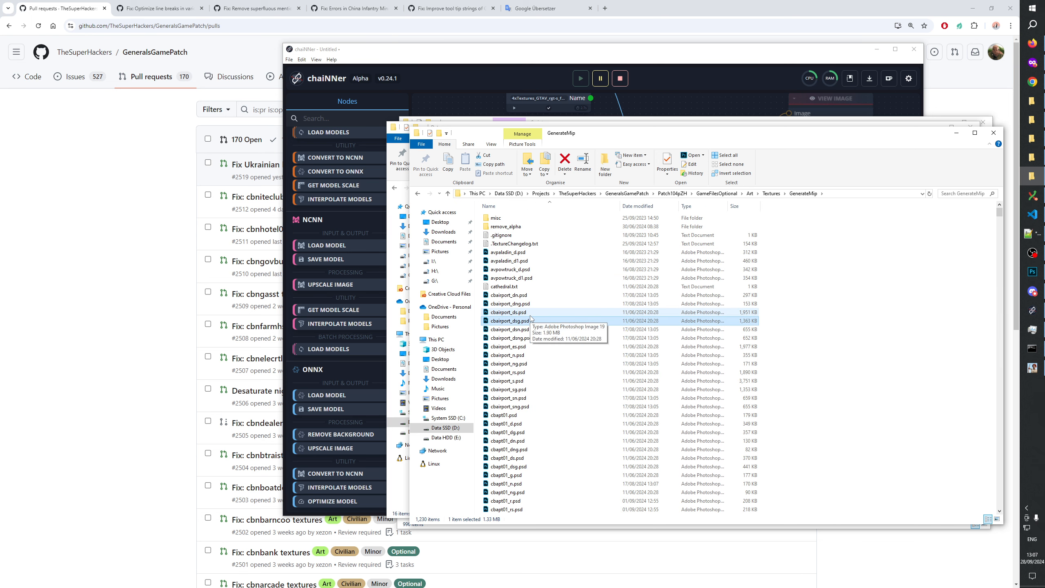
{"action": "type", "text": "cbm"}
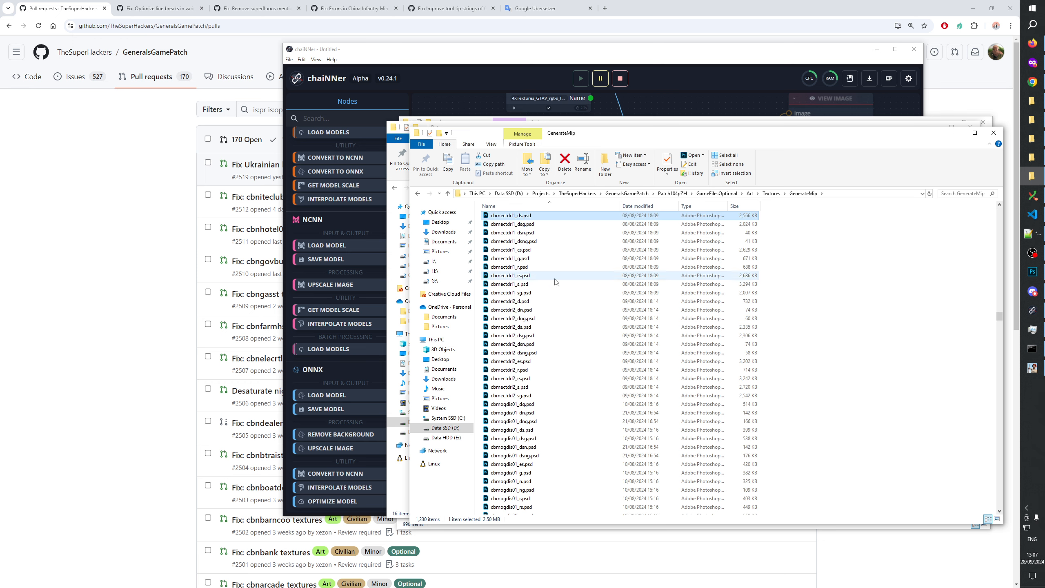
{"action": "left_click", "coordinate": [520, 293]}
{"action": "key", "text": "Down"}
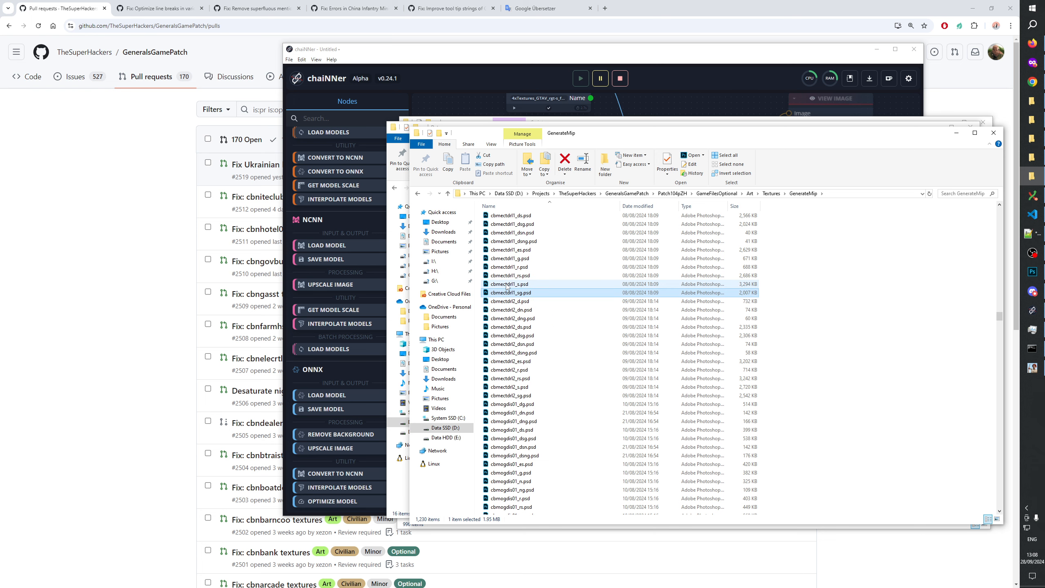
{"action": "type", "text": "cbnm"}
{"action": "double_click", "coordinate": [518, 267]}
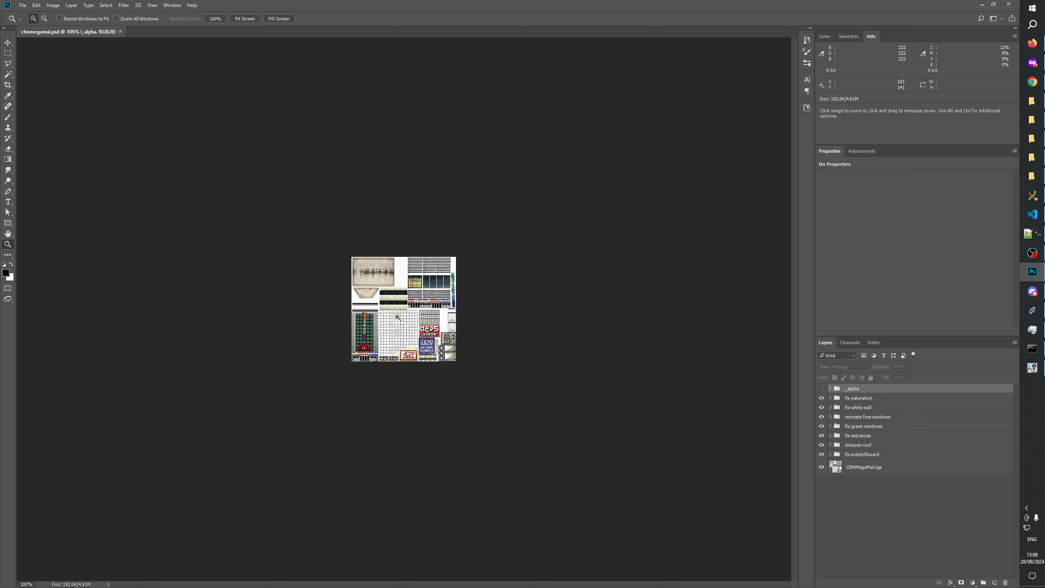
{"action": "left_click", "coordinate": [385, 304]}
{"action": "left_click", "coordinate": [384, 304]}
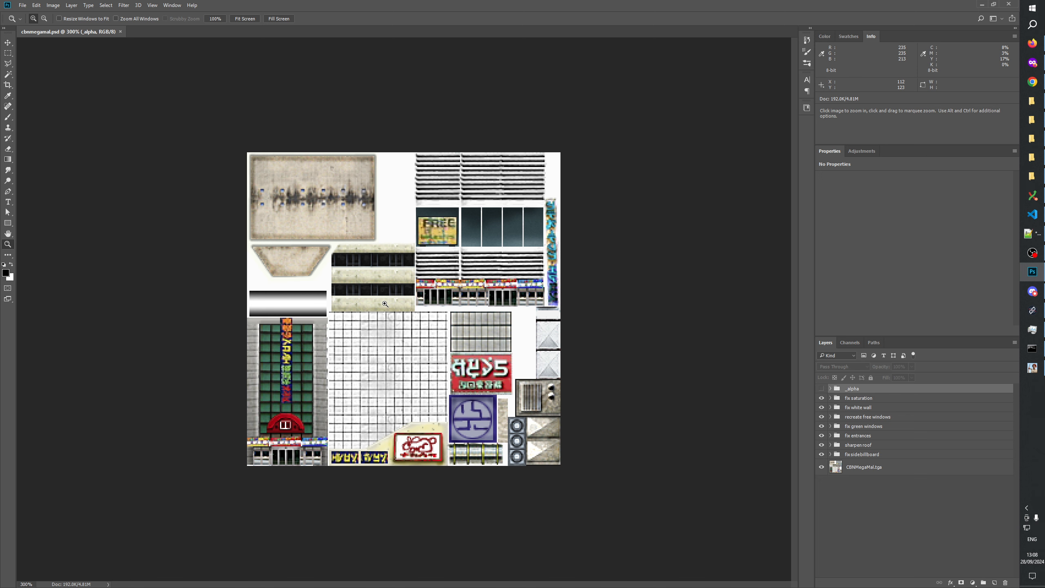
Return to the GenerateMip folder and look through the cbnmegamal DDS and PSD texture variants
{"action": "key", "text": "alt+Tab"}
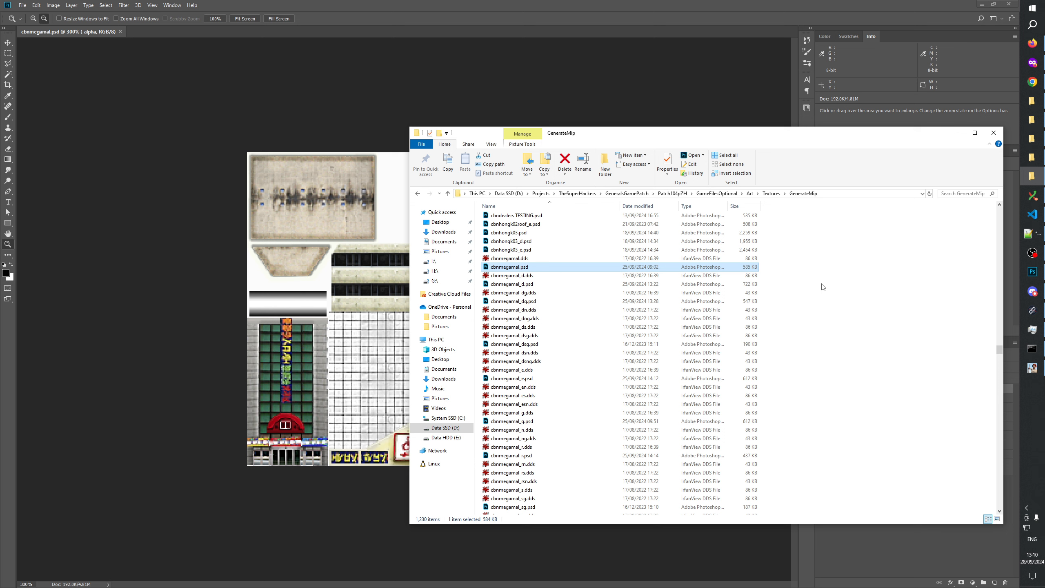
{"action": "left_click", "coordinate": [509, 258]}
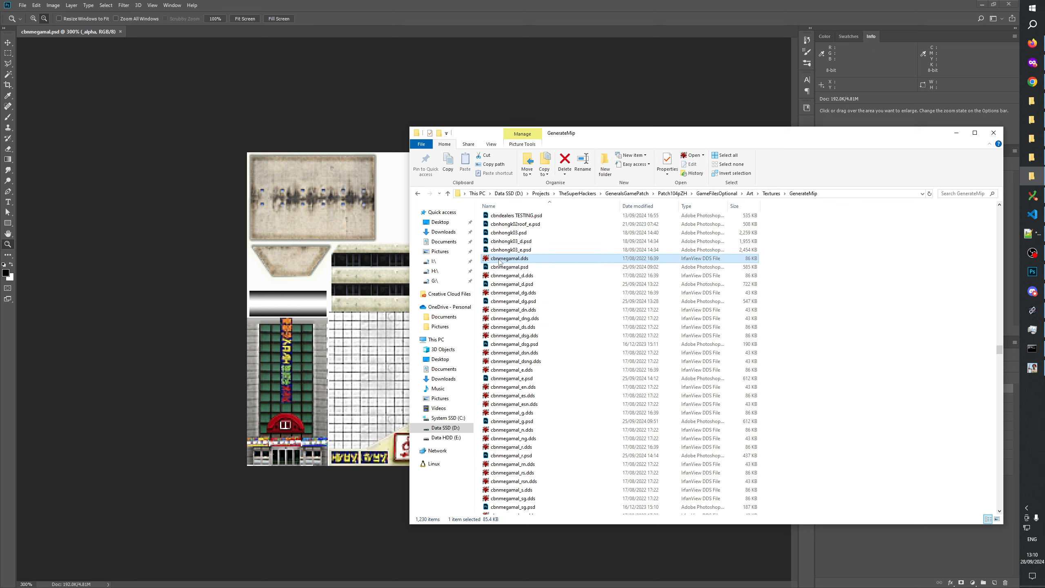
{"action": "left_click", "coordinate": [510, 276]}
{"action": "left_click", "coordinate": [510, 301]}
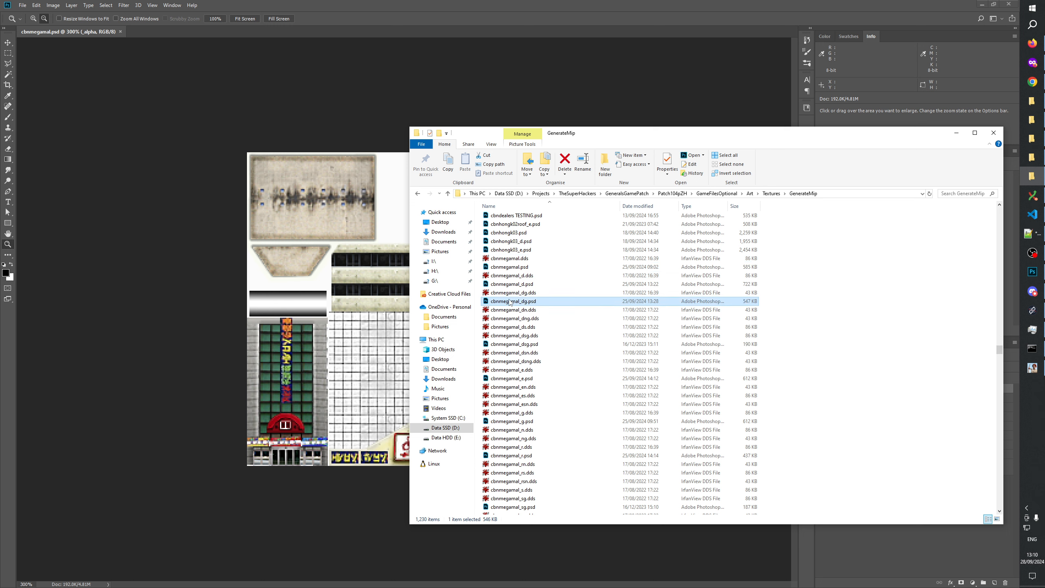
{"action": "left_click", "coordinate": [510, 309]}
{"action": "left_click", "coordinate": [513, 318]}
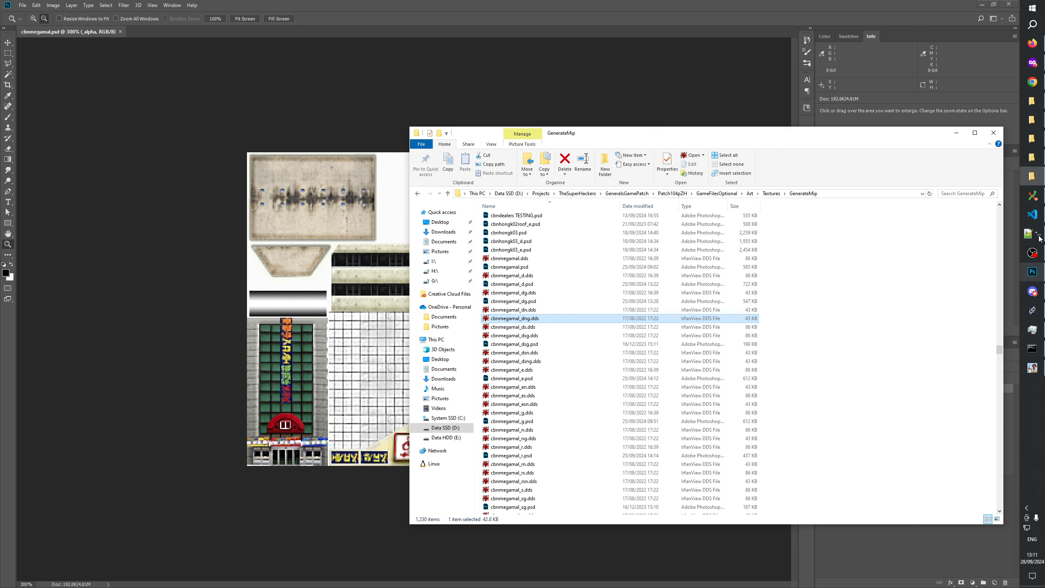
Reorder the taskbar so OBS, Visual Studio Code and Notepad++ come directly after Chrome, ahead of the File Explorer windows
{"action": "mouse_move", "coordinate": [1039, 253]}
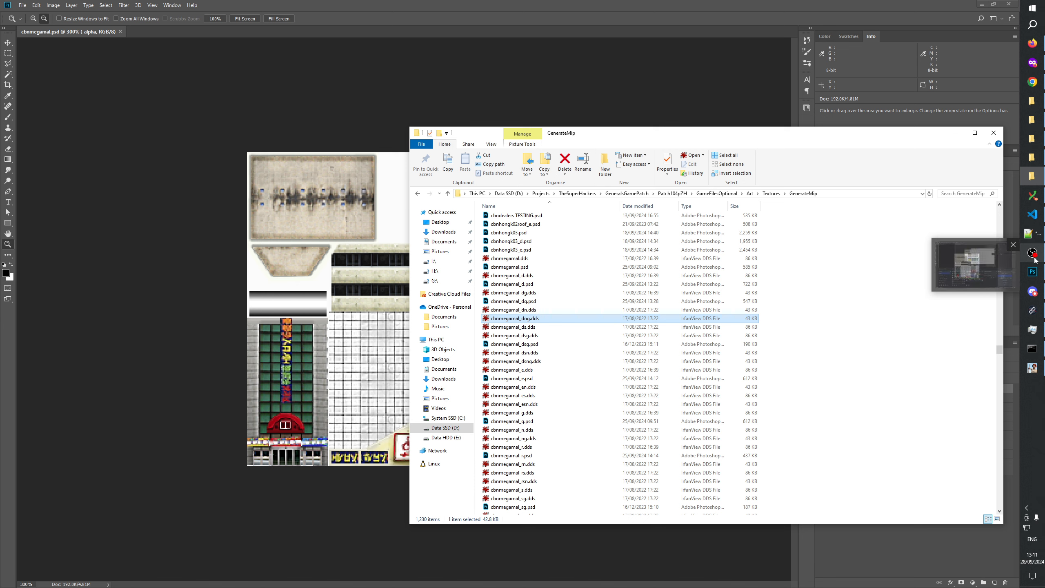
{"action": "left_click", "coordinate": [1034, 254]}
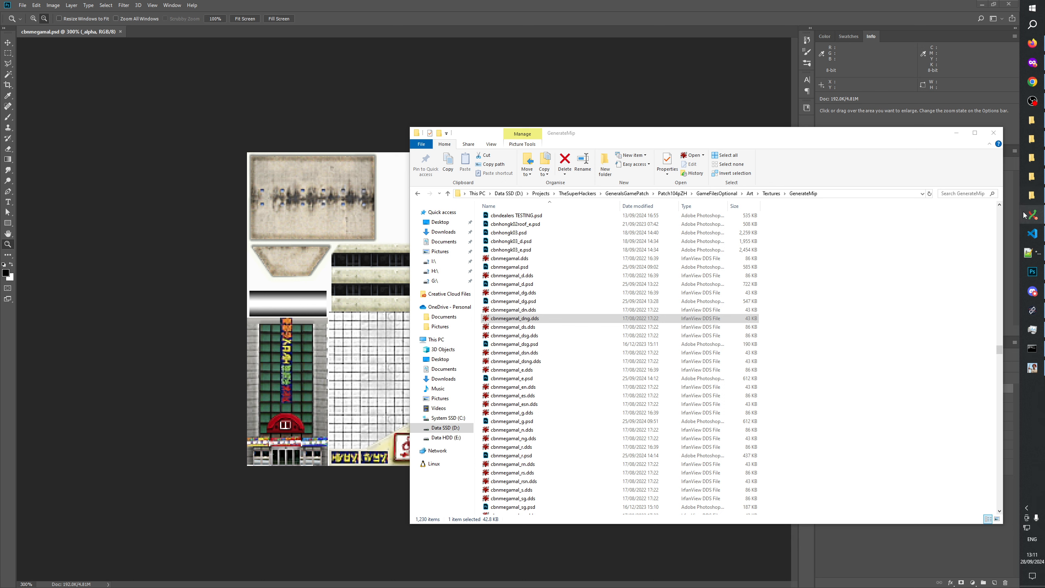
{"action": "left_click_drag", "start_coordinate": [1034, 234], "coordinate": [1043, 129]}
{"action": "left_click_drag", "start_coordinate": [1032, 252], "coordinate": [1031, 159]}
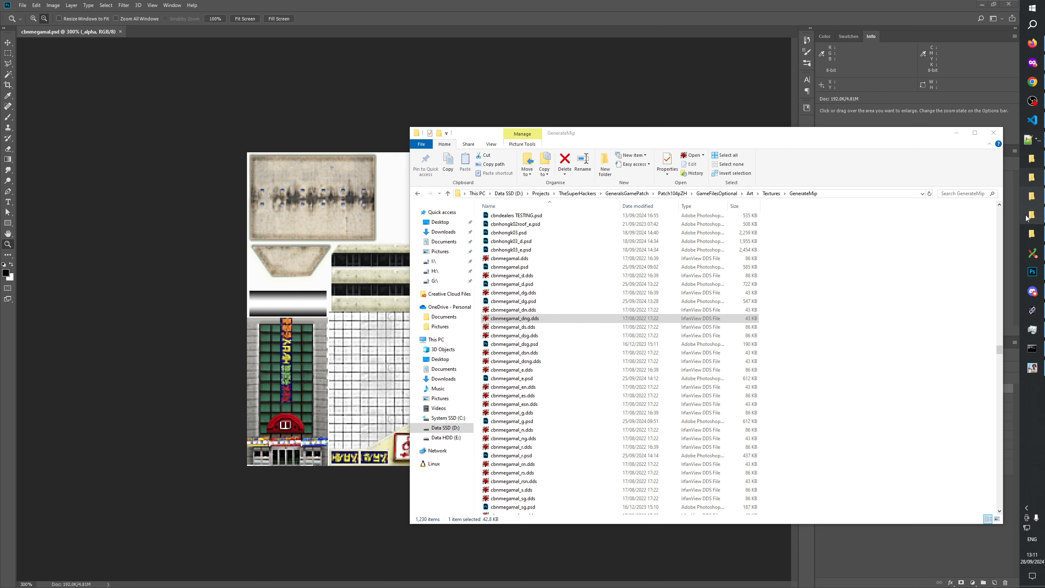
Move the pinned app above the folder windows on the taskbar and switch to chaiNNer to view its node chains
{"action": "left_click_drag", "start_coordinate": [1033, 251], "coordinate": [1033, 159]}
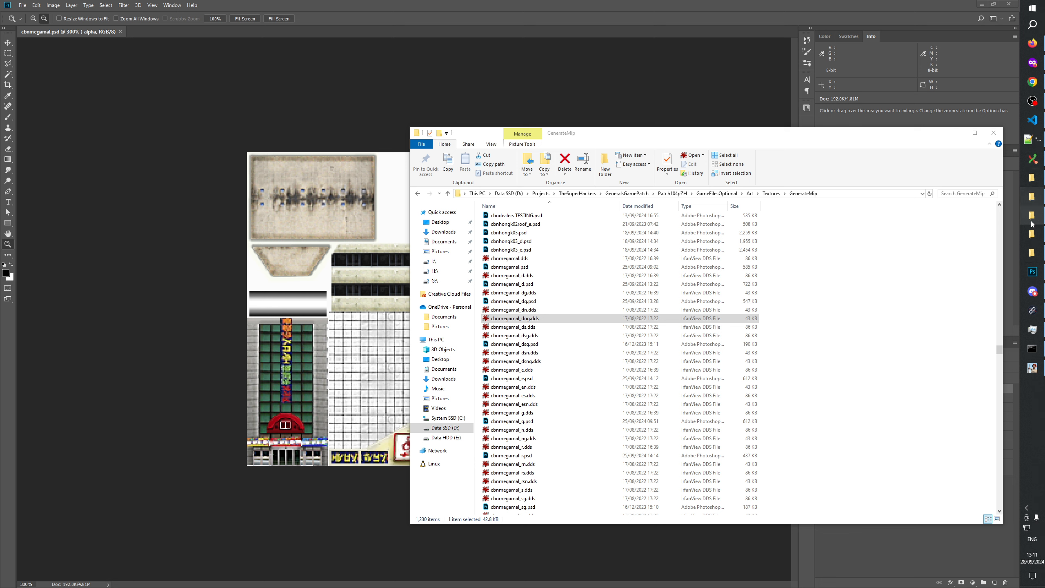
{"action": "left_click", "coordinate": [1036, 316]}
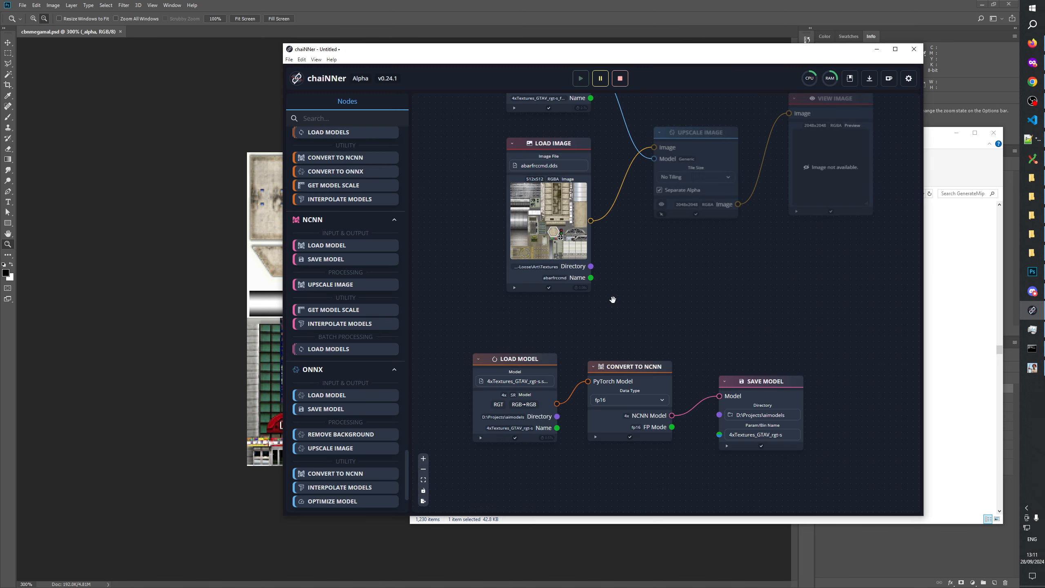
{"action": "mouse_move", "coordinate": [641, 312]}
{"action": "left_mouse_down"}
{"action": "mouse_move", "coordinate": [632, 327]}
{"action": "mouse_move", "coordinate": [645, 324]}
{"action": "left_mouse_up"}
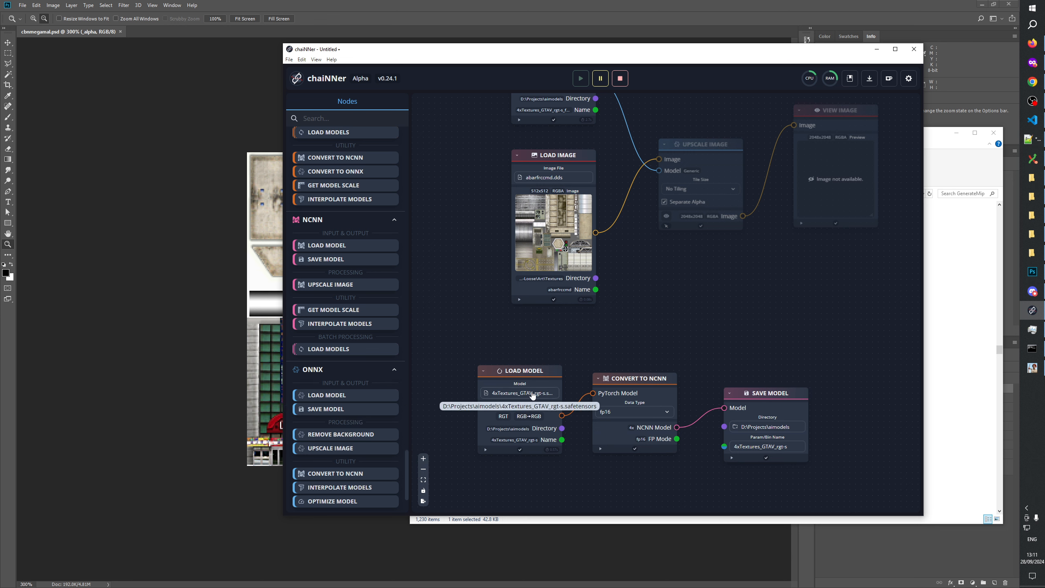
{"action": "left_click_drag", "start_coordinate": [697, 326], "coordinate": [683, 426]}
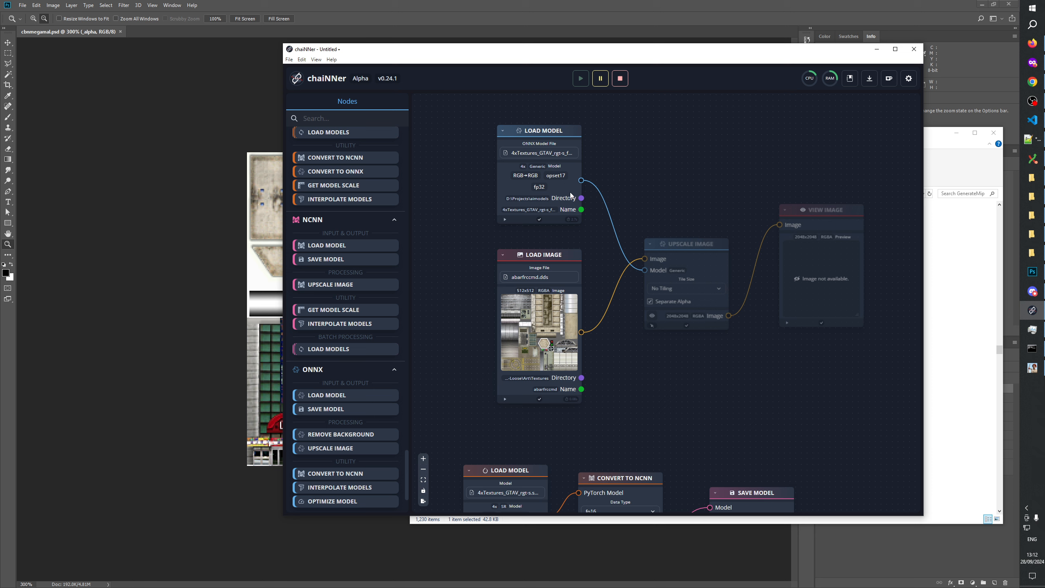
Rearrange the upscaling chain so the Load Image node sits directly above the ONNX Load Model node
{"action": "left_click_drag", "start_coordinate": [603, 230], "coordinate": [610, 279]}
{"action": "left_click_drag", "start_coordinate": [550, 303], "coordinate": [613, 112]}
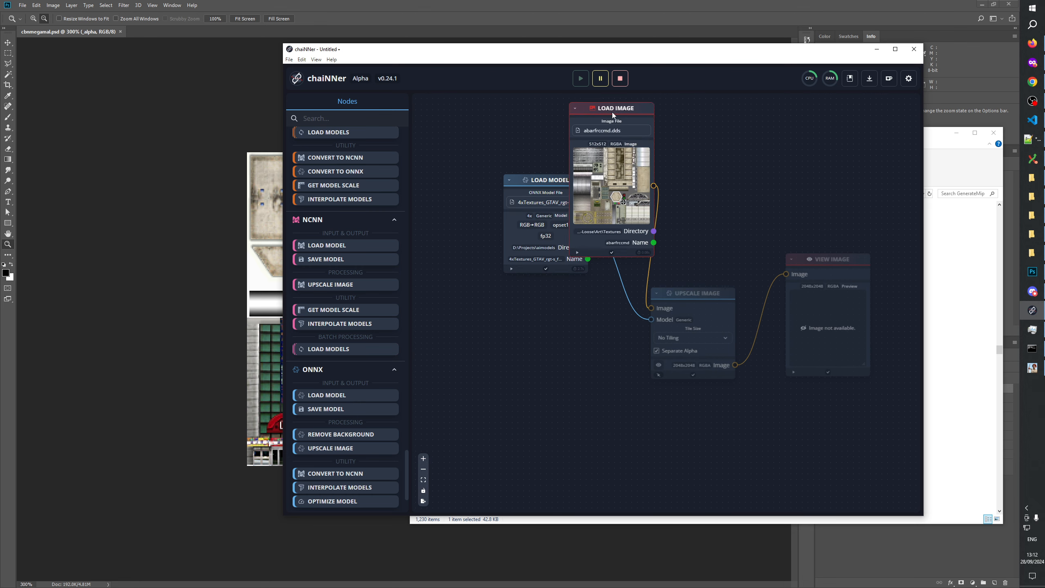
{"action": "left_click_drag", "start_coordinate": [534, 183], "coordinate": [532, 345]}
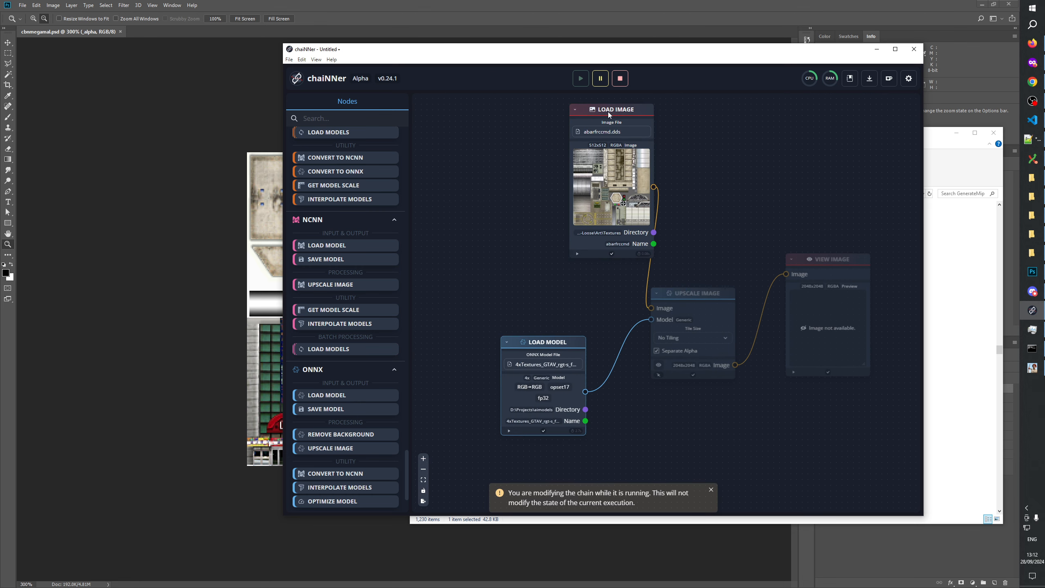
{"action": "left_click_drag", "start_coordinate": [607, 112], "coordinate": [540, 172]}
Stop the running chain and disable the Load Model node that feeds the Convert to NCNN chain
{"action": "scroll", "coordinate": [685, 214], "scroll_direction": "down", "scroll_amount": 3}
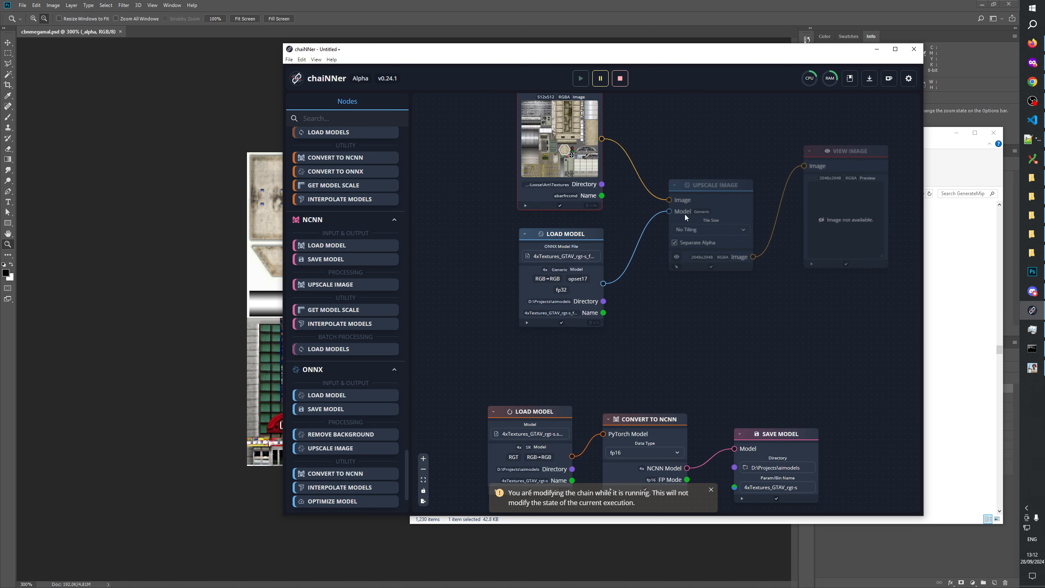
{"action": "left_click_drag", "start_coordinate": [659, 296], "coordinate": [635, 239]}
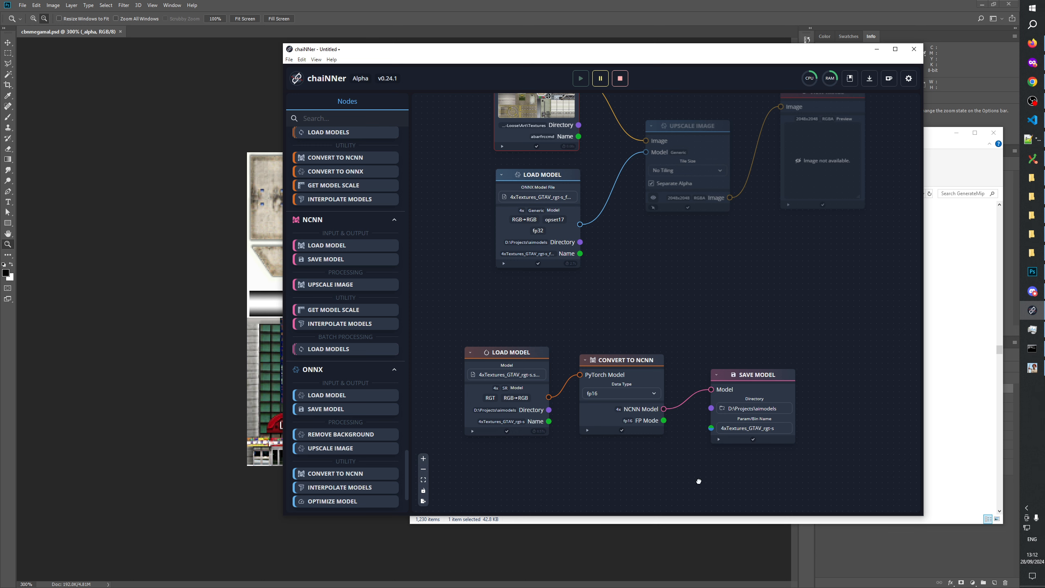
{"action": "scroll", "coordinate": [699, 481], "scroll_direction": "up", "scroll_amount": 5}
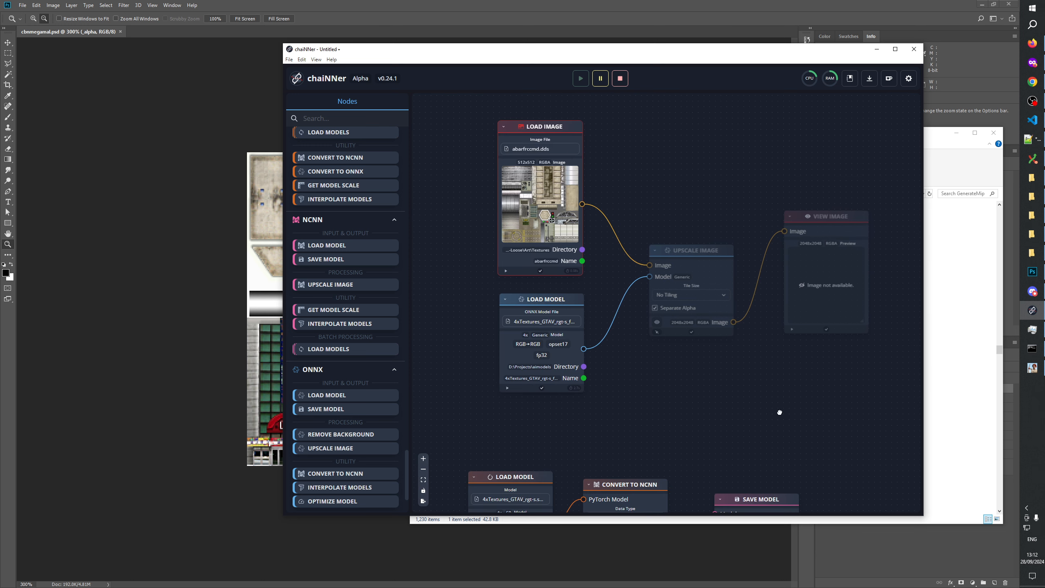
{"action": "left_click_drag", "start_coordinate": [780, 412], "coordinate": [795, 351]}
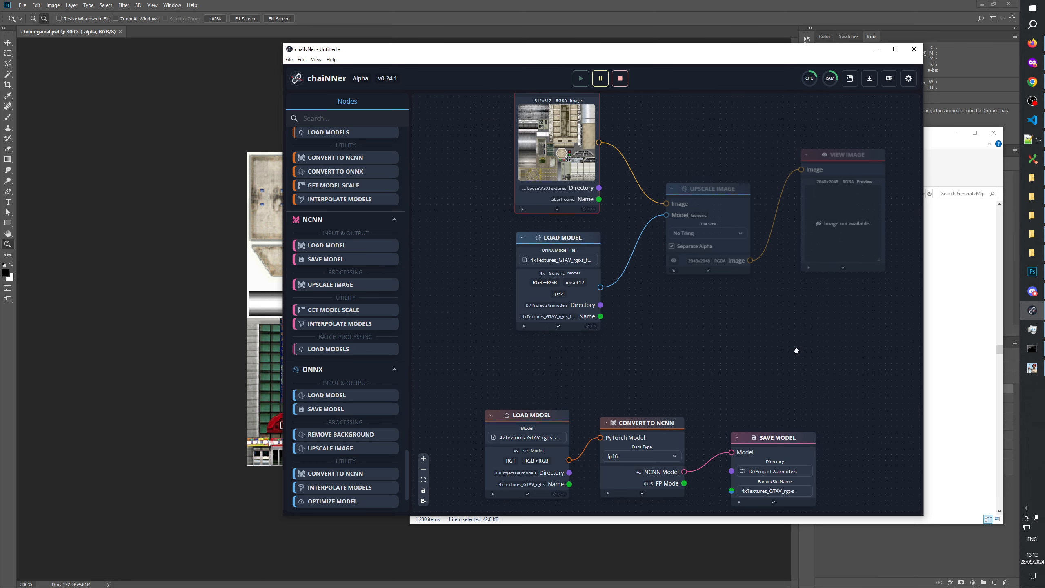
{"action": "left_click", "coordinate": [618, 80]}
{"action": "left_click_drag", "start_coordinate": [755, 441], "coordinate": [746, 430]}
{"action": "right_click", "coordinate": [527, 415]}
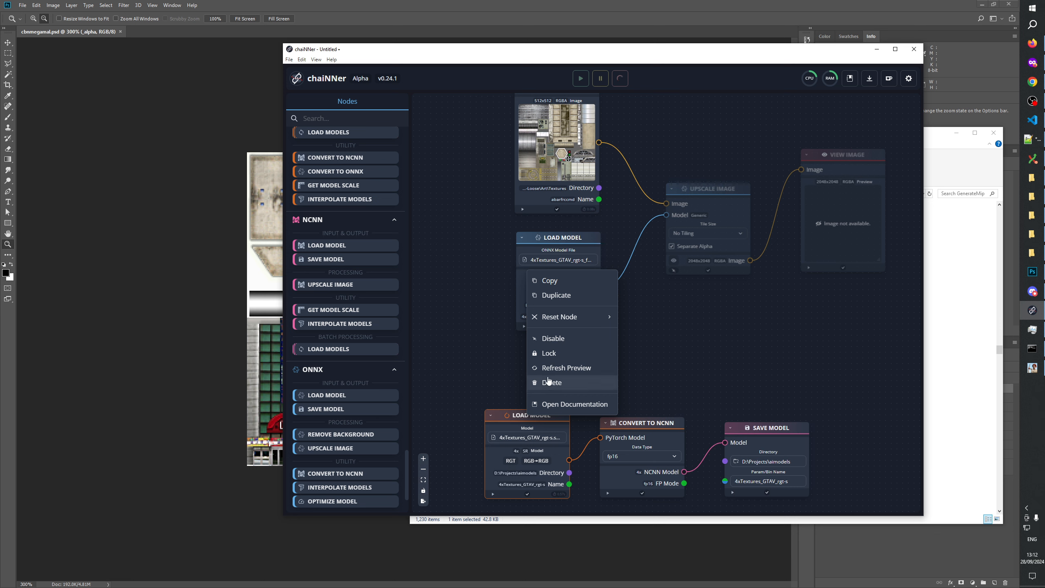
{"action": "left_click", "coordinate": [553, 338]}
Enable the Upscale Image node and move the View Image node down beside its output
{"action": "left_click_drag", "start_coordinate": [658, 324], "coordinate": [645, 385]}
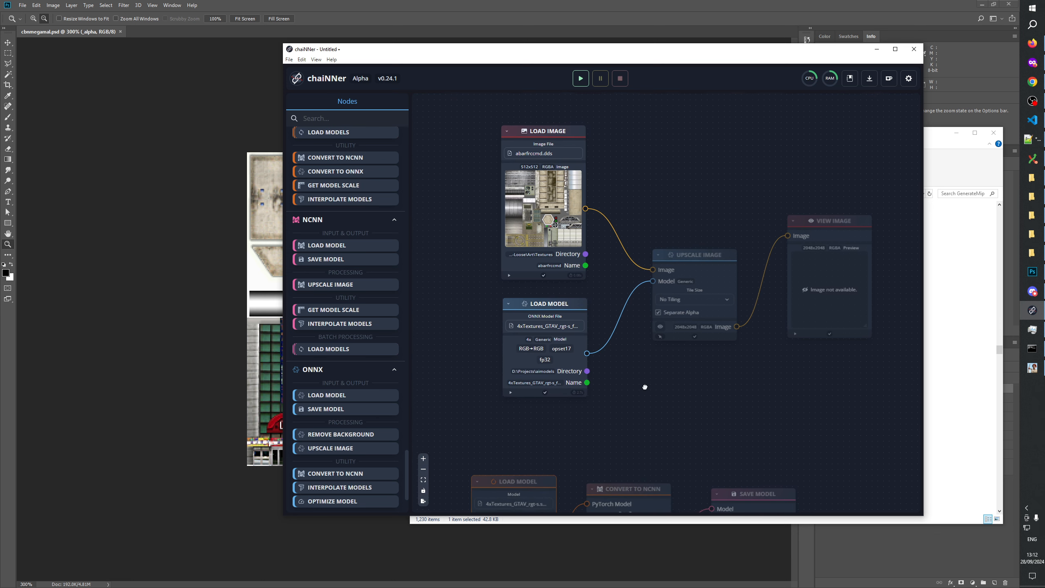
{"action": "right_click", "coordinate": [682, 253]}
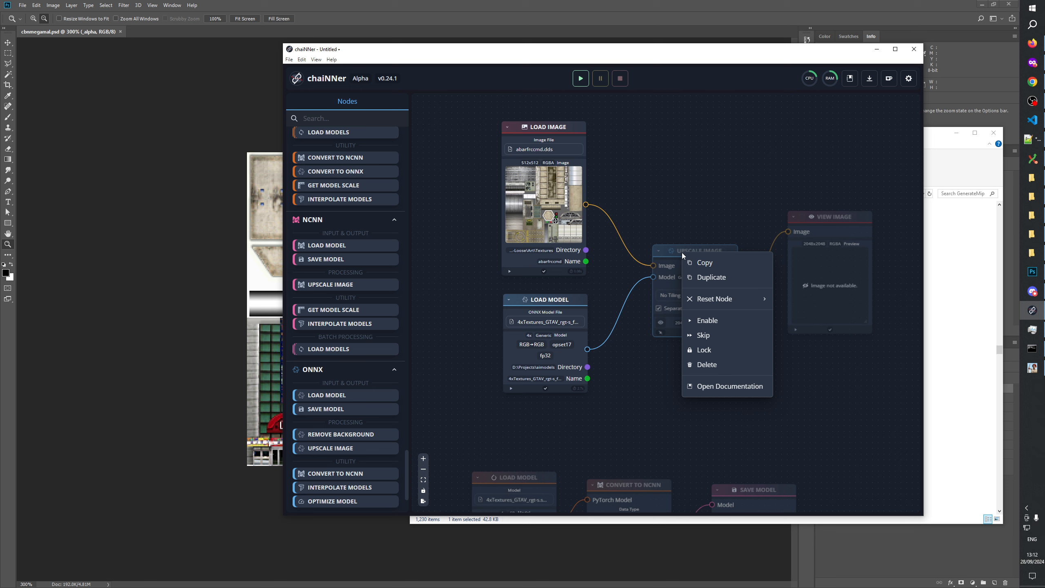
{"action": "left_click", "coordinate": [700, 322]}
{"action": "left_click_drag", "start_coordinate": [702, 250], "coordinate": [699, 249]}
{"action": "left_click_drag", "start_coordinate": [817, 218], "coordinate": [820, 307]}
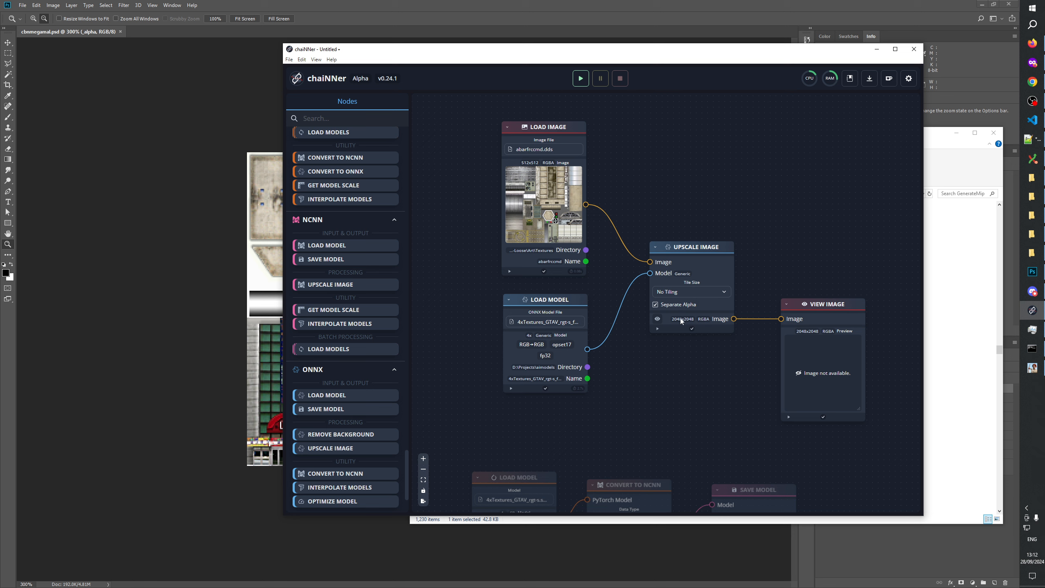
Run the abarfrccmd.dds upscaling chain and minimise the chaiNNer window while it processes
{"action": "left_click", "coordinate": [579, 80]}
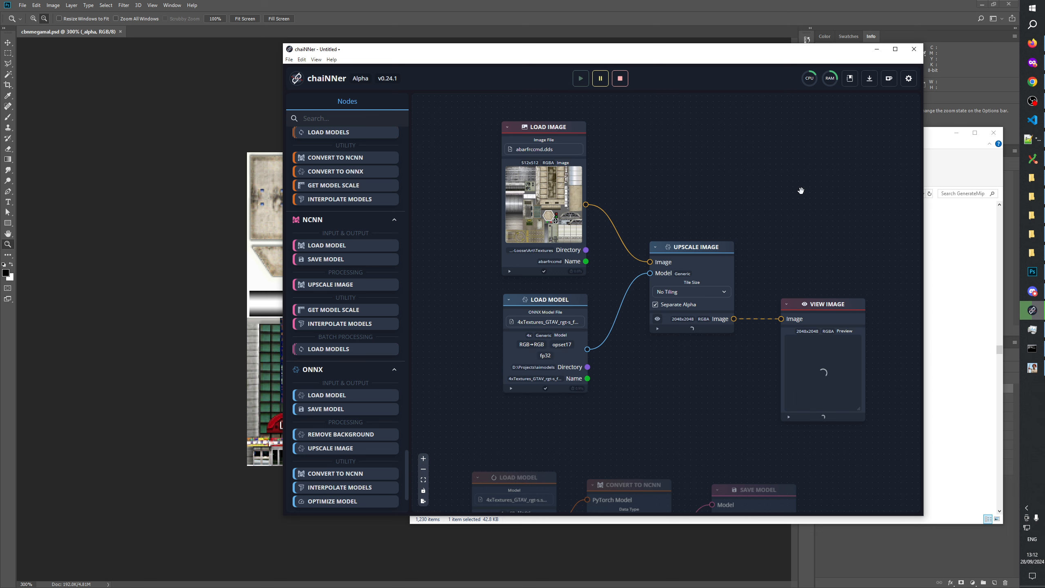
{"action": "left_click_drag", "start_coordinate": [786, 201], "coordinate": [793, 175]}
{"action": "scroll", "coordinate": [779, 146], "scroll_direction": "down", "scroll_amount": 2}
{"action": "scroll", "coordinate": [791, 159], "scroll_direction": "up", "scroll_amount": 1}
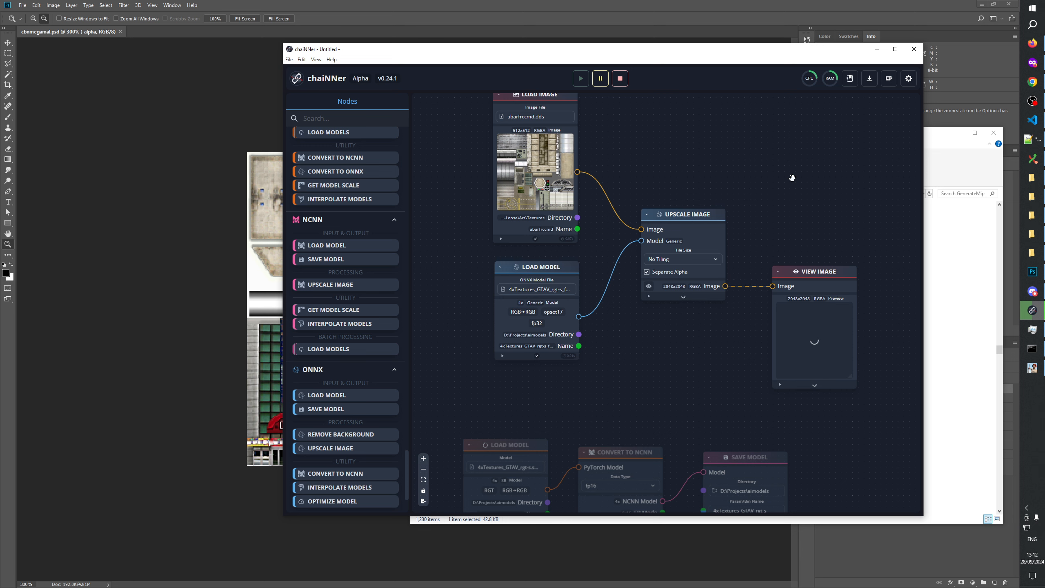
{"action": "left_click_drag", "start_coordinate": [850, 53], "coordinate": [876, 59]}
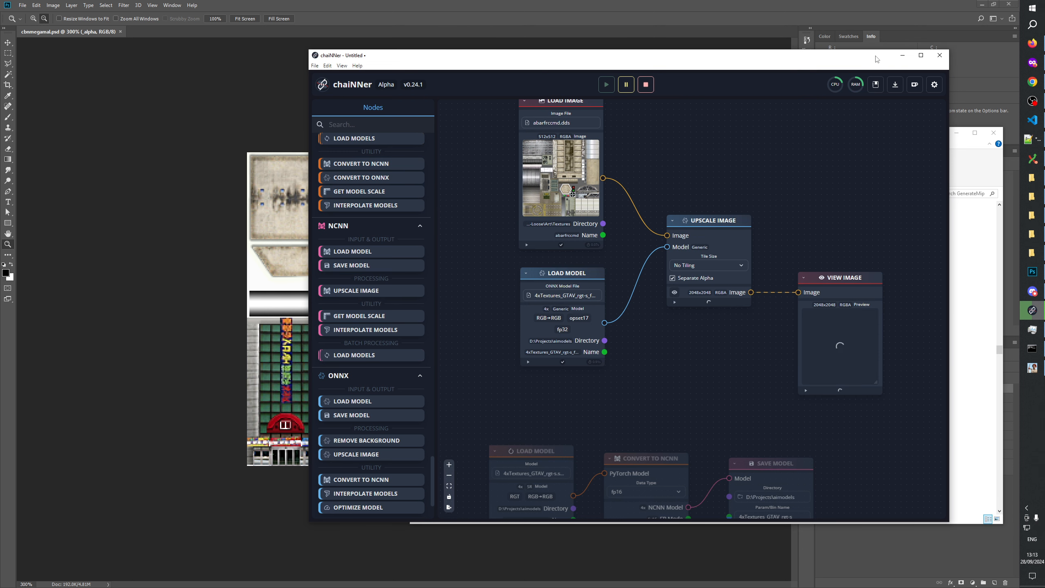
{"action": "left_click", "coordinate": [903, 56]}
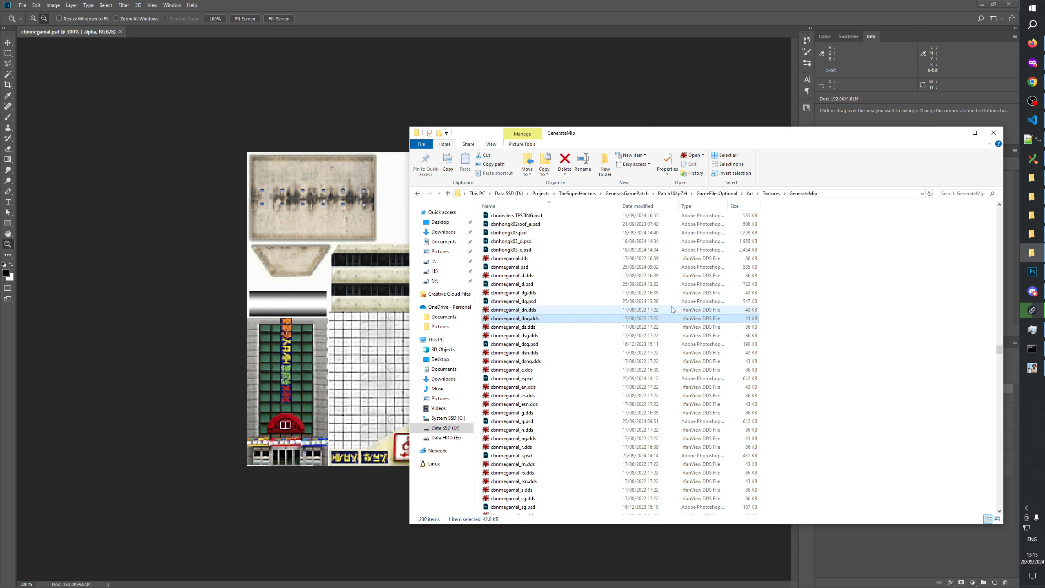
Select the _d, _dg, _dsg, _e, _g and _r PSD variants of cbnmegamal in GenerateMip and open them in Photoshop
{"action": "left_click", "coordinate": [865, 317]}
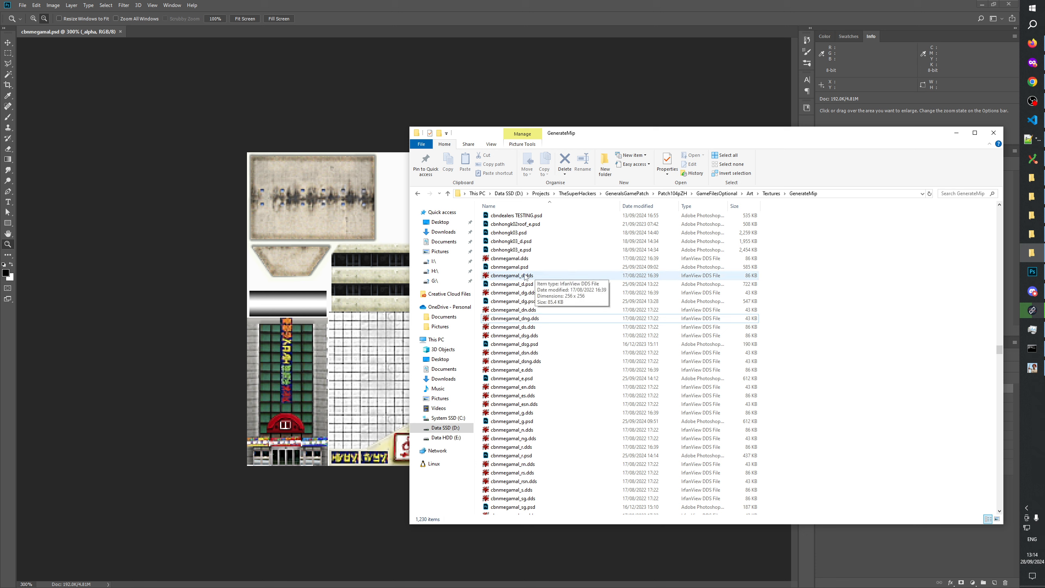
{"action": "left_click", "coordinate": [515, 284]}
{"action": "left_click", "coordinate": [519, 301], "text": "ctrl"}
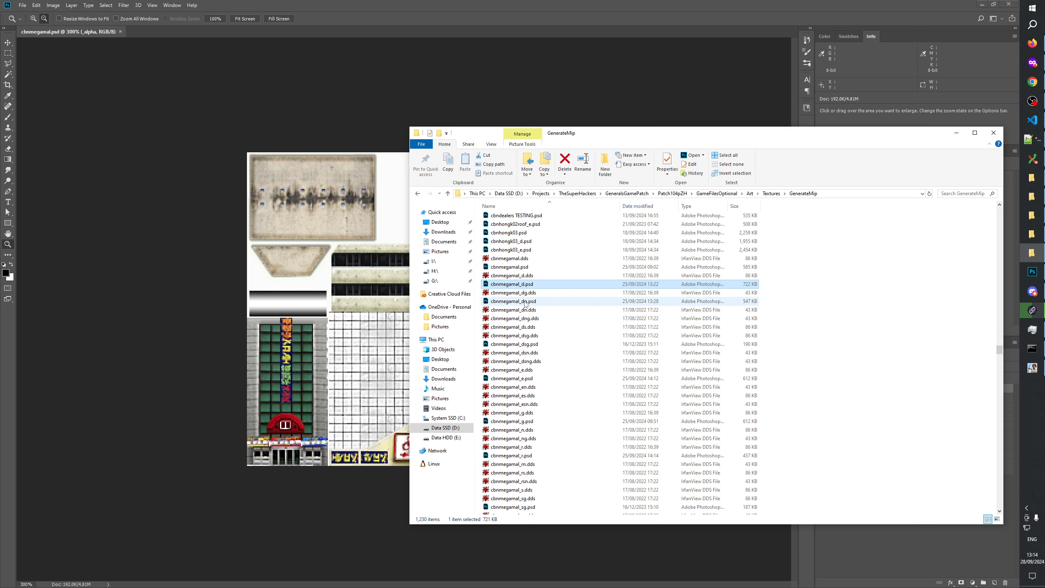
{"action": "left_click", "coordinate": [528, 345], "text": "ctrl"}
{"action": "left_click", "coordinate": [514, 378], "text": "ctrl"}
{"action": "left_click", "coordinate": [514, 421], "text": "ctrl"}
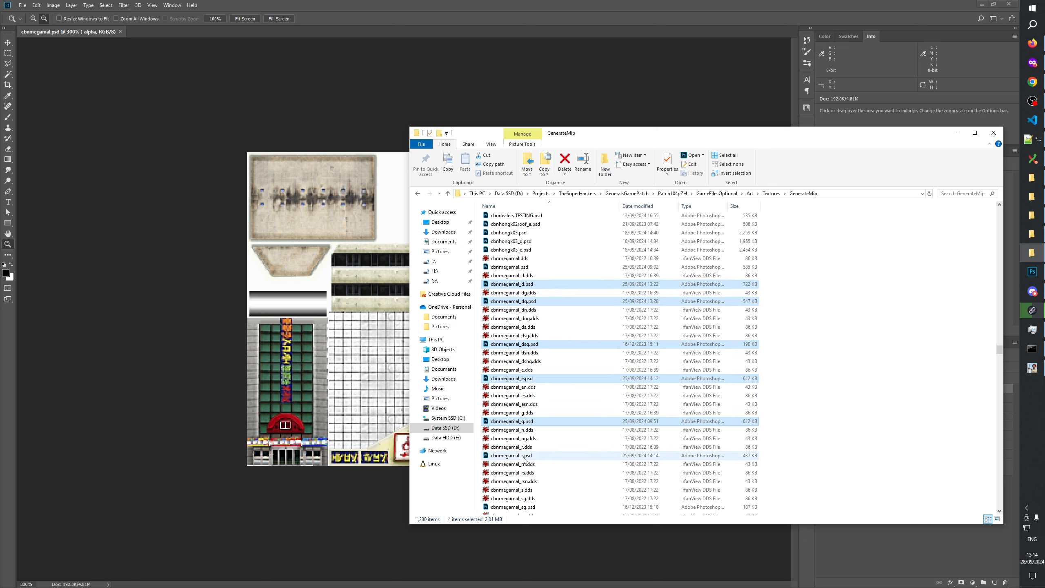
{"action": "left_click", "coordinate": [523, 456], "text": "ctrl"}
{"action": "left_click_drag", "start_coordinate": [514, 289], "coordinate": [160, 32]}
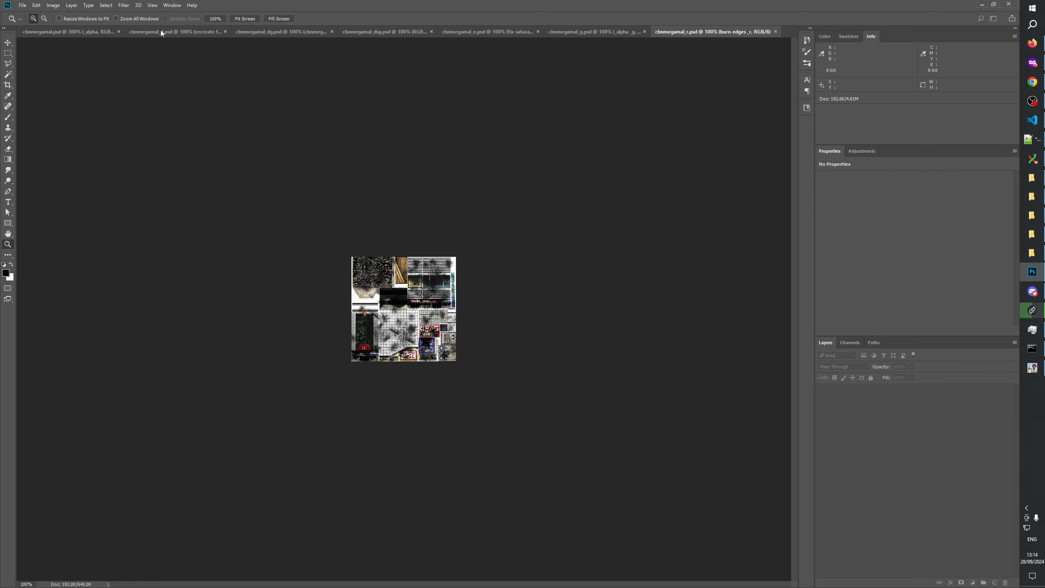
Zoom cbnmegamal_d.psd to 300% and compare the damaged texture with cbnmegamal.psd
{"action": "left_click", "coordinate": [208, 32]}
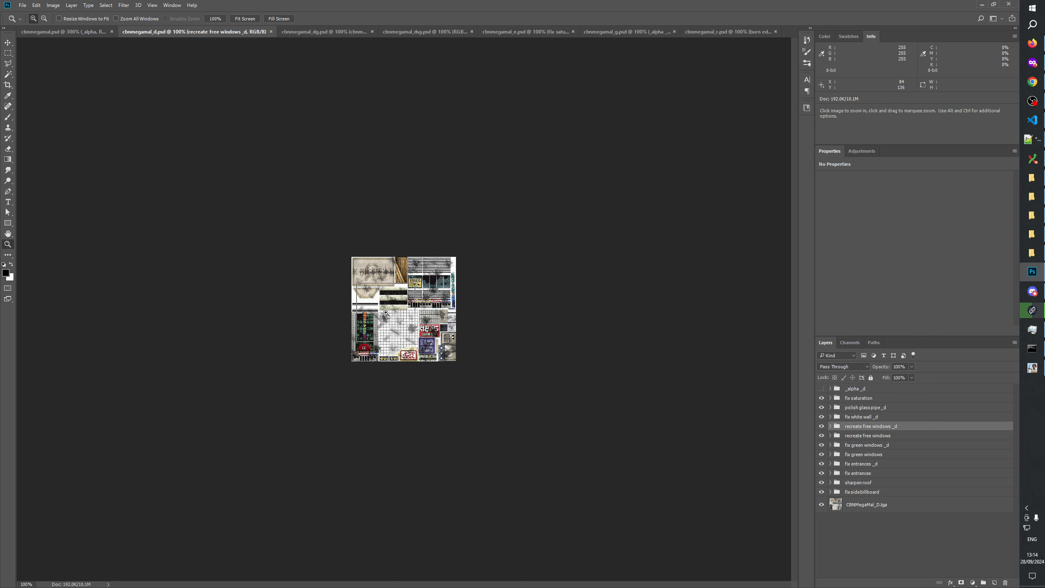
{"action": "left_click", "coordinate": [370, 321]}
{"action": "left_click", "coordinate": [369, 321]}
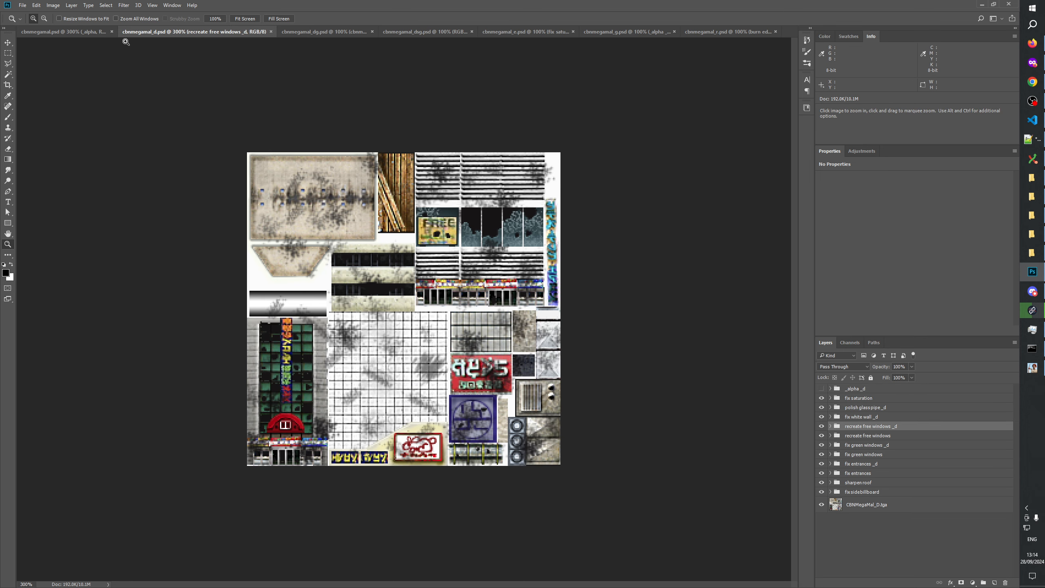
{"action": "left_click", "coordinate": [77, 32]}
{"action": "left_click", "coordinate": [216, 31]}
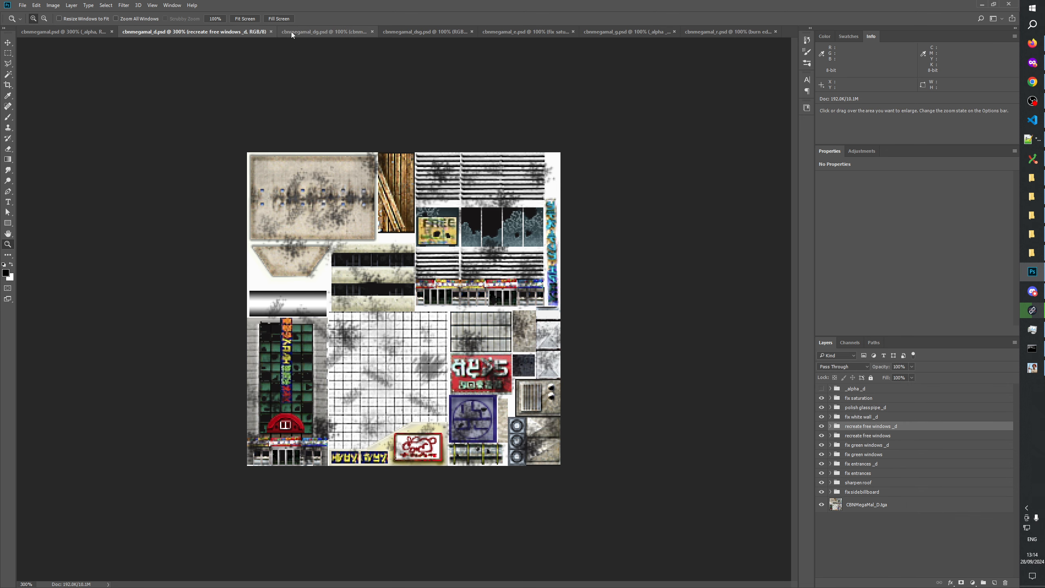
Reorder the open documents as cbnmegamal, _d, _e, _r, _g, _dg and close cbnmegamal_dsg.psd
{"action": "left_click", "coordinate": [302, 32]}
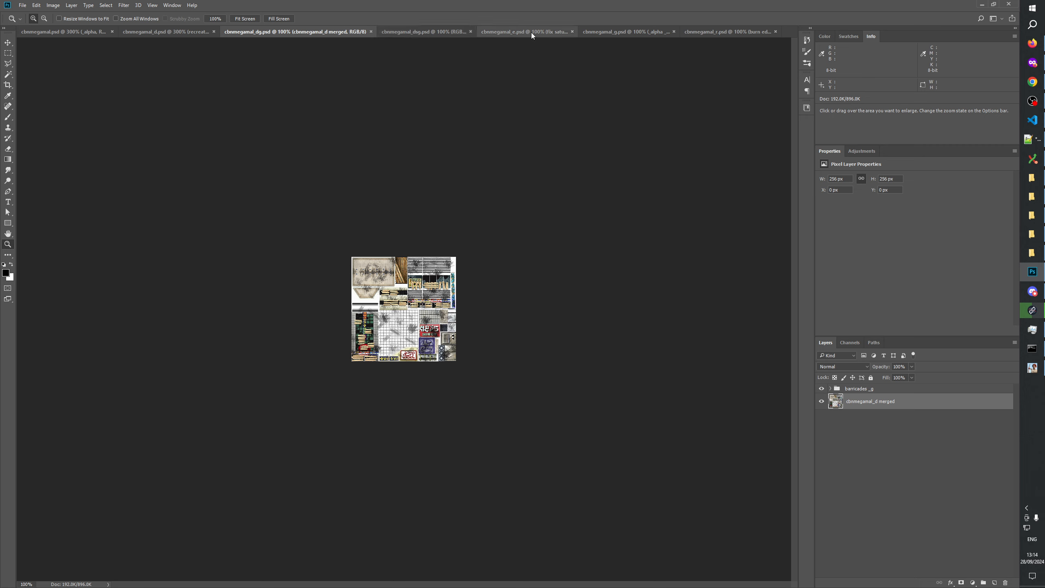
{"action": "left_click_drag", "start_coordinate": [724, 31], "coordinate": [605, 31]}
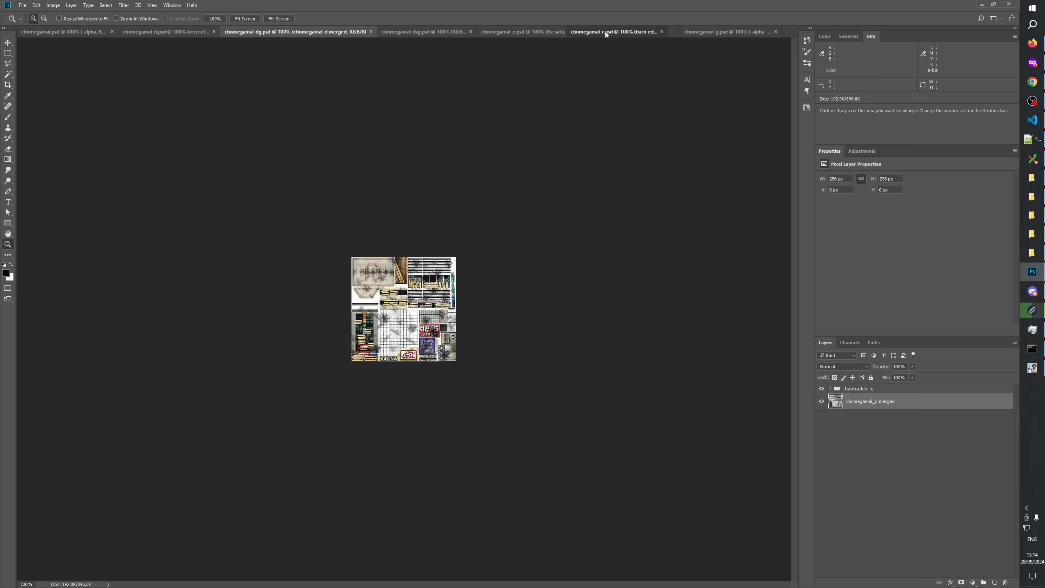
{"action": "left_click_drag", "start_coordinate": [715, 32], "coordinate": [222, 32]}
{"action": "left_click_drag", "start_coordinate": [601, 32], "coordinate": [245, 32]}
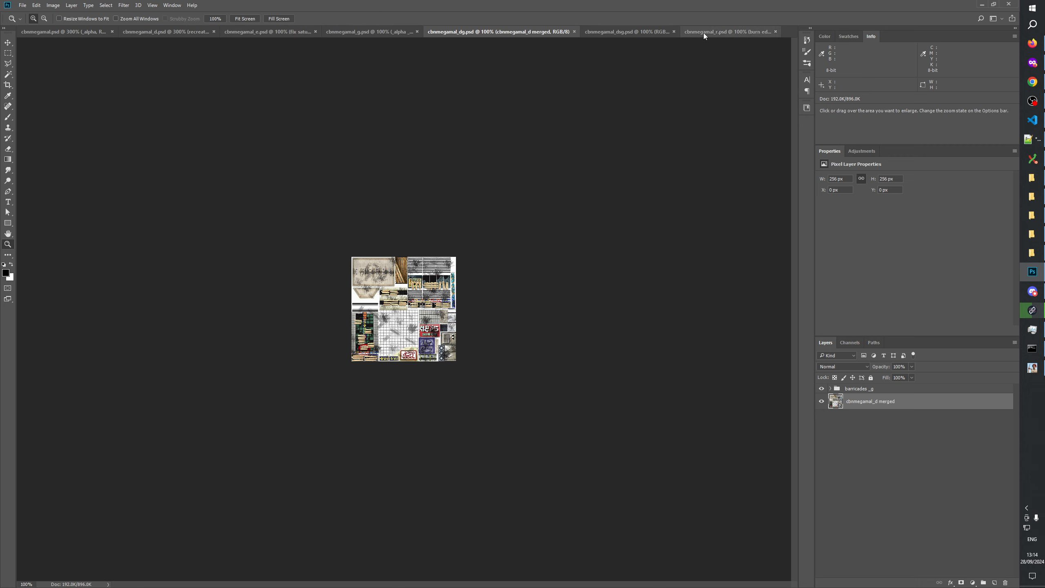
{"action": "left_click_drag", "start_coordinate": [704, 33], "coordinate": [338, 35]}
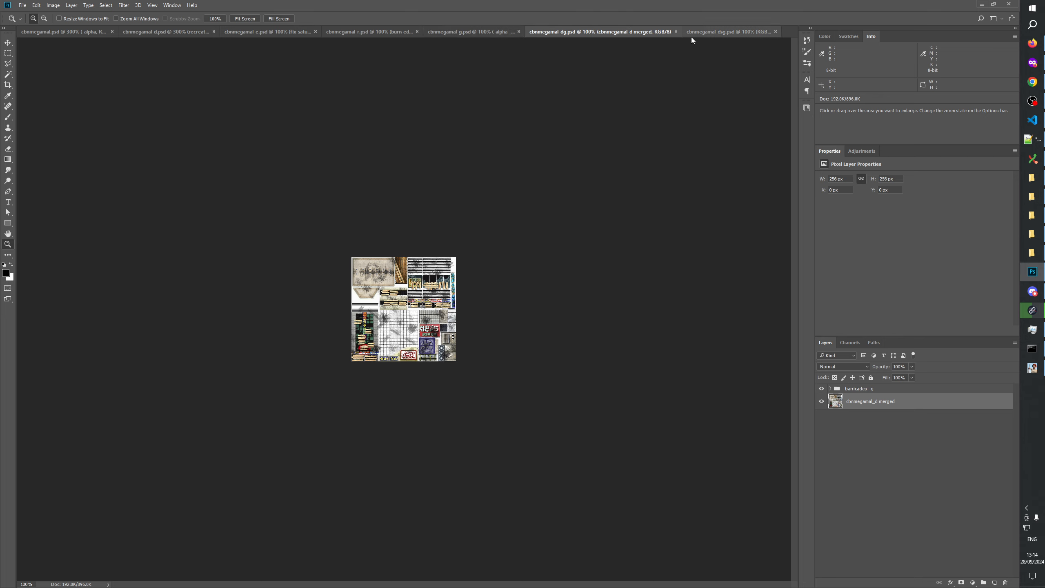
{"action": "left_click", "coordinate": [775, 32]}
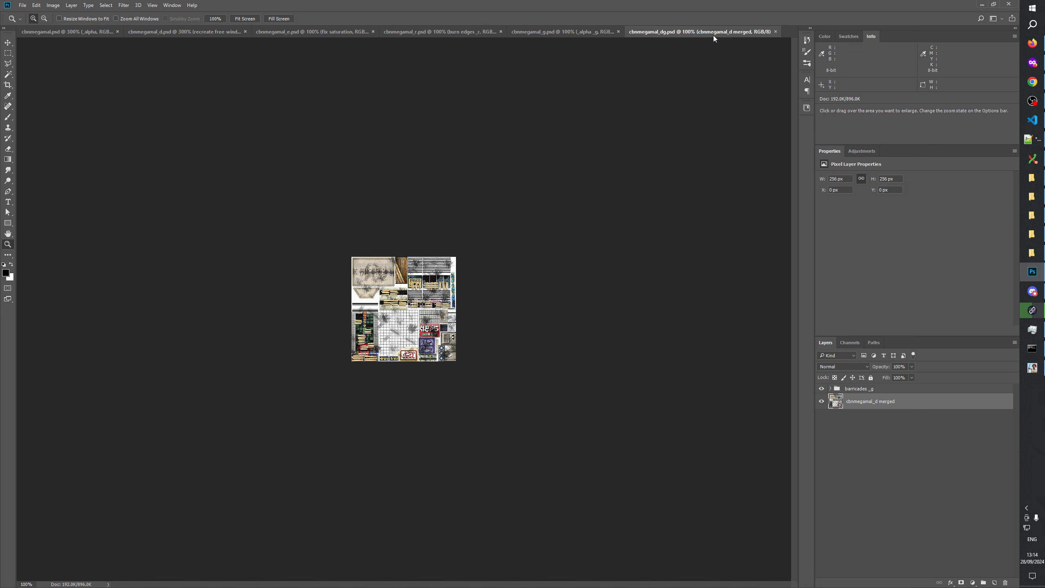
Zoom cbnmegamal_dg.psd to 300% and compare the barricaded texture with cbnmegamal.psd
{"action": "left_click", "coordinate": [407, 274]}
{"action": "left_click", "coordinate": [405, 274]}
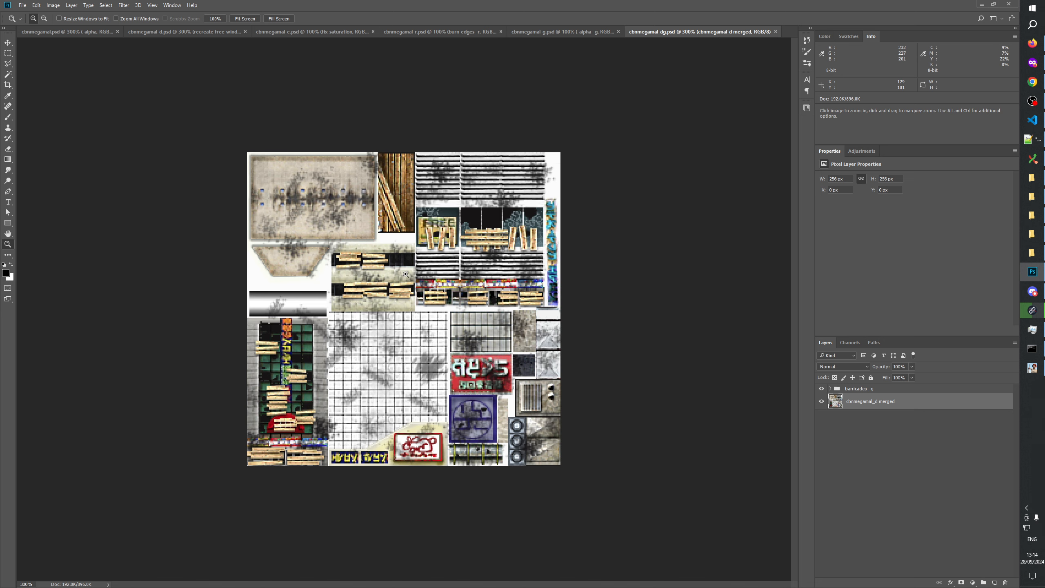
{"action": "left_click", "coordinate": [74, 32]}
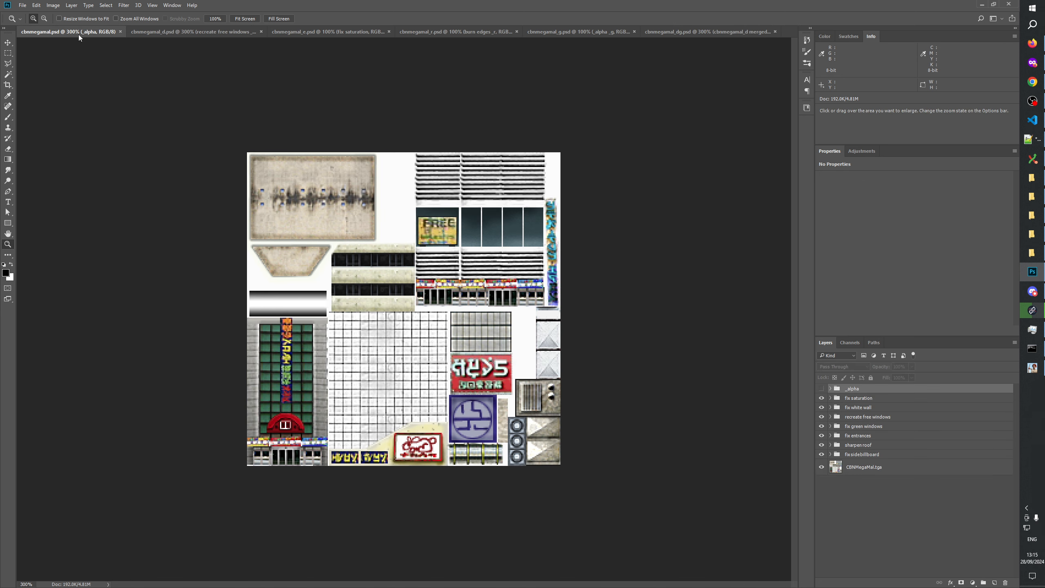
Zoom cbnmegamal_e.psd to 300% and compare it with cbnmegamal_d.psd
{"action": "left_click", "coordinate": [194, 31]}
{"action": "left_click", "coordinate": [311, 31]}
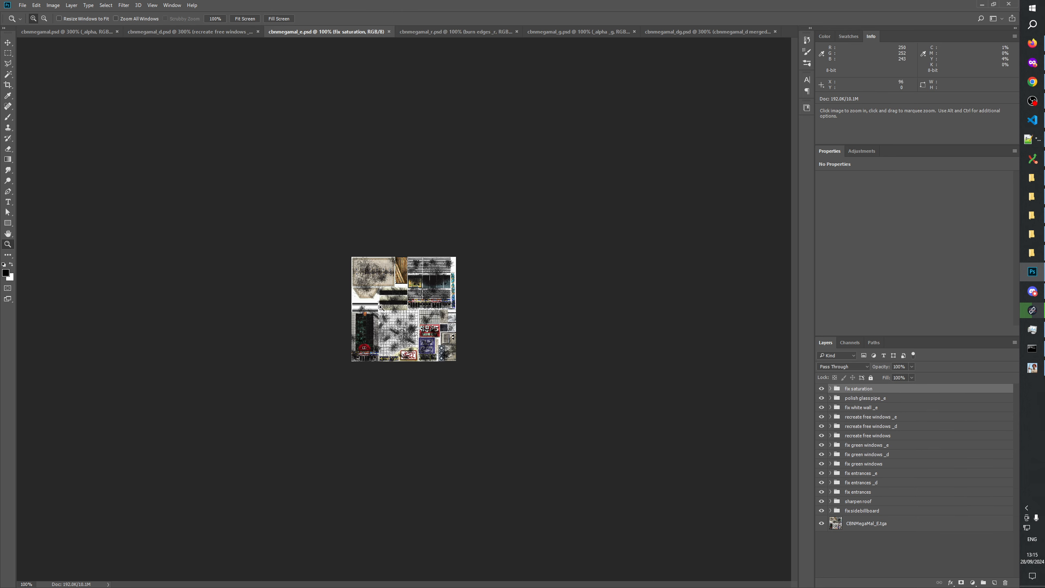
{"action": "left_click", "coordinate": [380, 307]}
{"action": "left_click", "coordinate": [390, 268]}
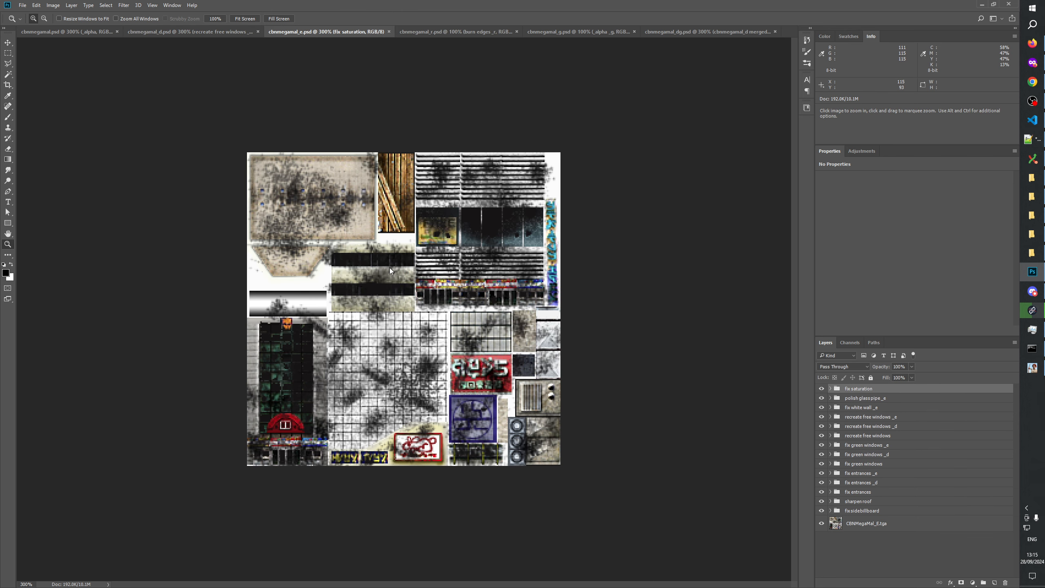
{"action": "right_click", "coordinate": [389, 268]}
{"action": "left_click", "coordinate": [211, 30]}
{"action": "left_click", "coordinate": [211, 31]}
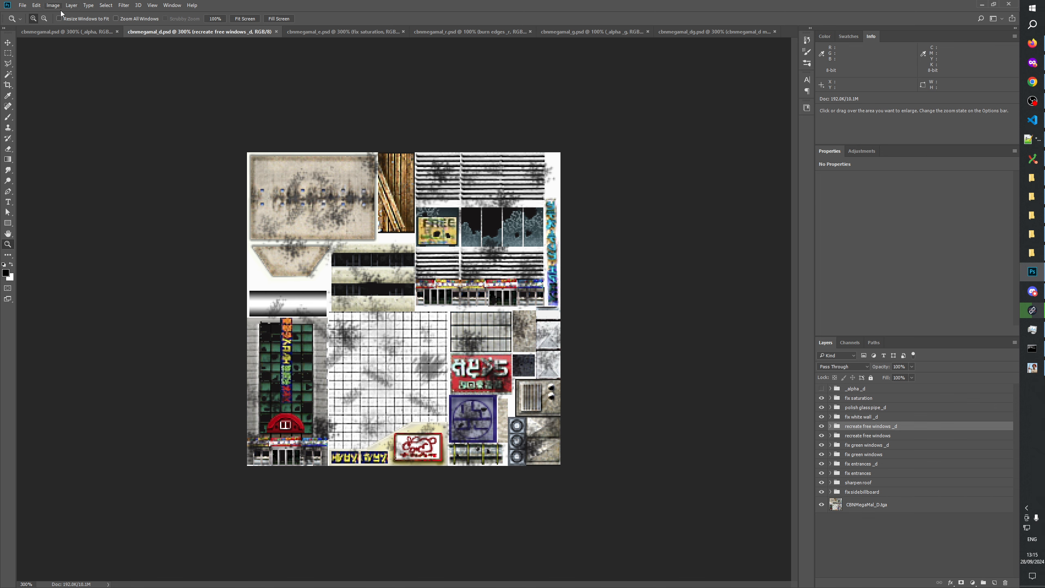
Zoom cbnmegamal_r.psd and cbnmegamal_g.psd to 300% and compare them with cbnmegamal_e.psd
{"action": "left_click", "coordinate": [66, 29]}
{"action": "left_click", "coordinate": [353, 31]}
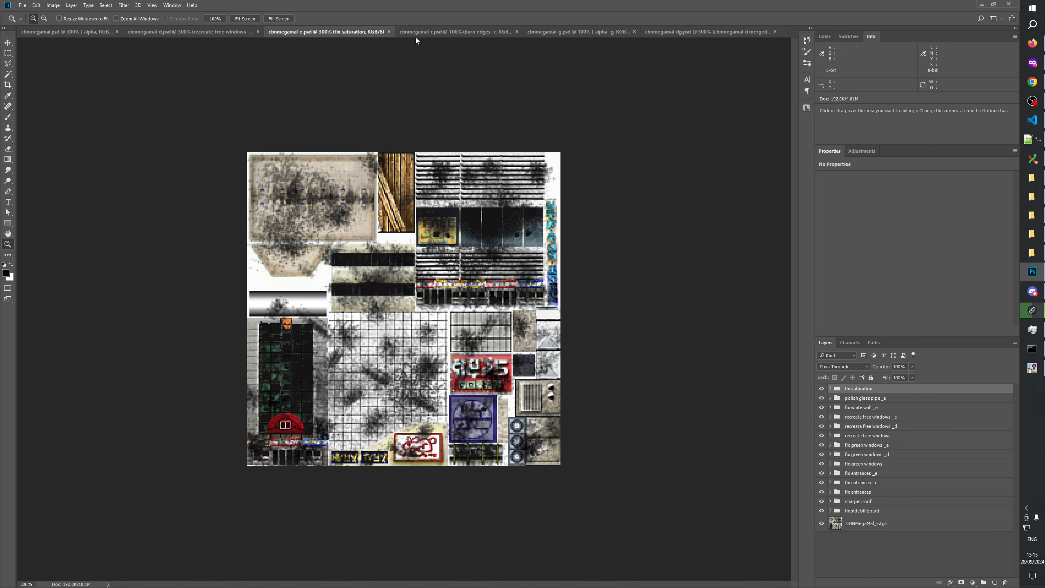
{"action": "left_click", "coordinate": [416, 33]}
{"action": "left_click", "coordinate": [571, 41]}
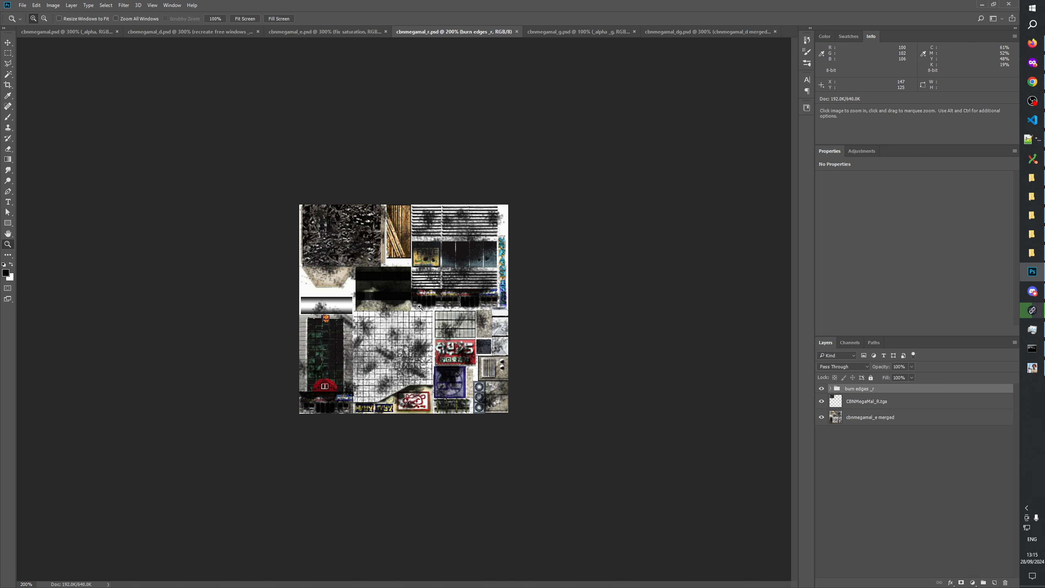
{"action": "left_click", "coordinate": [572, 40]}
{"action": "left_click", "coordinate": [578, 32]}
{"action": "left_click", "coordinate": [683, 46]}
{"action": "left_click", "coordinate": [683, 46]}
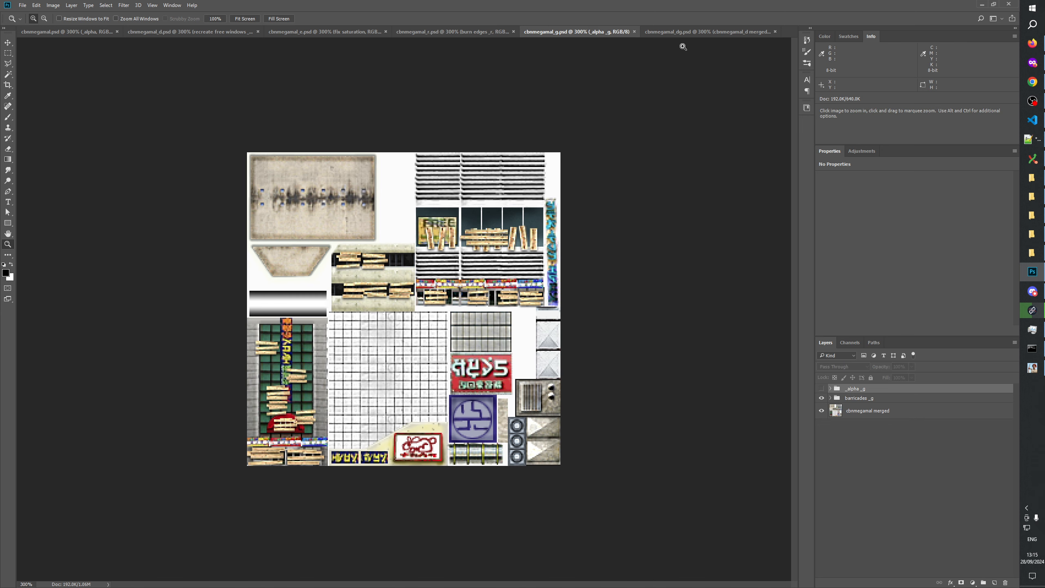
Clear the layer selection in cbnmegamal_dg.psd and cbnmegamal_d.psd
{"action": "left_click", "coordinate": [708, 32]}
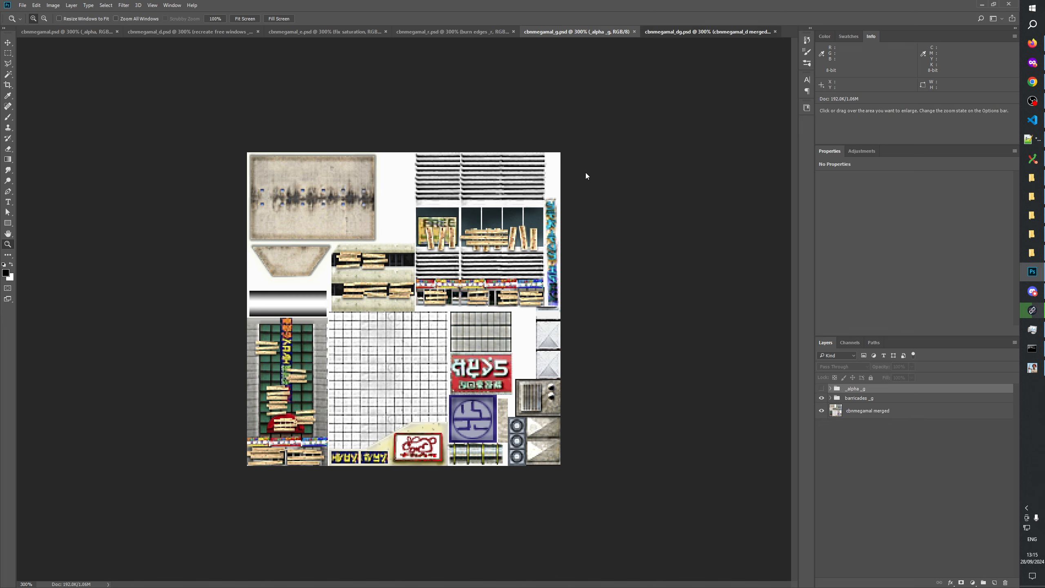
{"action": "left_click", "coordinate": [905, 498]}
{"action": "left_click", "coordinate": [81, 33]}
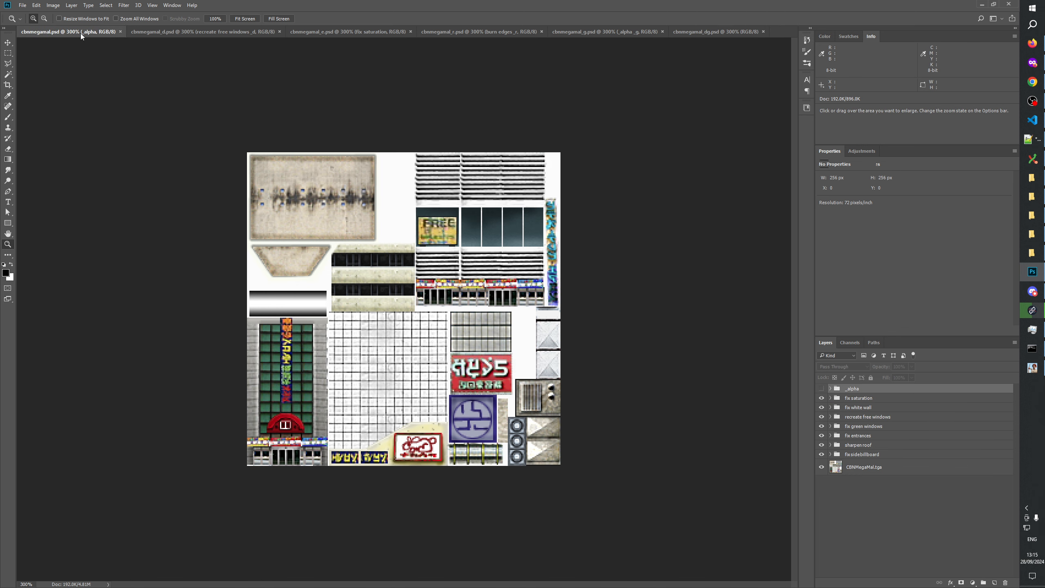
{"action": "left_click", "coordinate": [169, 32]}
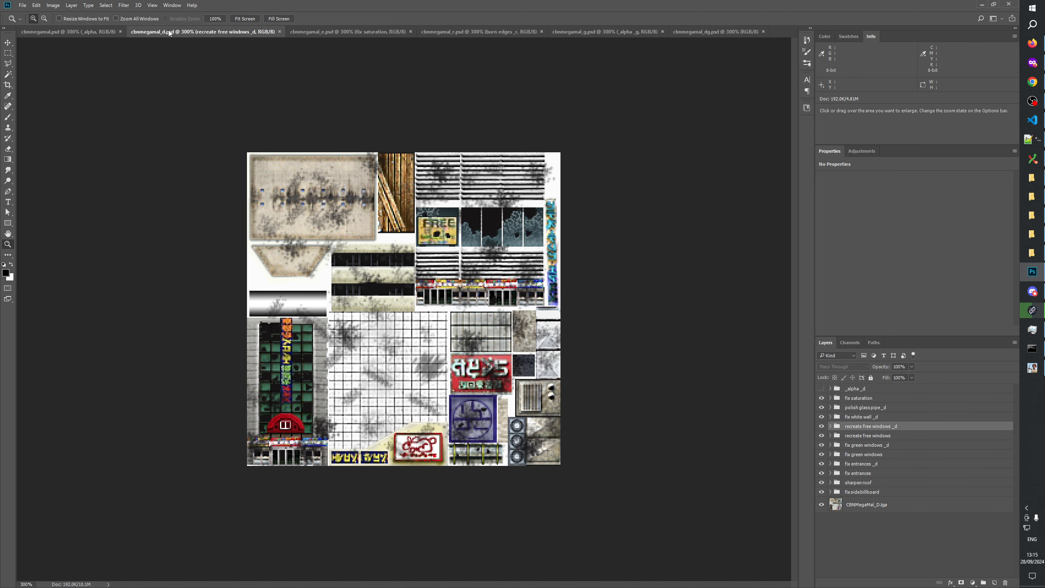
{"action": "left_click", "coordinate": [851, 551]}
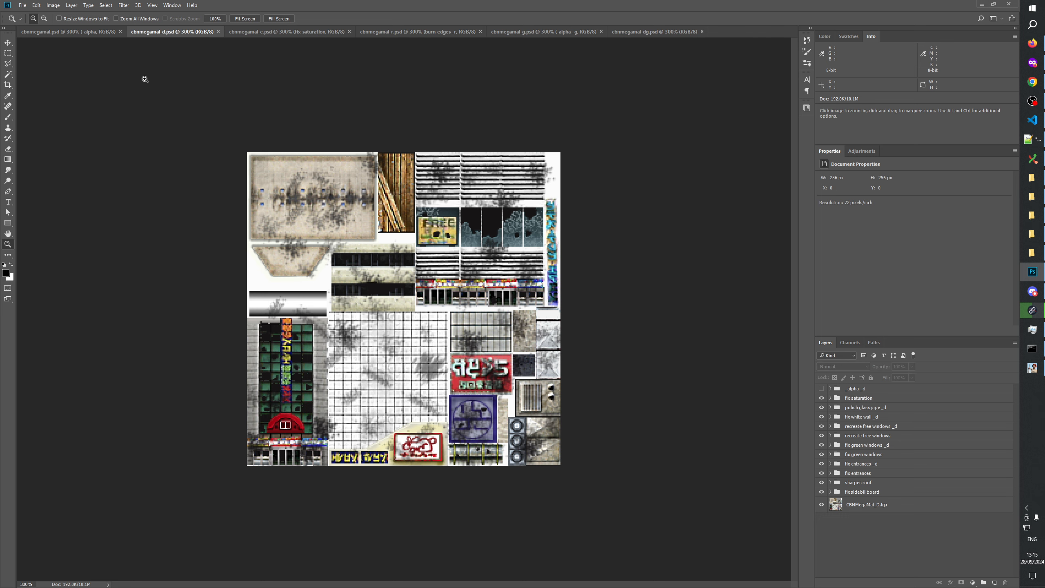
Hide and reshow cbnmegamal.psd's fix groups to compare with the original texture, and save the file with no layer selected
{"action": "left_click", "coordinate": [54, 32]}
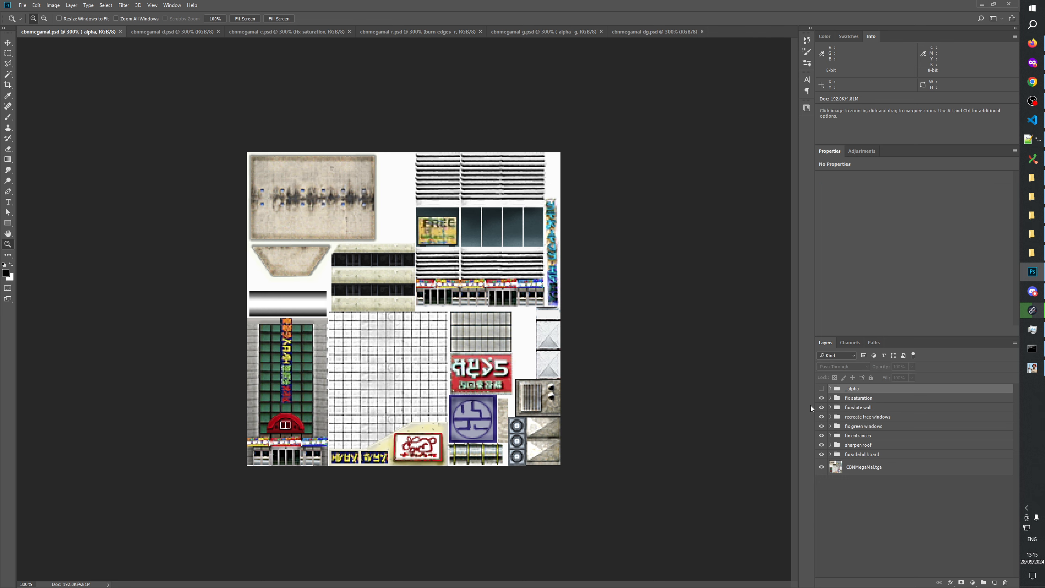
{"action": "left_click_drag", "start_coordinate": [822, 399], "coordinate": [823, 457]}
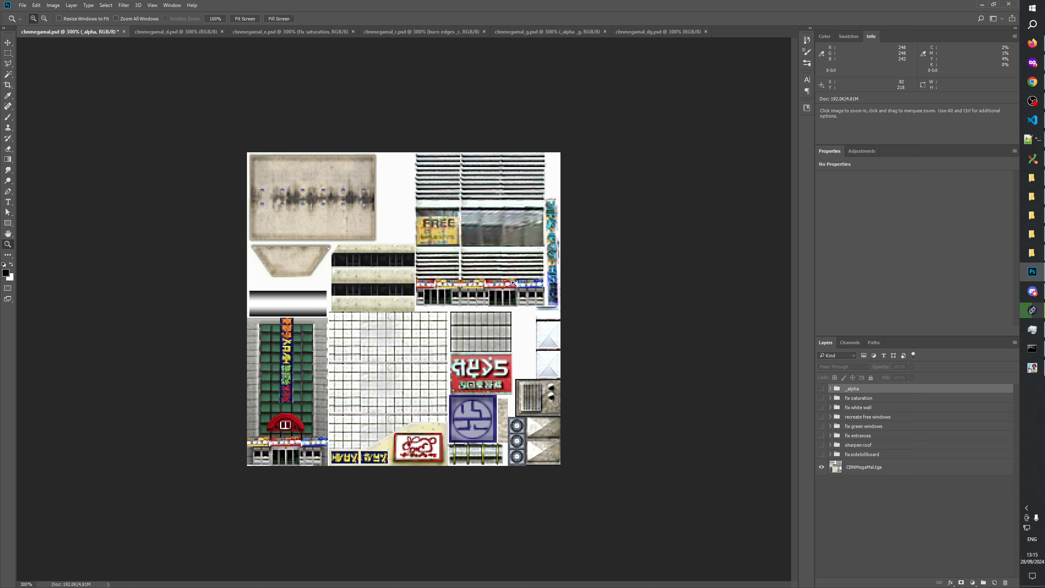
{"action": "left_click_drag", "start_coordinate": [822, 398], "coordinate": [822, 454]}
{"action": "left_click", "coordinate": [861, 505]}
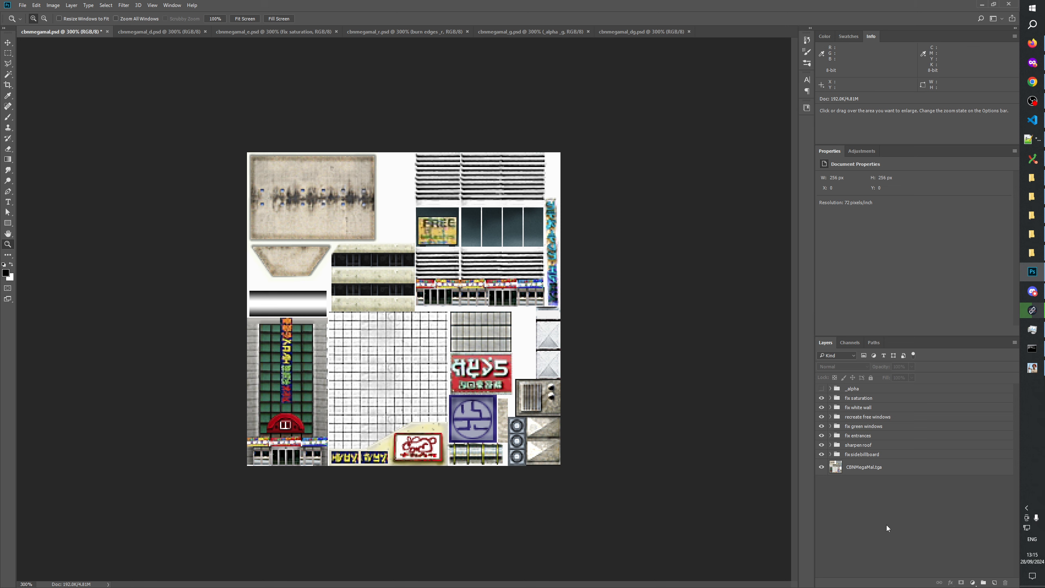
{"action": "key", "text": "ctrl+s"}
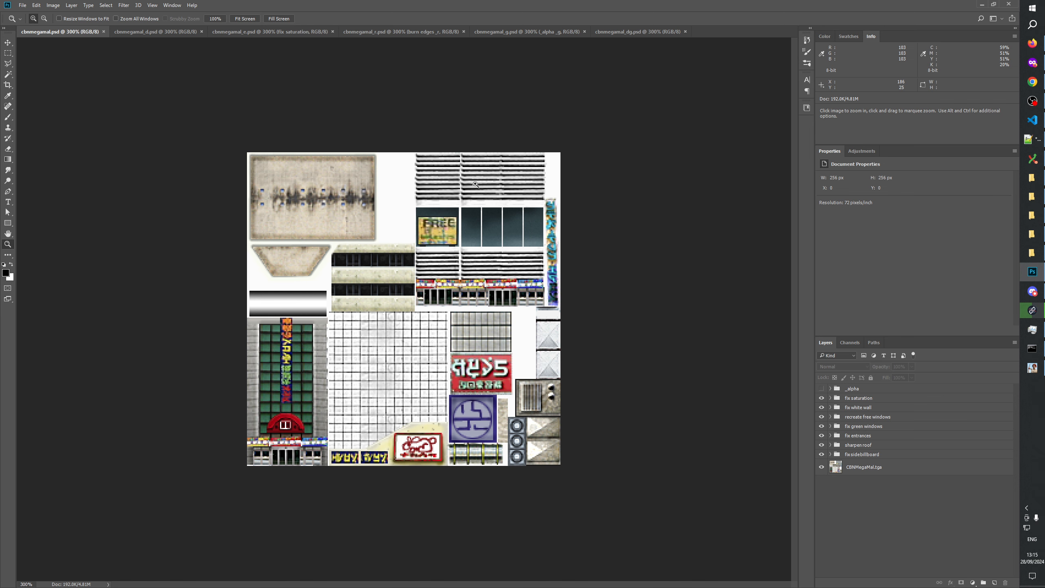
Switch to chaiNNer, check the progress of the image upscale, and minimize the window
{"action": "left_click", "coordinate": [1031, 312]}
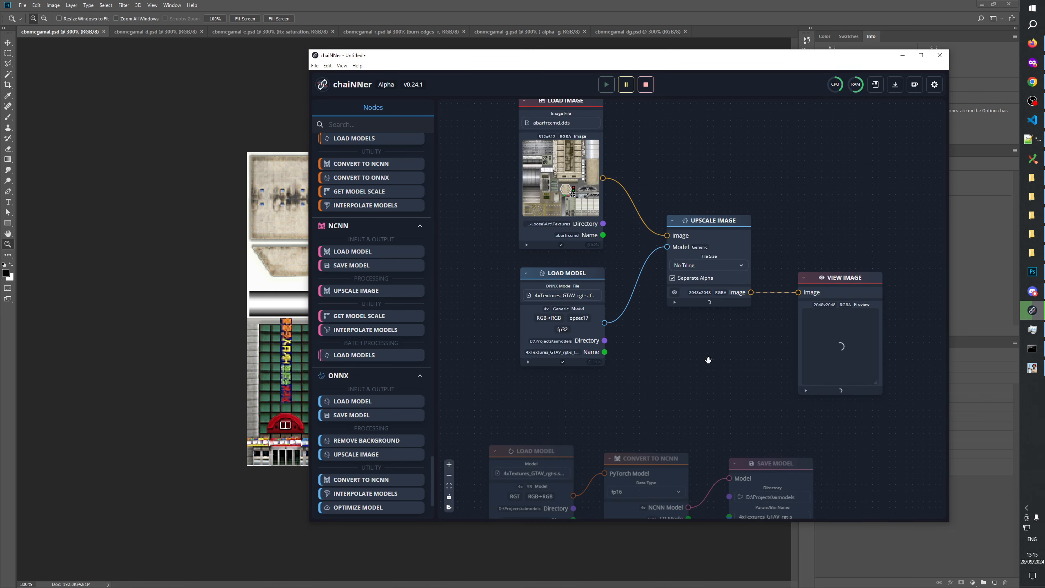
{"action": "left_click_drag", "start_coordinate": [707, 359], "coordinate": [684, 411]}
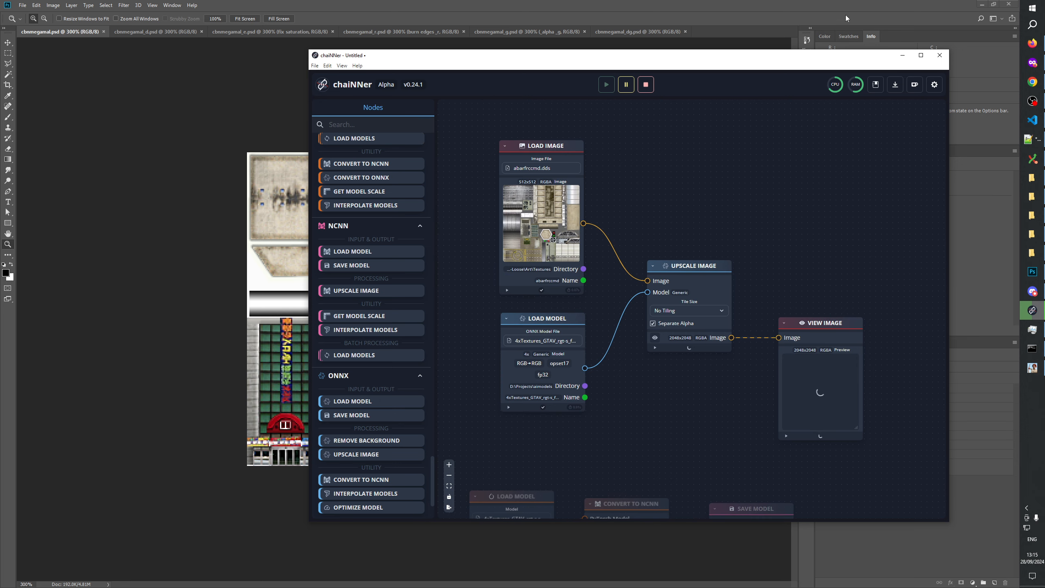
{"action": "left_click", "coordinate": [902, 56]}
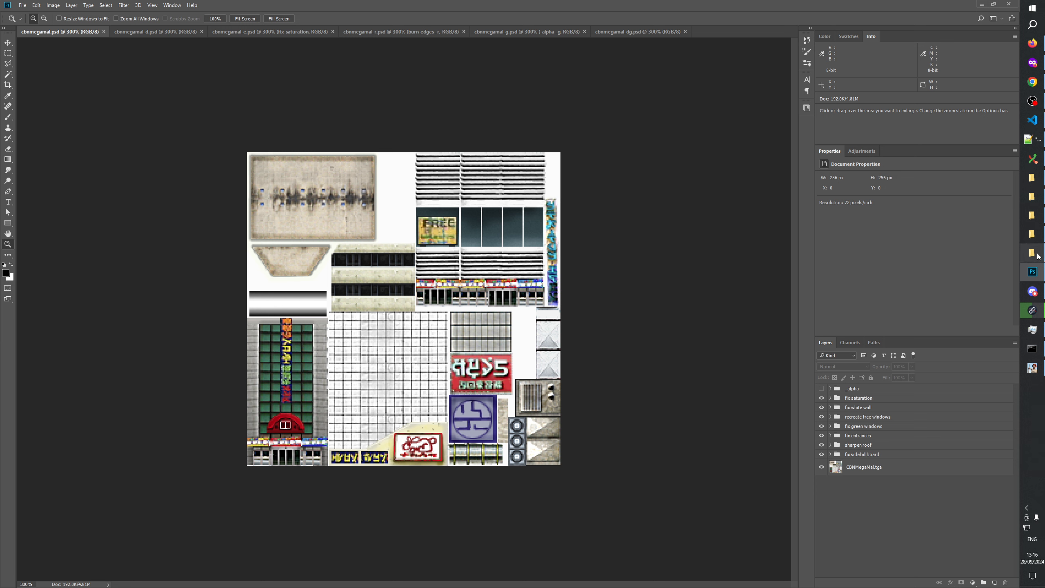
Switch to File Explorer and look through the open GenerateMip, Design, Data, v1.0 and Scripts project folders
{"action": "mouse_move", "coordinate": [1038, 256]}
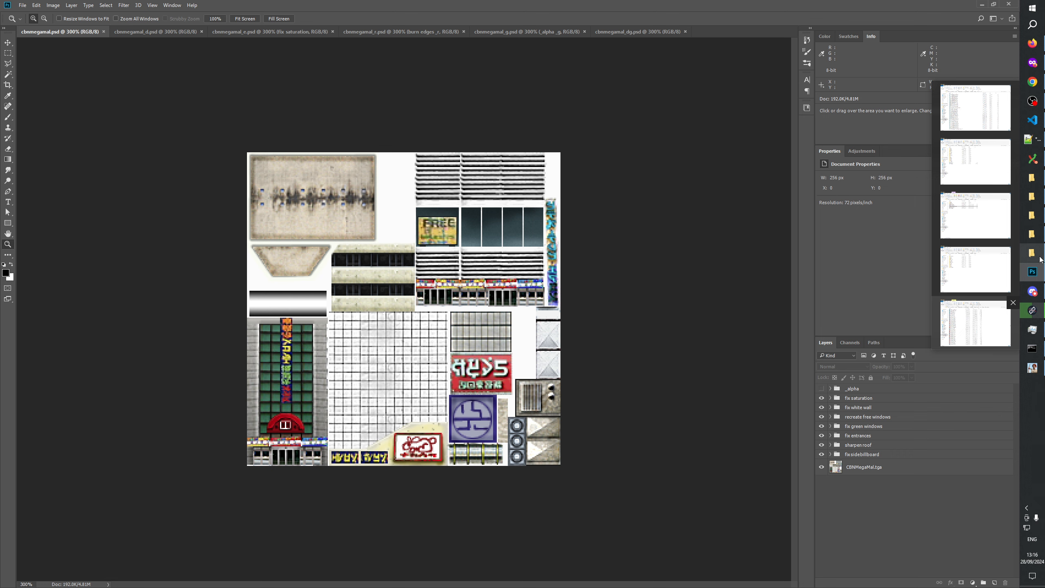
{"action": "left_click", "coordinate": [1040, 258]}
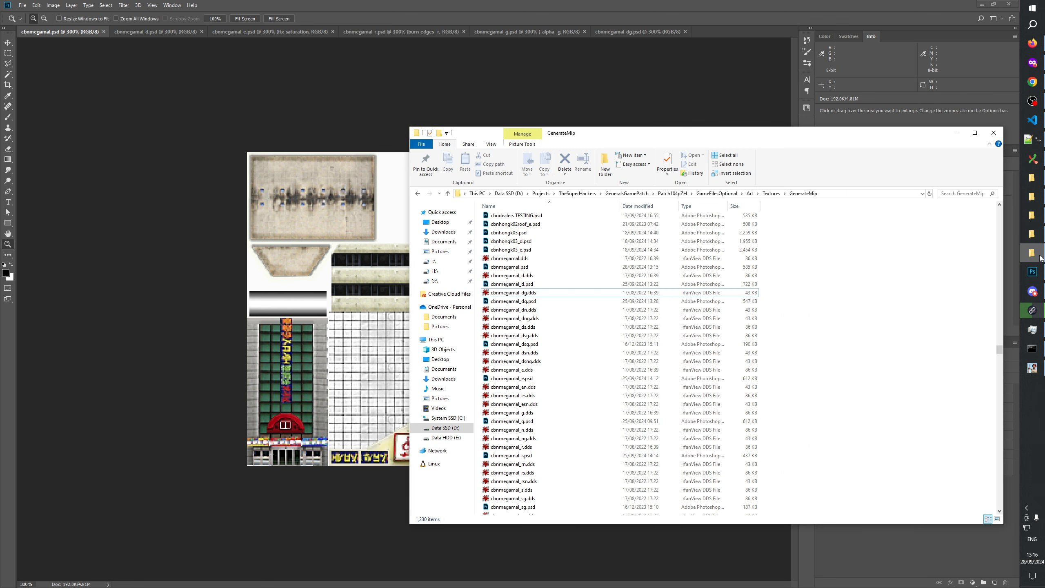
{"action": "left_click", "coordinate": [1039, 240]}
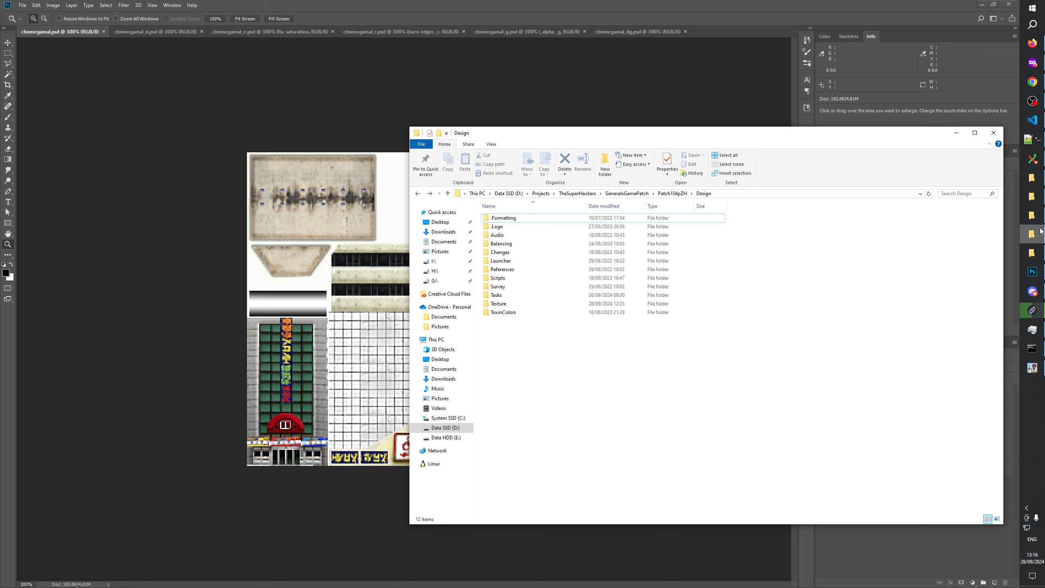
{"action": "left_click", "coordinate": [1032, 198]}
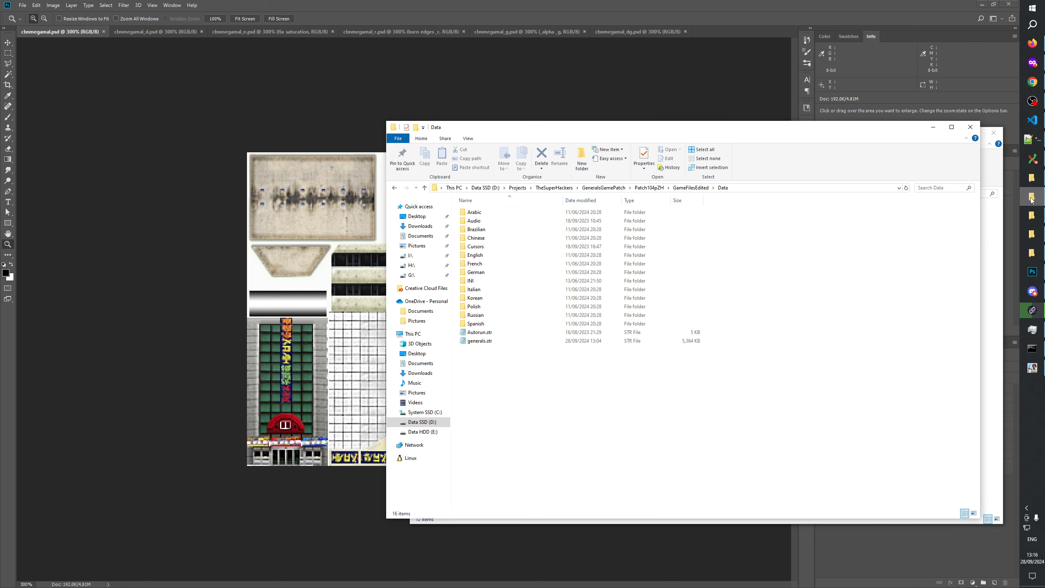
{"action": "left_click", "coordinate": [1031, 182]}
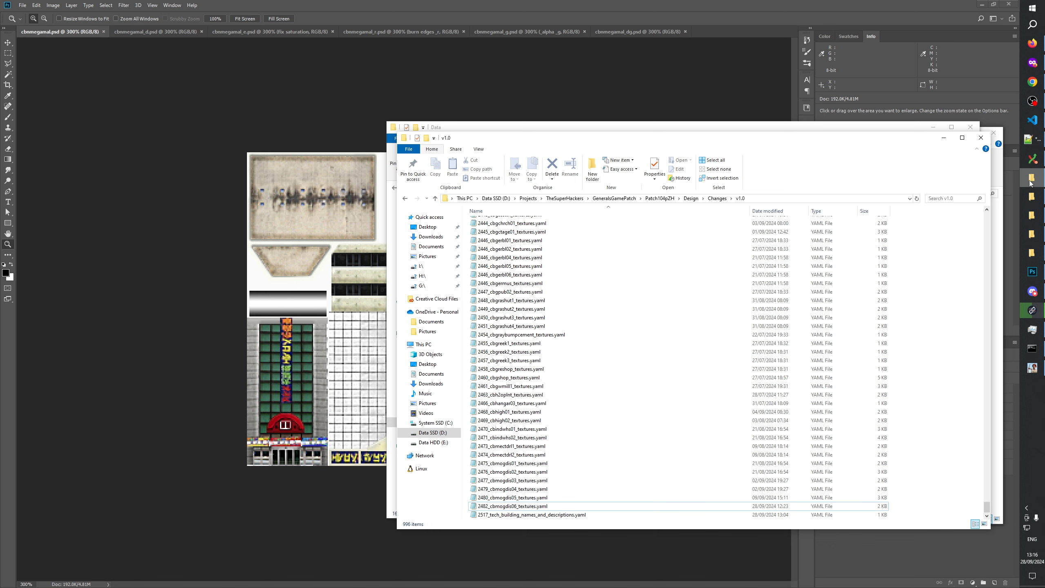
{"action": "left_click", "coordinate": [1032, 197]}
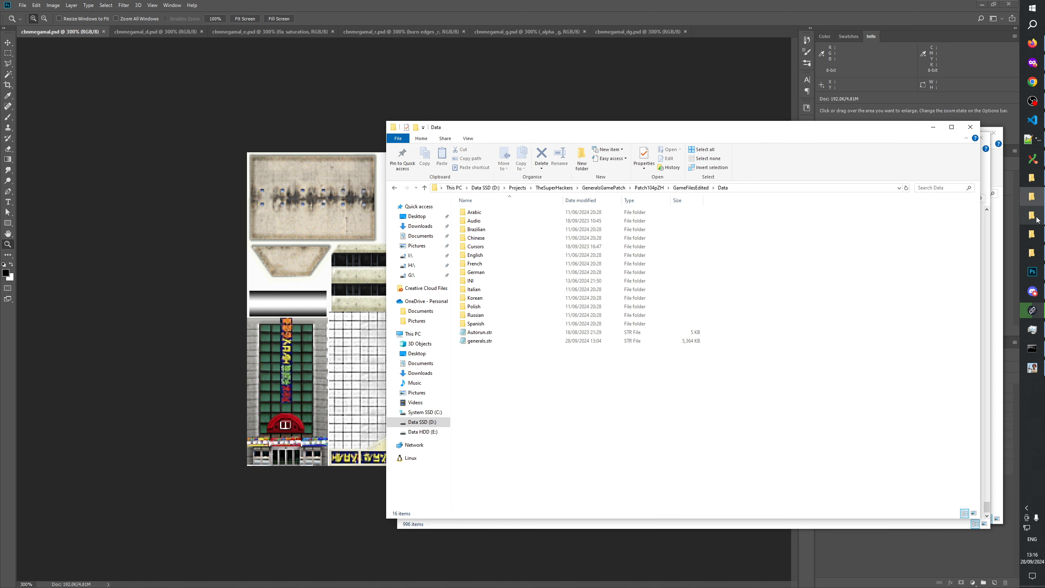
{"action": "left_click", "coordinate": [1037, 218]}
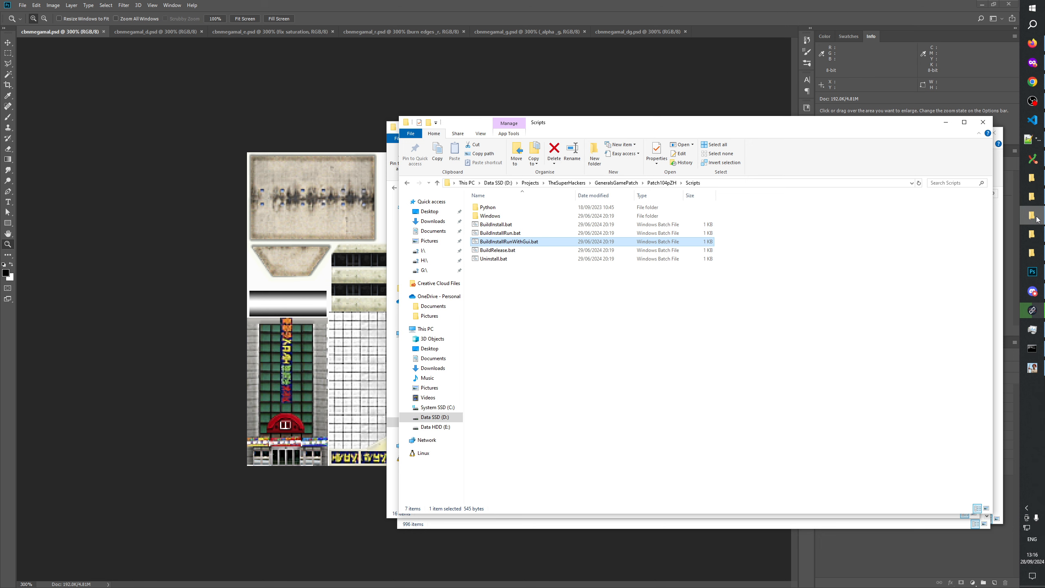
{"action": "left_click", "coordinate": [582, 4]}
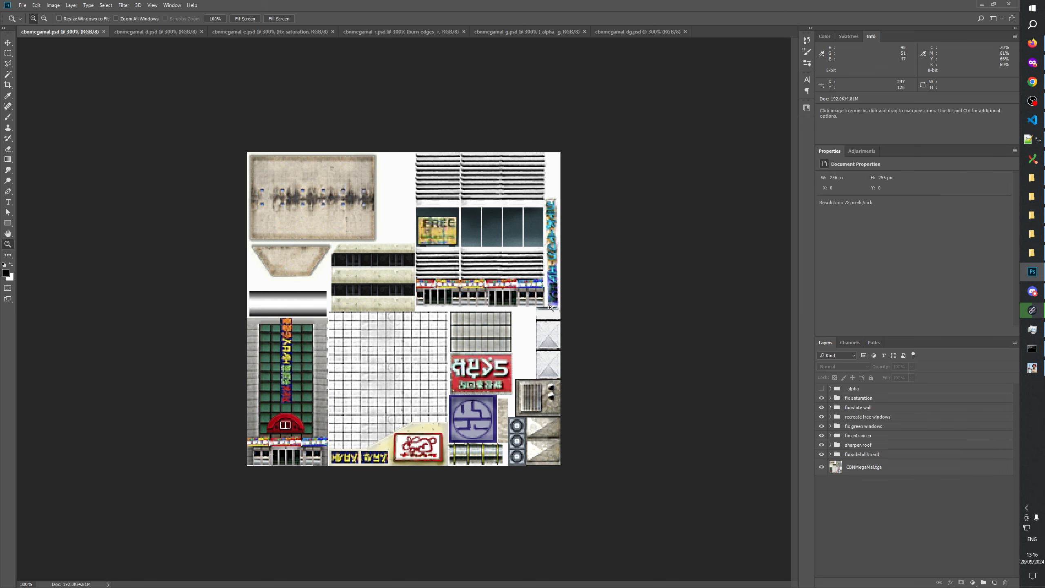
{"action": "left_click", "coordinate": [1033, 216]}
{"action": "left_click", "coordinate": [1037, 193]}
{"action": "left_click", "coordinate": [1041, 185]}
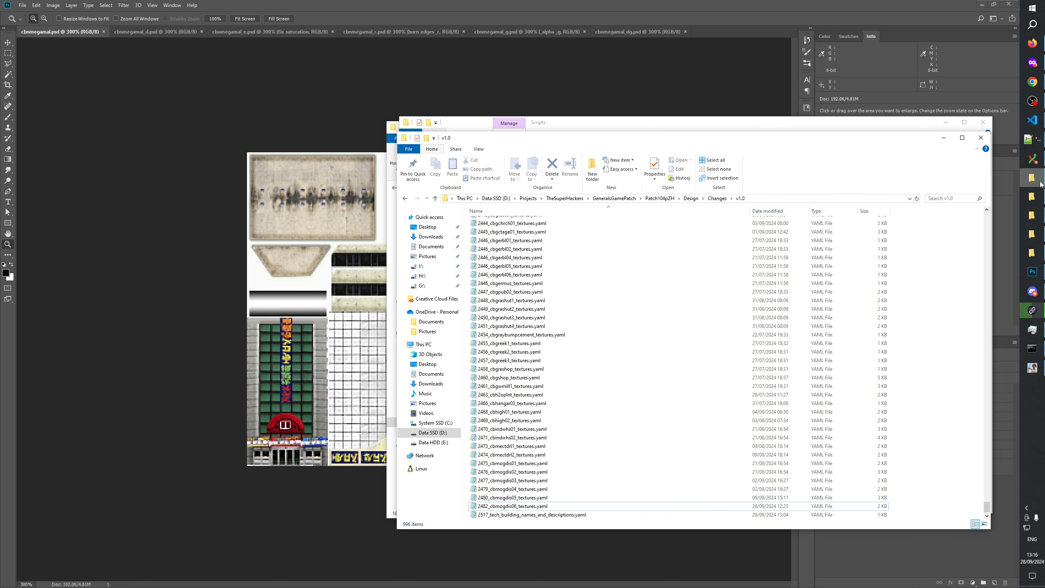
Switch to Notepad++ and delete the notes from line 13 through the Ukrainian translations line in new 4
{"action": "left_click", "coordinate": [1033, 142]}
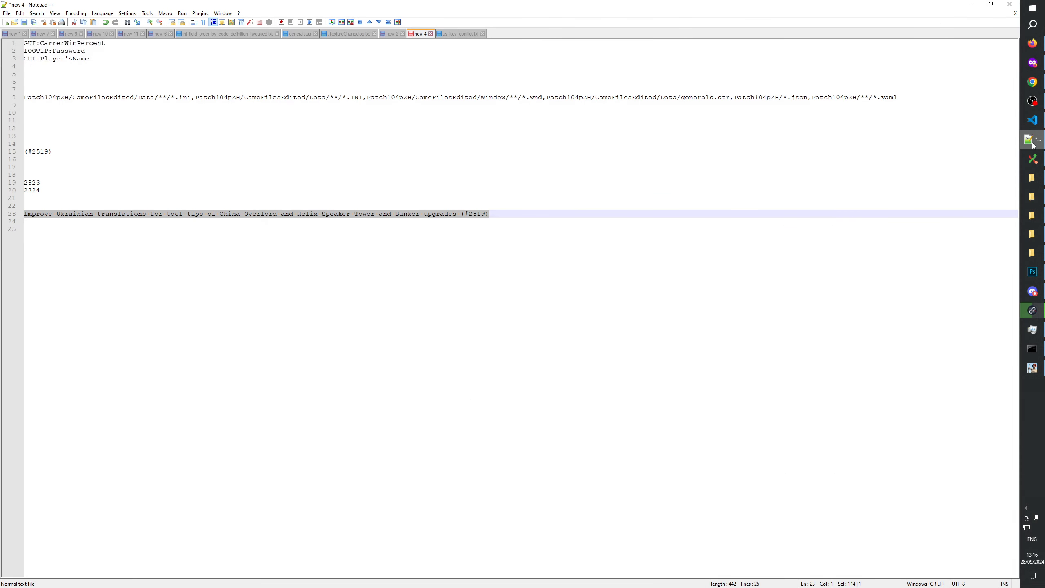
{"action": "left_click", "coordinate": [477, 253]}
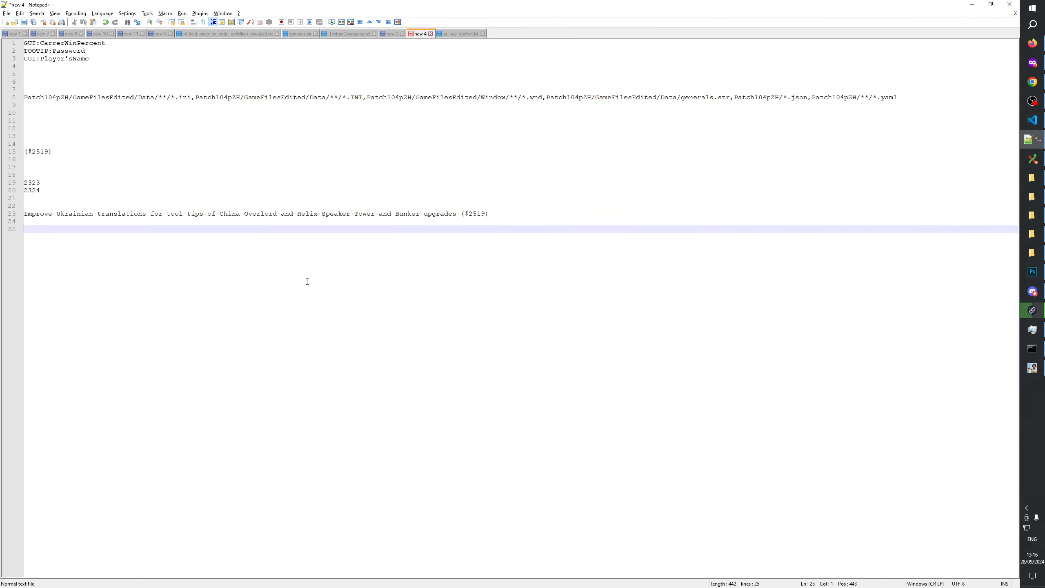
{"action": "left_click_drag", "start_coordinate": [187, 255], "coordinate": [2, 140]}
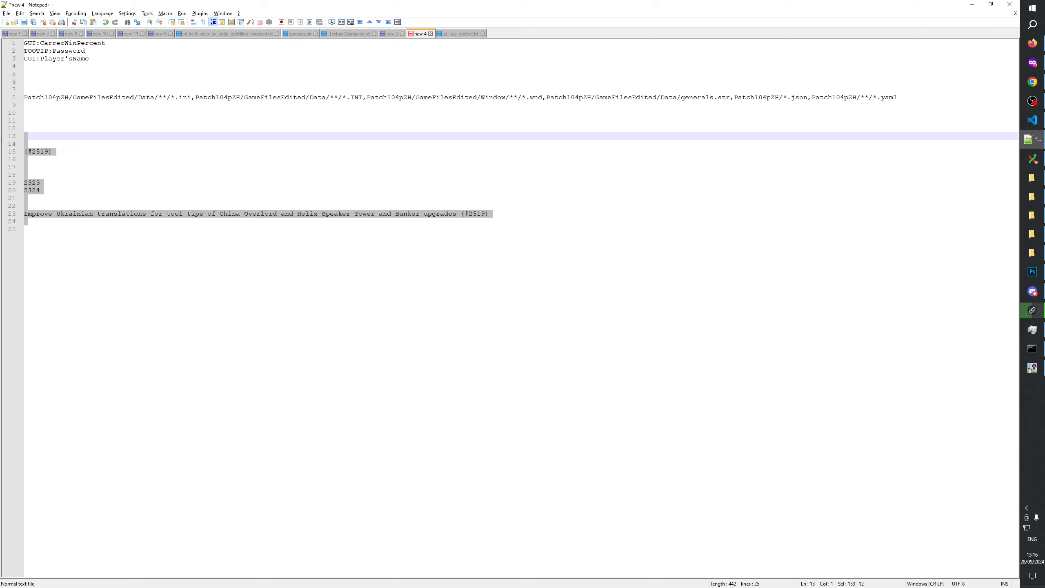
{"action": "key", "text": "Delete"}
Use the file-pattern line from new 4 as the files to include for the OBJECT:Tech search in Visual Studio Code
{"action": "left_click_drag", "start_coordinate": [909, 98], "coordinate": [20, 99]}
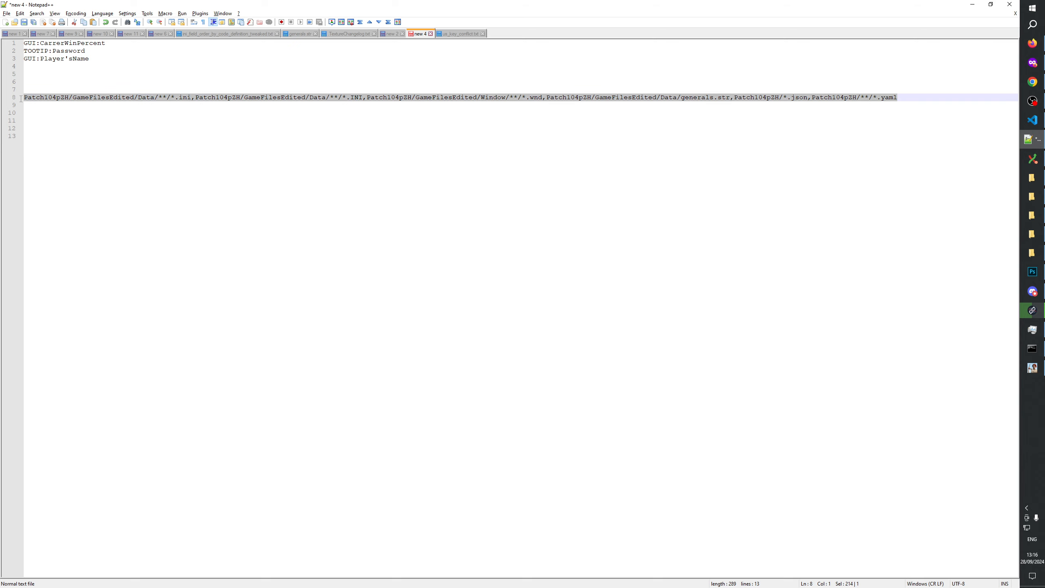
{"action": "left_click", "coordinate": [1032, 120]}
{"action": "left_click", "coordinate": [9, 25]}
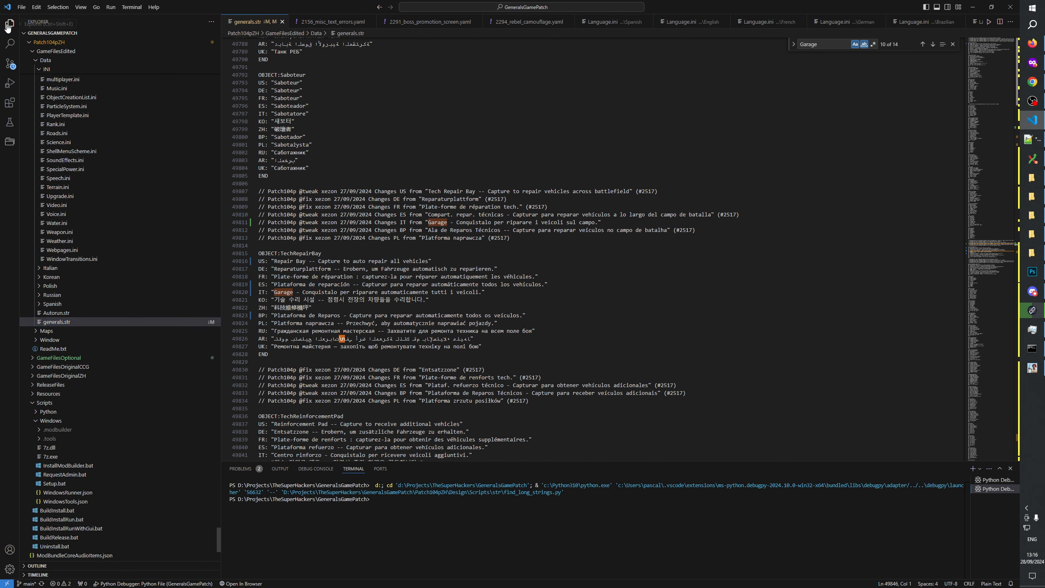
{"action": "left_click", "coordinate": [9, 25]}
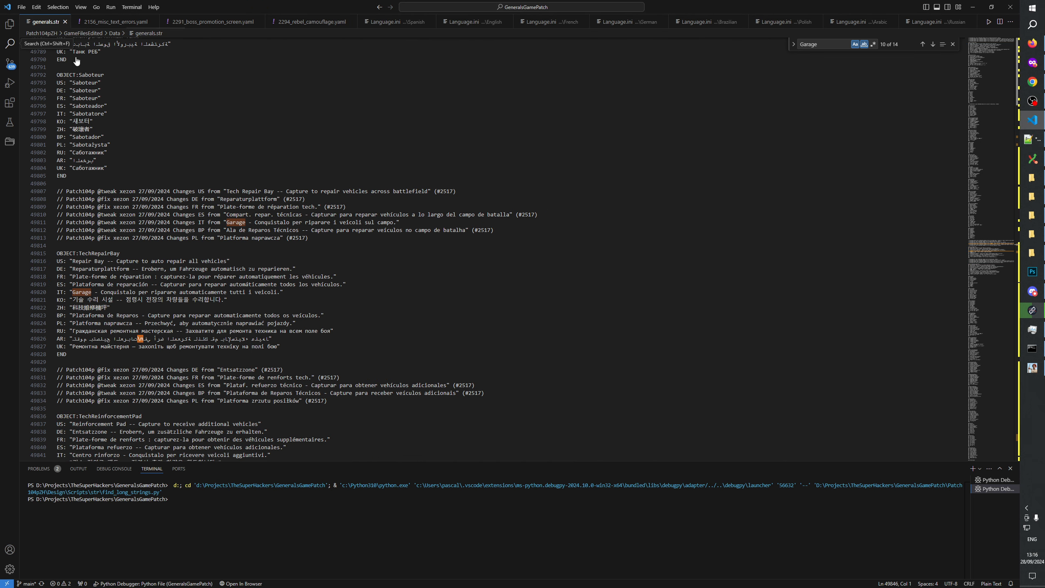
{"action": "left_click", "coordinate": [10, 43]}
{"action": "left_click", "coordinate": [103, 55]}
{"action": "key", "text": "Return"}
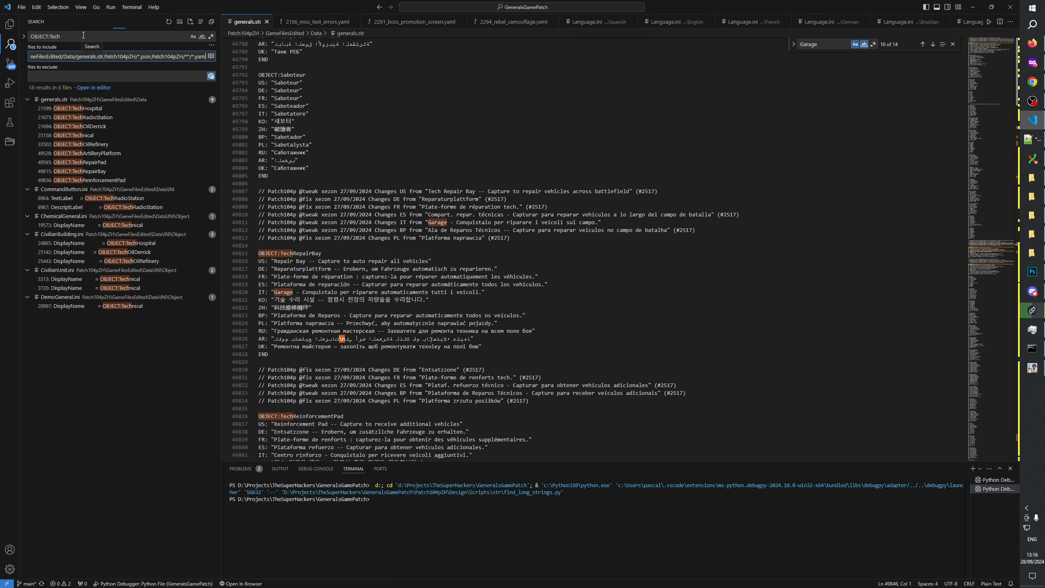
Clear the OBJECT:Tech search term and return to the generals.str text
{"action": "double_click", "coordinate": [83, 36]}
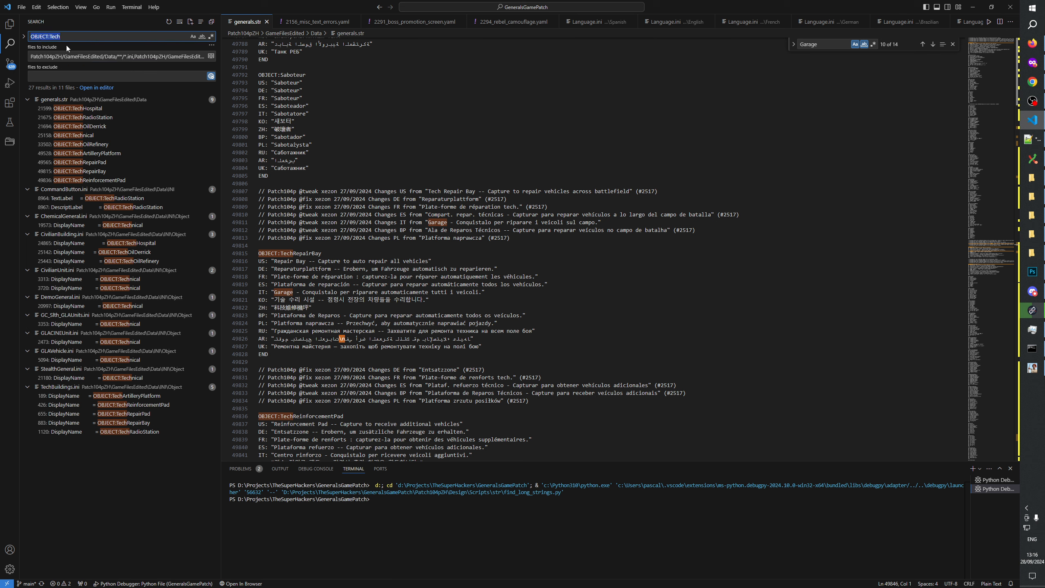
{"action": "key", "text": "BackSpace"}
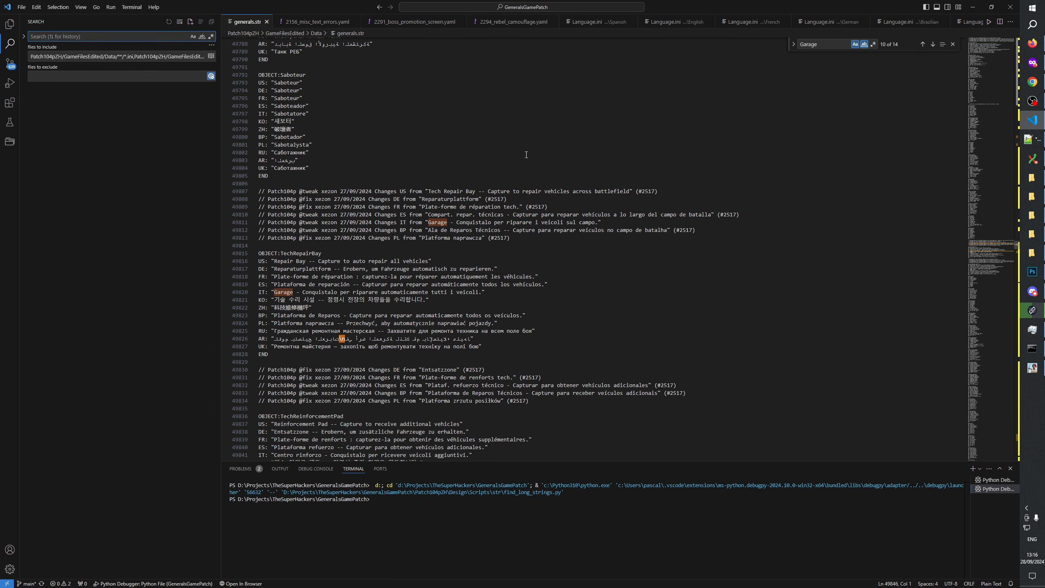
{"action": "left_click", "coordinate": [526, 153]}
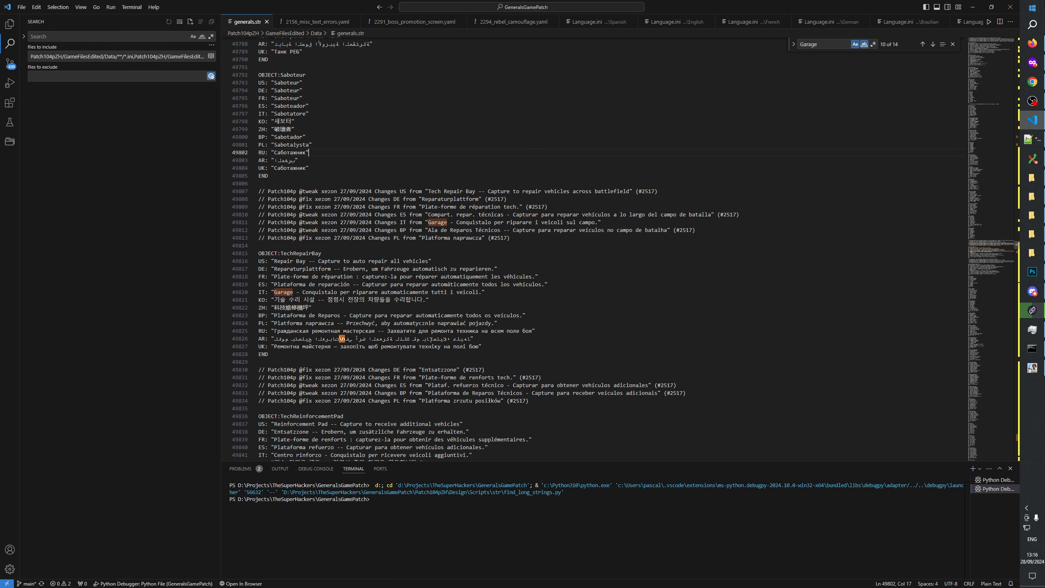
Minimize Visual Studio Code and show us_key_conflict.txt in Notepad++
{"action": "left_click", "coordinate": [976, 7]}
{"action": "left_click", "coordinate": [474, 167]}
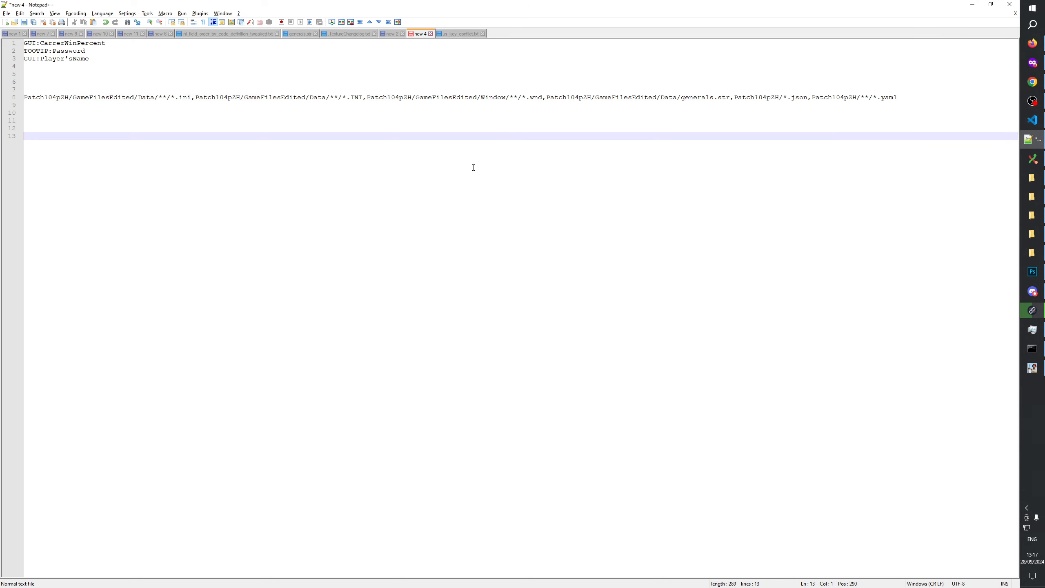
{"action": "left_click", "coordinate": [458, 34]}
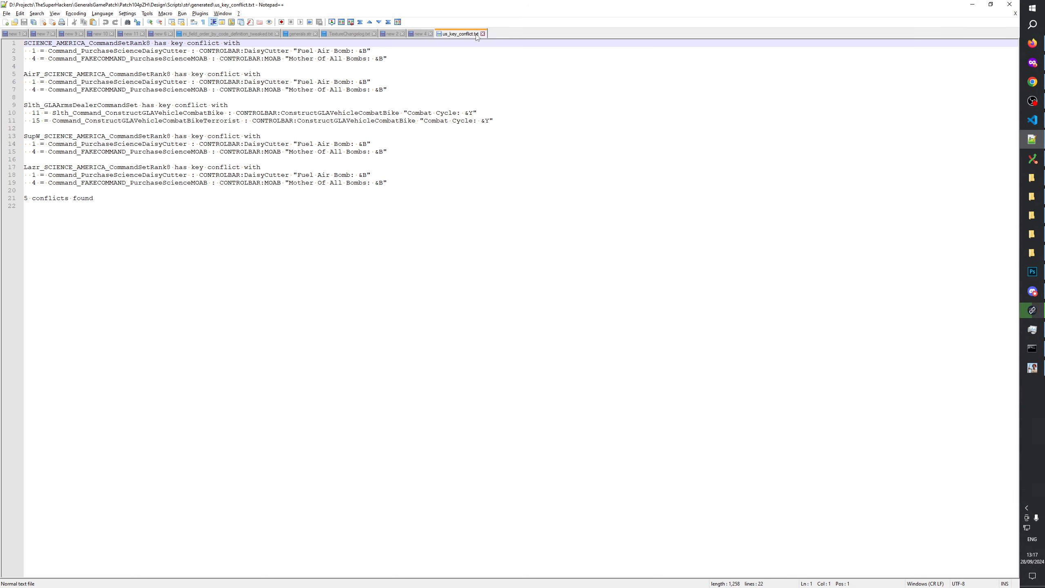
Close us_key_conflict.txt and show the cbnmegamal section of TextureChangelog.txt
{"action": "left_click", "coordinate": [482, 34]}
{"action": "left_click", "coordinate": [393, 35]}
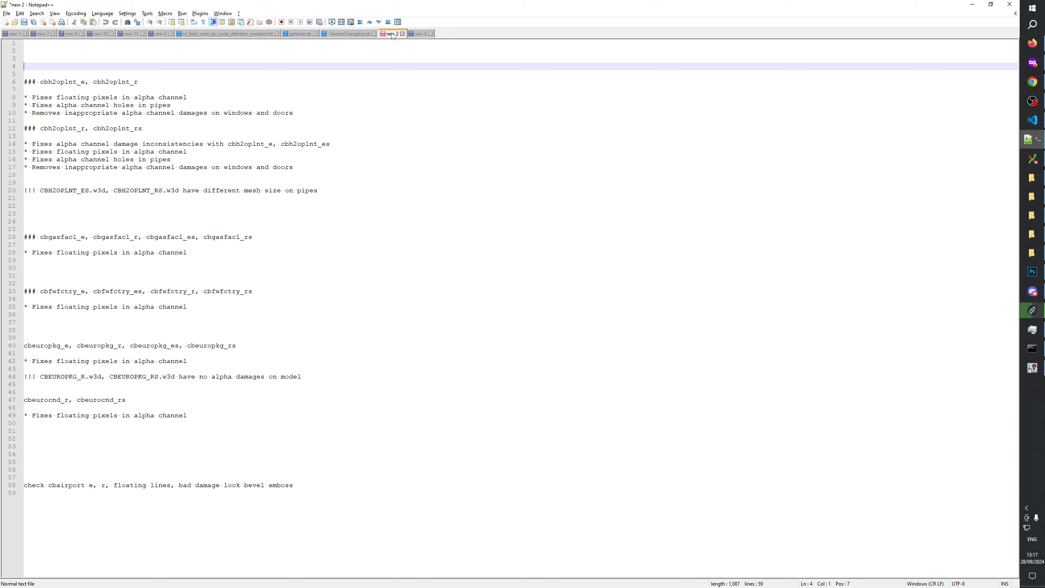
{"action": "left_click", "coordinate": [349, 34]}
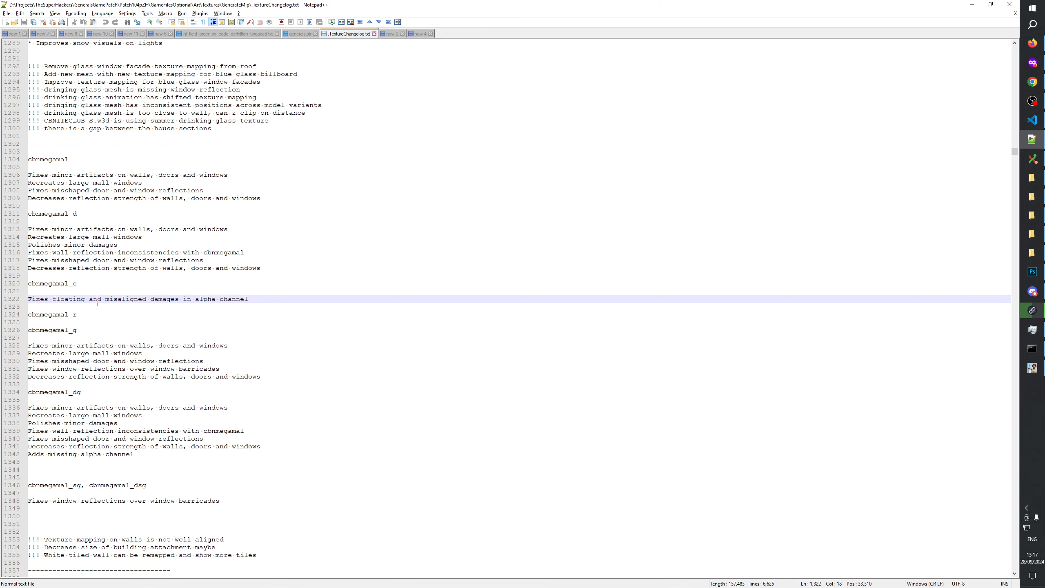
Review the changelog entries for the cbnmegamal texture variants, from cbnmegamal through cbnmegamal_g
{"action": "left_click", "coordinate": [91, 314]}
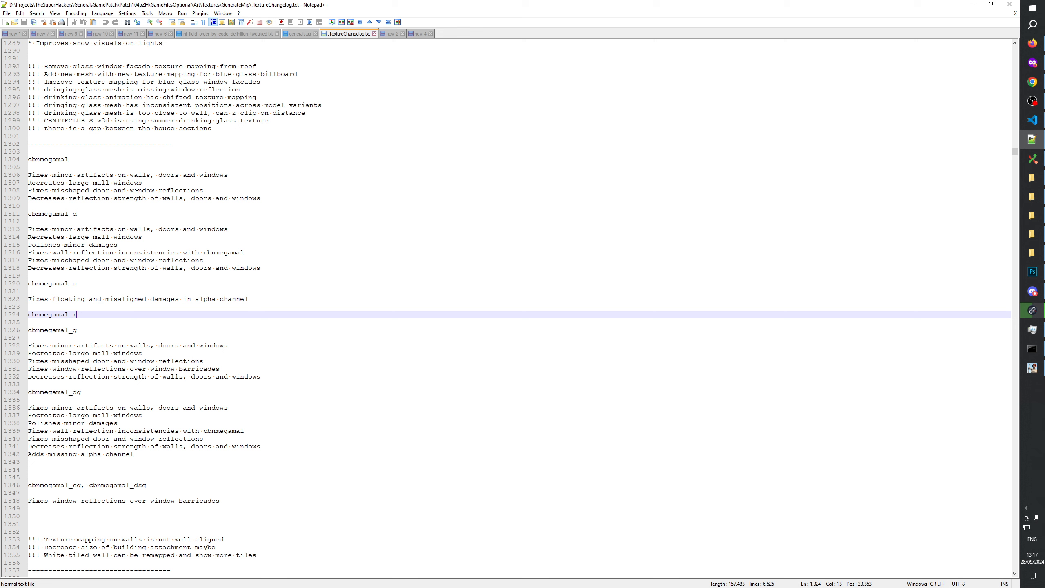
{"action": "left_click", "coordinate": [88, 175]}
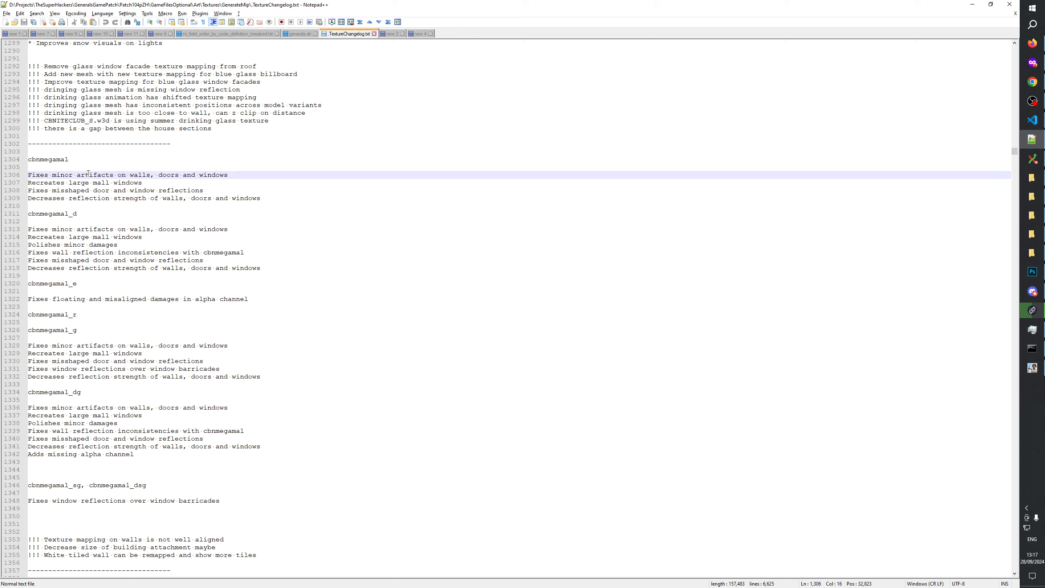
{"action": "left_click", "coordinate": [216, 182]}
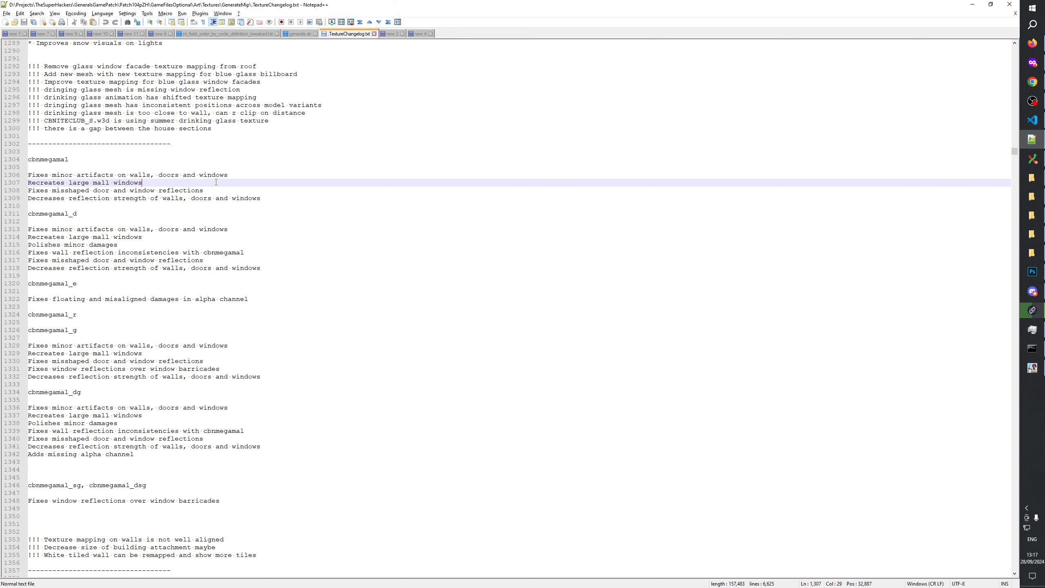
{"action": "left_click", "coordinate": [128, 211]}
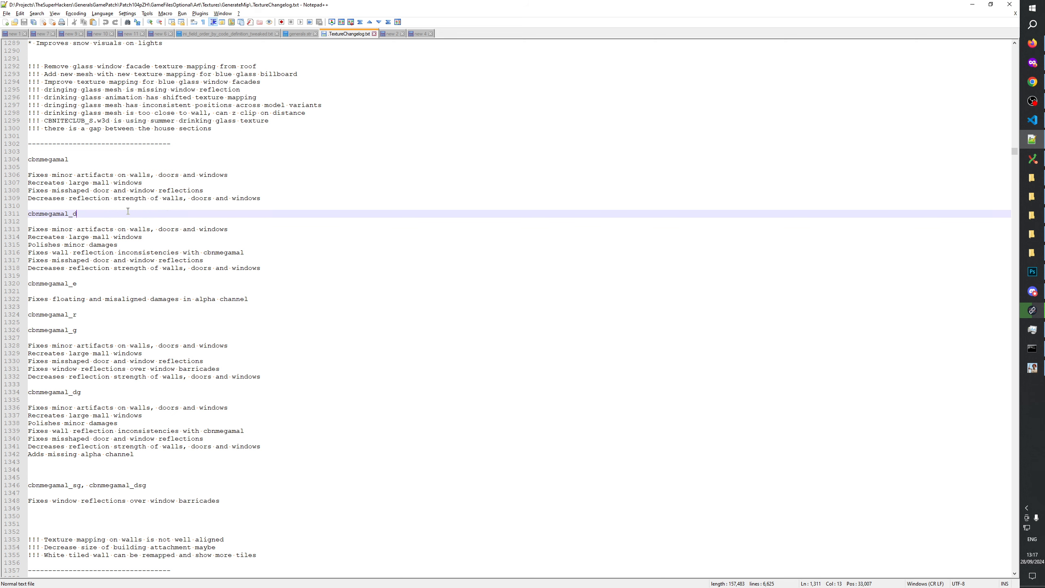
{"action": "left_click", "coordinate": [99, 237]}
{"action": "left_click", "coordinate": [90, 211]}
{"action": "left_click", "coordinate": [91, 207]}
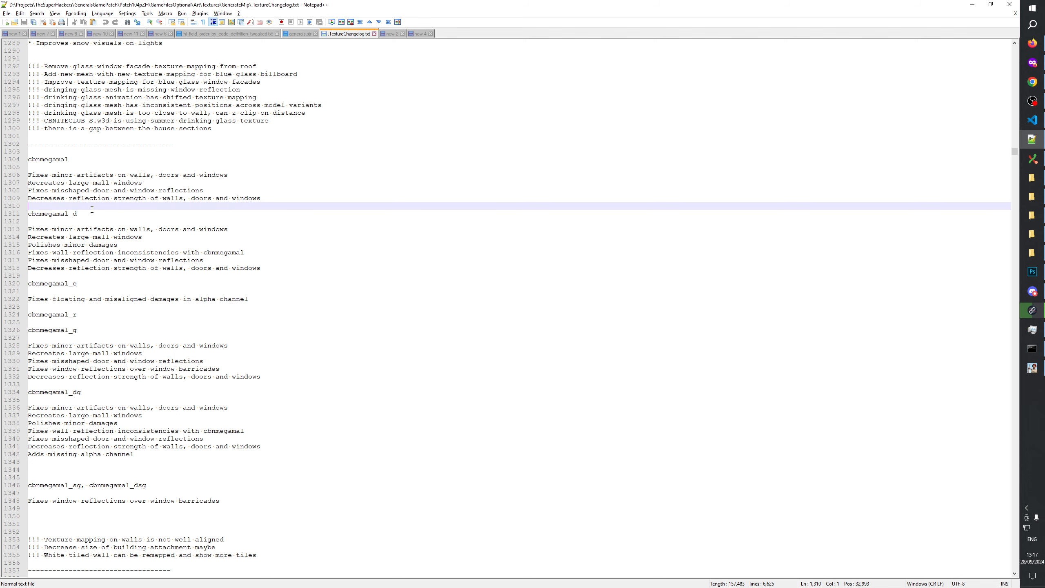
{"action": "left_click", "coordinate": [91, 212]}
{"action": "left_click", "coordinate": [91, 331]}
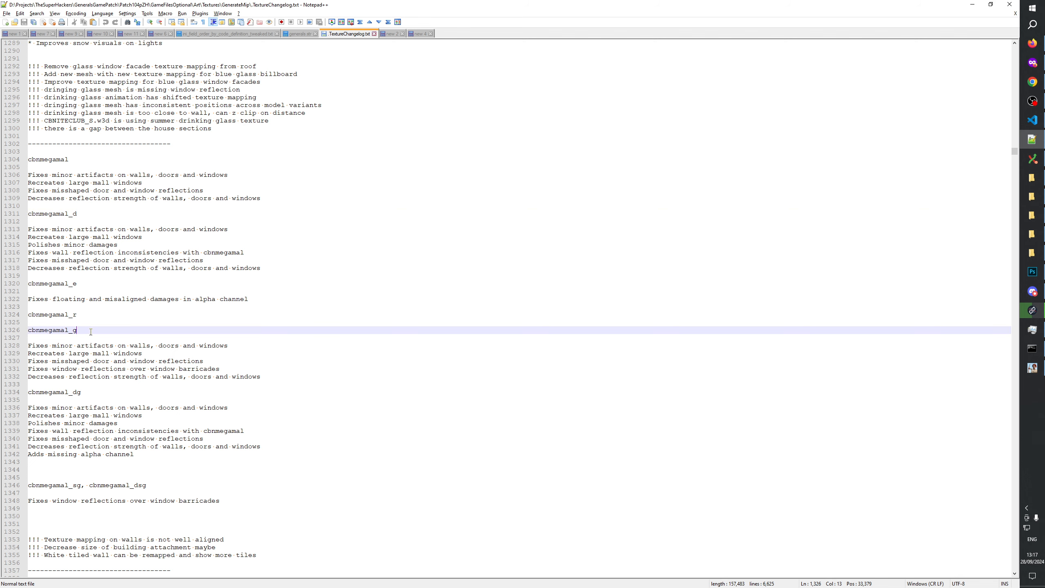
{"action": "left_click", "coordinate": [82, 284]}
{"action": "left_click", "coordinate": [292, 301]}
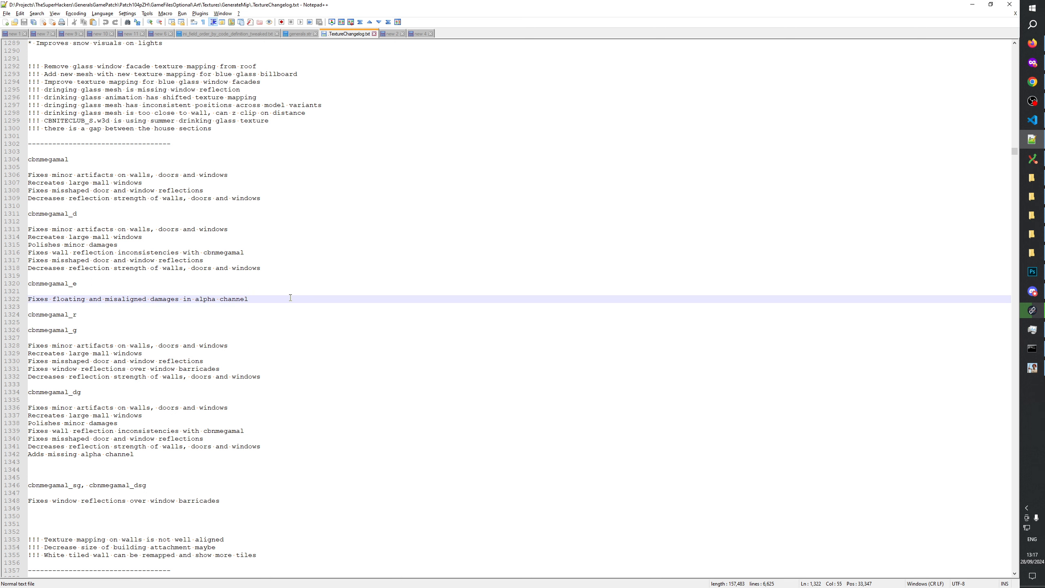
Switch to Photoshop to check the layer groups of cbnmegamal_e.psd, and return to the changelog in Notepad++
{"action": "left_click", "coordinate": [1032, 272]}
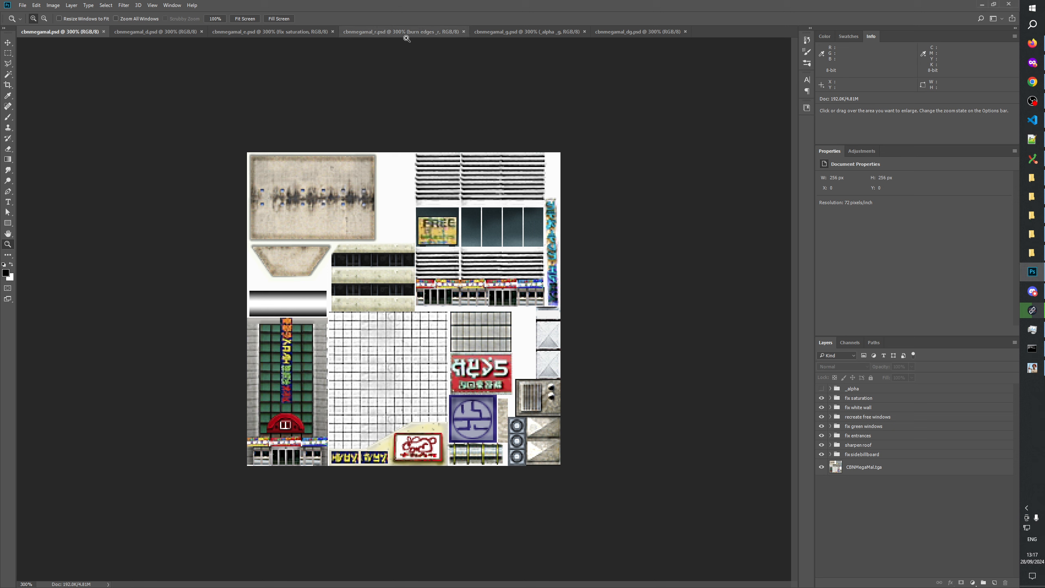
{"action": "left_click", "coordinate": [255, 31]}
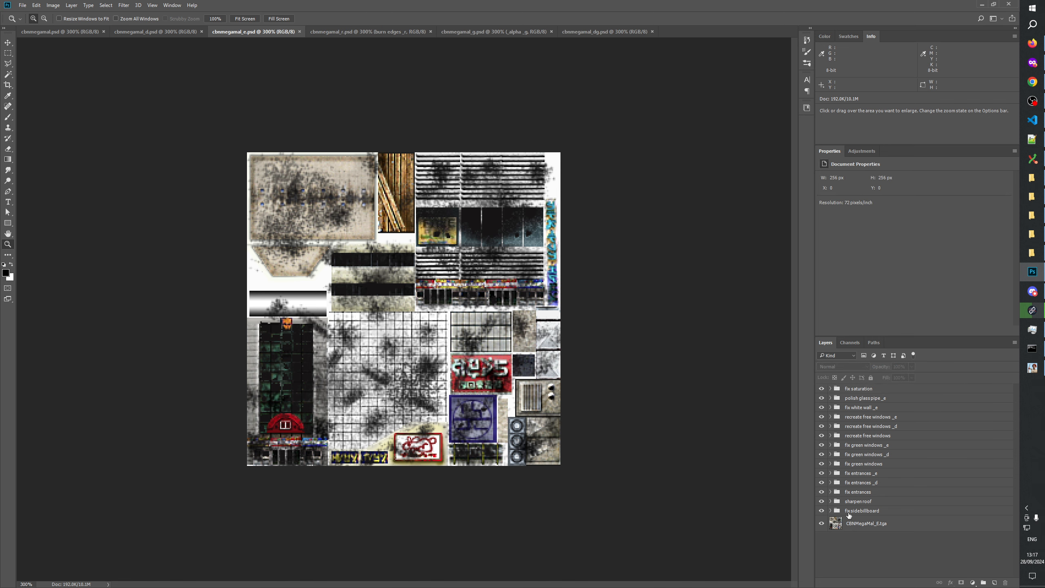
{"action": "key", "text": "alt+Tab"}
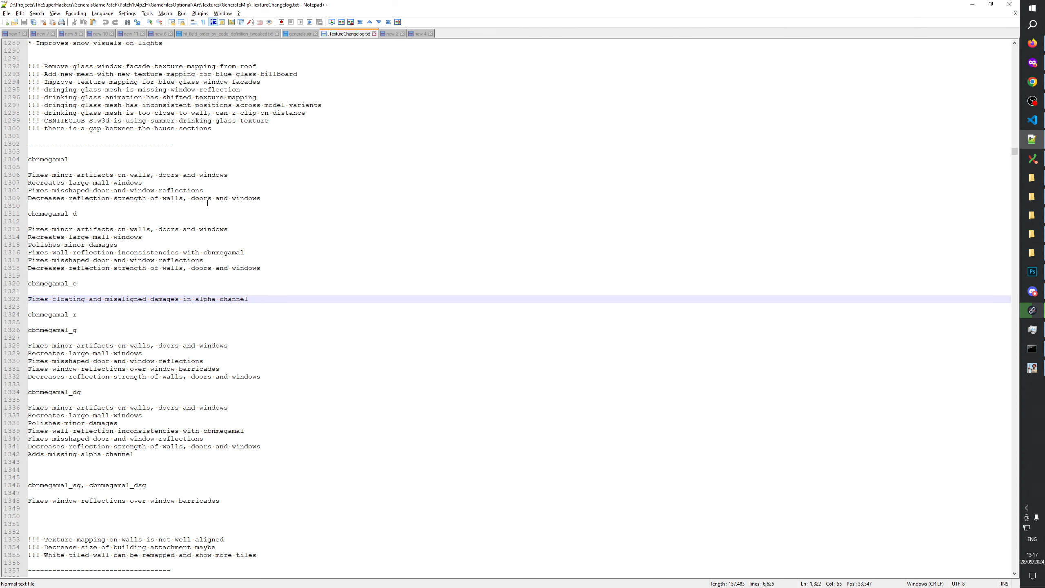
Copy the line "Fixes minor artifacts on walls, doors and windows" from the cbnmegamal_d entry to the start of the cbnmegamal_e entry
{"action": "left_click", "coordinate": [94, 229]}
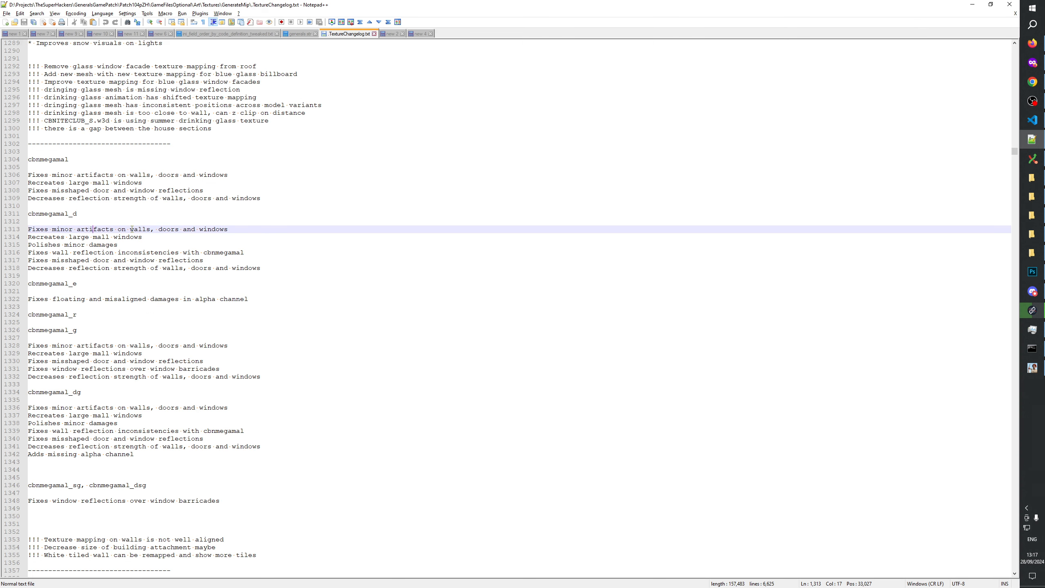
{"action": "left_click_drag", "start_coordinate": [239, 228], "coordinate": [28, 229]}
{"action": "key", "text": "ctrl+c"}
{"action": "left_click", "coordinate": [75, 291]}
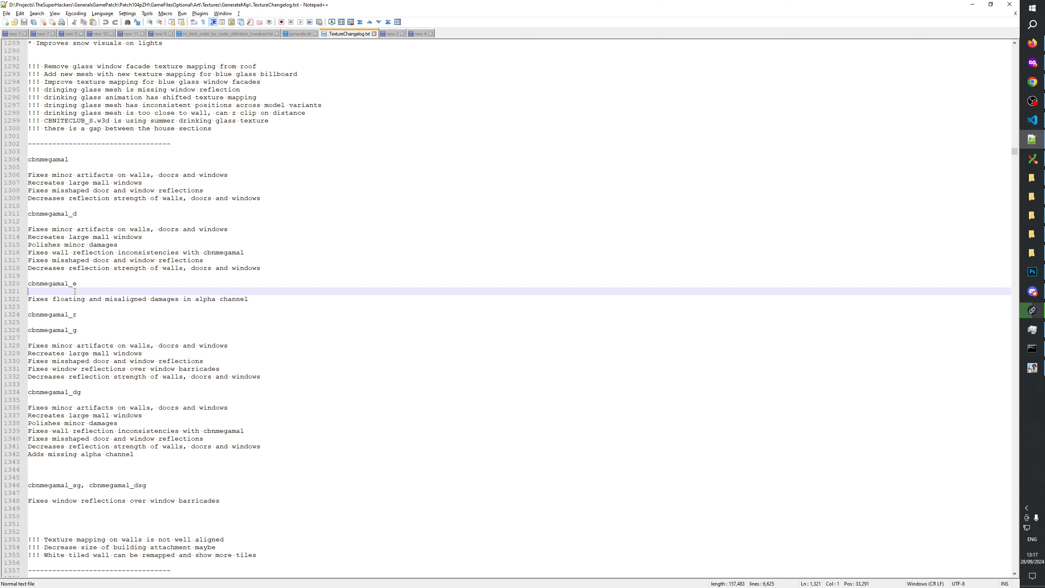
{"action": "key", "text": "Return"}
{"action": "key", "text": "Return"}
{"action": "key", "text": "Up"}
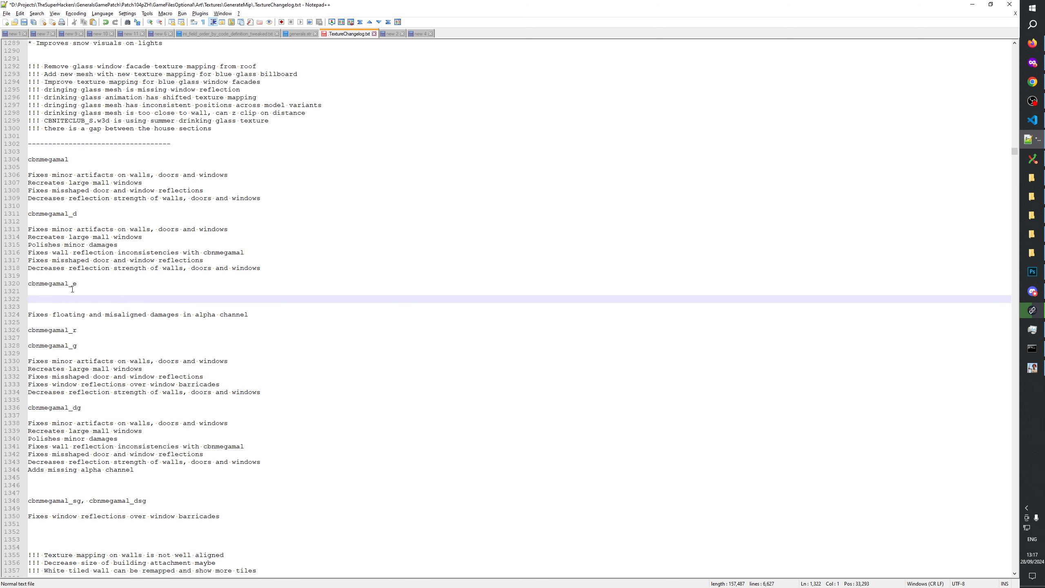
{"action": "key", "text": "ctrl+v"}
Copy "Recreates large mall windows" from the cbnmegamal_d entry to a new line below the artifacts line under cbnmegamal_e
{"action": "left_click_drag", "start_coordinate": [143, 237], "coordinate": [6, 242]}
{"action": "key", "text": "ctrl+c"}
{"action": "left_click", "coordinate": [249, 301]}
{"action": "key", "text": "Return"}
{"action": "key", "text": "ctrl+v"}
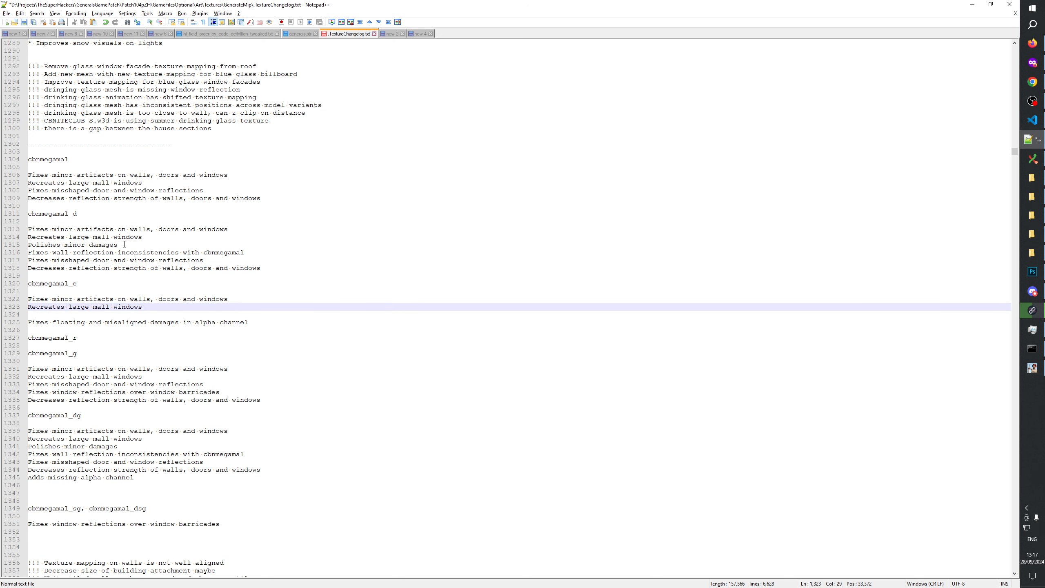
Switch to Photoshop and toggle the fix entrances _d and fix entrances _e groups in cbnmegamal_e.psd to compare the entrance damages
{"action": "left_click_drag", "start_coordinate": [124, 244], "coordinate": [5, 245]}
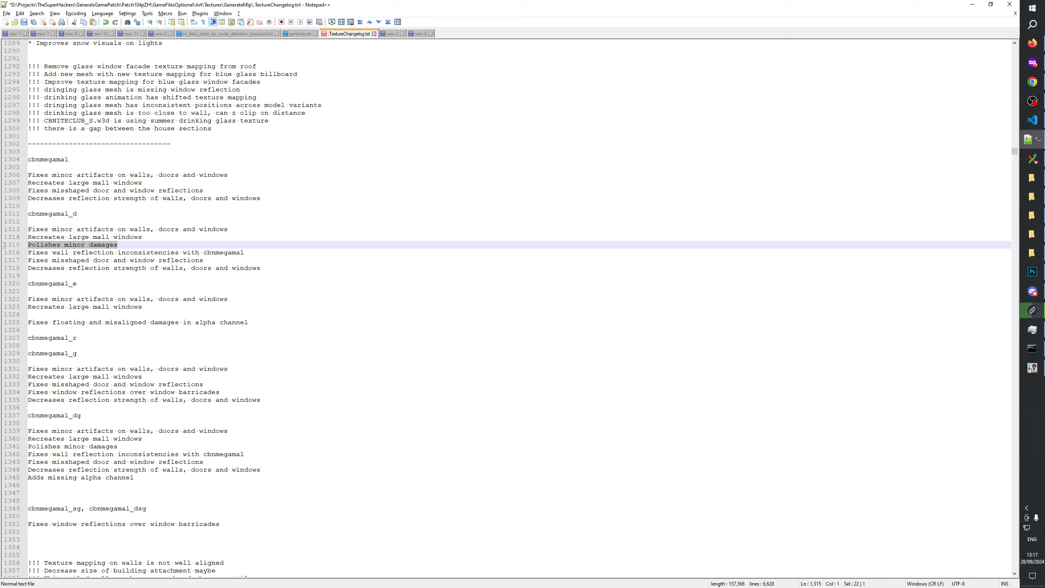
{"action": "key", "text": "alt+Tab"}
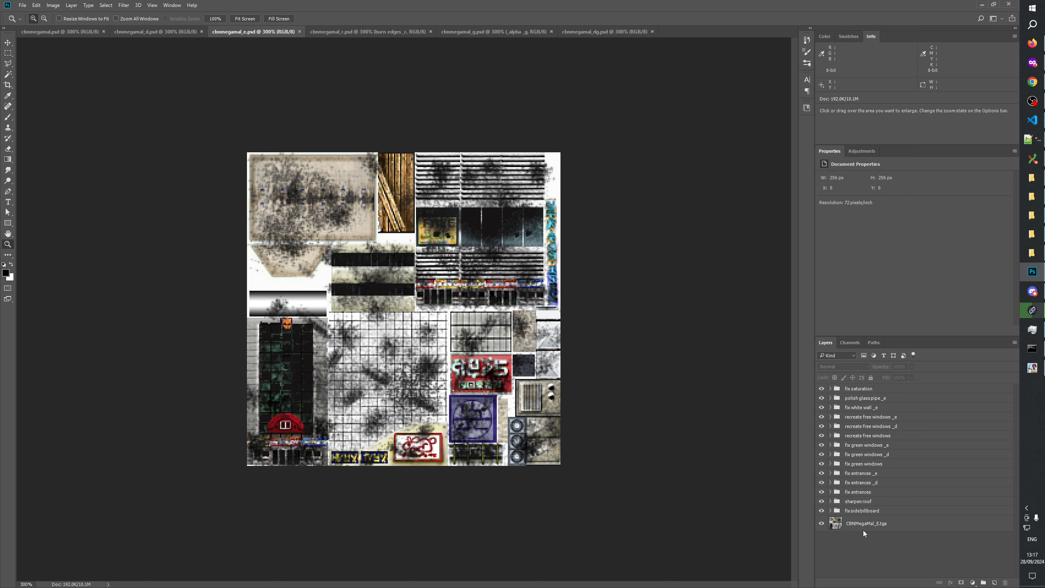
{"action": "left_click", "coordinate": [822, 483]}
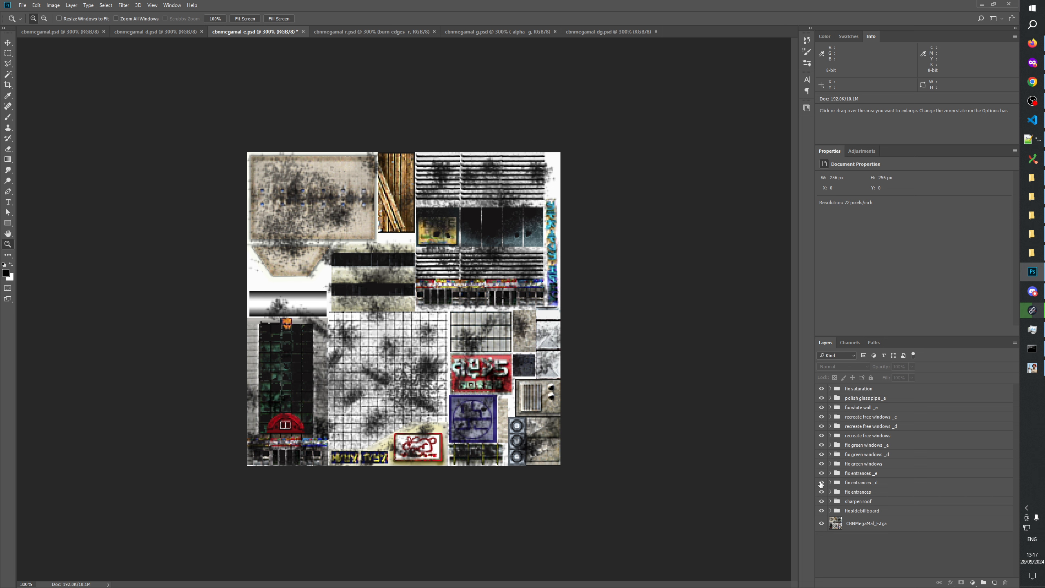
{"action": "left_click", "coordinate": [821, 483]}
{"action": "left_click", "coordinate": [821, 483]}
{"action": "left_click", "coordinate": [821, 483]}
{"action": "left_click", "coordinate": [823, 474]}
{"action": "left_click", "coordinate": [822, 475]}
{"action": "left_click", "coordinate": [822, 474]}
{"action": "left_click", "coordinate": [823, 474]}
{"action": "left_click", "coordinate": [822, 474]}
{"action": "left_click", "coordinate": [822, 474]}
{"action": "left_click", "coordinate": [822, 454]}
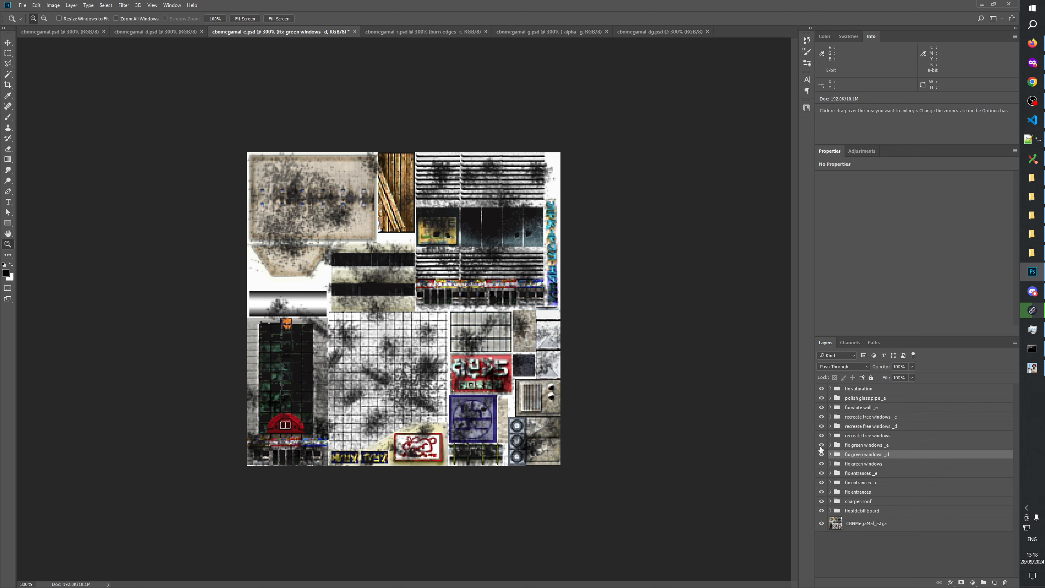
Return to Notepad++ and check which remaining cbnmegamal_d lines, from minor damages to reflection strength, apply to cbnmegamal_e
{"action": "key", "text": "alt+Tab"}
{"action": "left_click", "coordinate": [116, 244]}
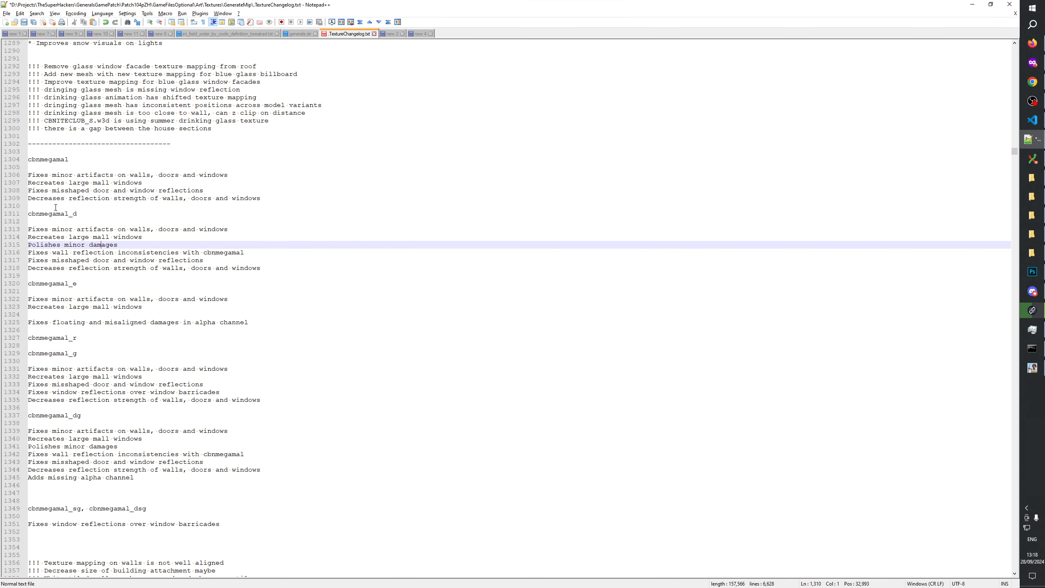
{"action": "left_click", "coordinate": [70, 213]}
{"action": "left_click_drag", "start_coordinate": [119, 244], "coordinate": [27, 245]}
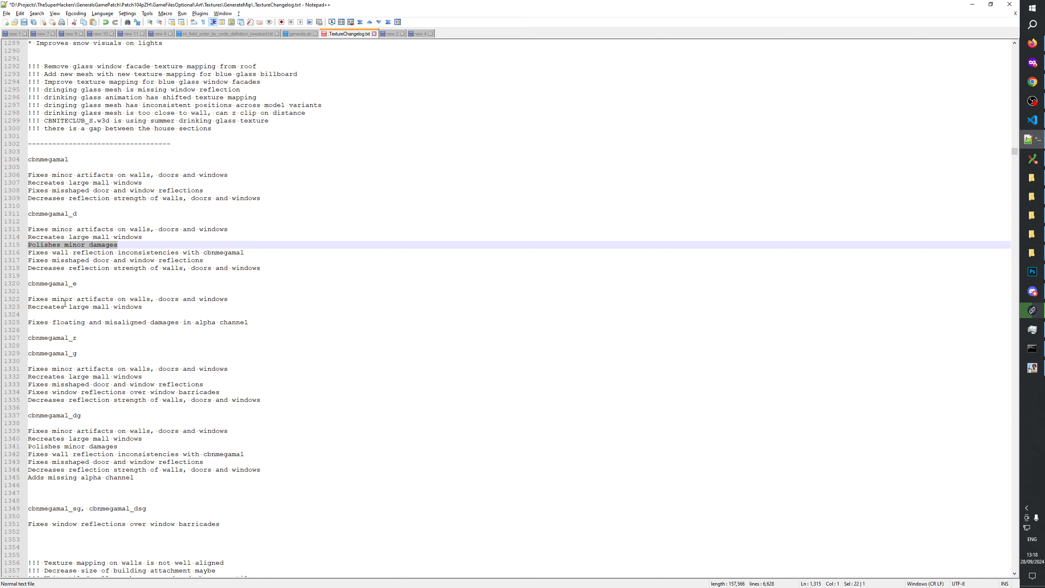
{"action": "left_click", "coordinate": [77, 252]}
{"action": "left_click_drag", "start_coordinate": [261, 252], "coordinate": [5, 247]}
{"action": "left_click", "coordinate": [132, 260]}
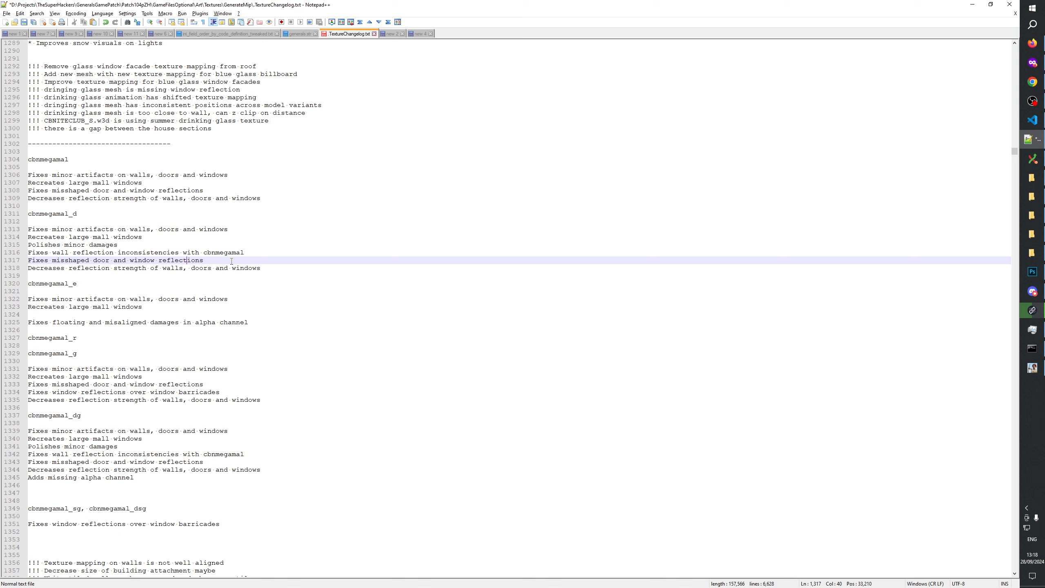
{"action": "left_click_drag", "start_coordinate": [232, 261], "coordinate": [39, 261]}
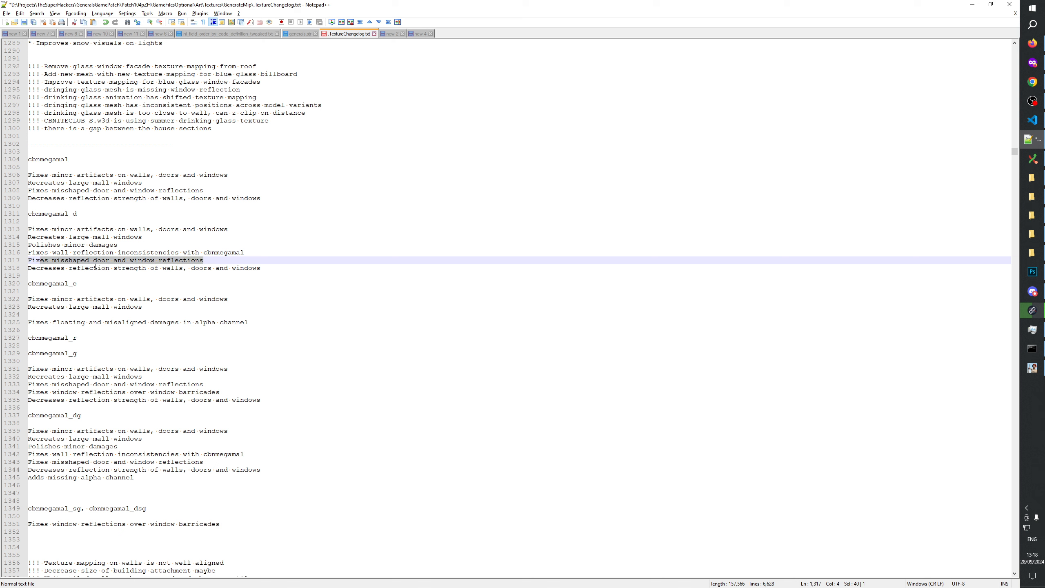
{"action": "left_click", "coordinate": [76, 268]}
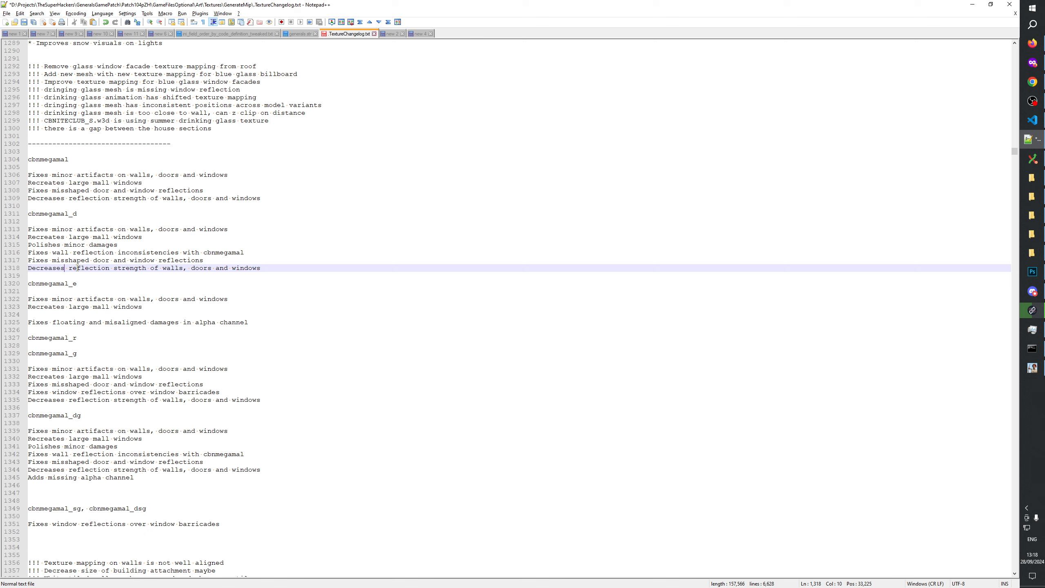
{"action": "left_click_drag", "start_coordinate": [77, 269], "coordinate": [260, 270]}
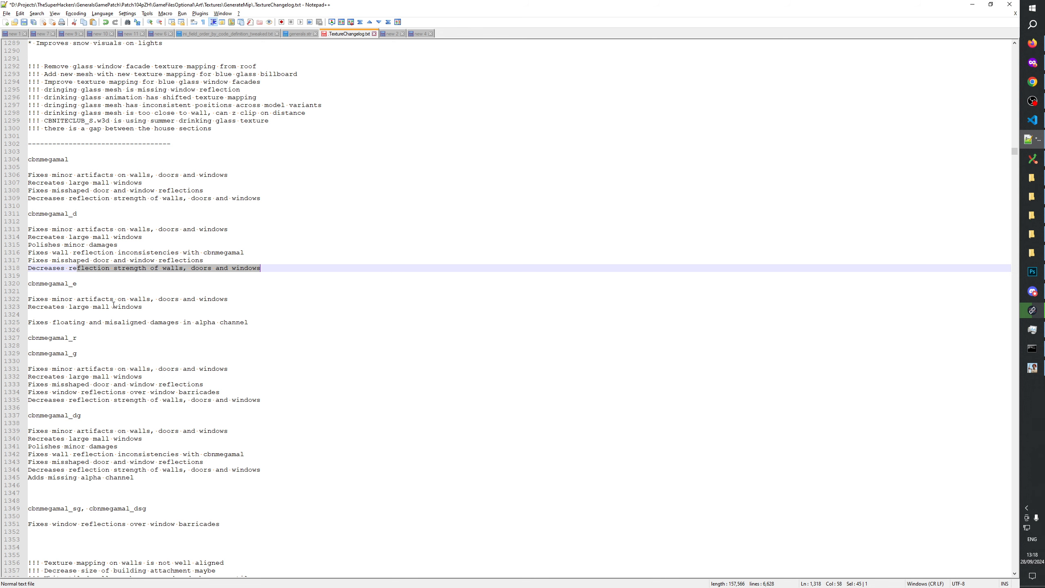
{"action": "left_click", "coordinate": [89, 313]}
Switch to Photoshop, toggle the fix side billboard group in cbnmegamal_e.psd to compare the billboard, and return to the changelog
{"action": "key", "text": "alt+Tab"}
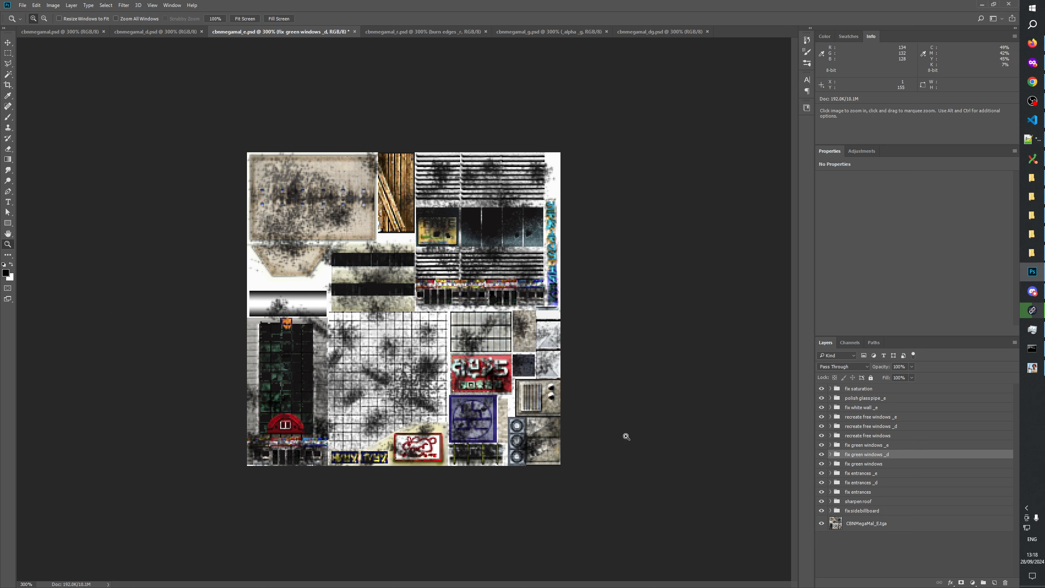
{"action": "left_click", "coordinate": [835, 512]}
{"action": "left_click", "coordinate": [822, 511]}
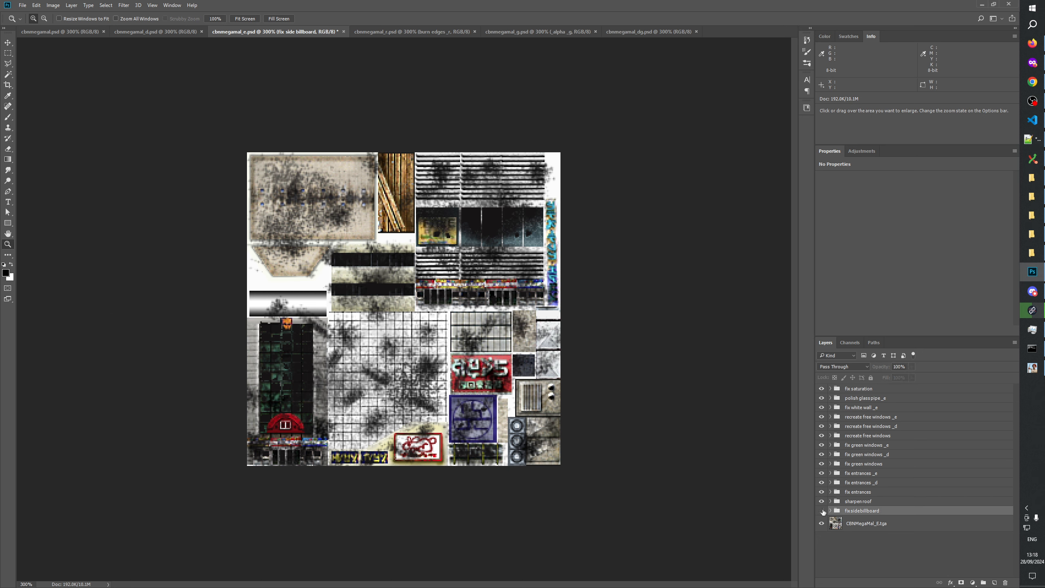
{"action": "left_click", "coordinate": [822, 511]}
{"action": "left_click", "coordinate": [823, 511]}
{"action": "left_click", "coordinate": [823, 510]}
{"action": "key", "text": "alt+Tab"}
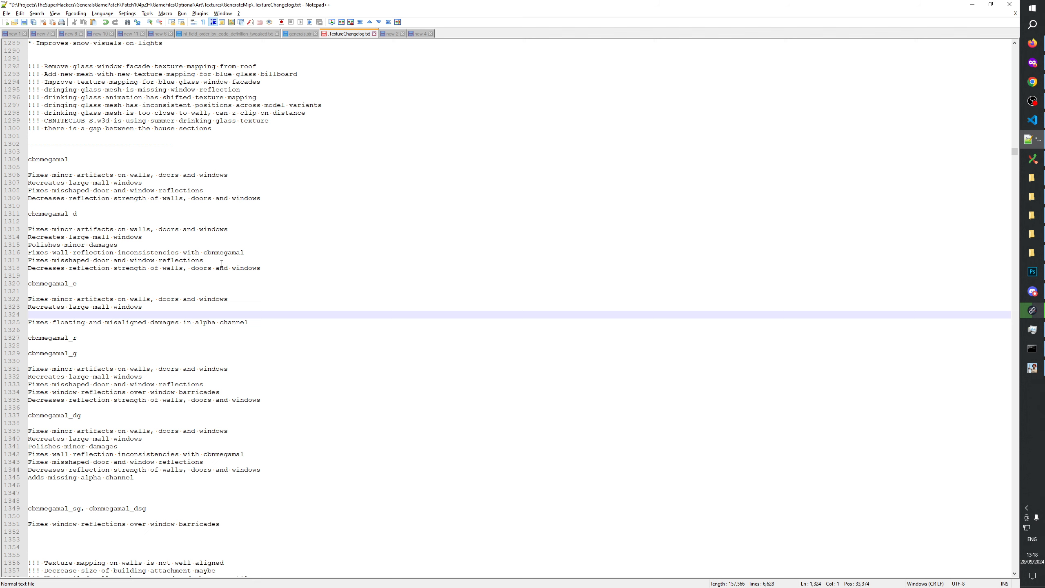
Switch back to Photoshop and toggle the fix entrances group in cbnmegamal_e.psd to examine its effect on the entrances
{"action": "key", "text": "alt+Tab"}
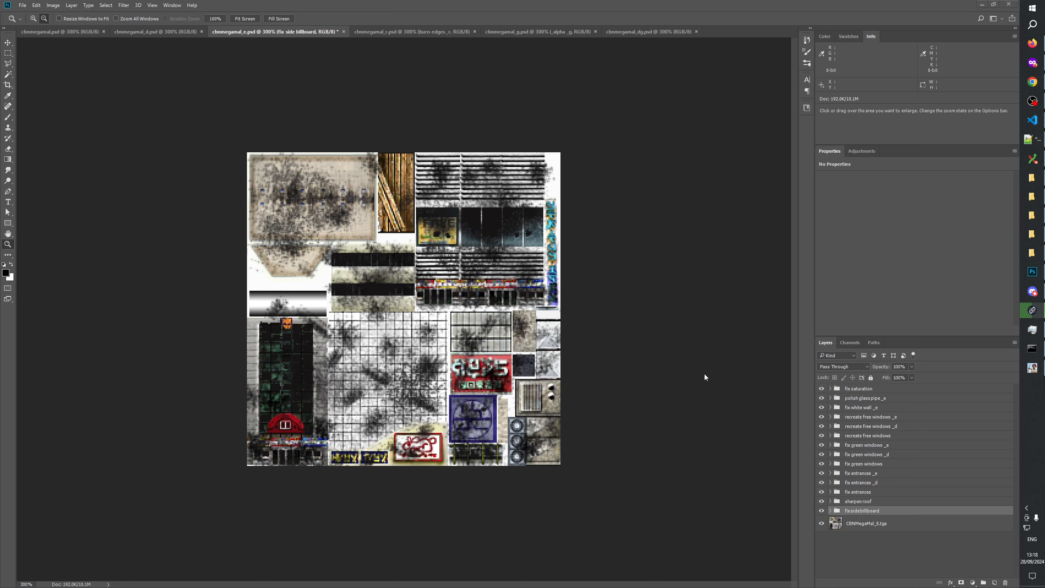
{"action": "left_click", "coordinate": [829, 496]}
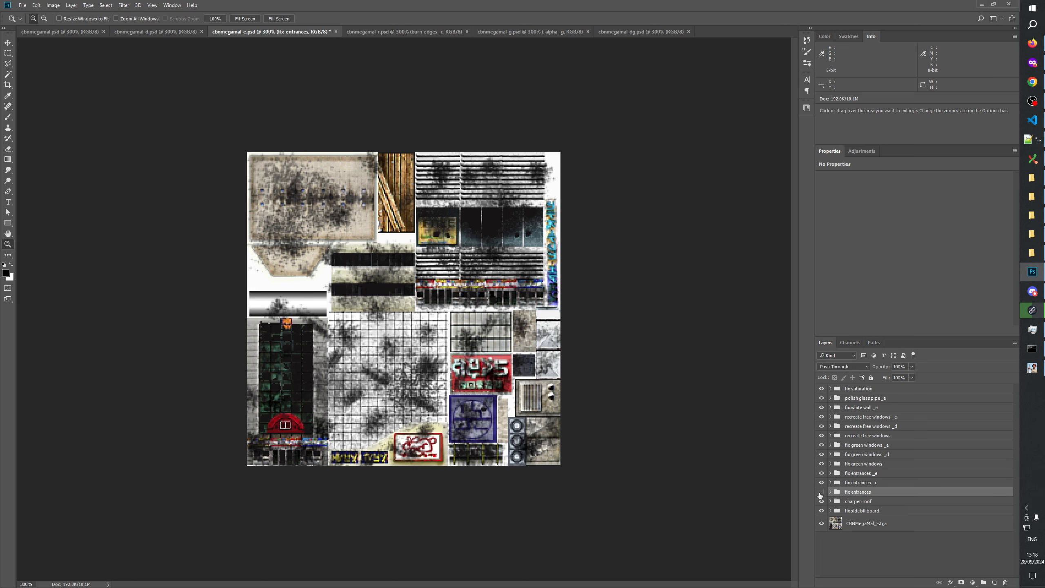
{"action": "left_click", "coordinate": [821, 493]}
{"action": "left_click", "coordinate": [821, 493]}
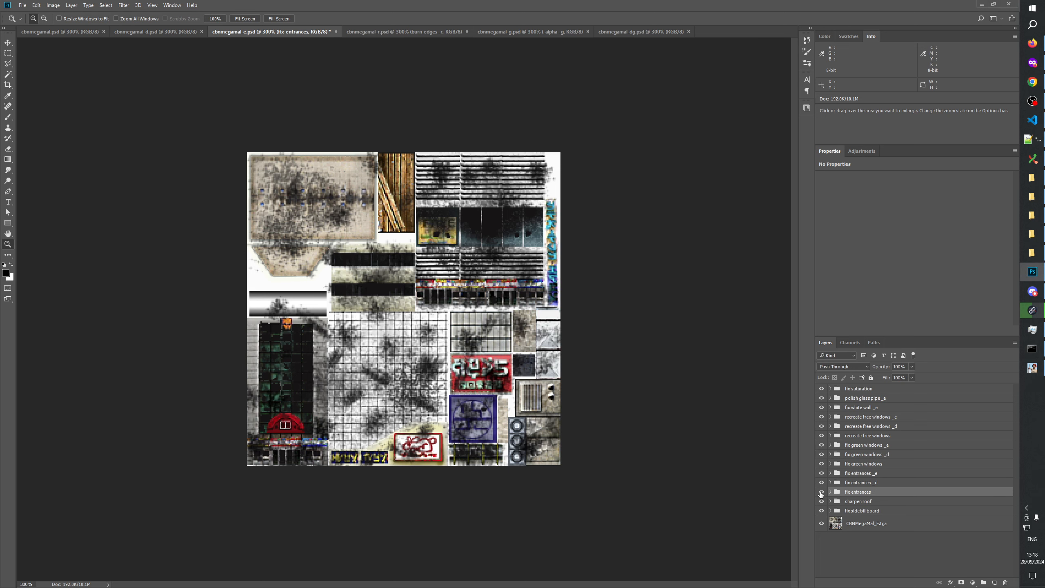
{"action": "left_click", "coordinate": [848, 485]}
{"action": "left_click", "coordinate": [821, 493]}
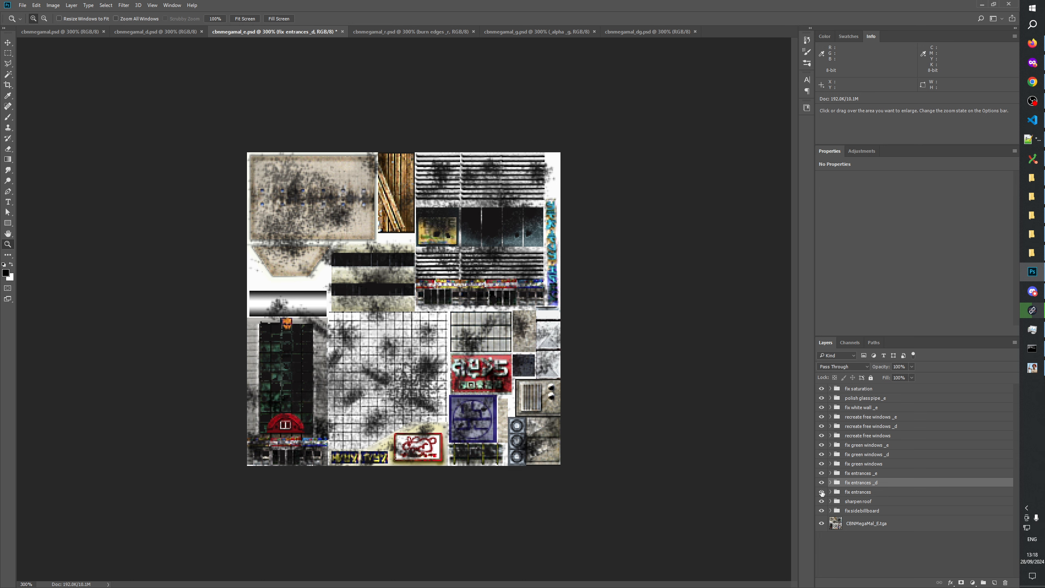
{"action": "left_click", "coordinate": [821, 493]}
{"action": "left_click", "coordinate": [833, 475]}
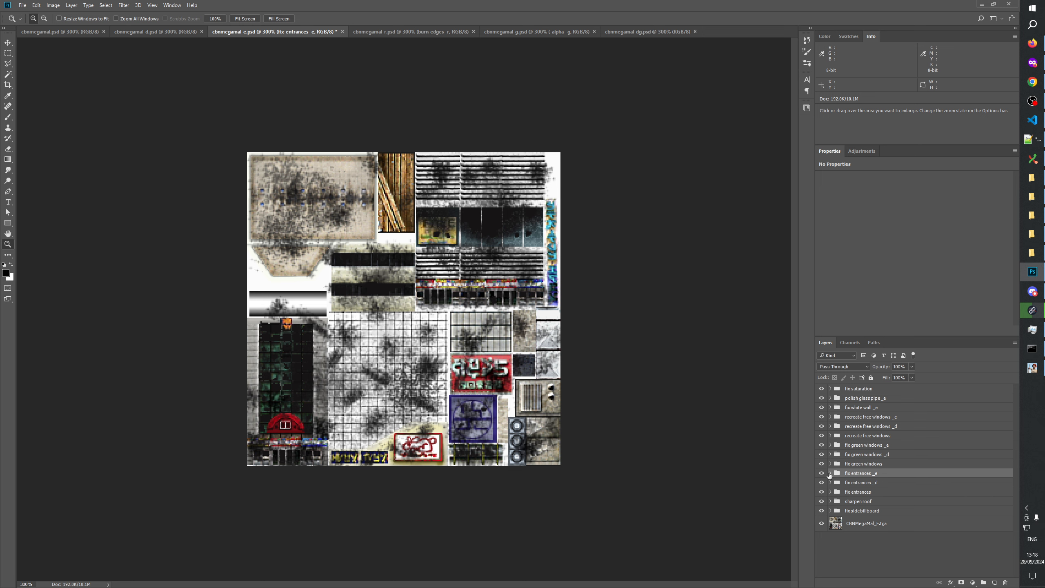
{"action": "left_click", "coordinate": [853, 464]}
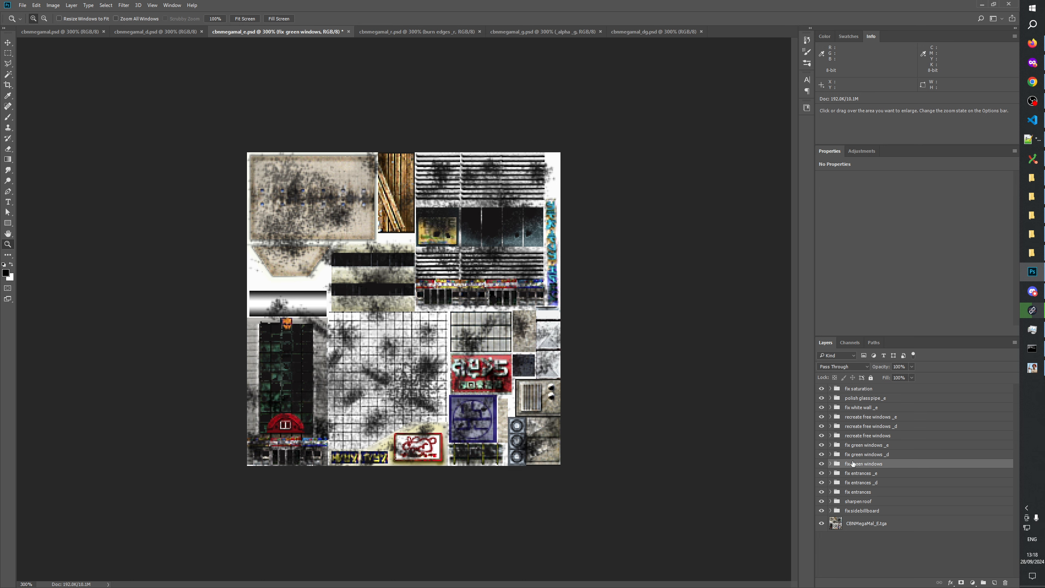
Review the cbnmegamal_e lines in the Notepad++ changelog, then return to Photoshop and select the recreate free windows group
{"action": "key", "text": "alt+Tab"}
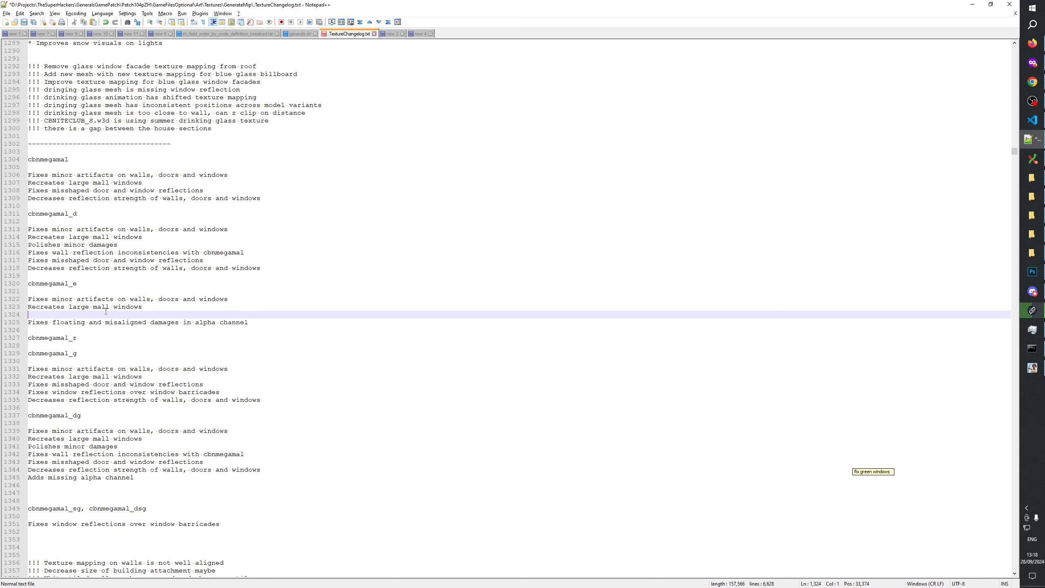
{"action": "left_click", "coordinate": [159, 306]}
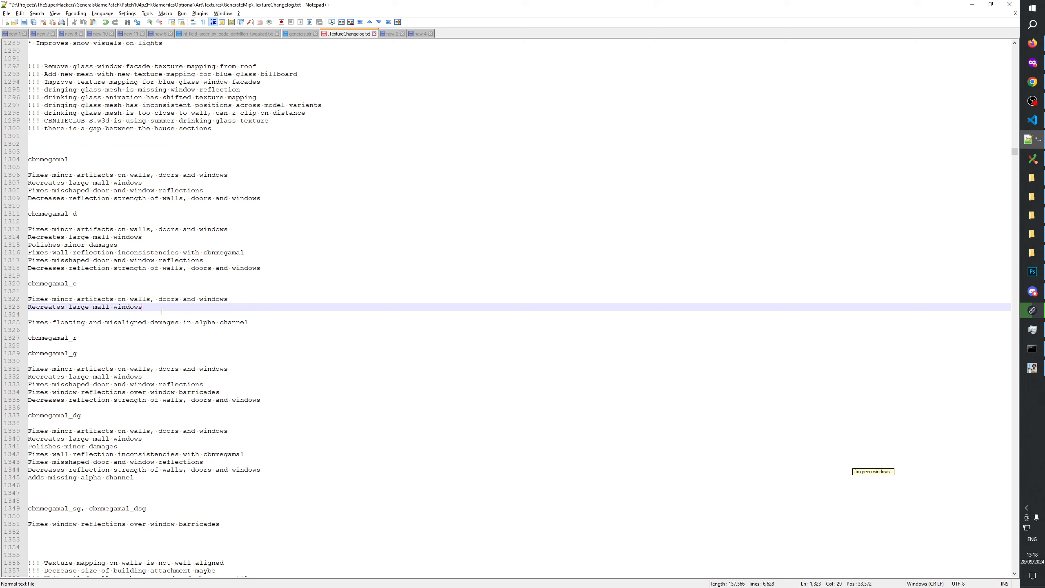
{"action": "left_click", "coordinate": [161, 313]}
{"action": "left_click", "coordinate": [157, 305]}
{"action": "left_click", "coordinate": [156, 313]}
{"action": "left_click", "coordinate": [154, 306]}
{"action": "key", "text": "alt+Tab"}
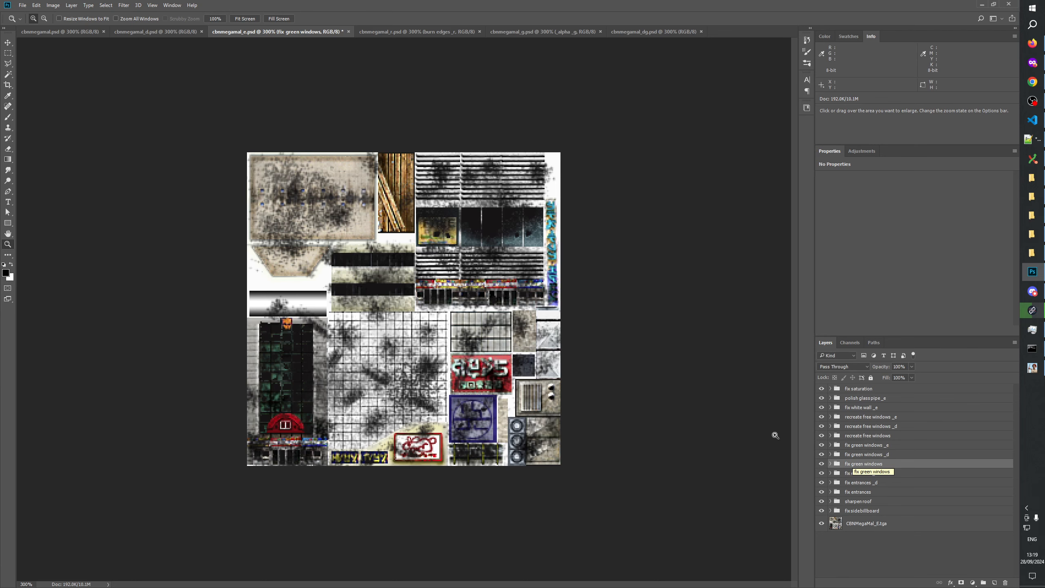
{"action": "left_click", "coordinate": [861, 439]}
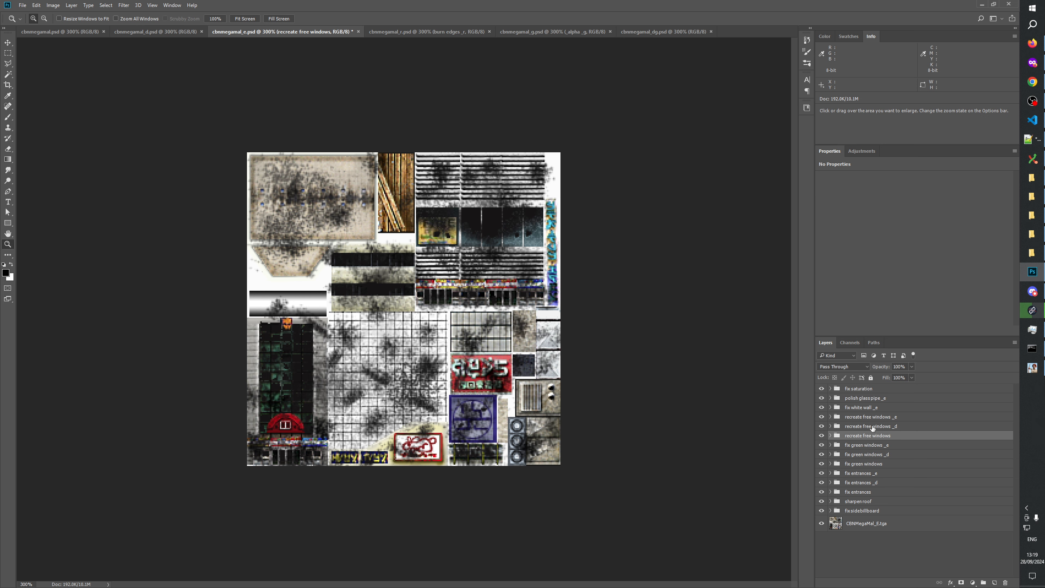
Open Task Manager, look through the performance readings from CPU to GPU, and minimize it
{"action": "left_click", "coordinate": [1038, 336]}
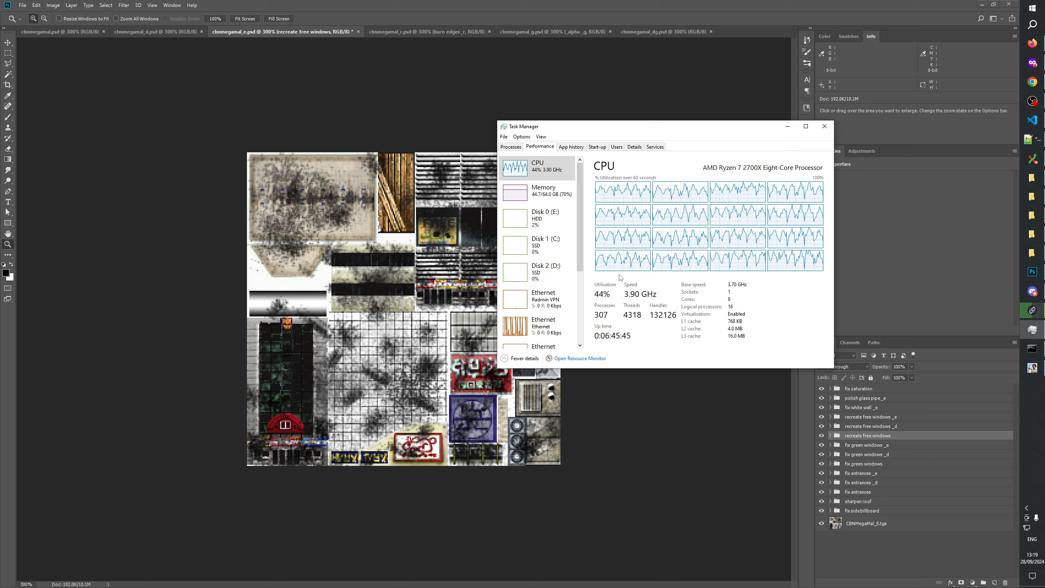
{"action": "scroll", "coordinate": [584, 257], "scroll_direction": "down", "scroll_amount": 1}
{"action": "scroll", "coordinate": [585, 257], "scroll_direction": "down", "scroll_amount": 3}
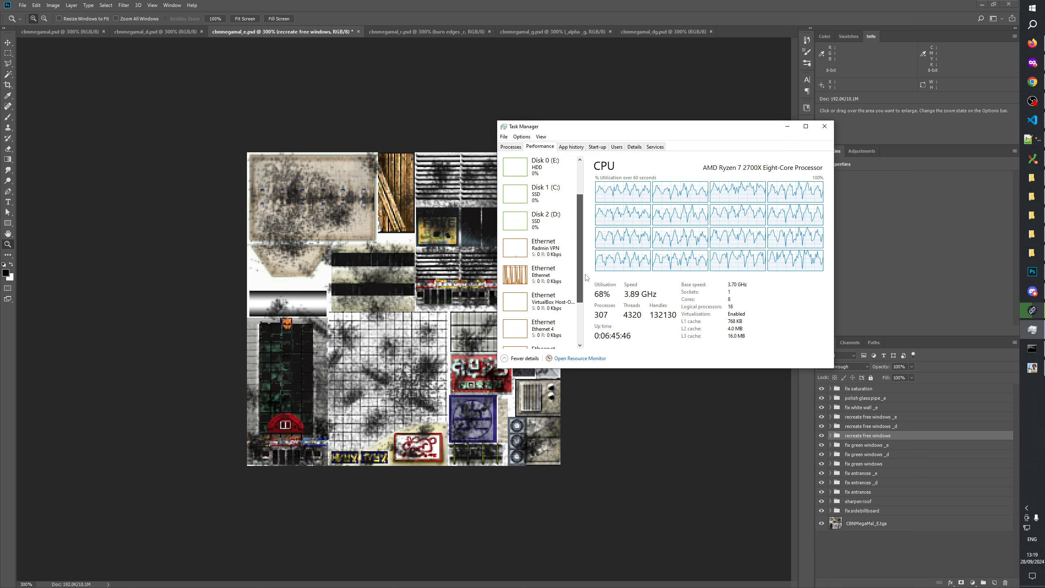
{"action": "scroll", "coordinate": [589, 312], "scroll_direction": "down", "scroll_amount": 1}
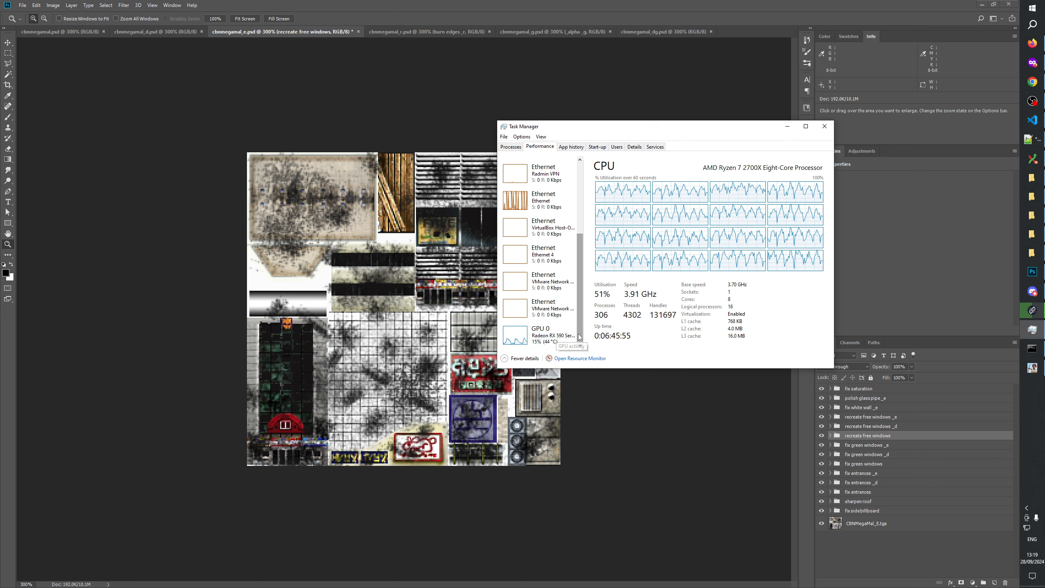
{"action": "left_click_drag", "start_coordinate": [579, 332], "coordinate": [585, 214]}
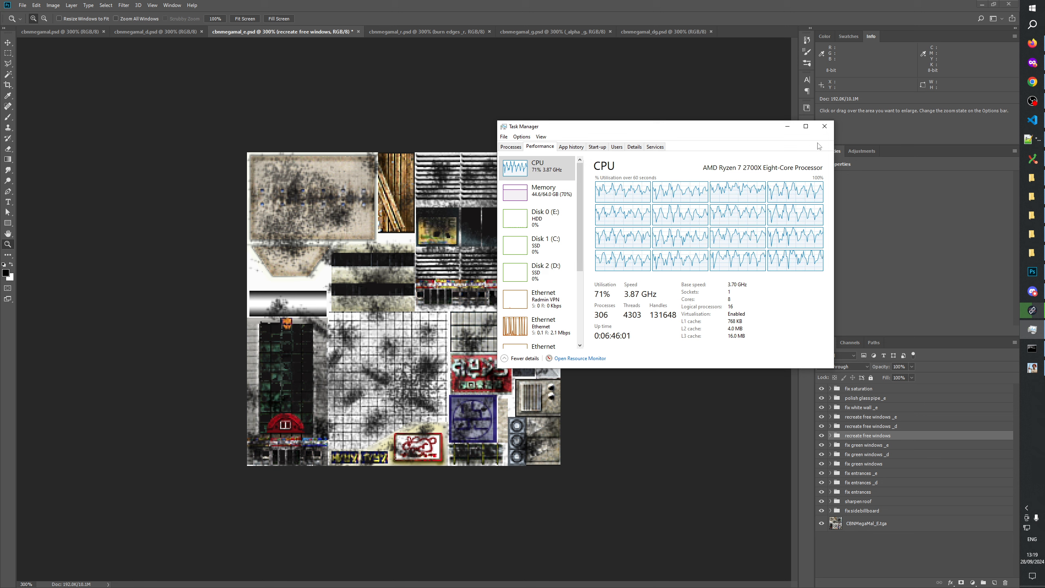
{"action": "left_click", "coordinate": [788, 129]}
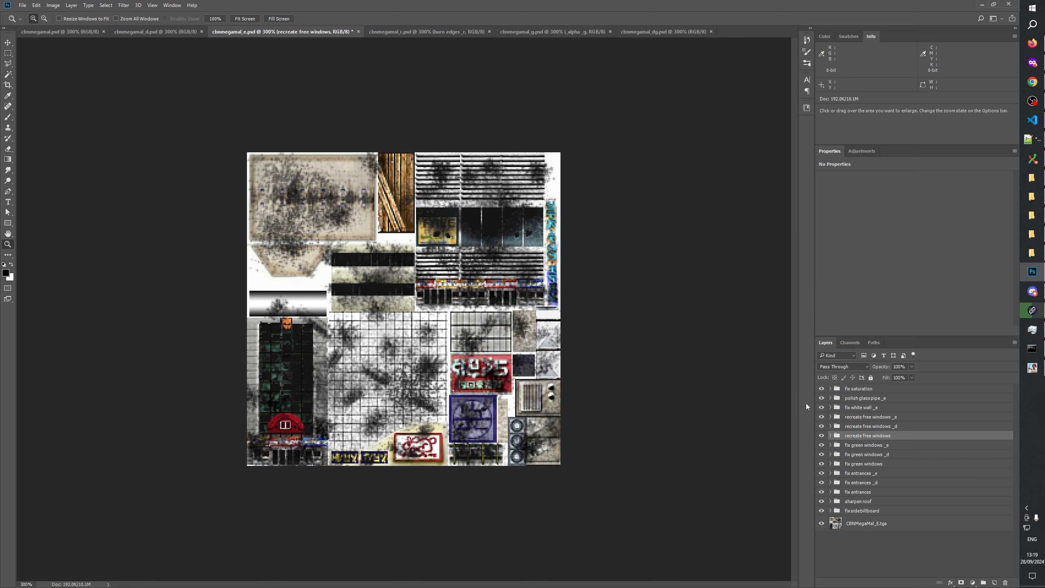
Toggle the visibility of the fix white wall _e group in cbnmegamal_e.psd to examine its effect on the wall
{"action": "left_click", "coordinate": [855, 408]}
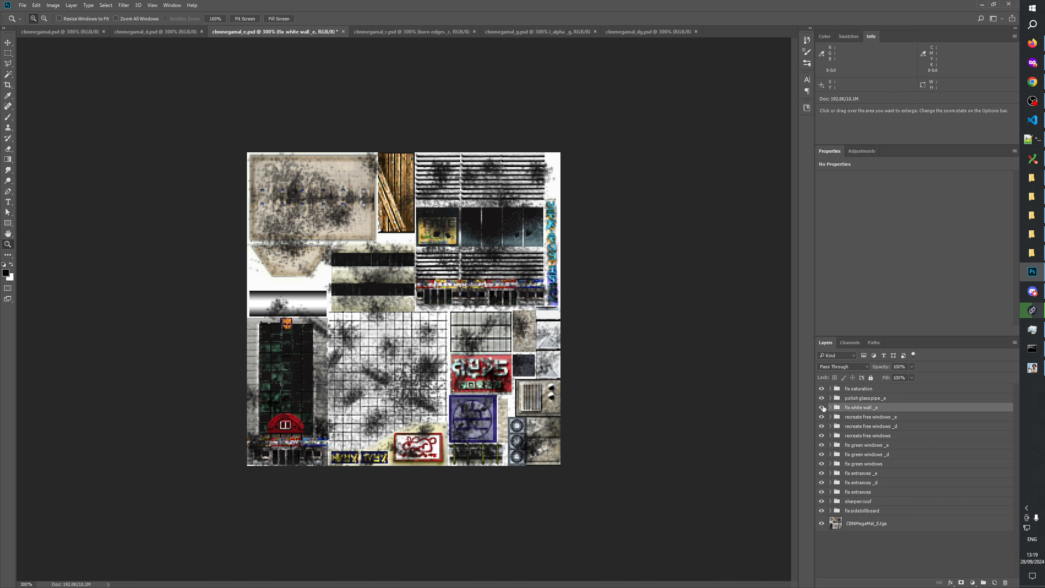
{"action": "left_click", "coordinate": [851, 398]}
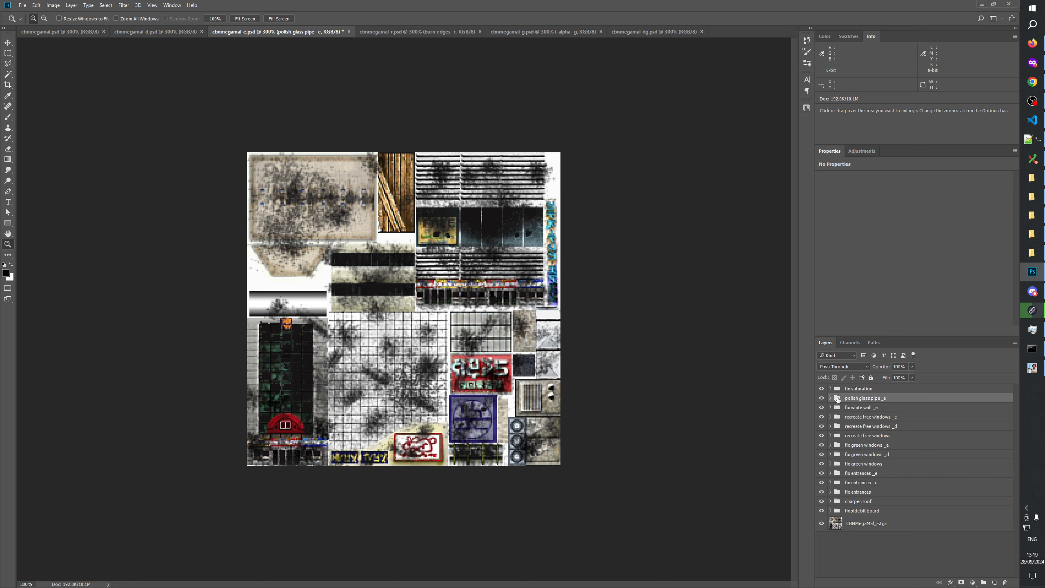
{"action": "left_click", "coordinate": [848, 407]}
{"action": "left_click", "coordinate": [822, 407]}
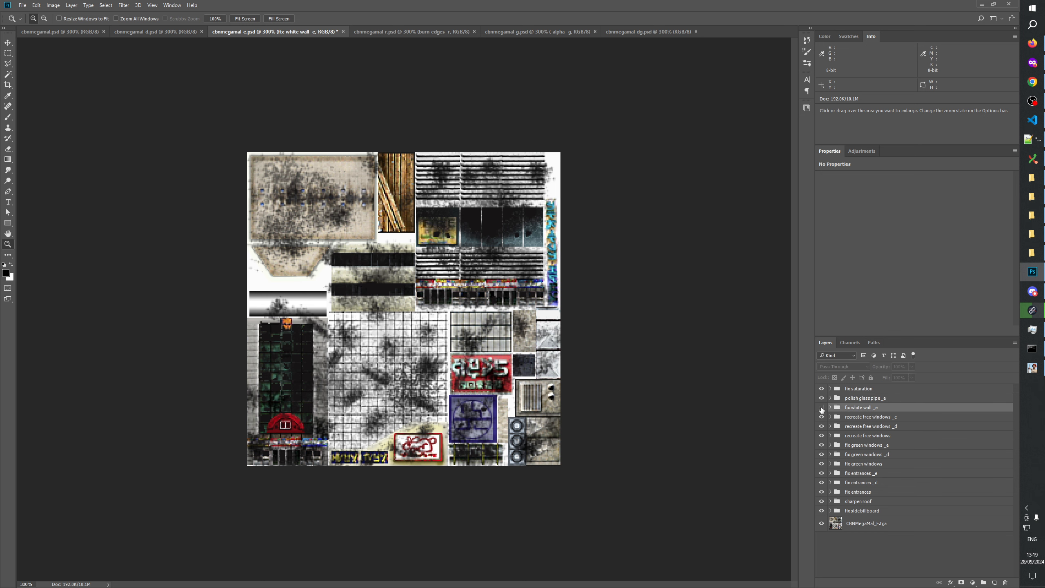
{"action": "left_click", "coordinate": [822, 408]}
{"action": "left_click", "coordinate": [822, 407]}
{"action": "left_click", "coordinate": [821, 408]}
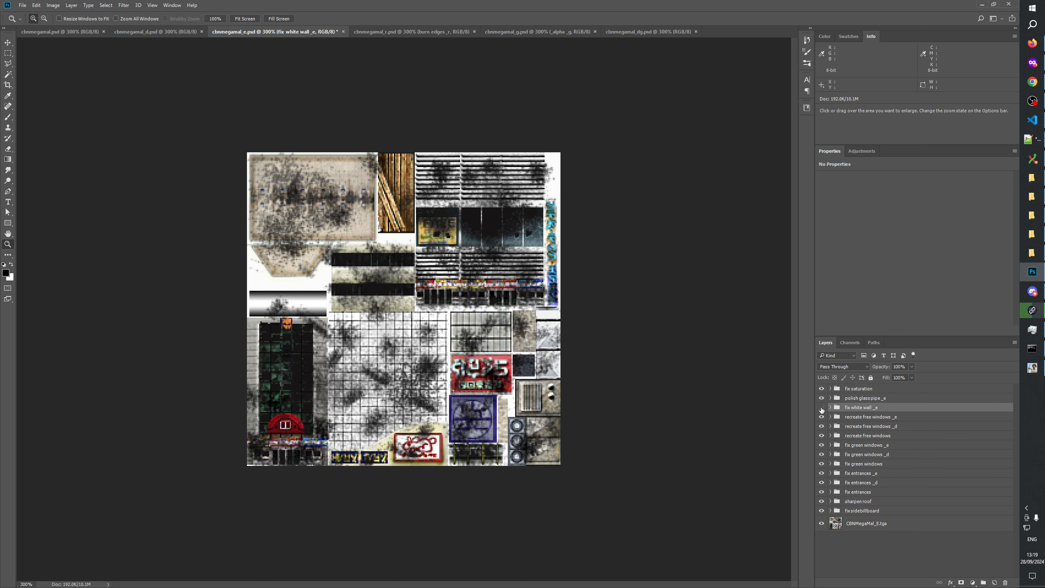
{"action": "left_click", "coordinate": [821, 408]}
{"action": "left_click", "coordinate": [822, 408]}
Toggle the visibility of the polish glass pipe _e group to compare the texture with and without it
{"action": "left_click", "coordinate": [843, 400]}
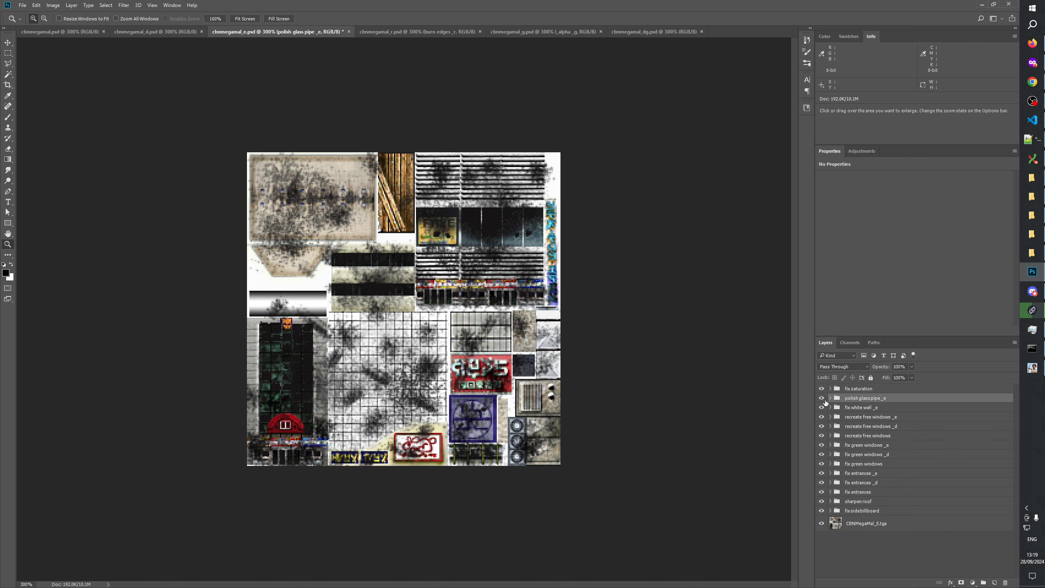
{"action": "left_click", "coordinate": [822, 399]}
{"action": "left_click", "coordinate": [822, 398]}
{"action": "left_click", "coordinate": [822, 398]}
{"action": "left_click", "coordinate": [822, 398]}
Toggle the fix saturation group to compare the texture's colours, leave it visible, and deselect all layers
{"action": "left_click", "coordinate": [853, 392]}
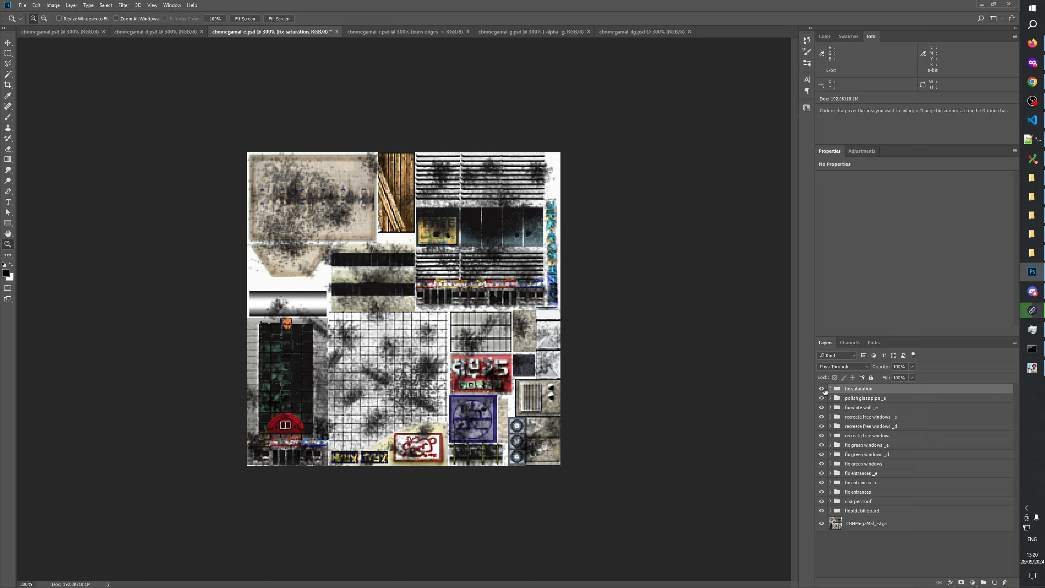
{"action": "left_click", "coordinate": [822, 389]}
{"action": "left_click", "coordinate": [822, 389]}
{"action": "left_click", "coordinate": [822, 389]}
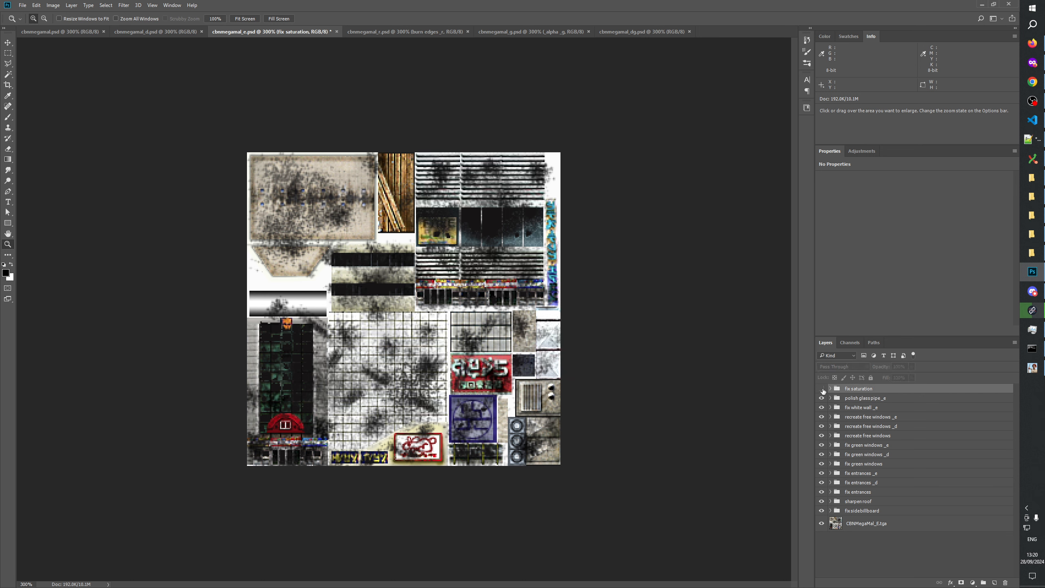
{"action": "left_click", "coordinate": [822, 389]}
{"action": "left_click", "coordinate": [863, 551]}
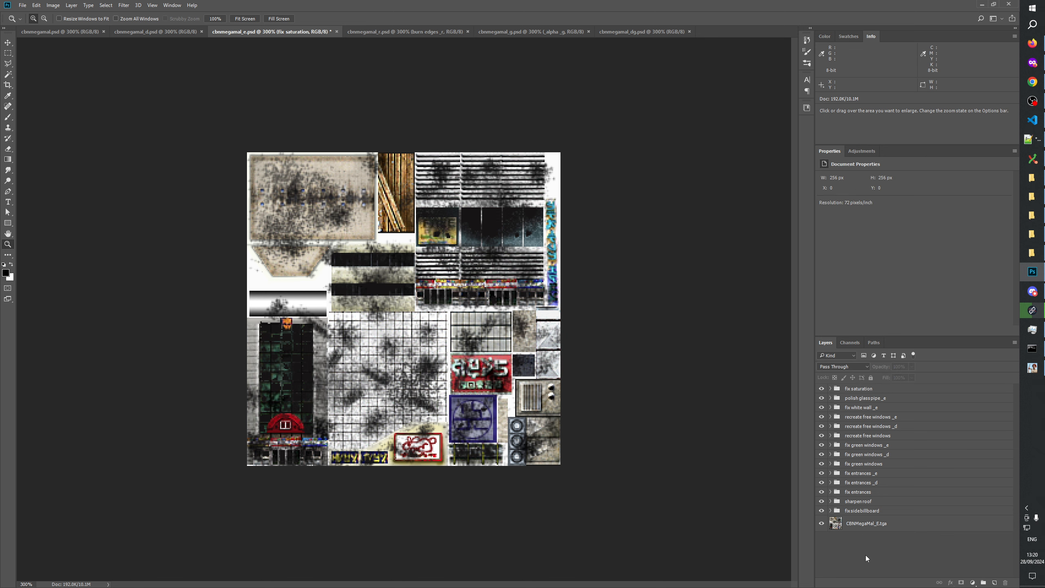
Bring up the cbnmegamal_r.psd document to view its texture and layers
{"action": "left_click", "coordinate": [381, 33]}
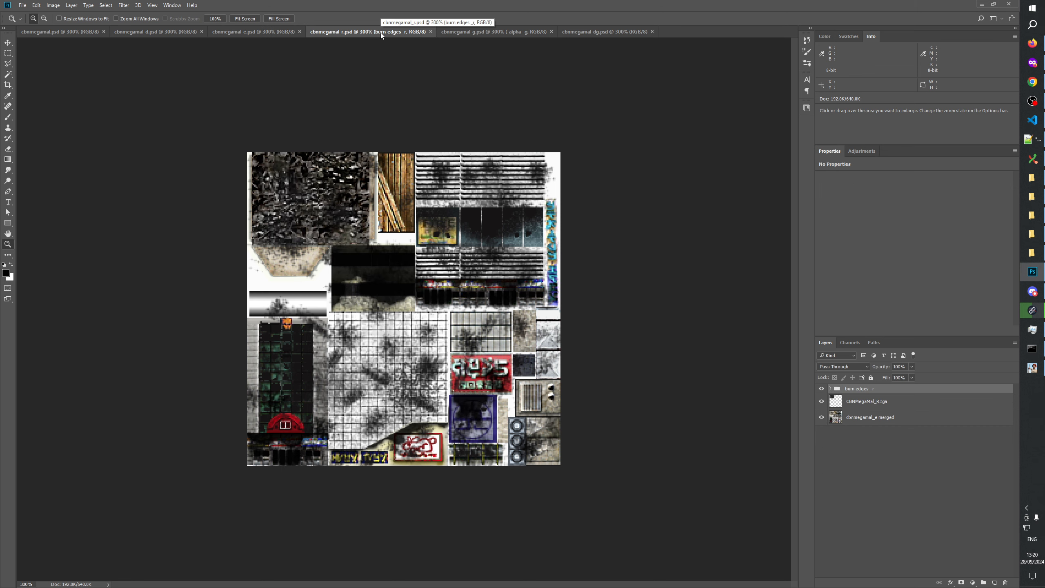
{"action": "key", "text": "alt+Tab"}
{"action": "key", "text": "alt+Tab"}
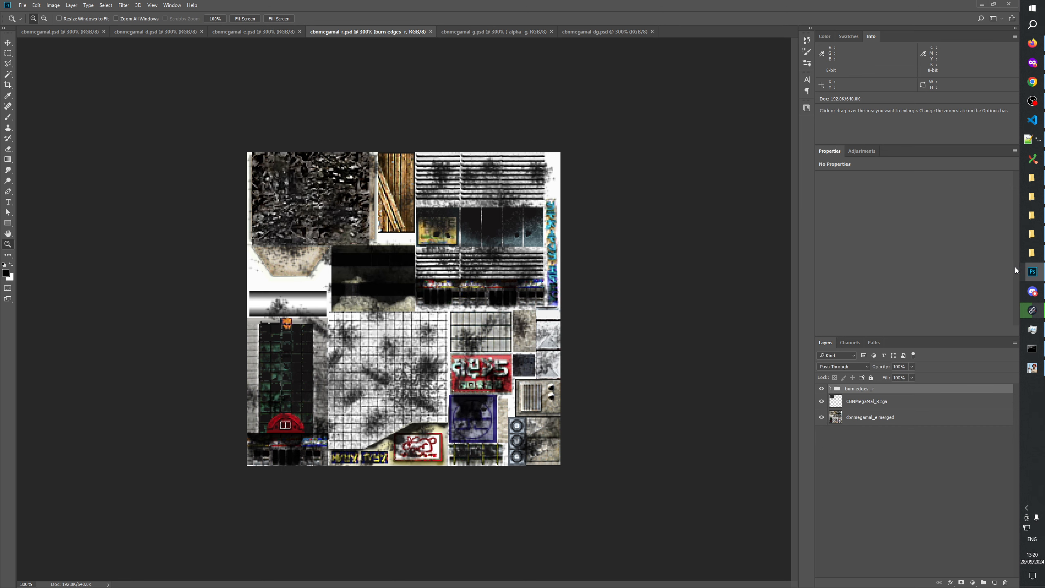
Return to Notepad++, remove the blank line above the alpha channel damages line in the cbnmegamal_e entry, and proofread the entry
{"action": "left_click", "coordinate": [1032, 139]}
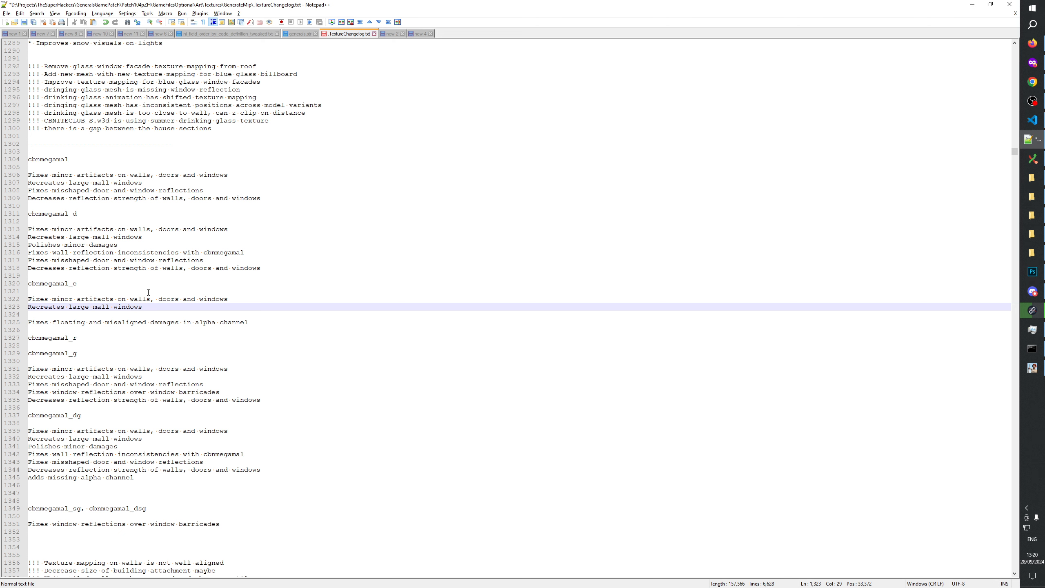
{"action": "left_click", "coordinate": [100, 317]}
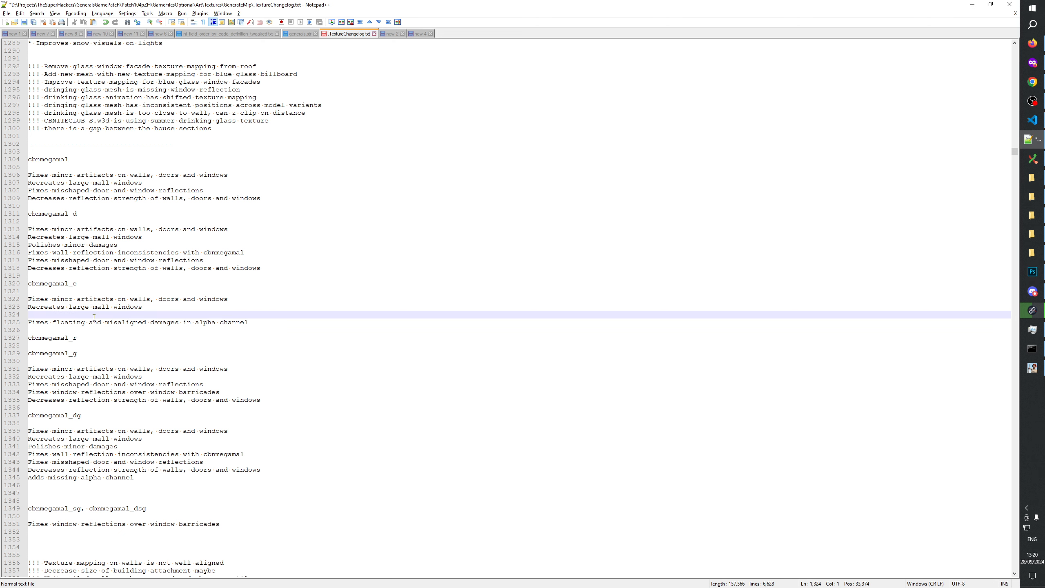
{"action": "key", "text": "BackSpace"}
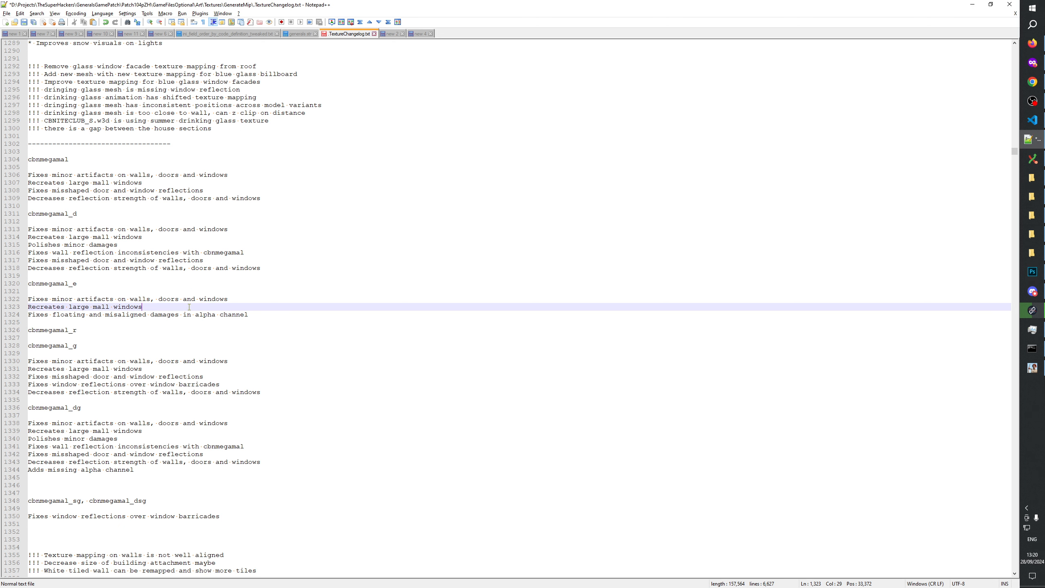
{"action": "left_click", "coordinate": [116, 316]}
{"action": "double_click", "coordinate": [115, 316]}
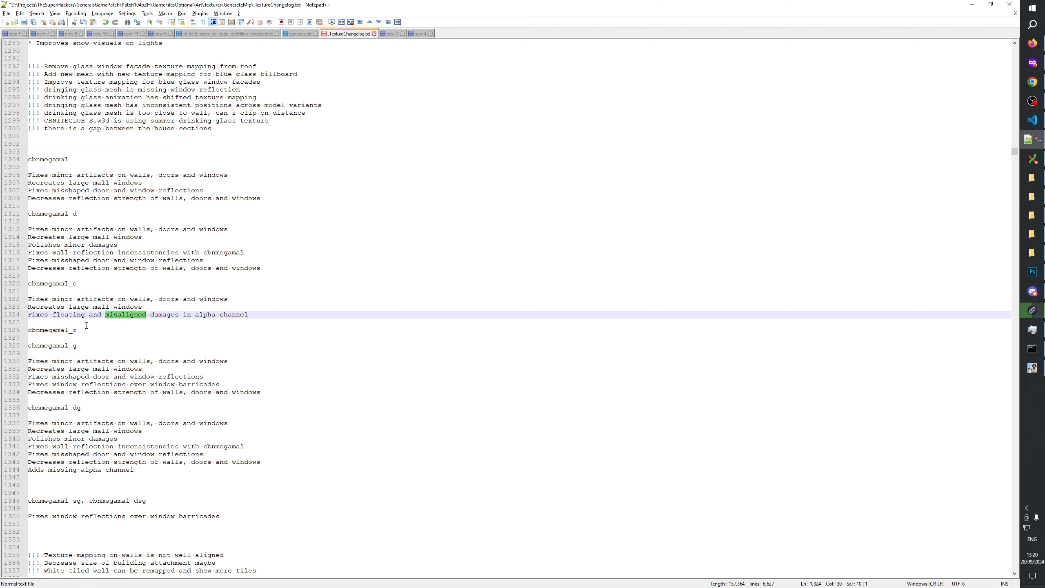
{"action": "left_click", "coordinate": [93, 308]}
{"action": "left_click", "coordinate": [58, 301]}
{"action": "left_click", "coordinate": [56, 307]}
{"action": "left_click", "coordinate": [57, 301]}
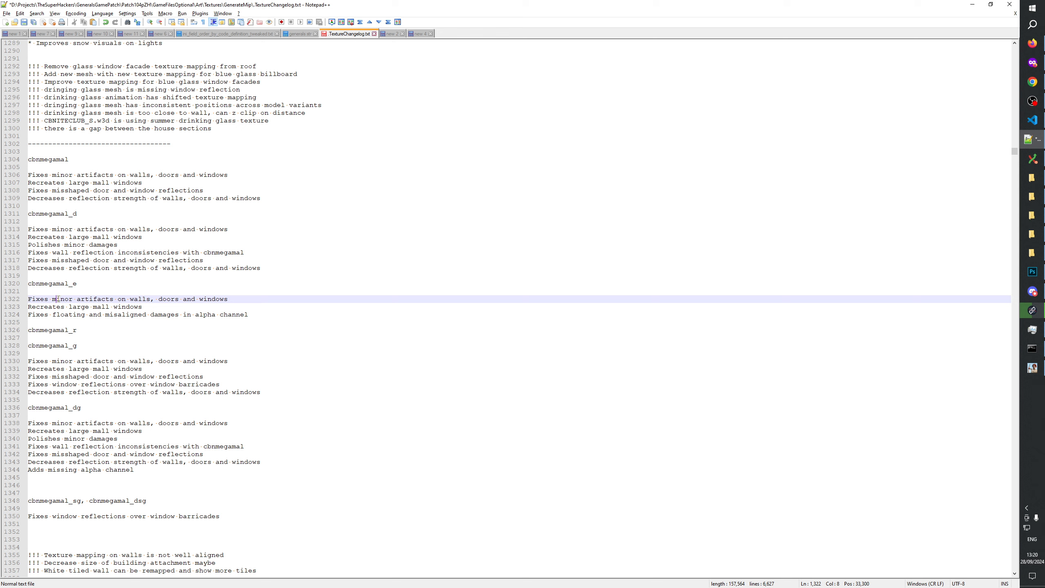
{"action": "left_click", "coordinate": [53, 307]}
{"action": "left_click", "coordinate": [164, 308]}
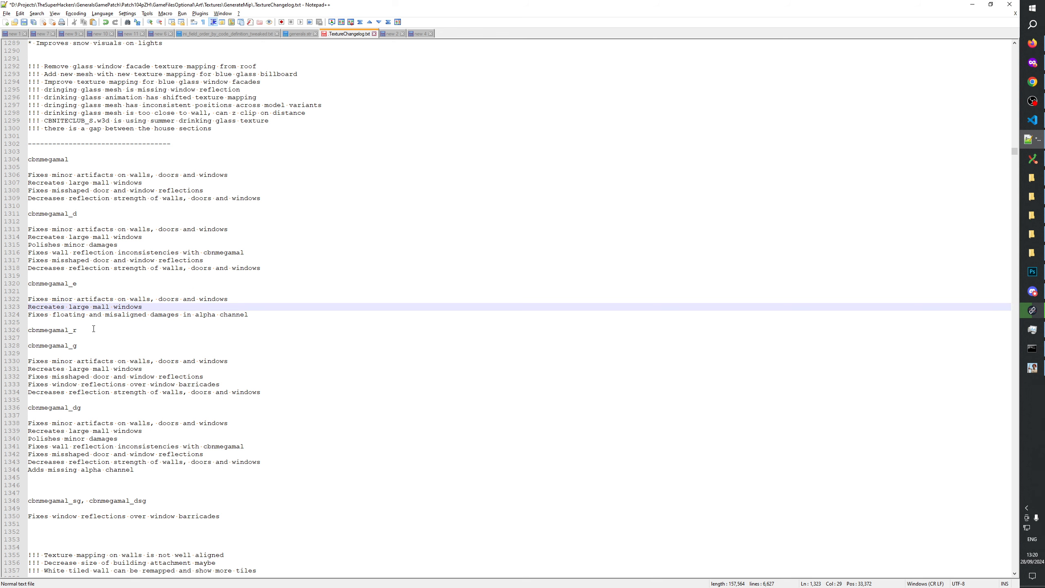
Copy the three cbnmegamal_e fix lines into the cbnmegamal_r entry and start a new line below them
{"action": "left_click_drag", "start_coordinate": [260, 318], "coordinate": [12, 300]}
{"action": "key", "text": "ctrl+c"}
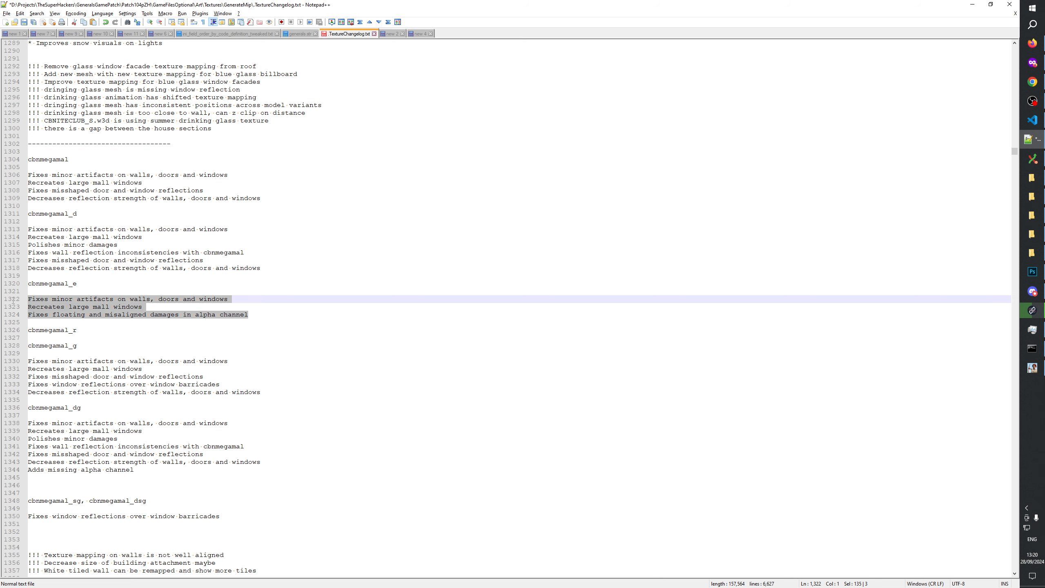
{"action": "left_click", "coordinate": [109, 330]}
{"action": "key", "text": "Return"}
{"action": "key", "text": "Return"}
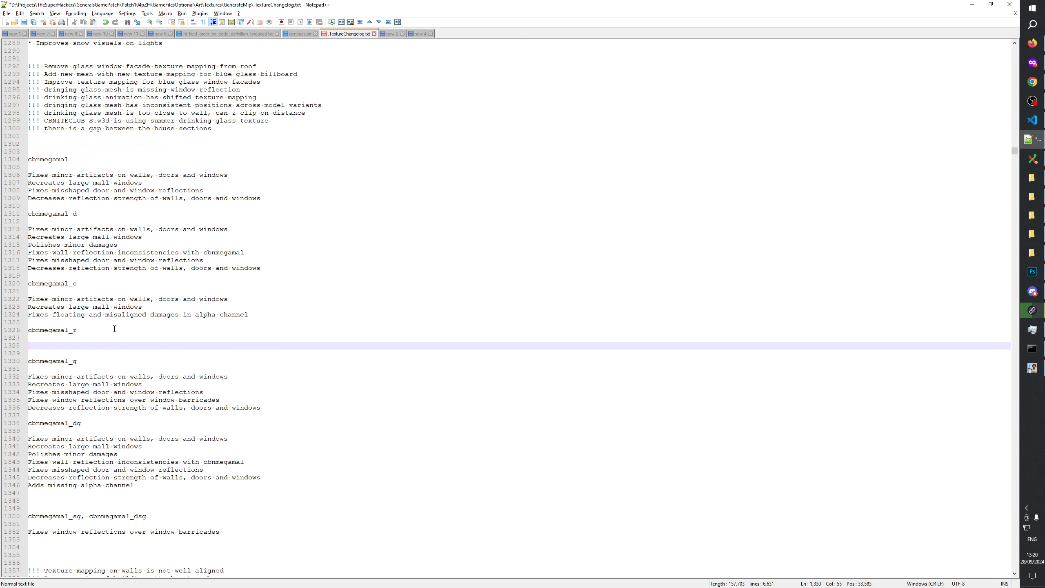
{"action": "key", "text": "ctrl+v"}
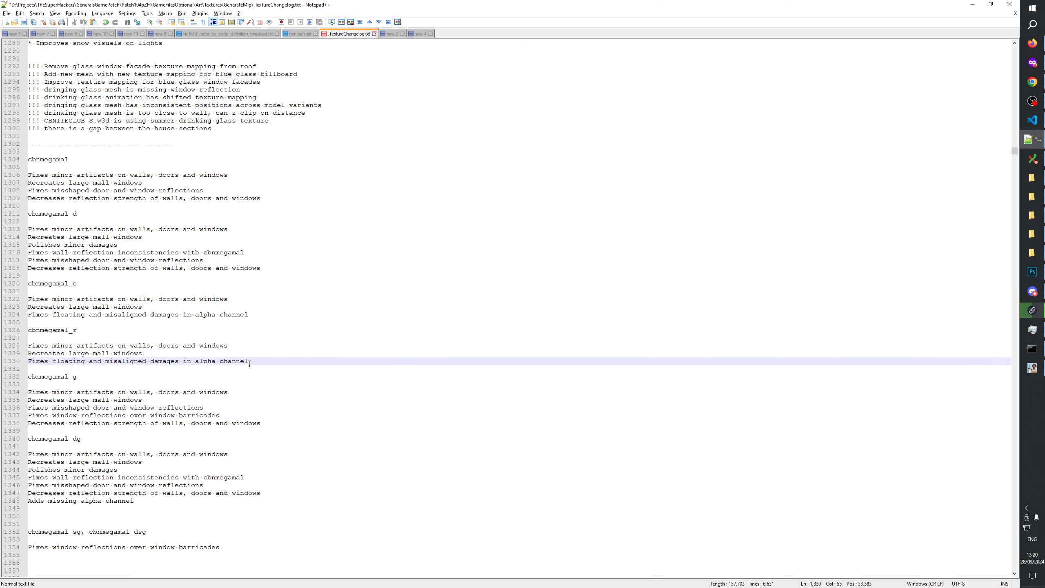
{"action": "key", "text": "Return"}
Switch to Photoshop, toggle the burn edges _r group in cbnmegamal_r.psd to compare it, and inspect the Alpha 1 channel
{"action": "key", "text": "alt+Tab"}
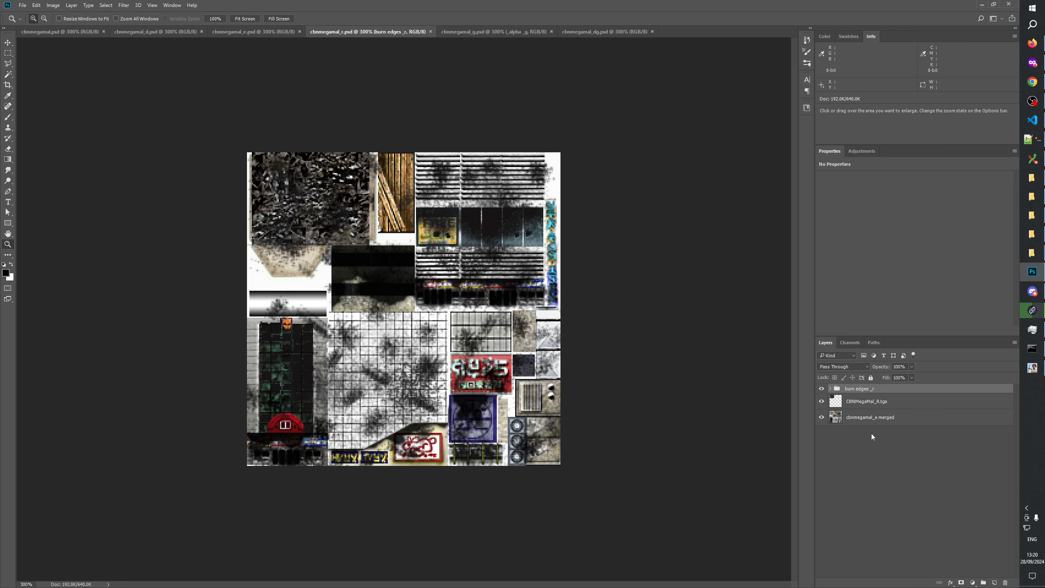
{"action": "left_click", "coordinate": [852, 391]}
{"action": "left_click", "coordinate": [821, 389]}
{"action": "left_click", "coordinate": [821, 389]}
{"action": "left_click", "coordinate": [821, 389]}
{"action": "left_click", "coordinate": [821, 389]}
{"action": "left_click", "coordinate": [850, 342]}
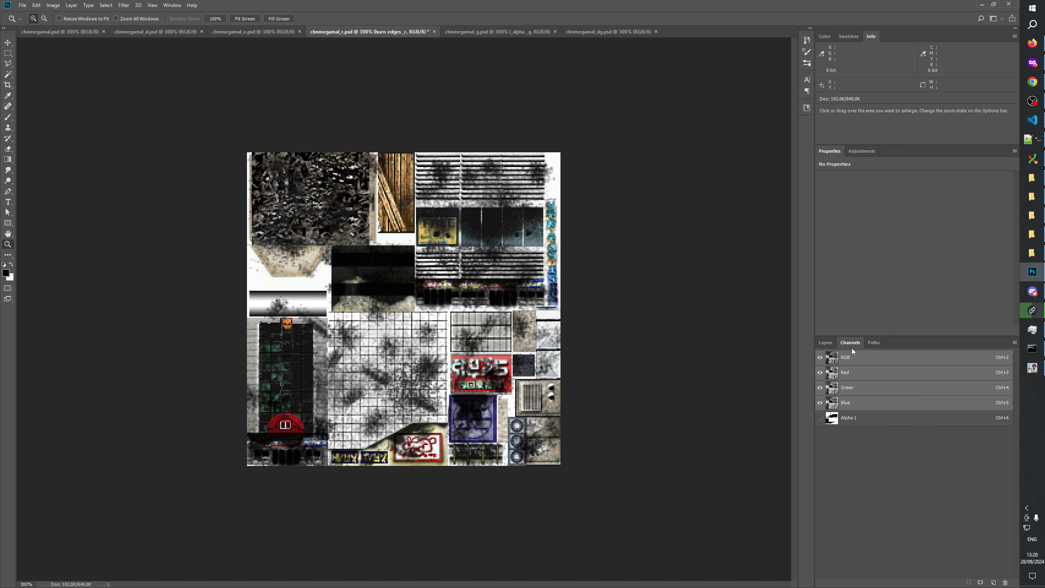
{"action": "left_click", "coordinate": [851, 421]}
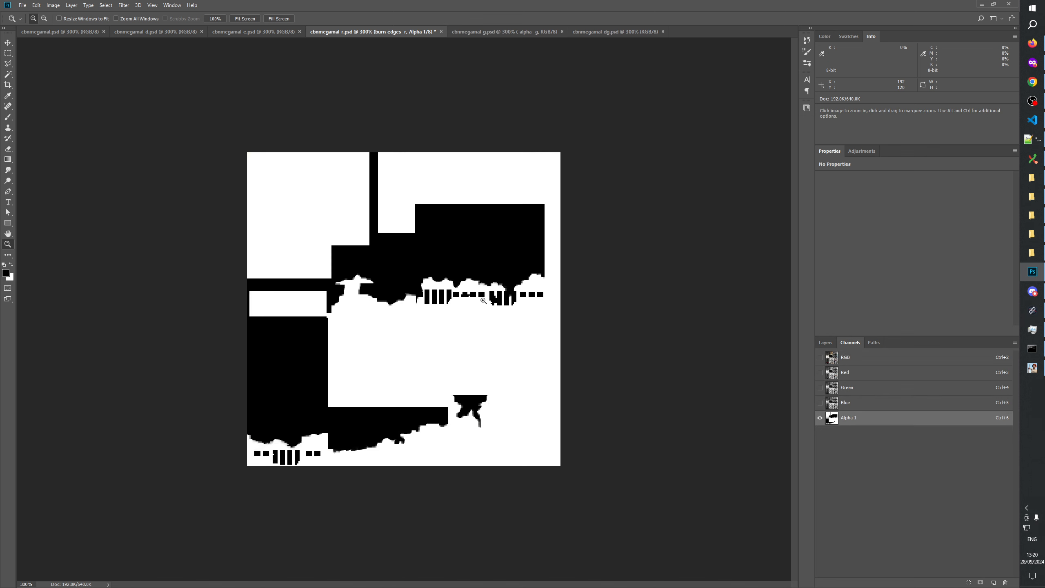
Return to Notepad++ and add the line "Adds additional damages in alpha channel" to the cbnmegamal_r entry
{"action": "key", "text": "alt+Tab"}
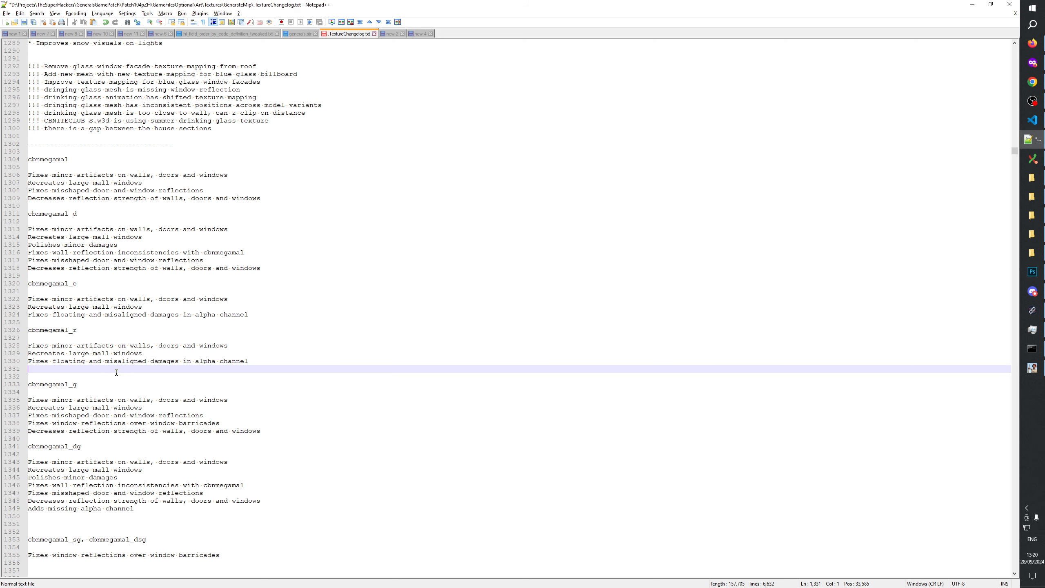
{"action": "type", "text": "ds"}
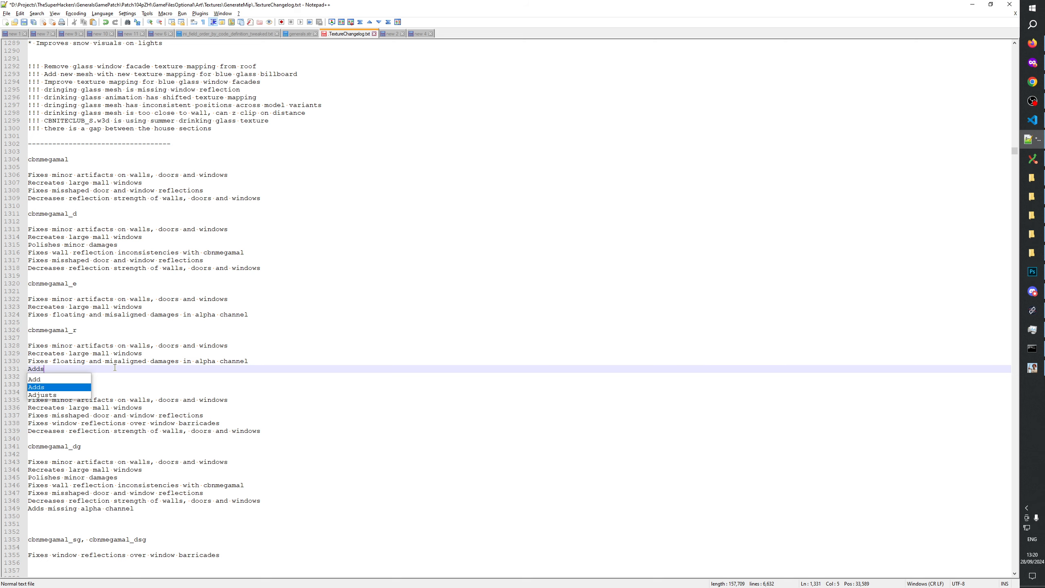
{"action": "type", "text": " additional"}
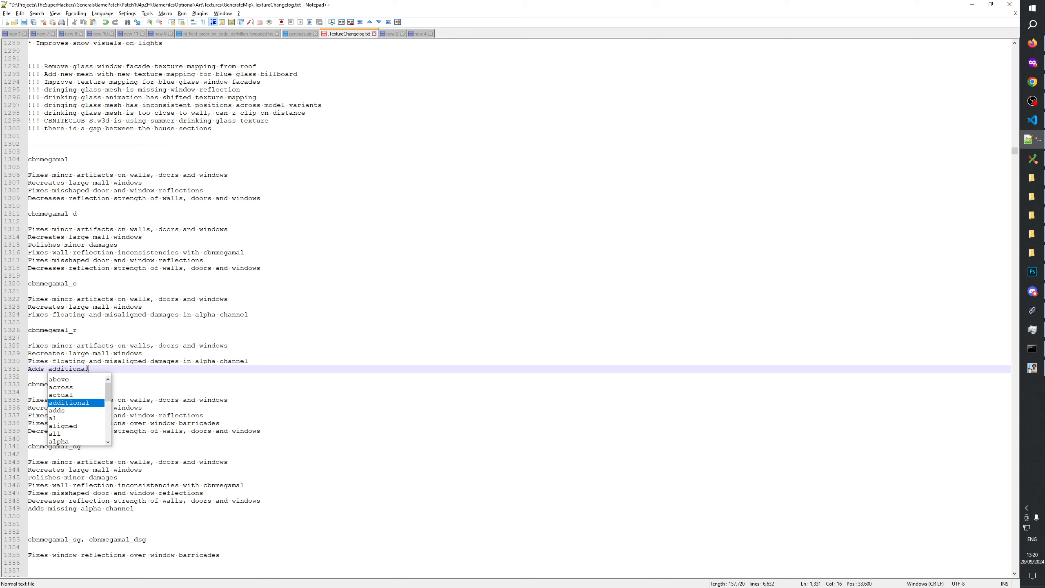
{"action": "key", "text": "Escape"}
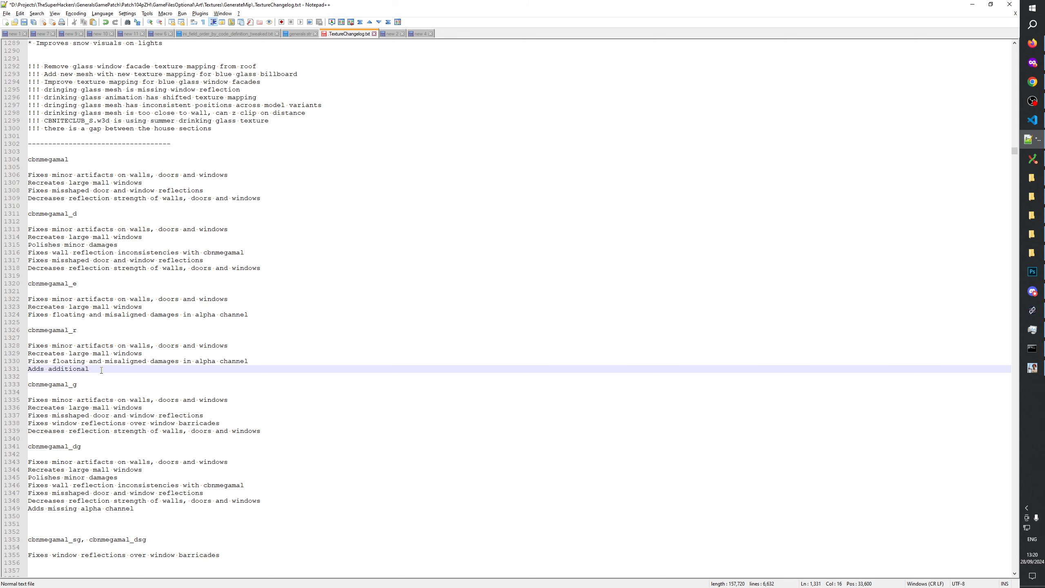
{"action": "type", "text": "damages in al"}
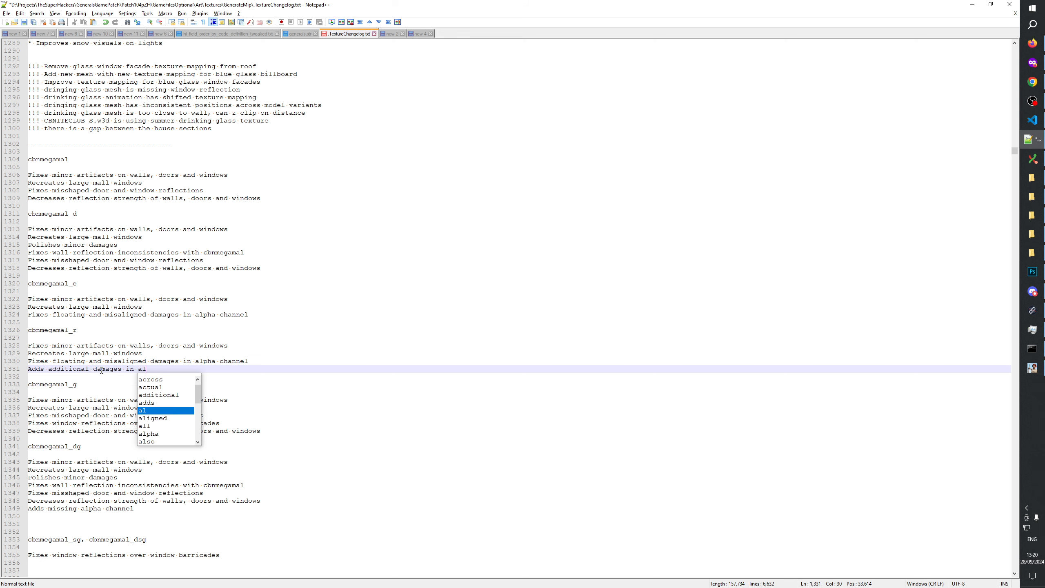
{"action": "type", "text": "pha channel"}
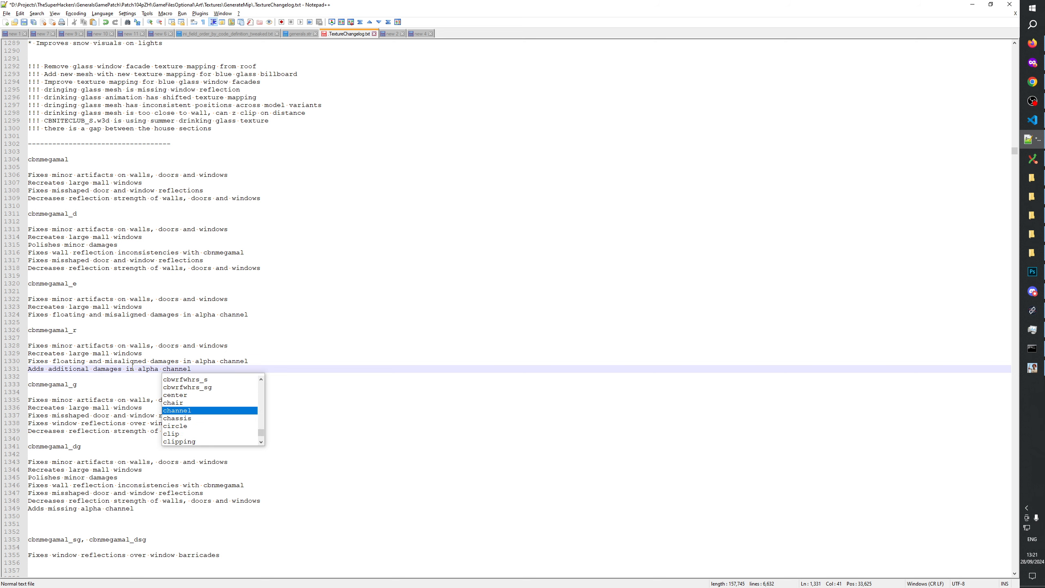
Insert the line "Improves house damage visuals" below "Recreates large mall windows" in the cbnmegamal_r entry and save TextureChangelog.txt
{"action": "left_click", "coordinate": [131, 353]}
{"action": "left_click", "coordinate": [218, 346]}
{"action": "left_click", "coordinate": [243, 346]}
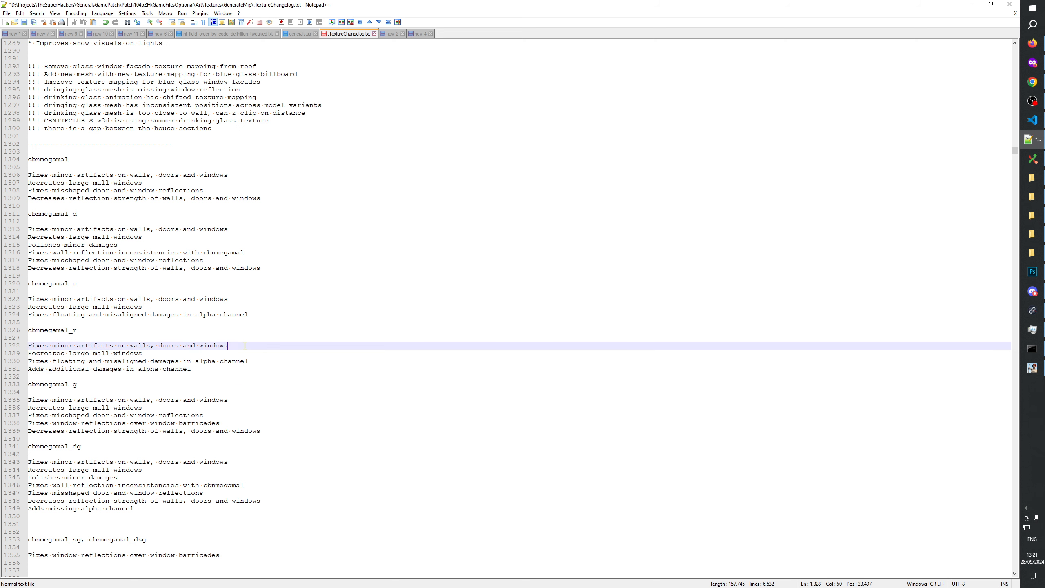
{"action": "left_click", "coordinate": [217, 353]}
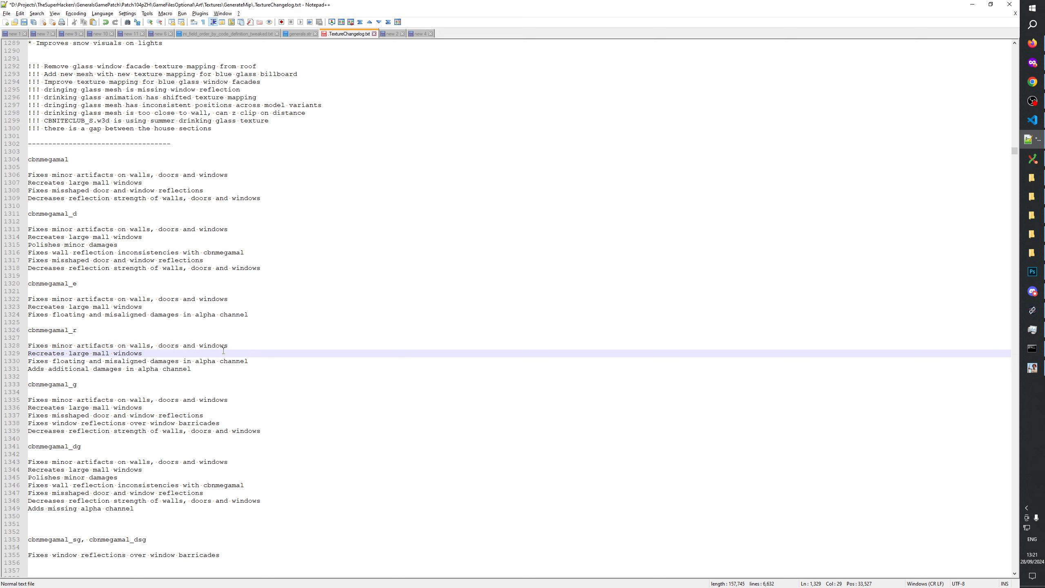
{"action": "key", "text": "Return"}
{"action": "type", "text": "I"}
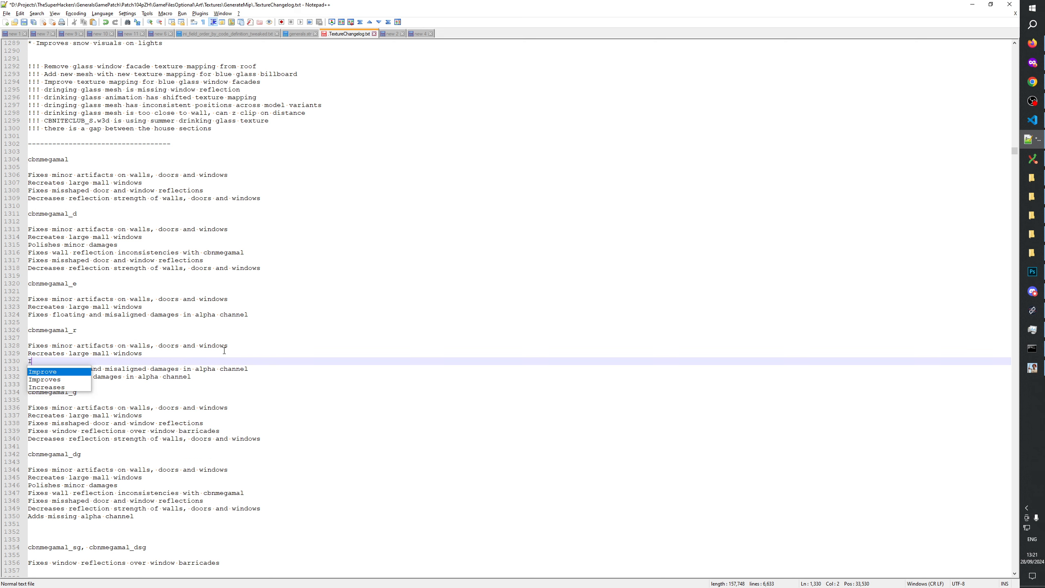
{"action": "type", "text": "mproves"}
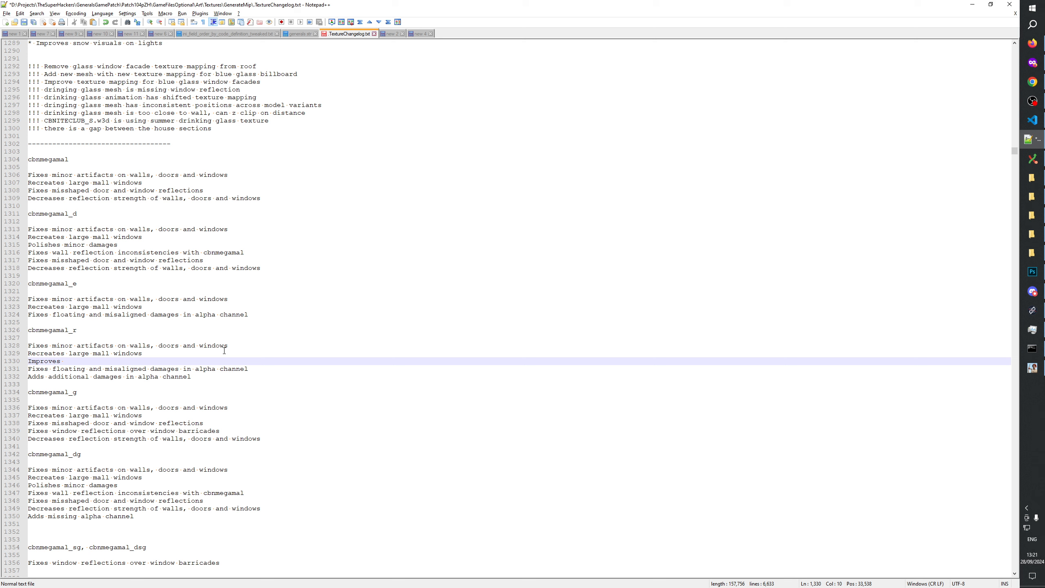
{"action": "type", "text": " house da"}
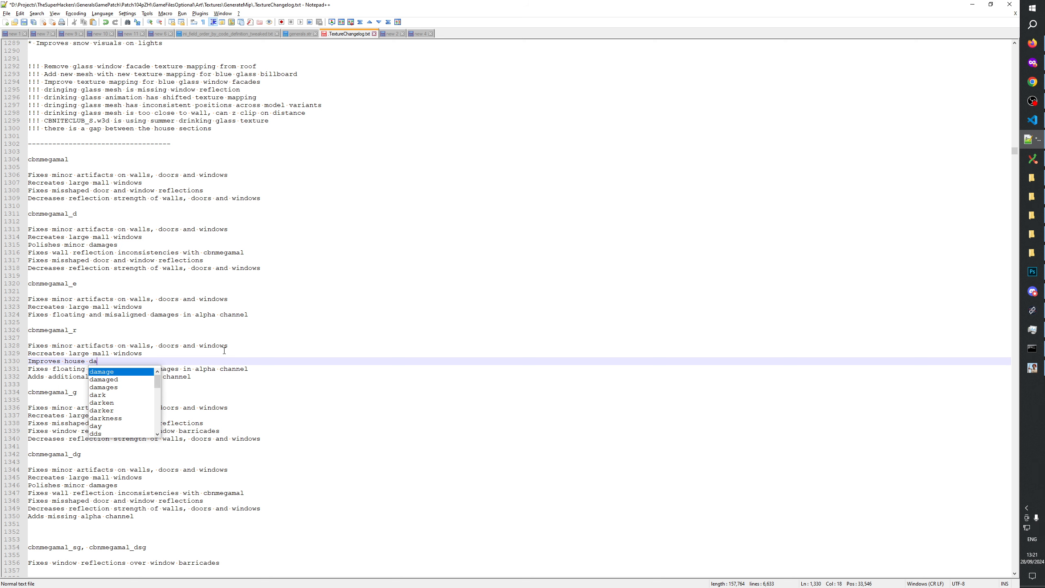
{"action": "type", "text": "mage visuals"}
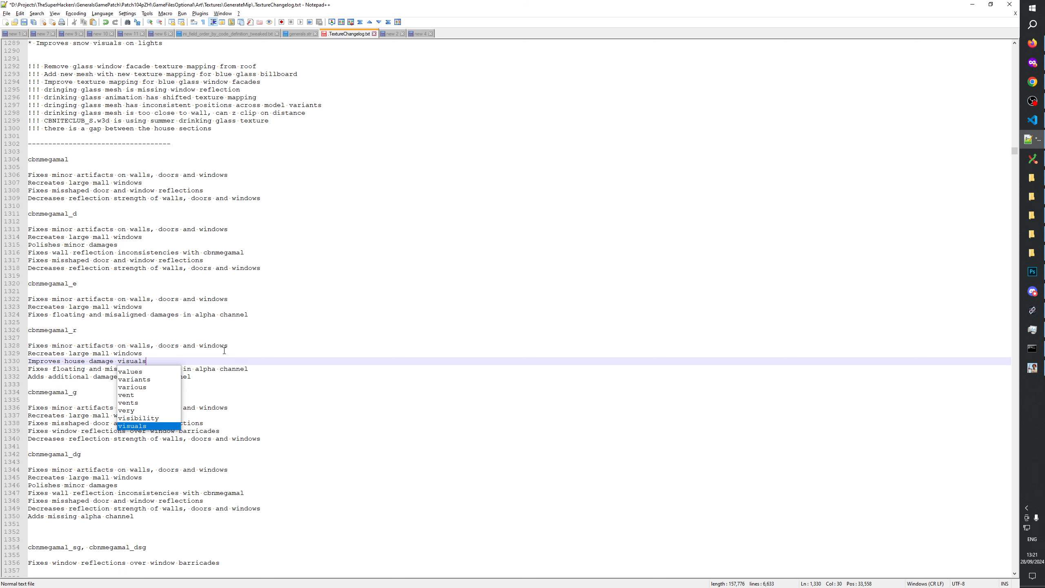
{"action": "left_click", "coordinate": [230, 332]}
{"action": "key", "text": "ctrl+s"}
{"action": "left_click", "coordinate": [202, 361]}
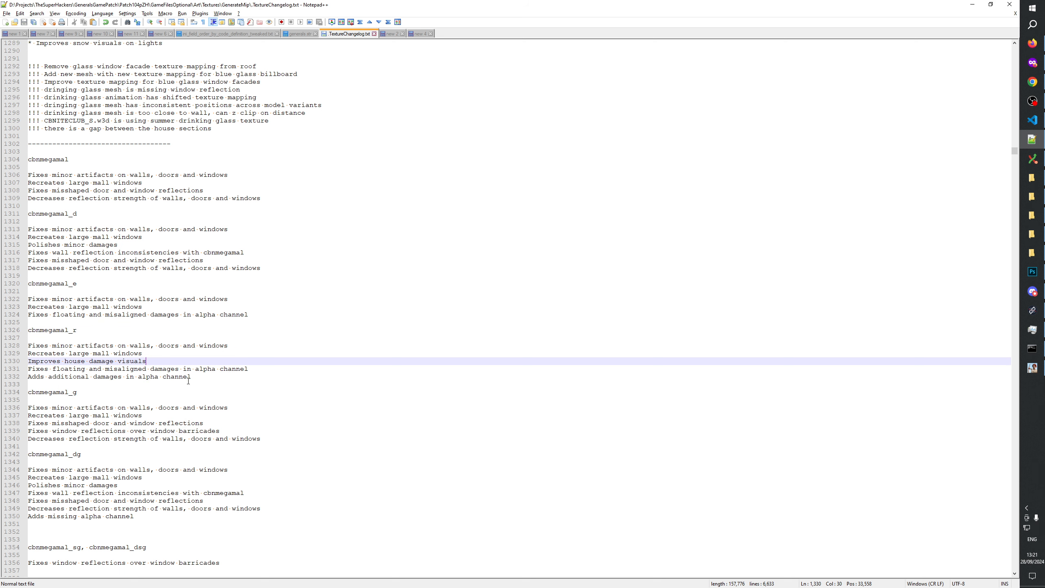
{"action": "left_click", "coordinate": [204, 384]}
{"action": "left_click", "coordinate": [211, 380]}
Switch to Photoshop, show the RGB composite of cbnmegamal_r.psd, toggle the burn edges _r group to compare it, and save the document
{"action": "key", "text": "alt+Tab"}
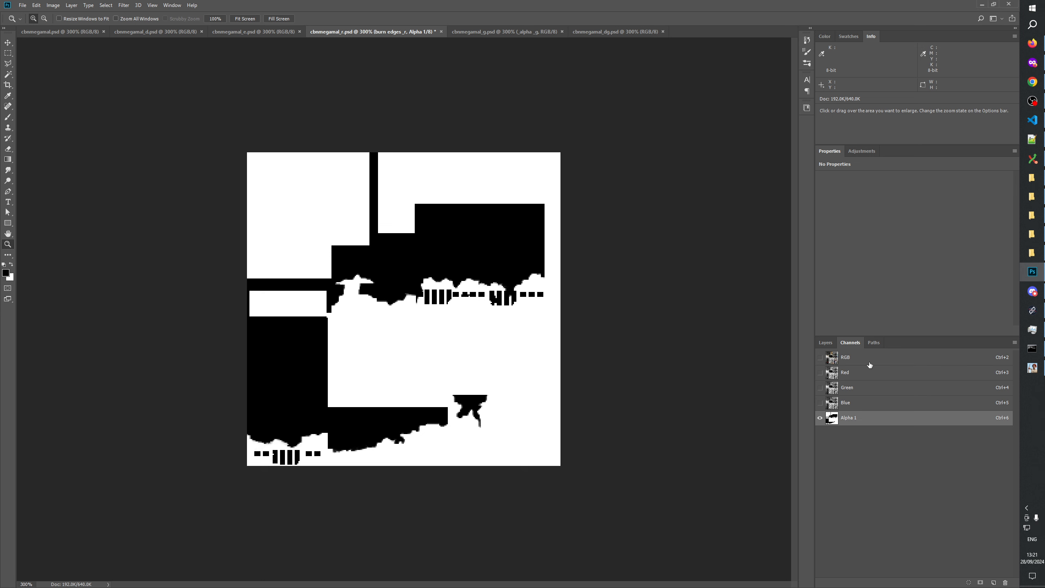
{"action": "left_click", "coordinate": [830, 389]}
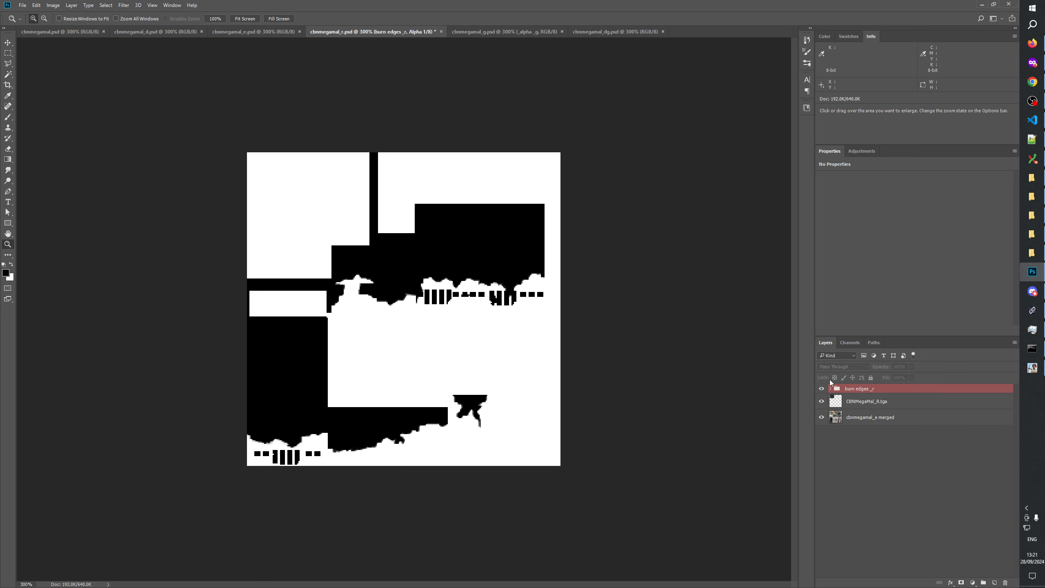
{"action": "left_click", "coordinate": [850, 342]}
{"action": "left_click", "coordinate": [849, 361]}
{"action": "left_click", "coordinate": [826, 343]}
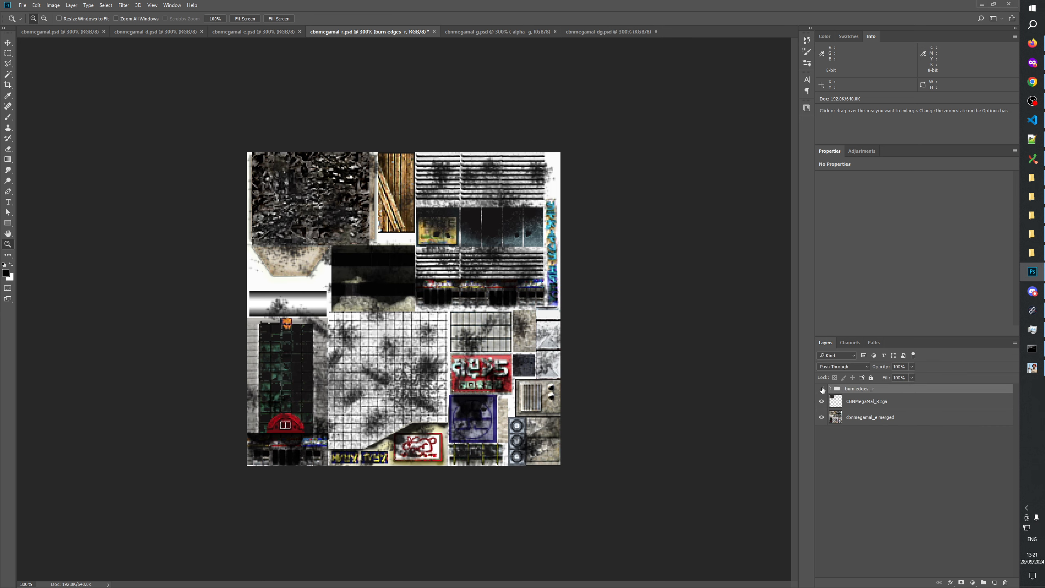
{"action": "left_click", "coordinate": [822, 389]}
{"action": "left_click", "coordinate": [822, 389]}
{"action": "left_click", "coordinate": [822, 389]}
{"action": "left_click", "coordinate": [822, 389]}
{"action": "key", "text": "ctrl+s"}
{"action": "left_click", "coordinate": [856, 453]}
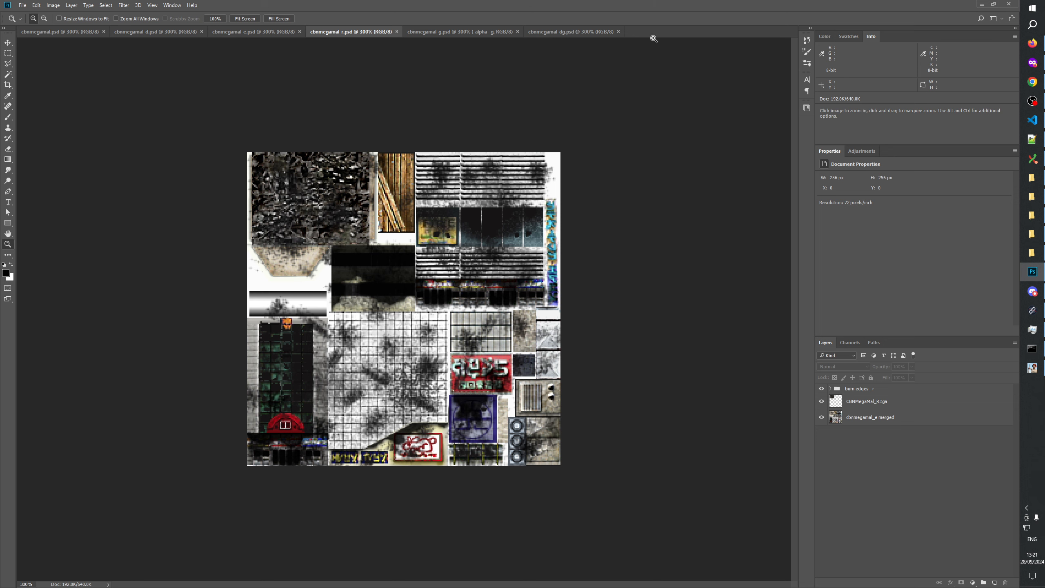
Open cbnmegamal_s, _ds, _es and _rs.dds plus cbnmegamal_sg and _dsg.psd from the GenerateMip folder in Photoshop, loading transparency as an alpha channel
{"action": "left_click", "coordinate": [1032, 197]}
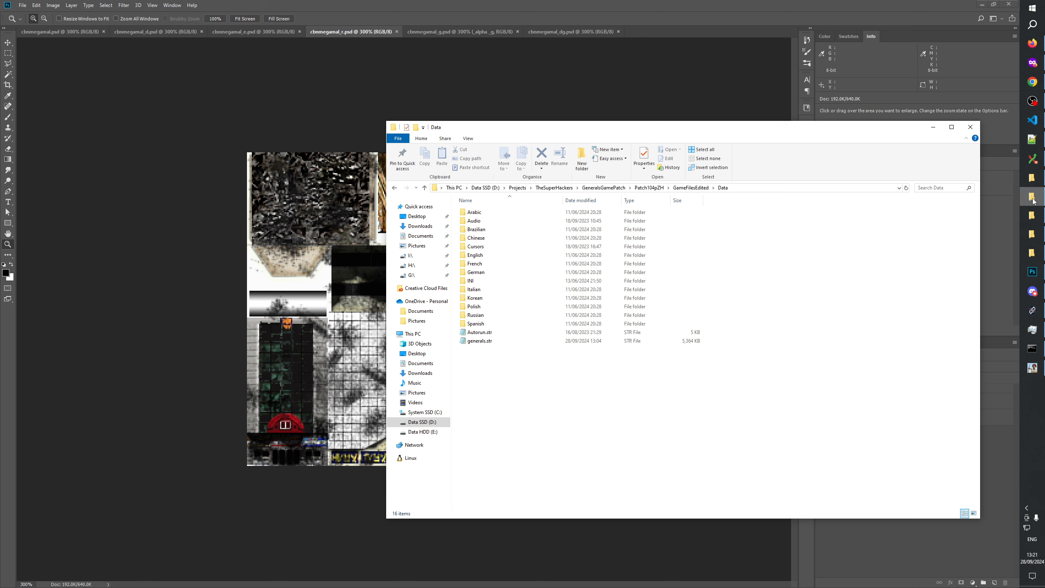
{"action": "left_click", "coordinate": [1033, 199]}
{"action": "left_click", "coordinate": [1033, 253]}
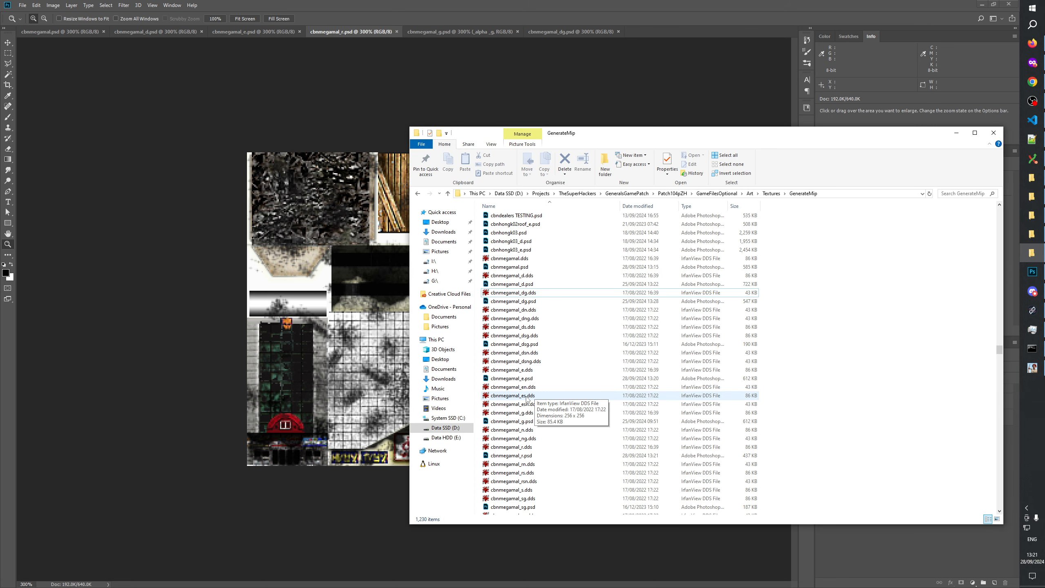
{"action": "scroll", "coordinate": [526, 501], "scroll_direction": "down", "scroll_amount": 3}
{"action": "left_click", "coordinate": [531, 487]}
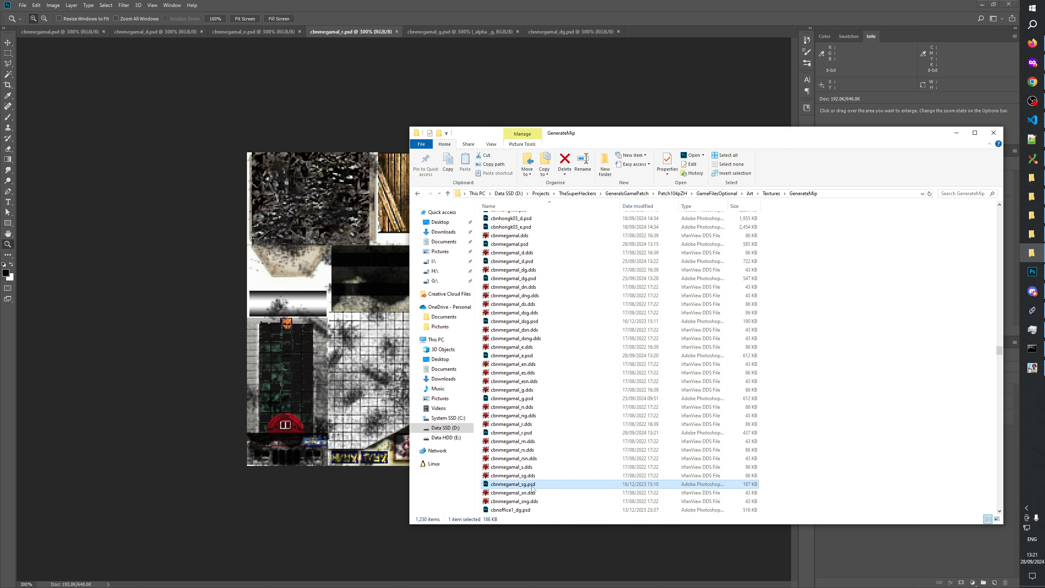
{"action": "left_click", "coordinate": [532, 468], "text": "ctrl"}
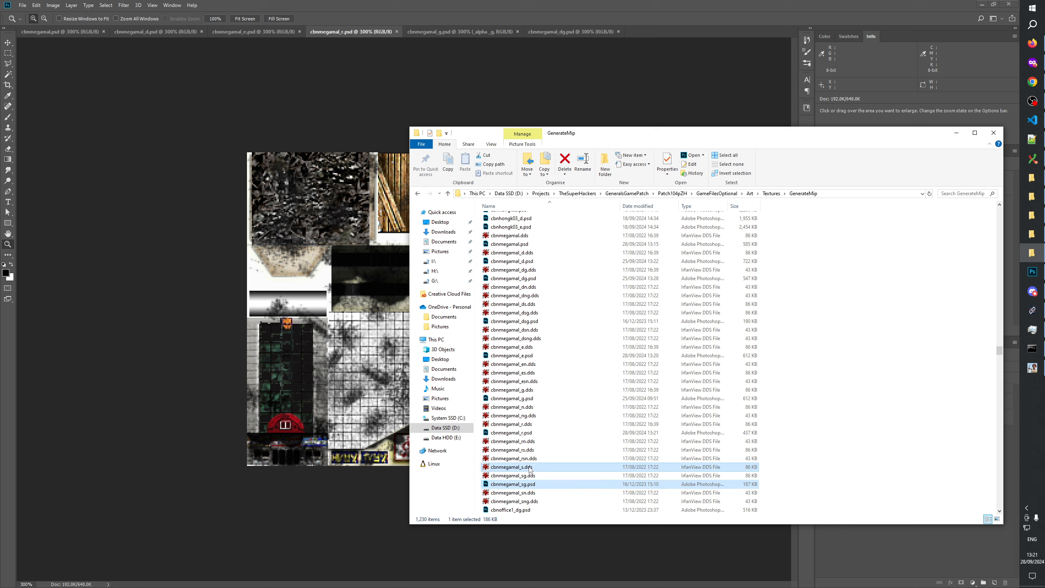
{"action": "left_click", "coordinate": [532, 323], "text": "ctrl"}
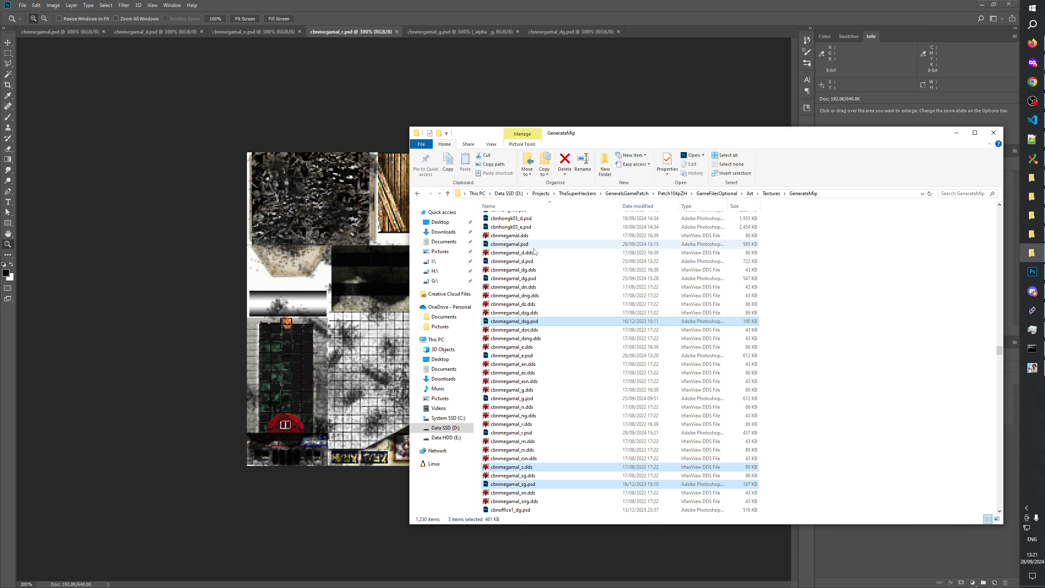
{"action": "left_click", "coordinate": [529, 373], "text": "ctrl"}
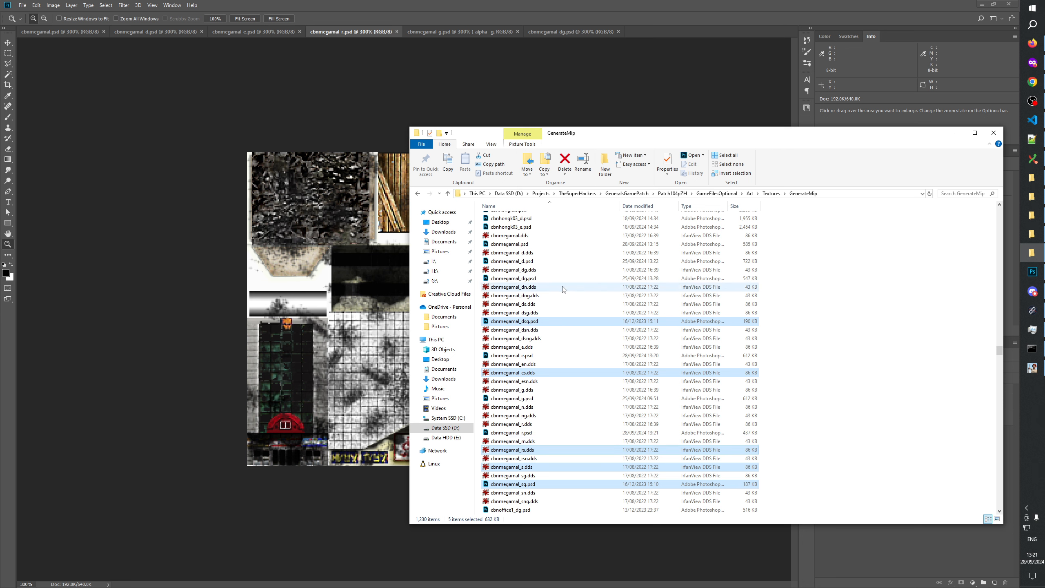
{"action": "left_click", "coordinate": [525, 305], "text": "ctrl"}
{"action": "left_click_drag", "start_coordinate": [518, 469], "coordinate": [622, 44]}
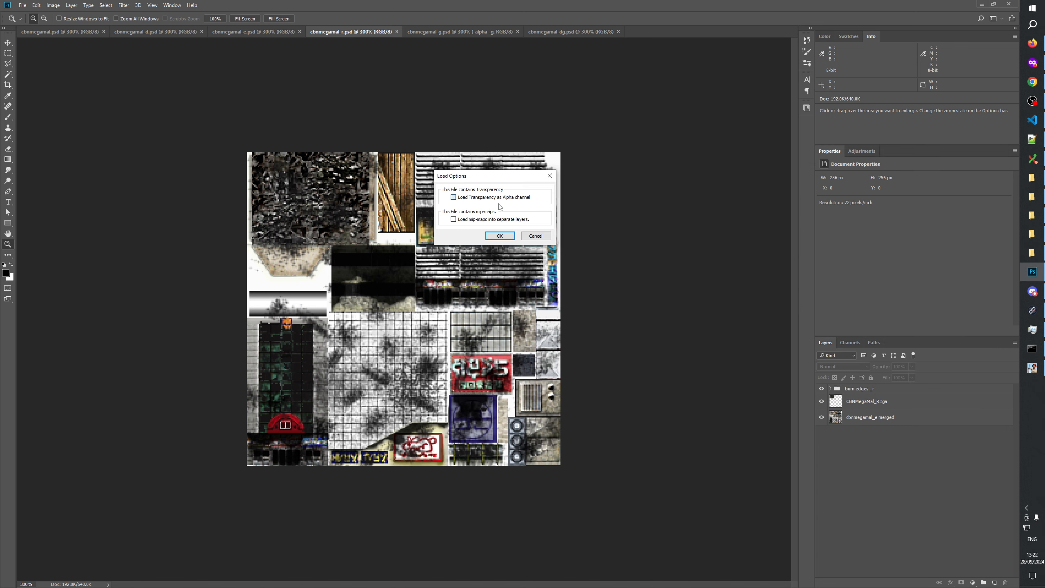
{"action": "left_click", "coordinate": [498, 235]}
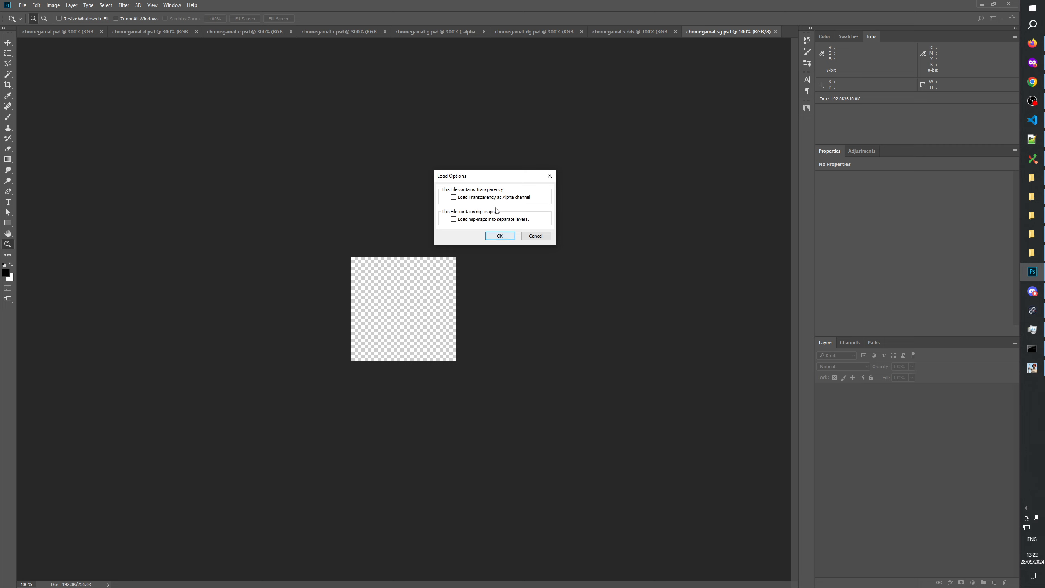
{"action": "left_click", "coordinate": [503, 234]}
{"action": "left_click", "coordinate": [473, 197]}
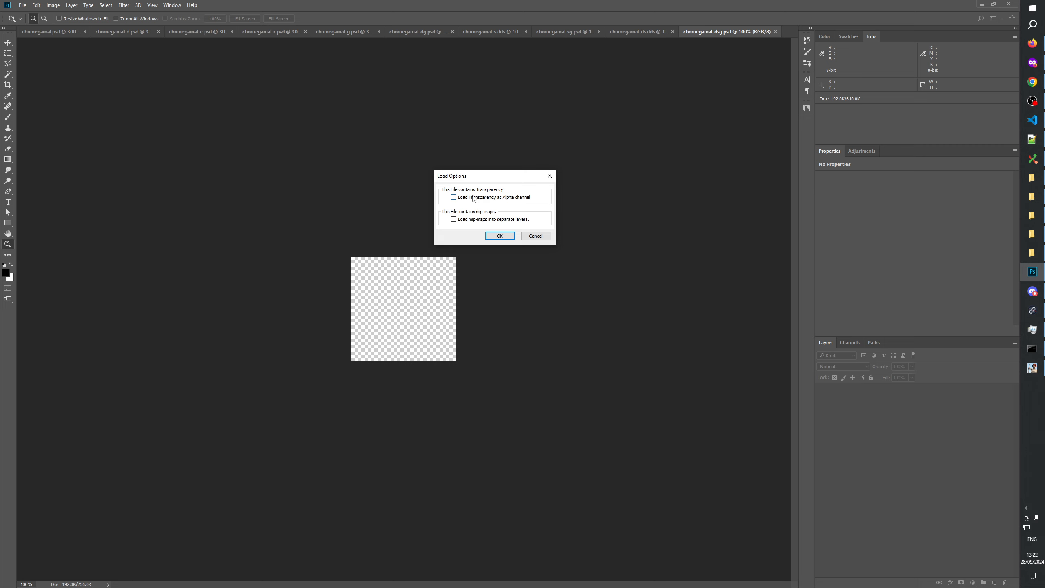
{"action": "left_click", "coordinate": [499, 236]}
{"action": "left_click", "coordinate": [477, 197]}
{"action": "key", "text": "Return"}
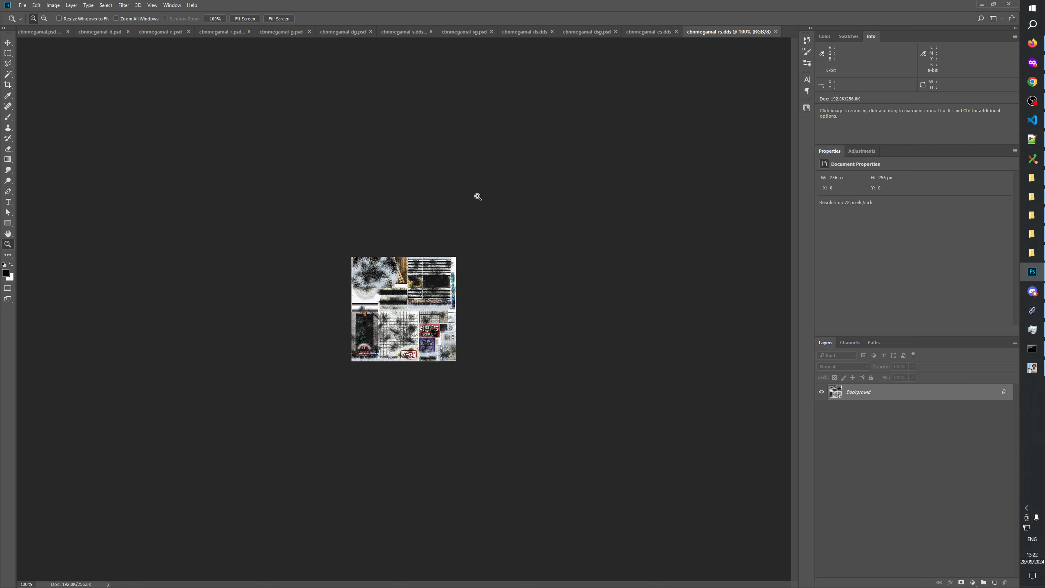
Examine the snow textures cbnmegamal_s.dds and cbnmegamal_sg.psd at 300% zoom
{"action": "left_click", "coordinate": [421, 33]}
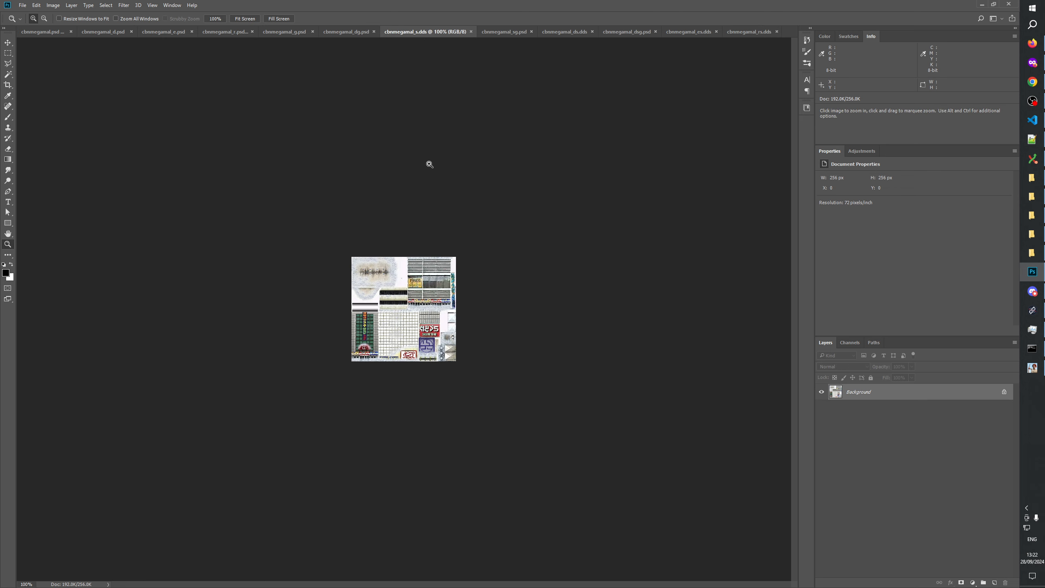
{"action": "left_click", "coordinate": [407, 306]}
{"action": "left_click", "coordinate": [408, 305]}
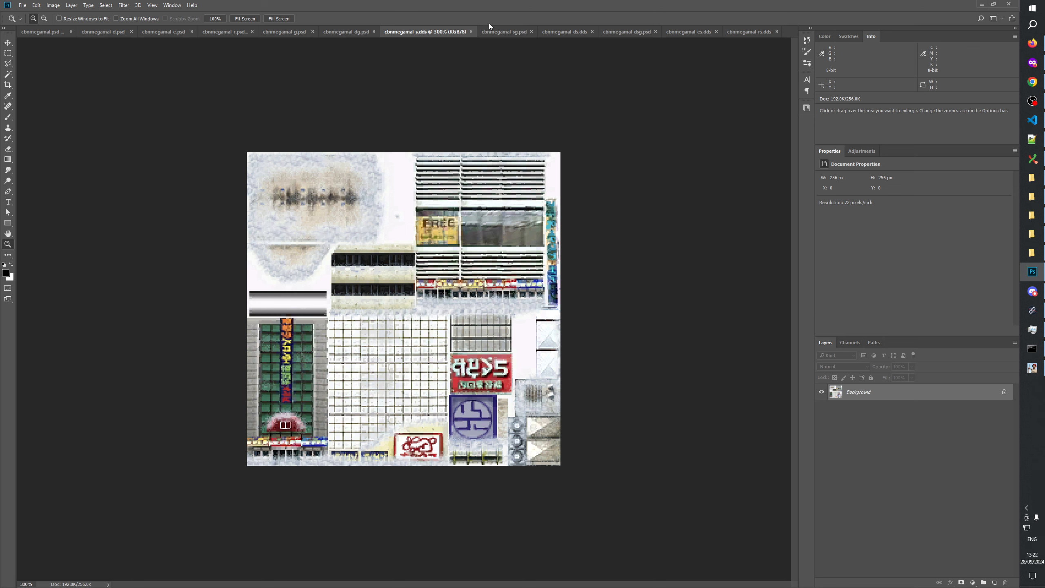
{"action": "left_click", "coordinate": [505, 31]}
{"action": "left_click", "coordinate": [433, 291]}
{"action": "left_click", "coordinate": [433, 291]}
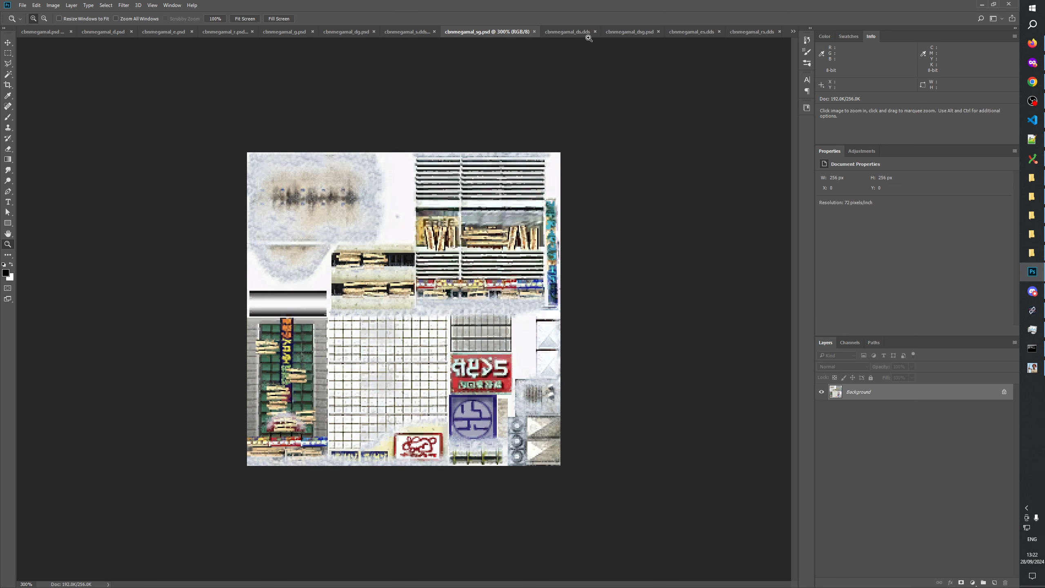
Examine the damaged snow textures cbnmegamal_ds.dds, cbnmegamal_dsg.psd, cbnmegamal_es.dds and cbnmegamal_rs.dds at enlarged zoom
{"action": "left_click", "coordinate": [586, 33]}
{"action": "left_click", "coordinate": [568, 81]}
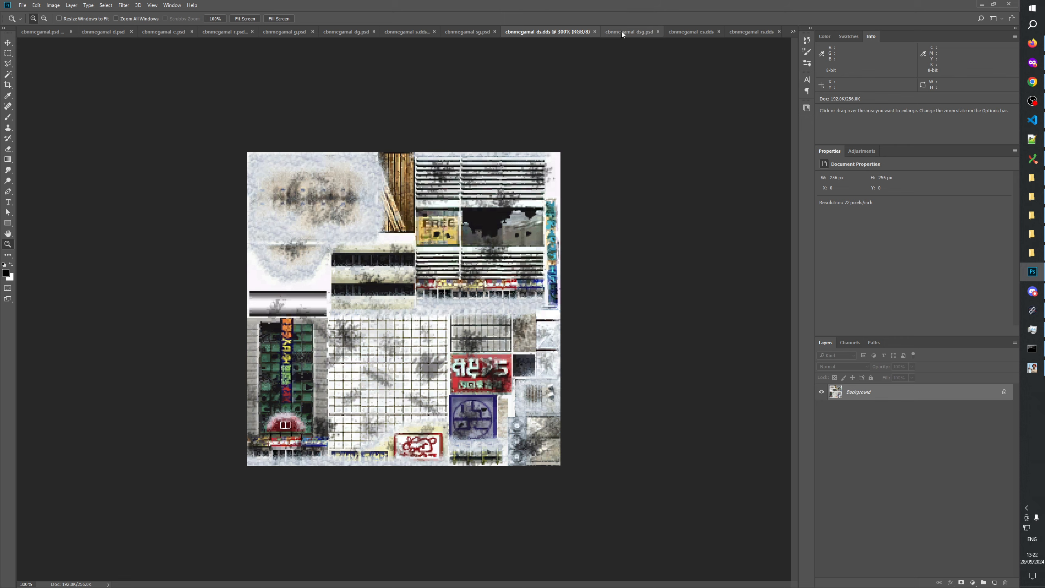
{"action": "left_click", "coordinate": [625, 34]}
{"action": "left_click", "coordinate": [412, 309]}
{"action": "left_click", "coordinate": [412, 309]}
{"action": "left_click", "coordinate": [699, 33]}
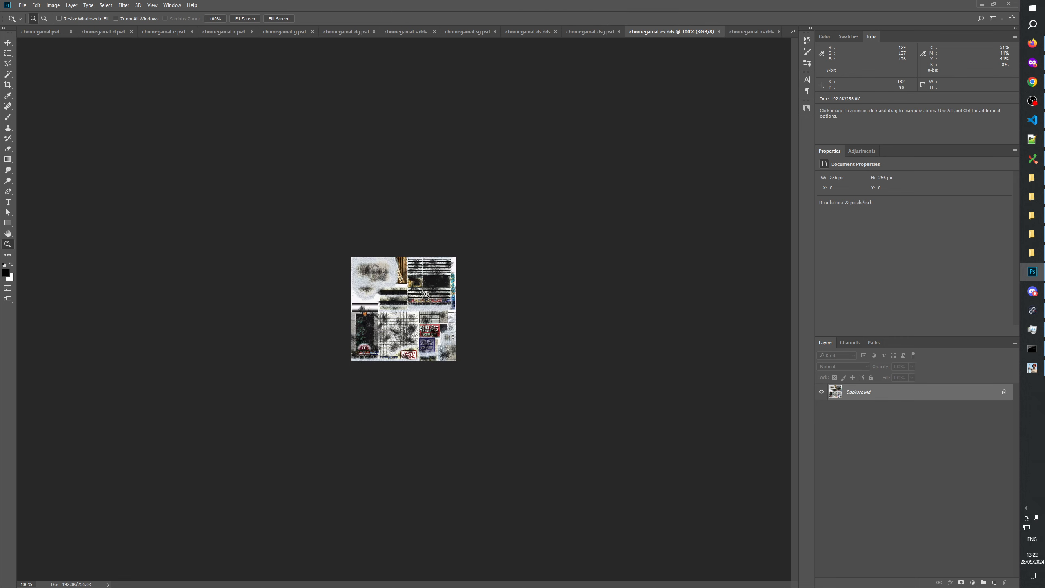
{"action": "left_click", "coordinate": [543, 217]}
{"action": "left_click", "coordinate": [544, 216]}
{"action": "left_click", "coordinate": [753, 32]}
{"action": "left_click", "coordinate": [412, 319]}
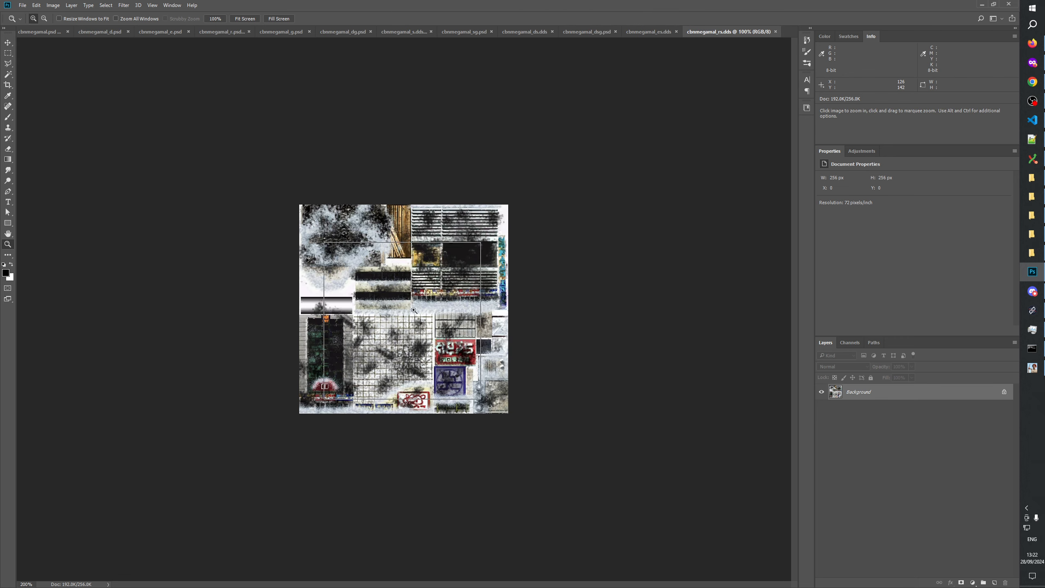
{"action": "left_click", "coordinate": [412, 320]}
Compare the snow texture cbnmegamal_s.dds with the regular cbnmegamal.psd texture
{"action": "left_click", "coordinate": [406, 32]}
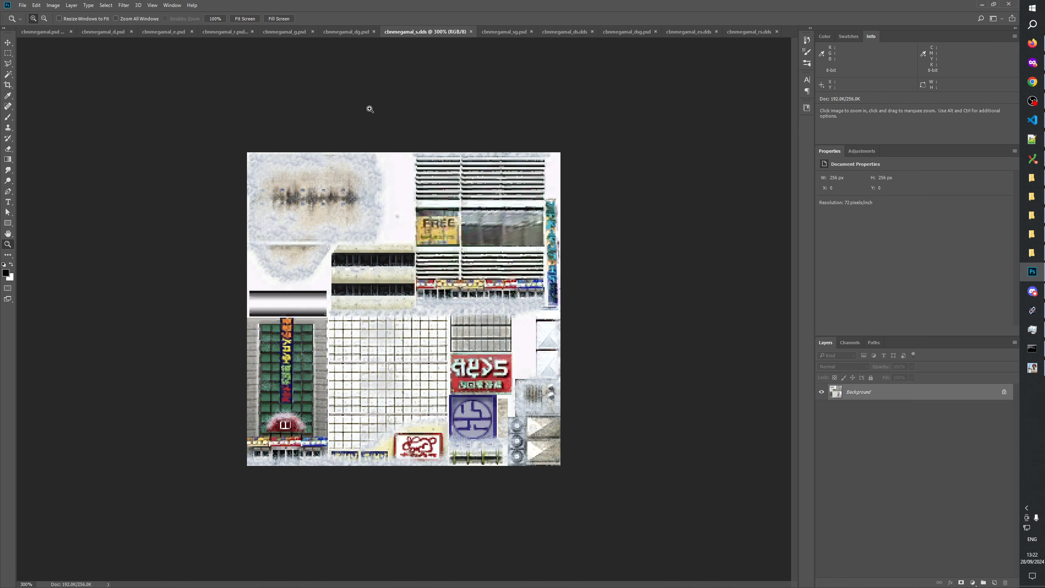
{"action": "left_click", "coordinate": [41, 33]}
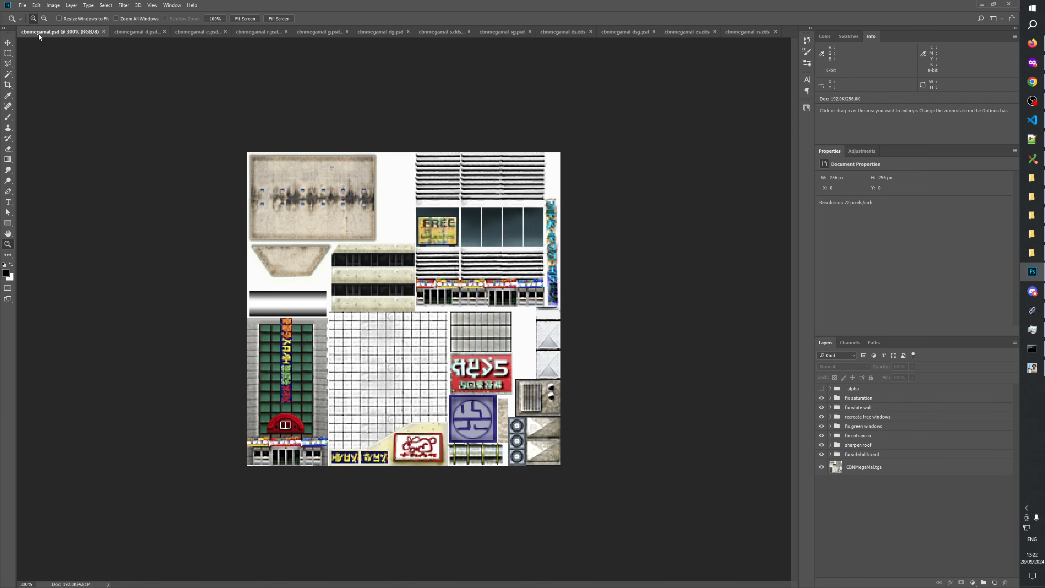
Compare the snow textures cbnmegamal_s.dds and cbnmegamal_sg.psd
{"action": "left_click", "coordinate": [449, 32]}
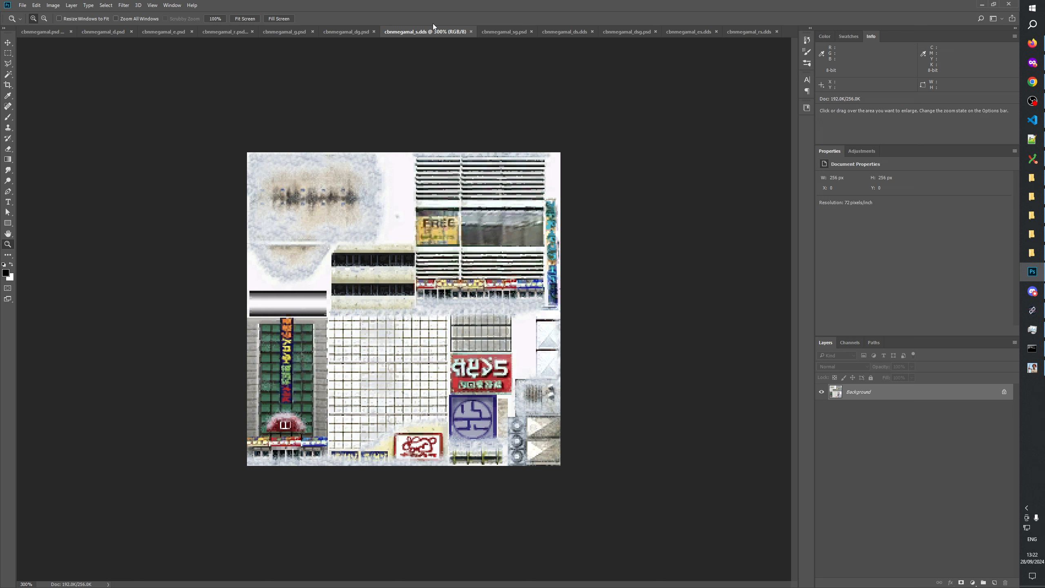
{"action": "left_click", "coordinate": [499, 32]}
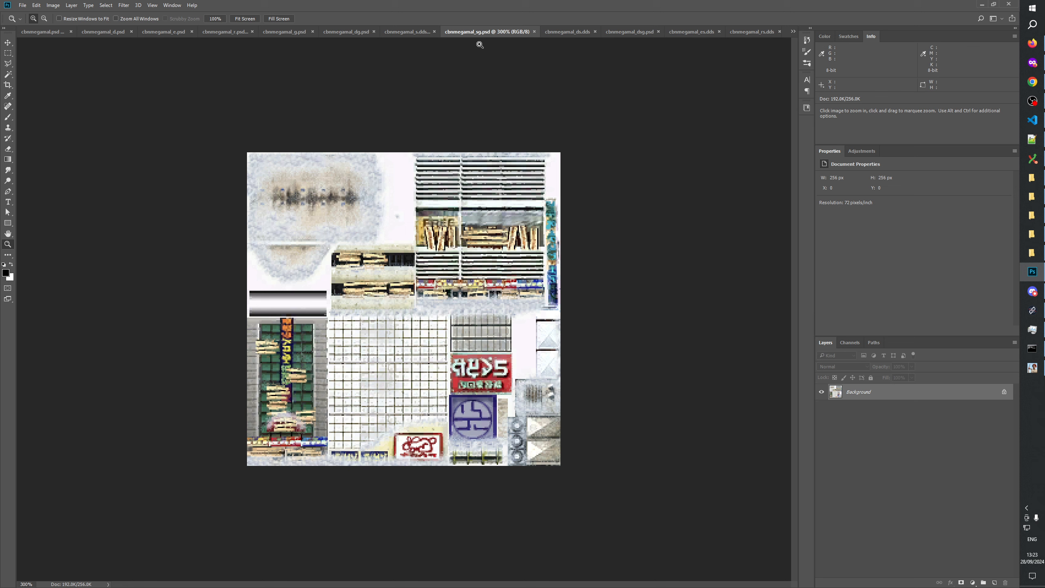
{"action": "left_click", "coordinate": [403, 31]}
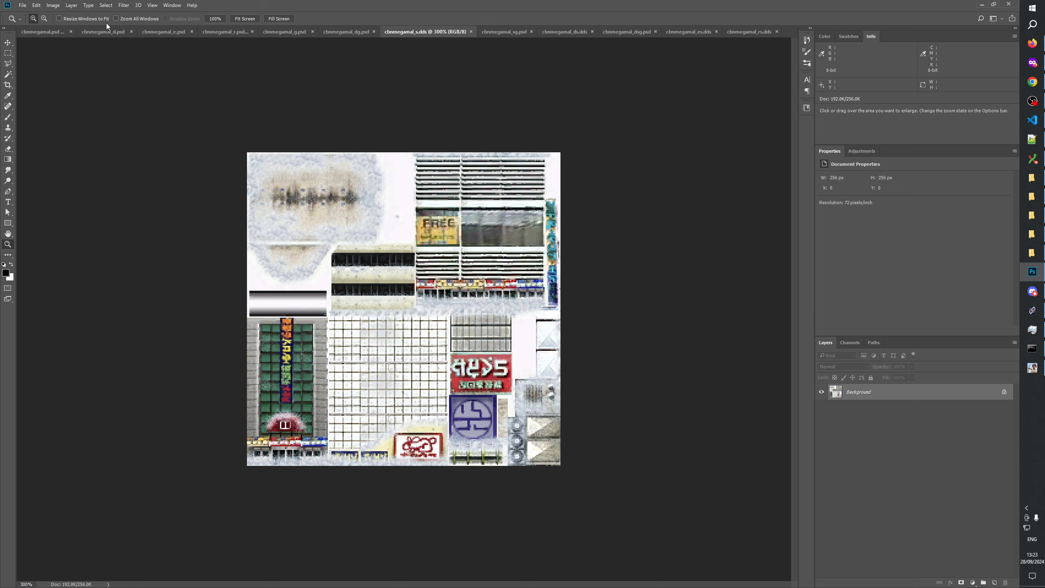
Copy the whole merged image of cbnmegamal.psd and paste it into cbnmegamal_s.dds as a new layer
{"action": "left_click", "coordinate": [37, 32]}
{"action": "key", "text": "ctrl+a"}
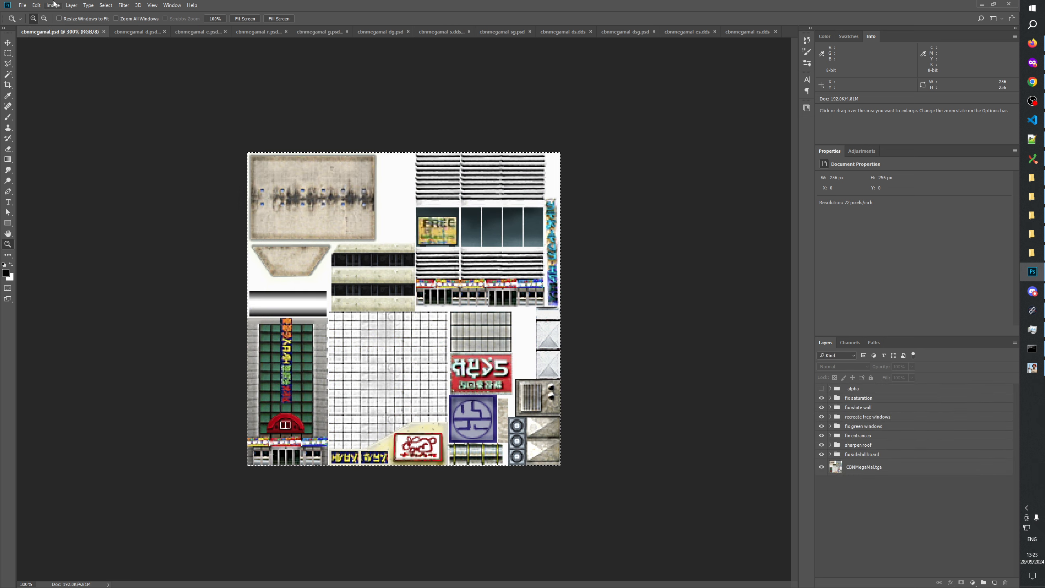
{"action": "left_click", "coordinate": [36, 5]}
{"action": "left_click", "coordinate": [53, 68]}
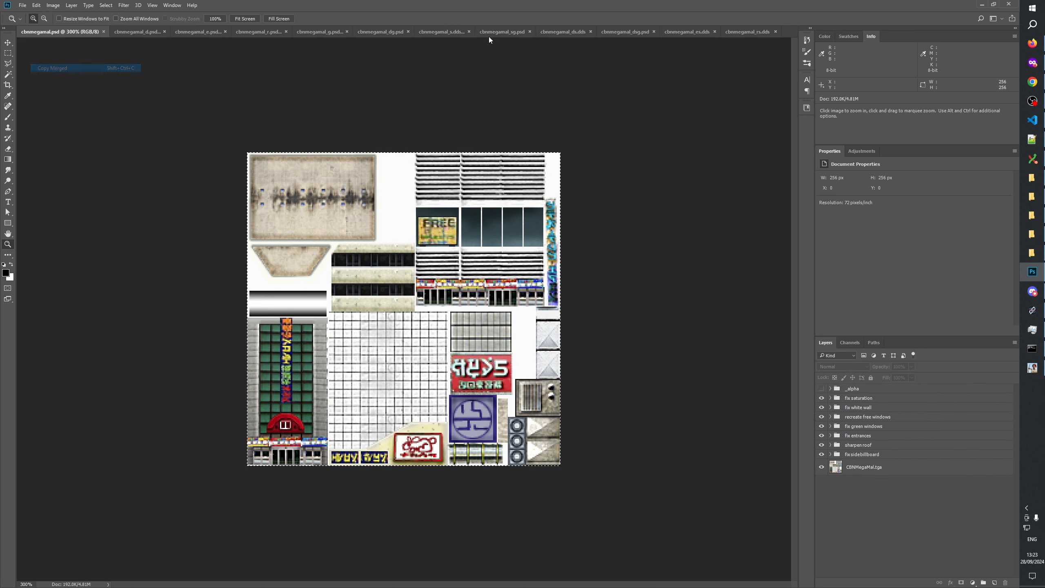
{"action": "left_click", "coordinate": [442, 32]}
{"action": "key", "text": "ctrl+v"}
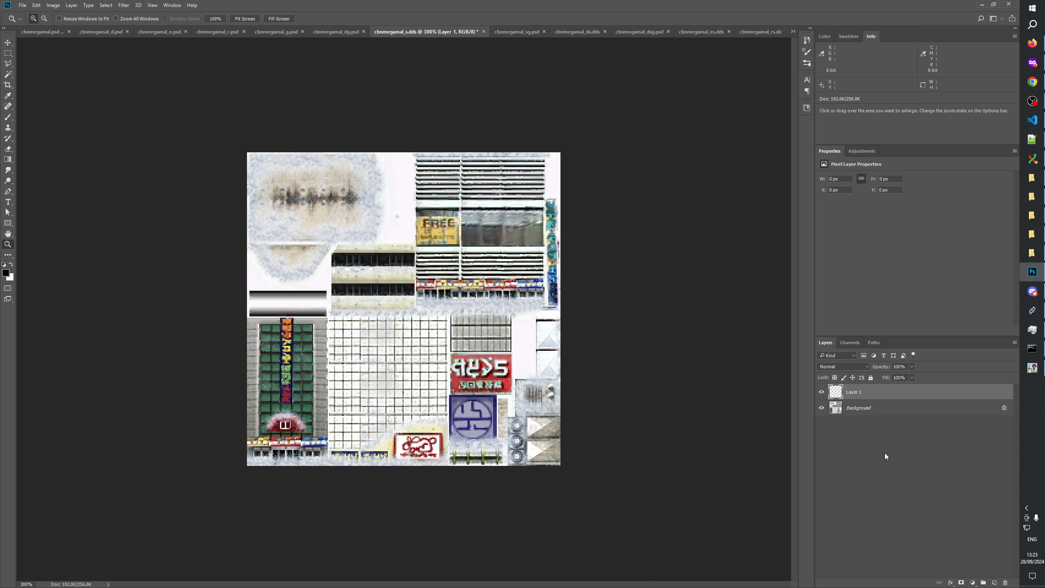
Rename the pasted layer as "cbnmegamal merged"
{"action": "double_click", "coordinate": [860, 392]}
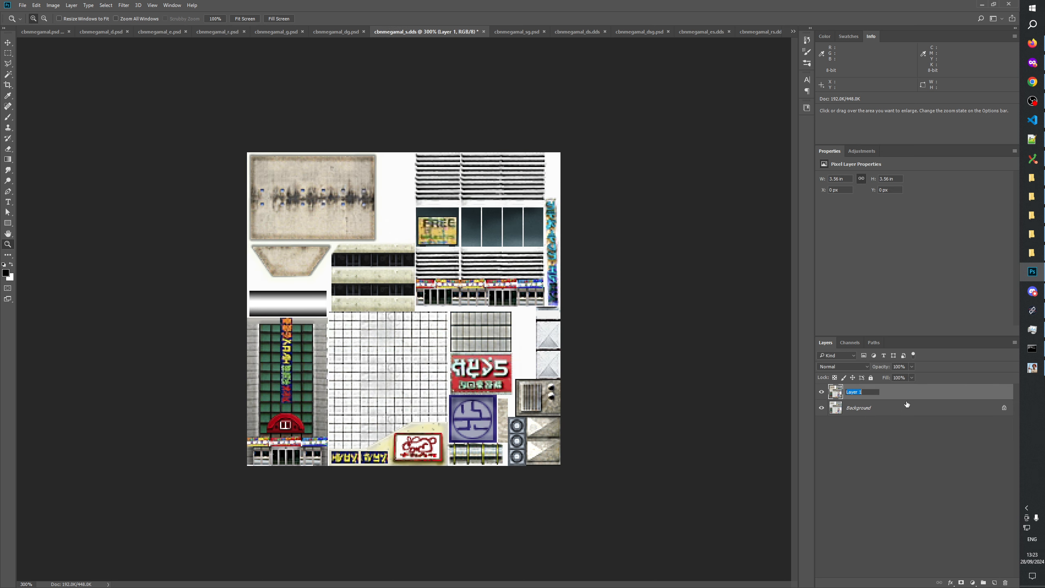
{"action": "type", "text": "cbnmegamal_s"}
{"action": "key", "text": "BackSpace"}
{"action": "type", "text": "merged"}
{"action": "key", "text": "Return"}
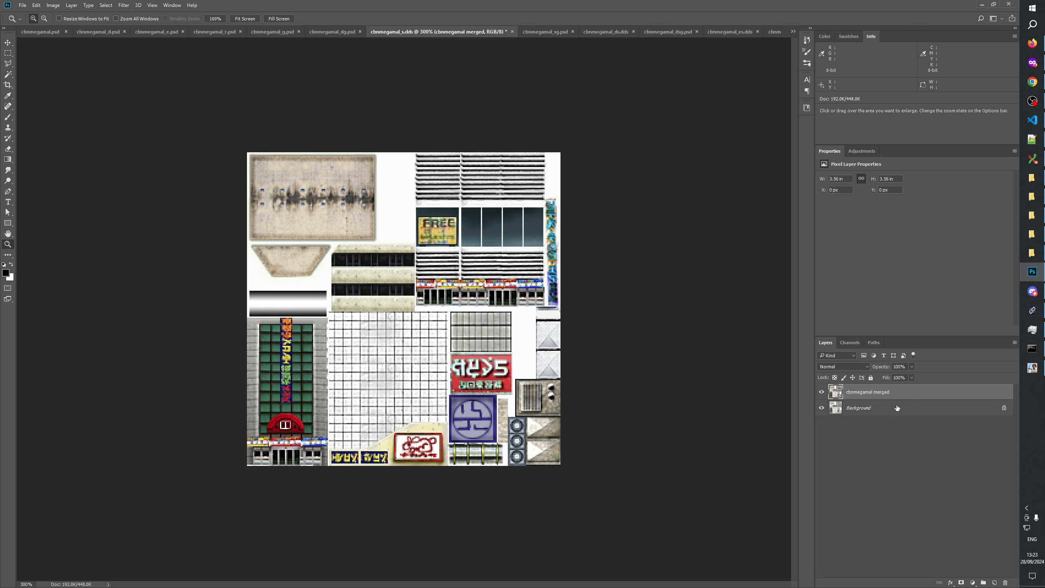
{"action": "left_click", "coordinate": [821, 392]}
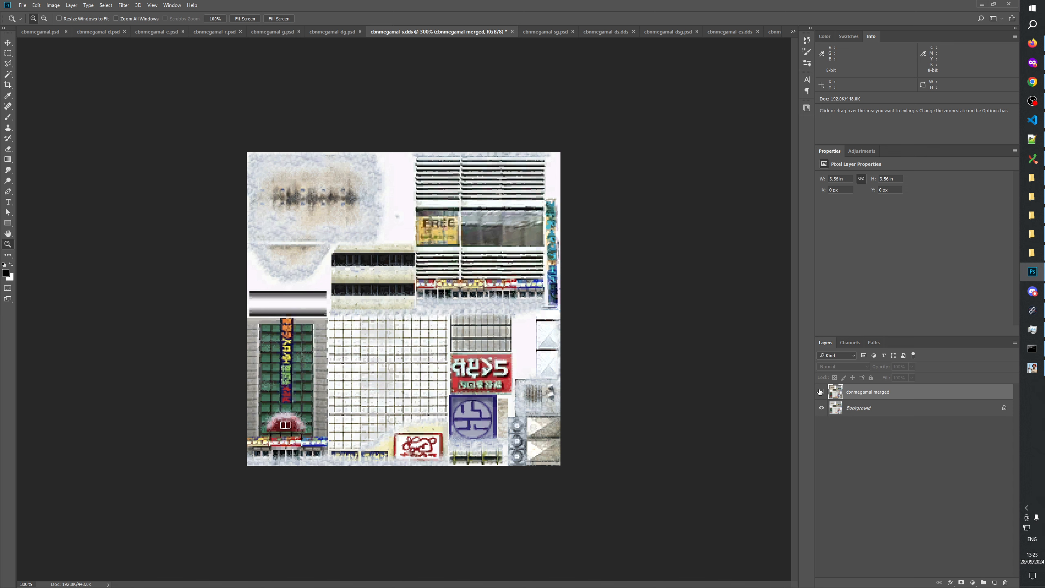
{"action": "left_click", "coordinate": [840, 395], "text": "ctrl"}
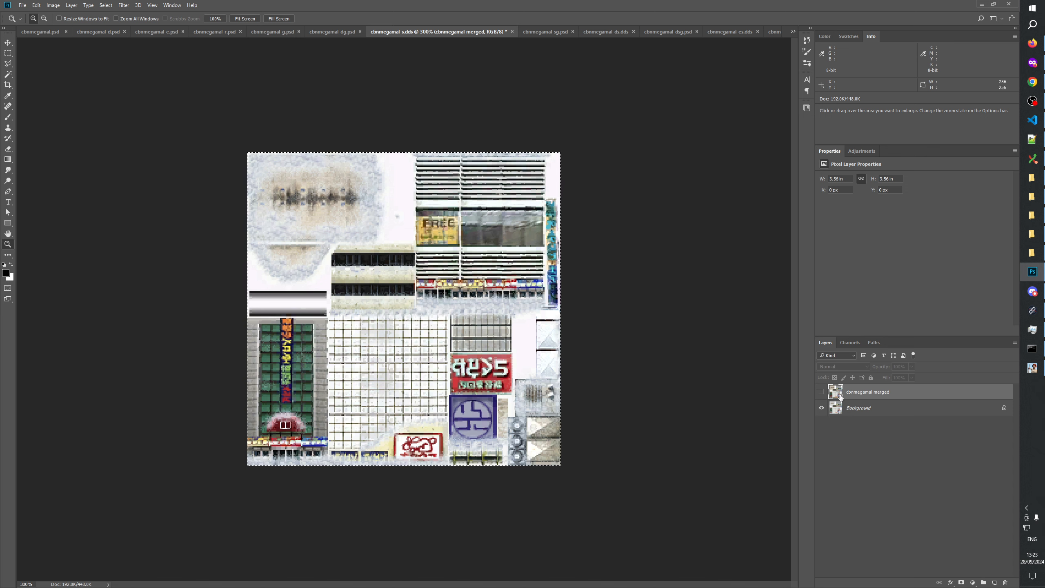
{"action": "left_click", "coordinate": [821, 392]}
{"action": "left_click", "coordinate": [994, 582]}
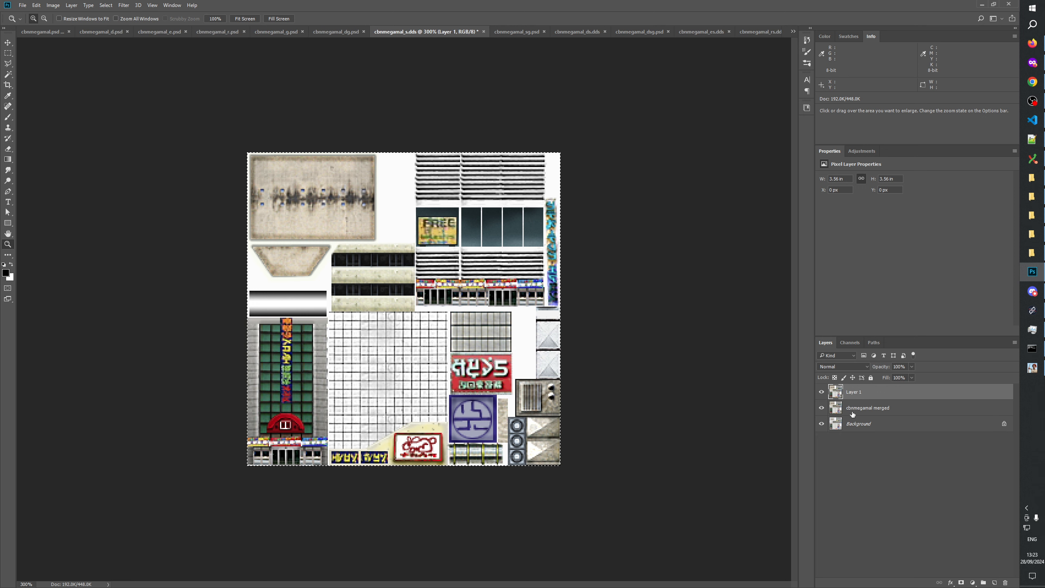
{"action": "key", "text": "ctrl+d"}
{"action": "double_click", "coordinate": [864, 407]}
{"action": "key", "text": "ctrl+c"}
{"action": "double_click", "coordinate": [859, 393]}
{"action": "key", "text": "ctrl+v"}
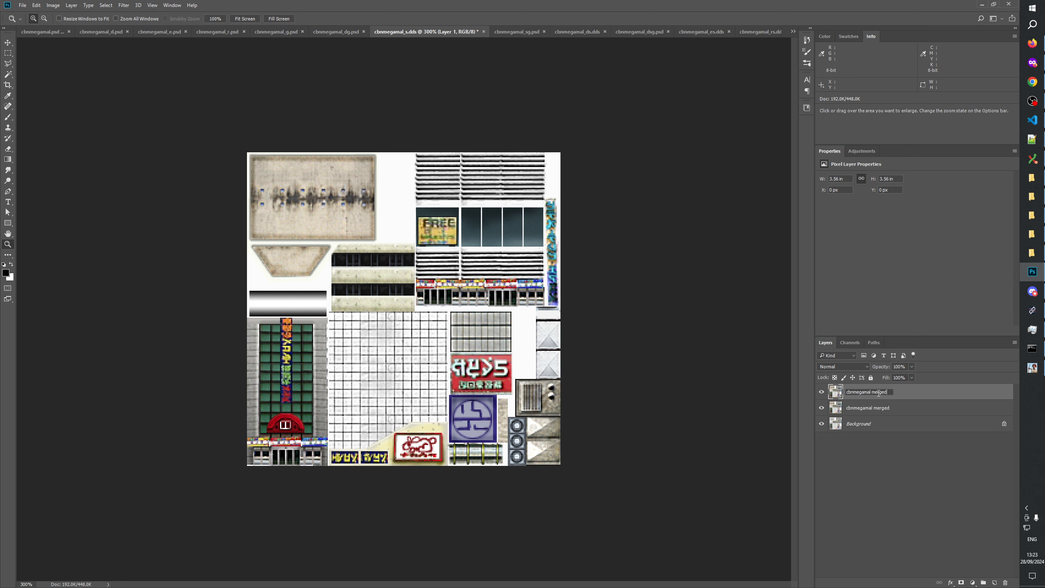
{"action": "left_click_drag", "start_coordinate": [872, 393], "coordinate": [932, 401]}
{"action": "type", "text": "_s.dds"}
{"action": "key", "text": "Return"}
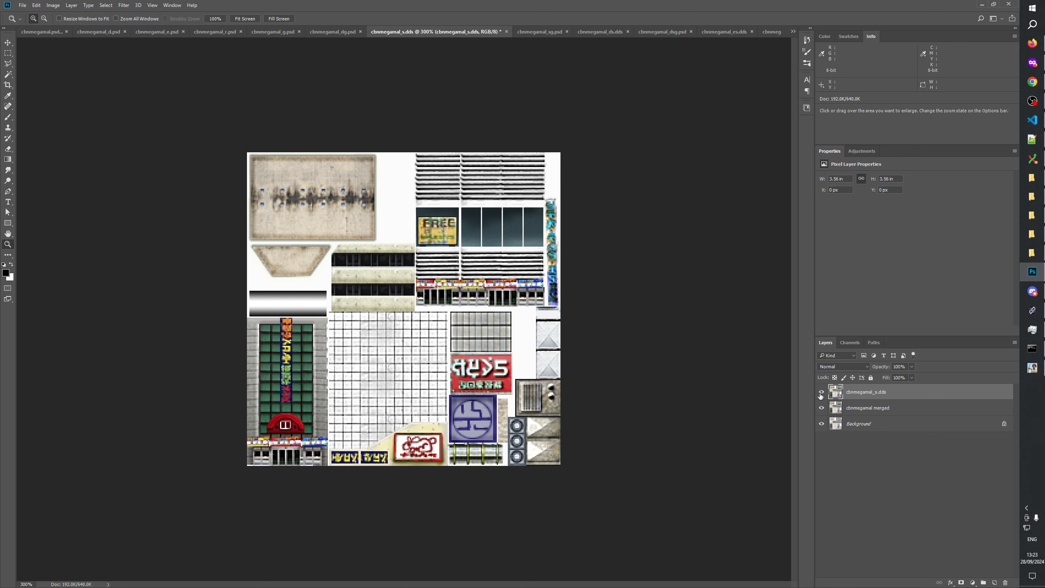
{"action": "left_click", "coordinate": [961, 582]}
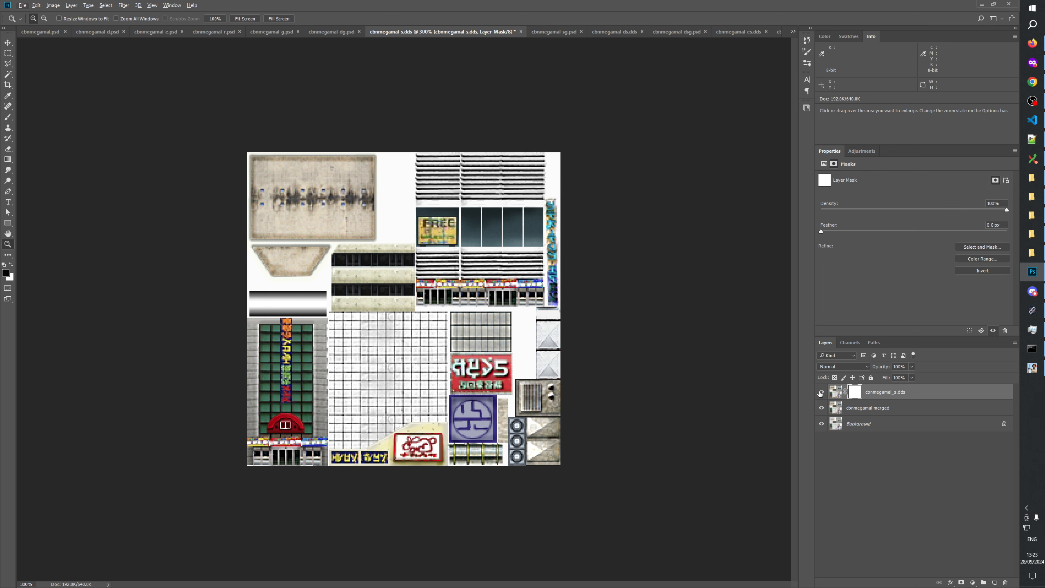
{"action": "left_click", "coordinate": [835, 392]}
Duplicate the Background snow layer to the top of the stack and delete the masked copy of the merged layer
{"action": "left_click", "coordinate": [858, 424]}
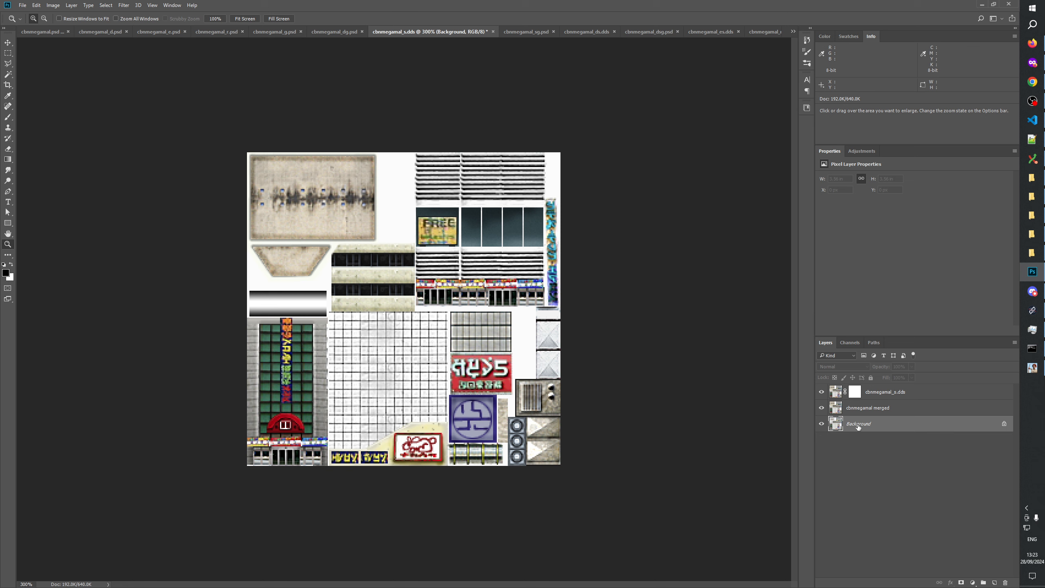
{"action": "key", "text": "ctrl+j"}
{"action": "left_click_drag", "start_coordinate": [859, 427], "coordinate": [855, 385]}
{"action": "left_click", "coordinate": [878, 408]}
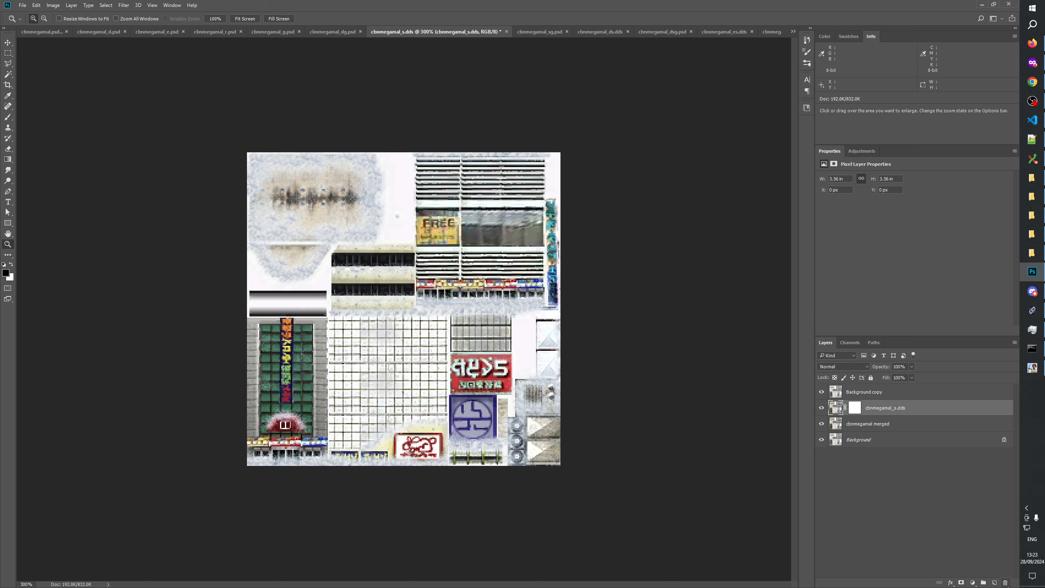
{"action": "left_click", "coordinate": [1005, 583]}
Rename the duplicated snow layer as cbnmegamal_s.dds and add a layer mask to it
{"action": "left_click", "coordinate": [853, 394]}
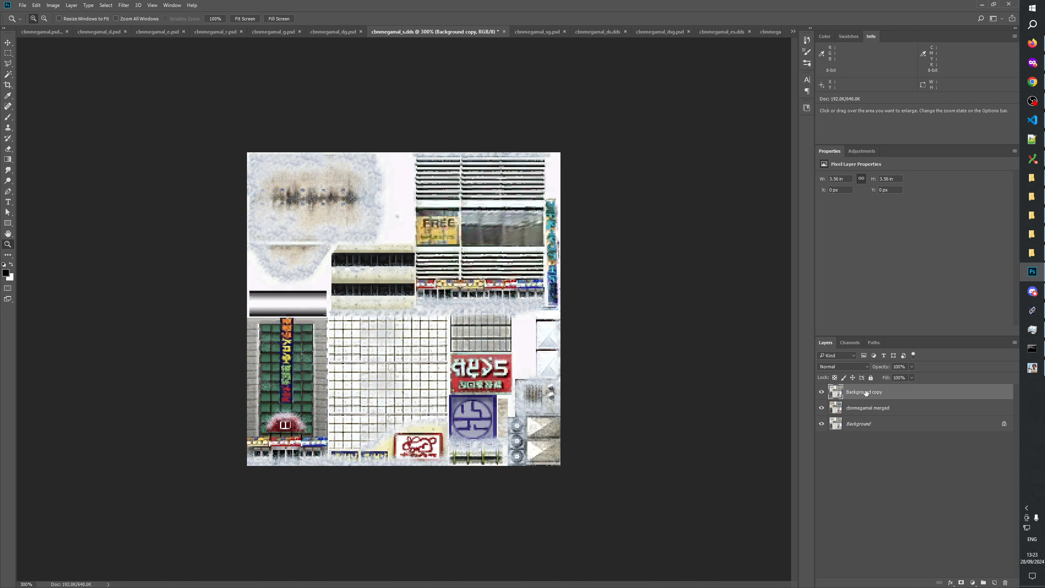
{"action": "double_click", "coordinate": [871, 396]}
{"action": "type", "text": "cbnmegamal_s.dds"}
{"action": "key", "text": "Return"}
{"action": "left_click", "coordinate": [961, 582]}
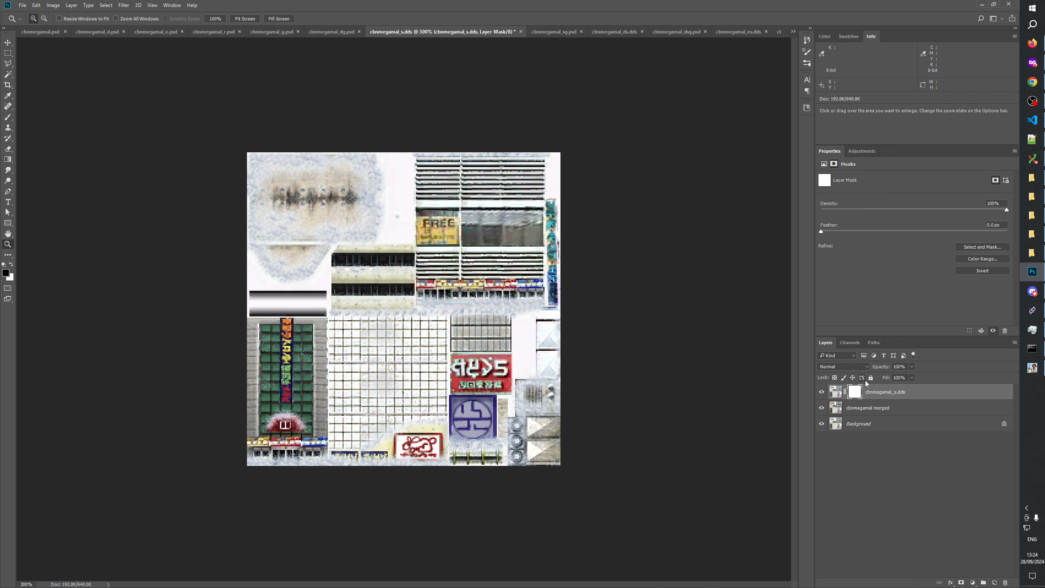
Paint the mask with a 50% opacity brush to hide the snow along the green tower's entrance and the small signs beside it
{"action": "left_click", "coordinate": [429, 383]}
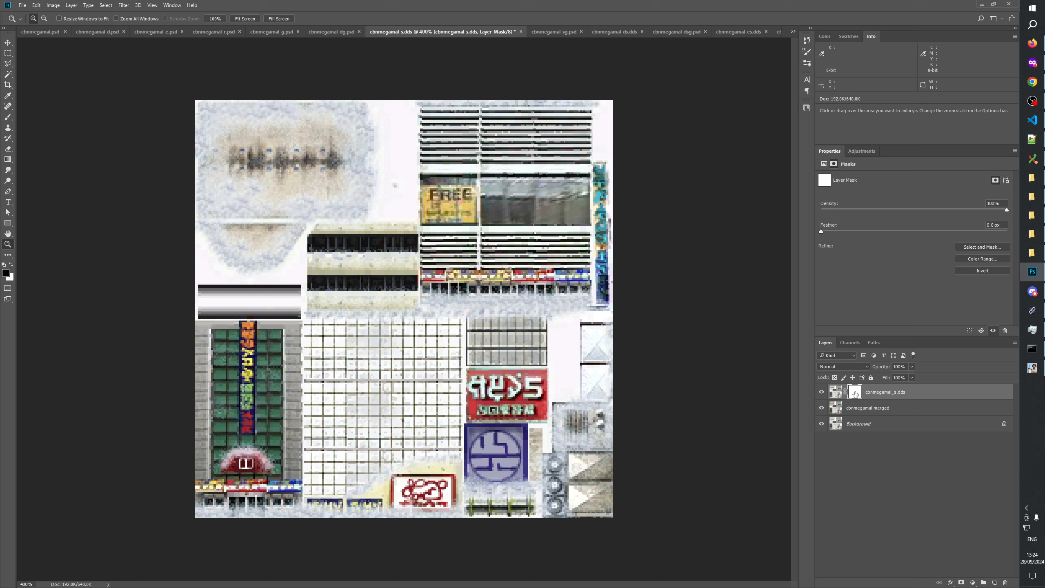
{"action": "left_click", "coordinate": [8, 117]}
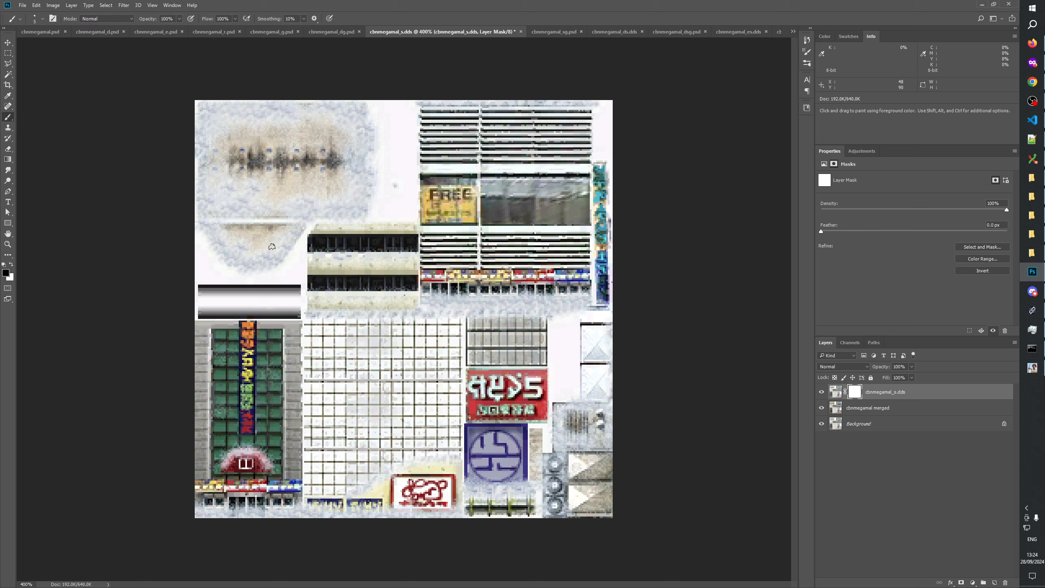
{"action": "left_click_drag", "start_coordinate": [272, 246], "coordinate": [277, 247]}
{"action": "type", "text": "50"}
{"action": "key", "text": "Return"}
{"action": "left_click_drag", "start_coordinate": [277, 115], "coordinate": [253, 110]}
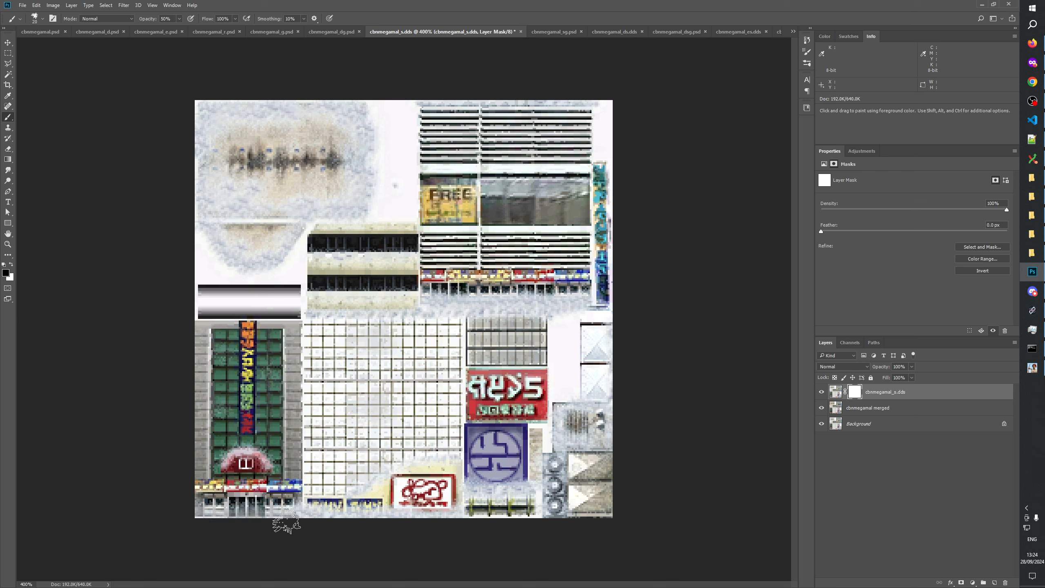
{"action": "mouse_move", "coordinate": [286, 521]}
{"action": "left_mouse_down"}
{"action": "mouse_move", "coordinate": [323, 517]}
{"action": "mouse_move", "coordinate": [198, 515]}
{"action": "left_mouse_up"}
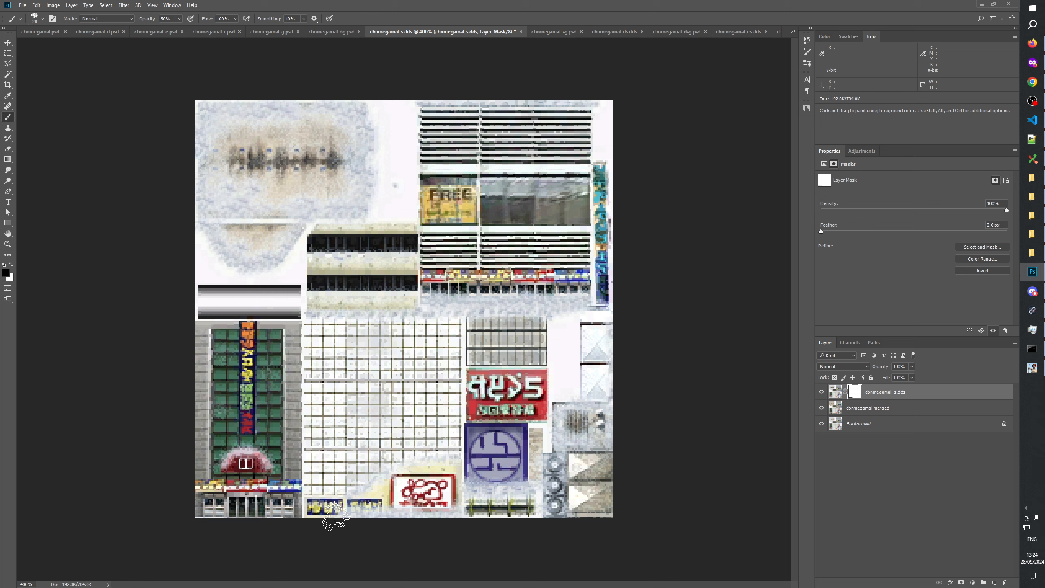
{"action": "mouse_move", "coordinate": [337, 518]}
{"action": "left_mouse_down"}
{"action": "mouse_move", "coordinate": [419, 517]}
{"action": "mouse_move", "coordinate": [349, 496]}
{"action": "left_mouse_up"}
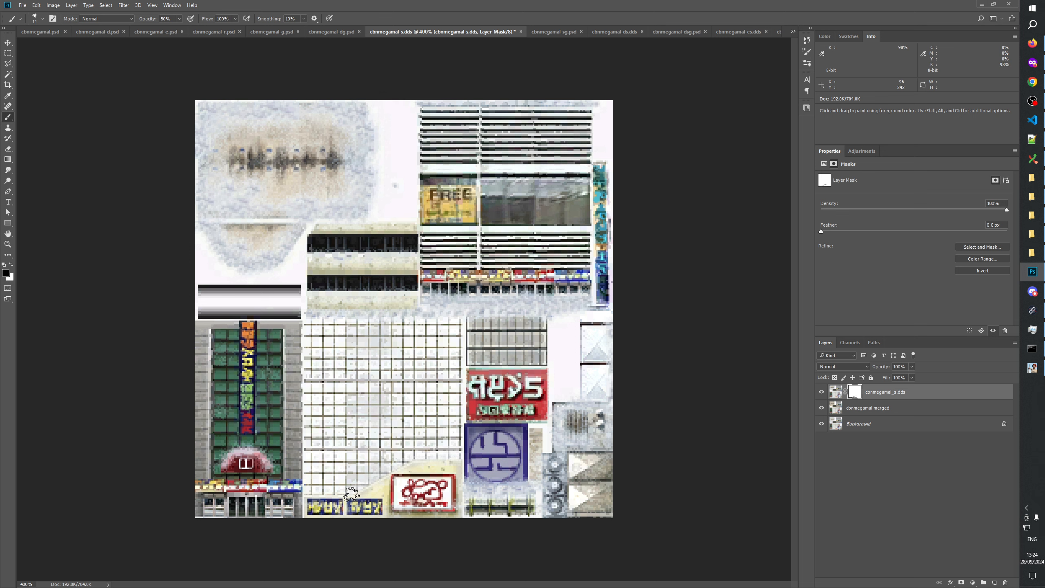
Mask out the snow over the railing, the round fans, the ventilation unit and the long shop entrance strip
{"action": "left_click_drag", "start_coordinate": [477, 488], "coordinate": [507, 492]}
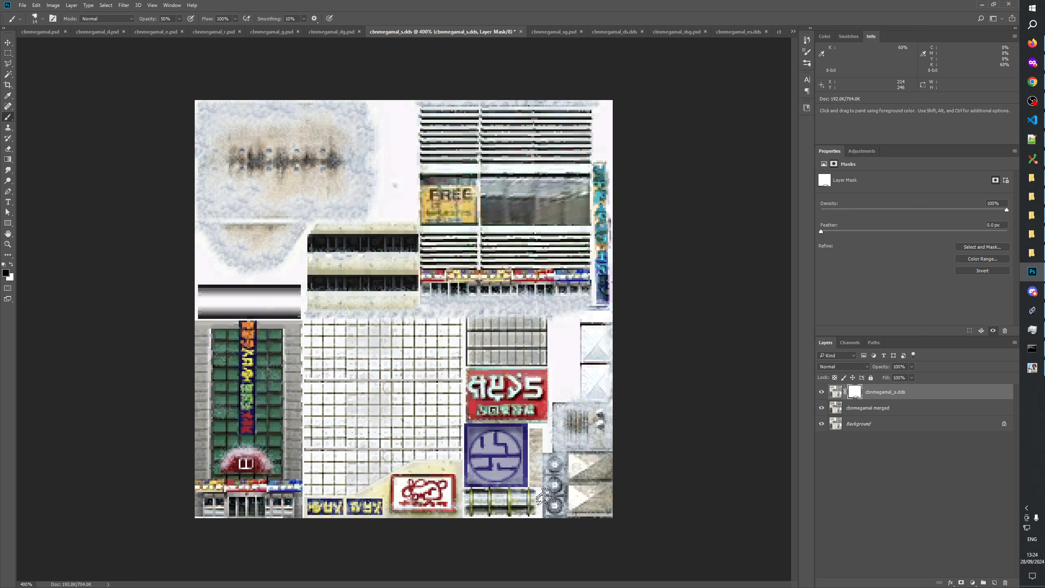
{"action": "left_click_drag", "start_coordinate": [546, 496], "coordinate": [547, 460]}
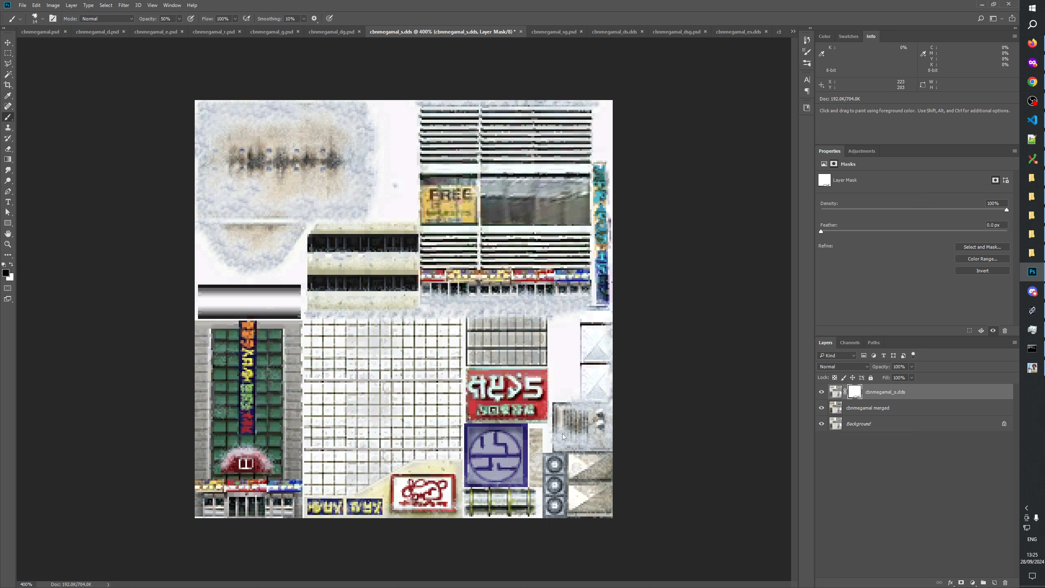
{"action": "left_click_drag", "start_coordinate": [558, 442], "coordinate": [570, 445]}
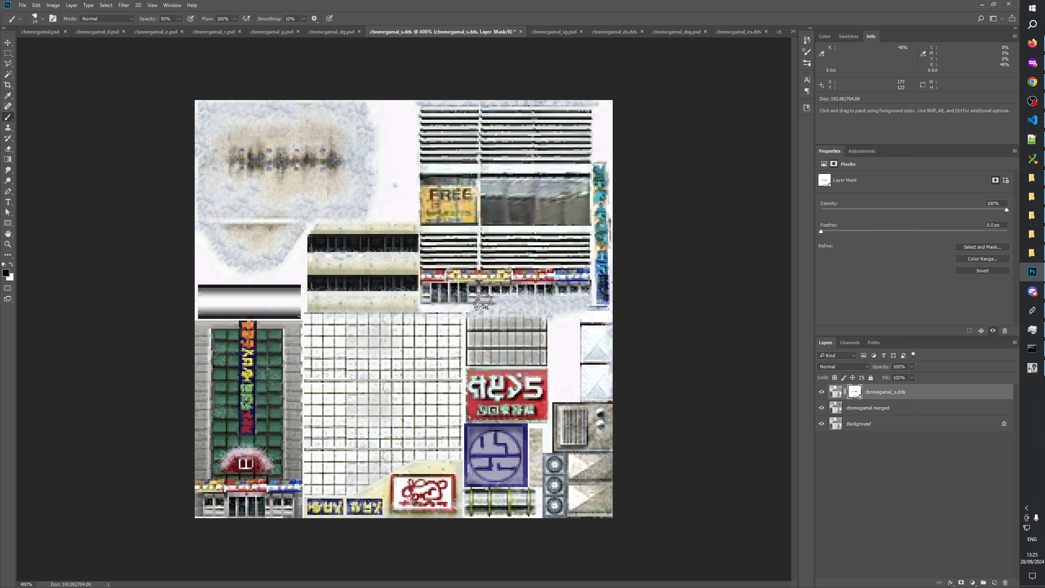
{"action": "mouse_move", "coordinate": [520, 308]}
{"action": "left_mouse_down"}
{"action": "mouse_move", "coordinate": [528, 300]}
{"action": "mouse_move", "coordinate": [509, 300]}
{"action": "mouse_move", "coordinate": [570, 303]}
{"action": "left_mouse_up"}
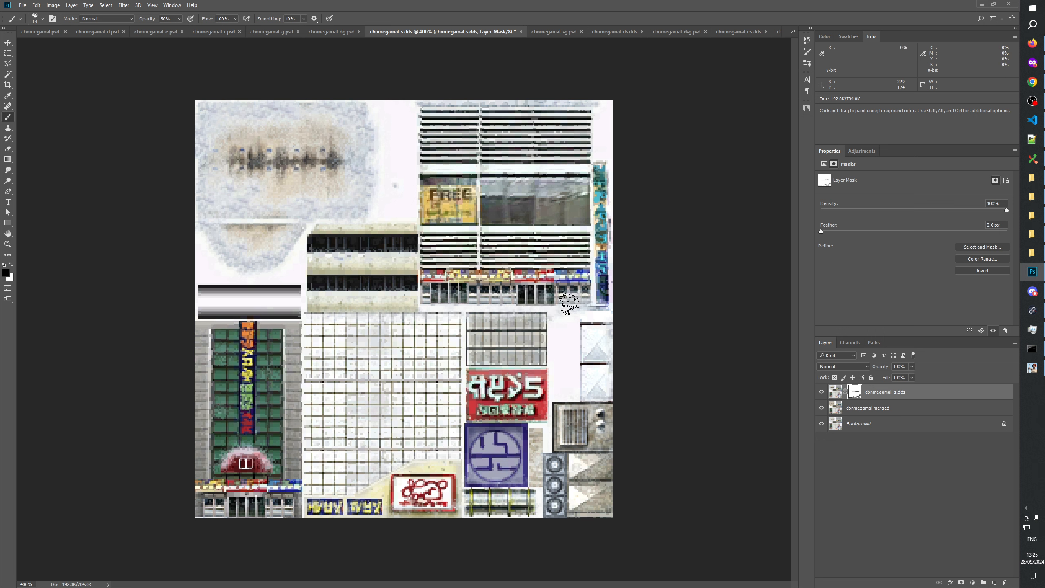
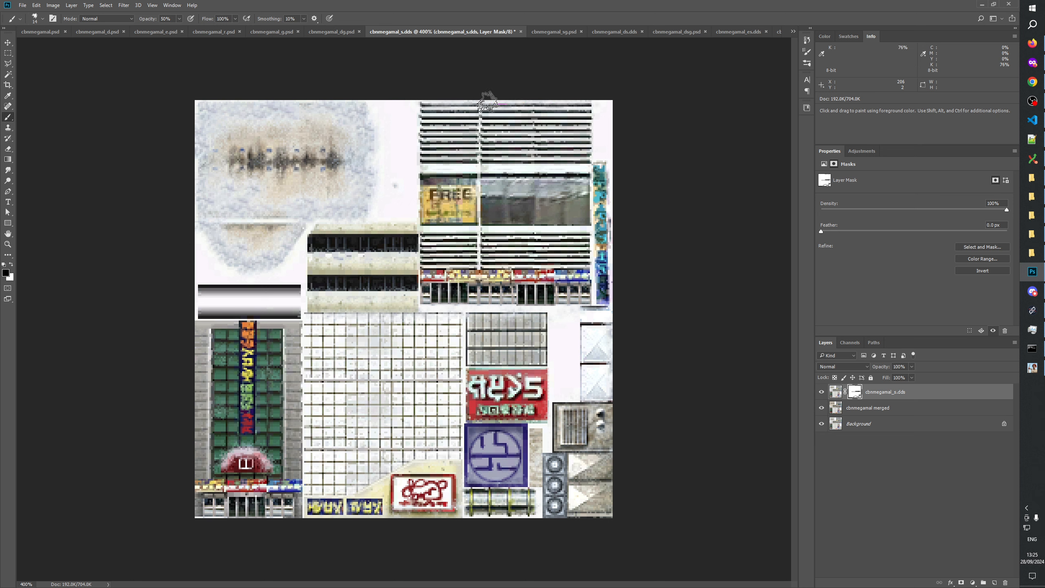
Mask out the snow on the large roof, the trapezoid roof, the red awning, the balcony strips and the louvres' upper edge
{"action": "mouse_move", "coordinate": [211, 110]}
{"action": "left_mouse_down", "text": "alt"}
{"action": "mouse_move", "coordinate": [194, 105]}
{"action": "mouse_move", "coordinate": [200, 206]}
{"action": "mouse_move", "coordinate": [217, 215]}
{"action": "mouse_move", "coordinate": [220, 178]}
{"action": "mouse_move", "coordinate": [251, 198]}
{"action": "mouse_move", "coordinate": [247, 211]}
{"action": "mouse_move", "coordinate": [312, 209]}
{"action": "mouse_move", "coordinate": [299, 206]}
{"action": "mouse_move", "coordinate": [314, 199]}
{"action": "mouse_move", "coordinate": [337, 201]}
{"action": "mouse_move", "coordinate": [339, 213]}
{"action": "mouse_move", "coordinate": [357, 207]}
{"action": "mouse_move", "coordinate": [367, 193]}
{"action": "mouse_move", "coordinate": [350, 165]}
{"action": "mouse_move", "coordinate": [370, 136]}
{"action": "mouse_move", "coordinate": [361, 104]}
{"action": "mouse_move", "coordinate": [227, 104]}
{"action": "mouse_move", "coordinate": [217, 136]}
{"action": "mouse_move", "coordinate": [267, 123]}
{"action": "mouse_move", "coordinate": [360, 129]}
{"action": "mouse_move", "coordinate": [377, 137]}
{"action": "mouse_move", "coordinate": [370, 207]}
{"action": "left_mouse_up", "text": "alt"}
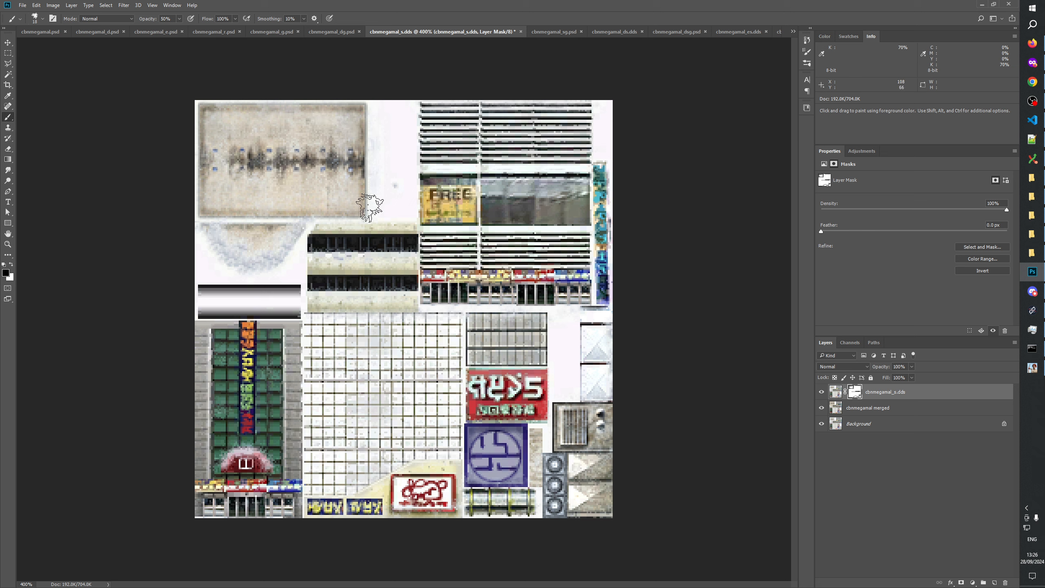
{"action": "mouse_move", "coordinate": [304, 216]}
{"action": "left_mouse_down"}
{"action": "mouse_move", "coordinate": [271, 262]}
{"action": "mouse_move", "coordinate": [280, 248]}
{"action": "mouse_move", "coordinate": [237, 261]}
{"action": "mouse_move", "coordinate": [207, 229]}
{"action": "mouse_move", "coordinate": [258, 259]}
{"action": "mouse_move", "coordinate": [205, 232]}
{"action": "mouse_move", "coordinate": [242, 260]}
{"action": "mouse_move", "coordinate": [272, 268]}
{"action": "mouse_move", "coordinate": [238, 265]}
{"action": "left_mouse_up"}
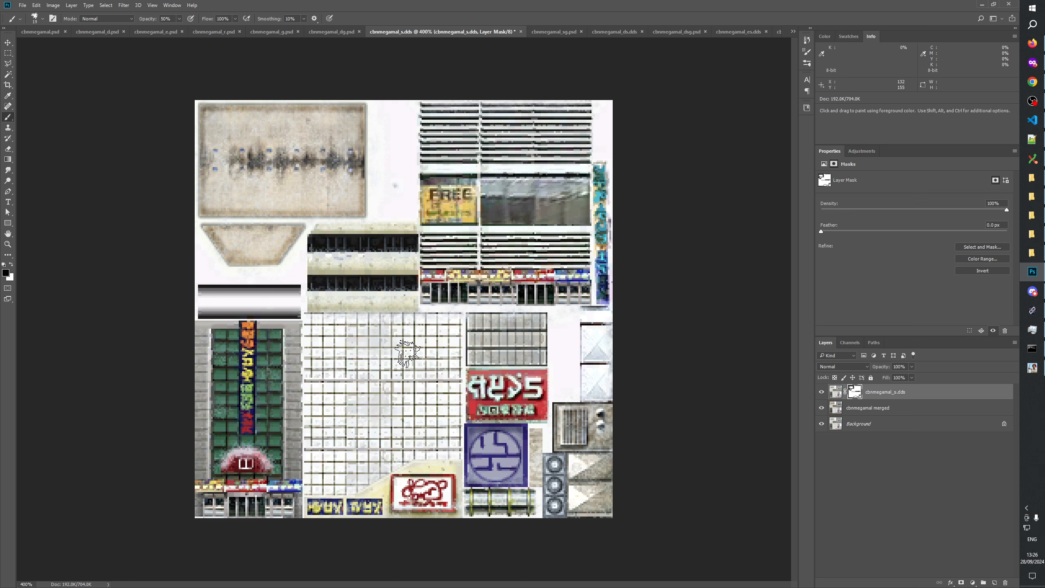
{"action": "left_click_drag", "start_coordinate": [218, 459], "coordinate": [210, 460]}
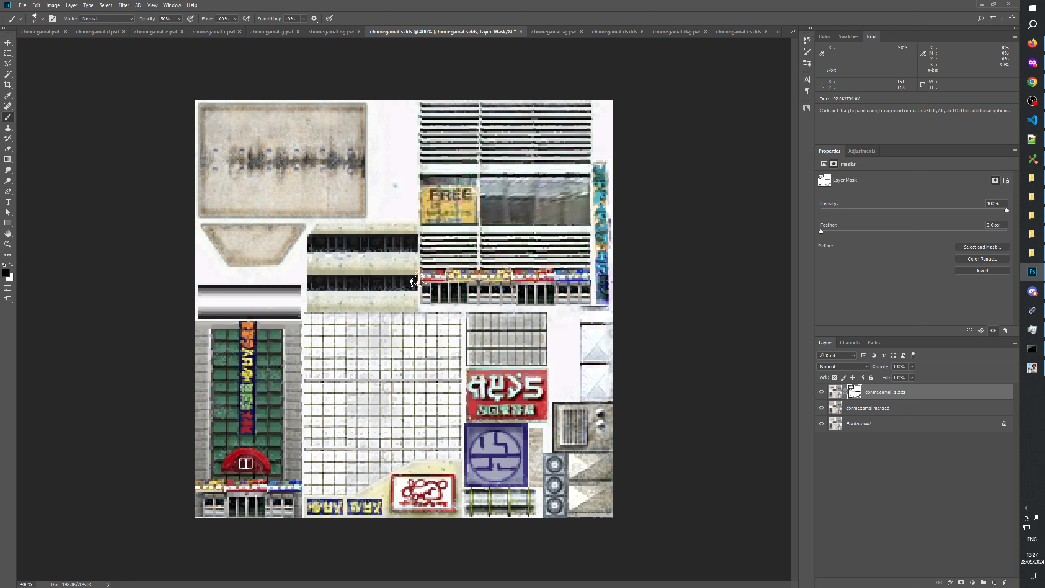
{"action": "left_click_drag", "start_coordinate": [408, 289], "coordinate": [406, 289]}
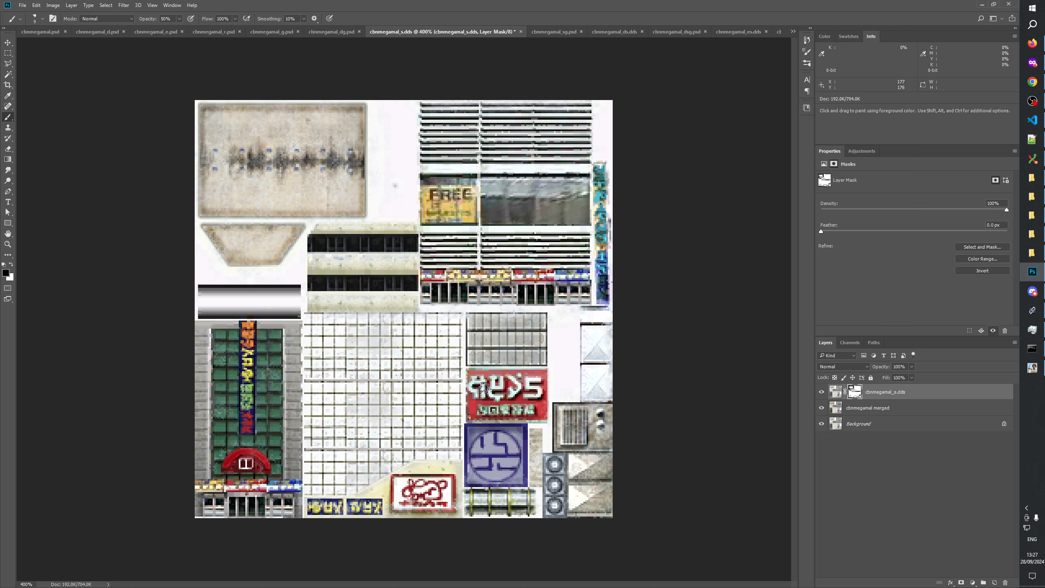
{"action": "right_click", "coordinate": [432, 107], "text": "alt"}
{"action": "left_click_drag", "start_coordinate": [427, 103], "coordinate": [573, 102]}
Invert the layer mask so only the painted snow areas show, and check the snow layer against the fixed texture
{"action": "key", "text": "ctrl+i"}
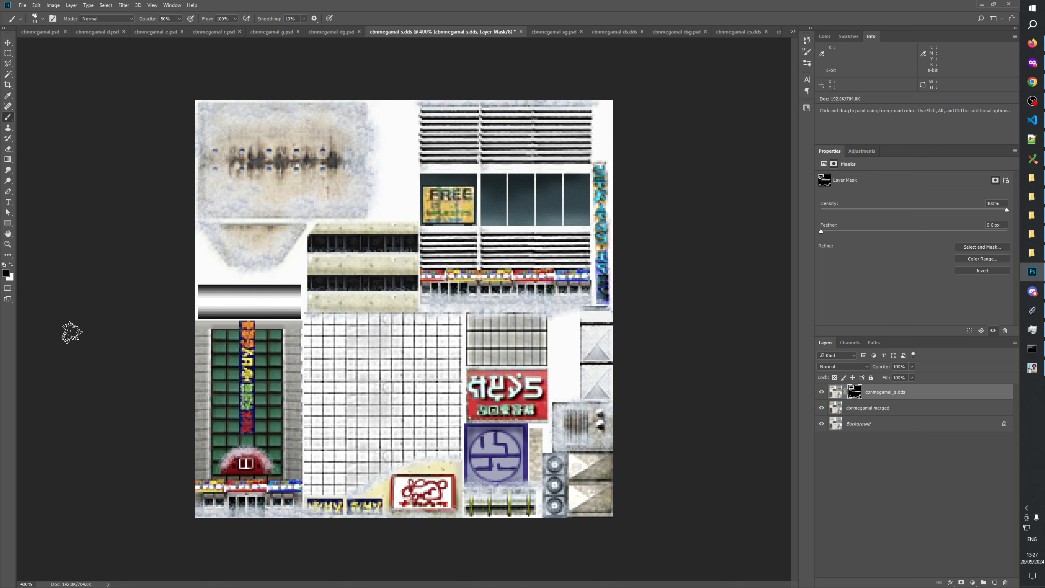
{"action": "left_click", "coordinate": [8, 244]}
{"action": "left_click", "coordinate": [541, 325]}
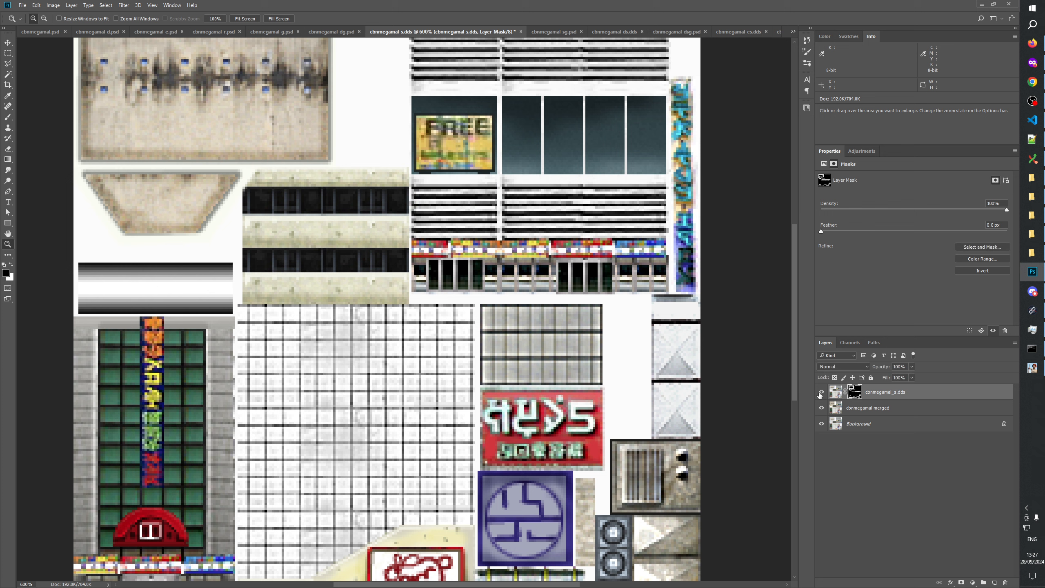
{"action": "left_click", "coordinate": [820, 393]}
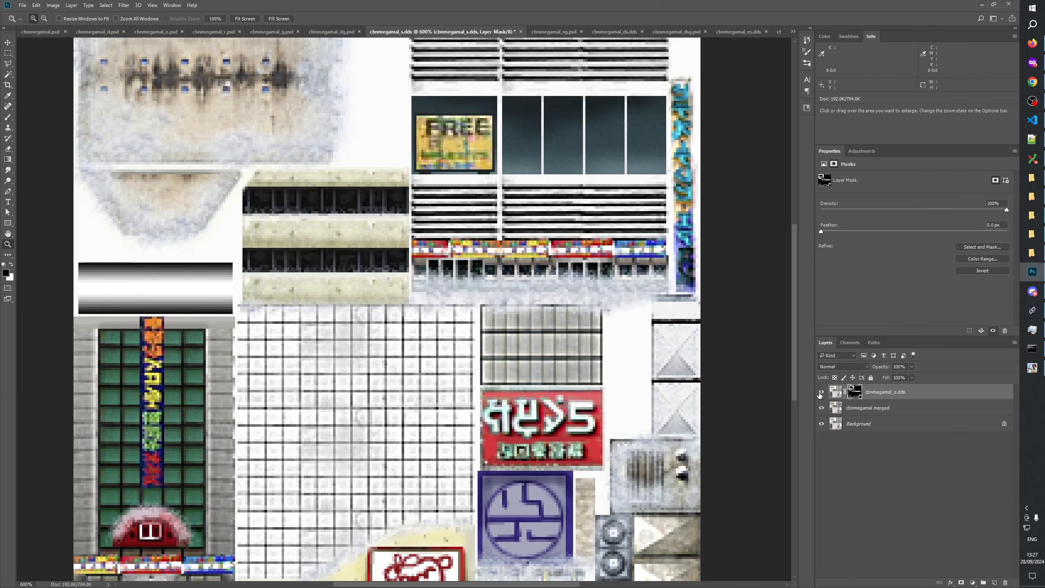
Compare the snow layer shown and hidden, and with its mask enabled and disabled, across the whole texture
{"action": "left_click", "coordinate": [821, 393]}
{"action": "left_click", "coordinate": [821, 393]}
{"action": "left_click", "coordinate": [820, 394]}
{"action": "left_click", "coordinate": [820, 394]}
{"action": "left_click_drag", "start_coordinate": [439, 544], "coordinate": [515, 328]}
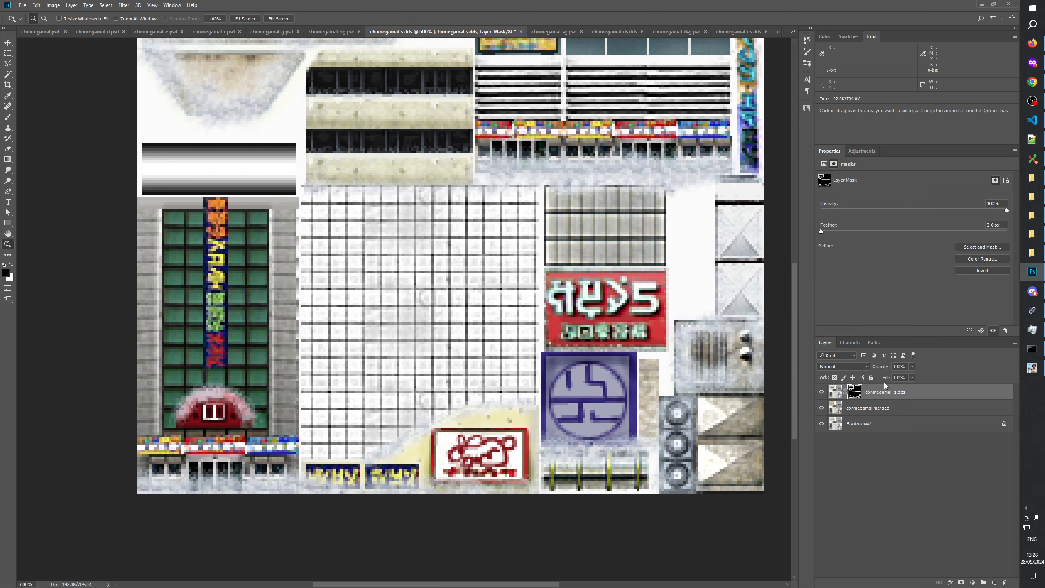
{"action": "left_click", "coordinate": [855, 395], "text": "shift"}
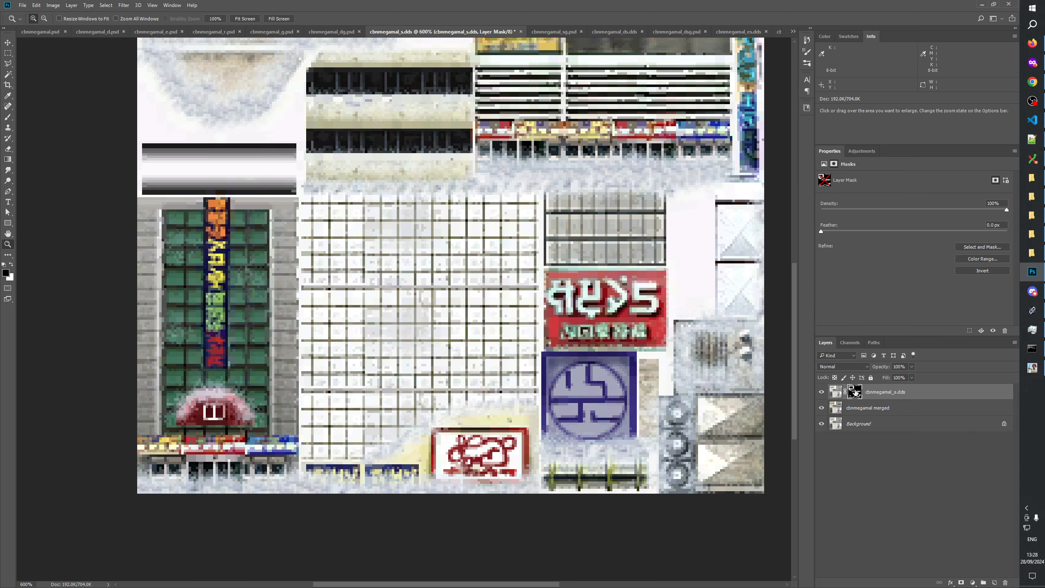
{"action": "left_click", "coordinate": [854, 392], "text": "shift"}
{"action": "right_click", "coordinate": [855, 392]}
{"action": "left_click", "coordinate": [873, 397]}
{"action": "left_click", "coordinate": [855, 393], "text": "shift"}
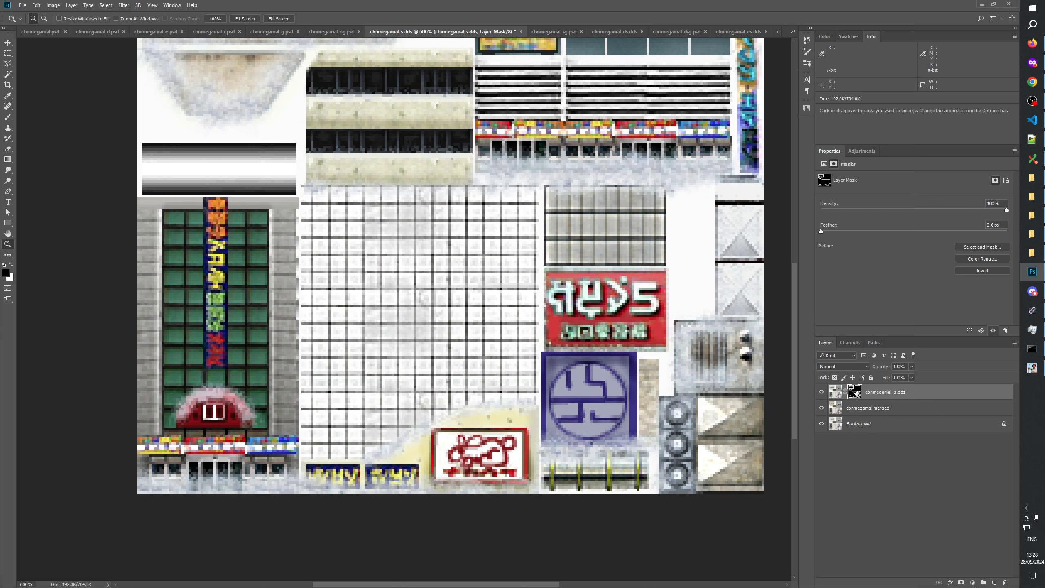
{"action": "right_click", "coordinate": [854, 393]}
{"action": "left_click", "coordinate": [882, 398]}
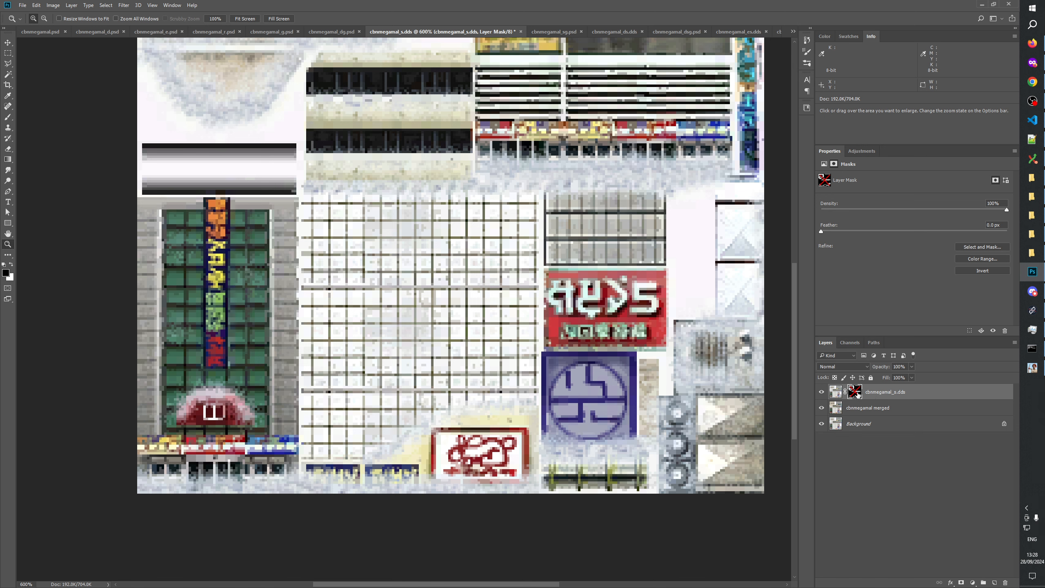
{"action": "left_click", "coordinate": [857, 395], "text": "shift"}
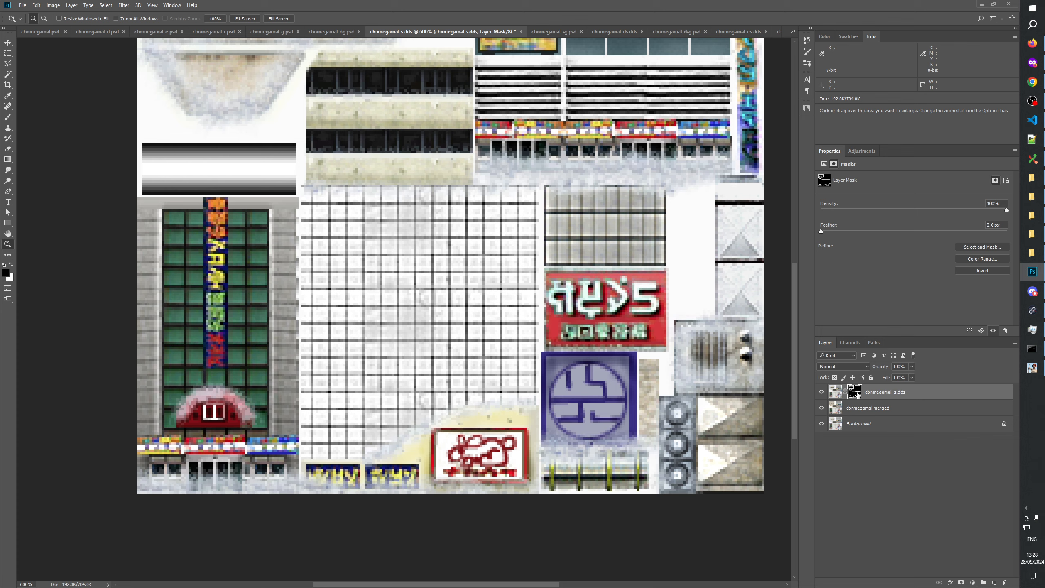
{"action": "left_click_drag", "start_coordinate": [637, 250], "coordinate": [549, 522]}
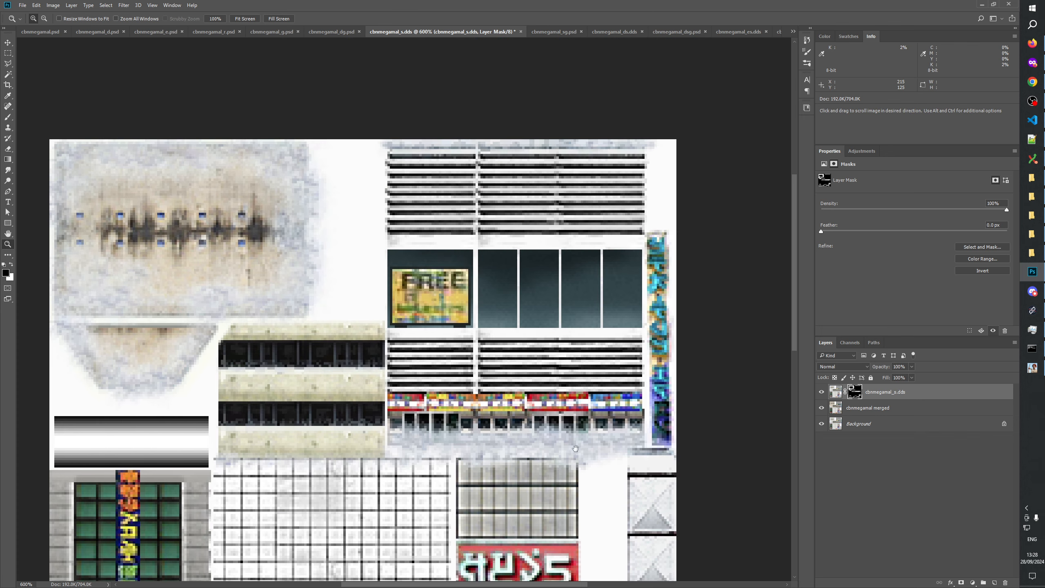
{"action": "left_click_drag", "start_coordinate": [515, 489], "coordinate": [490, 469]}
{"action": "left_click_drag", "start_coordinate": [399, 476], "coordinate": [696, 147]}
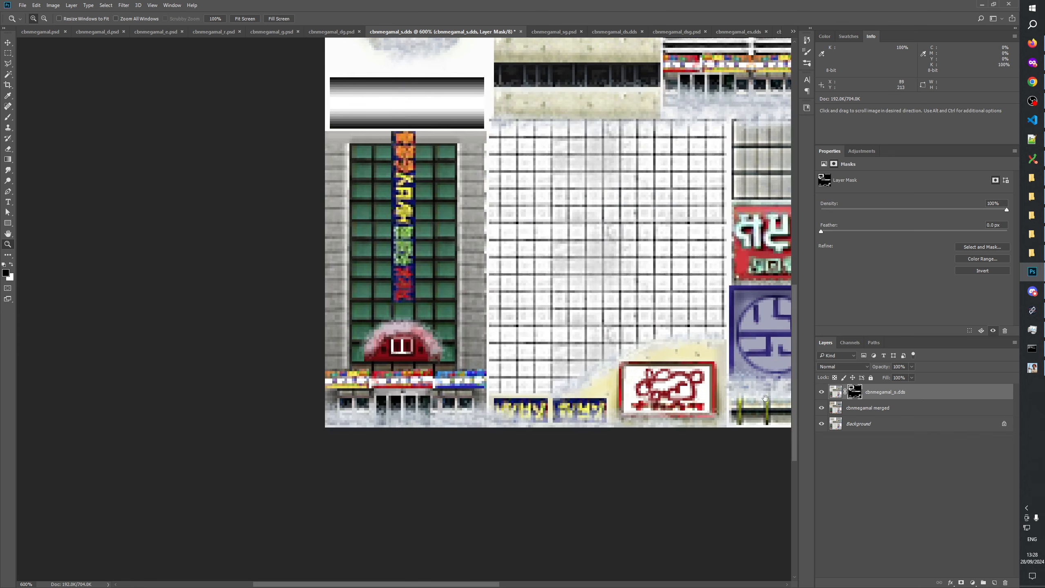
View the layer mask alone and paint its grey snow patches white with the 50% opacity brush around the large roof and trapezoid roof
{"action": "left_click", "coordinate": [855, 395], "text": "alt"}
{"action": "left_click_drag", "start_coordinate": [541, 370], "coordinate": [548, 539]}
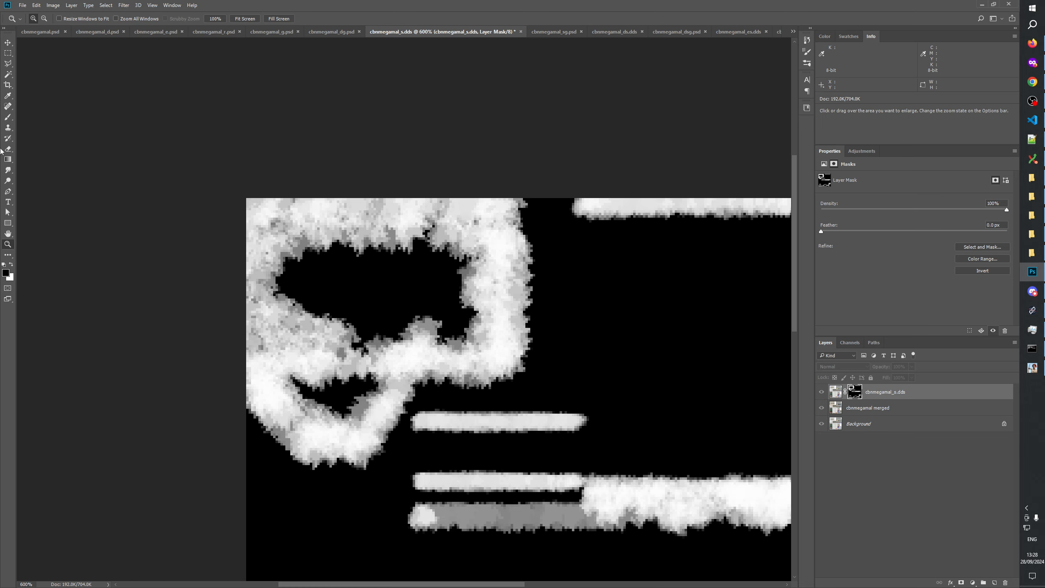
{"action": "left_click", "coordinate": [8, 118]}
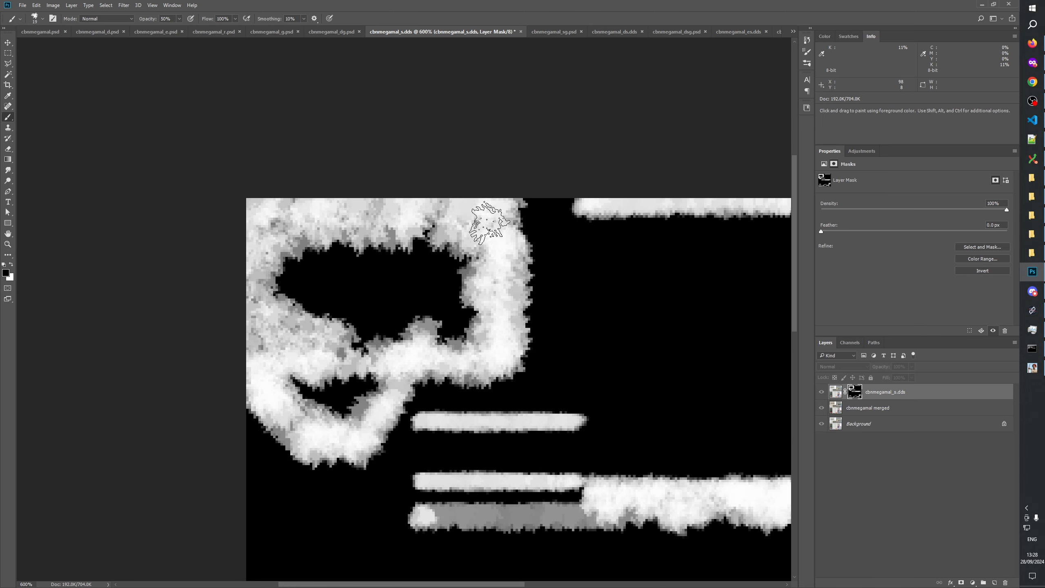
{"action": "key", "text": "x"}
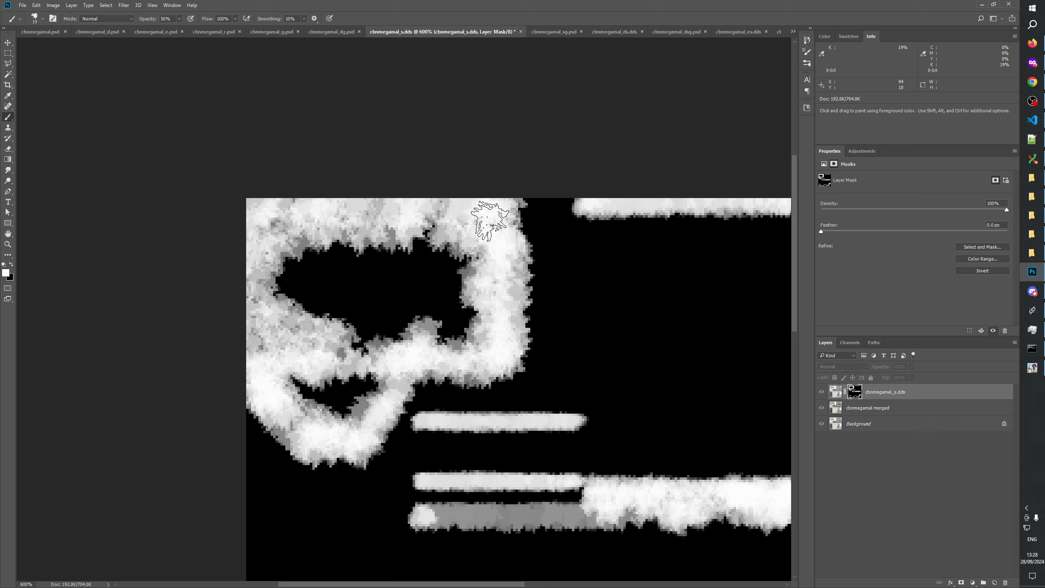
{"action": "mouse_move", "coordinate": [489, 220]}
{"action": "left_mouse_down"}
{"action": "mouse_move", "coordinate": [463, 214]}
{"action": "mouse_move", "coordinate": [467, 206]}
{"action": "mouse_move", "coordinate": [381, 206]}
{"action": "mouse_move", "coordinate": [242, 228]}
{"action": "mouse_move", "coordinate": [292, 216]}
{"action": "mouse_move", "coordinate": [240, 245]}
{"action": "mouse_move", "coordinate": [247, 297]}
{"action": "left_mouse_up"}
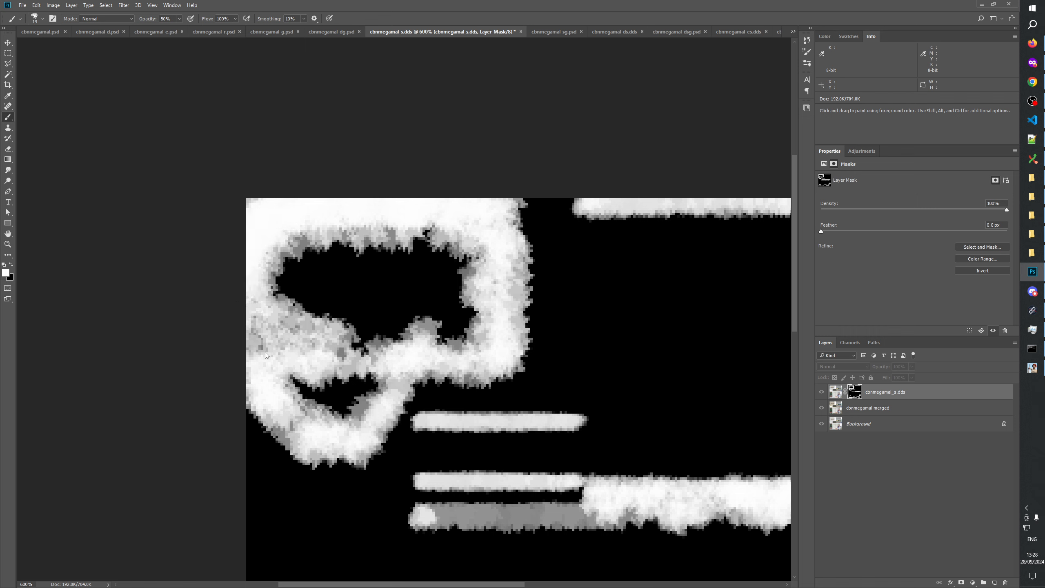
{"action": "mouse_move", "coordinate": [265, 351]}
{"action": "left_mouse_down"}
{"action": "mouse_move", "coordinate": [289, 337]}
{"action": "mouse_move", "coordinate": [257, 303]}
{"action": "mouse_move", "coordinate": [292, 327]}
{"action": "mouse_move", "coordinate": [270, 362]}
{"action": "mouse_move", "coordinate": [321, 385]}
{"action": "mouse_move", "coordinate": [282, 369]}
{"action": "left_mouse_up"}
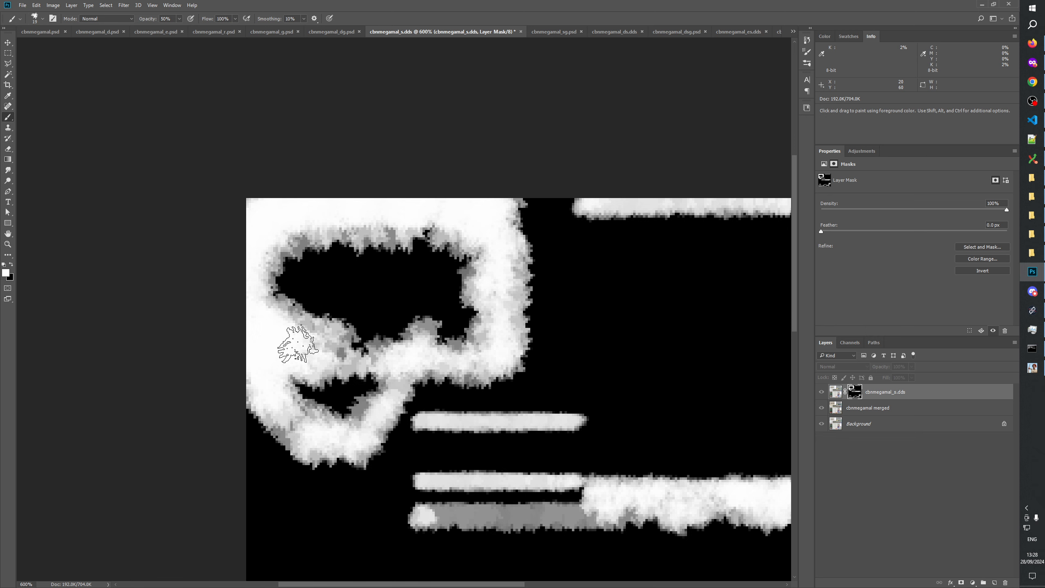
{"action": "mouse_move", "coordinate": [297, 345]}
{"action": "left_mouse_down"}
{"action": "mouse_move", "coordinate": [257, 350]}
{"action": "mouse_move", "coordinate": [272, 395]}
{"action": "mouse_move", "coordinate": [285, 415]}
{"action": "mouse_move", "coordinate": [335, 434]}
{"action": "left_mouse_up"}
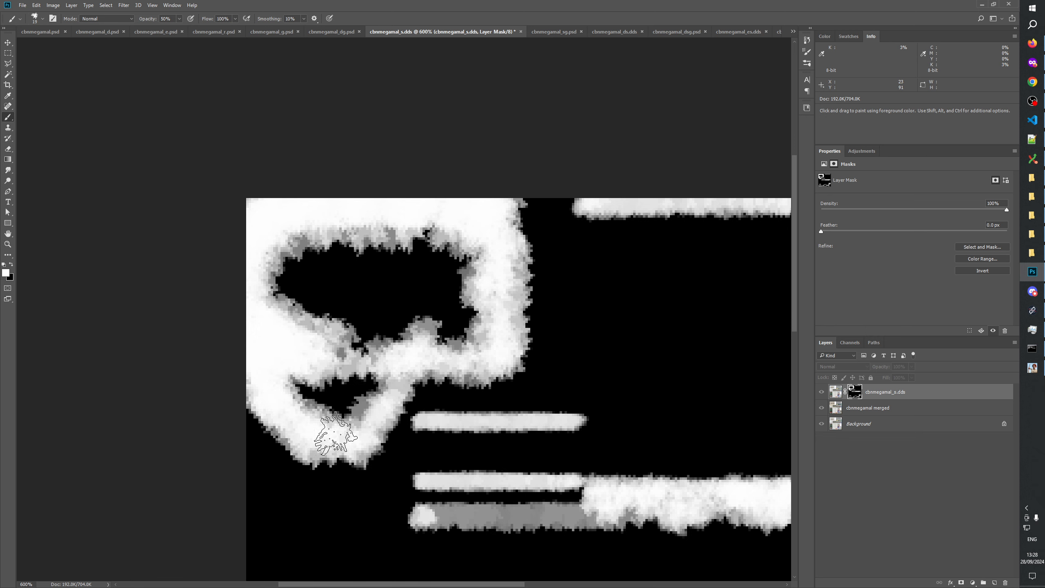
Brush the mask whiter along the texture's lower edge, ventilation unit and long shop entrance strip, and return to the full image view
{"action": "key", "text": "space"}
{"action": "mouse_move", "coordinate": [562, 563]}
{"action": "left_mouse_down"}
{"action": "mouse_move", "coordinate": [389, 324]}
{"action": "mouse_move", "coordinate": [391, 181]}
{"action": "left_mouse_up"}
{"action": "left_click_drag", "start_coordinate": [447, 317], "coordinate": [547, 290]}
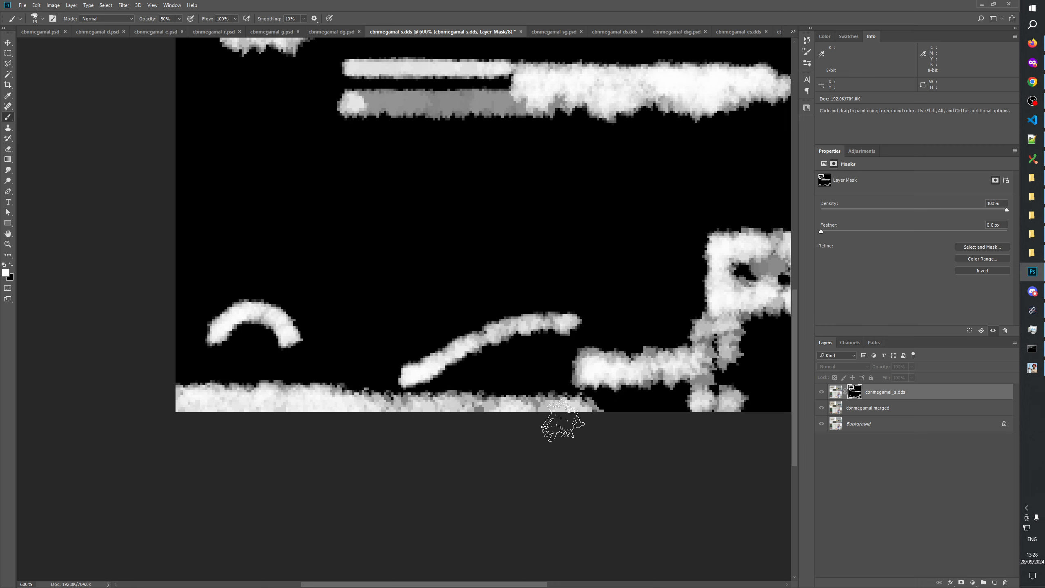
{"action": "left_click_drag", "start_coordinate": [562, 422], "coordinate": [163, 425]}
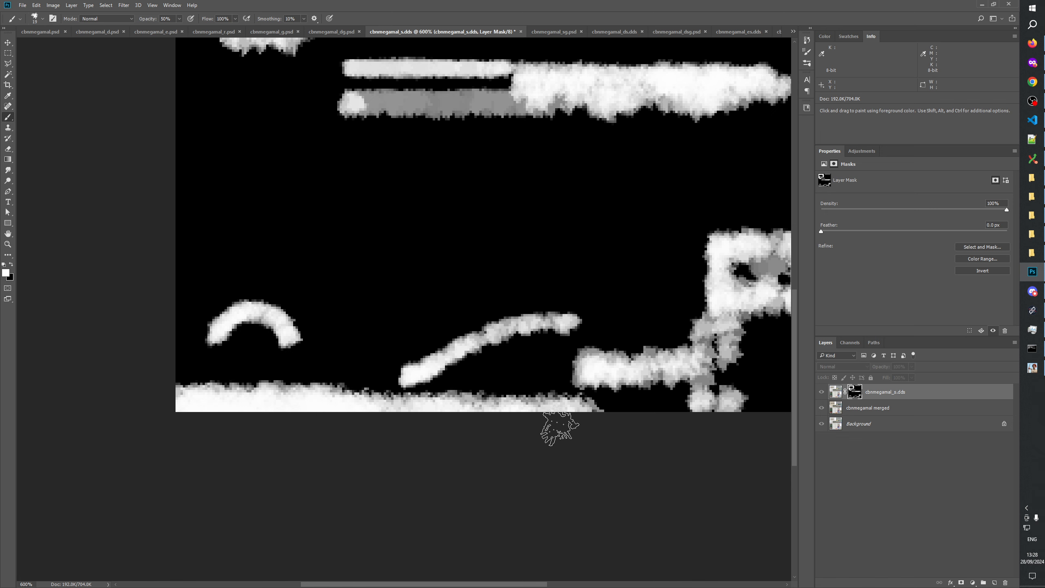
{"action": "key", "text": "space"}
{"action": "left_click_drag", "start_coordinate": [525, 358], "coordinate": [268, 428]}
{"action": "key", "text": "space"}
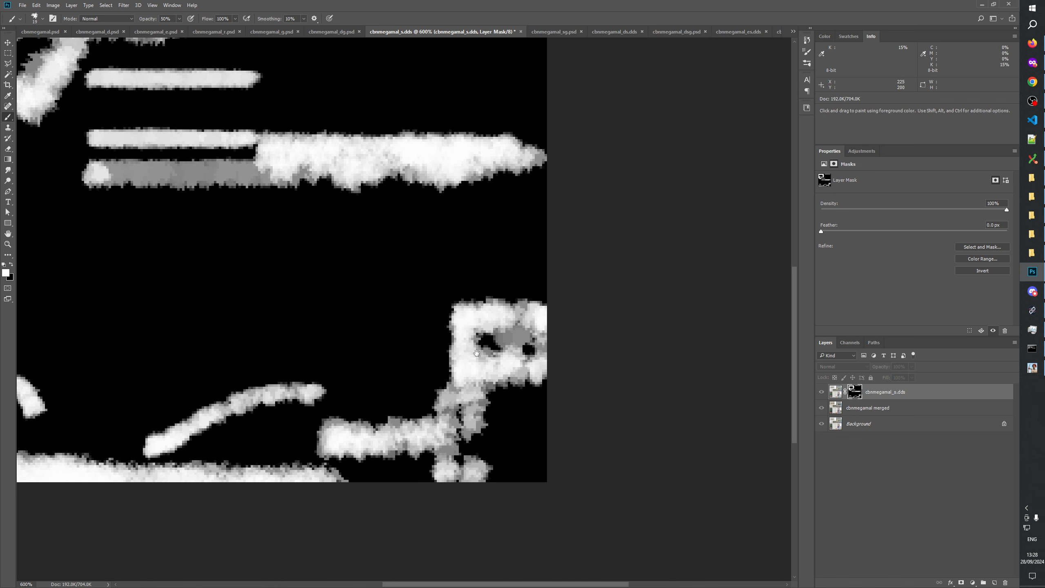
{"action": "left_click_drag", "start_coordinate": [476, 352], "coordinate": [517, 478]}
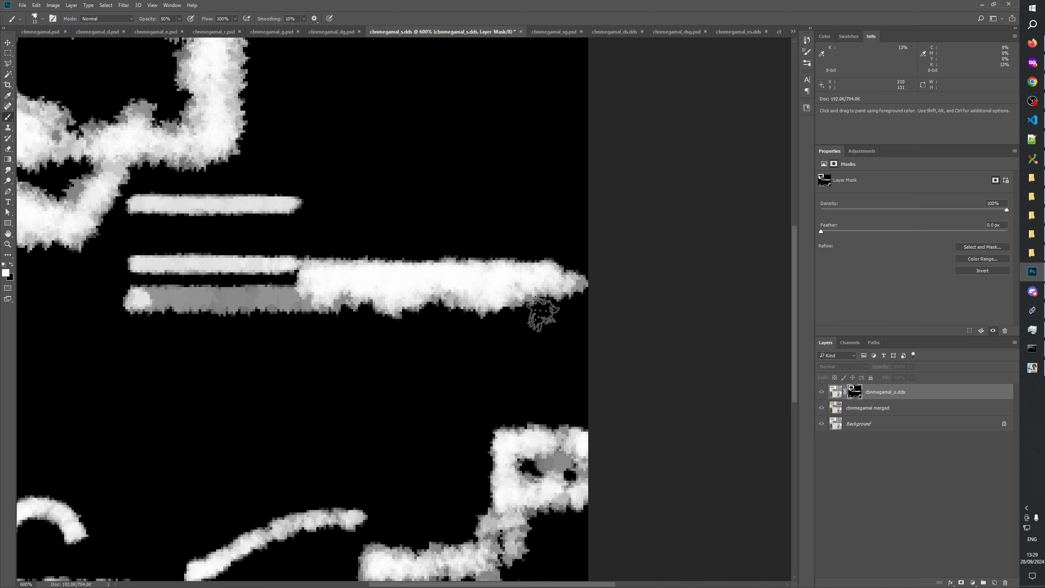
{"action": "left_click", "coordinate": [821, 392]}
{"action": "left_click", "coordinate": [821, 392]}
{"action": "left_click", "coordinate": [821, 392]}
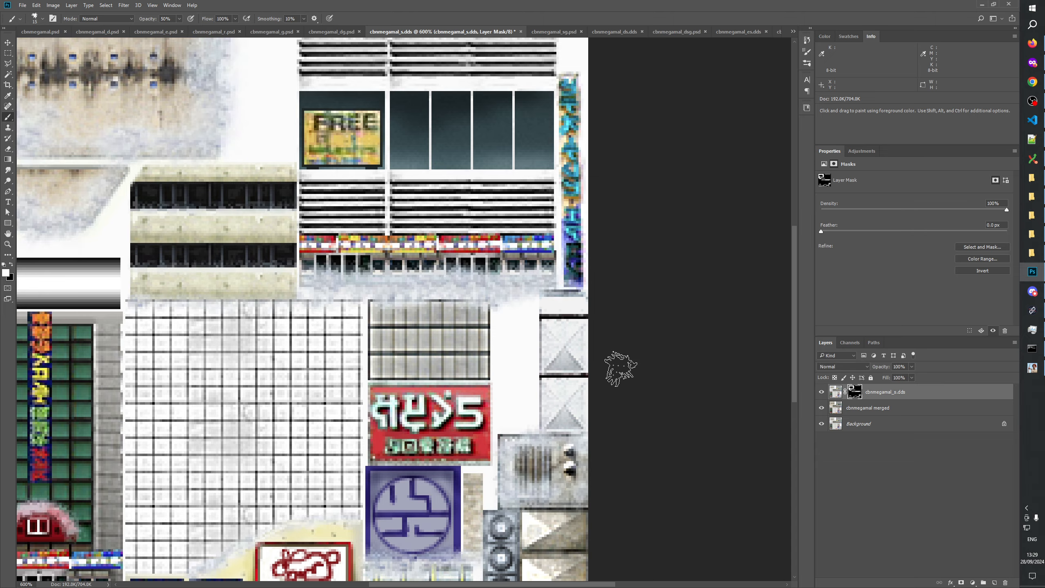
Paint the mask white beneath the lowest balcony strip and along the tiled wall's upper edge to reveal its snow, checking against the unmasked snow
{"action": "left_click_drag", "start_coordinate": [135, 300], "coordinate": [372, 331]}
{"action": "right_click", "coordinate": [394, 335], "text": "alt"}
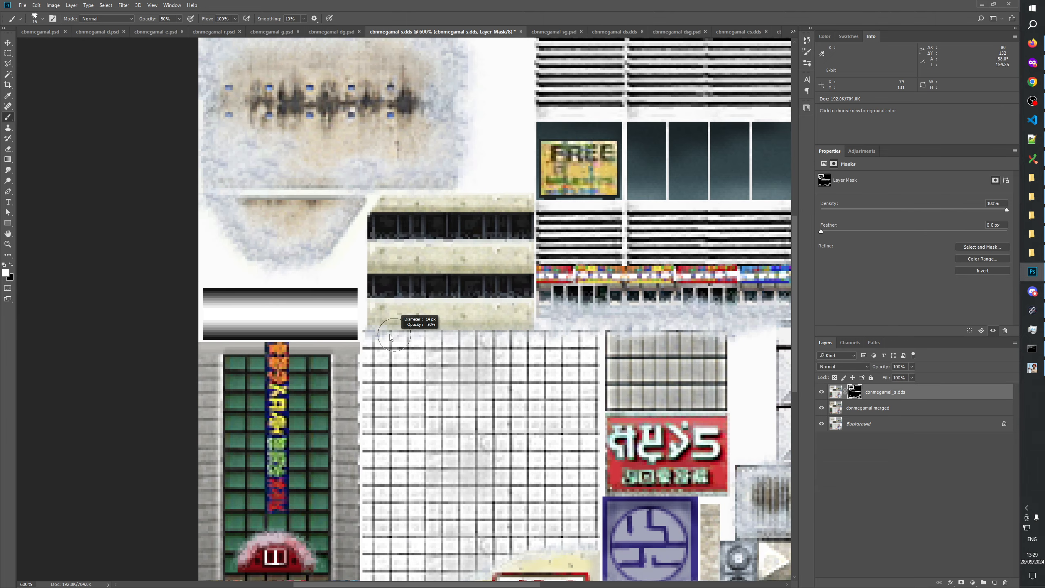
{"action": "right_click", "coordinate": [854, 396]}
{"action": "left_click", "coordinate": [877, 400]}
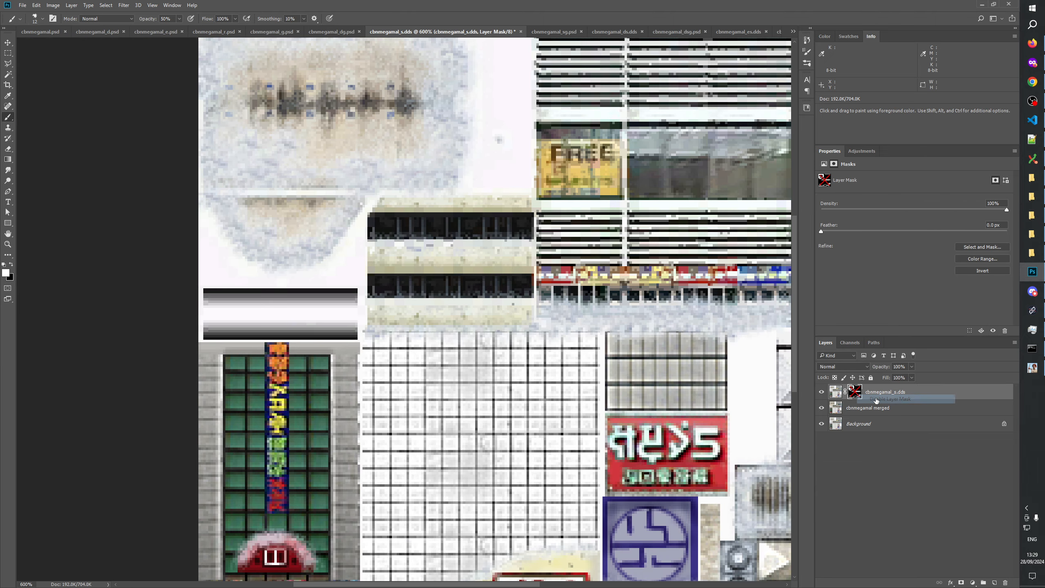
{"action": "left_click", "coordinate": [855, 393], "text": "shift"}
{"action": "right_click", "coordinate": [388, 334], "text": "alt"}
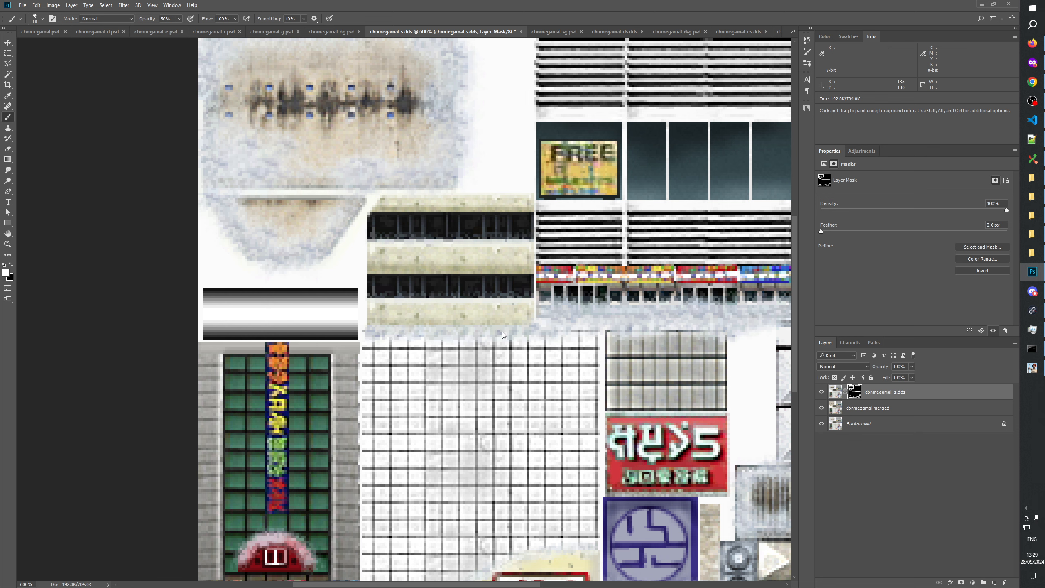
{"action": "right_click", "coordinate": [852, 390]}
{"action": "left_click", "coordinate": [877, 396]}
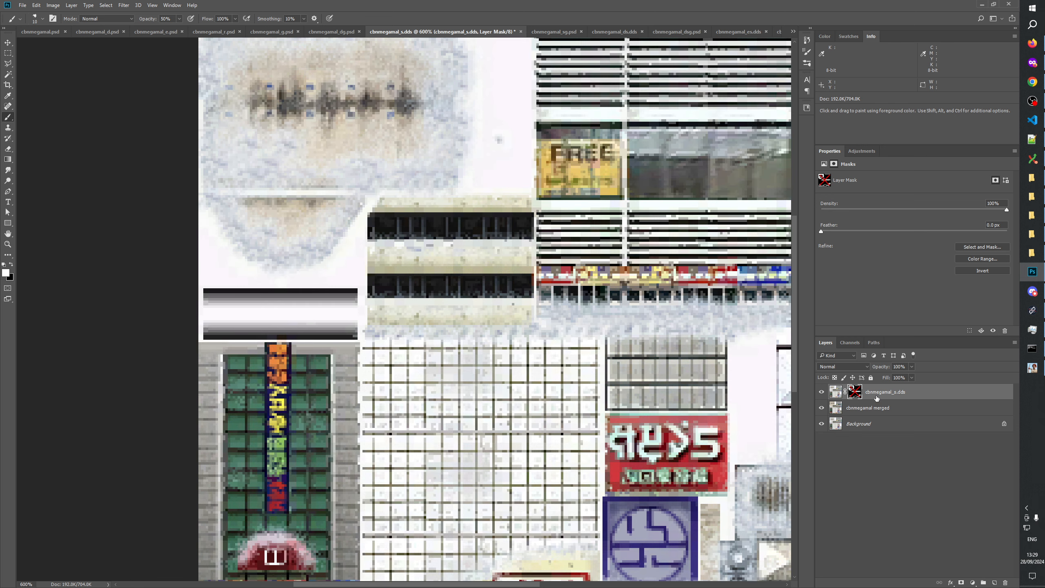
{"action": "left_click", "coordinate": [858, 395]}
{"action": "left_click_drag", "start_coordinate": [601, 321], "coordinate": [492, 332]}
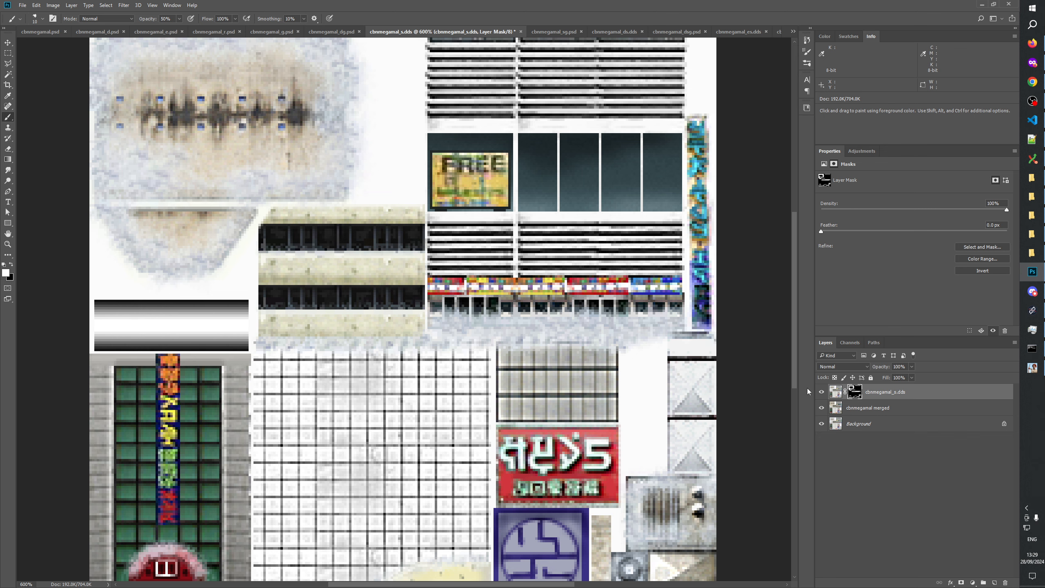
Compare the masked result with the unmasked snow layer by disabling and re-enabling the layer mask
{"action": "left_click", "coordinate": [855, 393], "text": "shift"}
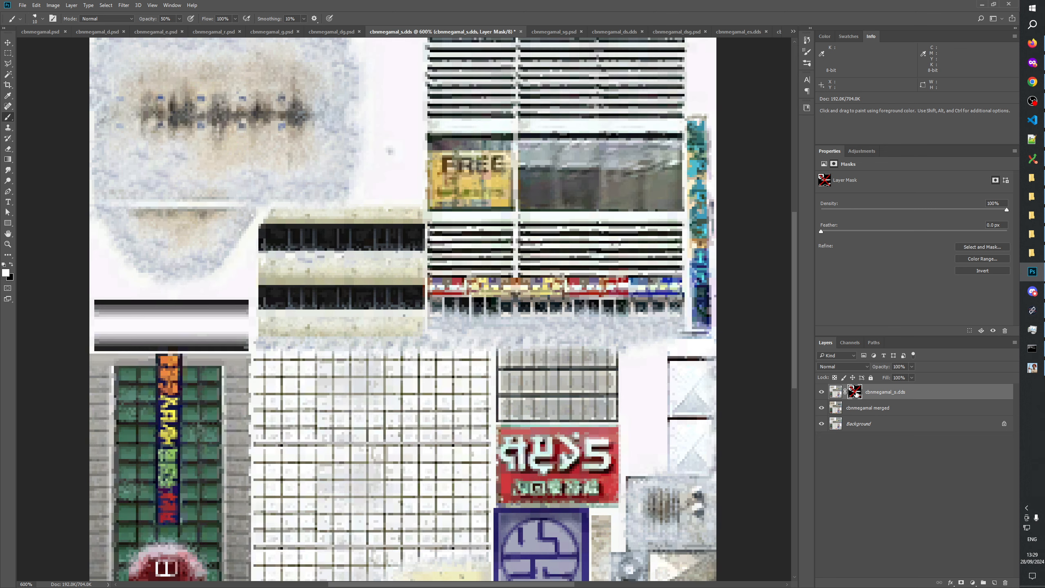
{"action": "left_click", "coordinate": [855, 393], "text": "shift"}
{"action": "right_click", "coordinate": [855, 395]}
{"action": "left_click", "coordinate": [872, 399]}
{"action": "left_click", "coordinate": [859, 395], "text": "shift"}
{"action": "right_click", "coordinate": [856, 394]}
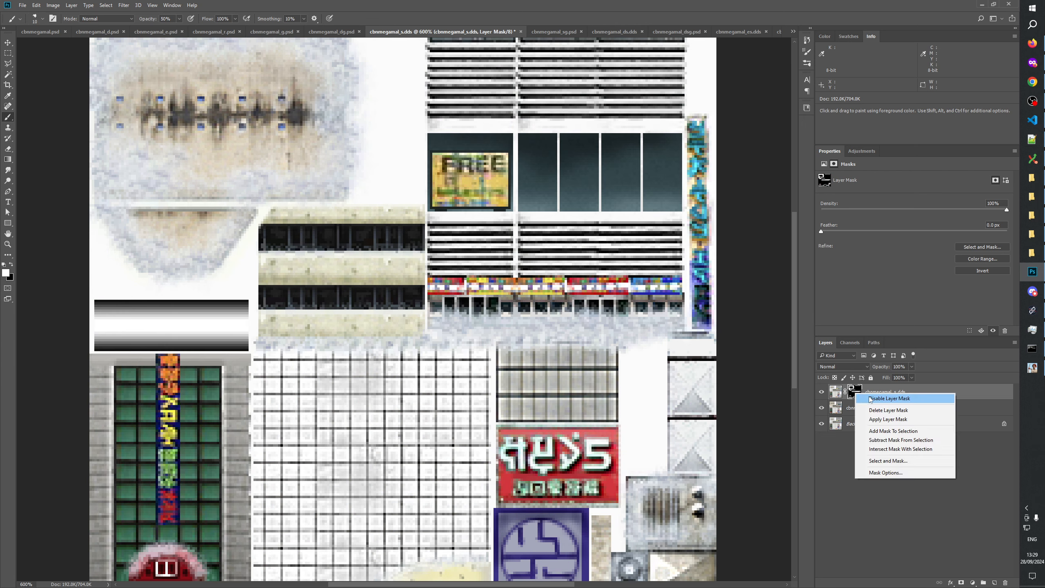
{"action": "left_click", "coordinate": [872, 399]}
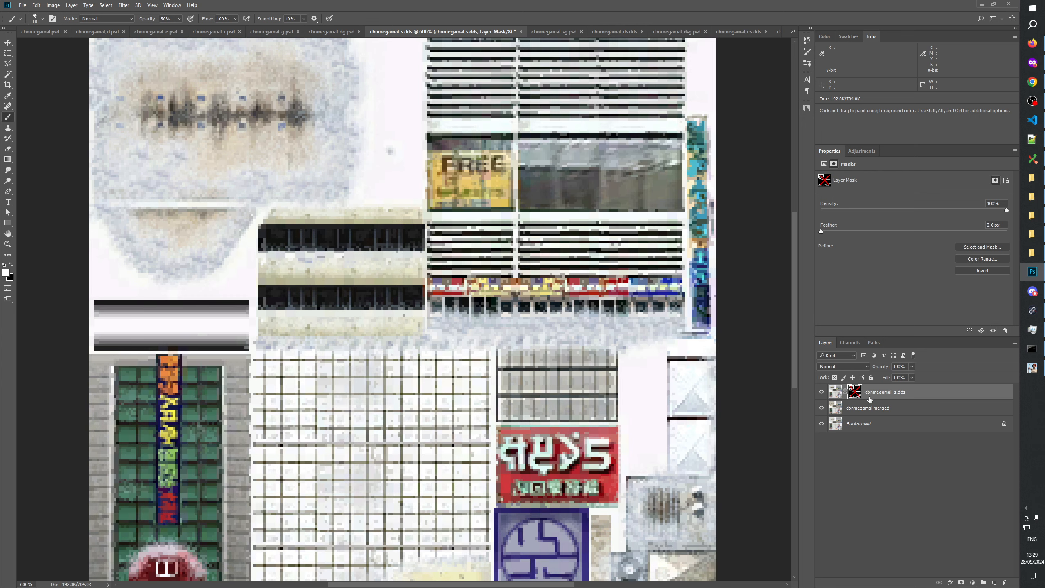
{"action": "left_click", "coordinate": [860, 394], "text": "shift"}
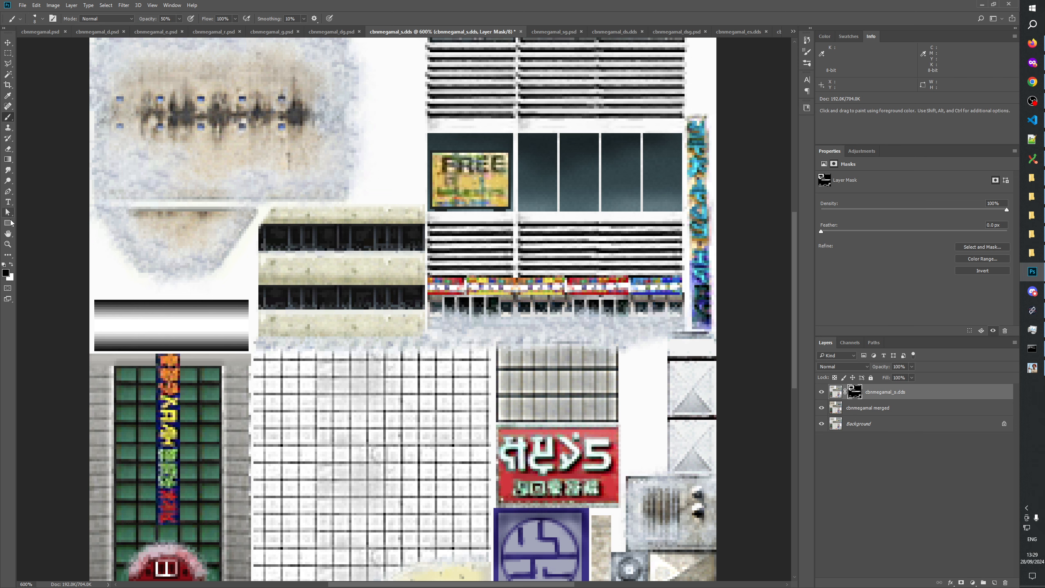
Paint the mask black with a small 50% opacity brush to clear snow from the windows of the long shop entrance strip
{"action": "key", "text": "z"}
{"action": "left_click", "coordinate": [524, 335]}
{"action": "left_click", "coordinate": [524, 335]}
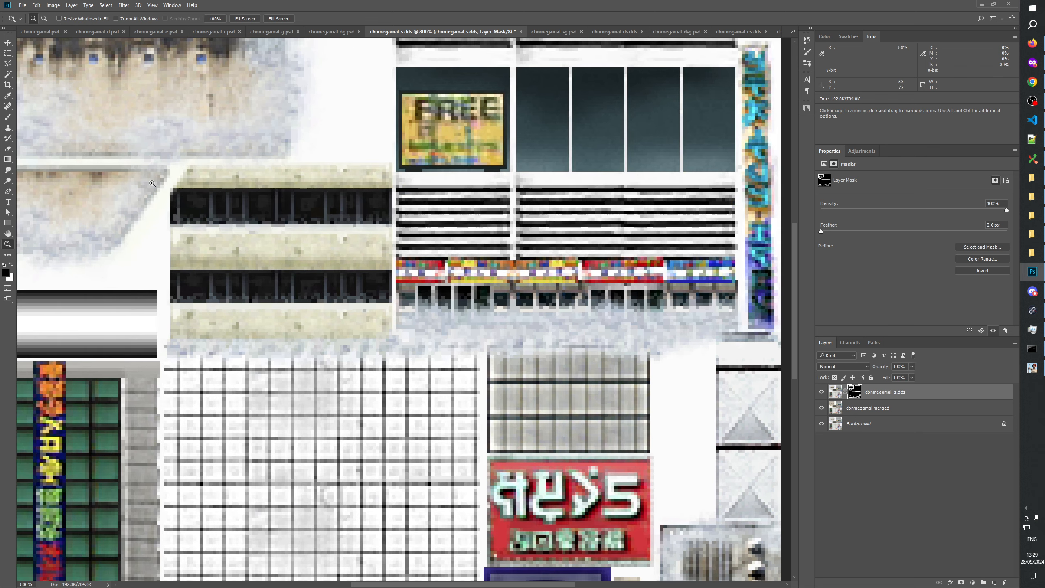
{"action": "left_click", "coordinate": [467, 301]}
{"action": "key", "text": "b"}
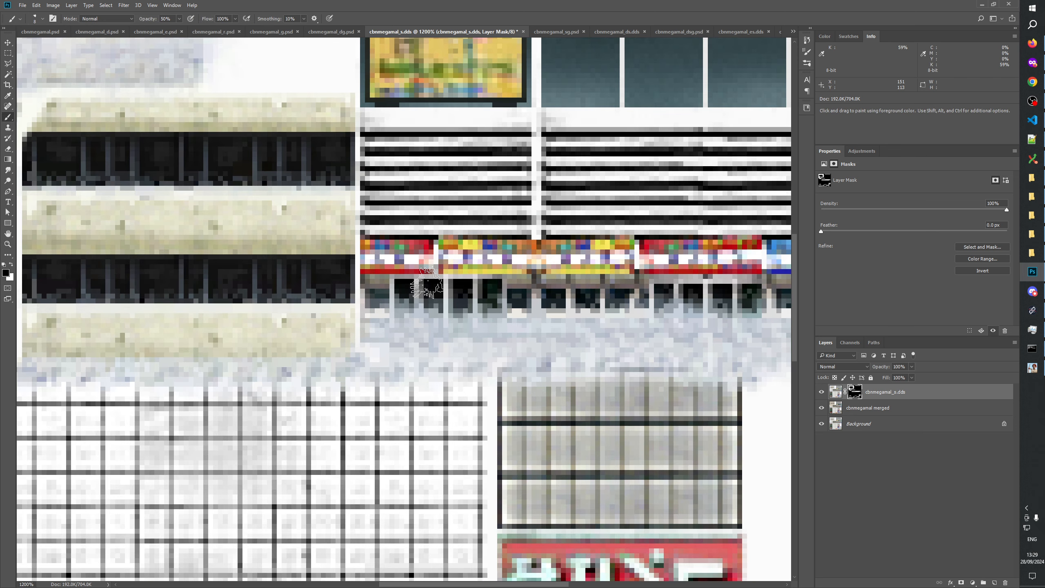
{"action": "left_click_drag", "start_coordinate": [421, 287], "coordinate": [358, 284]}
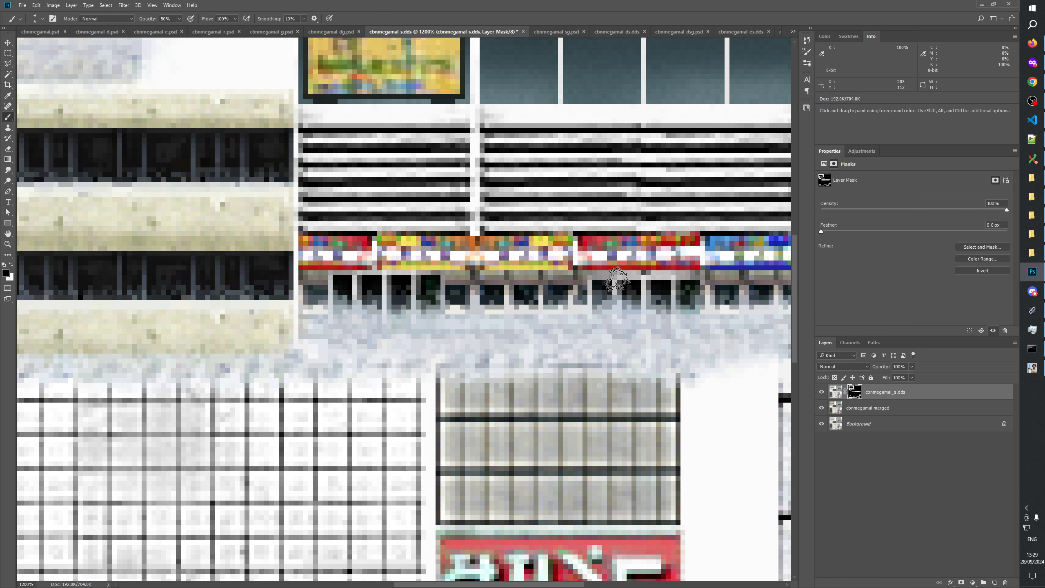
{"action": "scroll", "coordinate": [605, 285], "scroll_direction": "right", "scroll_amount": 3}
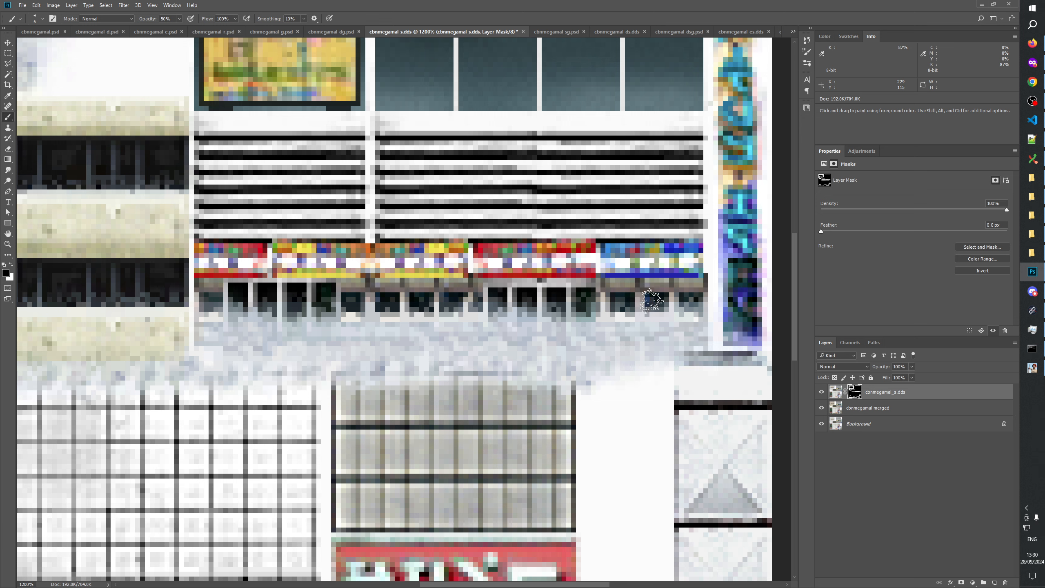
Examine the mask around the green tower's entrance and small signs, and compare the area with the snow layer shown and hidden
{"action": "key", "text": "space"}
{"action": "mouse_move", "coordinate": [338, 339]}
{"action": "left_mouse_down"}
{"action": "mouse_move", "coordinate": [458, 324]}
{"action": "mouse_move", "coordinate": [354, 350]}
{"action": "mouse_move", "coordinate": [625, 326]}
{"action": "left_mouse_up"}
{"action": "left_click_drag", "start_coordinate": [247, 350], "coordinate": [616, 209]}
{"action": "left_click_drag", "start_coordinate": [335, 491], "coordinate": [480, 292]}
{"action": "left_click_drag", "start_coordinate": [470, 433], "coordinate": [449, 252]}
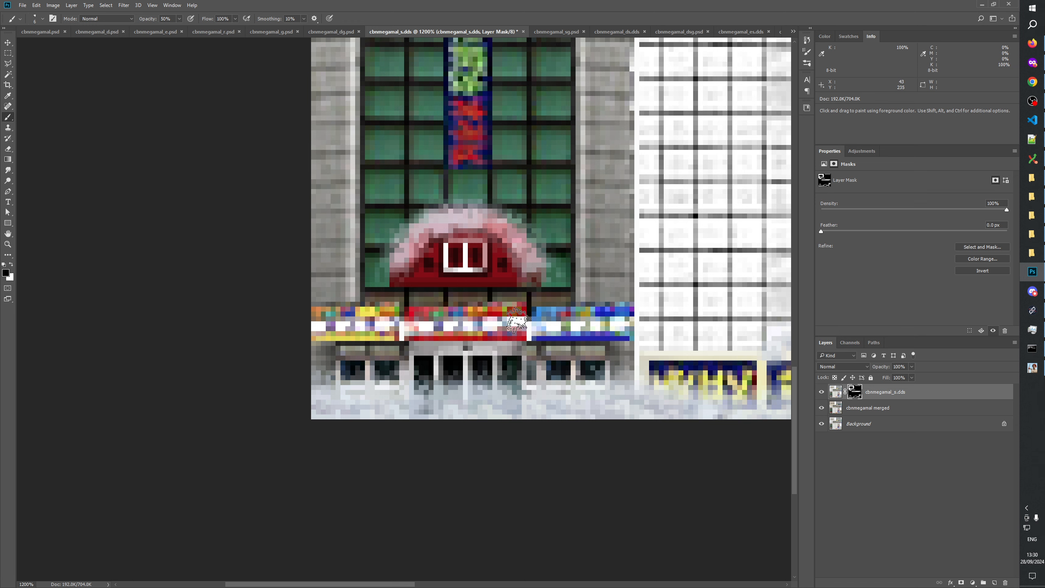
{"action": "scroll", "coordinate": [519, 319], "scroll_direction": "right", "scroll_amount": 8}
{"action": "left_click", "coordinate": [855, 395], "text": "alt"}
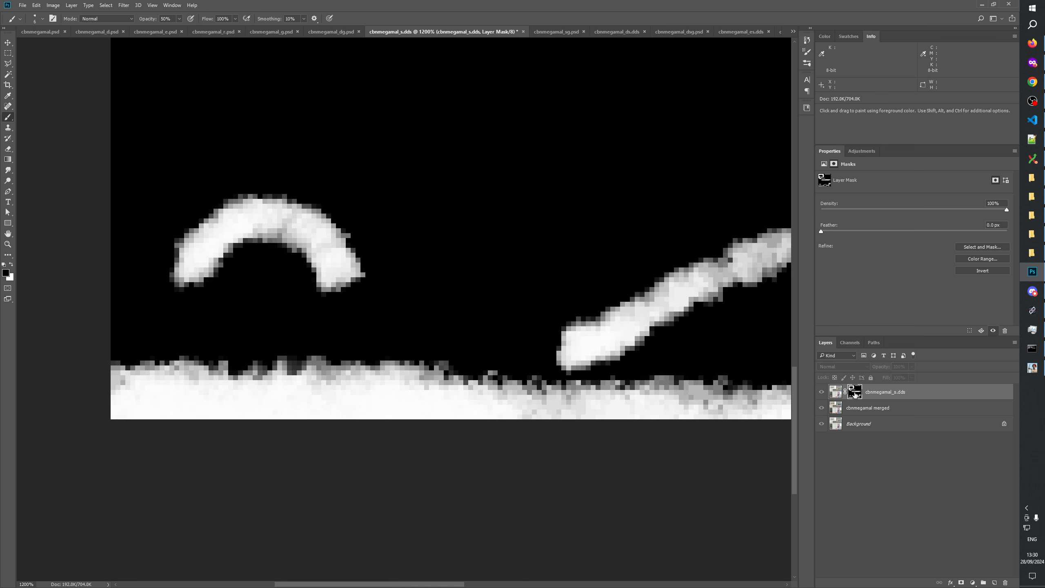
{"action": "left_click", "coordinate": [822, 392]}
{"action": "left_click", "coordinate": [822, 392]}
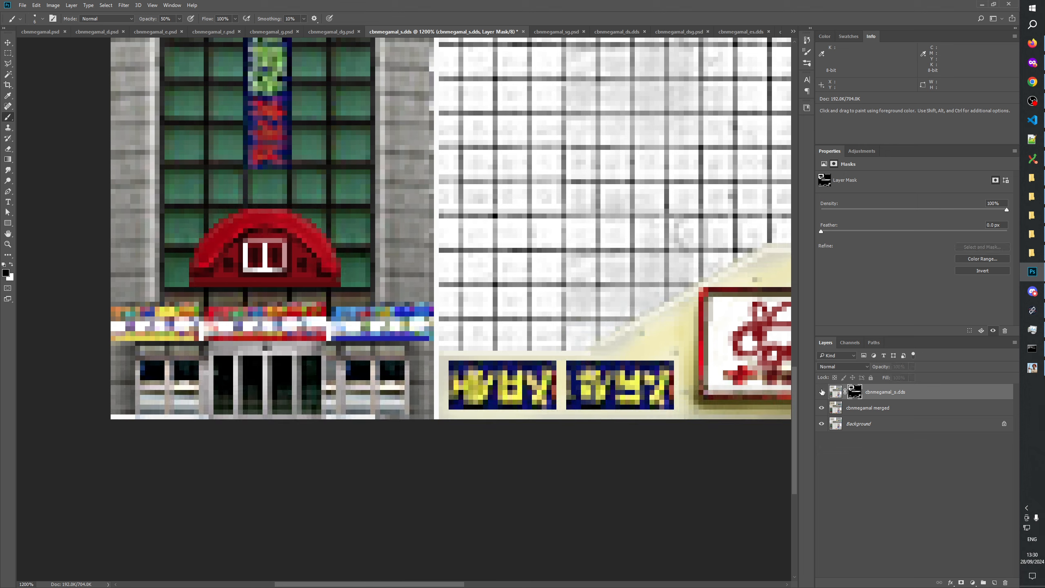
{"action": "left_click", "coordinate": [822, 392]}
{"action": "left_click", "coordinate": [822, 392]}
{"action": "left_click", "coordinate": [822, 392]}
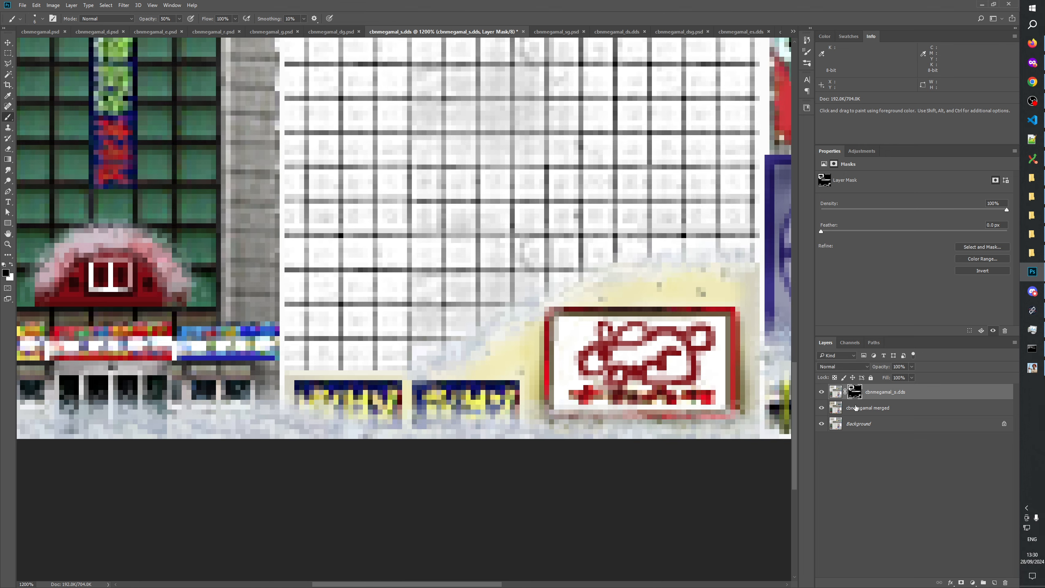
Paint the mask white with a larger 50% opacity brush along the snowy slope beside the red-framed sign, checking against the unmasked snow
{"action": "right_click", "coordinate": [854, 392]}
{"action": "left_click", "coordinate": [878, 399]}
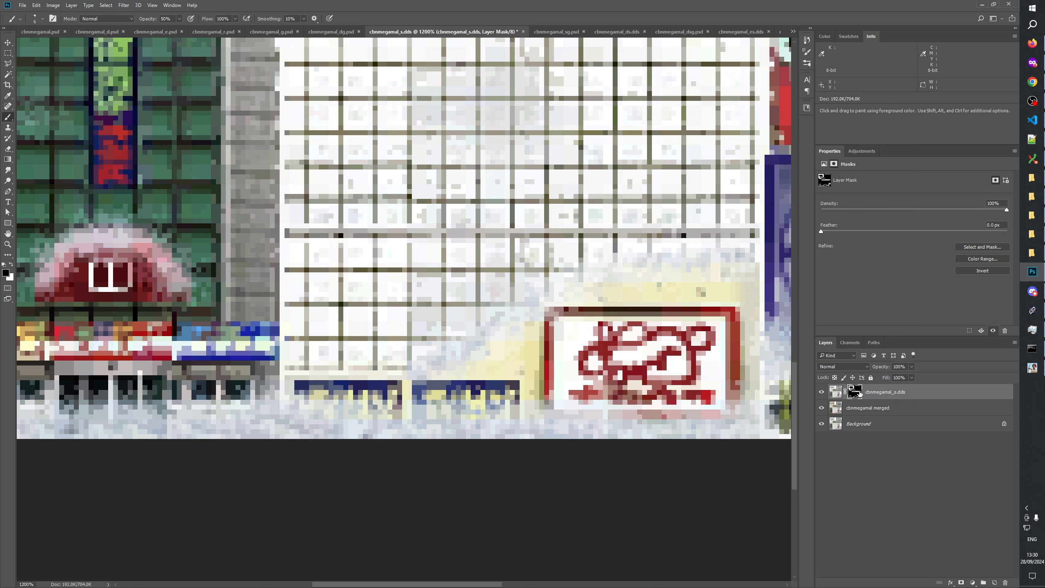
{"action": "key", "text": "x"}
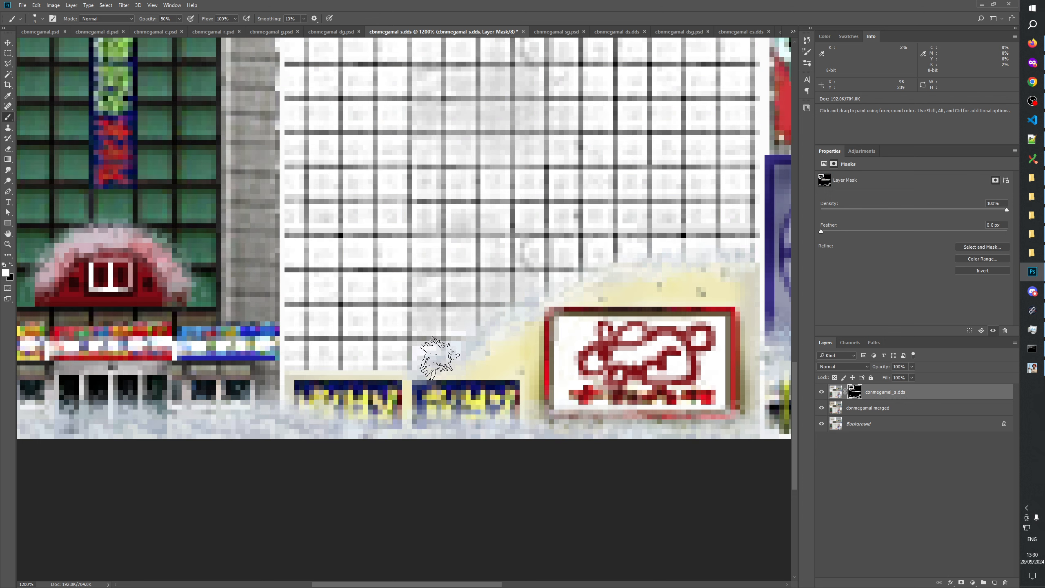
{"action": "key", "text": "]"}
{"action": "left_click", "coordinate": [442, 369]}
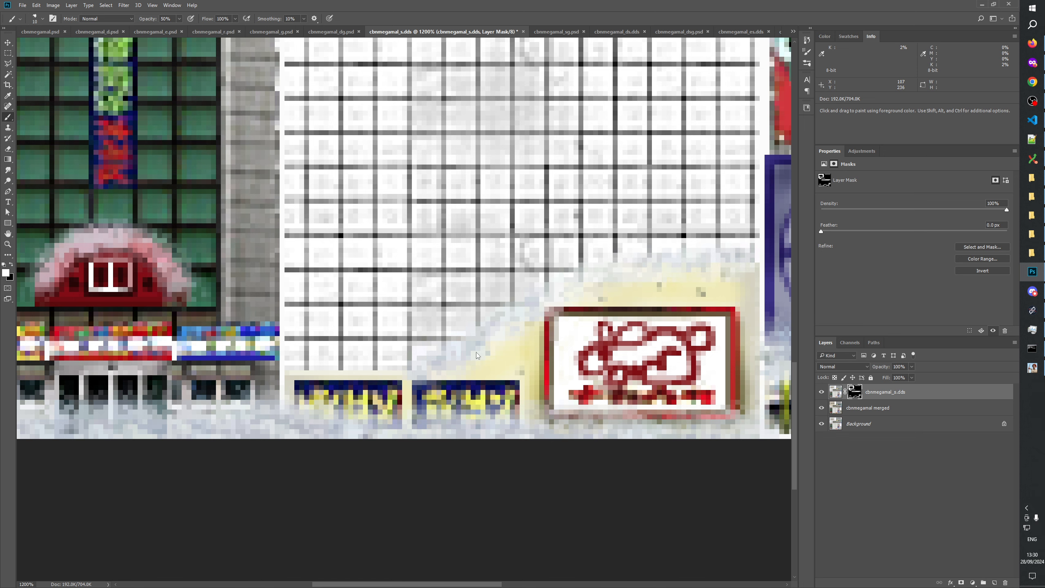
{"action": "left_click", "coordinate": [450, 367]}
{"action": "mouse_move", "coordinate": [700, 295]}
{"action": "left_mouse_down"}
{"action": "mouse_move", "coordinate": [452, 300]}
{"action": "mouse_move", "coordinate": [777, 309]}
{"action": "left_mouse_up"}
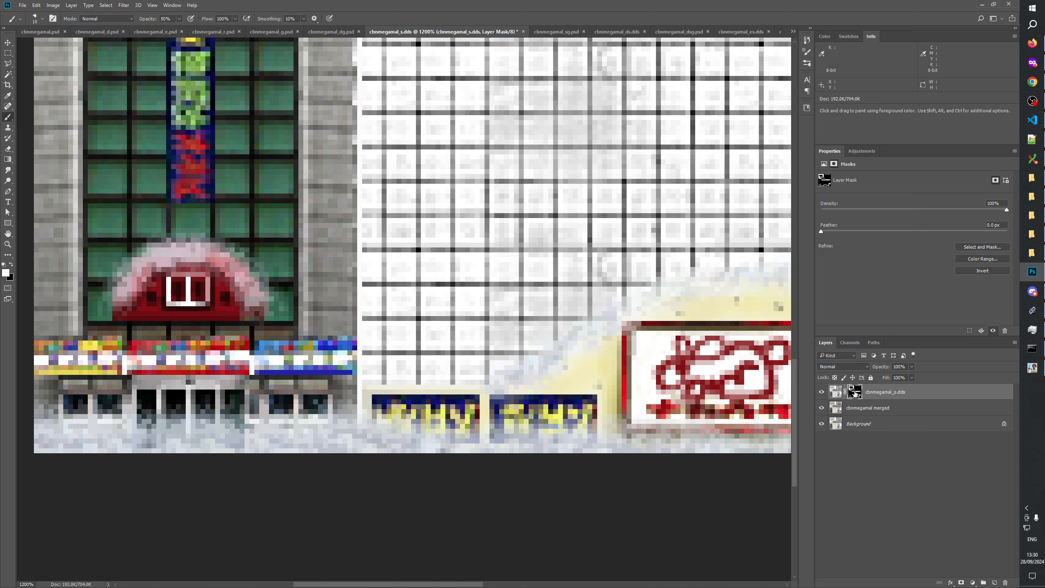
Paint the mask white along the ground edge beneath the shop fronts and red-framed sign, comparing with the unmasked snow
{"action": "right_click", "coordinate": [855, 393]}
{"action": "left_click", "coordinate": [863, 399]}
{"action": "left_click", "coordinate": [853, 394]}
{"action": "mouse_move", "coordinate": [441, 438]}
{"action": "left_mouse_down"}
{"action": "mouse_move", "coordinate": [328, 399]}
{"action": "mouse_move", "coordinate": [692, 393]}
{"action": "mouse_move", "coordinate": [496, 392]}
{"action": "left_mouse_up"}
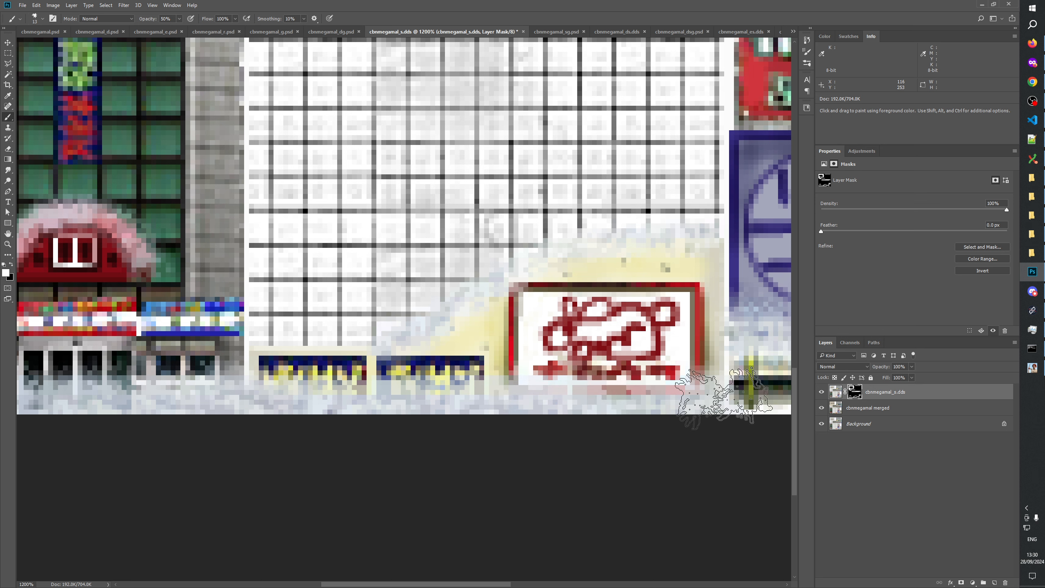
{"action": "left_click", "coordinate": [855, 393], "text": "shift"}
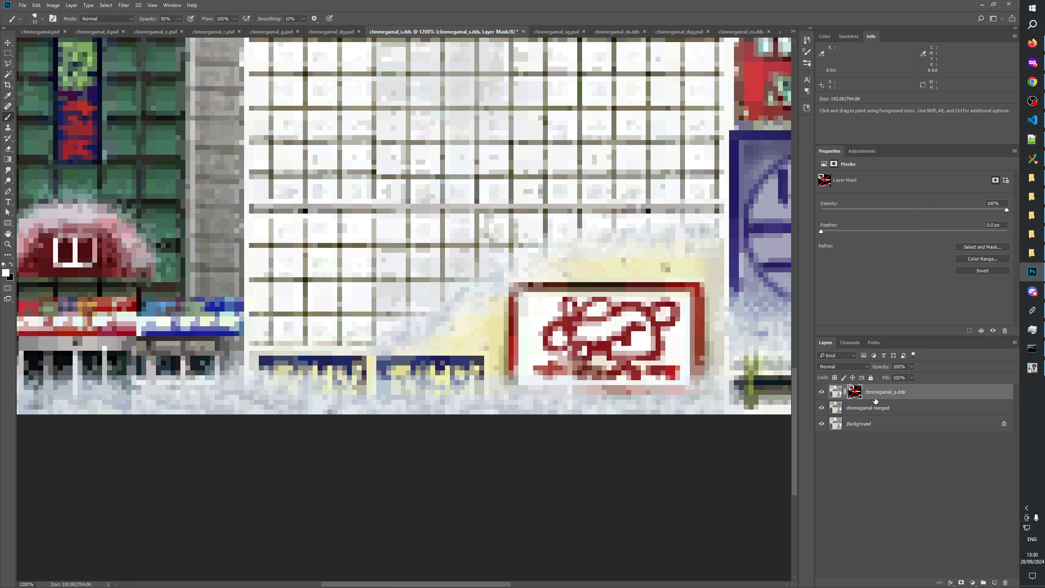
{"action": "left_click", "coordinate": [858, 394], "text": "shift"}
Compare the snow with the mask on and off, and paint the mask white around the yellow-banded pipe below the blue circular sign
{"action": "left_click_drag", "start_coordinate": [694, 390], "coordinate": [379, 392]}
{"action": "right_click", "coordinate": [859, 395]}
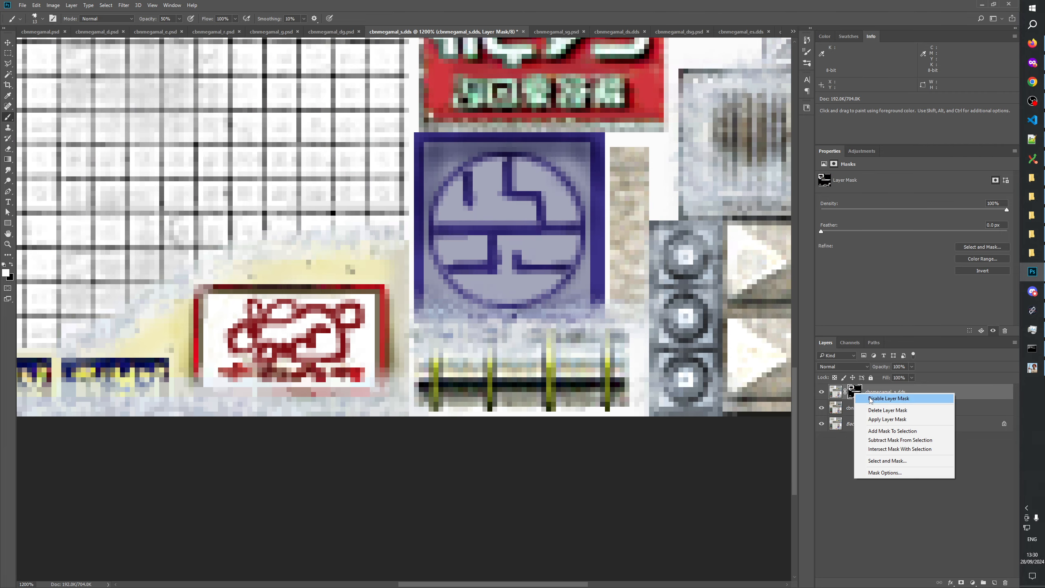
{"action": "left_click", "coordinate": [870, 401]}
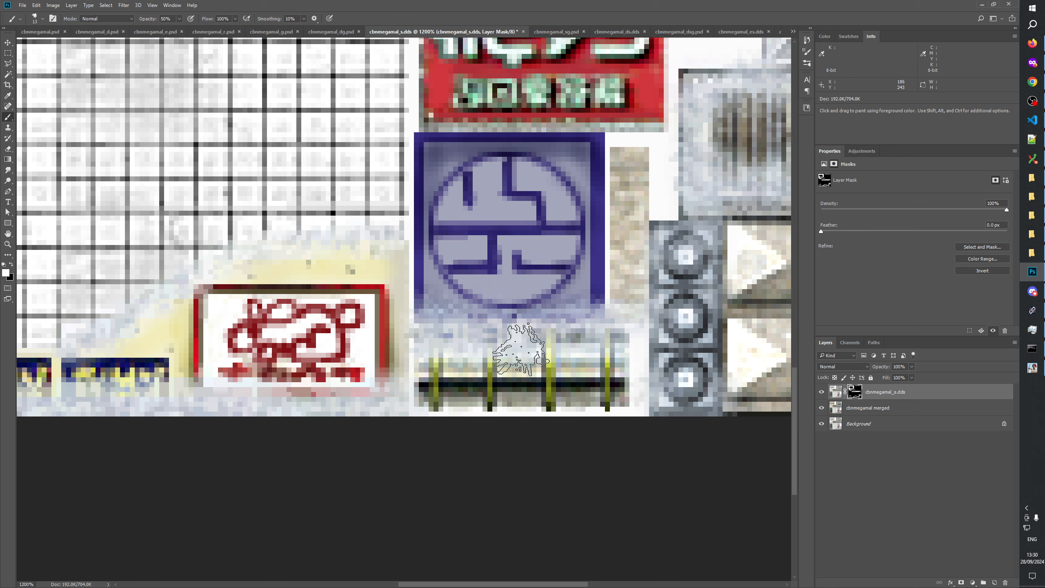
{"action": "right_click", "coordinate": [858, 390]}
{"action": "left_click", "coordinate": [871, 396]}
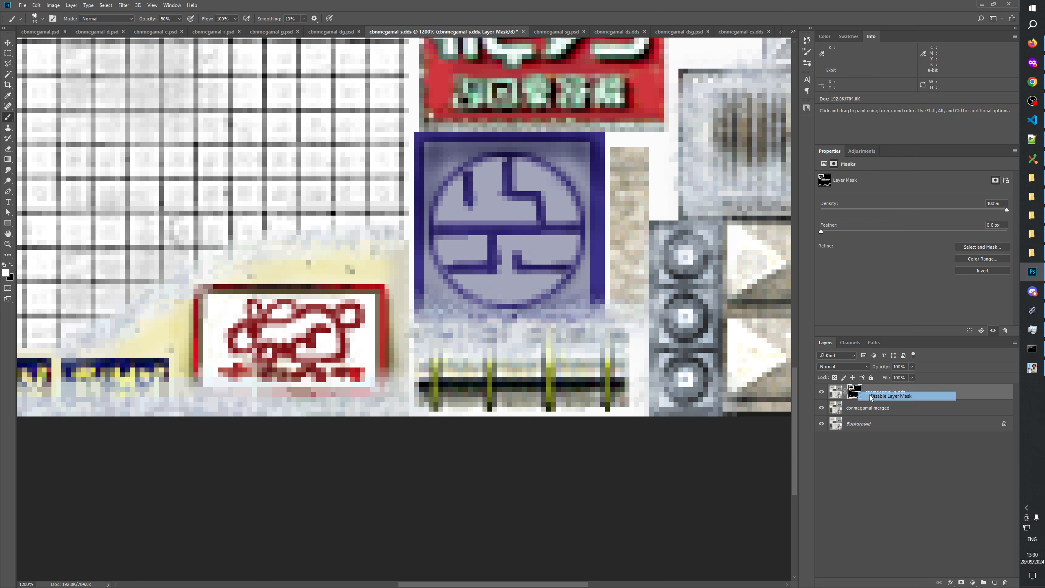
{"action": "left_click", "coordinate": [853, 393]}
{"action": "left_click_drag", "start_coordinate": [619, 335], "coordinate": [535, 342]}
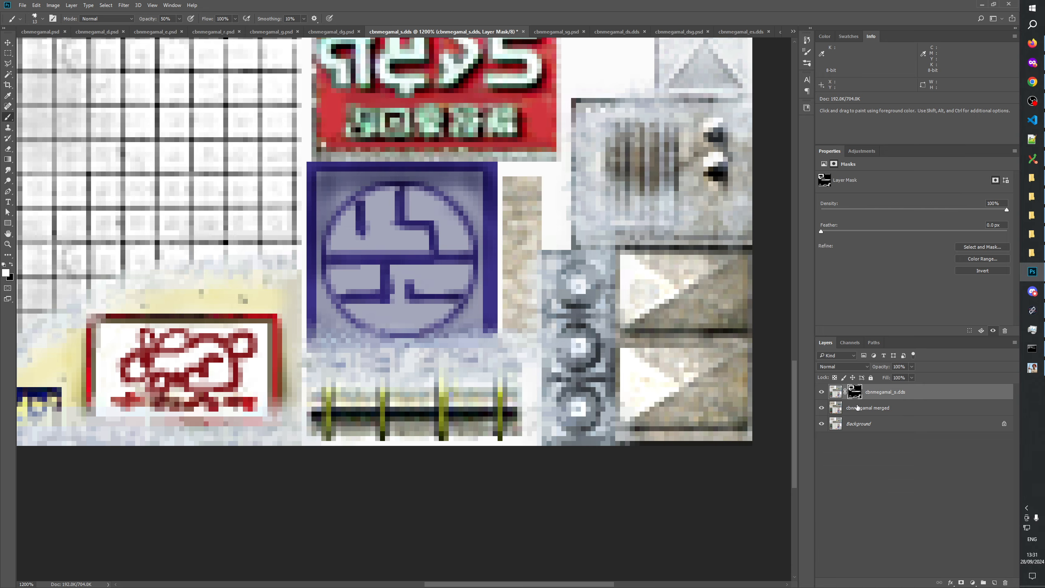
Compare the masked pipe, vent and triangular panels with the unmasked snow by disabling and re-enabling the layer mask
{"action": "right_click", "coordinate": [853, 392]}
{"action": "left_click", "coordinate": [876, 399]}
{"action": "left_click", "coordinate": [855, 395], "text": "shift"}
{"action": "left_click_drag", "start_coordinate": [616, 384], "coordinate": [556, 395]}
{"action": "right_click", "coordinate": [853, 395]}
{"action": "left_click", "coordinate": [863, 400]}
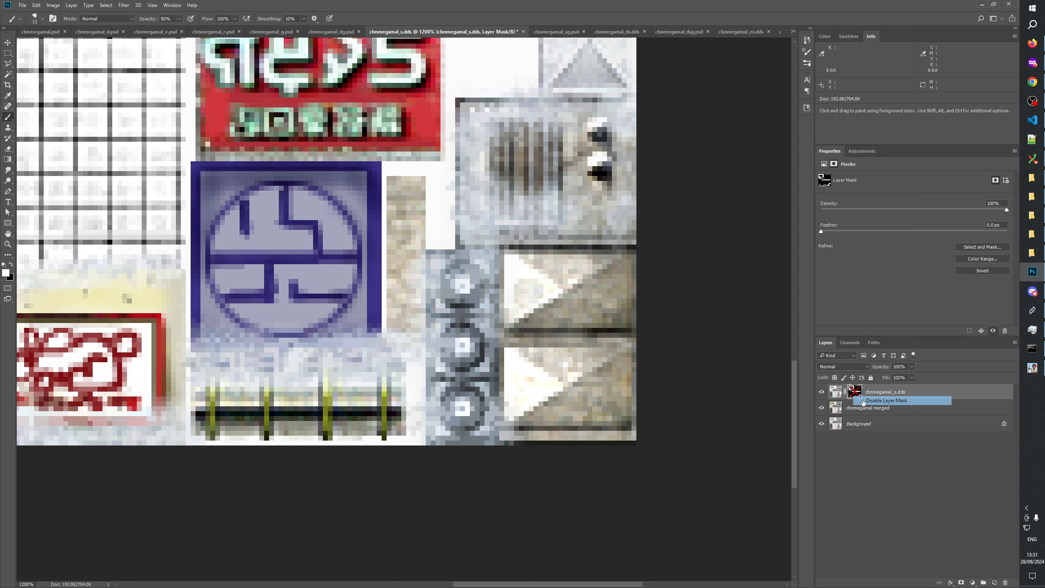
{"action": "left_click", "coordinate": [855, 395], "text": "shift"}
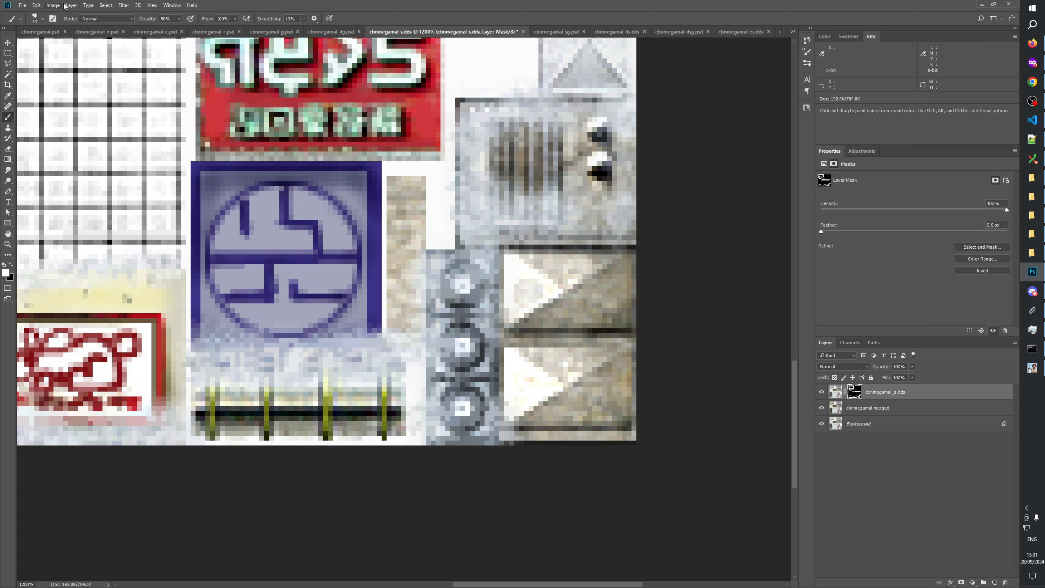
Select the two lowest triangular panels (28 × 40 px) and fill the mask white there, comparing with the unmasked snow
{"action": "left_click", "coordinate": [8, 52]}
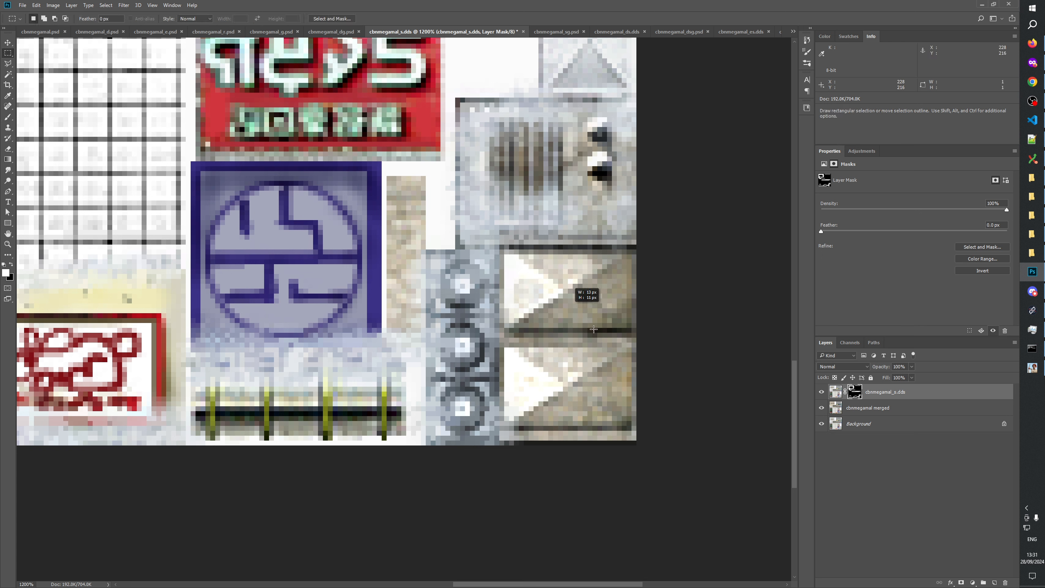
{"action": "key", "text": "alt+BackSpace"}
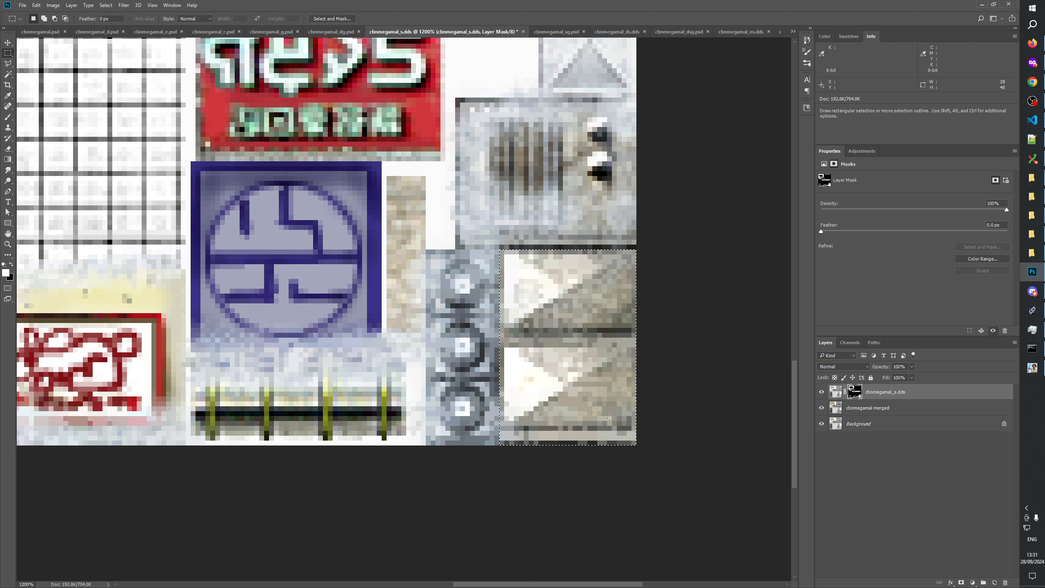
{"action": "left_click", "coordinate": [856, 394], "text": "shift"}
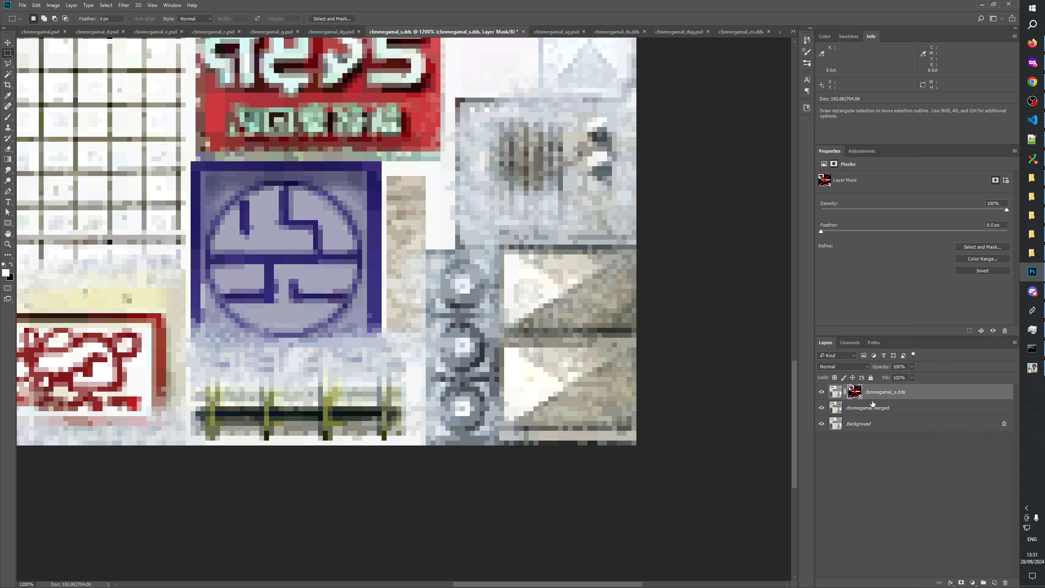
{"action": "left_click", "coordinate": [856, 395], "text": "shift"}
Select the grey vent panel (37 × 31 px), fill the mask white there, and deselect
{"action": "left_click_drag", "start_coordinate": [529, 224], "coordinate": [511, 351]}
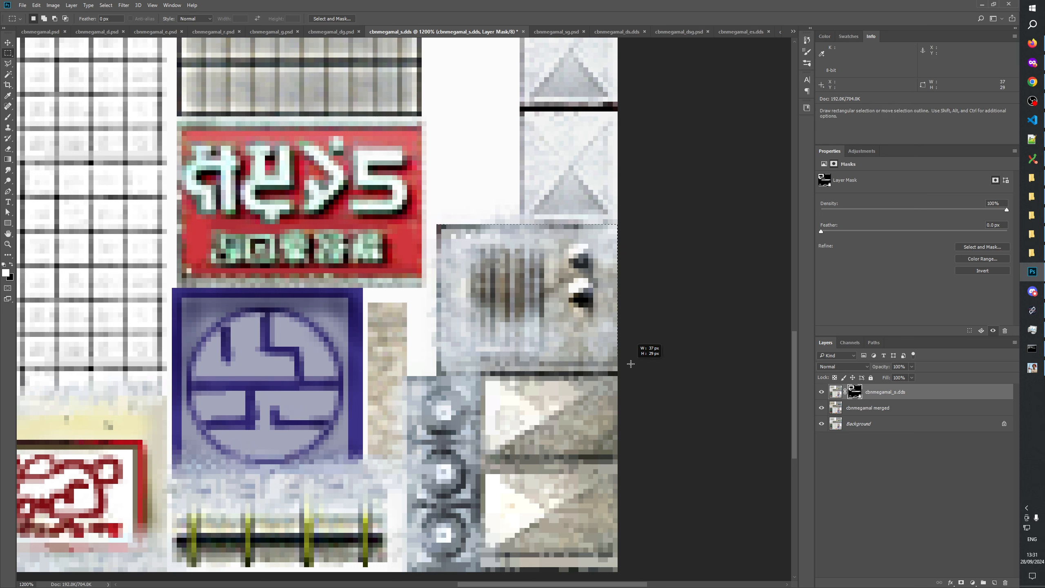
{"action": "left_click_drag", "start_coordinate": [639, 375], "coordinate": [638, 375]}
{"action": "key", "text": "alt+BackSpace"}
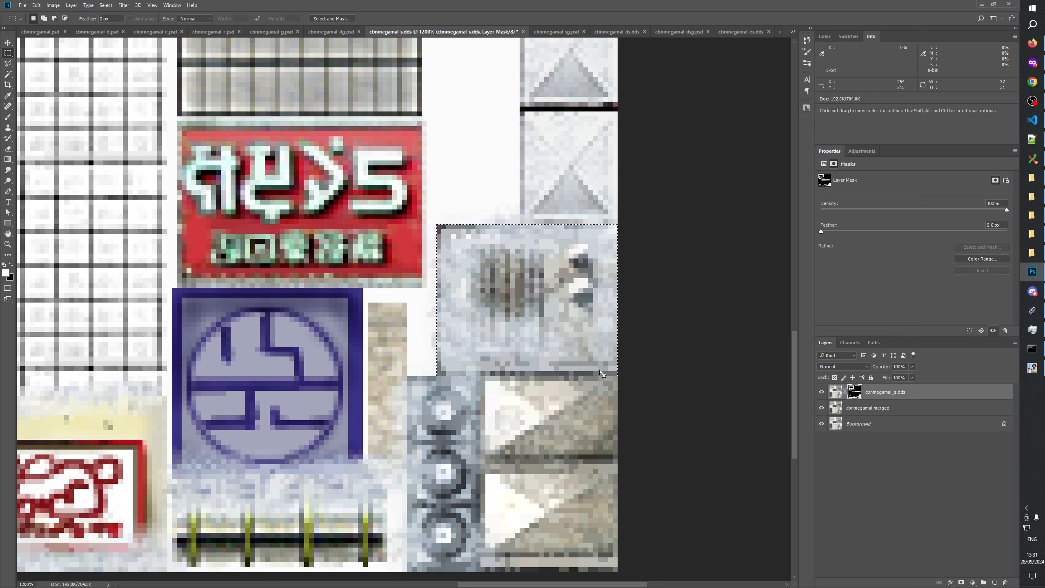
{"action": "key", "text": "ctrl+d"}
Compare the pyramid panels and the red sign with the unmasked snow by toggling the layer mask
{"action": "left_click_drag", "start_coordinate": [624, 237], "coordinate": [602, 432]}
{"action": "right_click", "coordinate": [855, 391]}
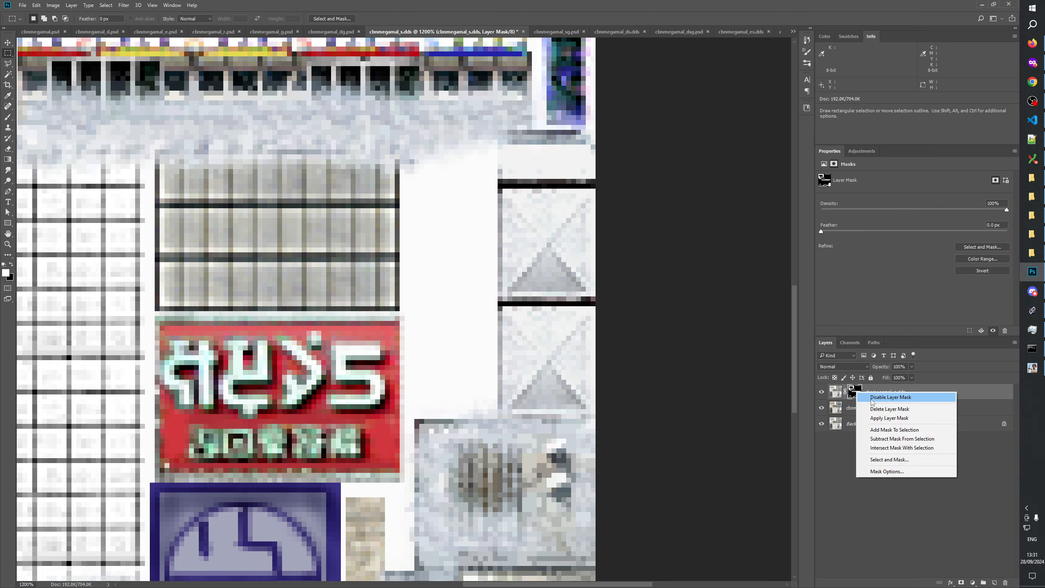
{"action": "left_click", "coordinate": [872, 398]}
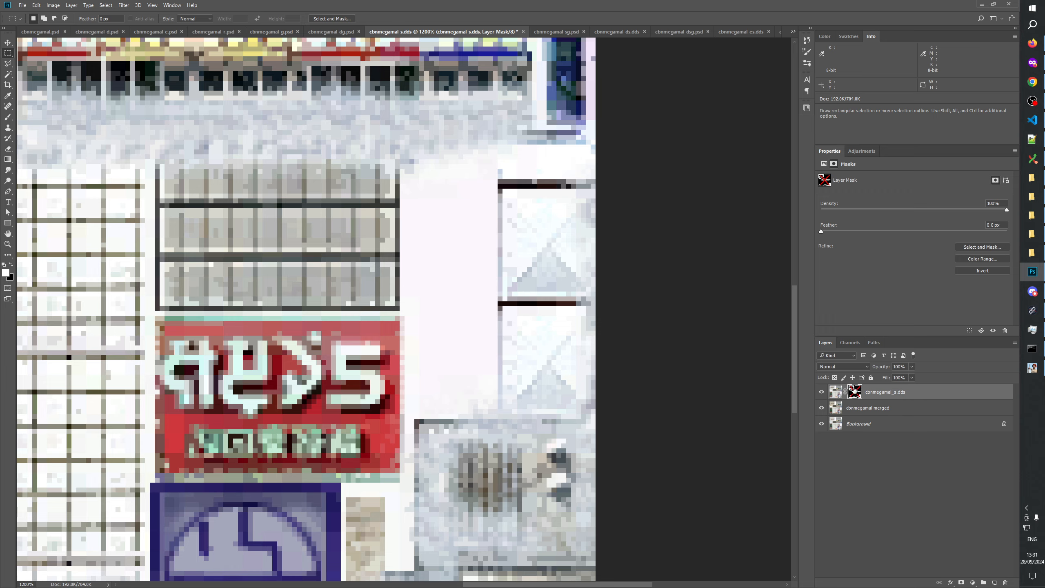
{"action": "left_click", "coordinate": [855, 392]}
{"action": "left_click_drag", "start_coordinate": [676, 375], "coordinate": [648, 184]}
{"action": "left_click_drag", "start_coordinate": [610, 294], "coordinate": [639, 402]}
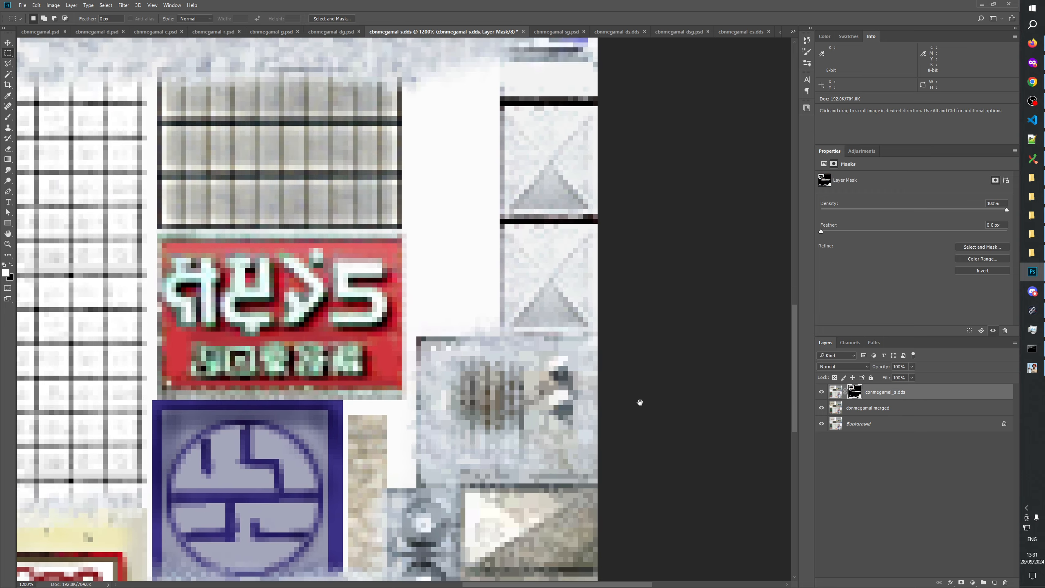
Examine the louvred facade, FREE billboard, and tall vertical sign with the layer mask enabled and disabled
{"action": "left_click_drag", "start_coordinate": [633, 169], "coordinate": [656, 378]}
{"action": "left_click_drag", "start_coordinate": [636, 305], "coordinate": [650, 439]}
{"action": "left_click_drag", "start_coordinate": [718, 297], "coordinate": [661, 472]}
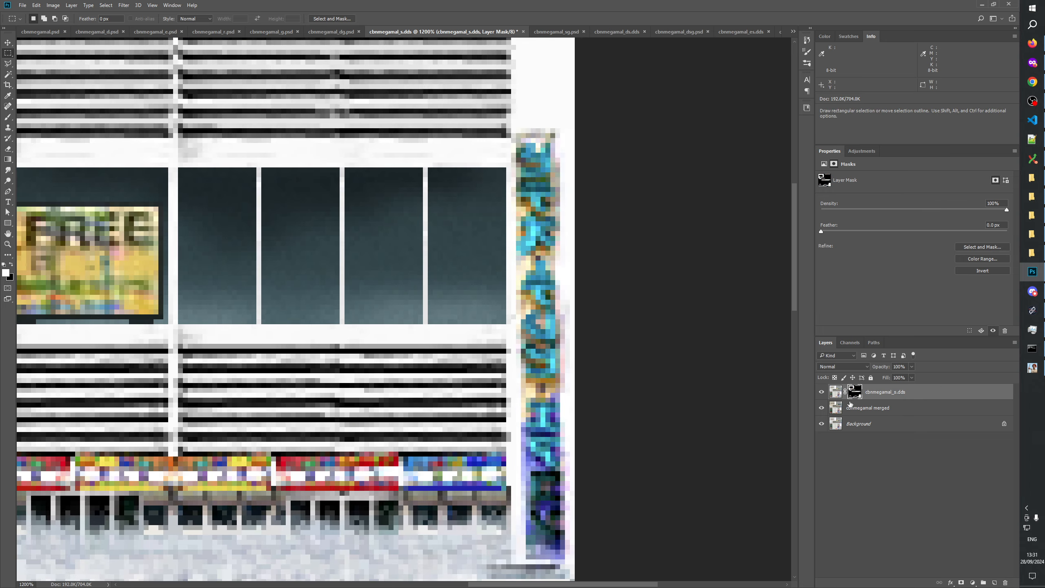
{"action": "right_click", "coordinate": [855, 392]}
{"action": "left_click", "coordinate": [880, 399]}
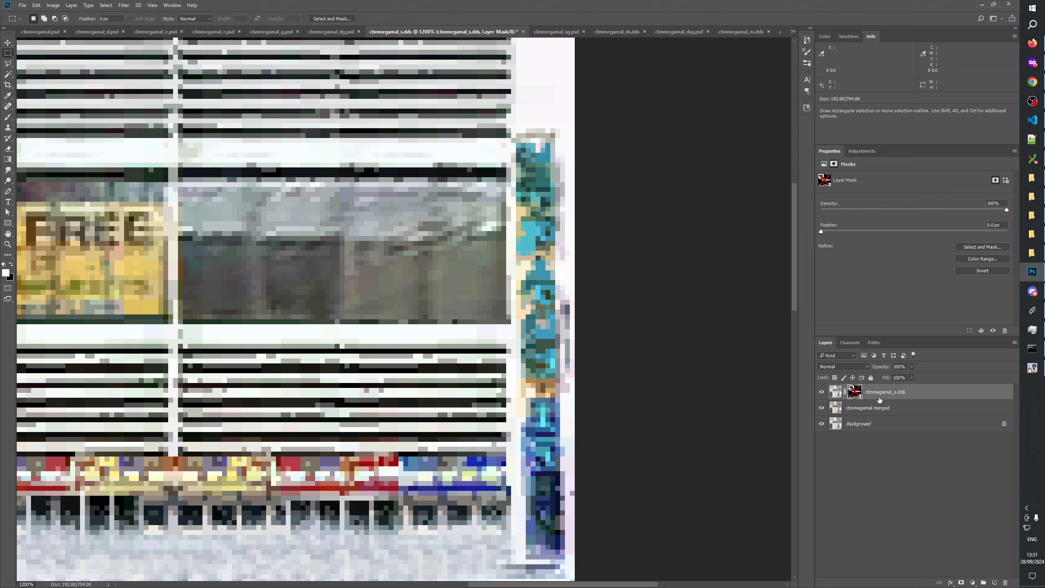
{"action": "left_click", "coordinate": [860, 391]}
{"action": "left_click_drag", "start_coordinate": [456, 399], "coordinate": [708, 415]}
{"action": "left_click_drag", "start_coordinate": [492, 443], "coordinate": [553, 452]}
{"action": "left_click_drag", "start_coordinate": [485, 281], "coordinate": [322, 473]}
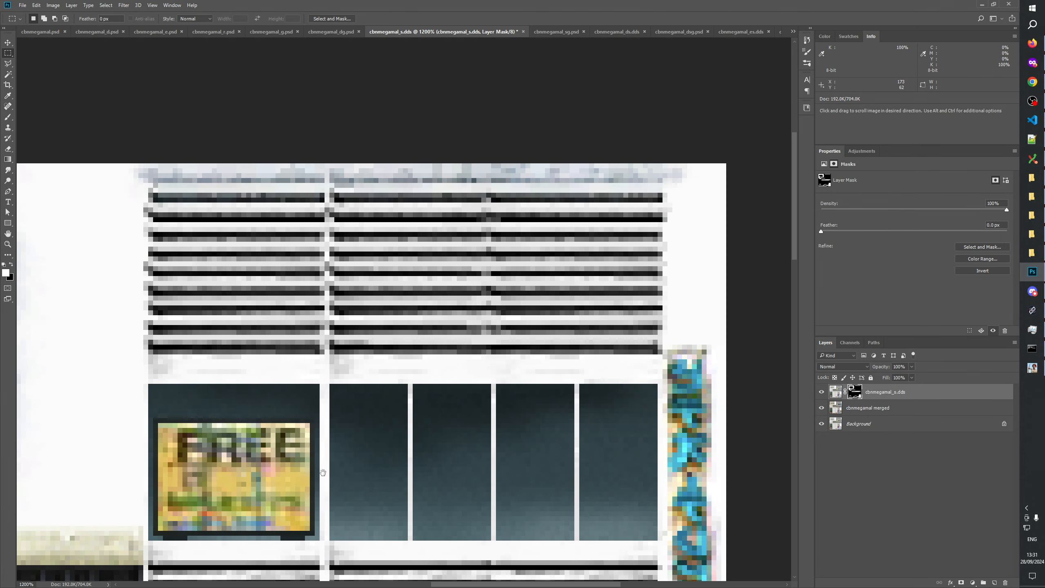
{"action": "right_click", "coordinate": [855, 394]}
{"action": "left_click", "coordinate": [873, 398]}
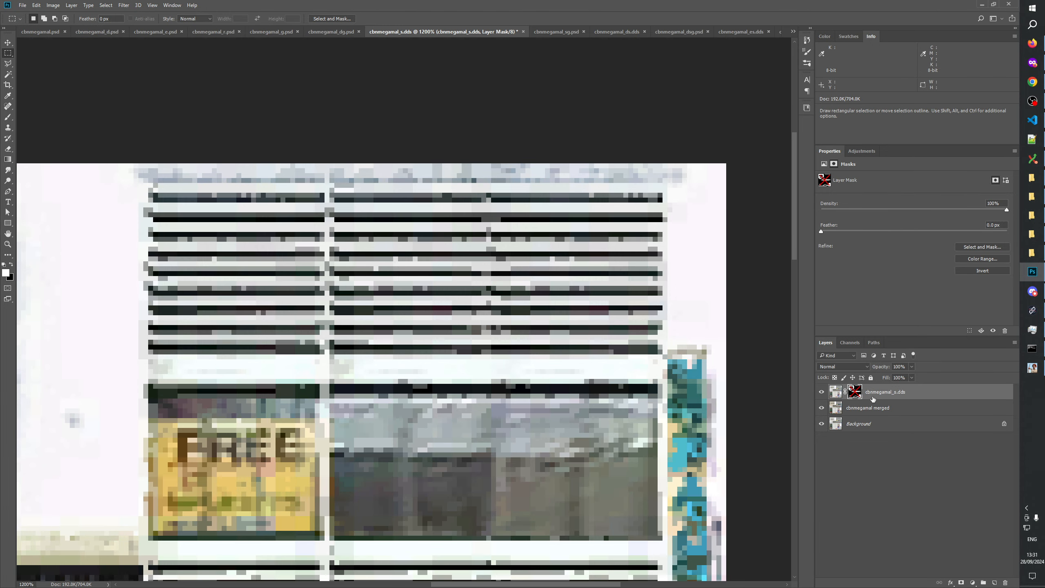
{"action": "left_click", "coordinate": [860, 396]}
Examine the balcony strips and the large stained roof, and compare the roof with the unmasked snow
{"action": "left_click_drag", "start_coordinate": [528, 565], "coordinate": [568, 303]}
{"action": "left_click_drag", "start_coordinate": [553, 408], "coordinate": [595, 292]}
{"action": "left_click_drag", "start_coordinate": [264, 358], "coordinate": [675, 304]}
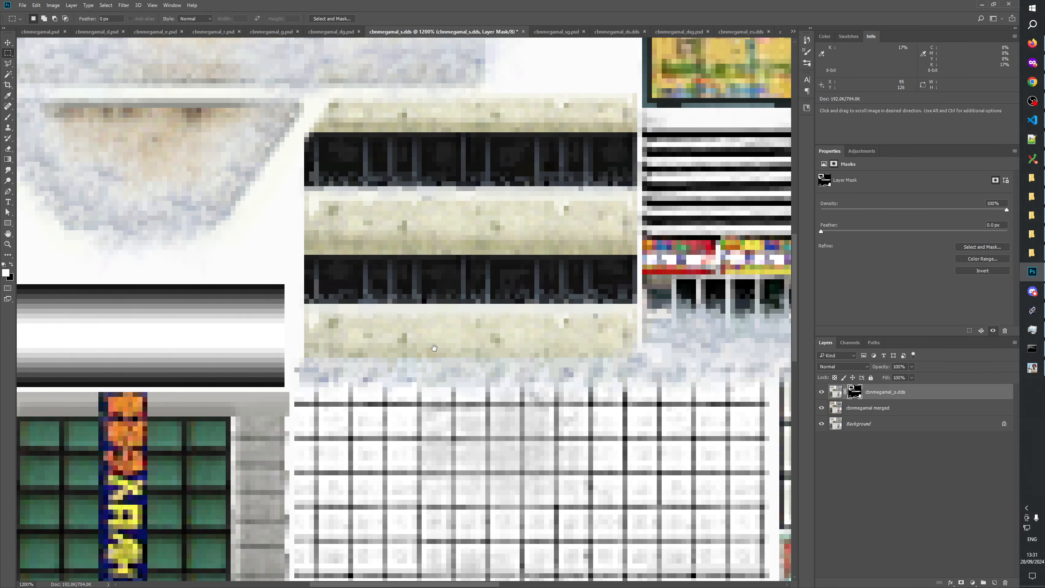
{"action": "left_click_drag", "start_coordinate": [432, 345], "coordinate": [532, 410]}
{"action": "left_click_drag", "start_coordinate": [466, 262], "coordinate": [537, 454]}
{"action": "left_click_drag", "start_coordinate": [532, 414], "coordinate": [555, 517]}
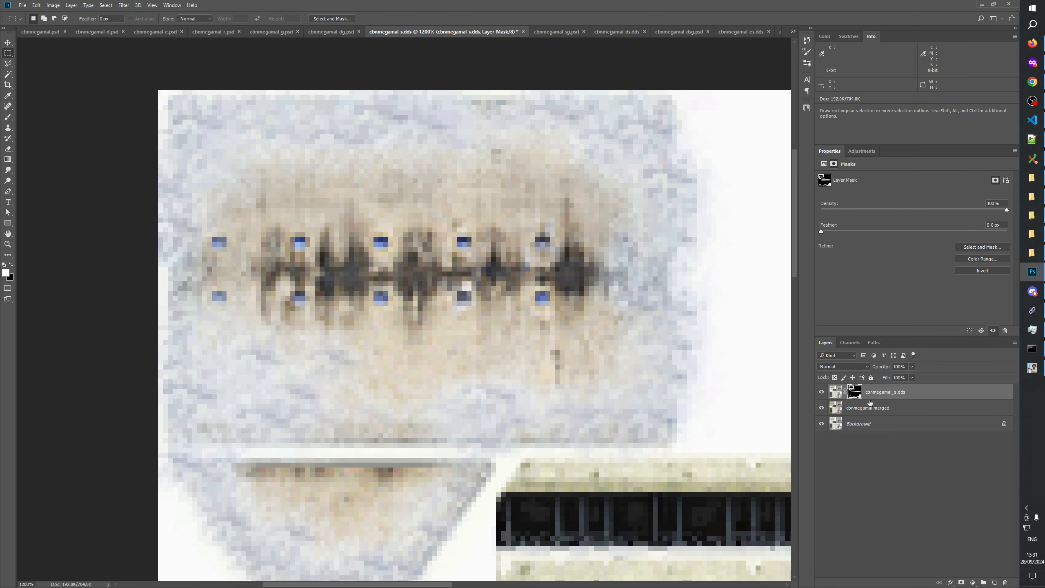
{"action": "right_click", "coordinate": [855, 391]}
{"action": "left_click", "coordinate": [876, 396]}
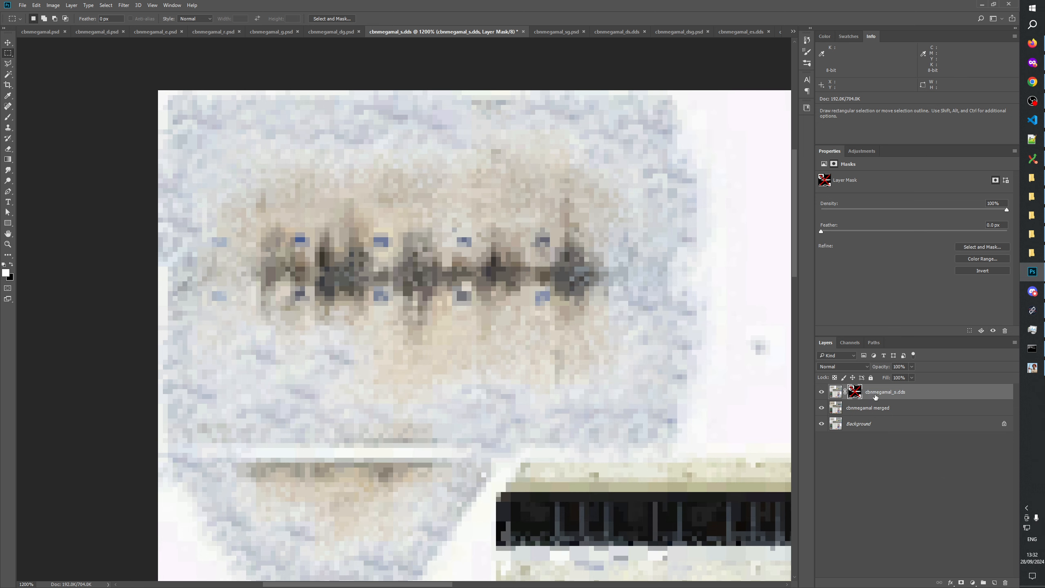
{"action": "left_click", "coordinate": [855, 391], "text": "shift"}
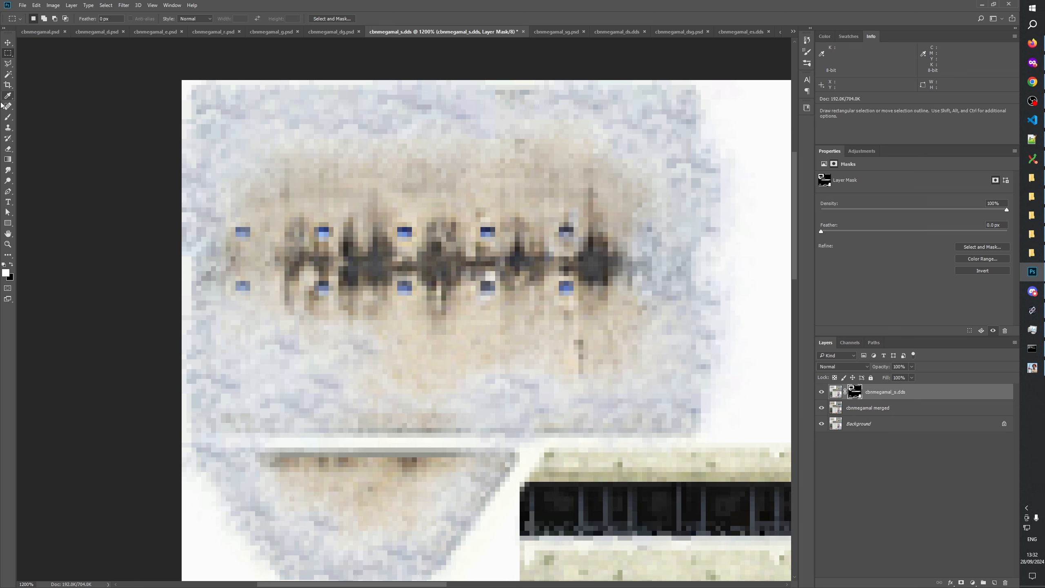
Paint the mask white with the 50% opacity brush along the large roof's upper and lower stain edges, checking against the unmasked snow
{"action": "key", "text": "b"}
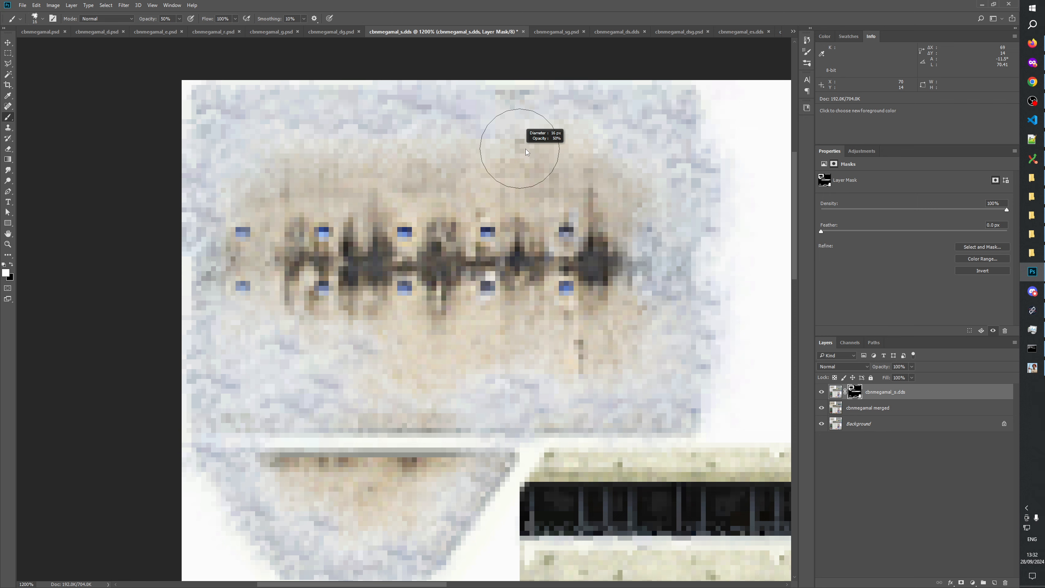
{"action": "left_click_drag", "start_coordinate": [625, 179], "coordinate": [496, 151]}
{"action": "left_click_drag", "start_coordinate": [625, 176], "coordinate": [457, 149]}
{"action": "left_click_drag", "start_coordinate": [575, 160], "coordinate": [426, 164]}
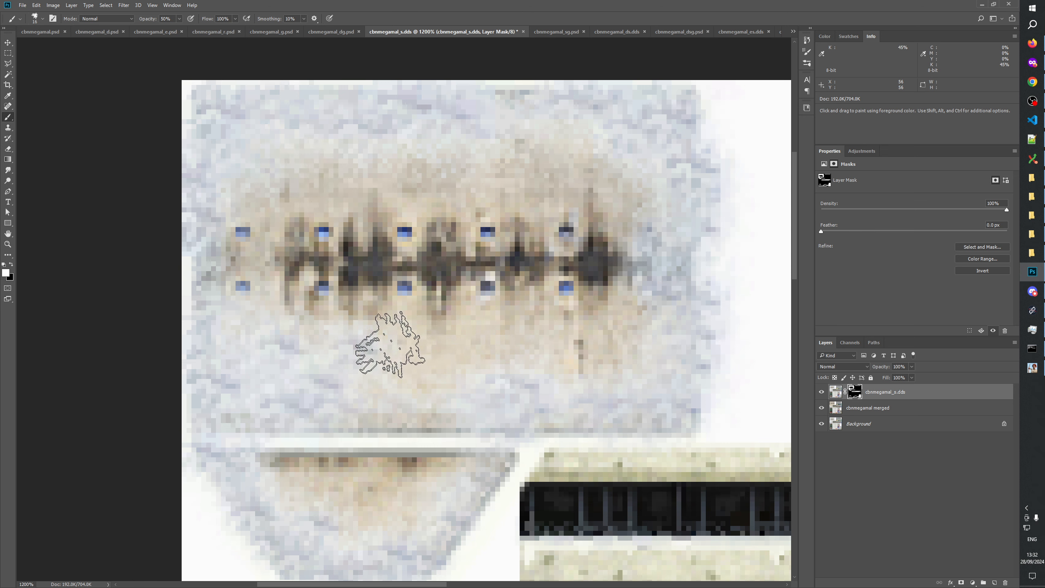
{"action": "mouse_move", "coordinate": [273, 336]}
{"action": "left_mouse_down"}
{"action": "mouse_move", "coordinate": [550, 363]}
{"action": "mouse_move", "coordinate": [622, 328]}
{"action": "mouse_move", "coordinate": [393, 376]}
{"action": "mouse_move", "coordinate": [435, 384]}
{"action": "left_mouse_up"}
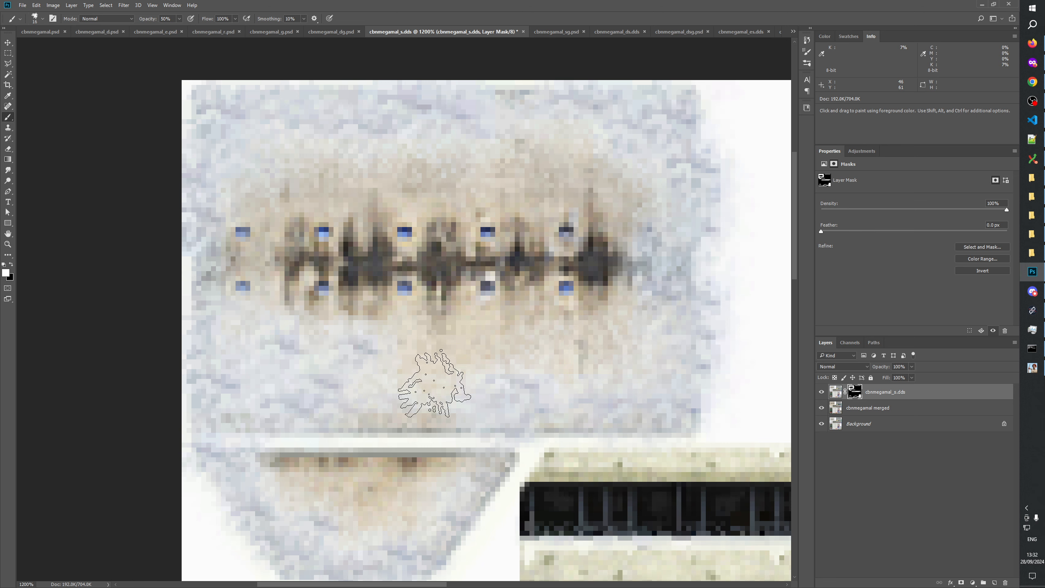
{"action": "left_click", "coordinate": [855, 392], "text": "shift"}
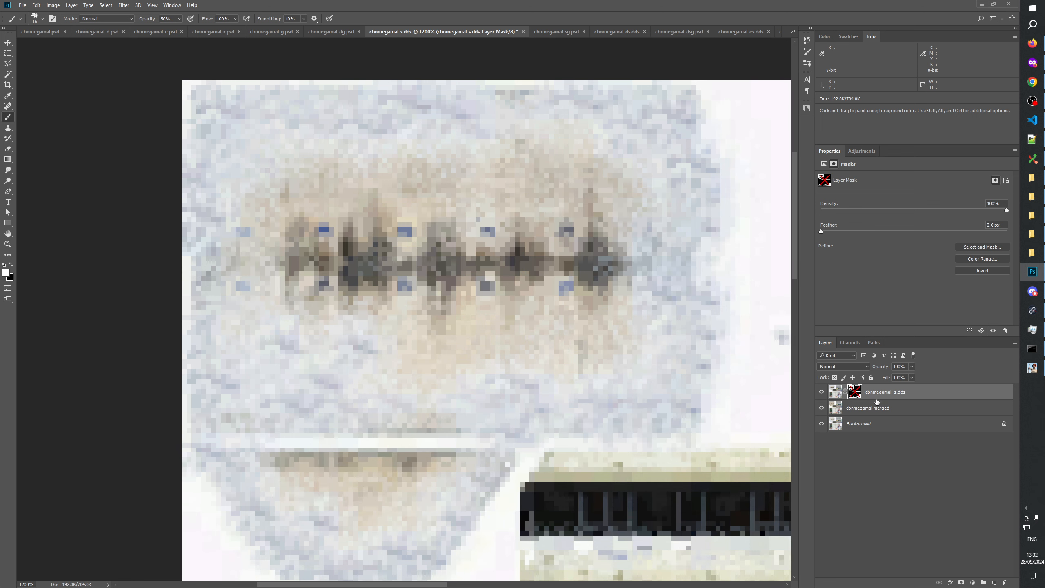
{"action": "left_click", "coordinate": [860, 393], "text": "shift"}
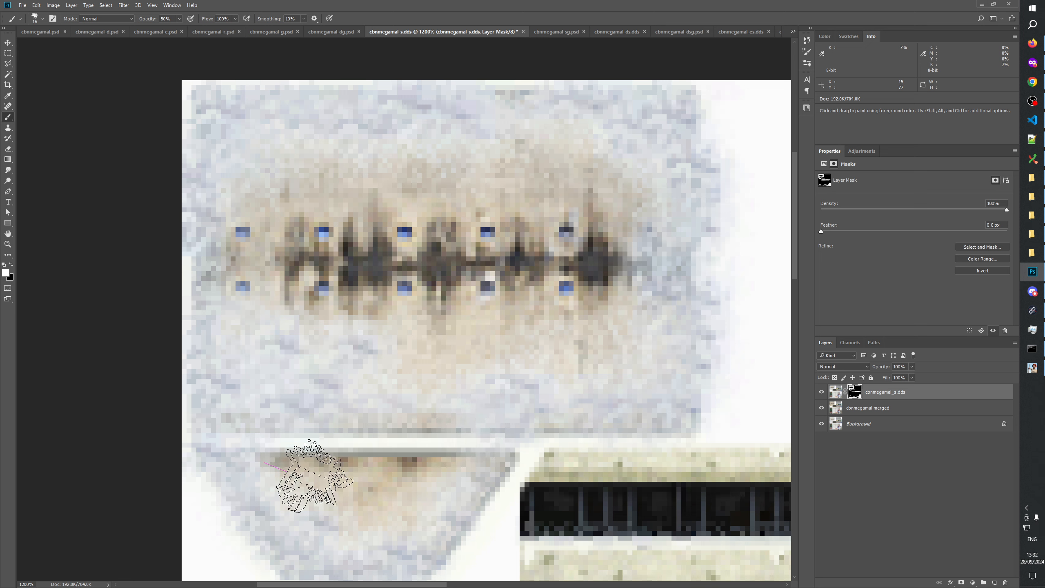
Paint the mask white over the brown patch of the tapered roof section below the large roof, checking against the unmasked snow
{"action": "mouse_move", "coordinate": [359, 501]}
{"action": "left_mouse_down"}
{"action": "mouse_move", "coordinate": [256, 459]}
{"action": "mouse_move", "coordinate": [414, 459]}
{"action": "mouse_move", "coordinate": [375, 504]}
{"action": "mouse_move", "coordinate": [251, 458]}
{"action": "mouse_move", "coordinate": [470, 442]}
{"action": "mouse_move", "coordinate": [356, 440]}
{"action": "mouse_move", "coordinate": [388, 456]}
{"action": "left_mouse_up"}
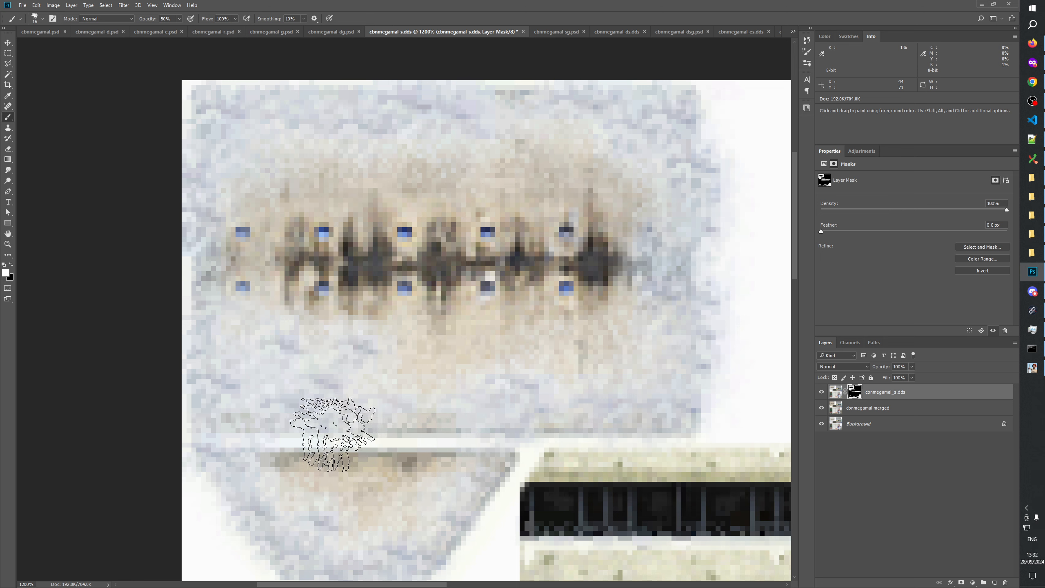
{"action": "right_click", "coordinate": [858, 395]}
{"action": "left_click", "coordinate": [867, 396]}
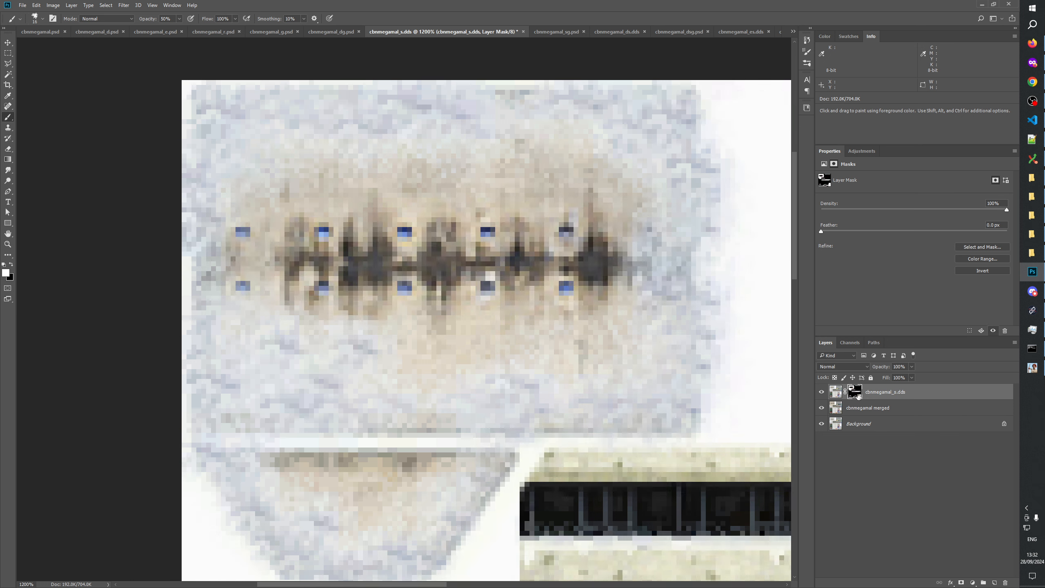
Compare the large roof's snow with the layer mask disabled and enabled, and display the mask on its own
{"action": "right_click", "coordinate": [859, 395]}
{"action": "left_click", "coordinate": [880, 401]}
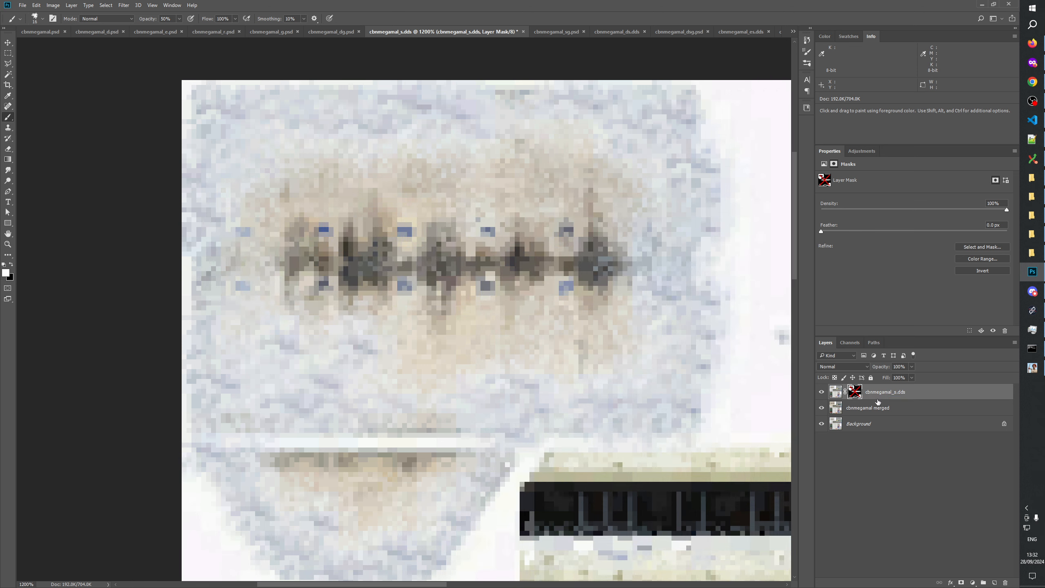
{"action": "left_click", "coordinate": [855, 395], "text": "shift"}
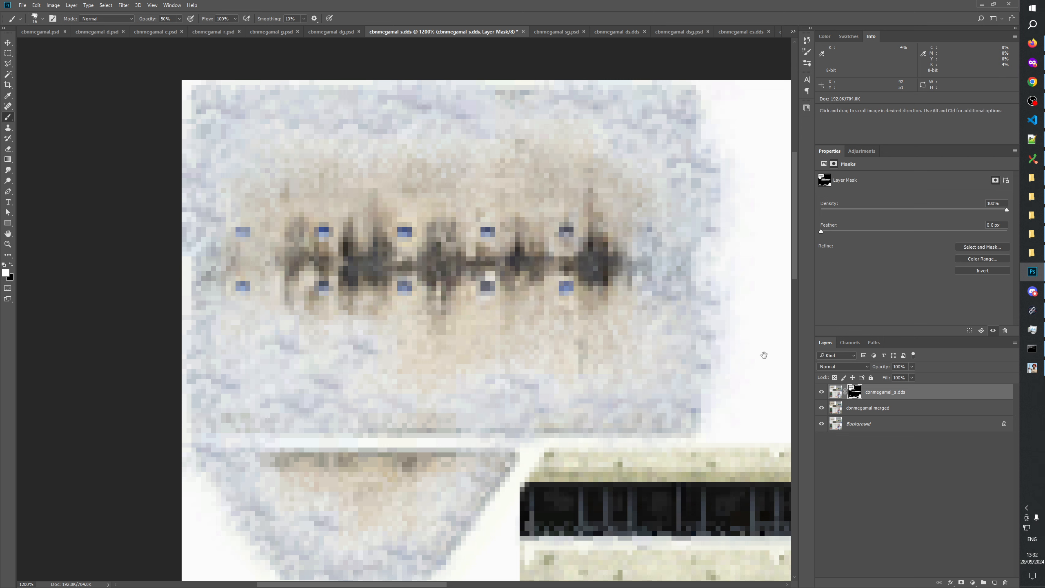
{"action": "left_click", "coordinate": [857, 394], "text": "alt"}
{"action": "left_click_drag", "start_coordinate": [560, 327], "coordinate": [535, 280]}
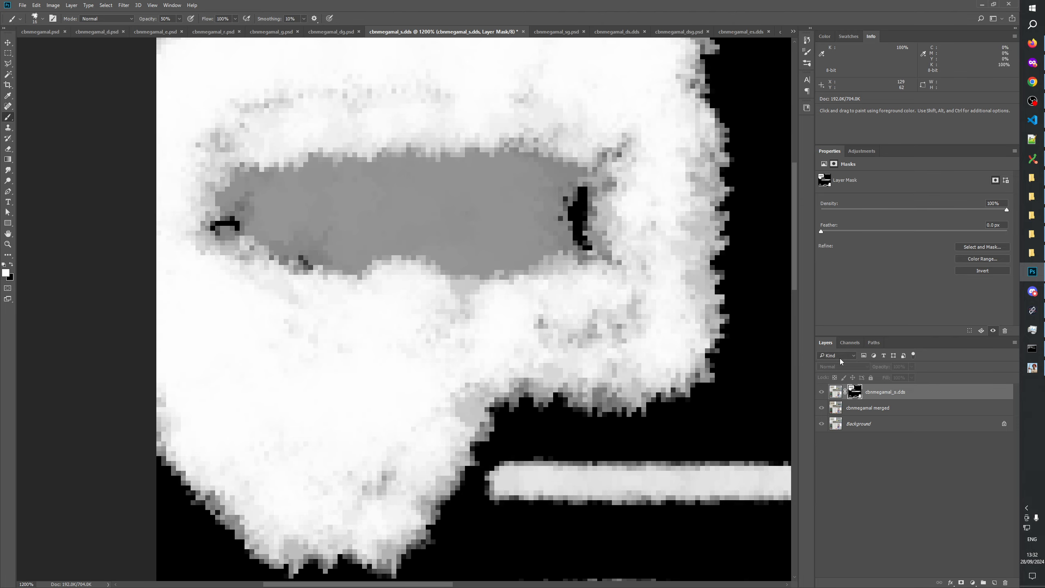
Clear the mask to black over the large roof and the tapered section using combined rectangular selections, including the leftover corner pixels
{"action": "left_click", "coordinate": [8, 53]}
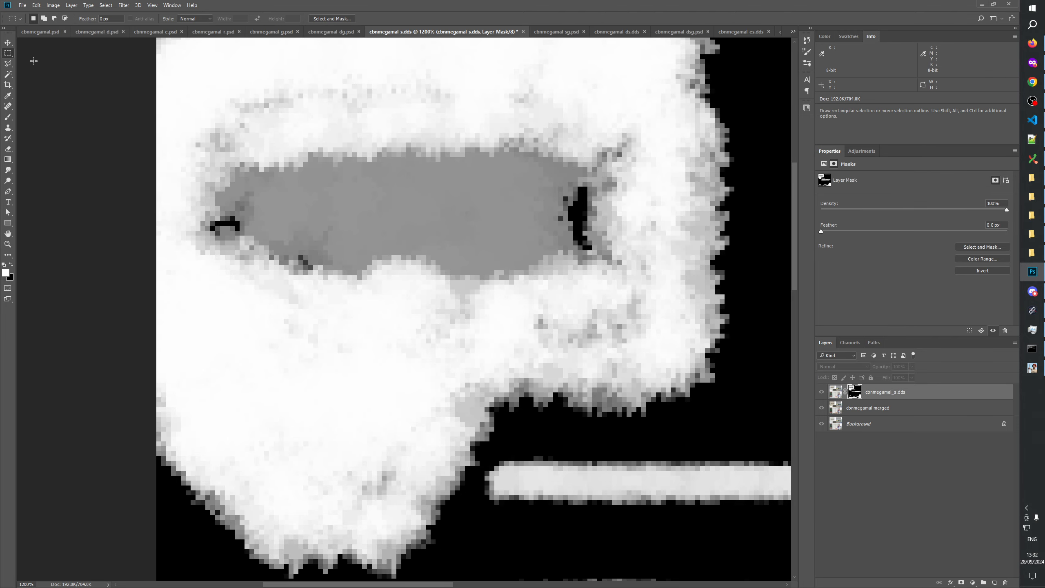
{"action": "left_click_drag", "start_coordinate": [395, 264], "coordinate": [406, 226]}
{"action": "left_click_drag", "start_coordinate": [152, 546], "coordinate": [457, 108]}
{"action": "left_click_drag", "start_coordinate": [462, 366], "coordinate": [365, 83]}
{"action": "left_click_drag", "start_coordinate": [341, 451], "coordinate": [663, 143]}
{"action": "left_click_drag", "start_coordinate": [405, 465], "coordinate": [437, 229]}
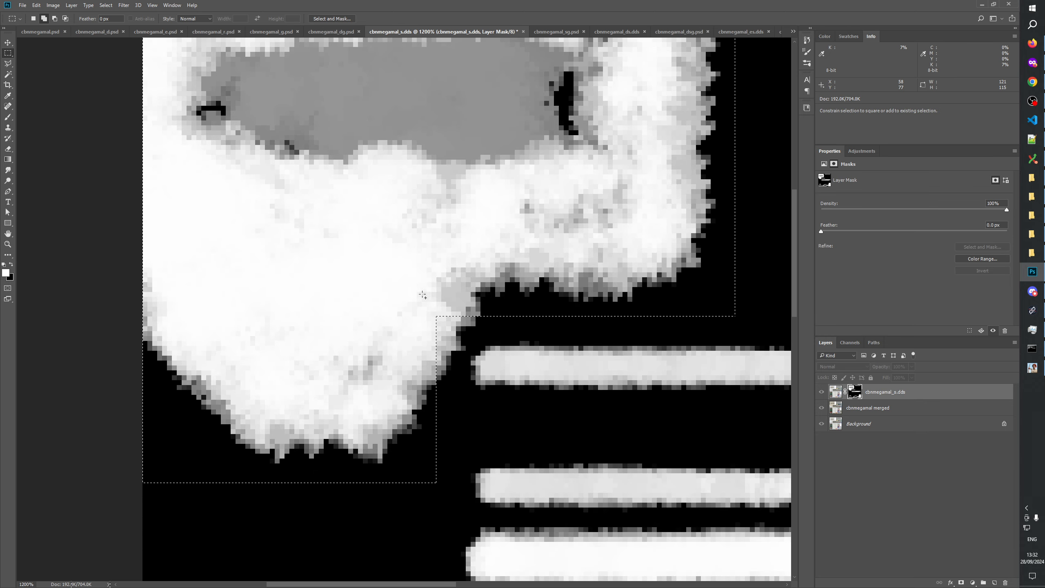
{"action": "left_click_drag", "start_coordinate": [417, 297], "coordinate": [461, 404]}
{"action": "left_click_drag", "start_coordinate": [457, 317], "coordinate": [470, 404]}
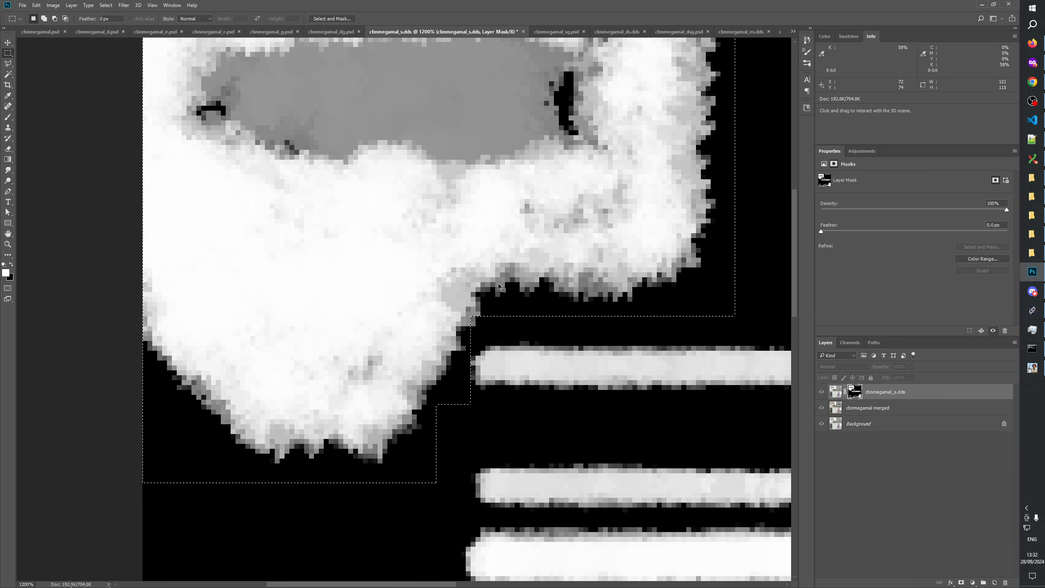
{"action": "key", "text": "Delete"}
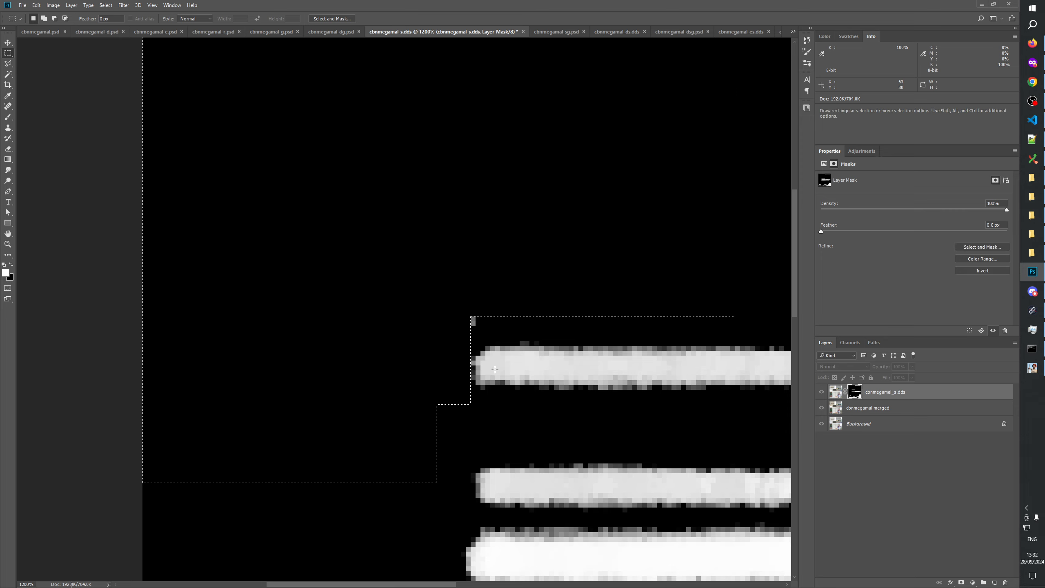
{"action": "left_click_drag", "start_coordinate": [461, 307], "coordinate": [474, 322]}
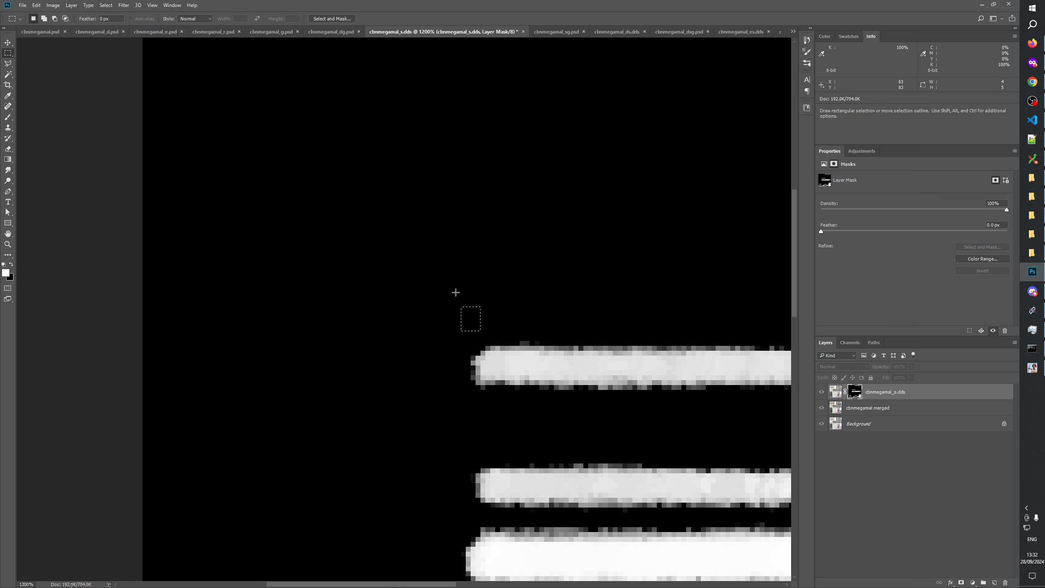
Select the large roof, the tapered section and their surrounding blank area, about 135 by 103 pixels, fill the mask white there, and deselect
{"action": "left_click", "coordinate": [819, 392]}
{"action": "left_click_drag", "start_coordinate": [428, 229], "coordinate": [432, 387]}
{"action": "left_click_drag", "start_coordinate": [147, 77], "coordinate": [674, 439]}
{"action": "left_click_drag", "start_coordinate": [441, 493], "coordinate": [461, 253]}
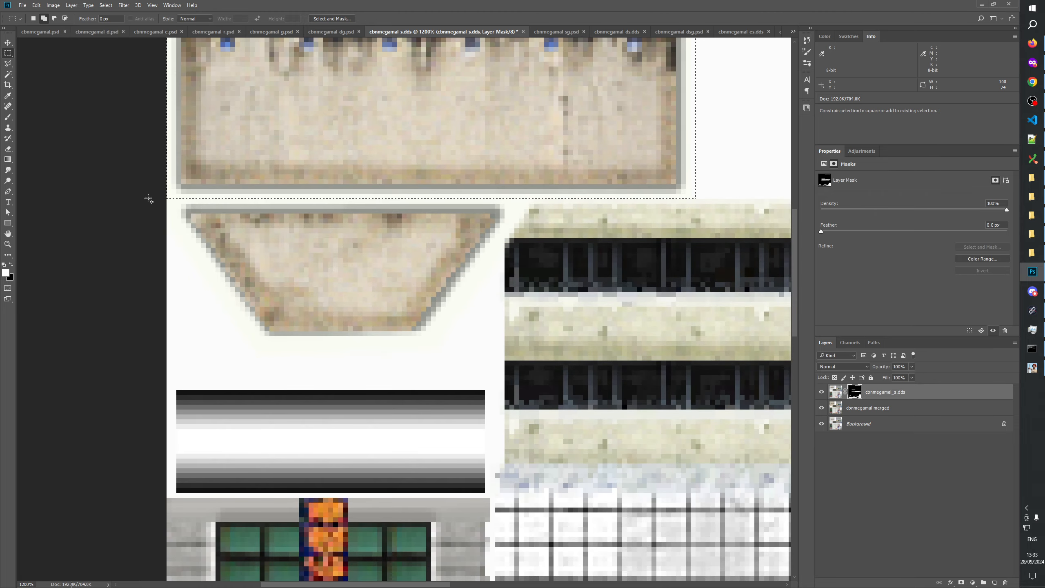
{"action": "left_click_drag", "start_coordinate": [167, 184], "coordinate": [505, 341]}
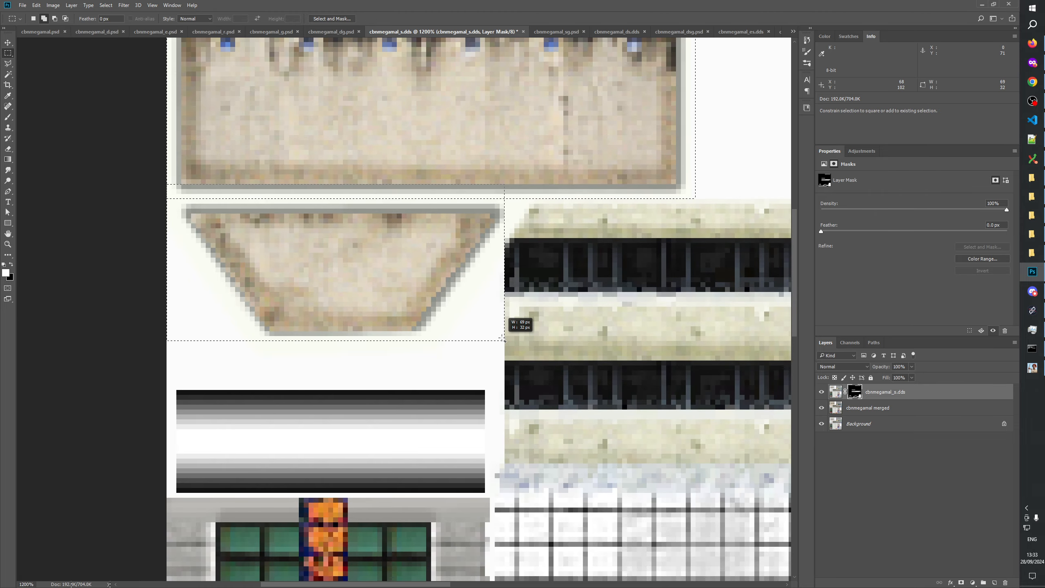
{"action": "left_click_drag", "start_coordinate": [494, 180], "coordinate": [508, 222]}
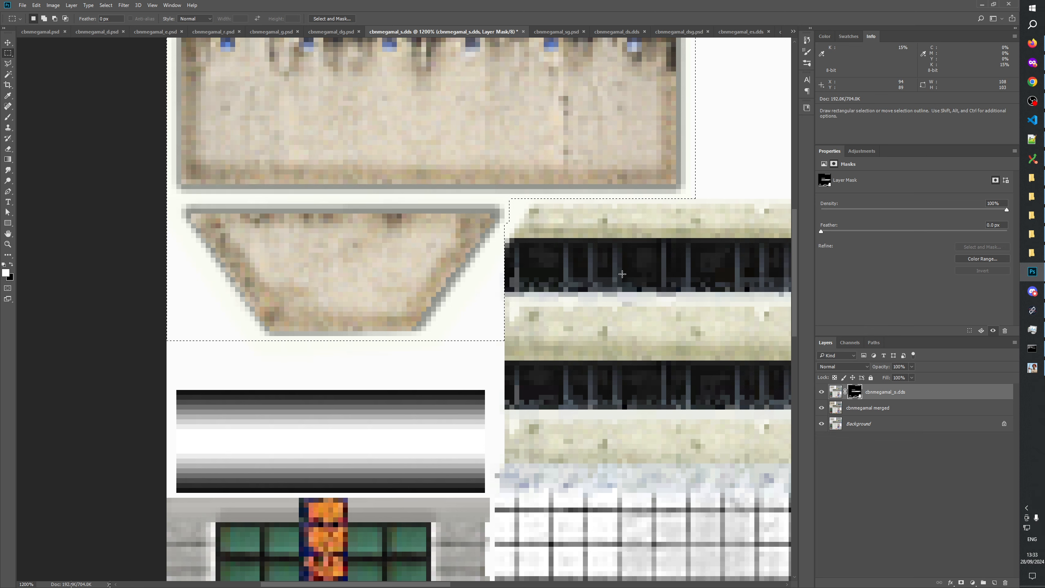
{"action": "left_click_drag", "start_coordinate": [694, 196], "coordinate": [607, 125]}
{"action": "left_click_drag", "start_coordinate": [541, 412], "coordinate": [502, 185]}
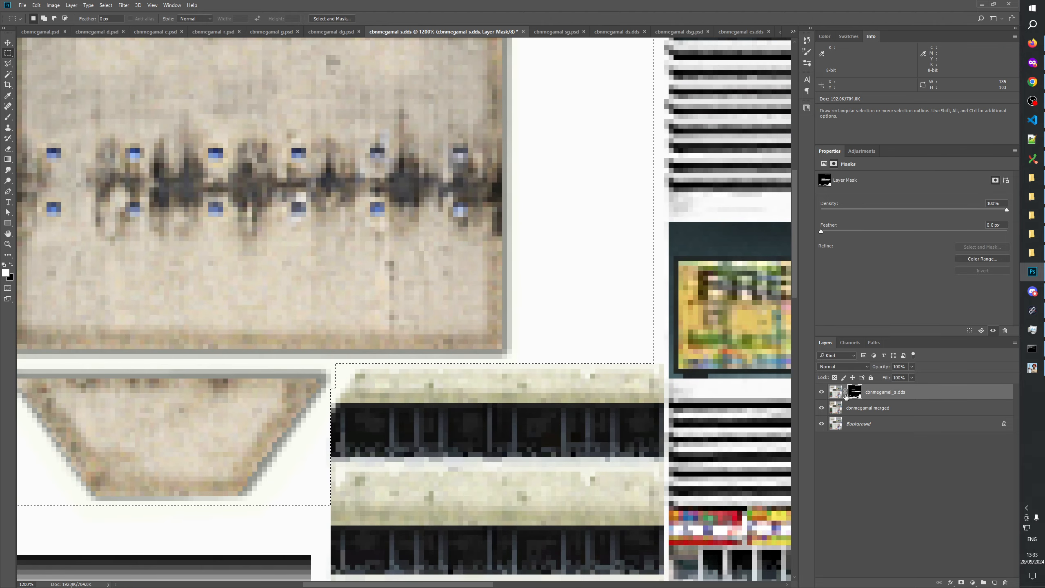
{"action": "left_click", "coordinate": [822, 391]}
{"action": "left_click", "coordinate": [823, 392]}
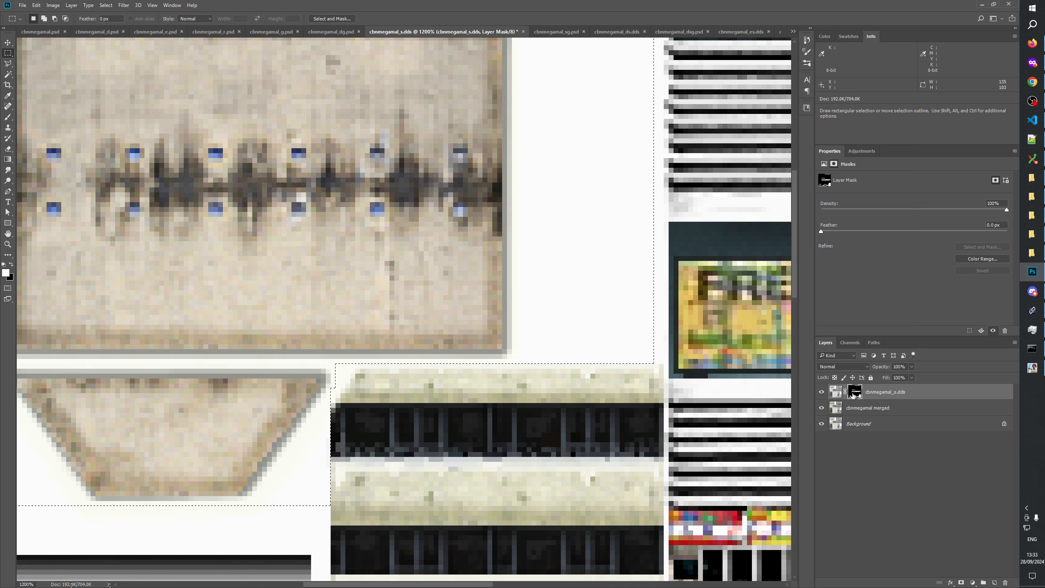
{"action": "left_click", "coordinate": [854, 392], "text": "alt"}
{"action": "key", "text": "alt+BackSpace"}
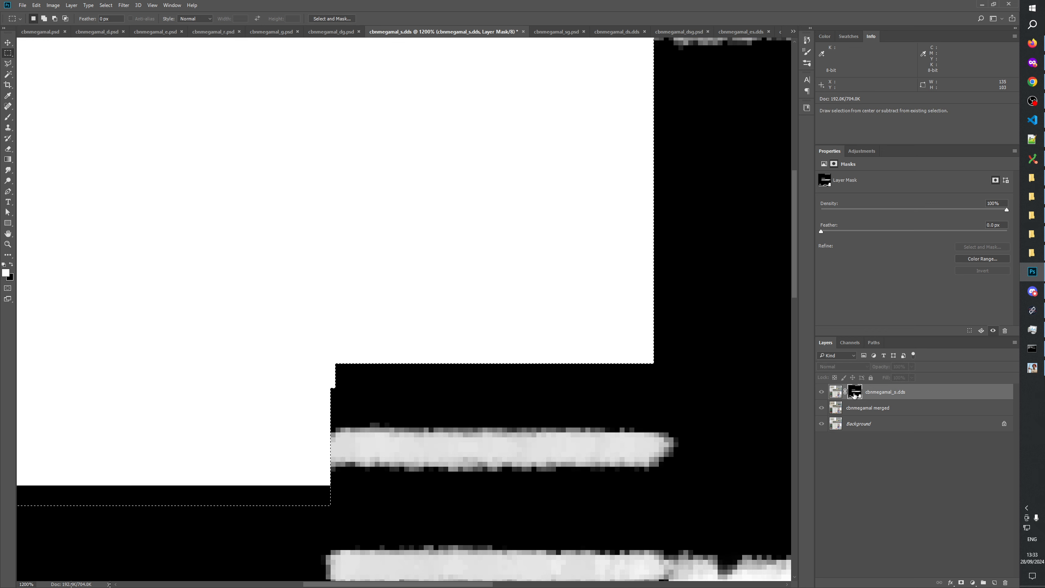
{"action": "key", "text": "ctrl+d"}
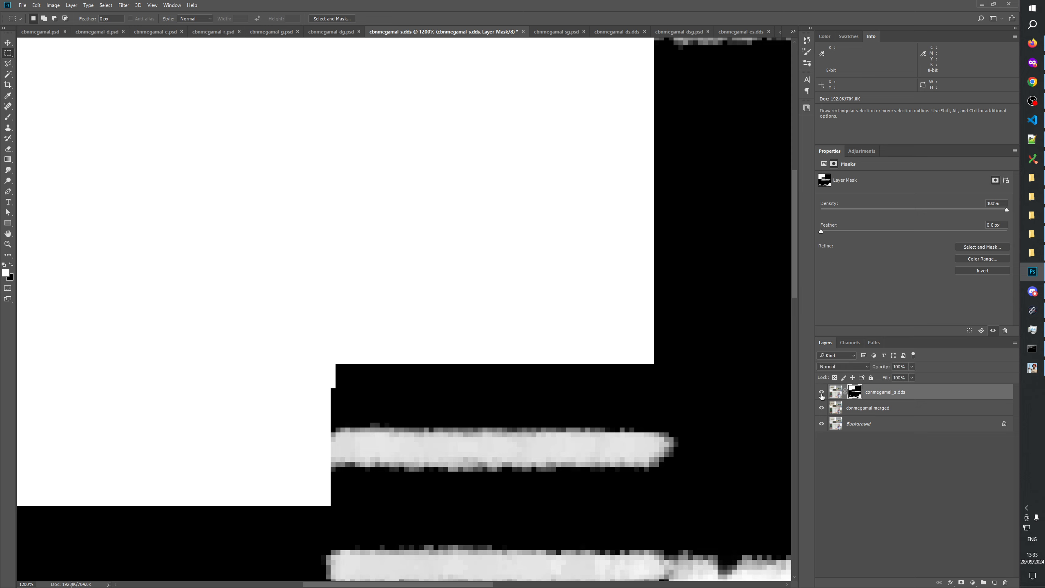
Compare the large and tapered roofs with the snow layer shown and hidden, including the blank area beside them
{"action": "left_click", "coordinate": [823, 393]}
{"action": "left_click", "coordinate": [822, 393]}
{"action": "left_click", "coordinate": [822, 393]}
{"action": "left_click", "coordinate": [822, 393]}
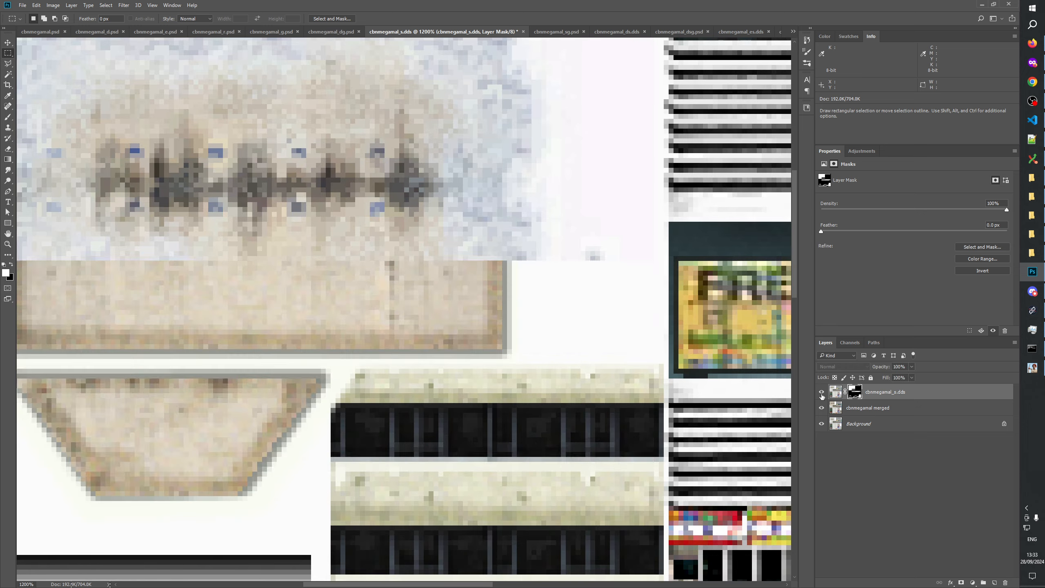
{"action": "left_click", "coordinate": [822, 393]}
{"action": "left_click", "coordinate": [822, 393]}
{"action": "left_click", "coordinate": [822, 393]}
{"action": "scroll", "coordinate": [578, 489], "scroll_direction": "up", "scroll_amount": 5}
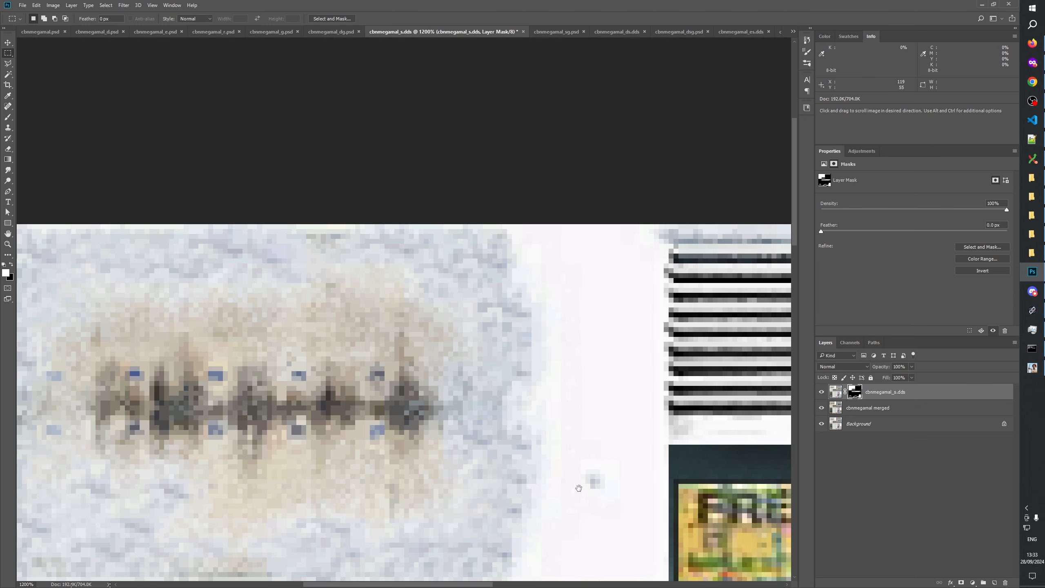
{"action": "left_click_drag", "start_coordinate": [579, 489], "coordinate": [579, 326]}
{"action": "left_click_drag", "start_coordinate": [186, 558], "coordinate": [411, 392]}
View the whole texture at 400% with no layer selected, and compare it with the snow layer shown and hidden
{"action": "left_click", "coordinate": [7, 244]}
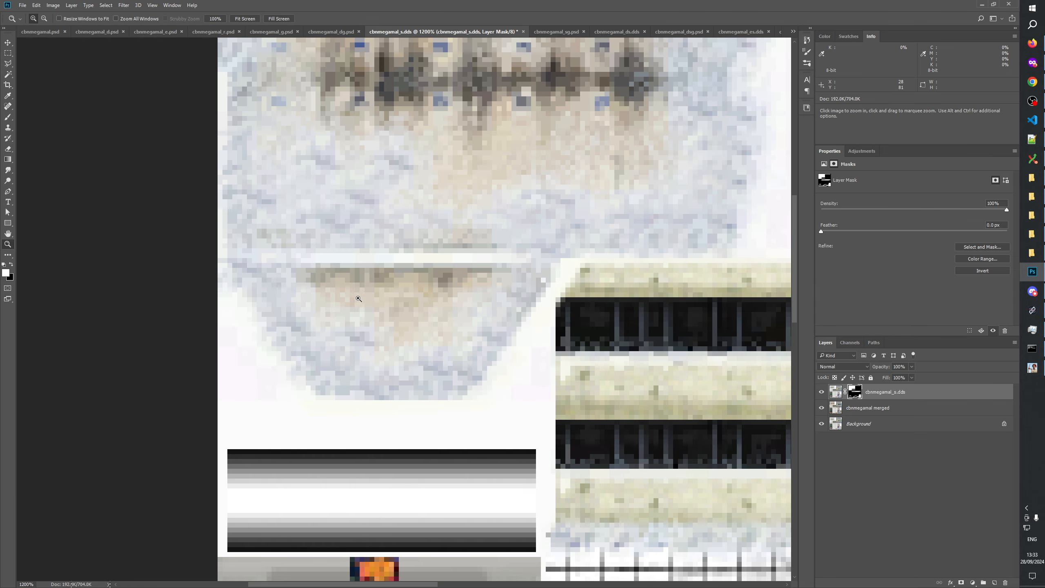
{"action": "key", "text": "ctrl+1"}
{"action": "left_click", "coordinate": [382, 309]}
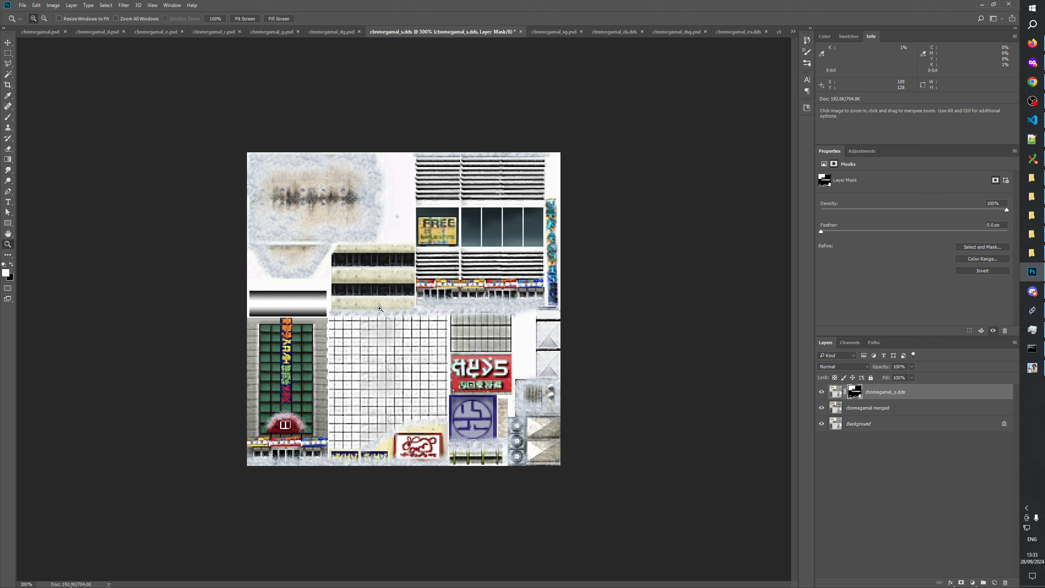
{"action": "left_click", "coordinate": [382, 309]}
{"action": "left_click", "coordinate": [836, 496]}
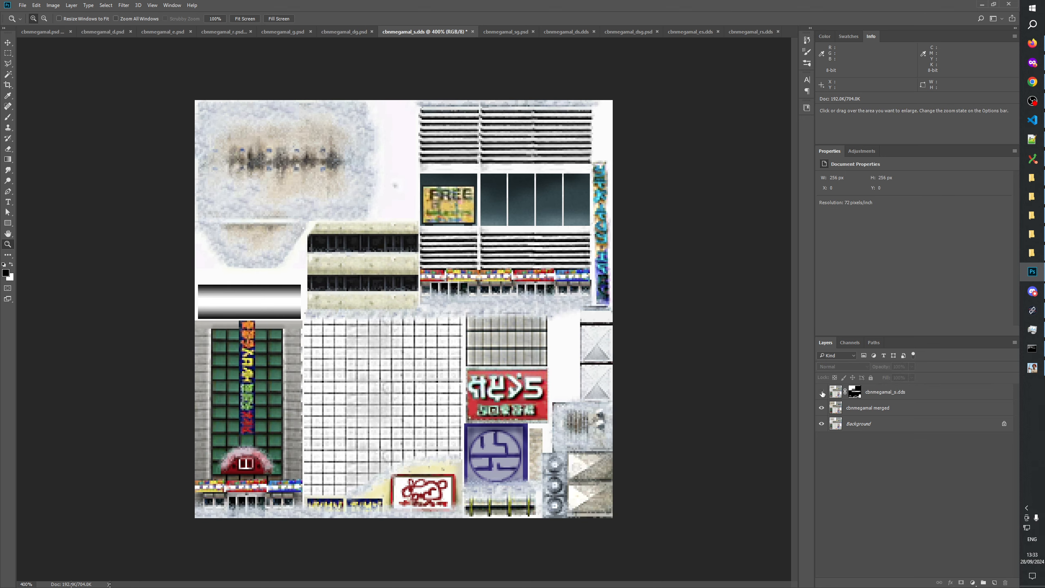
{"action": "left_click", "coordinate": [822, 393]}
{"action": "left_click", "coordinate": [822, 393]}
{"action": "left_click", "coordinate": [822, 393]}
{"action": "left_click", "coordinate": [822, 393]}
{"action": "left_click", "coordinate": [822, 393]}
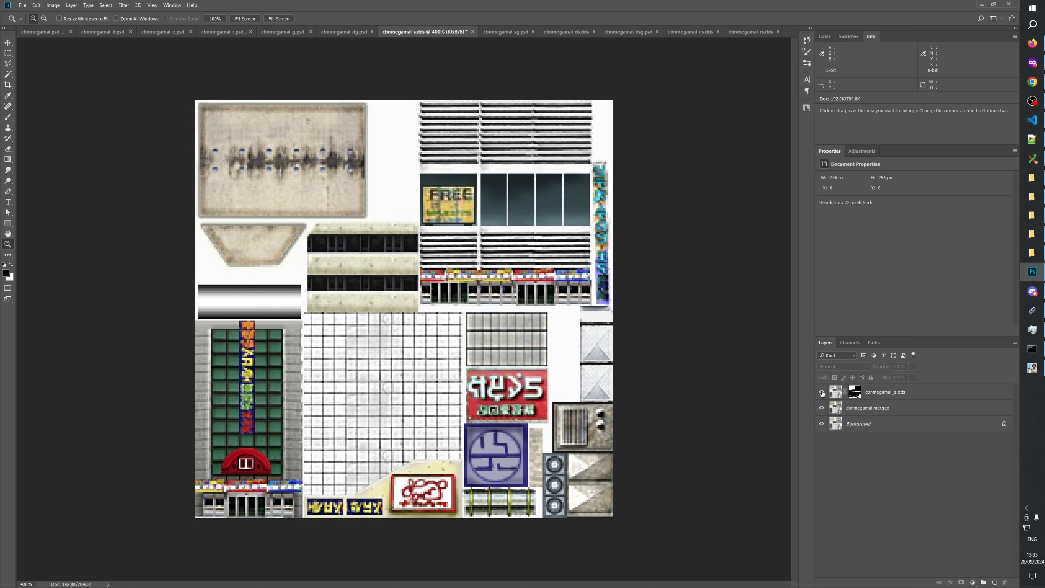
{"action": "left_click", "coordinate": [822, 393]}
{"action": "left_click", "coordinate": [822, 393]}
{"action": "left_click", "coordinate": [822, 393]}
{"action": "left_click", "coordinate": [822, 393]}
{"action": "left_click", "coordinate": [822, 393]}
{"action": "left_click", "coordinate": [822, 393]}
{"action": "left_click", "coordinate": [822, 393]}
{"action": "left_click", "coordinate": [821, 393]}
{"action": "left_click", "coordinate": [822, 393]}
{"action": "left_click", "coordinate": [822, 393]}
{"action": "left_click", "coordinate": [821, 393]}
{"action": "left_click", "coordinate": [822, 394]}
{"action": "left_click", "coordinate": [822, 393]}
{"action": "left_click", "coordinate": [822, 393]}
{"action": "left_click", "coordinate": [822, 393]}
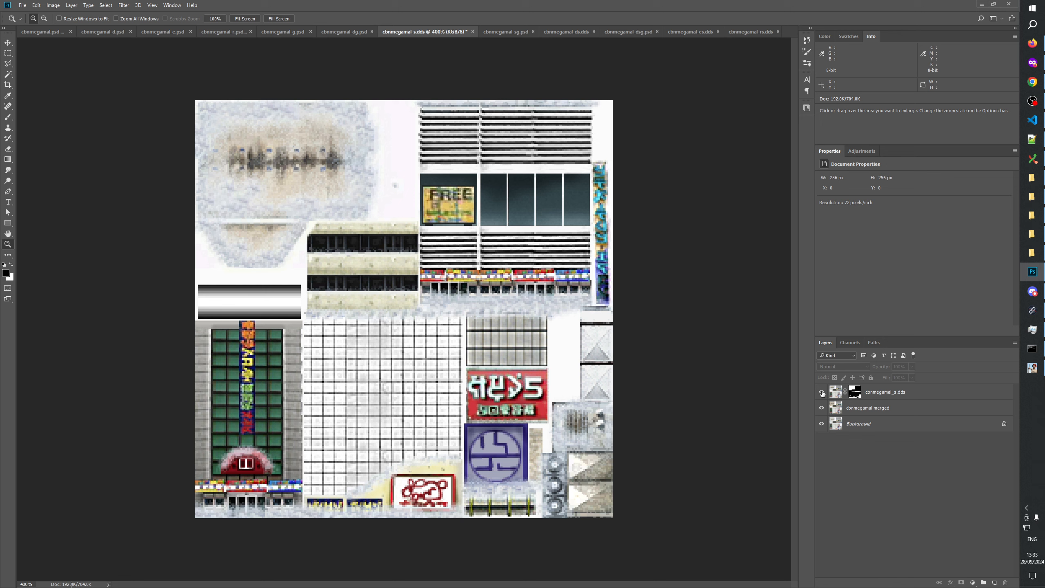
{"action": "left_click", "coordinate": [821, 393]}
{"action": "left_click", "coordinate": [822, 394]}
{"action": "left_click", "coordinate": [822, 393]}
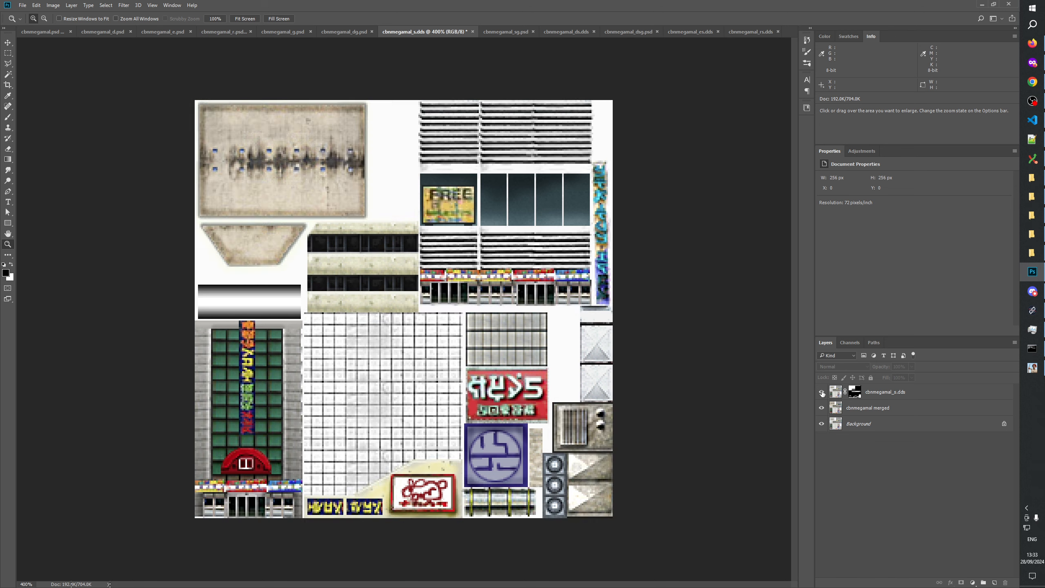
Duplicate the Background layer, move the copy above the cbnmegamal_s.dds layer and rename it S
{"action": "left_click", "coordinate": [822, 394]}
{"action": "left_click", "coordinate": [821, 393]}
{"action": "left_click", "coordinate": [822, 393]}
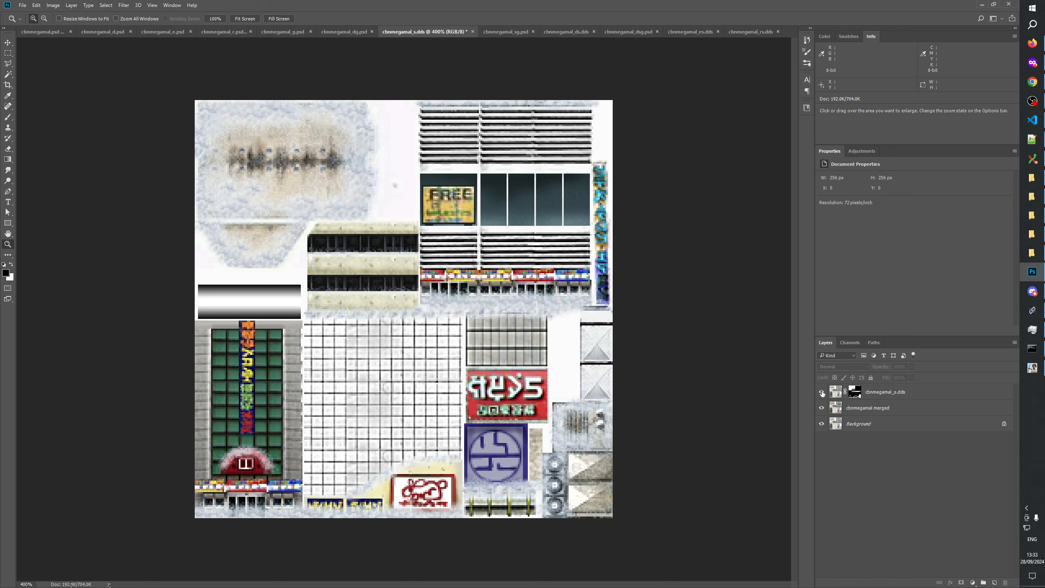
{"action": "left_click", "coordinate": [866, 425]}
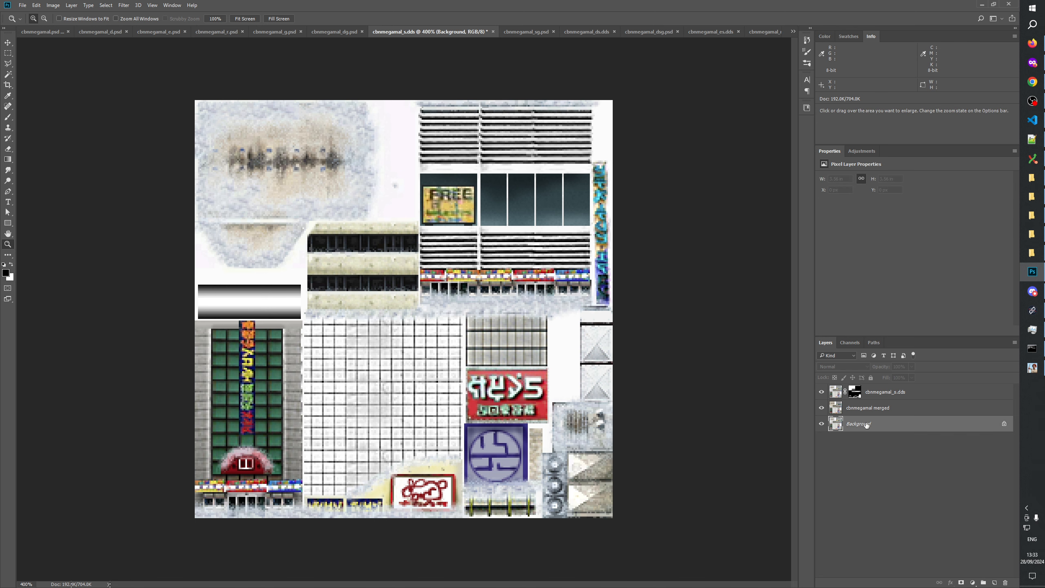
{"action": "key", "text": "ctrl+j"}
{"action": "left_click_drag", "start_coordinate": [867, 425], "coordinate": [853, 393]}
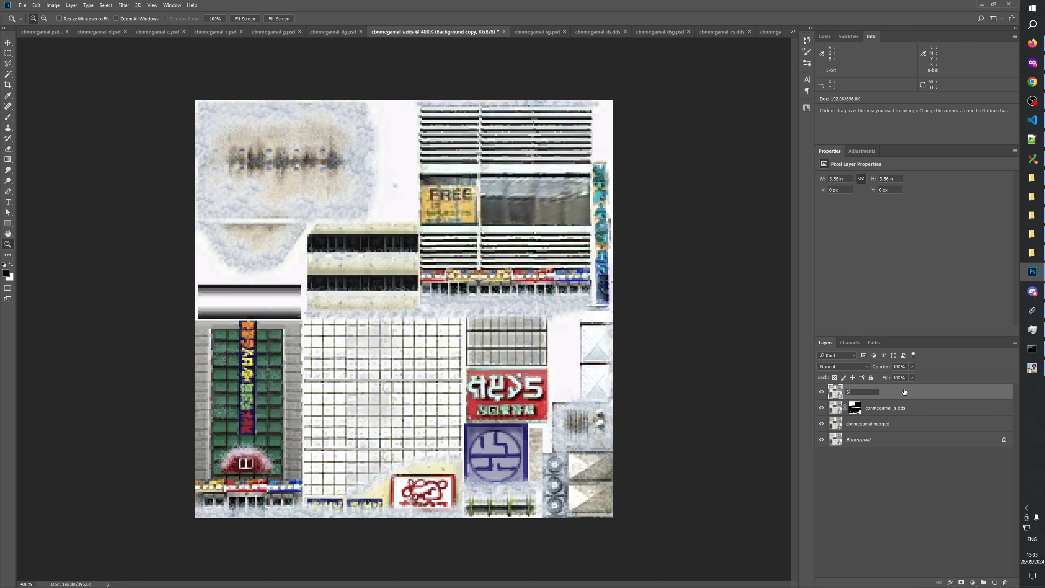
{"action": "key", "text": "Return"}
Compare the S layer with the composite beneath it by repeatedly toggling its visibility, leaving it hidden
{"action": "left_click", "coordinate": [822, 392]}
{"action": "left_click", "coordinate": [821, 392]}
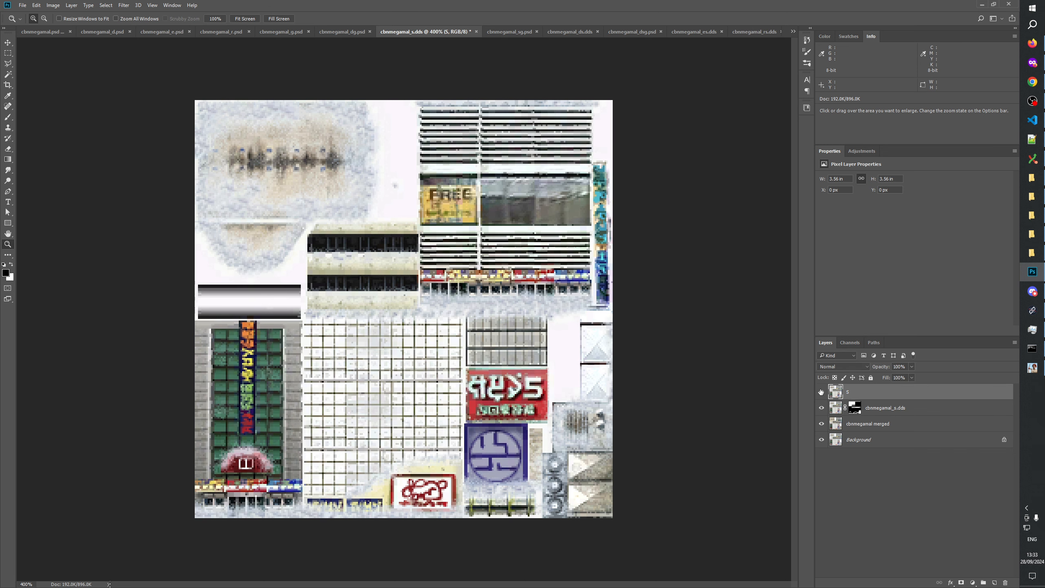
{"action": "left_click", "coordinate": [822, 392]}
{"action": "left_click", "coordinate": [821, 392]}
{"action": "left_click", "coordinate": [821, 392]}
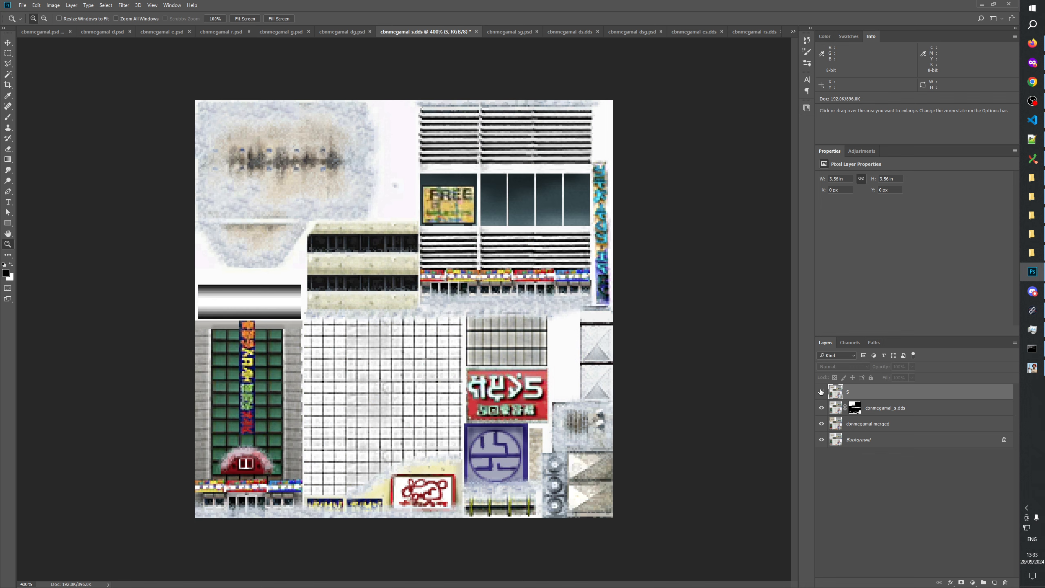
{"action": "left_click", "coordinate": [821, 392]}
{"action": "left_click", "coordinate": [821, 392]}
{"action": "left_click", "coordinate": [822, 392]}
{"action": "left_click", "coordinate": [822, 392]}
{"action": "left_click", "coordinate": [822, 392]}
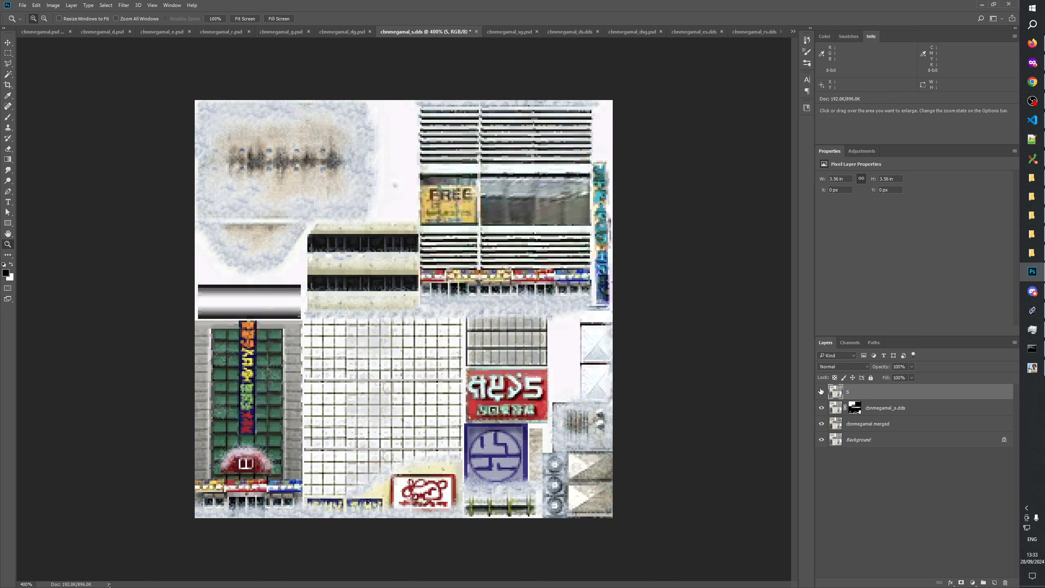
{"action": "left_click", "coordinate": [821, 392]}
{"action": "left_click", "coordinate": [821, 392]}
{"action": "left_click", "coordinate": [821, 392]}
{"action": "left_click", "coordinate": [821, 392]}
{"action": "left_click", "coordinate": [821, 392]}
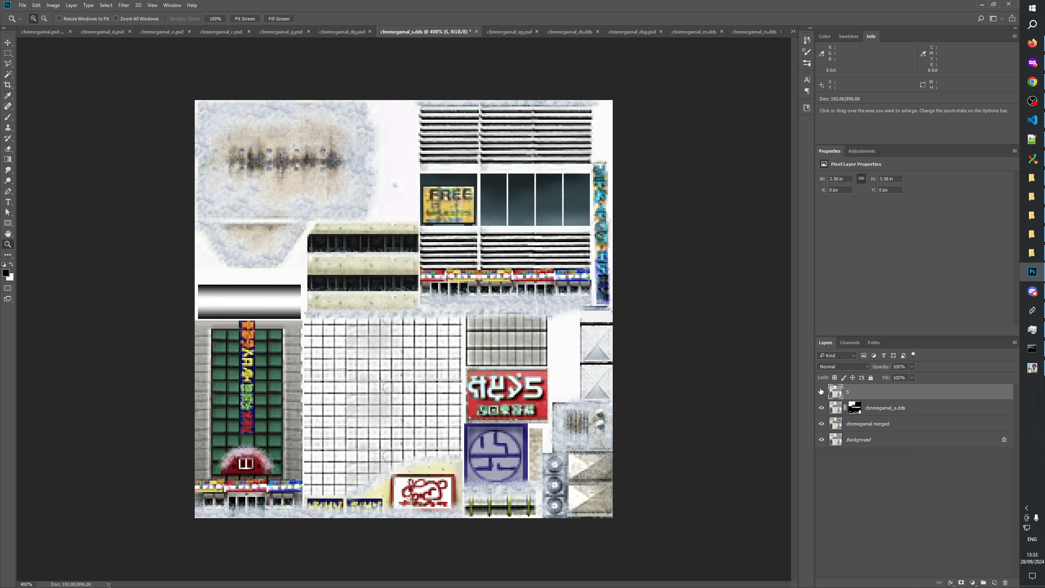
{"action": "left_click", "coordinate": [821, 392]}
{"action": "left_click", "coordinate": [821, 392]}
{"action": "left_click", "coordinate": [822, 392]}
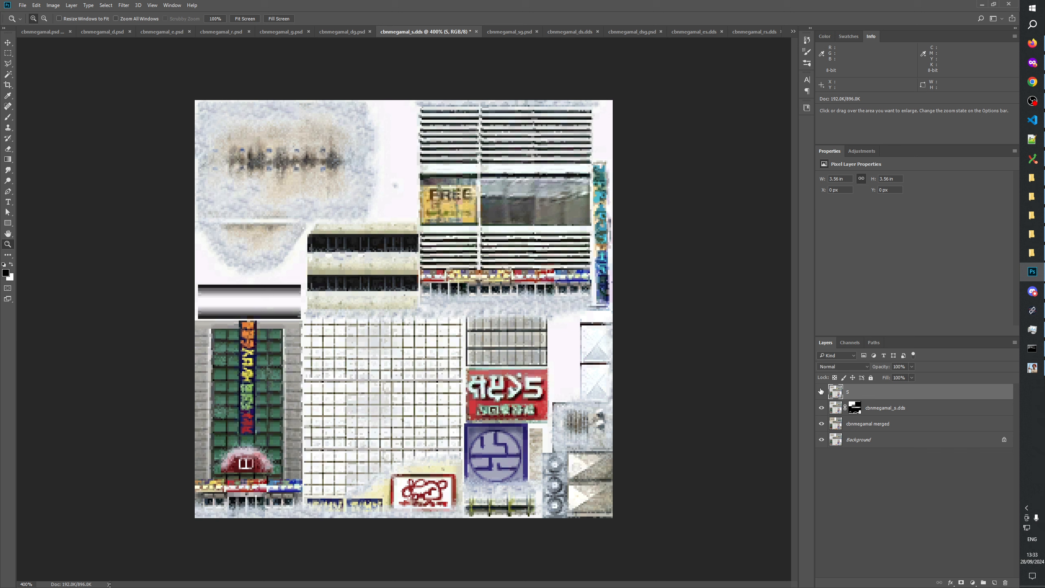
{"action": "left_click", "coordinate": [822, 392]}
{"action": "left_click", "coordinate": [821, 392]}
{"action": "left_click", "coordinate": [822, 392]}
{"action": "left_click", "coordinate": [821, 392]}
{"action": "left_click", "coordinate": [821, 392]}
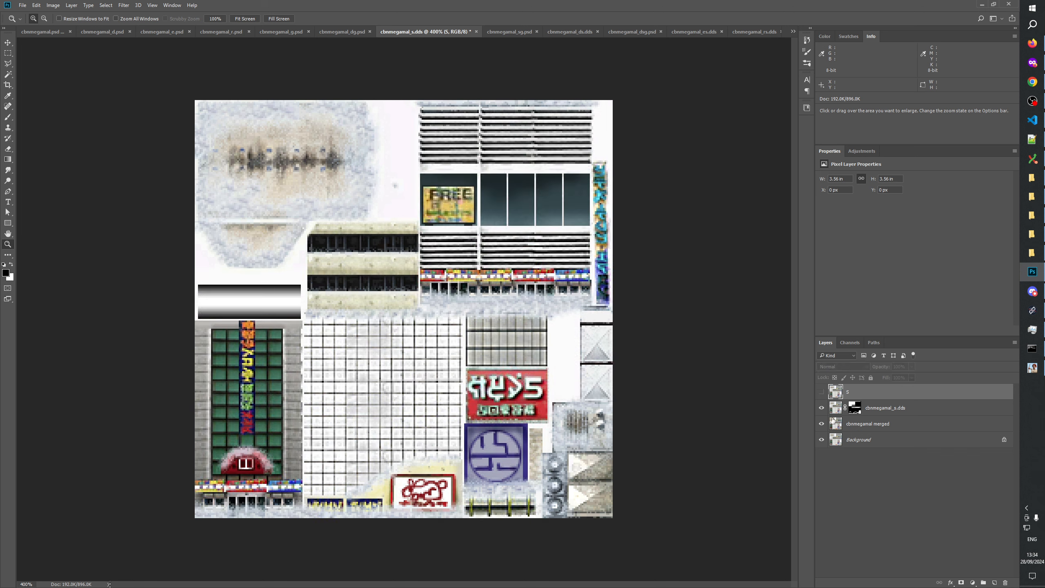
Paint white with the Brush on the cbnmegamal_s.dds layer mask along the texture's bottom edge, under the two small blue-and-yellow signs
{"action": "left_click", "coordinate": [860, 412]}
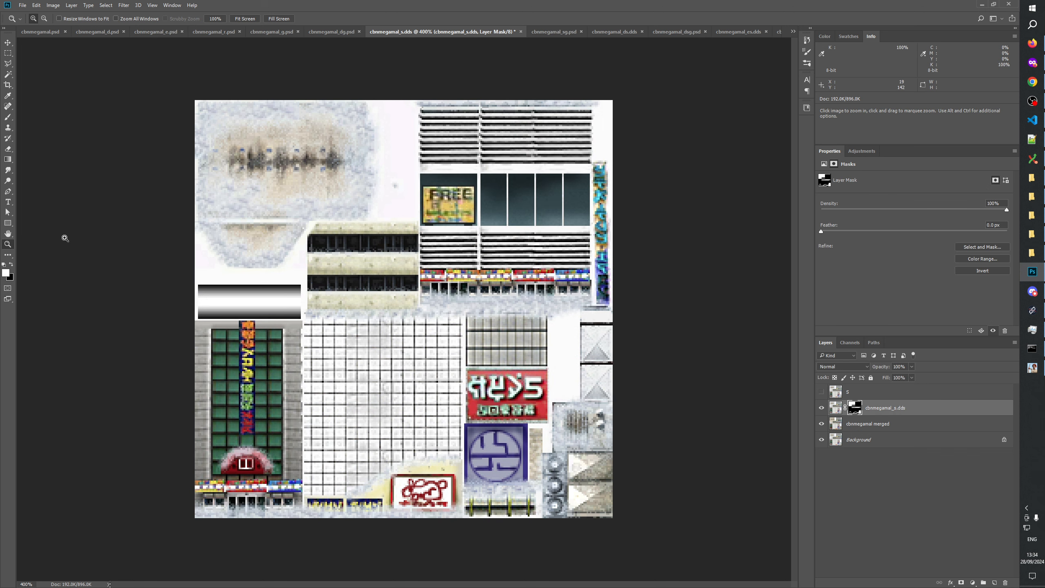
{"action": "left_click", "coordinate": [8, 116]}
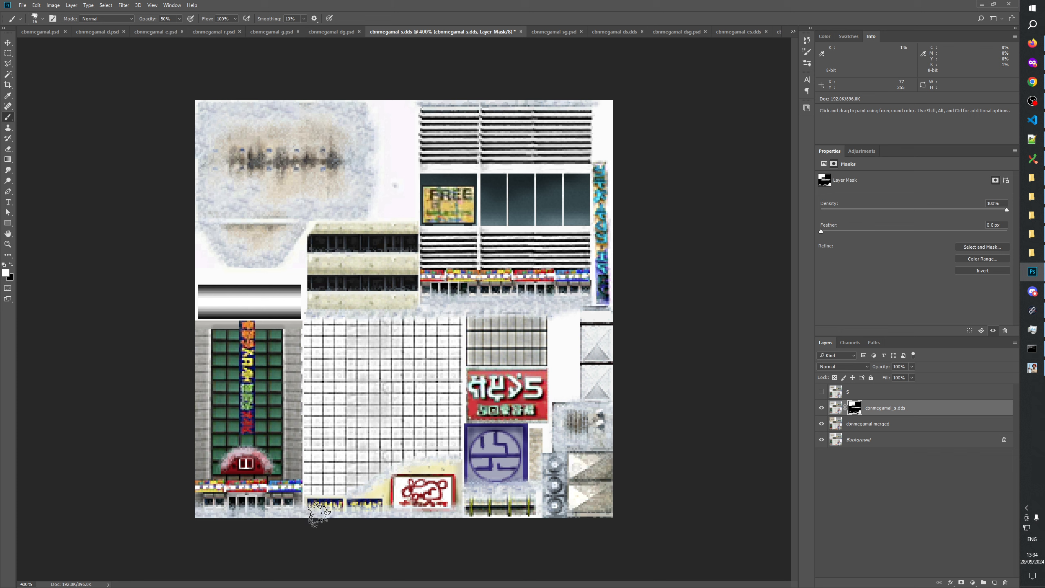
{"action": "left_click_drag", "start_coordinate": [324, 510], "coordinate": [391, 515]}
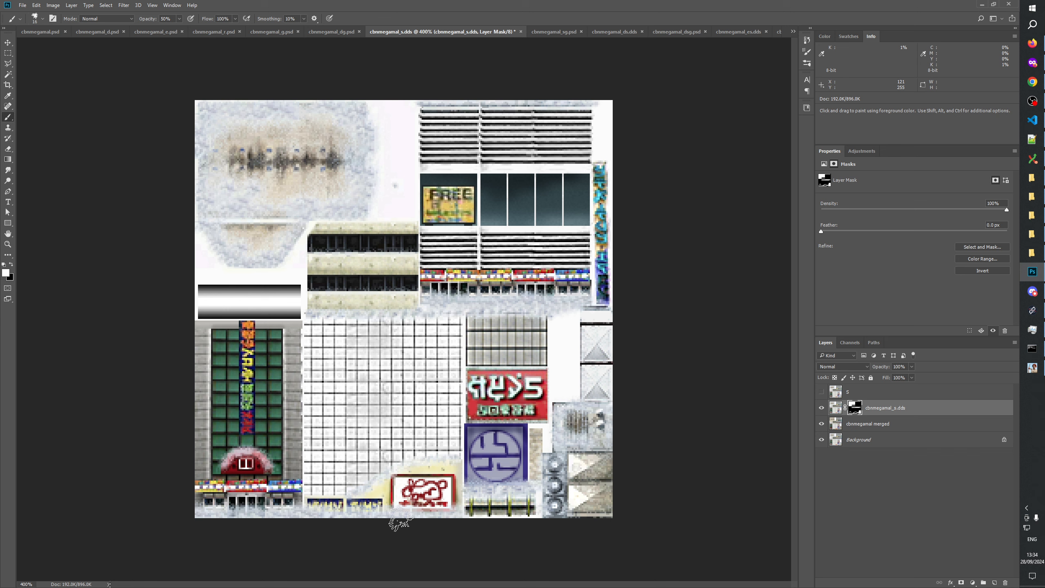
Check the snow coverage against the S layer by switching S on and off, leaving it hidden
{"action": "left_click", "coordinate": [821, 393]}
{"action": "left_click", "coordinate": [821, 393]}
{"action": "left_click", "coordinate": [821, 393]}
{"action": "left_click", "coordinate": [821, 392]}
{"action": "left_click", "coordinate": [821, 392]}
{"action": "left_click", "coordinate": [821, 392]}
{"action": "left_click", "coordinate": [822, 392]}
{"action": "left_click", "coordinate": [821, 392]}
{"action": "left_click", "coordinate": [822, 391]}
{"action": "left_click", "coordinate": [822, 392]}
{"action": "left_click", "coordinate": [822, 392]}
{"action": "left_click", "coordinate": [822, 392]}
{"action": "left_click", "coordinate": [822, 392]}
{"action": "left_click", "coordinate": [822, 391]}
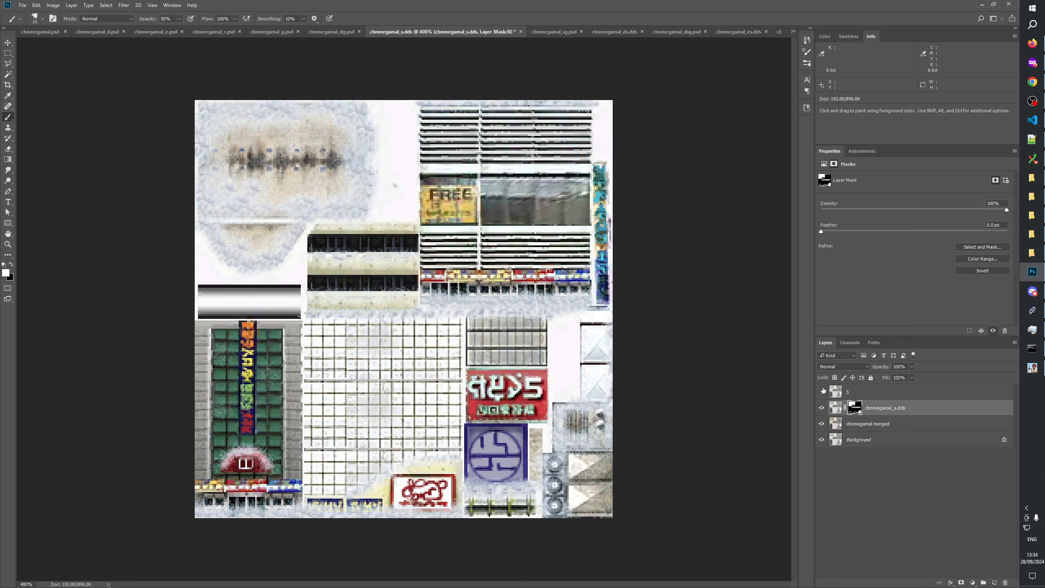
{"action": "left_click", "coordinate": [821, 391]}
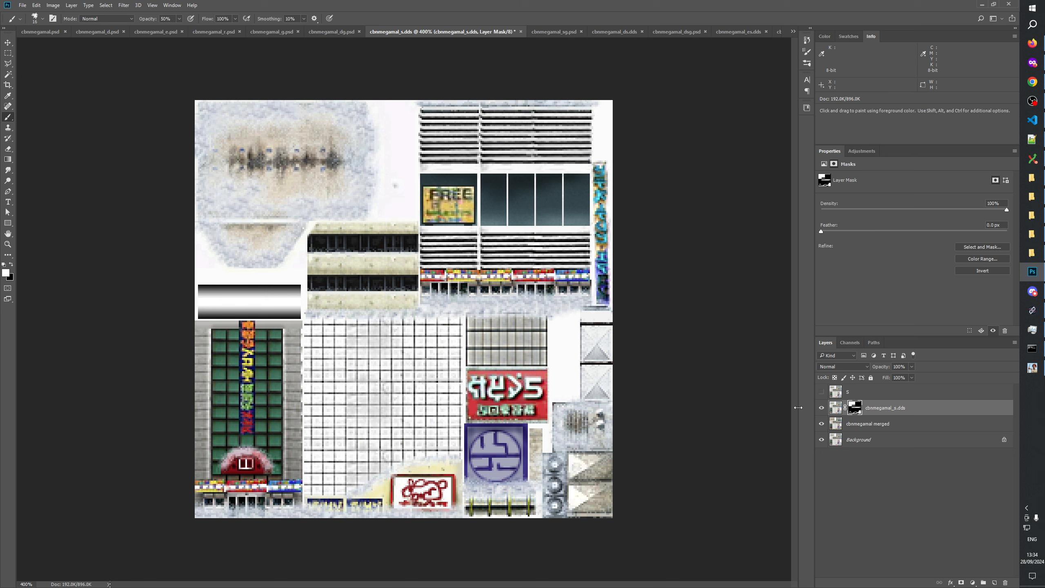
{"action": "left_click", "coordinate": [823, 391]}
{"action": "left_click", "coordinate": [823, 392]}
{"action": "left_click", "coordinate": [823, 391]}
{"action": "left_click", "coordinate": [822, 391]}
{"action": "left_click", "coordinate": [823, 392]}
{"action": "left_click", "coordinate": [823, 392]}
{"action": "left_click", "coordinate": [823, 391]}
{"action": "left_click", "coordinate": [823, 391]}
{"action": "left_click", "coordinate": [823, 391]}
{"action": "left_click", "coordinate": [824, 391]}
{"action": "left_click", "coordinate": [824, 392]}
Paint black with a smaller brush on the cbnmegamal_s.dds mask to clear snow from the dark shop window beneath the yellow awning's end
{"action": "left_click", "coordinate": [8, 245]}
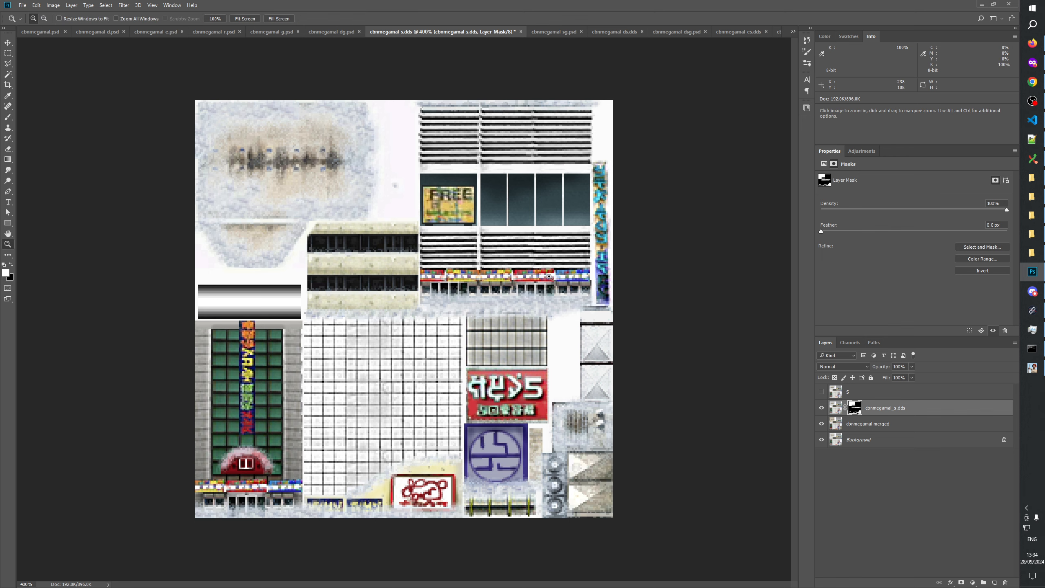
{"action": "left_click_drag", "start_coordinate": [494, 264], "coordinate": [526, 315]}
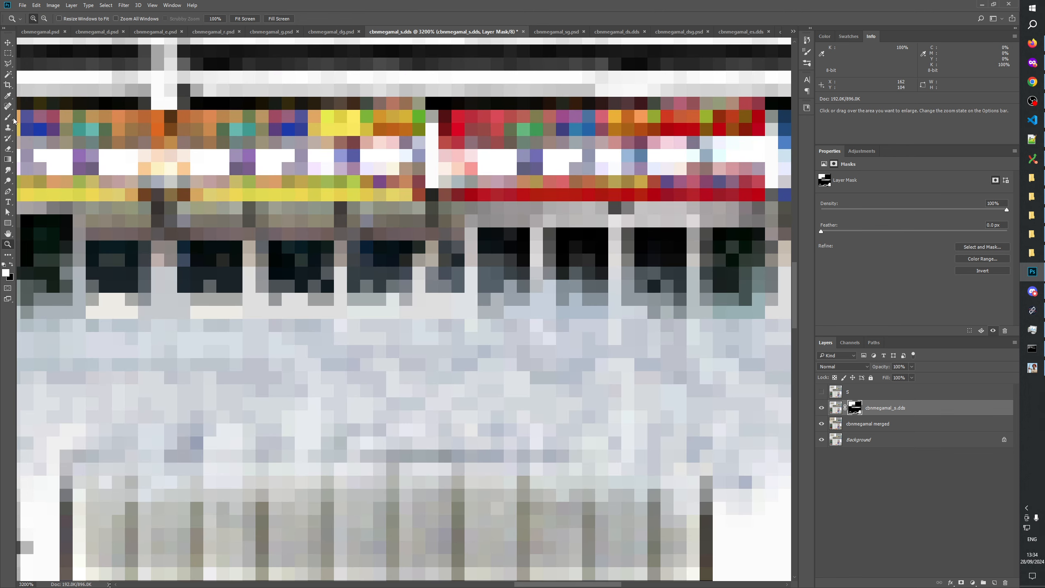
{"action": "key", "text": "x"}
{"action": "key", "text": "b"}
{"action": "key", "text": "bracketleft"}
{"action": "key", "text": "bracketleft"}
{"action": "key", "text": "bracketleft"}
{"action": "key", "text": "bracketleft"}
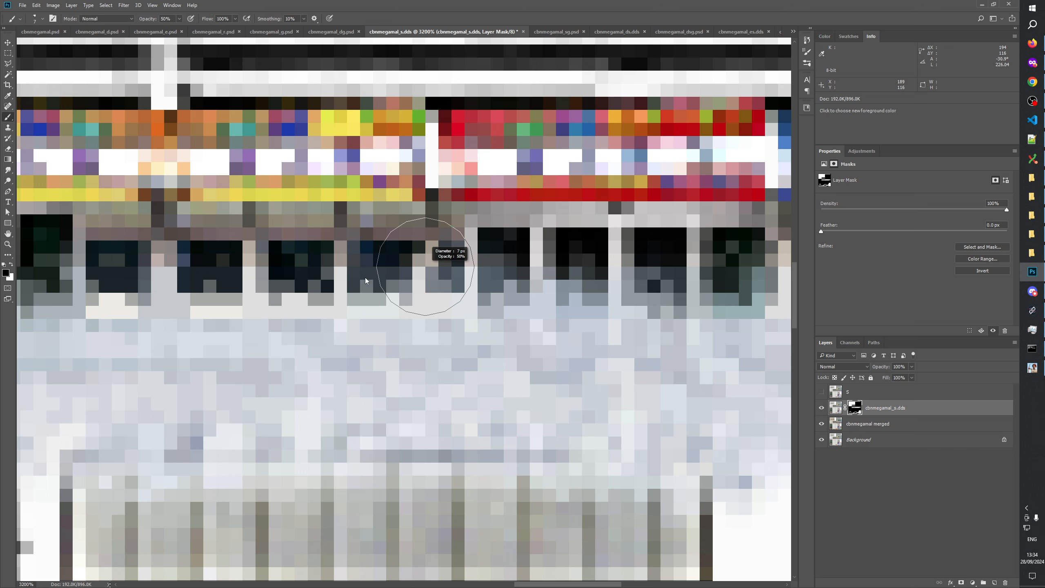
{"action": "left_click_drag", "start_coordinate": [425, 259], "coordinate": [415, 299]}
{"action": "key", "text": "x"}
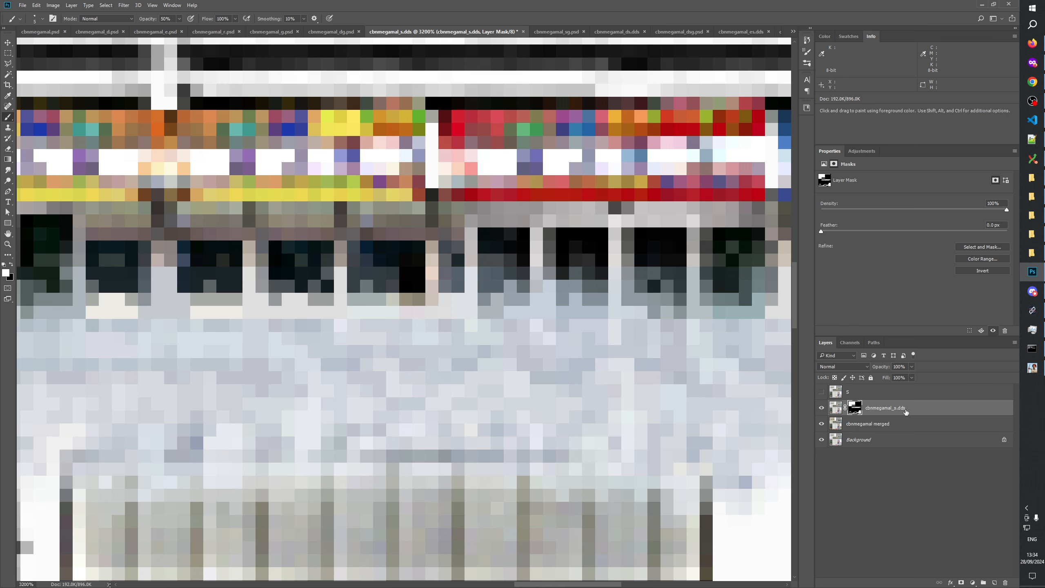
Review the whole texture at 500% and compare its storefronts with the S layer, leaving S hidden
{"action": "left_click", "coordinate": [822, 393]}
{"action": "left_click", "coordinate": [822, 392]}
{"action": "left_click", "coordinate": [8, 244]}
{"action": "right_click", "coordinate": [405, 281]}
{"action": "left_click", "coordinate": [453, 301]}
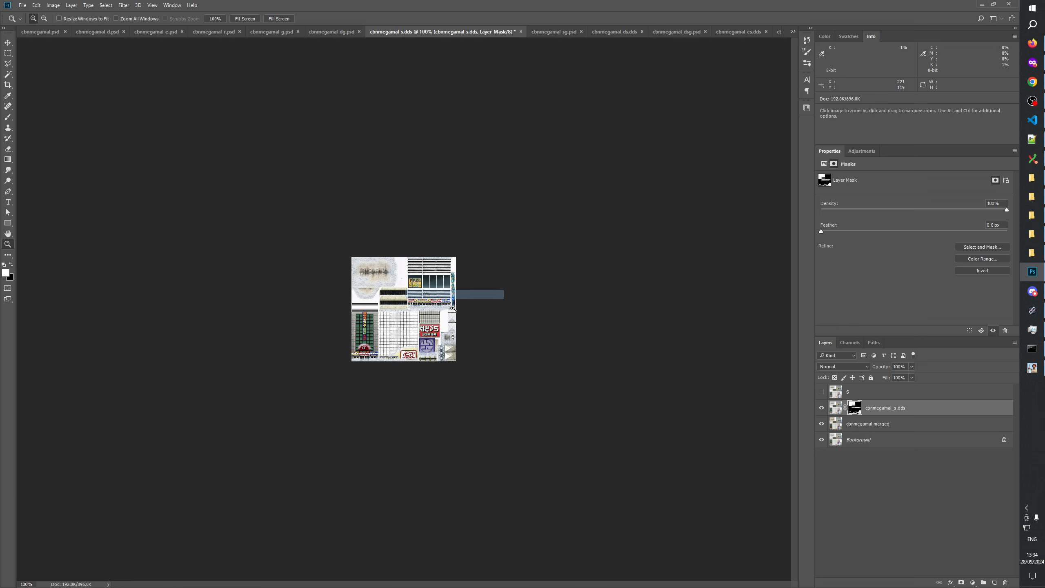
{"action": "key", "text": "ctrl+plus"}
{"action": "key", "text": "ctrl+plus"}
{"action": "key", "text": "ctrl+plus"}
{"action": "key", "text": "ctrl+plus"}
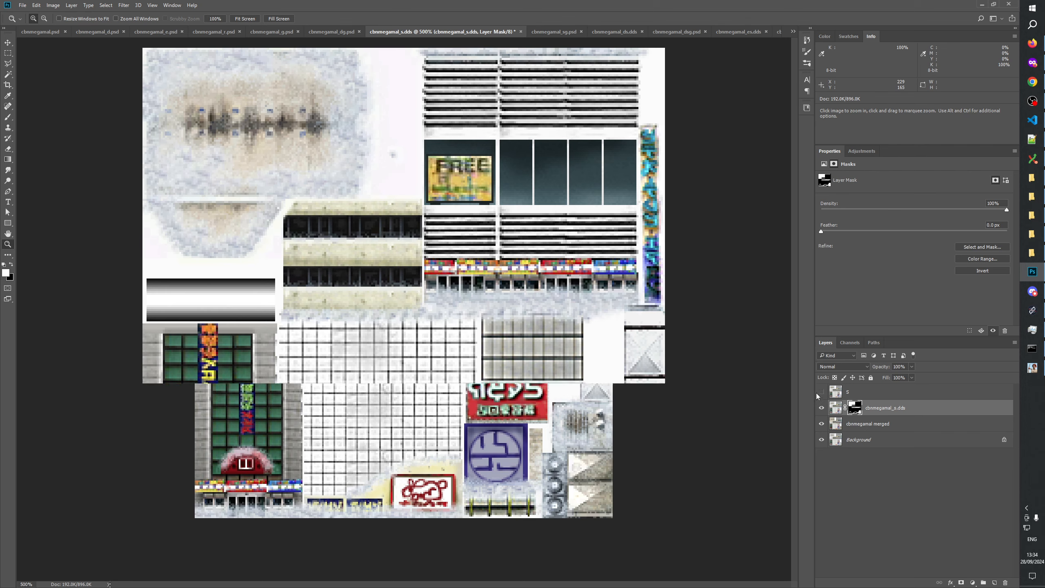
{"action": "left_click", "coordinate": [822, 392]}
{"action": "left_click", "coordinate": [822, 392]}
{"action": "left_click", "coordinate": [822, 392]}
{"action": "left_click", "coordinate": [823, 393]}
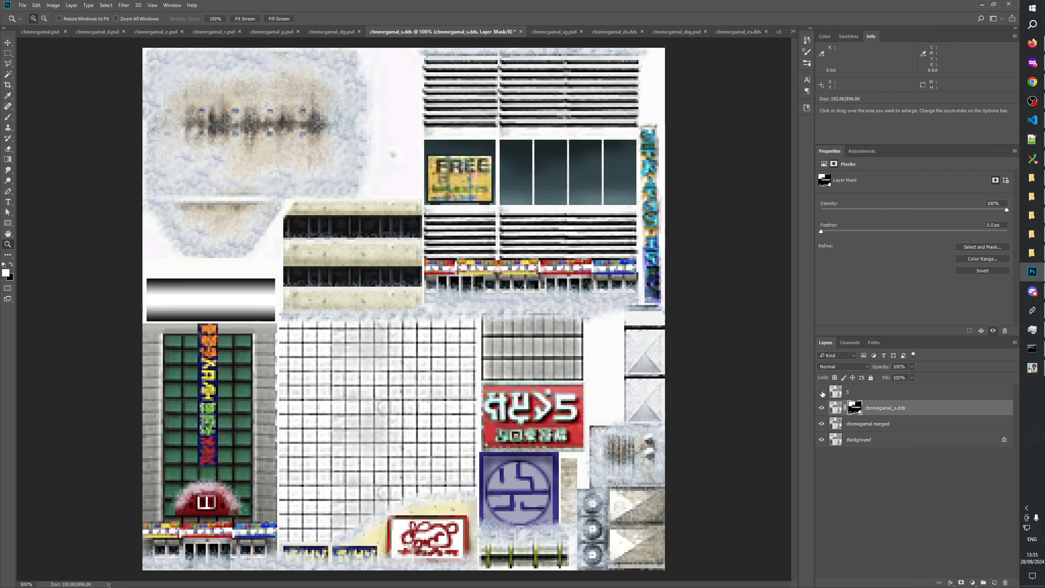
{"action": "left_click", "coordinate": [822, 393]}
{"action": "left_click", "coordinate": [822, 393]}
{"action": "left_click", "coordinate": [822, 394]}
{"action": "left_click", "coordinate": [823, 393]}
{"action": "left_click", "coordinate": [822, 393]}
{"action": "left_click", "coordinate": [822, 394]}
Paint black on the cbnmegamal_s.dds mask over the narrow window under the red awning's start, checking the result in the mask view
{"action": "left_click_drag", "start_coordinate": [227, 552], "coordinate": [250, 559]}
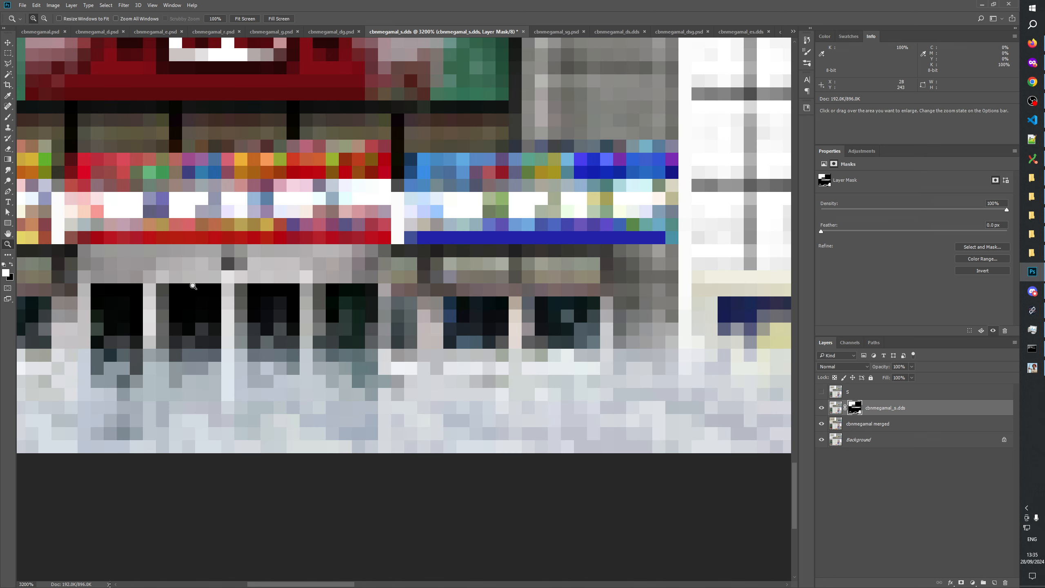
{"action": "left_click", "coordinate": [8, 117]}
{"action": "key", "text": "x"}
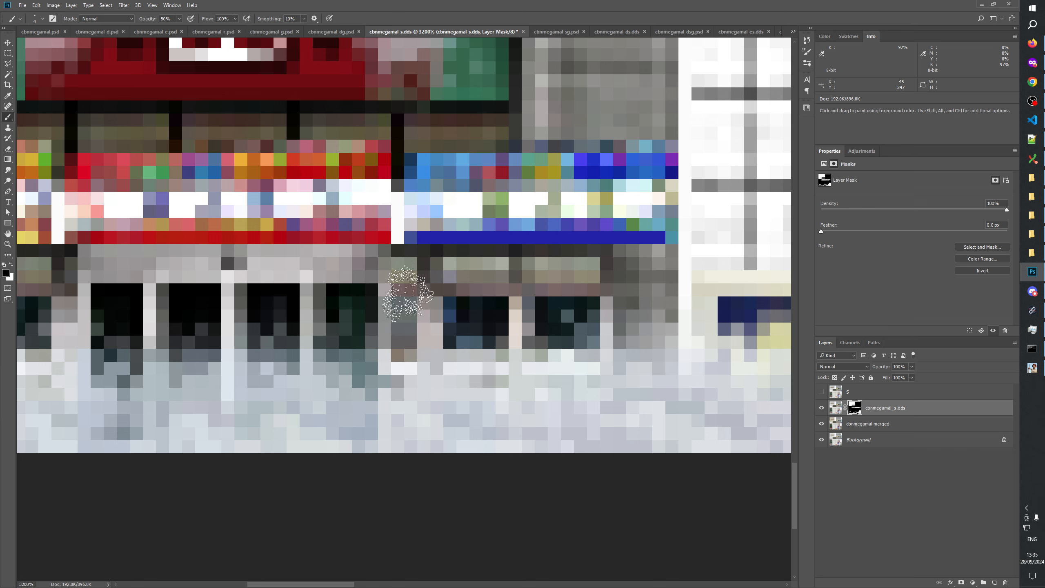
{"action": "mouse_move", "coordinate": [658, 153]}
{"action": "left_mouse_down"}
{"action": "mouse_move", "coordinate": [385, 425]}
{"action": "mouse_move", "coordinate": [444, 356]}
{"action": "left_mouse_up"}
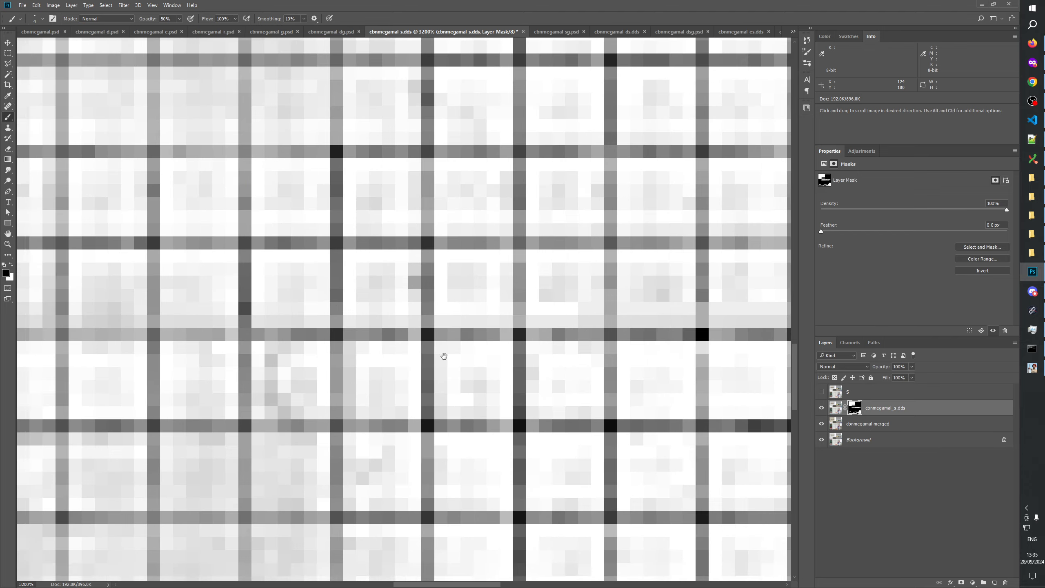
{"action": "left_click_drag", "start_coordinate": [707, 99], "coordinate": [407, 490]}
{"action": "mouse_move", "coordinate": [699, 87]}
{"action": "left_mouse_down"}
{"action": "mouse_move", "coordinate": [606, 334]}
{"action": "mouse_move", "coordinate": [757, 388]}
{"action": "mouse_move", "coordinate": [382, 419]}
{"action": "left_mouse_up"}
{"action": "left_click_drag", "start_coordinate": [725, 404], "coordinate": [440, 423]}
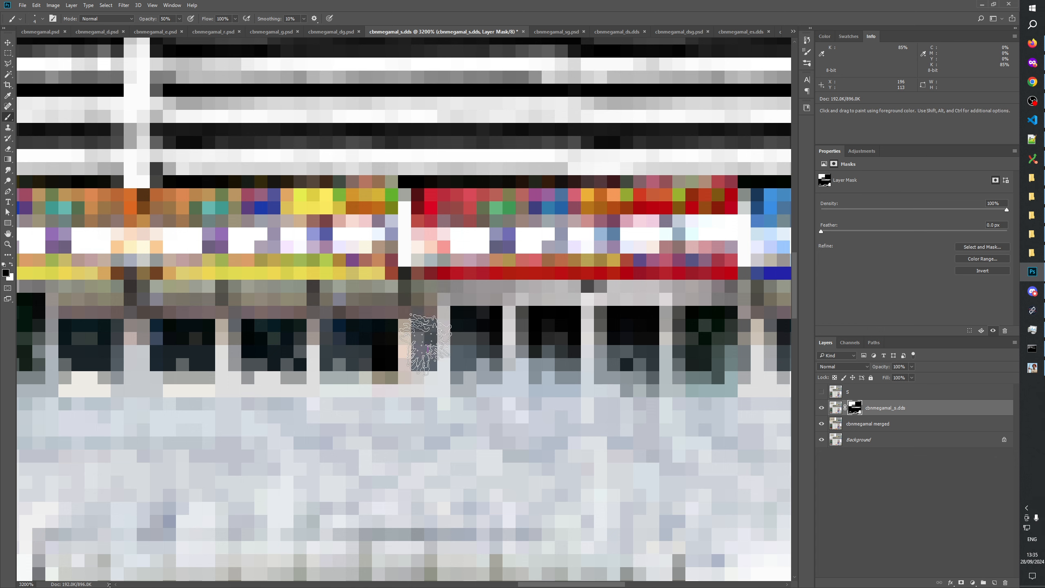
{"action": "left_click", "coordinate": [854, 407], "text": "alt"}
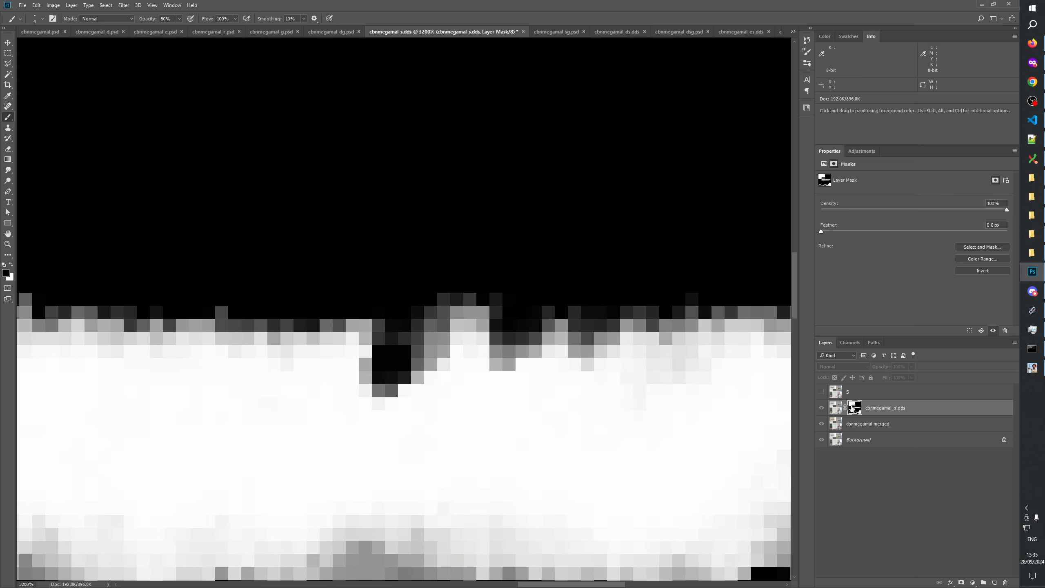
{"action": "left_click", "coordinate": [820, 409]}
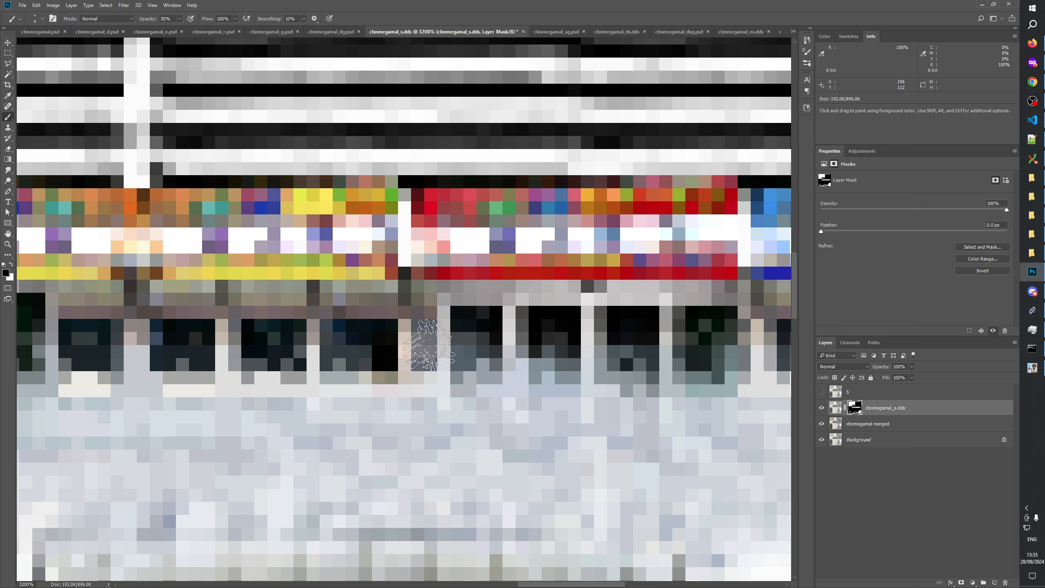
{"action": "left_click", "coordinate": [855, 408], "text": "alt"}
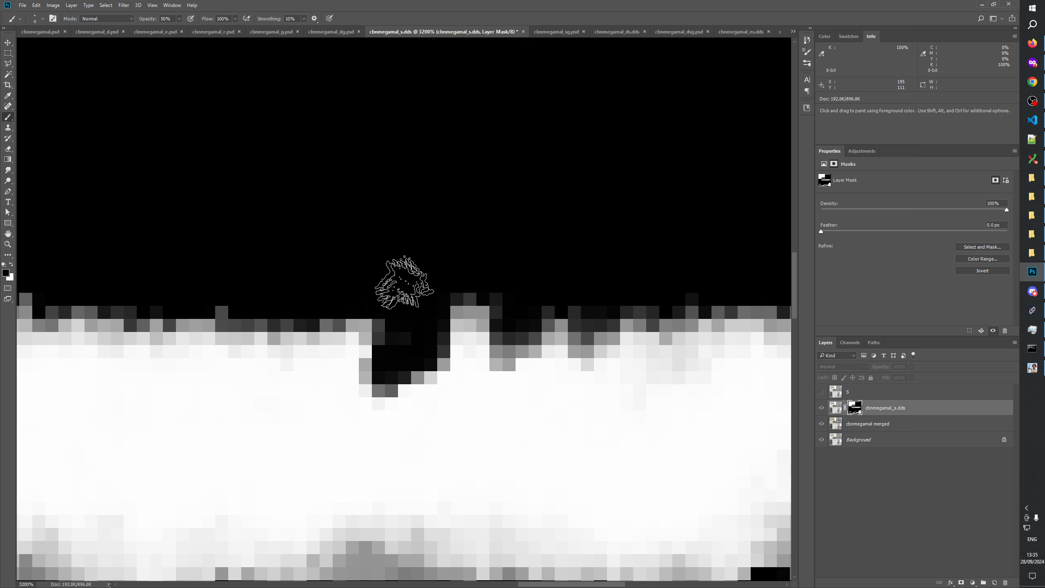
{"action": "left_click", "coordinate": [39, 19]}
{"action": "left_click", "coordinate": [679, 93]}
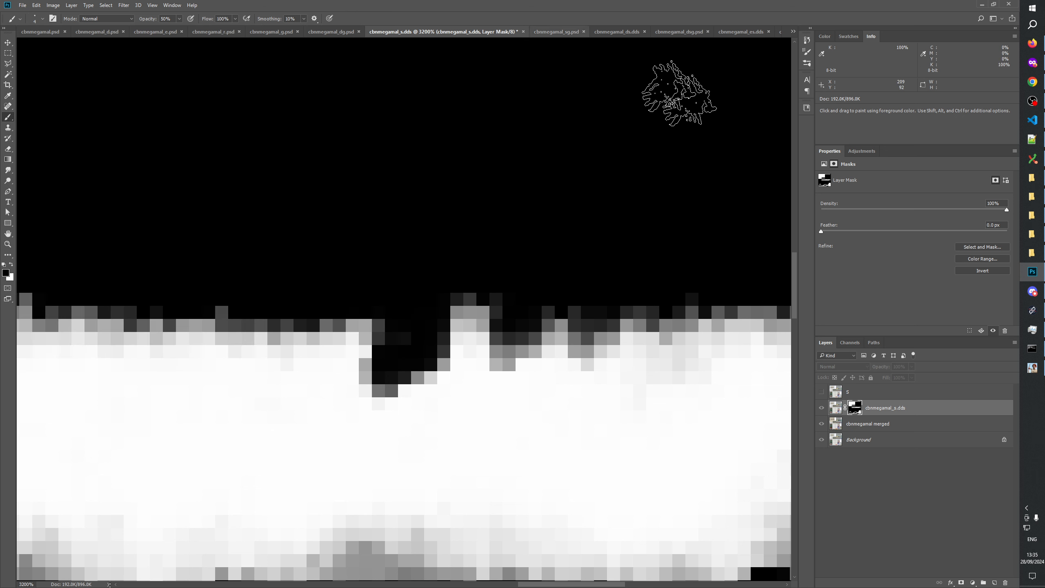
Using the S layer for comparison, paint white on the cbnmegamal_s.dds mask at the lower edge of the window under the yellow awning
{"action": "left_click", "coordinate": [821, 392]}
{"action": "left_click", "coordinate": [821, 393]}
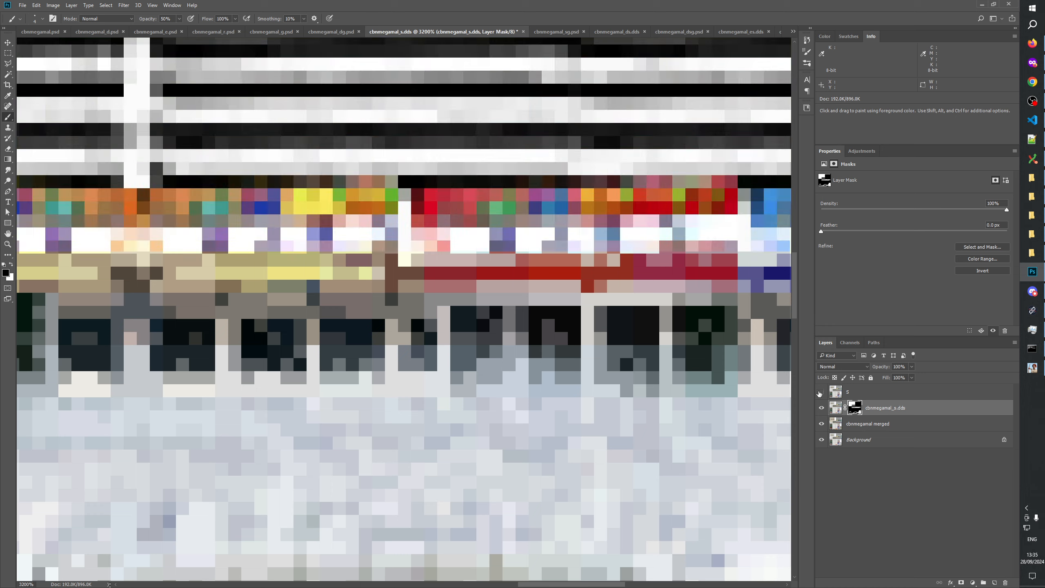
{"action": "left_click", "coordinate": [821, 392]}
{"action": "left_click", "coordinate": [820, 393]}
{"action": "key", "text": "x"}
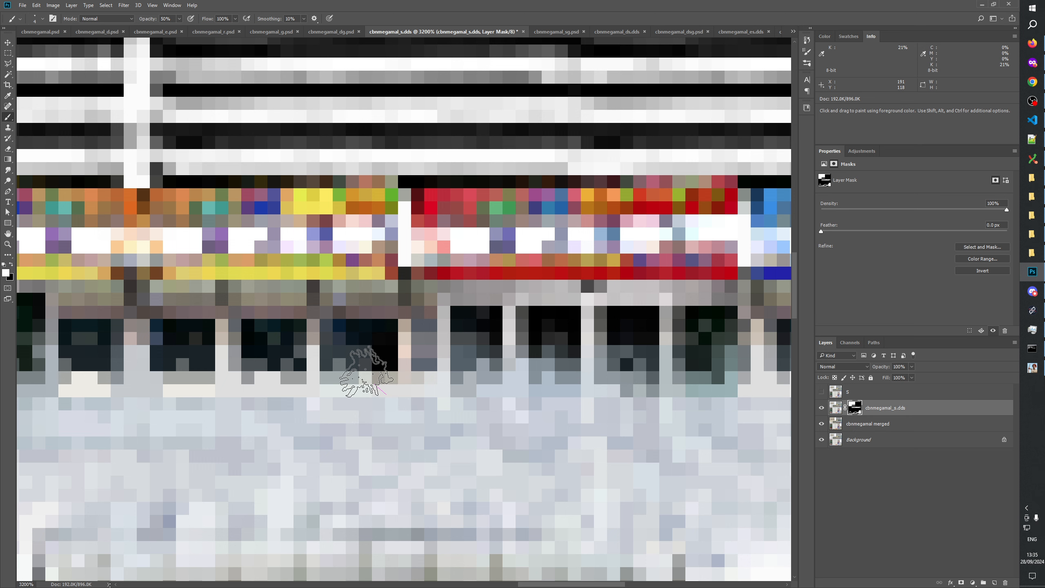
{"action": "left_click", "coordinate": [369, 370]}
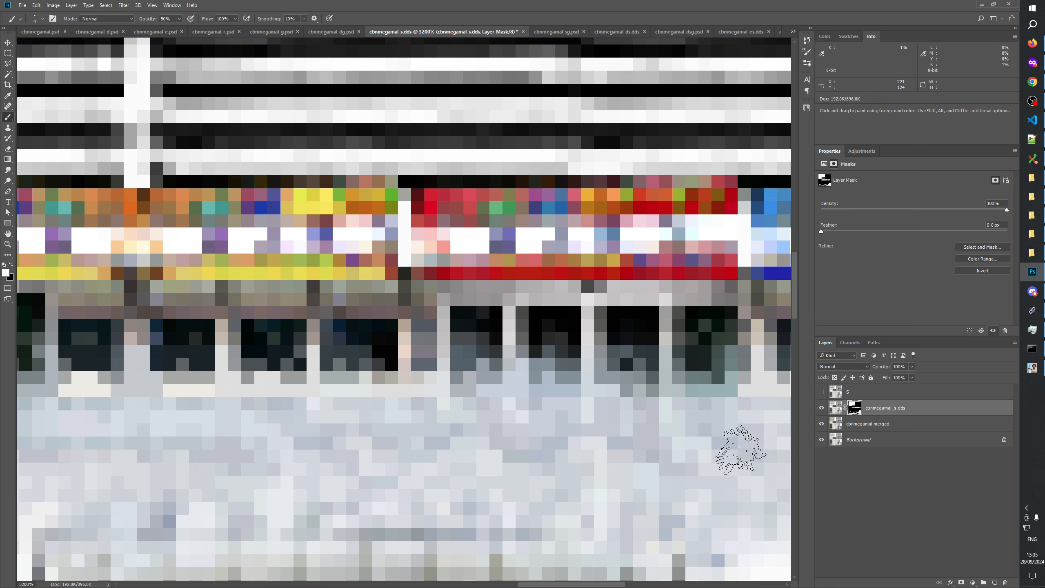
{"action": "left_click", "coordinate": [822, 392]}
{"action": "left_click", "coordinate": [822, 392]}
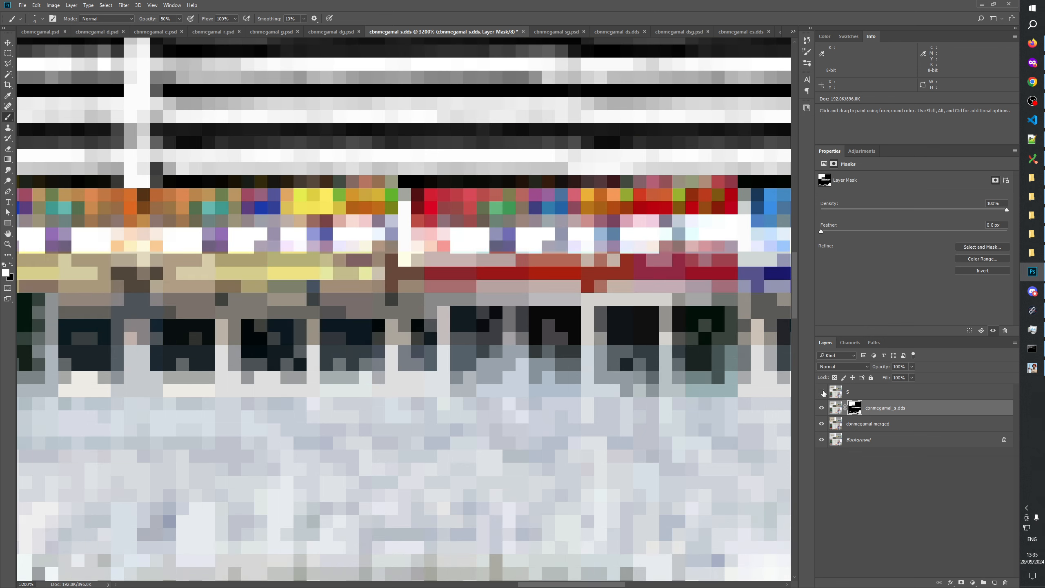
{"action": "left_click", "coordinate": [8, 244]}
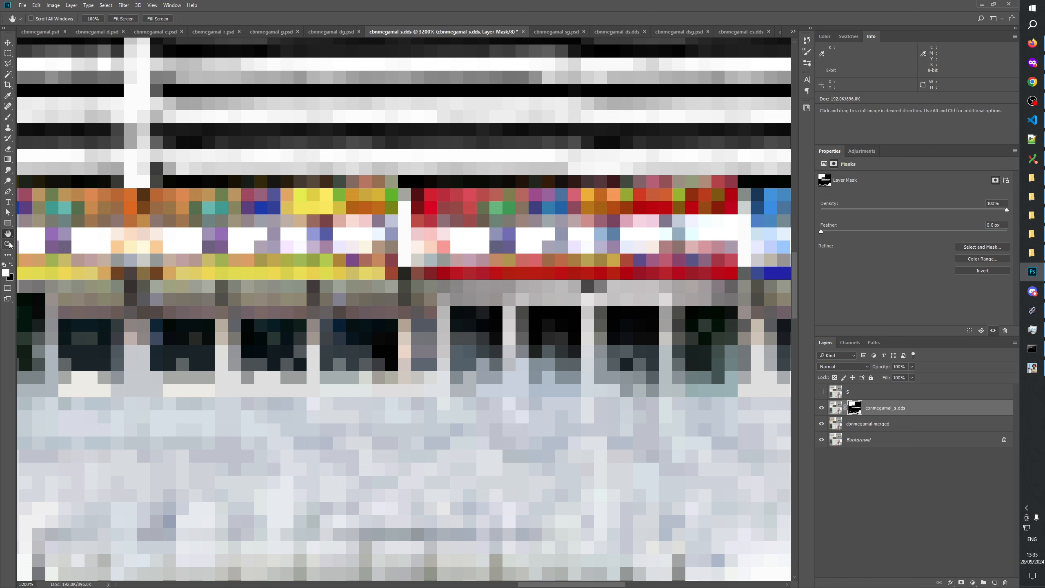
{"action": "right_click", "coordinate": [360, 284]}
{"action": "left_click", "coordinate": [389, 298]}
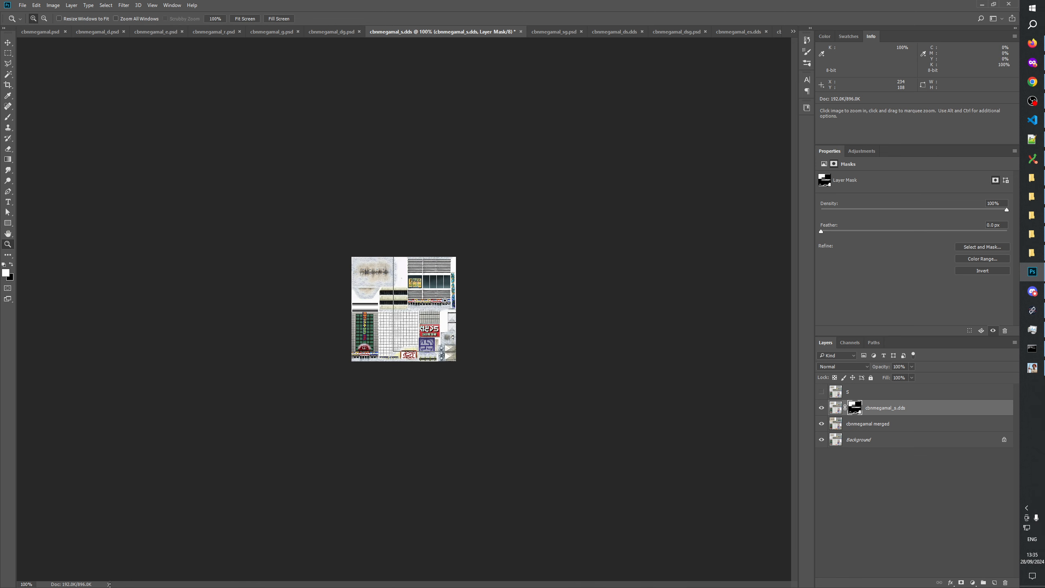
Review the texture at 400% against the original snow S layer, examining the storefronts and snow edges, and leave S hidden
{"action": "left_click", "coordinate": [391, 304]}
{"action": "left_click", "coordinate": [391, 304]}
{"action": "left_click", "coordinate": [391, 304]}
{"action": "left_click", "coordinate": [822, 393]}
{"action": "left_click", "coordinate": [820, 394]}
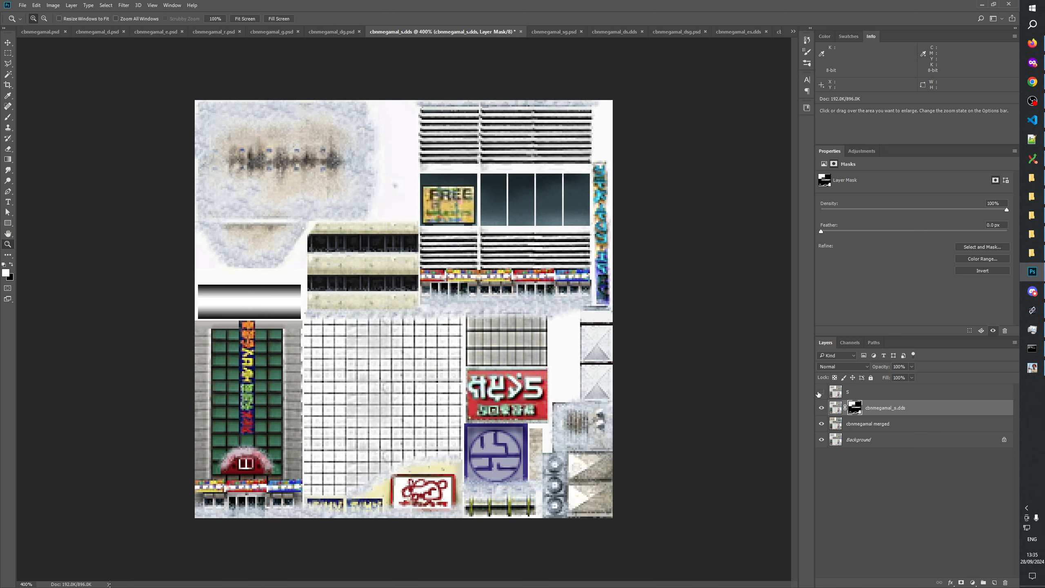
{"action": "left_click", "coordinate": [821, 393]}
{"action": "left_click", "coordinate": [821, 394]}
{"action": "left_click", "coordinate": [820, 393]}
{"action": "left_click", "coordinate": [820, 393]}
{"action": "left_click", "coordinate": [821, 393]}
{"action": "left_click", "coordinate": [820, 393]}
{"action": "left_click", "coordinate": [820, 393]}
{"action": "left_click", "coordinate": [821, 393]}
{"action": "left_click", "coordinate": [820, 393]}
{"action": "left_click", "coordinate": [821, 394]}
{"action": "left_click", "coordinate": [820, 393]}
{"action": "left_click", "coordinate": [821, 393]}
{"action": "left_click", "coordinate": [821, 394]}
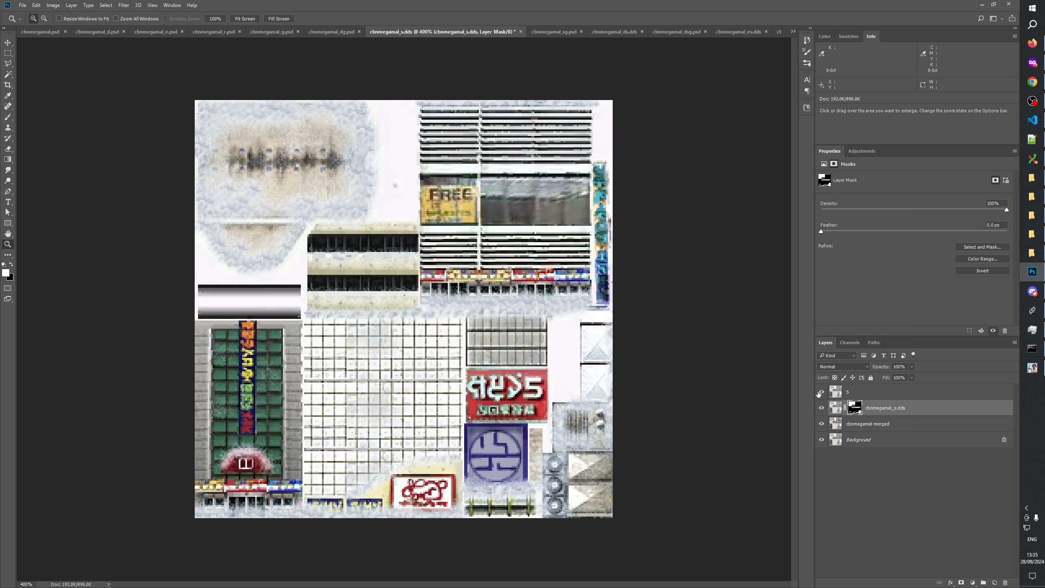
{"action": "left_click", "coordinate": [821, 393]}
{"action": "left_click", "coordinate": [821, 393]}
{"action": "left_click", "coordinate": [821, 394]}
{"action": "left_click", "coordinate": [821, 393]}
{"action": "left_click", "coordinate": [821, 393]}
{"action": "left_click", "coordinate": [821, 394]}
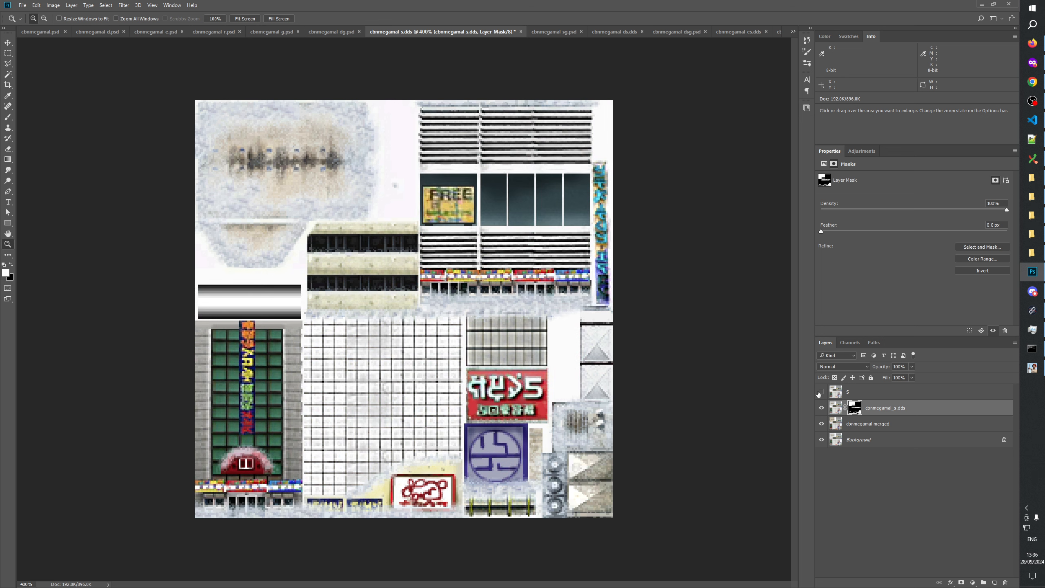
{"action": "left_click", "coordinate": [820, 393]}
{"action": "left_click", "coordinate": [820, 393]}
{"action": "left_click", "coordinate": [821, 393]}
{"action": "left_click", "coordinate": [820, 393]}
{"action": "left_click", "coordinate": [821, 393]}
{"action": "left_click", "coordinate": [821, 393]}
{"action": "left_click", "coordinate": [820, 394]}
{"action": "left_click", "coordinate": [821, 393]}
{"action": "left_click", "coordinate": [820, 394]}
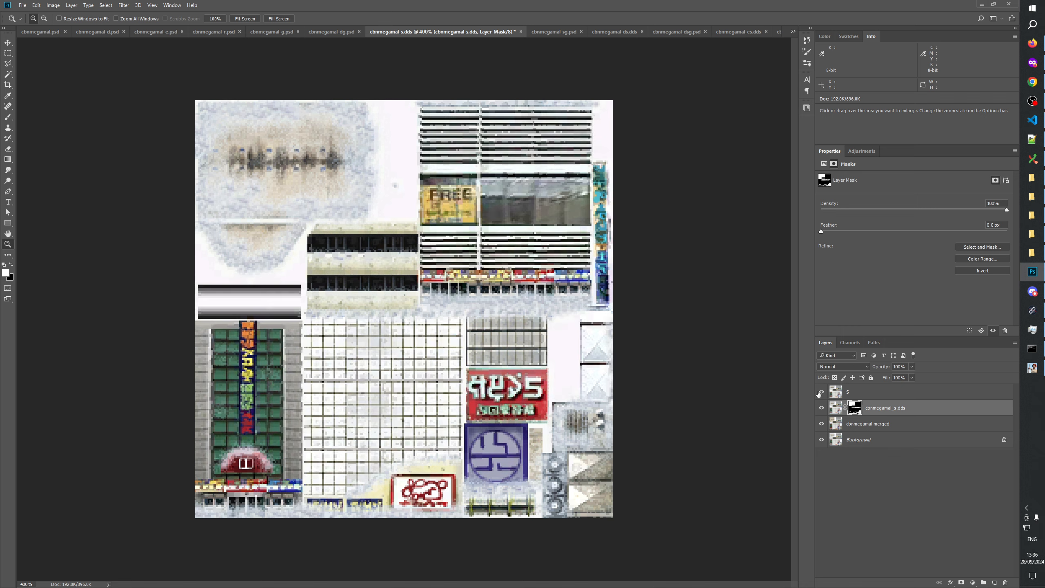
{"action": "left_click", "coordinate": [821, 393]}
{"action": "left_click", "coordinate": [820, 393]}
{"action": "left_click", "coordinate": [820, 393]}
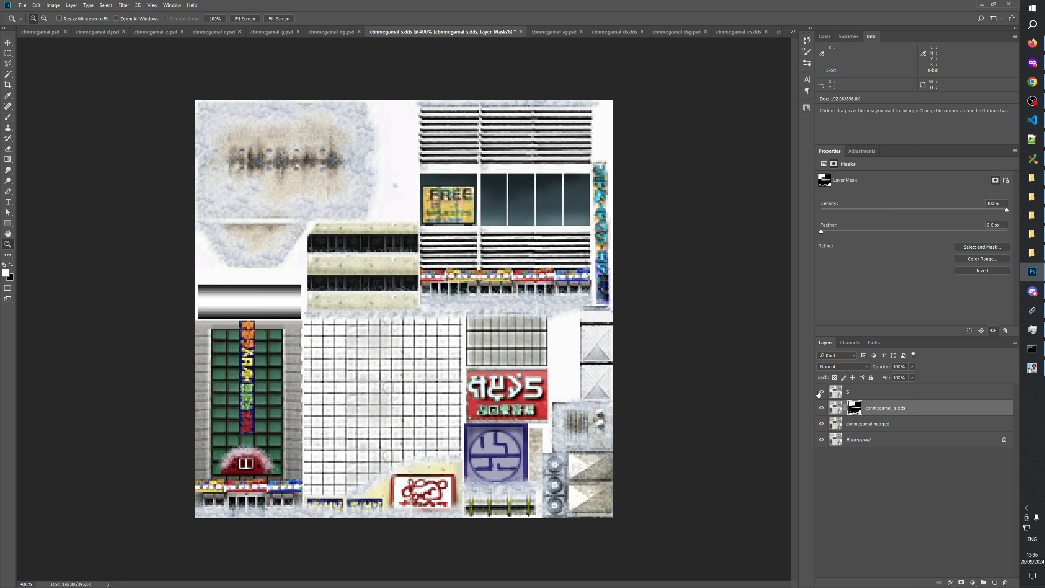
{"action": "left_click", "coordinate": [820, 393]}
{"action": "left_click", "coordinate": [820, 393]}
{"action": "left_click", "coordinate": [820, 393]}
{"action": "left_click", "coordinate": [820, 393]}
Inspect the cbnmegamal_s.dds layer mask on its own and compare the texture with that layer shown and hidden
{"action": "left_click", "coordinate": [855, 409], "text": "alt"}
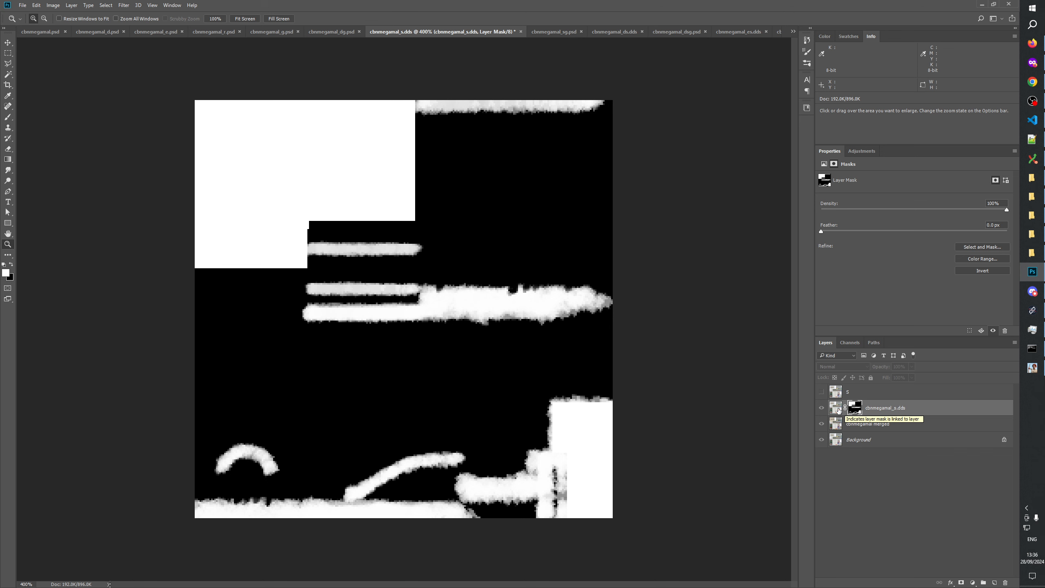
{"action": "left_click", "coordinate": [823, 410]}
{"action": "left_click", "coordinate": [823, 410]}
{"action": "left_click", "coordinate": [823, 410]}
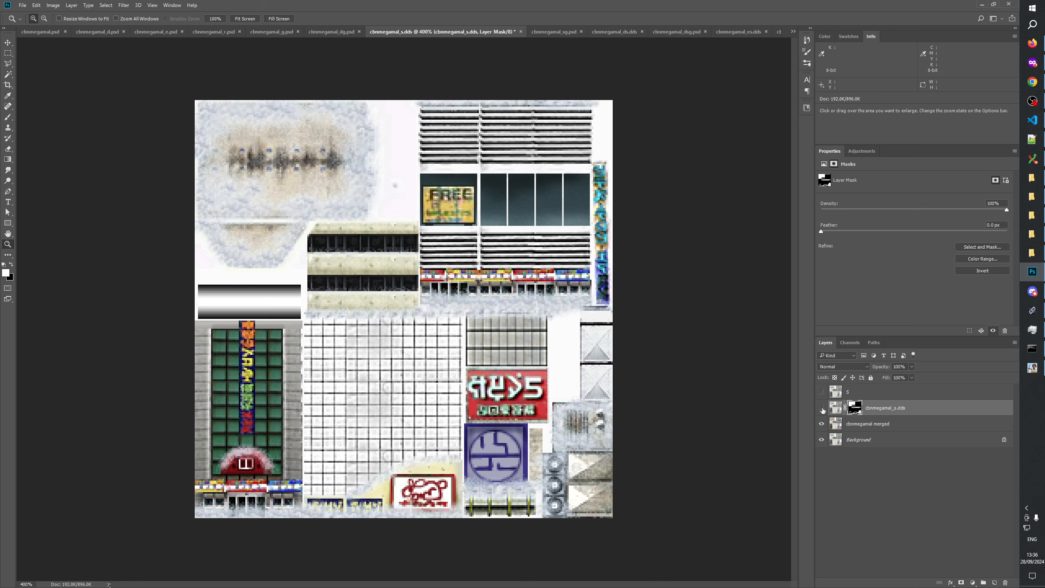
{"action": "left_click", "coordinate": [822, 410]}
{"action": "left_click", "coordinate": [823, 410]}
{"action": "left_click", "coordinate": [823, 410]}
{"action": "left_click", "coordinate": [854, 410], "text": "alt"}
{"action": "left_click", "coordinate": [822, 411]}
{"action": "left_click", "coordinate": [823, 411]}
{"action": "left_click", "coordinate": [823, 411]}
{"action": "key", "text": "alt"}
Paint white with a larger brush on the cbnmegamal_s.dds mask over the grey patches beside the fans, checking the result in the texture
{"action": "left_click", "coordinate": [7, 117]}
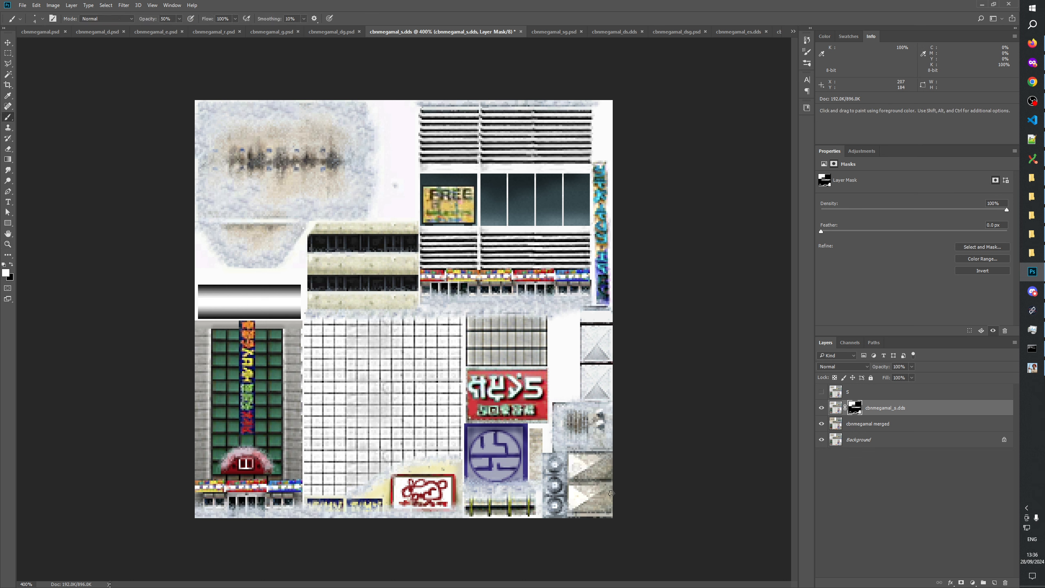
{"action": "key", "text": "bracketright"}
{"action": "key", "text": "bracketright"}
{"action": "key", "text": "bracketright"}
{"action": "key", "text": "bracketright"}
{"action": "key", "text": "bracketright"}
{"action": "key", "text": "bracketright"}
{"action": "left_click", "coordinate": [851, 409], "text": "alt"}
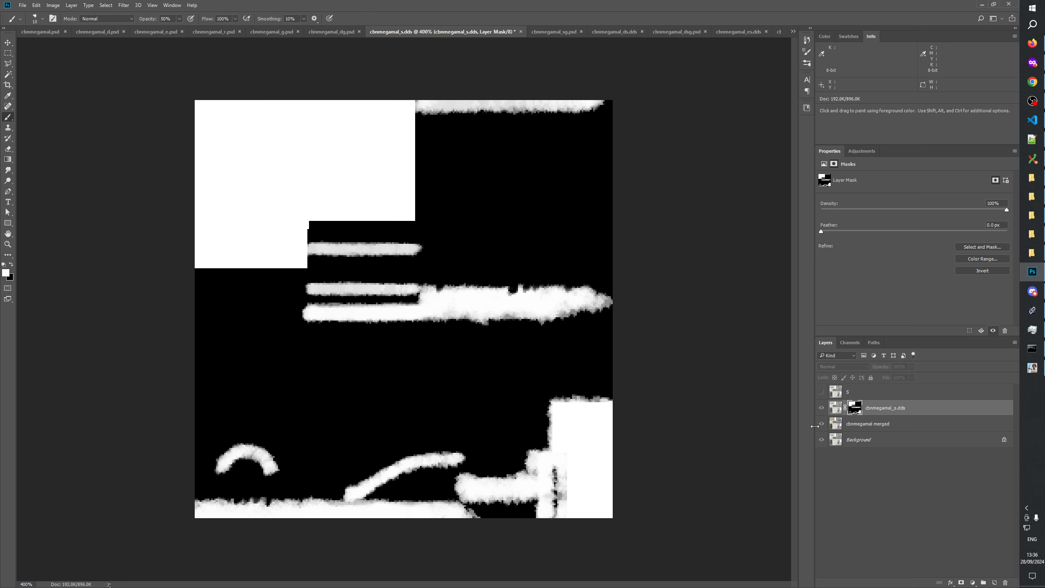
{"action": "mouse_move", "coordinate": [576, 487]}
{"action": "left_mouse_down"}
{"action": "mouse_move", "coordinate": [560, 495]}
{"action": "mouse_move", "coordinate": [570, 456]}
{"action": "mouse_move", "coordinate": [567, 508]}
{"action": "left_mouse_up"}
{"action": "left_click", "coordinate": [820, 408]}
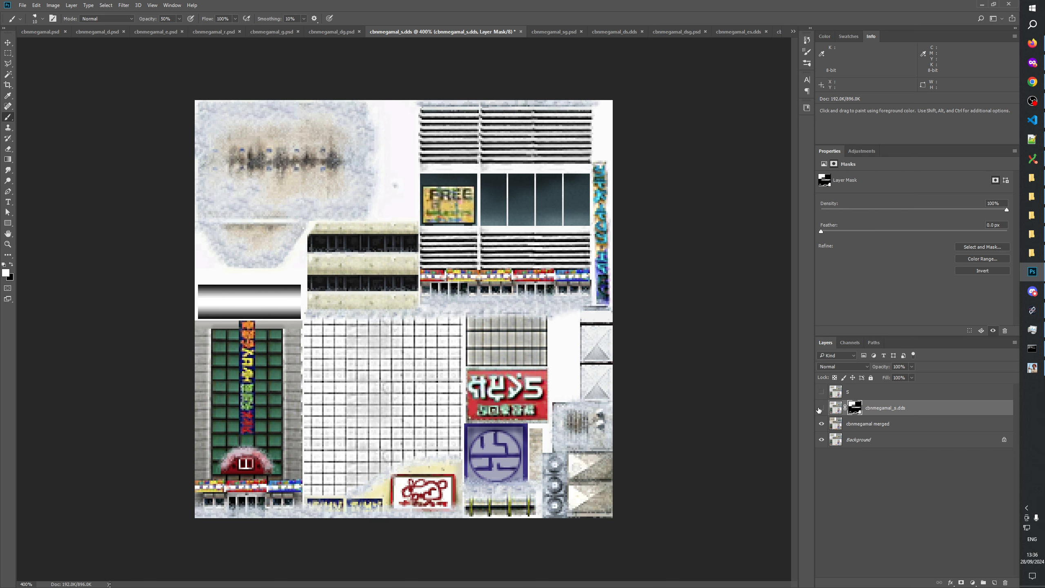
{"action": "left_click", "coordinate": [820, 409]}
{"action": "left_click", "coordinate": [820, 408]}
Deselect the layers and compare the whole composite with the original snow S layer again, leaving S hidden
{"action": "left_click", "coordinate": [852, 501]}
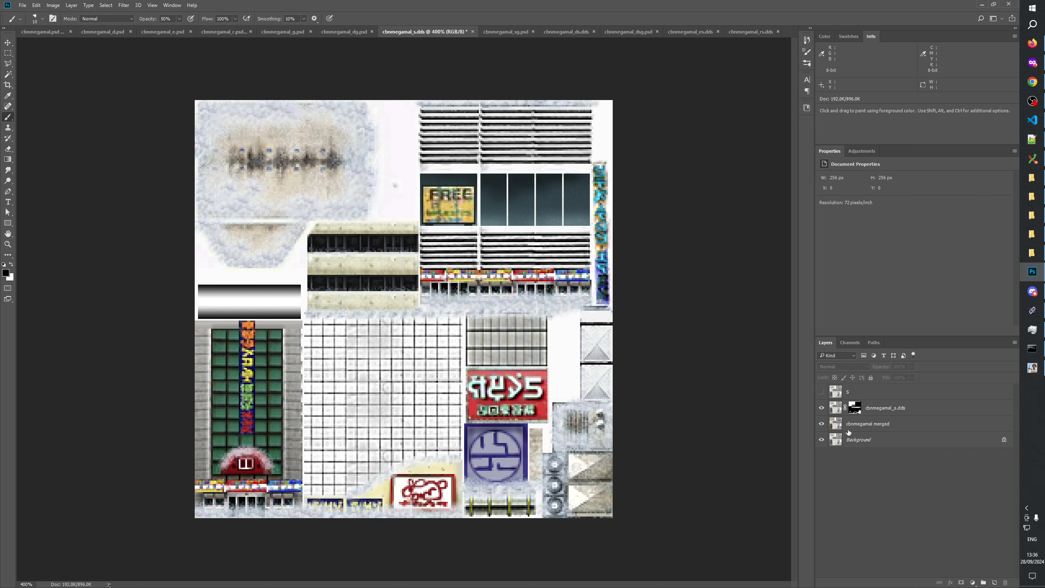
{"action": "left_click", "coordinate": [821, 393]}
{"action": "left_click", "coordinate": [821, 392]}
{"action": "left_click", "coordinate": [821, 393]}
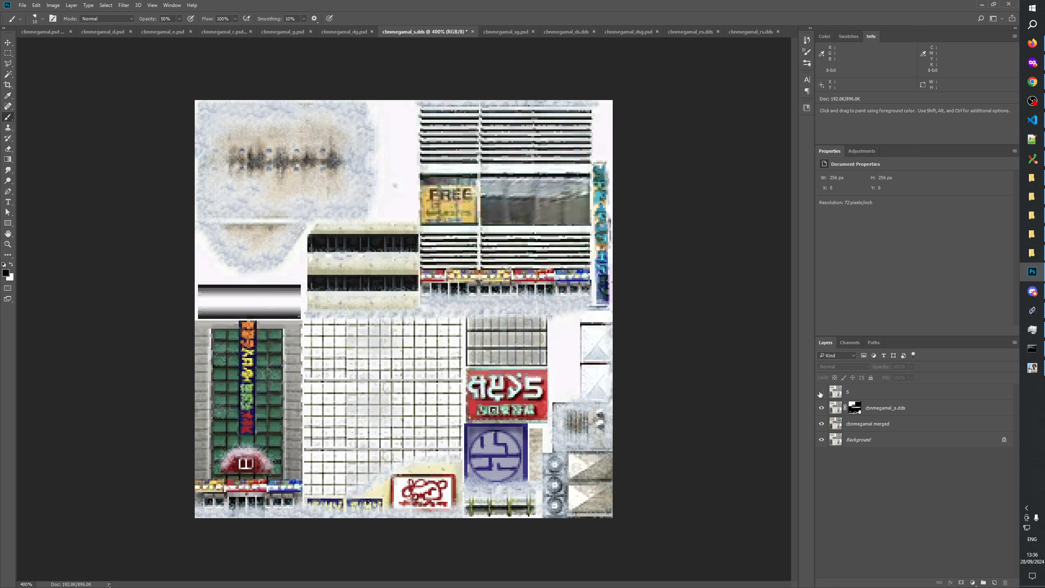
{"action": "left_click", "coordinate": [821, 393]}
{"action": "left_click", "coordinate": [821, 392]}
{"action": "left_click", "coordinate": [821, 393]}
{"action": "left_click", "coordinate": [822, 392]}
{"action": "left_click", "coordinate": [822, 392]}
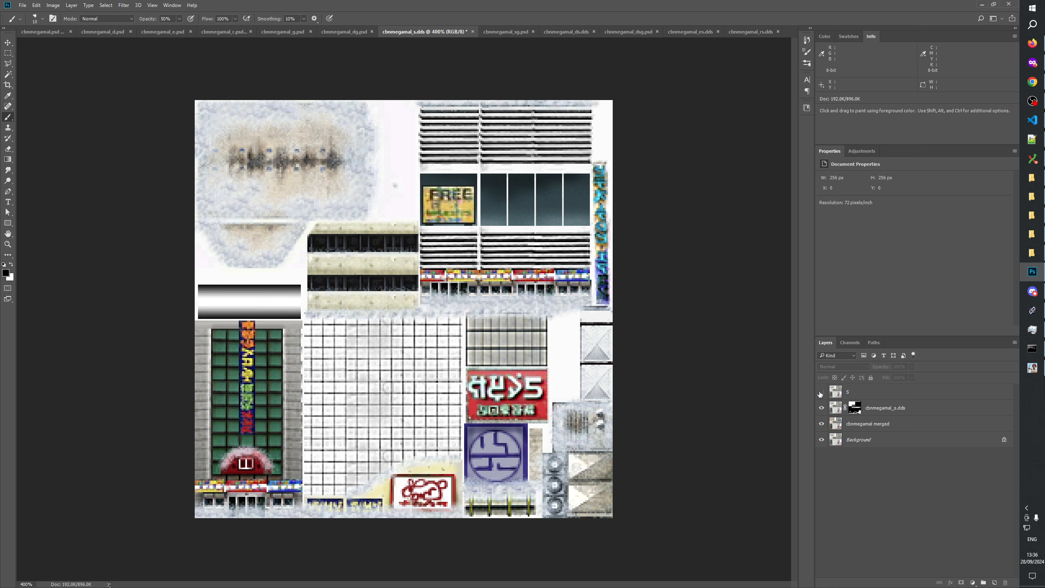
{"action": "left_click", "coordinate": [821, 393]}
{"action": "left_click", "coordinate": [821, 394]}
{"action": "left_click", "coordinate": [820, 394]}
{"action": "left_click", "coordinate": [820, 394]}
{"action": "left_click", "coordinate": [820, 394]}
{"action": "left_click", "coordinate": [821, 394]}
{"action": "left_click", "coordinate": [820, 394]}
{"action": "left_click", "coordinate": [821, 394]}
{"action": "left_click", "coordinate": [821, 394]}
{"action": "left_click", "coordinate": [821, 394]}
{"action": "left_click", "coordinate": [820, 394]}
{"action": "left_click", "coordinate": [820, 394]}
{"action": "left_click", "coordinate": [820, 394]}
{"action": "left_click", "coordinate": [820, 394]}
{"action": "left_click", "coordinate": [820, 394]}
{"action": "left_click", "coordinate": [820, 394]}
{"action": "left_click", "coordinate": [820, 394]}
{"action": "left_click", "coordinate": [820, 394]}
{"action": "left_click", "coordinate": [821, 394]}
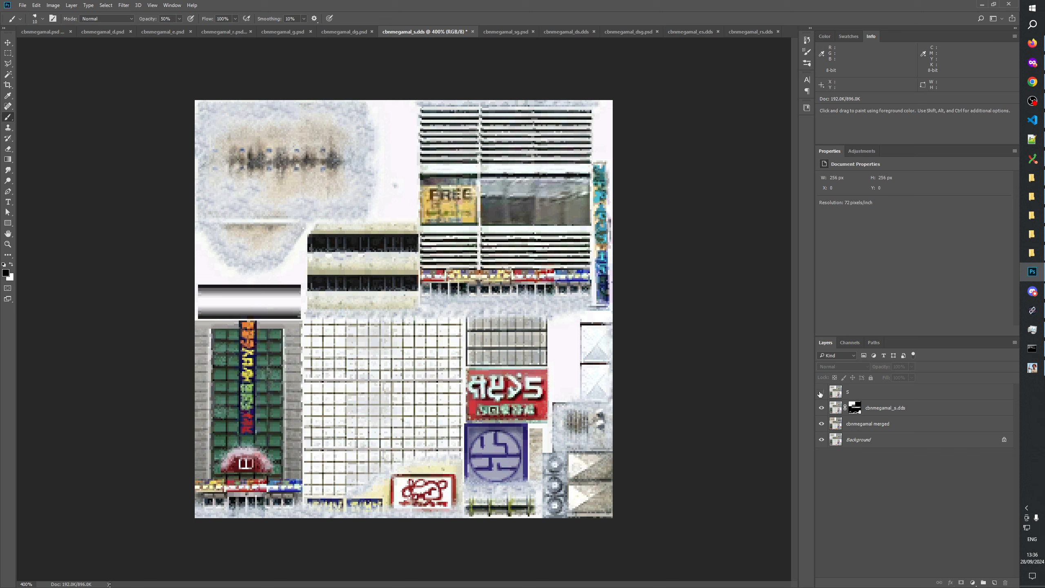
{"action": "left_click", "coordinate": [820, 394]}
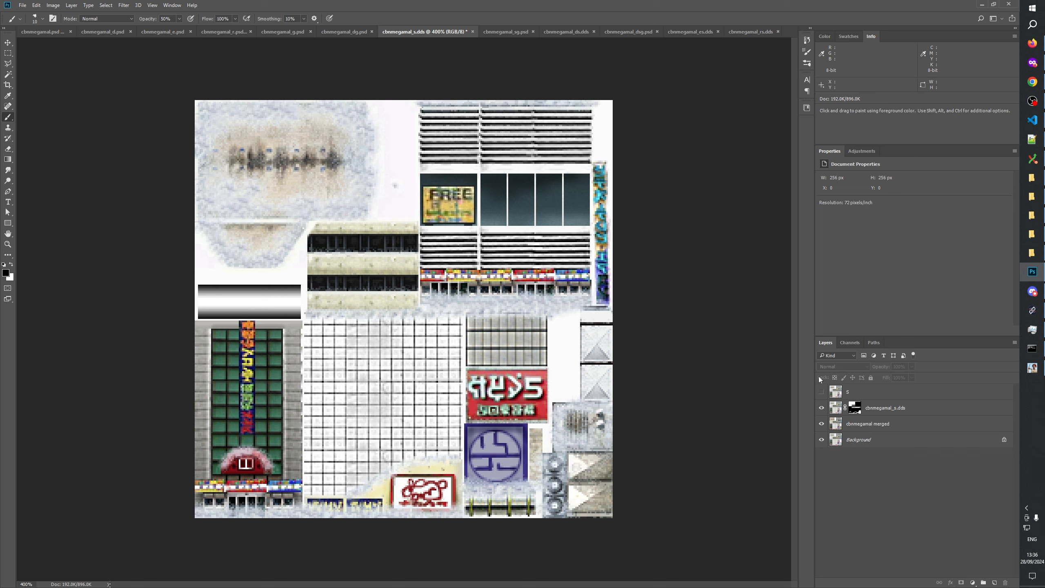
{"action": "left_click", "coordinate": [822, 392]}
{"action": "left_click", "coordinate": [822, 392]}
{"action": "left_click", "coordinate": [822, 392]}
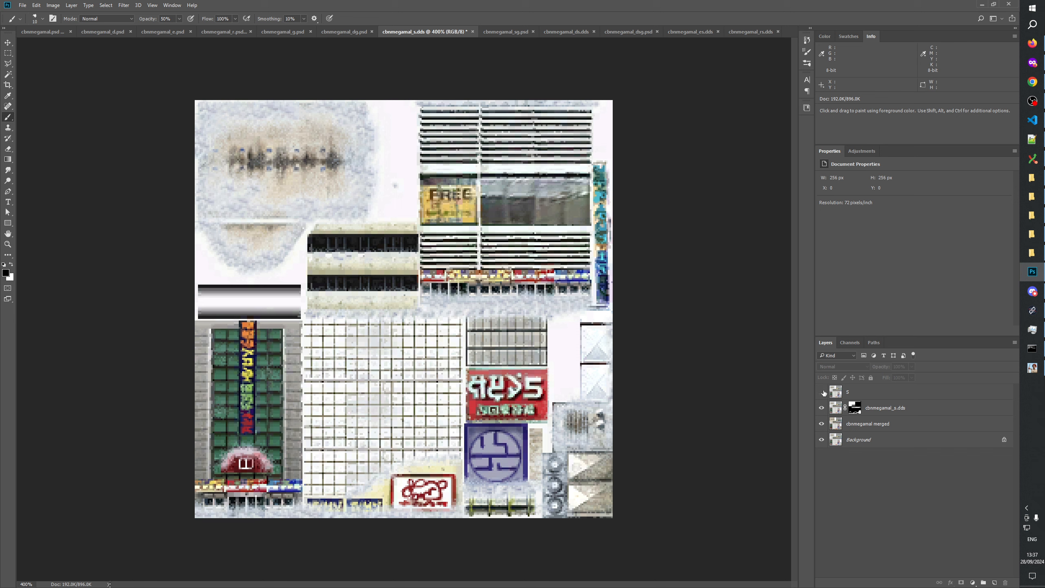
{"action": "left_click", "coordinate": [822, 392]}
{"action": "left_click", "coordinate": [822, 392]}
{"action": "left_click", "coordinate": [824, 392]}
{"action": "left_click", "coordinate": [824, 392]}
{"action": "left_click", "coordinate": [823, 392]}
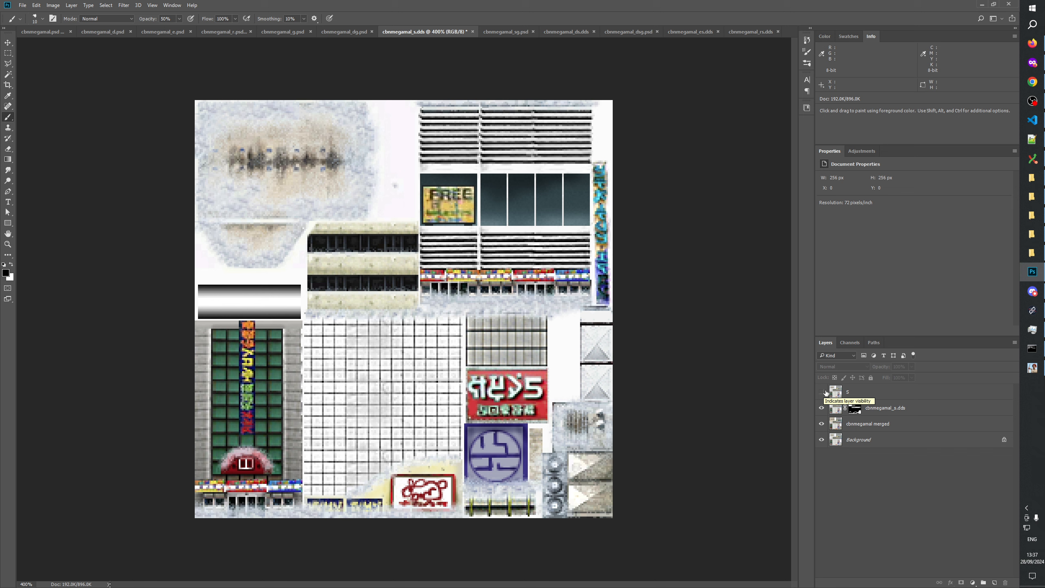
{"action": "left_click", "coordinate": [823, 392]}
{"action": "left_click", "coordinate": [823, 392]}
{"action": "left_click", "coordinate": [823, 392]}
{"action": "left_click", "coordinate": [823, 392]}
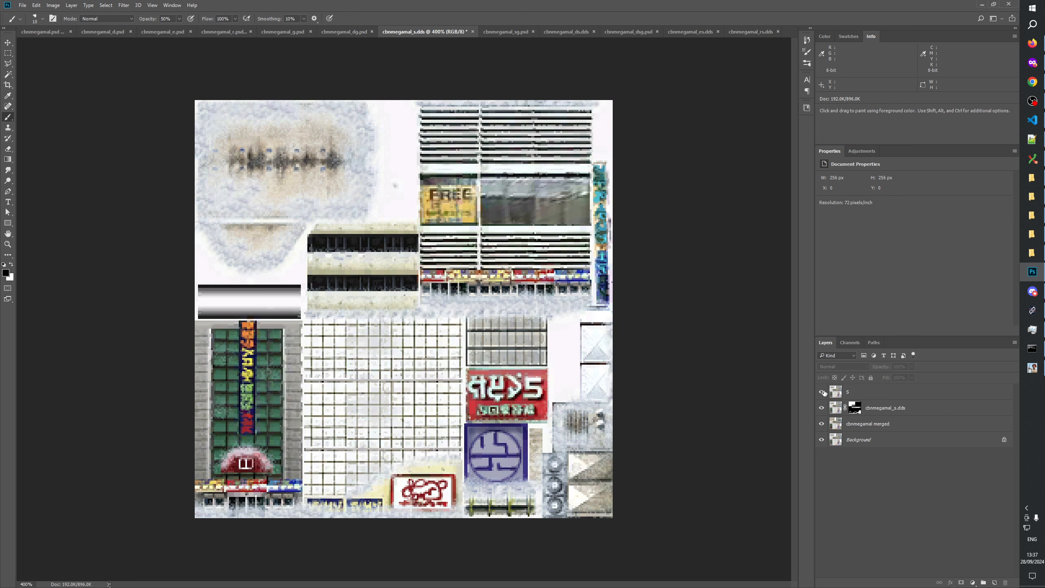
{"action": "left_click", "coordinate": [823, 392]}
{"action": "left_click", "coordinate": [824, 392]}
{"action": "left_click", "coordinate": [823, 392]}
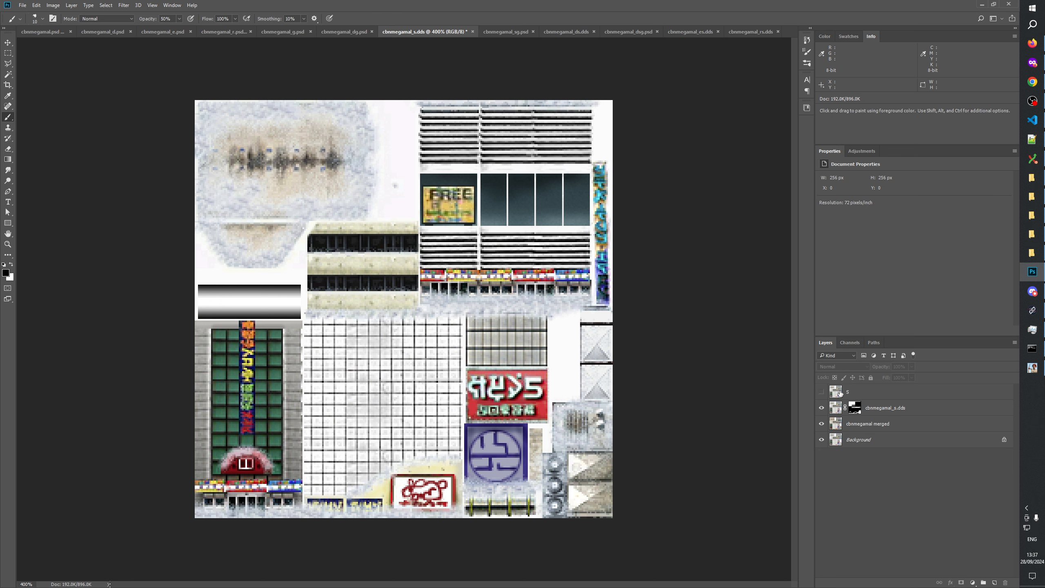
On the cbnmegamal_s.dds mask, marquee-select the black area over the louvred facade and FREE sign, about 121 by 100 px
{"action": "left_click", "coordinate": [883, 409]}
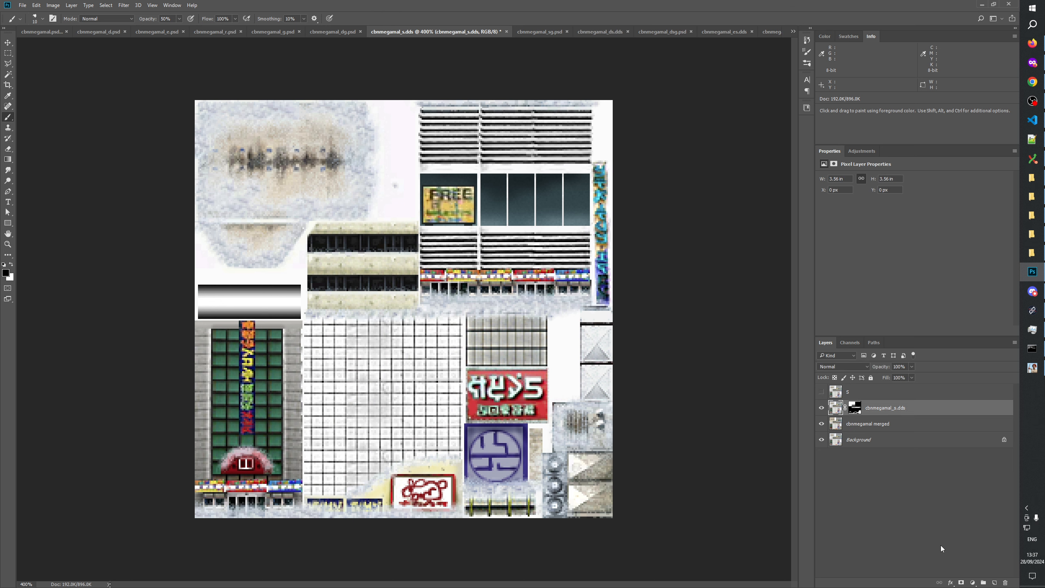
{"action": "left_click", "coordinate": [823, 409]}
{"action": "left_click", "coordinate": [822, 409]}
{"action": "left_click", "coordinate": [856, 410], "text": "alt"}
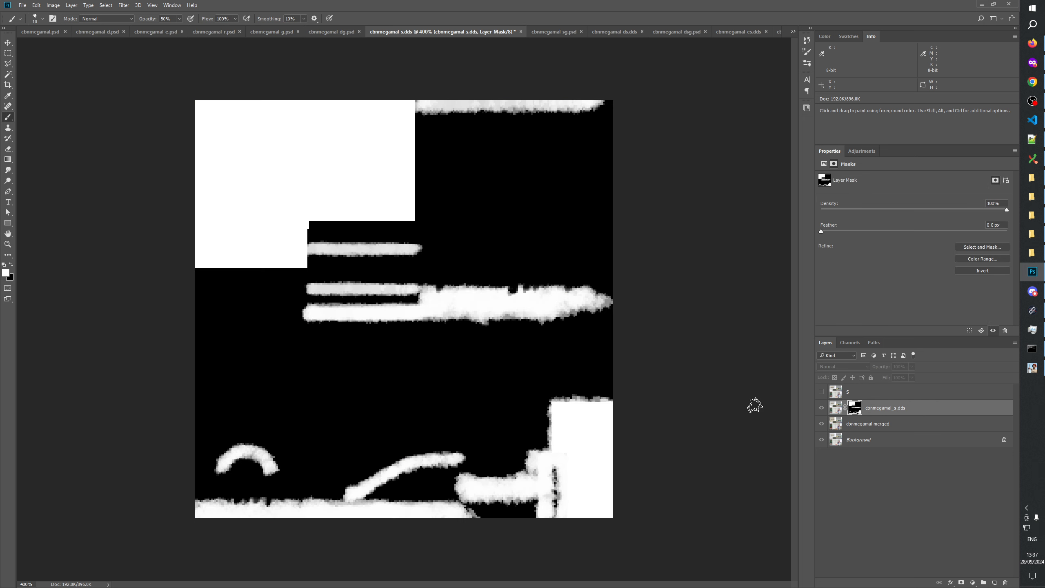
{"action": "left_click", "coordinate": [9, 54]}
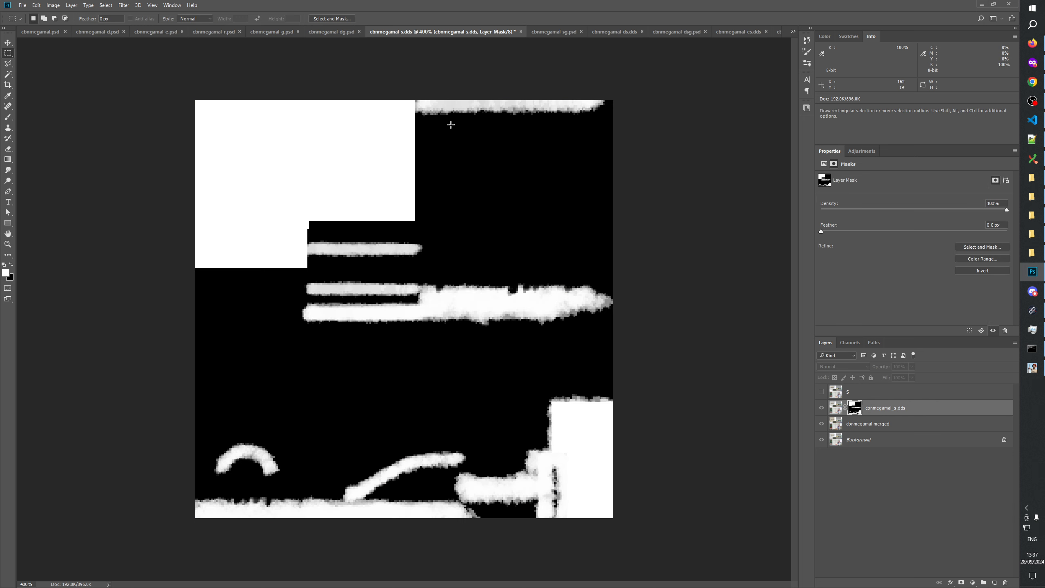
{"action": "left_click", "coordinate": [822, 409]}
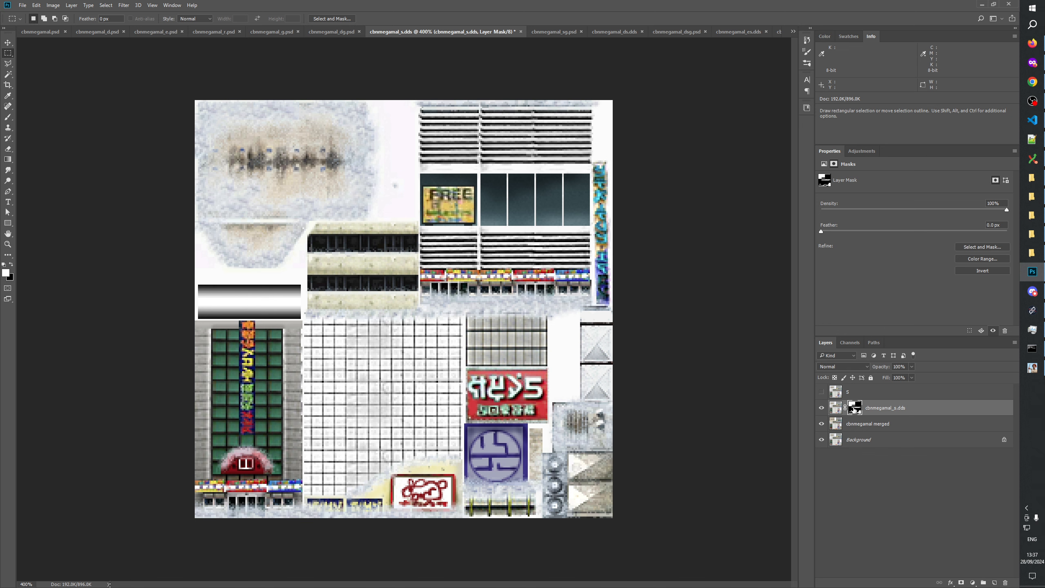
{"action": "left_click", "coordinate": [855, 408], "text": "alt"}
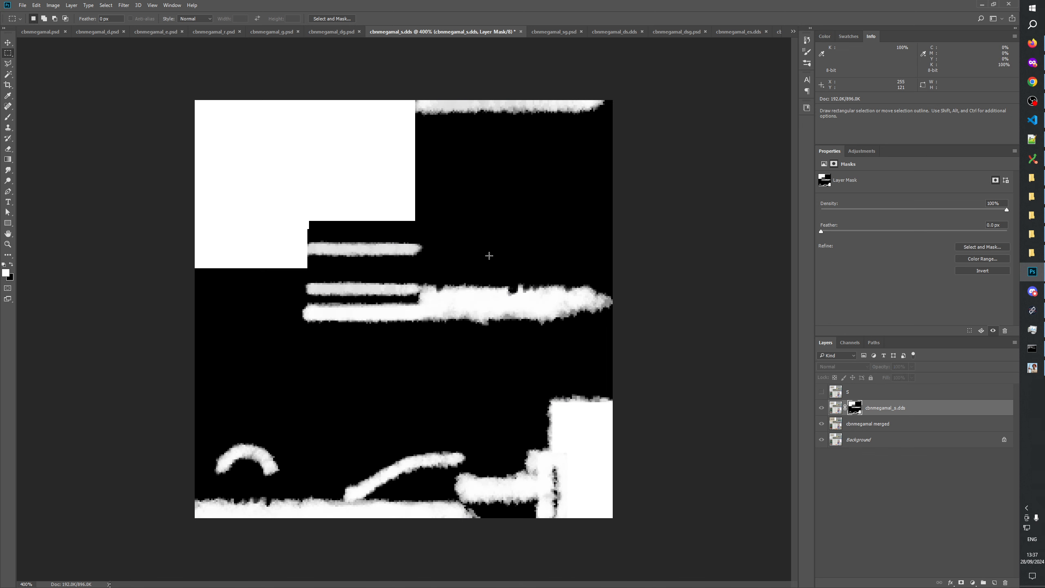
{"action": "left_click_drag", "start_coordinate": [416, 118], "coordinate": [686, 275]}
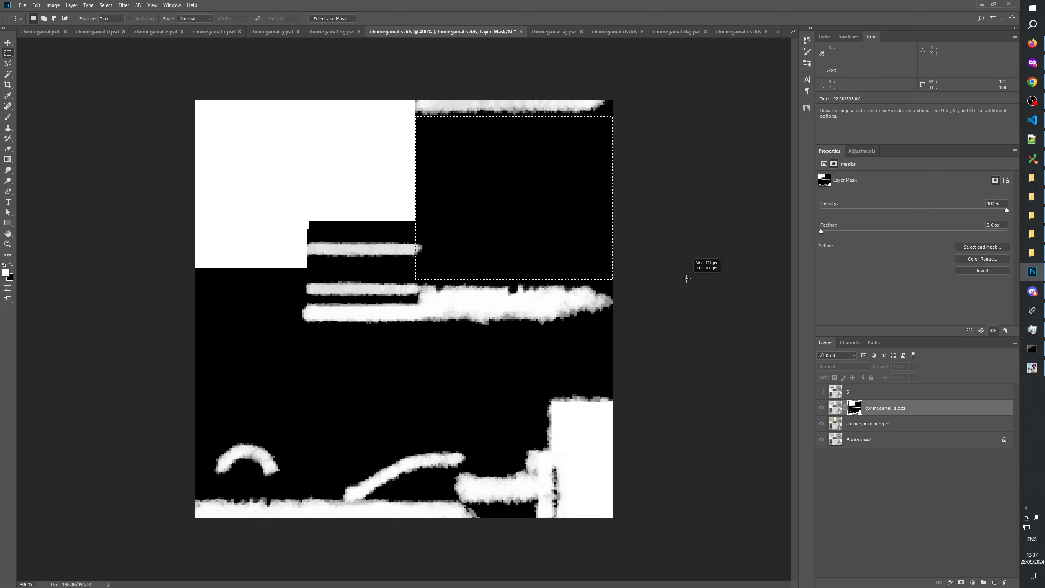
Subtract the strip along the louvred facade's left edge to narrow the selection to 119 px wide, checking it against texture and mask
{"action": "left_click", "coordinate": [822, 408]}
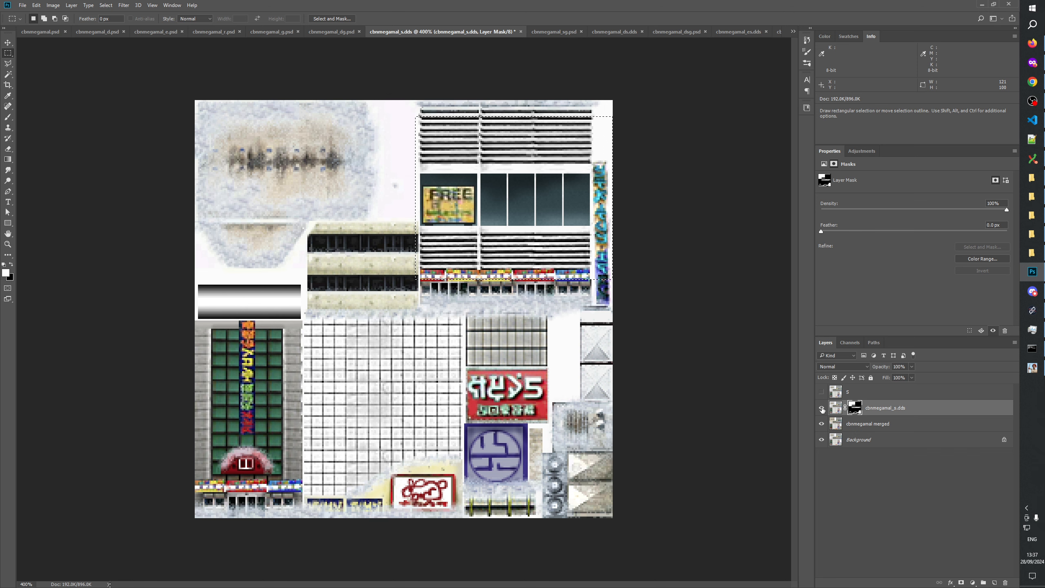
{"action": "left_click", "coordinate": [855, 408], "text": "alt"}
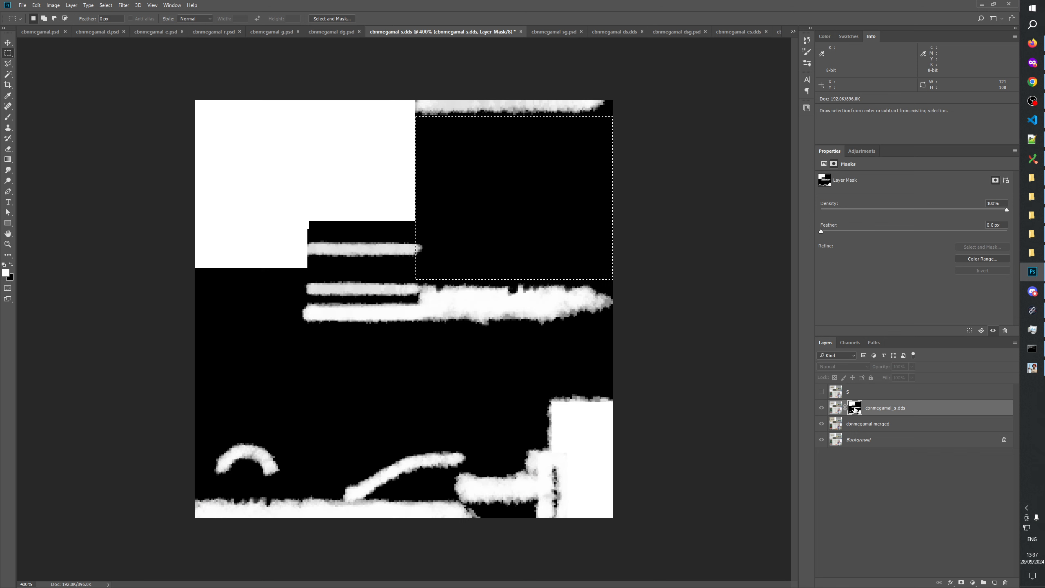
{"action": "left_click", "coordinate": [822, 408]}
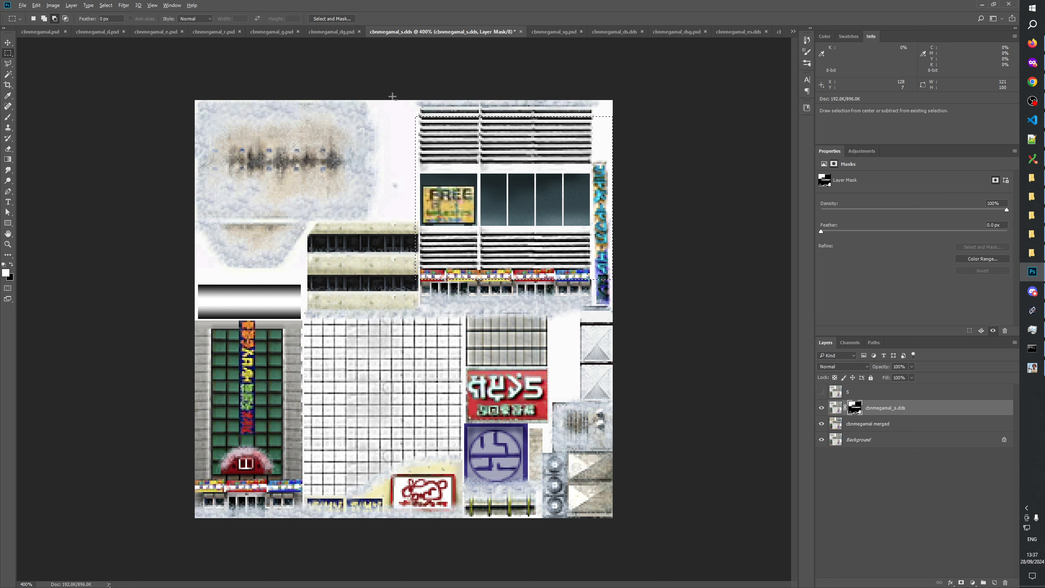
{"action": "left_click_drag", "start_coordinate": [391, 88], "coordinate": [419, 321]}
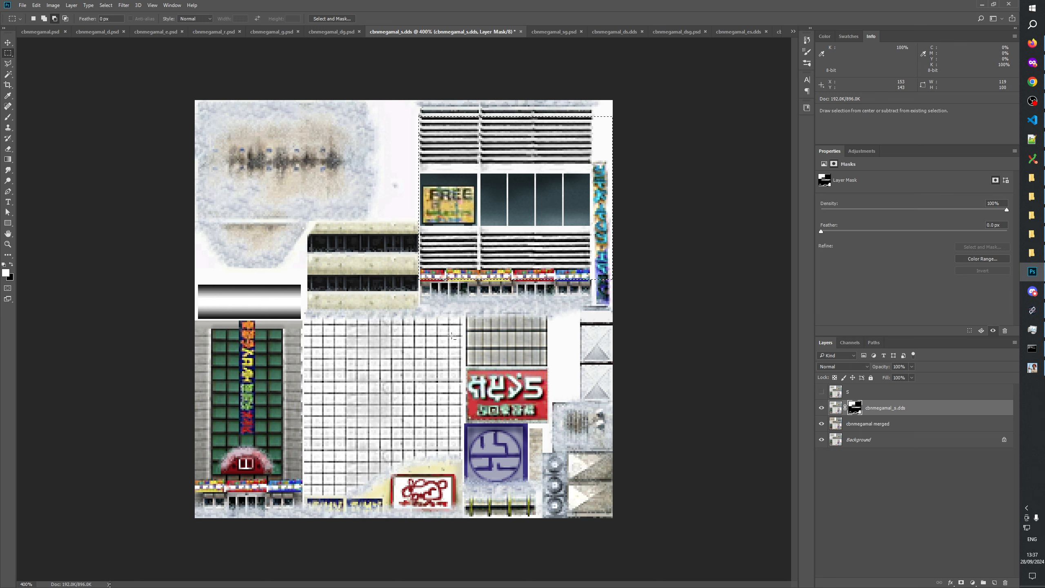
{"action": "left_click", "coordinate": [822, 408]}
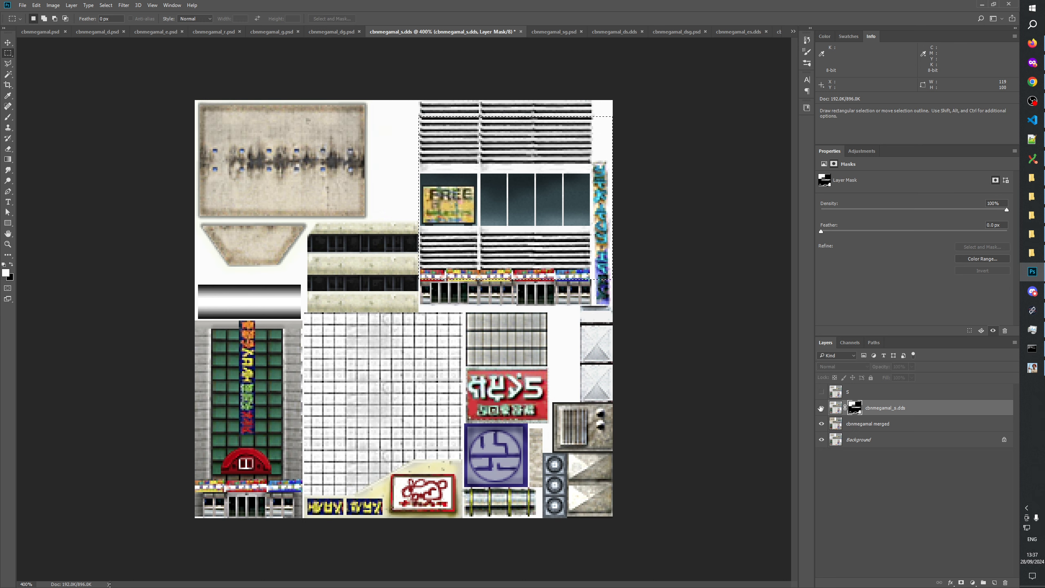
{"action": "left_click", "coordinate": [821, 407]}
{"action": "left_click", "coordinate": [859, 412], "text": "alt"}
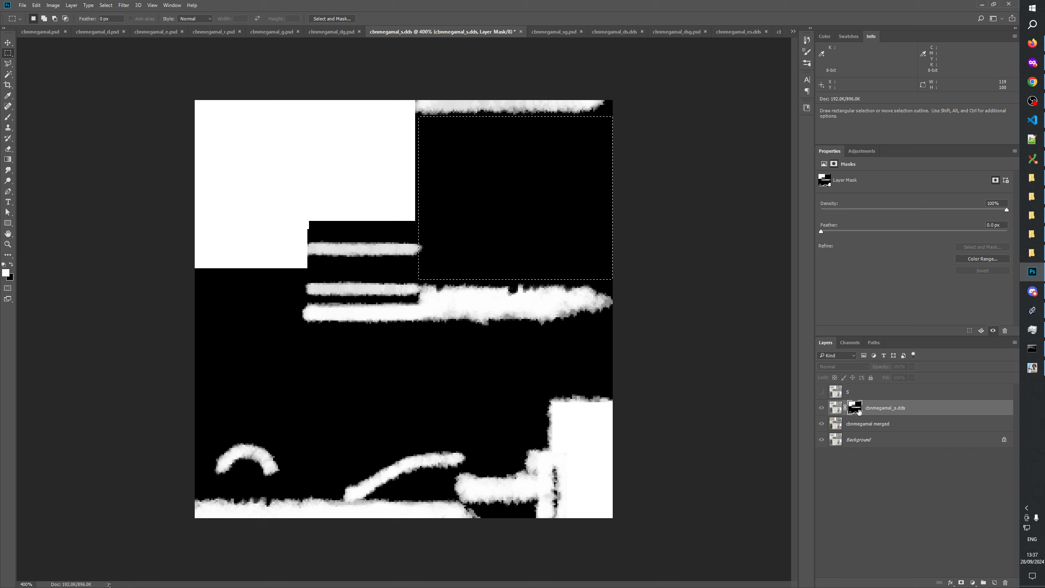
{"action": "left_click", "coordinate": [821, 408]}
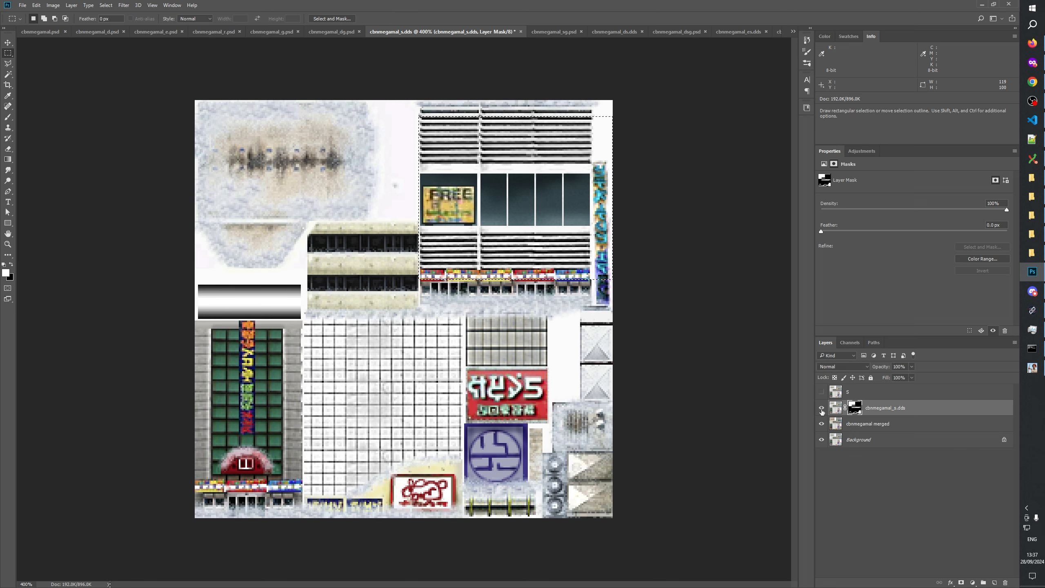
View the cbnmegamal_s.dds mask and add its black areas to the selection, from the gradient bar down to just above the painted arch
{"action": "left_click", "coordinate": [858, 412], "text": "alt"}
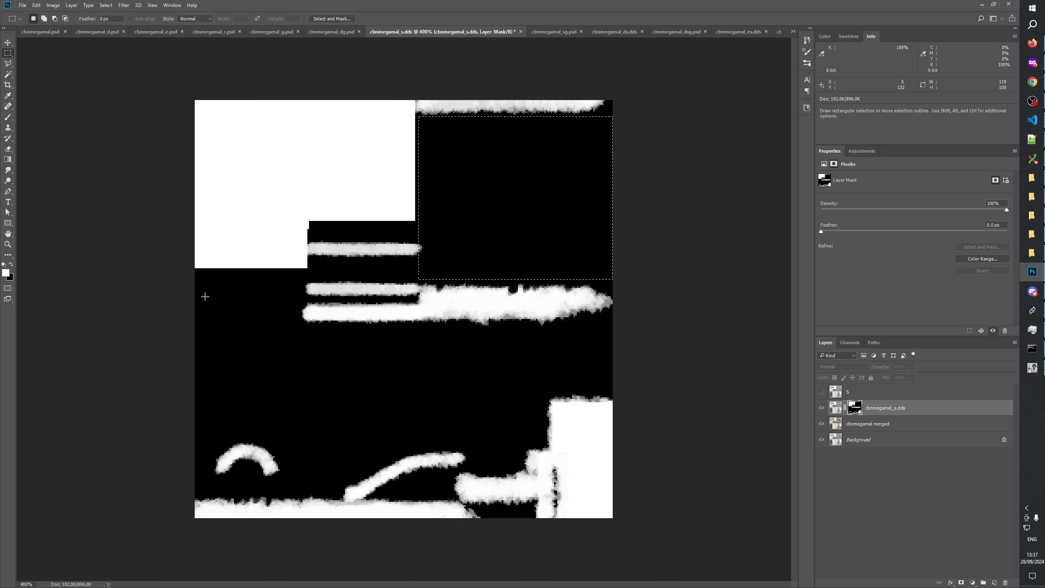
{"action": "left_click_drag", "start_coordinate": [195, 268], "coordinate": [301, 363]}
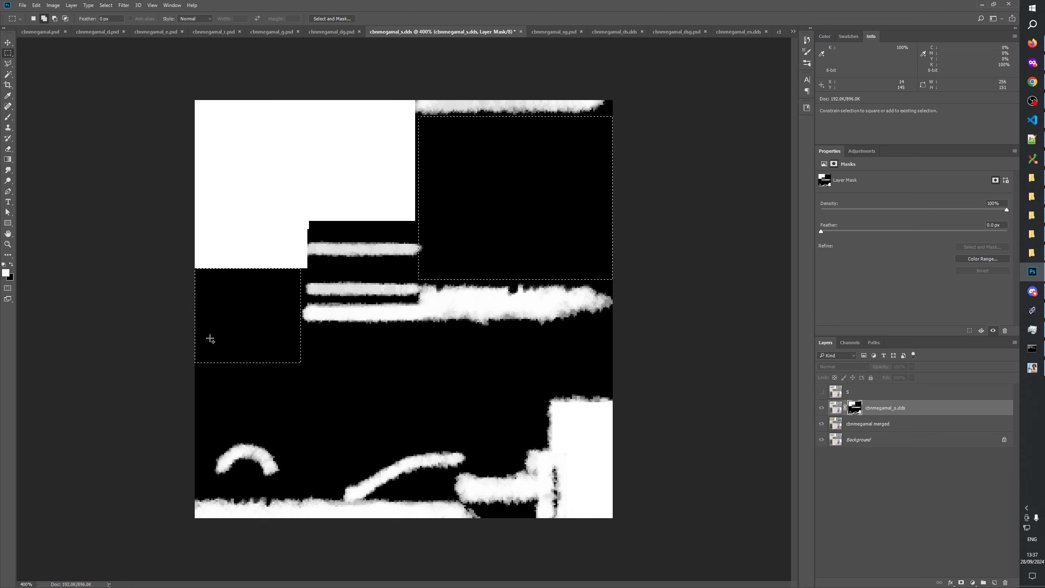
{"action": "left_click_drag", "start_coordinate": [195, 332], "coordinate": [662, 392]}
{"action": "left_click_drag", "start_coordinate": [254, 349], "coordinate": [691, 333]}
{"action": "left_click_drag", "start_coordinate": [170, 366], "coordinate": [540, 439]}
Extend the mask selection around the painted arch and in steps along the curved snow strip, making it 256 by 230 px overall
{"action": "left_click_drag", "start_coordinate": [284, 430], "coordinate": [338, 491]}
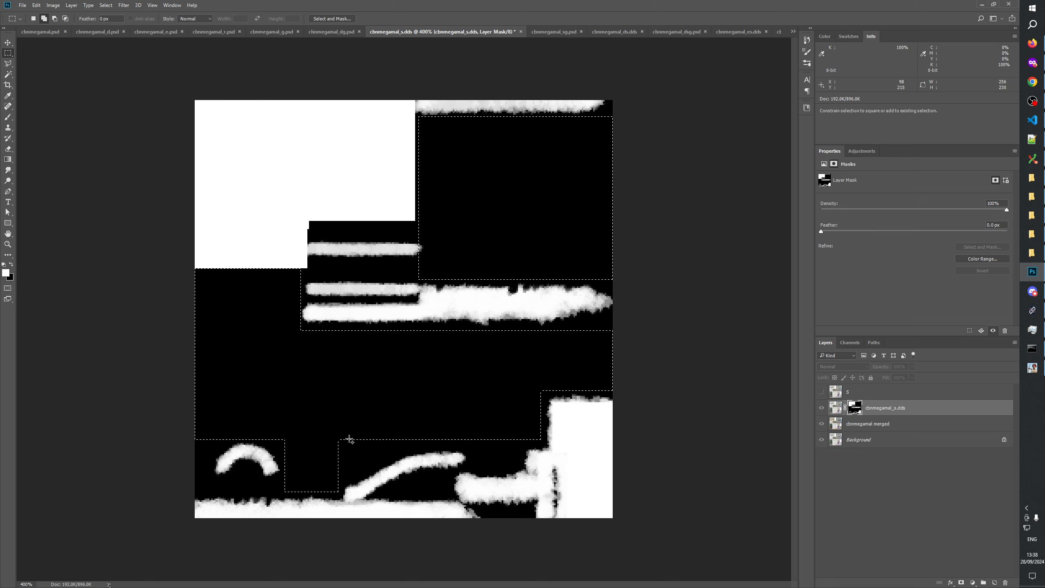
{"action": "left_click_drag", "start_coordinate": [338, 426], "coordinate": [517, 467]}
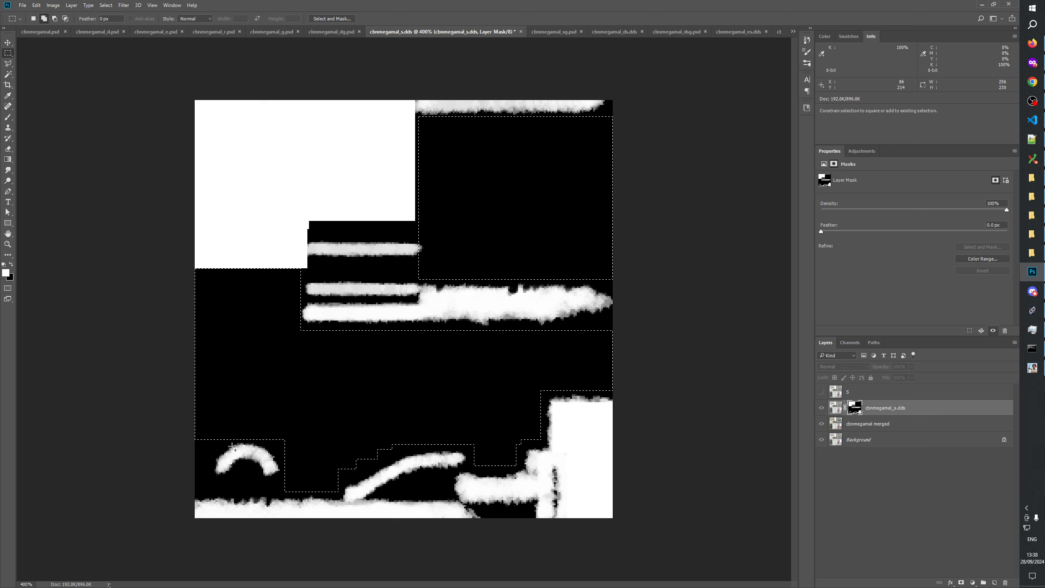
{"action": "left_click_drag", "start_coordinate": [179, 424], "coordinate": [210, 492]}
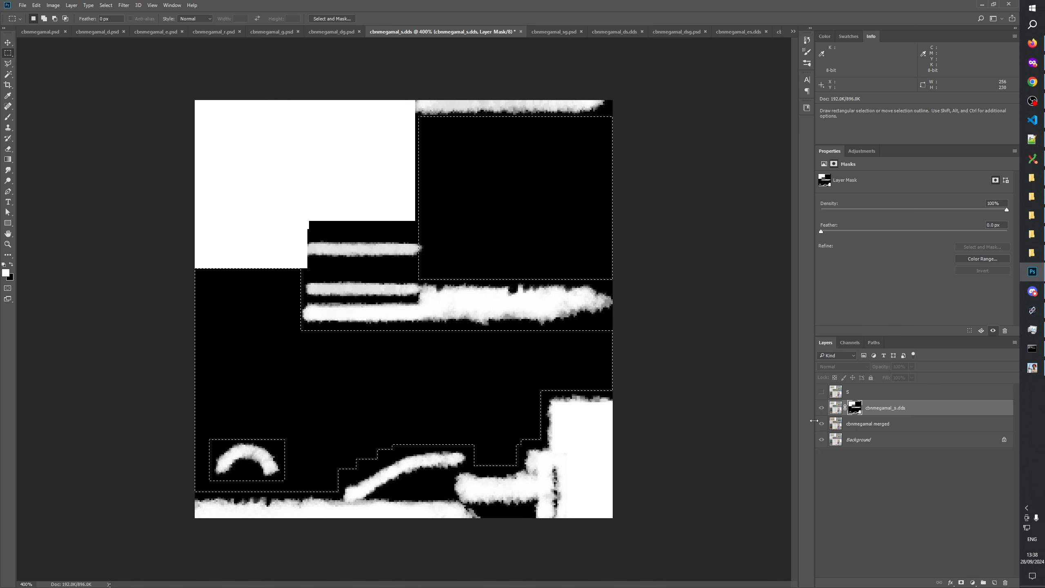
Compare the texture with and without the cbnmegamal_s.dds layer, and check the selection against its mask
{"action": "left_click", "coordinate": [821, 408]}
{"action": "left_click", "coordinate": [821, 408]}
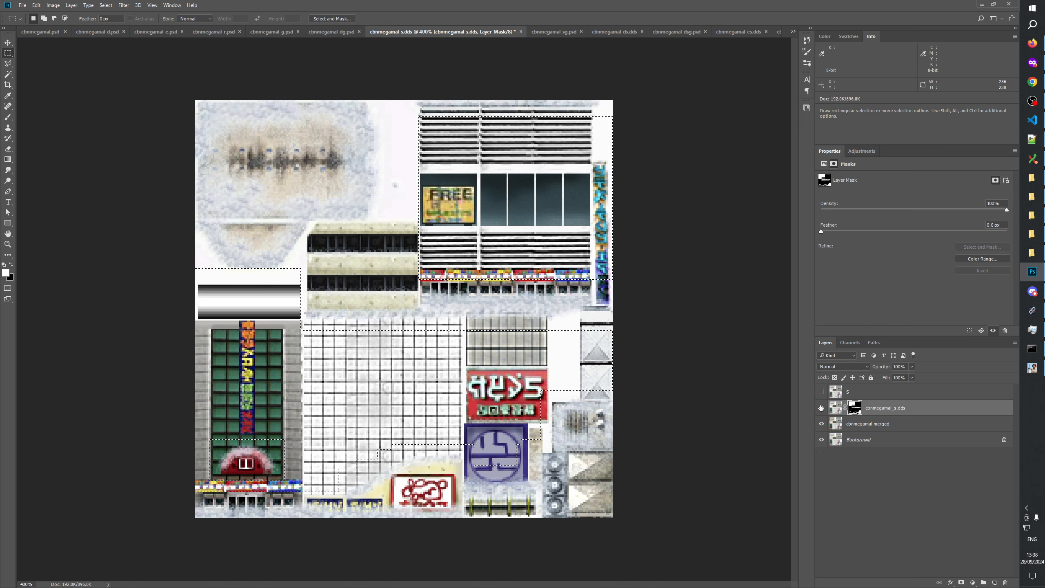
{"action": "left_click", "coordinate": [821, 408]}
{"action": "left_click", "coordinate": [822, 407]}
{"action": "left_click", "coordinate": [822, 408]}
{"action": "left_click", "coordinate": [822, 407]}
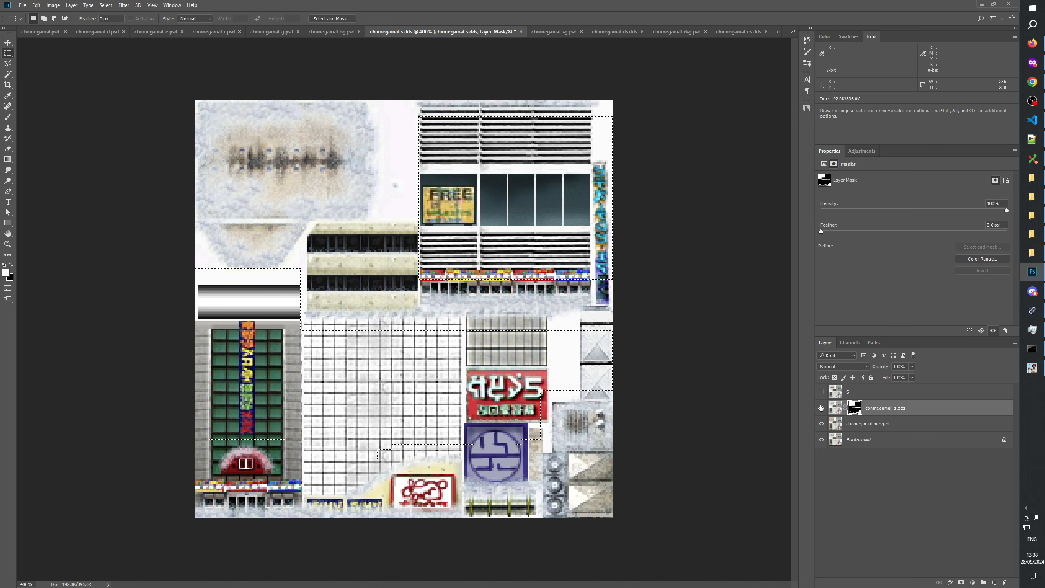
{"action": "left_click", "coordinate": [822, 407]}
{"action": "left_click", "coordinate": [821, 408]}
{"action": "left_click", "coordinate": [821, 407]}
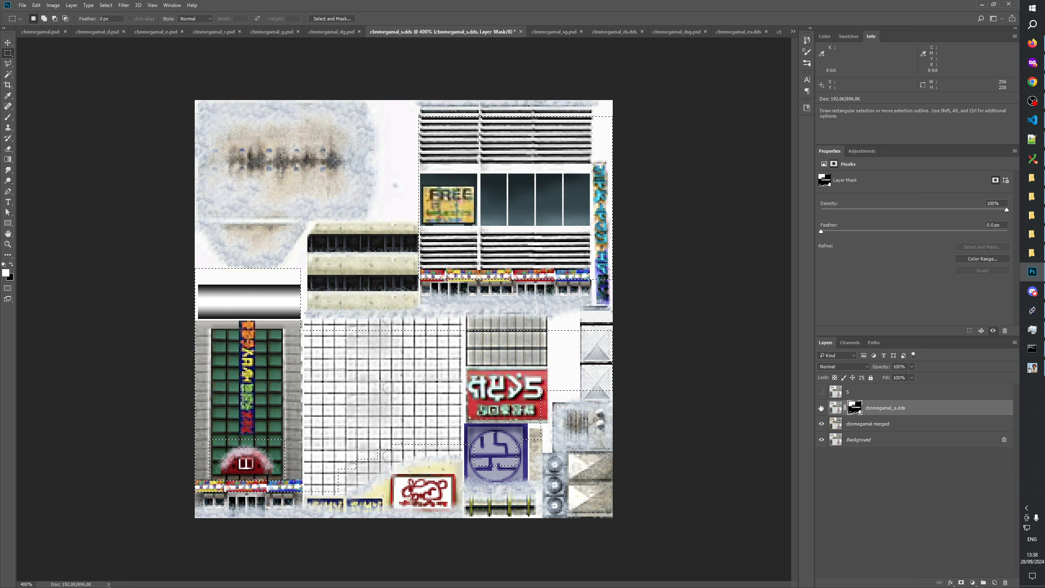
{"action": "left_click", "coordinate": [821, 408]}
{"action": "left_click", "coordinate": [822, 408]}
{"action": "left_click", "coordinate": [855, 409], "text": "alt"}
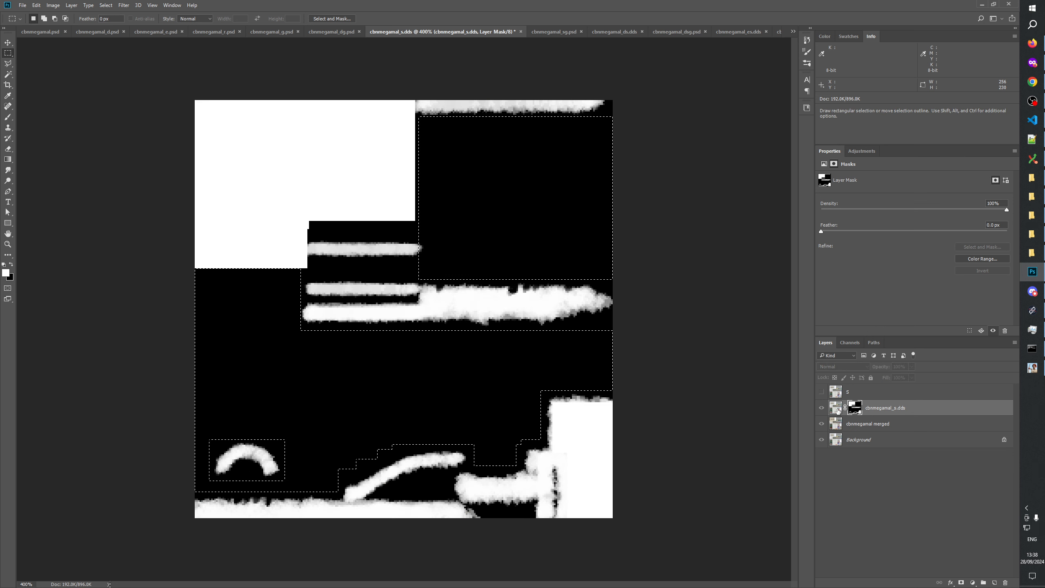
{"action": "left_click", "coordinate": [822, 408]}
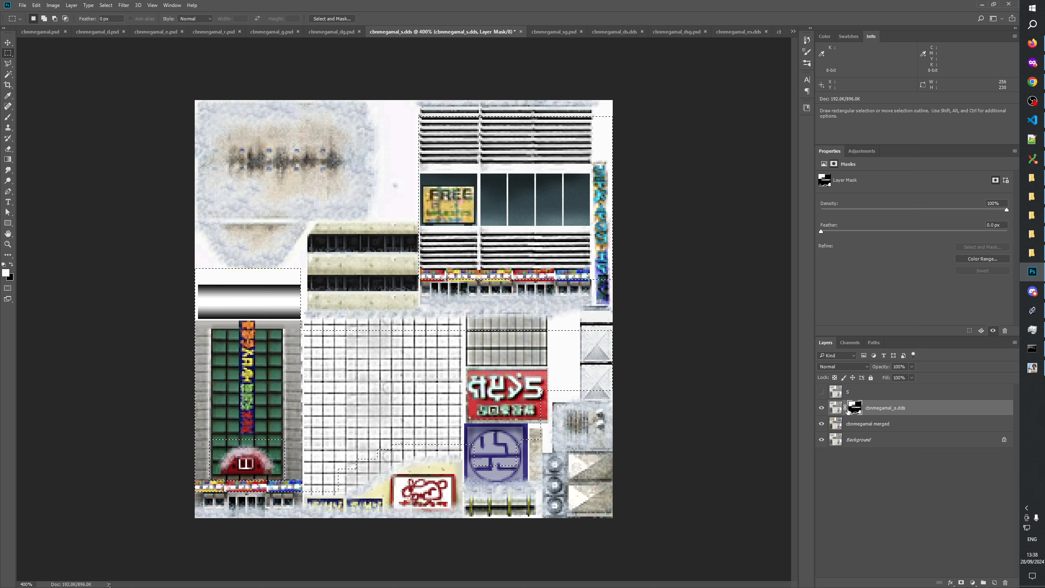
Fill the selected areas of the cbnmegamal_s.dds mask with black, check the mask, and target the layer's pixels
{"action": "left_click", "coordinate": [832, 409]}
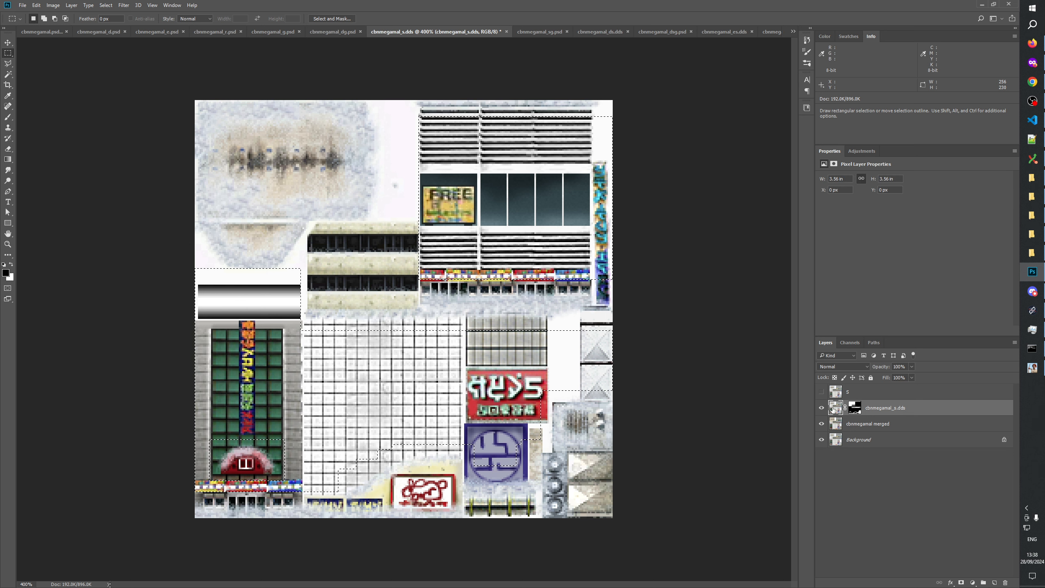
{"action": "left_click", "coordinate": [853, 409]}
{"action": "left_click", "coordinate": [851, 409], "text": "alt"}
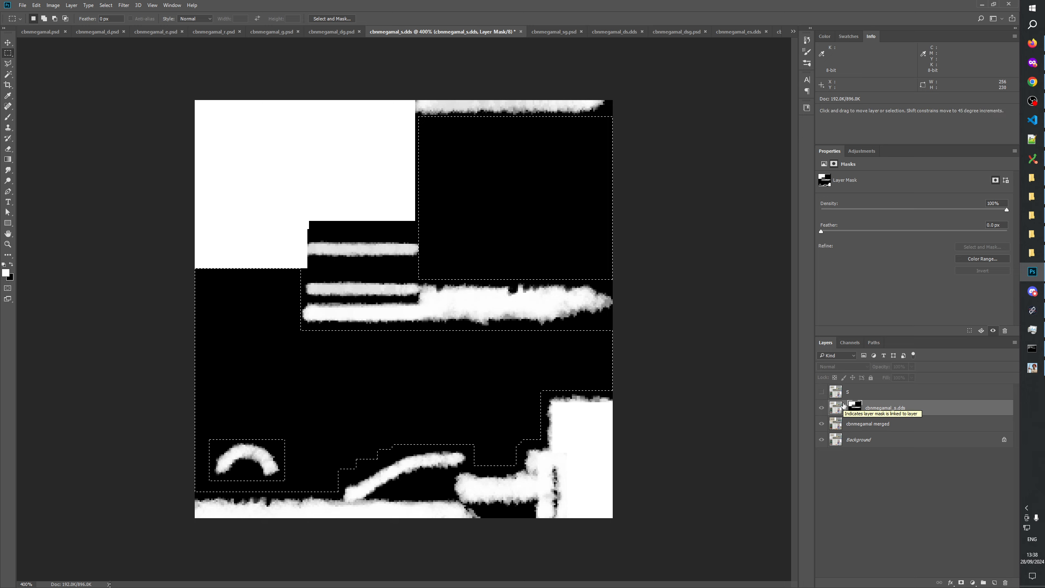
{"action": "left_click", "coordinate": [835, 407]}
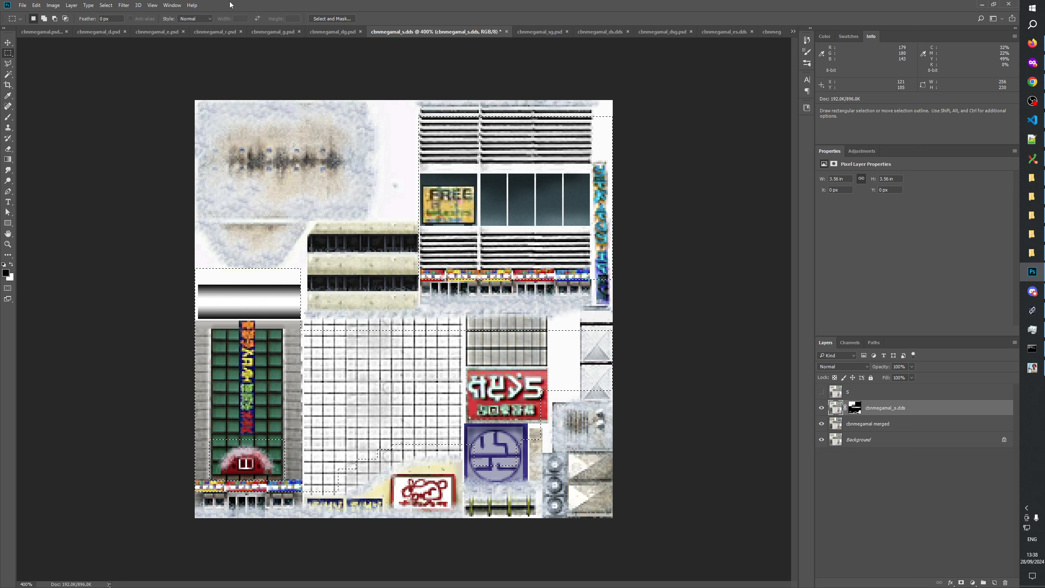
Try to clear the cbnmegamal_s.dds layer's pixels with the selection inverted, and leave nothing selected
{"action": "left_click", "coordinate": [108, 6]}
{"action": "left_click", "coordinate": [111, 37]}
{"action": "key", "text": "Delete"}
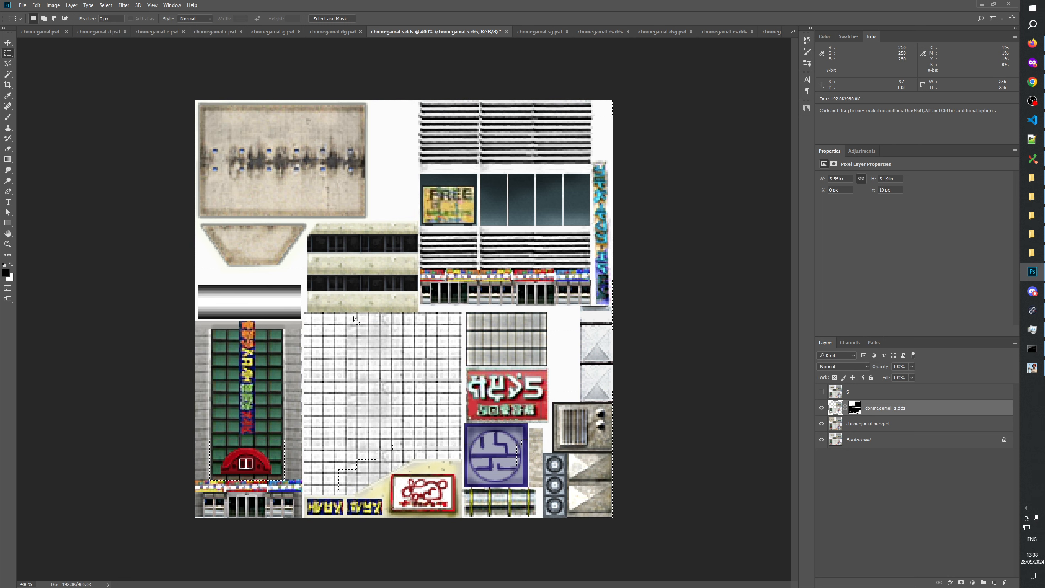
{"action": "left_click", "coordinate": [110, 84]}
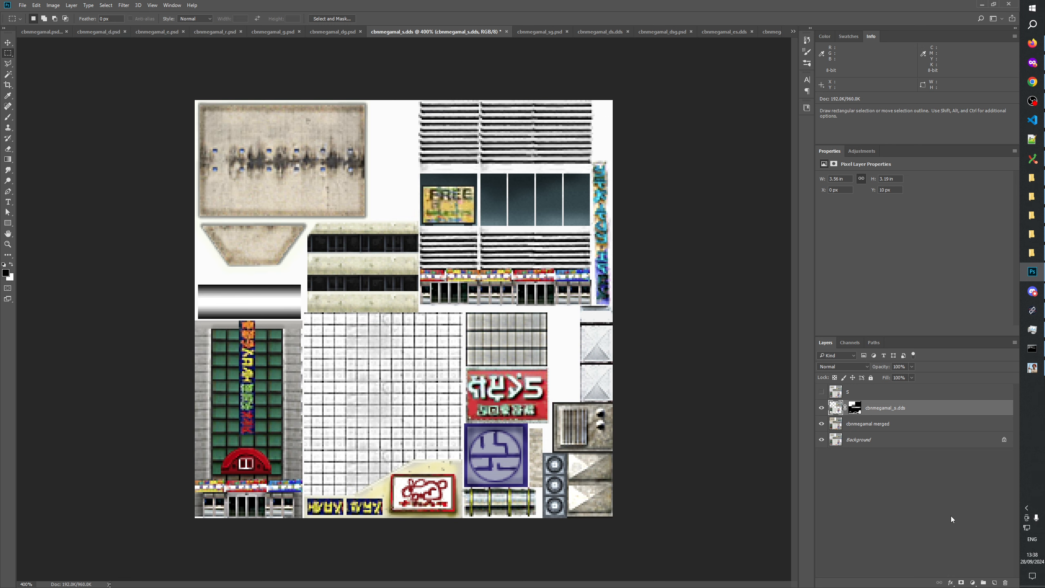
{"action": "left_click", "coordinate": [952, 518]}
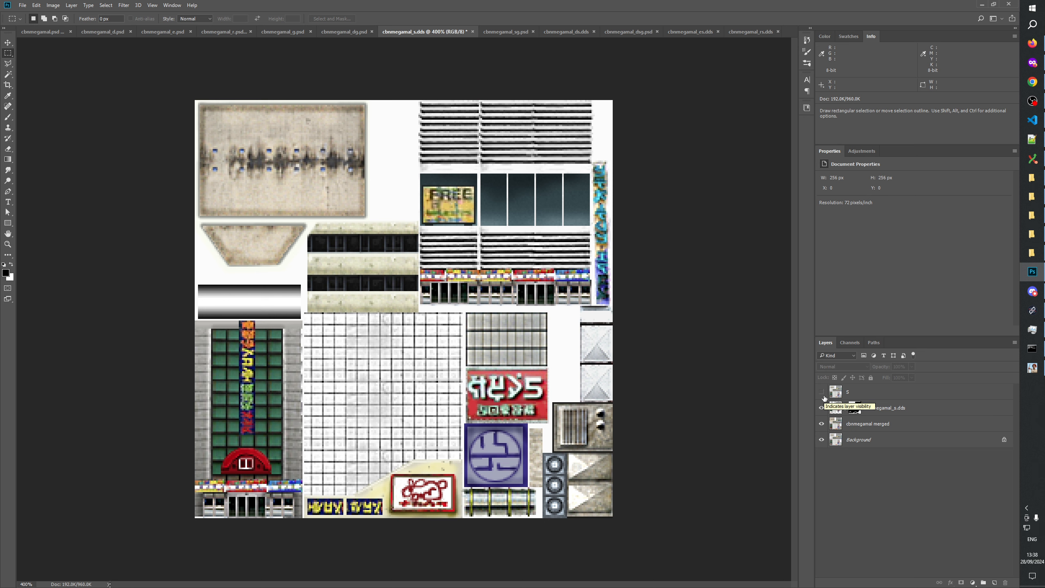
Create a group named "add custom snow _s" above cbnmegamal_s.dds and add a new layer named "snow" inside it
{"action": "left_click", "coordinate": [899, 407]}
{"action": "left_click", "coordinate": [942, 485]}
{"action": "left_click", "coordinate": [873, 407]}
{"action": "left_click", "coordinate": [984, 582]}
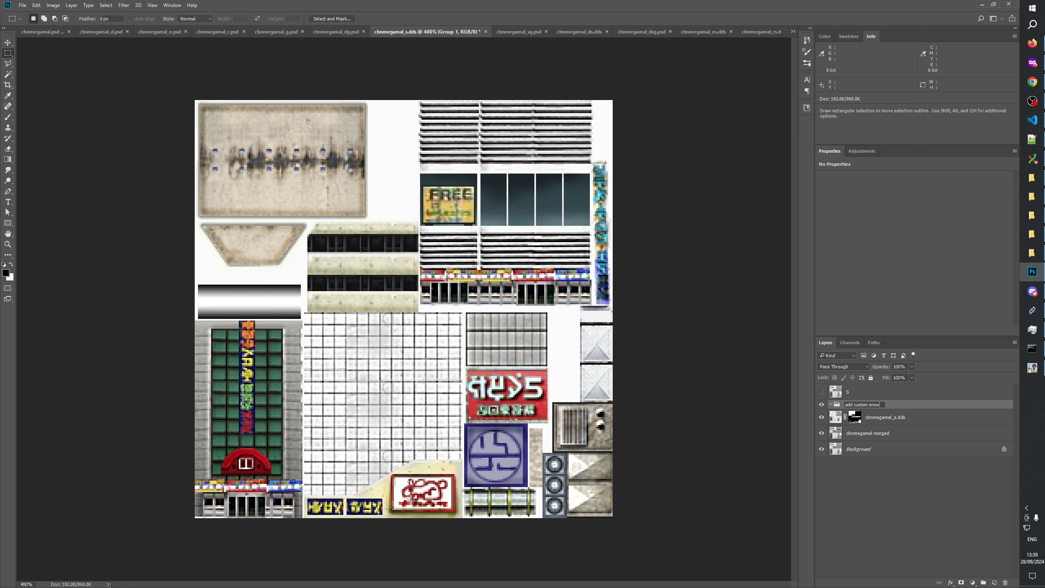
{"action": "type", "text": "_s"}
{"action": "key", "text": "Return"}
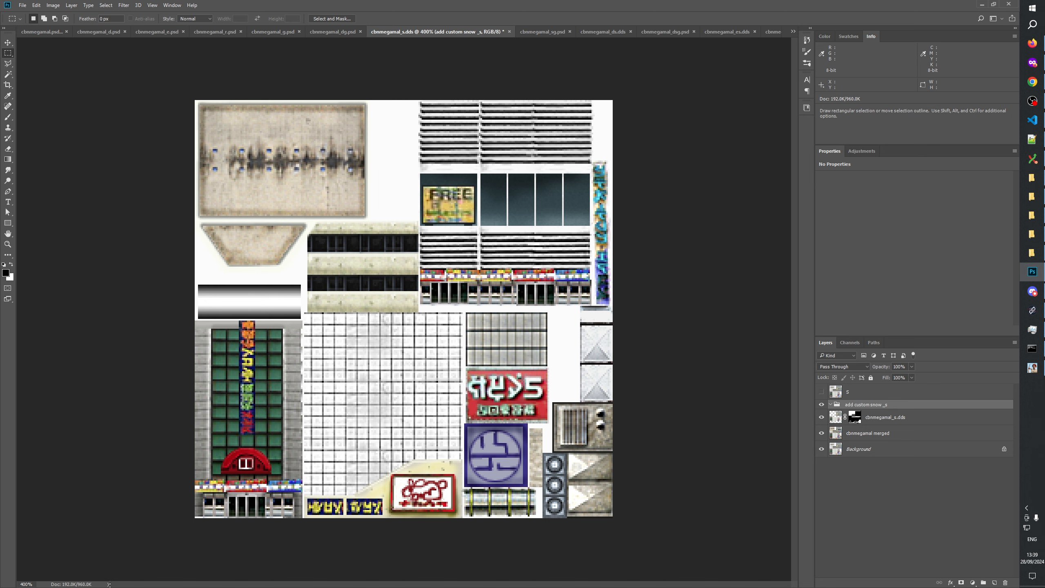
{"action": "left_click", "coordinate": [995, 582]}
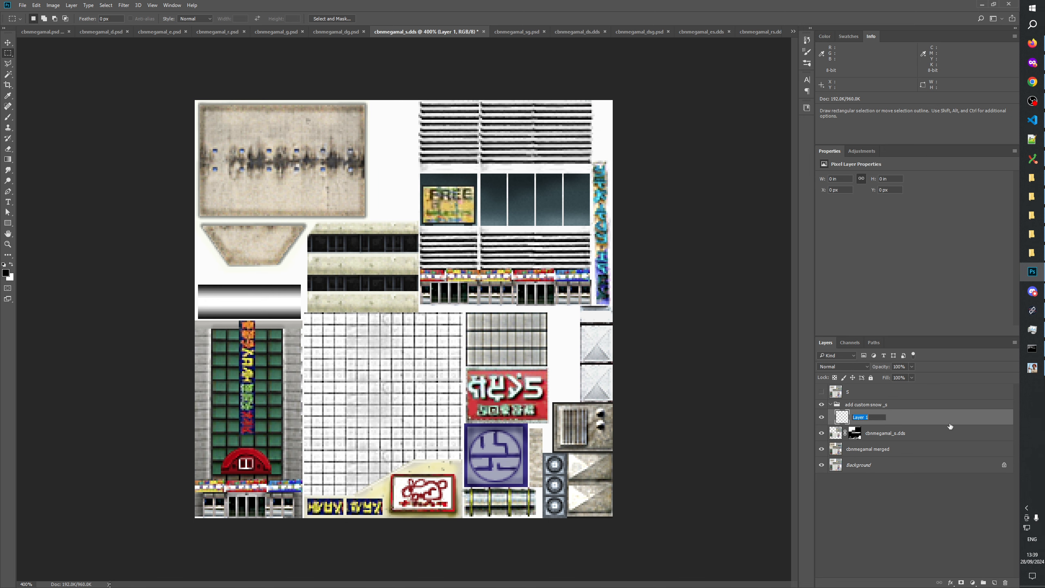
{"action": "key", "text": "Return"}
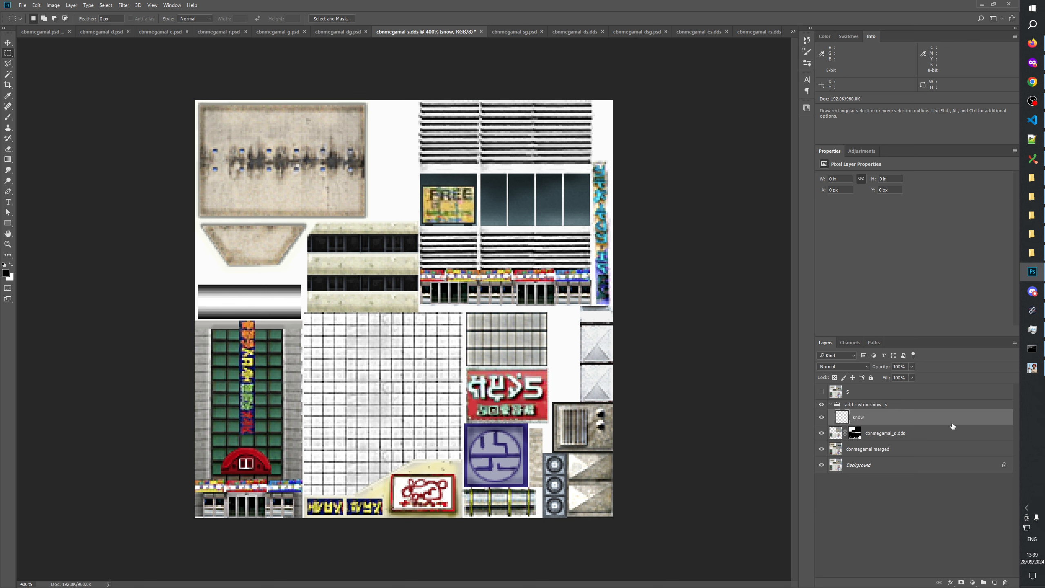
Sample the pale snow colour #dee3e6 from the original snow S layer for the Brush, and hide S again
{"action": "left_click", "coordinate": [822, 392]}
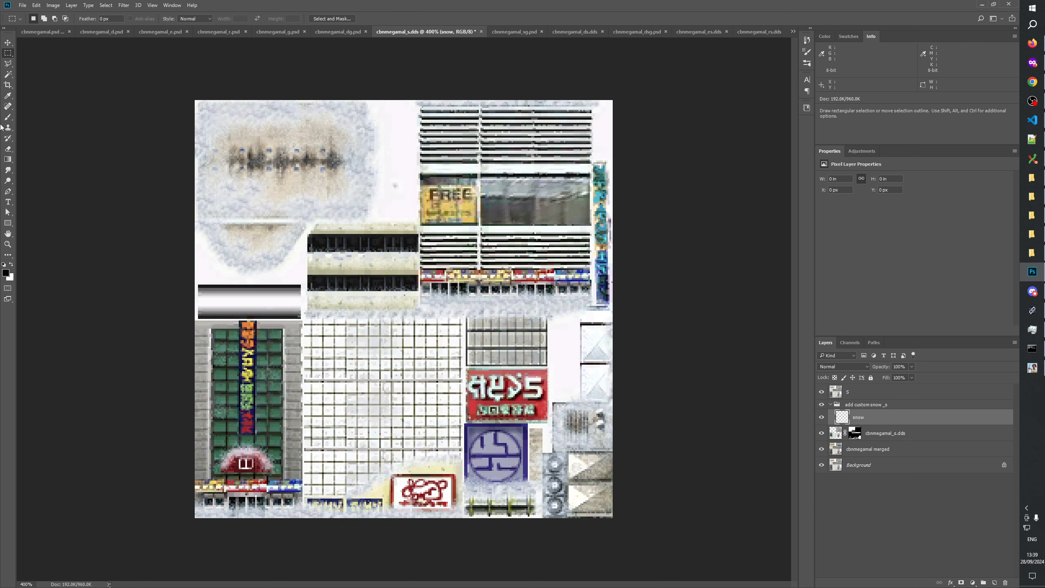
{"action": "left_click", "coordinate": [7, 96]}
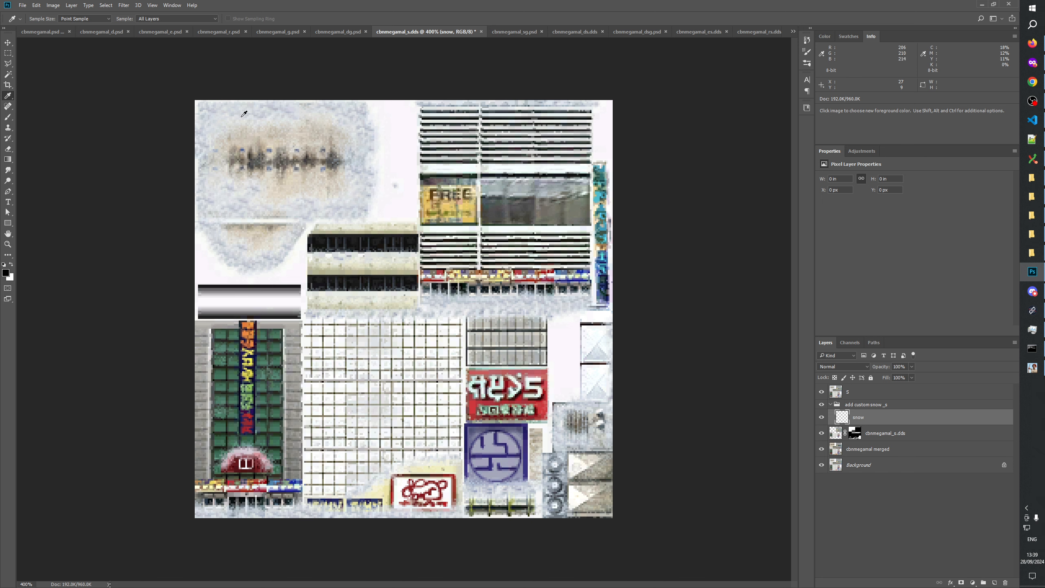
{"action": "left_click", "coordinate": [5, 271]}
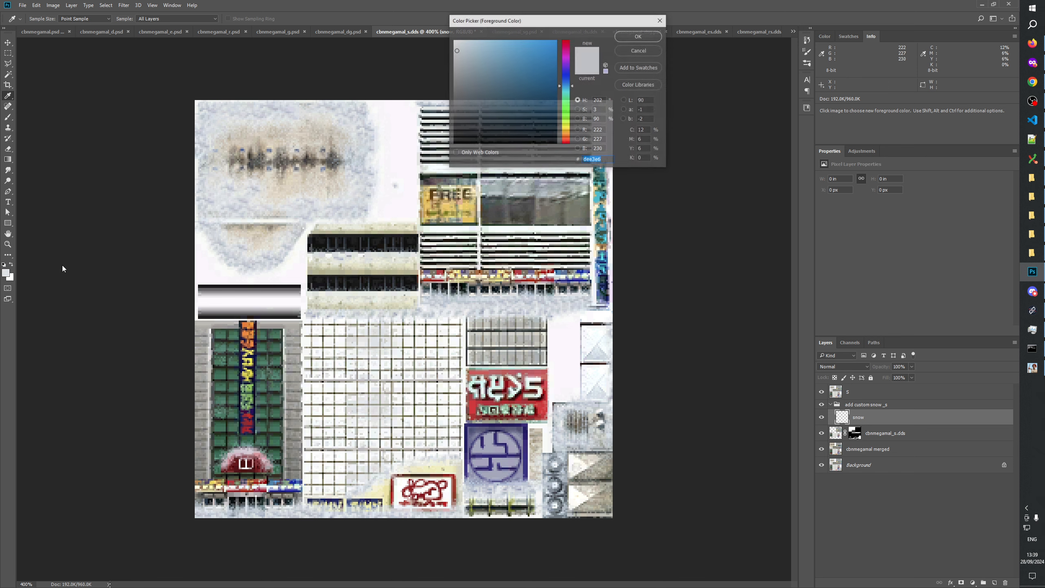
{"action": "left_click", "coordinate": [637, 49]}
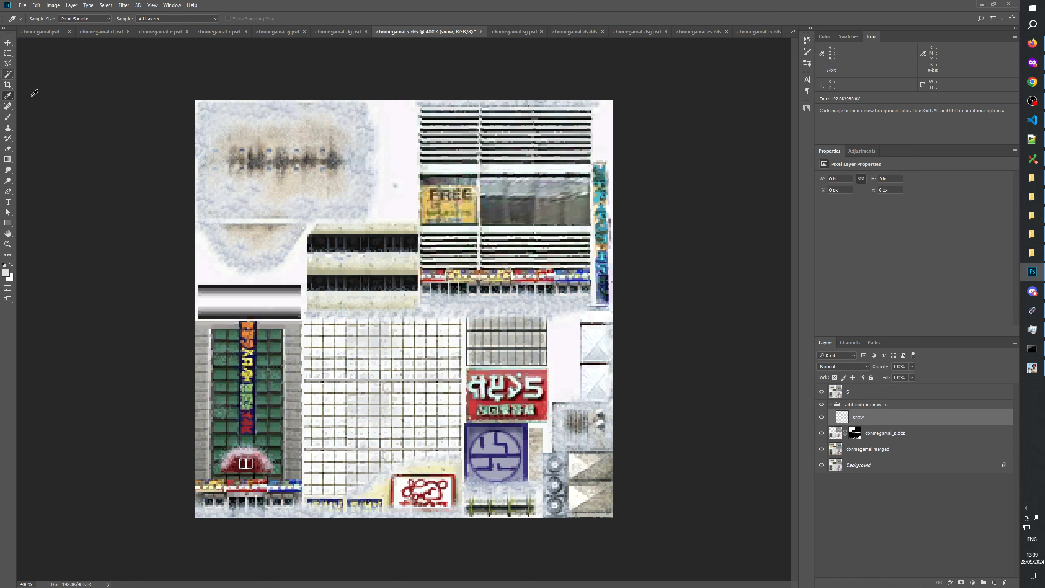
{"action": "left_click", "coordinate": [7, 120]}
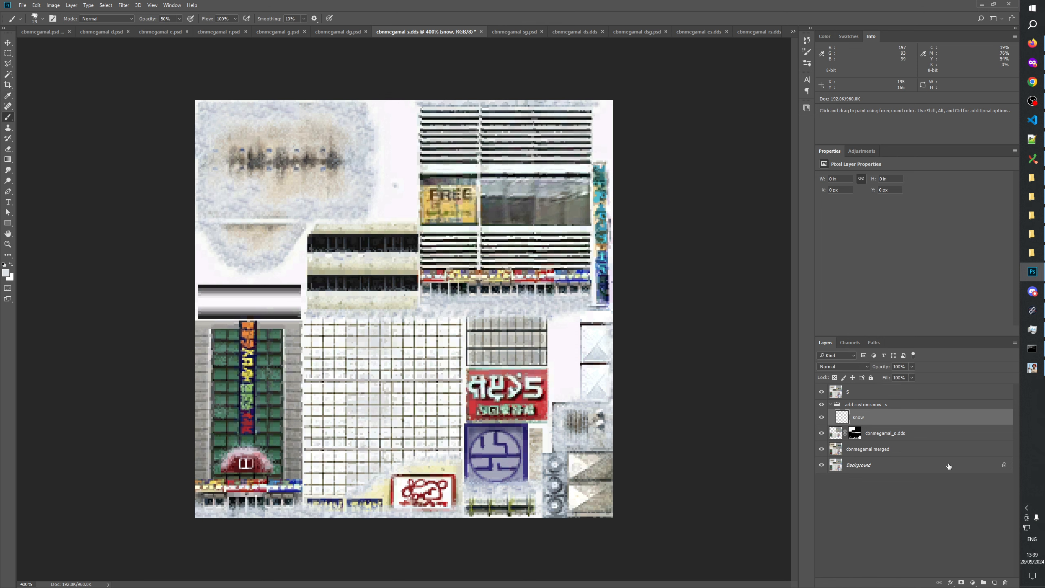
{"action": "left_click", "coordinate": [822, 392]}
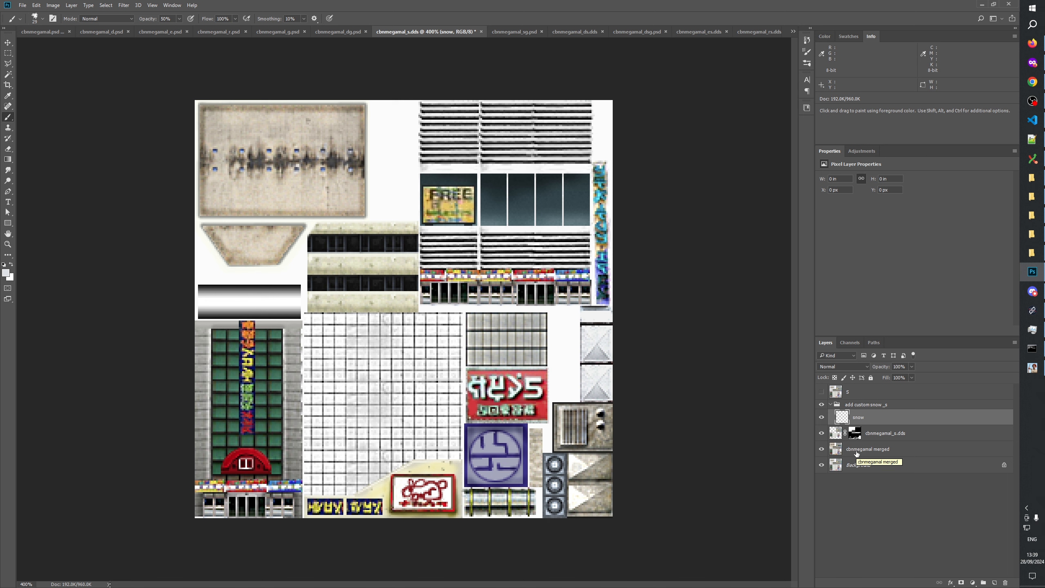
Revert the document history to the Select Inverse state, undoing the layer clearing, the new group and the snow layer
{"action": "left_click", "coordinate": [862, 467]}
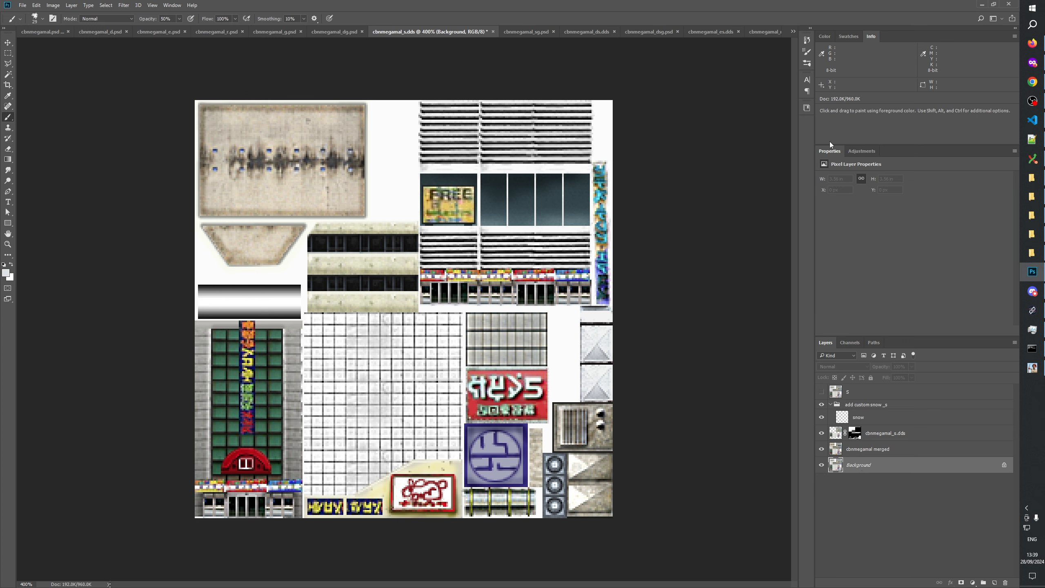
{"action": "left_click", "coordinate": [811, 41]}
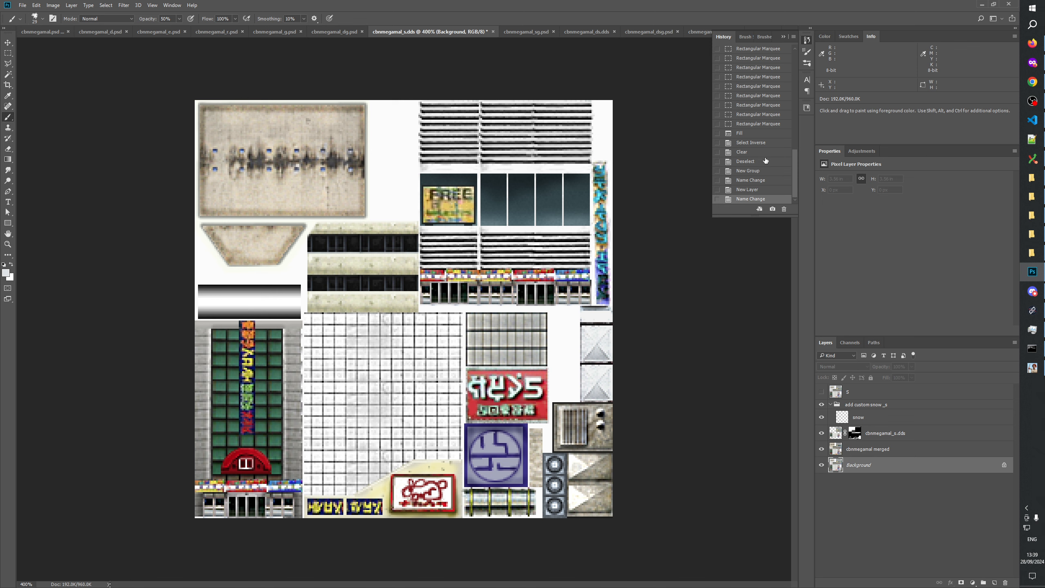
{"action": "left_click", "coordinate": [751, 142]}
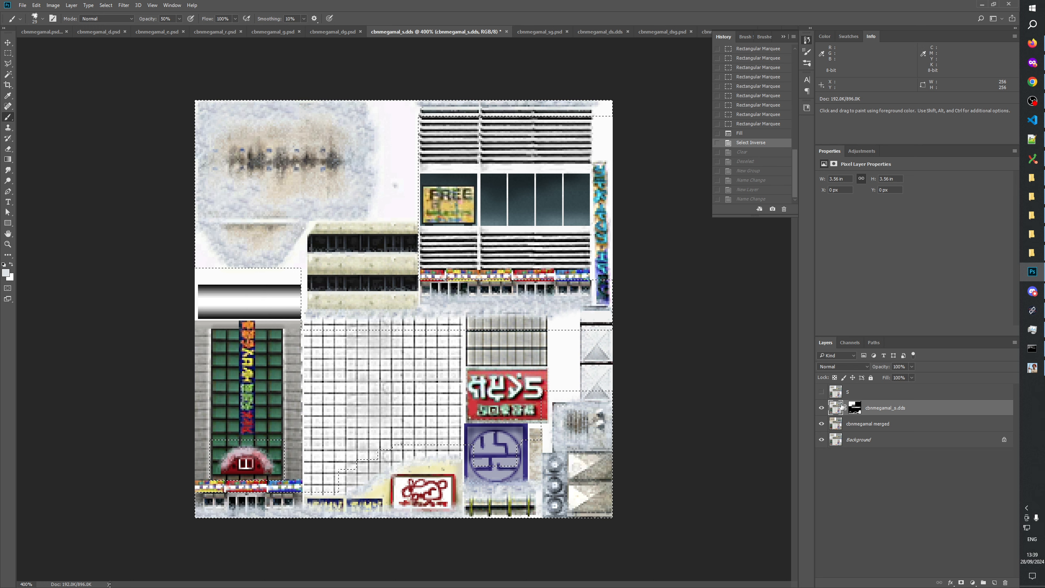
Invert the selection back to the snow-free areas, delete the cbnmegamal_s.dds pixels inside it, and deselect
{"action": "left_click", "coordinate": [106, 5]}
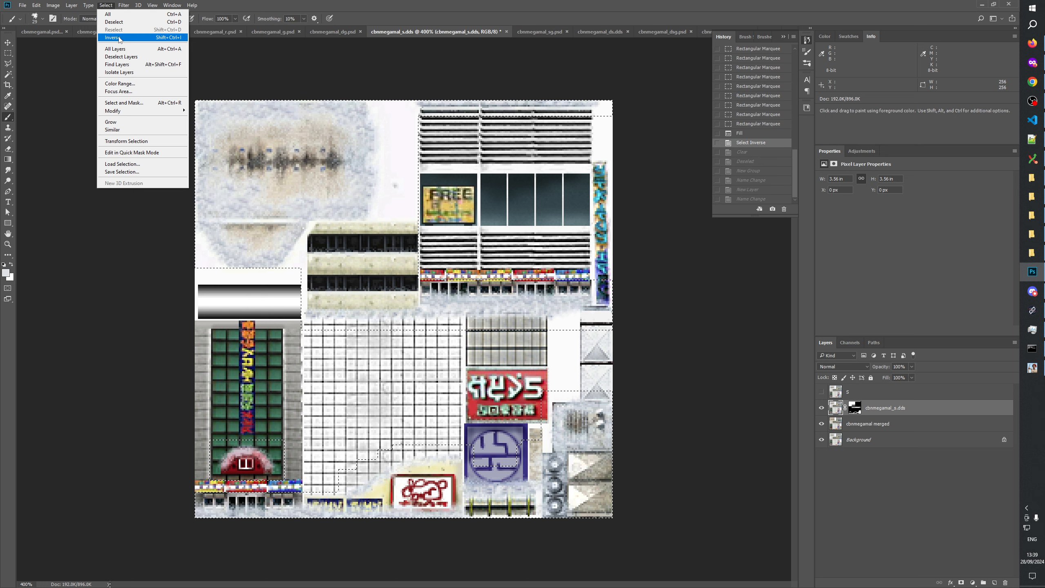
{"action": "left_click", "coordinate": [120, 39]}
{"action": "key", "text": "Delete"}
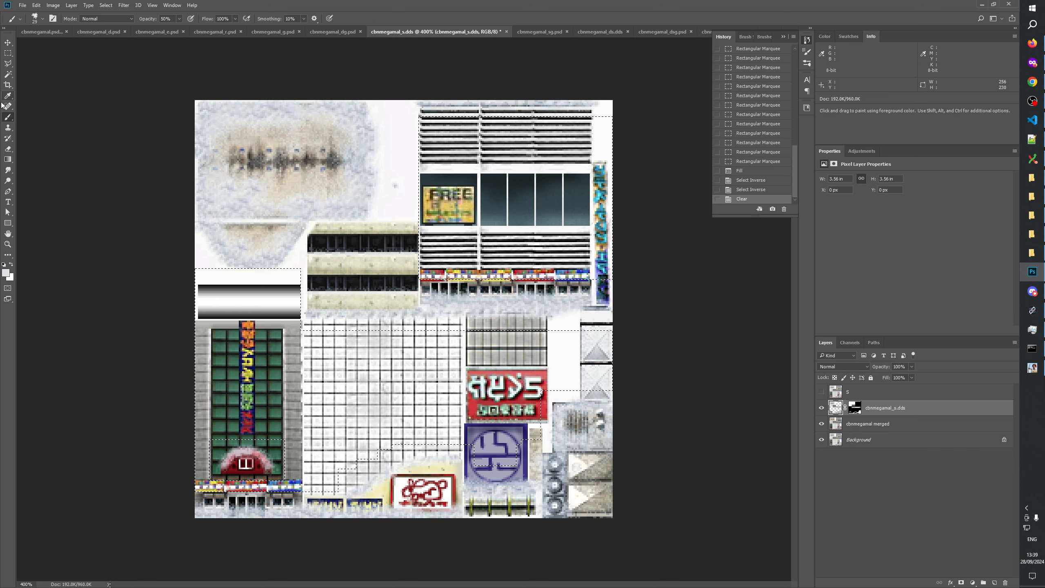
{"action": "left_click", "coordinate": [8, 52]}
{"action": "left_click", "coordinate": [212, 198]}
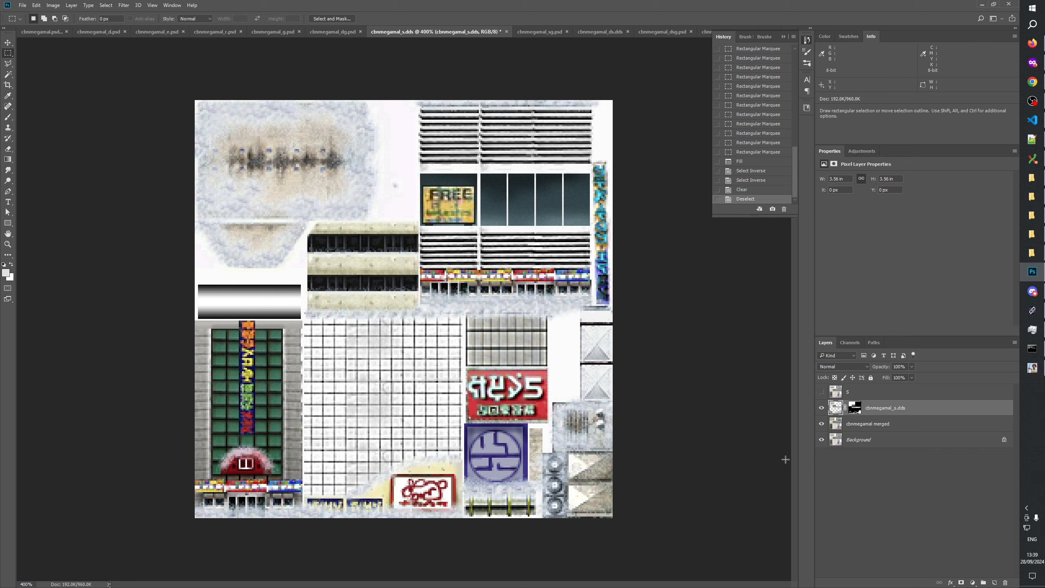
Load the cbnmegamal_s.dds layer's remaining pixels as a selection to check them, and clear the selection and layer choice
{"action": "left_click", "coordinate": [833, 410], "text": "ctrl"}
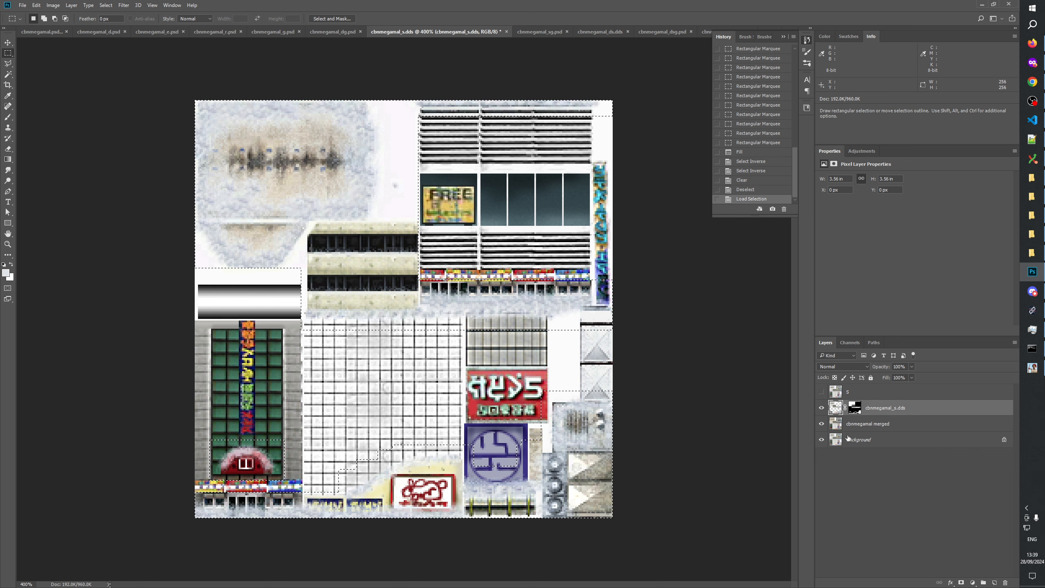
{"action": "left_click", "coordinate": [663, 343]}
{"action": "left_click", "coordinate": [859, 464]}
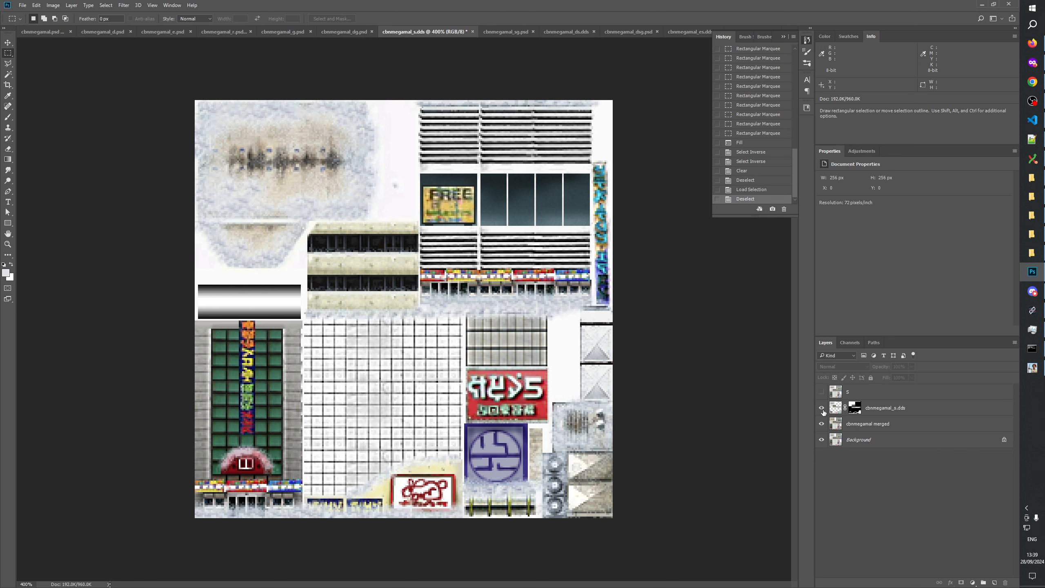
Add a group named "add custom snow _s" above the cbnmegamal_s.dds layer, with a new layer named "snow" inside it
{"action": "left_click", "coordinate": [909, 412]}
{"action": "left_click", "coordinate": [983, 583]}
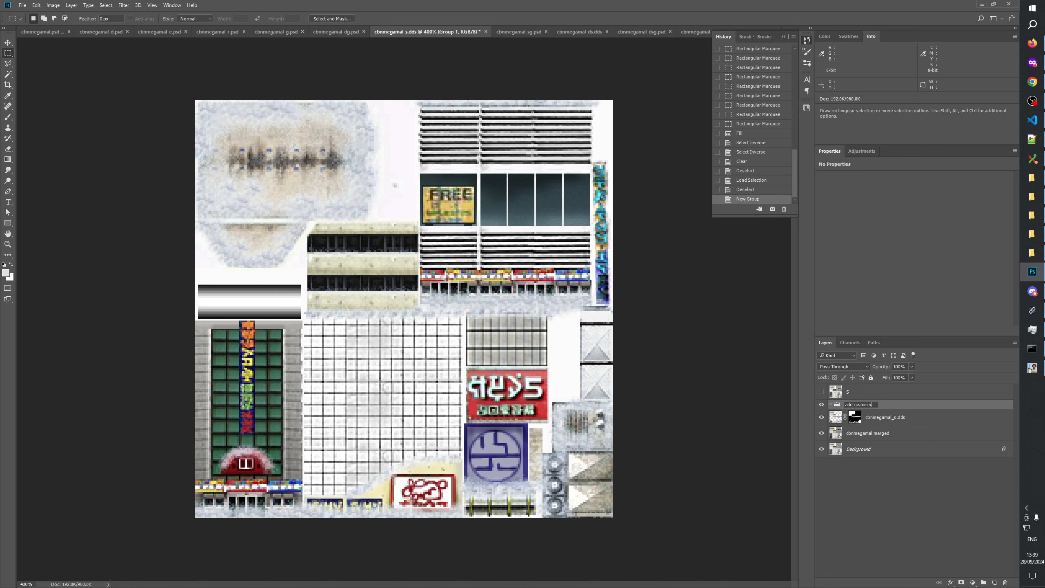
{"action": "type", "text": "add custom snow _s"}
{"action": "key", "text": "Return"}
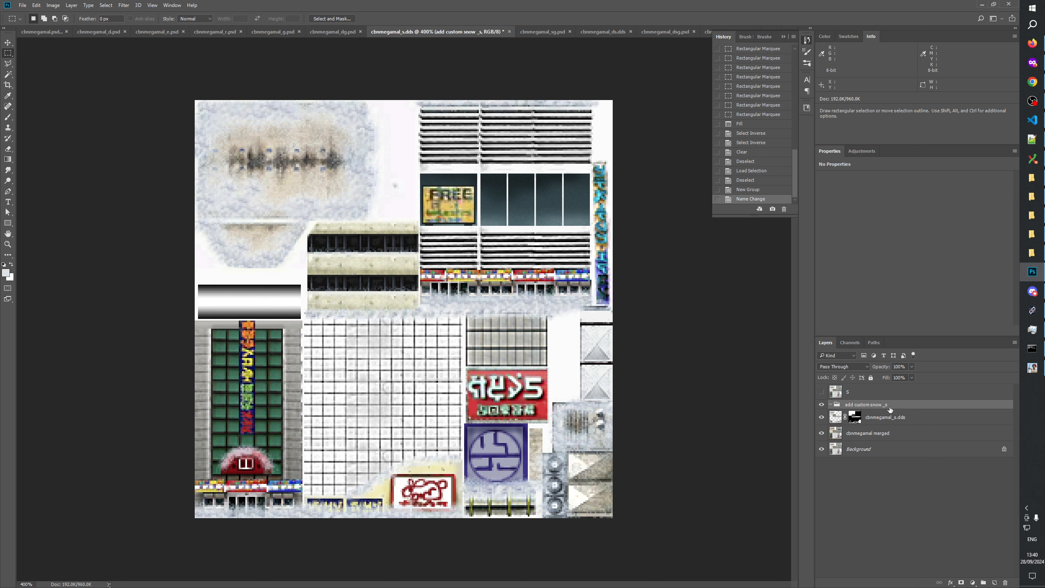
{"action": "left_click", "coordinate": [995, 583]}
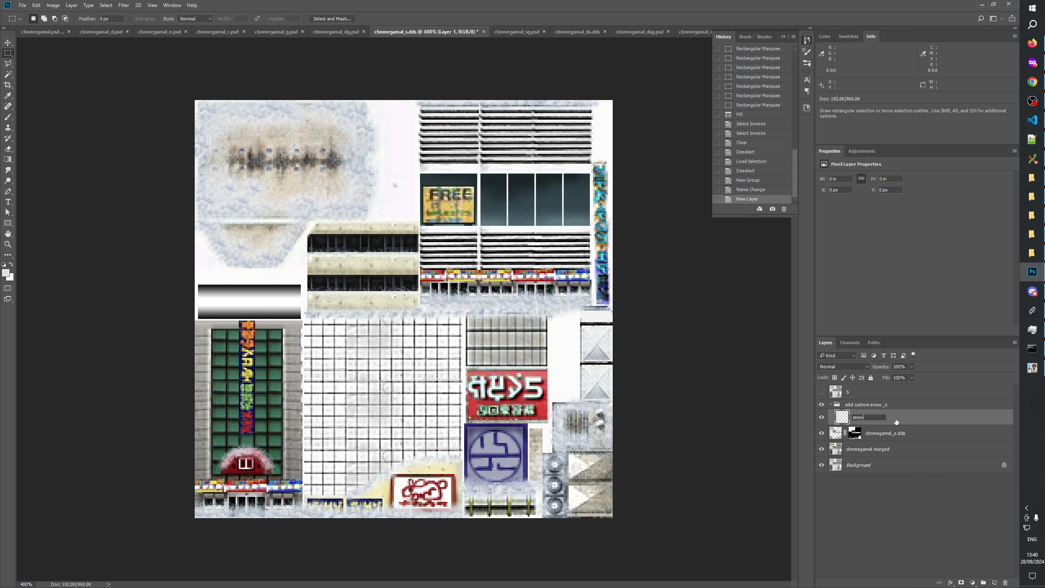
{"action": "key", "text": "Return"}
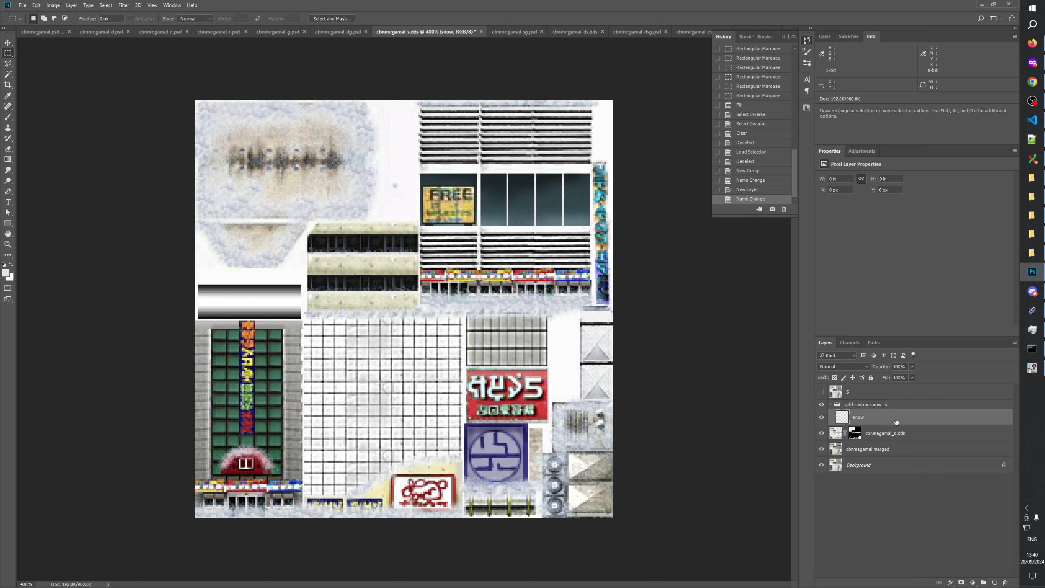
Dab snow across the white tiled wall on the snow layer, using the Brush at 10% opacity
{"action": "left_click", "coordinate": [7, 117]}
{"action": "left_click_drag", "start_coordinate": [346, 365], "coordinate": [350, 365]}
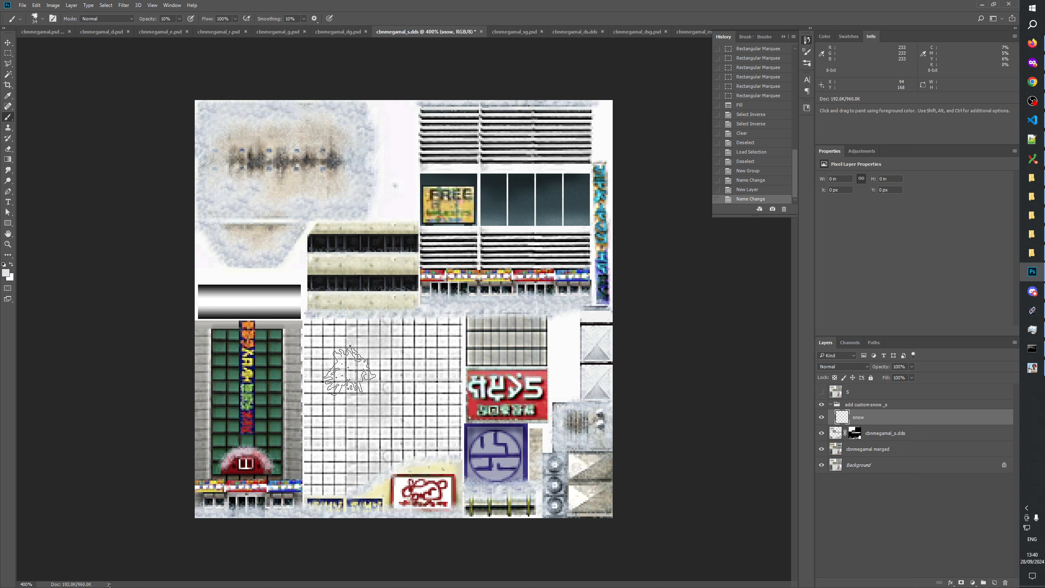
{"action": "left_click", "coordinate": [352, 376]}
{"action": "left_click", "coordinate": [353, 392]}
{"action": "left_click", "coordinate": [360, 405]}
{"action": "left_click", "coordinate": [394, 366]}
{"action": "left_click", "coordinate": [419, 356]}
{"action": "left_click", "coordinate": [434, 376]}
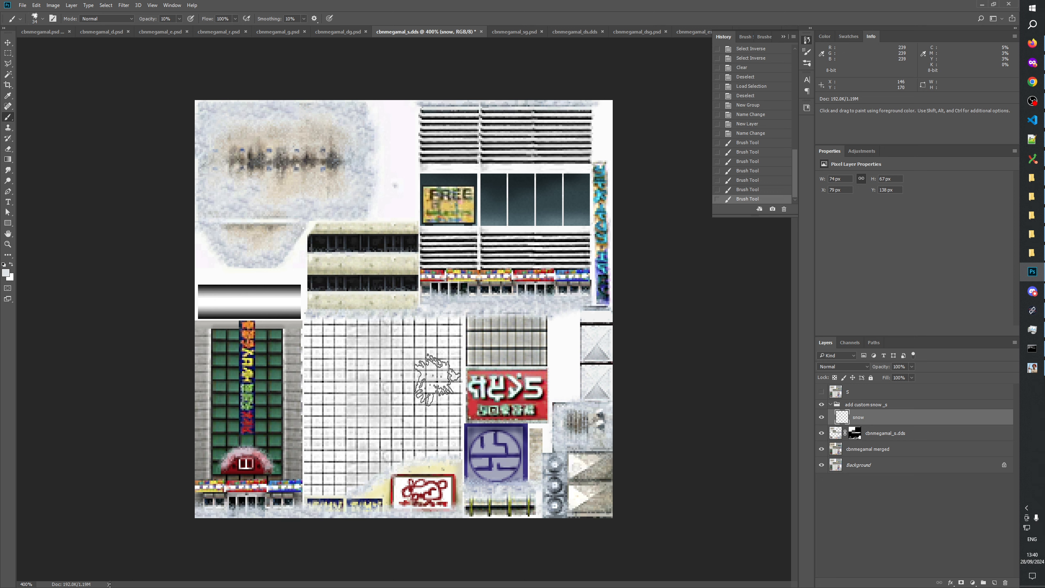
{"action": "left_click", "coordinate": [432, 393]}
{"action": "left_click", "coordinate": [429, 409]}
{"action": "left_click", "coordinate": [401, 424]}
{"action": "left_click", "coordinate": [344, 433]}
{"action": "left_click", "coordinate": [339, 454]}
{"action": "left_click", "coordinate": [330, 441]}
{"action": "left_click", "coordinate": [340, 433]}
Dab snow over the green glass facade and its grey surround with a smaller Brush at 10% opacity
{"action": "left_click_drag", "start_coordinate": [272, 384], "coordinate": [263, 382]}
{"action": "left_click", "coordinate": [268, 344]}
{"action": "left_click", "coordinate": [273, 352]}
{"action": "left_click", "coordinate": [280, 390]}
{"action": "left_click", "coordinate": [264, 391]}
{"action": "left_click", "coordinate": [231, 348]}
{"action": "left_click", "coordinate": [219, 363]}
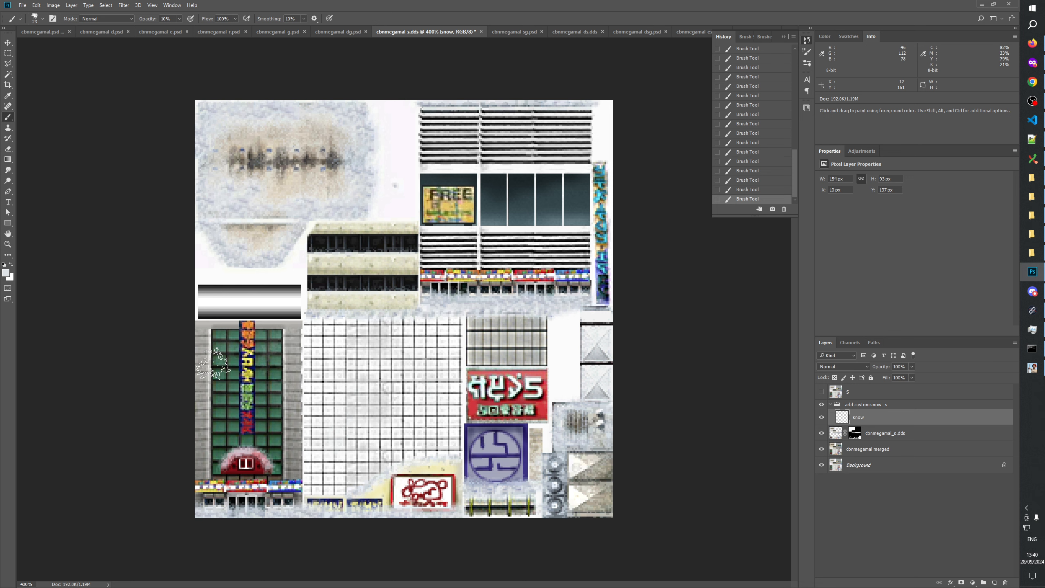
{"action": "left_click", "coordinate": [212, 375]}
{"action": "left_click", "coordinate": [213, 401]}
{"action": "left_click", "coordinate": [242, 428]}
{"action": "left_click", "coordinate": [270, 431]}
{"action": "left_click", "coordinate": [288, 432]}
{"action": "left_click", "coordinate": [286, 456]}
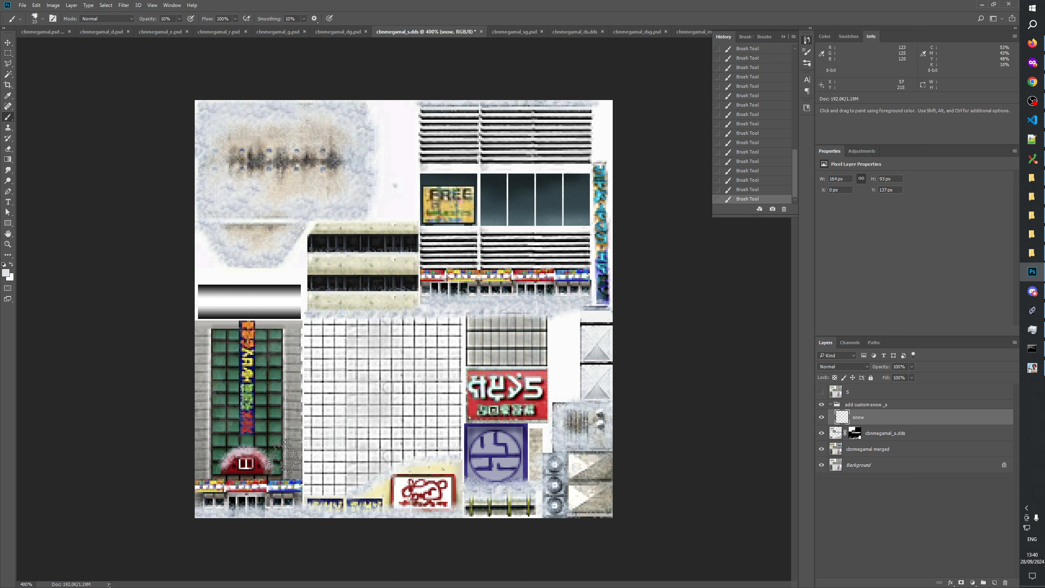
{"action": "left_click", "coordinate": [244, 451]}
{"action": "left_click", "coordinate": [219, 452]}
{"action": "left_click", "coordinate": [202, 467]}
{"action": "left_click", "coordinate": [263, 409]}
{"action": "left_click", "coordinate": [270, 384]}
{"action": "left_click", "coordinate": [286, 347]}
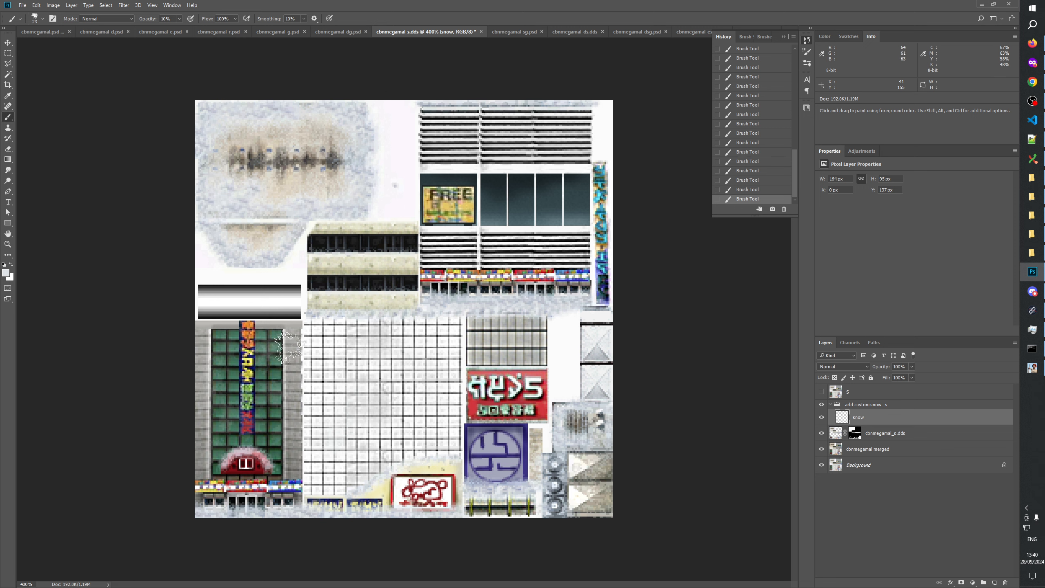
{"action": "left_click", "coordinate": [277, 400]}
{"action": "left_click", "coordinate": [235, 424]}
{"action": "left_click", "coordinate": [222, 360]}
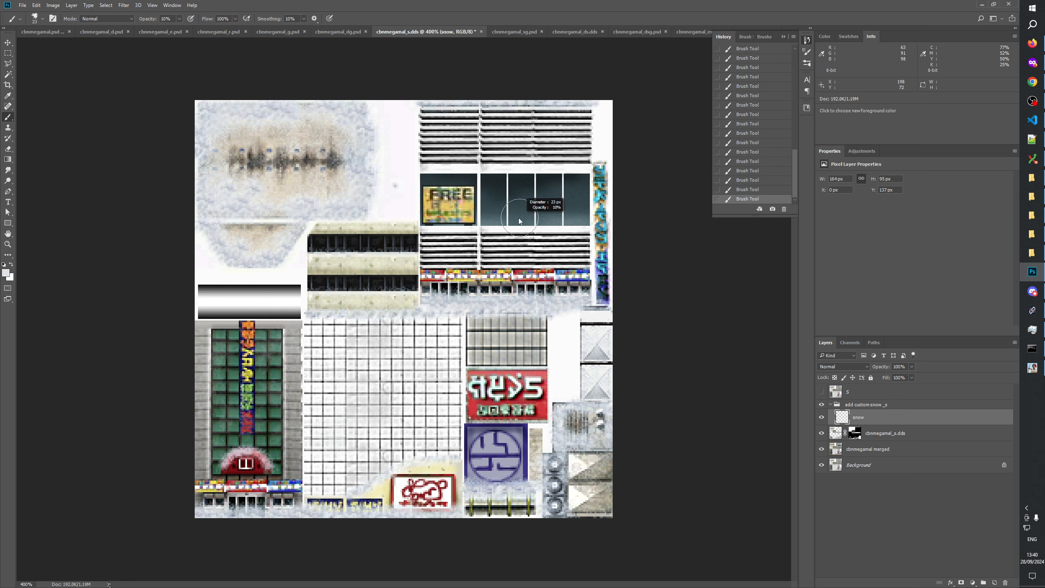
Try dabbing snow at 10% opacity over the dark window panes beside the FREE sign
{"action": "left_click", "coordinate": [503, 204]}
{"action": "left_click", "coordinate": [513, 191]}
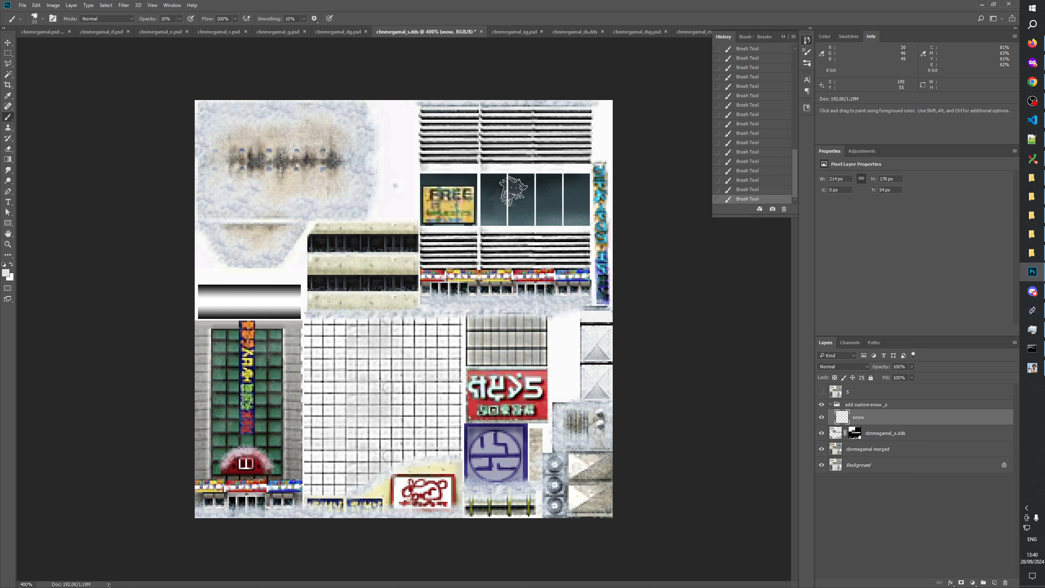
{"action": "left_click", "coordinate": [542, 201]}
{"action": "left_click", "coordinate": [575, 213]}
{"action": "left_click", "coordinate": [544, 225]}
{"action": "left_click", "coordinate": [520, 215]}
{"action": "left_click", "coordinate": [492, 219]}
{"action": "left_click", "coordinate": [560, 186]}
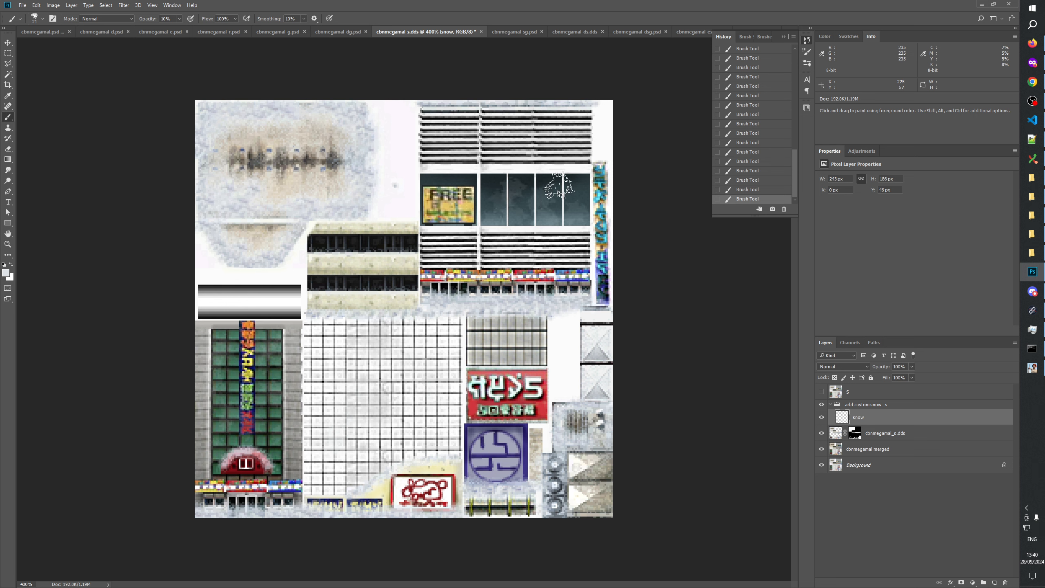
{"action": "left_click", "coordinate": [577, 187]}
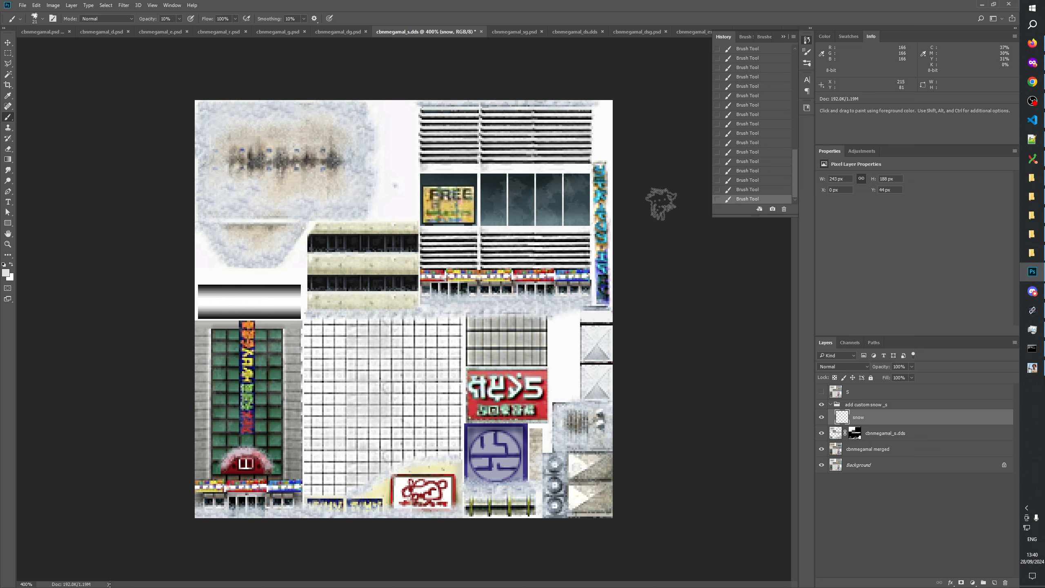
Step back through the history to undo the snow dabs on the dark window panes
{"action": "left_click", "coordinate": [748, 172]}
{"action": "left_click", "coordinate": [753, 143]}
{"action": "left_click", "coordinate": [753, 114]}
{"action": "left_click", "coordinate": [753, 96]}
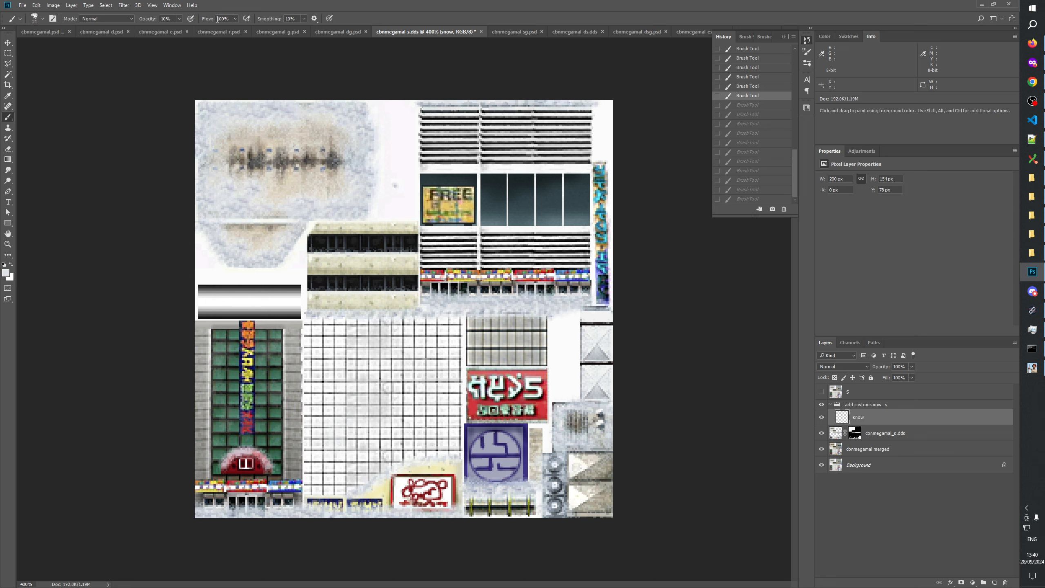
Paint faint snow at 5% Brush opacity over the FREE sign, dark windows, louvres, grey wall panel and pale pyramid tiles
{"action": "left_click", "coordinate": [166, 19]}
{"action": "mouse_move", "coordinate": [456, 210]}
{"action": "left_mouse_down"}
{"action": "mouse_move", "coordinate": [436, 216]}
{"action": "mouse_move", "coordinate": [535, 194]}
{"action": "mouse_move", "coordinate": [546, 209]}
{"action": "mouse_move", "coordinate": [577, 187]}
{"action": "mouse_move", "coordinate": [488, 224]}
{"action": "mouse_move", "coordinate": [572, 194]}
{"action": "mouse_move", "coordinate": [471, 178]}
{"action": "mouse_move", "coordinate": [494, 191]}
{"action": "left_mouse_up"}
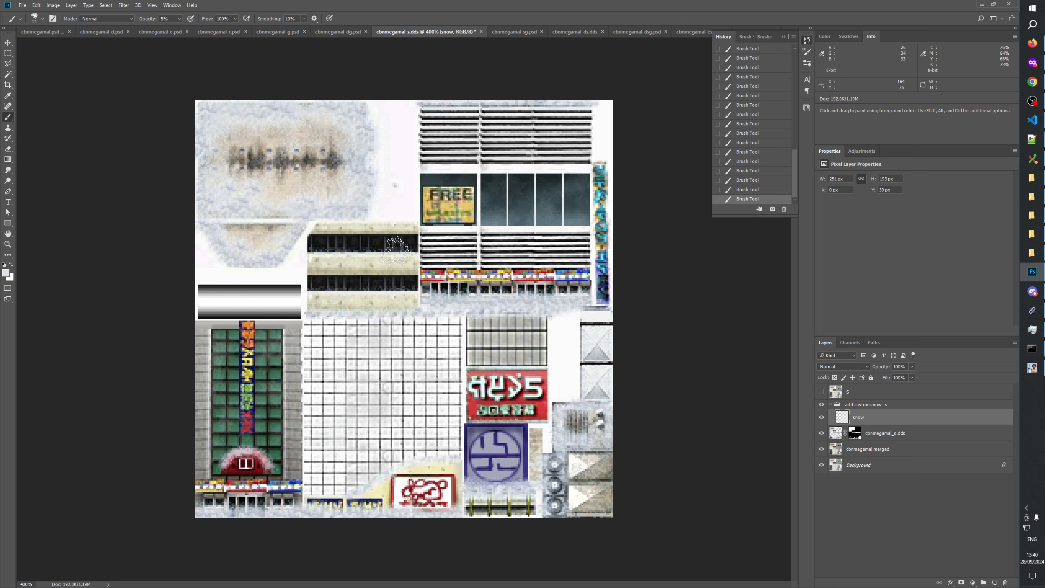
{"action": "mouse_move", "coordinate": [544, 151]}
{"action": "left_mouse_down"}
{"action": "mouse_move", "coordinate": [570, 142]}
{"action": "mouse_move", "coordinate": [515, 150]}
{"action": "left_mouse_up"}
{"action": "left_click_drag", "start_coordinate": [494, 352], "coordinate": [492, 352]}
{"action": "left_click", "coordinate": [595, 349]}
{"action": "mouse_move", "coordinate": [595, 350]}
{"action": "left_mouse_down"}
{"action": "mouse_move", "coordinate": [584, 385]}
{"action": "mouse_move", "coordinate": [602, 334]}
{"action": "left_mouse_up"}
{"action": "mouse_move", "coordinate": [473, 345]}
{"action": "left_mouse_down"}
{"action": "mouse_move", "coordinate": [508, 340]}
{"action": "mouse_move", "coordinate": [532, 352]}
{"action": "mouse_move", "coordinate": [475, 356]}
{"action": "mouse_move", "coordinate": [507, 337]}
{"action": "mouse_move", "coordinate": [534, 349]}
{"action": "mouse_move", "coordinate": [533, 329]}
{"action": "left_mouse_up"}
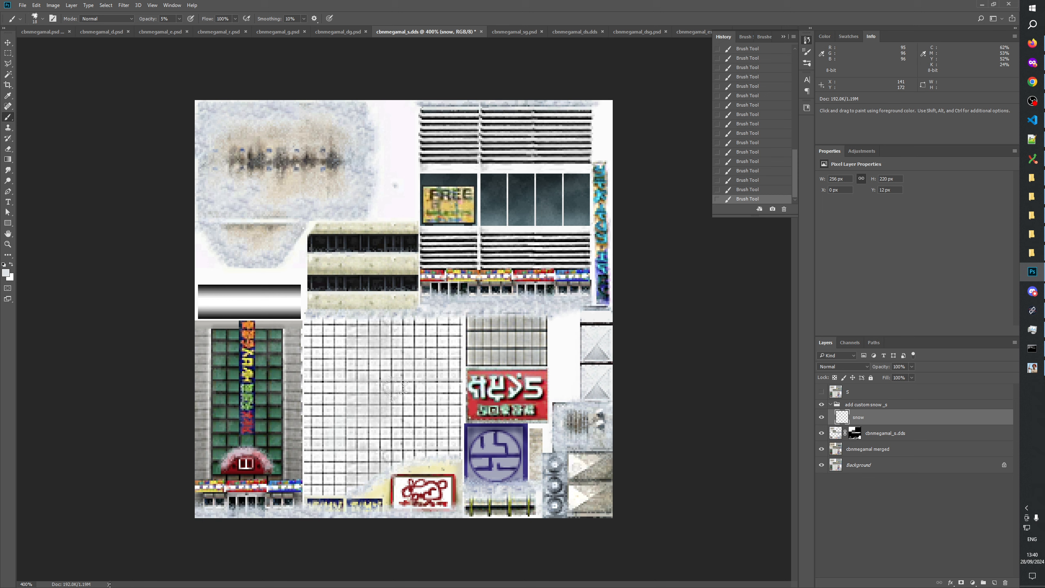
Paint faint 5% snow over the tiled wall, green facade and shopfronts, and over the awnings and balconies with a 14 px Brush
{"action": "left_click_drag", "start_coordinate": [363, 386], "coordinate": [379, 387]}
{"action": "mouse_move", "coordinate": [339, 453]}
{"action": "left_mouse_down"}
{"action": "mouse_move", "coordinate": [323, 430]}
{"action": "mouse_move", "coordinate": [329, 352]}
{"action": "mouse_move", "coordinate": [428, 414]}
{"action": "mouse_move", "coordinate": [416, 420]}
{"action": "mouse_move", "coordinate": [423, 435]}
{"action": "left_mouse_up"}
{"action": "left_click_drag", "start_coordinate": [223, 431], "coordinate": [211, 432]}
{"action": "left_click_drag", "start_coordinate": [296, 362], "coordinate": [287, 453]}
{"action": "mouse_move", "coordinate": [227, 498]}
{"action": "left_mouse_down"}
{"action": "mouse_move", "coordinate": [231, 487]}
{"action": "mouse_move", "coordinate": [296, 490]}
{"action": "left_mouse_up"}
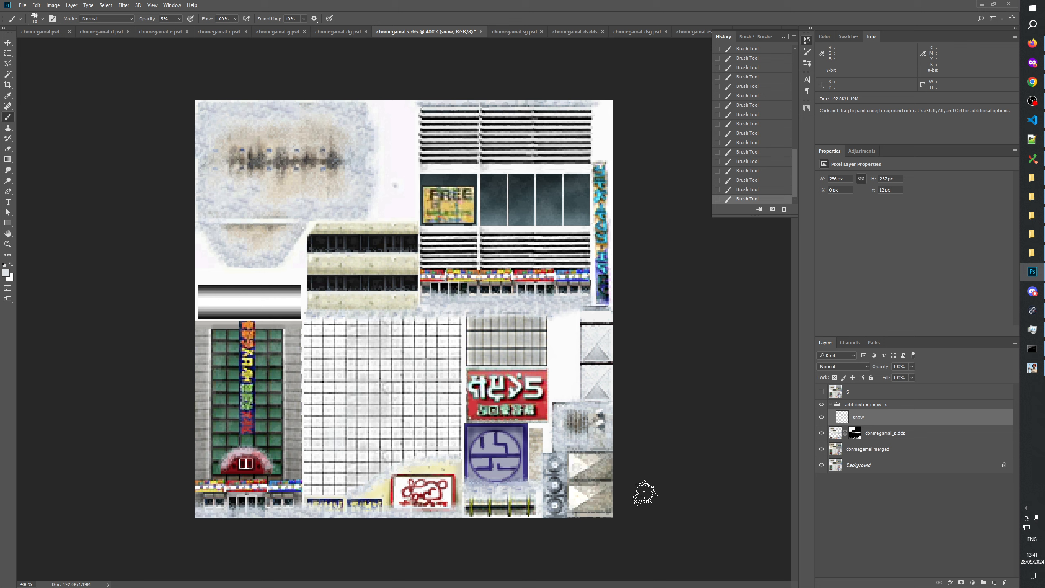
{"action": "left_click_drag", "start_coordinate": [448, 279], "coordinate": [439, 279]}
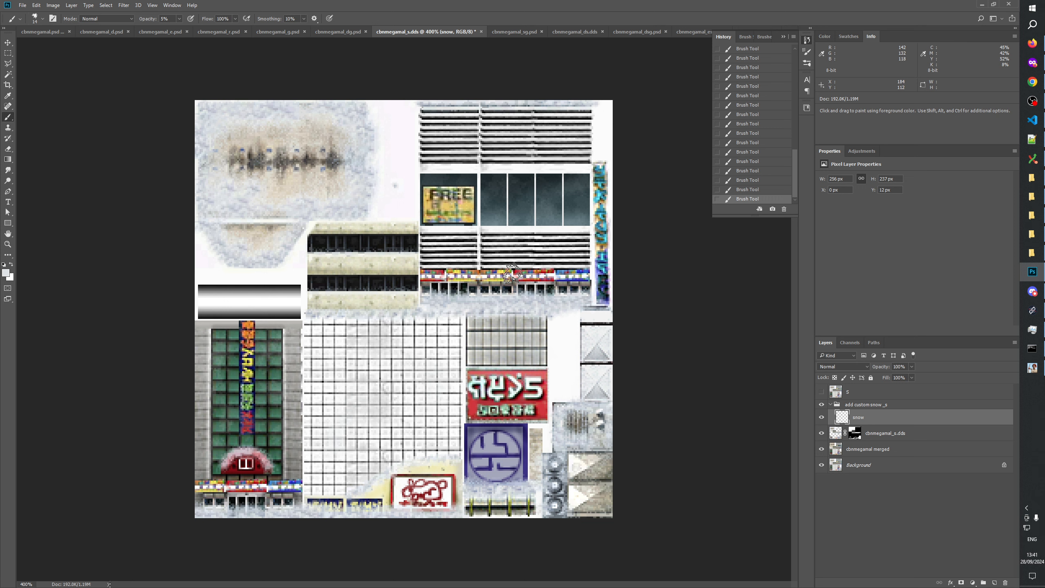
{"action": "right_click", "coordinate": [348, 247], "text": "alt"}
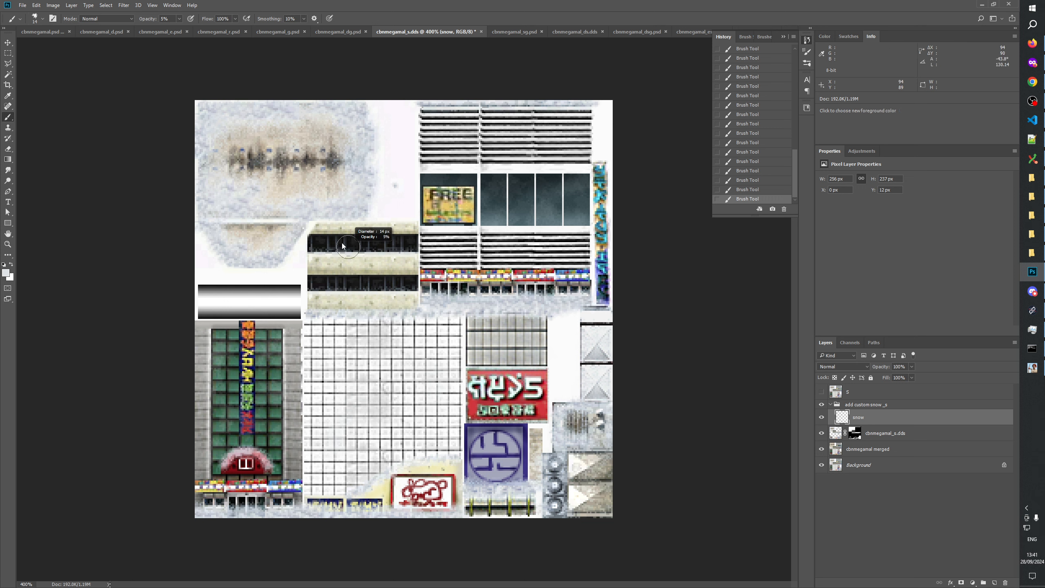
{"action": "right_click", "coordinate": [337, 241], "text": "alt"}
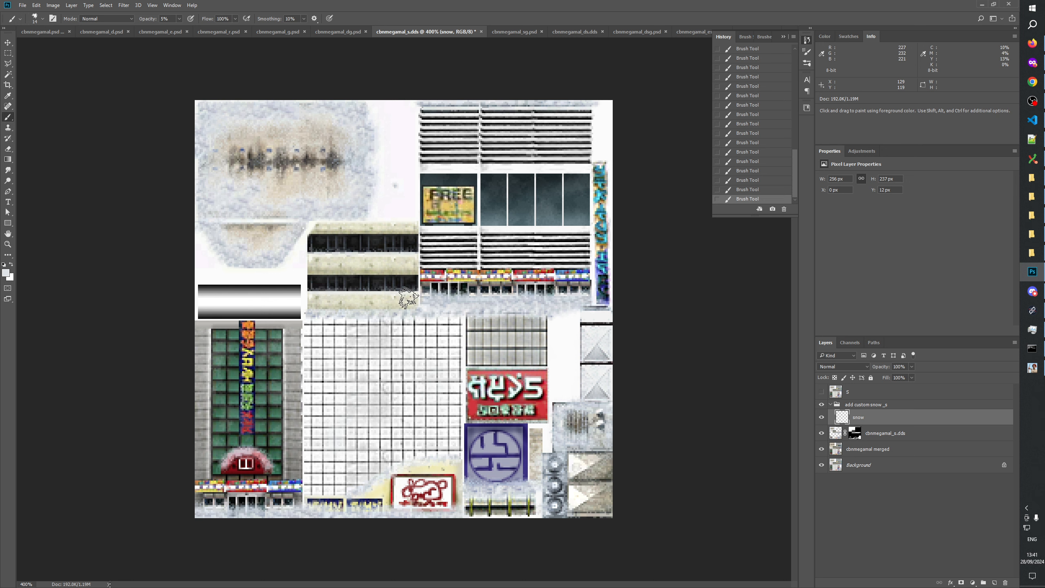
Add a layer mask to the snow layer and set up Add Noise on it with Uniform distribution and an amount of 70.69%
{"action": "left_click", "coordinate": [124, 6]}
{"action": "mouse_move", "coordinate": [218, 119]}
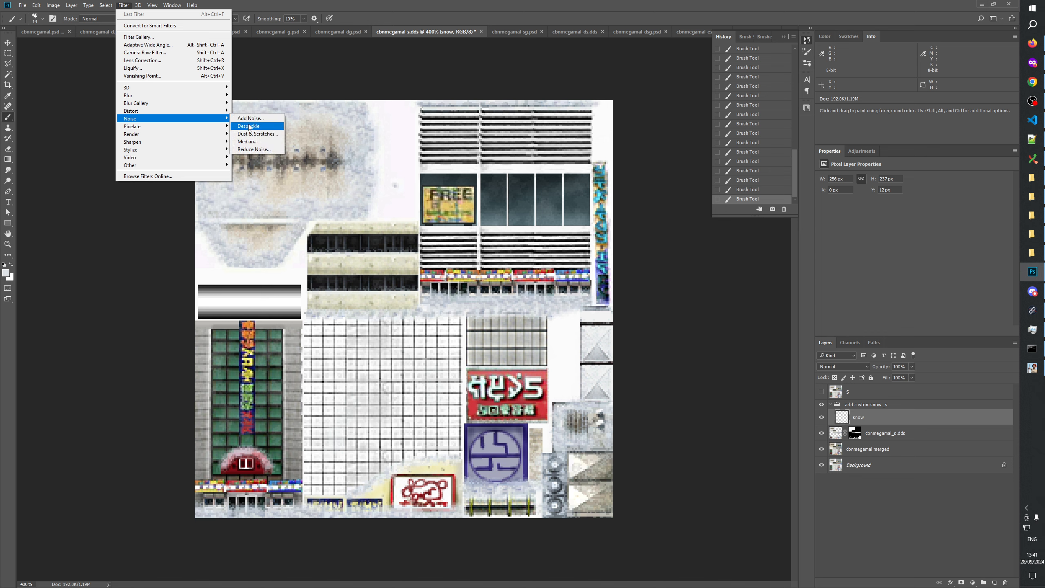
{"action": "left_click", "coordinate": [961, 583]}
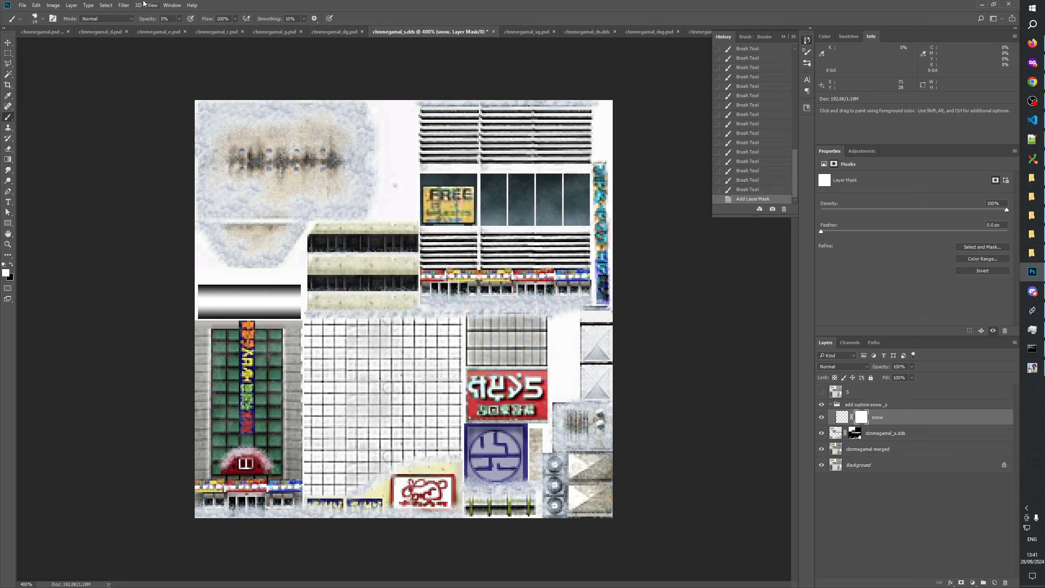
{"action": "left_click", "coordinate": [118, 6]}
{"action": "mouse_move", "coordinate": [173, 120]}
{"action": "left_click", "coordinate": [251, 119]}
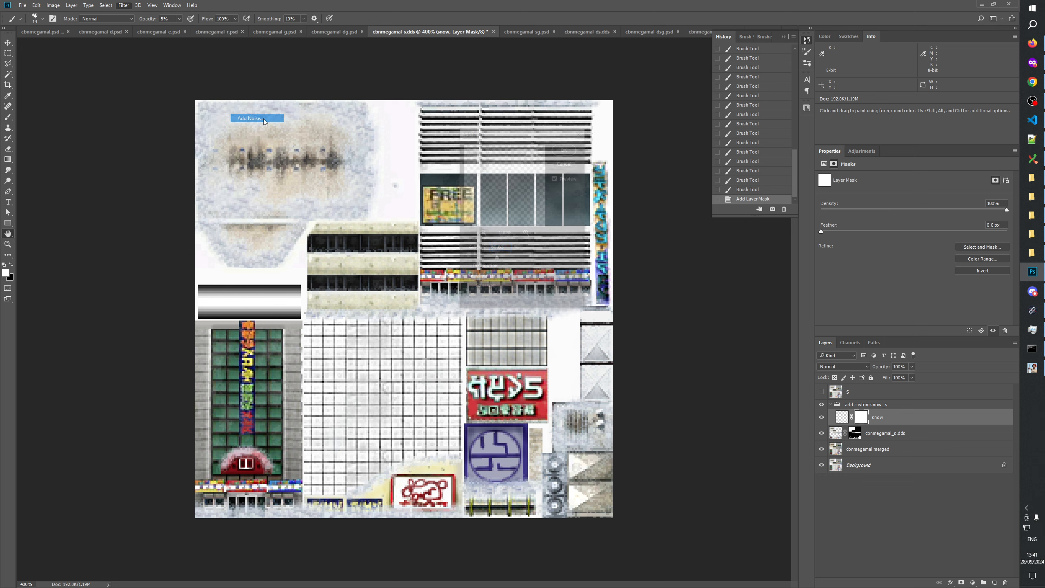
{"action": "mouse_move", "coordinate": [499, 258]}
{"action": "left_mouse_down"}
{"action": "mouse_move", "coordinate": [537, 259]}
{"action": "mouse_move", "coordinate": [513, 258]}
{"action": "left_mouse_up"}
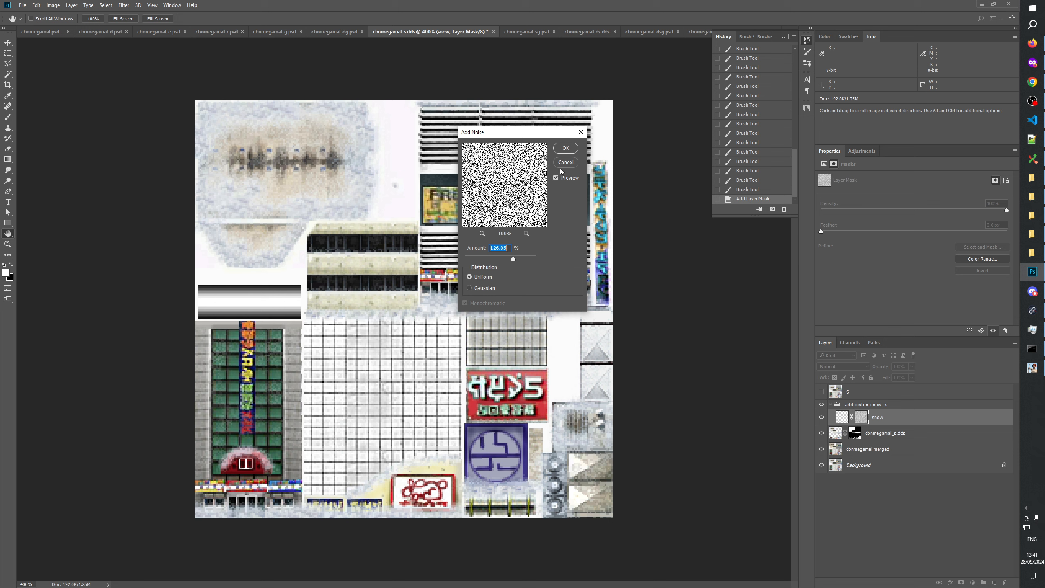
{"action": "left_click_drag", "start_coordinate": [530, 137], "coordinate": [694, 313]}
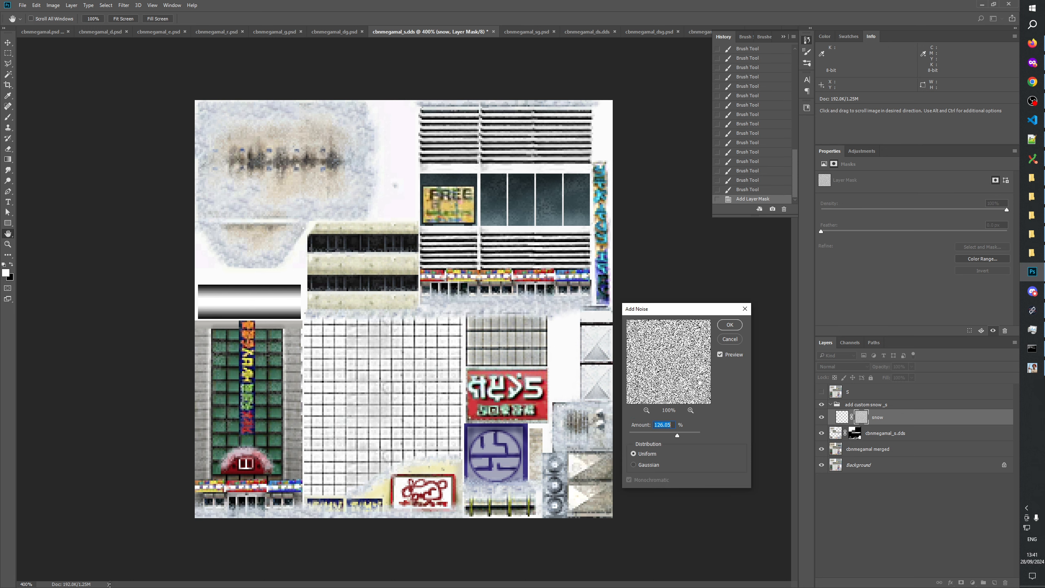
{"action": "left_click_drag", "start_coordinate": [679, 438], "coordinate": [664, 436]}
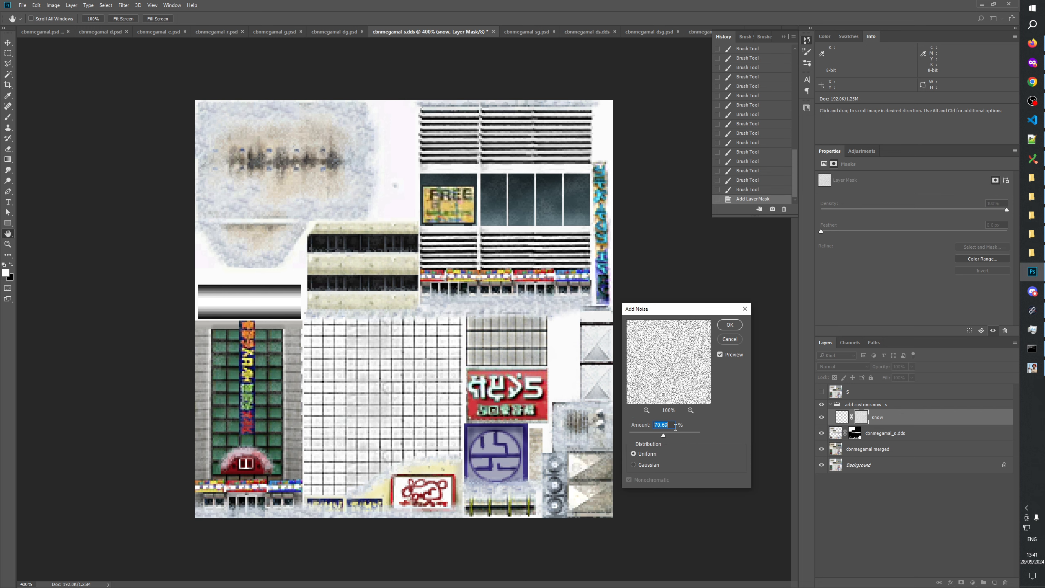
Compare the texture with and without the noise preview, and apply the noise to the snow layer's mask
{"action": "left_click", "coordinate": [721, 353]}
{"action": "left_click", "coordinate": [721, 353]}
{"action": "left_click", "coordinate": [721, 352]}
{"action": "left_click", "coordinate": [721, 353]}
{"action": "left_click", "coordinate": [721, 353]}
{"action": "left_click", "coordinate": [721, 353]}
{"action": "left_click", "coordinate": [722, 352]}
{"action": "left_click", "coordinate": [721, 352]}
{"action": "left_click", "coordinate": [721, 353]}
{"action": "left_click", "coordinate": [721, 353]}
{"action": "left_click", "coordinate": [721, 353]}
{"action": "left_click", "coordinate": [721, 353]}
{"action": "left_click", "coordinate": [721, 353]}
{"action": "left_click", "coordinate": [721, 353]}
{"action": "left_click", "coordinate": [721, 353]}
{"action": "left_click", "coordinate": [721, 353]}
{"action": "left_click", "coordinate": [721, 354]}
{"action": "left_click", "coordinate": [721, 354]}
{"action": "left_click", "coordinate": [721, 355]}
{"action": "left_click", "coordinate": [720, 354]}
{"action": "left_click", "coordinate": [720, 355]}
{"action": "left_click", "coordinate": [730, 325]}
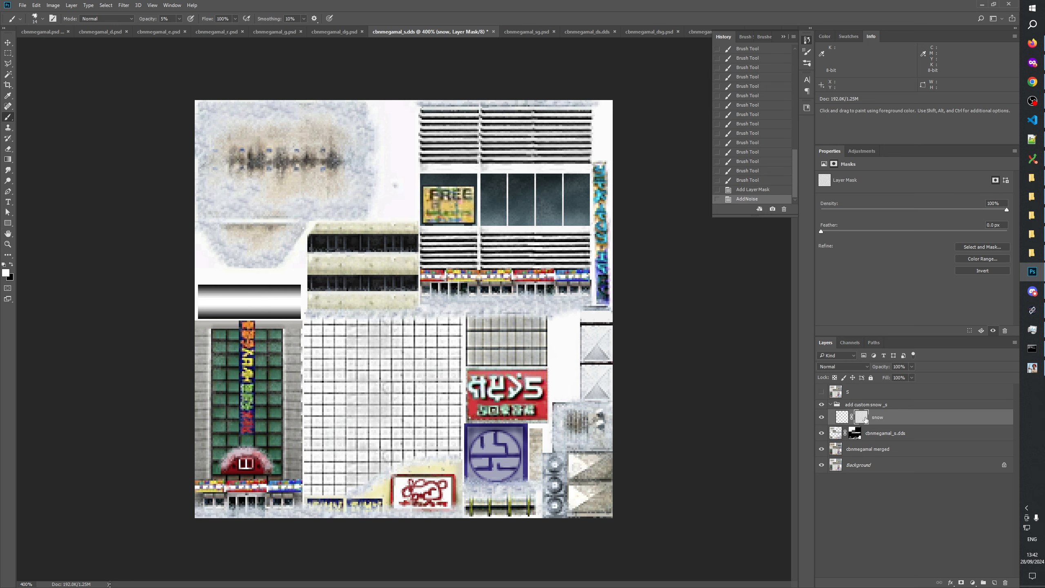
Apply the noise mask to the snow layer and duplicate that layer as a copy at 47% opacity
{"action": "right_click", "coordinate": [866, 419]}
{"action": "left_click", "coordinate": [905, 444]}
{"action": "key", "text": "ctrl+j"}
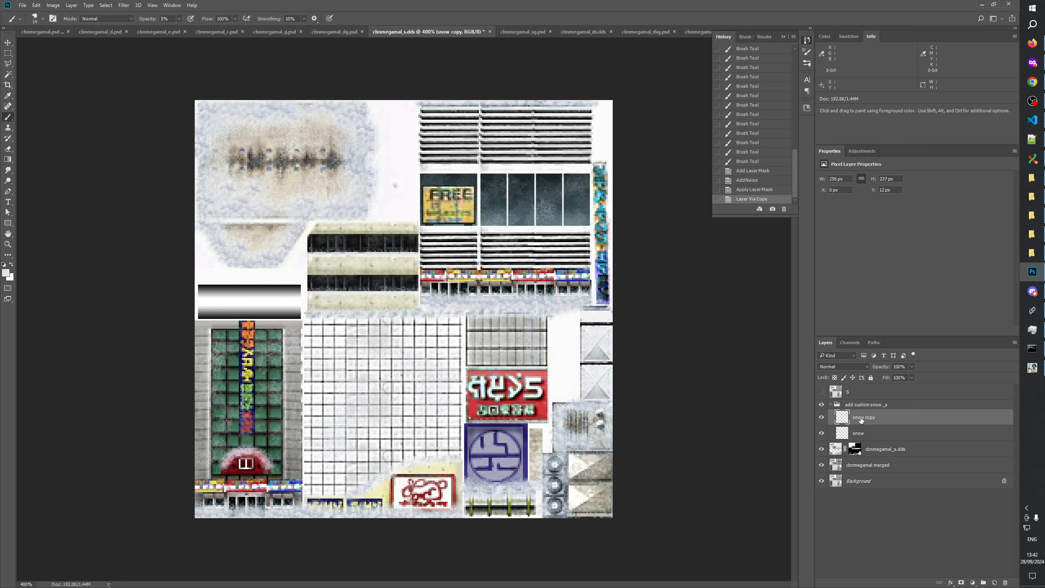
{"action": "key", "text": "ctrl+z"}
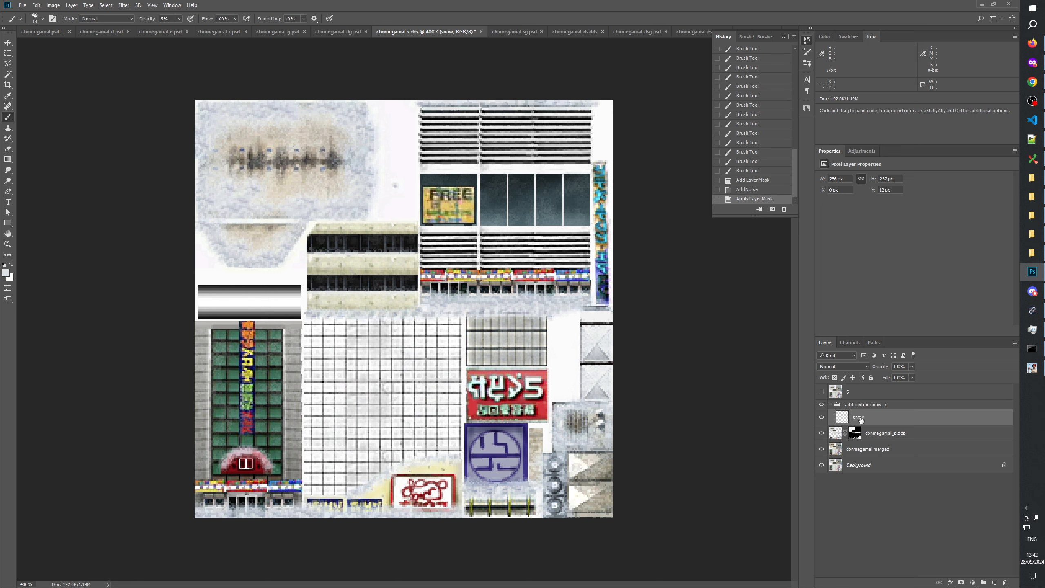
{"action": "key", "text": "ctrl+j"}
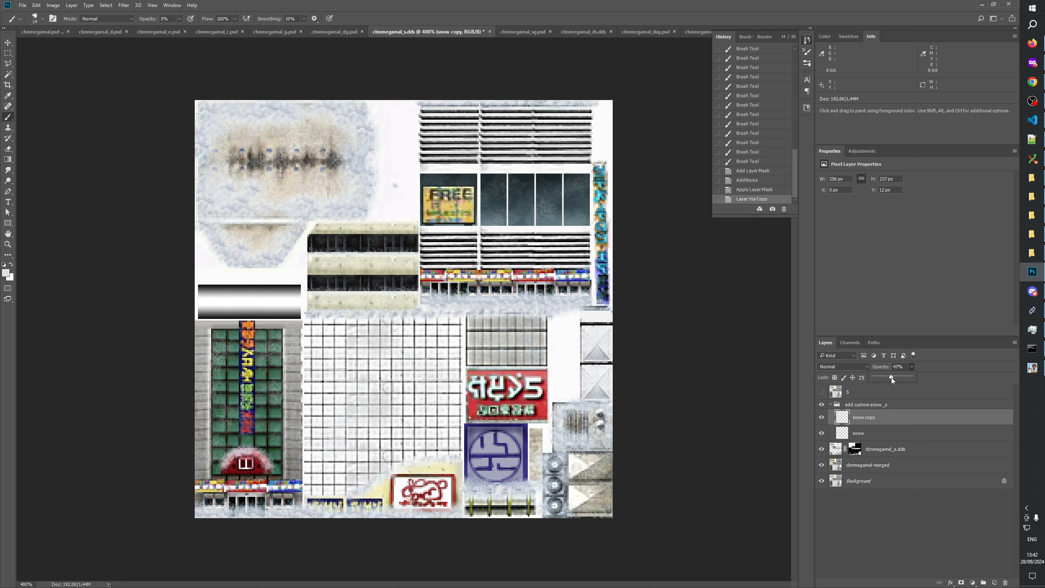
Compare the texture with and without the snow copy and the whole custom snow group, and set the copy's opacity to 23%
{"action": "left_click", "coordinate": [821, 419]}
{"action": "left_click", "coordinate": [820, 419]}
{"action": "left_click", "coordinate": [820, 419]}
{"action": "left_click", "coordinate": [821, 405]}
{"action": "left_click", "coordinate": [821, 404]}
{"action": "left_click", "coordinate": [822, 404]}
{"action": "left_click", "coordinate": [822, 405]}
{"action": "left_click", "coordinate": [821, 405]}
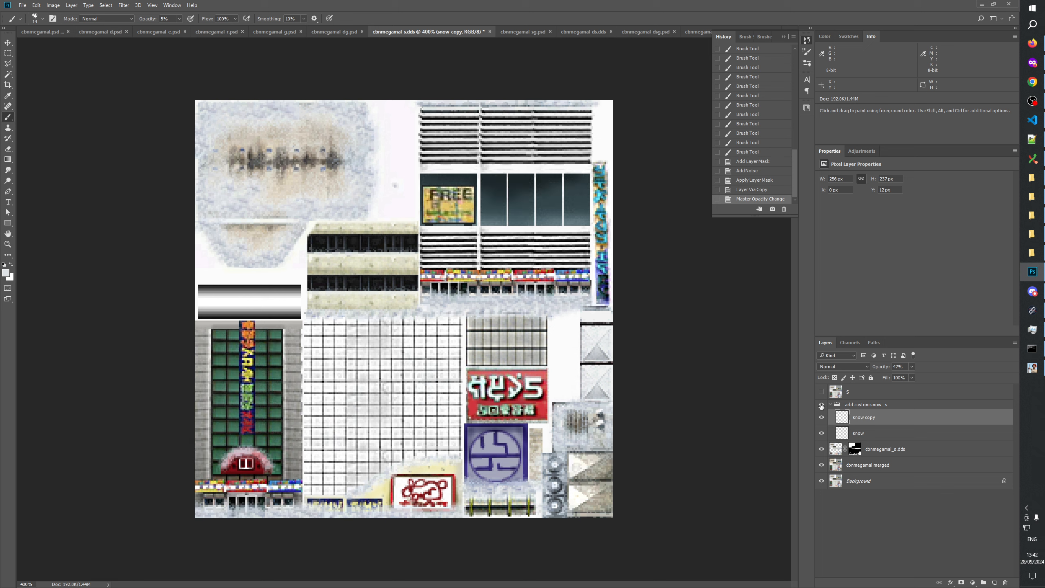
{"action": "left_click", "coordinate": [822, 405]}
{"action": "left_click", "coordinate": [821, 405]}
{"action": "left_click", "coordinate": [822, 405]}
{"action": "left_click", "coordinate": [821, 405]}
{"action": "left_click", "coordinate": [822, 405]}
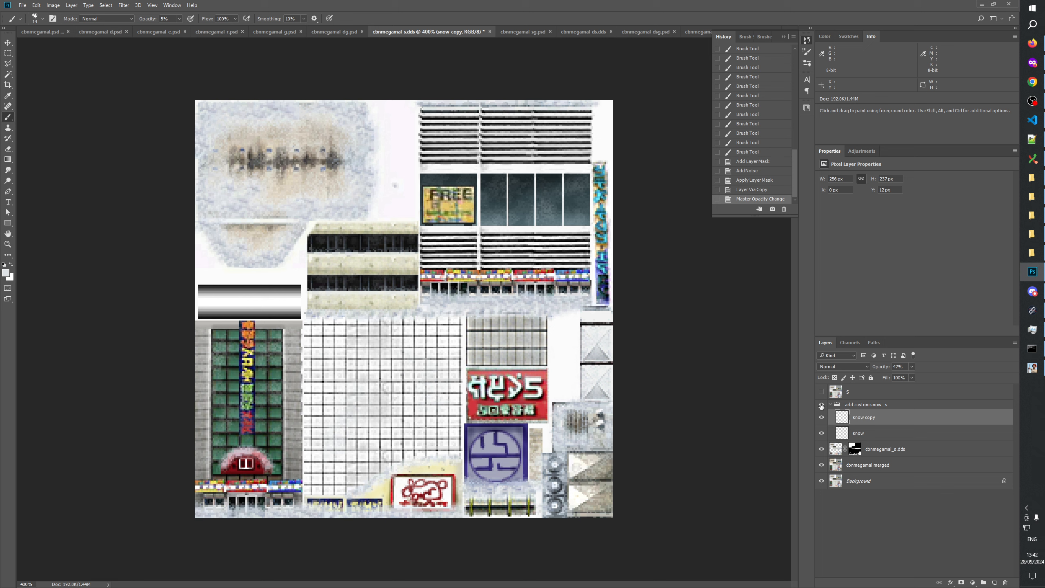
{"action": "left_click", "coordinate": [821, 405]}
{"action": "left_click", "coordinate": [822, 405]}
{"action": "left_click", "coordinate": [821, 405]}
{"action": "left_click", "coordinate": [821, 405]}
{"action": "left_click", "coordinate": [821, 405]}
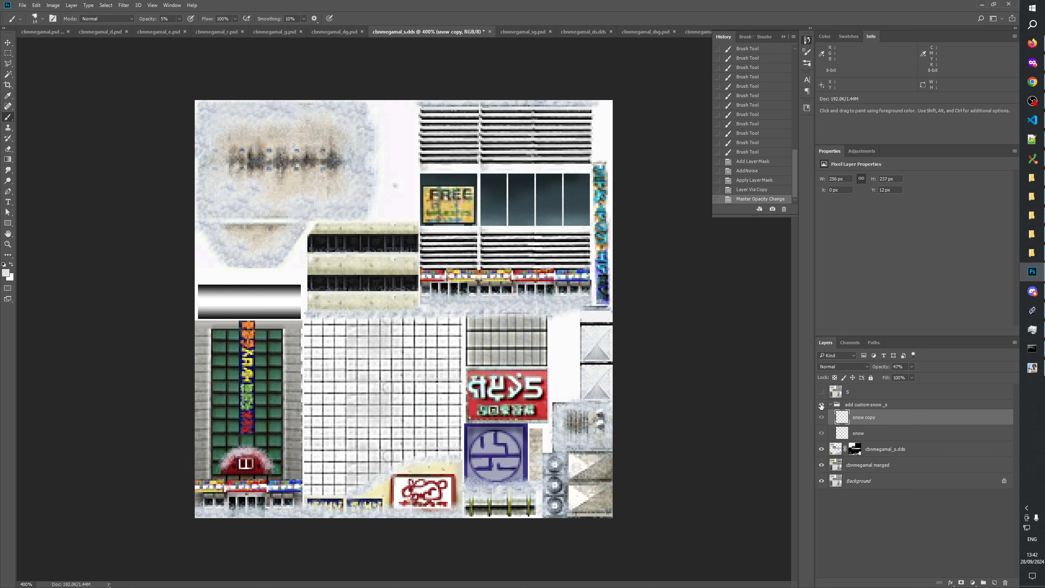
{"action": "left_click", "coordinate": [822, 405]}
{"action": "left_click", "coordinate": [822, 405]}
{"action": "left_click", "coordinate": [821, 405]}
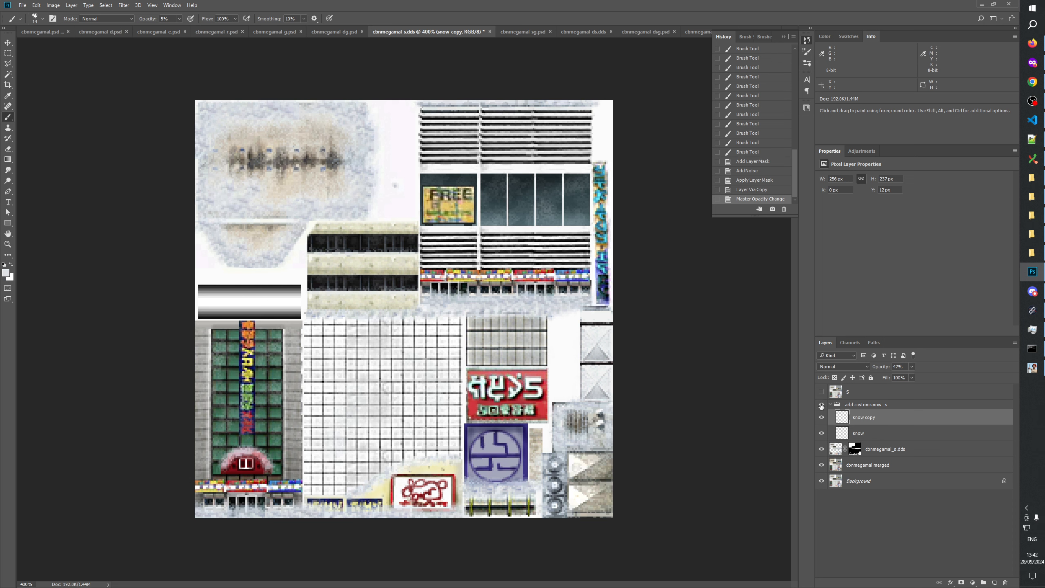
{"action": "left_click", "coordinate": [822, 405]}
{"action": "left_click", "coordinate": [821, 405]}
{"action": "left_click", "coordinate": [822, 405]}
{"action": "left_click", "coordinate": [822, 405]}
{"action": "left_click_drag", "start_coordinate": [903, 375], "coordinate": [903, 375]}
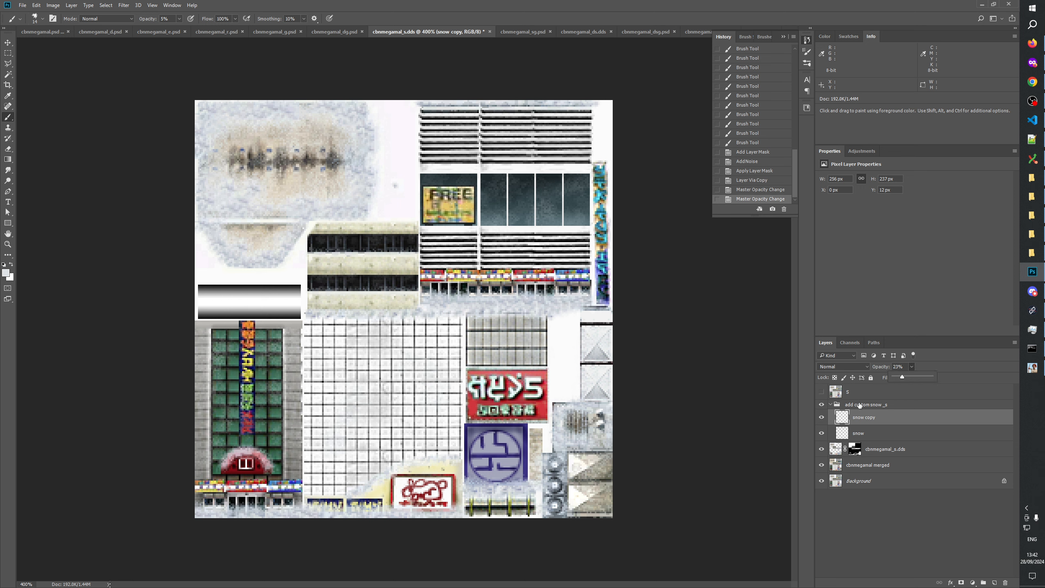
Compare the texture with and without the snow copy layer, and merge the copy down into the snow layer
{"action": "left_click", "coordinate": [823, 418]}
{"action": "left_click", "coordinate": [822, 418]}
{"action": "key", "text": "ctrl+e"}
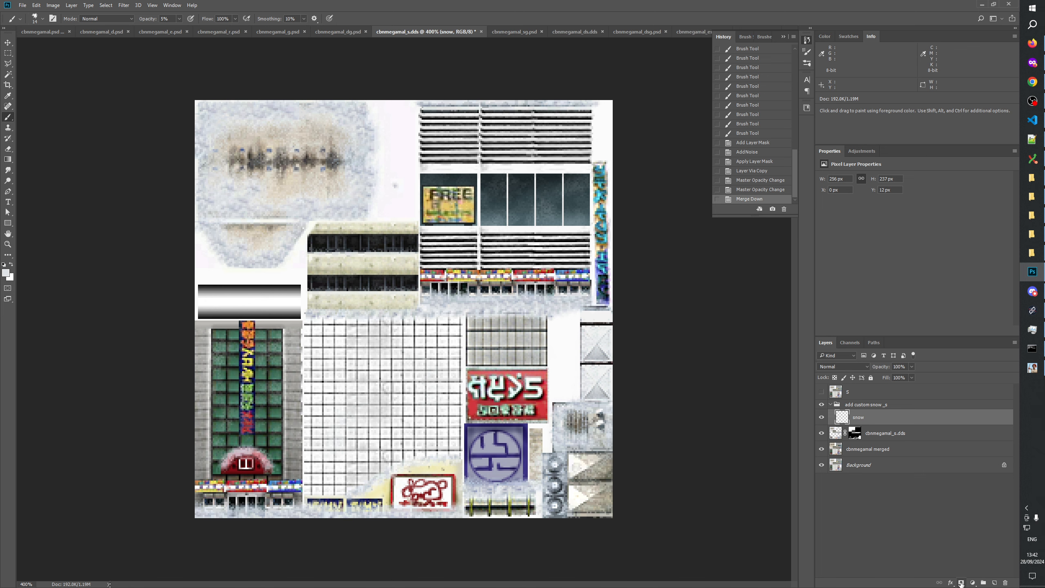
Add a layer mask to the snow layer, paint it black at 5% opacity over the dark windows beside the FREE sign, and compare with the mask disabled
{"action": "left_click", "coordinate": [960, 582]}
{"action": "key", "text": "x"}
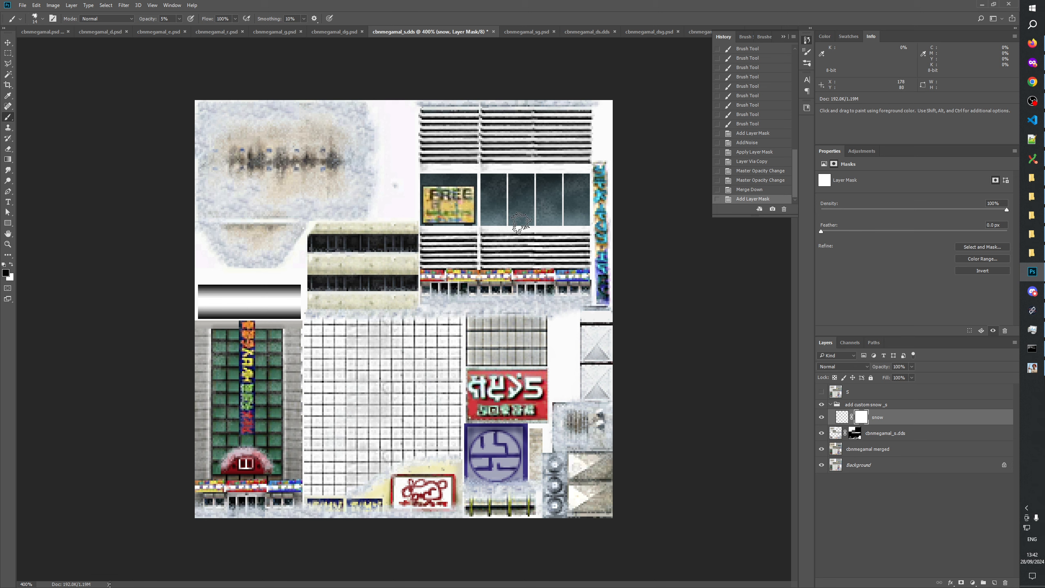
{"action": "left_click_drag", "start_coordinate": [521, 210], "coordinate": [530, 214]}
{"action": "left_click", "coordinate": [544, 212]}
{"action": "left_click", "coordinate": [546, 209]}
{"action": "left_click", "coordinate": [548, 208]}
{"action": "left_click", "coordinate": [541, 212]}
{"action": "left_click", "coordinate": [542, 215]}
{"action": "left_click", "coordinate": [548, 208]}
{"action": "left_click", "coordinate": [549, 208]}
{"action": "left_click", "coordinate": [549, 207]}
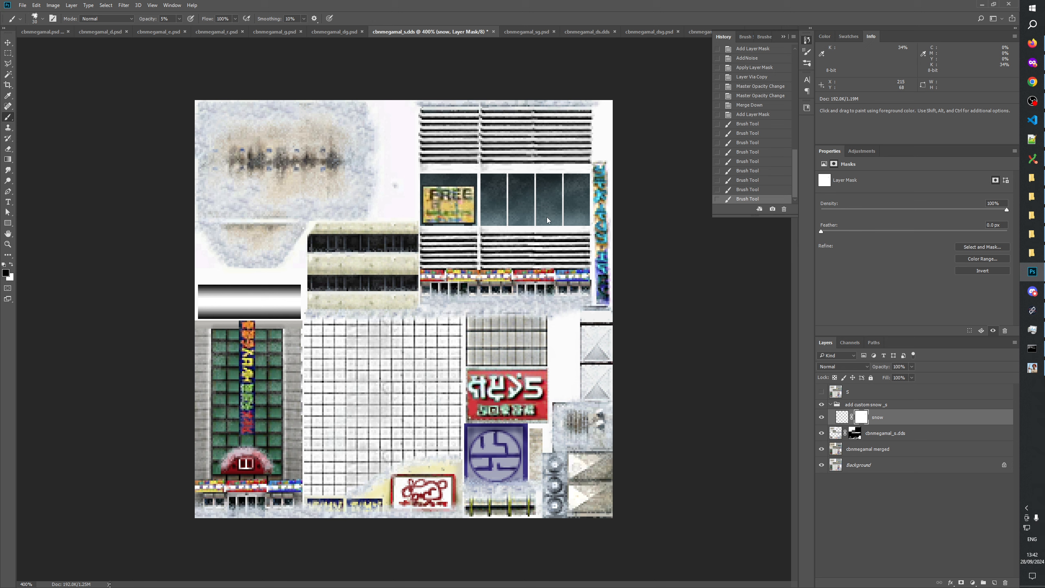
{"action": "left_click", "coordinate": [549, 208]}
{"action": "left_click", "coordinate": [548, 207]}
{"action": "left_click", "coordinate": [549, 208]}
{"action": "left_click", "coordinate": [550, 209]}
{"action": "left_click", "coordinate": [550, 218]}
{"action": "left_click", "coordinate": [550, 218]}
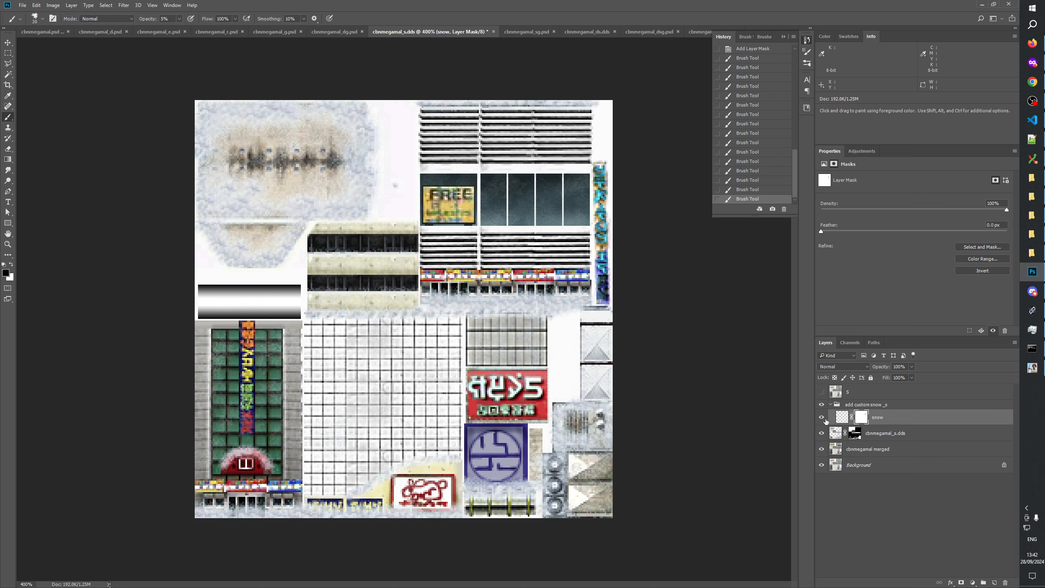
{"action": "left_click", "coordinate": [863, 418], "text": "shift"}
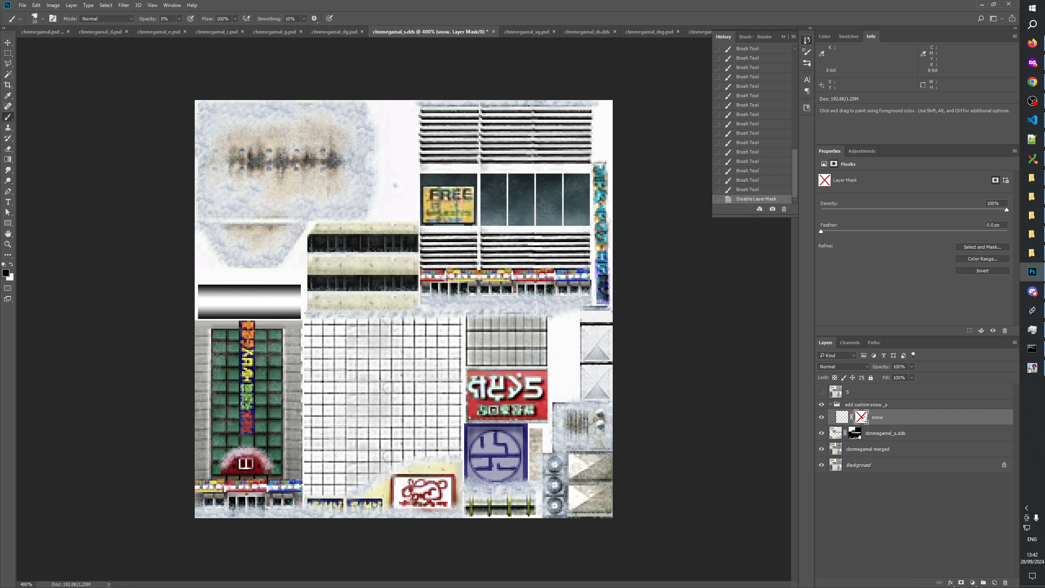
{"action": "left_click", "coordinate": [864, 418], "text": "shift"}
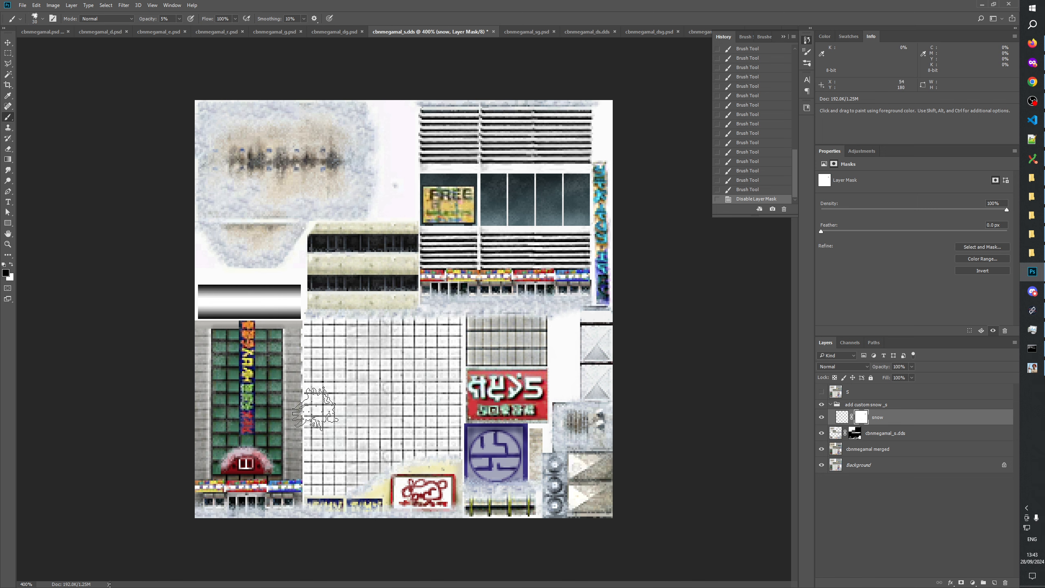
Paint black on the snow mask over the green facade's upper-left windows, and inspect the mask both on its own and disabled
{"action": "left_click_drag", "start_coordinate": [223, 354], "coordinate": [216, 353]}
{"action": "left_click", "coordinate": [220, 347]}
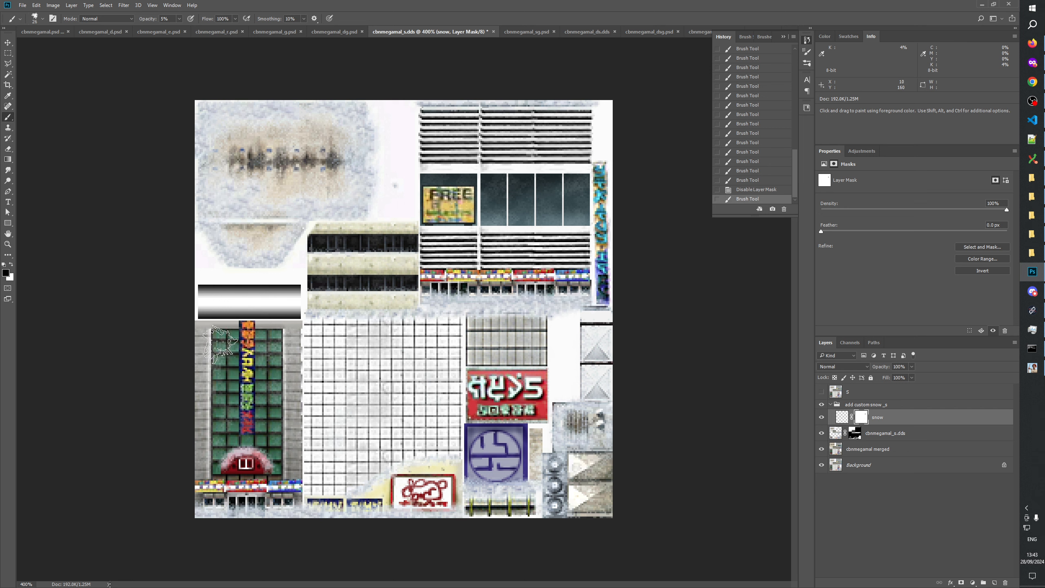
{"action": "left_click", "coordinate": [221, 345]}
{"action": "left_click", "coordinate": [220, 348]}
{"action": "left_click", "coordinate": [221, 353]}
{"action": "left_click", "coordinate": [220, 351]}
{"action": "left_click", "coordinate": [222, 355]}
{"action": "left_click", "coordinate": [223, 357]}
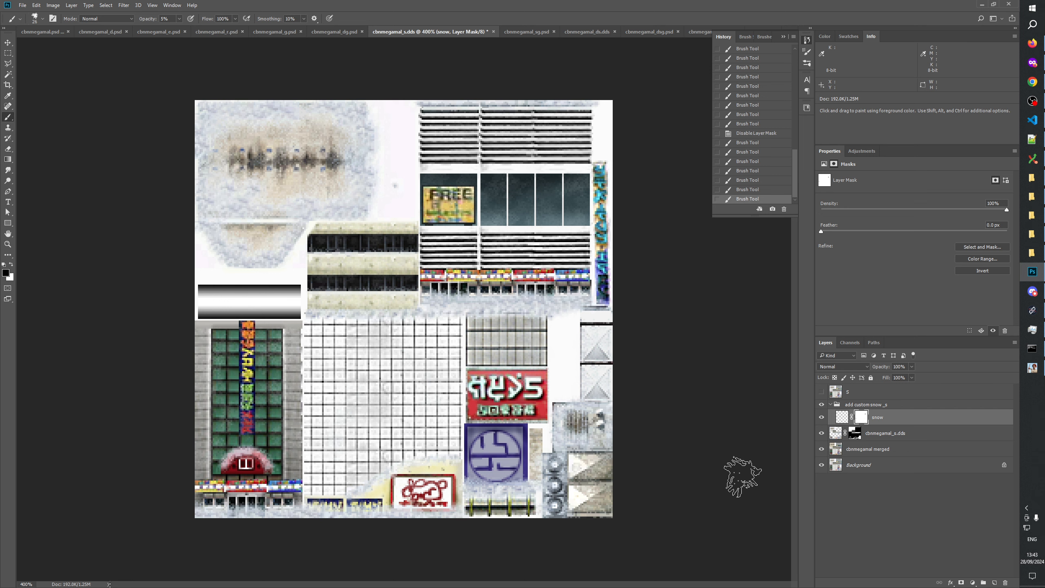
{"action": "left_click", "coordinate": [220, 360]}
{"action": "left_click", "coordinate": [220, 370]}
{"action": "left_click", "coordinate": [224, 387]}
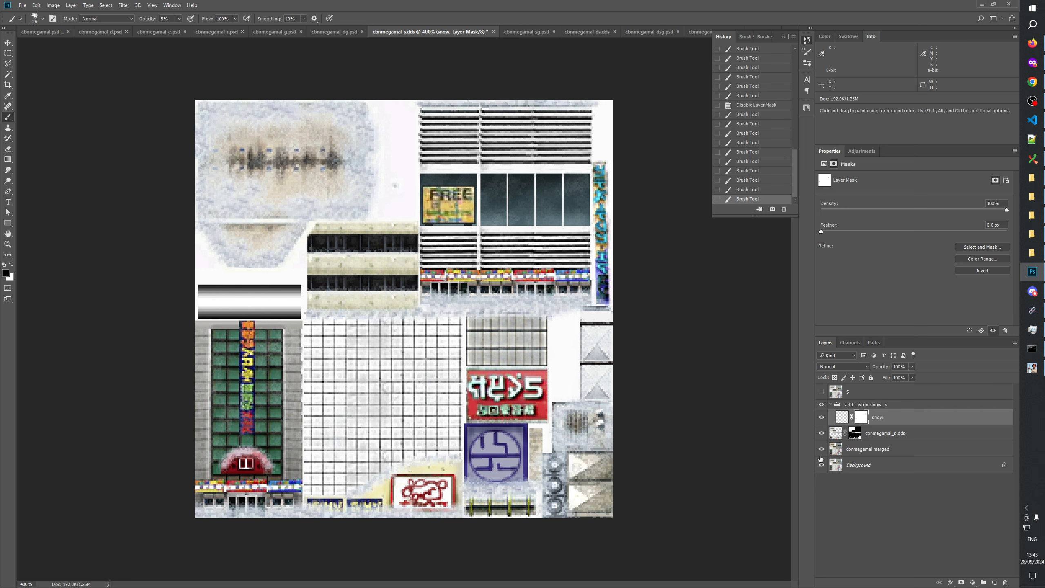
{"action": "left_click", "coordinate": [863, 418], "text": "alt"}
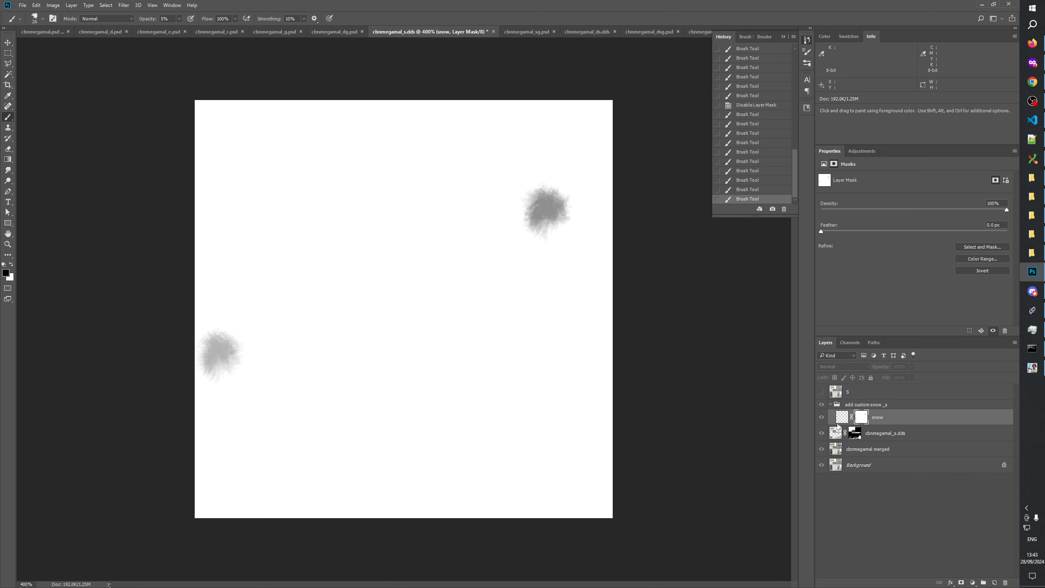
{"action": "left_click", "coordinate": [821, 418]}
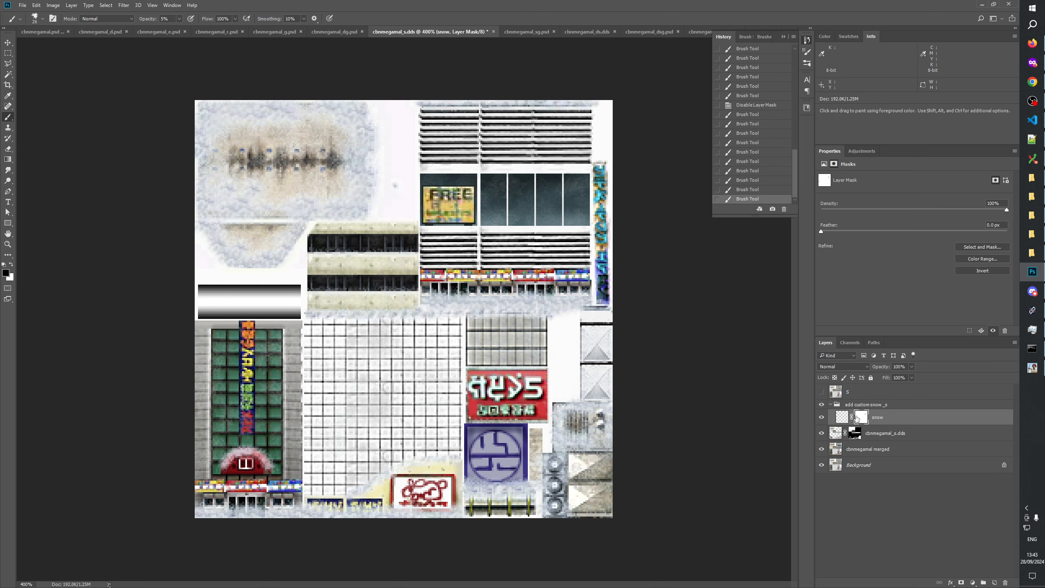
{"action": "right_click", "coordinate": [857, 419]}
{"action": "left_click", "coordinate": [879, 424]}
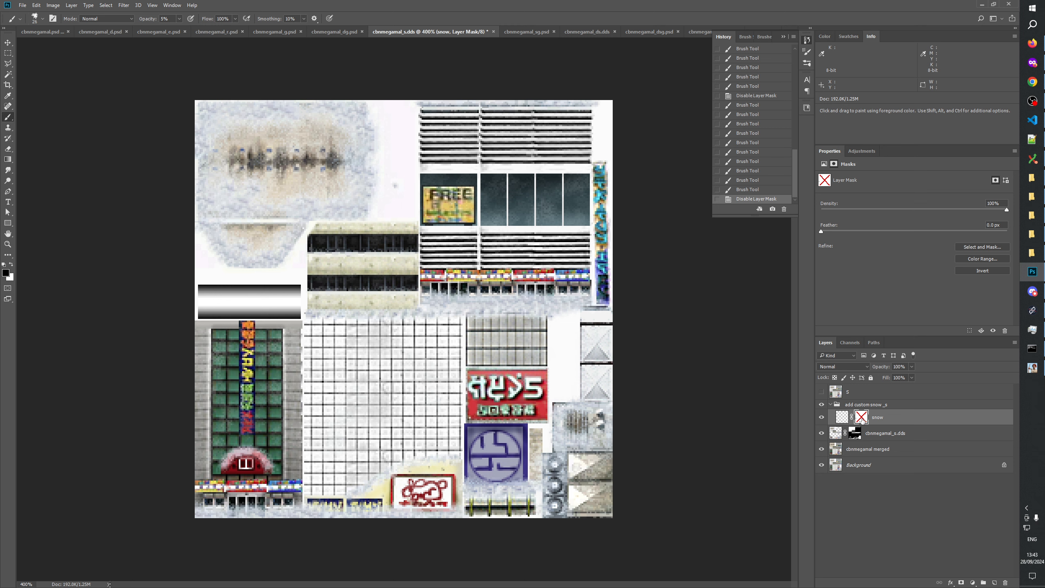
{"action": "left_click", "coordinate": [863, 419], "text": "shift"}
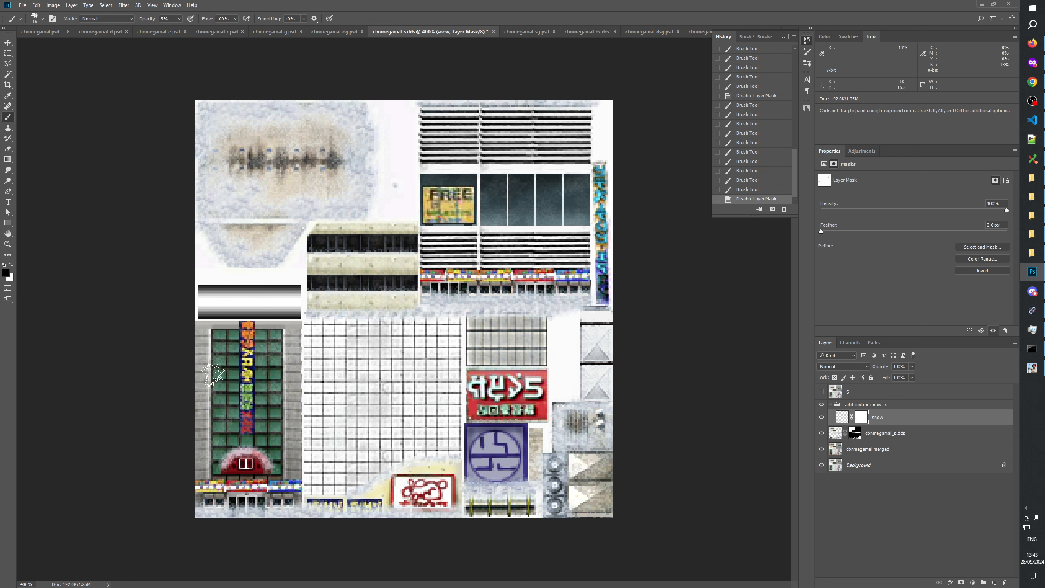
Fade more snow on the green facade's left windows by painting the mask black with a smaller brush slightly lower down
{"action": "left_click", "coordinate": [215, 373]}
{"action": "left_click", "coordinate": [218, 371]}
{"action": "left_click", "coordinate": [223, 368]}
{"action": "left_click", "coordinate": [223, 366]}
{"action": "left_click", "coordinate": [222, 365]}
{"action": "left_click", "coordinate": [190, 440]}
{"action": "left_click", "coordinate": [223, 371]}
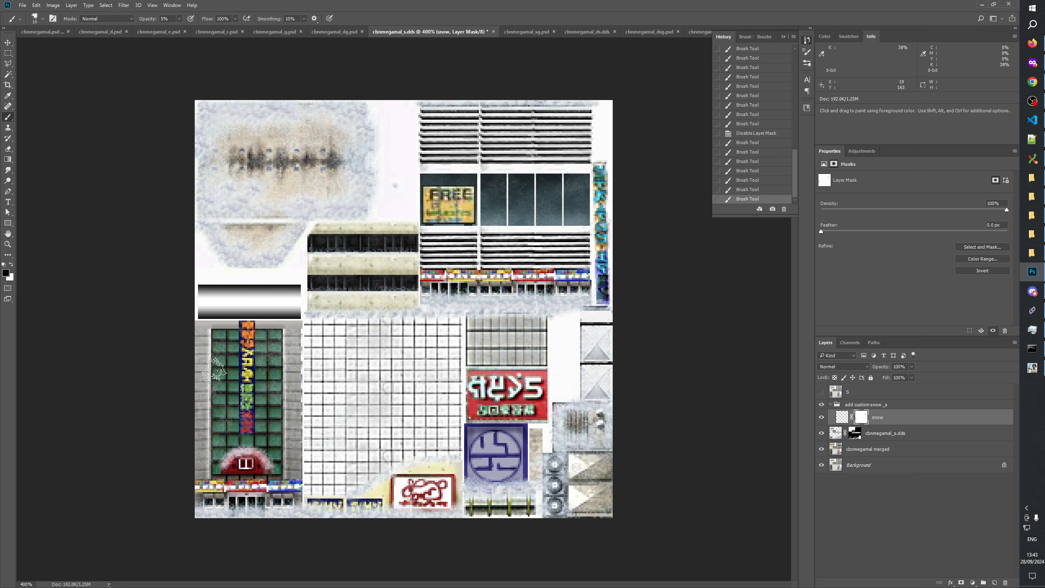
{"action": "left_click", "coordinate": [215, 372]}
{"action": "left_click", "coordinate": [222, 372]}
{"action": "left_click", "coordinate": [227, 370]}
{"action": "left_click", "coordinate": [227, 370]}
{"action": "left_click", "coordinate": [227, 369]}
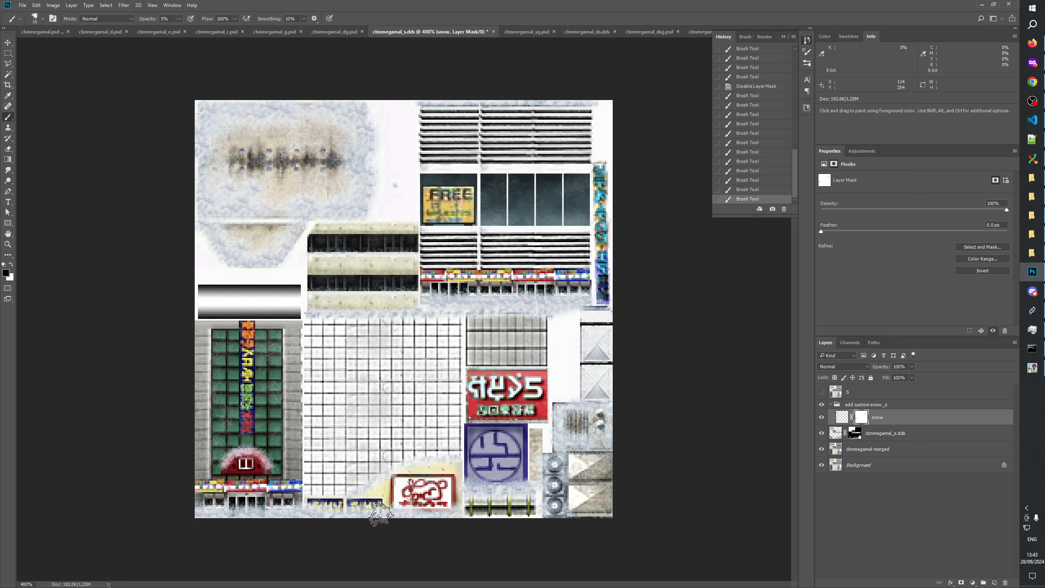
Restore some snow on the green facade's upper-left windows and adjoining wall by painting the snow mask white with a resized brush
{"action": "key", "text": "x"}
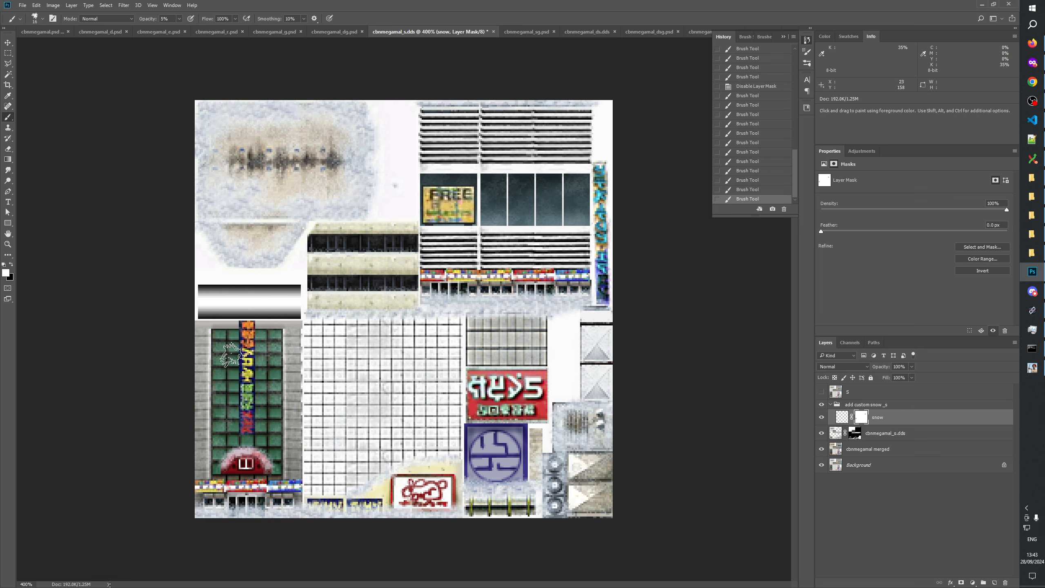
{"action": "right_click", "coordinate": [226, 352], "text": "alt"}
{"action": "left_click", "coordinate": [218, 353]}
{"action": "left_click", "coordinate": [230, 353]}
{"action": "left_click", "coordinate": [218, 352]}
{"action": "left_click", "coordinate": [202, 354]}
{"action": "left_click", "coordinate": [206, 353]}
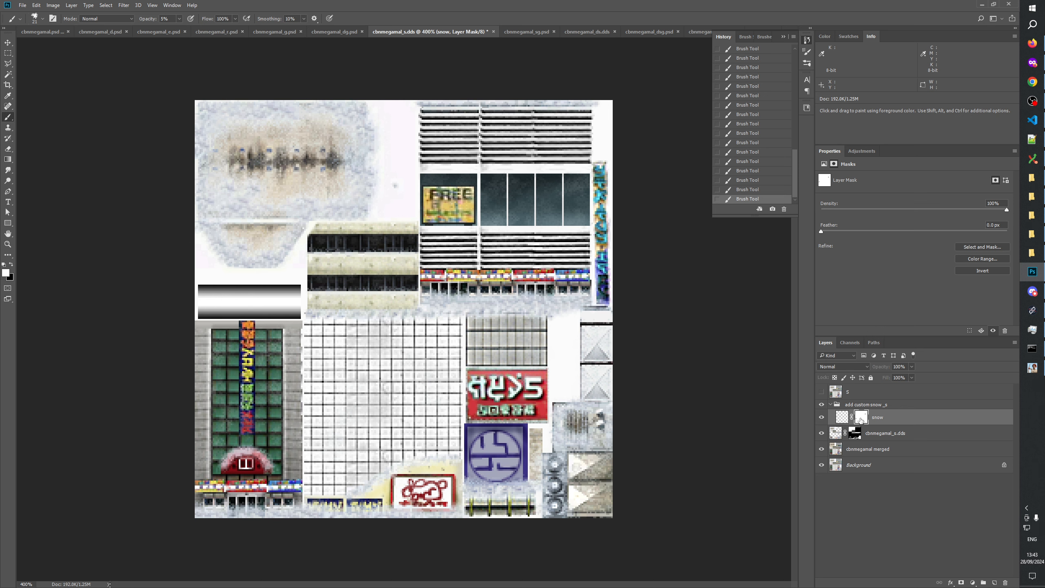
Inspect the mask, compare the texture repeatedly with and without the snow layer, and apply the layer mask to that layer
{"action": "left_click", "coordinate": [861, 419], "text": "alt"}
{"action": "left_click", "coordinate": [829, 416]}
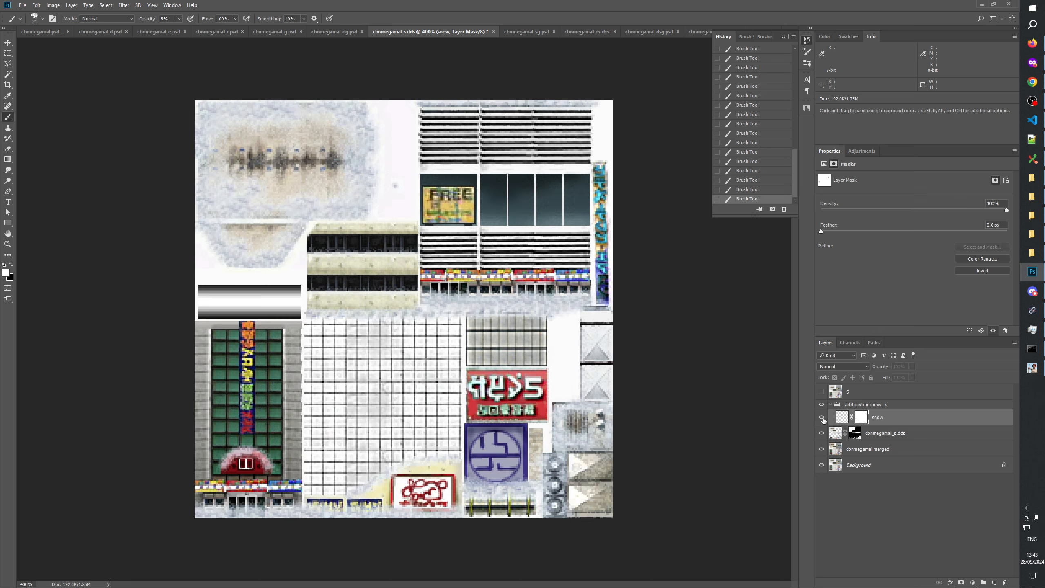
{"action": "left_click", "coordinate": [822, 418]}
{"action": "left_click", "coordinate": [823, 418]}
{"action": "left_click", "coordinate": [822, 418]}
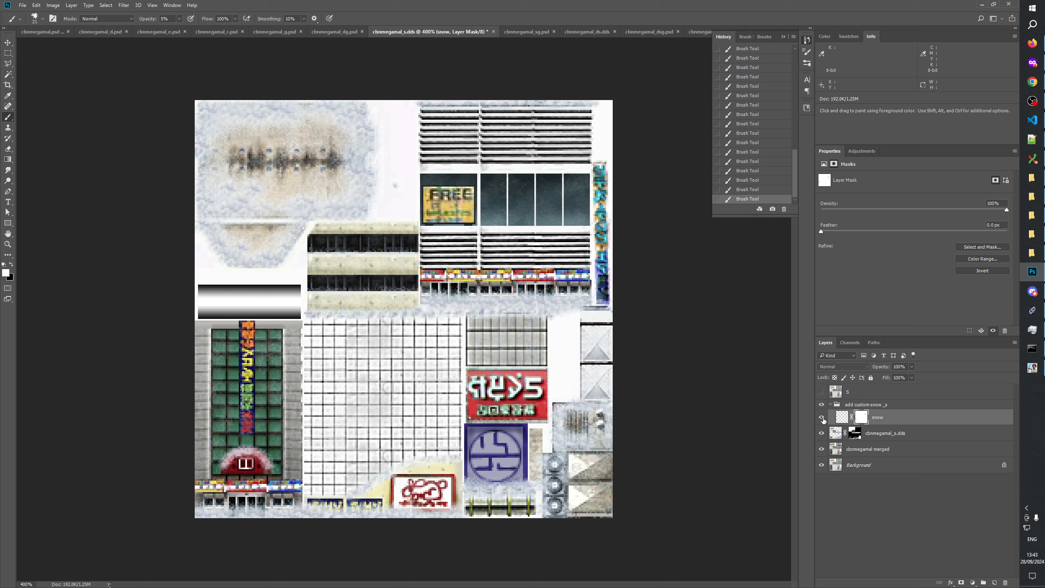
{"action": "left_click", "coordinate": [822, 418]}
{"action": "left_click", "coordinate": [823, 418]}
{"action": "left_click", "coordinate": [822, 418]}
{"action": "left_click", "coordinate": [823, 418]}
{"action": "left_click", "coordinate": [822, 418]}
{"action": "left_click", "coordinate": [823, 418]}
{"action": "left_click", "coordinate": [823, 418]}
{"action": "left_click", "coordinate": [822, 418]}
{"action": "left_click", "coordinate": [823, 418]}
{"action": "left_click", "coordinate": [823, 418]}
{"action": "left_click", "coordinate": [822, 418]}
{"action": "left_click", "coordinate": [822, 418]}
{"action": "right_click", "coordinate": [862, 420]}
{"action": "left_click", "coordinate": [876, 445]}
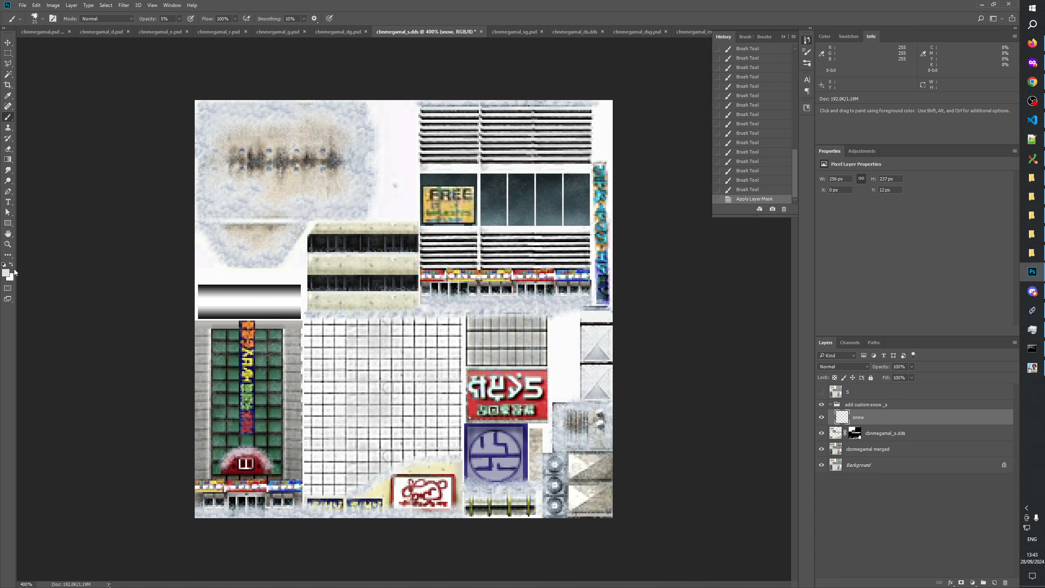
Build up snow along the curved top of the red entrance arch with a small brush at 10% opacity, and compare it with the snow layer hidden
{"action": "left_click", "coordinate": [8, 244]}
{"action": "left_click_drag", "start_coordinate": [202, 429], "coordinate": [288, 492]}
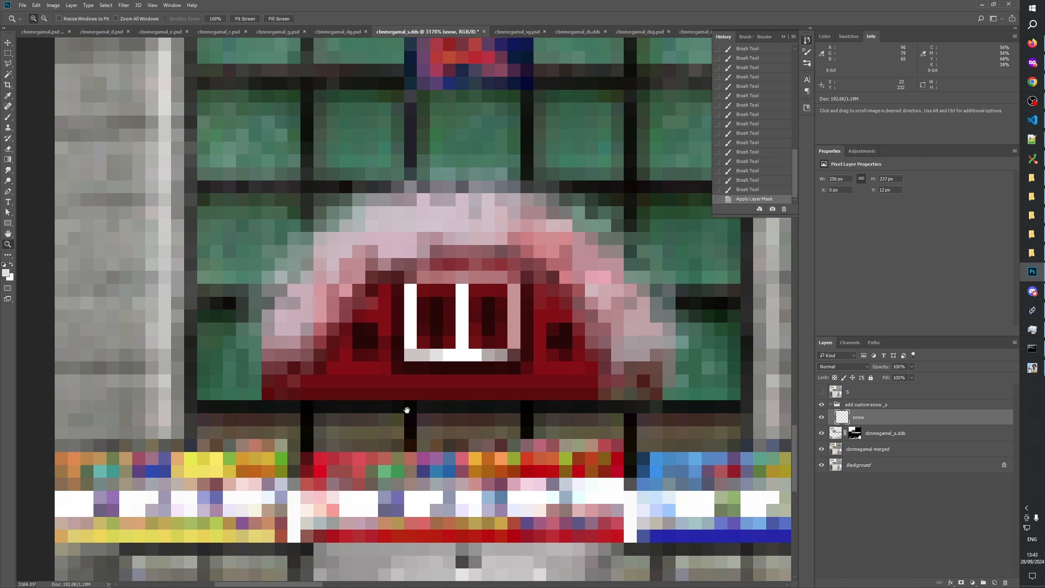
{"action": "left_click_drag", "start_coordinate": [407, 410], "coordinate": [305, 482]}
{"action": "key", "text": "b"}
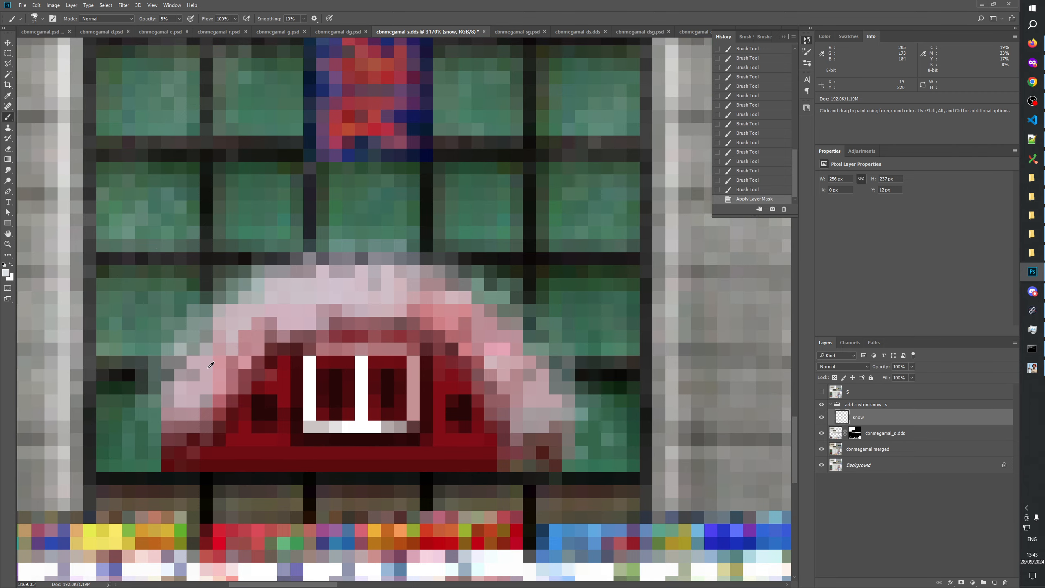
{"action": "left_click_drag", "start_coordinate": [213, 368], "coordinate": [117, 398]}
{"action": "type", "text": "10"}
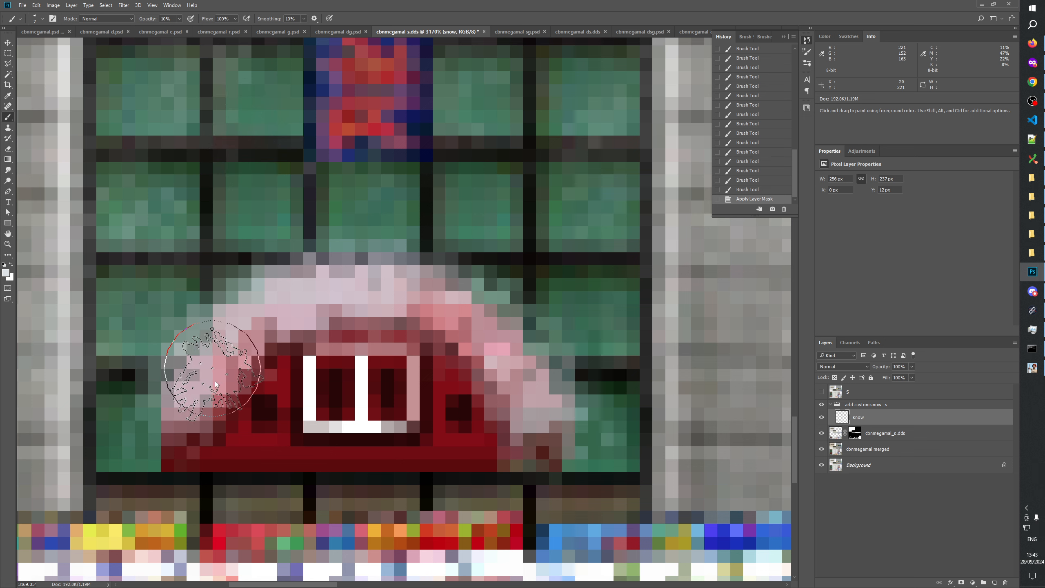
{"action": "mouse_move", "coordinate": [212, 381]}
{"action": "left_mouse_down"}
{"action": "mouse_move", "coordinate": [199, 397]}
{"action": "mouse_move", "coordinate": [228, 356]}
{"action": "left_mouse_up"}
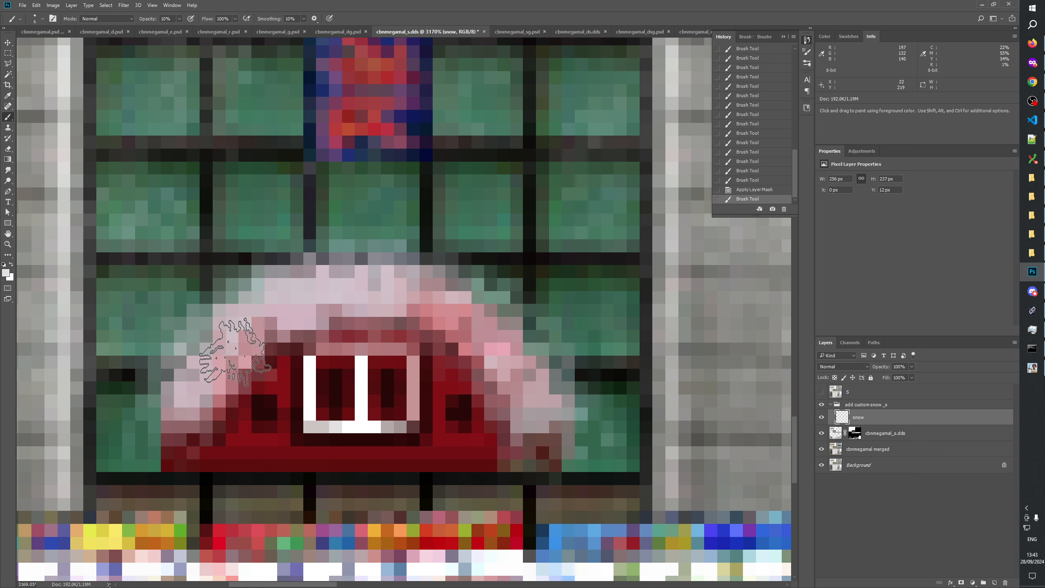
{"action": "mouse_move", "coordinate": [385, 287]}
{"action": "left_mouse_down"}
{"action": "mouse_move", "coordinate": [463, 311]}
{"action": "mouse_move", "coordinate": [537, 390]}
{"action": "mouse_move", "coordinate": [466, 293]}
{"action": "mouse_move", "coordinate": [303, 292]}
{"action": "mouse_move", "coordinate": [196, 378]}
{"action": "mouse_move", "coordinate": [222, 326]}
{"action": "mouse_move", "coordinate": [284, 299]}
{"action": "left_mouse_up"}
{"action": "left_click", "coordinate": [288, 299]}
{"action": "left_click", "coordinate": [352, 303]}
{"action": "left_click", "coordinate": [447, 309]}
{"action": "left_click", "coordinate": [446, 298]}
{"action": "left_click", "coordinate": [490, 343]}
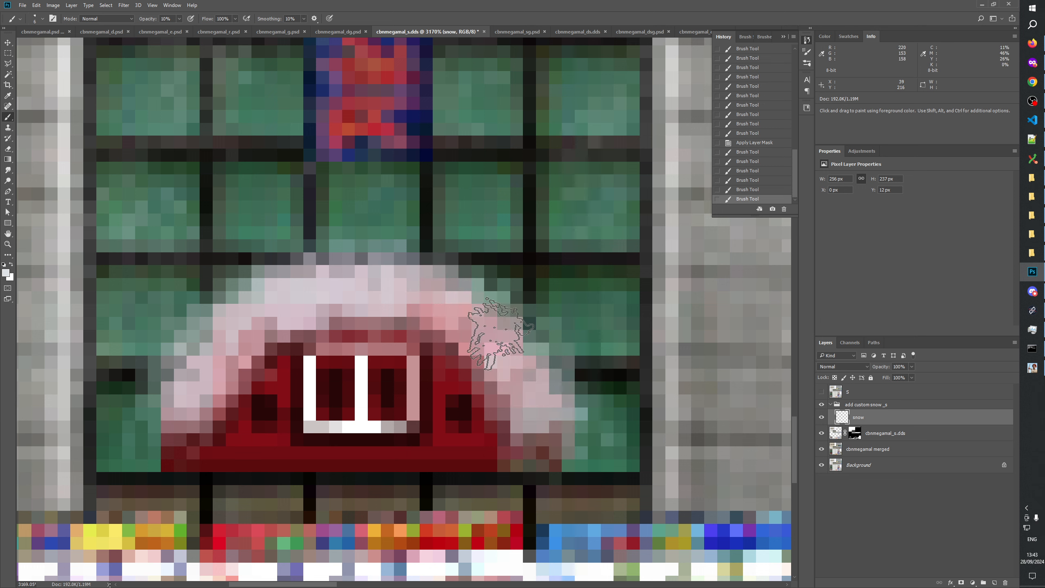
{"action": "left_click", "coordinate": [516, 372]}
{"action": "left_click_drag", "start_coordinate": [446, 314], "coordinate": [403, 296]}
{"action": "left_click", "coordinate": [296, 297]}
{"action": "left_click", "coordinate": [222, 355]}
{"action": "left_click", "coordinate": [201, 384]}
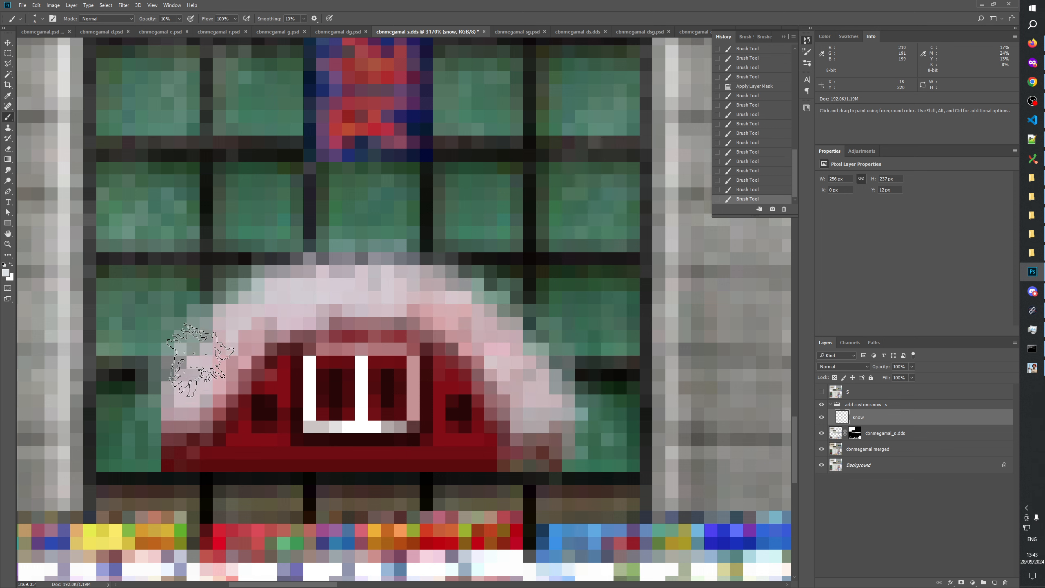
{"action": "left_click", "coordinate": [203, 368]}
{"action": "left_click", "coordinate": [295, 299]}
{"action": "left_click", "coordinate": [379, 290]}
{"action": "left_click", "coordinate": [482, 328]}
{"action": "left_click", "coordinate": [533, 391]}
{"action": "left_click", "coordinate": [362, 285]}
{"action": "left_click", "coordinate": [280, 311]}
{"action": "left_click", "coordinate": [218, 385]}
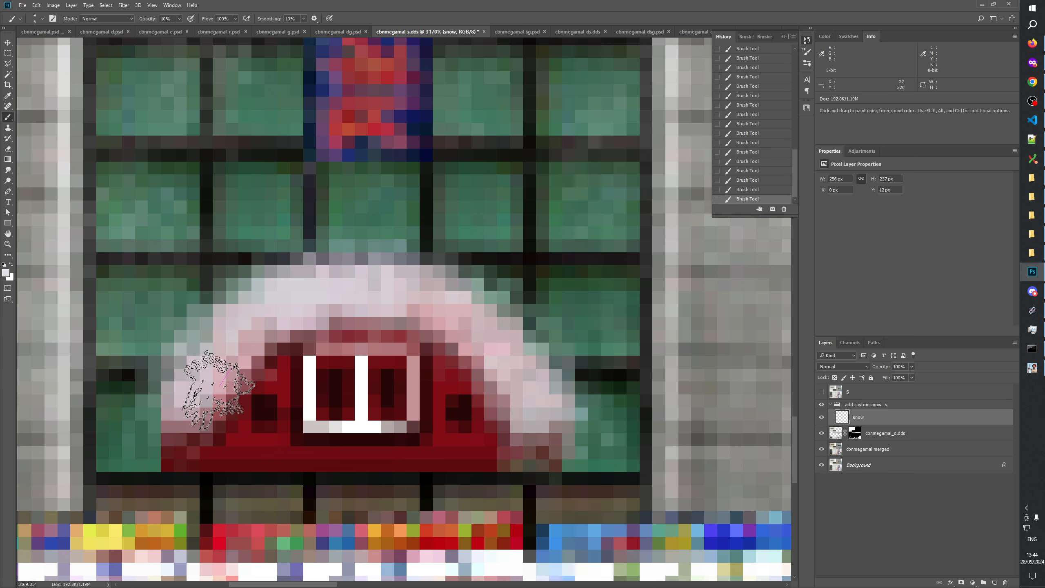
{"action": "left_click", "coordinate": [197, 389]}
{"action": "left_click", "coordinate": [313, 315]}
{"action": "left_click_drag", "start_coordinate": [377, 300], "coordinate": [417, 301]}
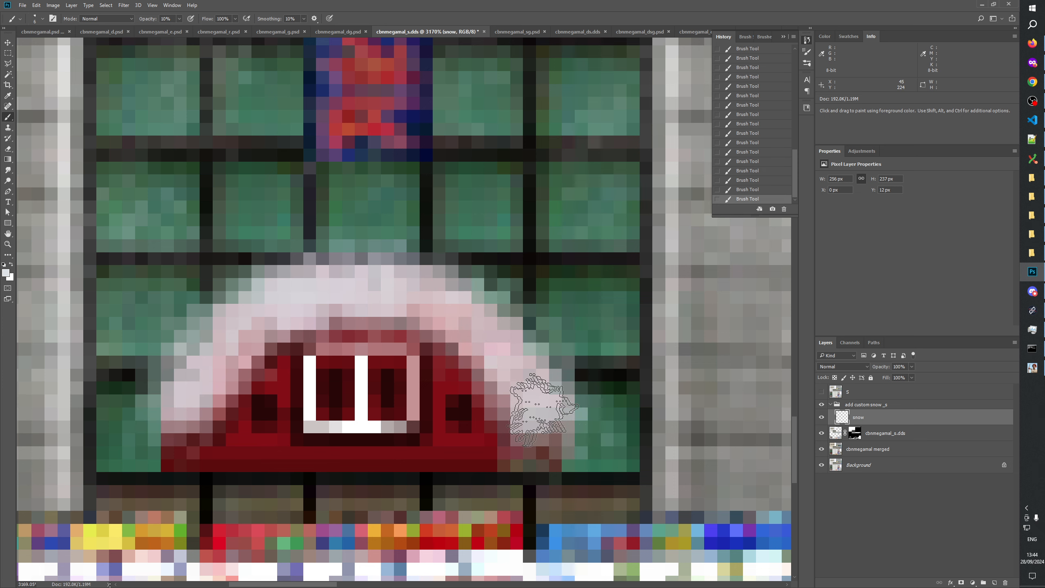
{"action": "left_click", "coordinate": [821, 418]}
{"action": "left_click", "coordinate": [821, 418]}
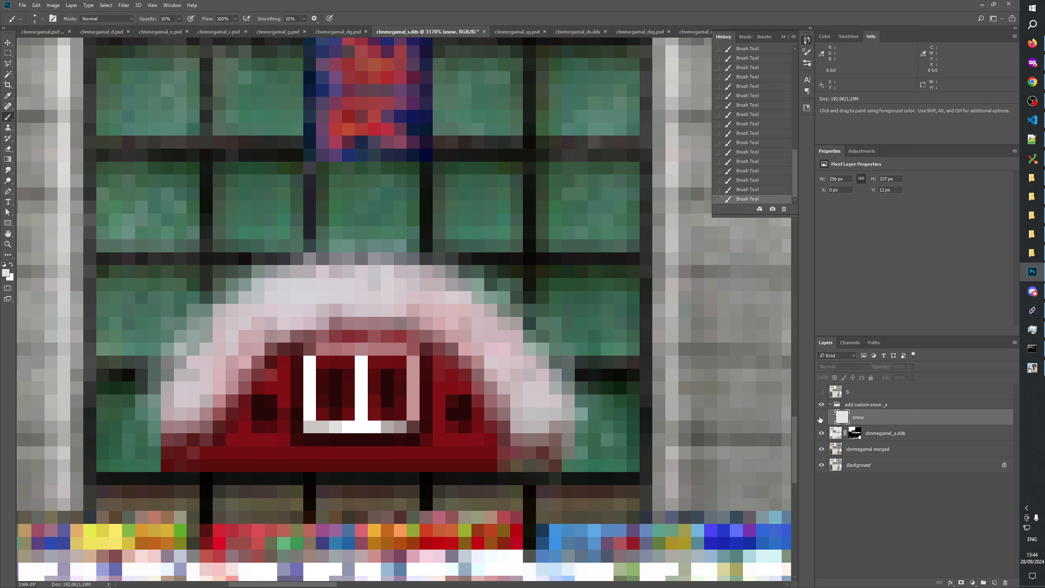
{"action": "left_click", "coordinate": [821, 417]}
{"action": "left_click", "coordinate": [822, 418]}
Select the snow around the red entrance arch with overlapping rectangular marquees added together
{"action": "left_click", "coordinate": [9, 54]}
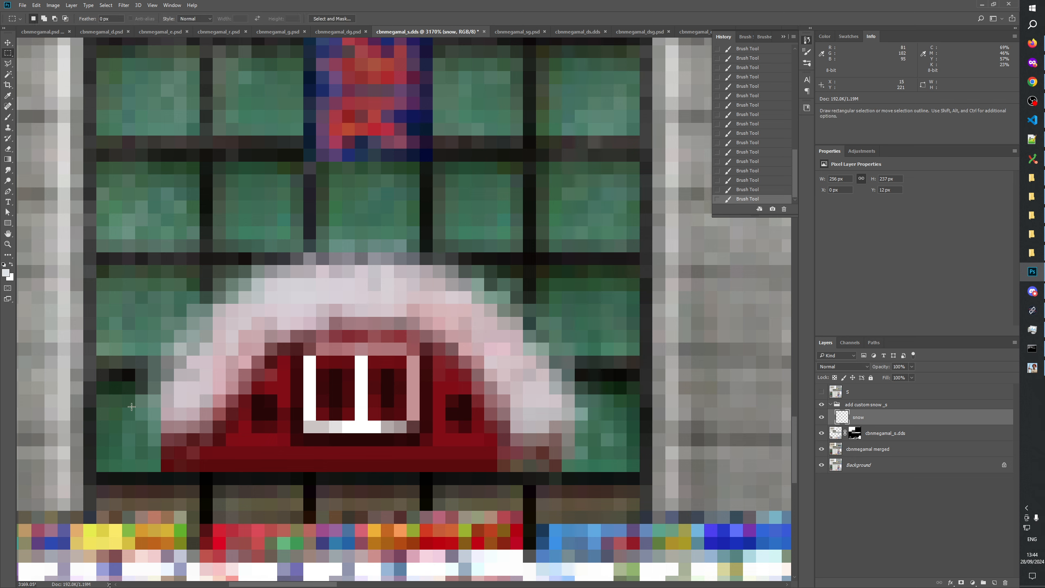
{"action": "left_click_drag", "start_coordinate": [152, 447], "coordinate": [294, 279]}
{"action": "left_click_drag", "start_coordinate": [256, 339], "coordinate": [393, 242]}
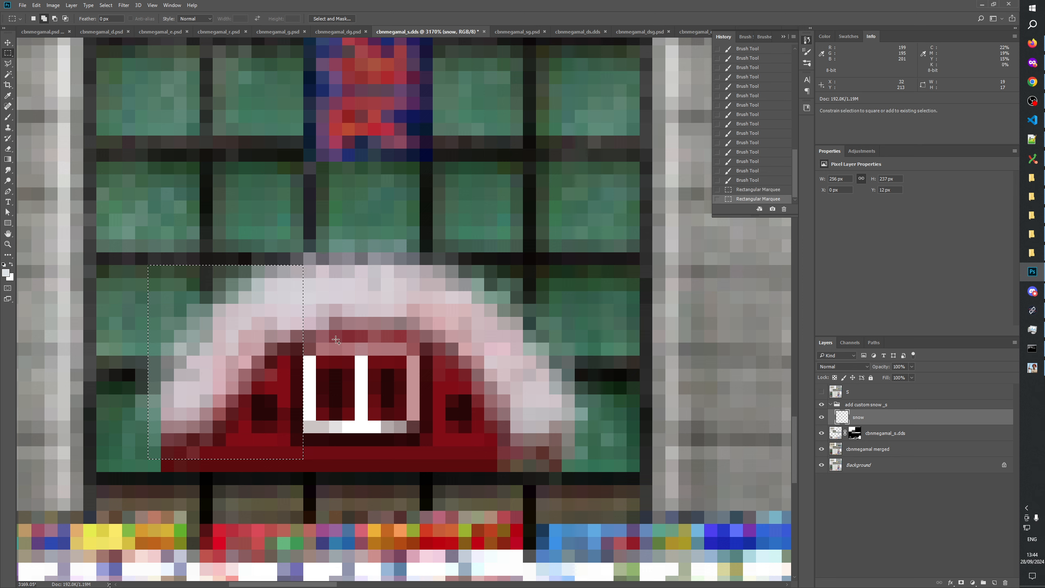
{"action": "left_click_drag", "start_coordinate": [317, 354], "coordinate": [496, 280]}
{"action": "left_click_drag", "start_coordinate": [422, 379], "coordinate": [533, 307]}
{"action": "left_click_drag", "start_coordinate": [479, 420], "coordinate": [556, 393]}
{"action": "left_click_drag", "start_coordinate": [526, 439], "coordinate": [595, 398]}
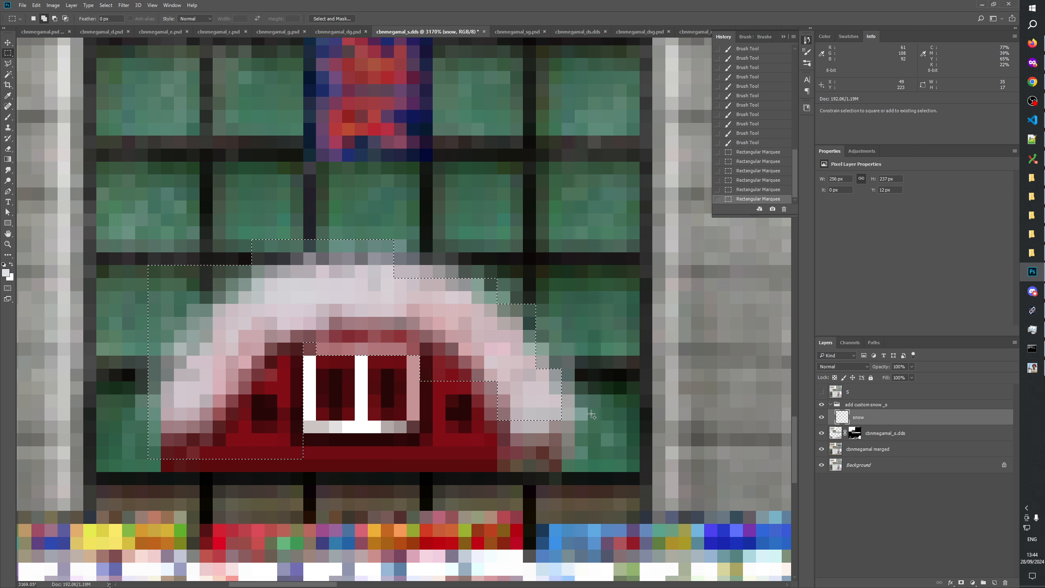
{"action": "left_click_drag", "start_coordinate": [498, 456], "coordinate": [572, 386]}
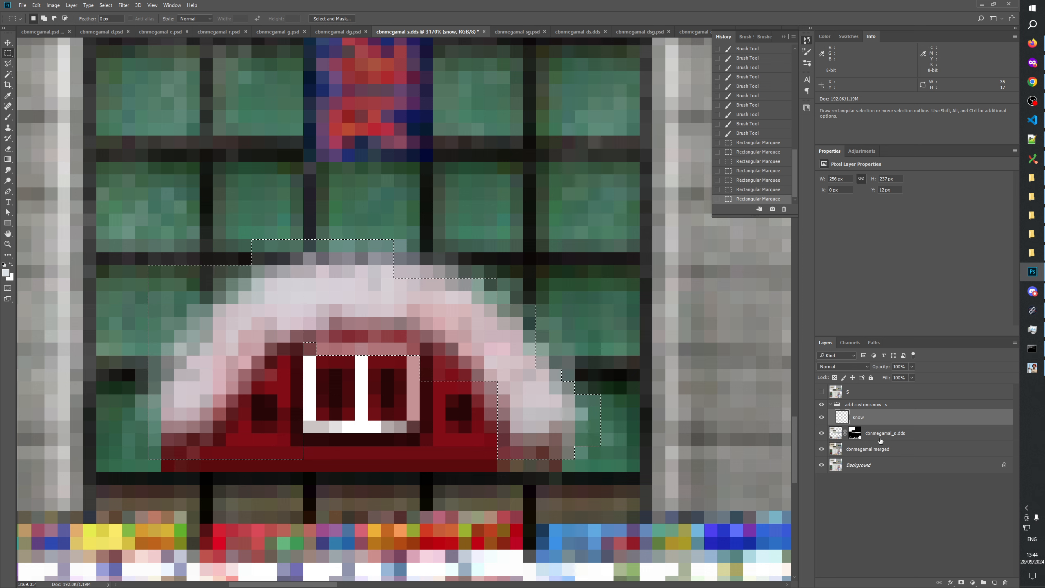
{"action": "left_click", "coordinate": [961, 583]}
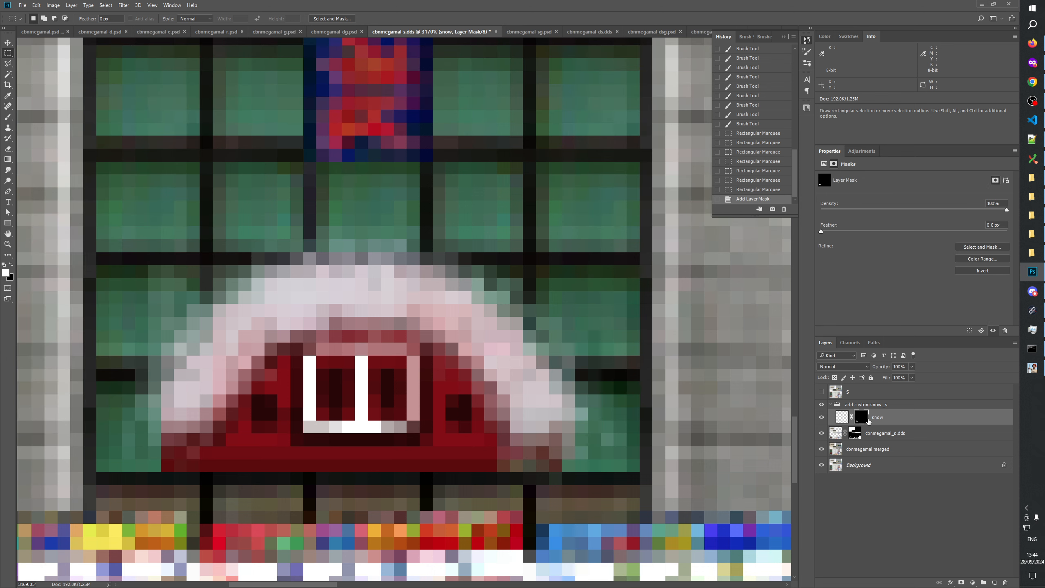
{"action": "left_click", "coordinate": [127, 7]}
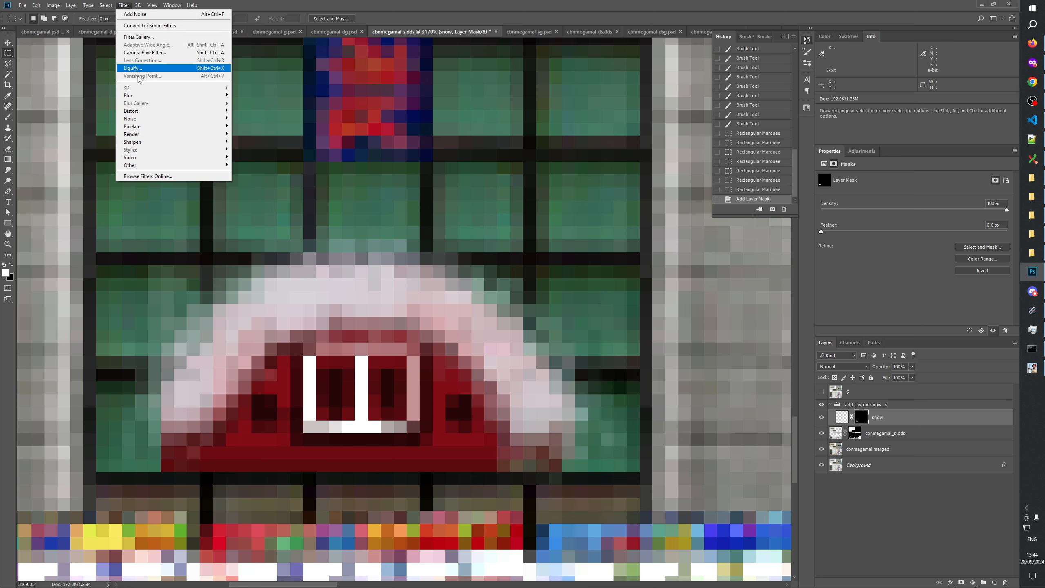
{"action": "mouse_move", "coordinate": [140, 118]}
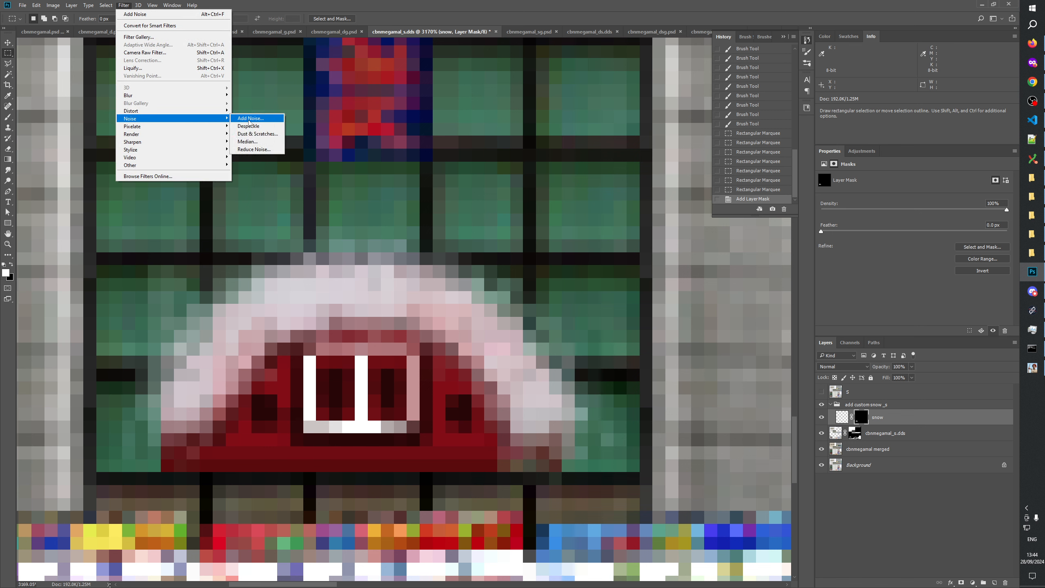
{"action": "left_click", "coordinate": [251, 118]}
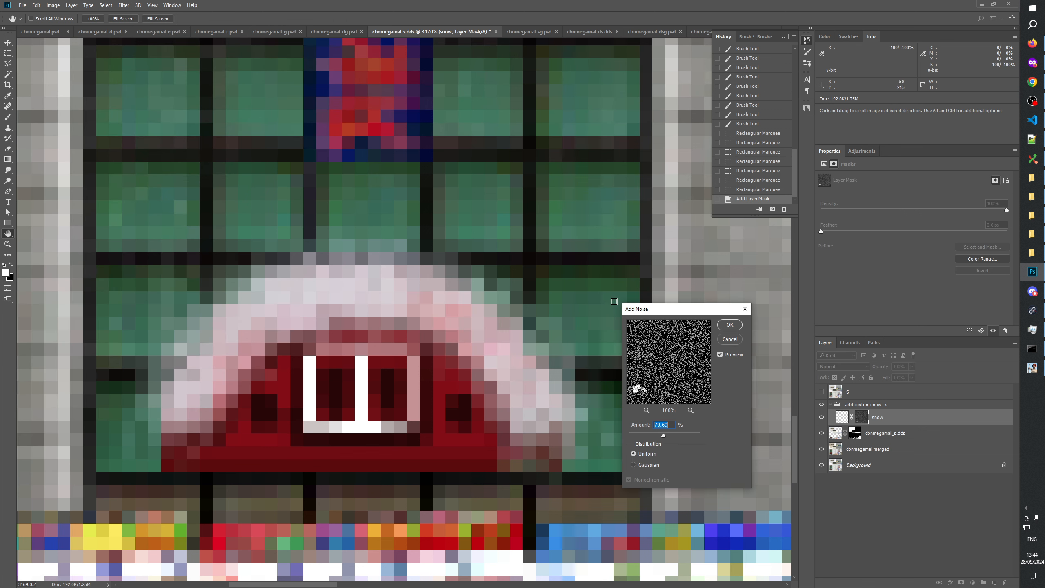
{"action": "left_click", "coordinate": [730, 341]}
{"action": "left_click", "coordinate": [745, 190]}
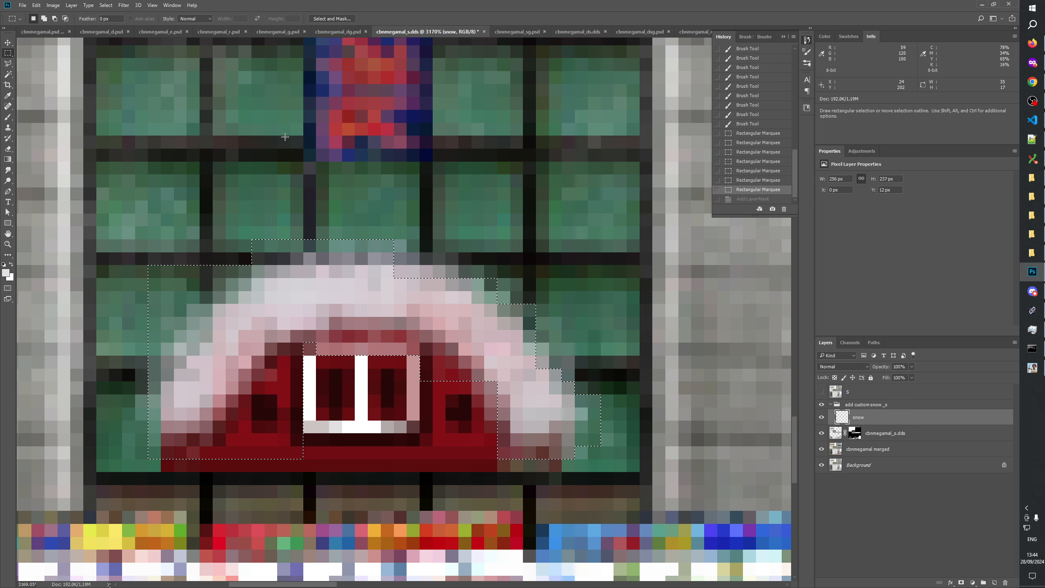
Clear the selection, add a white layer mask to the snow layer, and reselect the arch's snow with overlapping rectangular marquees added together
{"action": "left_click", "coordinate": [572, 264]}
{"action": "left_click", "coordinate": [961, 583]}
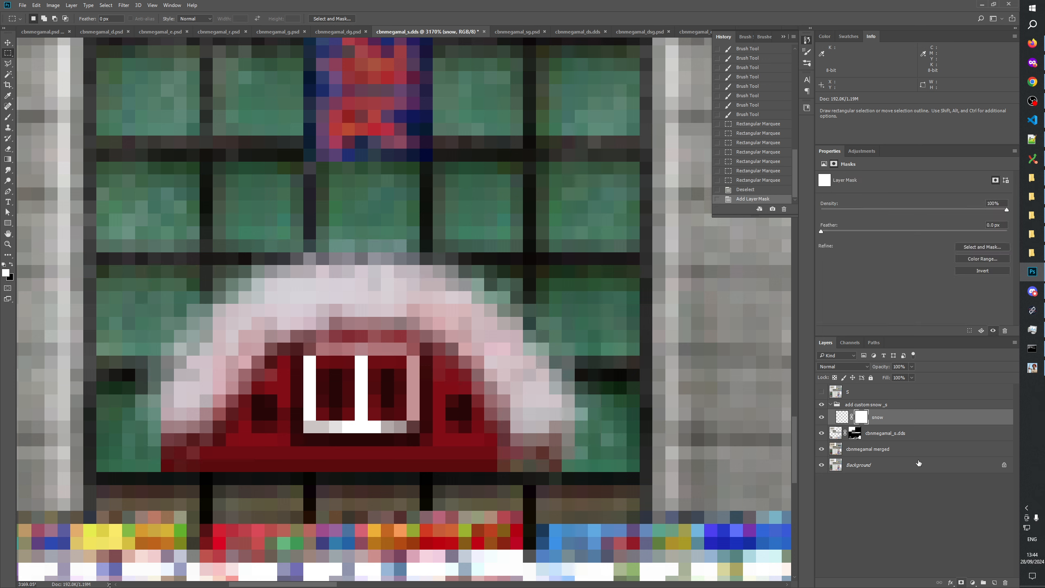
{"action": "left_click_drag", "start_coordinate": [141, 361], "coordinate": [225, 455]}
{"action": "left_click_drag", "start_coordinate": [189, 319], "coordinate": [278, 432]}
{"action": "left_click_drag", "start_coordinate": [240, 280], "coordinate": [301, 343]}
{"action": "left_click_drag", "start_coordinate": [280, 268], "coordinate": [431, 341]}
{"action": "left_click_drag", "start_coordinate": [386, 268], "coordinate": [560, 431]}
{"action": "left_click_drag", "start_coordinate": [487, 371], "coordinate": [586, 457]}
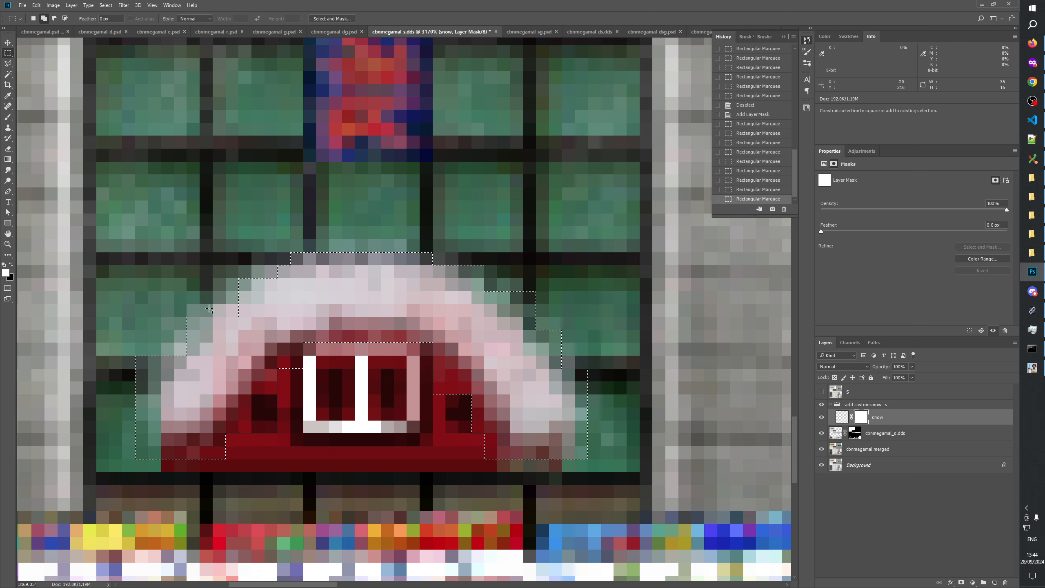
{"action": "left_click_drag", "start_coordinate": [202, 306], "coordinate": [243, 326]}
Apply Add Noise at 50% with uniform distribution to the selected arch area of the snow layer's mask, and deselect
{"action": "left_click", "coordinate": [123, 5]}
{"action": "mouse_move", "coordinate": [155, 123]}
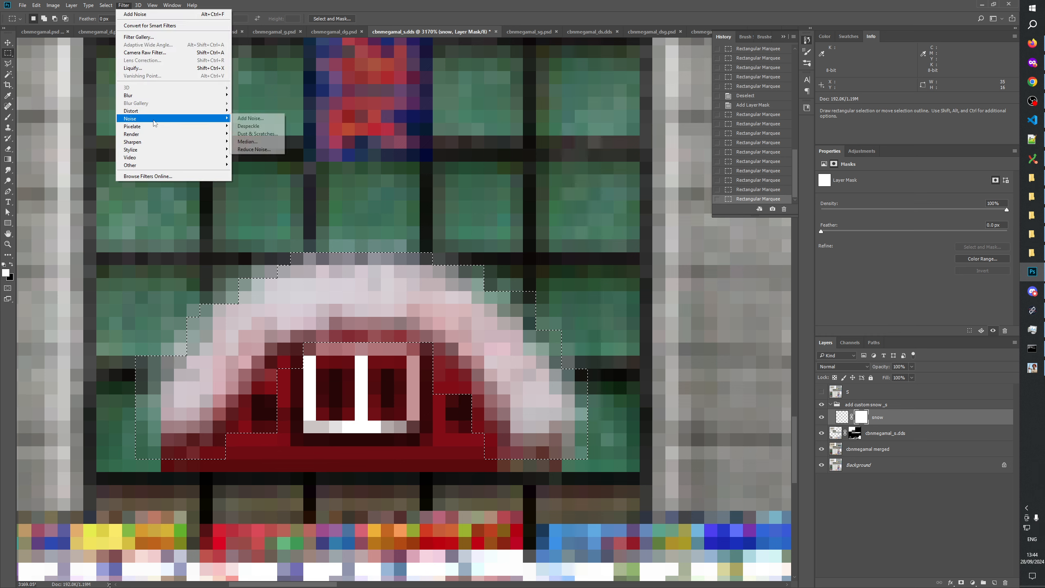
{"action": "left_click", "coordinate": [250, 118]}
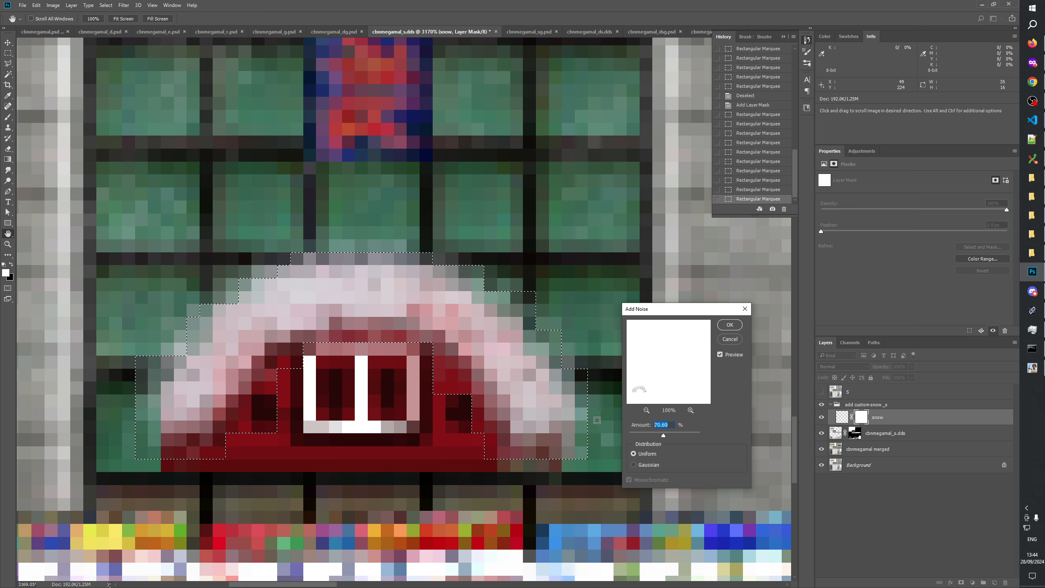
{"action": "type", "text": "50"}
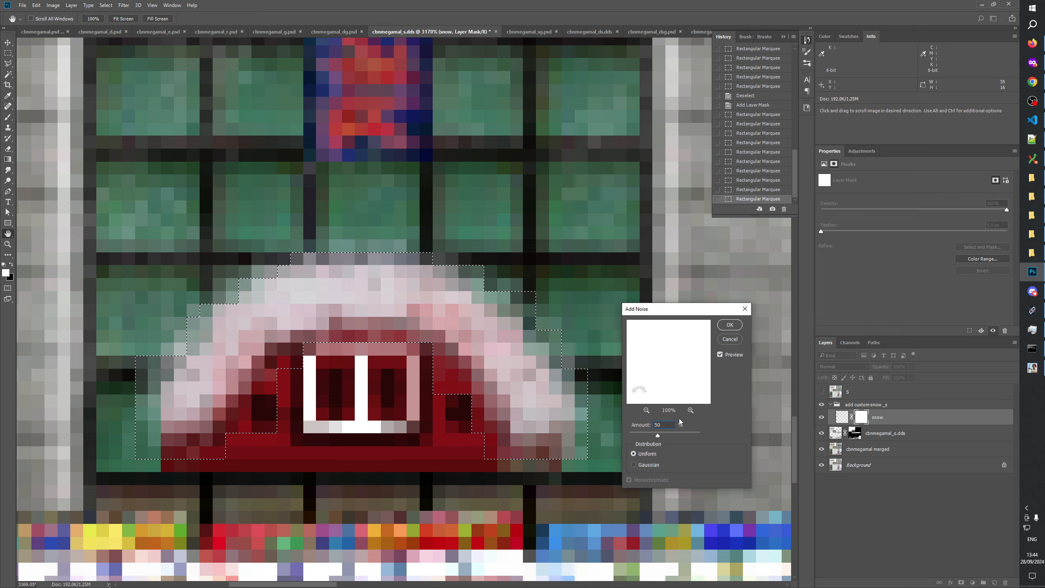
{"action": "left_click", "coordinate": [720, 354]}
{"action": "left_click", "coordinate": [720, 355]}
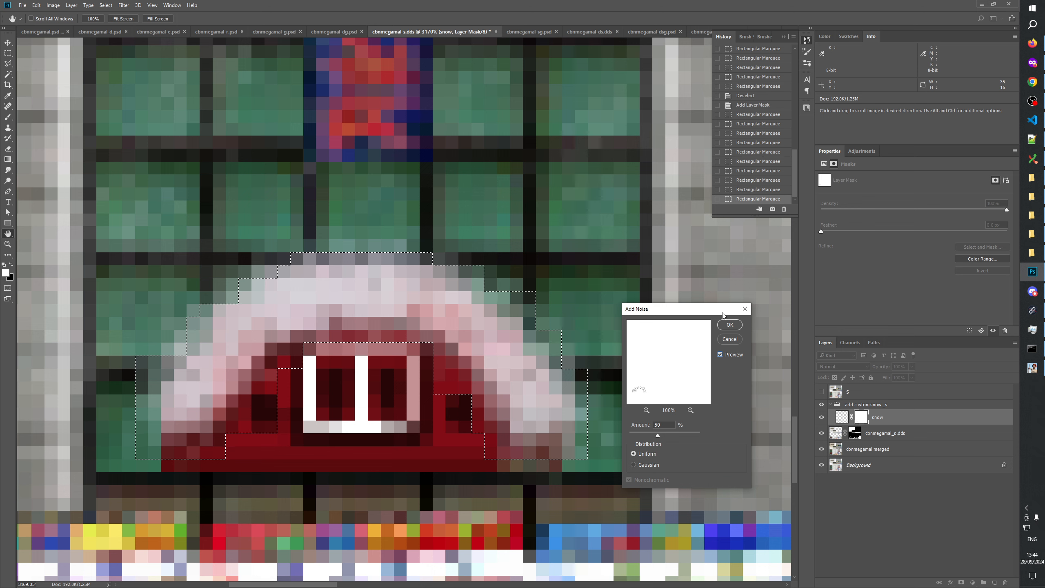
{"action": "left_click", "coordinate": [730, 325]}
{"action": "key", "text": "ctrl+d"}
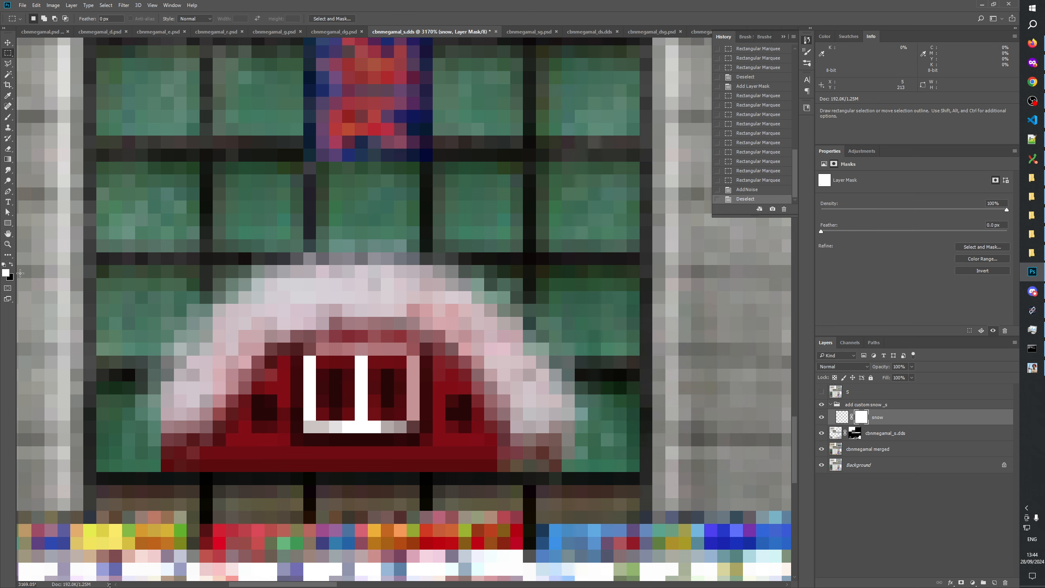
Examine the red entrance arch close up with the snow layer repeatedly hidden and shown
{"action": "left_click", "coordinate": [8, 244]}
{"action": "right_click", "coordinate": [298, 312]}
{"action": "left_click", "coordinate": [329, 328]}
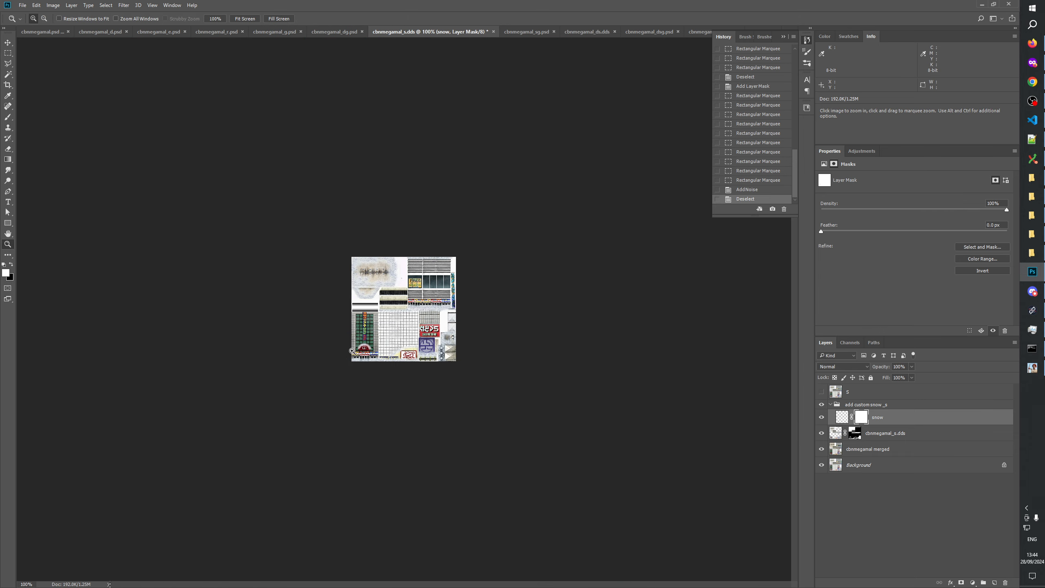
{"action": "left_click_drag", "start_coordinate": [380, 367], "coordinate": [379, 368]}
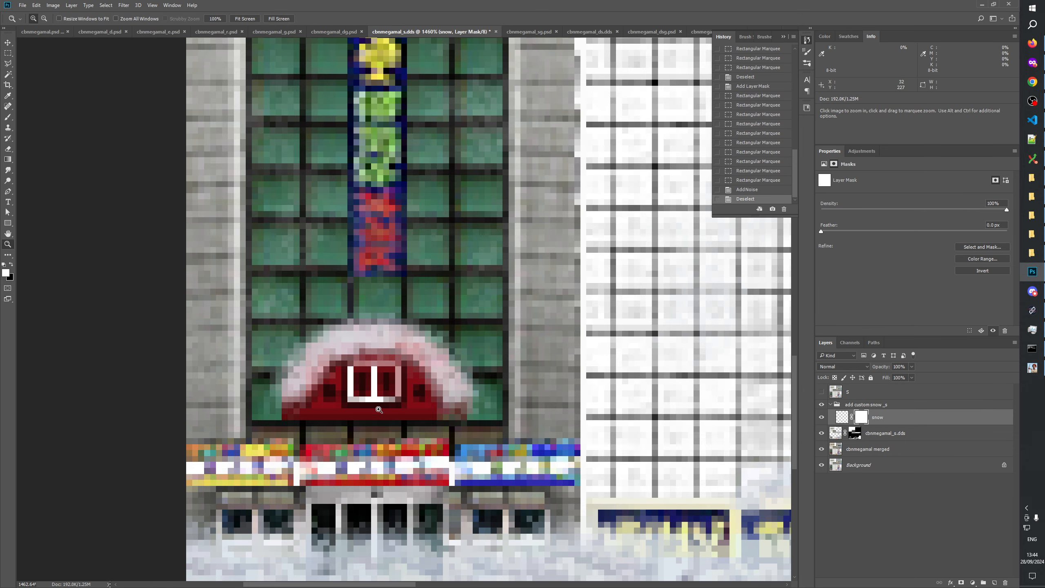
{"action": "left_click", "coordinate": [821, 418]}
{"action": "left_click", "coordinate": [821, 419]}
{"action": "left_click", "coordinate": [821, 418]}
{"action": "left_click", "coordinate": [820, 419]}
Compare the whole texture at 300% zoom with and without the snow layer
{"action": "right_click", "coordinate": [414, 389]}
{"action": "left_click", "coordinate": [435, 406]}
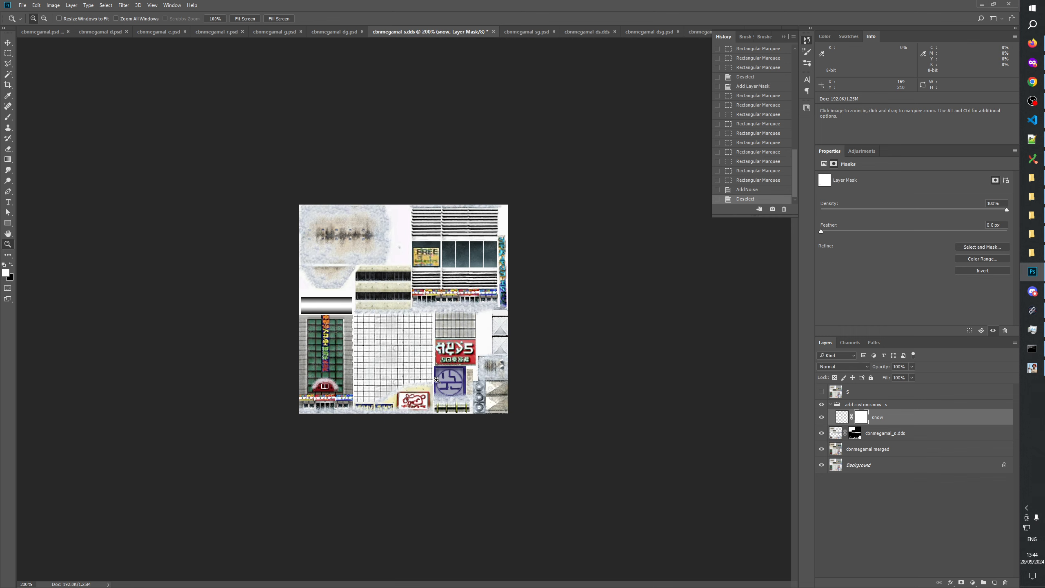
{"action": "left_click", "coordinate": [348, 424]}
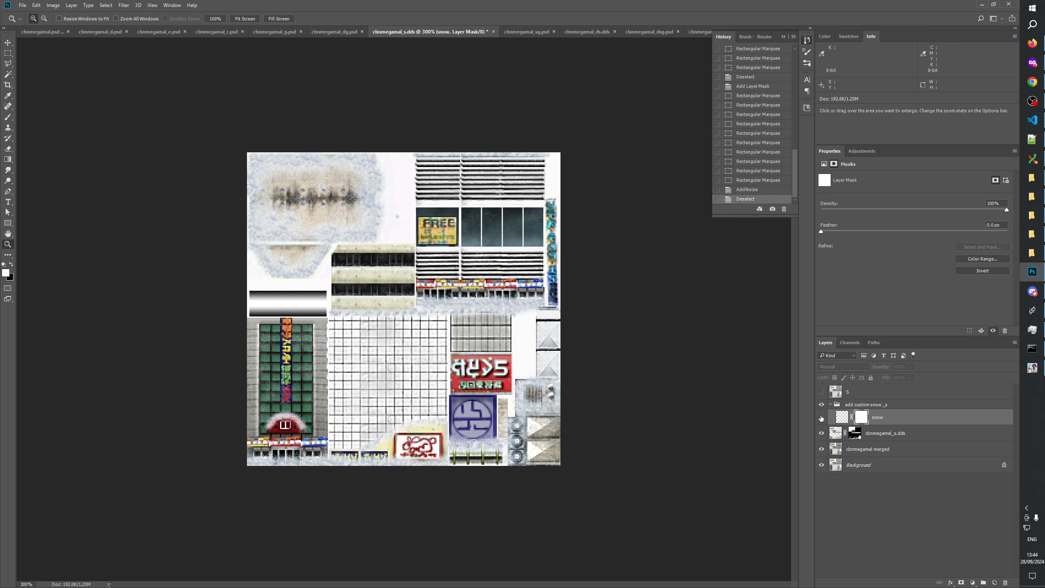
{"action": "left_click", "coordinate": [821, 419]}
{"action": "left_click", "coordinate": [821, 418]}
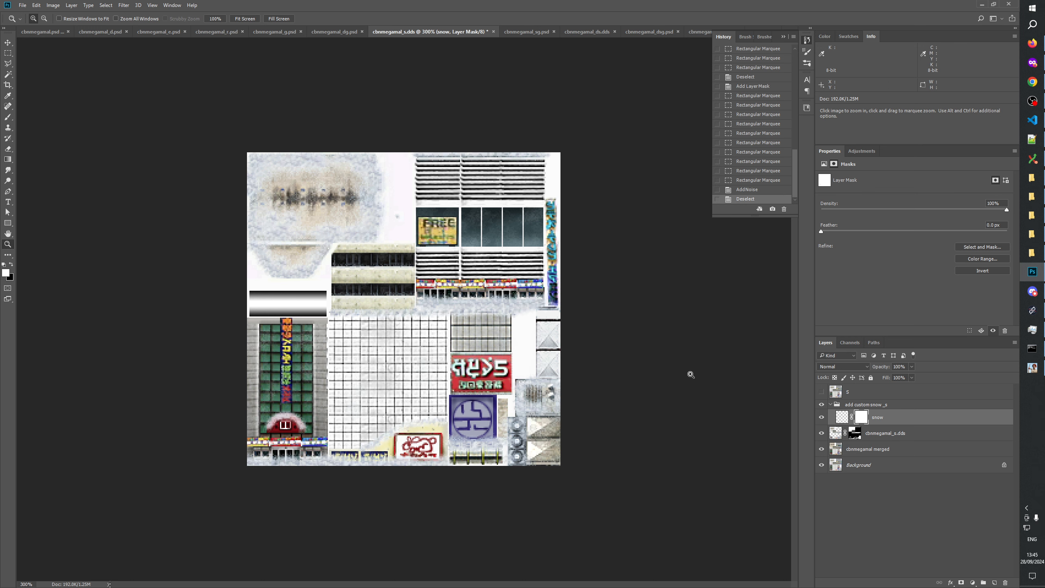
{"action": "left_click", "coordinate": [821, 418]}
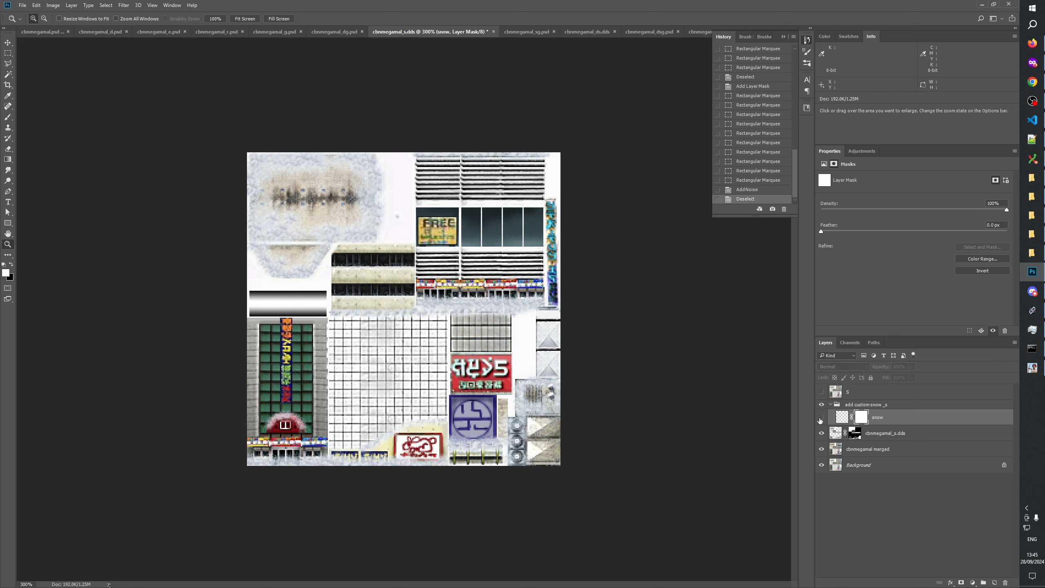
{"action": "left_click", "coordinate": [822, 418]}
{"action": "left_click", "coordinate": [821, 418]}
{"action": "left_click", "coordinate": [821, 418]}
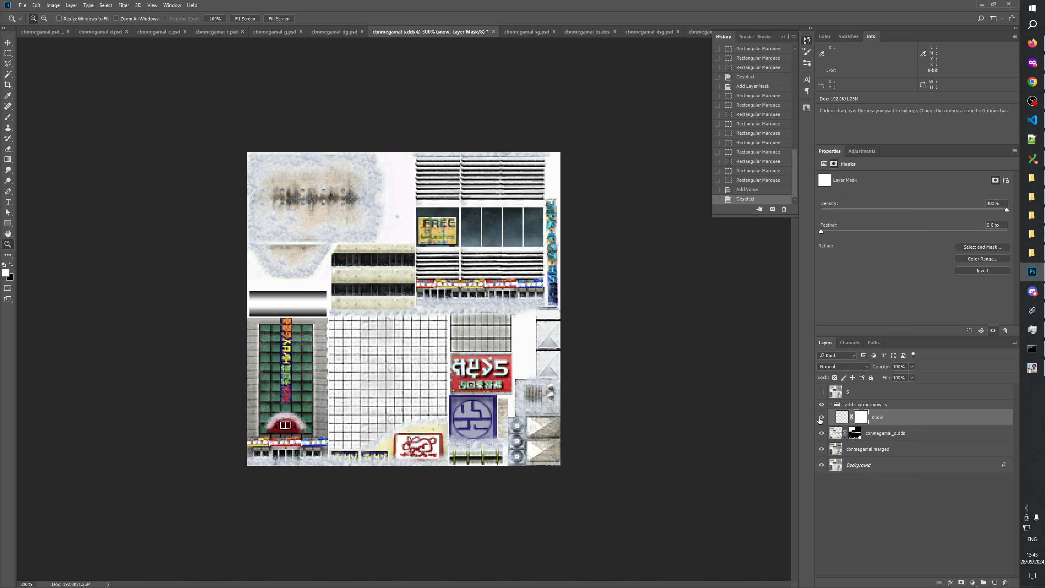
{"action": "left_click", "coordinate": [821, 418]}
{"action": "left_click", "coordinate": [822, 418]}
{"action": "left_click", "coordinate": [821, 418]}
{"action": "left_click", "coordinate": [821, 418]}
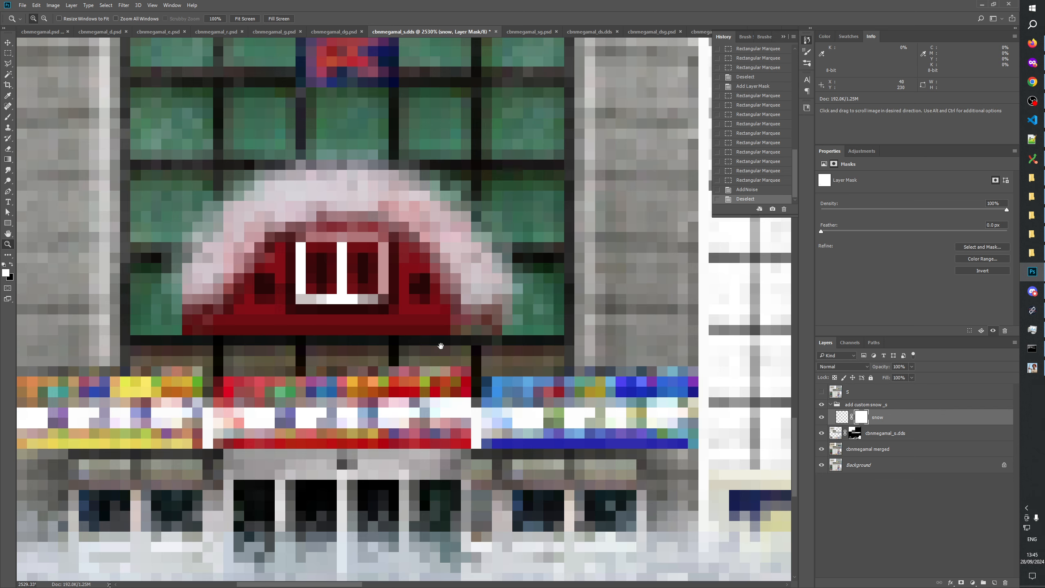
Look through the edit history and view the snow layer's mask on its own to examine the noise around the arch
{"action": "left_click_drag", "start_coordinate": [440, 346], "coordinate": [457, 477]}
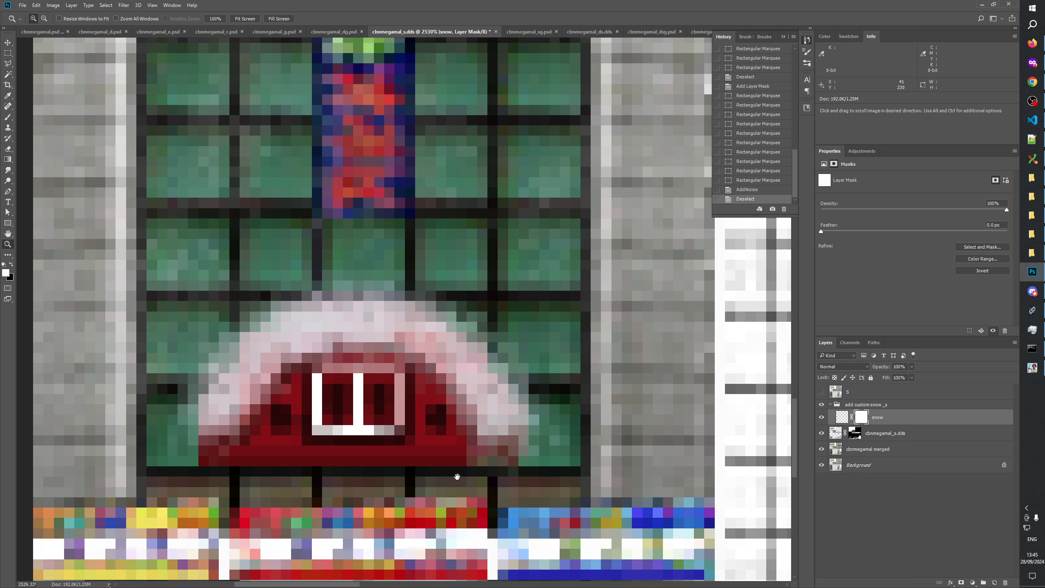
{"action": "scroll", "coordinate": [741, 135], "scroll_direction": "up", "scroll_amount": 15}
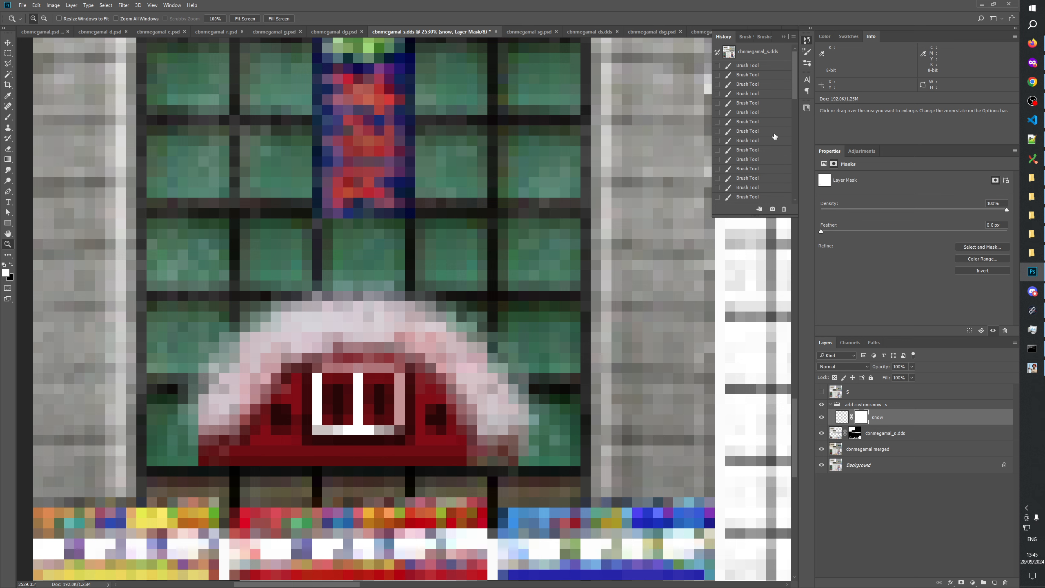
{"action": "scroll", "coordinate": [775, 136], "scroll_direction": "down", "scroll_amount": 10}
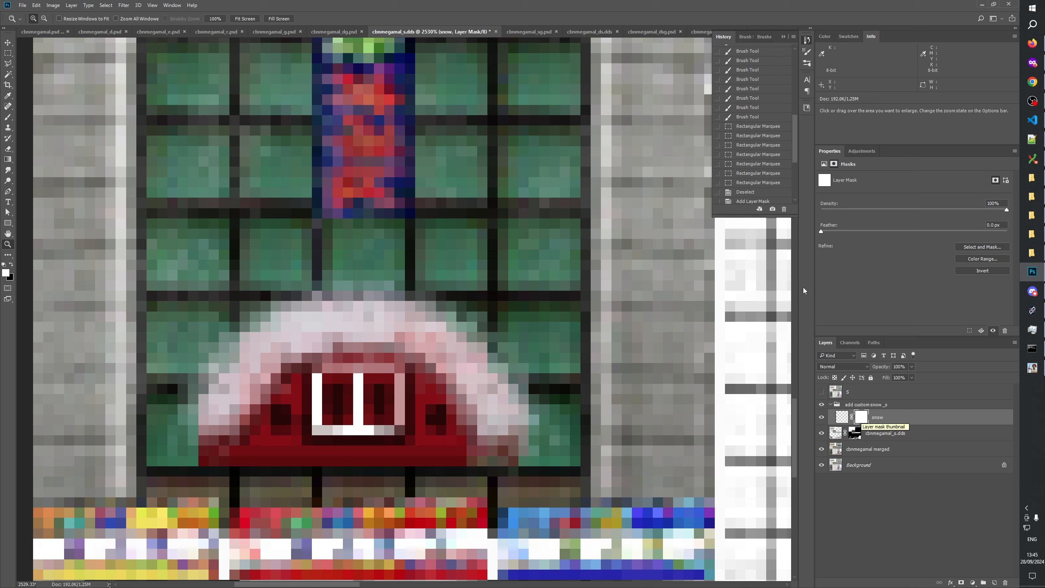
{"action": "scroll", "coordinate": [761, 163], "scroll_direction": "down", "scroll_amount": 4}
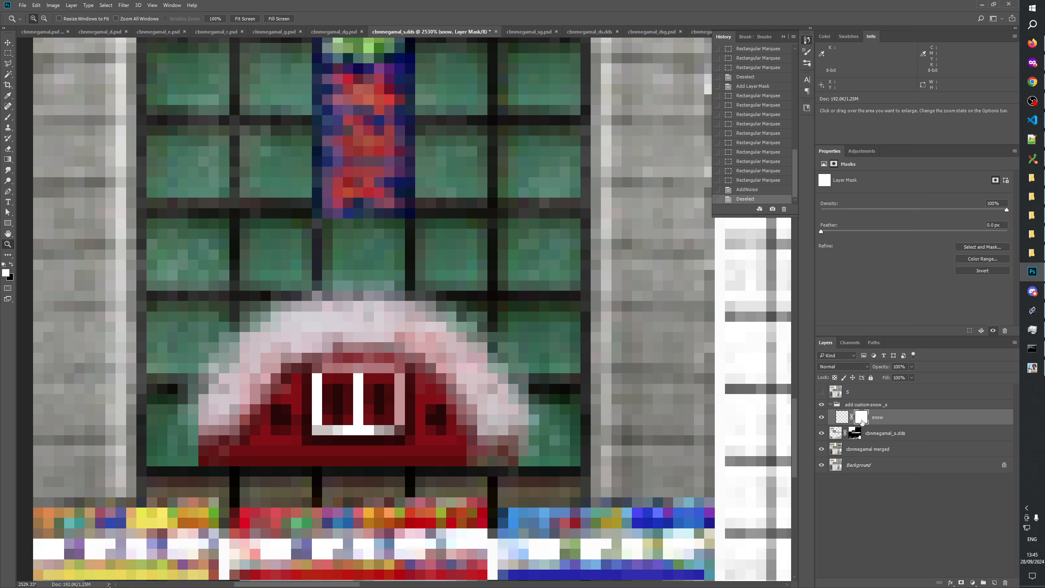
{"action": "left_click", "coordinate": [862, 422], "text": "alt"}
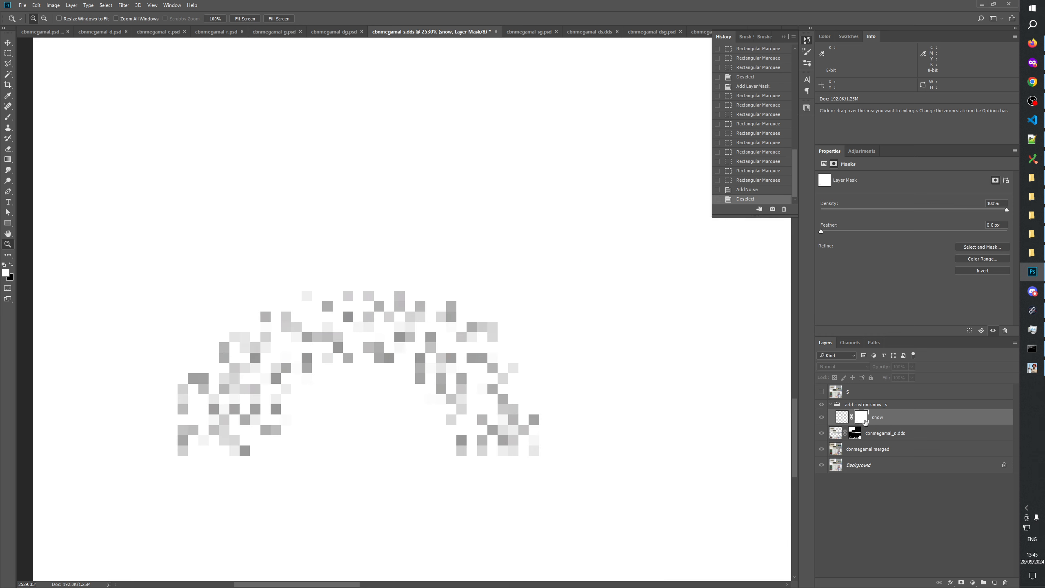
{"action": "left_click", "coordinate": [886, 509]}
Toggle the snow layer's visibility repeatedly to judge the effect of the noisy mask on the arch's snow
{"action": "left_click", "coordinate": [821, 420]}
{"action": "left_click", "coordinate": [821, 419]}
{"action": "left_click", "coordinate": [822, 419]}
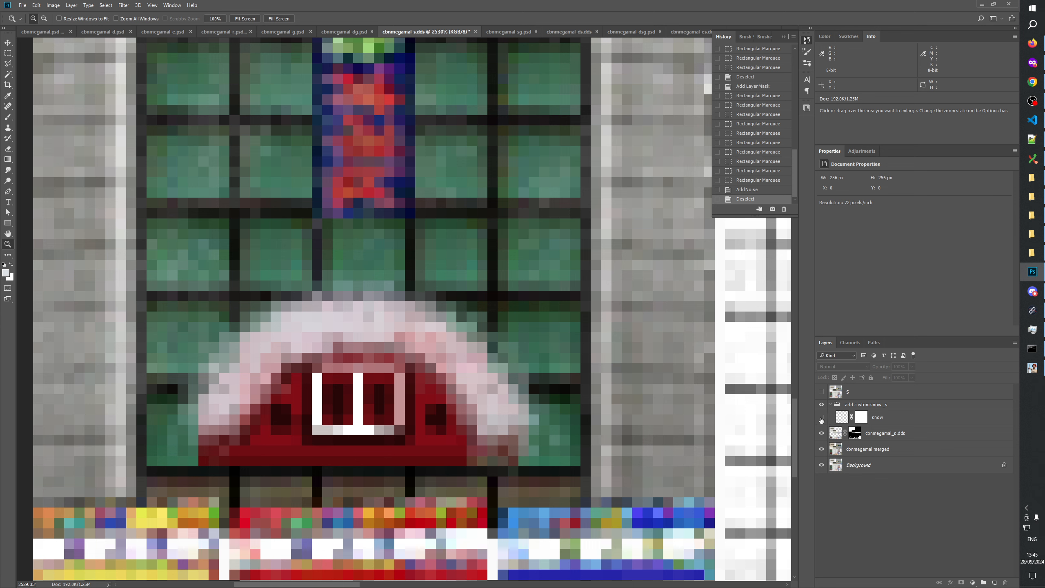
{"action": "left_click", "coordinate": [821, 420]}
{"action": "left_click", "coordinate": [822, 419]}
{"action": "left_click", "coordinate": [821, 419]}
{"action": "left_click", "coordinate": [822, 419]}
{"action": "left_click", "coordinate": [821, 420]}
{"action": "left_click", "coordinate": [822, 420]}
{"action": "left_click_drag", "start_coordinate": [455, 448], "coordinate": [465, 419]}
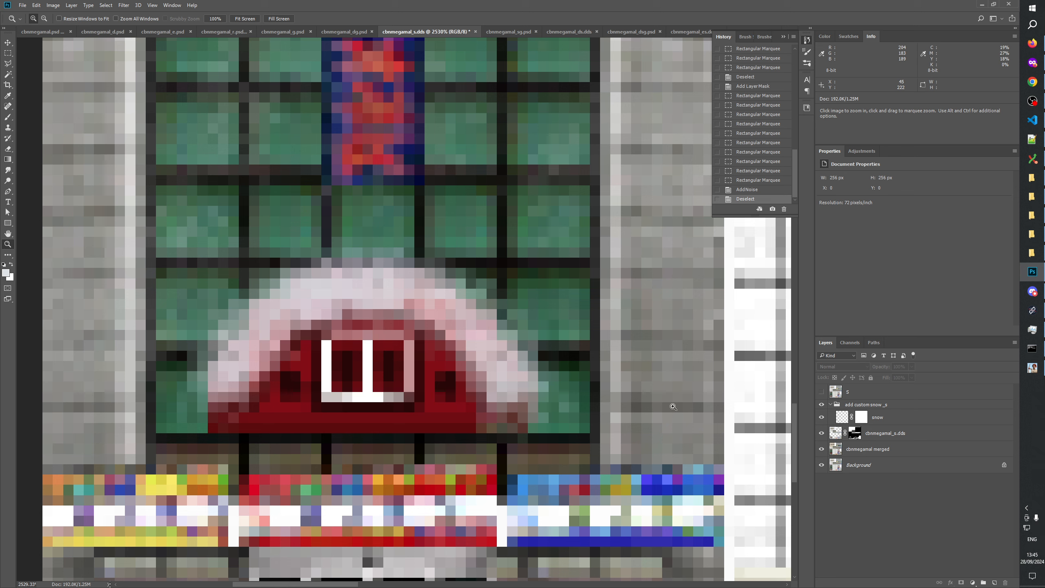
Compare the arch with the custom snow group, the cbnmegamal merged layer and the cbnmegamal_s.dds layer's mask switched off and back on
{"action": "left_click", "coordinate": [822, 406]}
{"action": "left_click", "coordinate": [822, 450]}
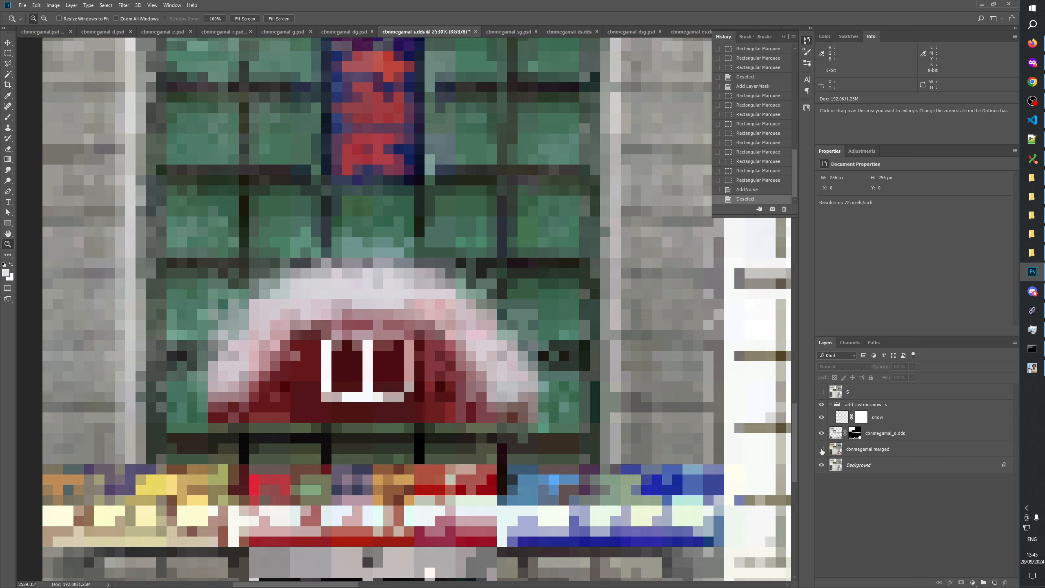
{"action": "left_click", "coordinate": [822, 406]}
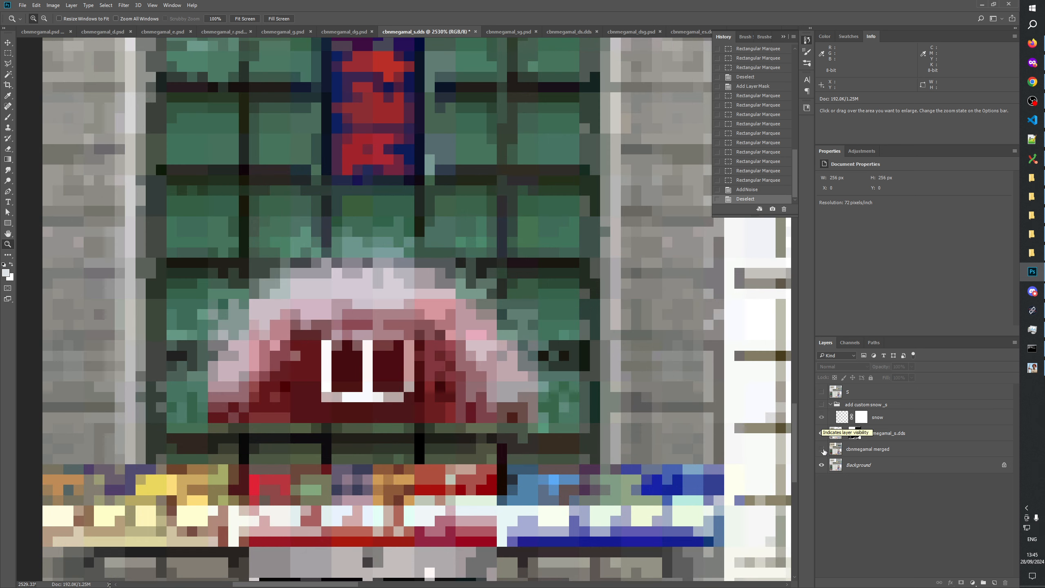
{"action": "left_click", "coordinate": [822, 448]}
{"action": "left_click", "coordinate": [821, 405]}
{"action": "left_click", "coordinate": [855, 433], "text": "shift"}
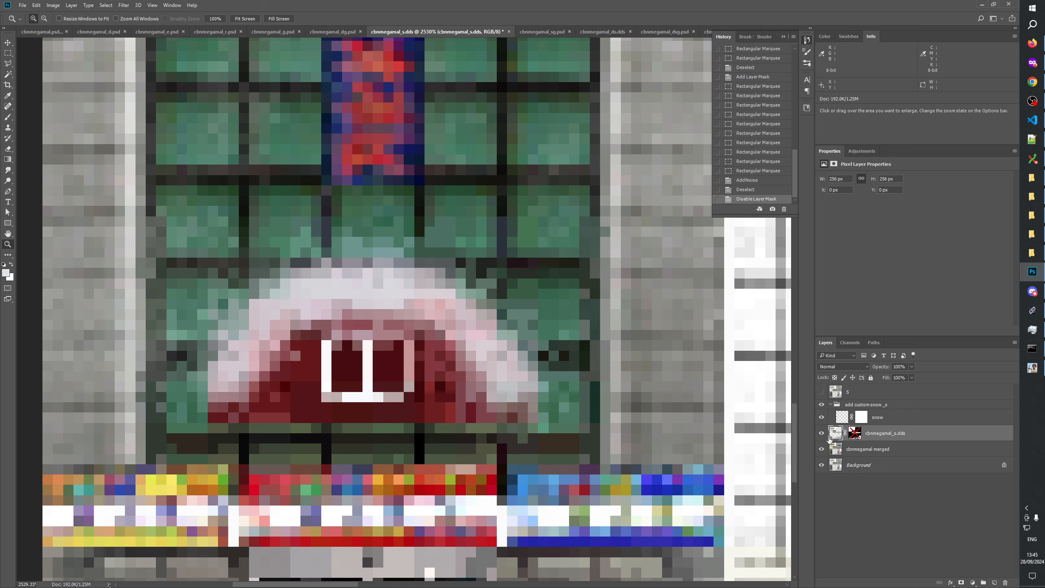
{"action": "left_click", "coordinate": [854, 433], "text": "shift"}
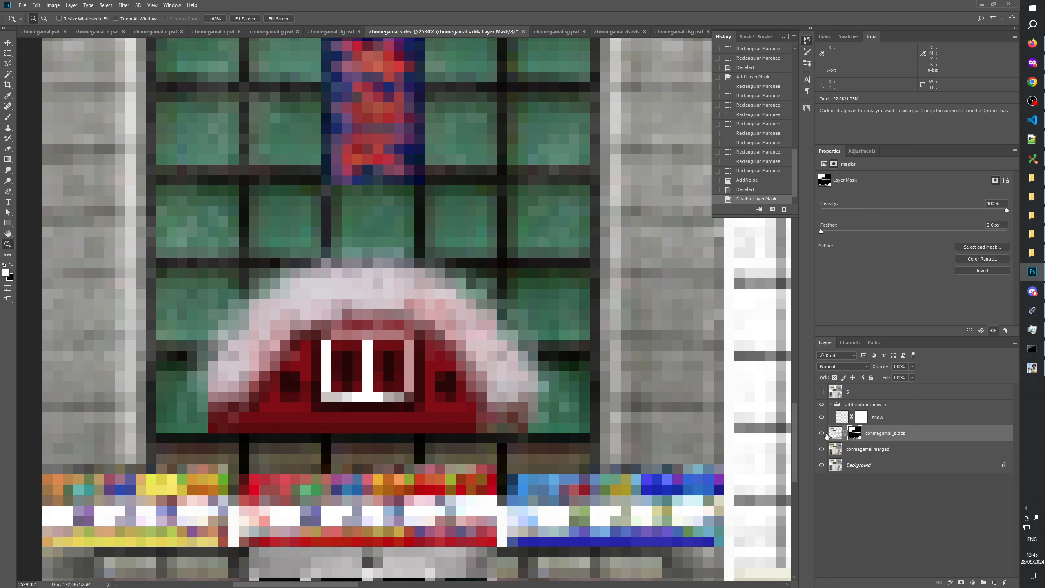
{"action": "left_click", "coordinate": [822, 407]}
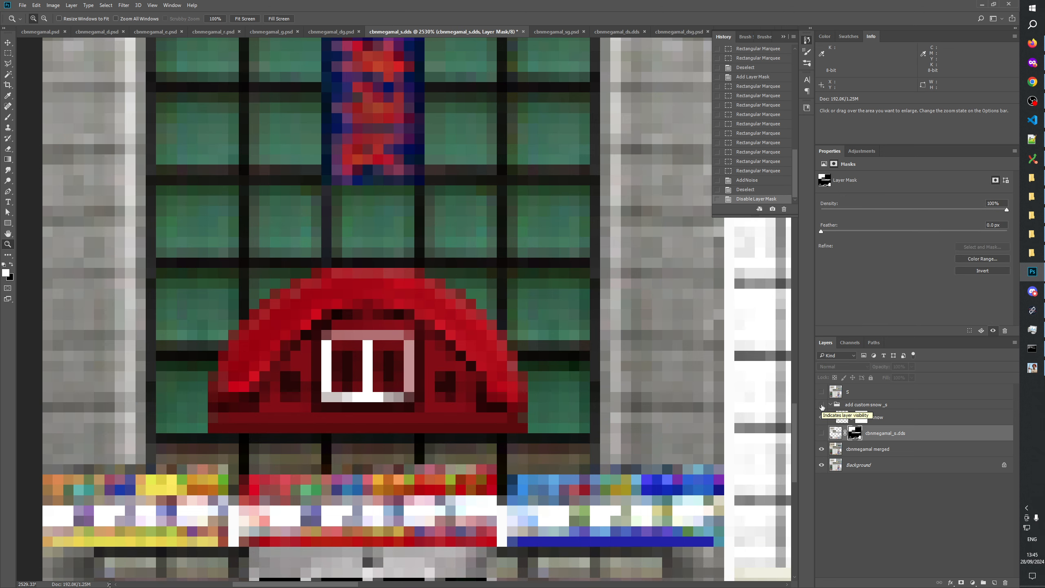
{"action": "left_click", "coordinate": [822, 405]}
{"action": "left_click", "coordinate": [822, 433]}
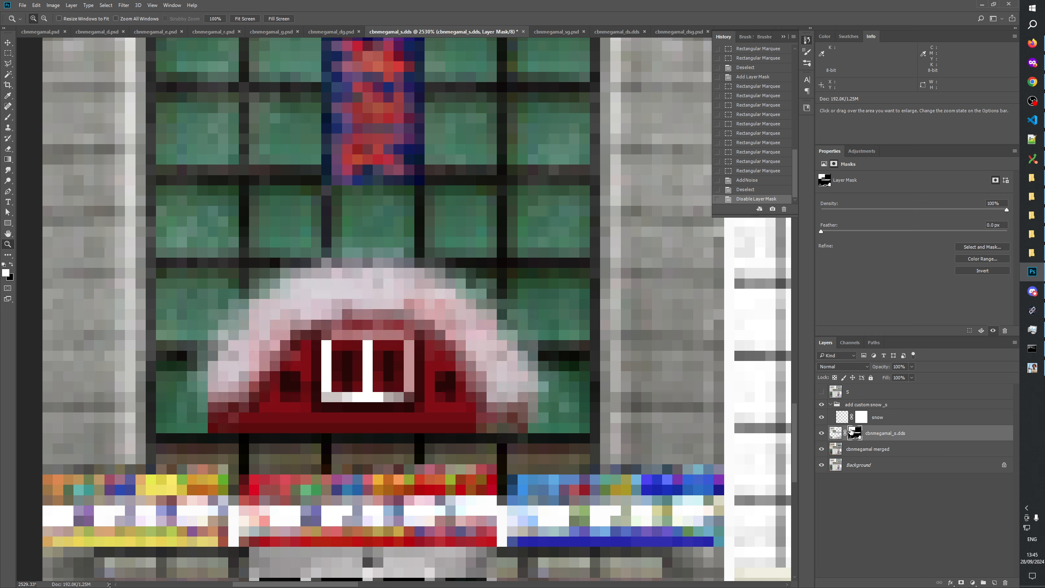
Apply the snow layer's mask permanently to the layer
{"action": "left_click", "coordinate": [865, 421]}
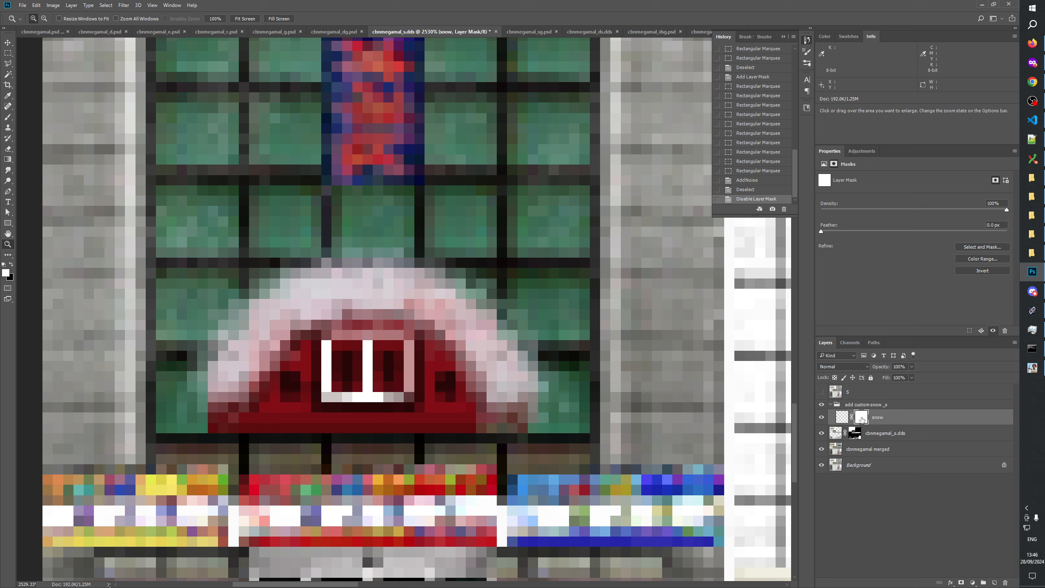
{"action": "right_click", "coordinate": [862, 419]}
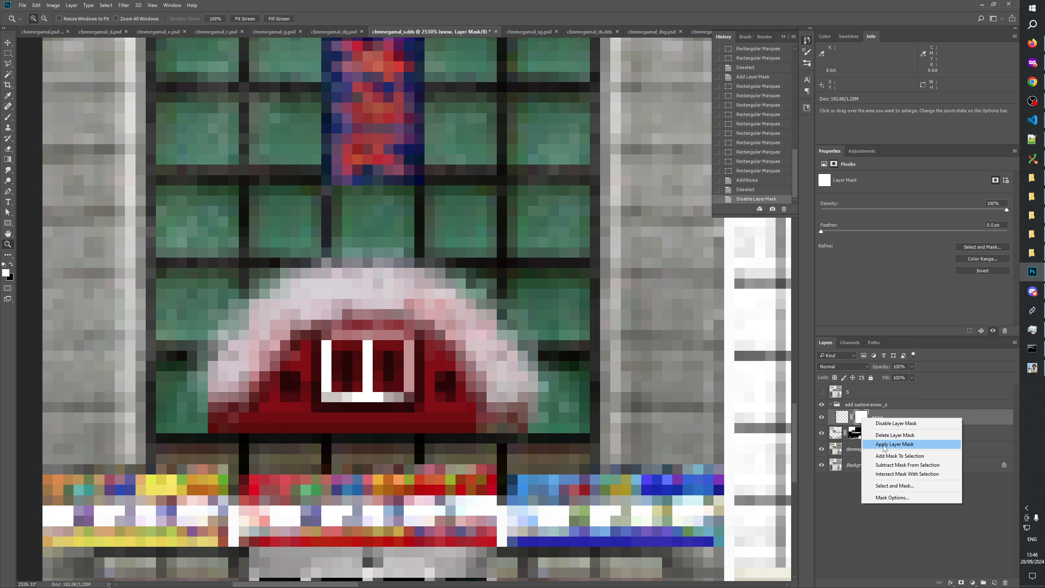
{"action": "left_click", "coordinate": [884, 444]}
Fill a rectangular area around the arch with black in the cbnmegamal_s.dds layer's mask, then return to the normal image view
{"action": "left_click", "coordinate": [856, 434]}
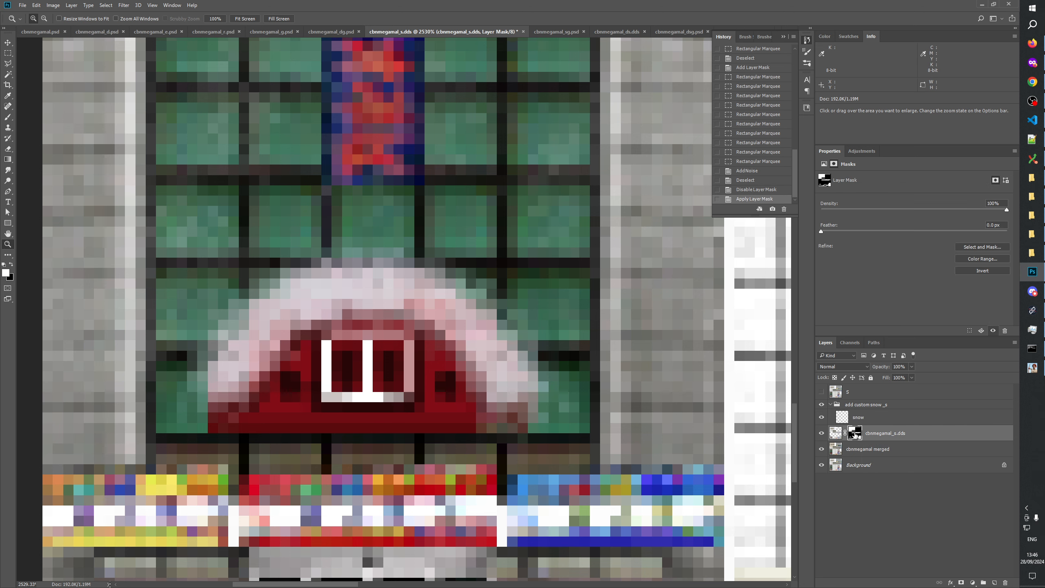
{"action": "left_click", "coordinate": [855, 435], "text": "alt"}
{"action": "scroll", "coordinate": [266, 164], "scroll_direction": "down", "scroll_amount": 3}
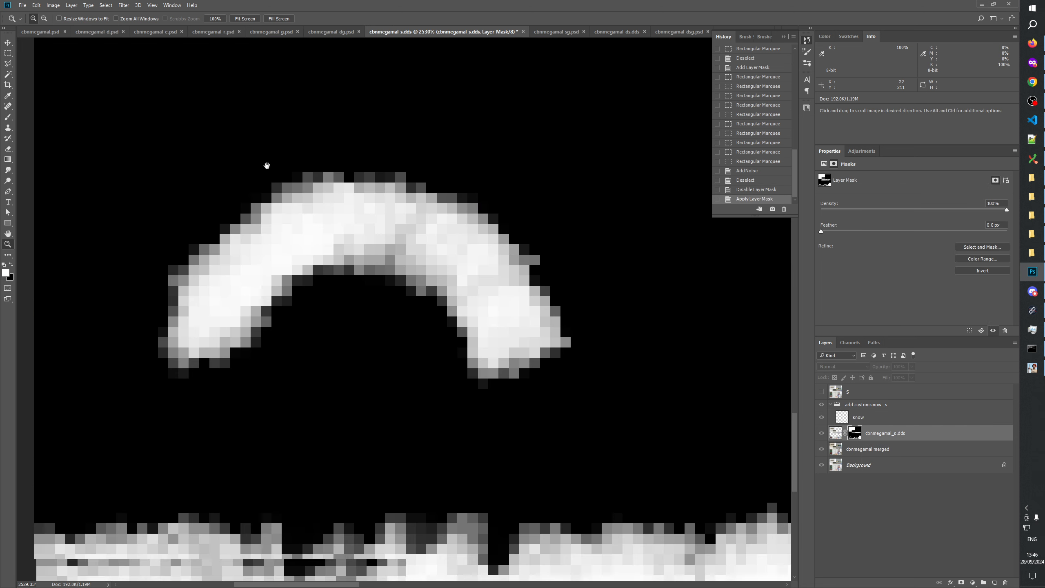
{"action": "left_click", "coordinate": [8, 53]}
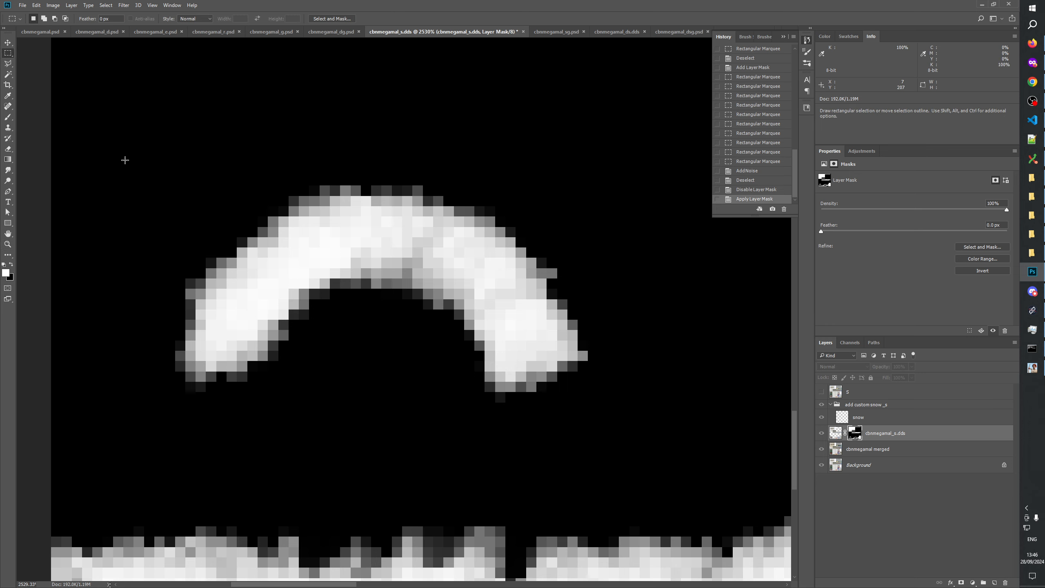
{"action": "left_click_drag", "start_coordinate": [124, 155], "coordinate": [619, 444]}
{"action": "key", "text": "ctrl+BackSpace"}
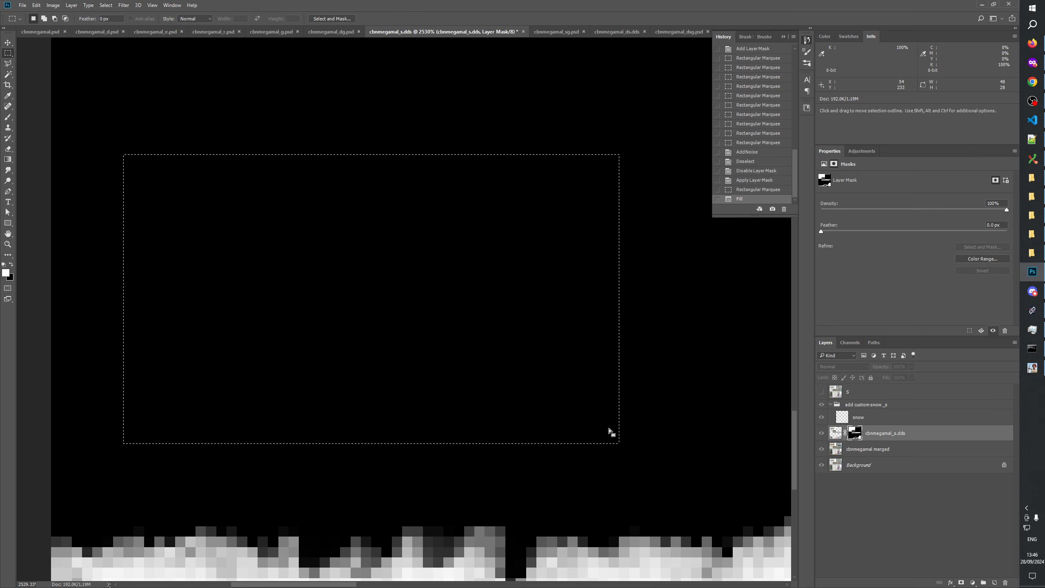
{"action": "key", "text": "ctrl+d"}
{"action": "left_click", "coordinate": [822, 405]}
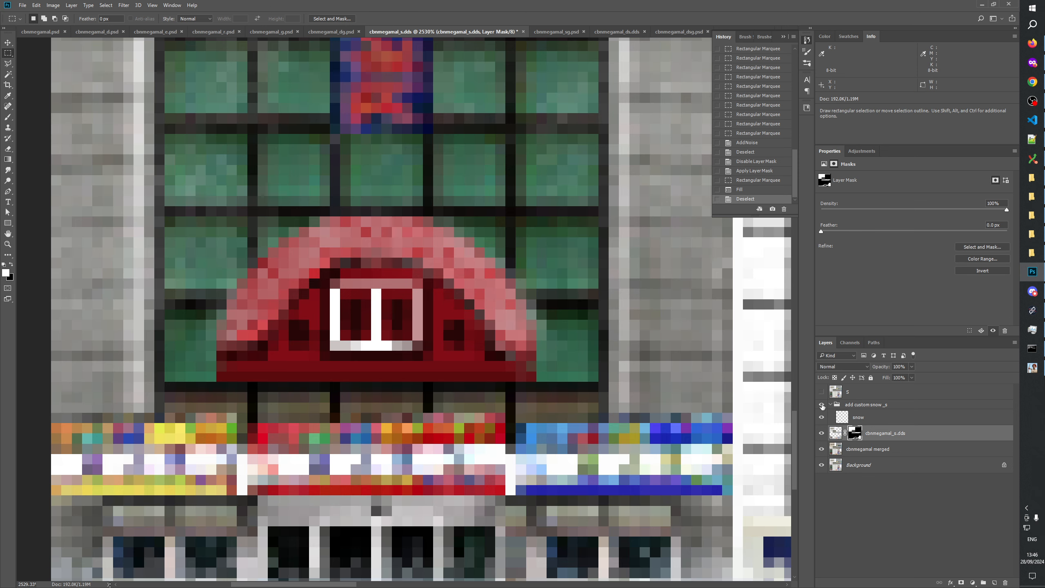
Add a mask to the snow layer, paint out the remaining snow on the red arch with black at 100% opacity, and apply the mask
{"action": "left_click", "coordinate": [835, 418]}
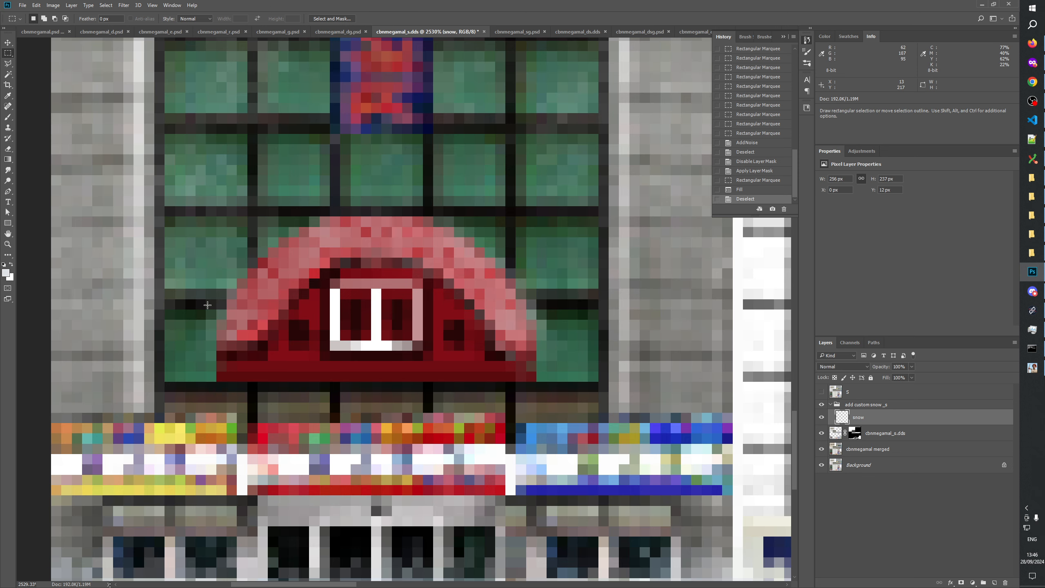
{"action": "left_click", "coordinate": [10, 149]}
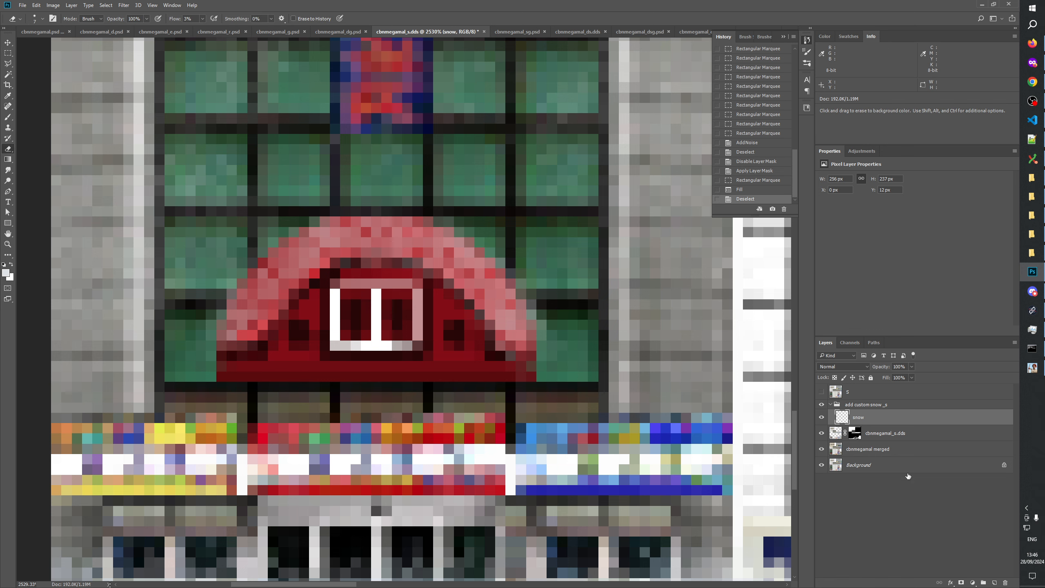
{"action": "left_click", "coordinate": [961, 582]}
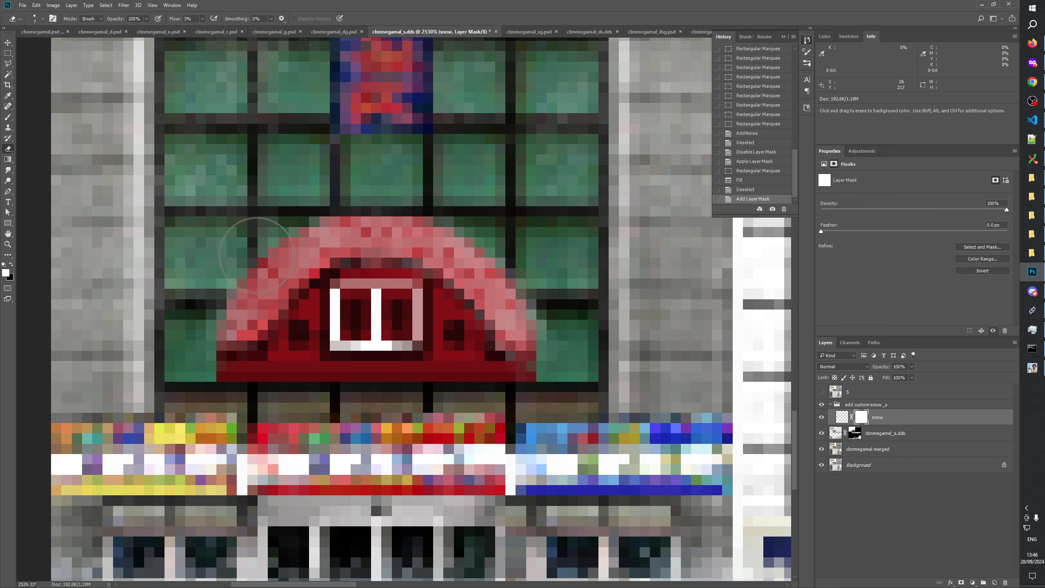
{"action": "left_click", "coordinate": [7, 117]}
{"action": "key", "text": "x"}
{"action": "mouse_move", "coordinate": [291, 305]}
{"action": "left_mouse_down"}
{"action": "mouse_move", "coordinate": [247, 329]}
{"action": "mouse_move", "coordinate": [250, 297]}
{"action": "left_mouse_up"}
{"action": "type", "text": "100"}
{"action": "key", "text": "Return"}
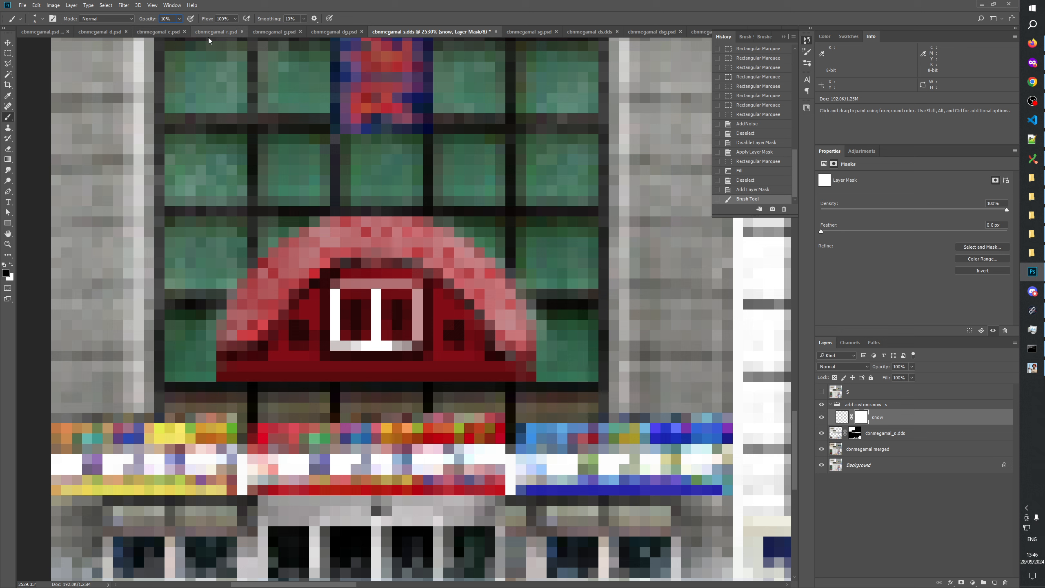
{"action": "mouse_move", "coordinate": [265, 300]}
{"action": "left_mouse_down"}
{"action": "mouse_move", "coordinate": [263, 285]}
{"action": "mouse_move", "coordinate": [350, 243]}
{"action": "mouse_move", "coordinate": [338, 243]}
{"action": "mouse_move", "coordinate": [411, 255]}
{"action": "mouse_move", "coordinate": [462, 280]}
{"action": "mouse_move", "coordinate": [498, 343]}
{"action": "mouse_move", "coordinate": [483, 276]}
{"action": "mouse_move", "coordinate": [512, 349]}
{"action": "mouse_move", "coordinate": [436, 255]}
{"action": "mouse_move", "coordinate": [293, 278]}
{"action": "mouse_move", "coordinate": [241, 338]}
{"action": "mouse_move", "coordinate": [247, 329]}
{"action": "left_mouse_up"}
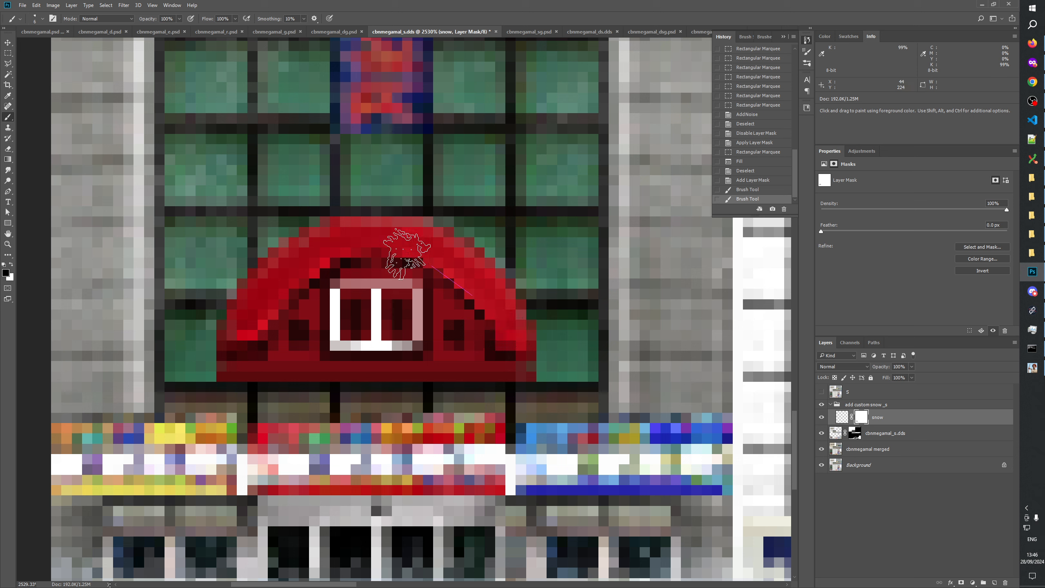
{"action": "mouse_move", "coordinate": [429, 293]}
{"action": "left_mouse_down"}
{"action": "mouse_move", "coordinate": [401, 257]}
{"action": "mouse_move", "coordinate": [420, 289]}
{"action": "left_mouse_up"}
{"action": "right_click", "coordinate": [864, 418]}
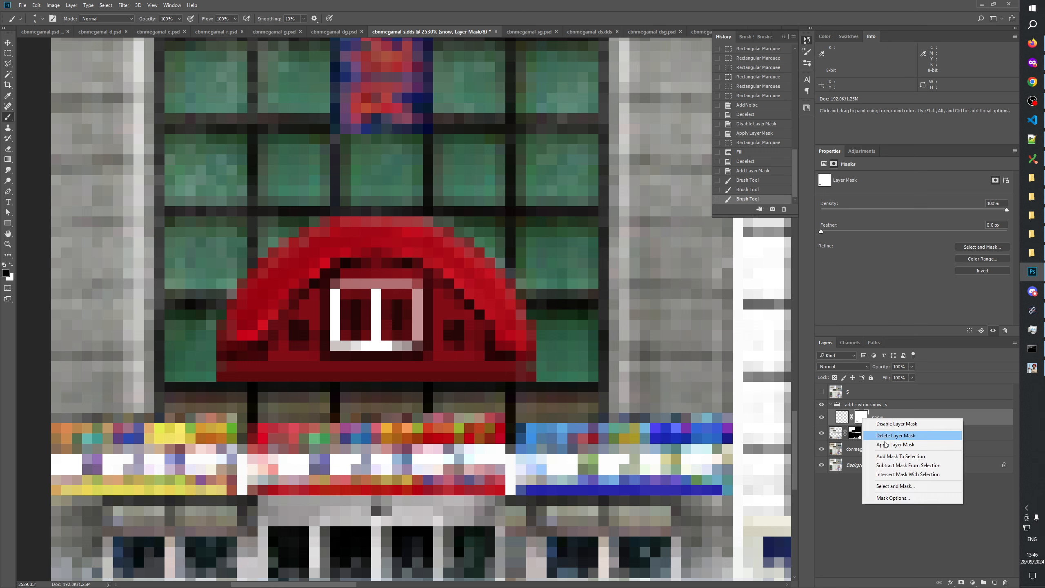
{"action": "left_click", "coordinate": [884, 438]}
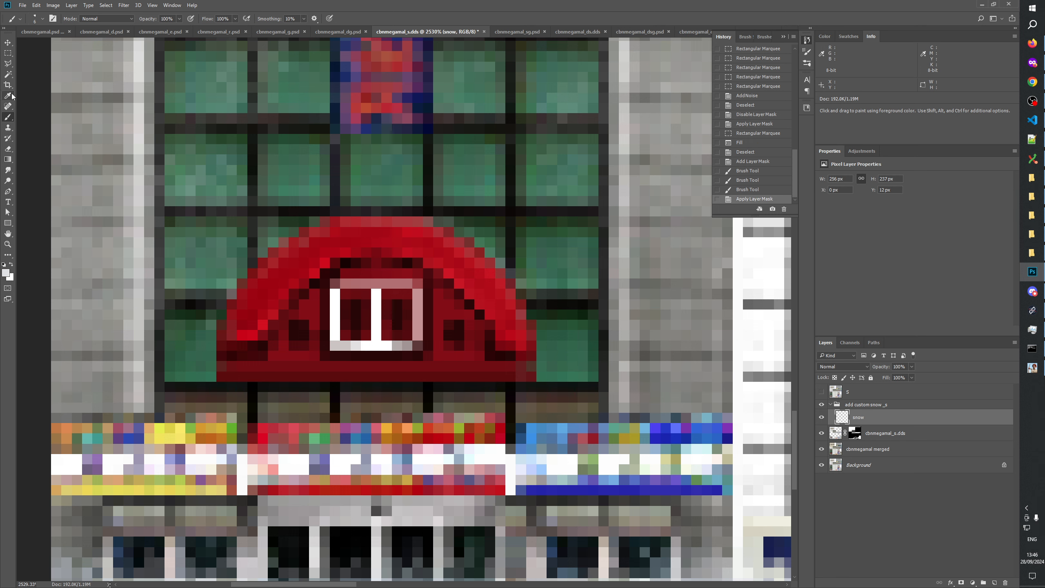
On a new layer above the snow layer, dab translucent white snow along the red arch's outer edge from end to end
{"action": "left_click_drag", "start_coordinate": [257, 278], "coordinate": [245, 277]}
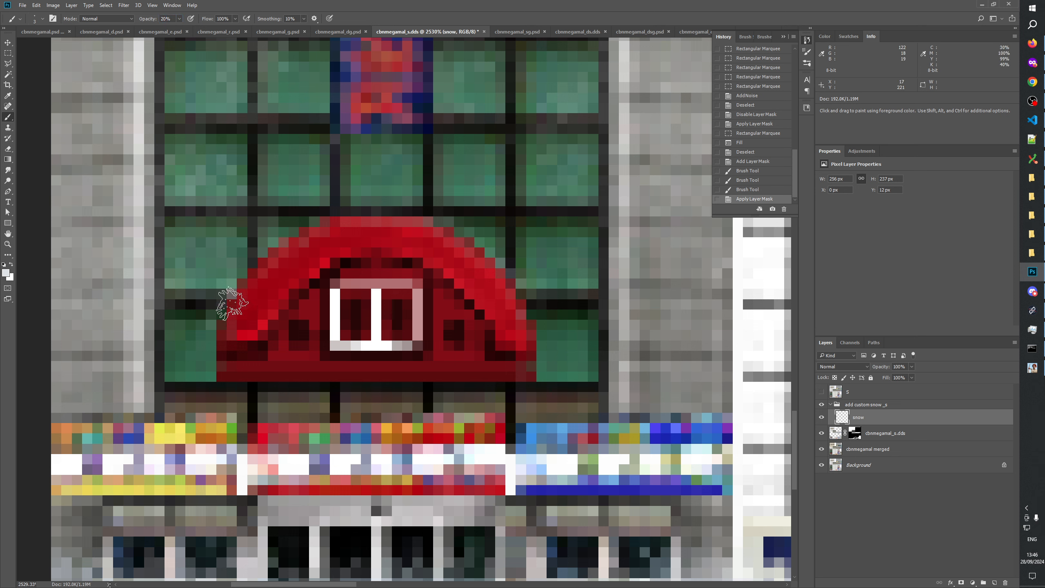
{"action": "left_click", "coordinate": [993, 583]}
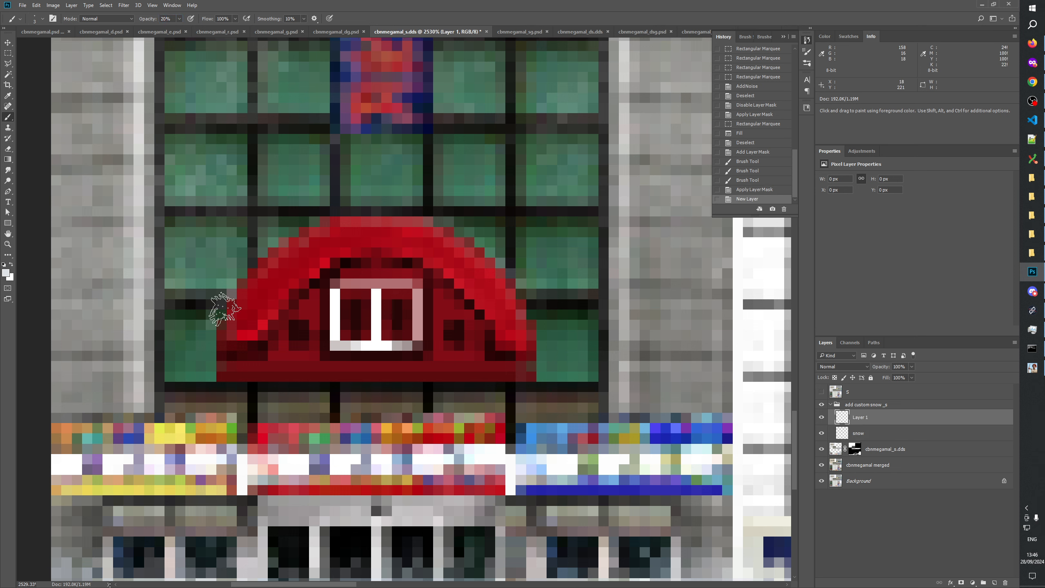
{"action": "left_click", "coordinate": [225, 303]}
{"action": "left_click", "coordinate": [227, 304]}
{"action": "left_click", "coordinate": [246, 277]}
{"action": "left_click", "coordinate": [259, 267]}
{"action": "left_click", "coordinate": [274, 256]}
{"action": "left_click", "coordinate": [295, 243]}
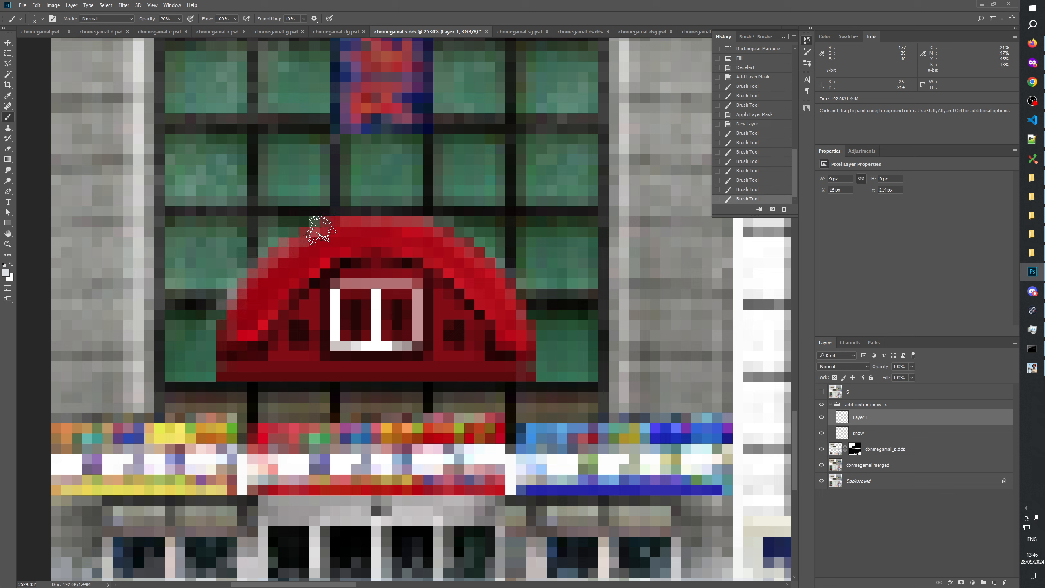
{"action": "left_click", "coordinate": [321, 229]}
{"action": "left_click", "coordinate": [303, 236]}
{"action": "left_click", "coordinate": [263, 263]}
{"action": "left_click", "coordinate": [242, 285]}
{"action": "left_click", "coordinate": [223, 304]}
{"action": "left_click", "coordinate": [224, 313]}
{"action": "left_click", "coordinate": [227, 300]}
{"action": "left_click", "coordinate": [243, 283]}
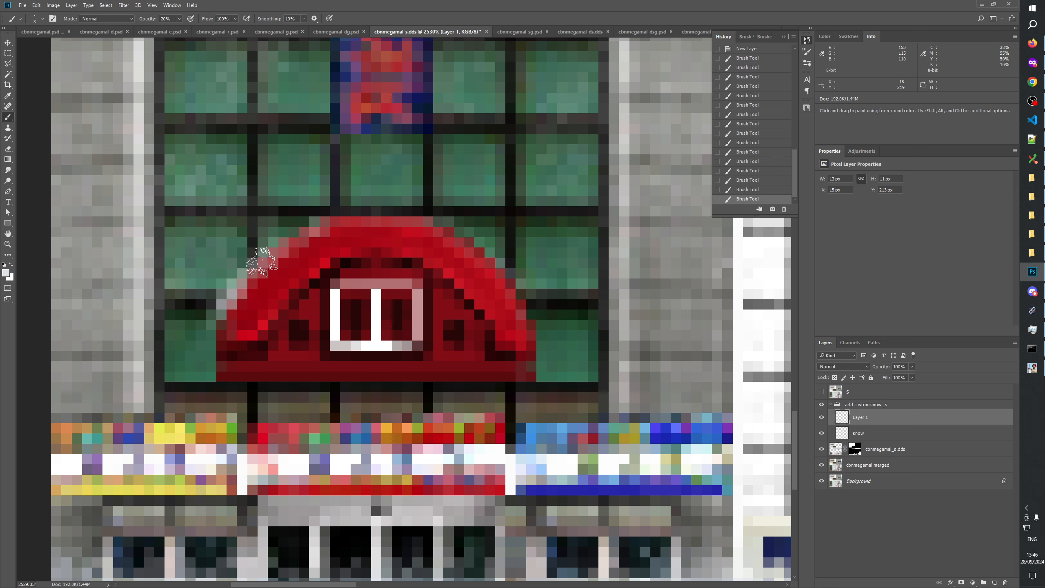
{"action": "left_click", "coordinate": [263, 263]}
{"action": "left_click", "coordinate": [284, 248]}
{"action": "left_click", "coordinate": [307, 231]}
{"action": "left_click", "coordinate": [325, 230]}
{"action": "left_click", "coordinate": [348, 226]}
{"action": "left_click", "coordinate": [385, 222]}
{"action": "left_click", "coordinate": [412, 223]}
{"action": "left_click", "coordinate": [441, 224]}
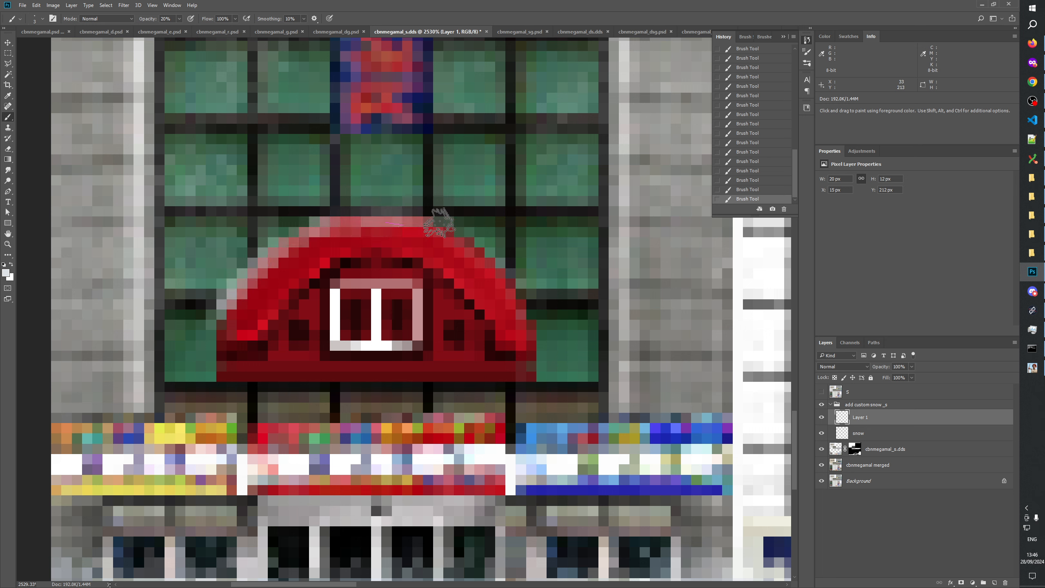
{"action": "left_click", "coordinate": [418, 225]}
{"action": "left_click", "coordinate": [453, 232]}
{"action": "left_click", "coordinate": [486, 253]}
{"action": "left_click", "coordinate": [508, 282]}
{"action": "left_click", "coordinate": [507, 281]}
{"action": "left_click", "coordinate": [529, 309]}
{"action": "left_click", "coordinate": [532, 320]}
{"action": "left_click", "coordinate": [505, 286]}
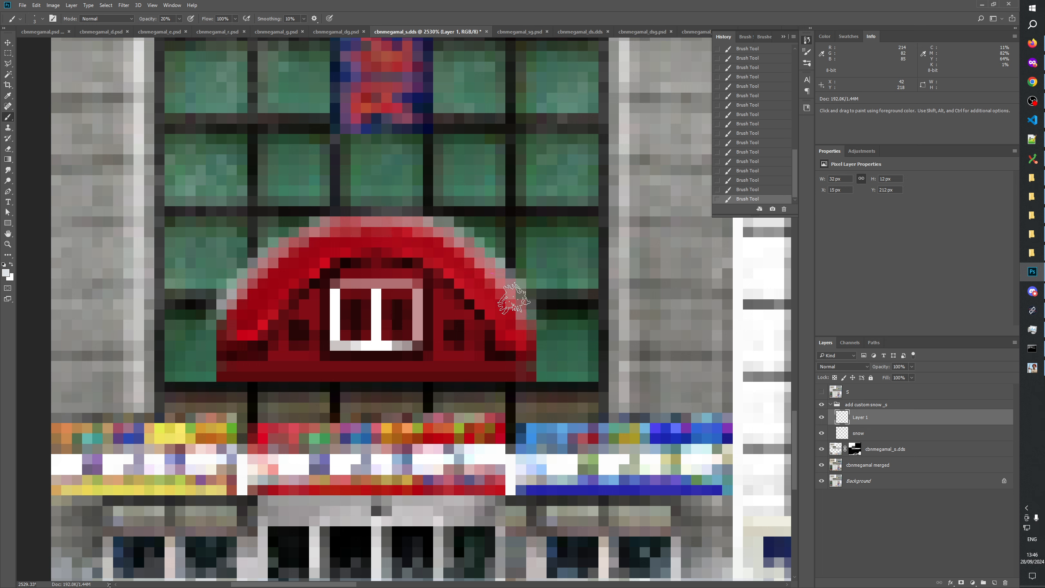
Build up the snow along the arch's outer rim with further brush strokes until it is nearly opaque
{"action": "left_click", "coordinate": [457, 241]}
{"action": "left_click", "coordinate": [479, 262]}
{"action": "left_click", "coordinate": [445, 234]}
{"action": "left_click", "coordinate": [418, 240]}
{"action": "mouse_move", "coordinate": [445, 234]}
{"action": "left_mouse_down"}
{"action": "mouse_move", "coordinate": [325, 229]}
{"action": "mouse_move", "coordinate": [265, 264]}
{"action": "mouse_move", "coordinate": [238, 298]}
{"action": "mouse_move", "coordinate": [264, 261]}
{"action": "mouse_move", "coordinate": [331, 227]}
{"action": "mouse_move", "coordinate": [369, 224]}
{"action": "mouse_move", "coordinate": [470, 249]}
{"action": "mouse_move", "coordinate": [532, 323]}
{"action": "mouse_move", "coordinate": [412, 225]}
{"action": "mouse_move", "coordinate": [364, 216]}
{"action": "mouse_move", "coordinate": [251, 278]}
{"action": "mouse_move", "coordinate": [225, 311]}
{"action": "mouse_move", "coordinate": [271, 258]}
{"action": "mouse_move", "coordinate": [445, 216]}
{"action": "mouse_move", "coordinate": [533, 319]}
{"action": "mouse_move", "coordinate": [371, 223]}
{"action": "mouse_move", "coordinate": [283, 258]}
{"action": "mouse_move", "coordinate": [228, 311]}
{"action": "mouse_move", "coordinate": [258, 312]}
{"action": "left_mouse_up"}
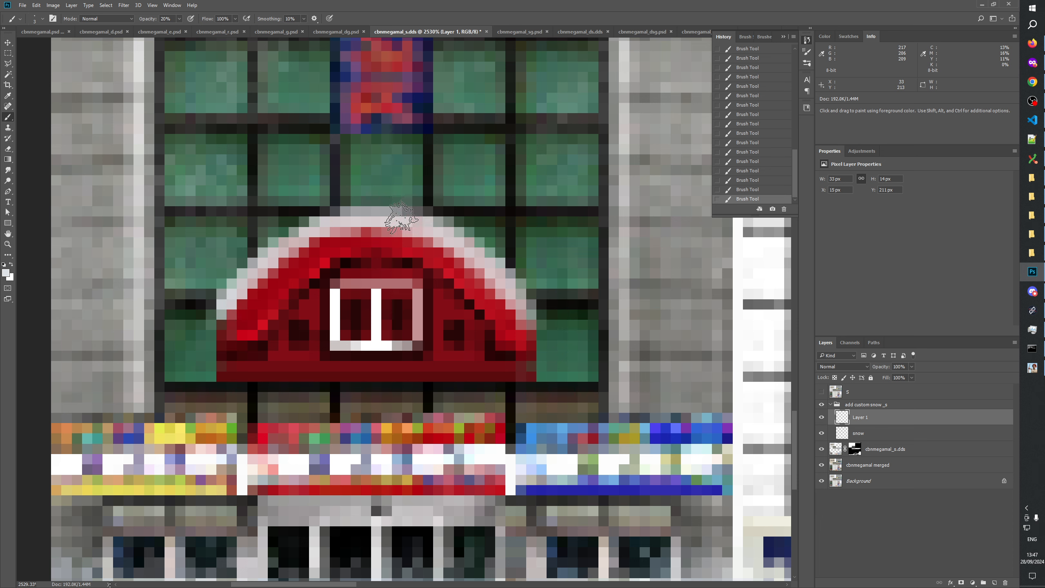
{"action": "mouse_move", "coordinate": [406, 223]}
{"action": "left_mouse_down"}
{"action": "mouse_move", "coordinate": [477, 243]}
{"action": "mouse_move", "coordinate": [536, 327]}
{"action": "left_mouse_up"}
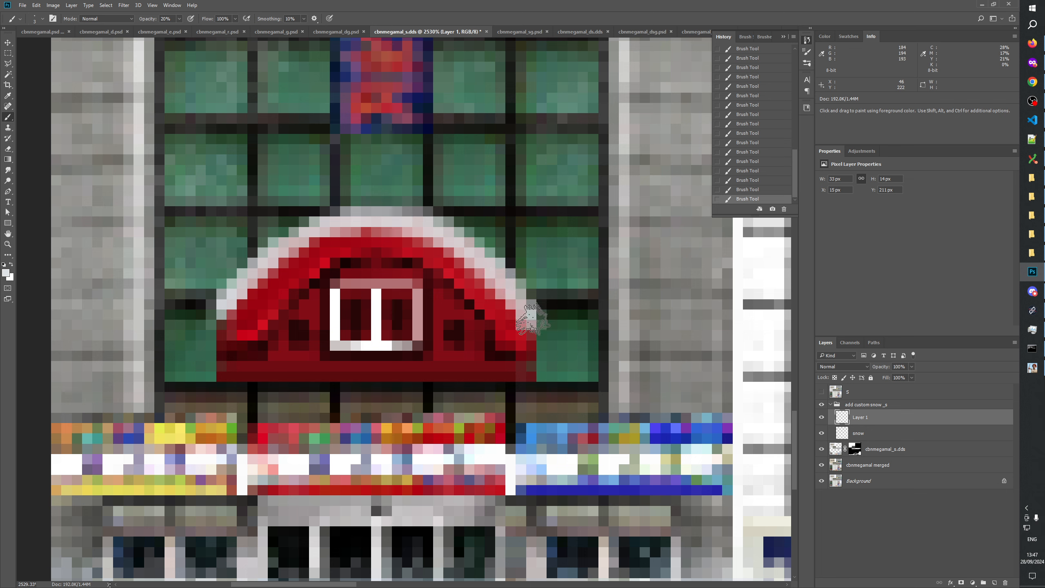
Rename the new layer as "red window snow" and dab more snow along the top and sides of the arch's rim
{"action": "mouse_move", "coordinate": [532, 356]}
{"action": "left_mouse_down"}
{"action": "mouse_move", "coordinate": [559, 452]}
{"action": "mouse_move", "coordinate": [540, 342]}
{"action": "mouse_move", "coordinate": [571, 414]}
{"action": "left_mouse_up"}
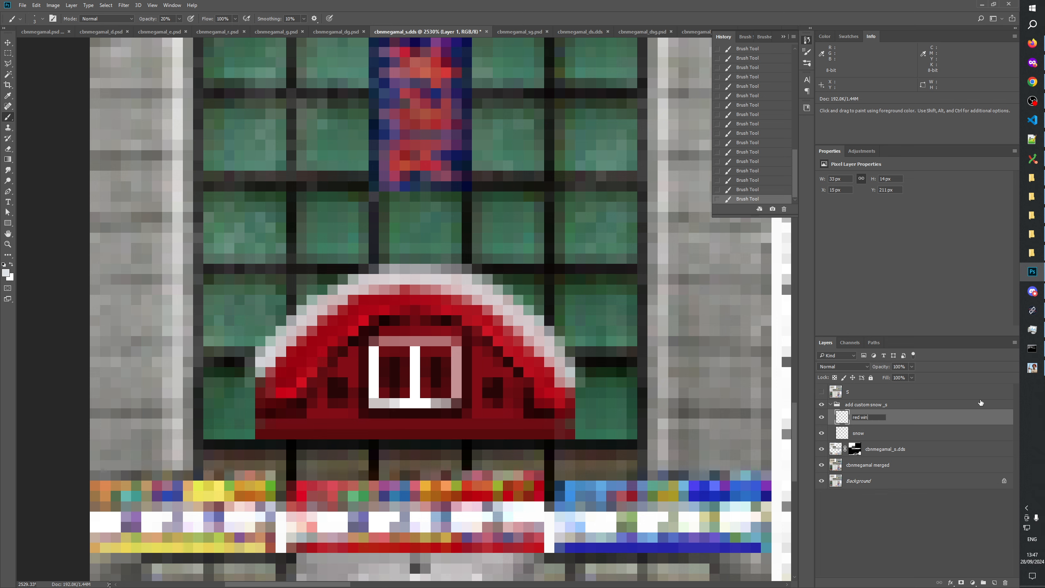
{"action": "key", "text": "Return"}
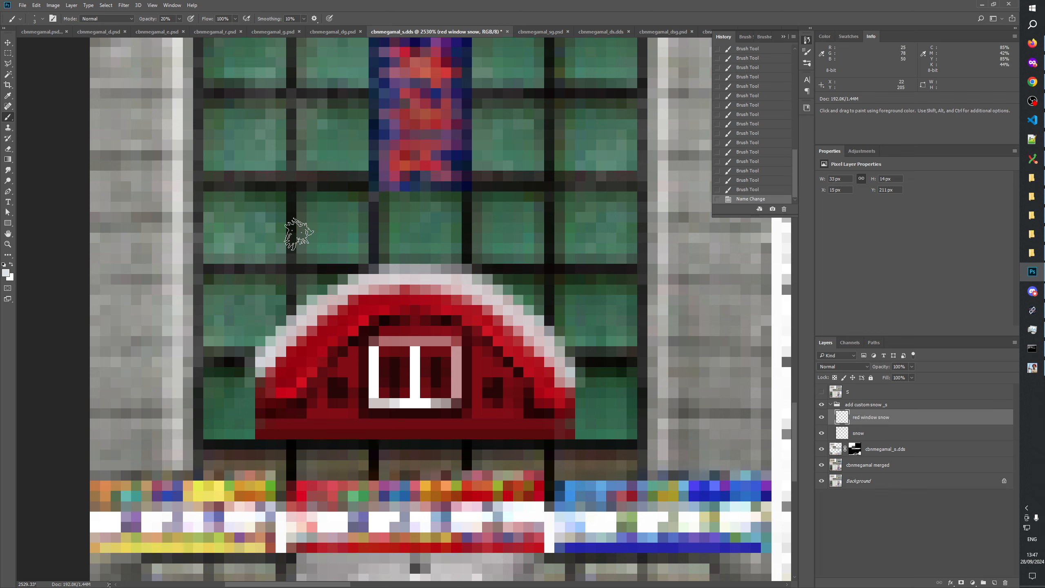
{"action": "left_click", "coordinate": [275, 358]}
{"action": "left_click", "coordinate": [389, 272]}
{"action": "left_click", "coordinate": [436, 278]}
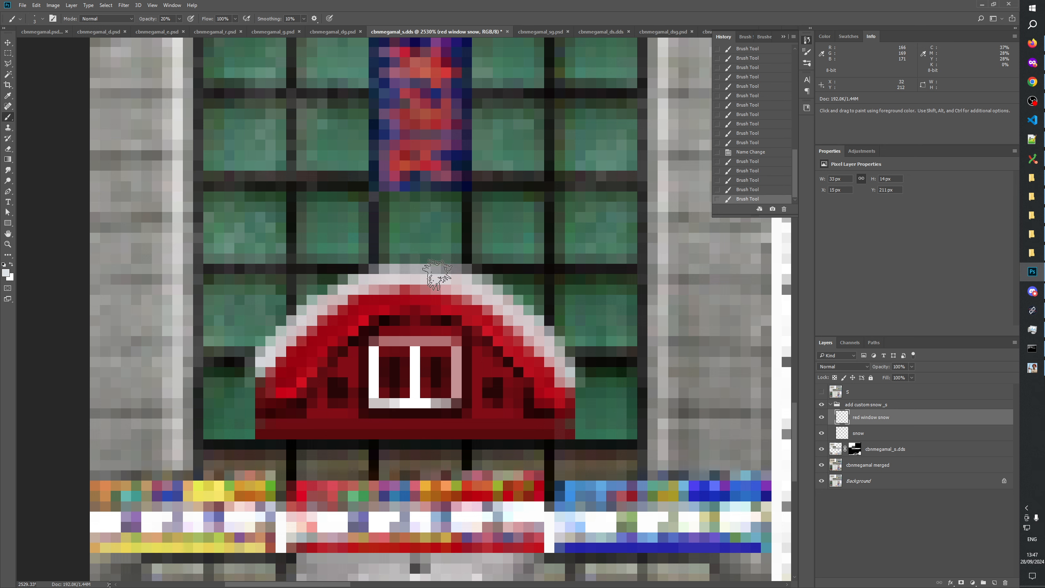
{"action": "left_click", "coordinate": [486, 285]}
{"action": "left_click", "coordinate": [526, 323]}
{"action": "left_click", "coordinate": [557, 353]}
{"action": "left_click", "coordinate": [452, 271]}
{"action": "left_click", "coordinate": [400, 274]}
{"action": "left_click", "coordinate": [371, 278]}
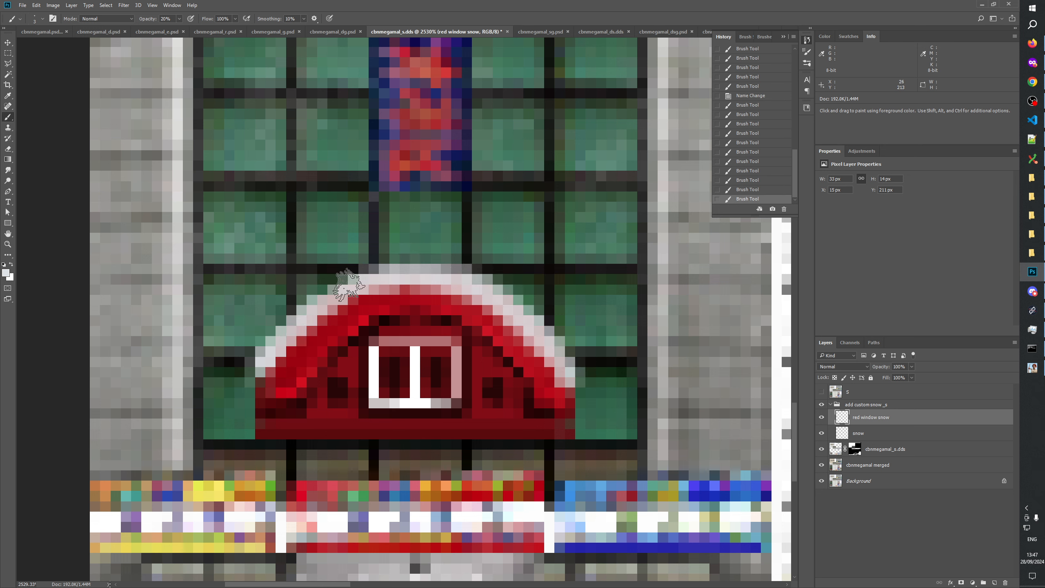
{"action": "left_click", "coordinate": [350, 285]}
{"action": "left_click", "coordinate": [337, 301]}
Add a layer mask to the red window snow layer and apply 50% uniform noise to it
{"action": "left_click", "coordinate": [961, 582]}
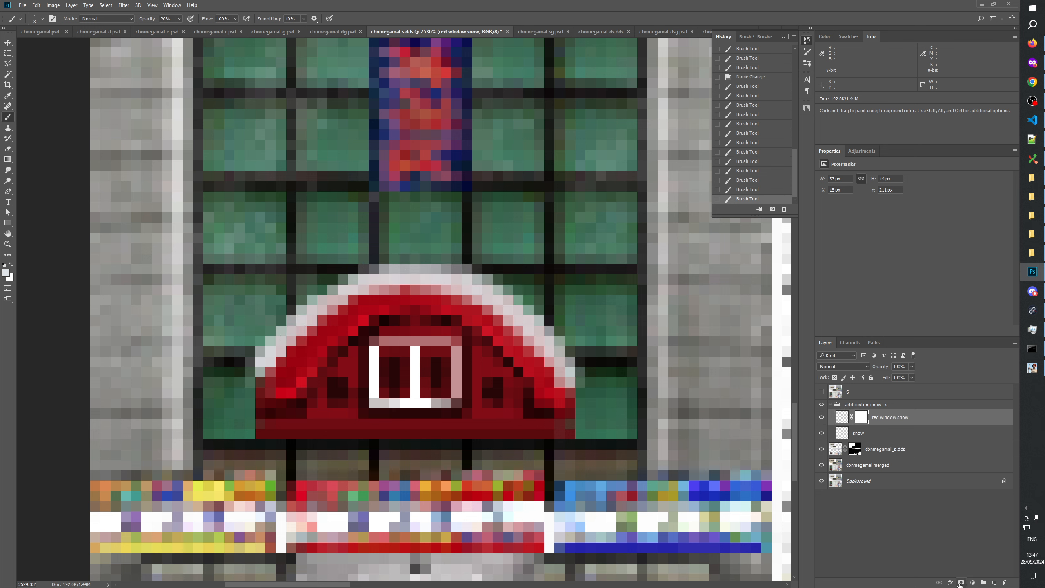
{"action": "left_click", "coordinate": [124, 6]}
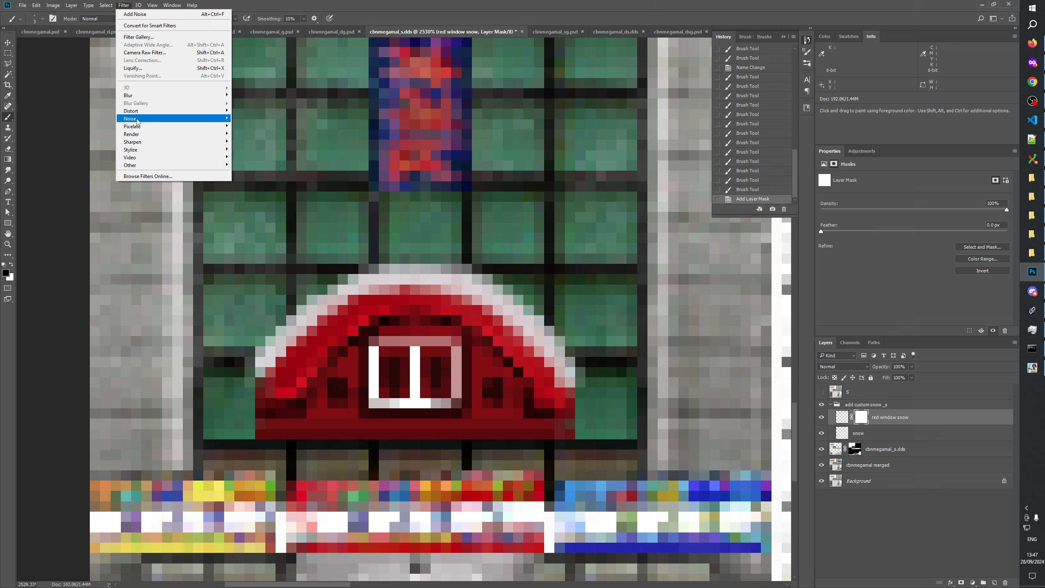
{"action": "mouse_move", "coordinate": [136, 119]}
{"action": "left_click", "coordinate": [249, 120]}
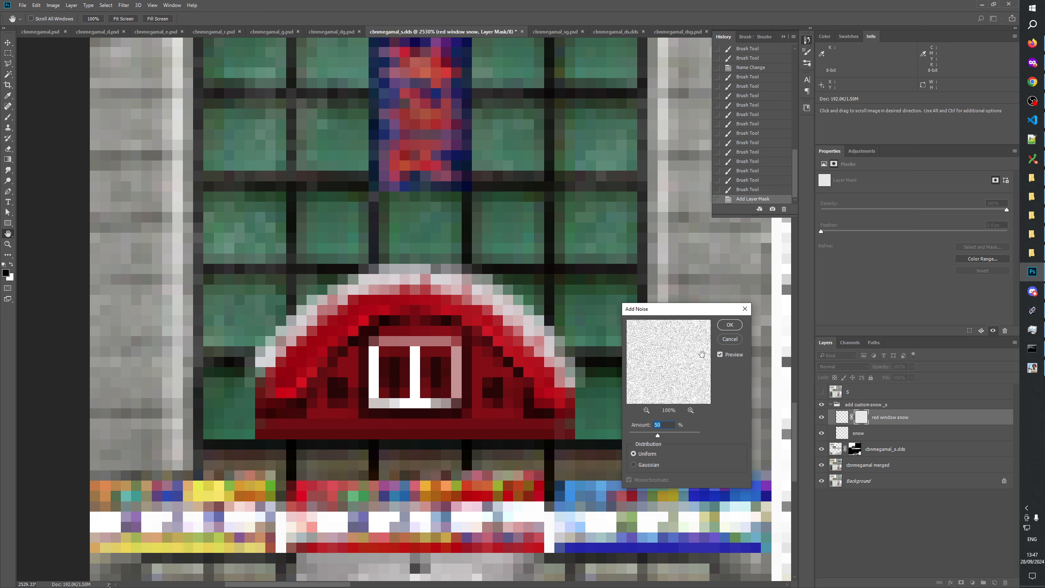
{"action": "left_click", "coordinate": [730, 325]}
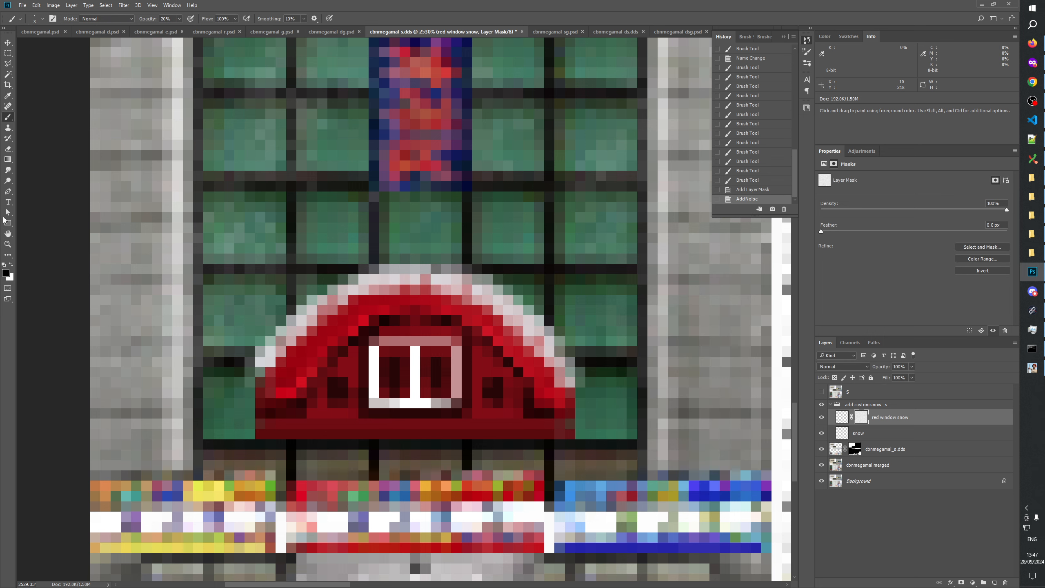
Examine the whole texture at magnifications from 200% to 700% to judge the new arch snow against the rest of the building
{"action": "left_click", "coordinate": [9, 244]}
{"action": "right_click", "coordinate": [346, 289]}
{"action": "left_click", "coordinate": [370, 314]}
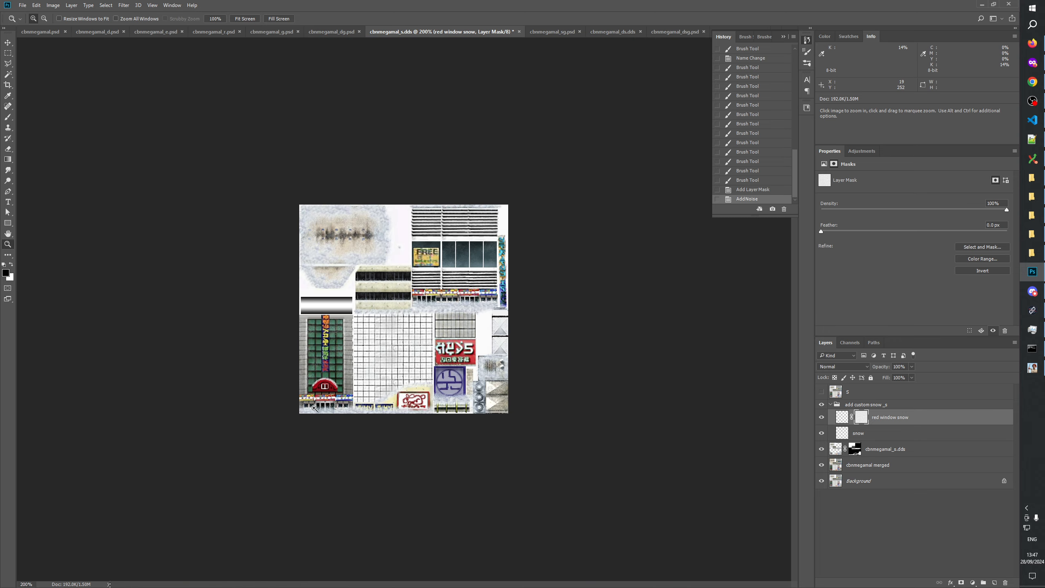
{"action": "left_click", "coordinate": [304, 475]}
{"action": "left_click", "coordinate": [252, 496]}
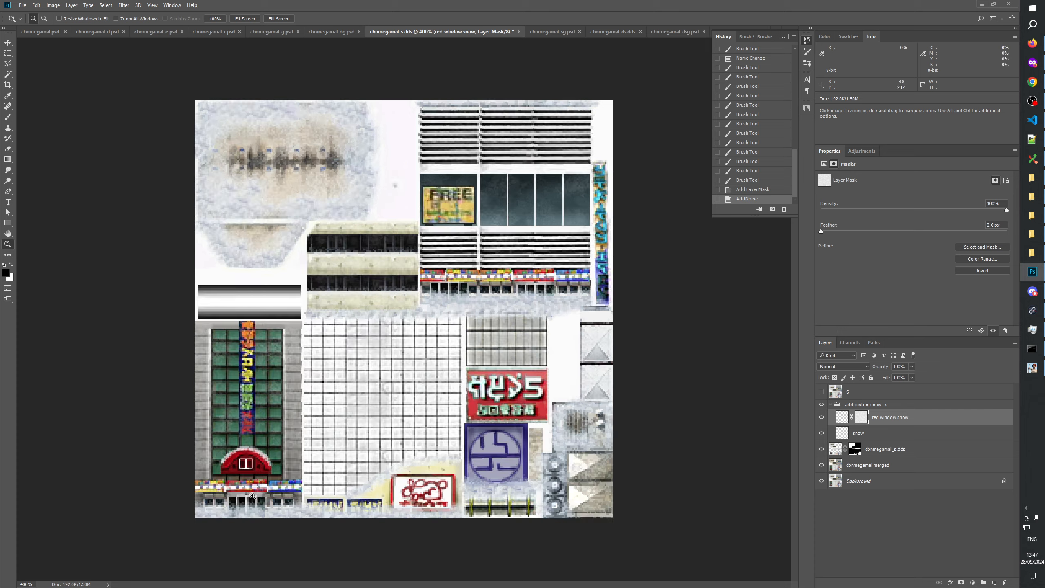
{"action": "left_click", "coordinate": [224, 530]}
{"action": "left_click", "coordinate": [222, 531]}
{"action": "left_click_drag", "start_coordinate": [216, 535], "coordinate": [428, 352]}
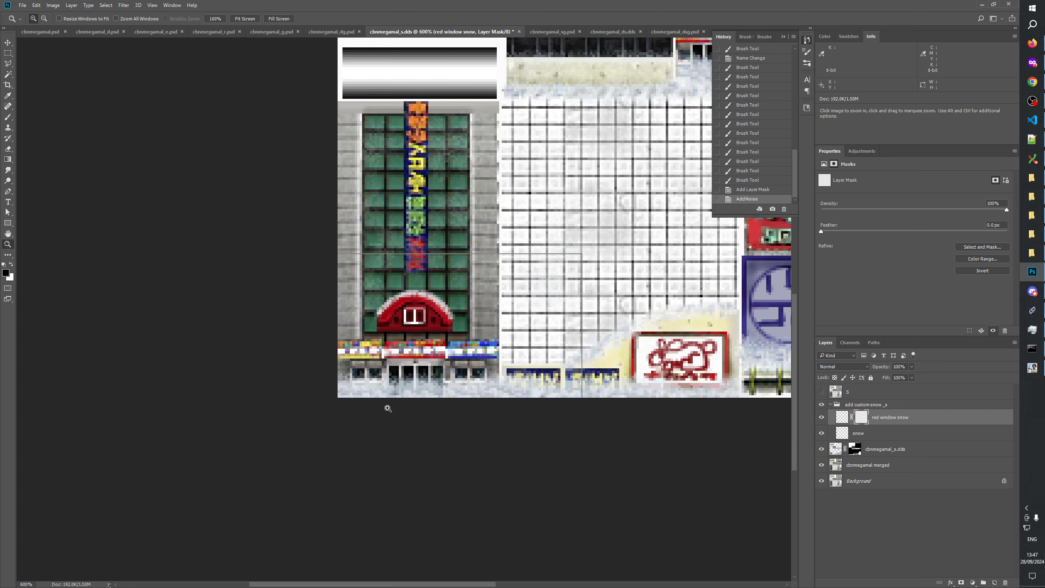
{"action": "left_click", "coordinate": [388, 409]}
{"action": "left_click_drag", "start_coordinate": [388, 408], "coordinate": [170, 567]}
{"action": "left_click_drag", "start_coordinate": [508, 244], "coordinate": [602, 127]}
{"action": "left_click_drag", "start_coordinate": [453, 273], "coordinate": [402, 363]}
{"action": "left_click_drag", "start_coordinate": [485, 265], "coordinate": [351, 454]}
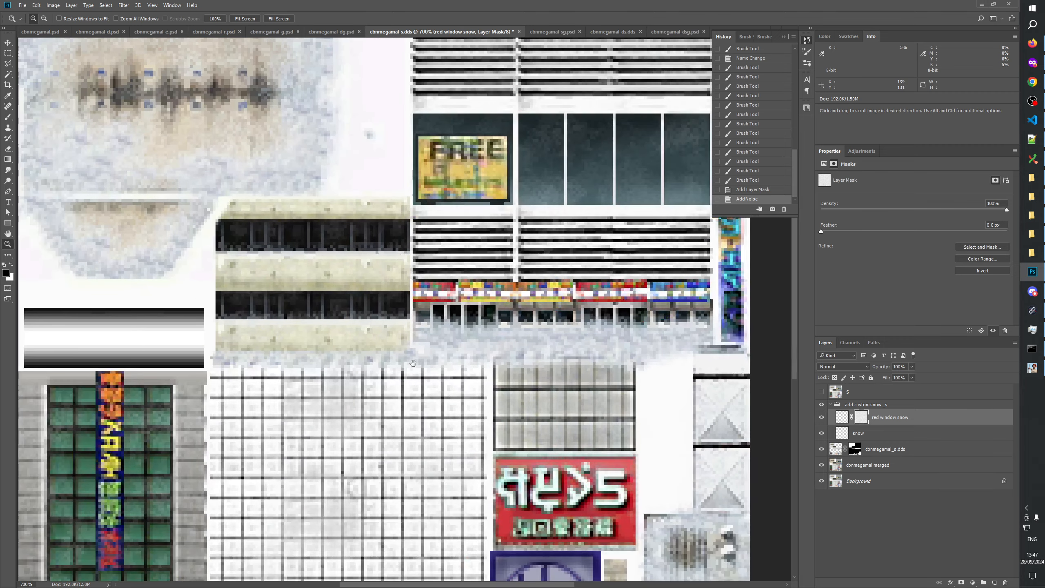
{"action": "left_click_drag", "start_coordinate": [413, 362], "coordinate": [538, 161]}
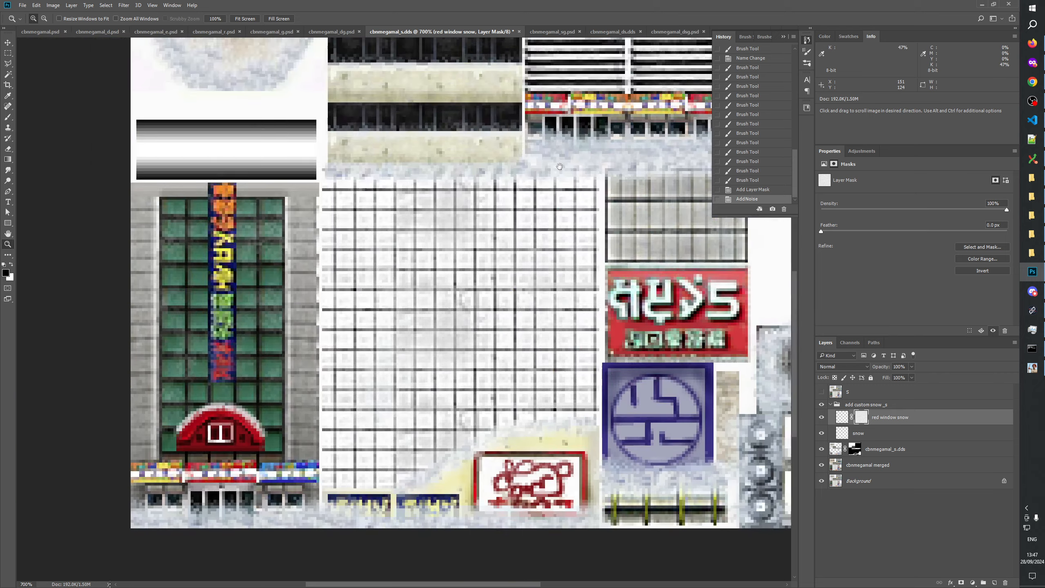
Apply the layer mask of the red window snow layer permanently and collapse the add custom snow _s group
{"action": "left_click_drag", "start_coordinate": [506, 313], "coordinate": [628, 286]}
{"action": "right_click", "coordinate": [867, 417]}
{"action": "left_click", "coordinate": [868, 435]}
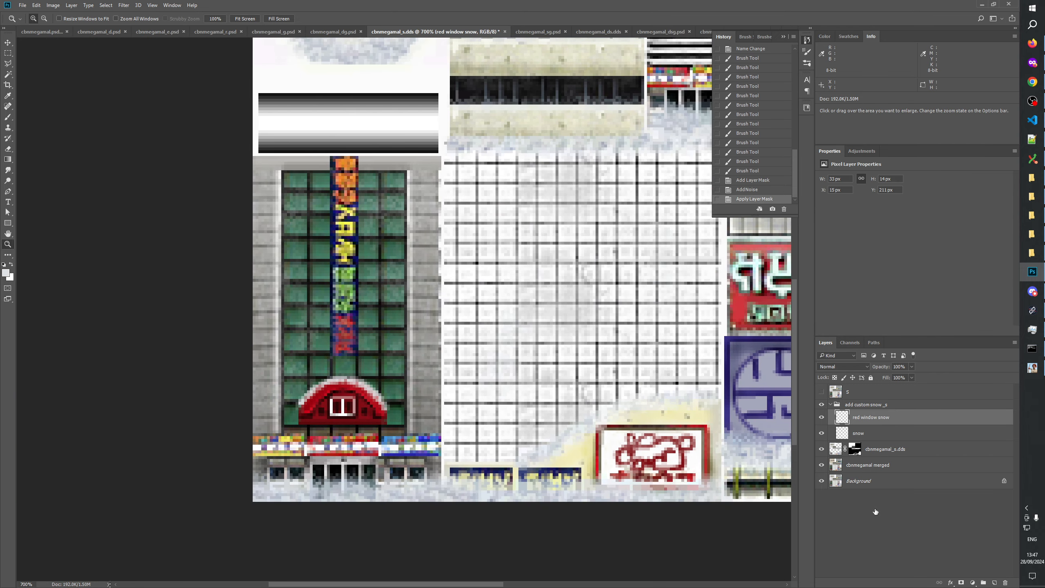
{"action": "left_click", "coordinate": [831, 404]}
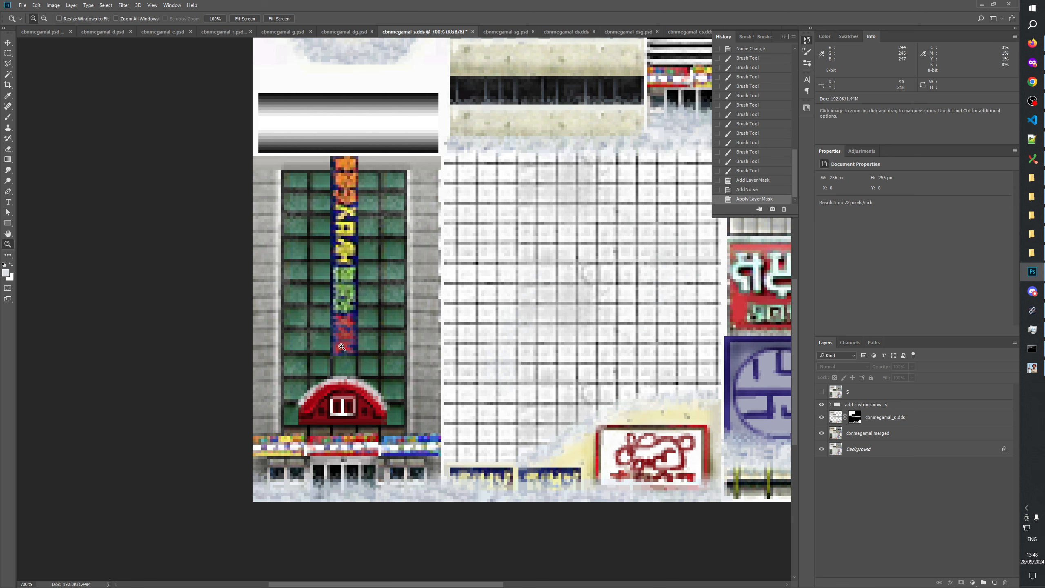
Examine the texture at 100% and 300%, comparing it with and without the cbnmegamal_s.dds layer and the custom snow group
{"action": "right_click", "coordinate": [447, 296]}
{"action": "left_click", "coordinate": [457, 310]}
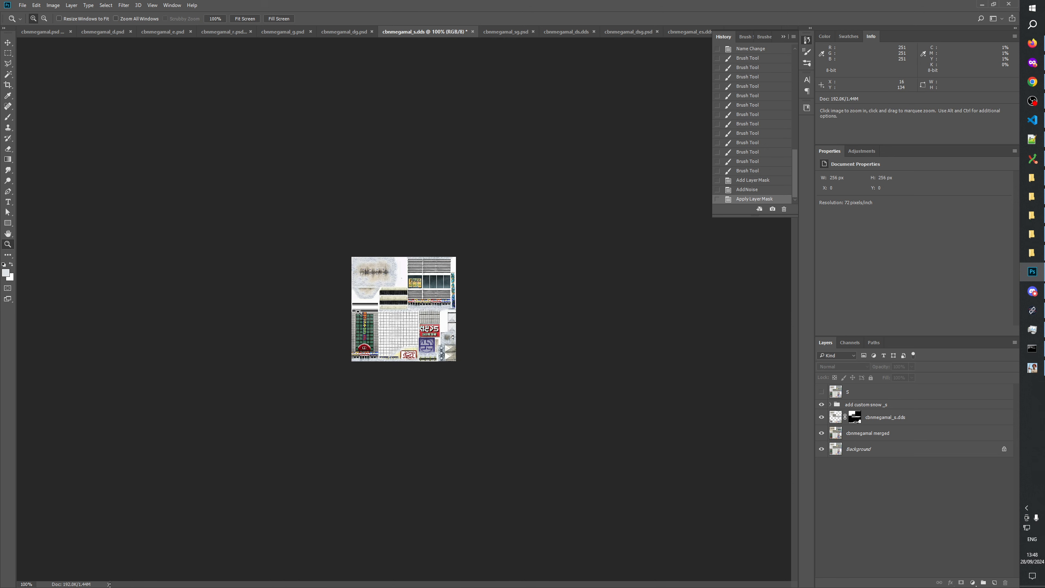
{"action": "key", "text": "ctrl+plus"}
{"action": "key", "text": "ctrl+plus"}
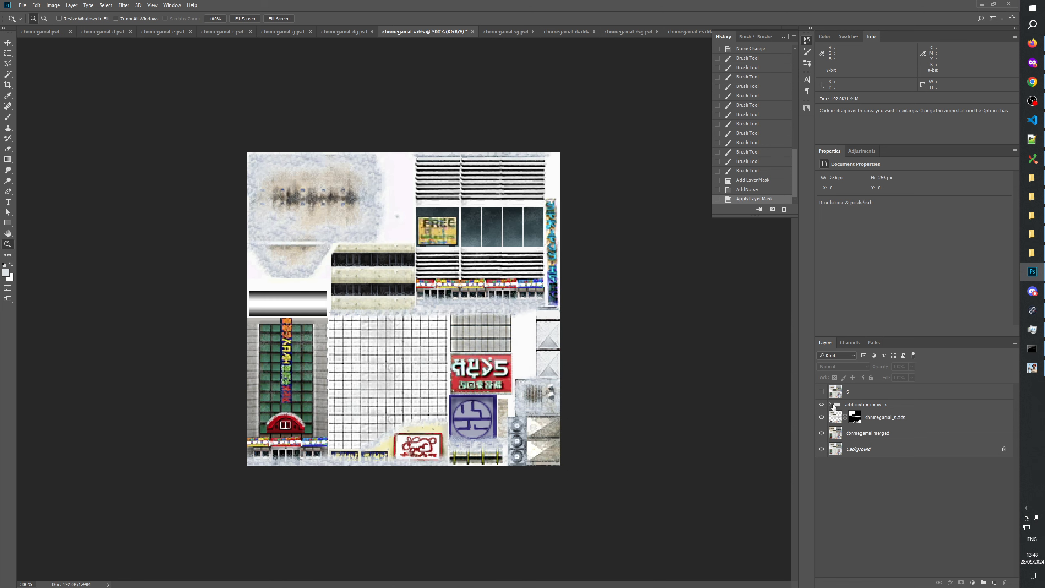
{"action": "left_click", "coordinate": [822, 418]}
{"action": "left_click", "coordinate": [822, 418]}
{"action": "left_click", "coordinate": [822, 404]}
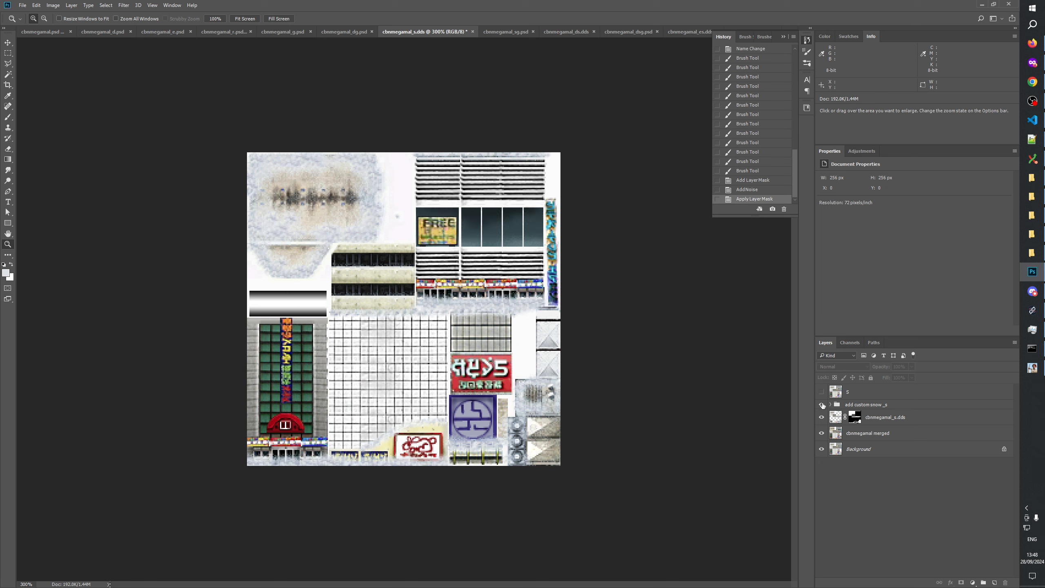
{"action": "left_click_drag", "start_coordinate": [874, 394], "coordinate": [918, 424]}
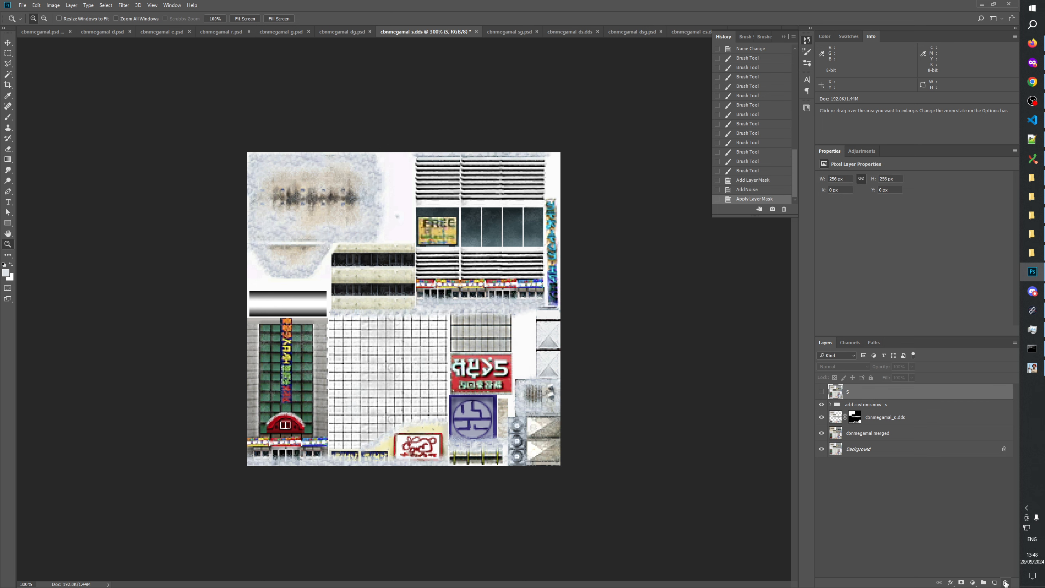
{"action": "left_click_drag", "start_coordinate": [1005, 583], "coordinate": [1005, 583]}
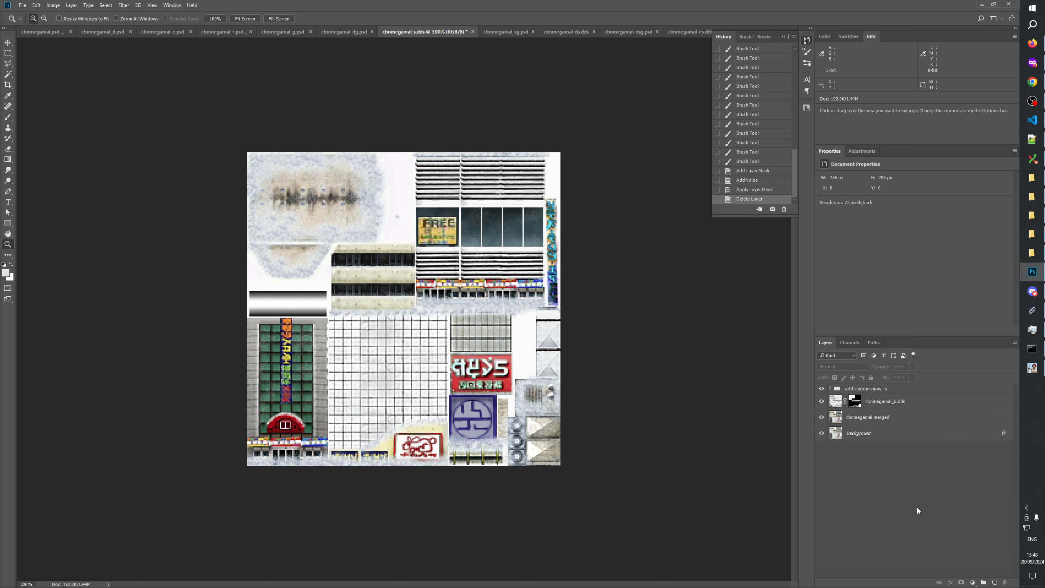
{"action": "key", "text": "ctrl+z"}
Compare the new snow texture with the old S version by repeatedly showing and hiding the S layer, ending with it hidden
{"action": "left_click", "coordinate": [821, 392]}
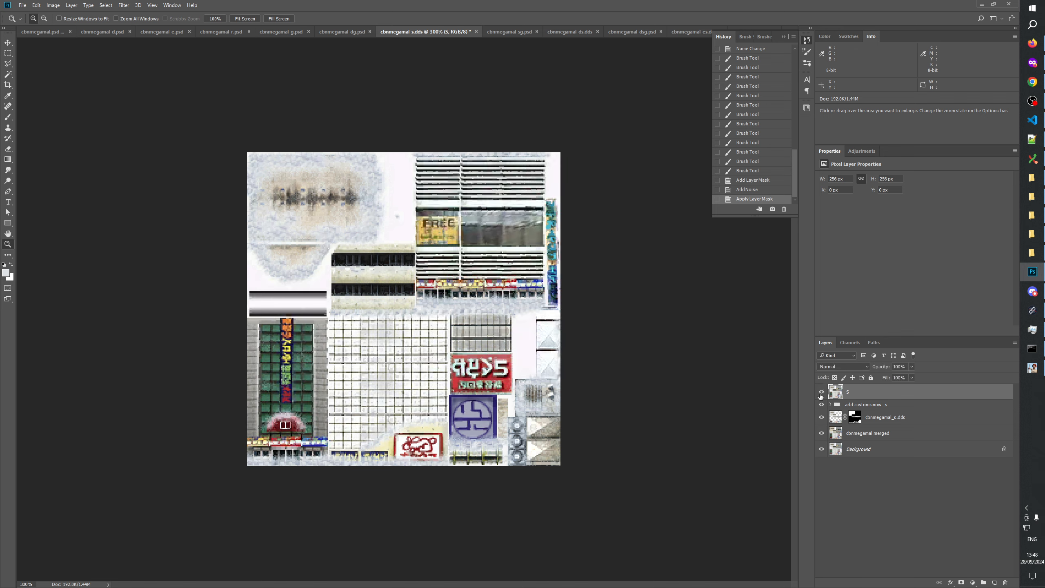
{"action": "left_click", "coordinate": [821, 392]}
{"action": "left_click", "coordinate": [821, 394]}
{"action": "left_click", "coordinate": [821, 394]}
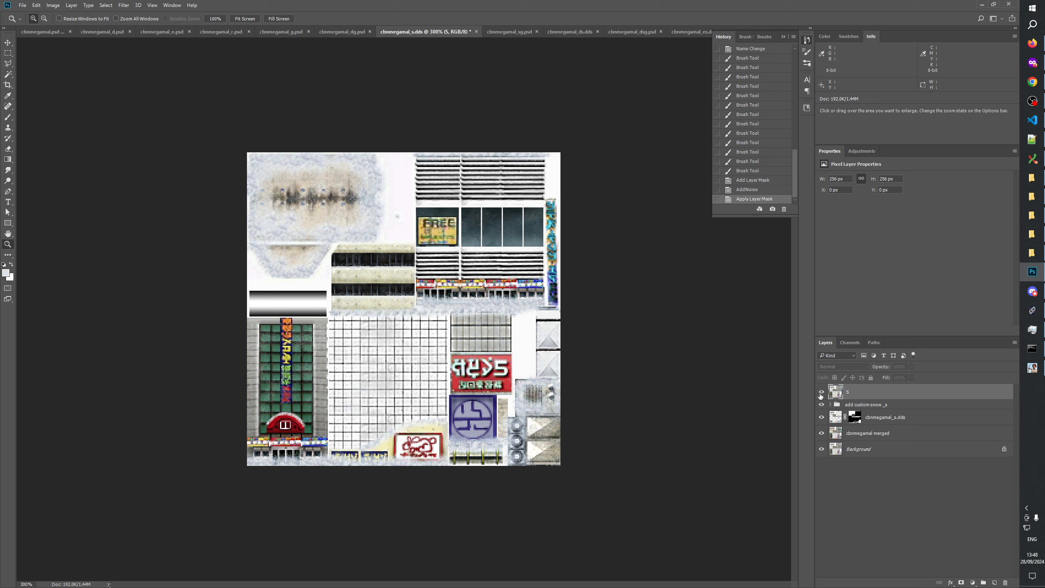
{"action": "left_click", "coordinate": [821, 394]}
{"action": "left_click", "coordinate": [820, 395]}
{"action": "left_click", "coordinate": [821, 395]}
{"action": "left_click", "coordinate": [820, 394]}
{"action": "left_click", "coordinate": [821, 394]}
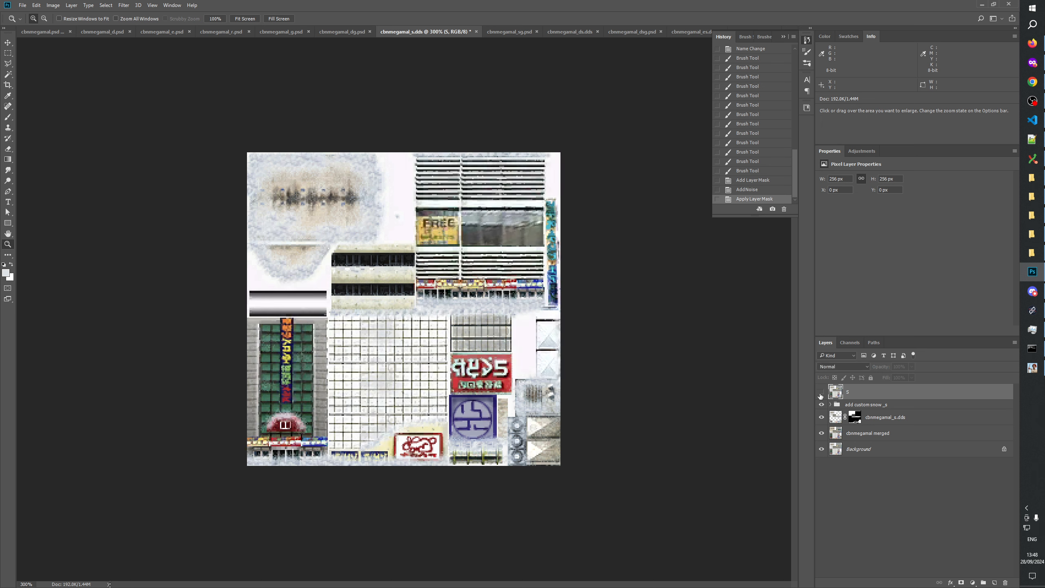
{"action": "left_click", "coordinate": [820, 395]}
{"action": "left_click", "coordinate": [820, 394]}
{"action": "left_click", "coordinate": [821, 394]}
{"action": "left_click", "coordinate": [821, 394]}
{"action": "left_click", "coordinate": [821, 395]}
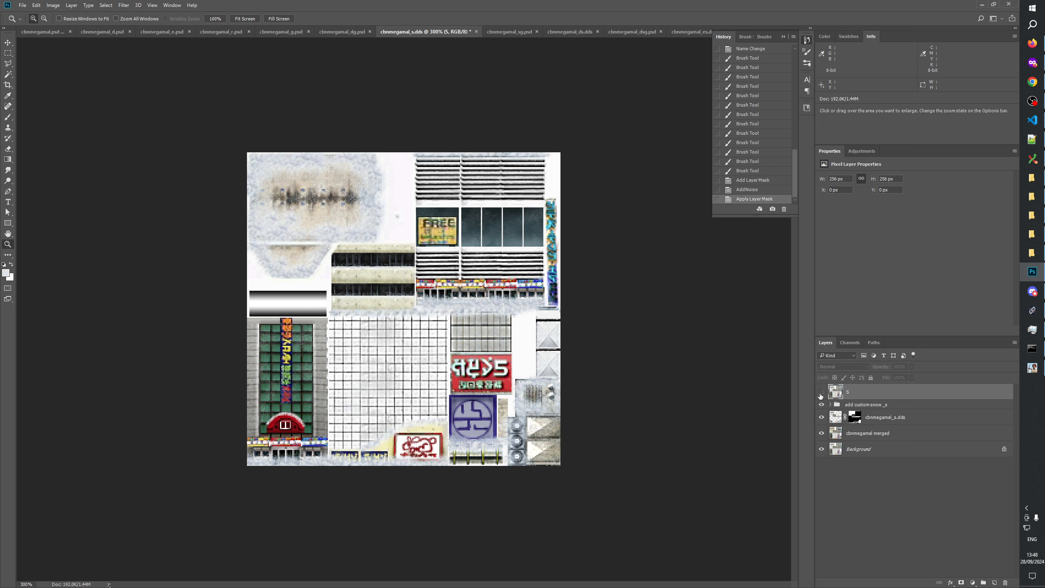
{"action": "left_click", "coordinate": [820, 394]}
{"action": "left_click", "coordinate": [820, 395]}
{"action": "left_click", "coordinate": [820, 394]}
{"action": "left_click", "coordinate": [821, 394]}
{"action": "left_click", "coordinate": [821, 394]}
{"action": "left_click", "coordinate": [821, 394]}
{"action": "left_click", "coordinate": [821, 394]}
{"action": "left_click", "coordinate": [820, 394]}
{"action": "left_click", "coordinate": [821, 394]}
{"action": "left_click", "coordinate": [820, 394]}
{"action": "left_click", "coordinate": [821, 394]}
{"action": "left_click", "coordinate": [820, 395]}
{"action": "left_click", "coordinate": [821, 394]}
{"action": "left_click", "coordinate": [821, 394]}
{"action": "left_click", "coordinate": [821, 394]}
{"action": "left_click", "coordinate": [820, 394]}
{"action": "left_click", "coordinate": [820, 395]}
{"action": "left_click", "coordinate": [820, 395]}
{"action": "left_click", "coordinate": [821, 395]}
{"action": "left_click", "coordinate": [821, 395]}
{"action": "left_click", "coordinate": [821, 395]}
{"action": "left_click", "coordinate": [821, 394]}
{"action": "left_click", "coordinate": [820, 394]}
{"action": "left_click", "coordinate": [821, 394]}
{"action": "left_click", "coordinate": [821, 394]}
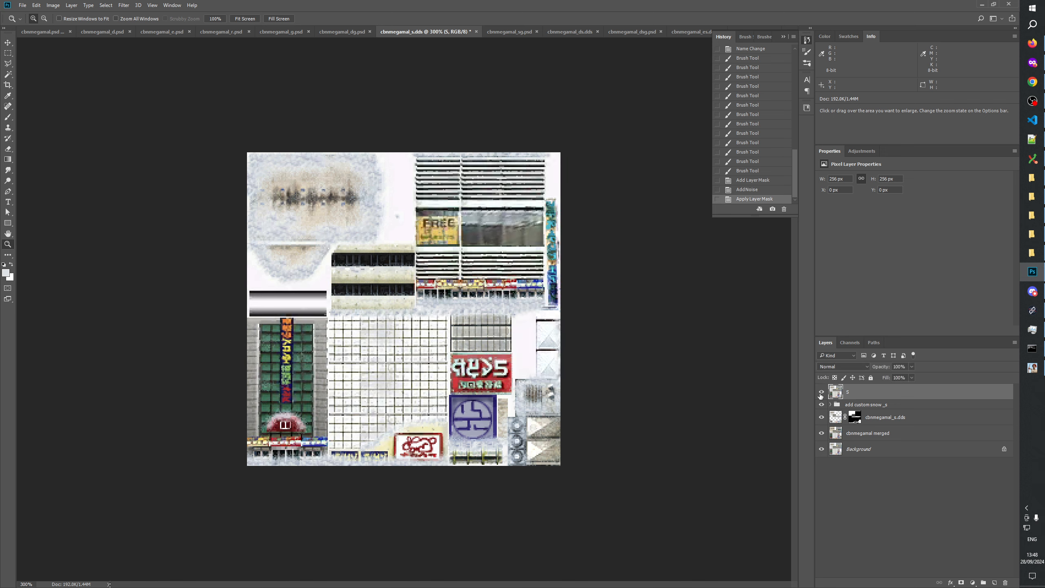
{"action": "left_click", "coordinate": [820, 395]}
{"action": "left_click", "coordinate": [821, 395]}
{"action": "left_click", "coordinate": [821, 394]}
{"action": "left_click", "coordinate": [821, 394]}
{"action": "left_click", "coordinate": [821, 394]}
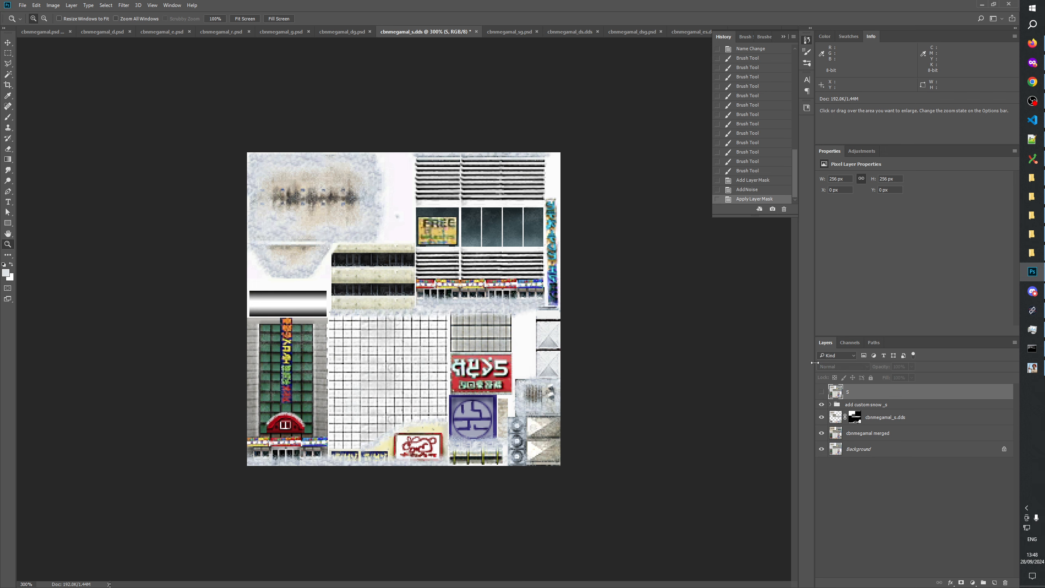
Delete the S and Background layers, and check the texture with the cbnmegamal_s.dds layer briefly hidden
{"action": "left_click", "coordinate": [783, 37]}
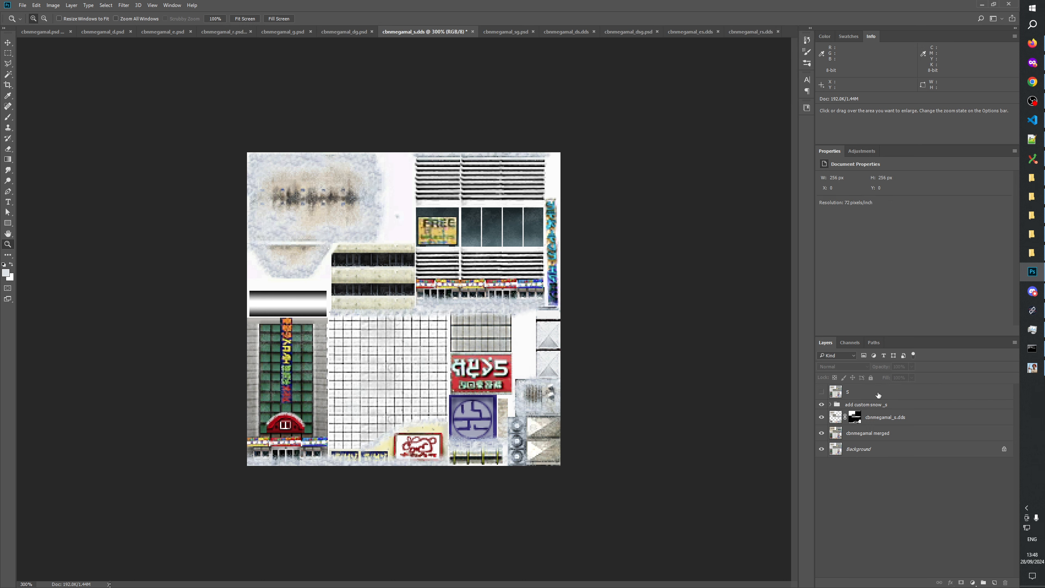
{"action": "left_click", "coordinate": [881, 449], "text": "ctrl"}
{"action": "left_click", "coordinate": [1005, 582]}
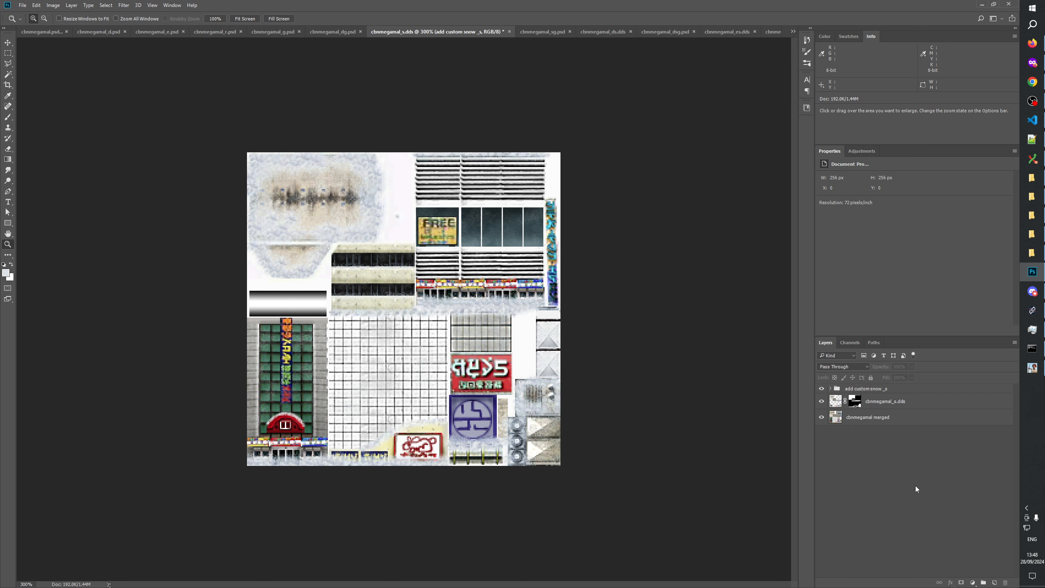
{"action": "left_click", "coordinate": [824, 402]}
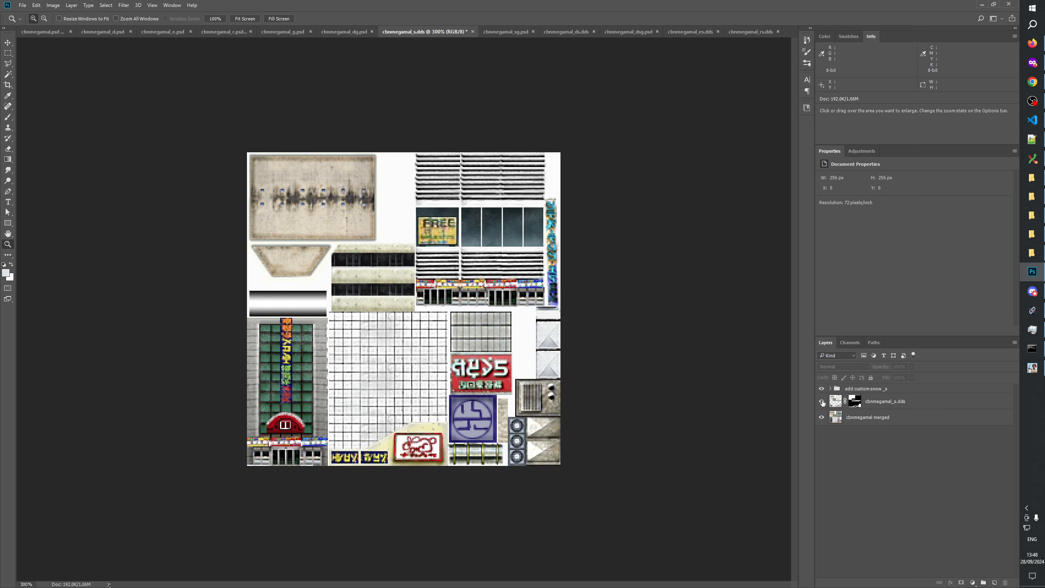
{"action": "left_click", "coordinate": [824, 400]}
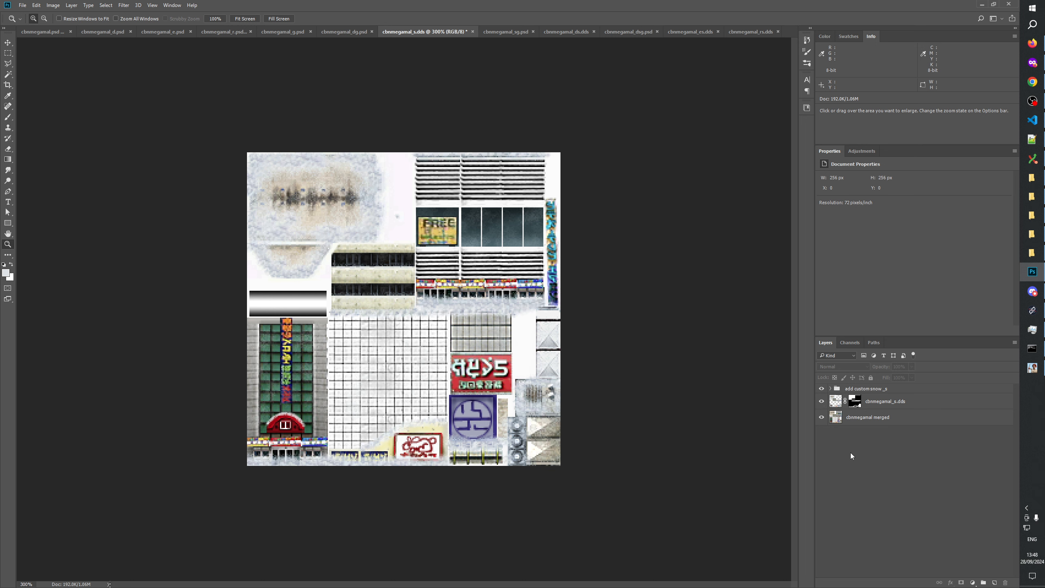
Save the layered document in Photoshop format as cbnmegamal_s.psd in the GenerateMip folder
{"action": "key", "text": "ctrl+s"}
{"action": "left_click", "coordinate": [521, 225]}
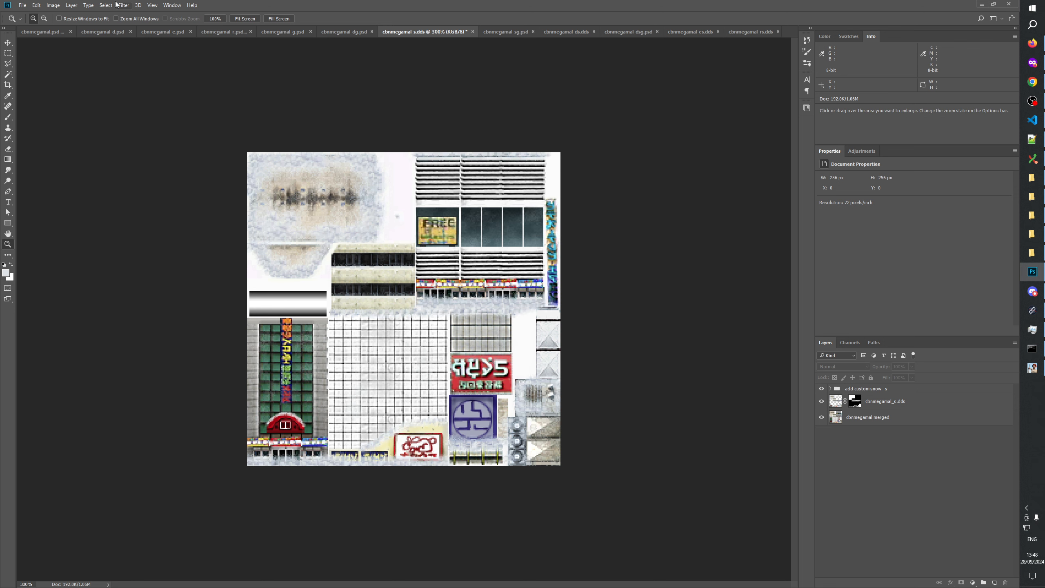
{"action": "left_click", "coordinate": [22, 4]}
{"action": "left_click", "coordinate": [41, 100]}
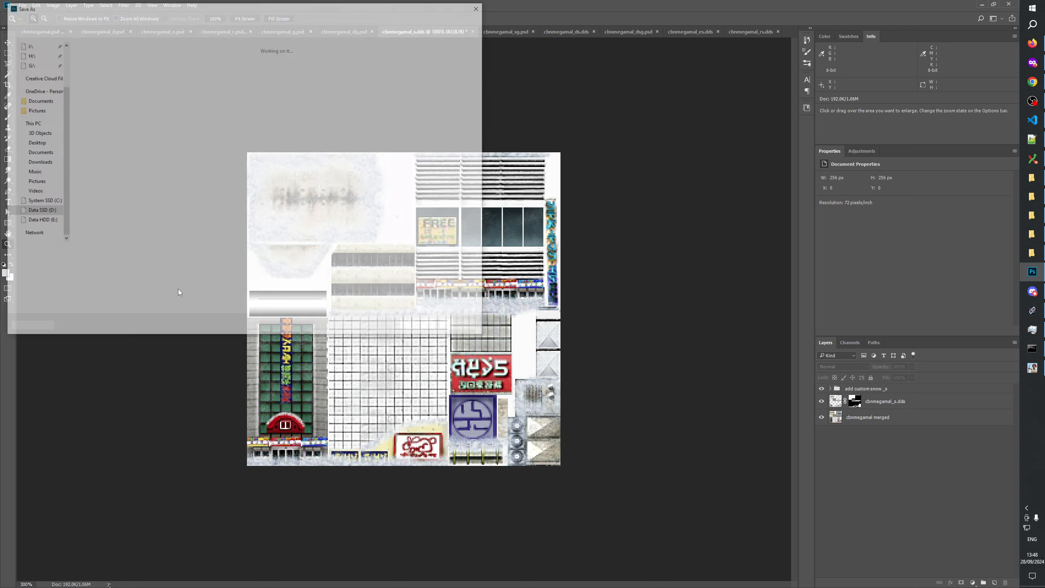
{"action": "left_click", "coordinate": [95, 264]}
{"action": "left_click", "coordinate": [94, 271]}
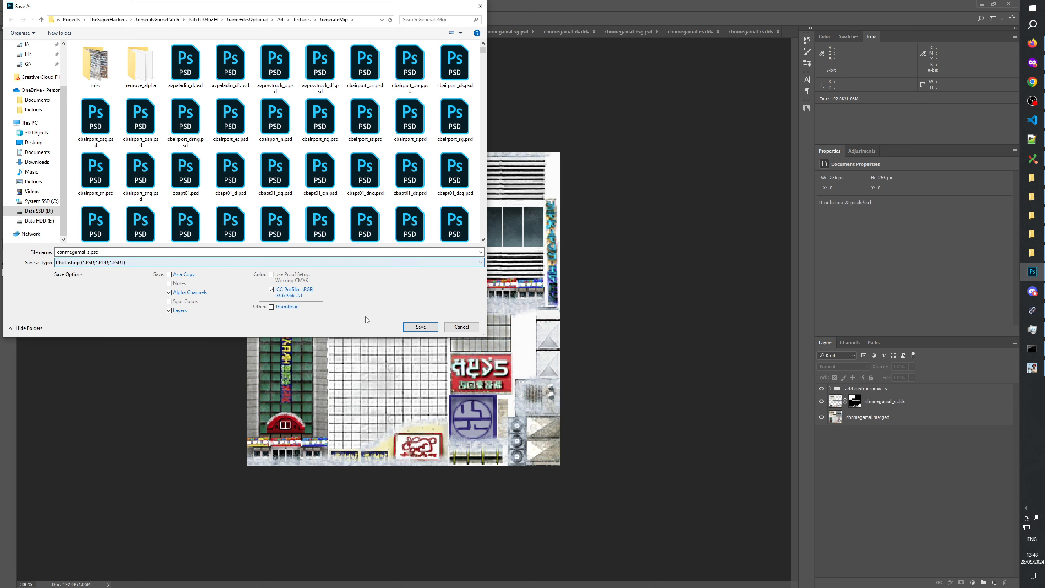
{"action": "left_click", "coordinate": [420, 327]}
{"action": "left_click", "coordinate": [626, 182]}
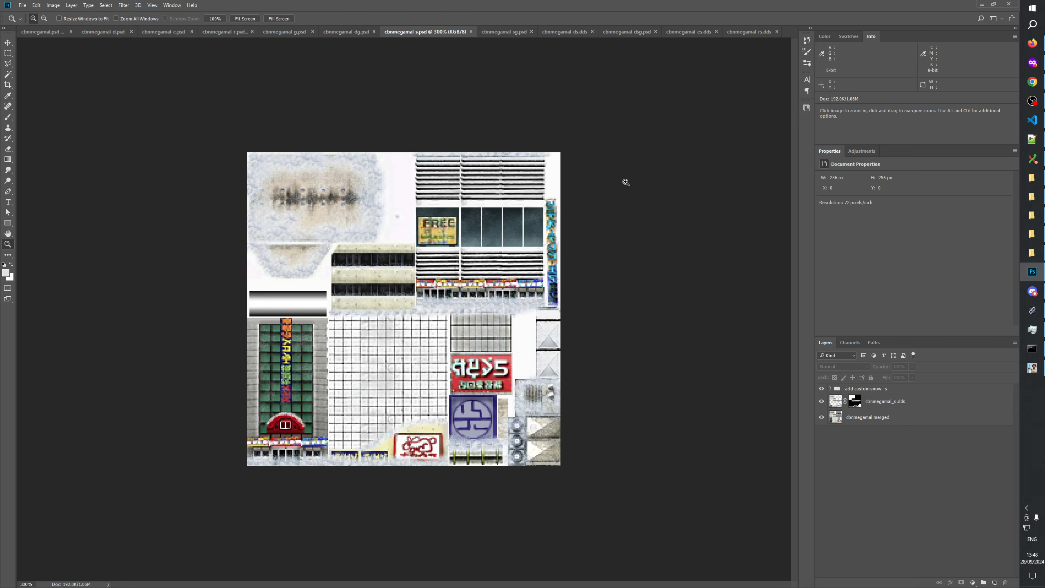
Compare the boarded-up snow texture in cbnmegamal_sg.psd with the finished cbnmegamal_s.psd
{"action": "left_click", "coordinate": [1031, 104]}
{"action": "left_click", "coordinate": [1031, 105]}
{"action": "left_click", "coordinate": [516, 32]}
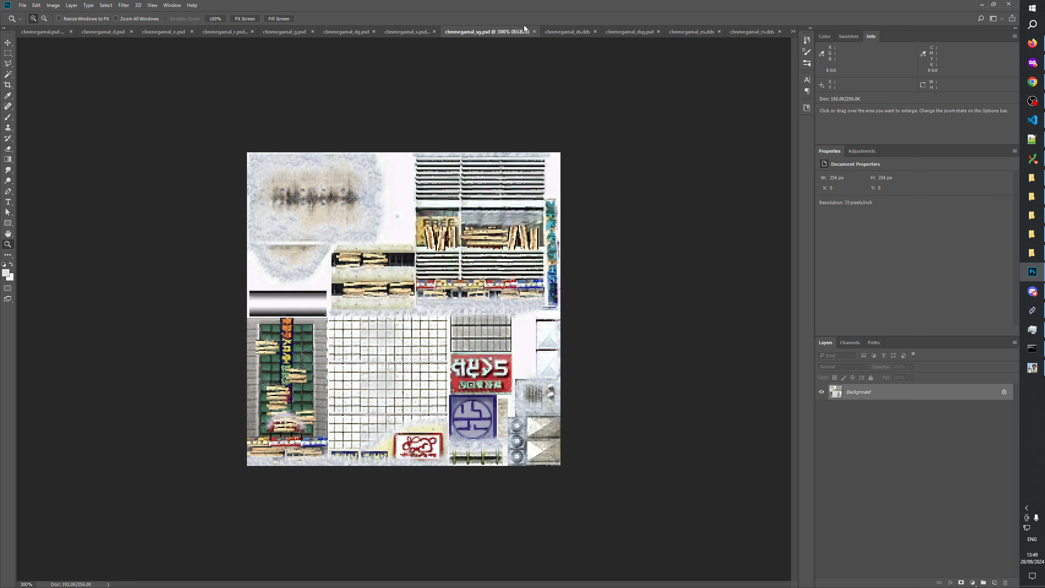
{"action": "left_click", "coordinate": [408, 33]}
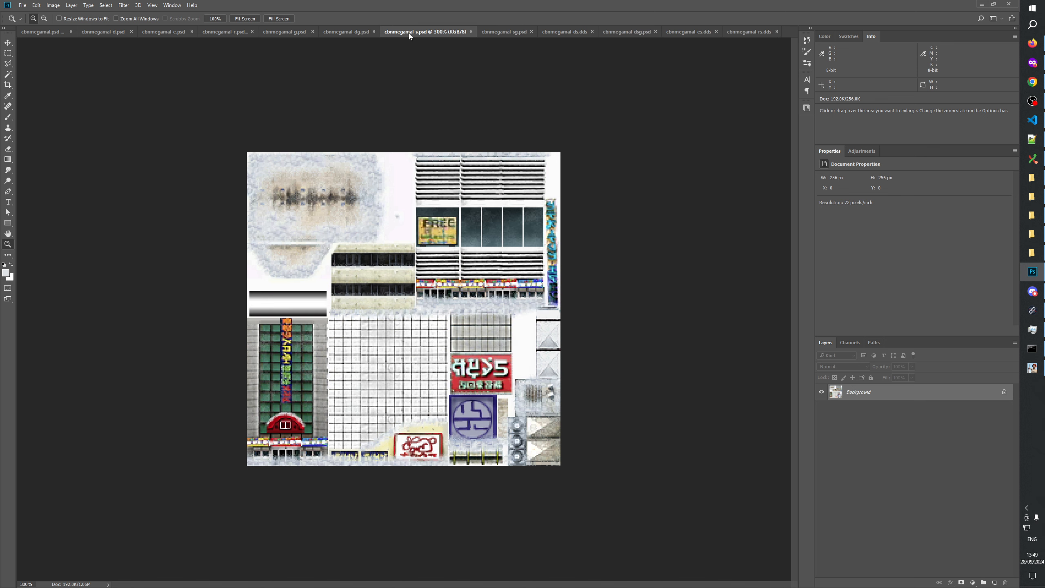
{"action": "left_click", "coordinate": [502, 32]}
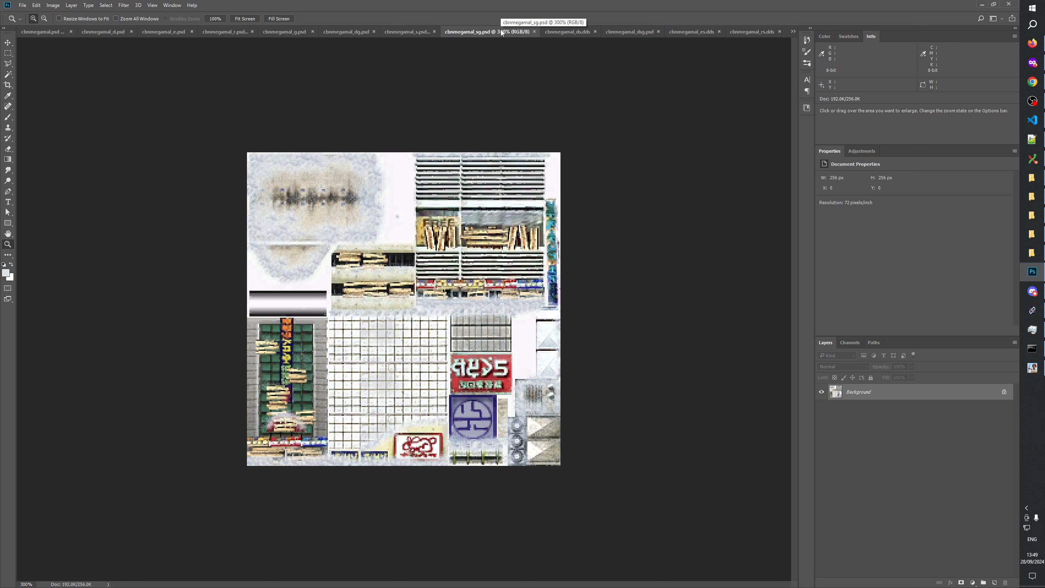
{"action": "left_click", "coordinate": [423, 32]}
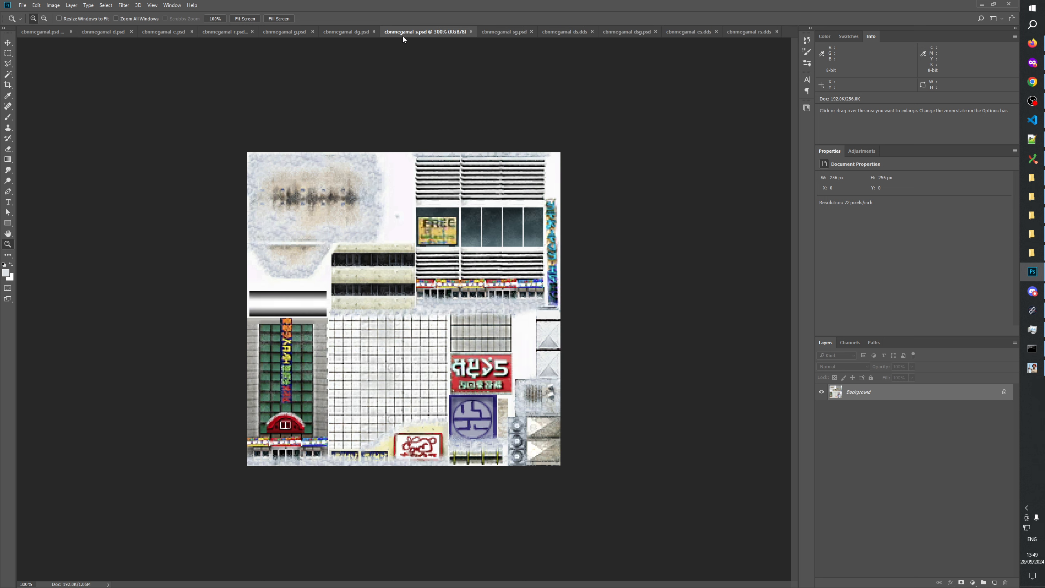
Duplicate the add custom snow _s group, cbnmegamal_s.dds and cbnmegamal merged layers into cbnmegamal_sg.psd, and bring that document forward
{"action": "left_click", "coordinate": [883, 419]}
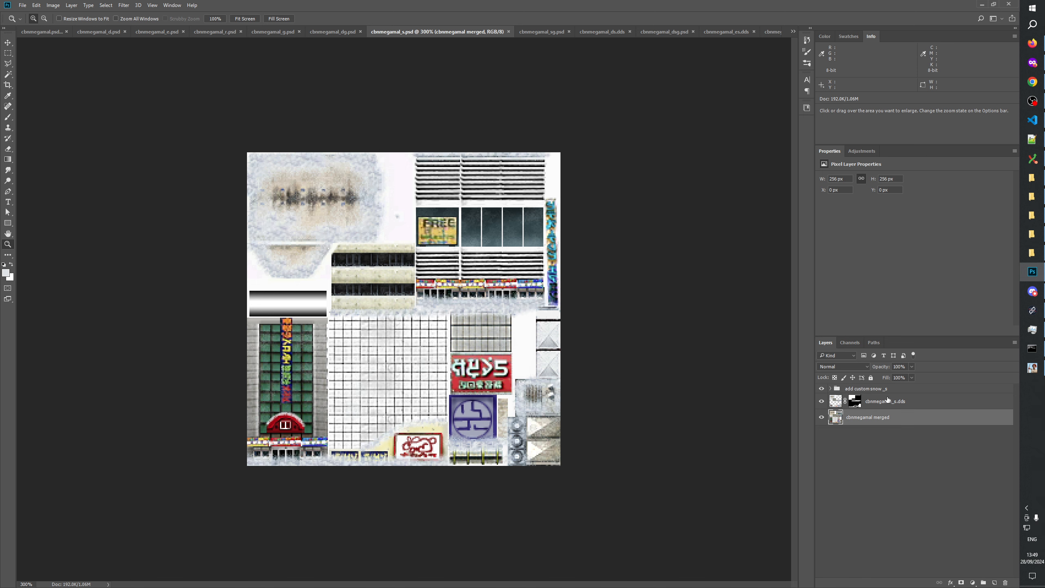
{"action": "left_click", "coordinate": [868, 389], "text": "shift"}
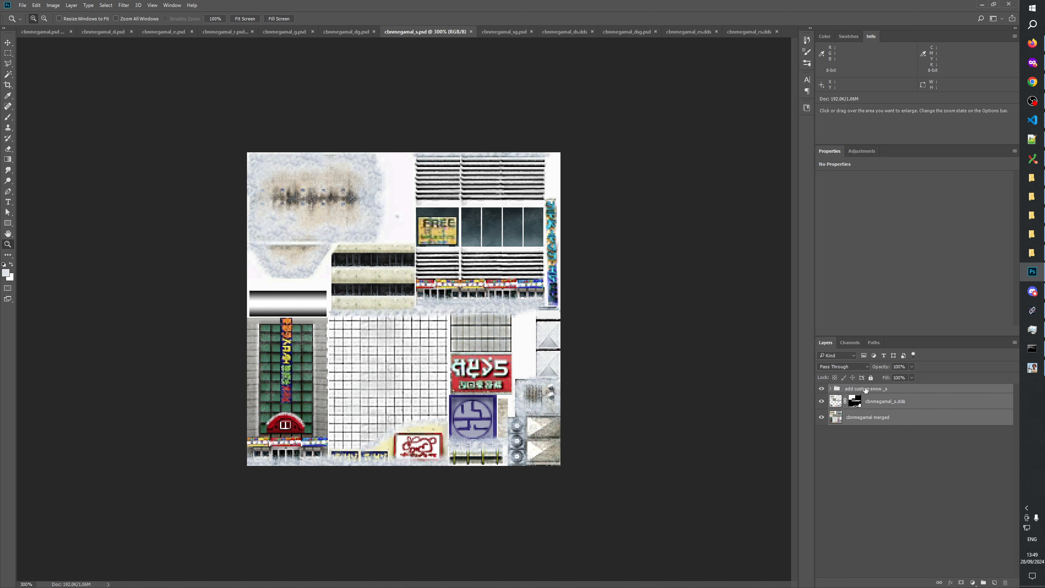
{"action": "right_click", "coordinate": [866, 390]}
{"action": "left_click", "coordinate": [891, 142]}
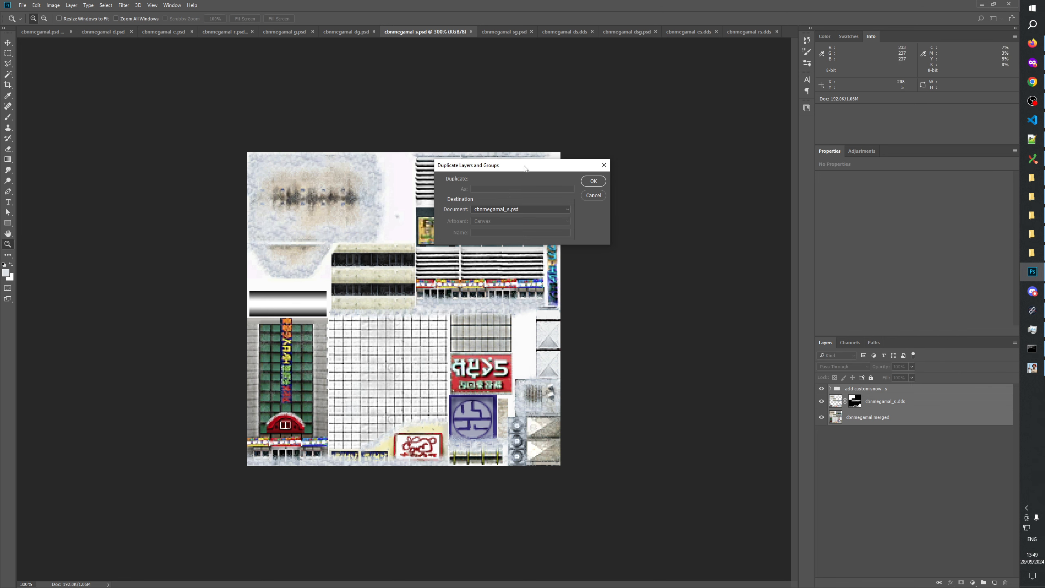
{"action": "left_click", "coordinate": [517, 209]}
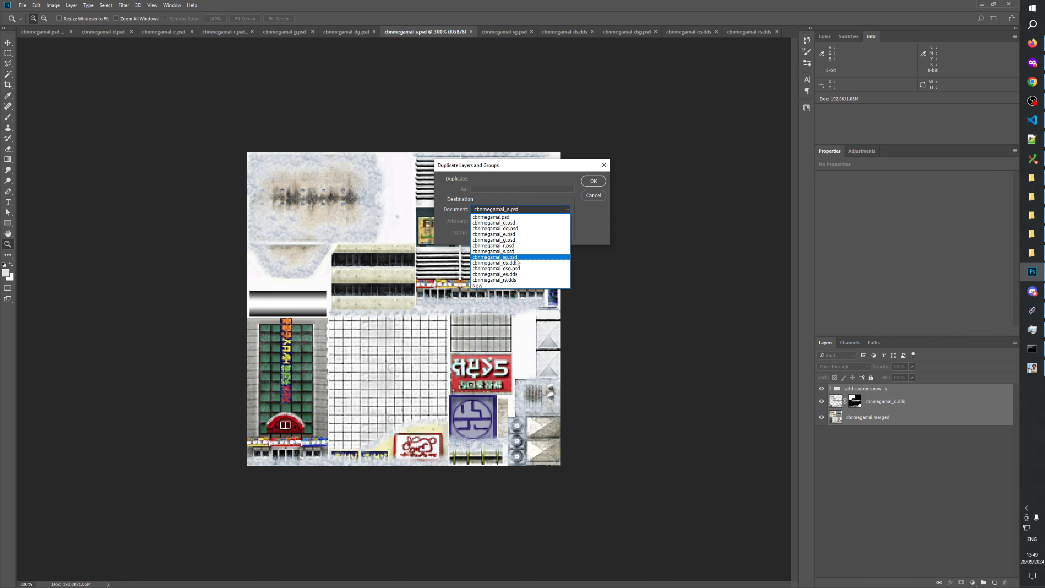
{"action": "left_click", "coordinate": [494, 257]}
{"action": "left_click", "coordinate": [593, 181]}
{"action": "left_click", "coordinate": [508, 32]}
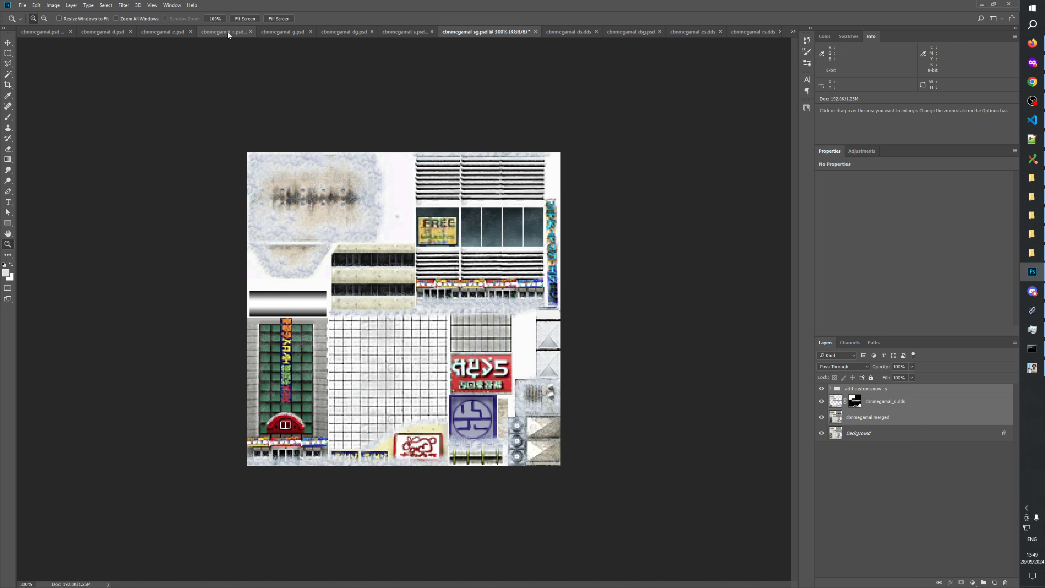
Copy the barricaded texture from cbnmegamal_g.psd, paste it above the cbnmegamal merged layer in cbnmegamal_sg.psd and merge it down
{"action": "left_click", "coordinate": [288, 31]}
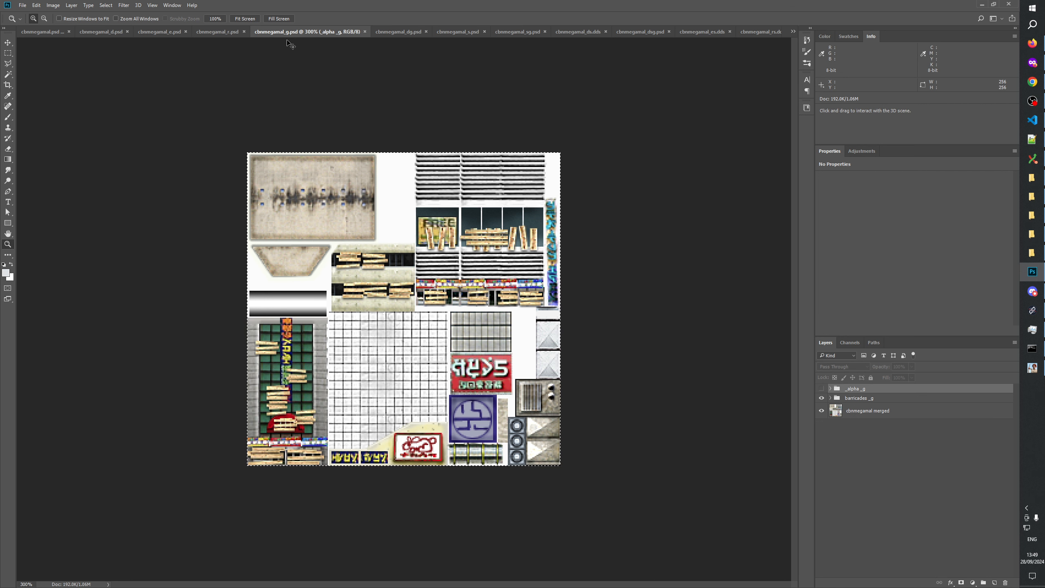
{"action": "left_click", "coordinate": [500, 32]}
{"action": "left_click", "coordinate": [896, 418]}
{"action": "key", "text": "ctrl+v"}
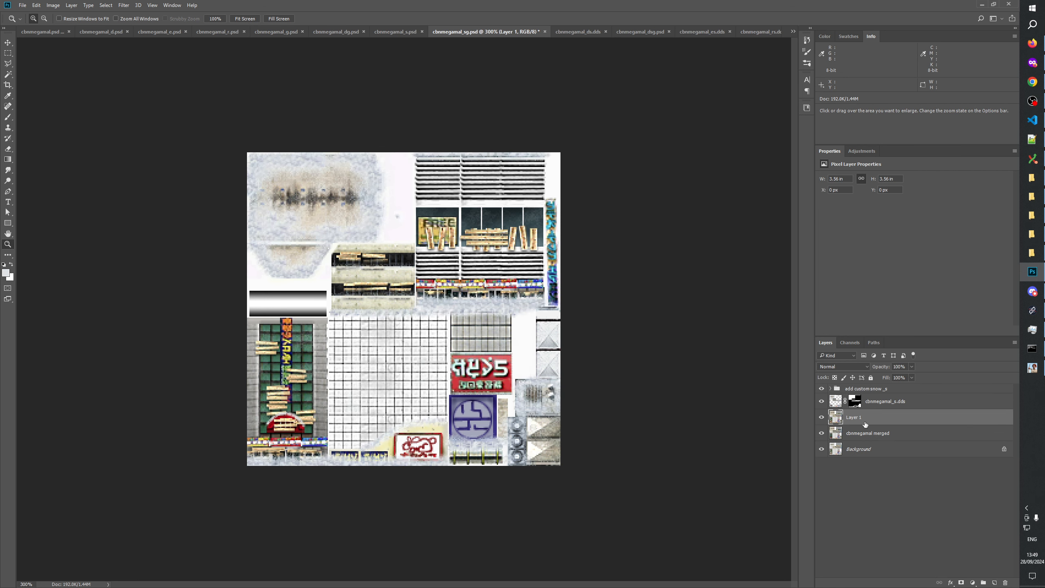
{"action": "key", "text": "ctrl+e"}
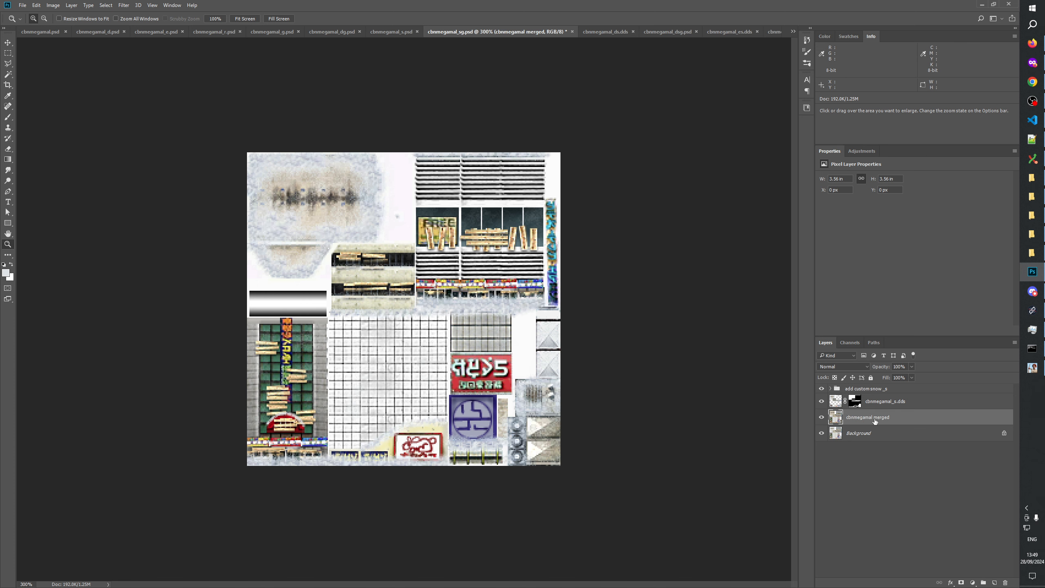
Rename the merged base layer as "cbnmegamal_g merged" and the masked snow layer as "cbnmegamal_sg.dds"
{"action": "double_click", "coordinate": [875, 421]}
{"action": "key", "text": "Return"}
{"action": "double_click", "coordinate": [886, 402]}
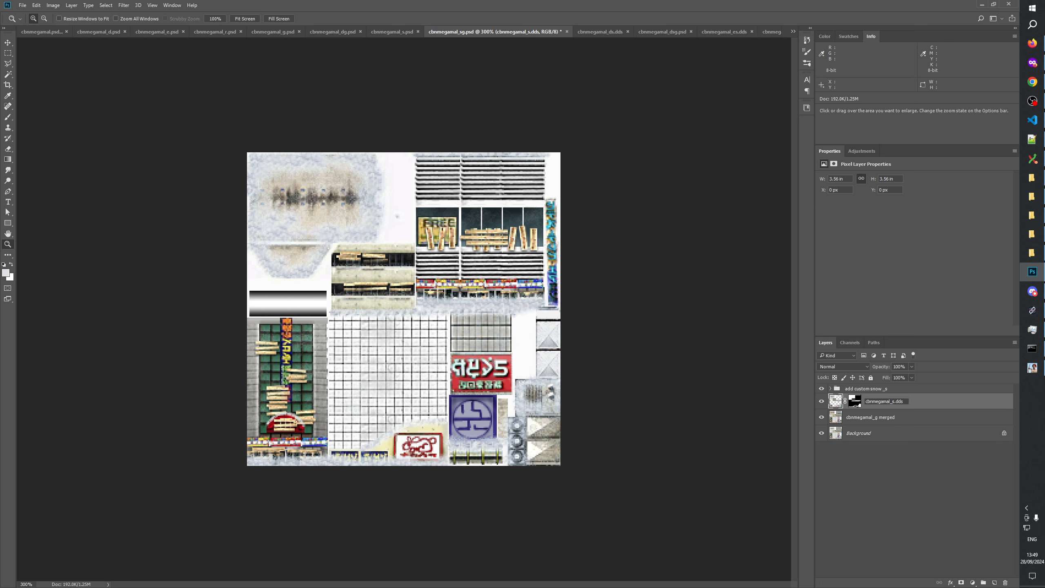
{"action": "type", "text": "g"}
{"action": "key", "text": "Return"}
Copy the full Background layer image and paste it as a new layer above cbnmegamal_sg.dds
{"action": "left_click", "coordinate": [897, 432]}
{"action": "key", "text": "ctrl+a"}
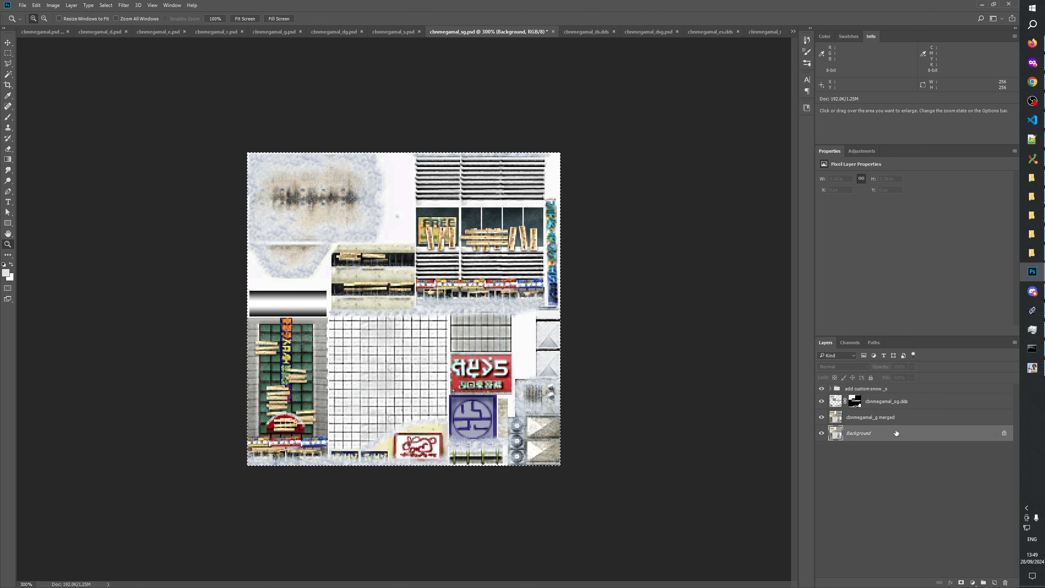
{"action": "key", "text": "ctrl+c"}
{"action": "left_click", "coordinate": [888, 402]}
{"action": "key", "text": "ctrl+v"}
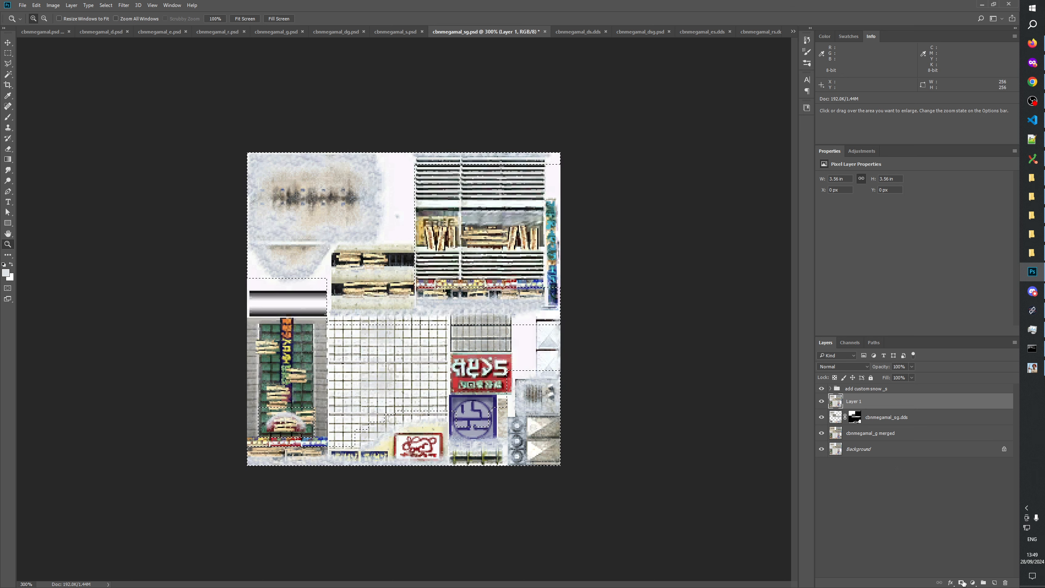
Mask the pasted layer with the cbnmegamal_sg.dds mask, apply that mask, and merge the layer down into cbnmegamal_sg.dds
{"action": "left_click_drag", "start_coordinate": [855, 417], "coordinate": [854, 401]}
{"action": "right_click", "coordinate": [853, 400]}
{"action": "left_click", "coordinate": [884, 427]}
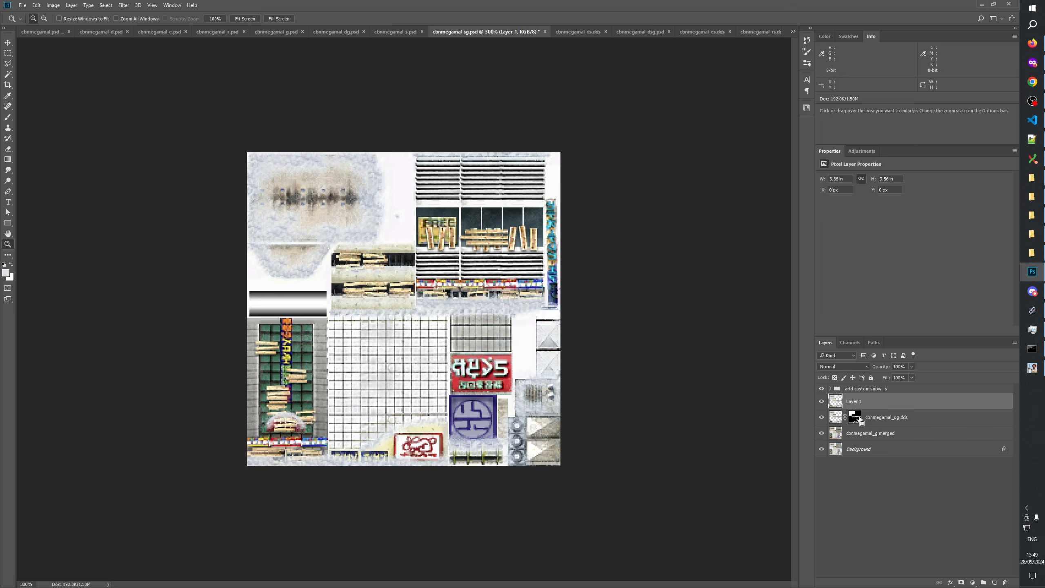
{"action": "key", "text": "ctrl+e"}
{"action": "left_click", "coordinate": [501, 220]}
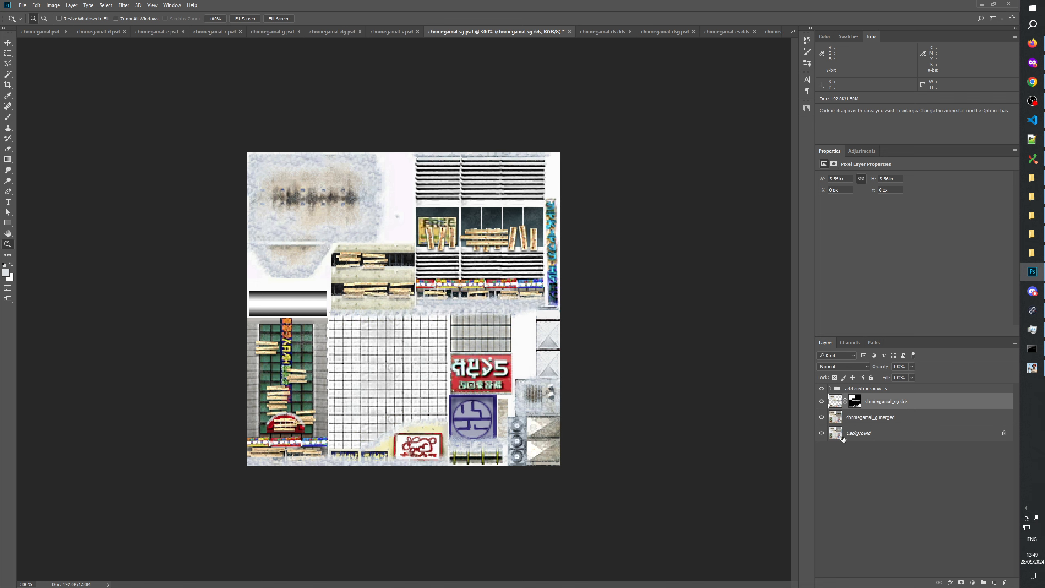
Compare the barricaded texture with and without the cbnmegamal_sg.dds layer, inspecting the snow edges around the boards up close
{"action": "left_click", "coordinate": [822, 404]}
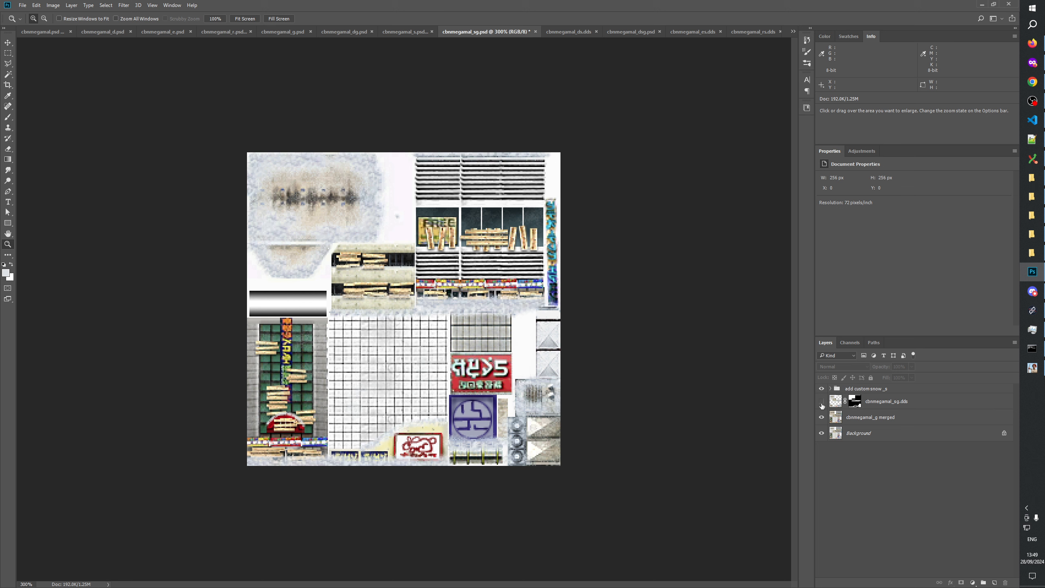
{"action": "left_click", "coordinate": [822, 405]}
{"action": "left_click", "coordinate": [822, 405]}
{"action": "left_click", "coordinate": [822, 405]}
{"action": "left_click", "coordinate": [822, 405]}
{"action": "left_click", "coordinate": [822, 405]}
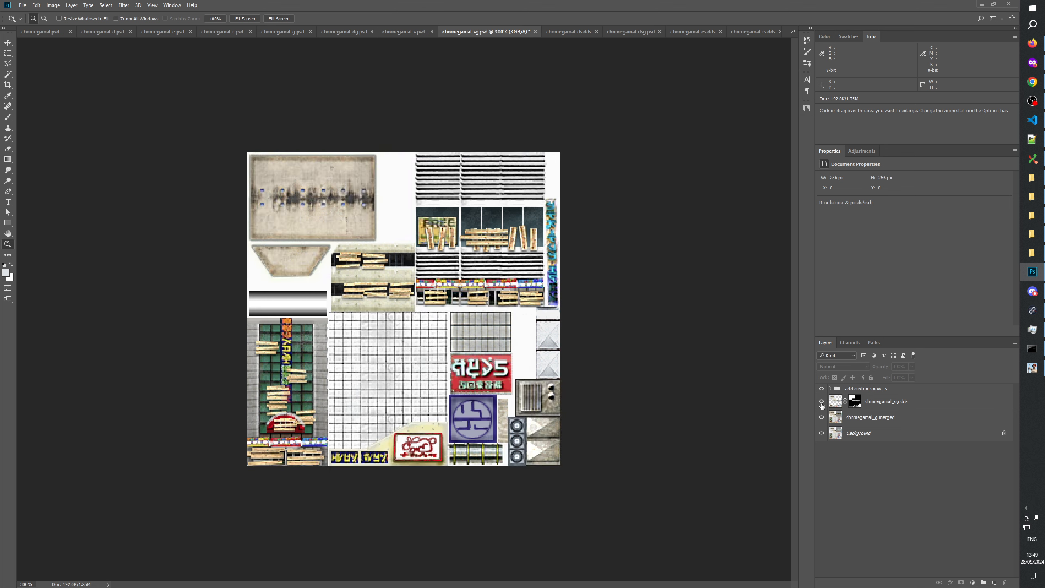
{"action": "left_click", "coordinate": [822, 405]}
{"action": "left_click", "coordinate": [822, 405]}
{"action": "left_click", "coordinate": [822, 405]}
{"action": "left_click", "coordinate": [822, 405]}
{"action": "left_click", "coordinate": [822, 405]}
{"action": "left_click", "coordinate": [821, 405]}
{"action": "left_click", "coordinate": [821, 405]}
{"action": "left_click", "coordinate": [822, 405]}
{"action": "left_click", "coordinate": [821, 405]}
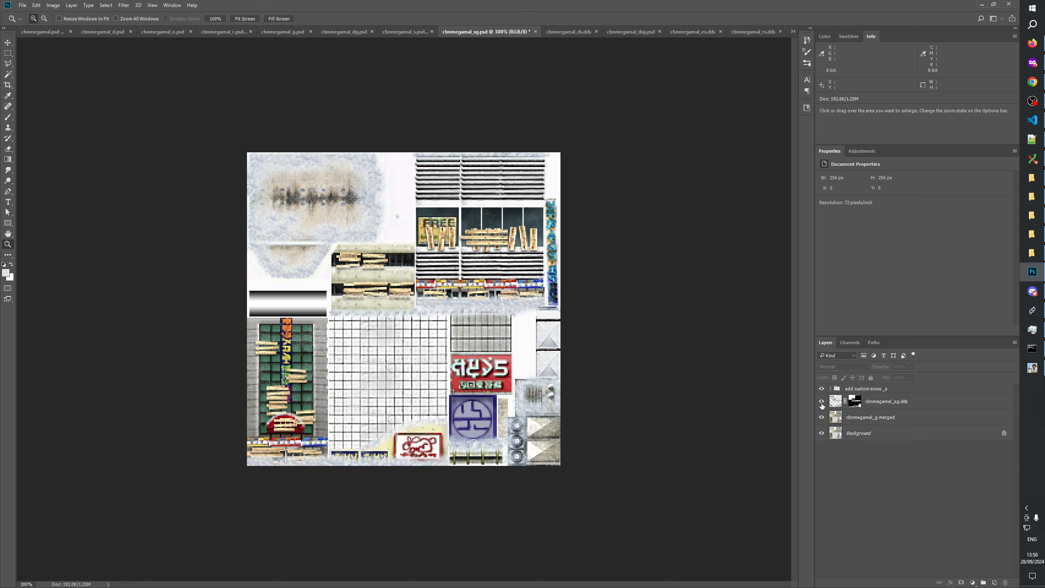
{"action": "left_click", "coordinate": [822, 405]}
{"action": "left_click", "coordinate": [822, 405]}
{"action": "left_click", "coordinate": [822, 405]}
{"action": "left_click", "coordinate": [822, 405]}
{"action": "left_click", "coordinate": [822, 405]}
{"action": "left_click", "coordinate": [822, 405]}
{"action": "left_click", "coordinate": [822, 405]}
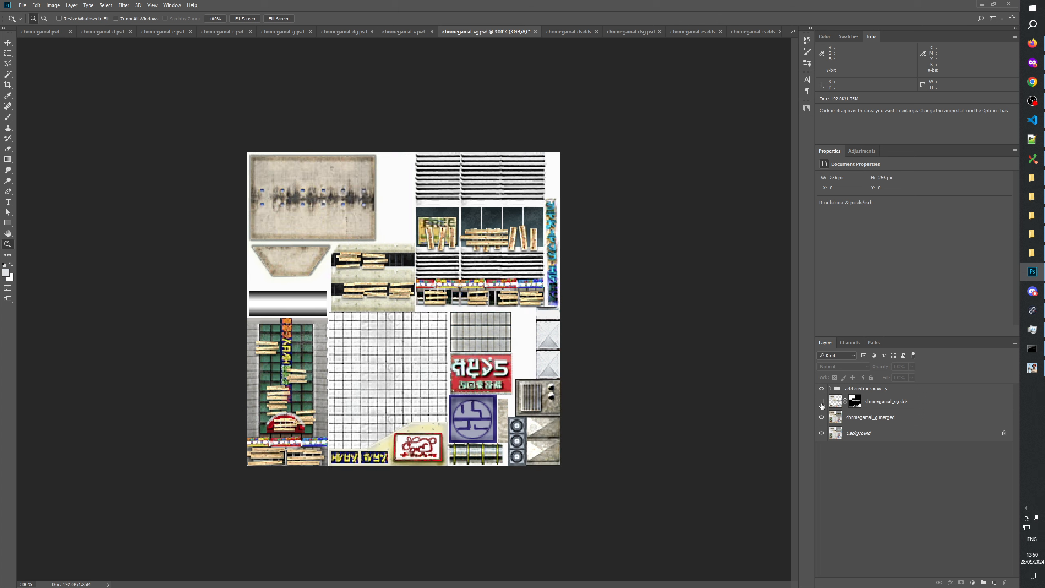
{"action": "left_click", "coordinate": [822, 405]}
{"action": "left_click", "coordinate": [822, 405]}
{"action": "left_click", "coordinate": [822, 405]}
{"action": "left_click", "coordinate": [822, 405]}
{"action": "left_click", "coordinate": [822, 405]}
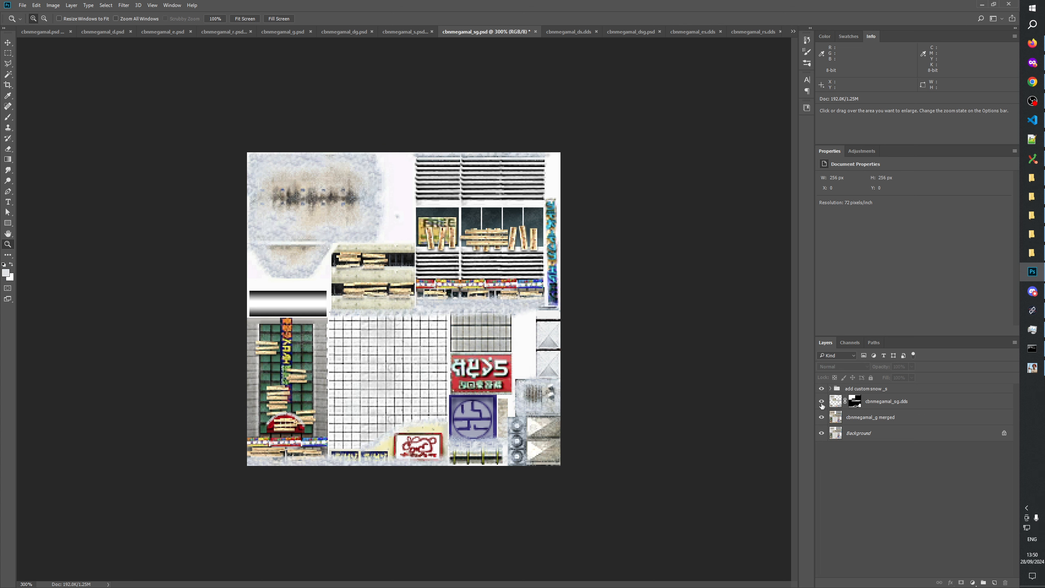
{"action": "left_click", "coordinate": [822, 405]}
{"action": "left_click", "coordinate": [822, 405]}
{"action": "left_click", "coordinate": [822, 405]}
{"action": "left_click", "coordinate": [822, 405]}
{"action": "left_click", "coordinate": [822, 406]}
{"action": "left_click", "coordinate": [822, 405]}
{"action": "left_click", "coordinate": [822, 405]}
{"action": "left_click", "coordinate": [822, 405]}
{"action": "left_click", "coordinate": [822, 405]}
{"action": "left_click", "coordinate": [822, 405]}
{"action": "left_click", "coordinate": [821, 405]}
{"action": "left_click", "coordinate": [822, 405]}
{"action": "left_click", "coordinate": [822, 405]}
{"action": "left_click", "coordinate": [822, 405]}
{"action": "left_click", "coordinate": [822, 405]}
{"action": "left_click", "coordinate": [822, 401]}
{"action": "left_click", "coordinate": [822, 405]}
{"action": "left_click", "coordinate": [822, 405]}
{"action": "left_click", "coordinate": [822, 405]}
{"action": "left_click", "coordinate": [822, 405]}
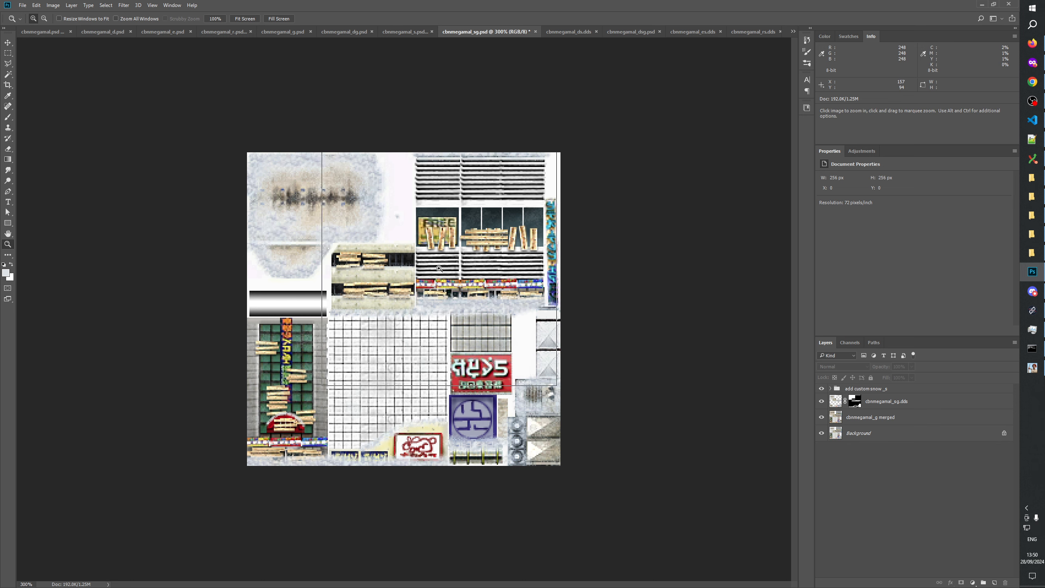
{"action": "left_click", "coordinate": [404, 273]}
{"action": "left_click", "coordinate": [404, 272]}
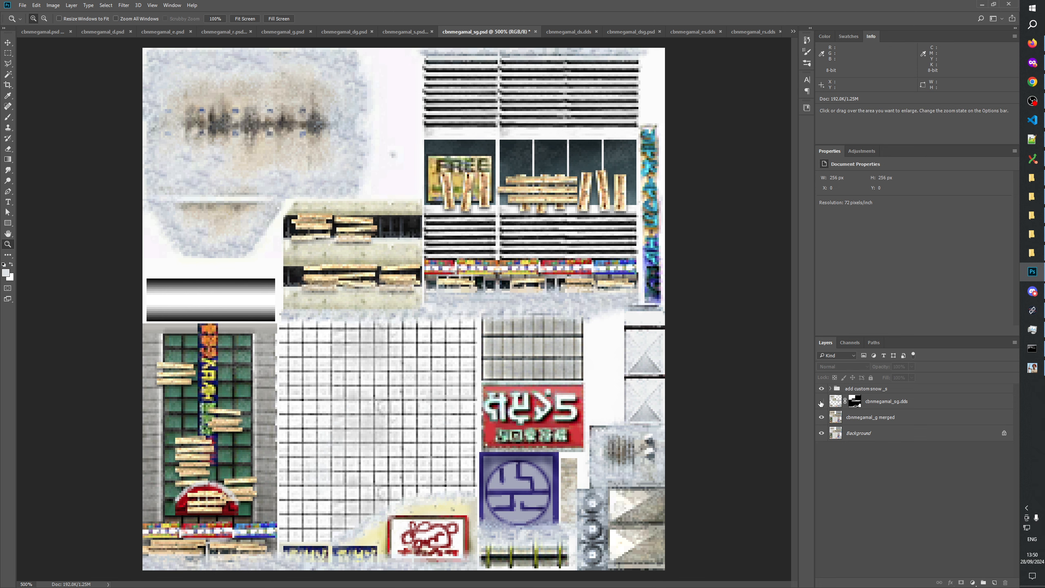
{"action": "left_click", "coordinate": [821, 402]}
{"action": "left_click", "coordinate": [821, 401]}
{"action": "left_click", "coordinate": [821, 401]}
{"action": "left_click", "coordinate": [821, 402]}
{"action": "left_click", "coordinate": [821, 401]}
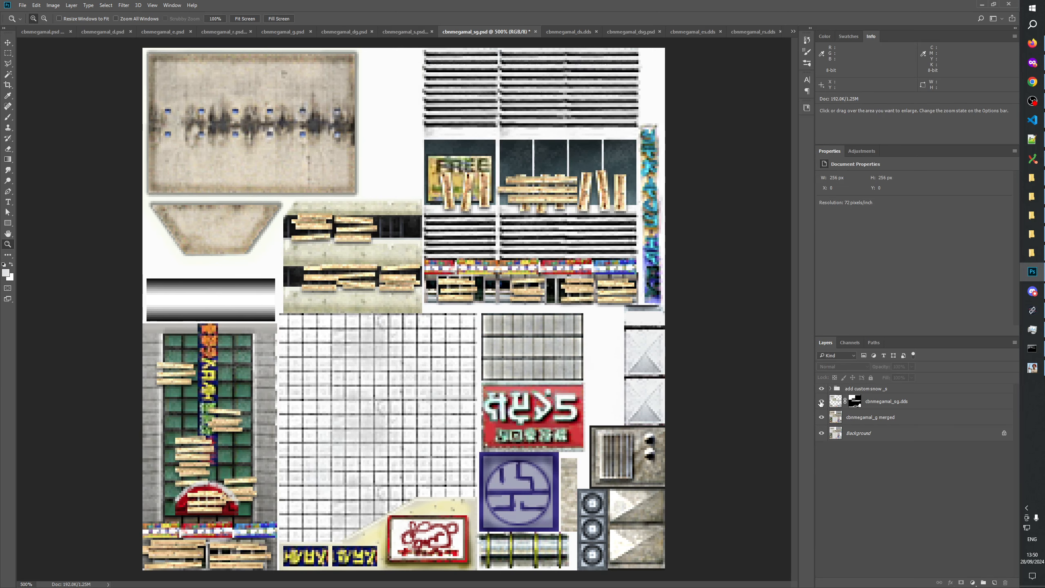
{"action": "left_click", "coordinate": [822, 402]}
{"action": "left_click", "coordinate": [821, 402]}
{"action": "left_click", "coordinate": [821, 402]}
{"action": "left_click", "coordinate": [821, 401]}
{"action": "left_click", "coordinate": [821, 402]}
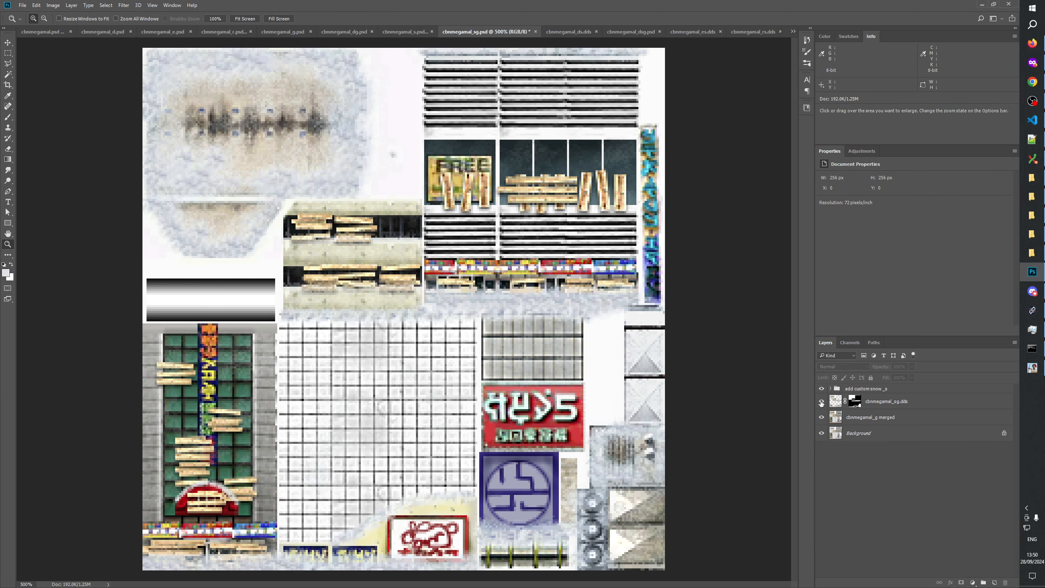
{"action": "left_click", "coordinate": [821, 402]}
{"action": "left_click", "coordinate": [821, 402]}
{"action": "left_click", "coordinate": [821, 402]}
{"action": "left_click", "coordinate": [821, 402]}
{"action": "left_click", "coordinate": [822, 401]}
{"action": "left_click", "coordinate": [821, 402]}
{"action": "left_click", "coordinate": [821, 401]}
{"action": "left_click", "coordinate": [822, 402]}
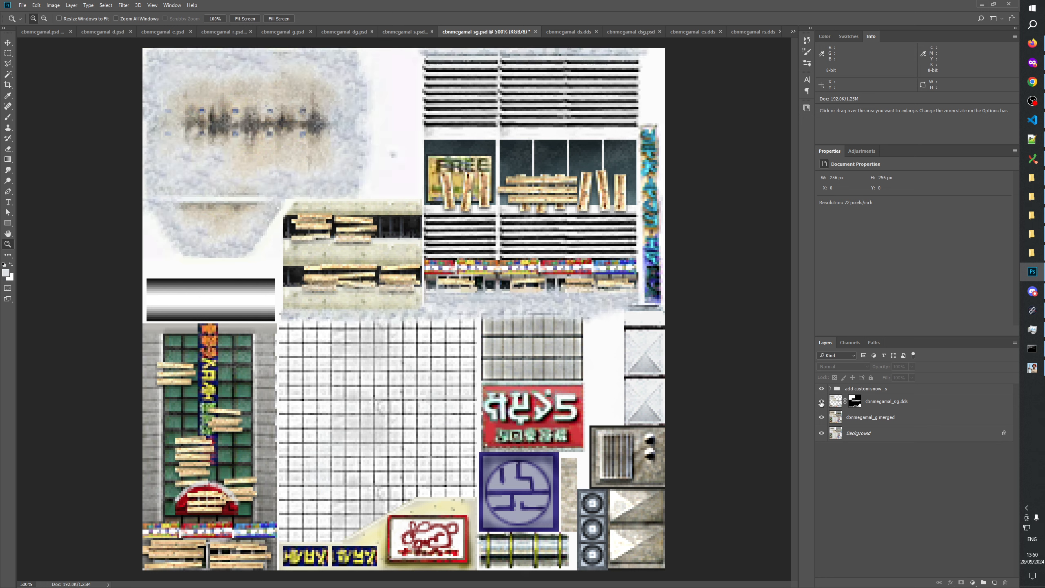
{"action": "left_click", "coordinate": [821, 401]}
{"action": "left_click", "coordinate": [821, 402]}
{"action": "left_click", "coordinate": [821, 402]}
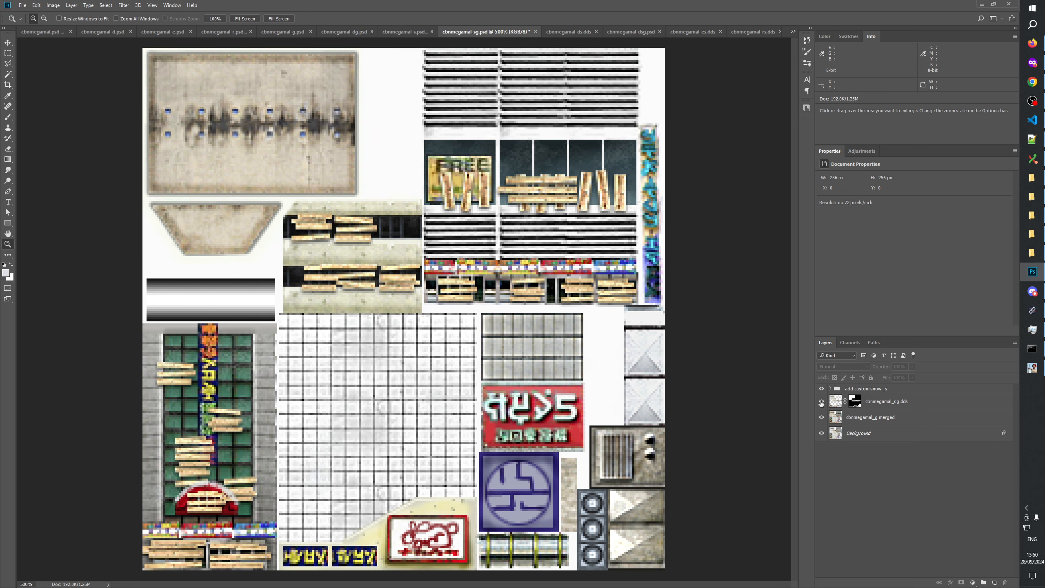
{"action": "left_click", "coordinate": [822, 402]}
{"action": "left_click", "coordinate": [821, 402]}
{"action": "left_click", "coordinate": [822, 401]}
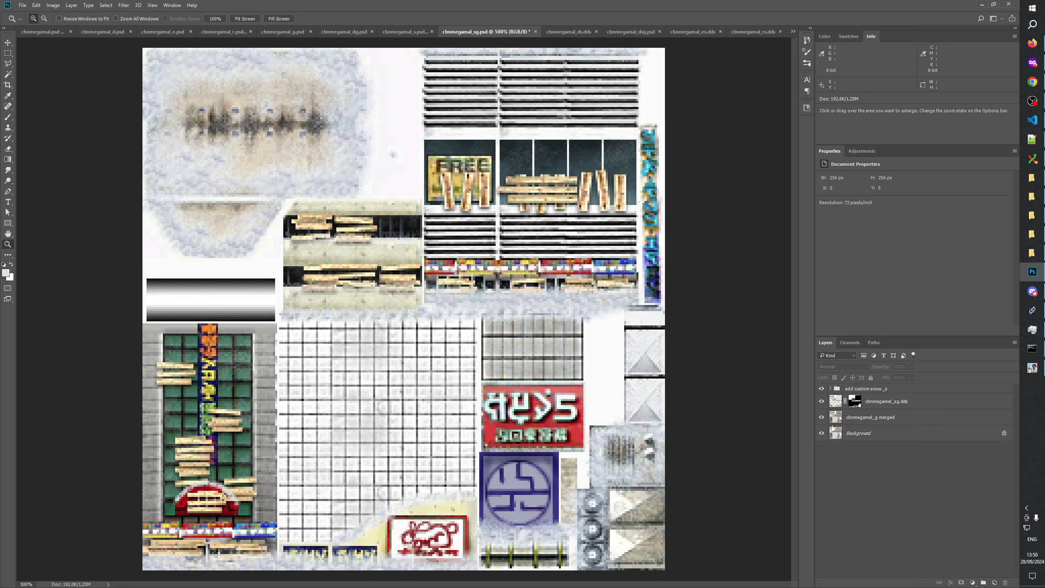
Try painting black on the cbnmegamal_sg.dds layer mask over the boards of the lower-left storefront, and undo the stroke
{"action": "left_click", "coordinate": [854, 401]}
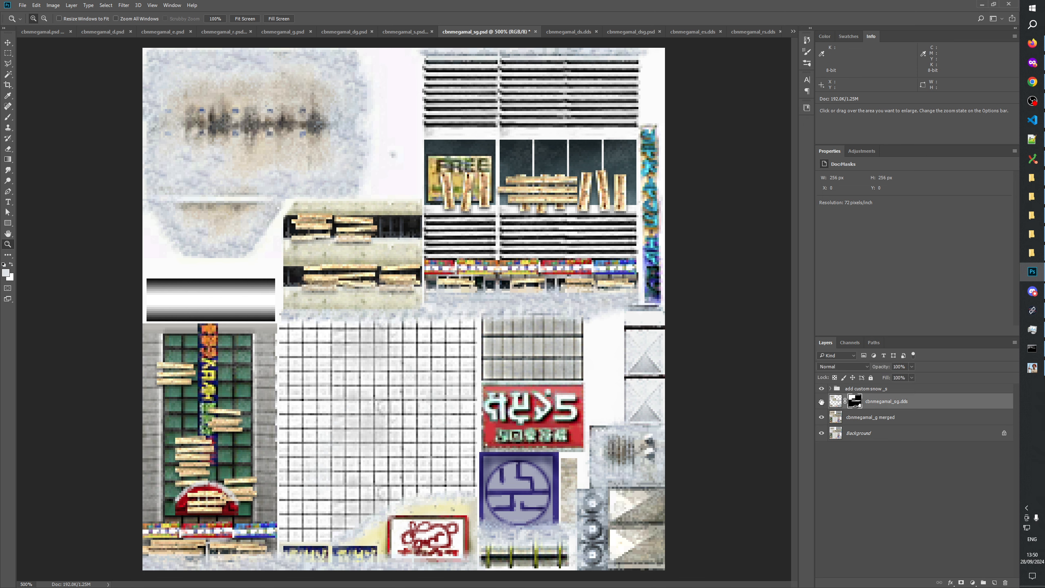
{"action": "left_click", "coordinate": [8, 117]}
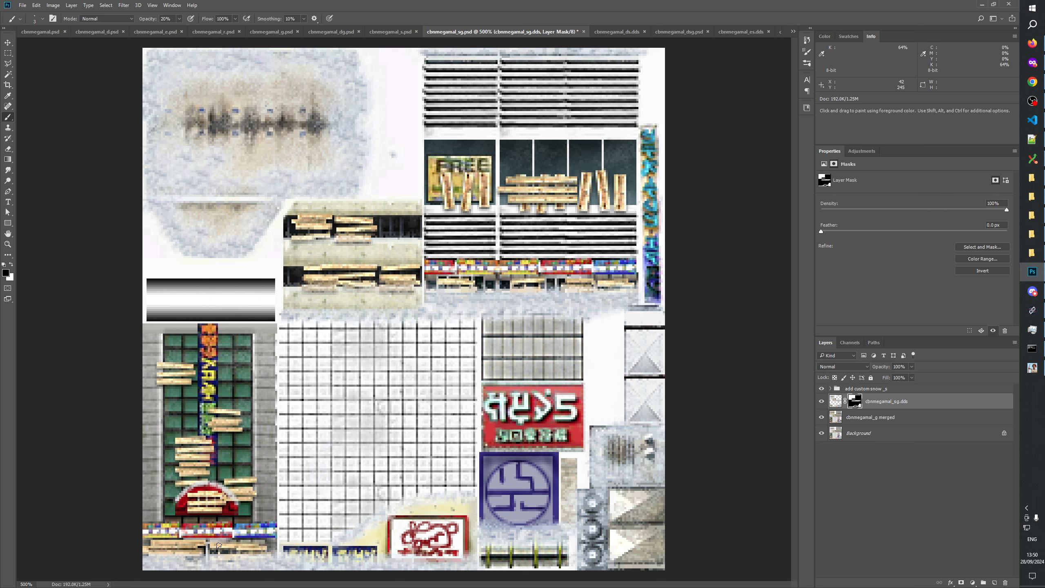
{"action": "left_click_drag", "start_coordinate": [206, 545], "coordinate": [209, 546]}
{"action": "left_click", "coordinate": [807, 40]}
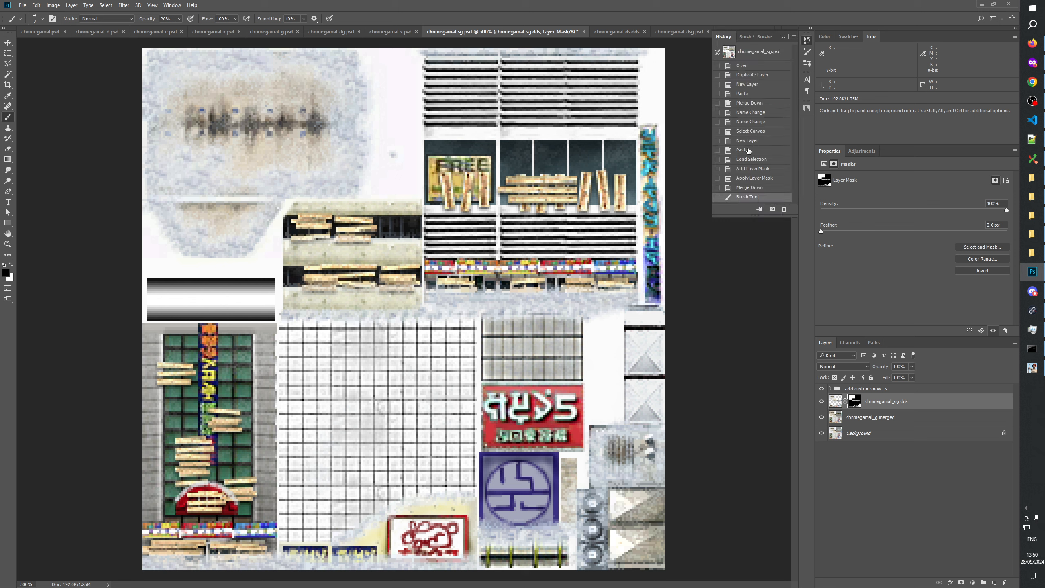
{"action": "left_click", "coordinate": [747, 192]}
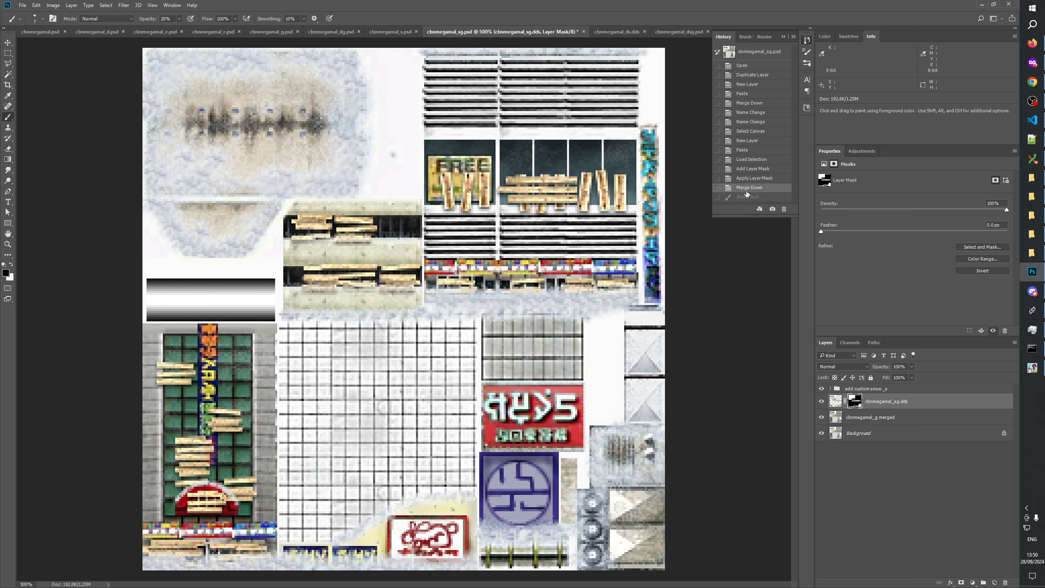
Inspect the cbnmegamal_sg.dds layer's effect by toggling its visibility, disabling and re-enabling its mask, and viewing the mask alone
{"action": "left_click", "coordinate": [822, 401]}
{"action": "left_click", "coordinate": [822, 402]}
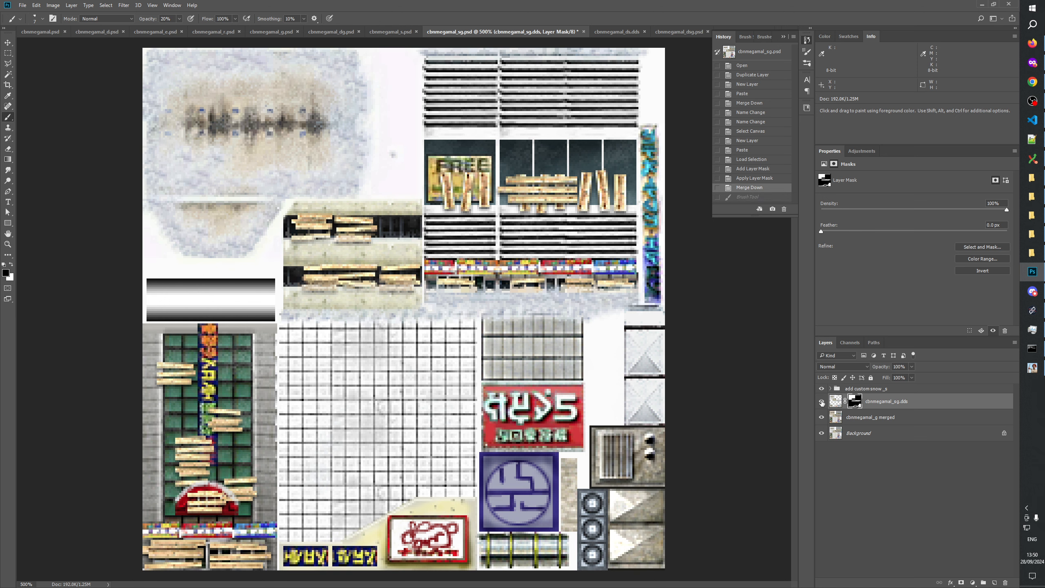
{"action": "right_click", "coordinate": [859, 402]}
{"action": "left_click", "coordinate": [875, 407]}
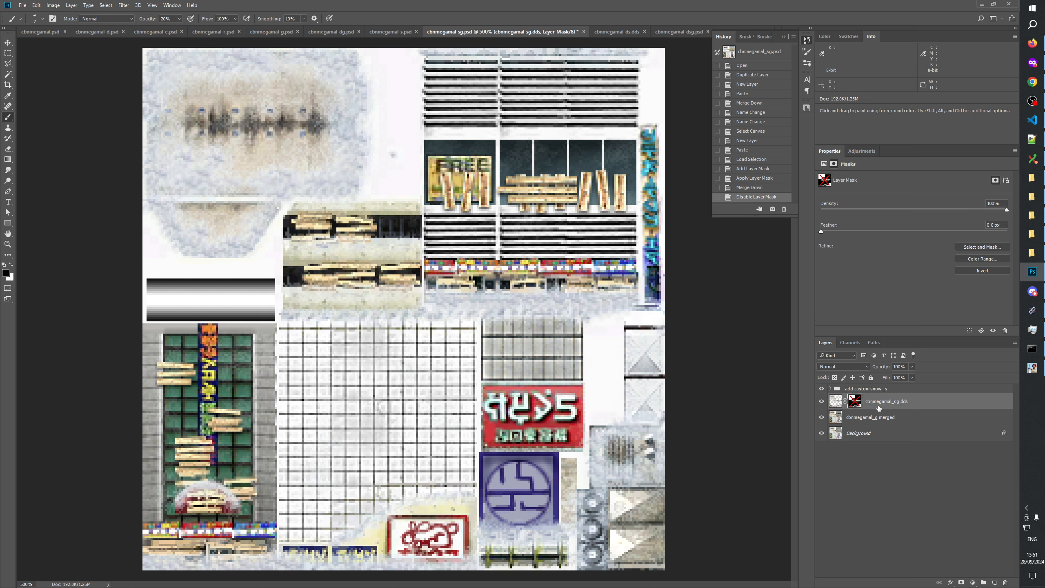
{"action": "left_click", "coordinate": [854, 403], "text": "shift"}
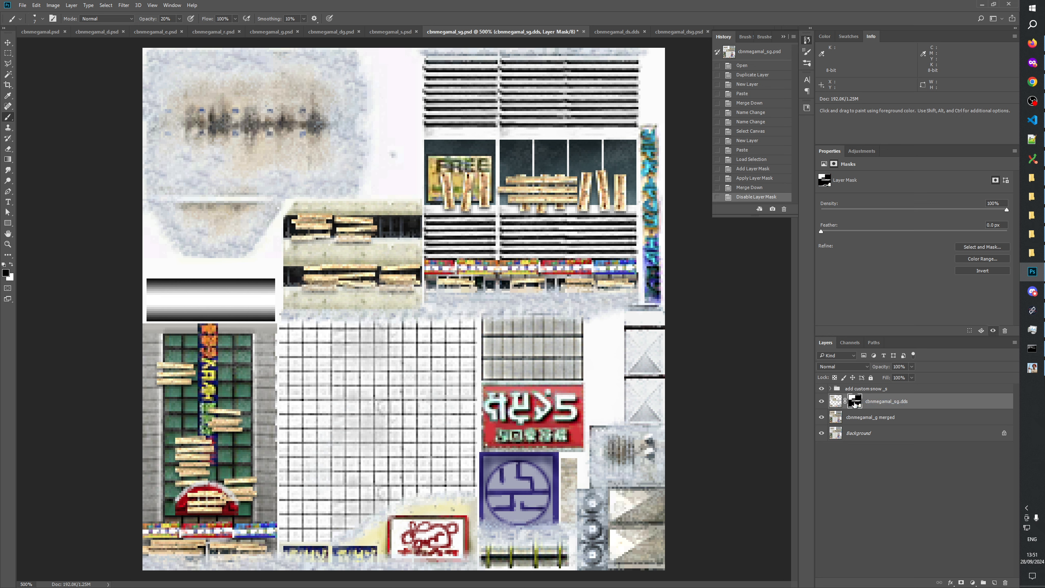
{"action": "left_click", "coordinate": [855, 403], "text": "alt"}
{"action": "left_click", "coordinate": [836, 402]}
{"action": "left_click", "coordinate": [823, 403]}
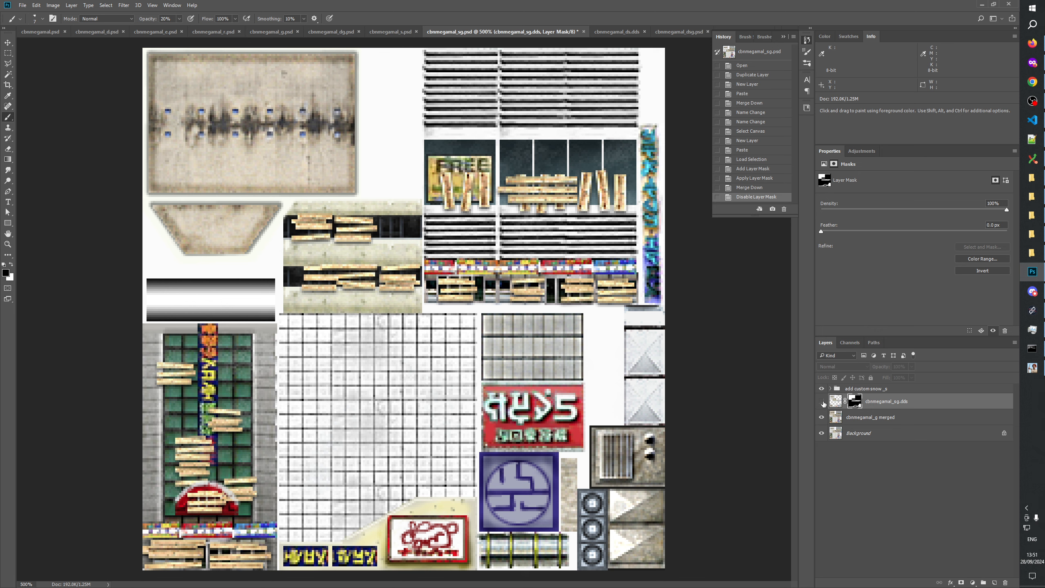
{"action": "left_click", "coordinate": [823, 403]}
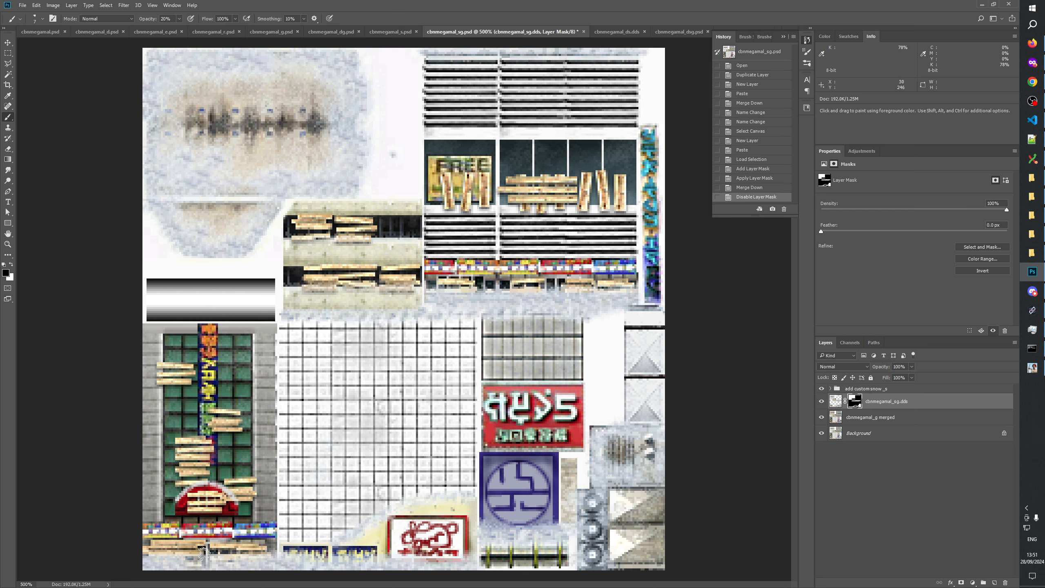
Undo a test dab on the lower-left boards, re-enable the cbnmegamal_sg.dds mask, and set the Brush opacity to 100% for close-up mask painting
{"action": "left_click", "coordinate": [203, 554]}
{"action": "left_click", "coordinate": [756, 191]}
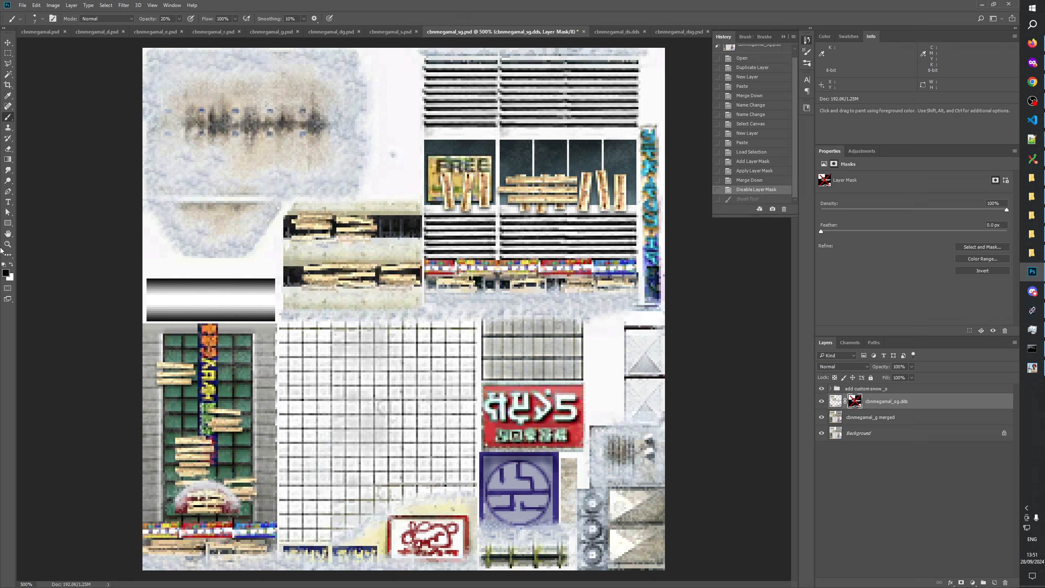
{"action": "left_click", "coordinate": [8, 245]}
{"action": "left_click_drag", "start_coordinate": [264, 481], "coordinate": [138, 567]}
{"action": "left_click_drag", "start_coordinate": [404, 432], "coordinate": [385, 383]}
{"action": "key", "text": "b"}
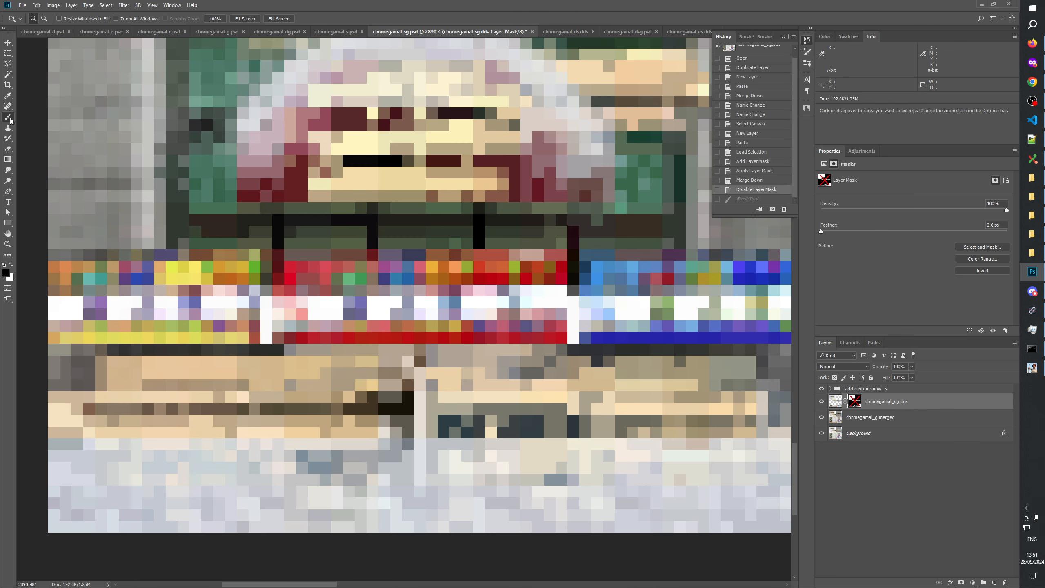
{"action": "left_click", "coordinate": [850, 407], "text": "shift"}
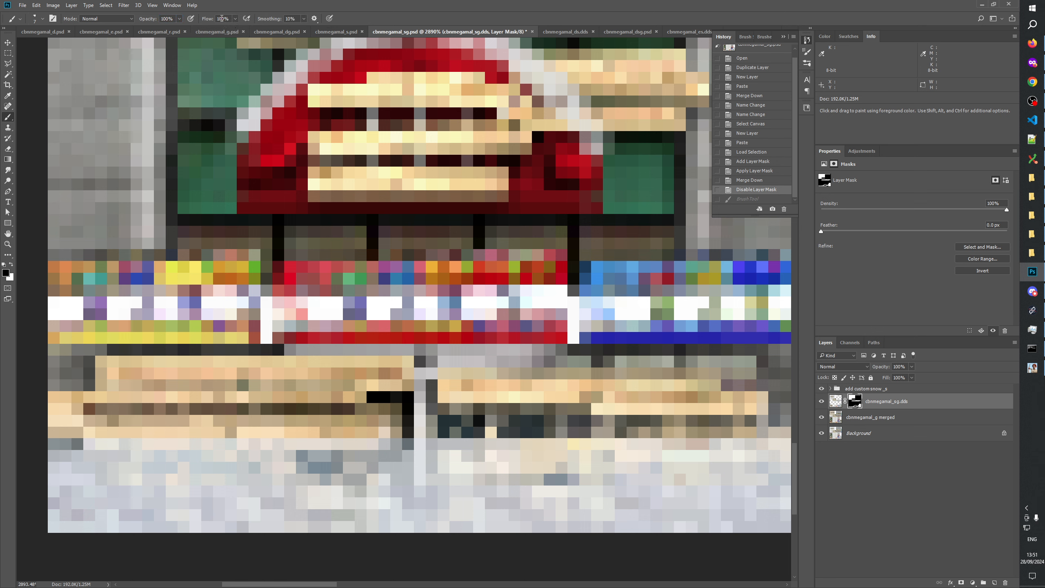
Set the brush flow to 20% and paint black on the cbnmegamal_sg.dds layer mask around the plank gap beside the white post
{"action": "type", "text": "25"}
{"action": "right_click", "coordinate": [405, 400], "text": "alt"}
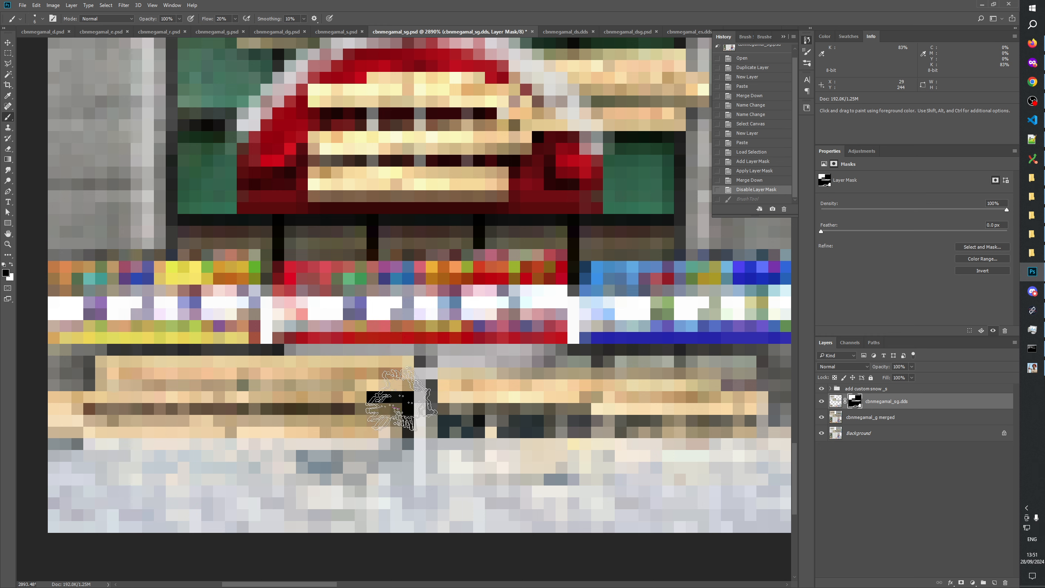
{"action": "left_click", "coordinate": [405, 408]}
{"action": "left_click", "coordinate": [407, 387]}
{"action": "left_click_drag", "start_coordinate": [397, 394], "coordinate": [393, 418]}
{"action": "left_click", "coordinate": [395, 424]}
{"action": "left_click", "coordinate": [398, 416]}
{"action": "left_click", "coordinate": [402, 409]}
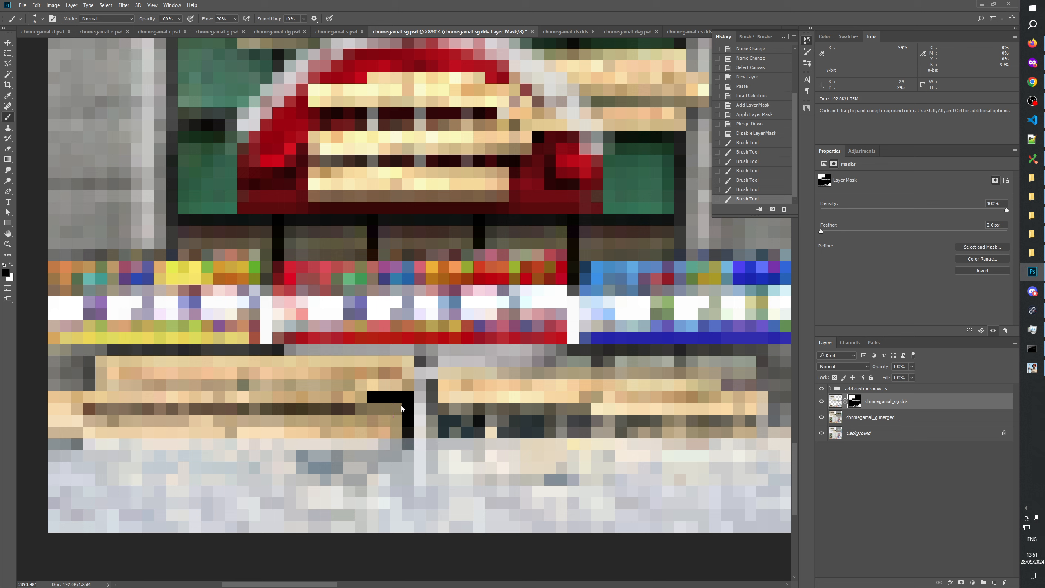
{"action": "left_click", "coordinate": [401, 412]}
{"action": "left_click", "coordinate": [401, 414]}
{"action": "left_click", "coordinate": [403, 414]}
{"action": "left_click", "coordinate": [822, 402]}
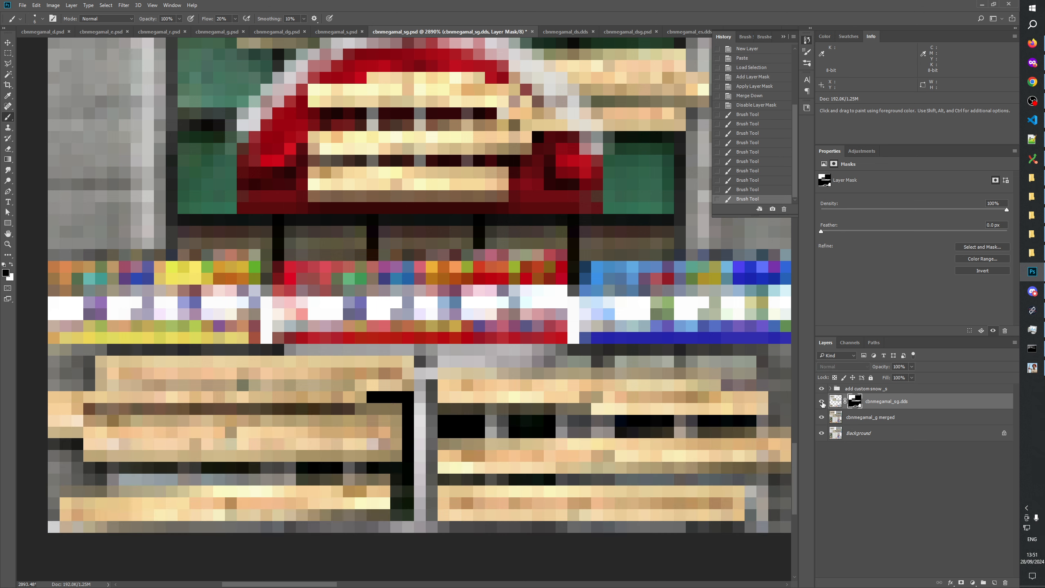
{"action": "left_click", "coordinate": [823, 403]}
{"action": "left_click", "coordinate": [822, 402]}
{"action": "left_click", "coordinate": [823, 402]}
{"action": "left_click", "coordinate": [822, 402]}
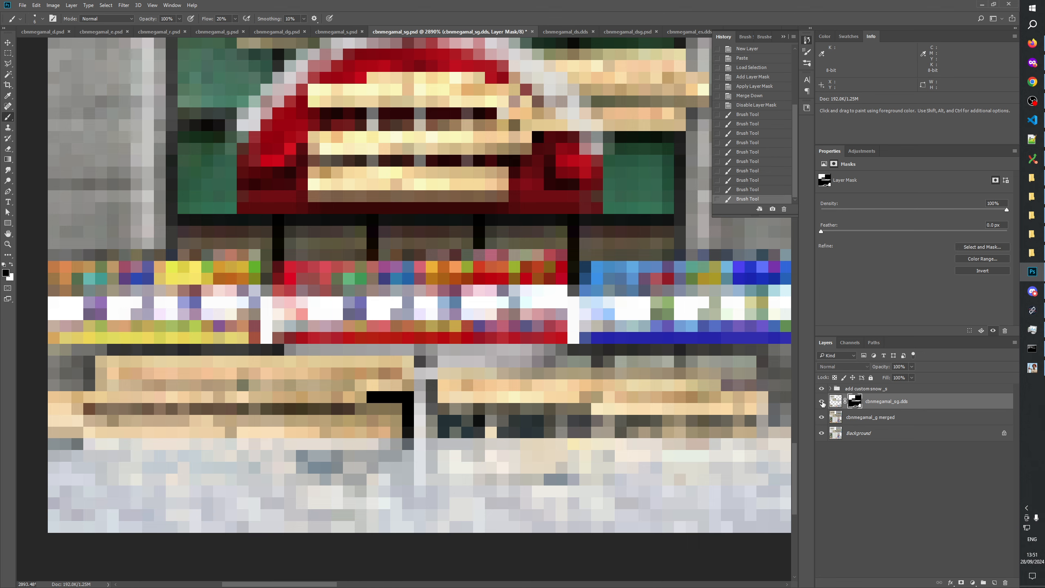
{"action": "left_click", "coordinate": [822, 403]}
Paint the mask over the right end of the planks under the blue stripe and compare with the snow layer hidden
{"action": "left_click_drag", "start_coordinate": [741, 388], "coordinate": [547, 380]}
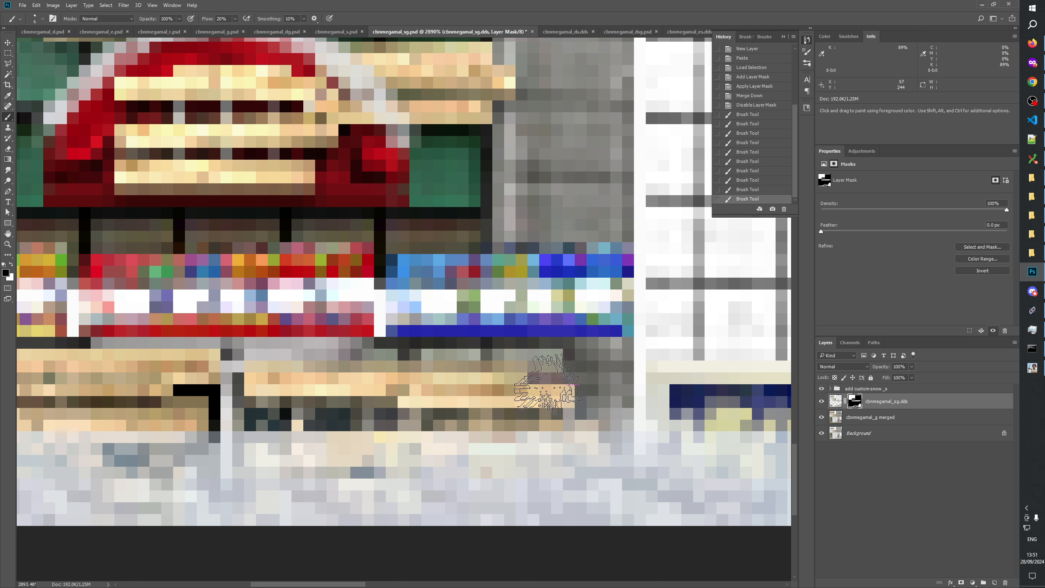
{"action": "left_click_drag", "start_coordinate": [545, 379], "coordinate": [572, 377]}
{"action": "left_click", "coordinate": [824, 401]}
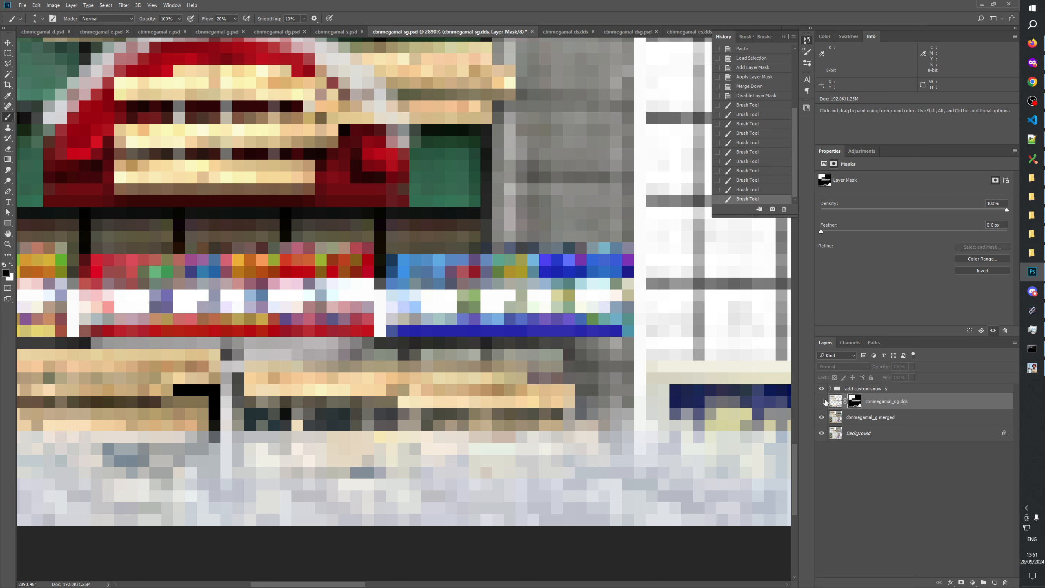
{"action": "left_click", "coordinate": [825, 401]}
{"action": "left_click", "coordinate": [825, 402]}
{"action": "left_click", "coordinate": [824, 401]}
{"action": "left_click", "coordinate": [825, 401]}
{"action": "left_click", "coordinate": [824, 401]}
{"action": "left_click_drag", "start_coordinate": [362, 410], "coordinate": [618, 327]}
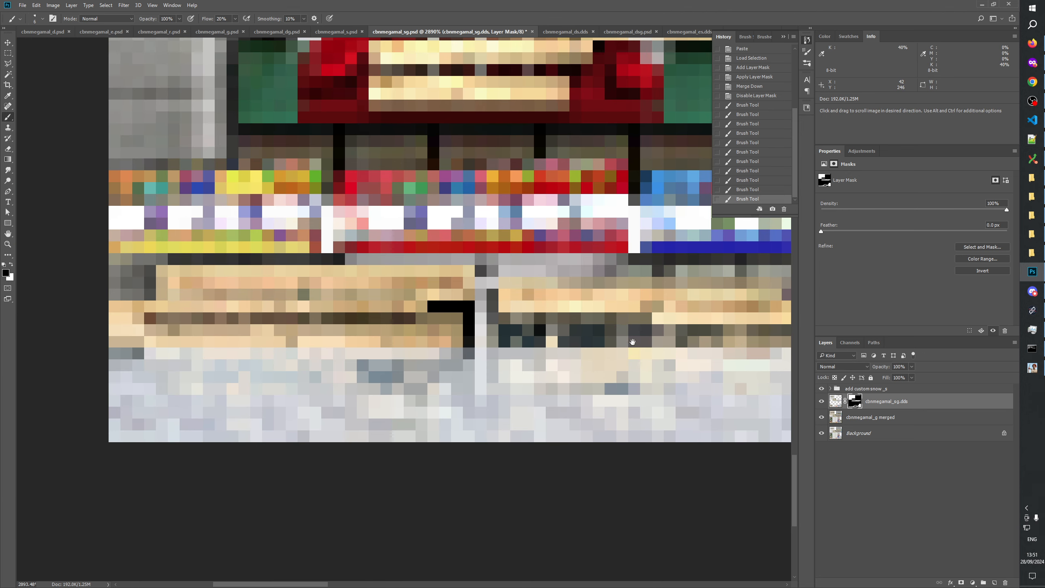
{"action": "left_click", "coordinate": [822, 401]}
{"action": "left_click", "coordinate": [822, 401]}
Examine the planks and windows under the upper storefront stripes with the cbnmegamal_sg.dds snow layer shown and hidden
{"action": "left_click_drag", "start_coordinate": [476, 314], "coordinate": [385, 452]}
{"action": "left_click_drag", "start_coordinate": [617, 165], "coordinate": [264, 530]}
{"action": "left_click_drag", "start_coordinate": [626, 156], "coordinate": [207, 543]}
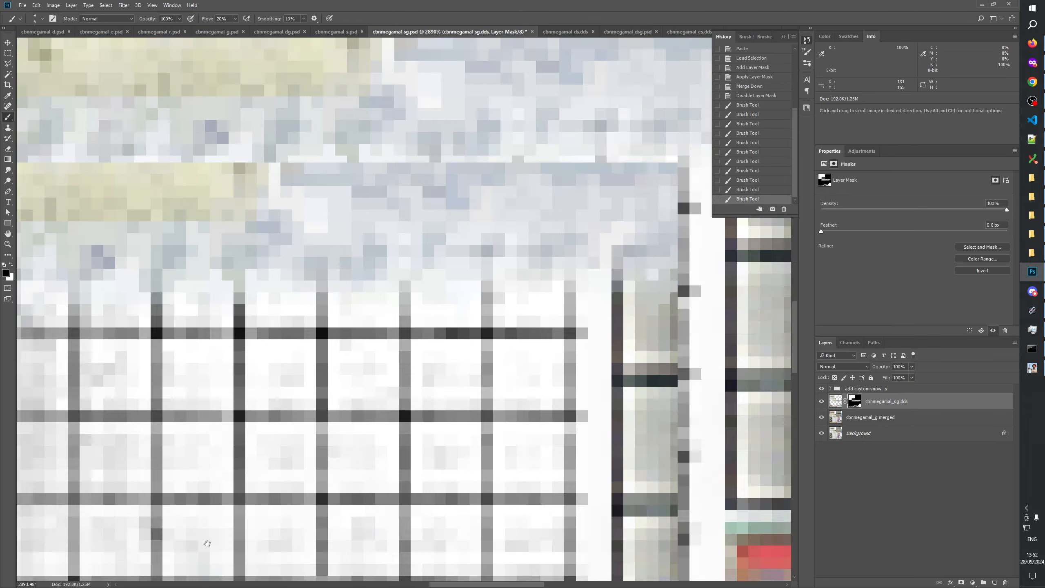
{"action": "left_click_drag", "start_coordinate": [370, 136], "coordinate": [178, 431]}
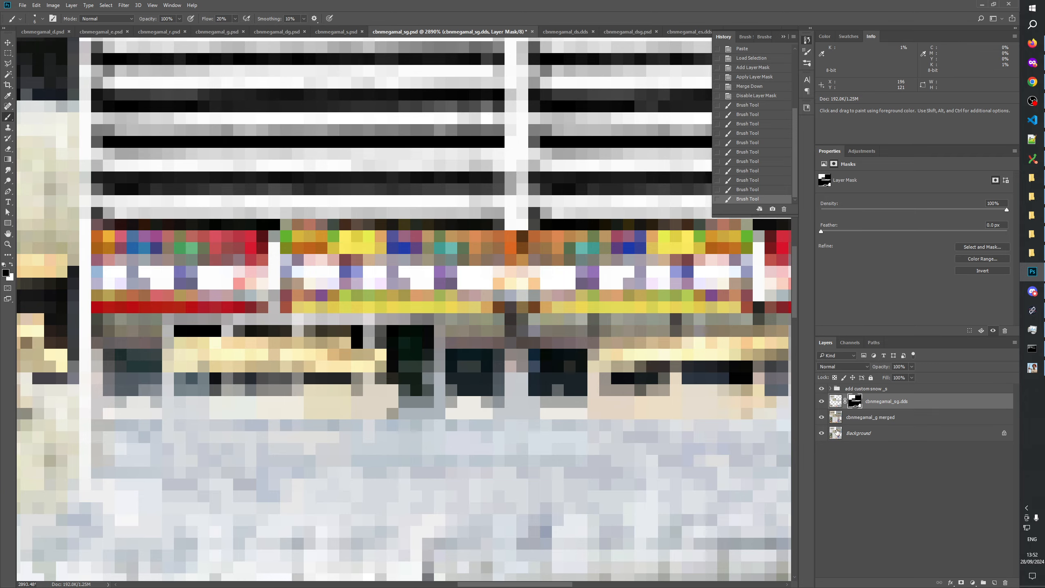
{"action": "left_click", "coordinate": [822, 402]}
{"action": "left_click", "coordinate": [822, 401]}
{"action": "left_click", "coordinate": [821, 402]}
{"action": "left_click", "coordinate": [822, 401]}
{"action": "left_click", "coordinate": [822, 402]}
{"action": "left_click", "coordinate": [822, 402]}
{"action": "left_click_drag", "start_coordinate": [659, 412], "coordinate": [459, 411]}
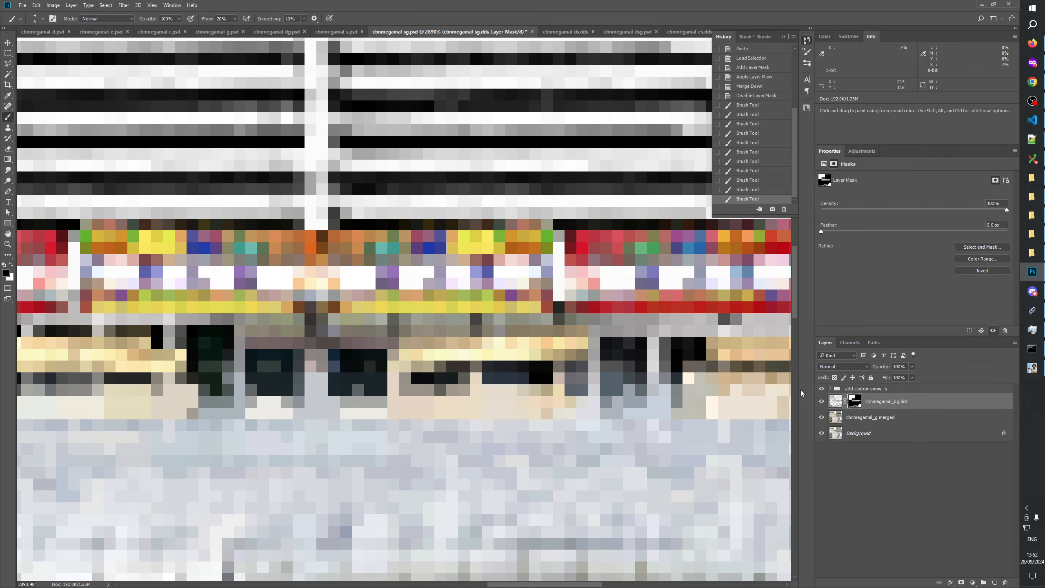
{"action": "left_click", "coordinate": [822, 402]}
{"action": "left_click_drag", "start_coordinate": [765, 406], "coordinate": [646, 405]}
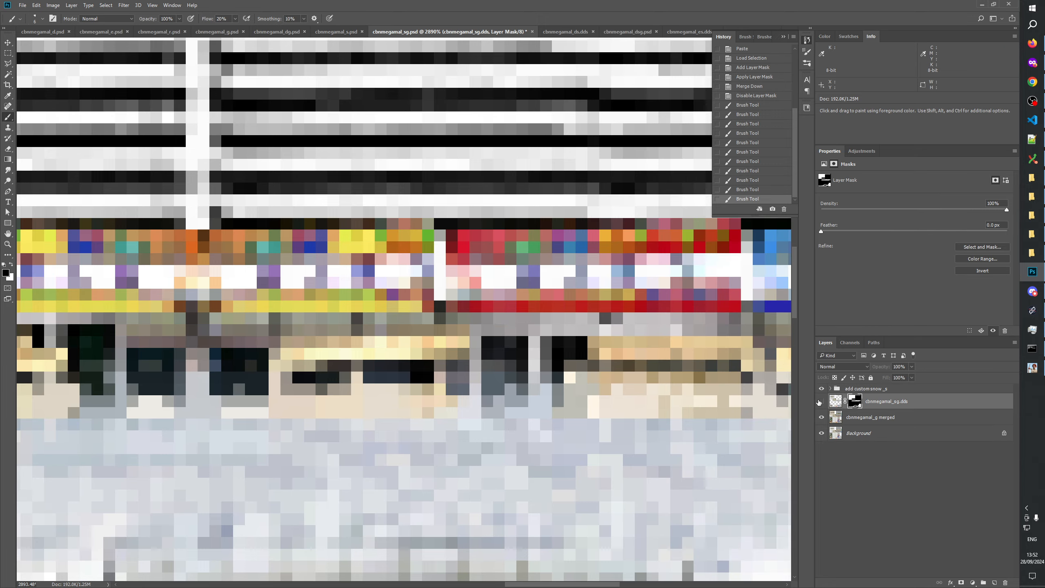
{"action": "left_click", "coordinate": [822, 402]}
{"action": "left_click", "coordinate": [821, 403]}
Reduce the brush size, paint the mask over the planks under the yellow stripe, and compare with the snow layer hidden
{"action": "left_click_drag", "start_coordinate": [367, 346], "coordinate": [270, 354]}
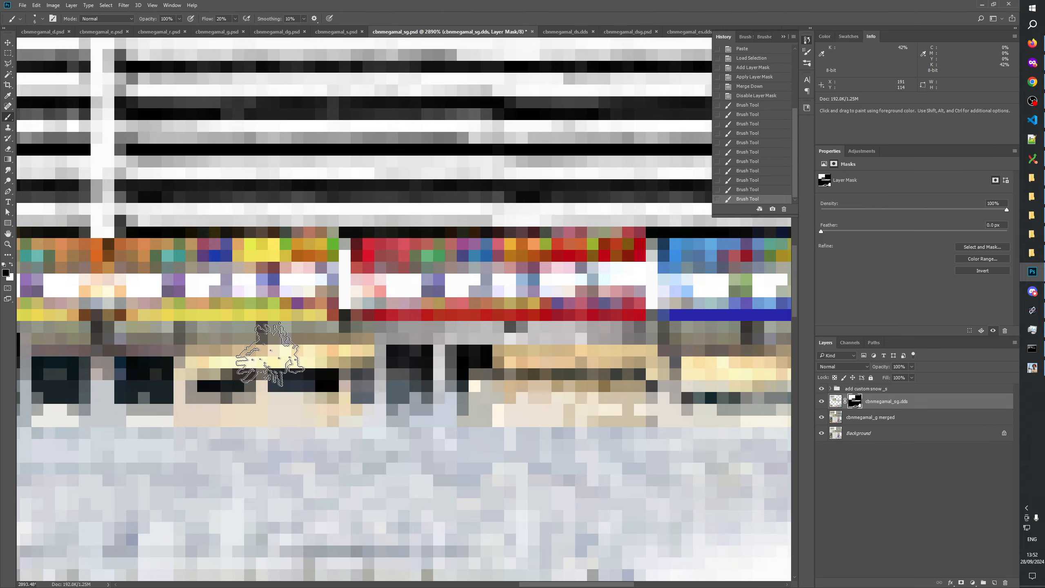
{"action": "key", "text": "bracketleft"}
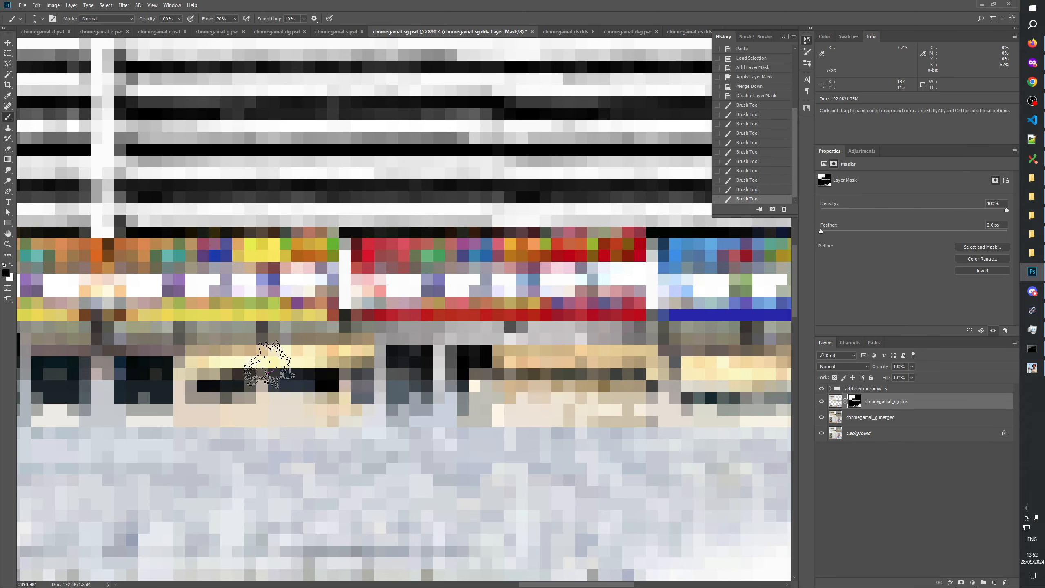
{"action": "left_click_drag", "start_coordinate": [268, 361], "coordinate": [273, 360]}
{"action": "left_click", "coordinate": [272, 357]}
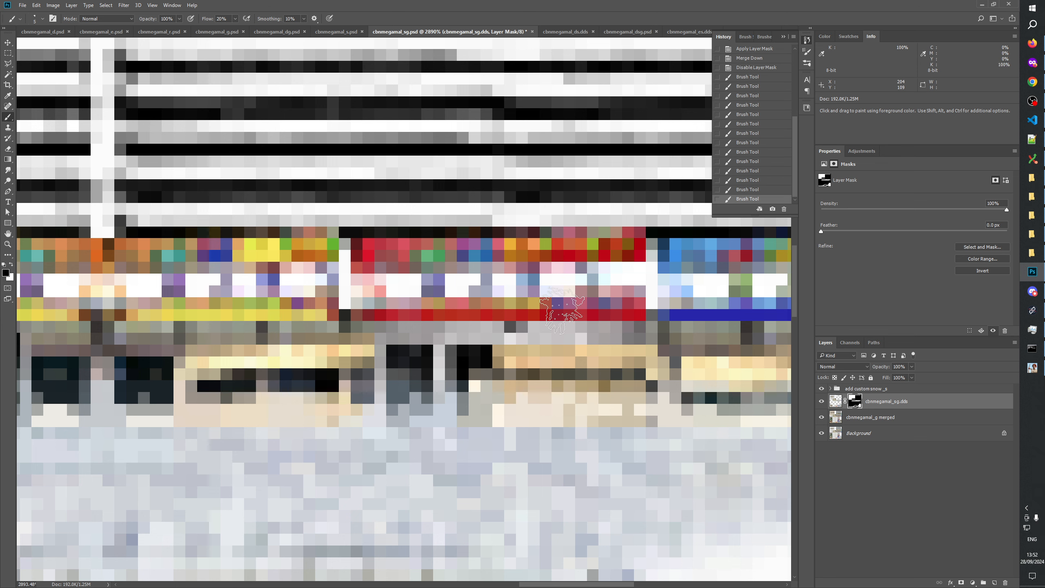
{"action": "left_click", "coordinate": [822, 402]}
{"action": "left_click", "coordinate": [822, 402]}
{"action": "left_click", "coordinate": [822, 402]}
{"action": "left_click", "coordinate": [822, 401]}
{"action": "left_click", "coordinate": [822, 401]}
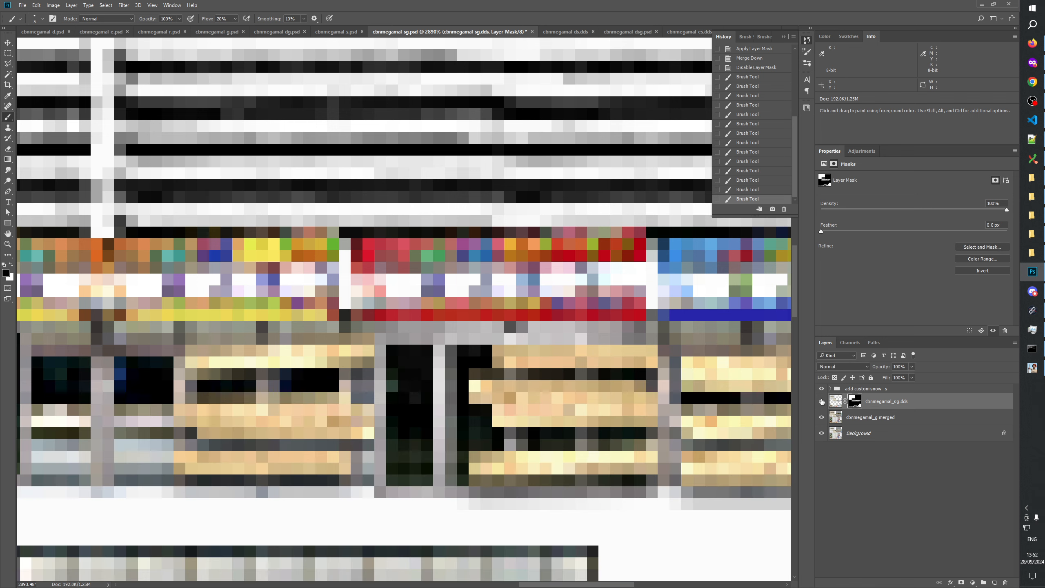
{"action": "left_click", "coordinate": [822, 401]}
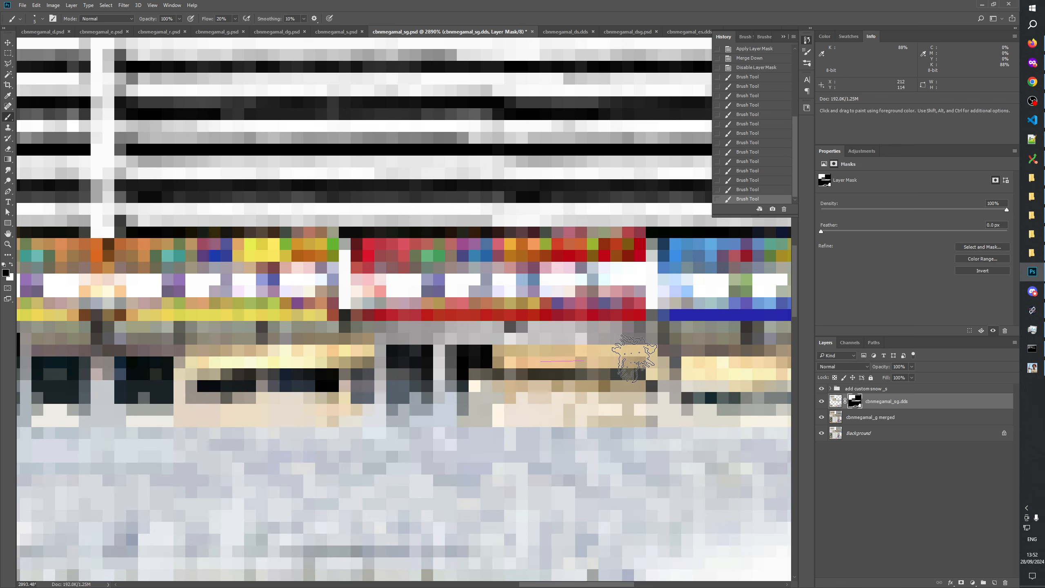
Paint the mask over the planks under the red stripe and compare the storefront with the snow layer hidden
{"action": "left_click_drag", "start_coordinate": [488, 362], "coordinate": [494, 361]}
{"action": "mouse_move", "coordinate": [618, 355]}
{"action": "left_mouse_down"}
{"action": "mouse_move", "coordinate": [382, 368]}
{"action": "mouse_move", "coordinate": [428, 369]}
{"action": "left_mouse_up"}
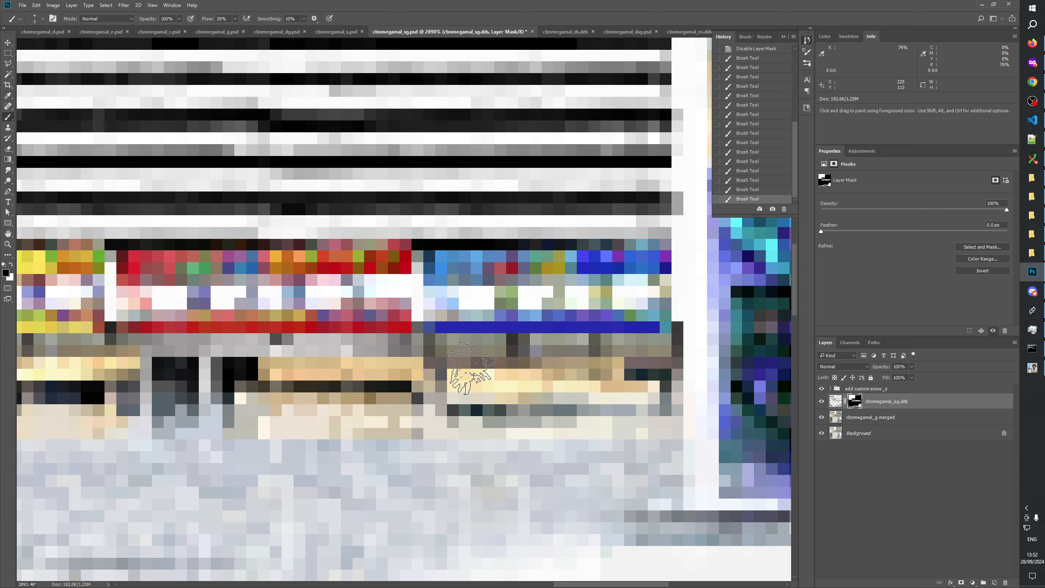
{"action": "left_click", "coordinate": [822, 402]}
{"action": "left_click", "coordinate": [822, 401]}
{"action": "left_click", "coordinate": [822, 402]}
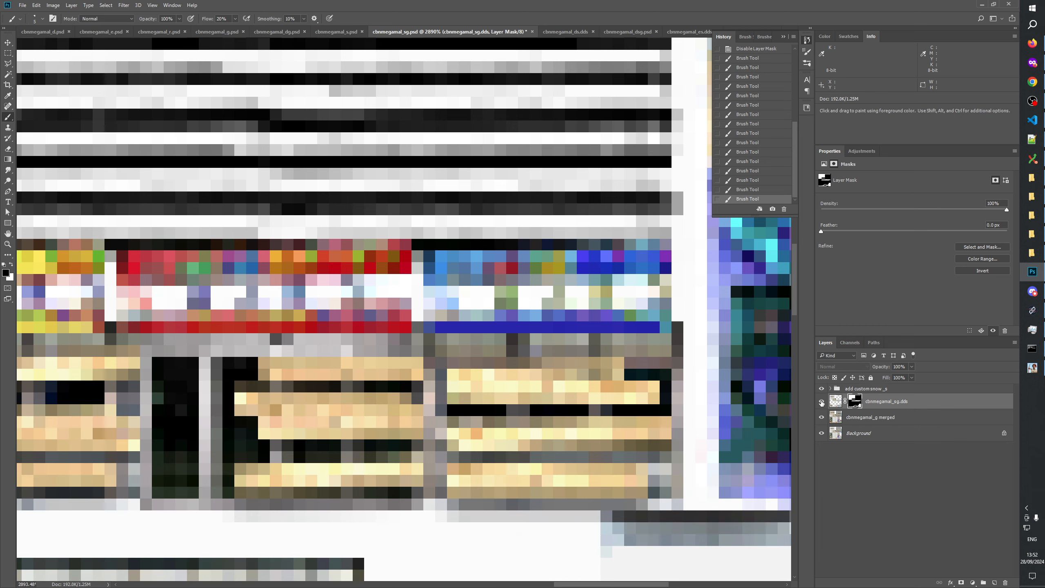
{"action": "left_click", "coordinate": [822, 401]}
{"action": "left_click", "coordinate": [822, 402]}
{"action": "left_click", "coordinate": [822, 402]}
{"action": "left_click", "coordinate": [822, 402]}
{"action": "left_click", "coordinate": [822, 402]}
Compare the planks below the concrete ledge with the snow layer hidden and paint the mask over their middle rows
{"action": "left_click_drag", "start_coordinate": [366, 429], "coordinate": [675, 395]}
{"action": "left_click_drag", "start_coordinate": [377, 387], "coordinate": [695, 396]}
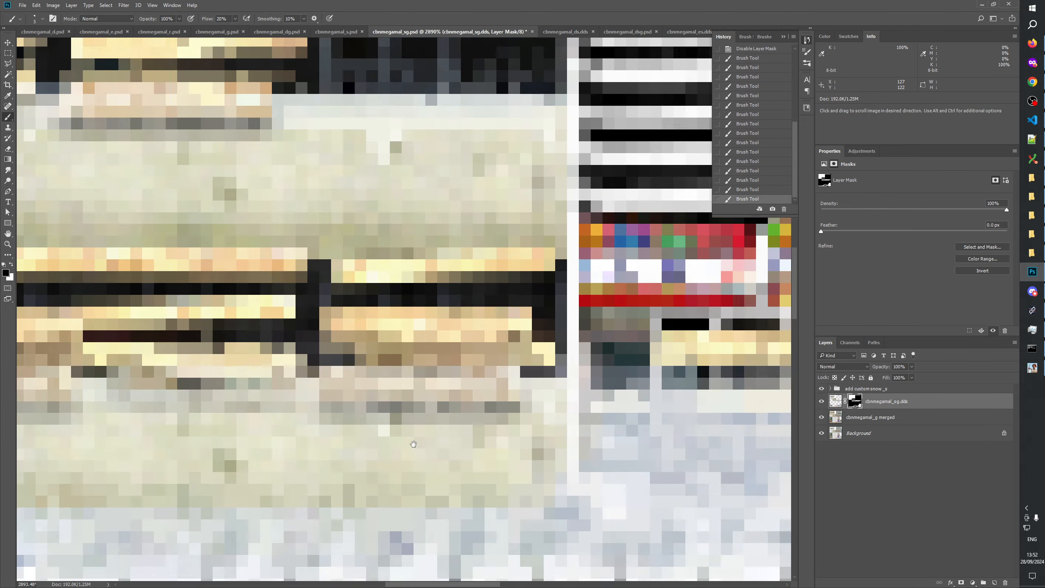
{"action": "left_click_drag", "start_coordinate": [295, 448], "coordinate": [572, 401]}
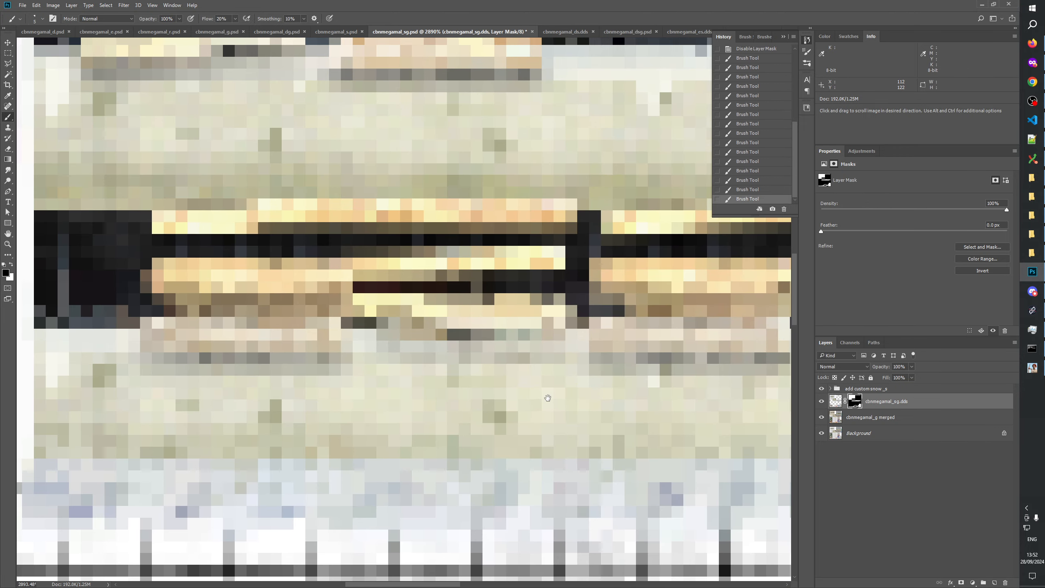
{"action": "left_click", "coordinate": [822, 402]}
{"action": "left_click", "coordinate": [822, 402]}
{"action": "left_click", "coordinate": [822, 402]}
{"action": "left_click", "coordinate": [822, 402]}
{"action": "left_click", "coordinate": [822, 402]}
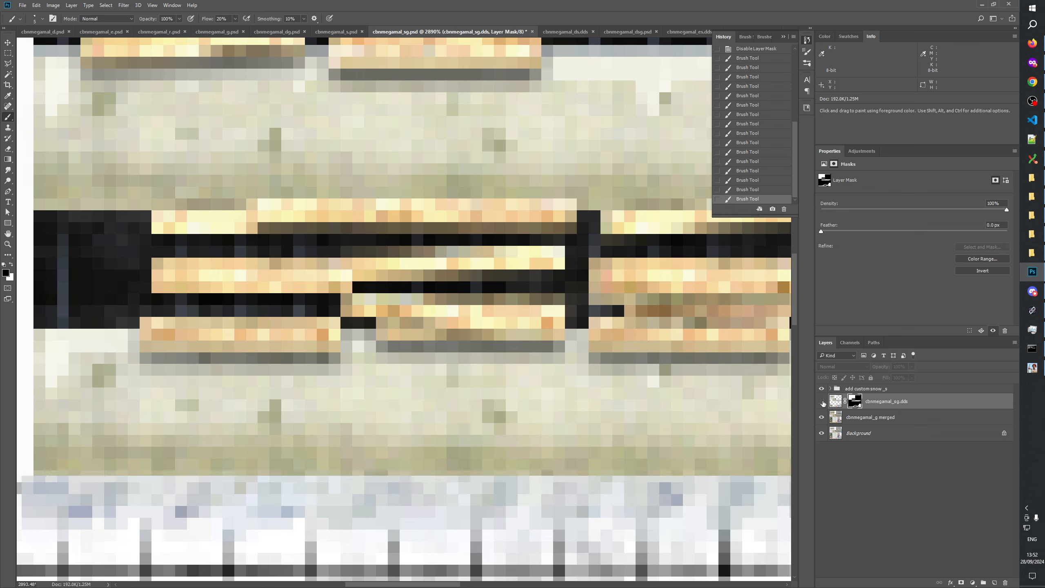
{"action": "left_click", "coordinate": [822, 402]}
{"action": "left_click", "coordinate": [822, 402]}
{"action": "left_click", "coordinate": [822, 402]}
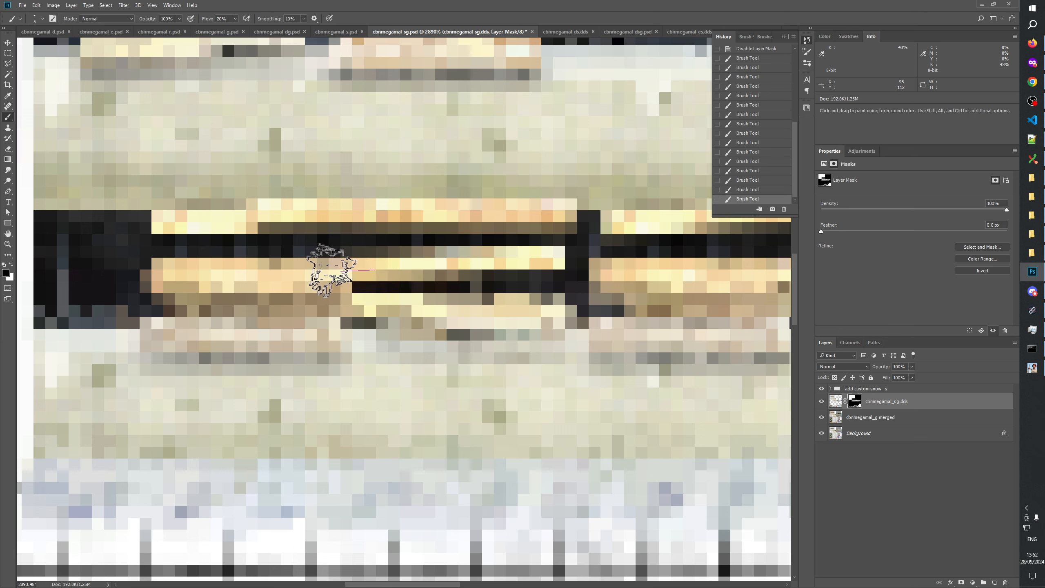
{"action": "mouse_move", "coordinate": [237, 266]}
{"action": "left_mouse_down"}
{"action": "mouse_move", "coordinate": [175, 268]}
{"action": "mouse_move", "coordinate": [248, 265]}
{"action": "left_mouse_up"}
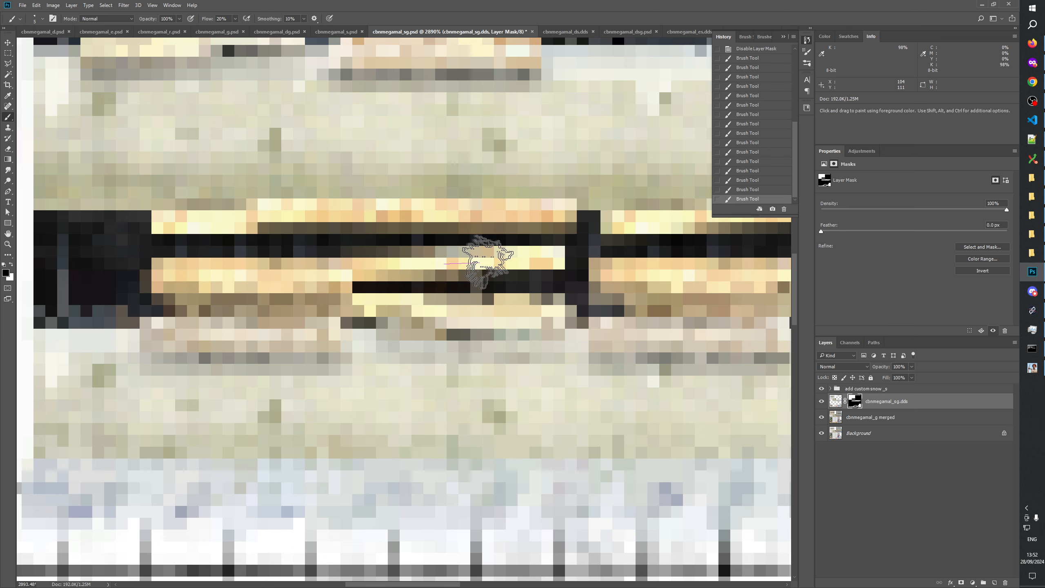
Check the planks at the right end of the lower concrete ledge with the snow layer shown and hidden
{"action": "left_click_drag", "start_coordinate": [476, 313], "coordinate": [171, 357]}
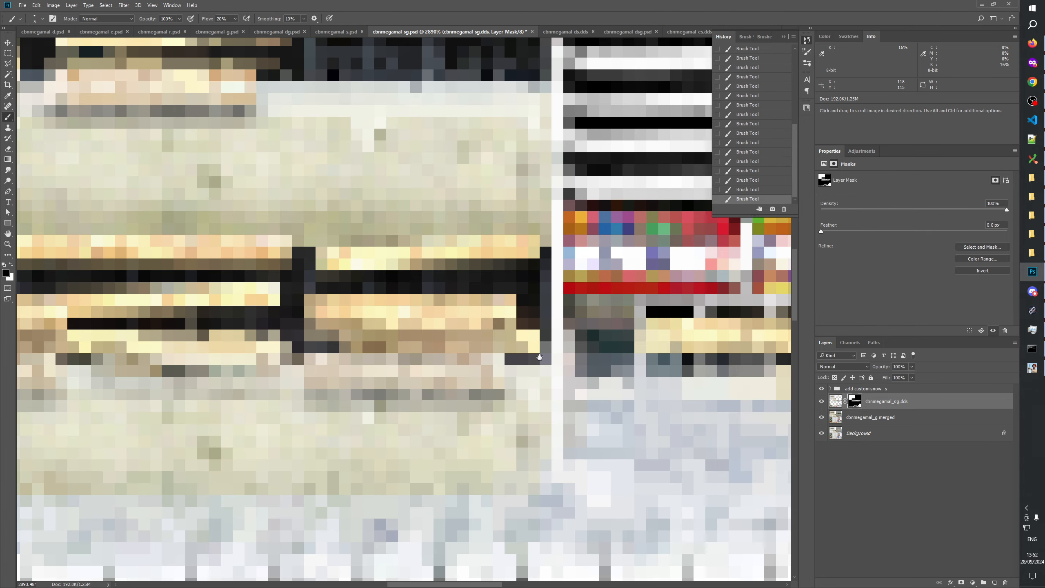
{"action": "left_click", "coordinate": [825, 402]}
{"action": "left_click", "coordinate": [824, 402]}
{"action": "left_click", "coordinate": [824, 402]}
{"action": "left_click", "coordinate": [824, 402]}
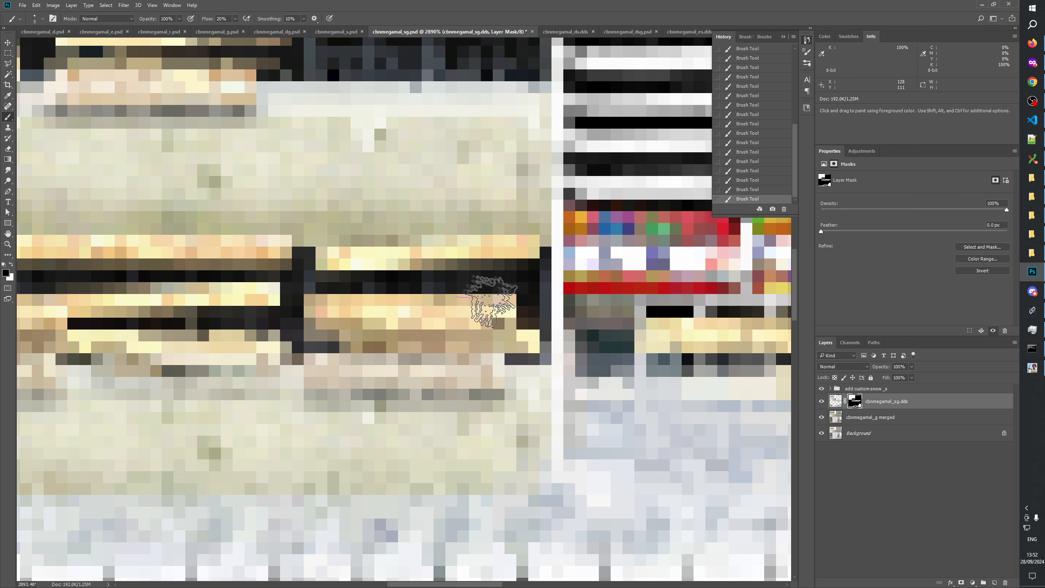
{"action": "left_click", "coordinate": [823, 402]}
{"action": "left_click", "coordinate": [822, 402]}
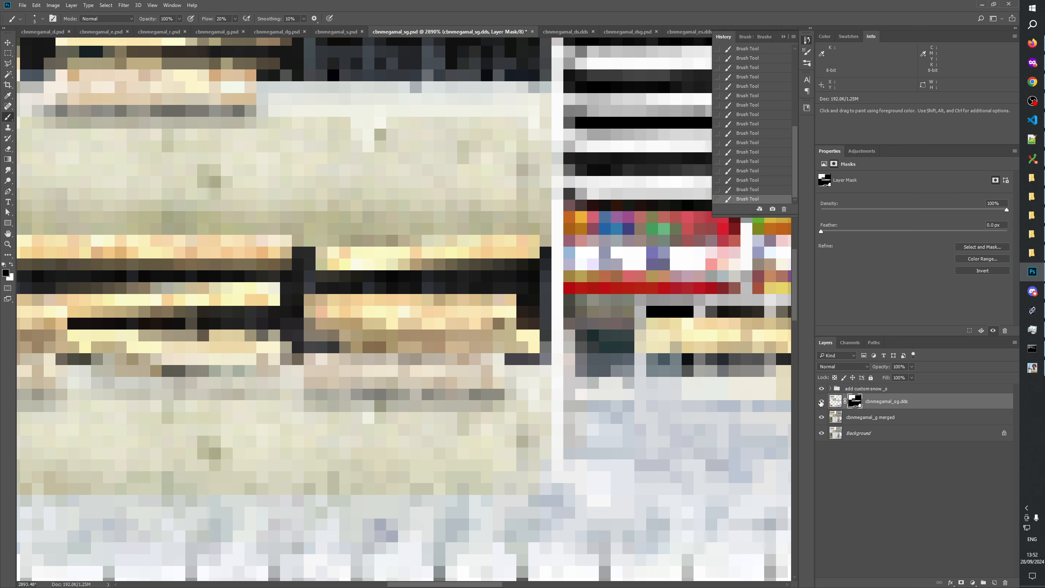
{"action": "left_click", "coordinate": [822, 402]}
{"action": "left_click", "coordinate": [823, 402]}
Examine the boarded windows of the upper concrete ledge with the snow layer shown and hidden
{"action": "left_click_drag", "start_coordinate": [415, 254], "coordinate": [750, 543]}
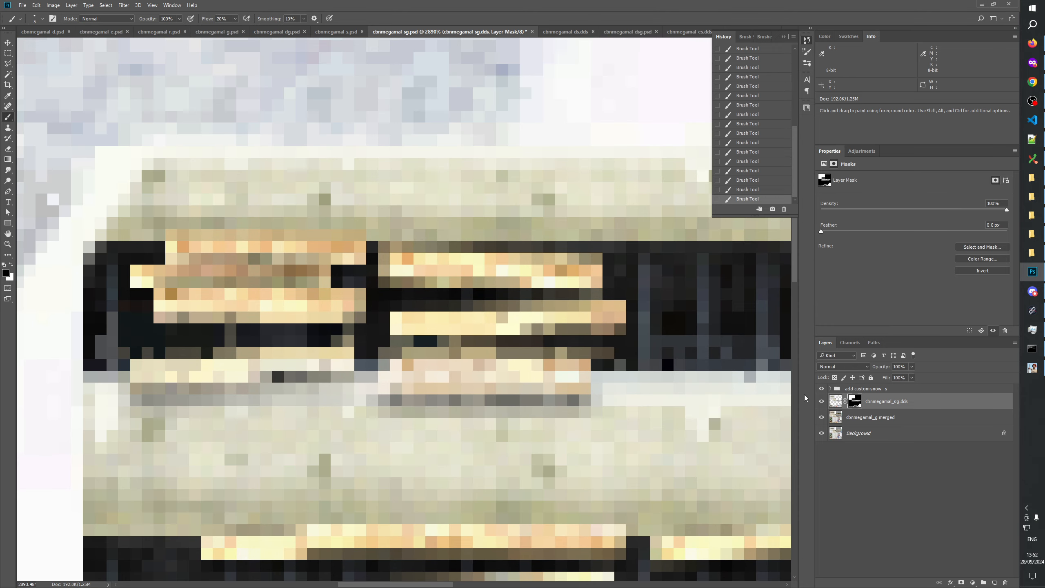
{"action": "left_click", "coordinate": [821, 402]}
{"action": "left_click", "coordinate": [821, 402]}
{"action": "left_click", "coordinate": [822, 402]}
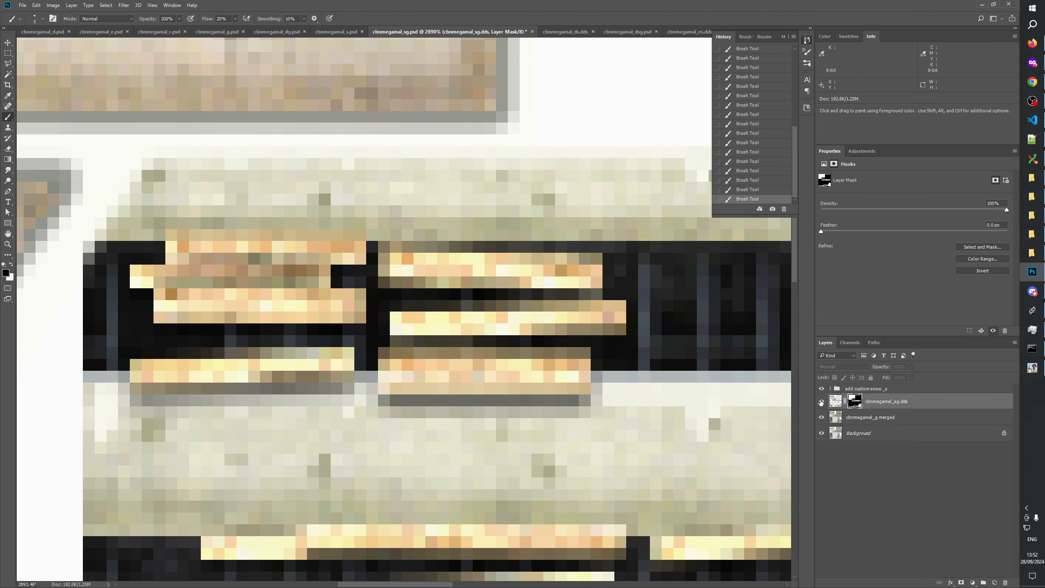
{"action": "left_click", "coordinate": [821, 402]}
{"action": "left_click", "coordinate": [821, 402]}
{"action": "left_click", "coordinate": [821, 402]}
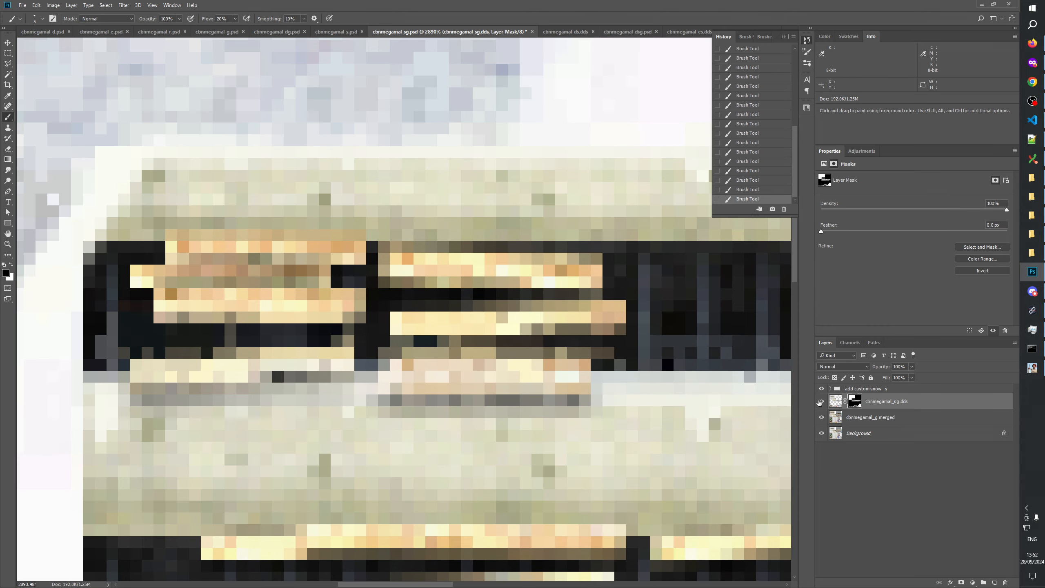
{"action": "left_click", "coordinate": [819, 402]}
{"action": "left_click", "coordinate": [820, 402]}
{"action": "left_click", "coordinate": [819, 402]}
{"action": "left_click", "coordinate": [819, 402]}
{"action": "left_click_drag", "start_coordinate": [780, 394], "coordinate": [751, 381]}
{"action": "left_click", "coordinate": [819, 404]}
{"action": "left_click", "coordinate": [818, 404]}
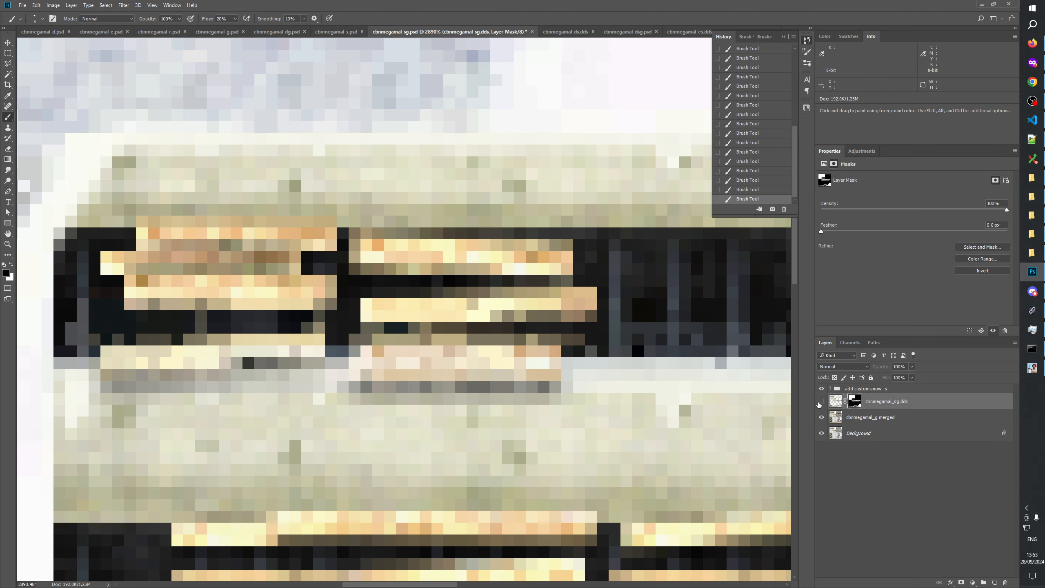
{"action": "left_click", "coordinate": [819, 403]}
{"action": "left_click", "coordinate": [819, 404]}
{"action": "left_click", "coordinate": [819, 403]}
{"action": "left_click", "coordinate": [819, 404]}
{"action": "left_click_drag", "start_coordinate": [685, 410], "coordinate": [619, 329]}
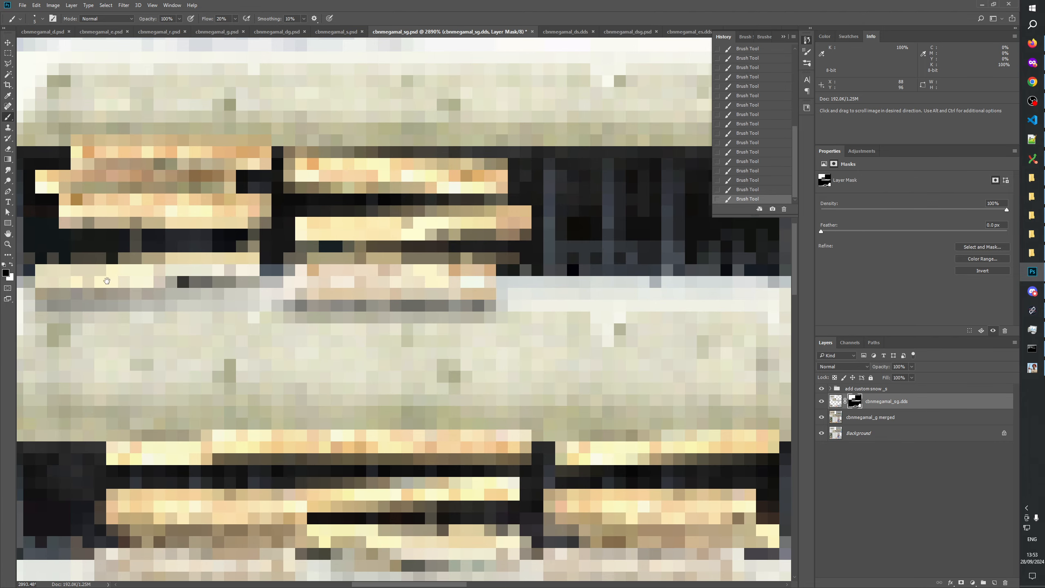
View the texture at 100%, enlarge it to 600%, and compare it overall with the snow layer shown and hidden
{"action": "left_click", "coordinate": [7, 244]}
{"action": "right_click", "coordinate": [216, 273]}
{"action": "left_click", "coordinate": [241, 288]}
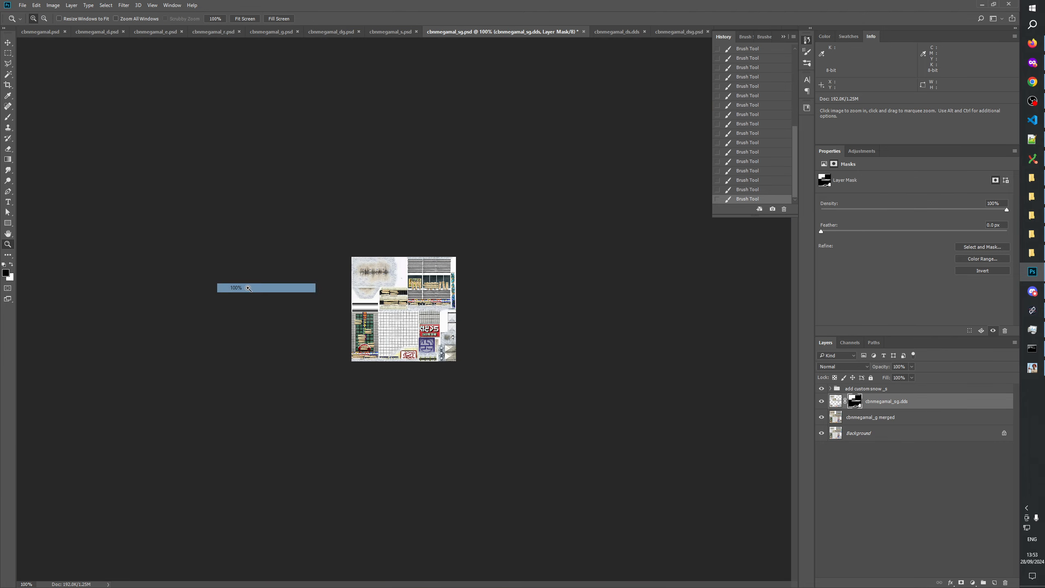
{"action": "left_click", "coordinate": [344, 305]}
{"action": "left_click", "coordinate": [407, 316]}
{"action": "left_click", "coordinate": [406, 316]}
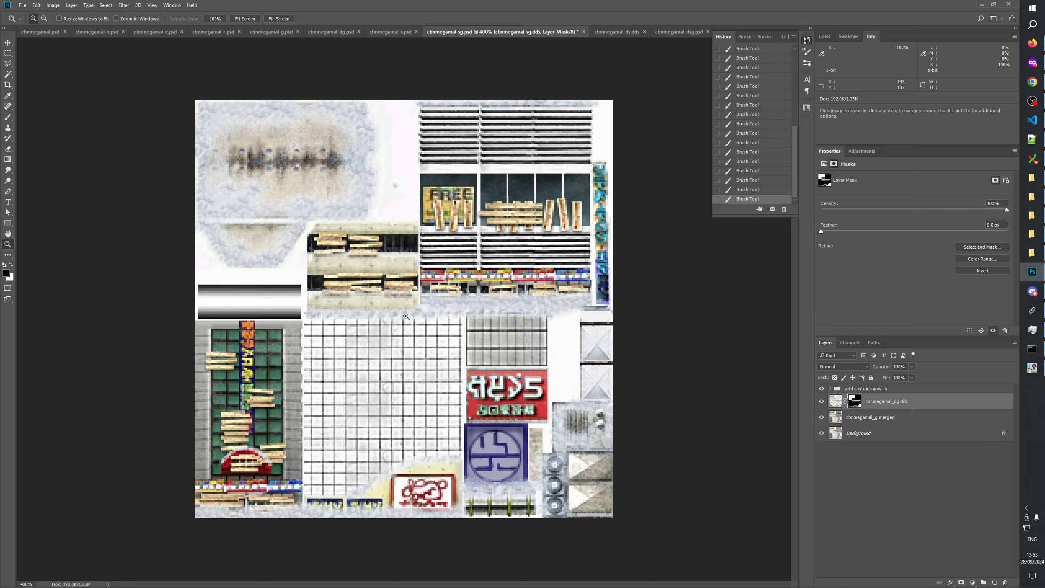
{"action": "left_click", "coordinate": [343, 253]}
{"action": "left_click", "coordinate": [342, 252]}
{"action": "left_click", "coordinate": [822, 402]}
{"action": "left_click", "coordinate": [822, 401]}
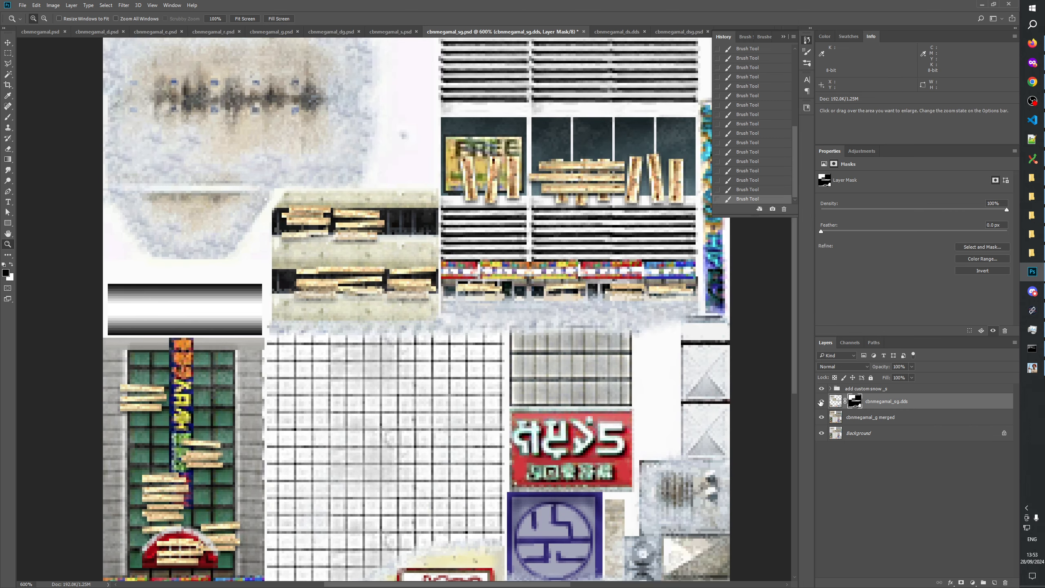
{"action": "left_click", "coordinate": [821, 401]}
{"action": "left_click", "coordinate": [822, 402]}
{"action": "left_click", "coordinate": [822, 401]}
{"action": "left_click", "coordinate": [821, 402]}
{"action": "left_click", "coordinate": [822, 402]}
{"action": "left_click", "coordinate": [821, 402]}
{"action": "left_click", "coordinate": [822, 402]}
{"action": "left_click", "coordinate": [821, 402]}
{"action": "left_click", "coordinate": [821, 402]}
{"action": "left_click", "coordinate": [821, 402]}
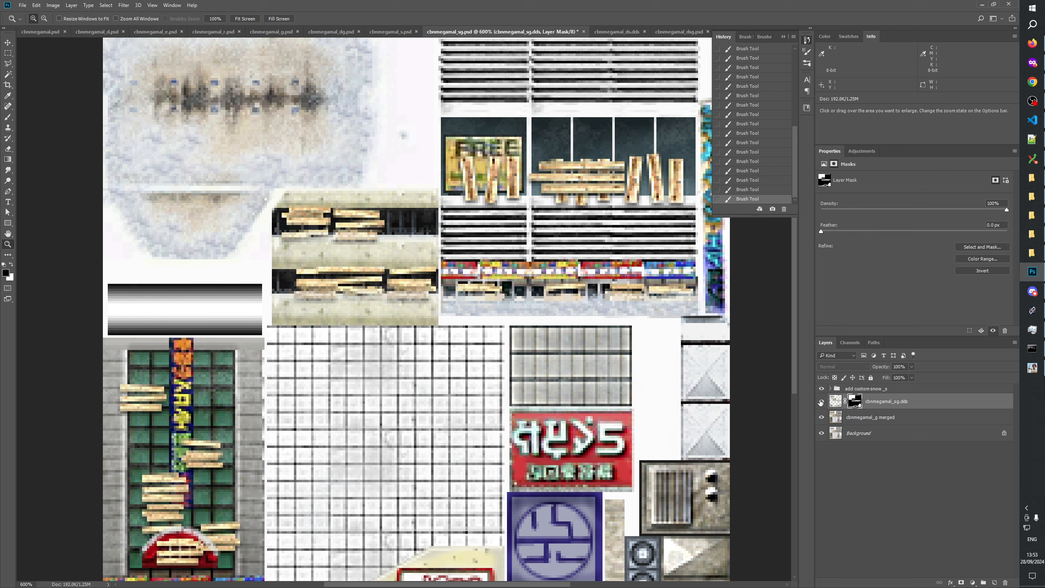
Enlarge the texture to 800% and compare the planks on the concrete ledges with the cbnmegamal_sg.dds snow layer shown and hidden
{"action": "left_click", "coordinate": [821, 402]}
{"action": "left_click", "coordinate": [424, 348]}
{"action": "left_click", "coordinate": [425, 348]}
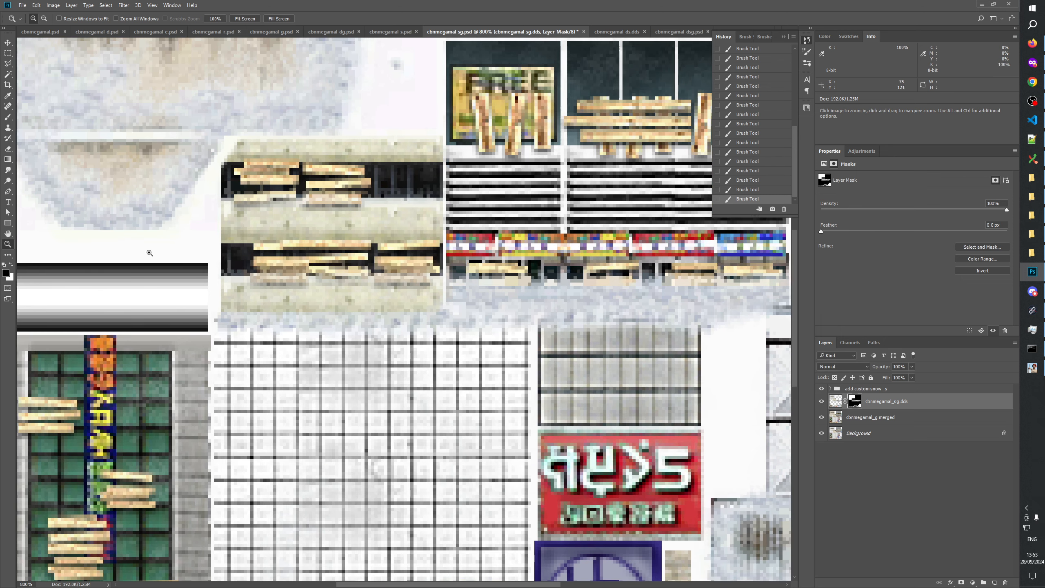
{"action": "left_click", "coordinate": [8, 117]}
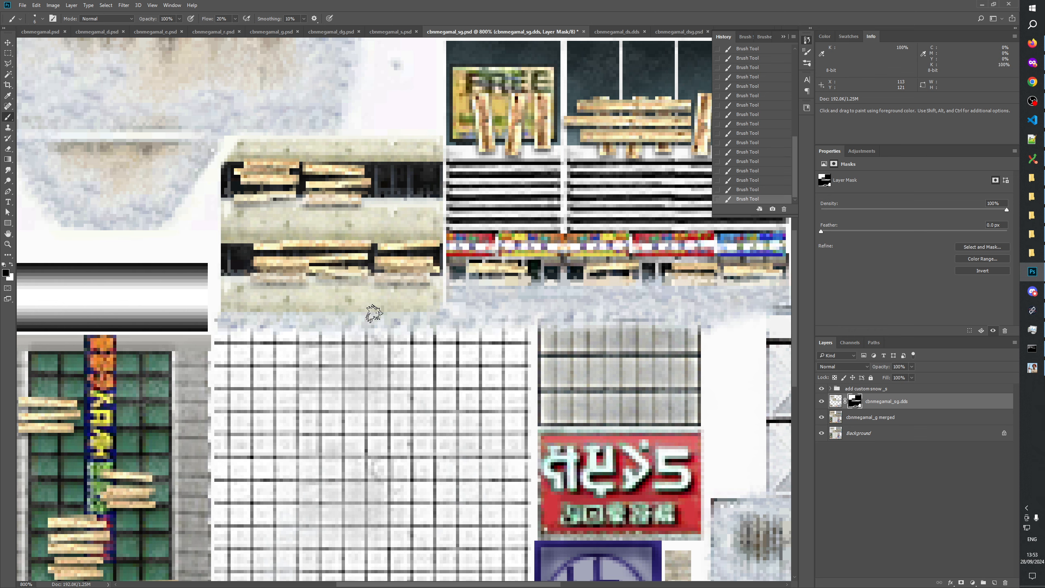
{"action": "left_click", "coordinate": [822, 401]}
{"action": "left_click", "coordinate": [822, 401]}
{"action": "left_click", "coordinate": [821, 401]}
{"action": "left_click", "coordinate": [822, 402]}
{"action": "left_click", "coordinate": [822, 402]}
{"action": "left_click", "coordinate": [822, 401]}
Examine the boarded shopfronts and the snow along the base of the green tower facade with the snow layer shown and hidden
{"action": "key", "text": "space"}
{"action": "left_click_drag", "start_coordinate": [611, 303], "coordinate": [583, 423]}
{"action": "left_click_drag", "start_coordinate": [646, 403], "coordinate": [566, 369]}
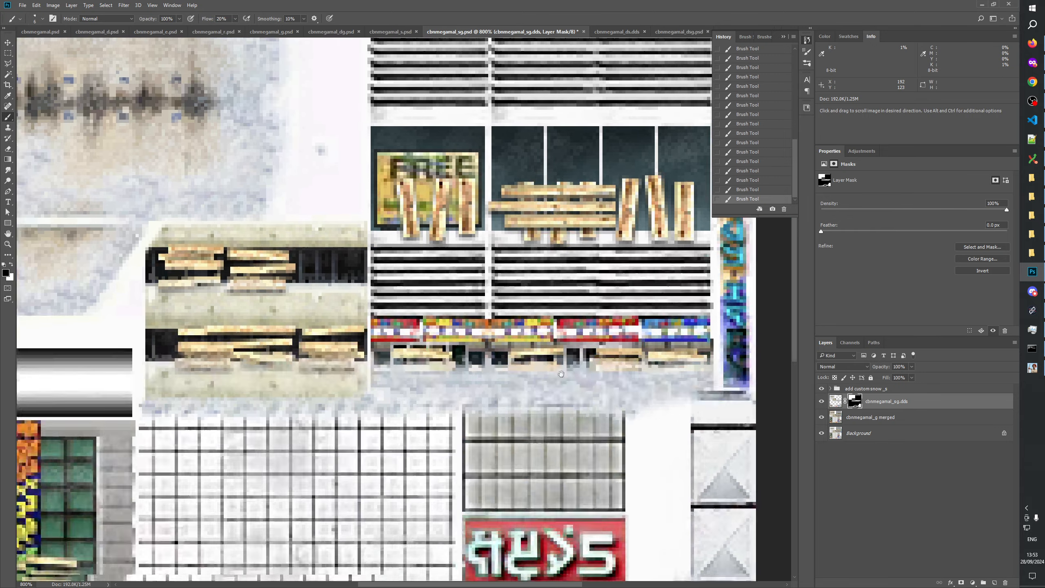
{"action": "left_click_drag", "start_coordinate": [148, 534], "coordinate": [518, 287]}
{"action": "left_click_drag", "start_coordinate": [532, 402], "coordinate": [524, 300]}
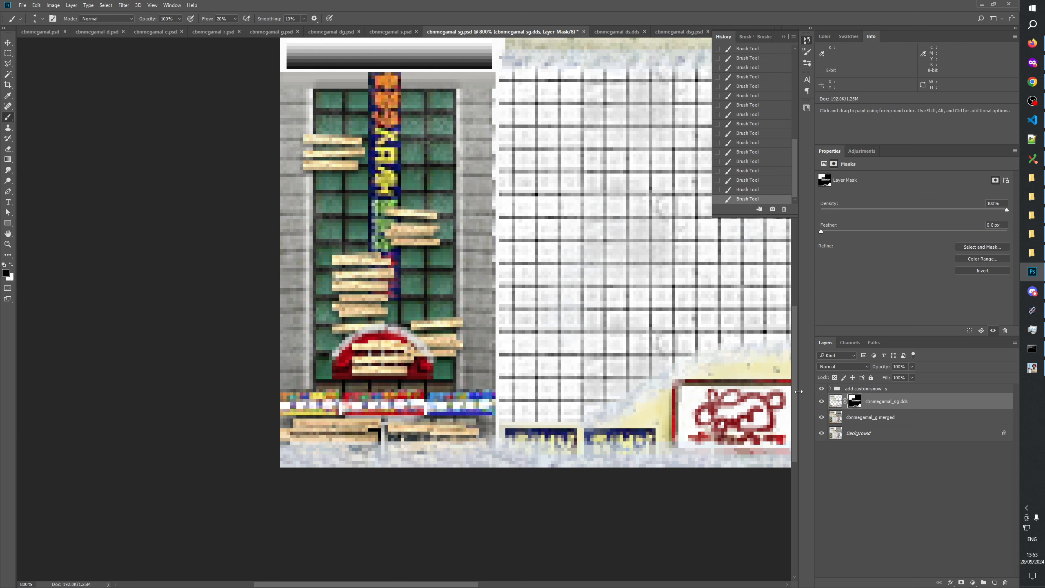
{"action": "left_click", "coordinate": [822, 405]}
{"action": "left_click", "coordinate": [822, 405]}
{"action": "left_click", "coordinate": [823, 405]}
{"action": "left_click", "coordinate": [823, 404]}
{"action": "left_click", "coordinate": [823, 404]}
{"action": "left_click", "coordinate": [823, 404]}
Create a layer group named "add custom snow _sg" above the existing "add custom snow _s" group
{"action": "left_click", "coordinate": [864, 389]}
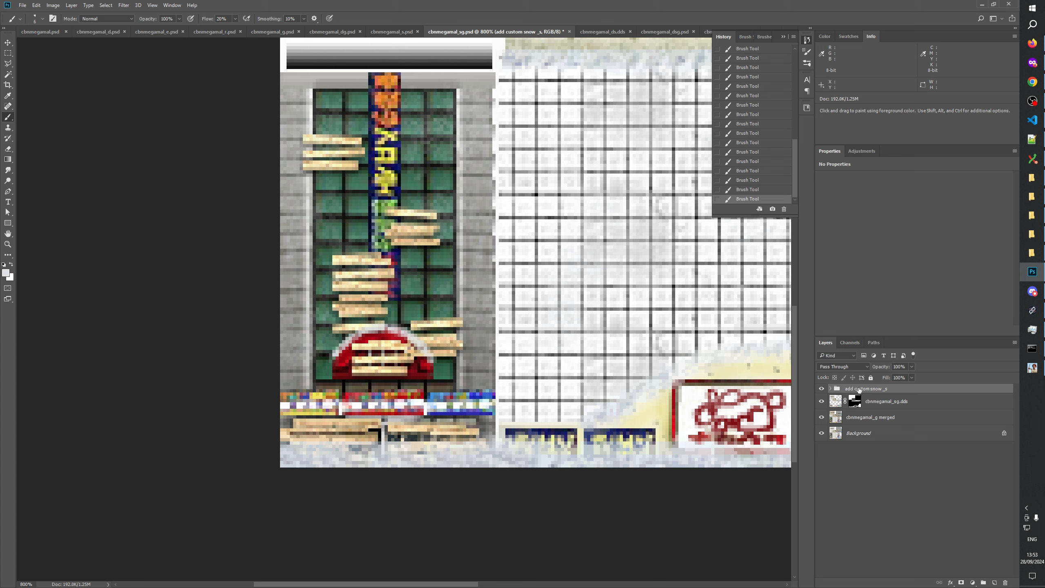
{"action": "mouse_move", "coordinate": [860, 390]}
{"action": "left_mouse_down"}
{"action": "mouse_move", "coordinate": [862, 413]}
{"action": "mouse_move", "coordinate": [869, 388]}
{"action": "left_mouse_up"}
{"action": "left_click", "coordinate": [784, 36]}
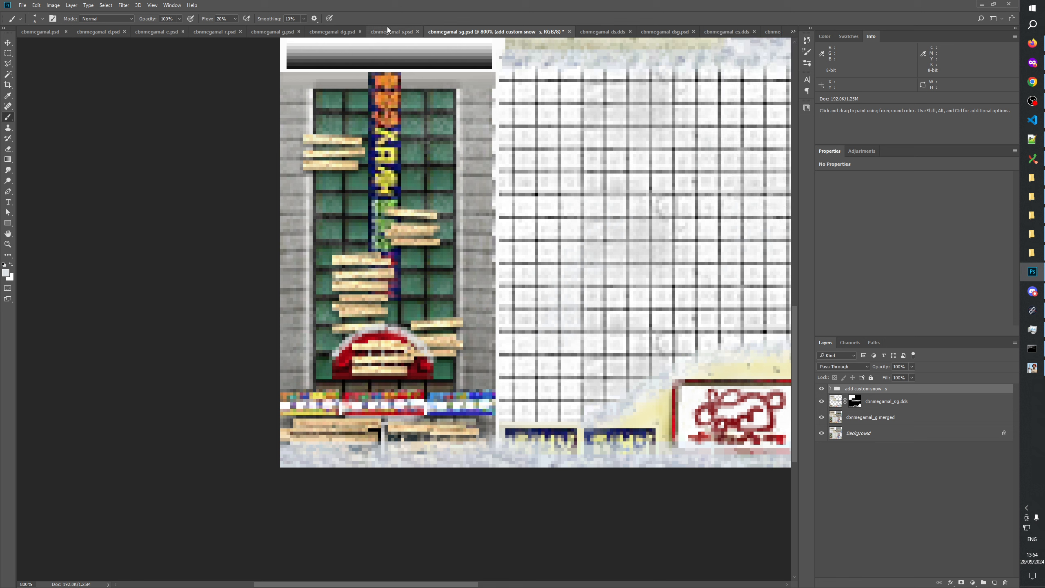
{"action": "left_click", "coordinate": [984, 583]}
{"action": "double_click", "coordinate": [868, 399]}
{"action": "key", "text": "ctrl+c"}
{"action": "double_click", "coordinate": [855, 389]}
{"action": "key", "text": "ctrl+v"}
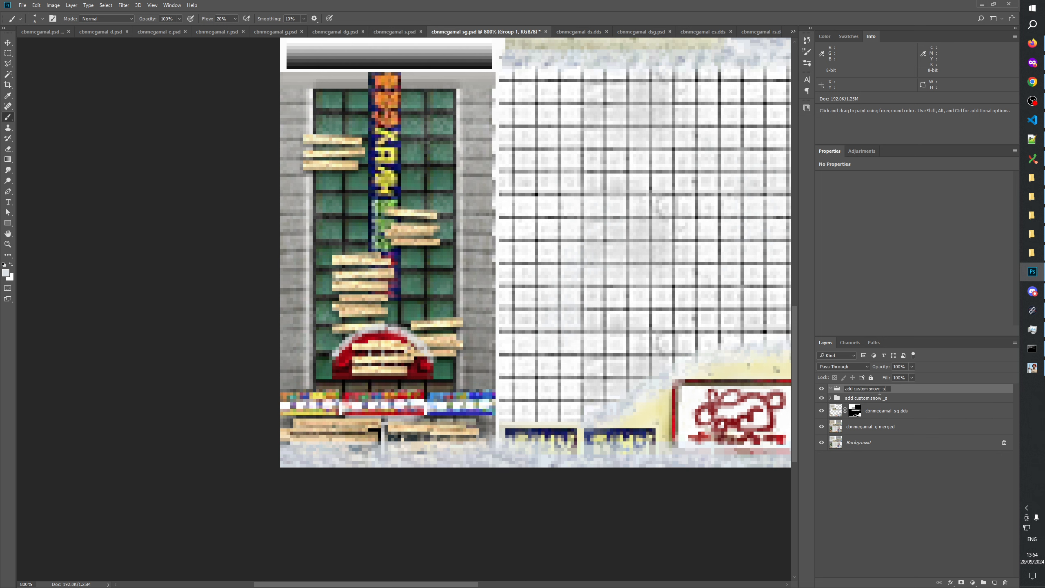
{"action": "type", "text": "g"}
{"action": "key", "text": "Return"}
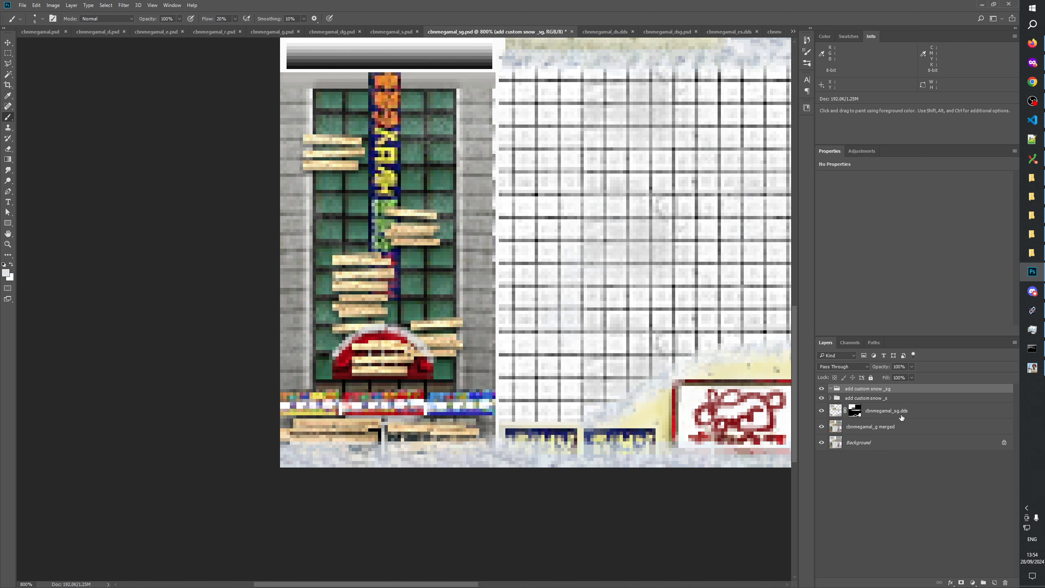
Create a nested group named "barricade mask _g" inside the "add custom snow _sg" group
{"action": "left_click", "coordinate": [987, 583]}
{"action": "left_click_drag", "start_coordinate": [859, 388], "coordinate": [865, 398]}
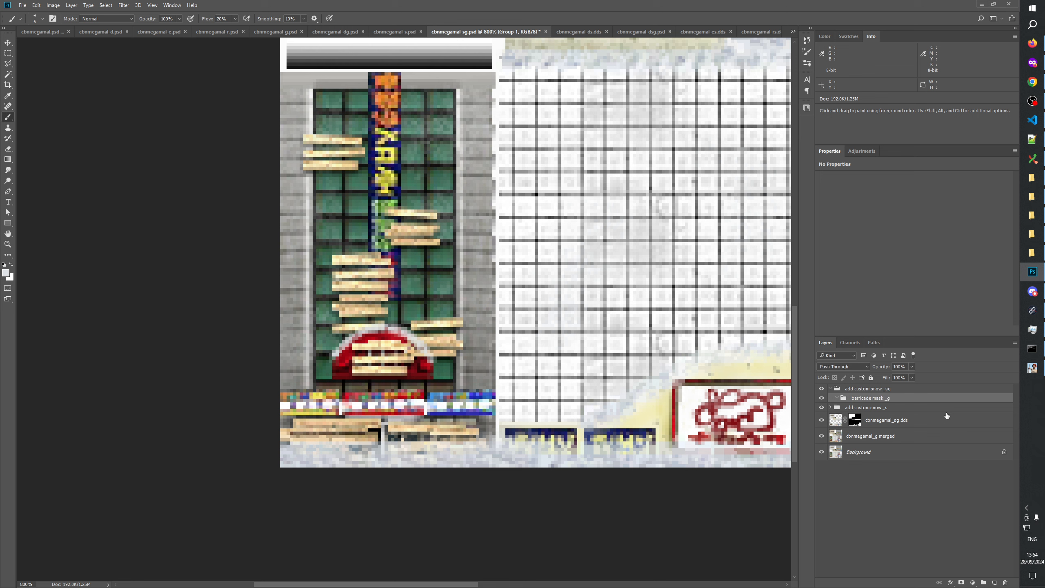
{"action": "key", "text": "Return"}
Open the "barricades _g" group in cbnmegamal_g.psd and copy the plank layer mask of CBNMegaMal_G.tga
{"action": "left_click", "coordinate": [268, 32]}
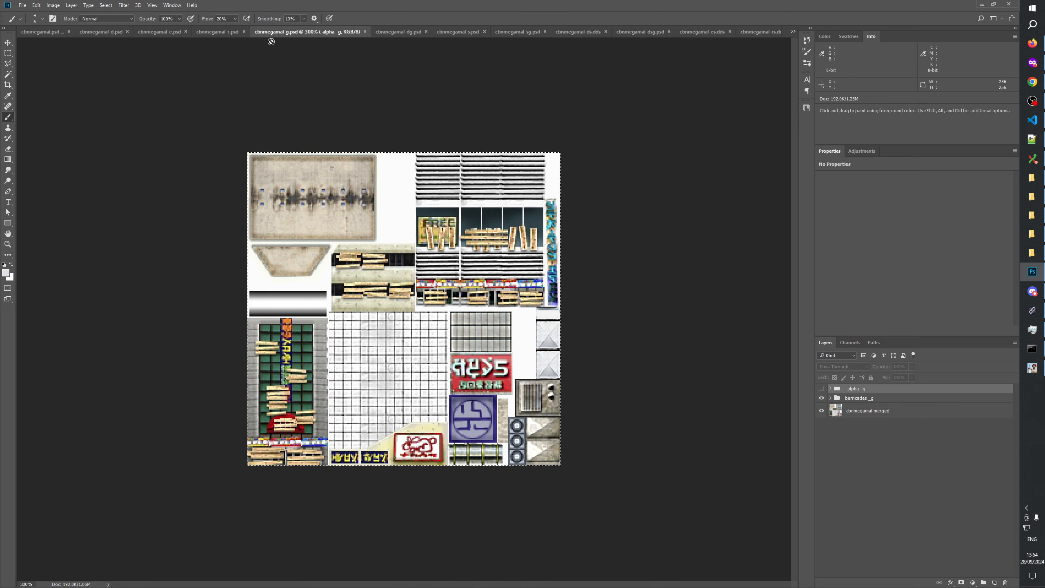
{"action": "left_click", "coordinate": [831, 398]}
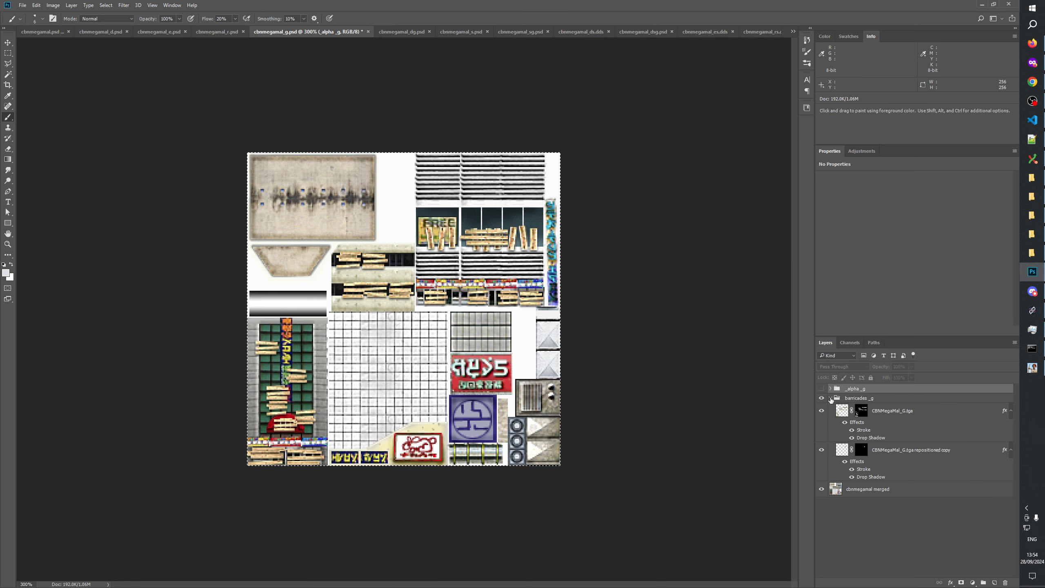
{"action": "left_click", "coordinate": [861, 410], "text": "alt"}
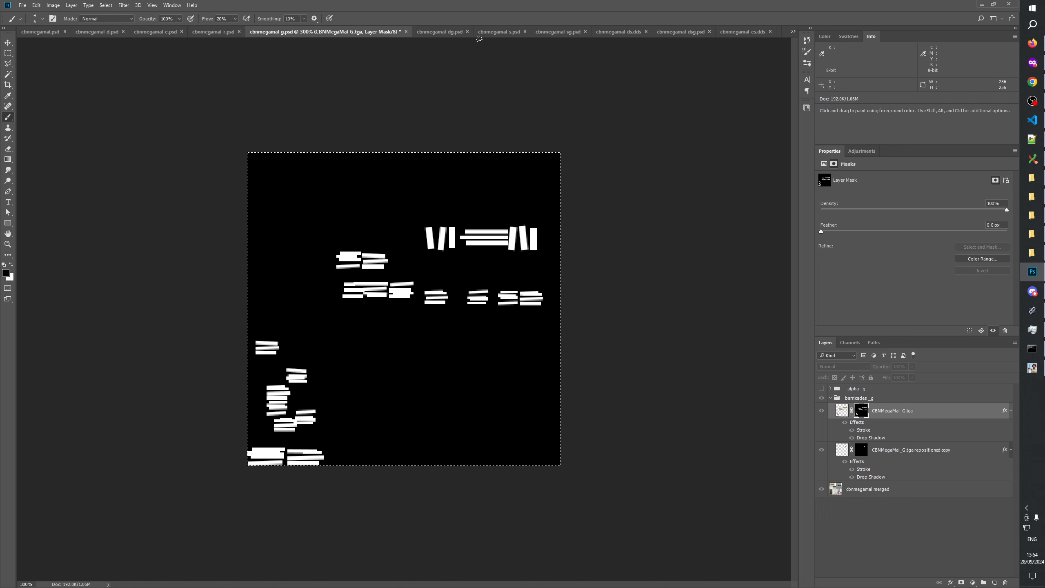
Add a layer mask to the "barricade mask _g" group in cbnmegamal_sg.psd, paste the copied plank mask into it and invert it
{"action": "left_click", "coordinate": [560, 31]}
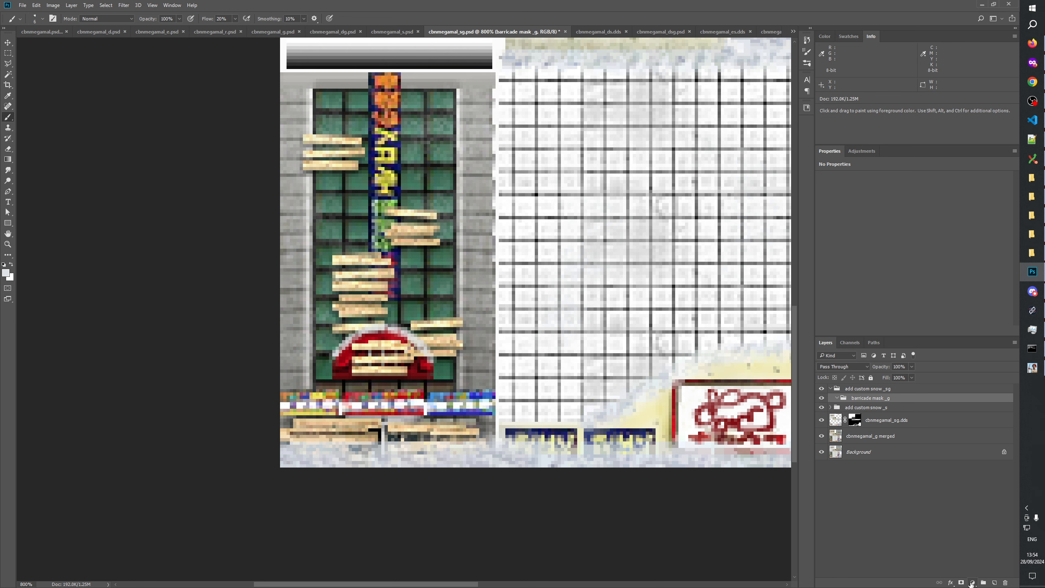
{"action": "left_click", "coordinate": [961, 583]}
{"action": "key", "text": "ctrl+v"}
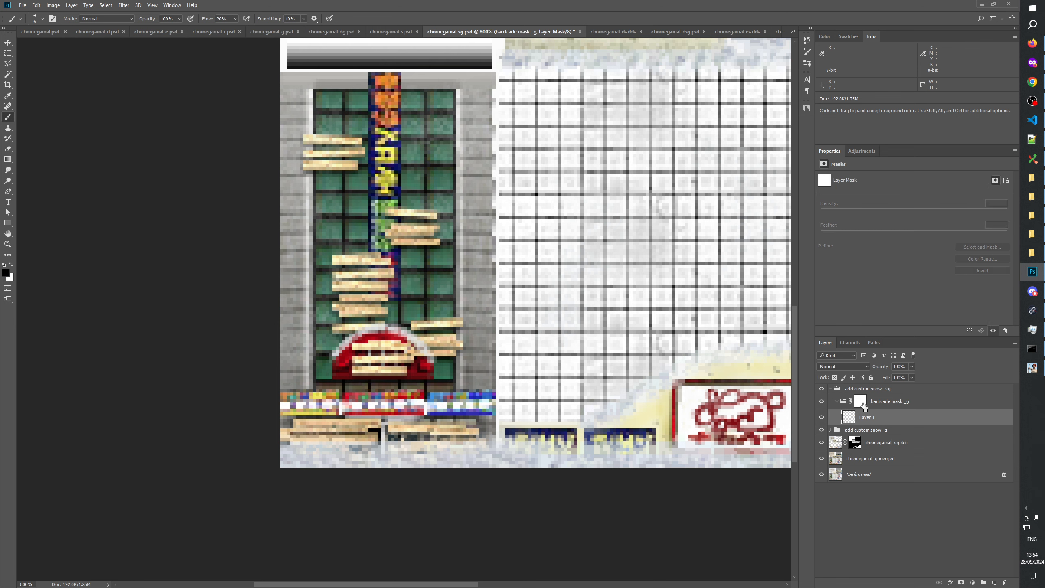
{"action": "key", "text": "ctrl+z"}
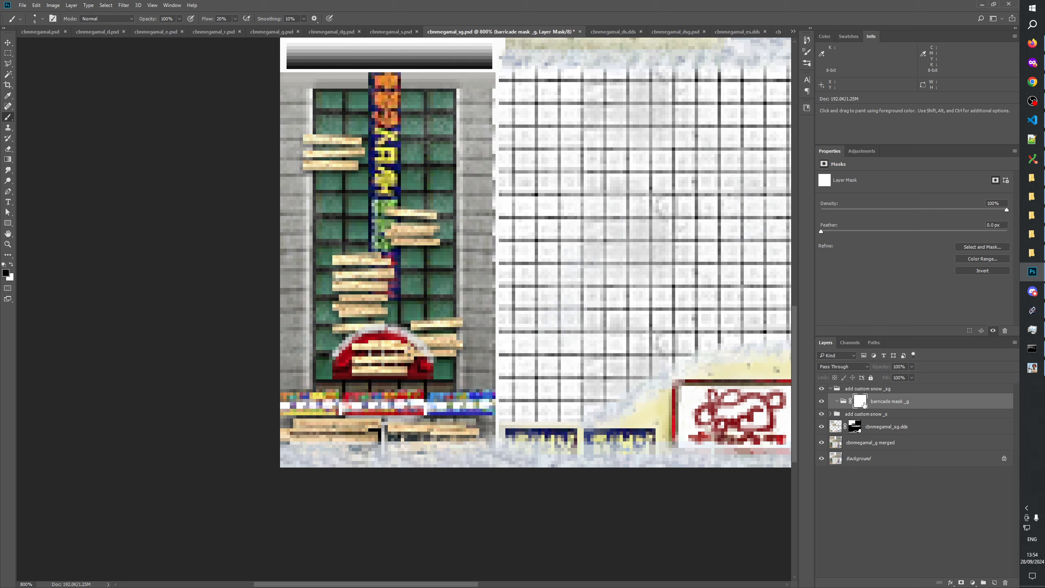
{"action": "left_click", "coordinate": [863, 404], "text": "alt"}
{"action": "key", "text": "ctrl+v"}
{"action": "key", "text": "ctrl+i"}
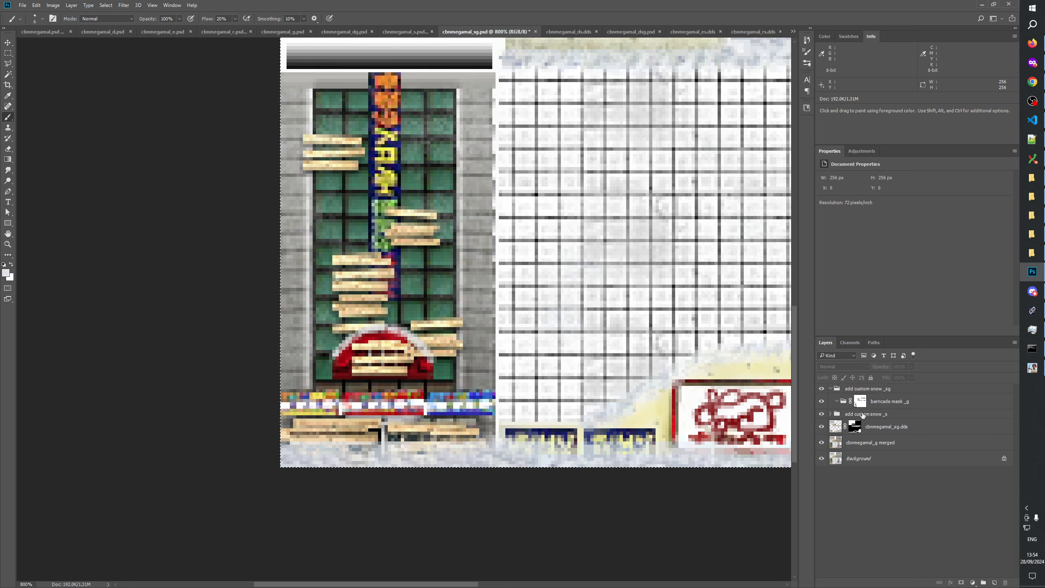
Move the "add custom snow _s" group into "barricade mask _g" and collapse the "add custom snow _sg" group
{"action": "left_click_drag", "start_coordinate": [871, 417], "coordinate": [887, 401]}
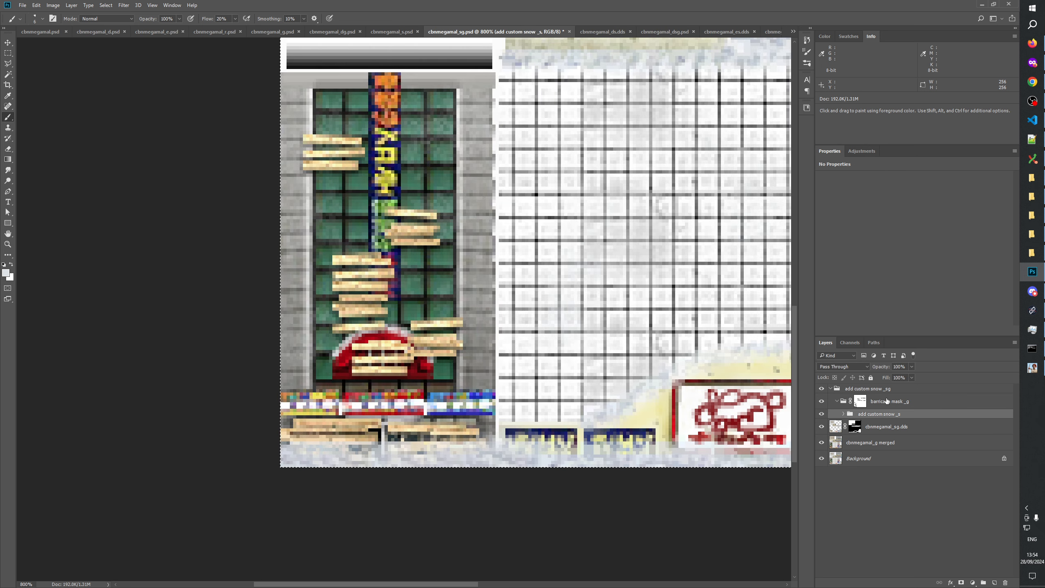
{"action": "left_click", "coordinate": [870, 504]}
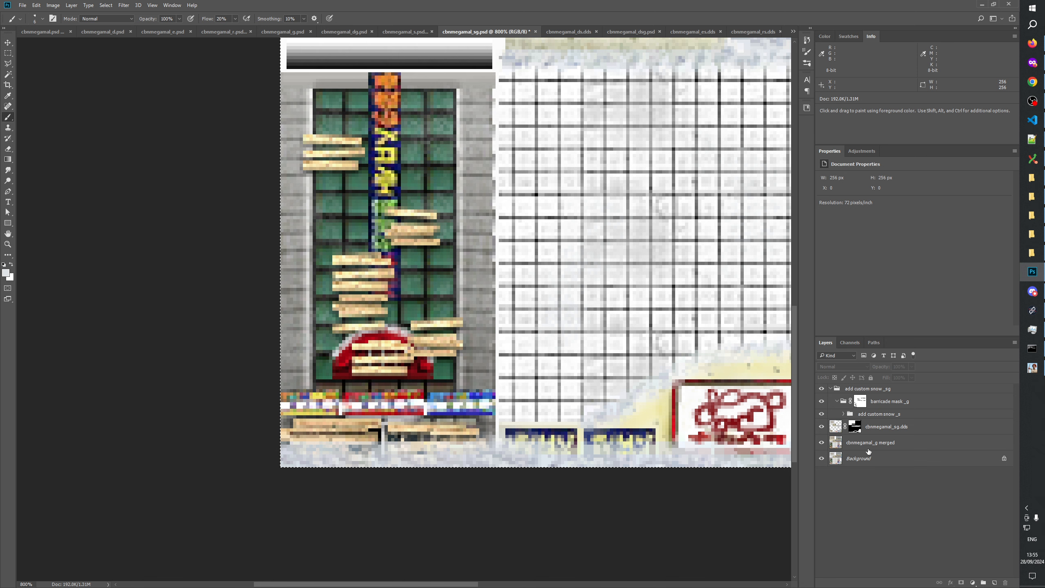
{"action": "left_click", "coordinate": [830, 389]}
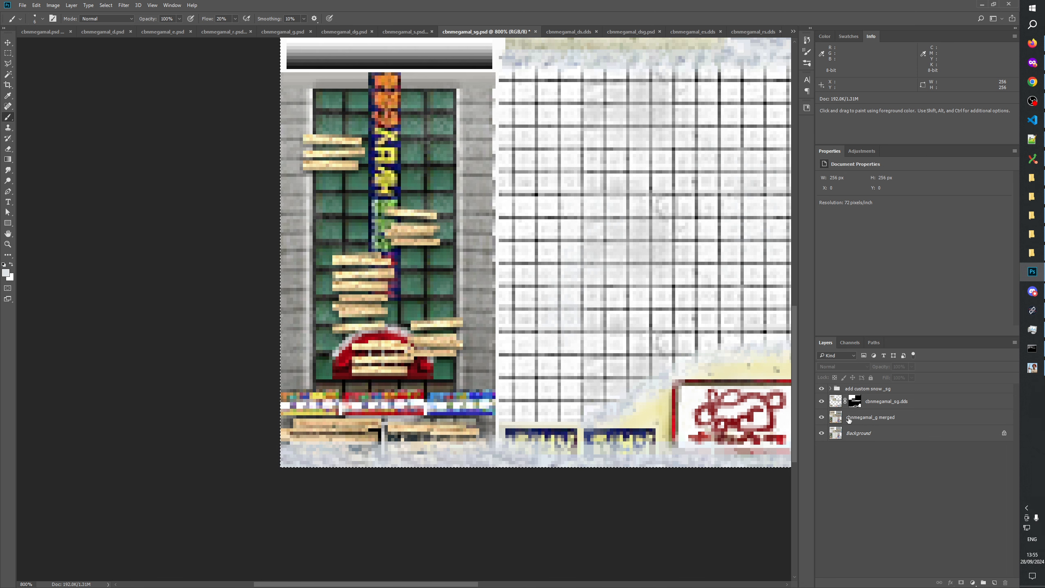
Compare the tower facade with the snow layer shown and hidden, look over the ledges and shopfronts, and view the whole texture at 400%
{"action": "left_click", "coordinate": [821, 402]}
{"action": "left_click", "coordinate": [822, 402]}
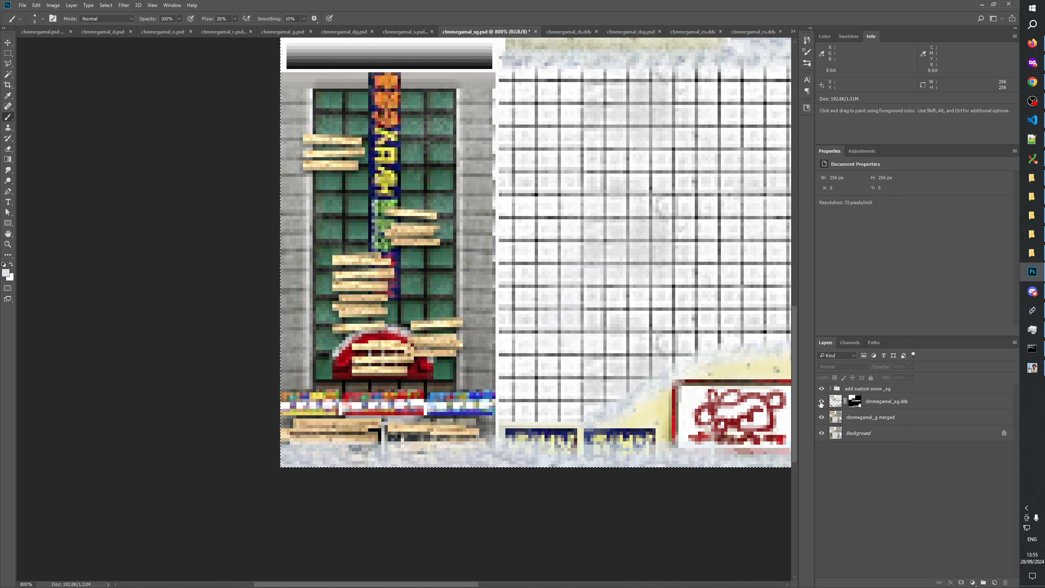
{"action": "left_click", "coordinate": [822, 402]}
{"action": "left_click", "coordinate": [821, 402]}
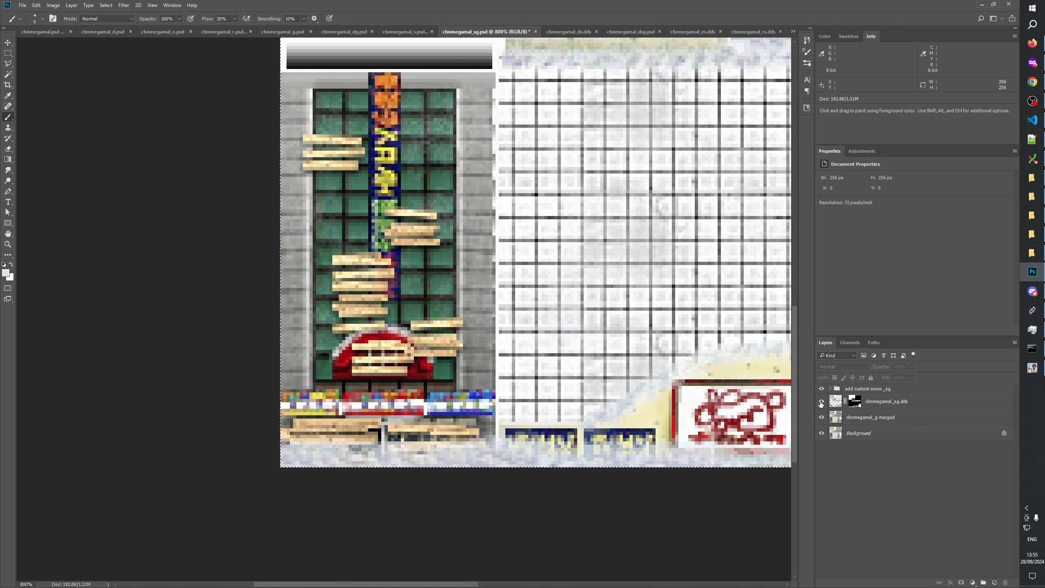
{"action": "left_click", "coordinate": [821, 404]}
{"action": "left_click", "coordinate": [821, 404]}
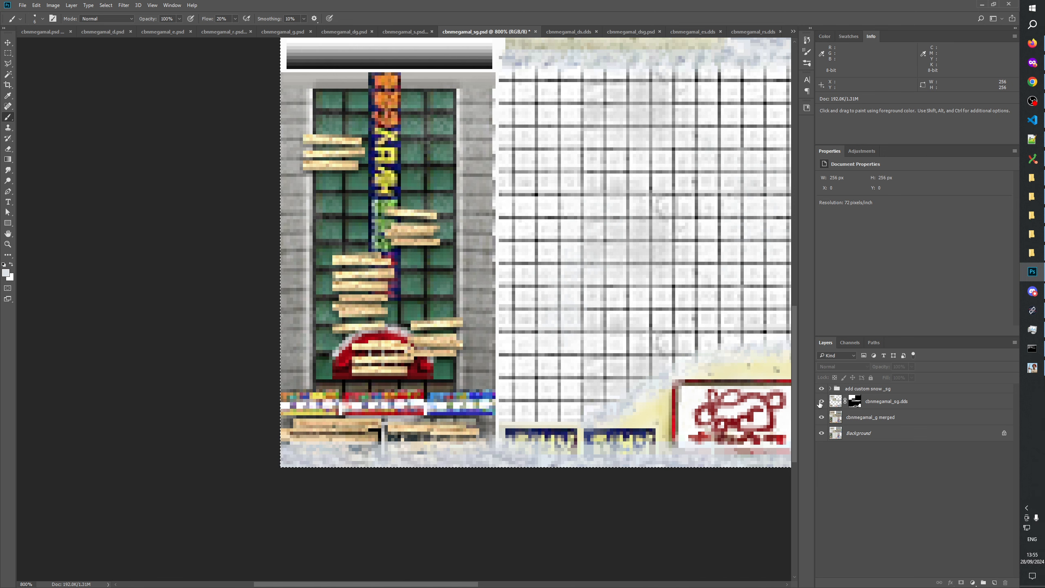
{"action": "left_click_drag", "start_coordinate": [773, 272], "coordinate": [487, 297]}
{"action": "left_click_drag", "start_coordinate": [585, 160], "coordinate": [477, 506]}
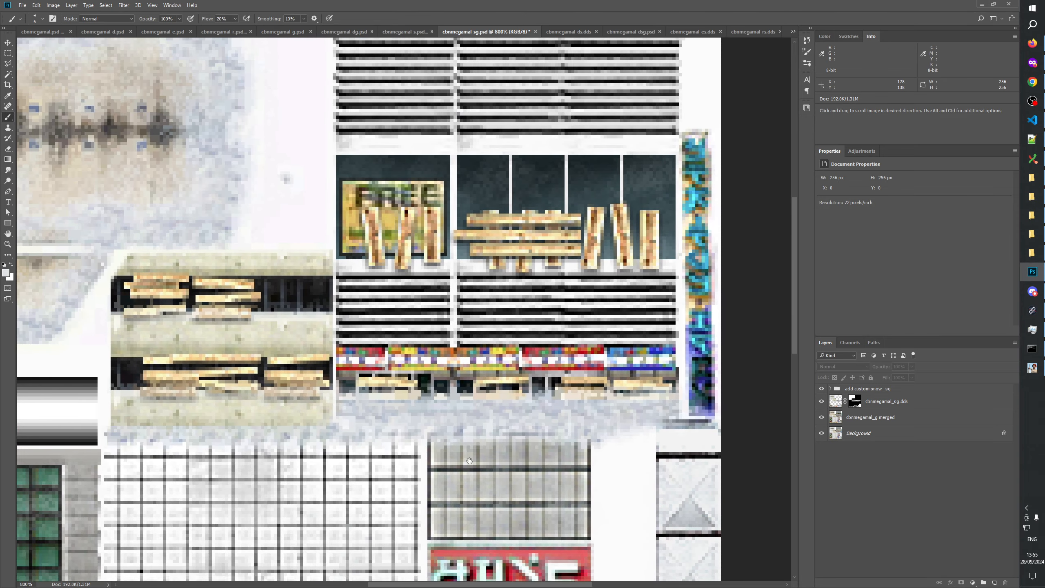
{"action": "left_click_drag", "start_coordinate": [352, 491], "coordinate": [541, 469]}
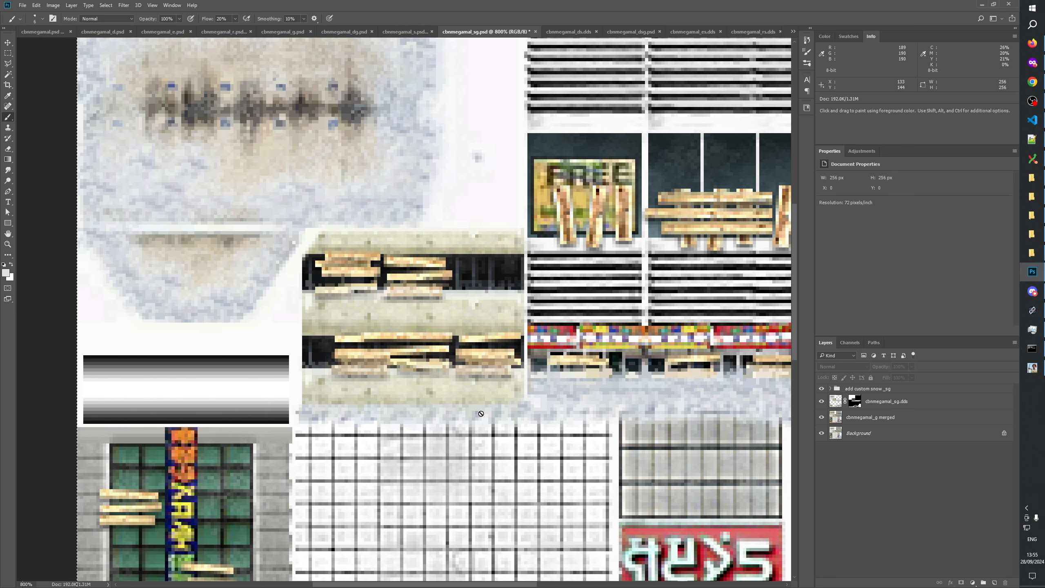
{"action": "double_click", "coordinate": [8, 245]}
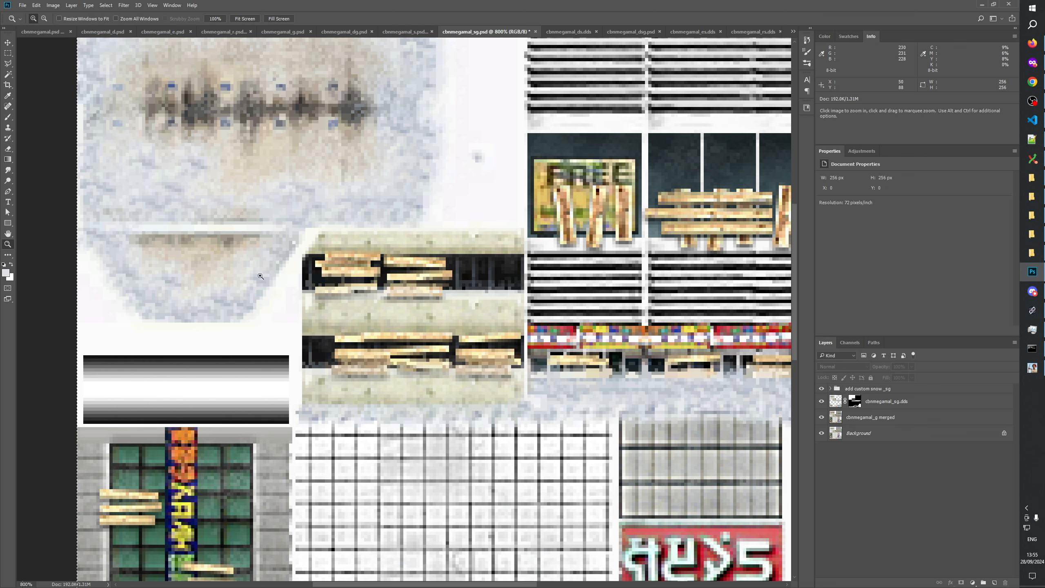
{"action": "left_click", "coordinate": [372, 314]}
{"action": "left_click", "coordinate": [396, 370]}
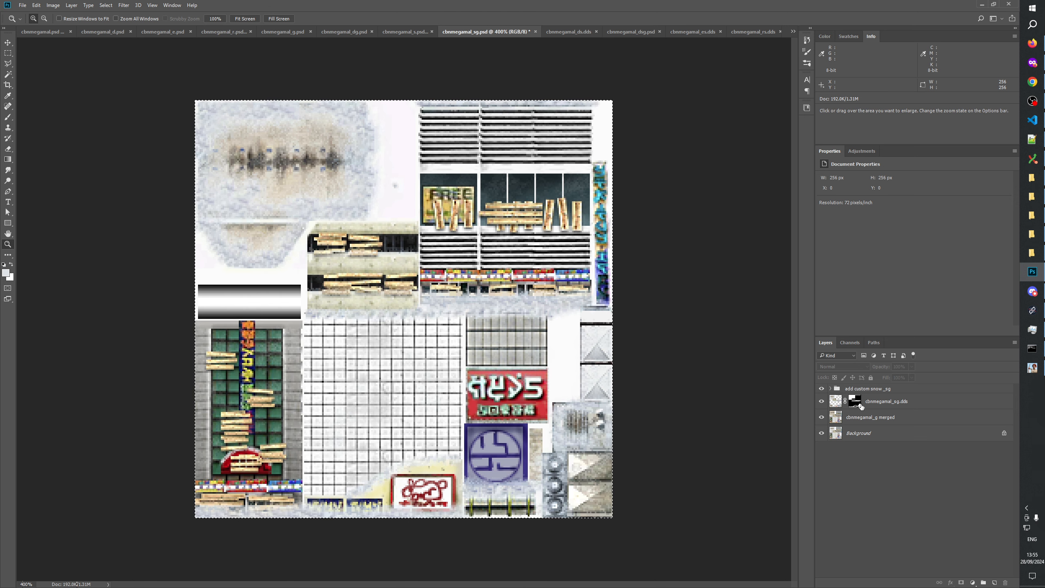
View the snow layer's mask in cbnmegamal_sg.psd on its own and compare it with the snow layer's mask in cbnmegamal_s.psd
{"action": "left_click", "coordinate": [855, 402]}
{"action": "left_click", "coordinate": [855, 402], "text": "alt"}
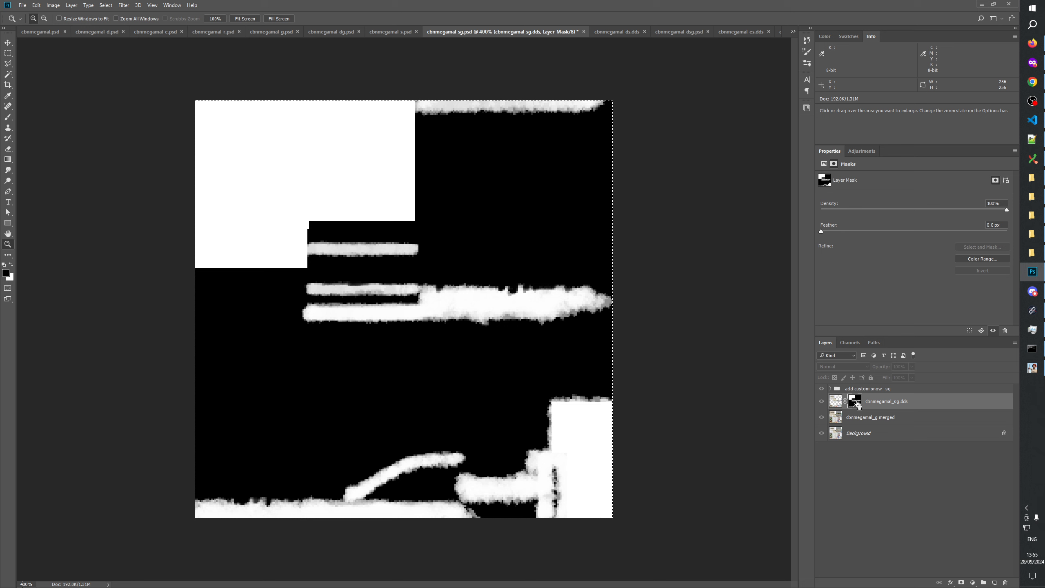
{"action": "left_click", "coordinate": [392, 33]}
{"action": "left_click", "coordinate": [856, 402]}
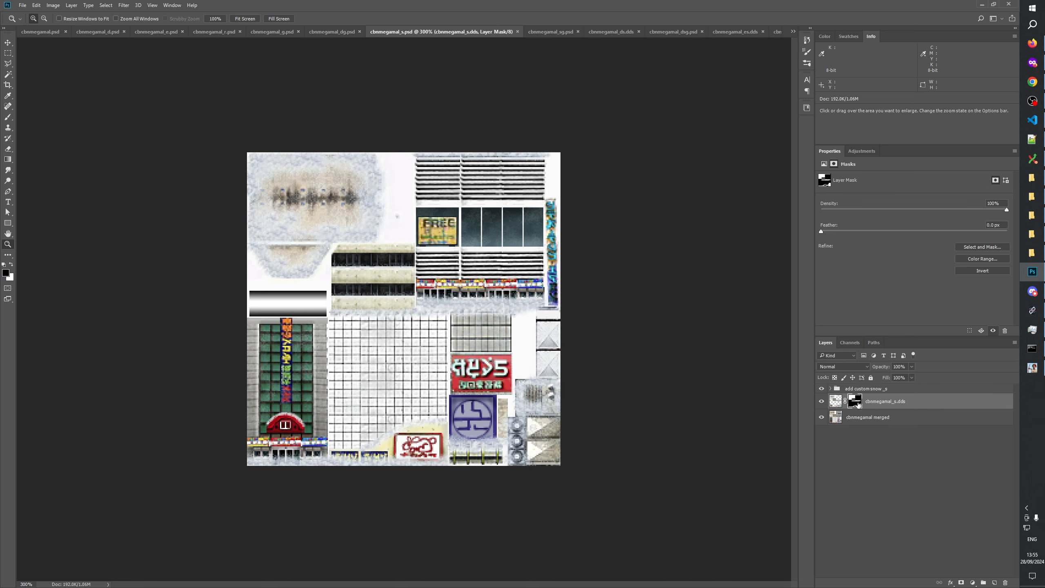
{"action": "left_click", "coordinate": [856, 402], "text": "alt"}
{"action": "left_click", "coordinate": [869, 447]}
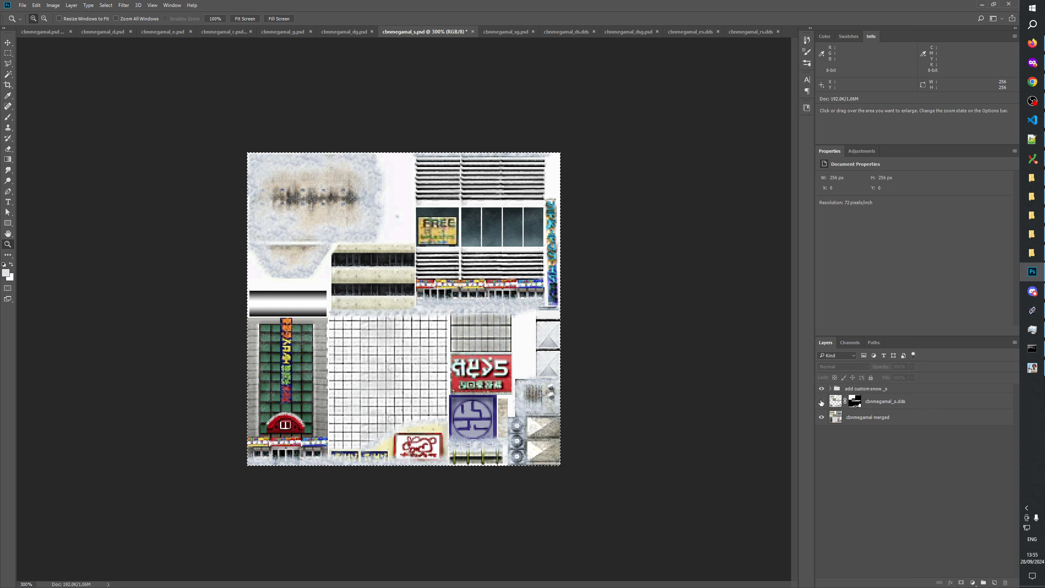
Compare the cbnmegamal_s.psd texture with its cbnmegamal_s.dds snow layer shown and hidden
{"action": "left_click", "coordinate": [821, 402]}
{"action": "left_click", "coordinate": [821, 402]}
{"action": "left_click", "coordinate": [821, 402]}
{"action": "left_click", "coordinate": [822, 402]}
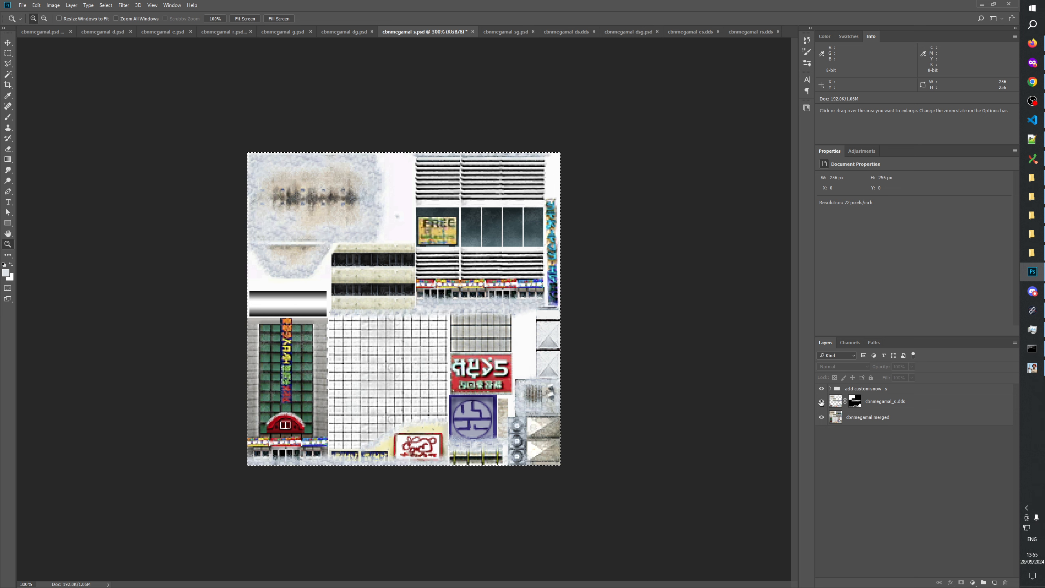
{"action": "left_click", "coordinate": [821, 403]}
{"action": "left_click", "coordinate": [822, 403]}
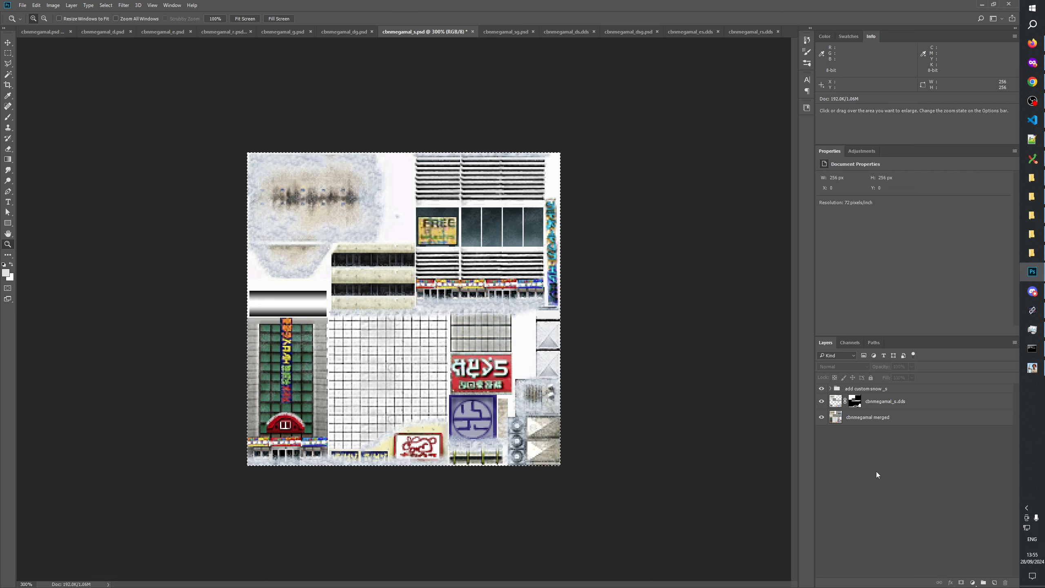
Save cbnmegamal_sg.psd with Maximize Compatibility enabled and check the texture with the "add custom snow _sg" group hidden and shown
{"action": "left_click", "coordinate": [507, 33]}
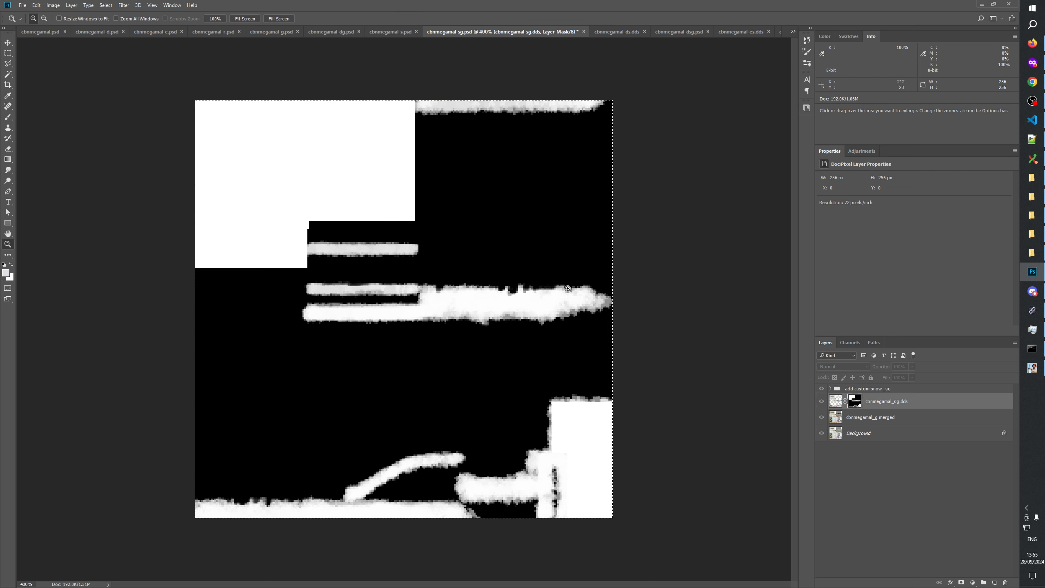
{"action": "left_click", "coordinate": [885, 527]}
{"action": "key", "text": "ctrl+s"}
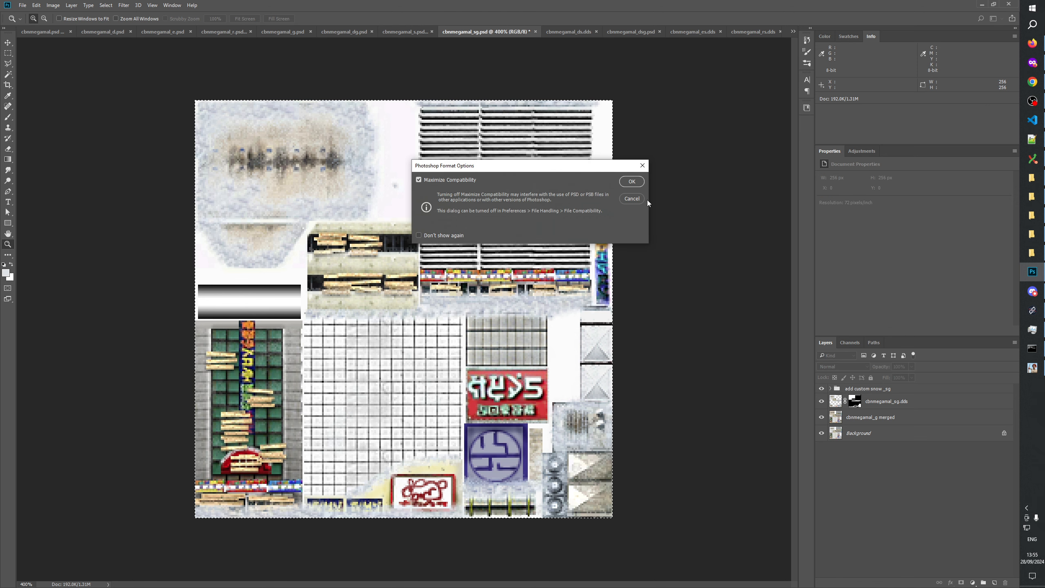
{"action": "left_click", "coordinate": [633, 182]}
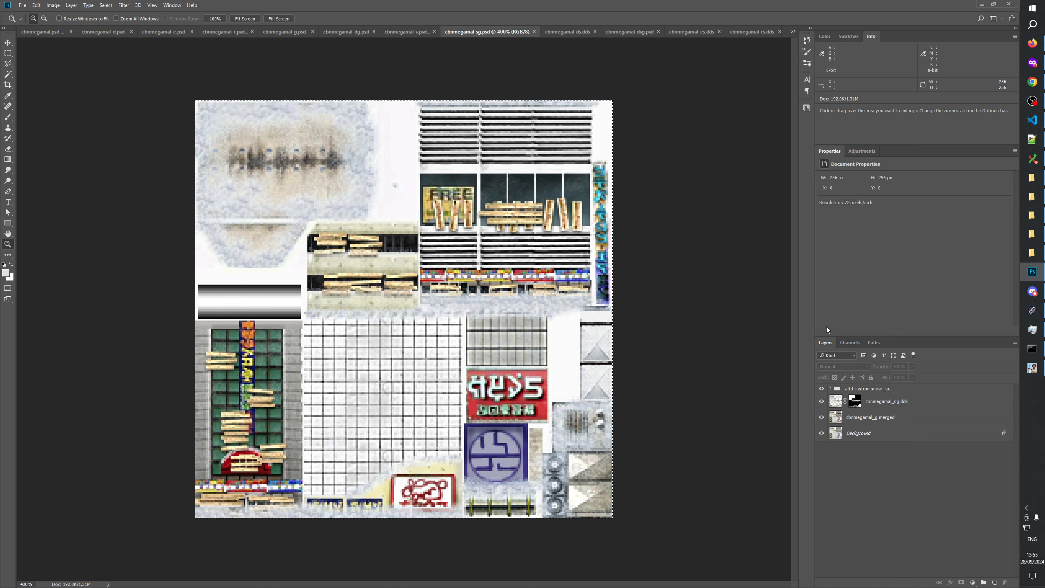
{"action": "left_click", "coordinate": [820, 389]}
{"action": "left_click", "coordinate": [820, 389]}
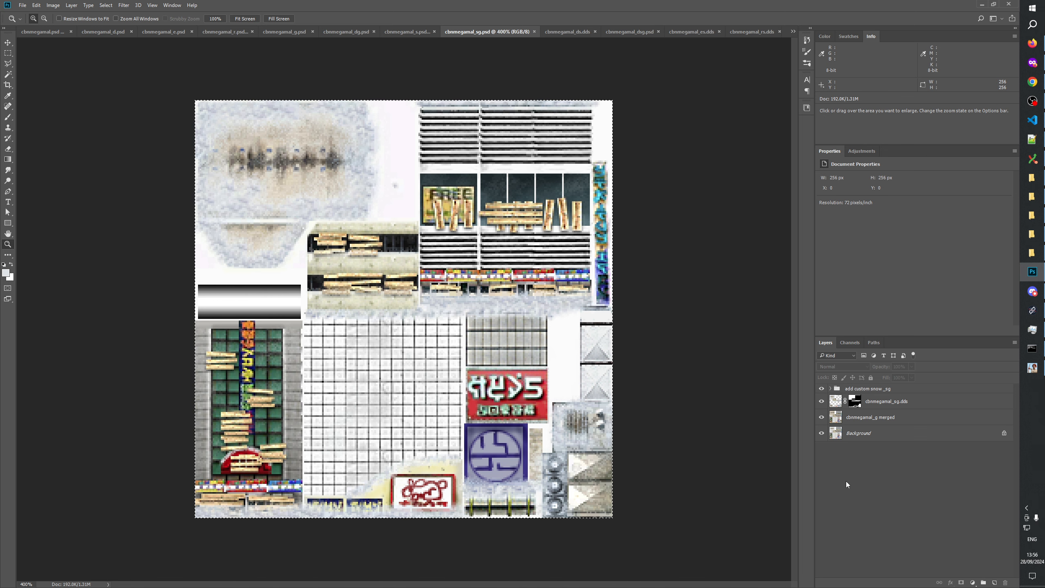
Duplicate the Background layer of cbnmegamal_sg.psd and move the copy above the "add custom snow _sg" group
{"action": "left_click", "coordinate": [822, 417]}
{"action": "left_click", "coordinate": [821, 417]}
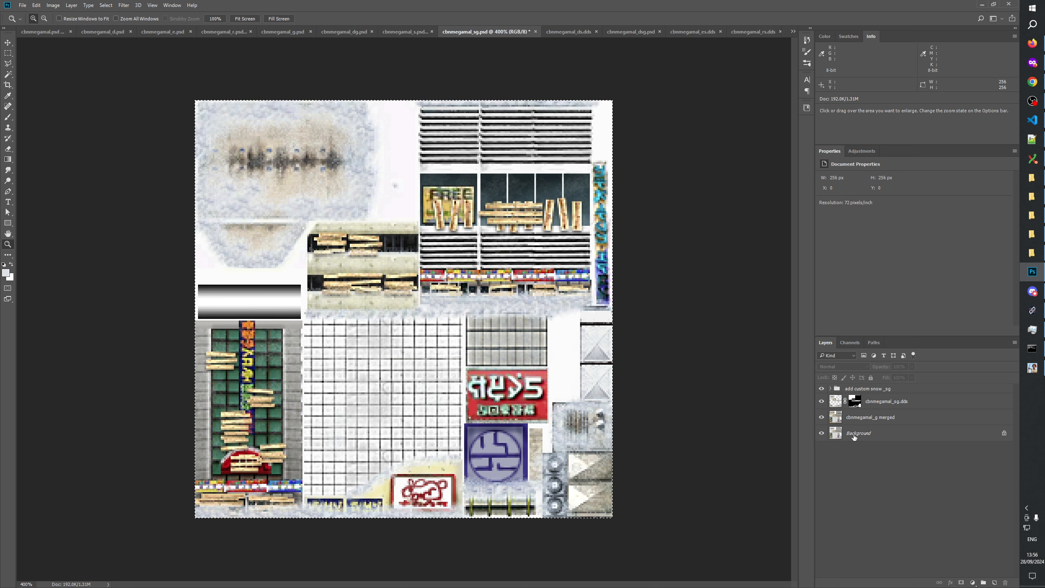
{"action": "key", "text": "ctrl+j"}
{"action": "left_click_drag", "start_coordinate": [859, 436], "coordinate": [822, 391]}
{"action": "left_click", "coordinate": [821, 392]}
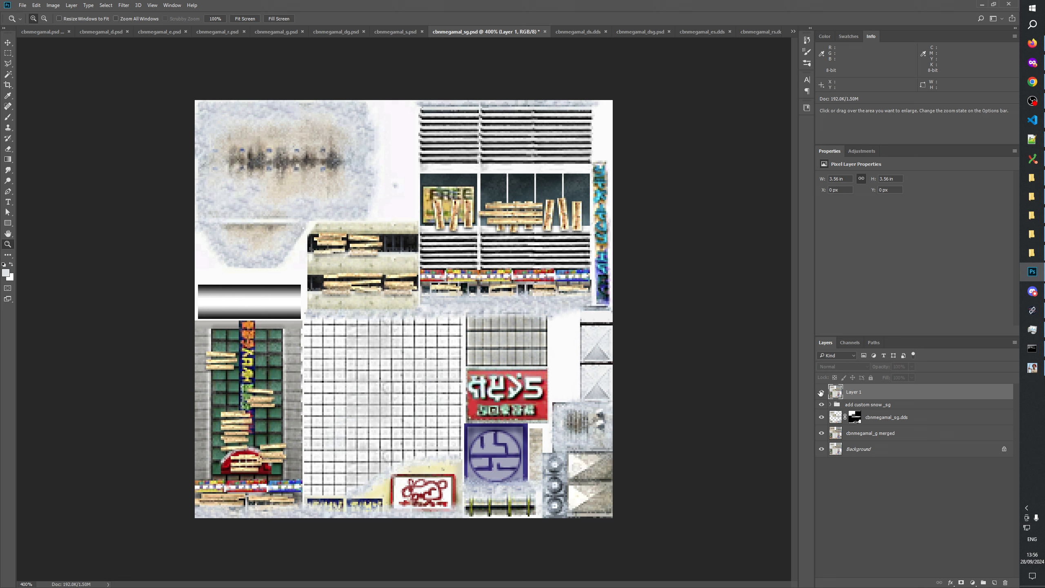
Compare the edited cbnmegamal_sg.psd texture with the original by repeatedly showing and hiding the Background copy
{"action": "left_click", "coordinate": [822, 392]}
{"action": "left_click", "coordinate": [821, 392]}
{"action": "left_click", "coordinate": [821, 392]}
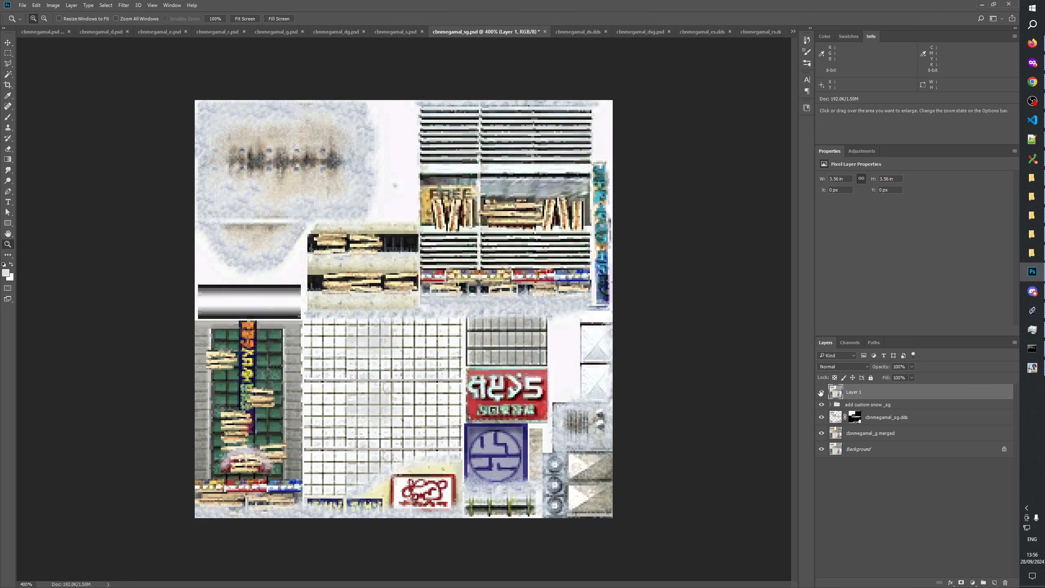
{"action": "left_click", "coordinate": [821, 393]}
{"action": "left_click", "coordinate": [821, 394]}
{"action": "left_click", "coordinate": [821, 394]}
{"action": "left_click", "coordinate": [821, 394]}
{"action": "left_click", "coordinate": [821, 393]}
{"action": "left_click", "coordinate": [821, 393]}
{"action": "left_click", "coordinate": [821, 393]}
{"action": "left_click", "coordinate": [821, 394]}
{"action": "left_click", "coordinate": [822, 393]}
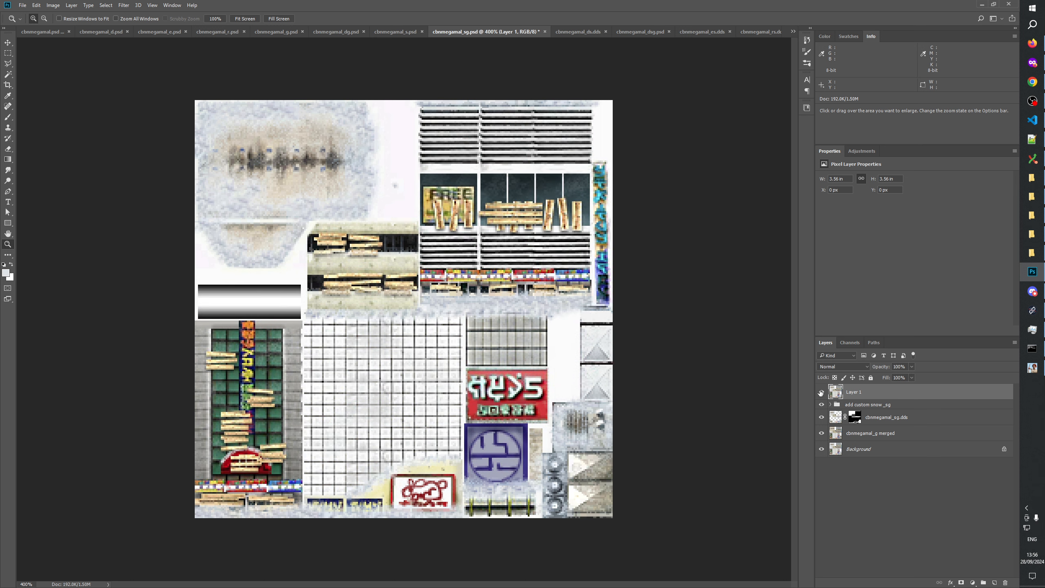
{"action": "left_click", "coordinate": [821, 393]}
{"action": "left_click", "coordinate": [821, 393]}
{"action": "left_click", "coordinate": [821, 393]}
{"action": "left_click", "coordinate": [821, 393]}
{"action": "left_click", "coordinate": [821, 393]}
{"action": "left_click", "coordinate": [821, 393]}
{"action": "left_click", "coordinate": [821, 394]}
{"action": "left_click", "coordinate": [821, 393]}
{"action": "left_click", "coordinate": [821, 393]}
{"action": "left_click", "coordinate": [821, 393]}
{"action": "left_click", "coordinate": [821, 393]}
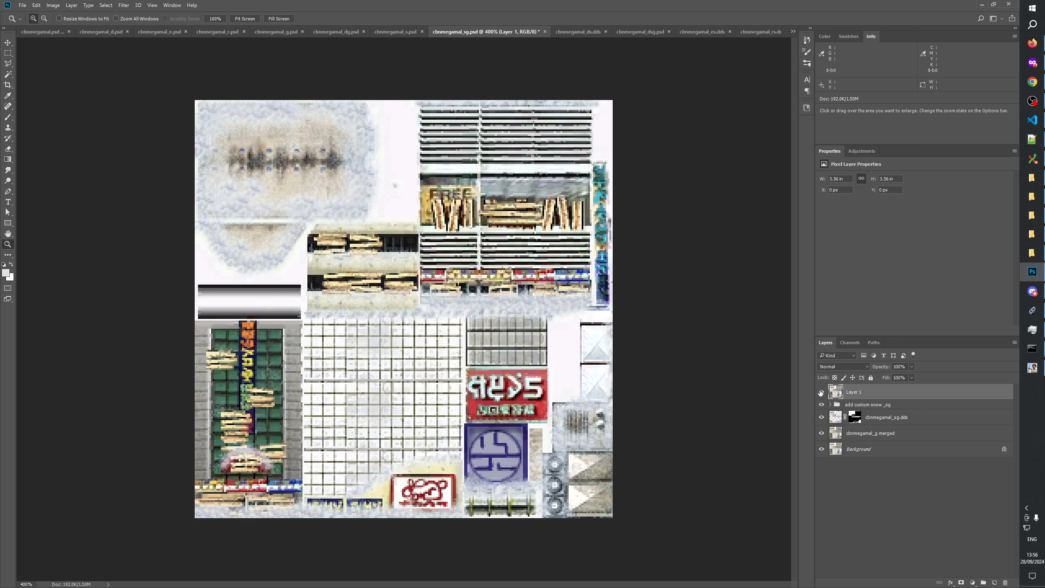
{"action": "left_click", "coordinate": [821, 394]}
{"action": "left_click", "coordinate": [821, 393]}
{"action": "left_click", "coordinate": [822, 393]}
{"action": "left_click", "coordinate": [822, 393]}
{"action": "left_click", "coordinate": [823, 394]}
{"action": "left_click", "coordinate": [823, 394]}
{"action": "left_click", "coordinate": [822, 394]}
{"action": "left_click", "coordinate": [822, 394]}
{"action": "left_click", "coordinate": [397, 31]}
{"action": "left_click", "coordinate": [502, 33]}
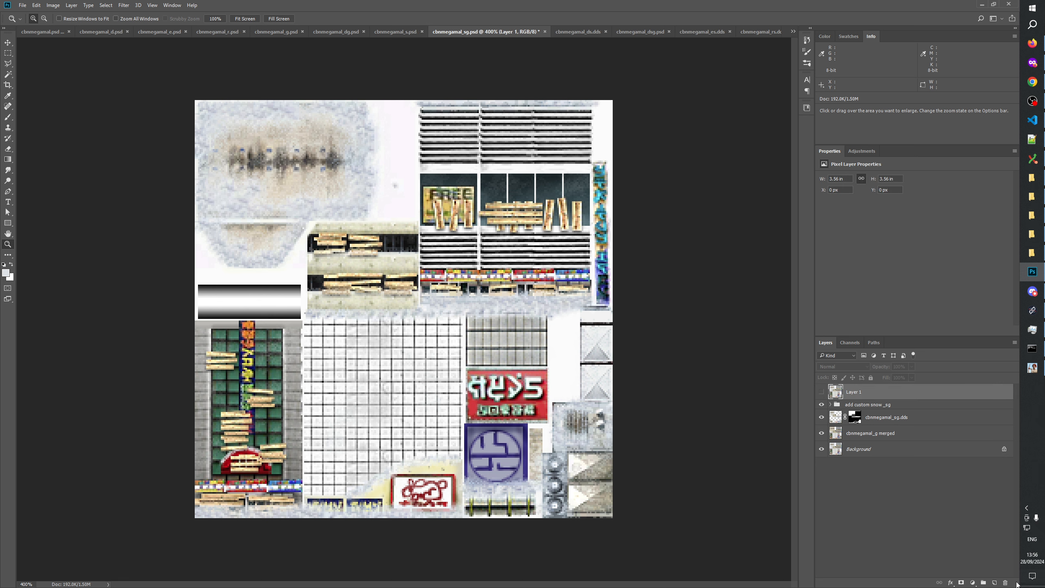
Delete the Background copy and check the texture with the cbnmegamal_sg.dds layer hidden and shown
{"action": "left_click", "coordinate": [1005, 582]}
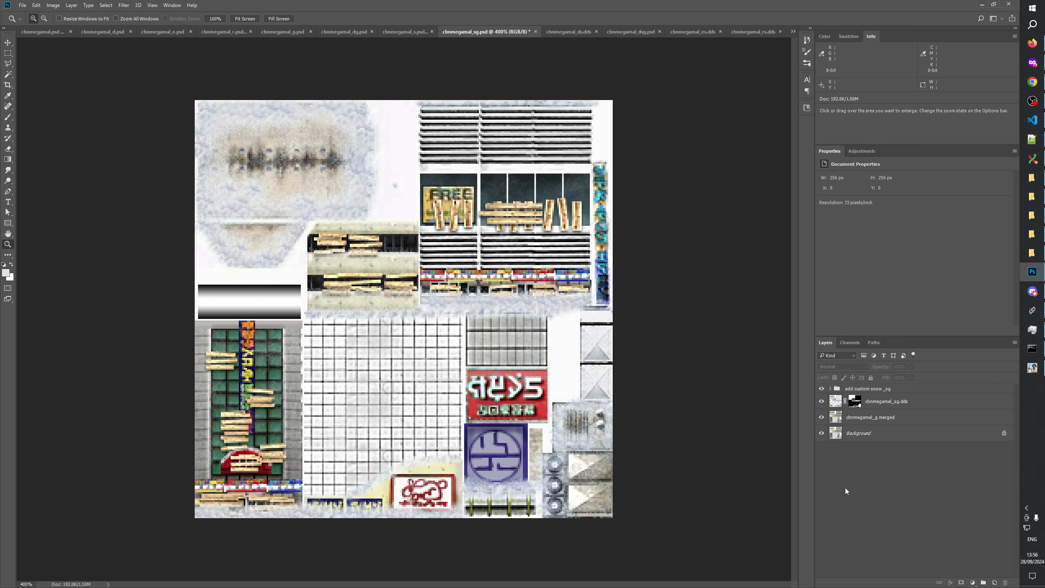
{"action": "left_click", "coordinate": [822, 401]}
{"action": "left_click", "coordinate": [822, 401]}
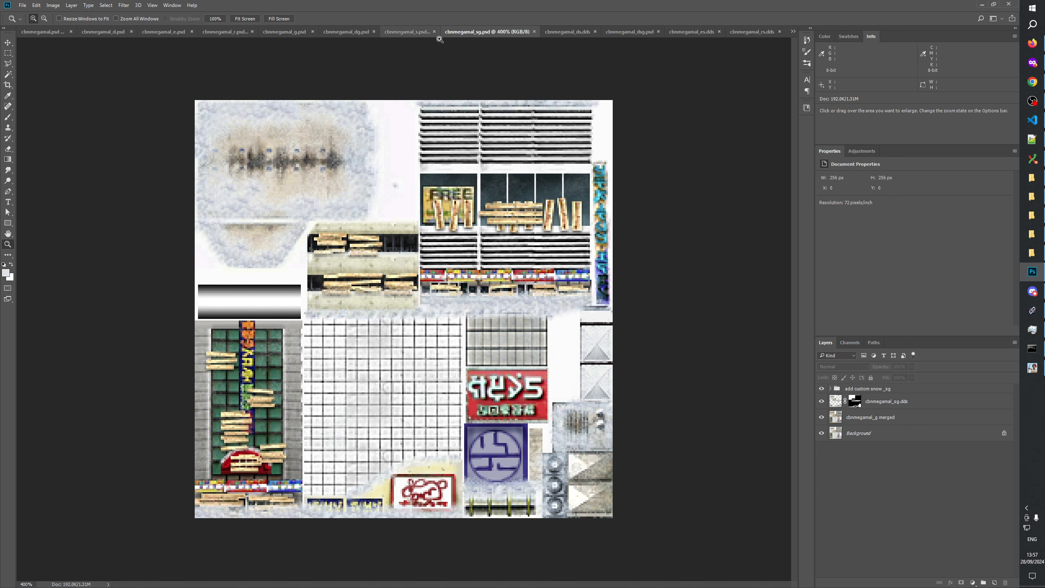
View the Alpha 1 channel of cbnmegamal_s.psd on its own at 400%
{"action": "left_click", "coordinate": [427, 32]}
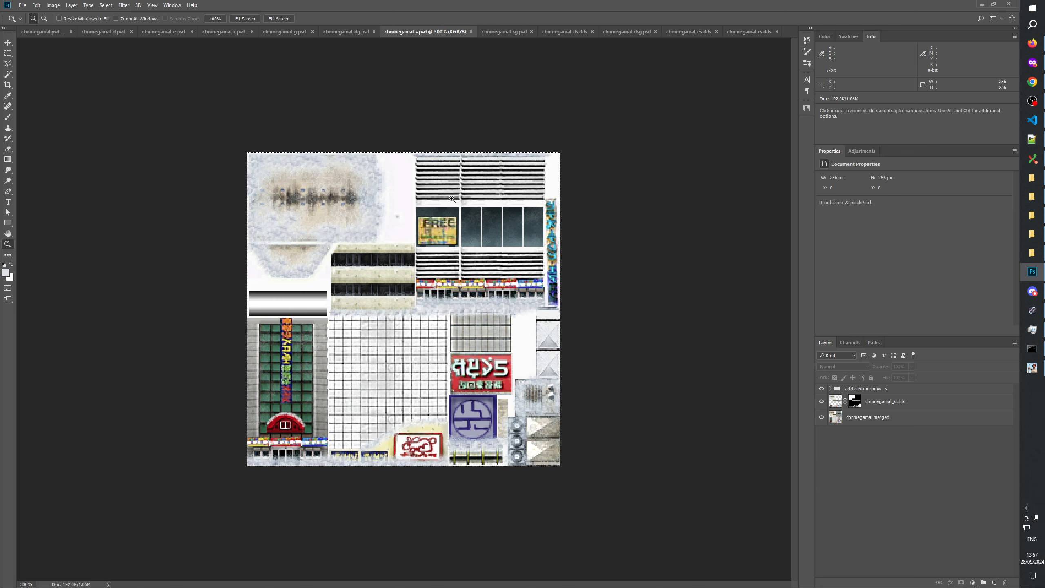
{"action": "key", "text": "ctrl+plus"}
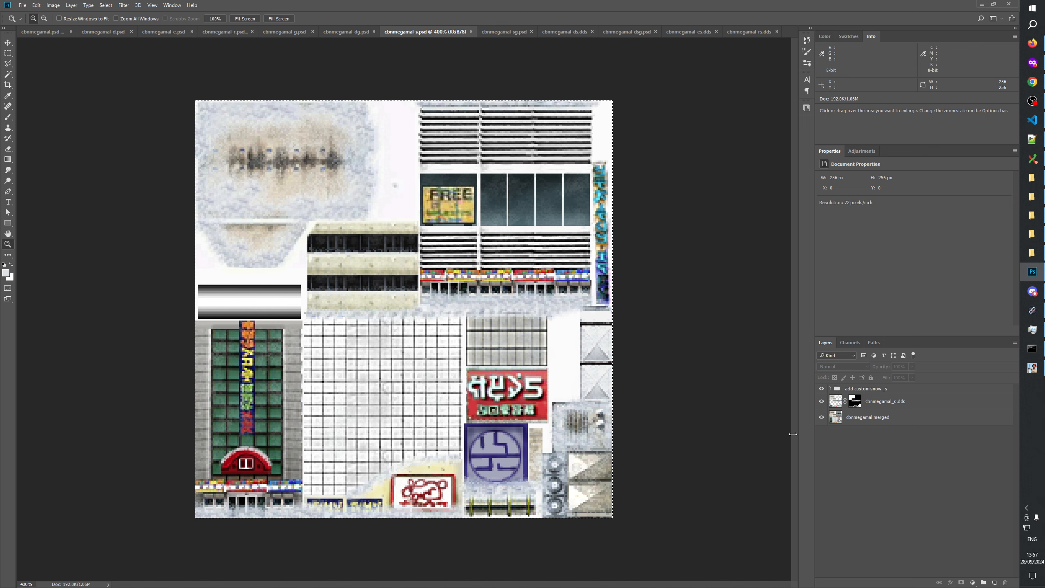
{"action": "left_click", "coordinate": [850, 342]}
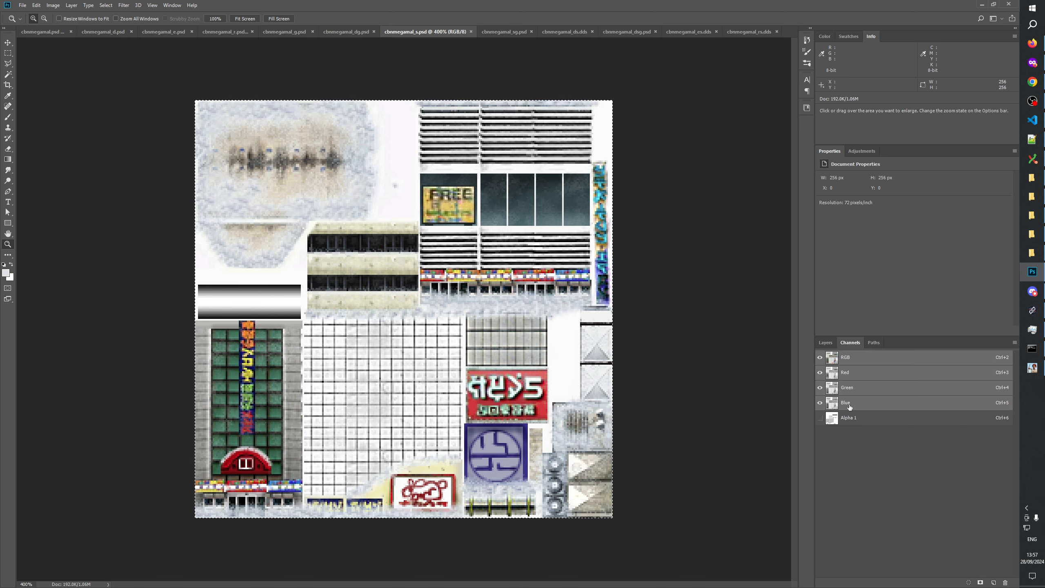
{"action": "left_click", "coordinate": [848, 403]}
{"action": "left_click", "coordinate": [860, 419]}
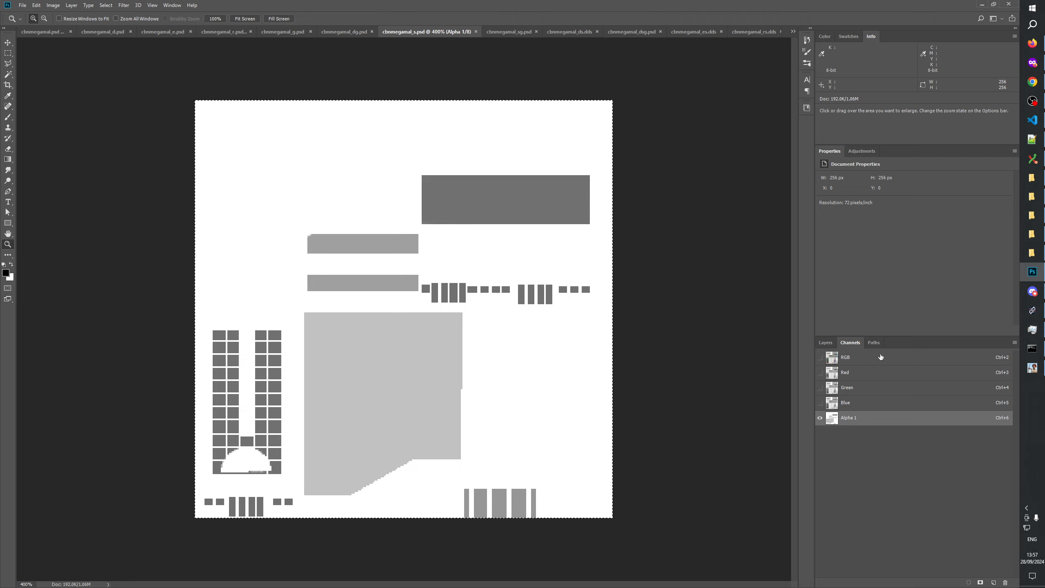
Switch to TextureChangelog.txt in Notepad++ and add a "cbnmegamal_s" heading above the "cbnmegamal_sg, cbnmegamal_dsg" section
{"action": "left_click", "coordinate": [1032, 140]}
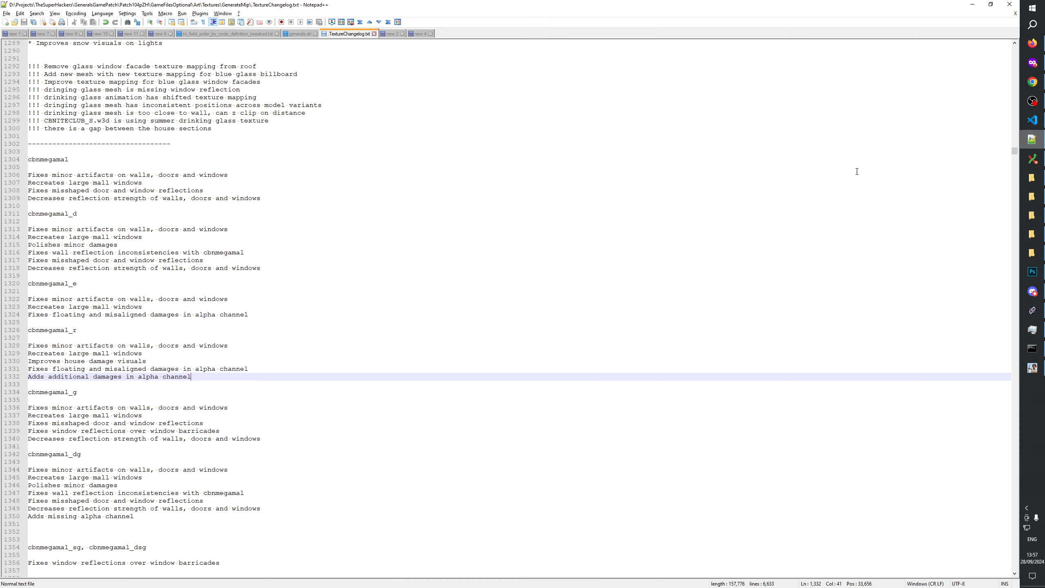
{"action": "scroll", "coordinate": [132, 474], "scroll_direction": "down", "scroll_amount": 4}
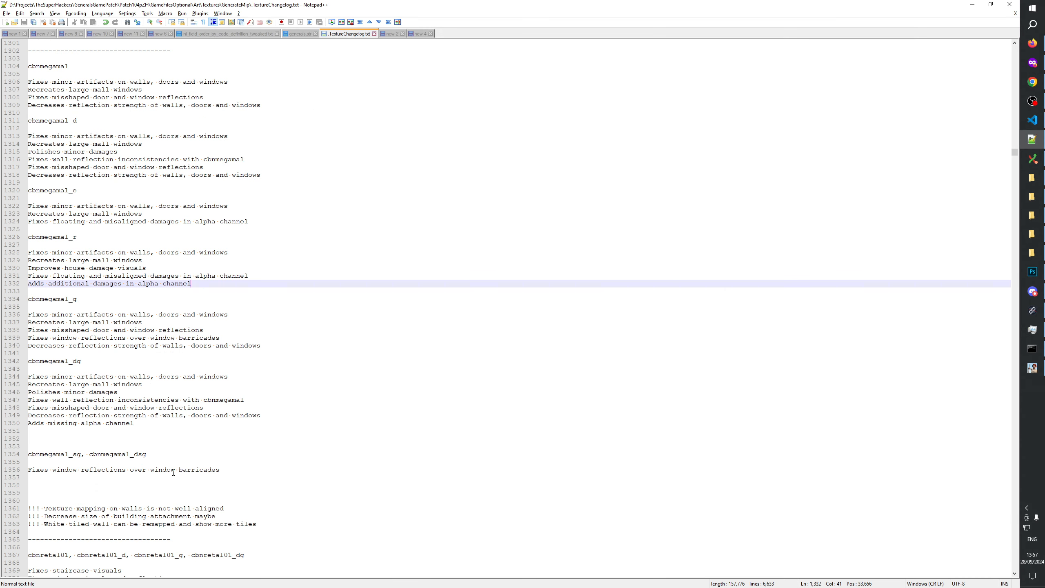
{"action": "key", "text": "alt+Tab"}
{"action": "key", "text": "alt+Tab"}
{"action": "double_click", "coordinate": [67, 457]}
{"action": "left_click", "coordinate": [69, 435]}
{"action": "key", "text": "Return"}
{"action": "key", "text": "Return"}
{"action": "key", "text": "Up"}
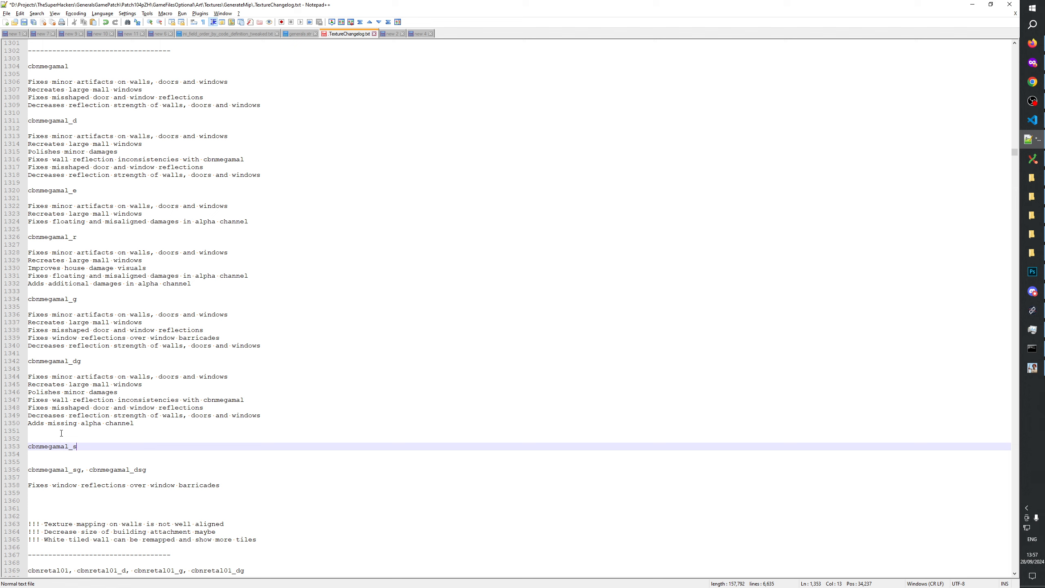
Write the entry "Fixes window reflections over snow" under the cbnmegamal_s heading and save the changelog
{"action": "key", "text": "Return"}
{"action": "key", "text": "Return"}
{"action": "type", "text": "Fixes "}
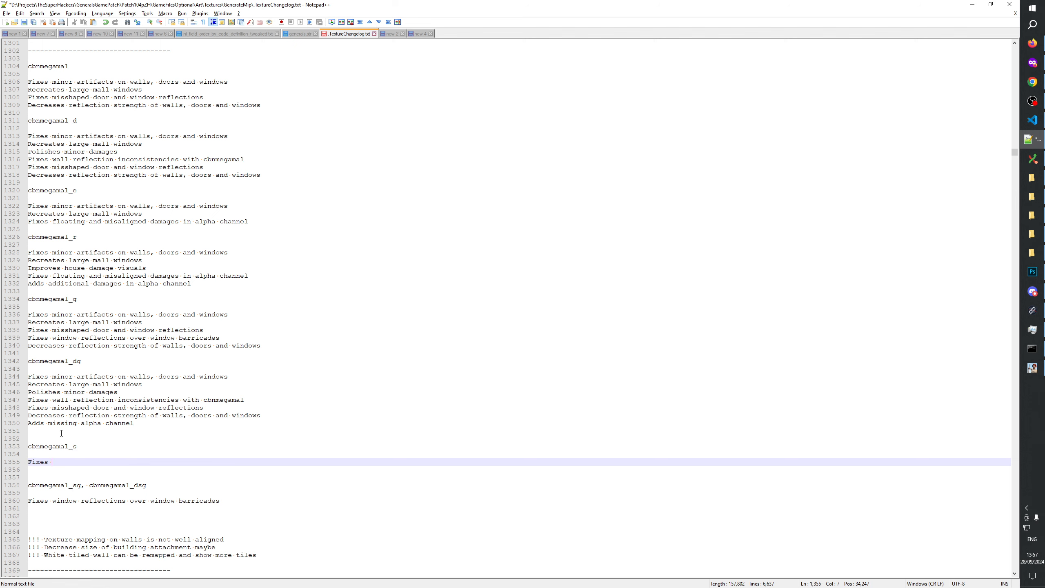
{"action": "type", "text": "window r"}
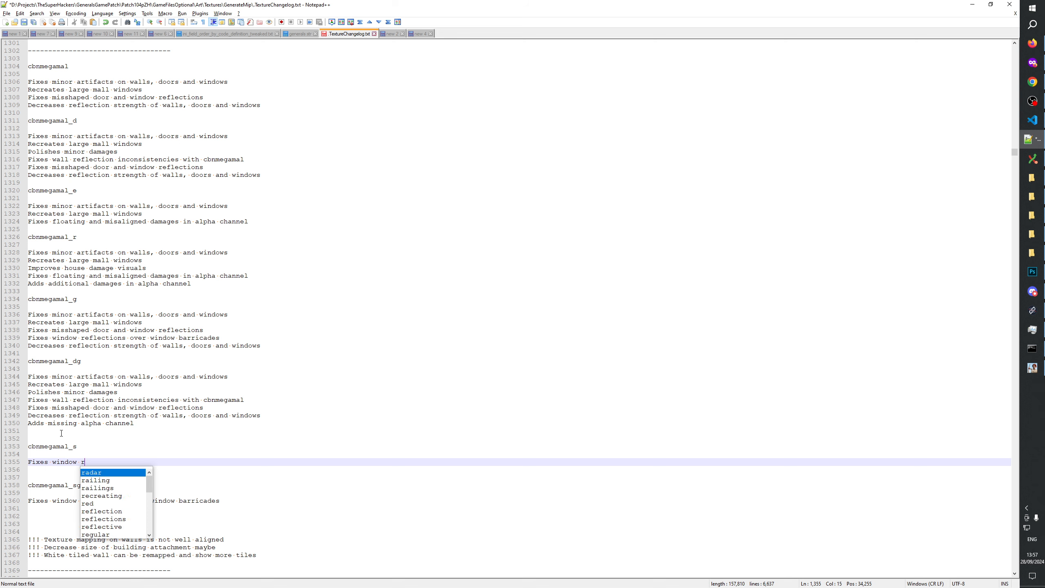
{"action": "type", "text": "eflections over snow"}
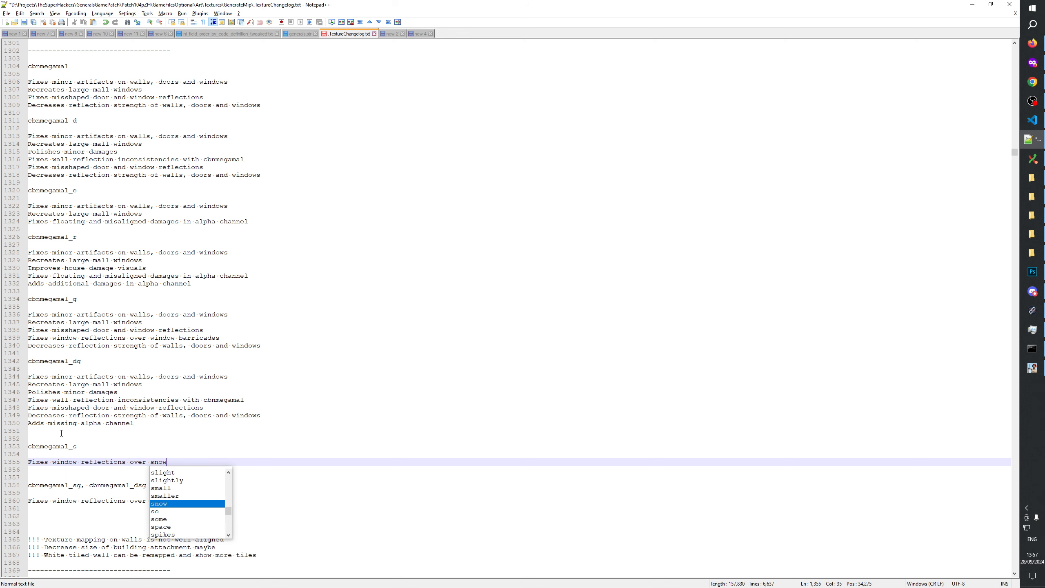
{"action": "left_click", "coordinate": [117, 386]}
{"action": "key", "text": "ctrl+s"}
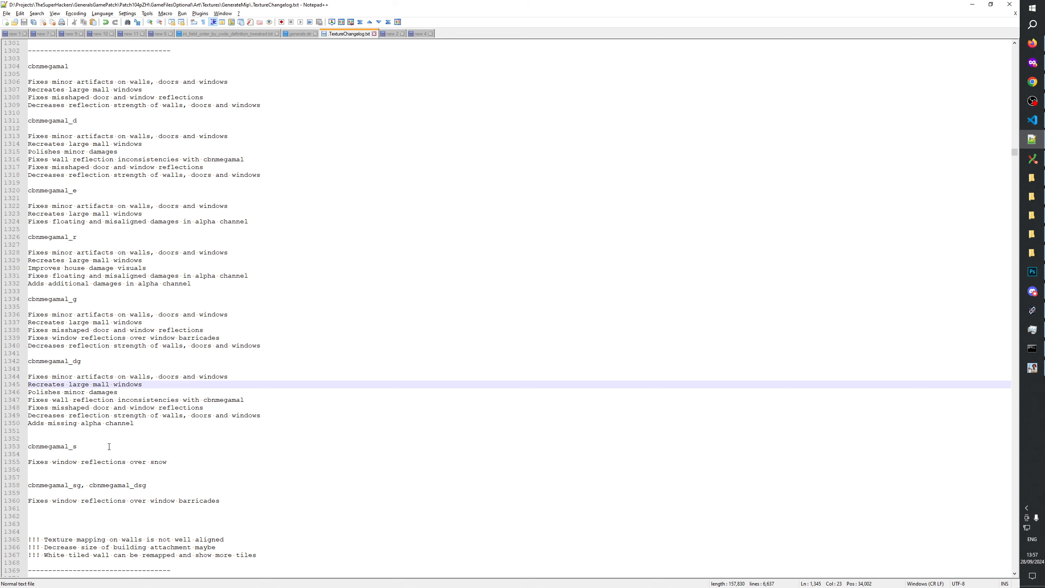
Copy "Fixes window reflections over snow" to the end of the "cbnmegamal_sg, cbnmegamal_dsg" entries and save the changelog
{"action": "left_click", "coordinate": [108, 445]}
{"action": "left_click", "coordinate": [113, 460]}
{"action": "double_click", "coordinate": [112, 459]}
{"action": "left_click_drag", "start_coordinate": [167, 462], "coordinate": [2, 465]}
{"action": "key", "text": "ctrl+c"}
{"action": "left_click", "coordinate": [41, 511]}
{"action": "key", "text": "ctrl+v"}
{"action": "left_click", "coordinate": [105, 461]}
{"action": "key", "text": "ctrl+s"}
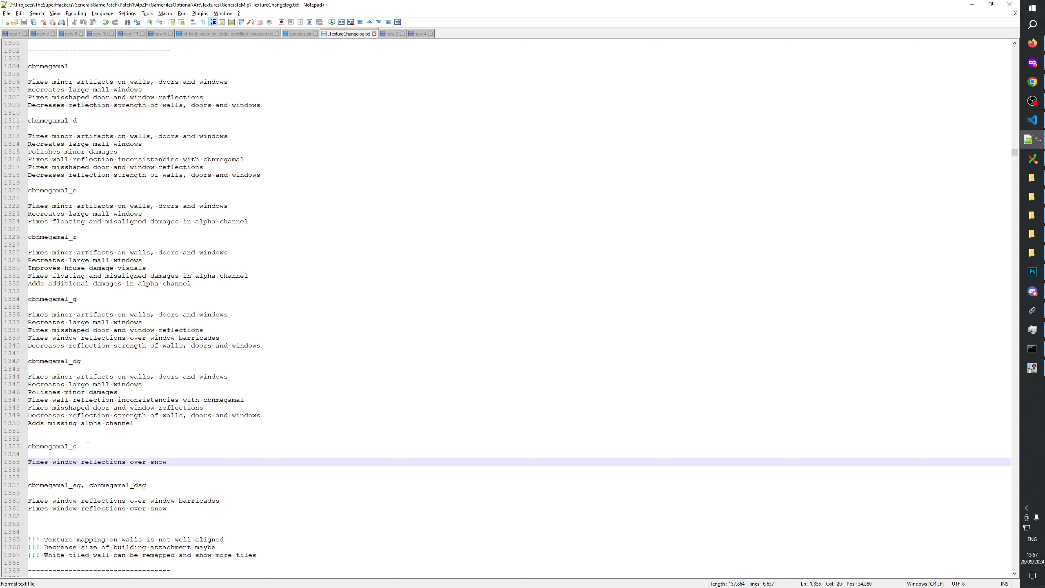
Copy the four change entries of the cbnmegamal section to the start of the cbnmegamal_s entries
{"action": "left_click", "coordinate": [1032, 271]}
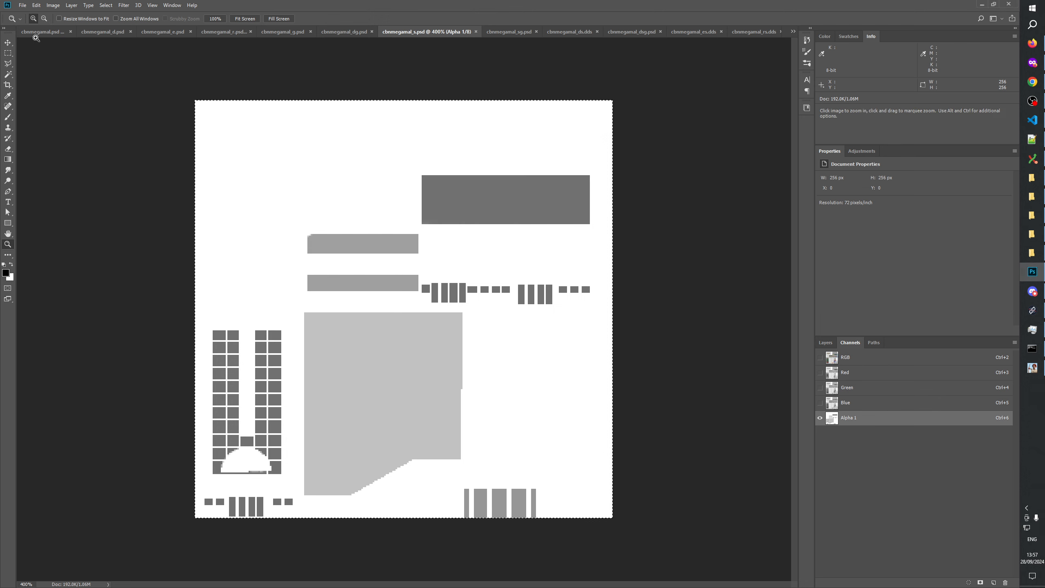
{"action": "key", "text": "alt+Tab"}
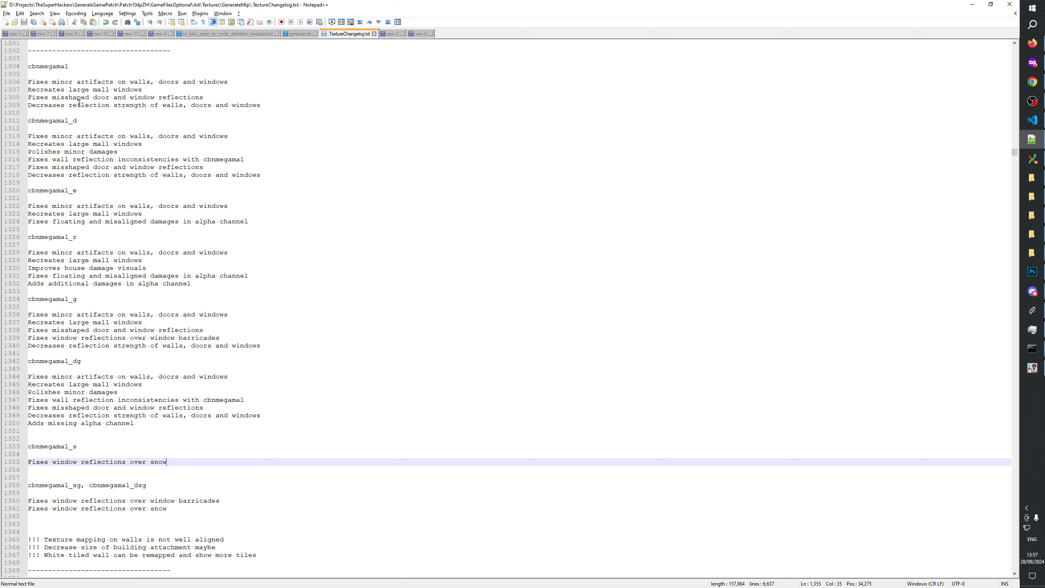
{"action": "left_click", "coordinate": [61, 105]}
{"action": "left_click", "coordinate": [240, 105]}
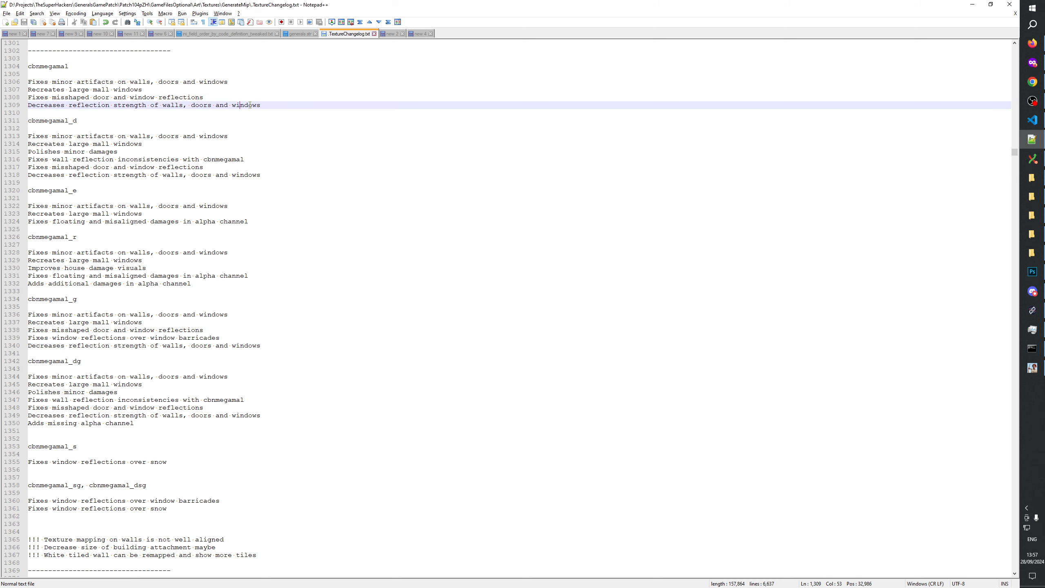
{"action": "left_click_drag", "start_coordinate": [229, 103], "coordinate": [1, 81]}
{"action": "key", "text": "ctrl+c"}
{"action": "left_click", "coordinate": [69, 454]}
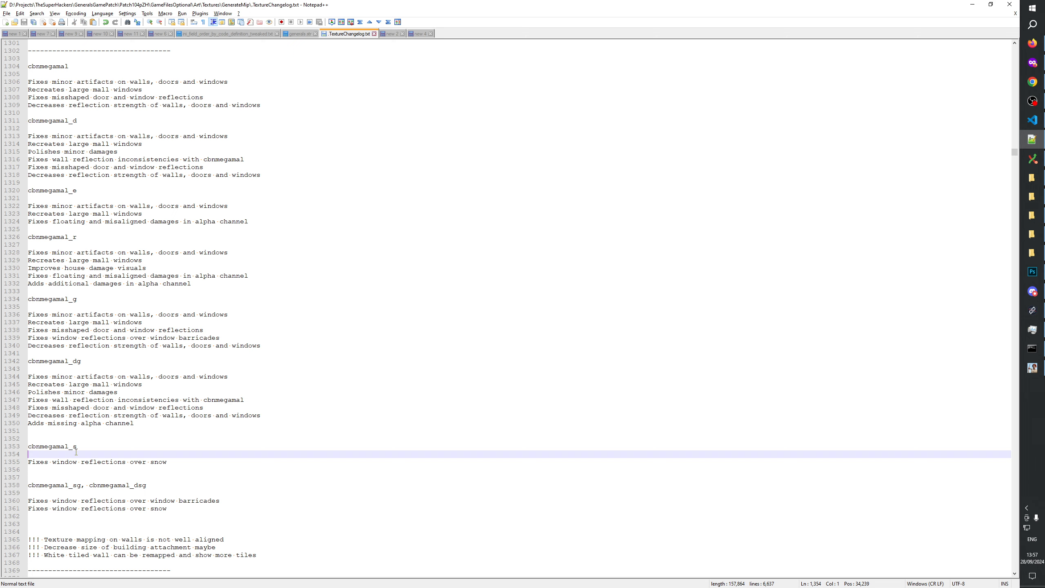
{"action": "key", "text": "Return"}
{"action": "key", "text": "ctrl+v"}
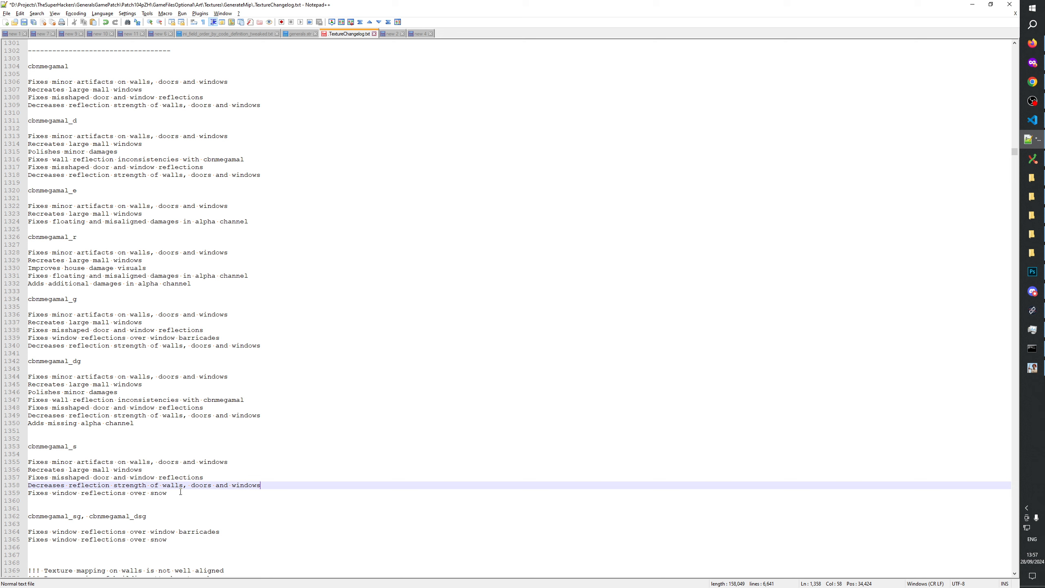
Move "Fixes window reflections over snow" directly below "Recreates large mall windows" in the cbnmegamal_s section
{"action": "left_click_drag", "start_coordinate": [180, 492], "coordinate": [15, 489]}
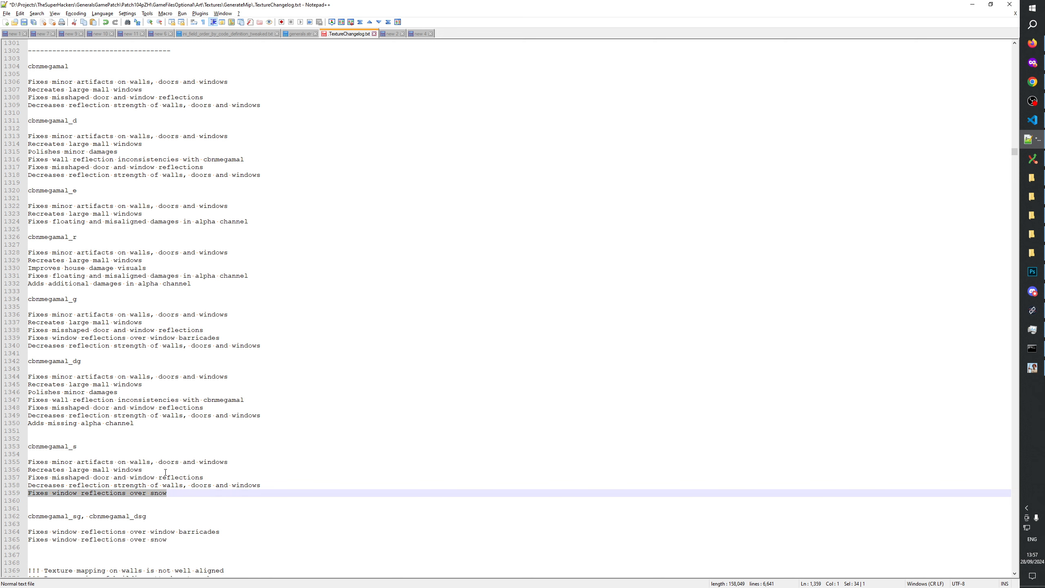
{"action": "key", "text": "Delete"}
{"action": "left_click", "coordinate": [154, 470]}
{"action": "key", "text": "Return"}
{"action": "key", "text": "ctrl+v"}
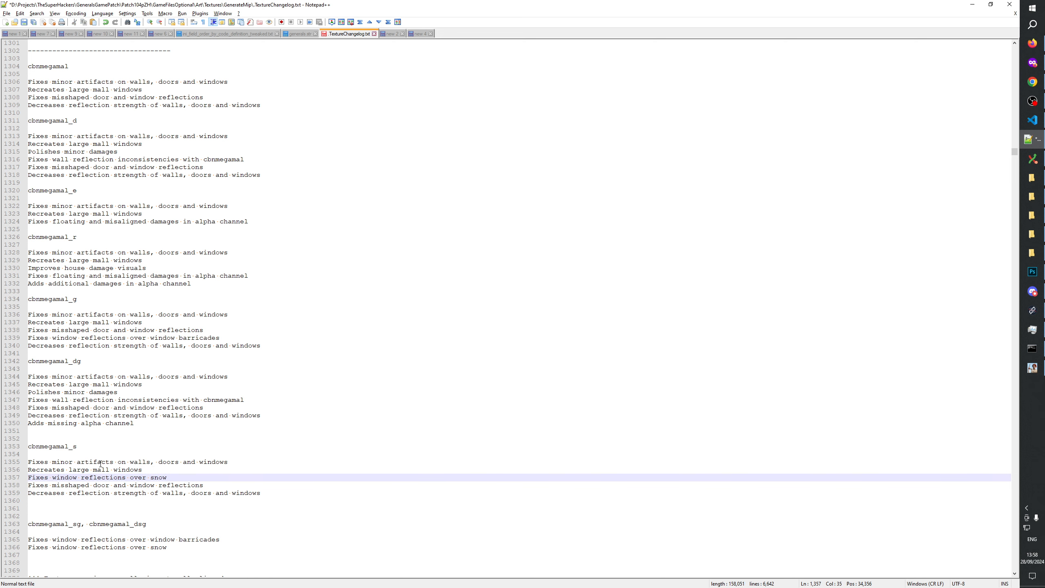
Remove the two extra blank lines above the "cbnmegamal_sg, cbnmegamal_dsg" heading and save the changelog
{"action": "left_click", "coordinate": [100, 464]}
{"action": "left_click", "coordinate": [139, 461]}
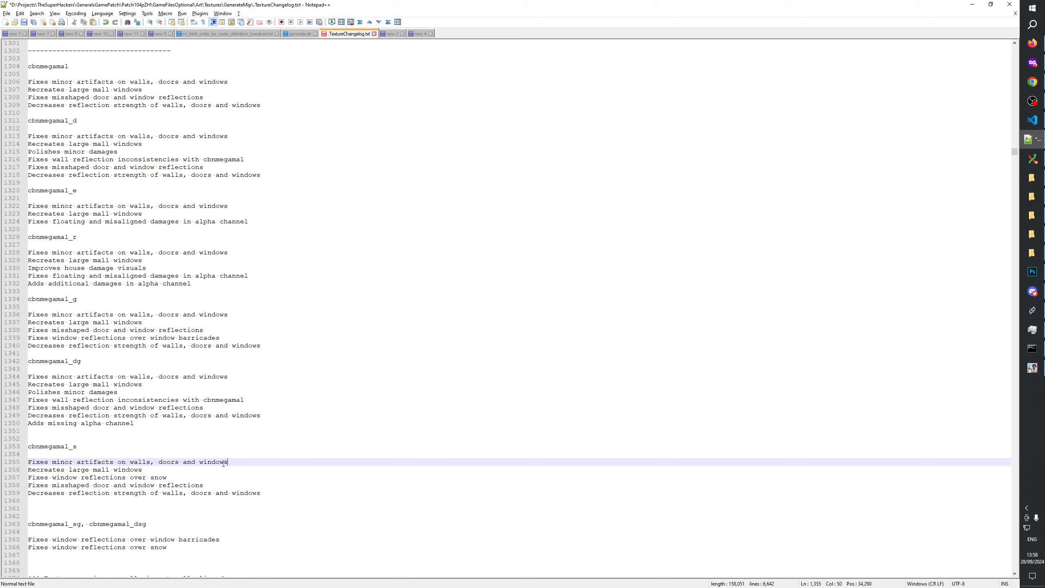
{"action": "left_click", "coordinate": [204, 468]}
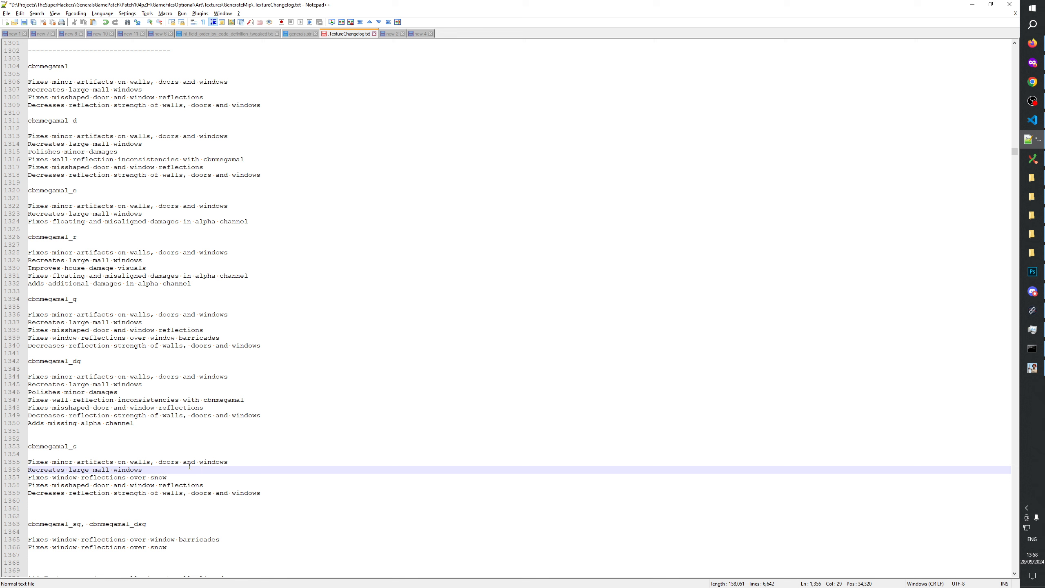
{"action": "left_click", "coordinate": [84, 514]}
{"action": "left_click", "coordinate": [71, 511]}
{"action": "left_click", "coordinate": [64, 514]}
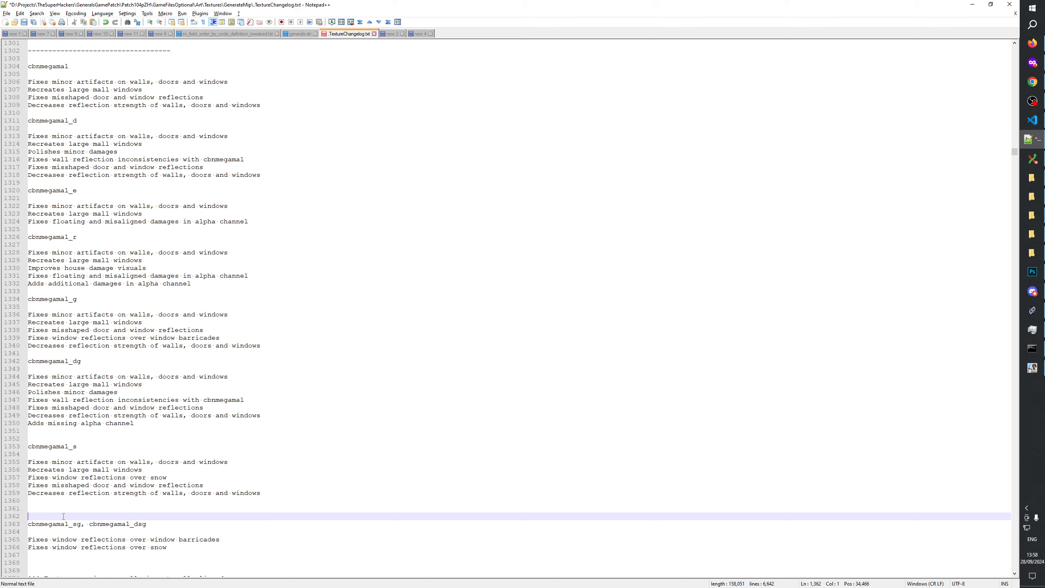
{"action": "key", "text": "BackSpace"}
{"action": "key", "text": "BackSpace"}
{"action": "key", "text": "ctrl+s"}
{"action": "left_click", "coordinate": [152, 477]}
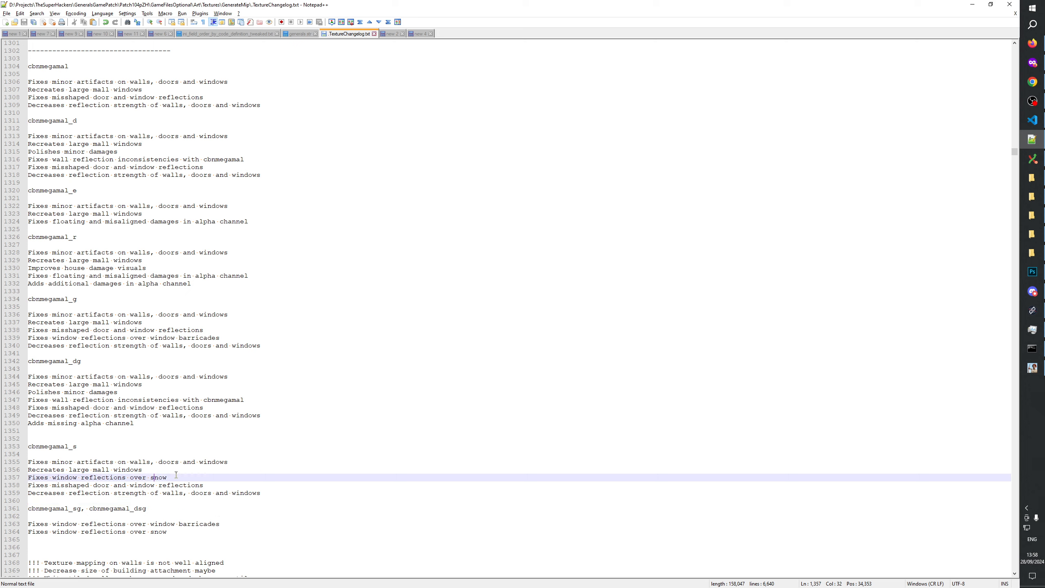
Switch to Photoshop and compare the Alpha 1 channel of cbnmegamal.psd with that of cbnmegamal_s.psd
{"action": "key", "text": "alt+Tab"}
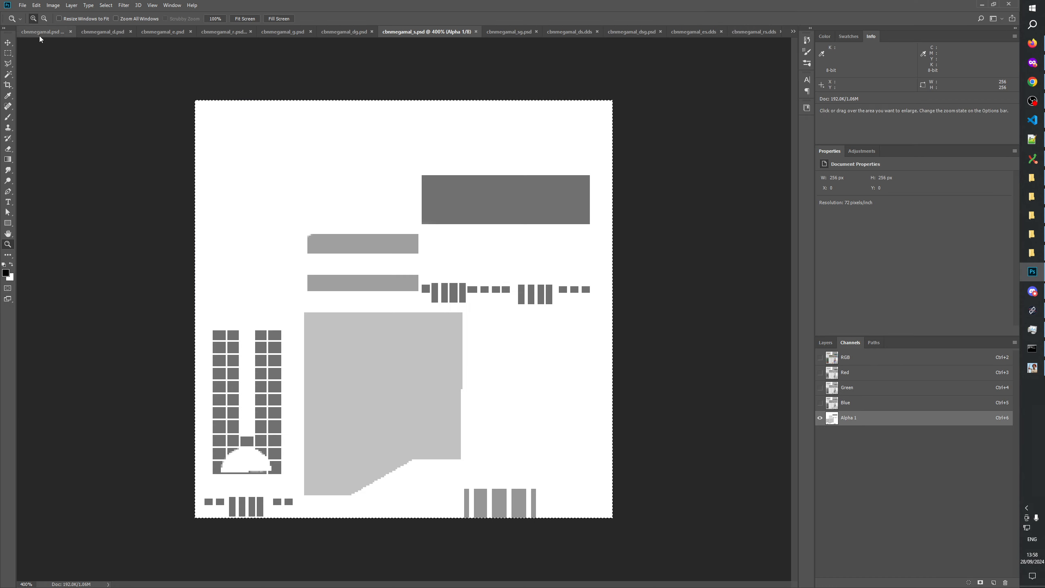
{"action": "left_click", "coordinate": [855, 418]}
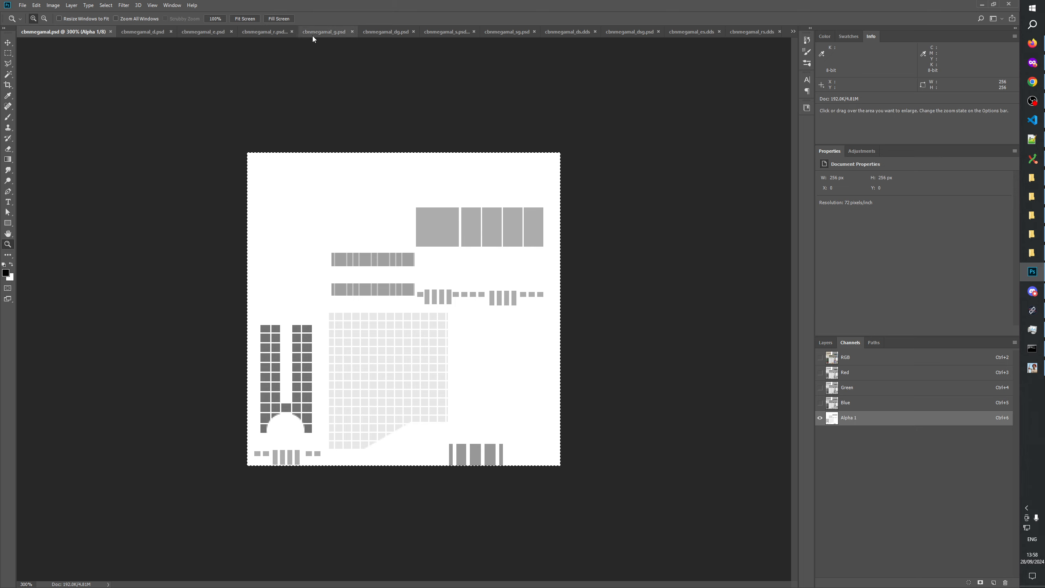
{"action": "left_click", "coordinate": [430, 33]}
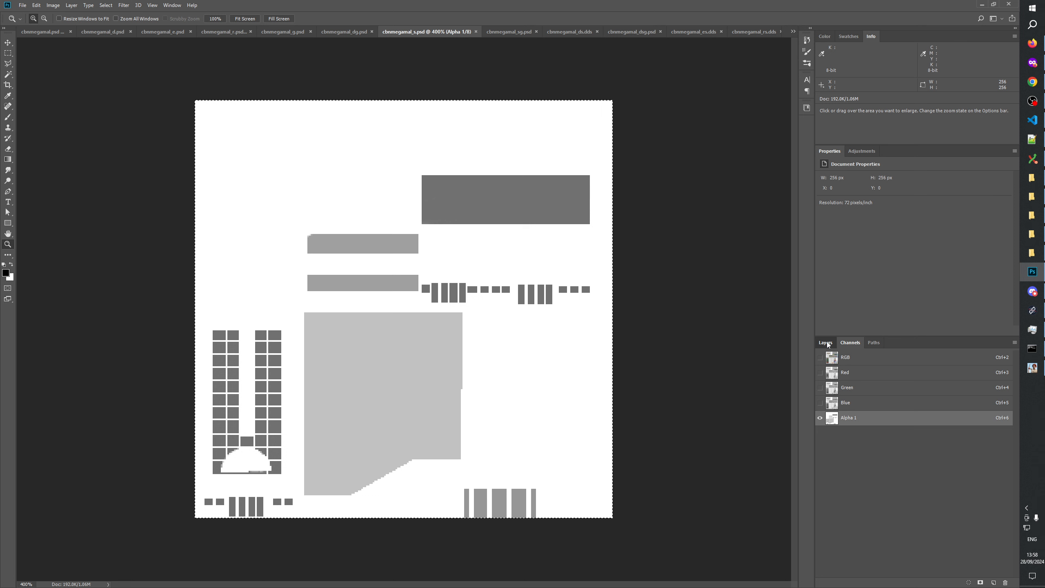
Create a layer group named "_alpha" above the "add custom snow _s" group in cbnmegamal_s.psd
{"action": "left_click", "coordinate": [826, 342]}
{"action": "left_click", "coordinate": [872, 390]}
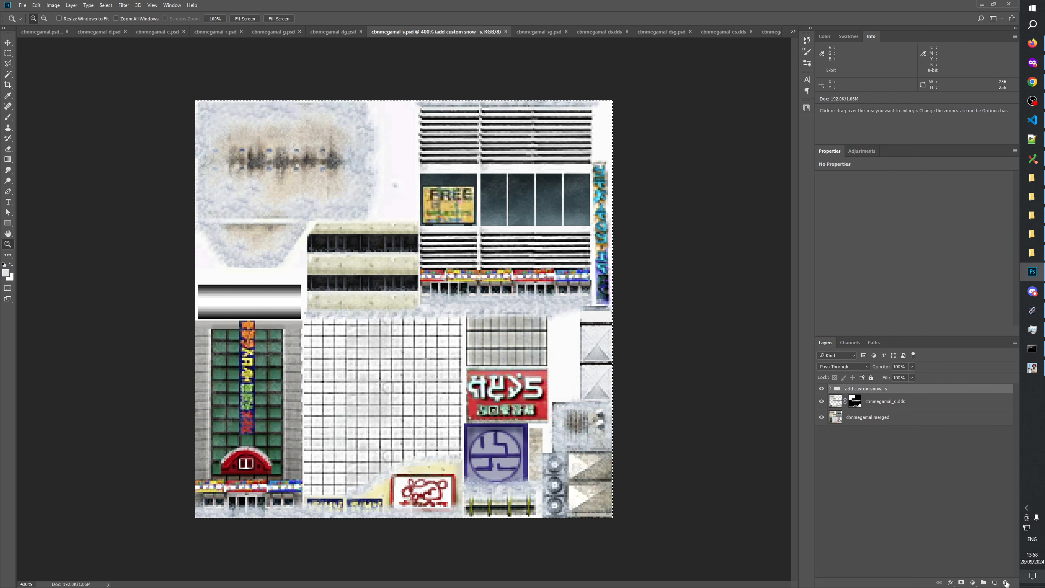
{"action": "left_click", "coordinate": [983, 582]}
{"action": "double_click", "coordinate": [854, 389]}
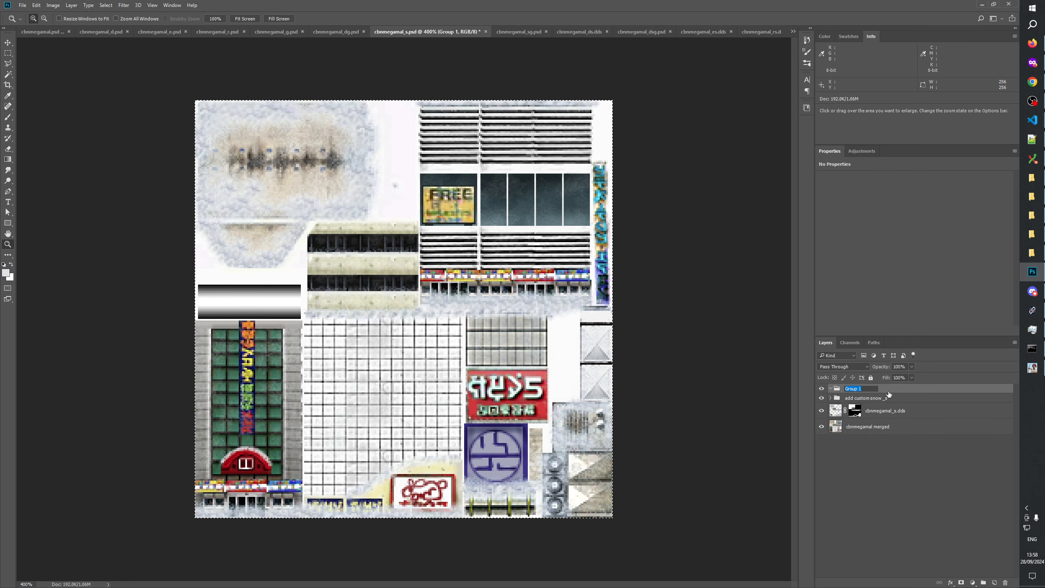
{"action": "type", "text": "_alp"}
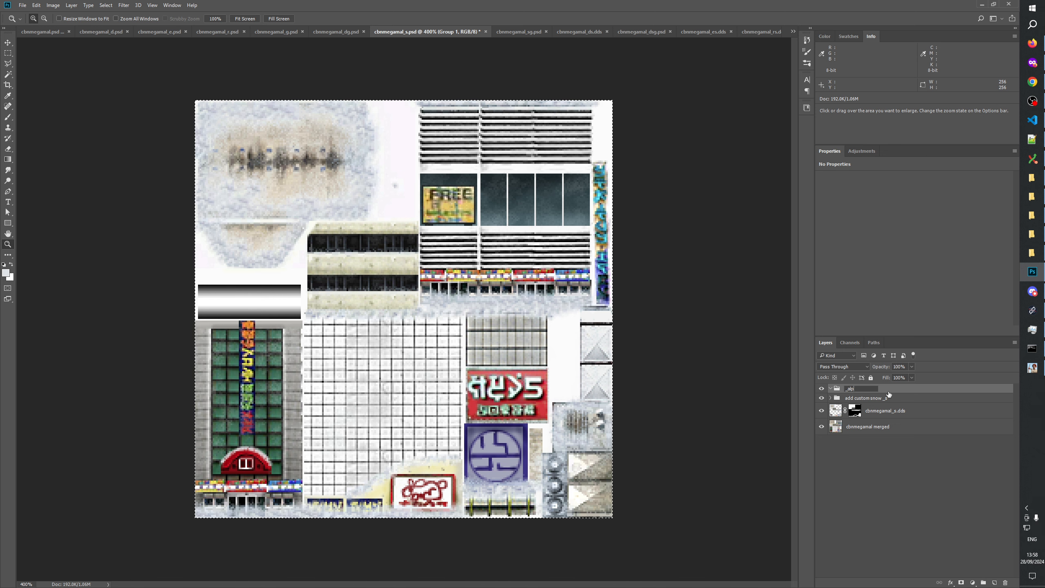
{"action": "type", "text": "ha"}
{"action": "key", "text": "Return"}
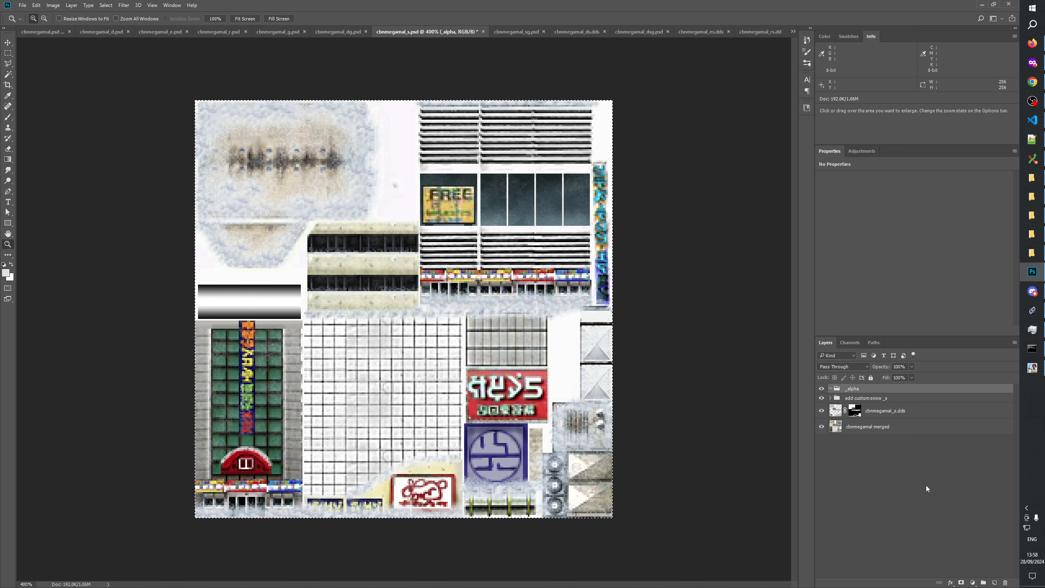
Paste the copied alpha image as a layer in the _alpha group and rename it "cbnmegamal merged alpha"
{"action": "left_click", "coordinate": [995, 583]}
{"action": "key", "text": "ctrl+v"}
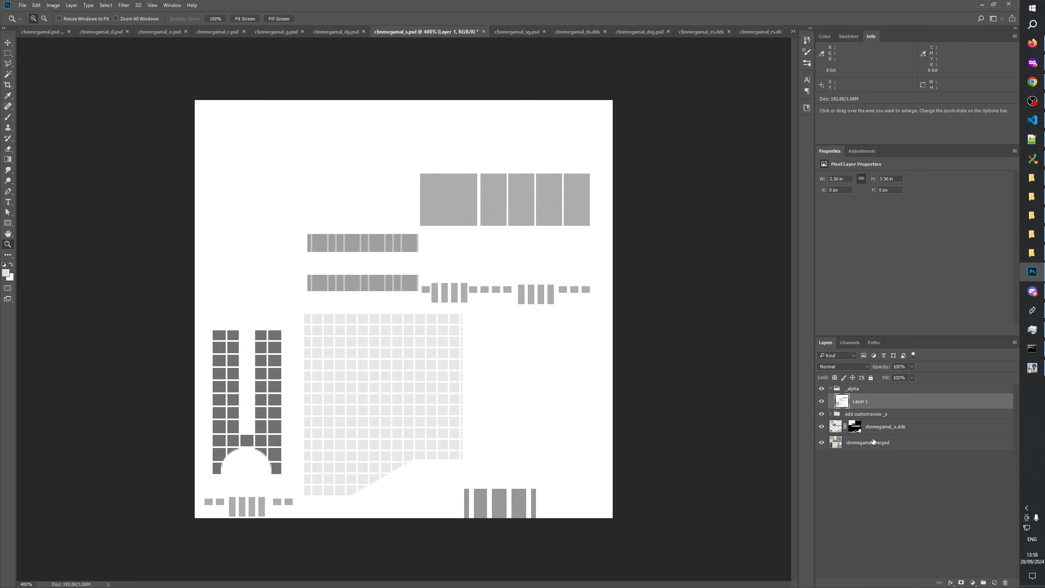
{"action": "double_click", "coordinate": [873, 442]}
{"action": "double_click", "coordinate": [859, 402]}
{"action": "type", "text": "cbnmegamal merged"}
{"action": "key", "text": "Return"}
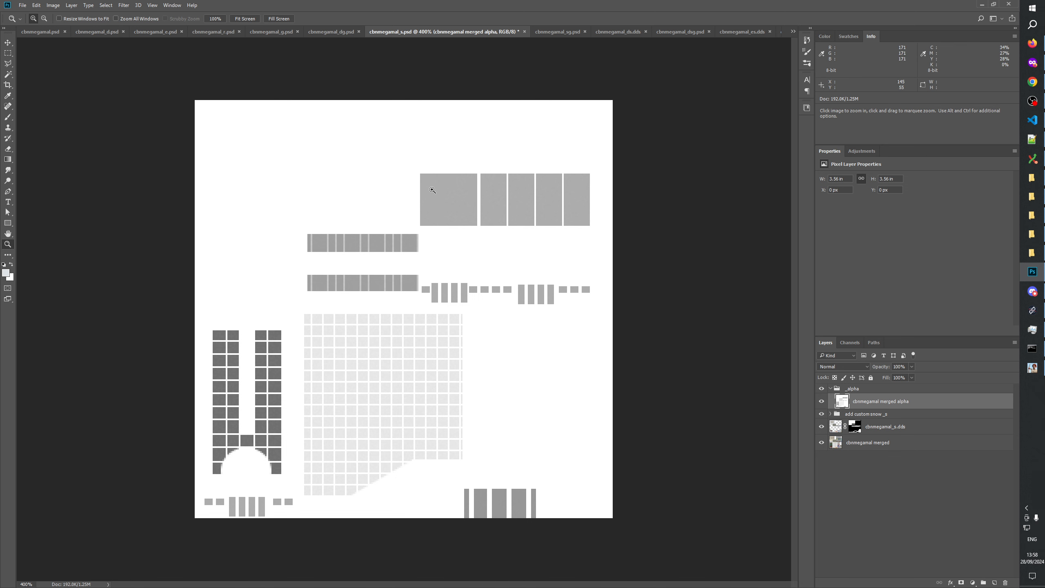
Make the _alpha group visible in cbnmegamal.psd, copy its merged image and return to cbnmegamal_s.psd
{"action": "left_click", "coordinate": [35, 33]}
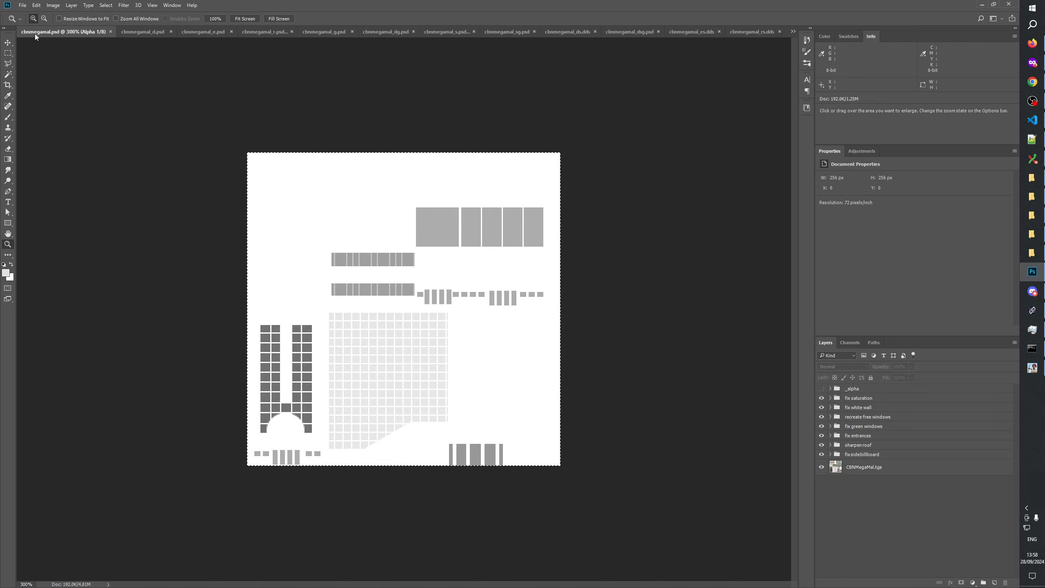
{"action": "left_click", "coordinate": [850, 389]}
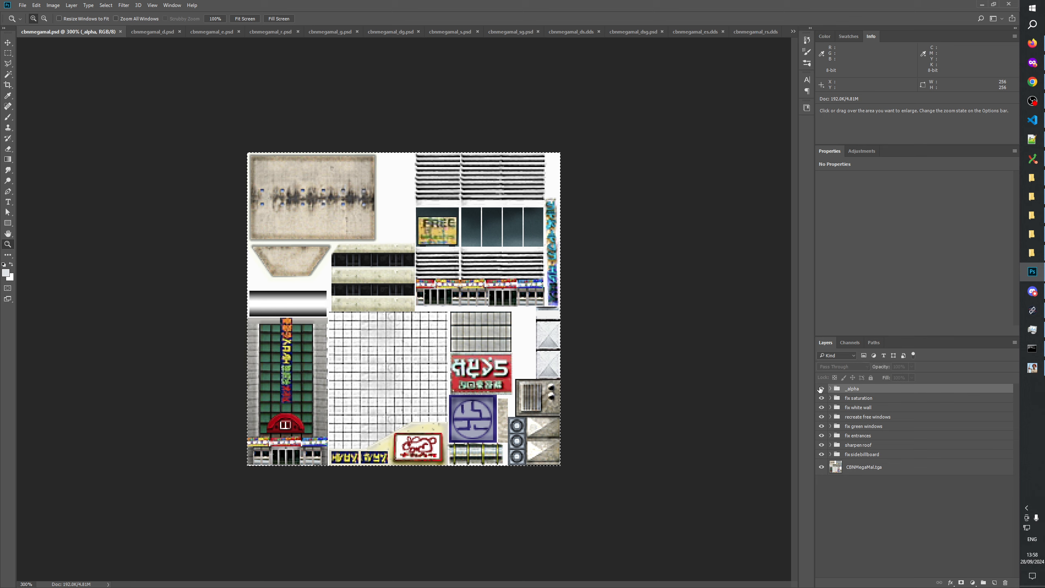
{"action": "left_click", "coordinate": [821, 388]}
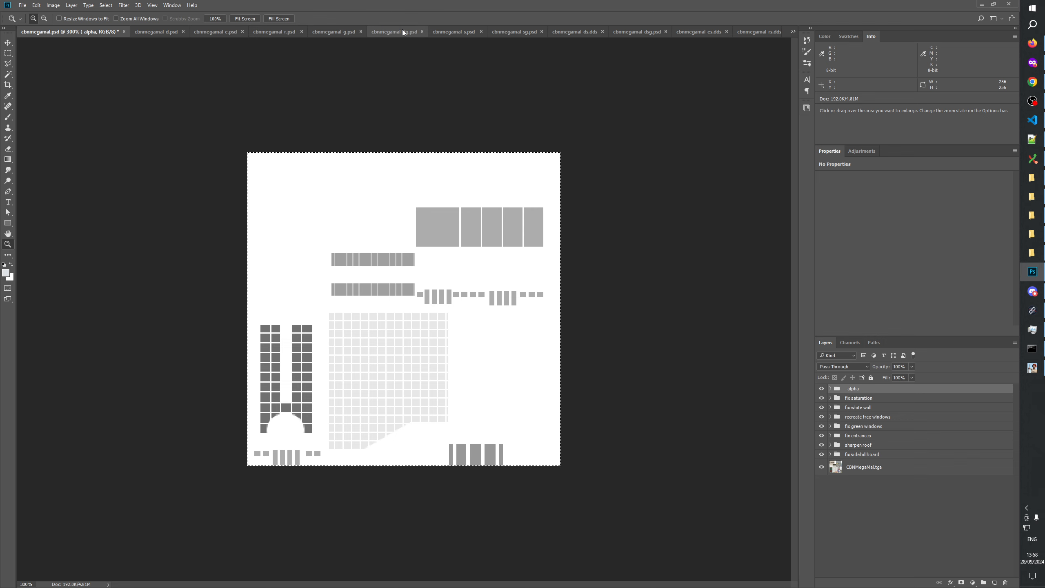
{"action": "left_click", "coordinate": [449, 32]}
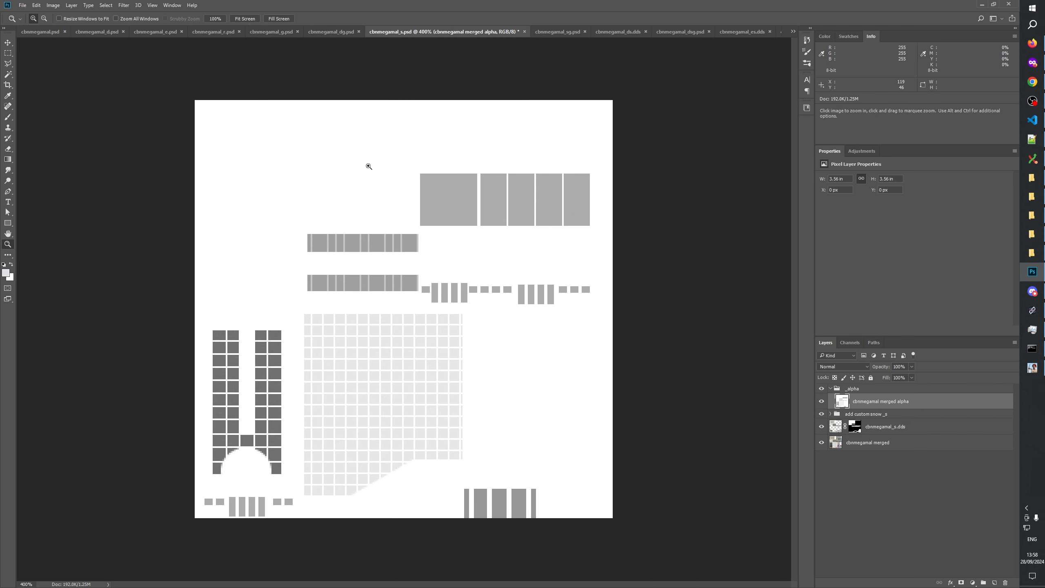
Paste the copied image on a new layer, merge it down into "cbnmegamal merged alpha" and save cbnmegamal_s.psd
{"action": "left_click_drag", "start_coordinate": [369, 166], "coordinate": [511, 255]}
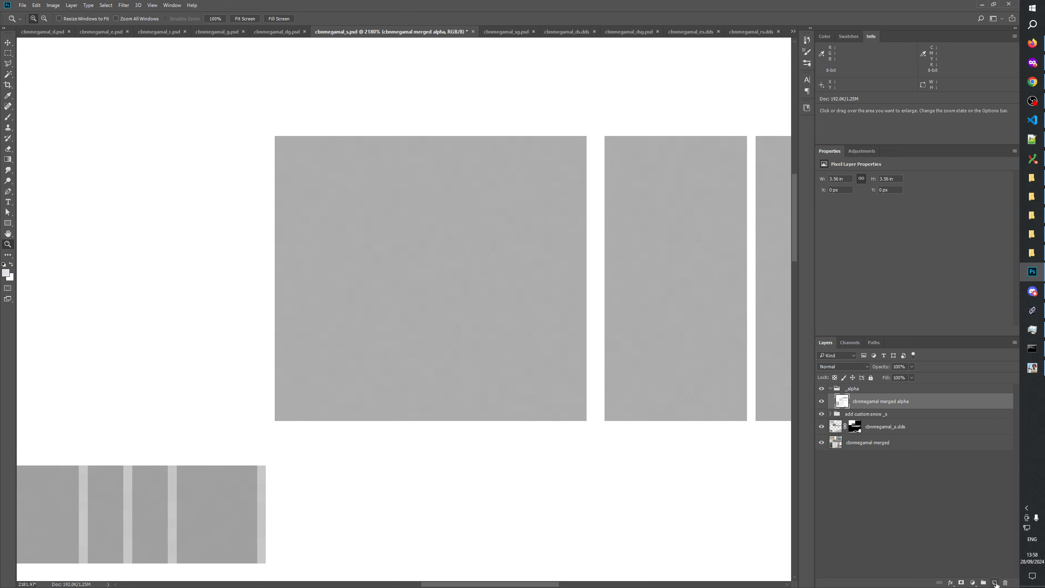
{"action": "left_click", "coordinate": [995, 583]}
{"action": "key", "text": "Delete"}
{"action": "key", "text": "ctrl+s"}
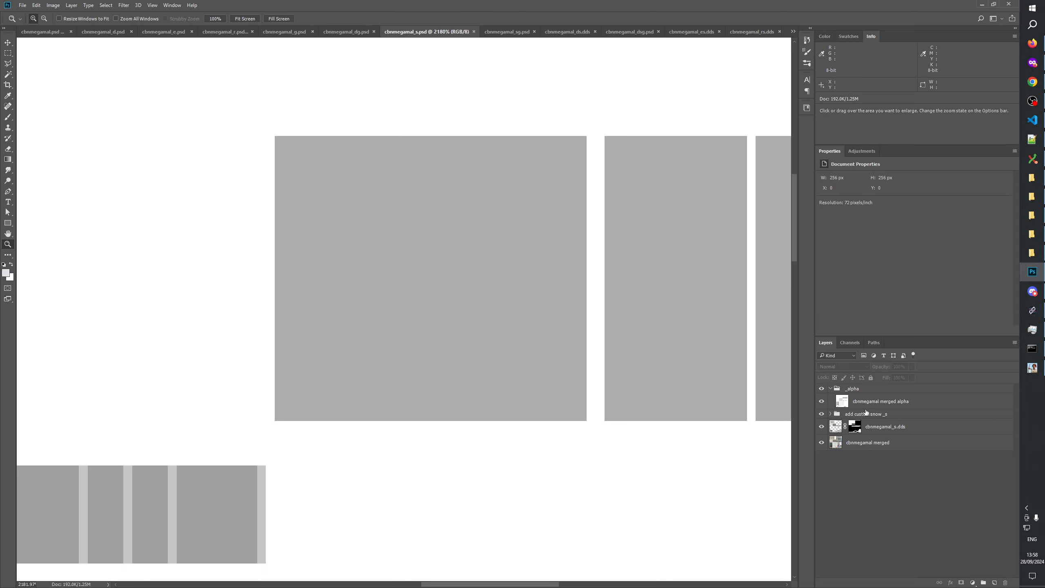
Compare the "cbnmegamal merged alpha" layer of cbnmegamal_s.psd with the _alpha group of cbnmegamal.psd
{"action": "left_click", "coordinate": [867, 405]}
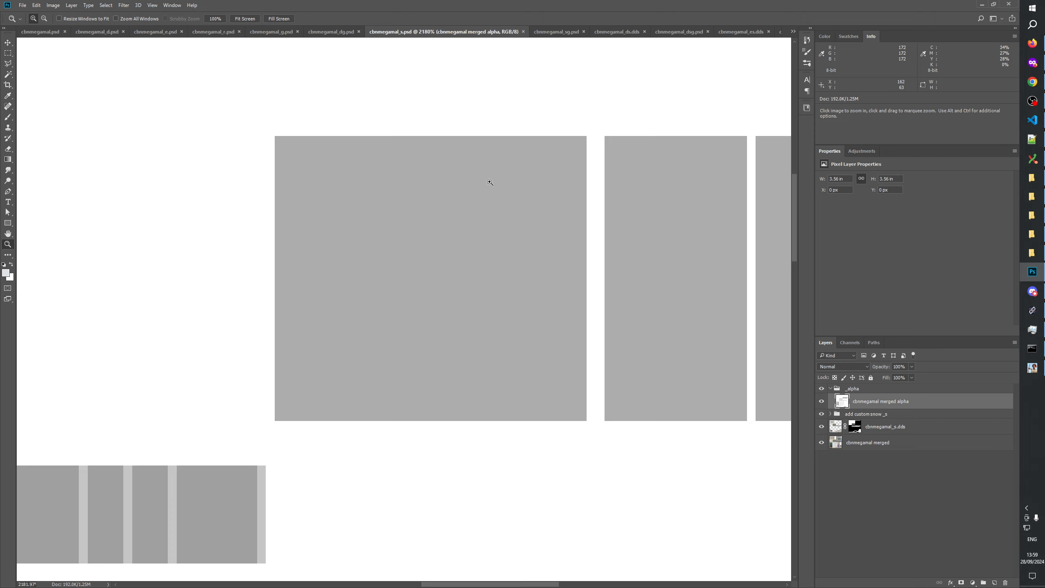
{"action": "right_click", "coordinate": [427, 296]}
{"action": "left_click", "coordinate": [449, 311]}
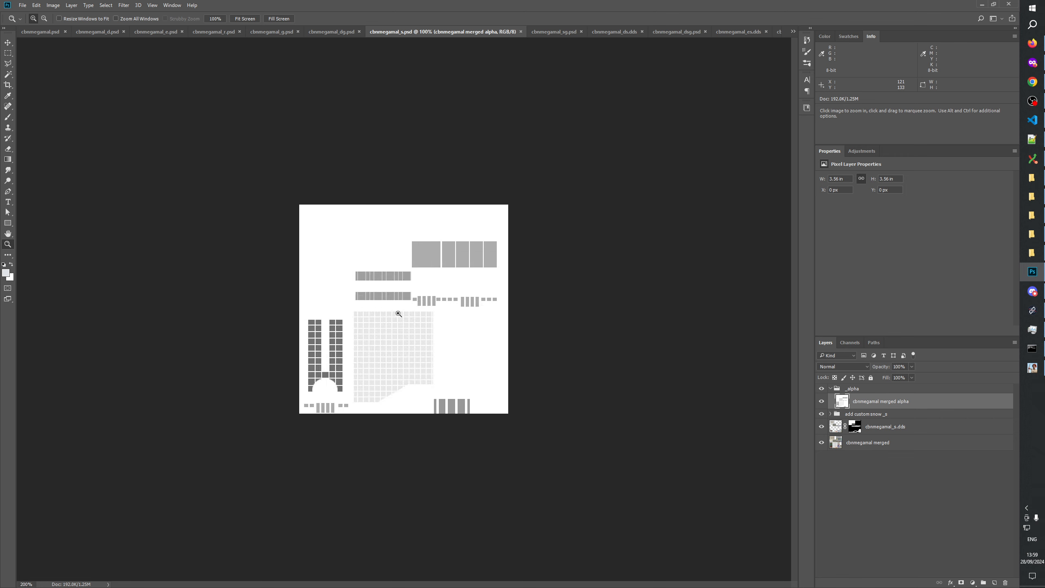
{"action": "left_click", "coordinate": [398, 314]}
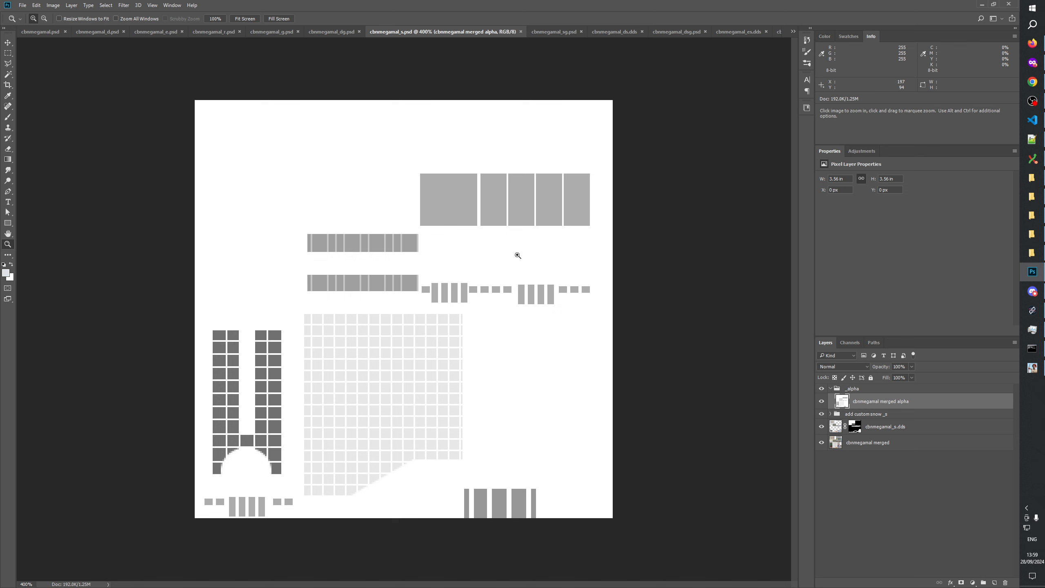
{"action": "left_click", "coordinate": [40, 32]}
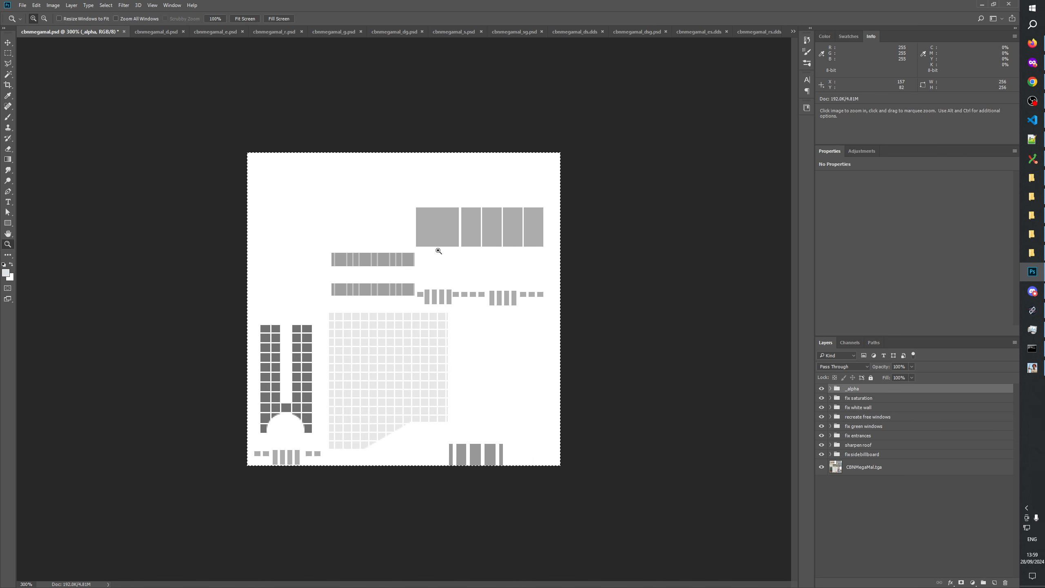
{"action": "left_click", "coordinate": [425, 248]}
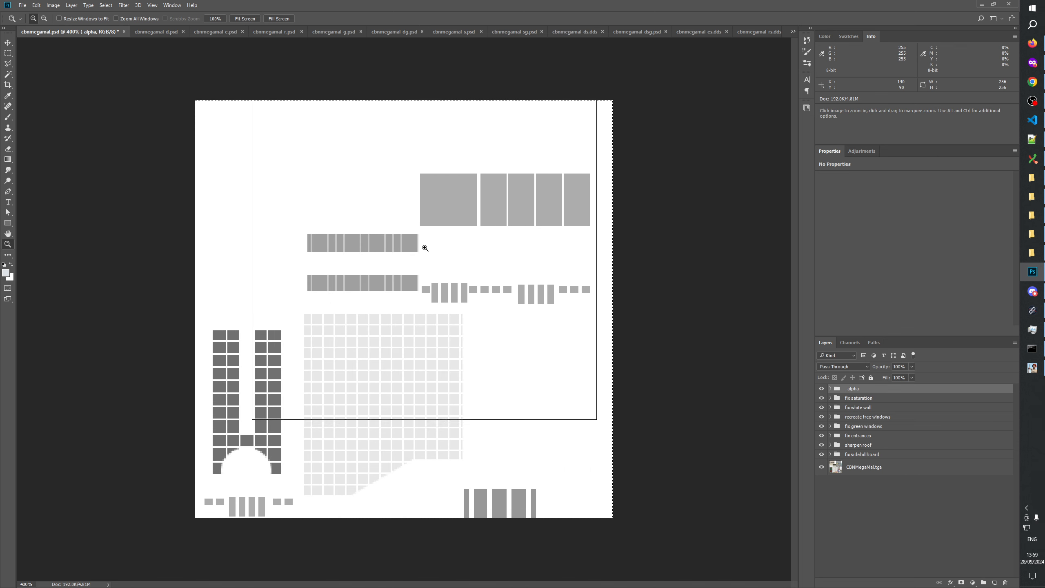
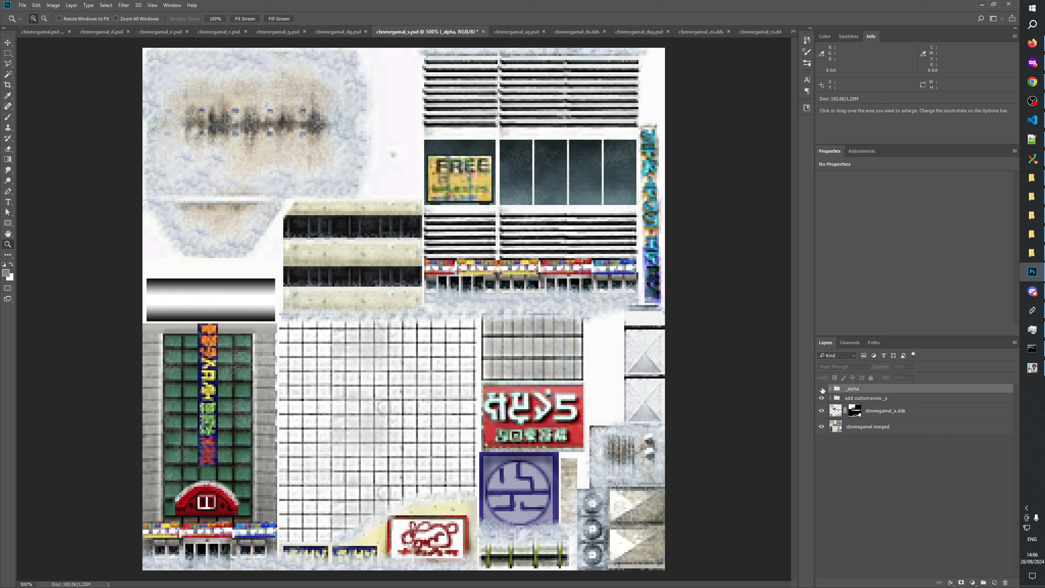
Toggle the visibility of the _alpha group in cbnmegamal_s.psd to compare the alpha with the snowy texture
{"action": "left_click", "coordinate": [822, 390]}
{"action": "left_click", "coordinate": [822, 389]}
{"action": "left_click", "coordinate": [822, 390]}
{"action": "left_click", "coordinate": [822, 390]}
Load the outline of the cbnmegamal_s.dds layer as a selection and inspect that layer's mask
{"action": "left_click", "coordinate": [837, 413], "text": "ctrl"}
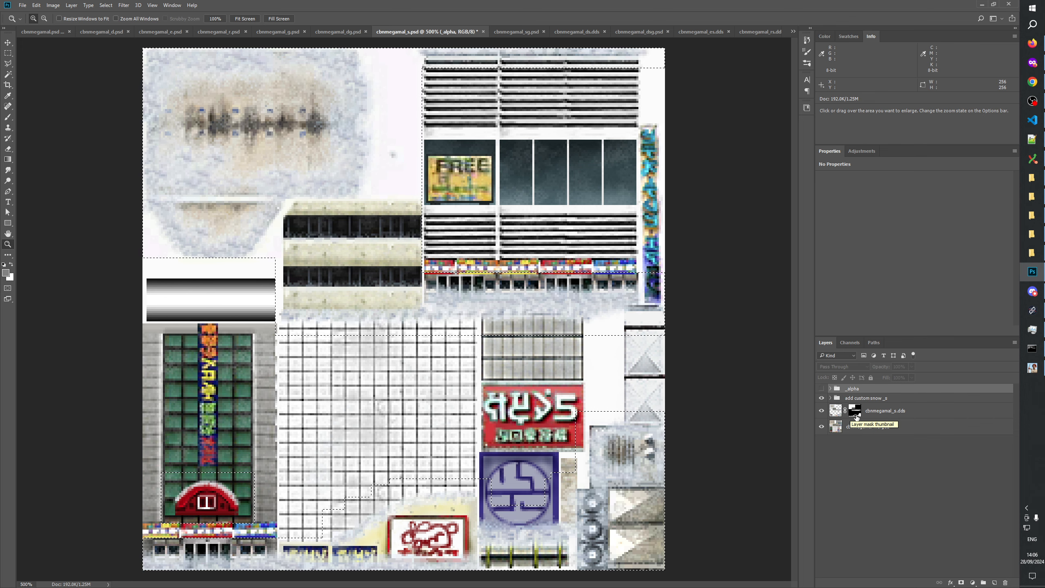
{"action": "left_click", "coordinate": [857, 416], "text": "alt"}
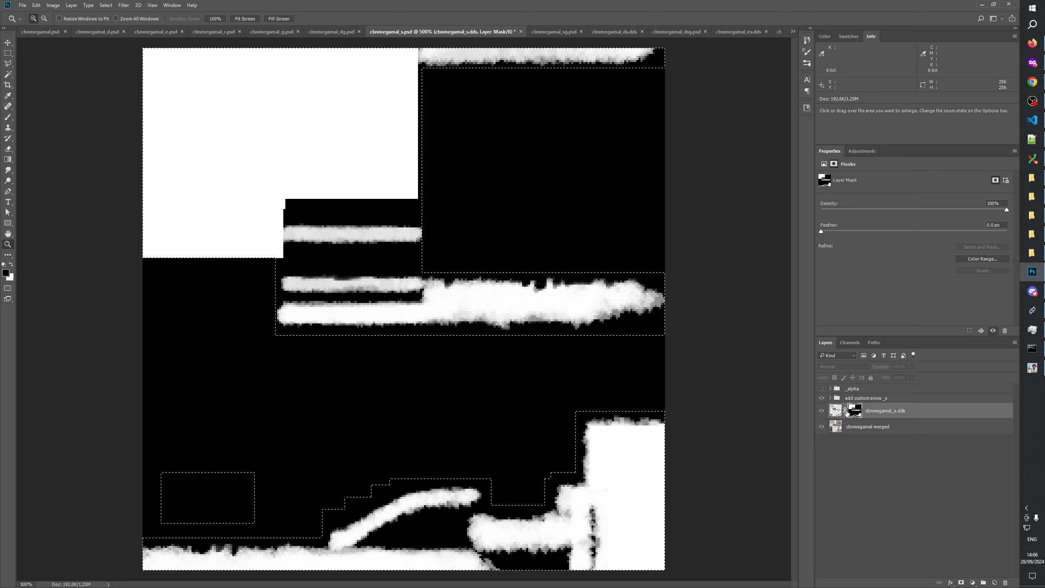
{"action": "left_click", "coordinate": [822, 410]}
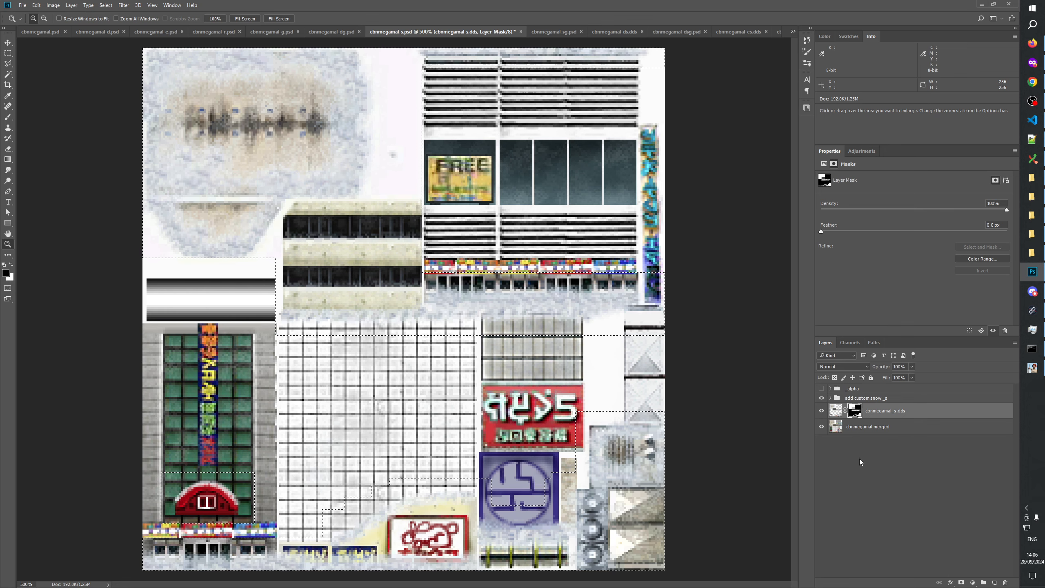
{"action": "left_click", "coordinate": [859, 459]}
{"action": "left_click", "coordinate": [853, 389]}
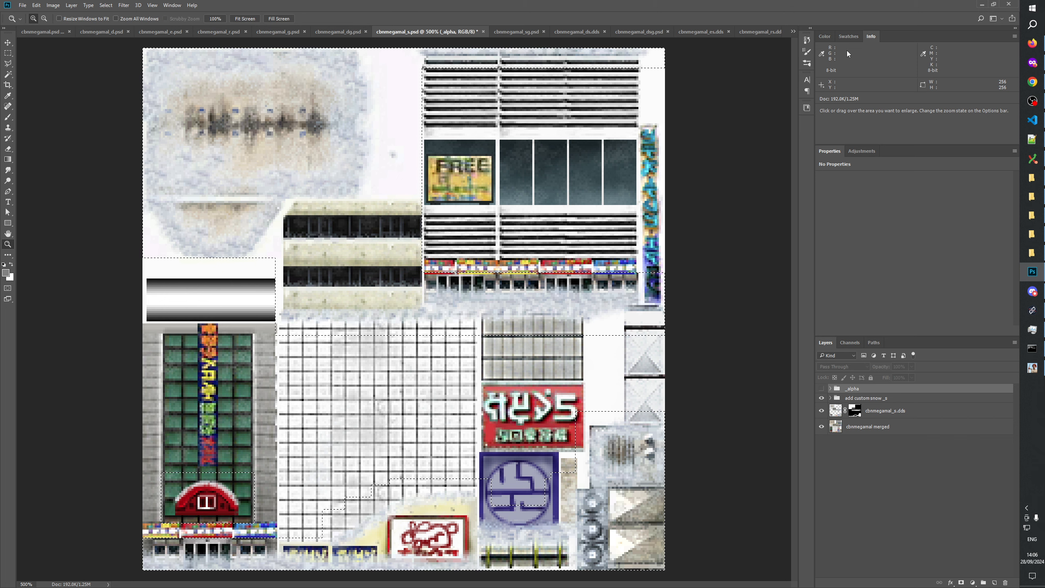
Show and expand the _alpha group, clear the loaded selection and make cbnmegamal_s.dds the active layer
{"action": "left_click", "coordinate": [808, 39]}
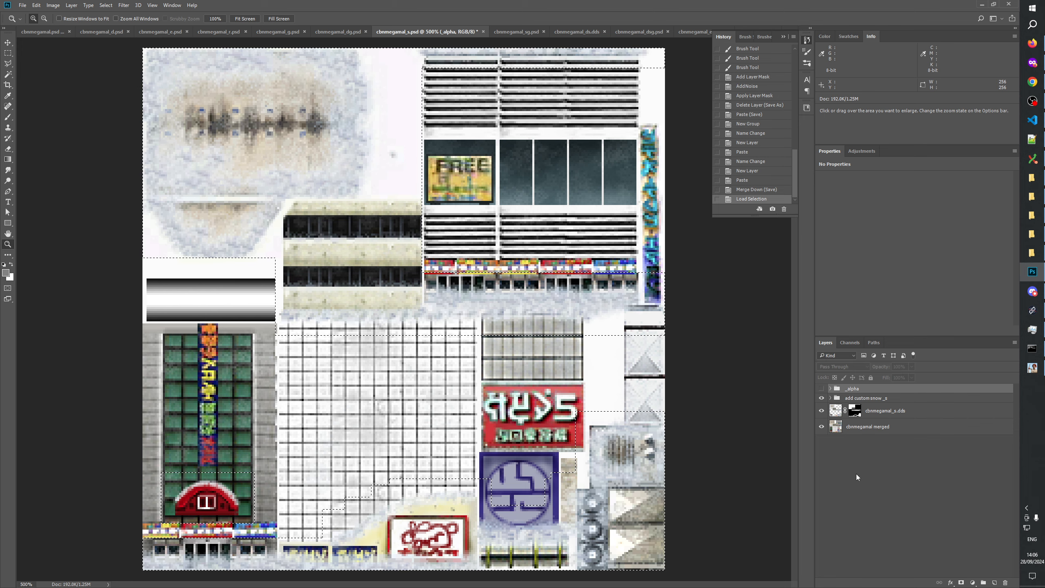
{"action": "left_click", "coordinate": [828, 389]}
{"action": "left_click", "coordinate": [822, 389]}
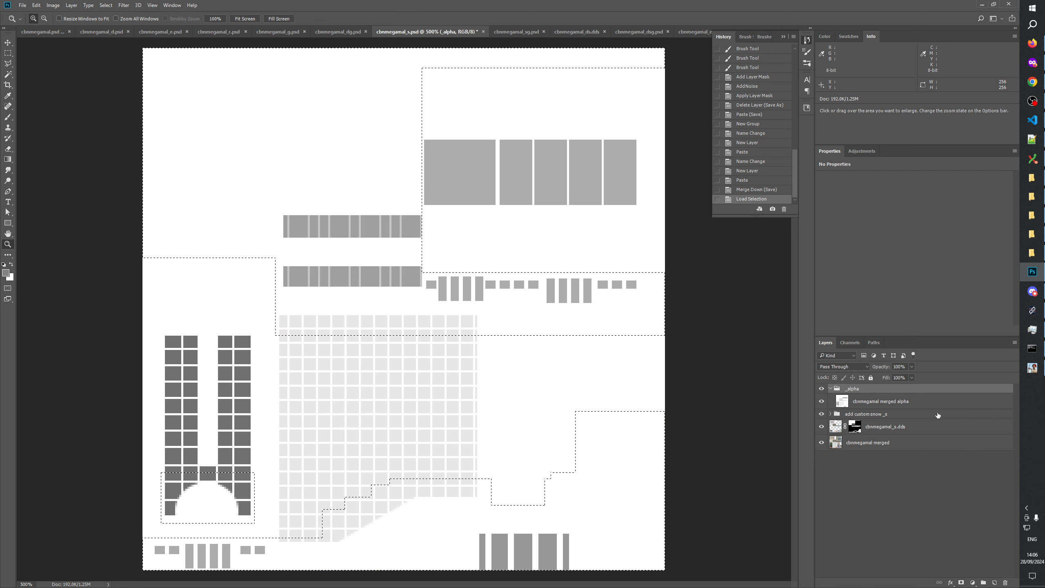
{"action": "left_click", "coordinate": [892, 401]}
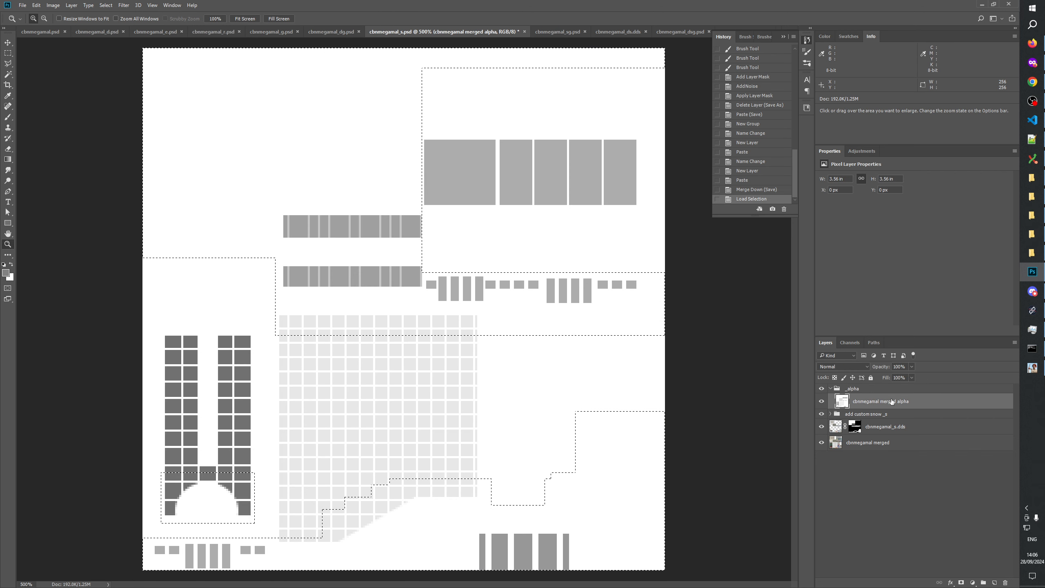
{"action": "left_click", "coordinate": [8, 53]}
{"action": "left_click", "coordinate": [47, 45]}
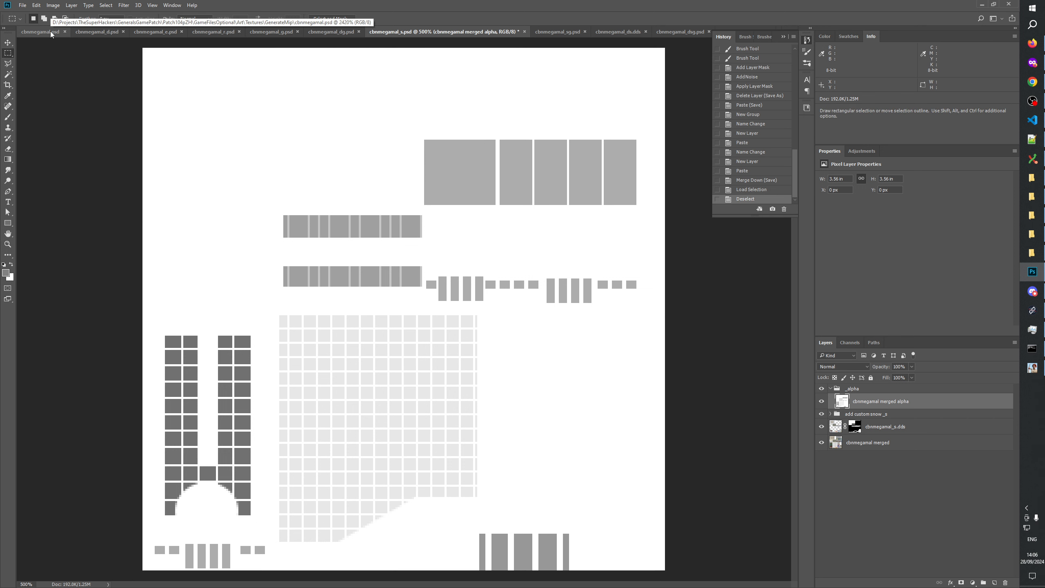
{"action": "left_click", "coordinate": [883, 428]}
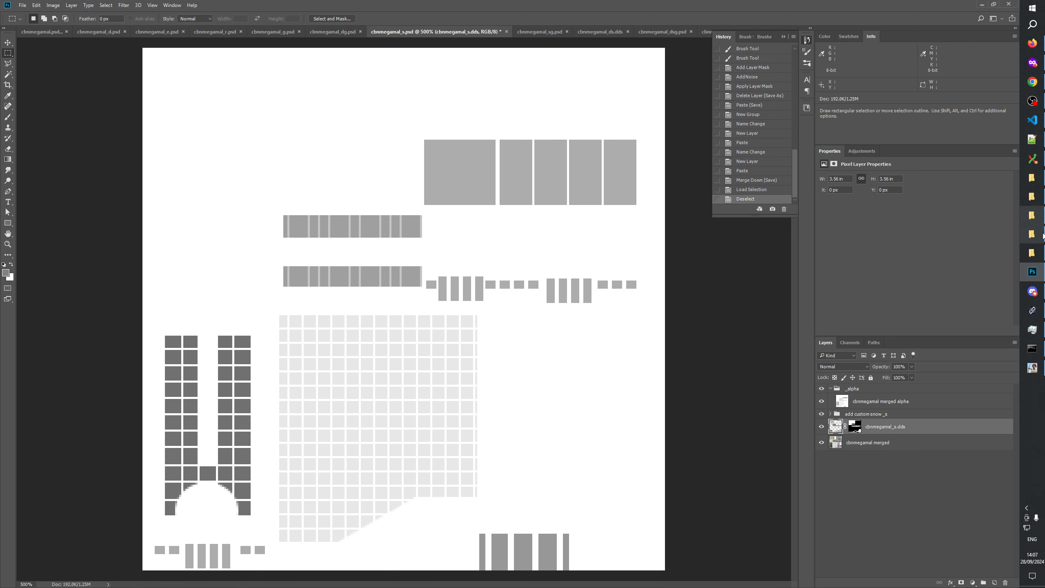
Switch to File Explorer, find the GenerateMip folder window and select cbnmegamal_s.dds
{"action": "left_click", "coordinate": [1038, 201]}
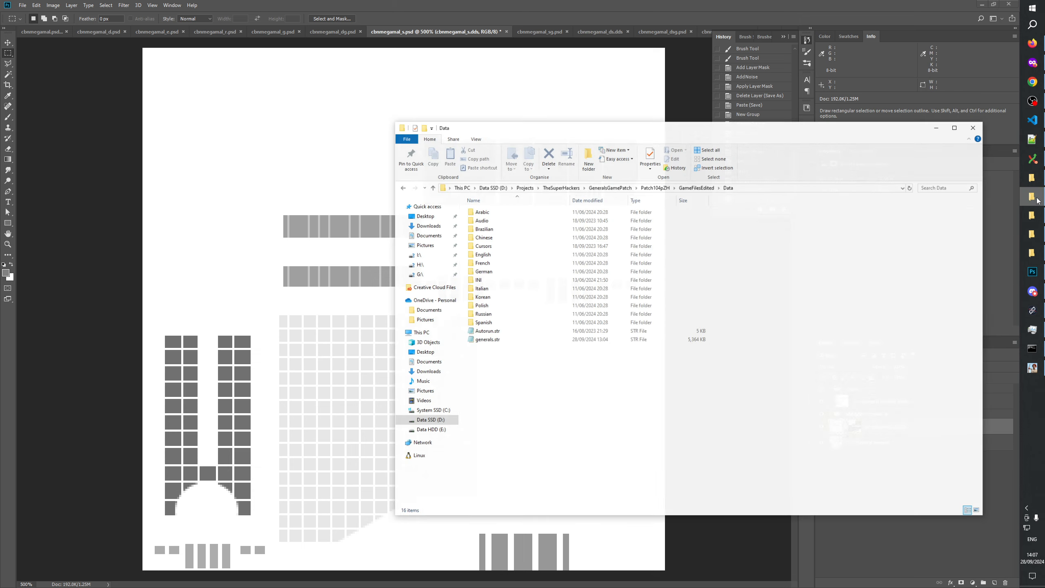
{"action": "left_click", "coordinate": [1033, 180]}
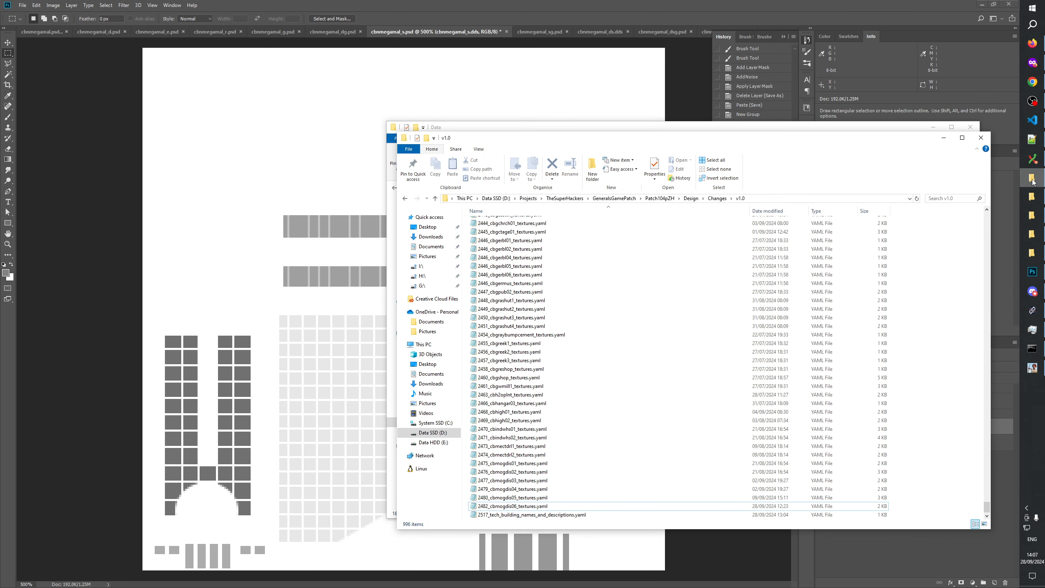
{"action": "left_click", "coordinate": [1033, 216]}
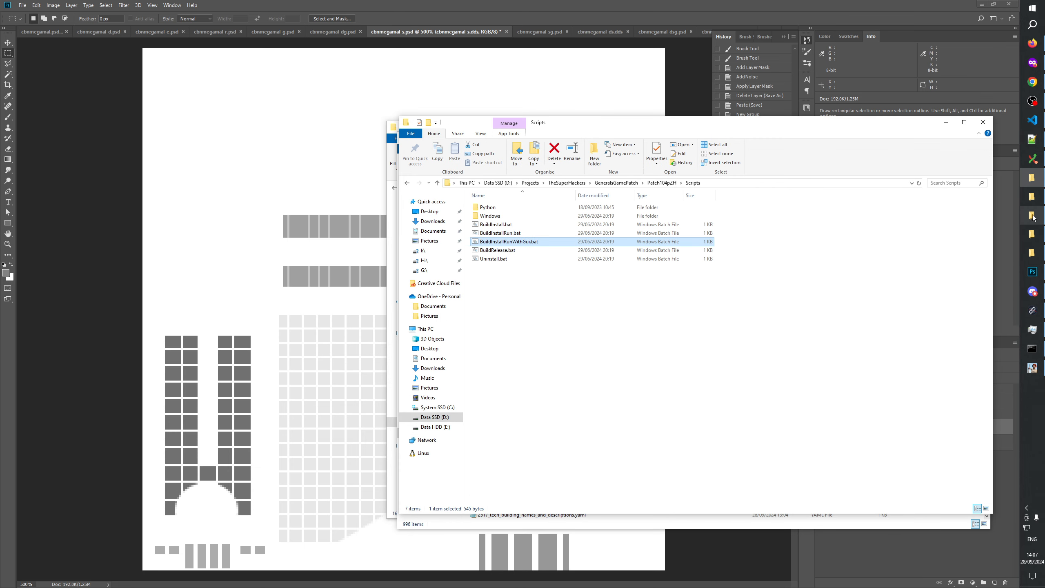
{"action": "left_click", "coordinate": [1036, 235]}
{"action": "left_click", "coordinate": [1038, 252]}
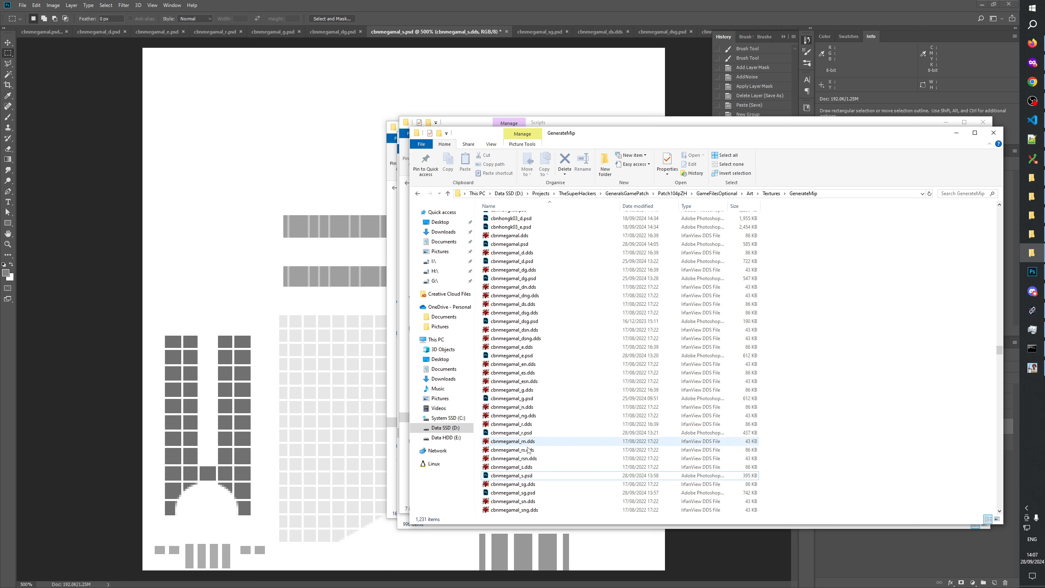
{"action": "left_click_drag", "start_coordinate": [517, 469], "coordinate": [523, 456]}
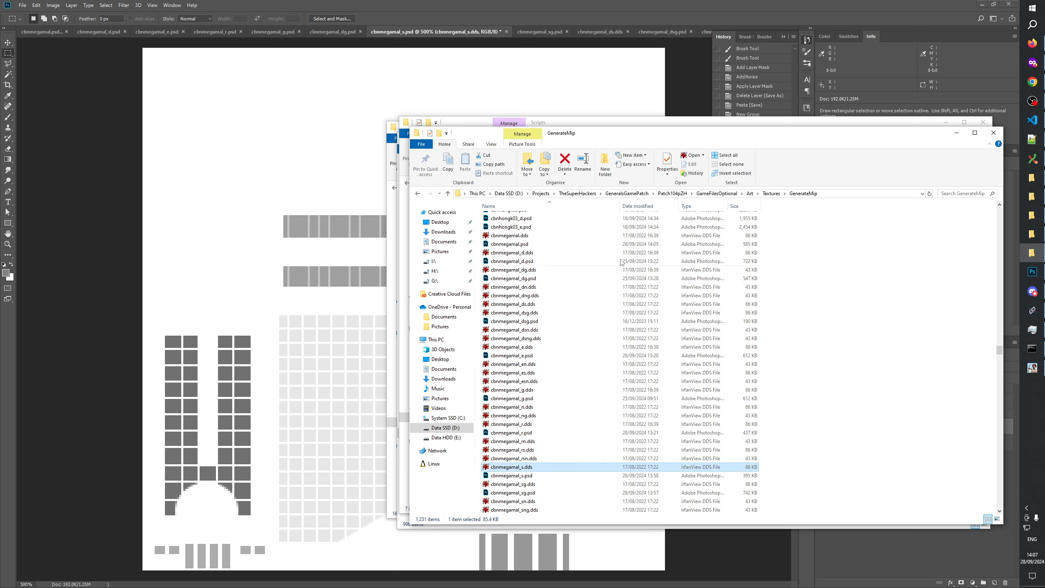
Open cbnmegamal.dds and cbnmegamal_s.dds from the GenerateMip folder in Photoshop without loading transparency as an alpha channel or separate mip-maps
{"action": "left_click", "coordinate": [783, 36]}
{"action": "key", "text": "alt+Tab"}
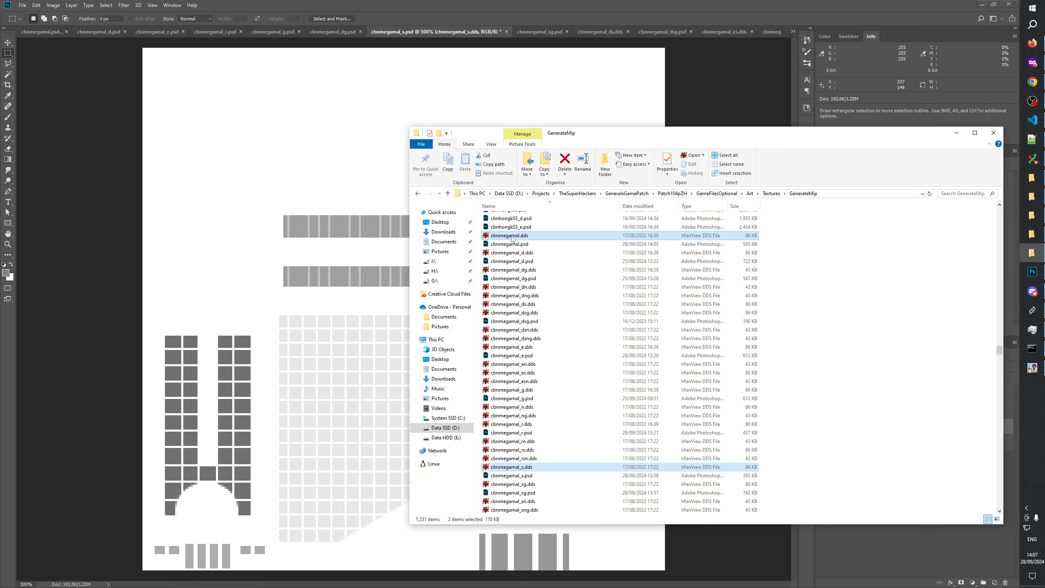
{"action": "left_click_drag", "start_coordinate": [758, 19], "coordinate": [785, 40]}
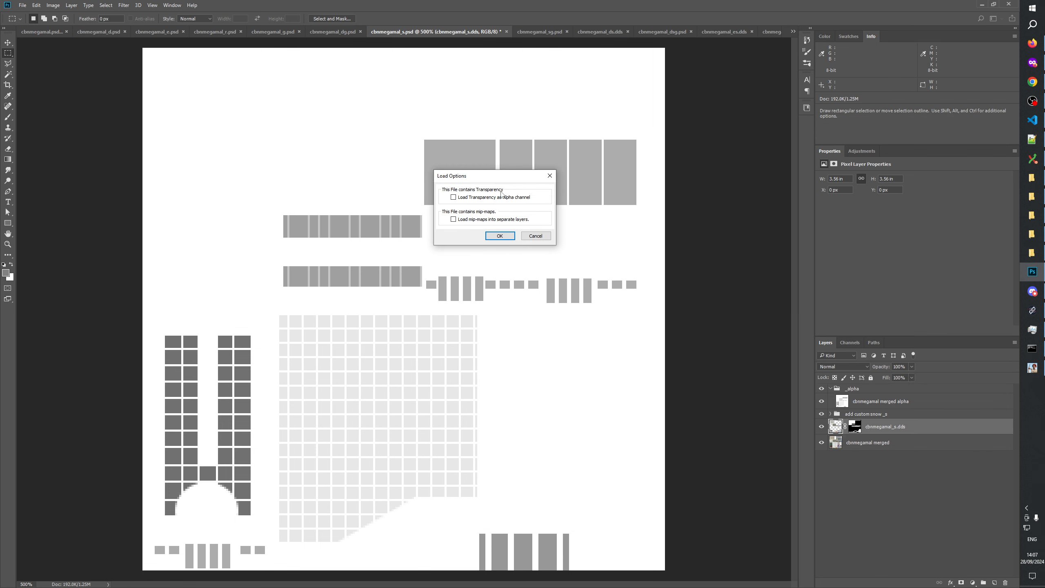
{"action": "left_click", "coordinate": [502, 236]}
{"action": "left_click", "coordinate": [484, 198]}
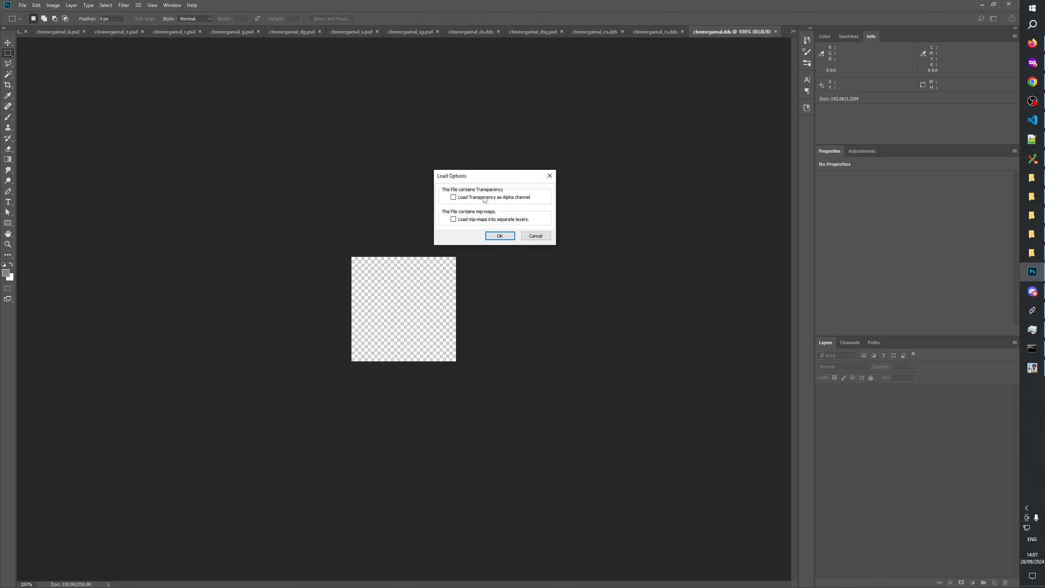
{"action": "left_click", "coordinate": [499, 239]}
Copy the whole cbnmegamal_s.dds image into the _alpha group of cbnmegamal_s.psd as a layer named S
{"action": "key", "text": "z"}
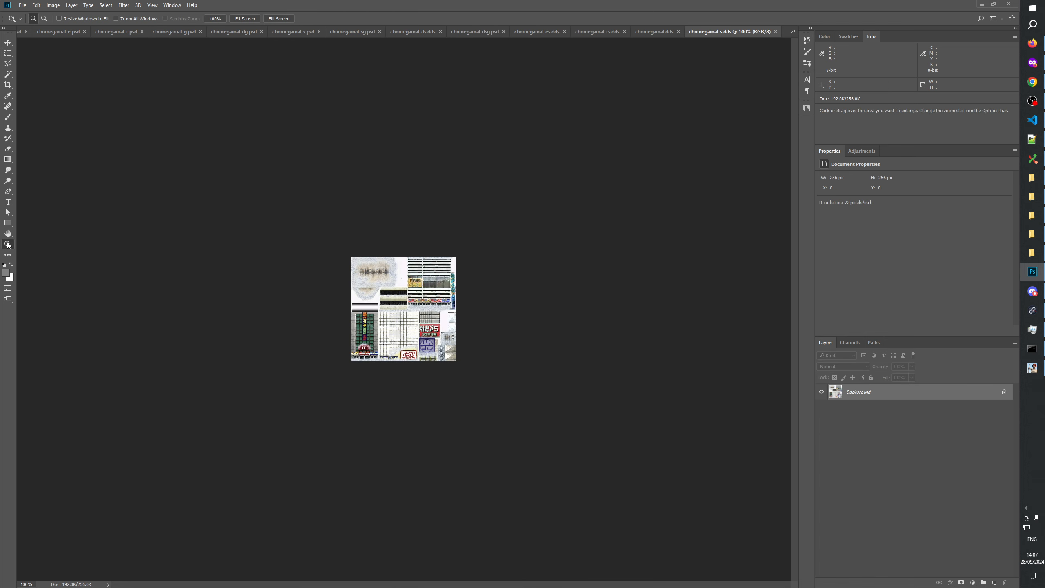
{"action": "left_click", "coordinate": [409, 312]}
{"action": "left_click", "coordinate": [409, 312]}
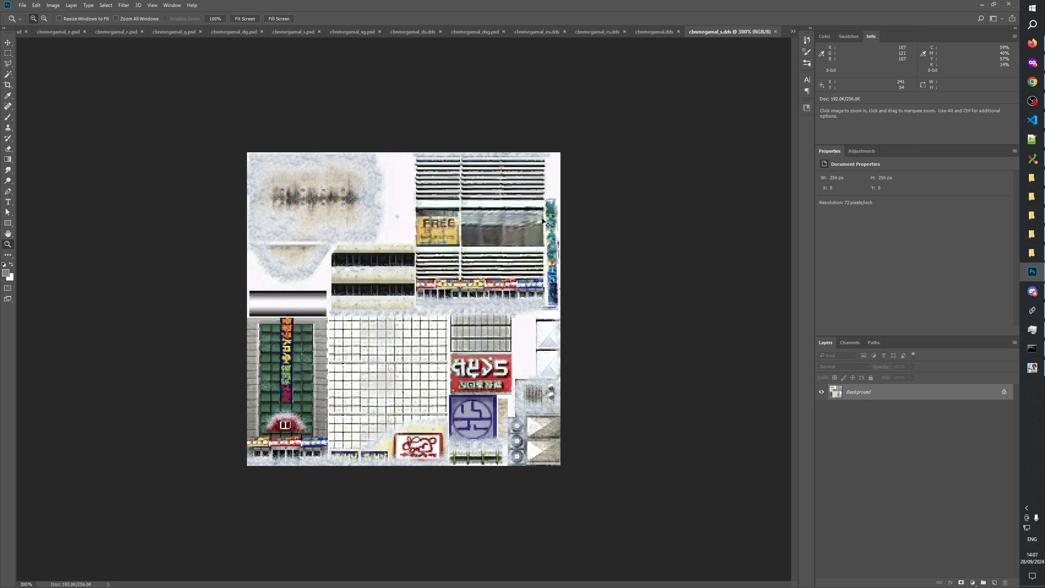
{"action": "key", "text": "ctrl+a"}
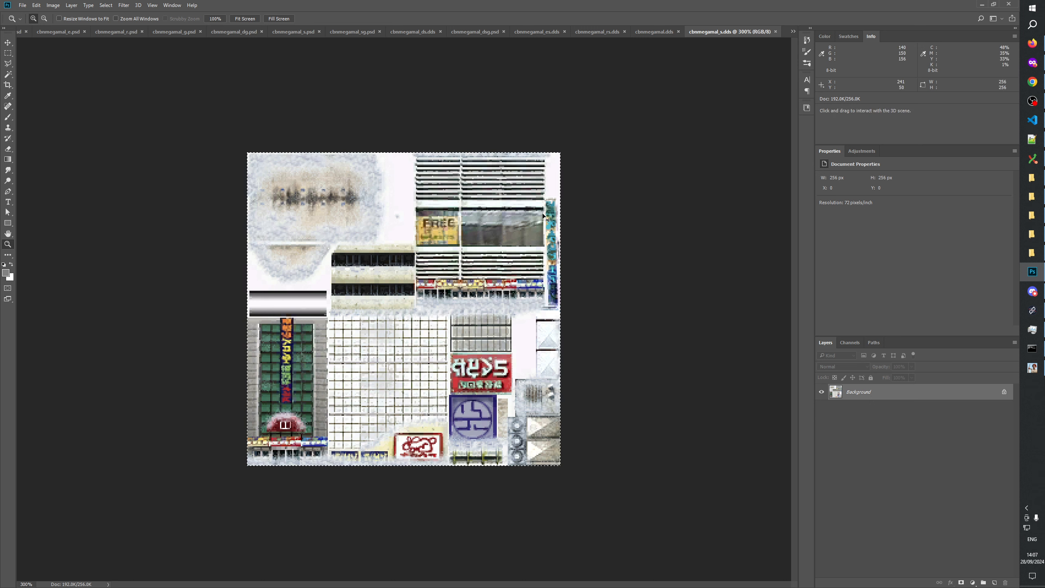
{"action": "left_click", "coordinate": [20, 33]}
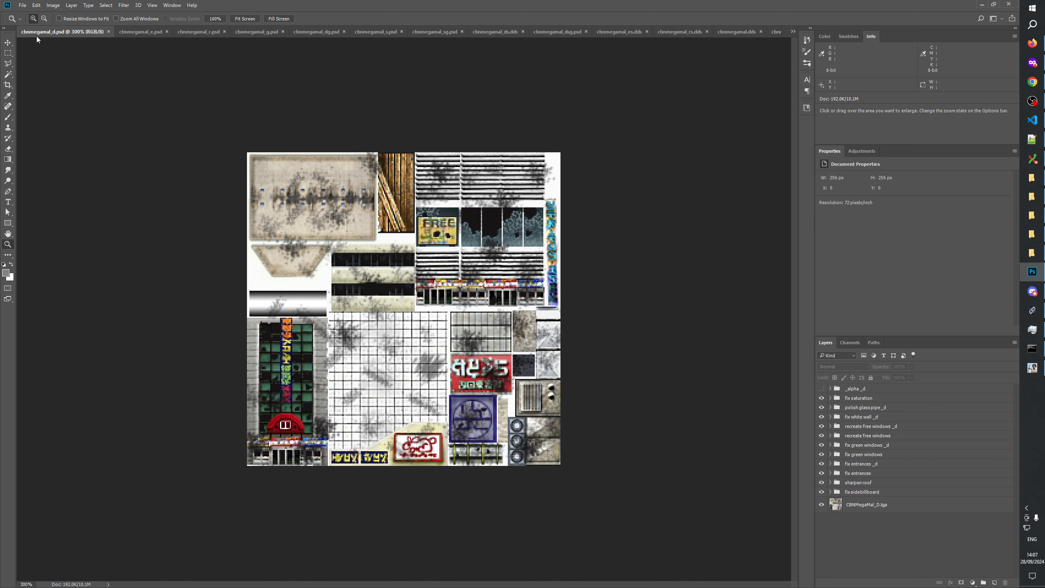
{"action": "left_click", "coordinate": [385, 32]}
{"action": "left_click", "coordinate": [859, 390]}
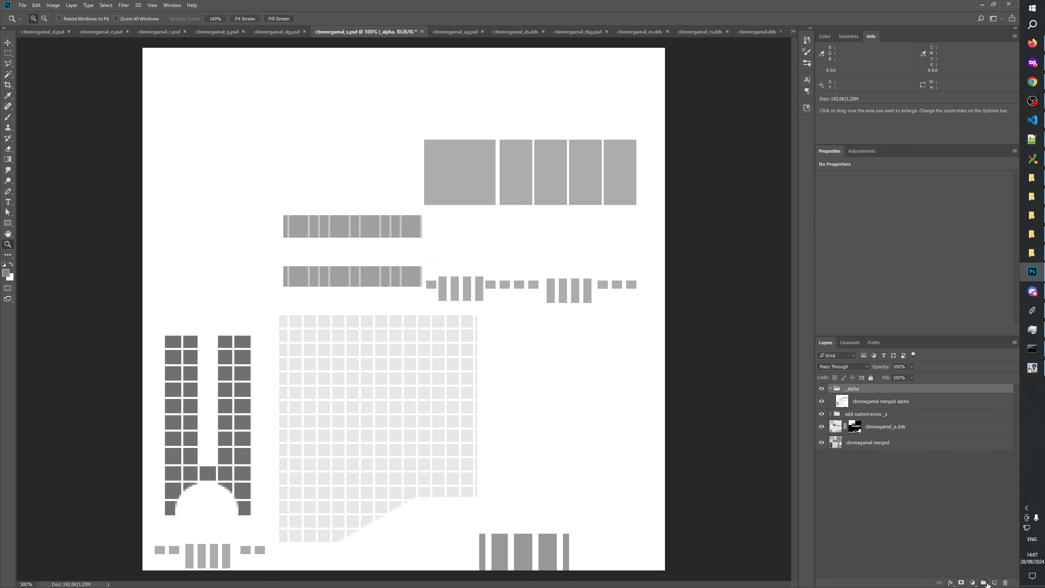
{"action": "key", "text": "ctrl+v"}
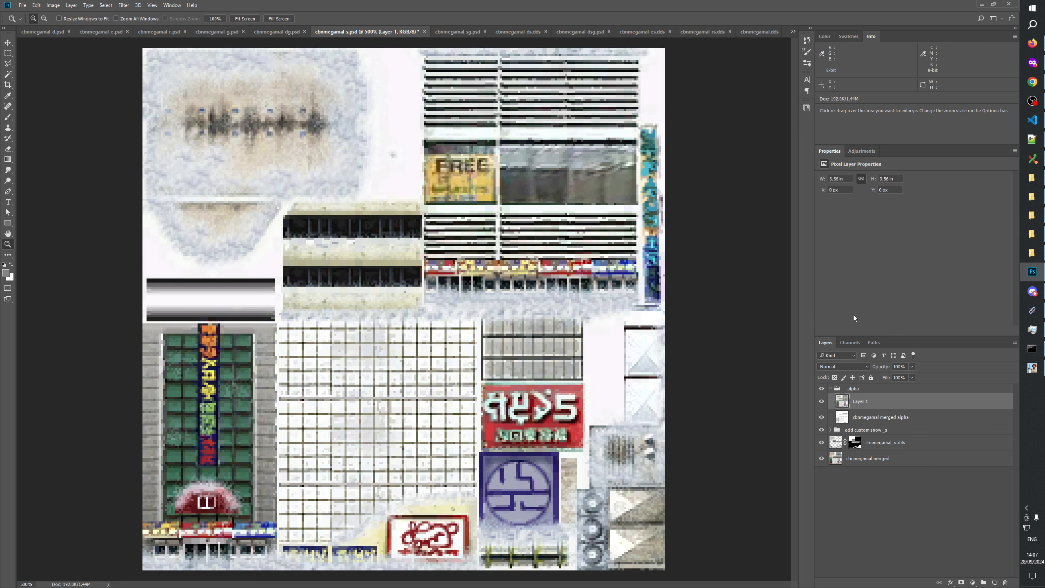
{"action": "double_click", "coordinate": [860, 405]}
{"action": "type", "text": "S"}
{"action": "key", "text": "Return"}
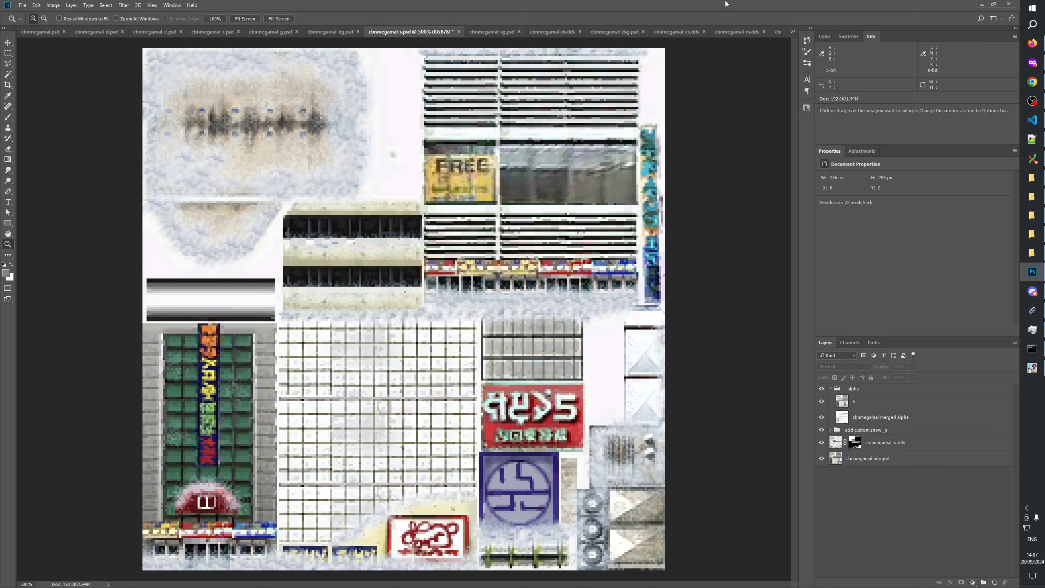
Copy the whole cbnmegamal.dds image into a new layer above S in the _alpha group of cbnmegamal_s.psd
{"action": "left_click", "coordinate": [793, 32]}
{"action": "left_click", "coordinate": [830, 141]}
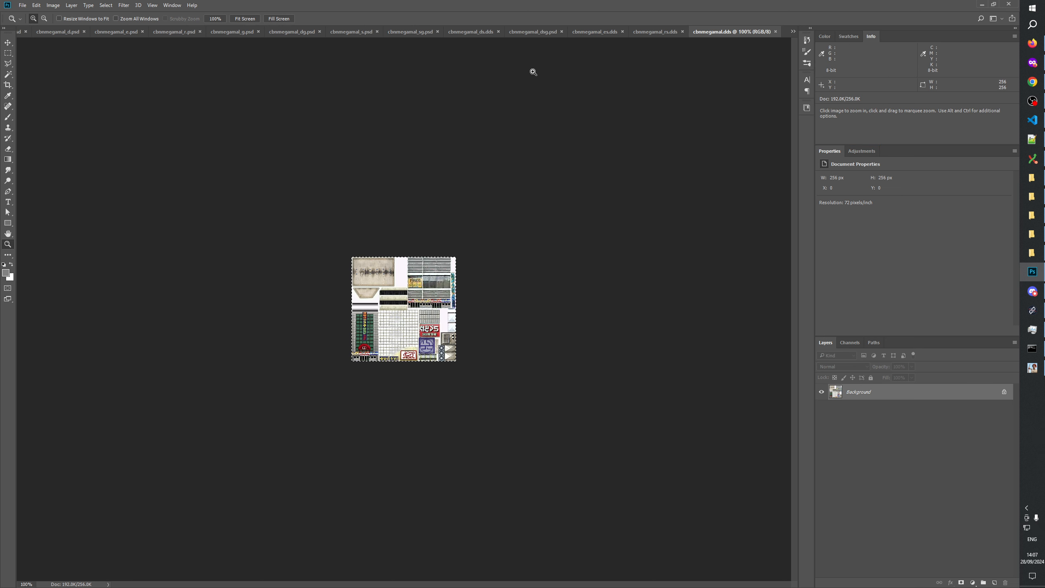
{"action": "left_click", "coordinate": [793, 31]}
{"action": "left_click", "coordinate": [832, 88]}
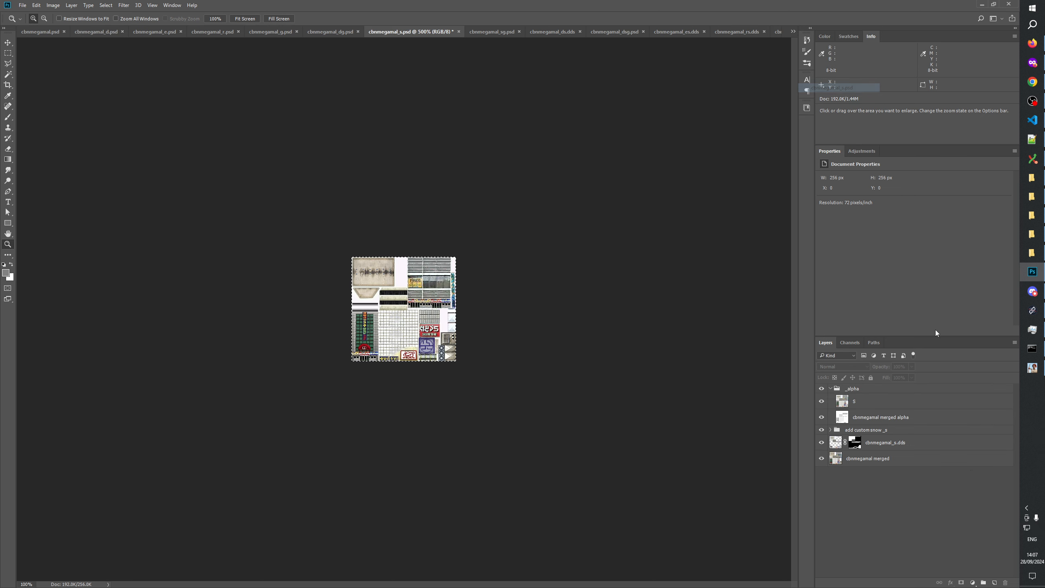
{"action": "left_click", "coordinate": [882, 407]}
{"action": "left_click", "coordinate": [996, 583]}
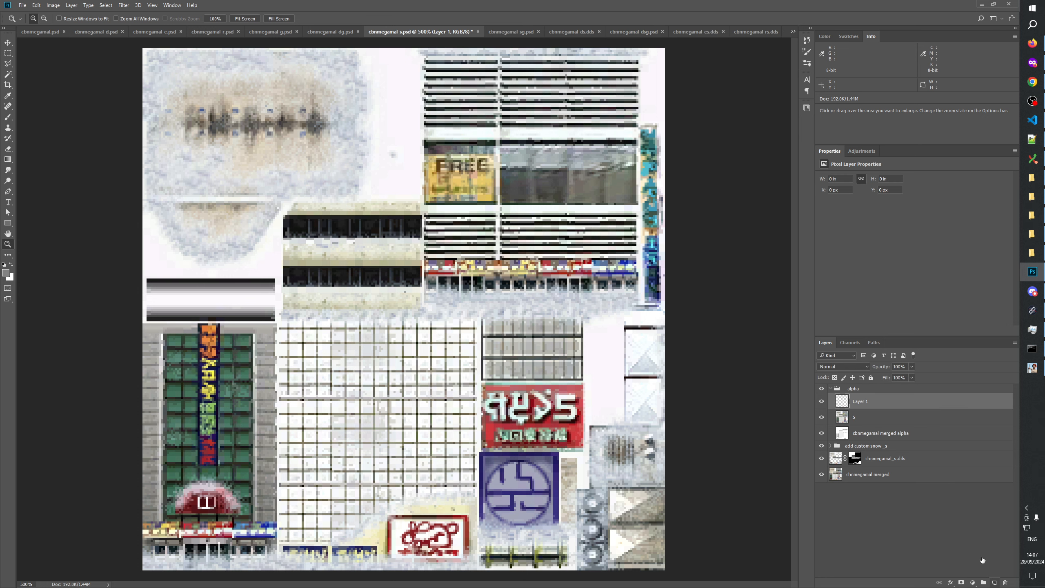
Rename the S layer as cbnmegamal_s.dds and the layer above it as cbnmegamal.dds
{"action": "double_click", "coordinate": [885, 458]}
{"action": "key", "text": "ctrl+c"}
{"action": "double_click", "coordinate": [859, 417]}
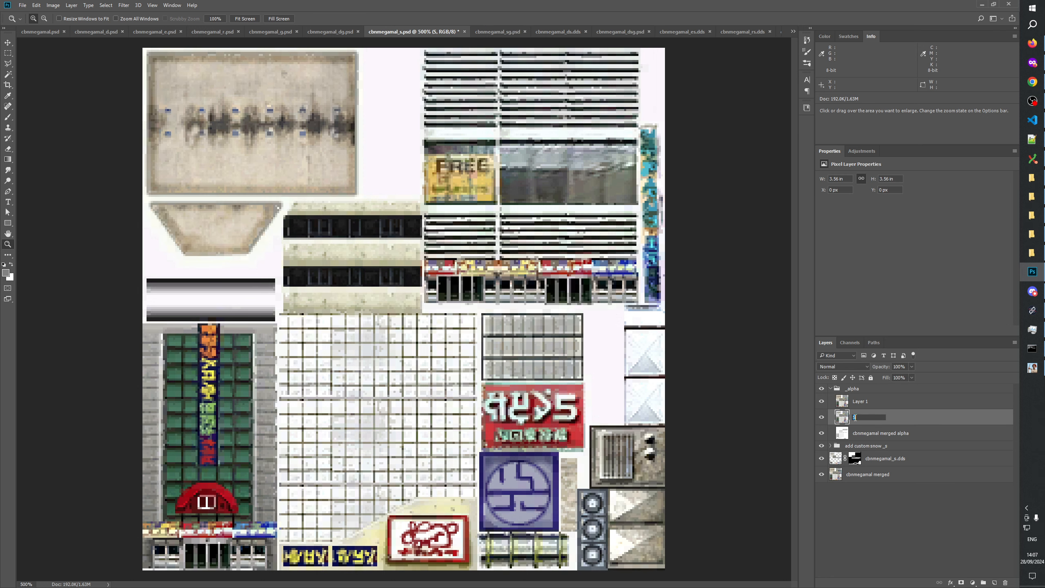
{"action": "key", "text": "ctrl+v"}
{"action": "key", "text": "Return"}
{"action": "double_click", "coordinate": [884, 401]}
{"action": "key", "text": "ctrl+v"}
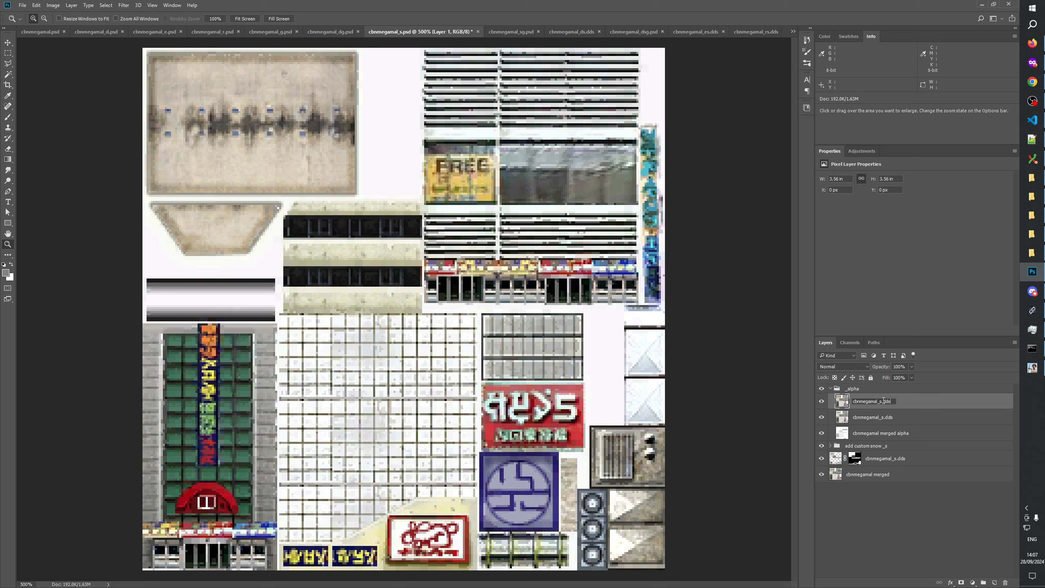
{"action": "key", "text": "BackSpace"}
{"action": "key", "text": "Return"}
{"action": "left_click", "coordinate": [859, 507]}
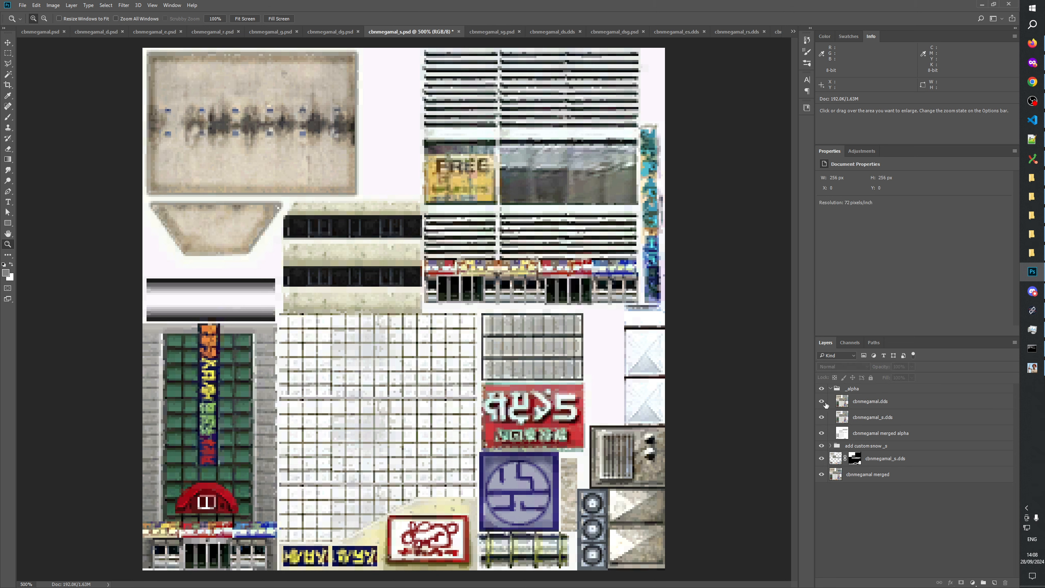
Place cbnmegamal.dds below cbnmegamal_s.dds in the _alpha group and set the blend mode of cbnmegamal_s.dds to Difference
{"action": "left_click", "coordinate": [822, 404]}
{"action": "left_click_drag", "start_coordinate": [865, 407], "coordinate": [864, 426]}
{"action": "left_click", "coordinate": [824, 418]}
{"action": "left_click", "coordinate": [876, 404]}
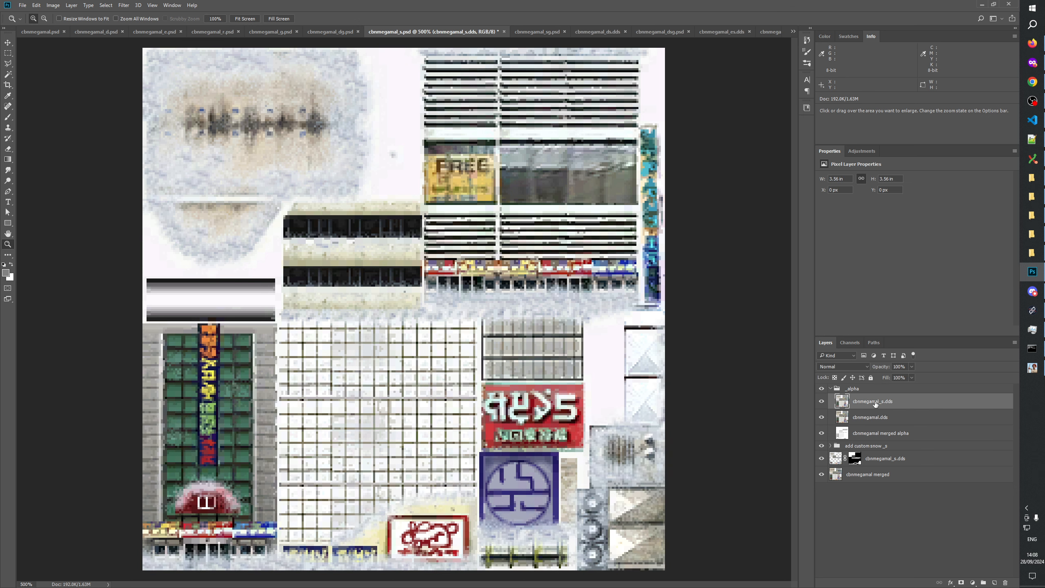
{"action": "left_click", "coordinate": [826, 369]}
{"action": "left_click", "coordinate": [864, 501]}
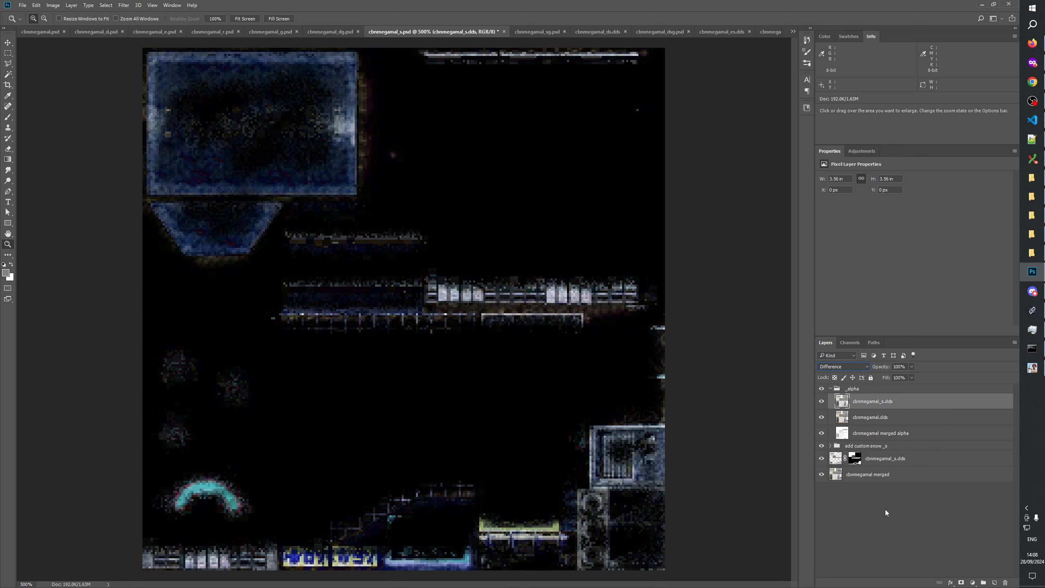
Create a group inside _alpha named "cbnmegamal_s cbnmegamal difference", without adding a mask to the Difference layer
{"action": "left_click", "coordinate": [962, 582]}
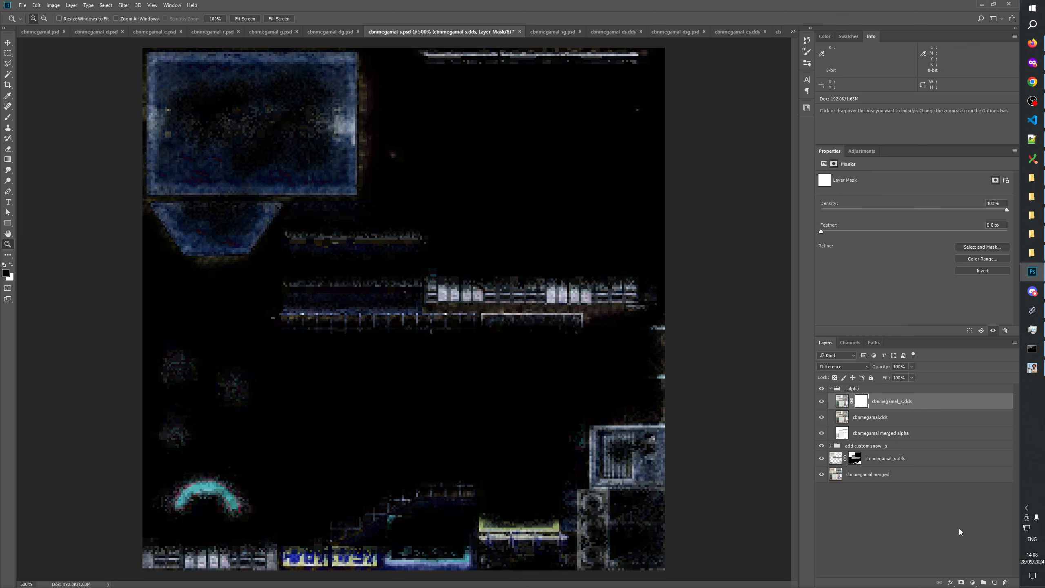
{"action": "key", "text": "ctrl+z"}
{"action": "left_click", "coordinate": [983, 582]}
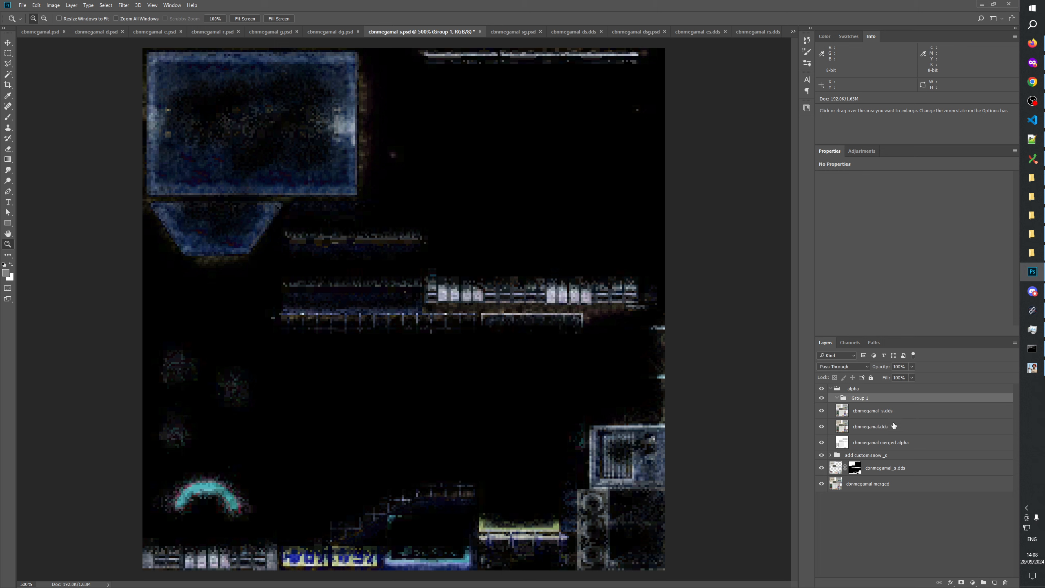
{"action": "double_click", "coordinate": [867, 413]}
{"action": "key", "text": "ctrl+c"}
{"action": "double_click", "coordinate": [864, 399]}
{"action": "key", "text": "ctrl+v"}
{"action": "key", "text": "ctrl+v"}
{"action": "key", "text": "Return"}
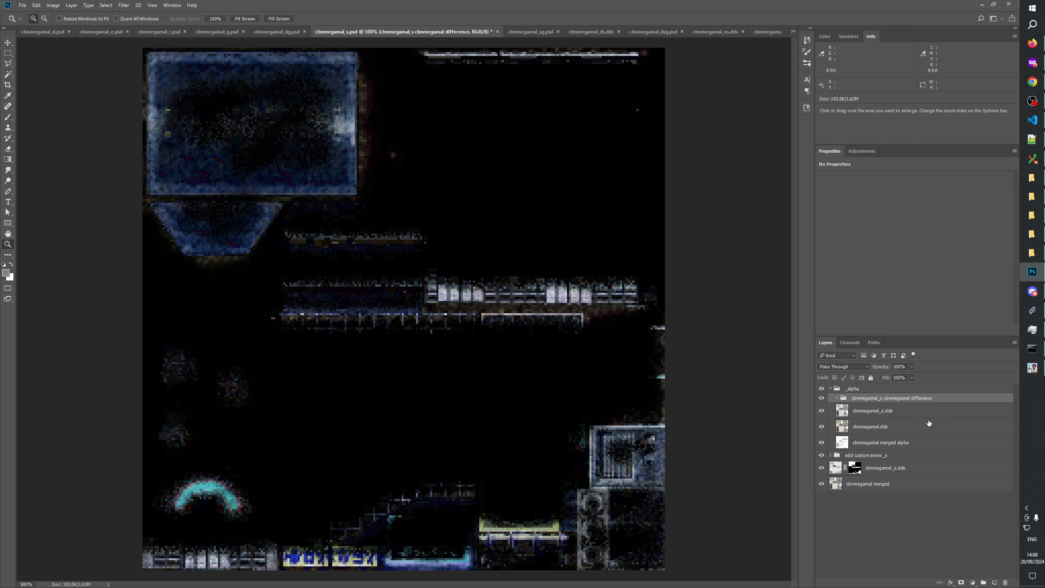
Move the cbnmegamal_s.dds and cbnmegamal.dds layers into the "cbnmegamal_s cbnmegamal difference" group
{"action": "left_click", "coordinate": [891, 413]}
{"action": "left_click", "coordinate": [882, 429], "text": "shift"}
{"action": "left_click_drag", "start_coordinate": [880, 408], "coordinate": [883, 401]}
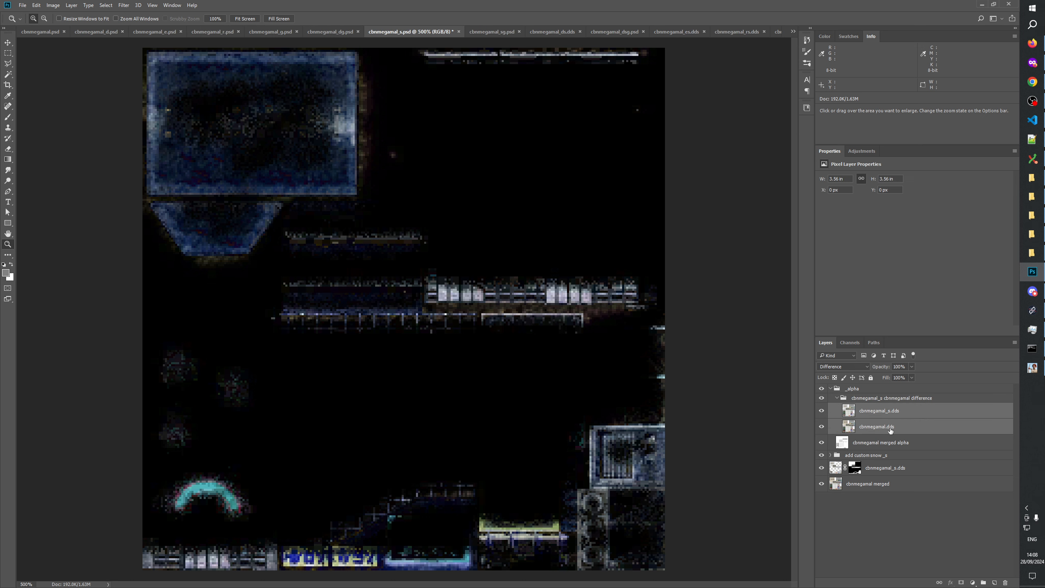
Inspect the mask of the cbnmegamal_s.dds layer below the add custom snow _s group, then return to the layer
{"action": "left_click", "coordinate": [855, 469]}
{"action": "left_click", "coordinate": [855, 470], "text": "alt"}
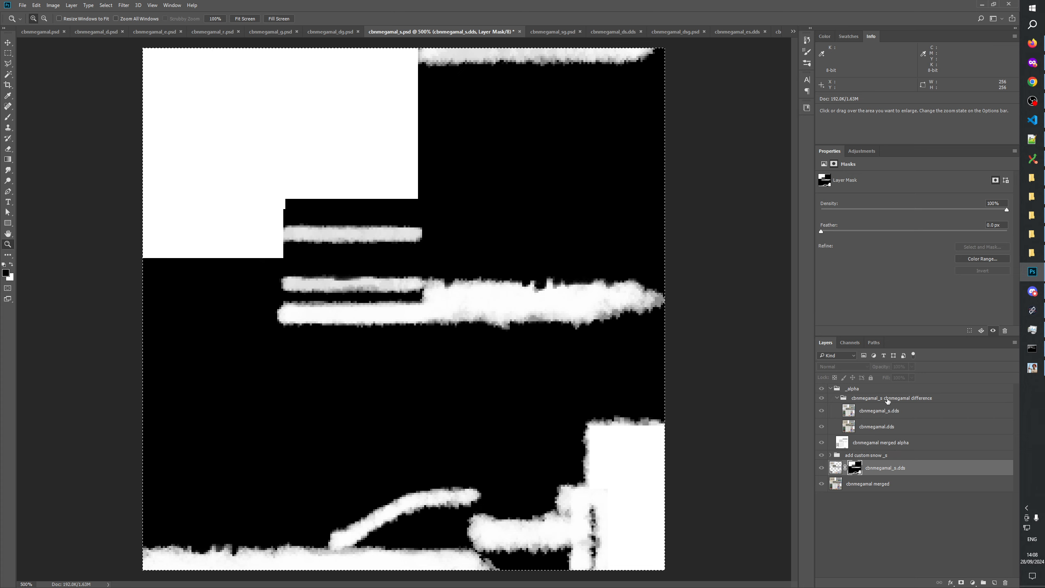
{"action": "left_click", "coordinate": [886, 469]}
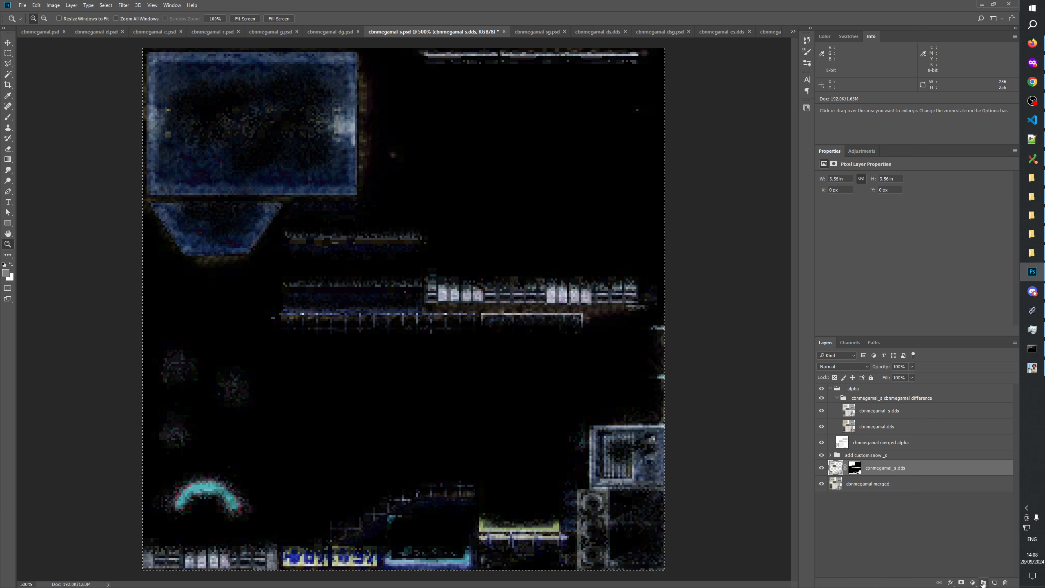
Create a group named "snow mask _s" holding the lower cbnmegamal_s.dds layer and move that layer's mask onto the group
{"action": "left_click", "coordinate": [983, 584]}
{"action": "double_click", "coordinate": [854, 464]}
{"action": "type", "text": "snow mask"}
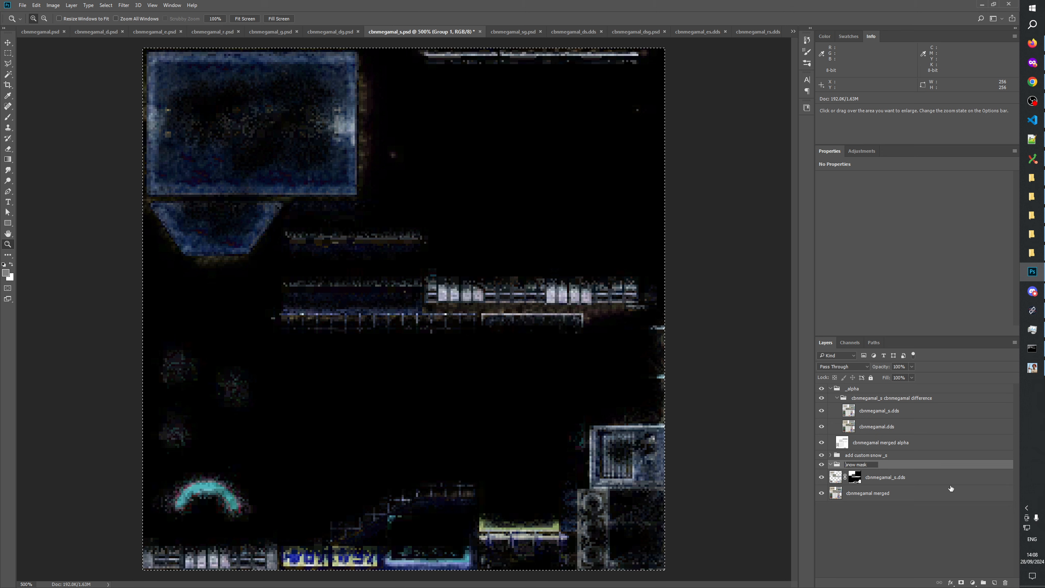
{"action": "type", "text": " _"}
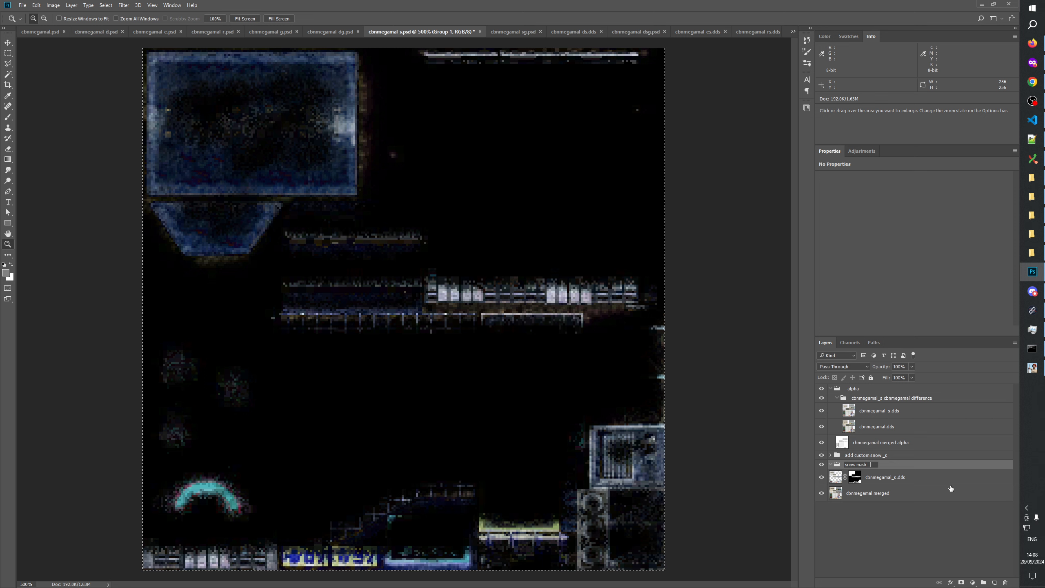
{"action": "type", "text": "s"}
{"action": "left_click", "coordinate": [855, 477]}
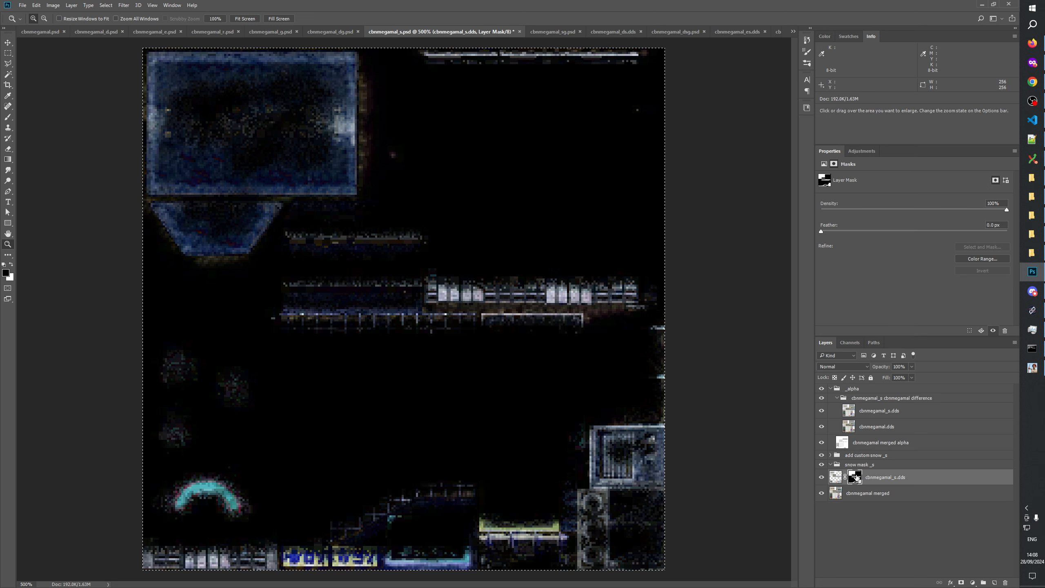
{"action": "left_click_drag", "start_coordinate": [856, 478], "coordinate": [856, 467]}
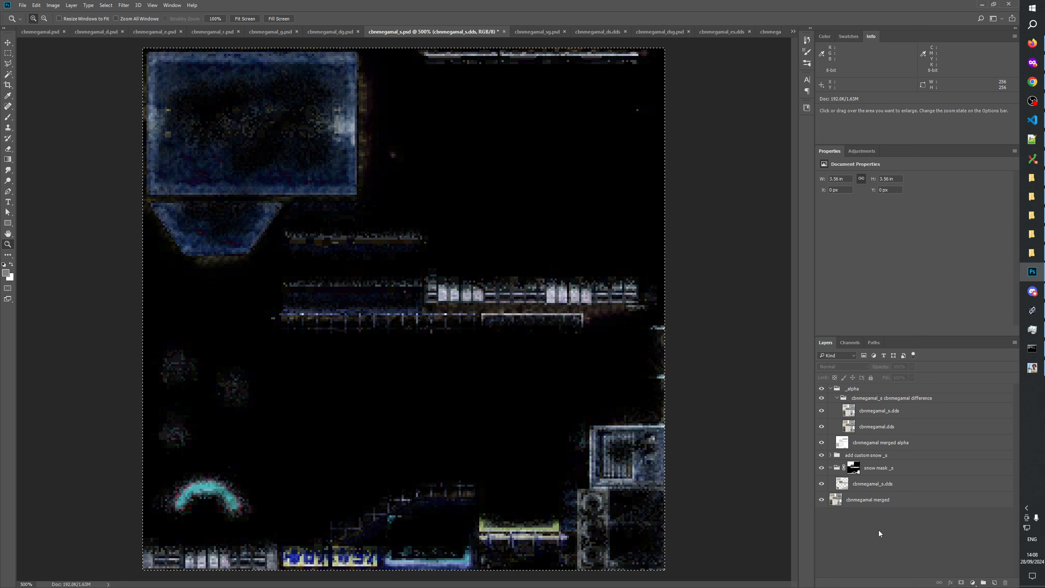
In cbnmegamal_sg.psd, create a "snow mask _s" group, move the cbnmegamal_sg.dds layer's mask onto it and place the layer inside
{"action": "double_click", "coordinate": [879, 470]}
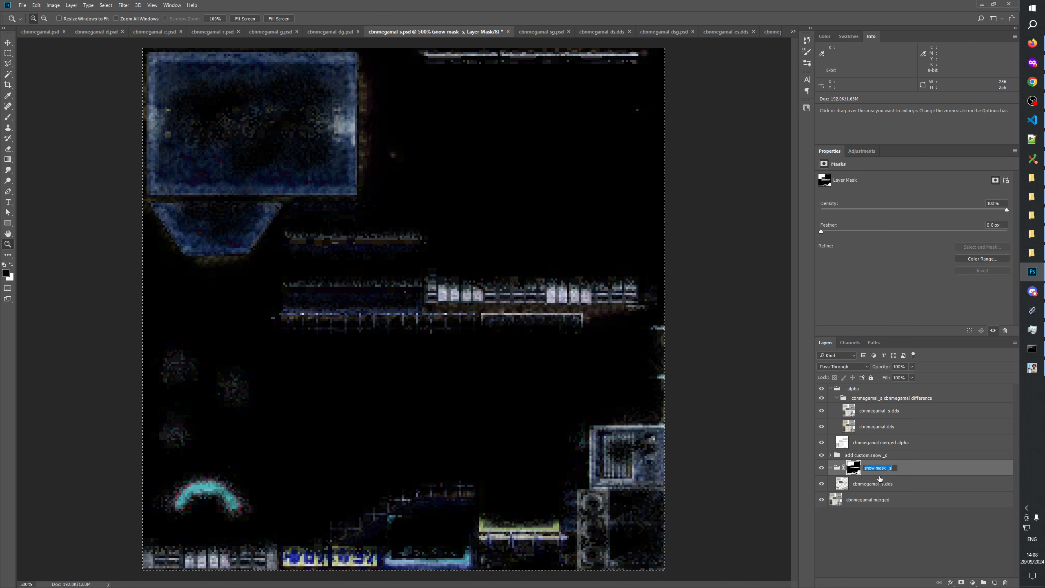
{"action": "left_click", "coordinate": [540, 33]}
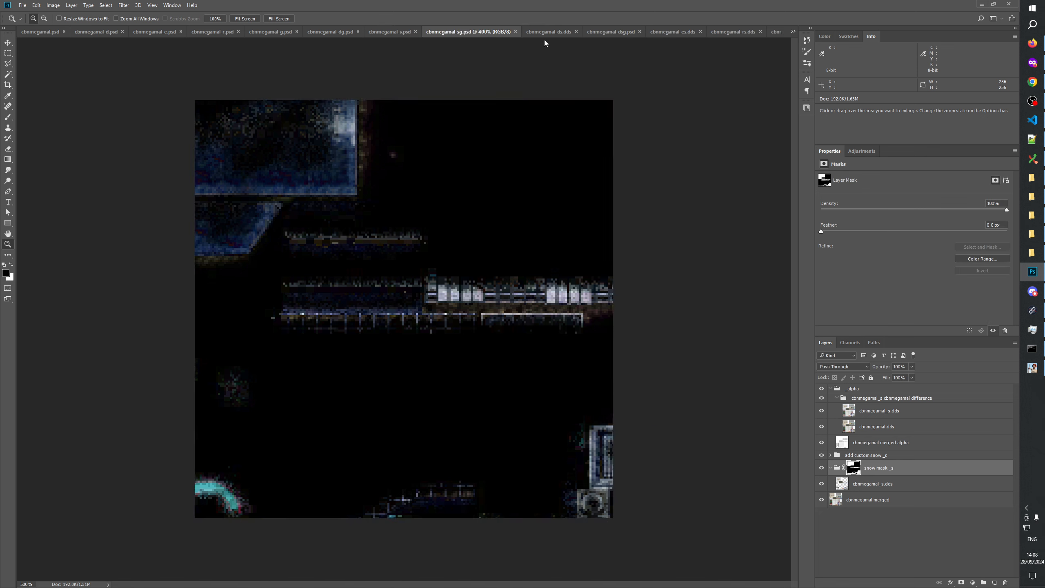
{"action": "left_click", "coordinate": [984, 582]}
{"action": "double_click", "coordinate": [852, 398]}
{"action": "key", "text": "ctrl+v"}
{"action": "left_click", "coordinate": [875, 473]}
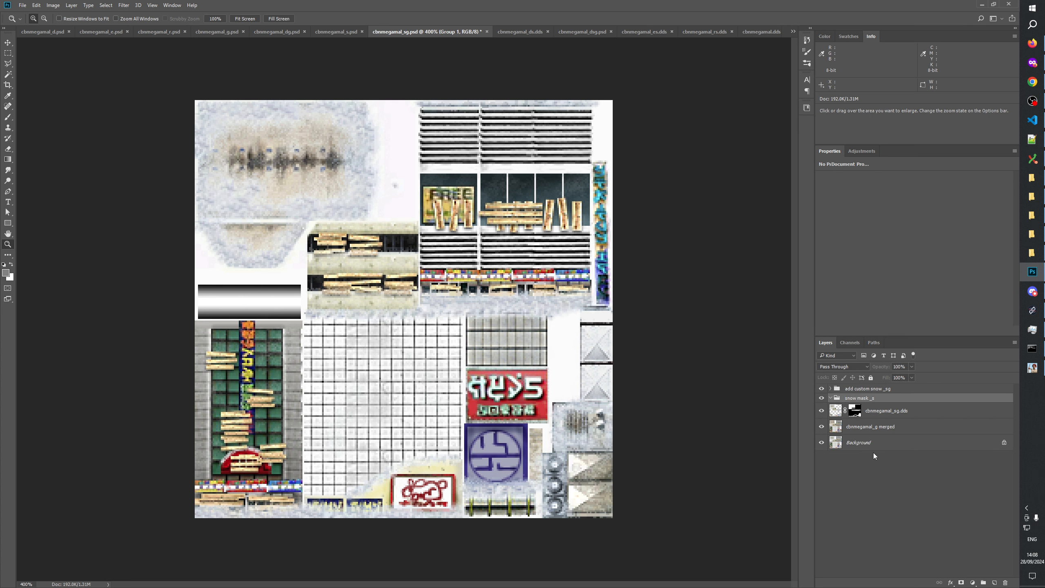
{"action": "left_click", "coordinate": [851, 415]}
{"action": "left_click_drag", "start_coordinate": [876, 414], "coordinate": [861, 400]}
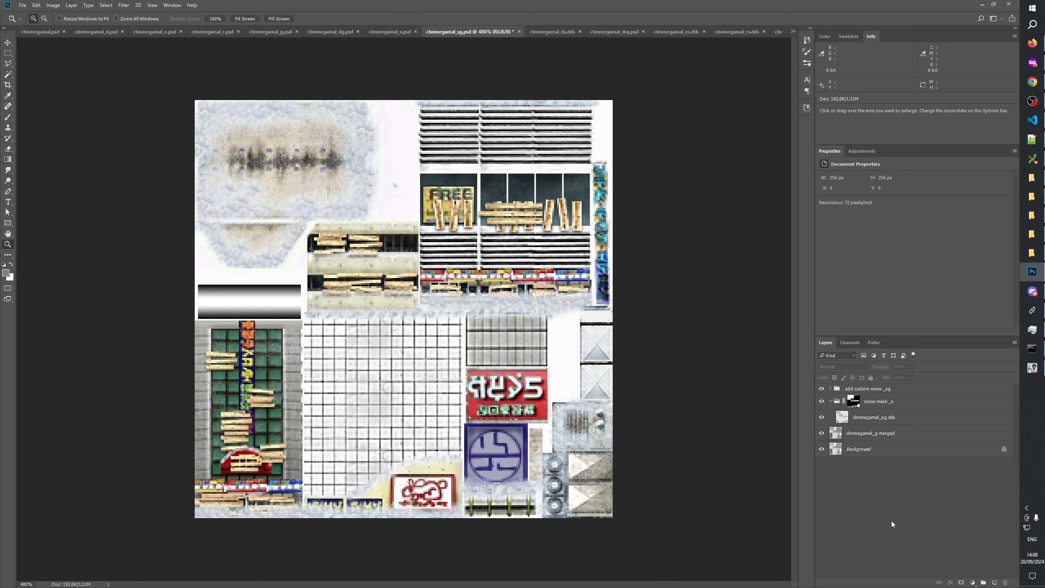
In cbnmegamal_s.psd, copy the contents of the lower "snow mask _s" group's mask
{"action": "key", "text": "ctrl+shift+Tab"}
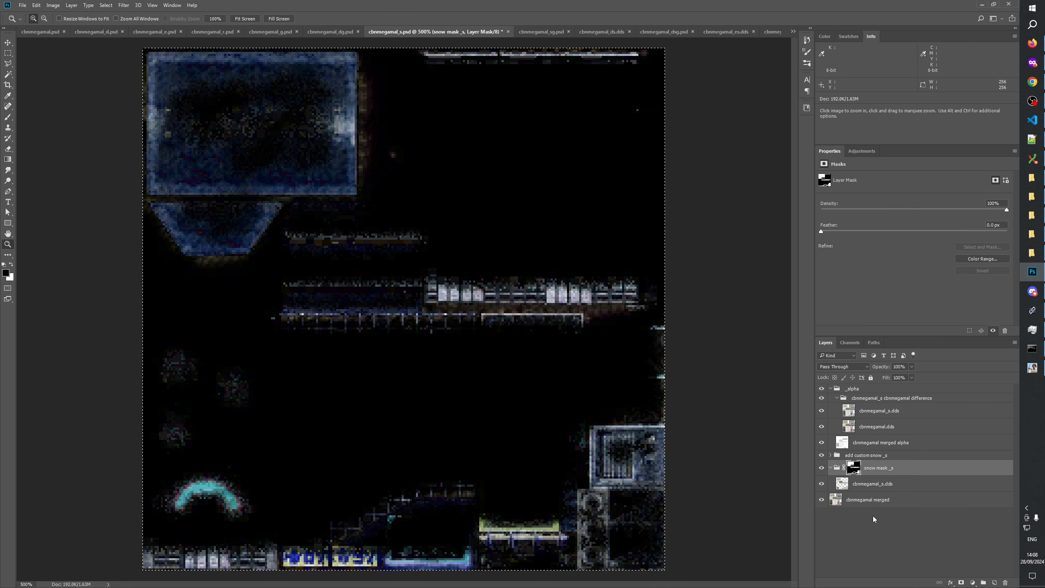
{"action": "left_click", "coordinate": [894, 551]}
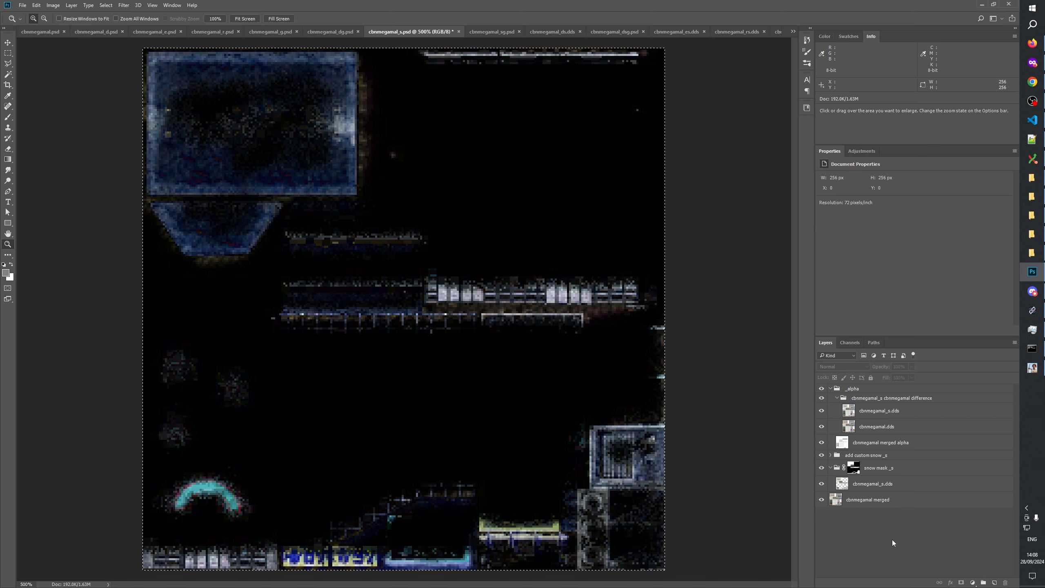
{"action": "left_click", "coordinate": [855, 468]}
{"action": "left_click", "coordinate": [854, 469]}
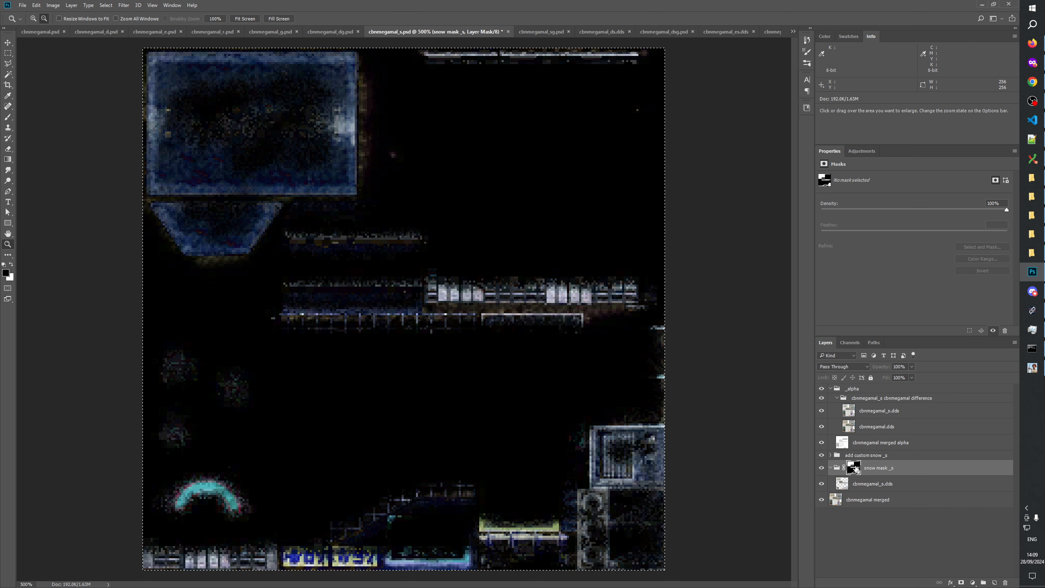
{"action": "left_click", "coordinate": [855, 470], "text": "alt"}
Set the blend mode of the "cbnmegamal_s cbnmegamal difference" group to Lighten
{"action": "left_click", "coordinate": [880, 399]}
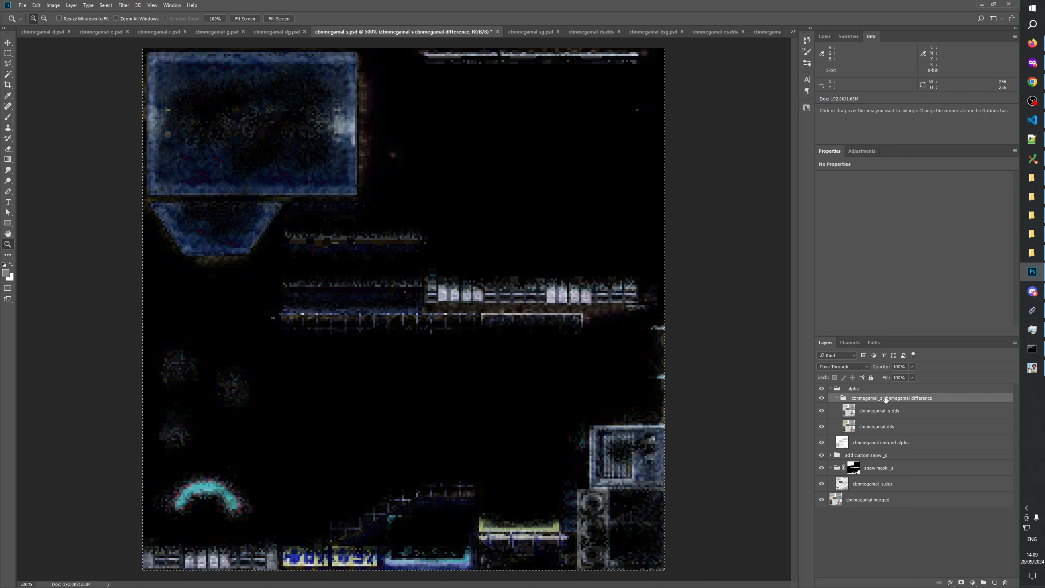
{"action": "left_click", "coordinate": [833, 367]}
{"action": "left_click", "coordinate": [838, 436]}
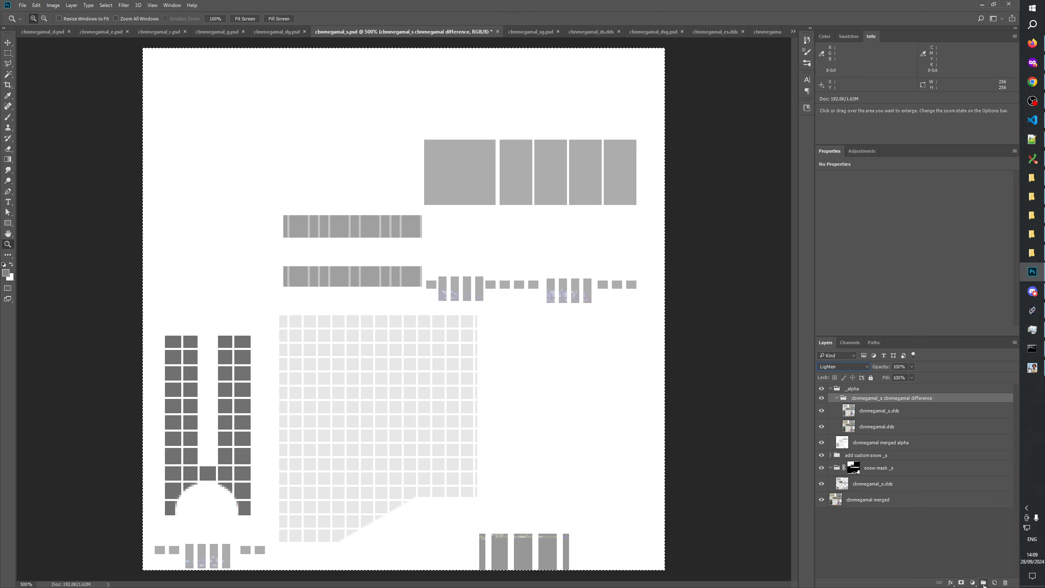
Create a group above the difference group inside _alpha and paste the copied snow mask into a new mask on it
{"action": "left_click", "coordinate": [984, 582]}
{"action": "double_click", "coordinate": [863, 399]}
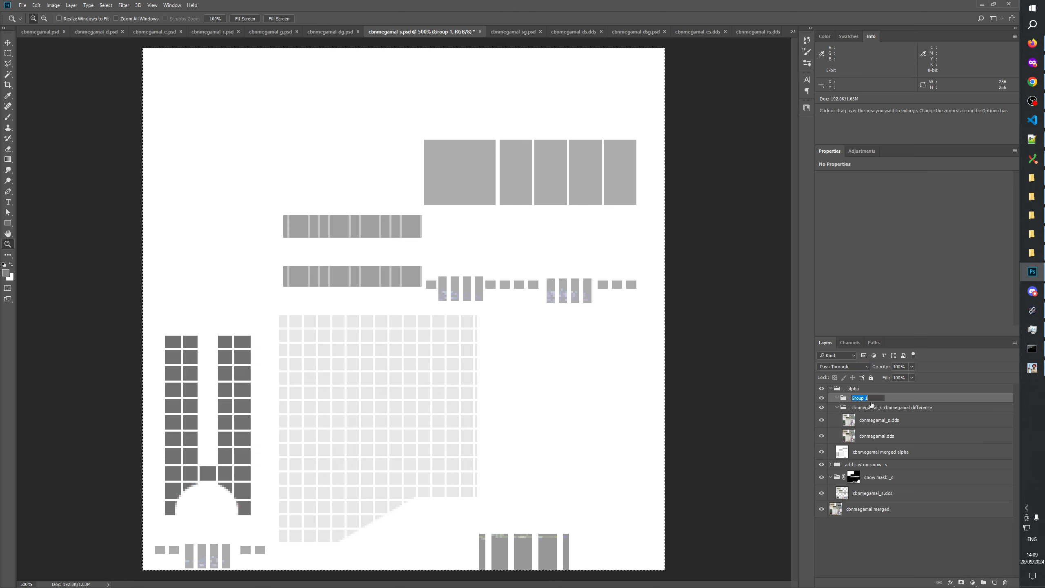
{"action": "left_click", "coordinate": [866, 417]}
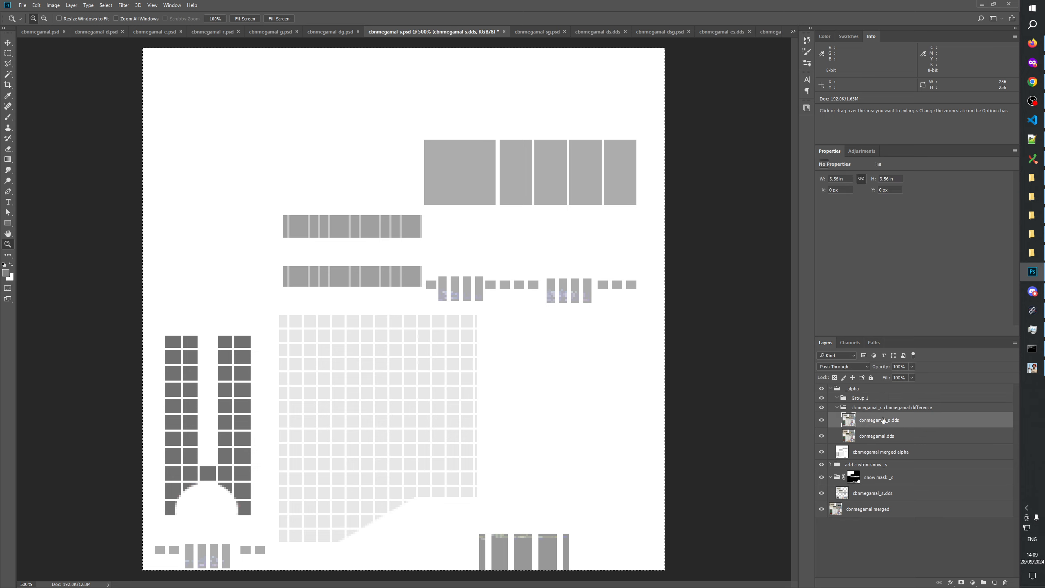
{"action": "left_click", "coordinate": [881, 397]}
{"action": "left_click", "coordinate": [961, 582]}
{"action": "left_click", "coordinate": [863, 404], "text": "alt"}
{"action": "key", "text": "ctrl+v"}
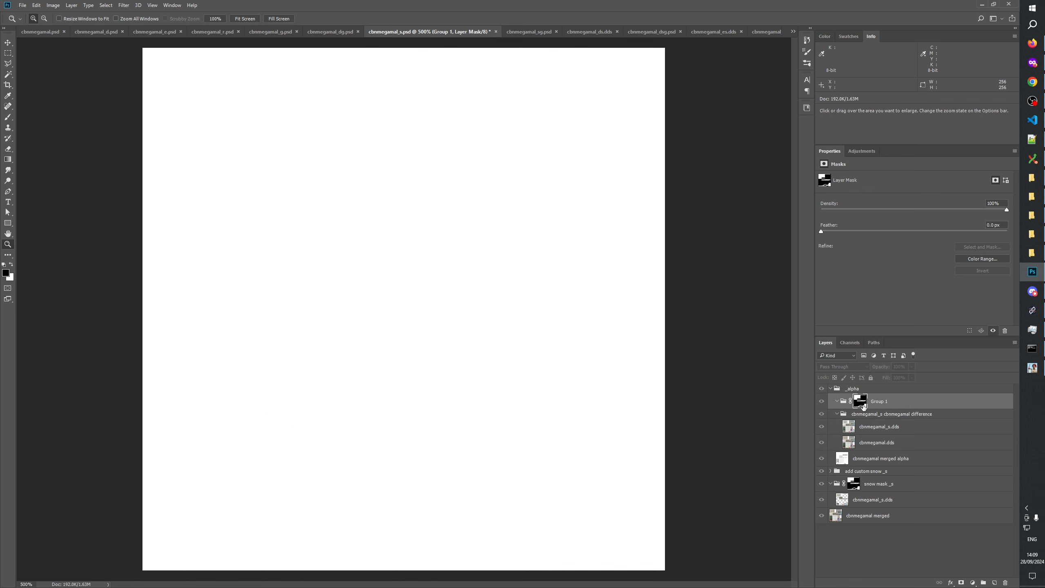
Rename the new masked group in _alpha to "snow mask _s", reusing the name of the lower group
{"action": "left_click", "coordinate": [902, 540]}
{"action": "double_click", "coordinate": [883, 485]}
{"action": "key", "text": "ctrl+c"}
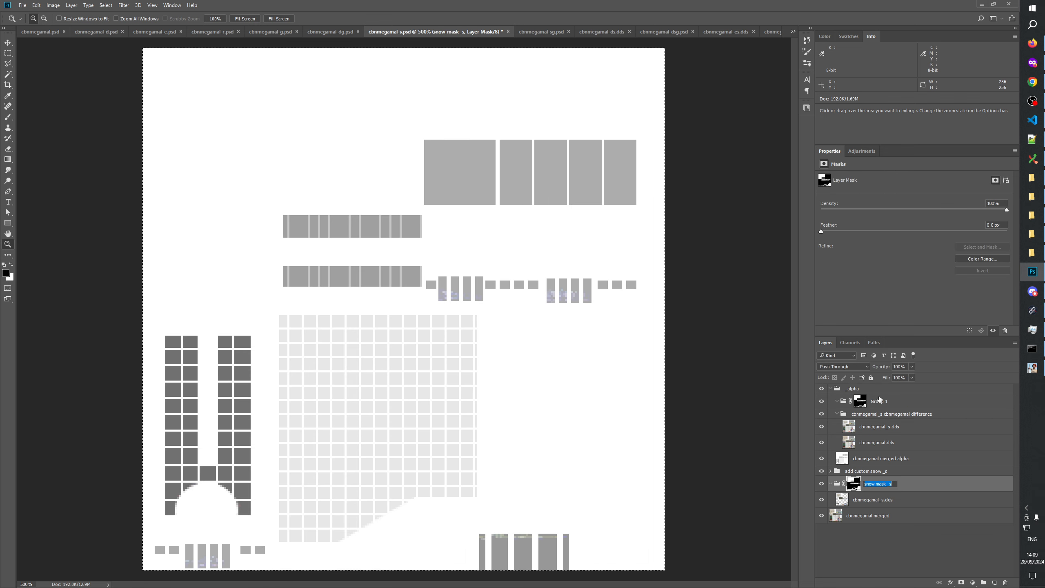
{"action": "double_click", "coordinate": [879, 401]}
{"action": "key", "text": "ctrl+v"}
Move the "cbnmegamal_s cbnmegamal difference" group into the "snow mask _s" group inside _alpha
{"action": "left_click", "coordinate": [883, 541]}
{"action": "left_click_drag", "start_coordinate": [887, 415], "coordinate": [885, 404]}
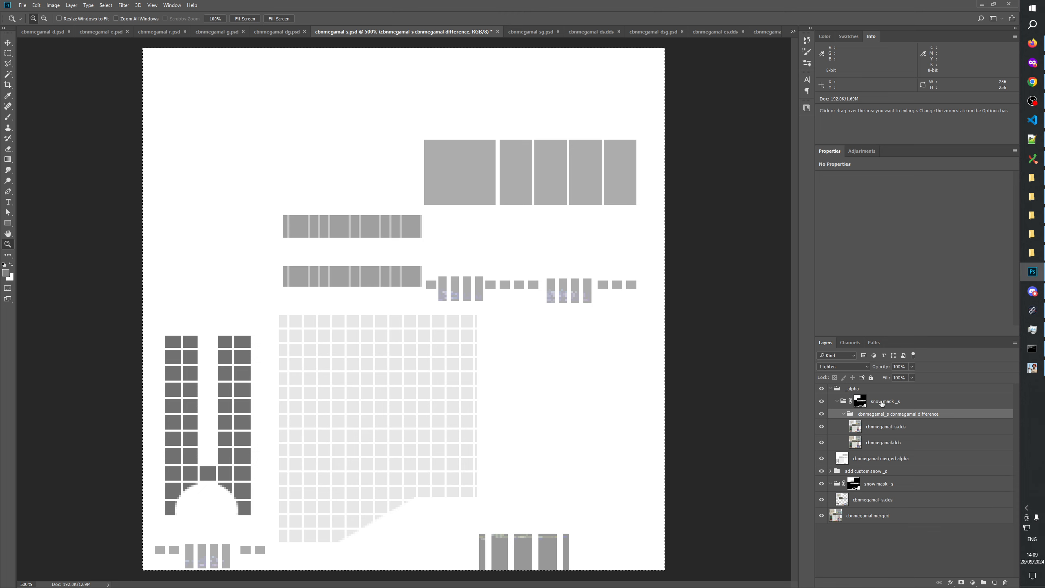
{"action": "left_click", "coordinate": [881, 404]}
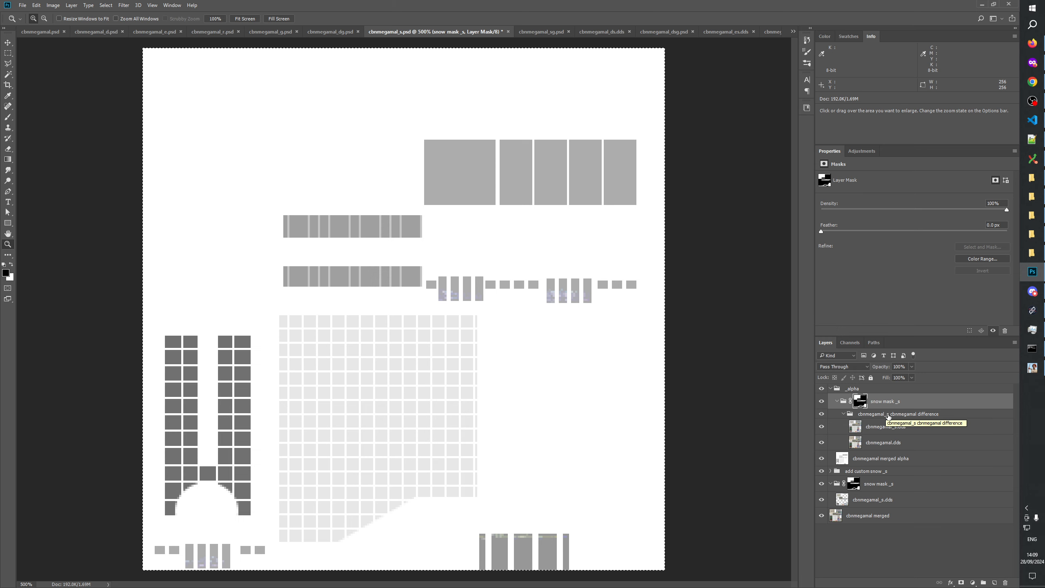
{"action": "left_click", "coordinate": [892, 413]}
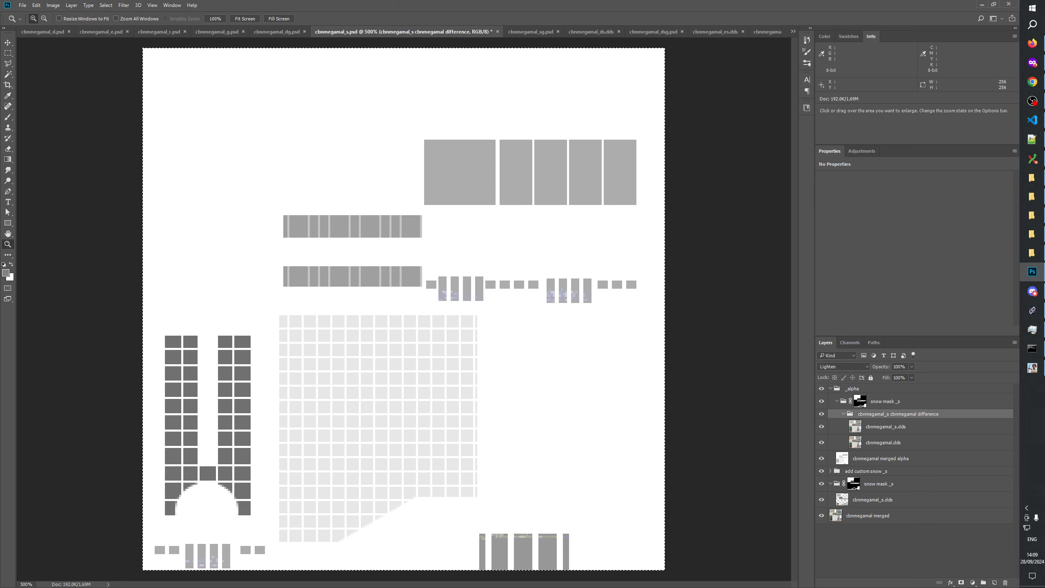
Add Hue/Saturation and Levels adjustment layers and place them above the difference group inside "snow mask _s"
{"action": "left_click", "coordinate": [973, 583]}
{"action": "left_click", "coordinate": [969, 484]}
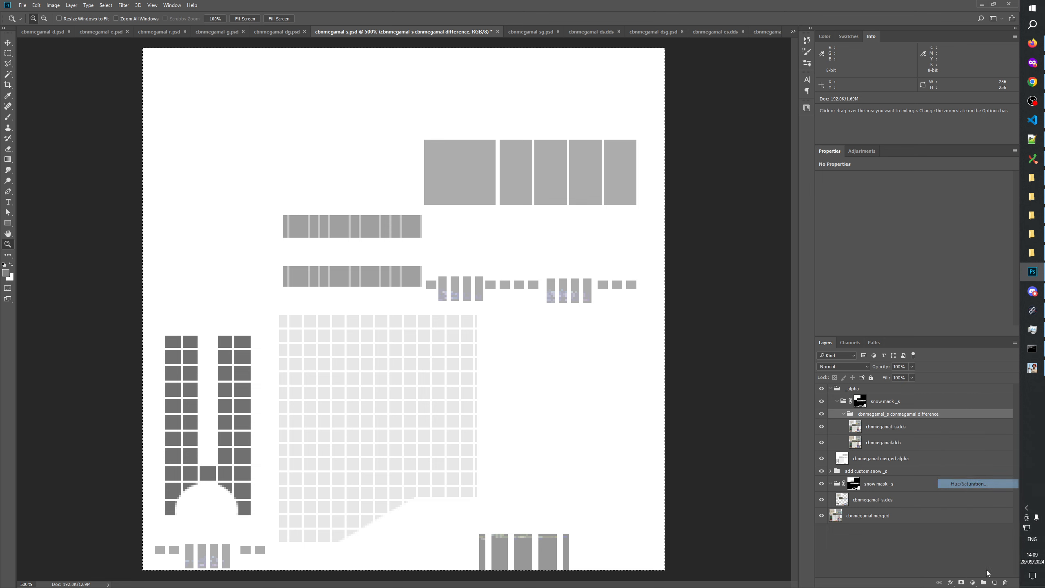
{"action": "left_click", "coordinate": [973, 583]}
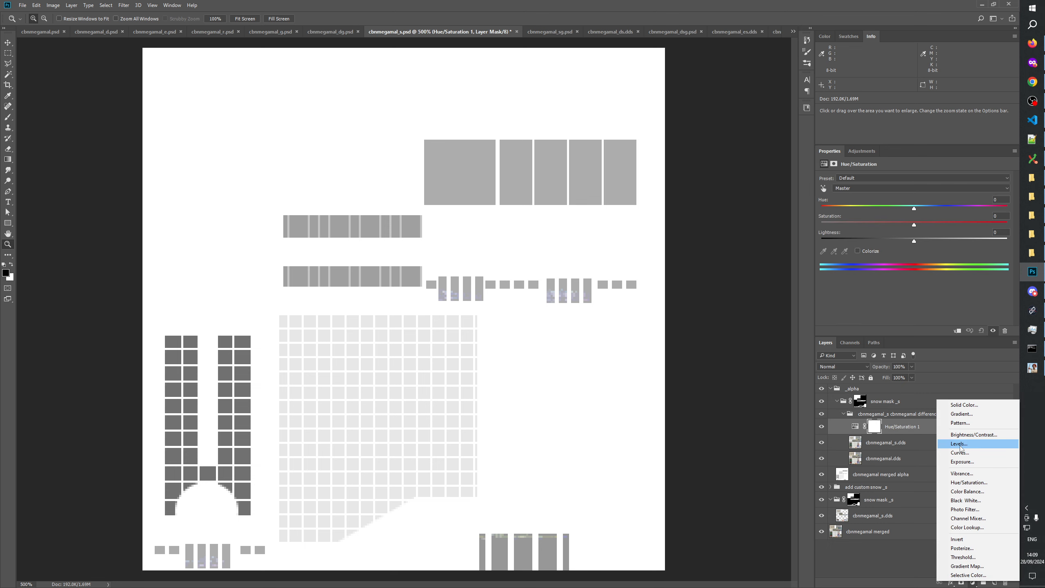
{"action": "left_click", "coordinate": [959, 444]}
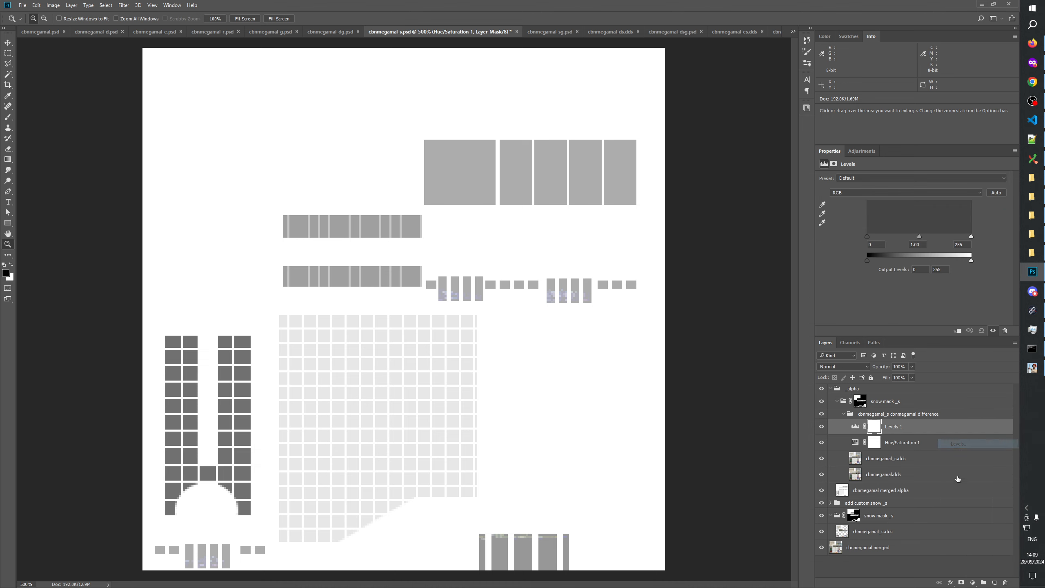
{"action": "left_click", "coordinate": [902, 443]}
{"action": "left_click", "coordinate": [896, 427], "text": "shift"}
{"action": "left_click_drag", "start_coordinate": [896, 427], "coordinate": [888, 409]}
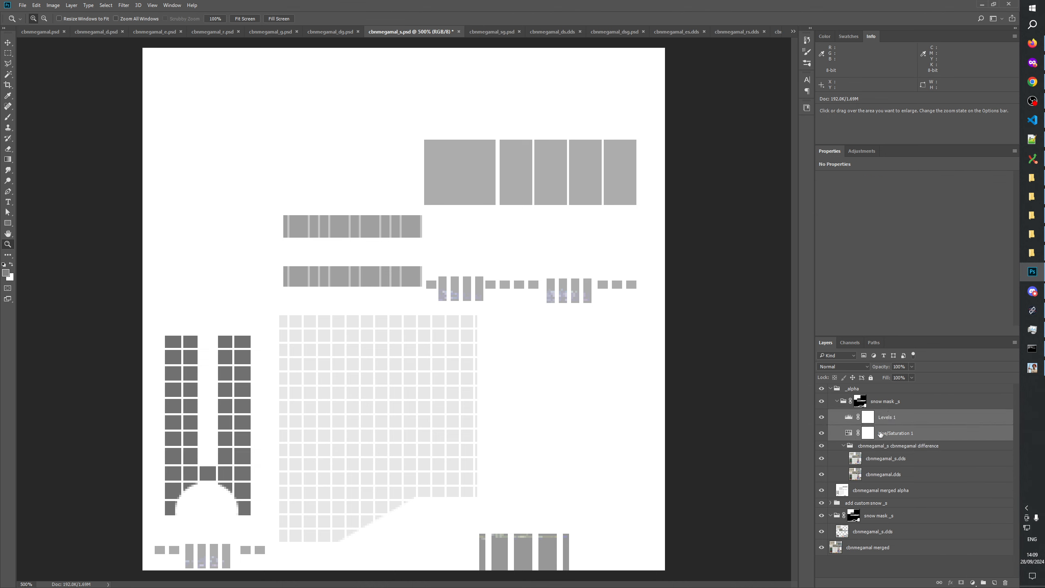
Delete the masks of the Hue/Saturation and Levels layers and clip both adjustments to the difference group
{"action": "left_click", "coordinate": [869, 434]}
{"action": "left_click", "coordinate": [1005, 582]}
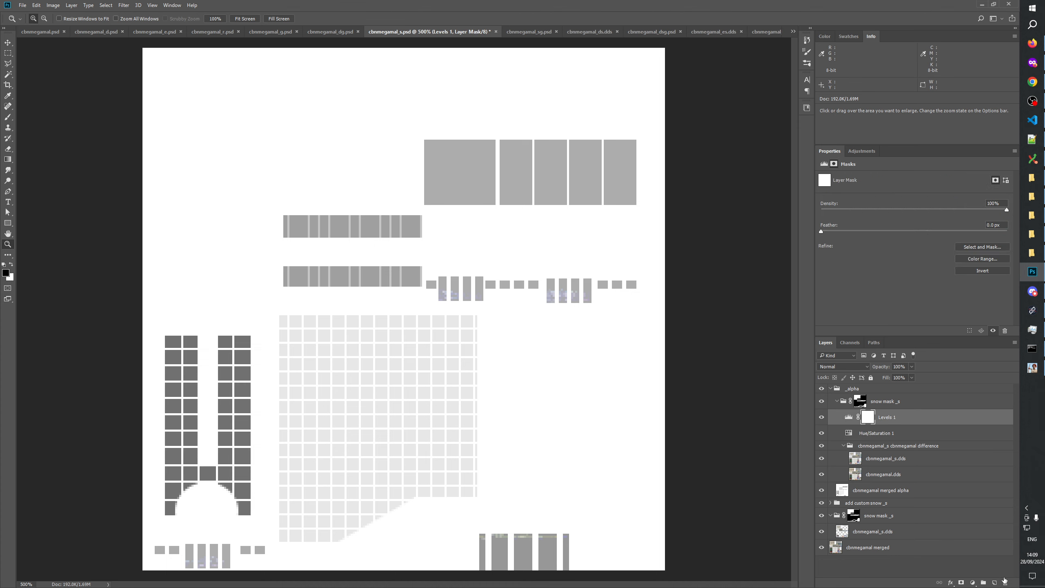
{"action": "left_click", "coordinate": [1005, 582]}
{"action": "left_click", "coordinate": [882, 437]}
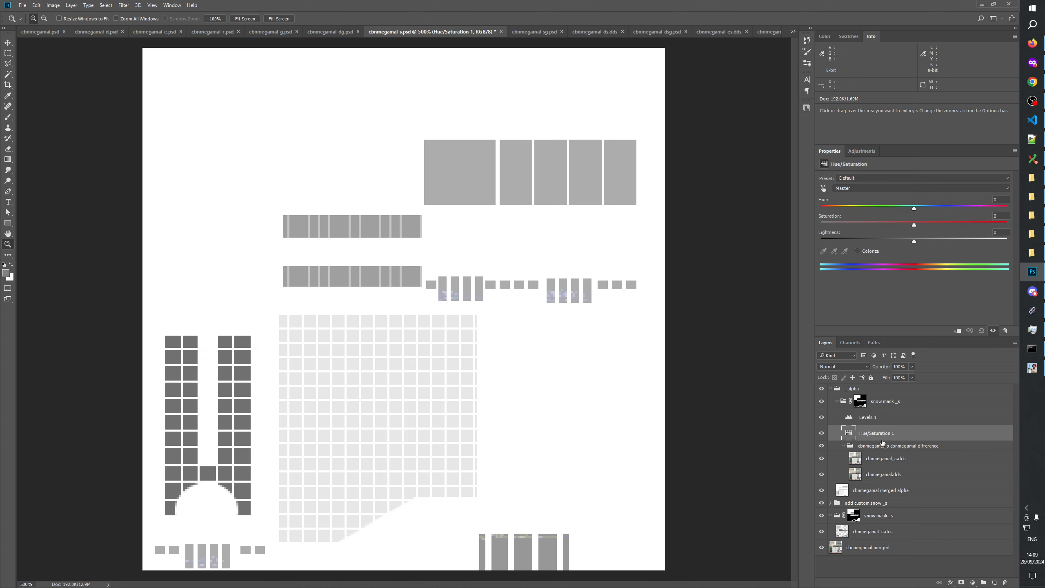
{"action": "left_click", "coordinate": [882, 440], "text": "alt"}
{"action": "left_click", "coordinate": [878, 425], "text": "alt"}
Rename the Hue/Saturation layer to "Hue/Saturation bw" and set its saturation to -100
{"action": "double_click", "coordinate": [897, 436]}
{"action": "type", "text": "b"}
{"action": "left_click", "coordinate": [901, 433]}
{"action": "type", "text": "w"}
{"action": "left_click", "coordinate": [875, 418]}
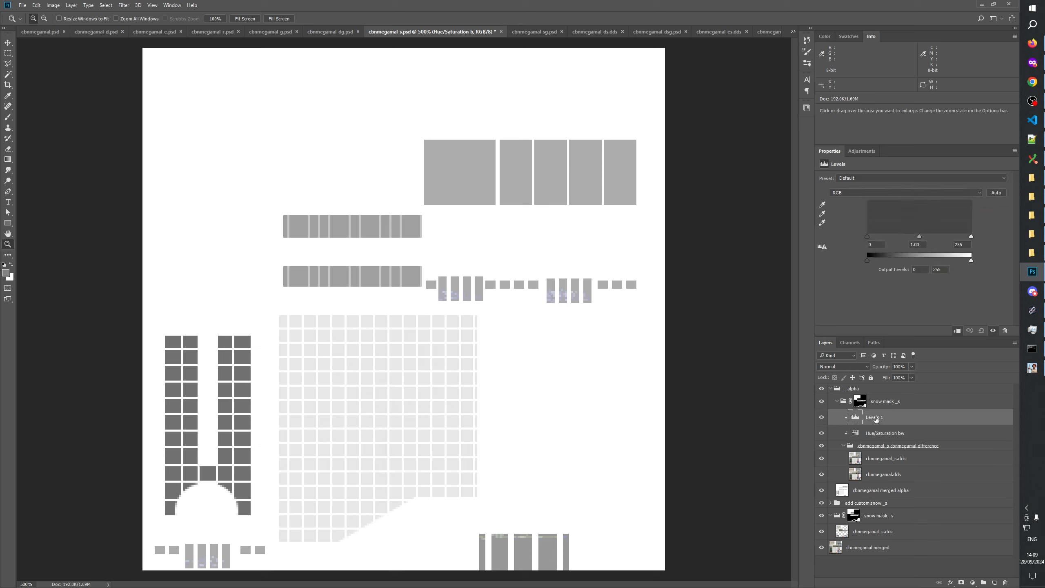
{"action": "left_click", "coordinate": [896, 437]}
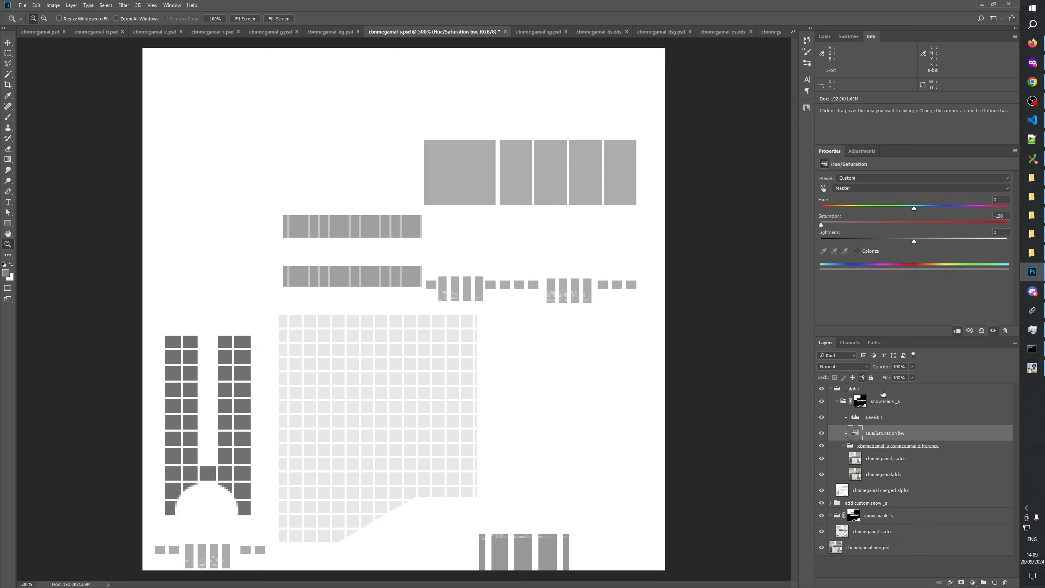
Brighten the snow difference with the Levels layer, setting the midtone input to 2.00 and the white input to 190
{"action": "left_click", "coordinate": [874, 419]}
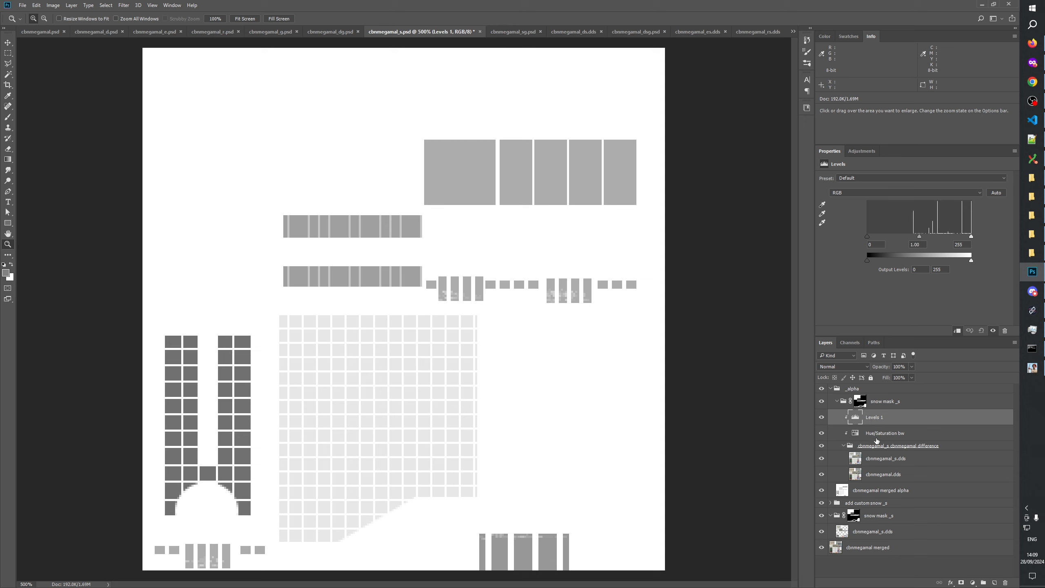
{"action": "left_click_drag", "start_coordinate": [929, 237], "coordinate": [894, 245]}
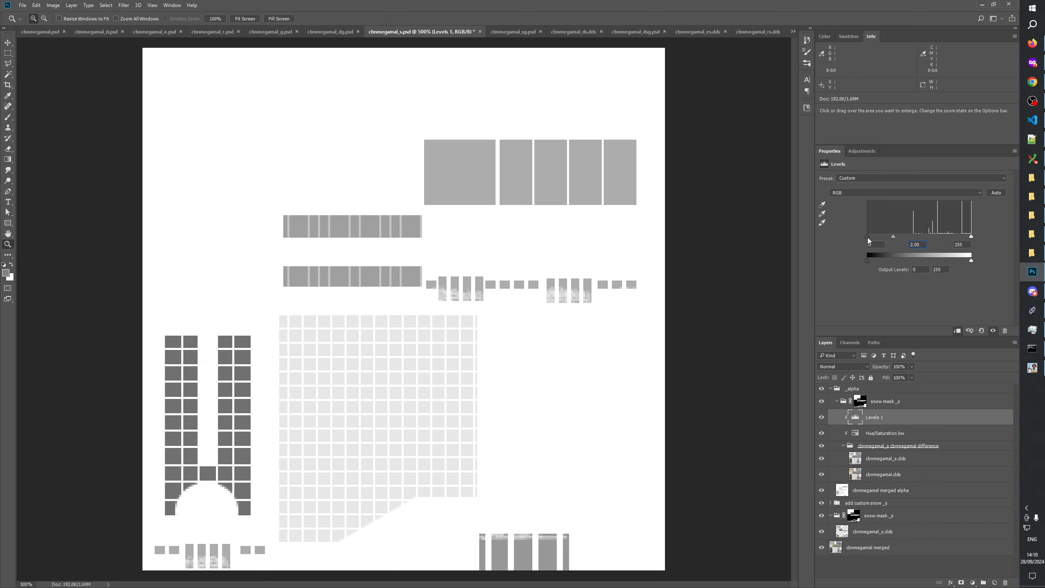
{"action": "left_click_drag", "start_coordinate": [972, 236], "coordinate": [943, 236]}
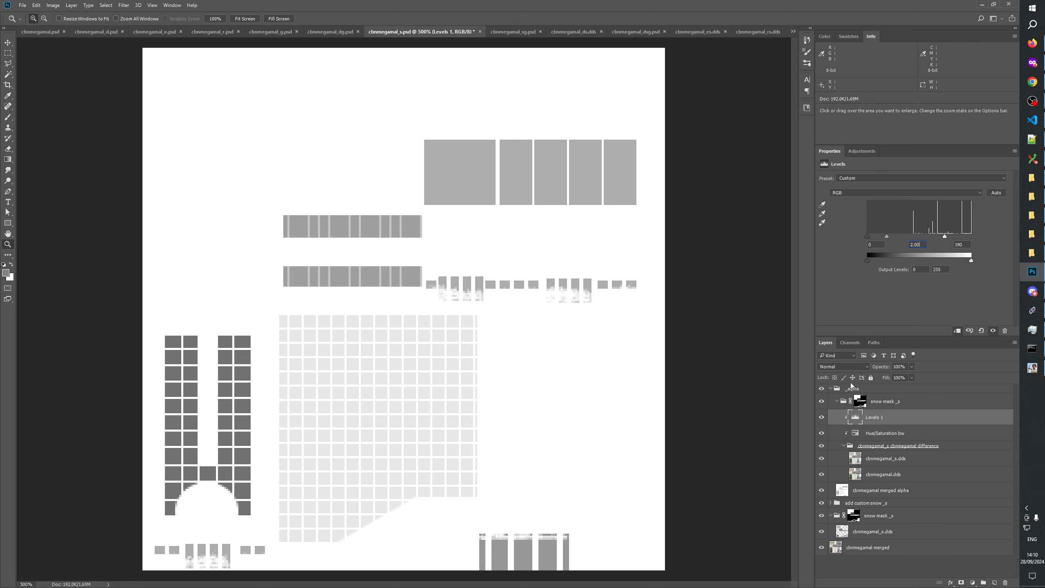
Compare the alpha with the snowy colour texture by hiding and showing the _alpha group
{"action": "left_click", "coordinate": [822, 389]}
{"action": "left_click", "coordinate": [821, 388]}
{"action": "left_click", "coordinate": [822, 389]}
{"action": "left_click", "coordinate": [822, 389]}
{"action": "left_click", "coordinate": [822, 389]}
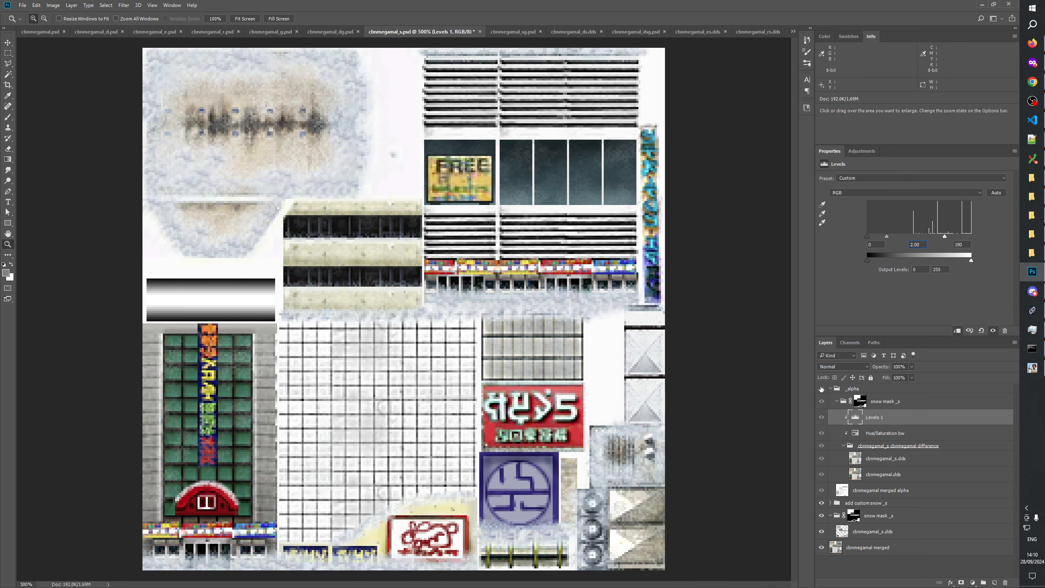
{"action": "left_click", "coordinate": [821, 389]}
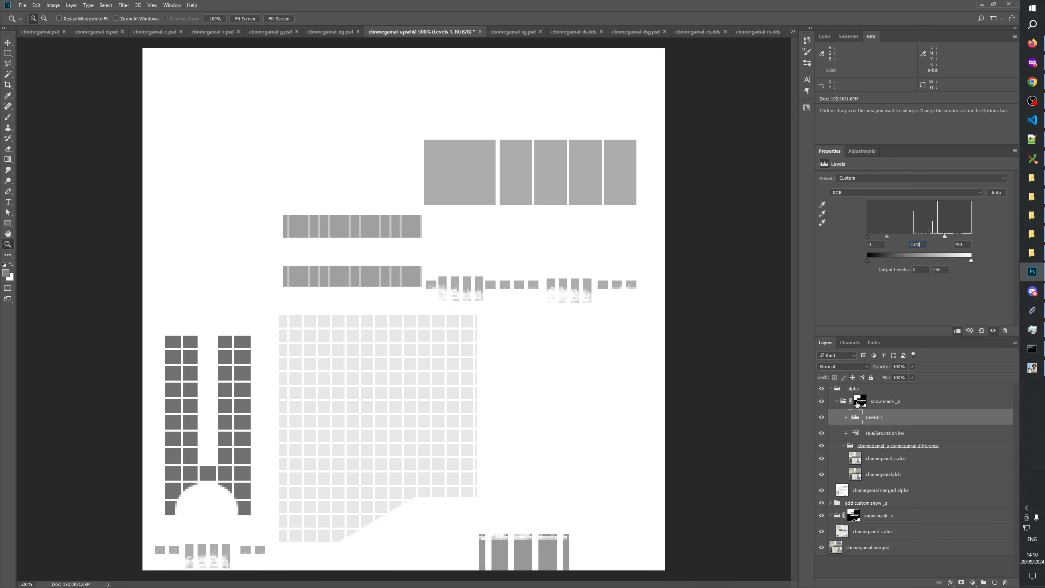
Compare the alpha with the mask of its "snow mask _s" group disabled and enabled
{"action": "right_click", "coordinate": [856, 403]}
{"action": "left_click", "coordinate": [876, 408]}
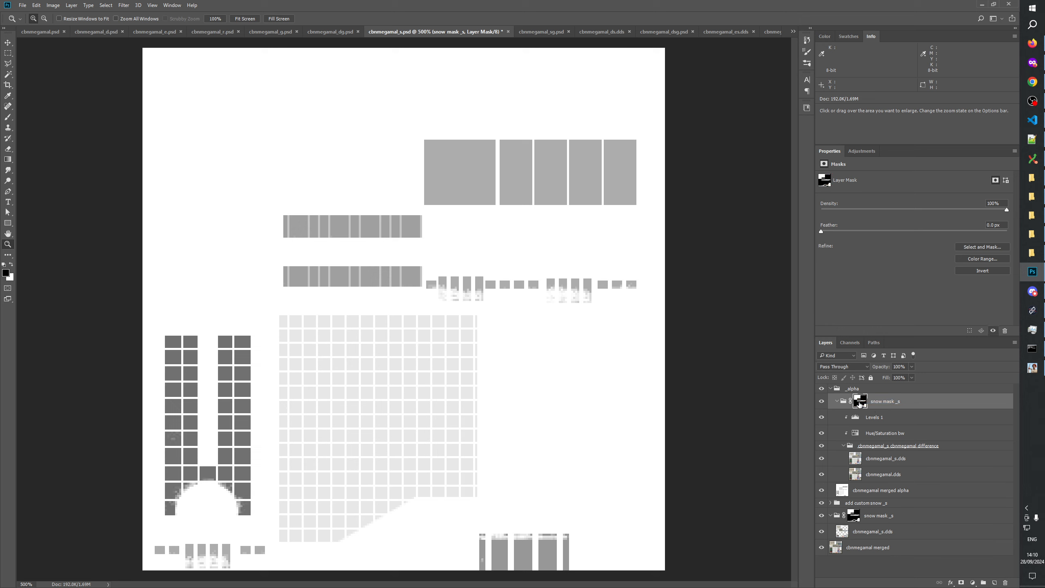
{"action": "right_click", "coordinate": [859, 402]}
{"action": "left_click", "coordinate": [879, 409]}
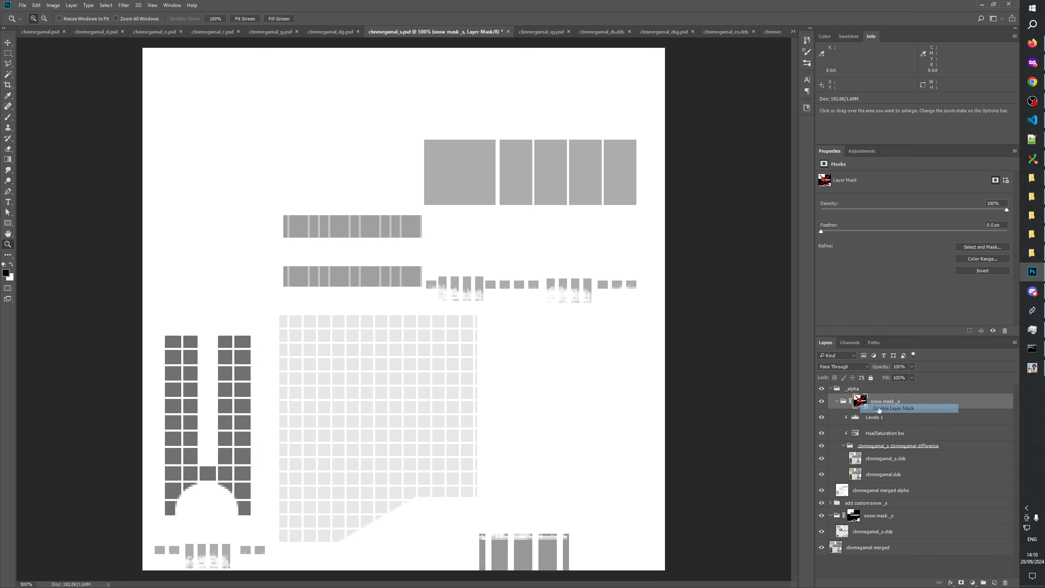
{"action": "left_click", "coordinate": [860, 403], "text": "shift"}
Compare the alpha with and without its "snow mask _s" group
{"action": "left_click", "coordinate": [822, 402]}
{"action": "left_click", "coordinate": [822, 402]}
{"action": "left_click", "coordinate": [822, 402]}
{"action": "left_click", "coordinate": [822, 402]}
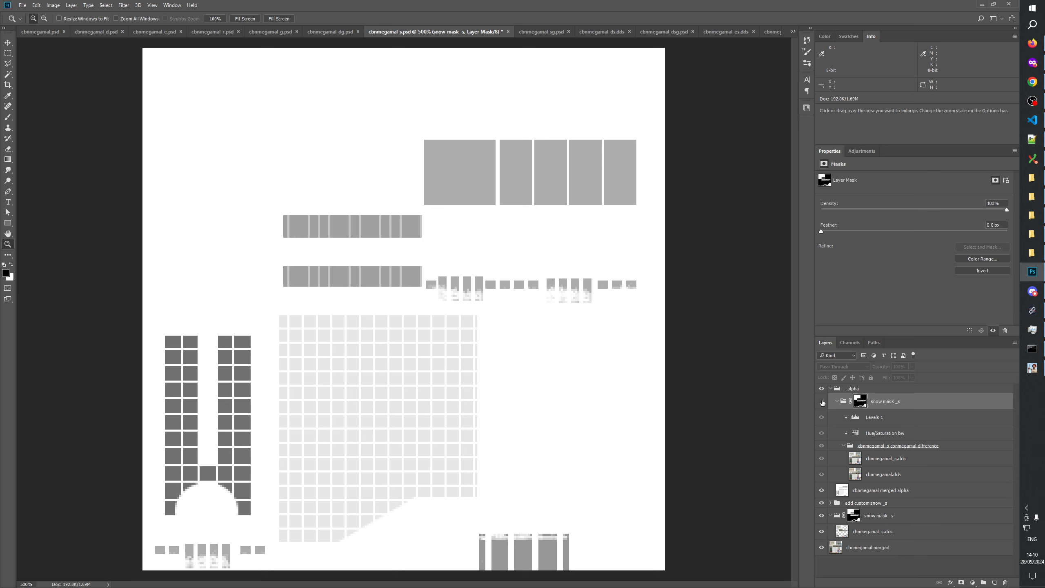
{"action": "left_click", "coordinate": [823, 402]}
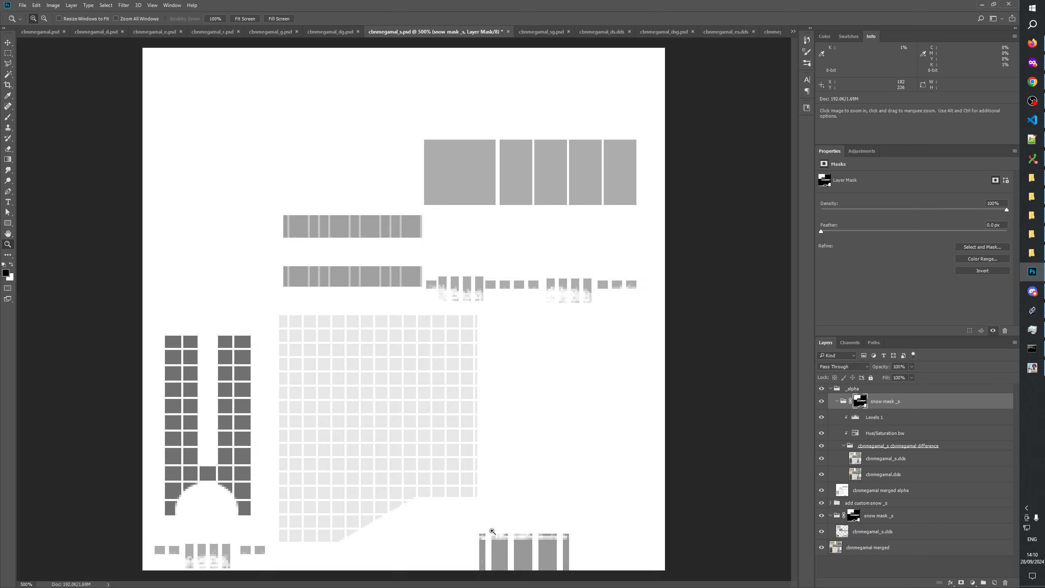
Compare the colour texture with and without the lower "snow mask _s" group, and recheck the effect of the matching group in _alpha
{"action": "left_click", "coordinate": [823, 389]}
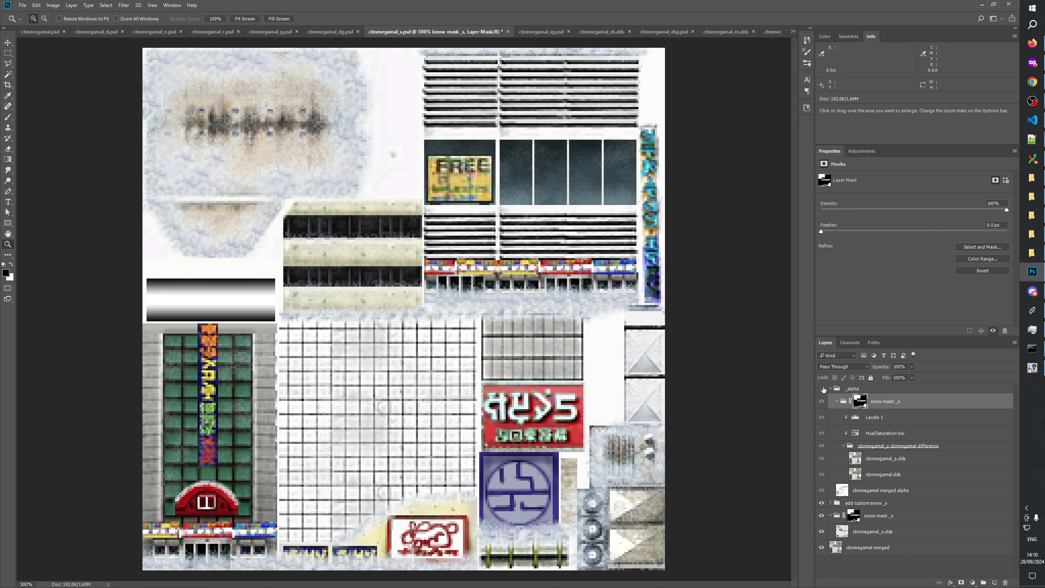
{"action": "left_click", "coordinate": [822, 389]}
{"action": "left_click", "coordinate": [822, 389]}
{"action": "left_click", "coordinate": [822, 388]}
{"action": "left_click", "coordinate": [822, 389]}
{"action": "left_click", "coordinate": [822, 516]}
{"action": "left_click", "coordinate": [822, 516]}
{"action": "left_click", "coordinate": [822, 516]}
{"action": "left_click", "coordinate": [821, 516]}
{"action": "left_click", "coordinate": [822, 516]}
{"action": "left_click", "coordinate": [821, 516]}
{"action": "left_click", "coordinate": [822, 516]}
{"action": "left_click", "coordinate": [822, 516]}
{"action": "left_click", "coordinate": [822, 517]}
{"action": "left_click", "coordinate": [822, 516]}
{"action": "left_click", "coordinate": [822, 516]}
{"action": "left_click", "coordinate": [822, 517]}
{"action": "left_click", "coordinate": [822, 516]}
{"action": "left_click", "coordinate": [822, 516]}
{"action": "left_click", "coordinate": [822, 516]}
{"action": "left_click", "coordinate": [822, 516]}
{"action": "left_click", "coordinate": [822, 516]}
{"action": "left_click", "coordinate": [821, 516]}
{"action": "left_click", "coordinate": [821, 516]}
{"action": "left_click", "coordinate": [822, 516]}
{"action": "left_click", "coordinate": [822, 516]}
{"action": "left_click", "coordinate": [822, 516]}
{"action": "left_click", "coordinate": [821, 516]}
{"action": "left_click", "coordinate": [822, 516]}
{"action": "left_click", "coordinate": [822, 516]}
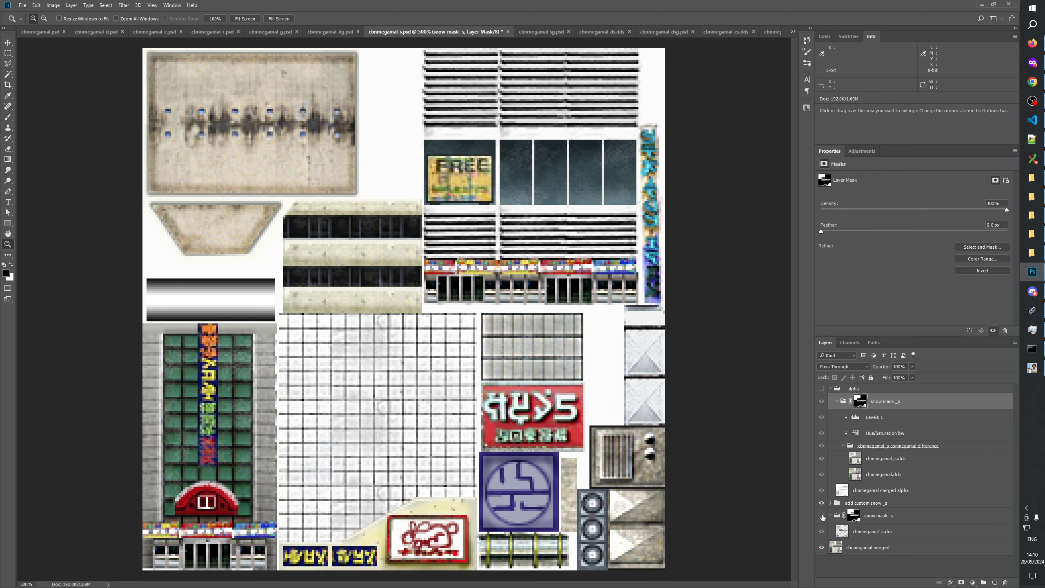
{"action": "left_click", "coordinate": [822, 516]}
{"action": "left_click", "coordinate": [822, 516]}
{"action": "left_click", "coordinate": [821, 516]}
{"action": "left_click", "coordinate": [822, 516]}
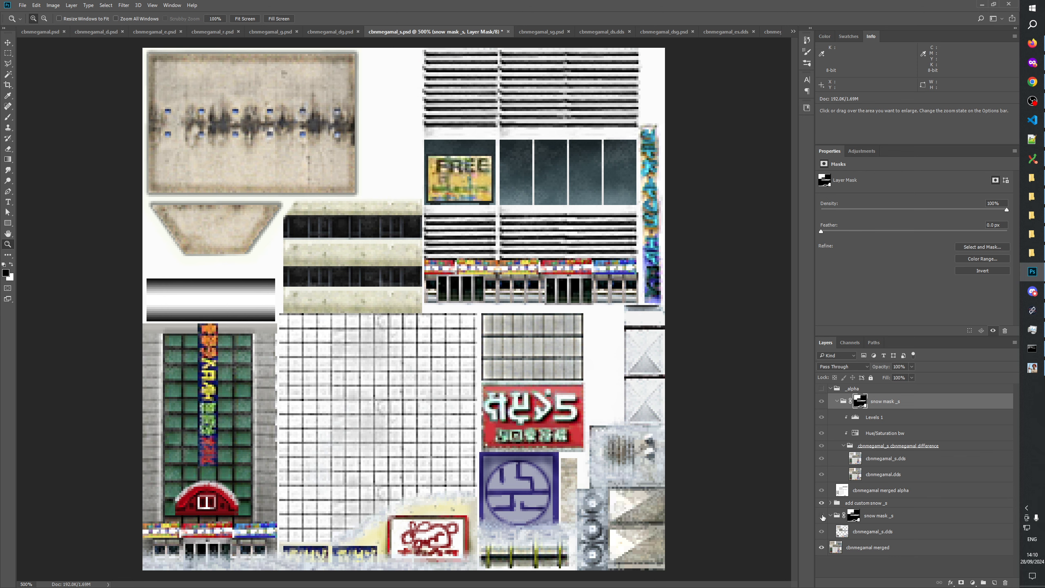
{"action": "left_click", "coordinate": [822, 516]}
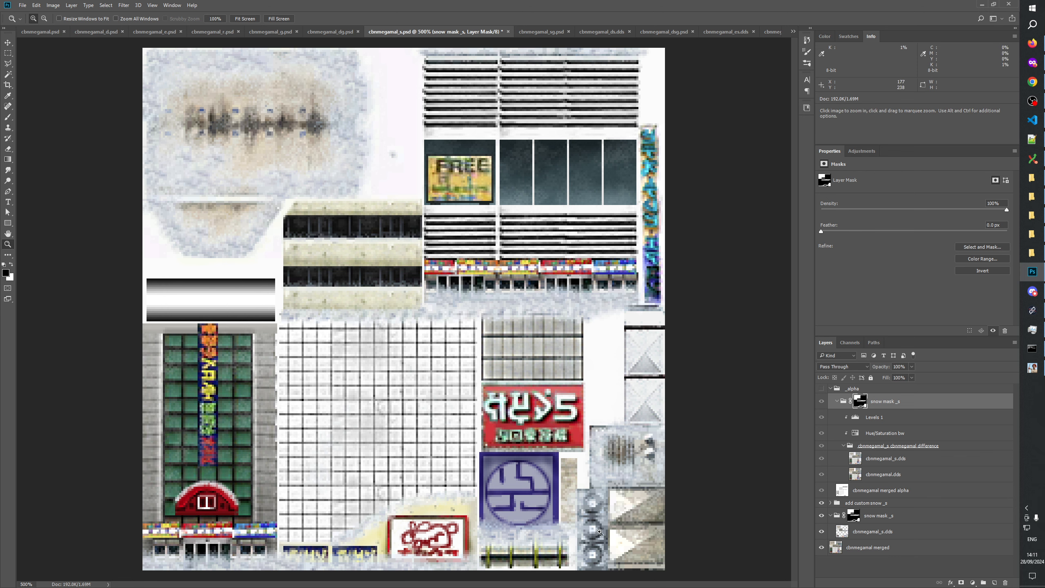
{"action": "left_click", "coordinate": [821, 402]}
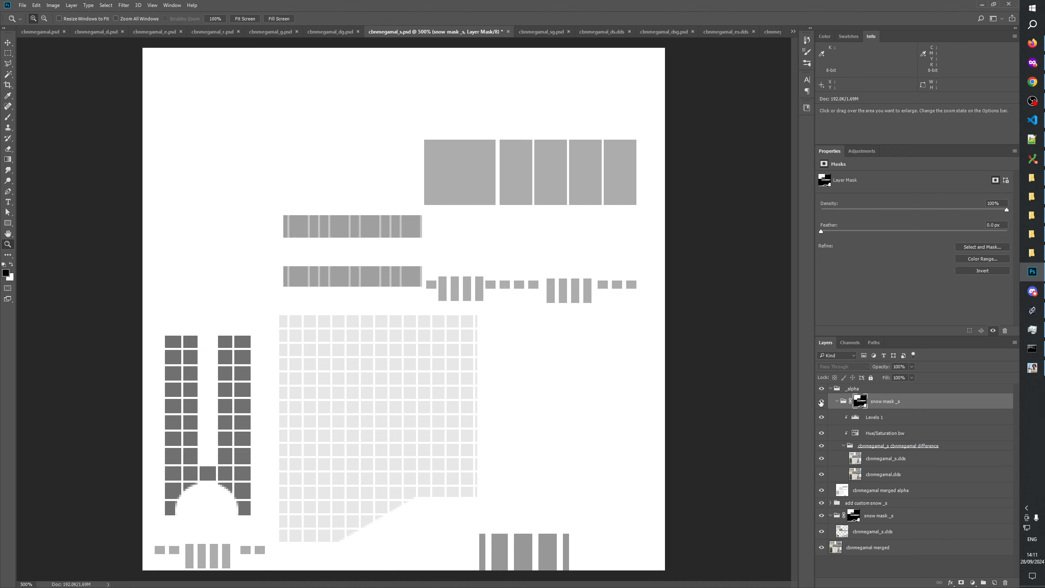
{"action": "left_click", "coordinate": [820, 390]}
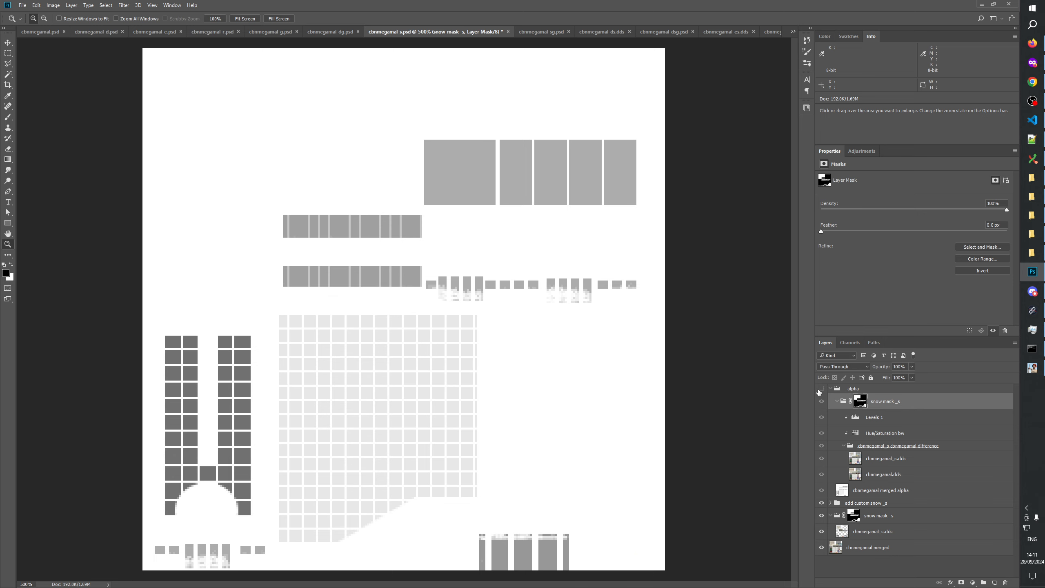
Recheck the alpha with and without its "snow mask _s" group, and draw a rectangular selection around the small window row at the texture's lower-left
{"action": "left_click", "coordinate": [820, 391]}
{"action": "left_click", "coordinate": [820, 390]}
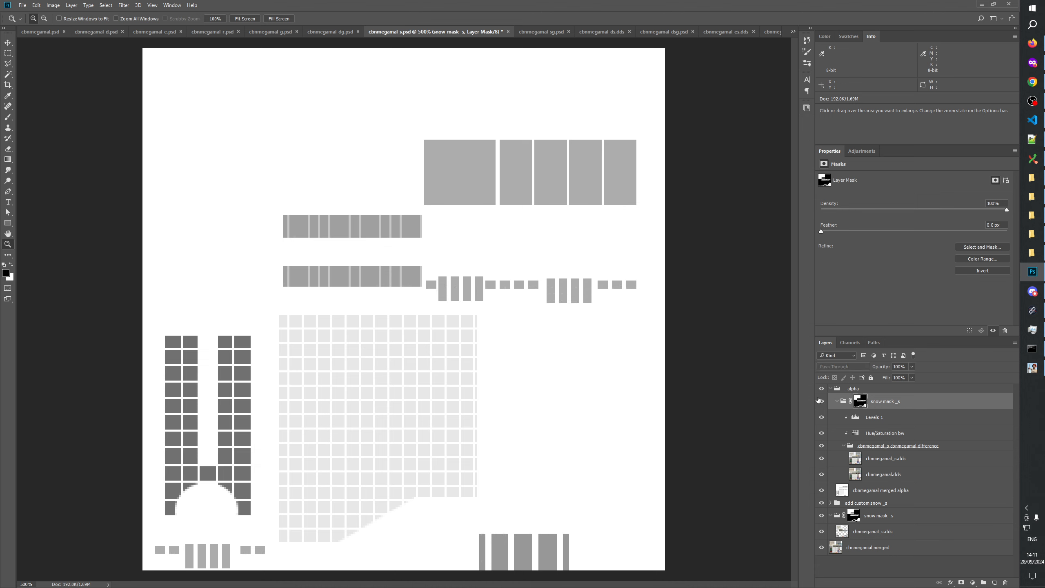
{"action": "key", "text": "m"}
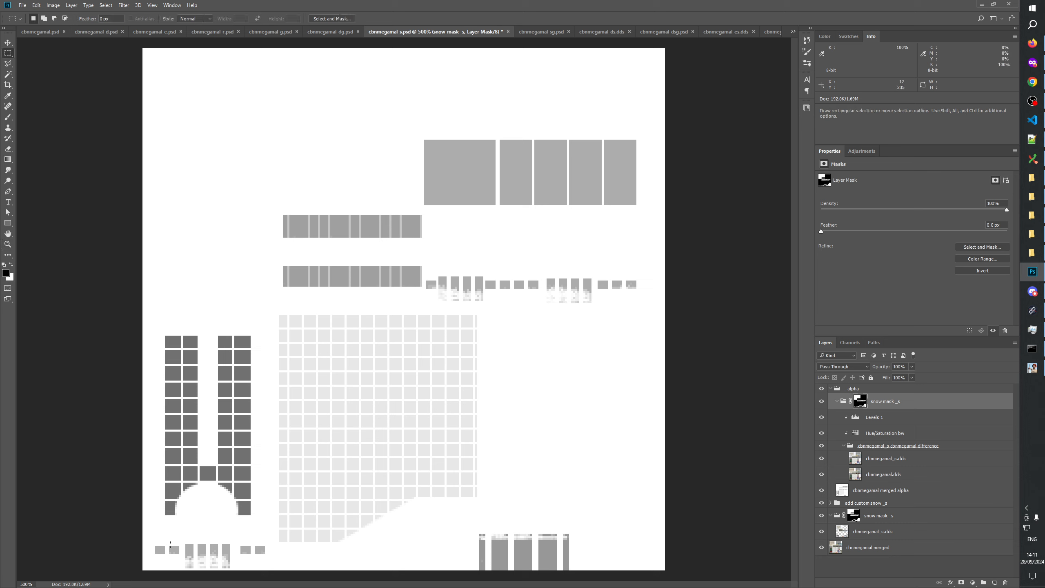
{"action": "left_click_drag", "start_coordinate": [151, 539], "coordinate": [266, 582]}
{"action": "key", "text": "ctrl+d"}
{"action": "left_click_drag", "start_coordinate": [151, 543], "coordinate": [268, 585]}
{"action": "key", "text": "shift"}
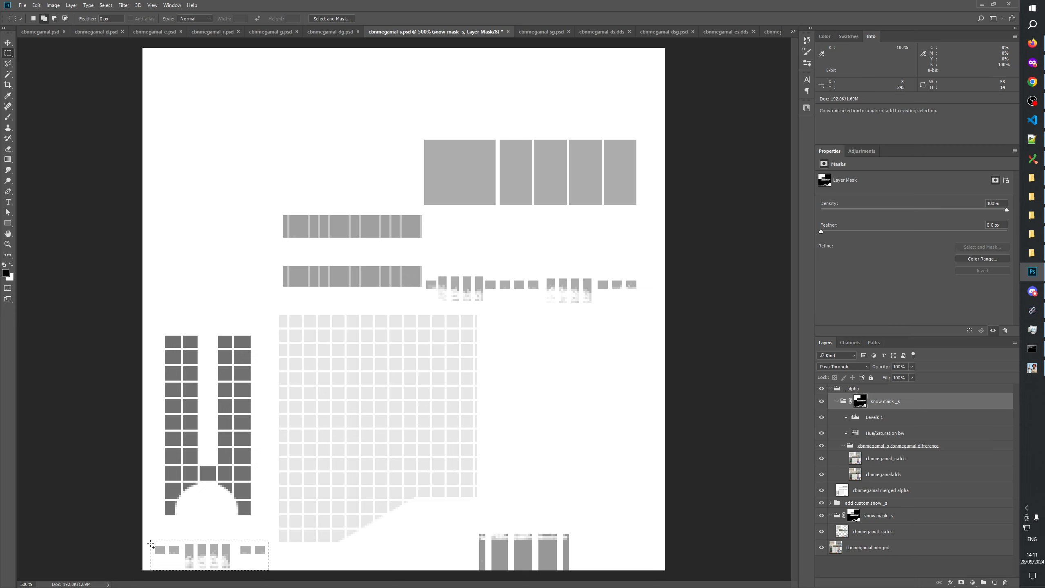
{"action": "left_click_drag", "start_coordinate": [151, 543], "coordinate": [269, 541]}
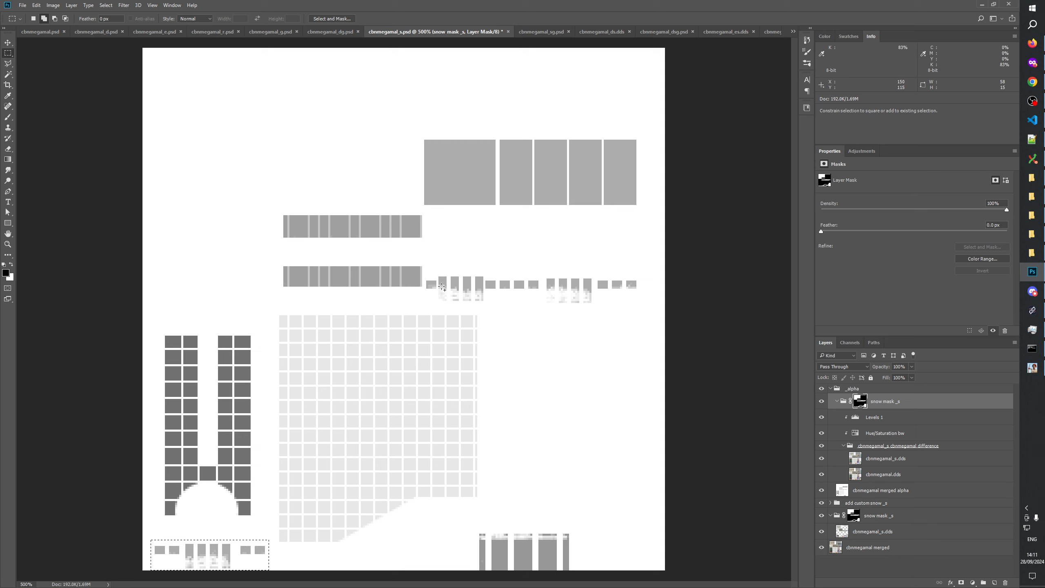
Add the small shopfront row under the large windows and the two long window strips beside it to the selection
{"action": "left_click_drag", "start_coordinate": [425, 273], "coordinate": [641, 309]}
{"action": "left_click_drag", "start_coordinate": [655, 252], "coordinate": [421, 275]}
{"action": "left_click_drag", "start_coordinate": [280, 212], "coordinate": [427, 242]}
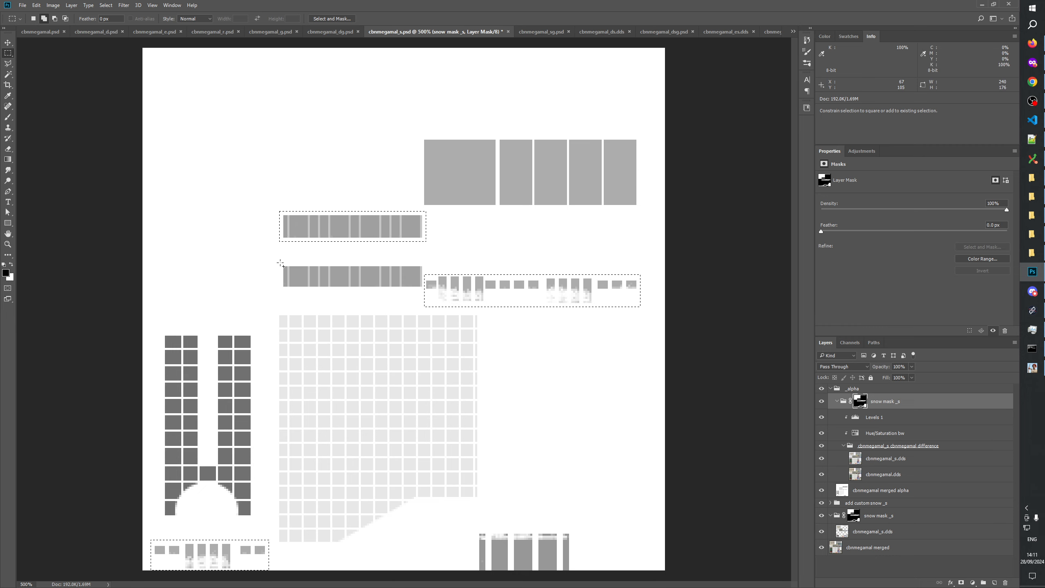
{"action": "left_click_drag", "start_coordinate": [279, 262], "coordinate": [428, 292]}
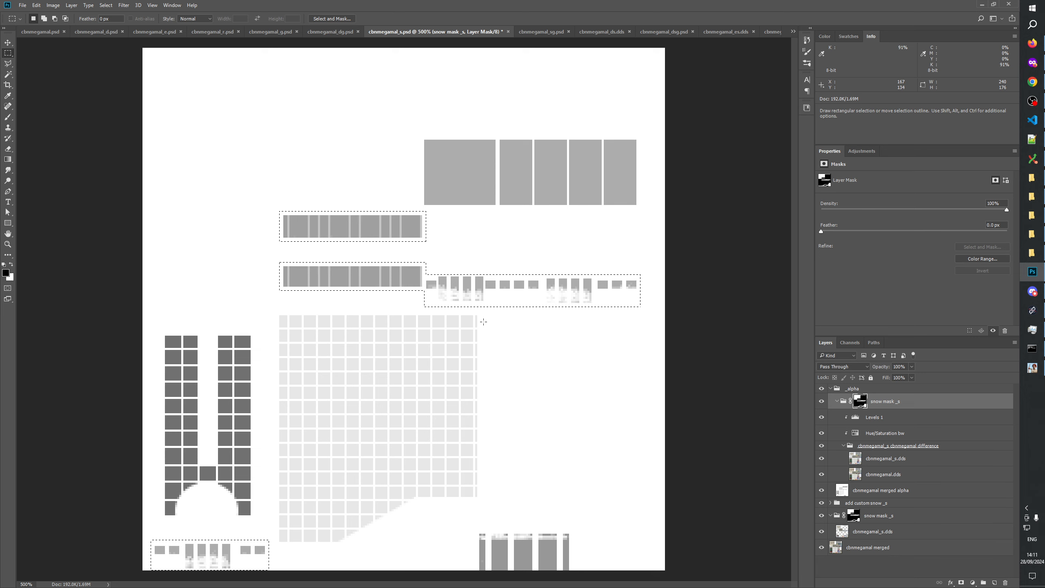
Mask the cbnmegamal_s.dds and cbnmegamal.dds layers of the difference group in _alpha to the selected window areas
{"action": "left_click", "coordinate": [883, 460]}
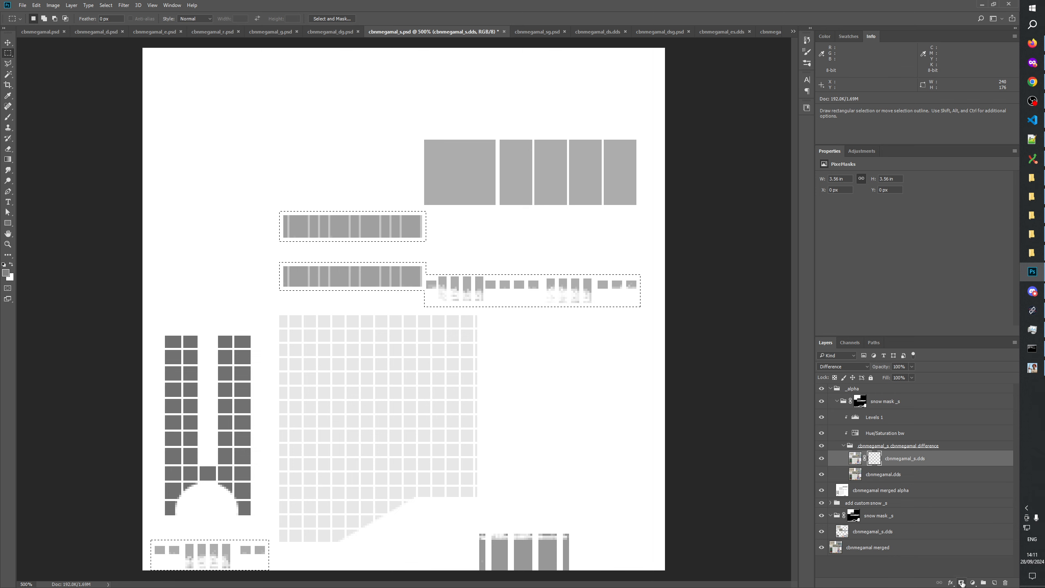
{"action": "left_click", "coordinate": [962, 582]}
{"action": "left_click", "coordinate": [875, 460], "text": "ctrl"}
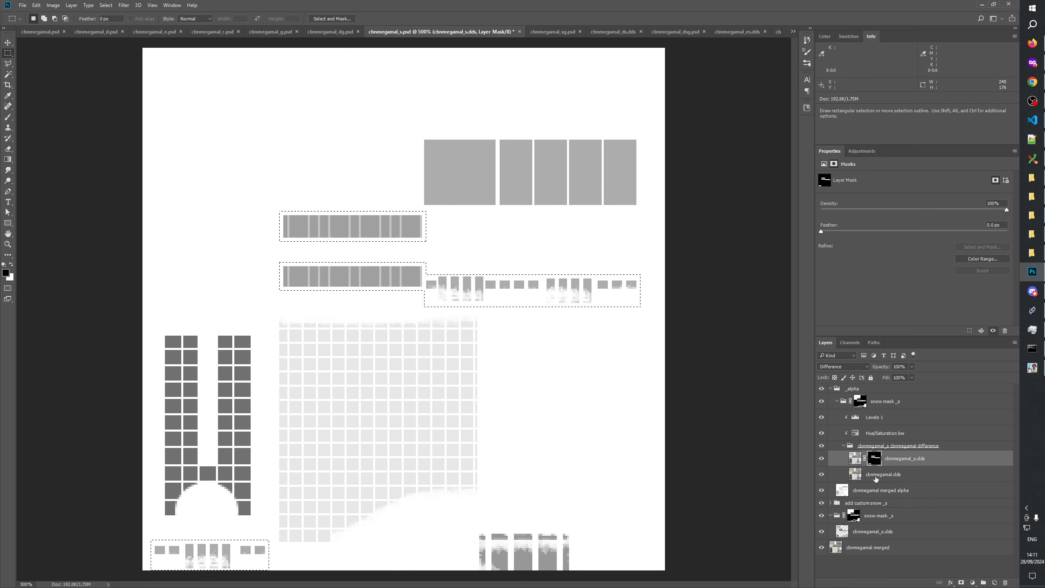
{"action": "left_click", "coordinate": [875, 476]}
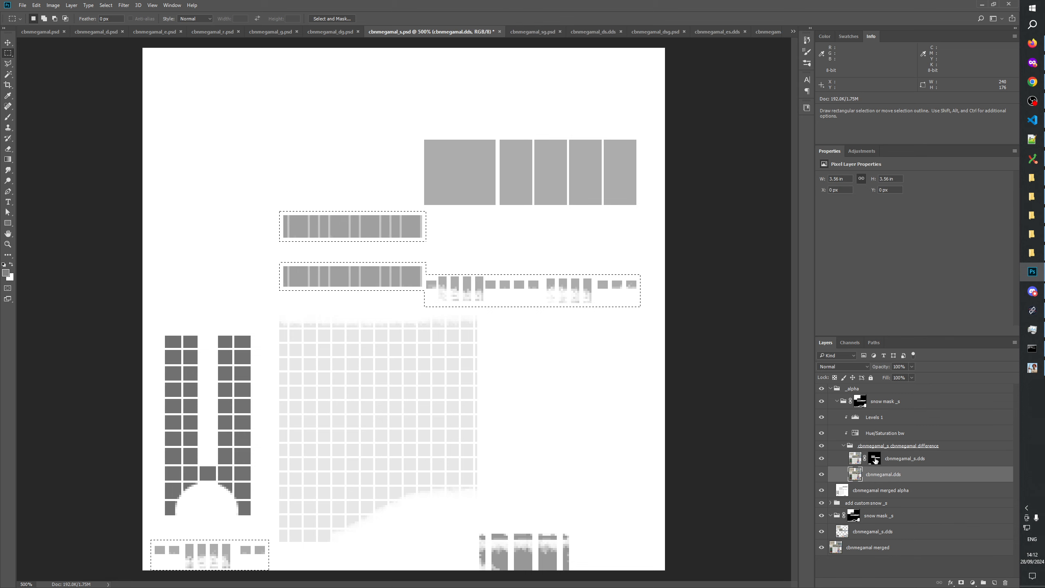
{"action": "left_click", "coordinate": [961, 582]}
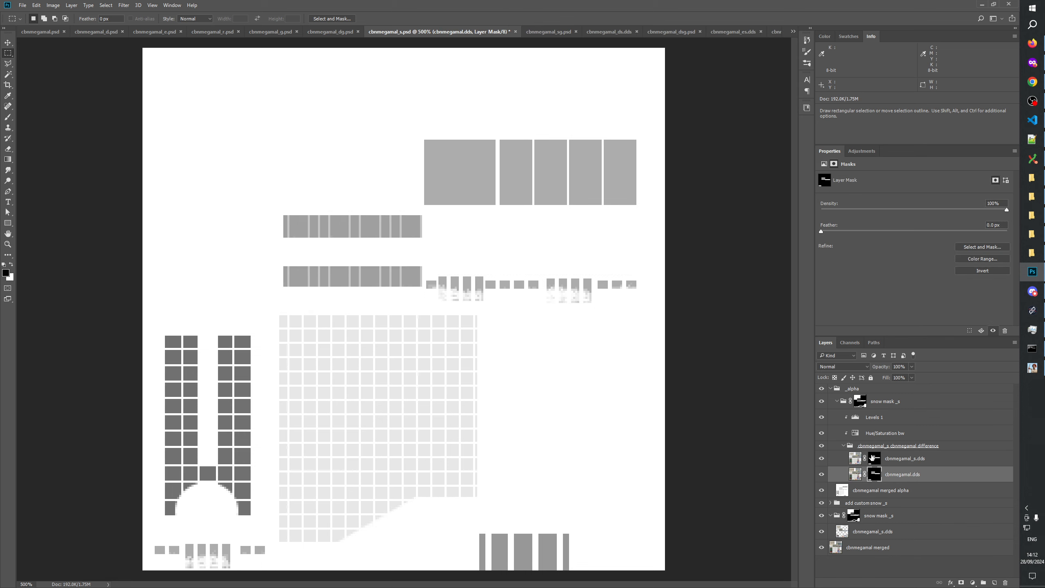
{"action": "left_click", "coordinate": [899, 460]}
{"action": "left_click", "coordinate": [910, 447]}
{"action": "left_click", "coordinate": [898, 434]}
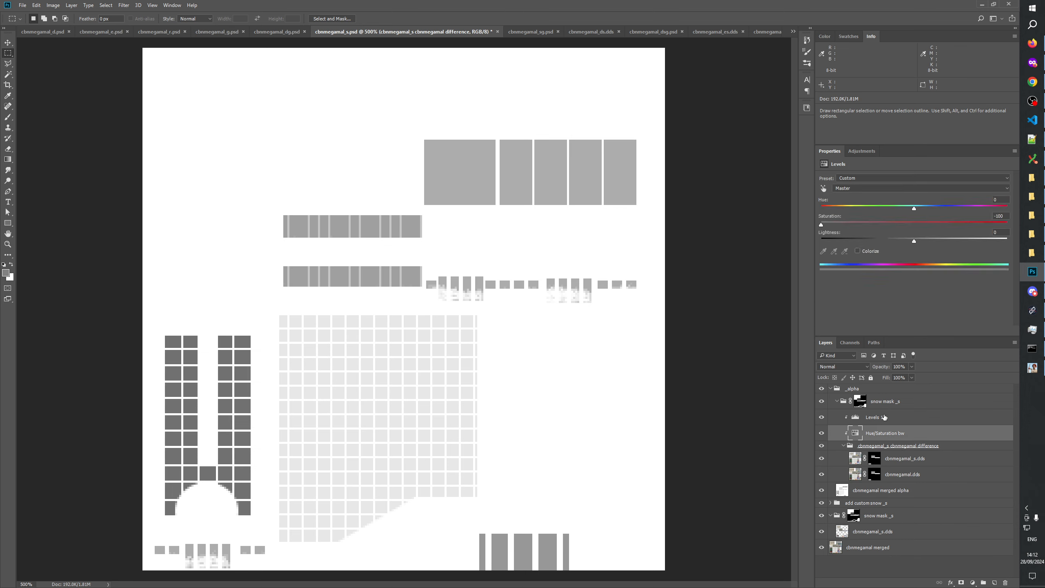
{"action": "left_click", "coordinate": [885, 403]}
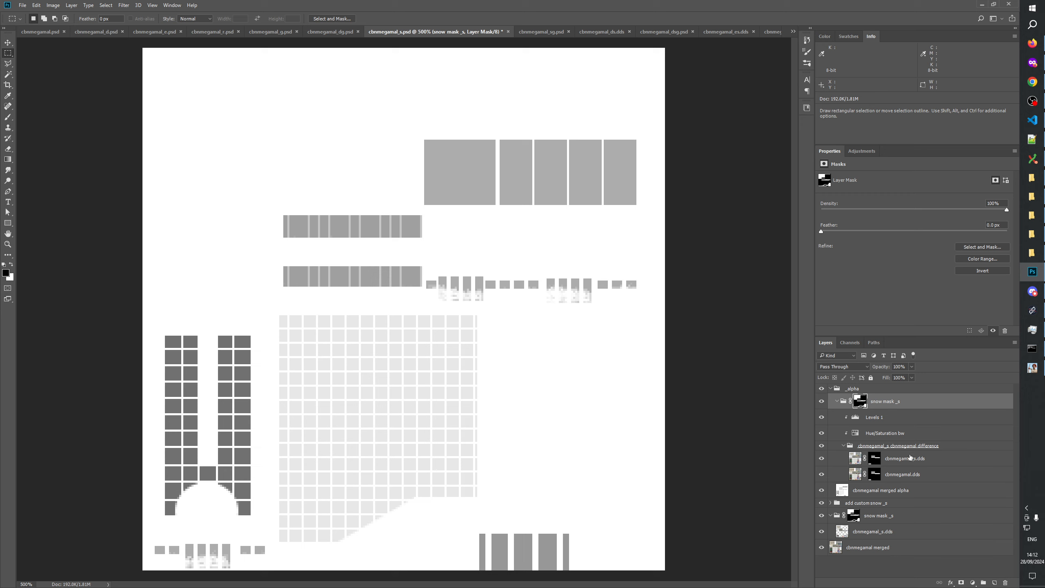
Create a group named "add custom snow _s" above the "snow mask _s" group inside _alpha
{"action": "double_click", "coordinate": [873, 504]}
{"action": "key", "text": "ctrl+c"}
{"action": "left_click", "coordinate": [896, 403]}
{"action": "left_click", "coordinate": [983, 582]}
{"action": "double_click", "coordinate": [864, 399]}
{"action": "key", "text": "ctrl+v"}
{"action": "left_click", "coordinate": [884, 417]}
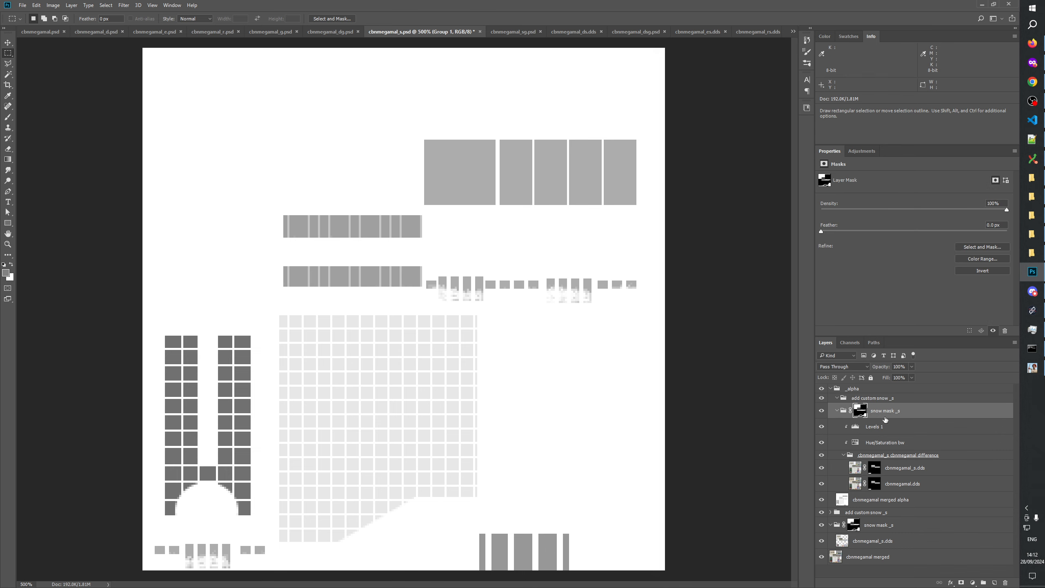
Duplicate the "red window snow" and "snow" layers into _alpha's "add custom snow _s" group, and open the red window copy's name for editing
{"action": "left_click", "coordinate": [831, 513]}
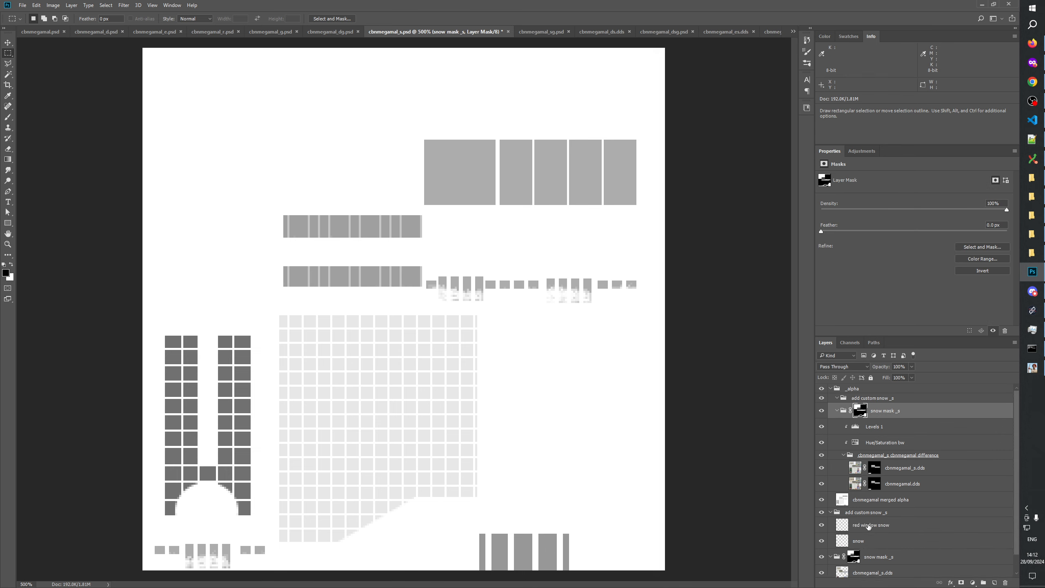
{"action": "left_click", "coordinate": [868, 527]}
{"action": "left_click", "coordinate": [860, 541], "text": "shift"}
{"action": "key", "text": "ctrl+j"}
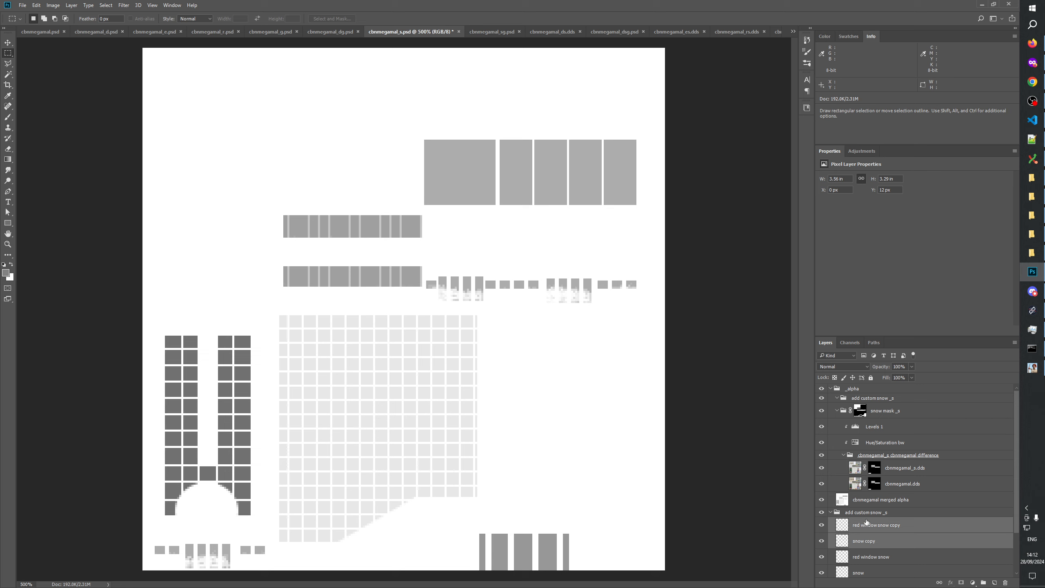
{"action": "left_click_drag", "start_coordinate": [871, 530], "coordinate": [900, 404]}
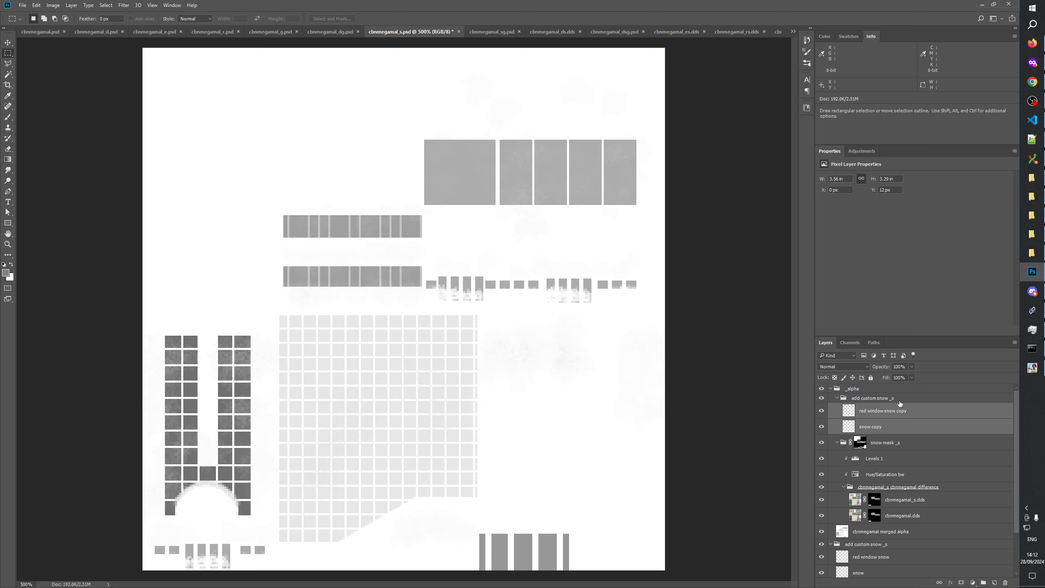
{"action": "double_click", "coordinate": [900, 412]}
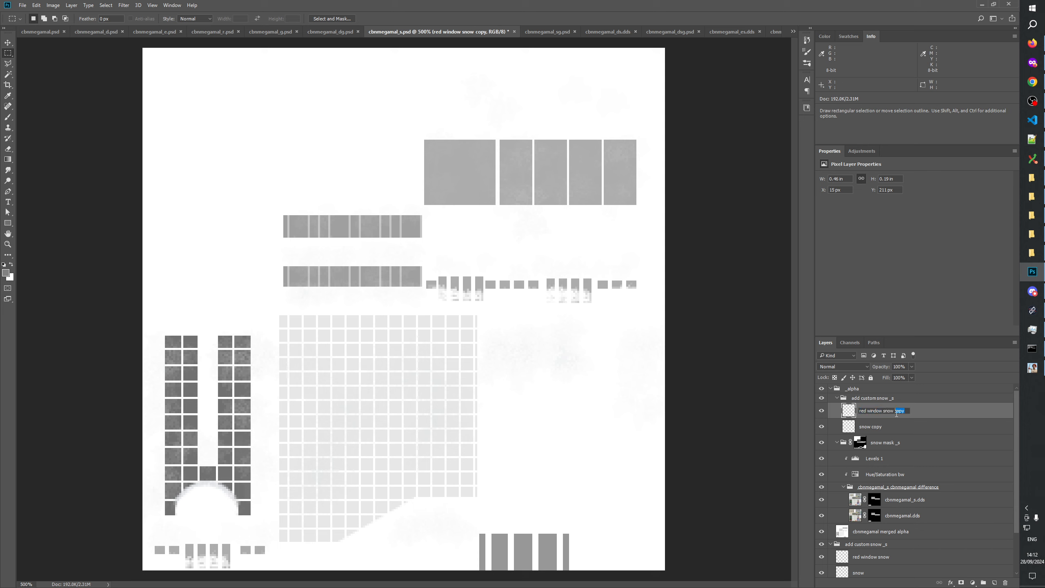
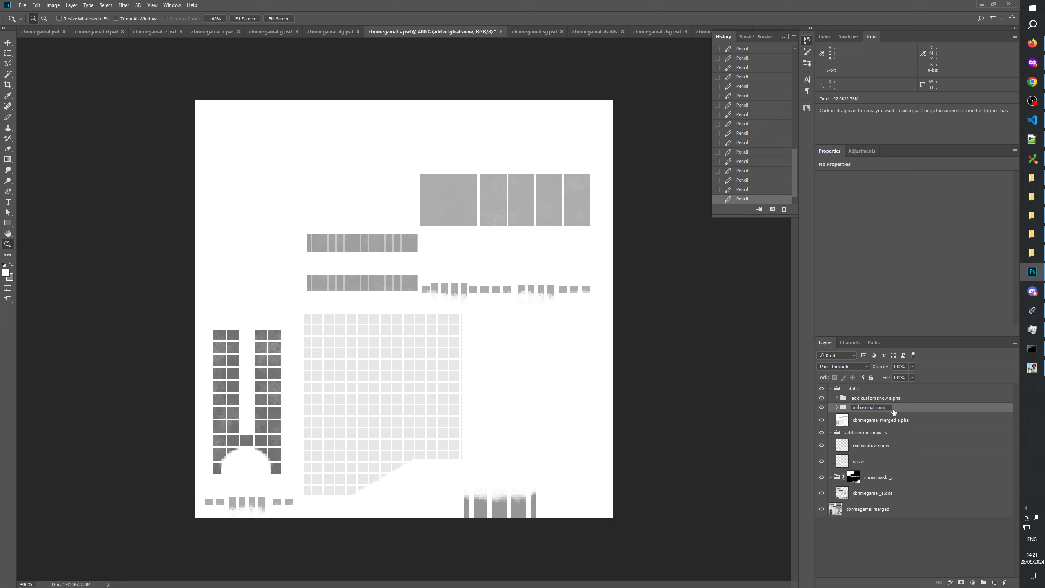
Name the lower snow group in _alpha "add original snow alpha", and paste the merged alpha image into the Alpha 1 channel
{"action": "left_click", "coordinate": [913, 566]}
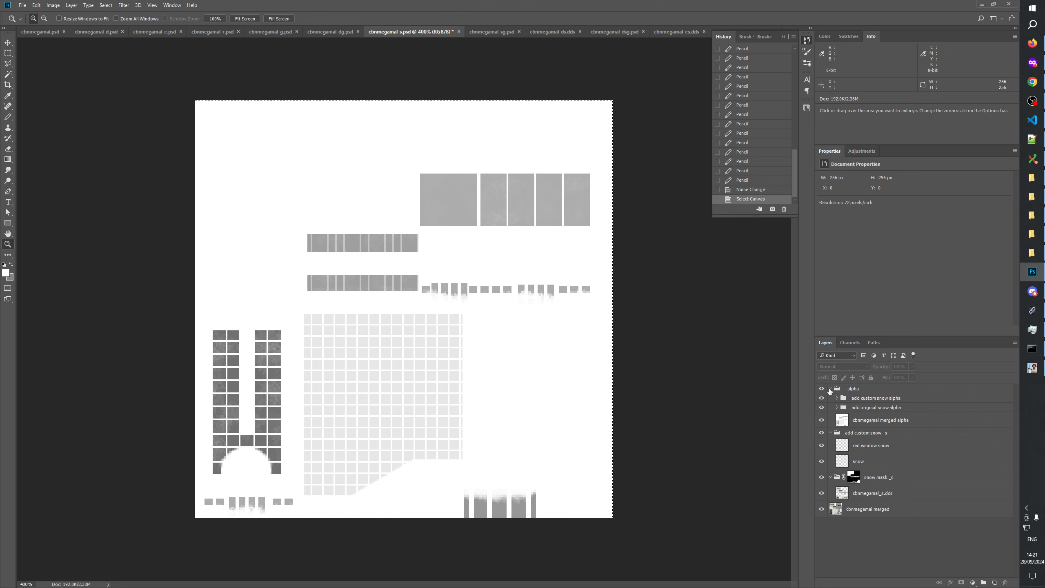
{"action": "left_click", "coordinate": [850, 343]}
{"action": "left_click", "coordinate": [856, 419]}
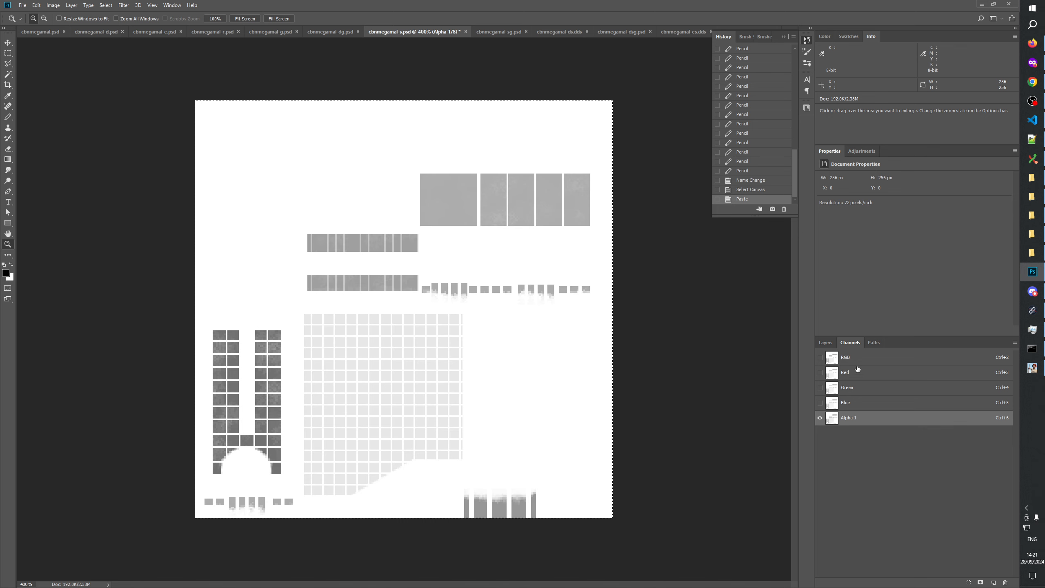
{"action": "left_click", "coordinate": [847, 358]}
{"action": "left_click", "coordinate": [827, 343]}
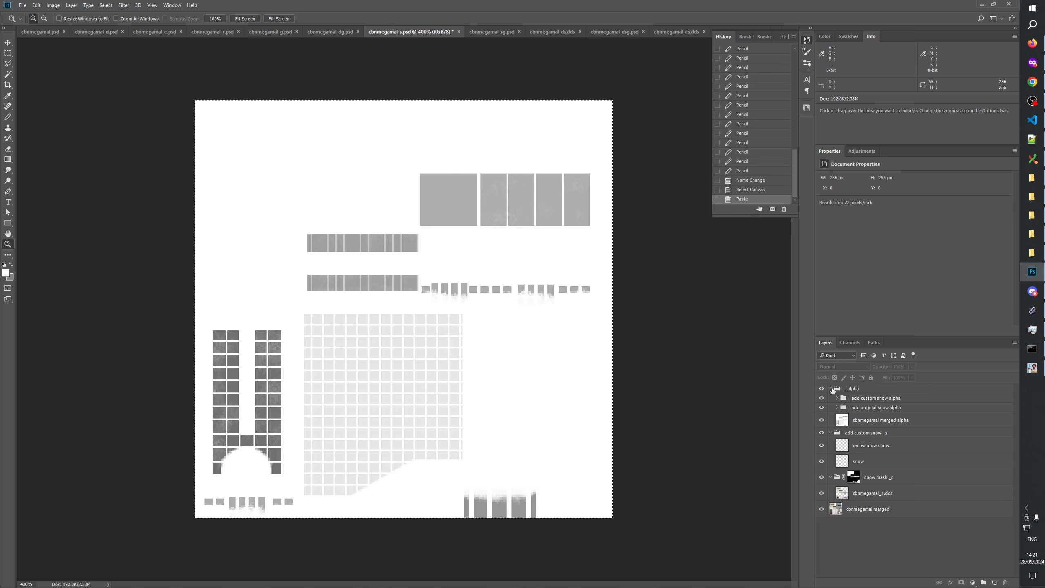
Hide and collapse the _alpha group, collapse "add custom snow _s", and save cbnmegamal_s.psd
{"action": "left_click", "coordinate": [831, 389]}
{"action": "left_click", "coordinate": [822, 389]}
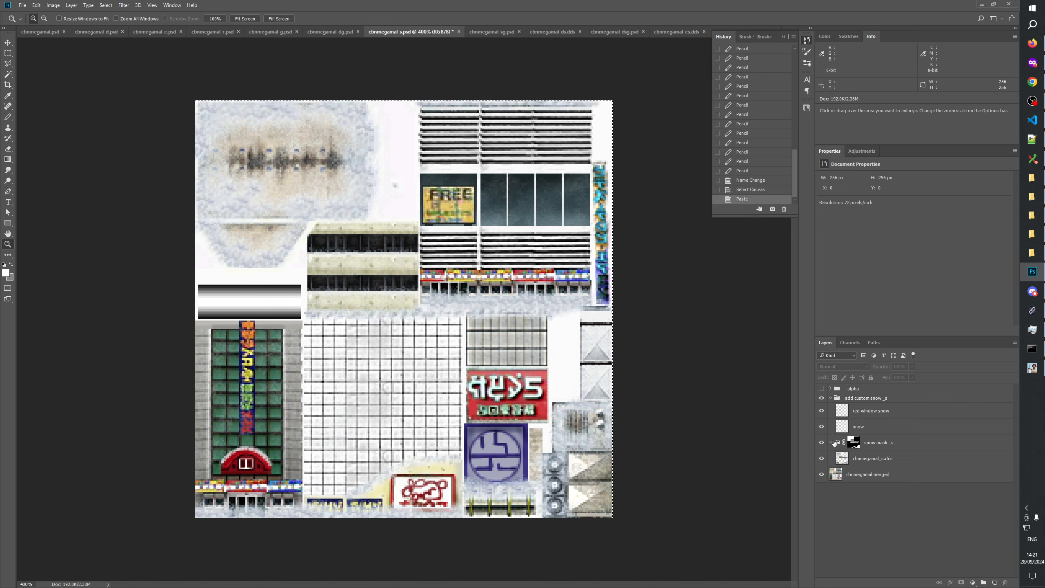
{"action": "left_click", "coordinate": [830, 398]}
{"action": "key", "text": "ctrl+s"}
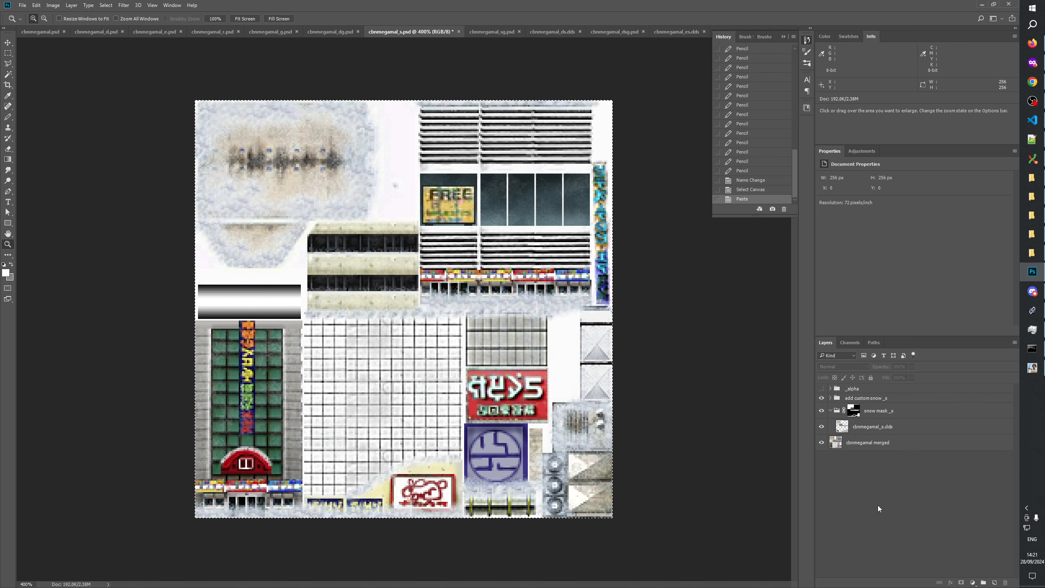
{"action": "left_click", "coordinate": [783, 37]}
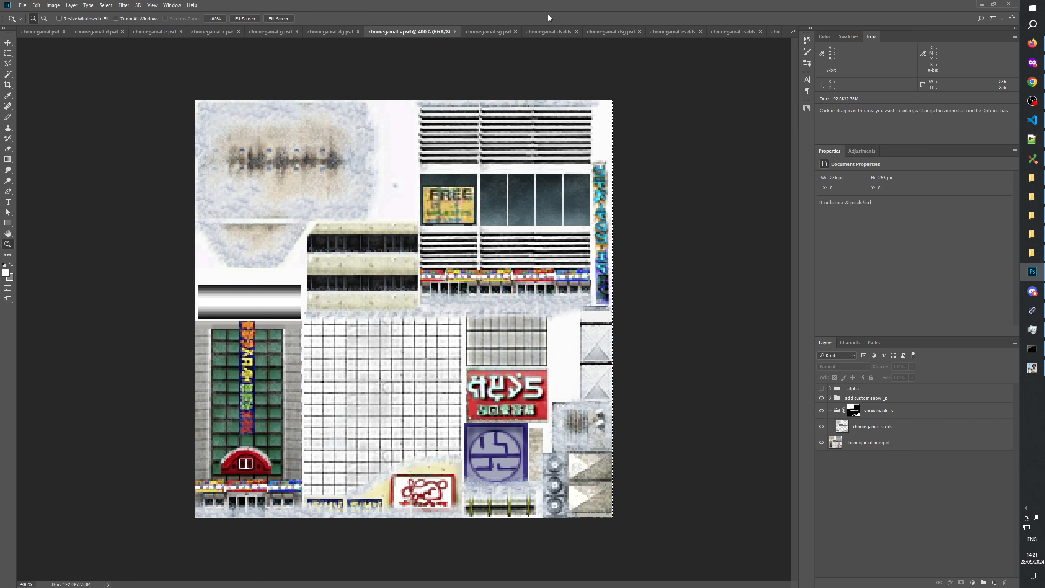
Check the cbnmegamal_sg.psd texture, and run a build in Generals Mod Builder
{"action": "left_click", "coordinate": [487, 32]}
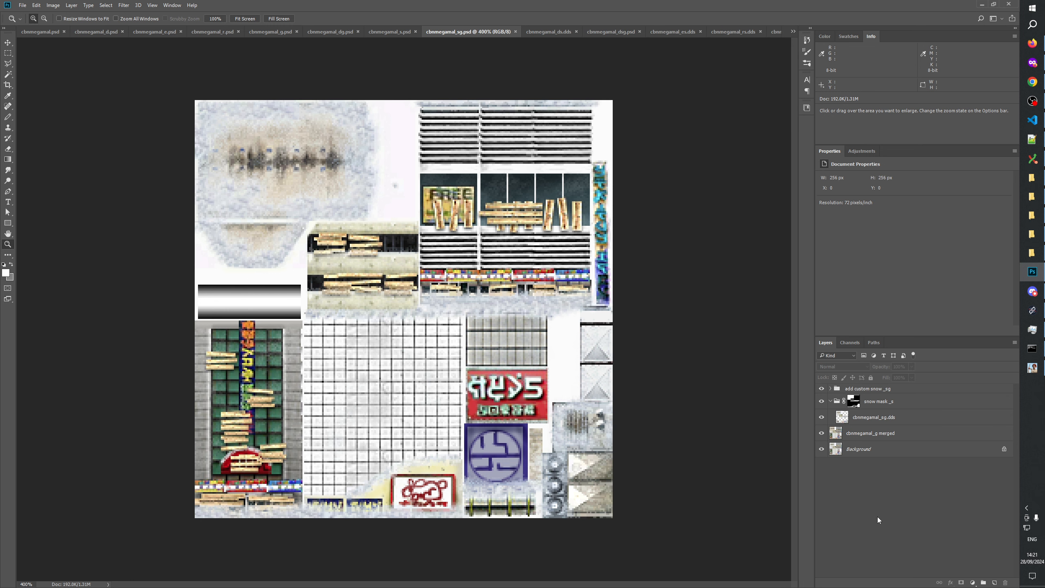
{"action": "left_click", "coordinate": [398, 30]}
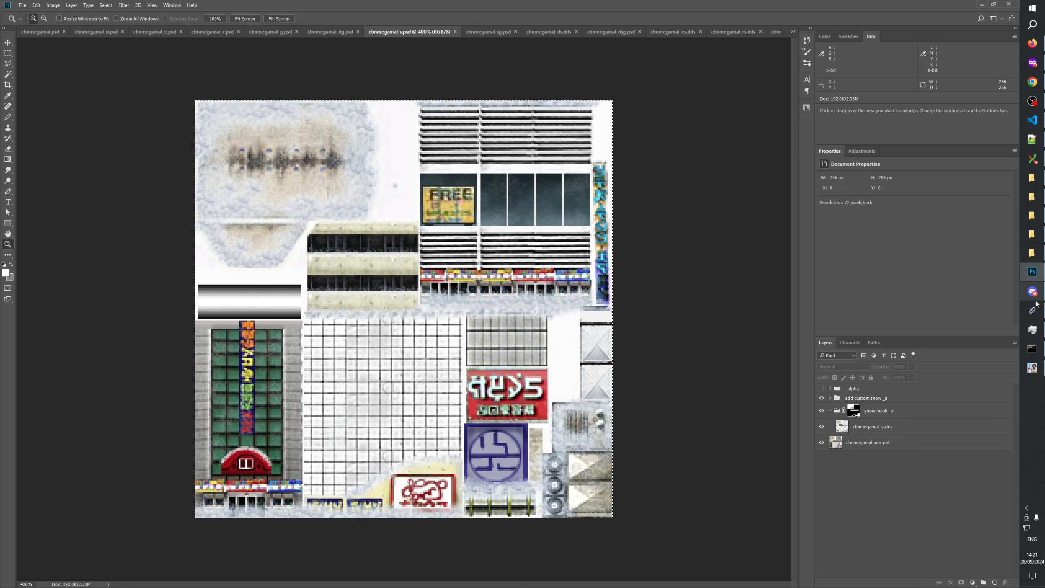
{"action": "left_click", "coordinate": [1032, 368]}
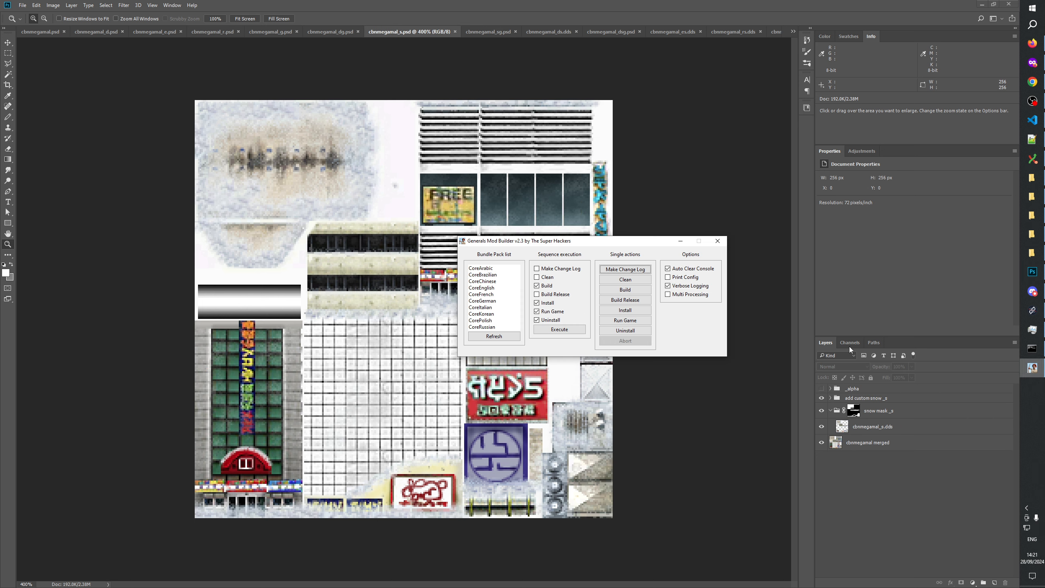
{"action": "left_click", "coordinate": [617, 291]}
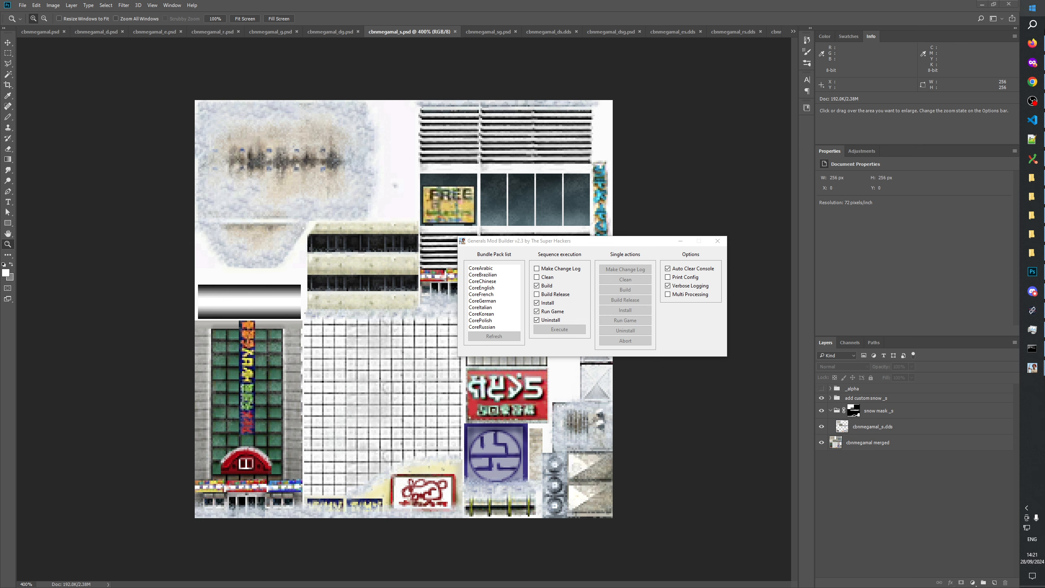
Open the recent thyme.sln solution in Visual Studio 2022 and start W3D Viewer from it in the debugger
{"action": "left_click", "coordinate": [1032, 24]}
{"action": "type", "text": "visu"}
{"action": "key", "text": "Down"}
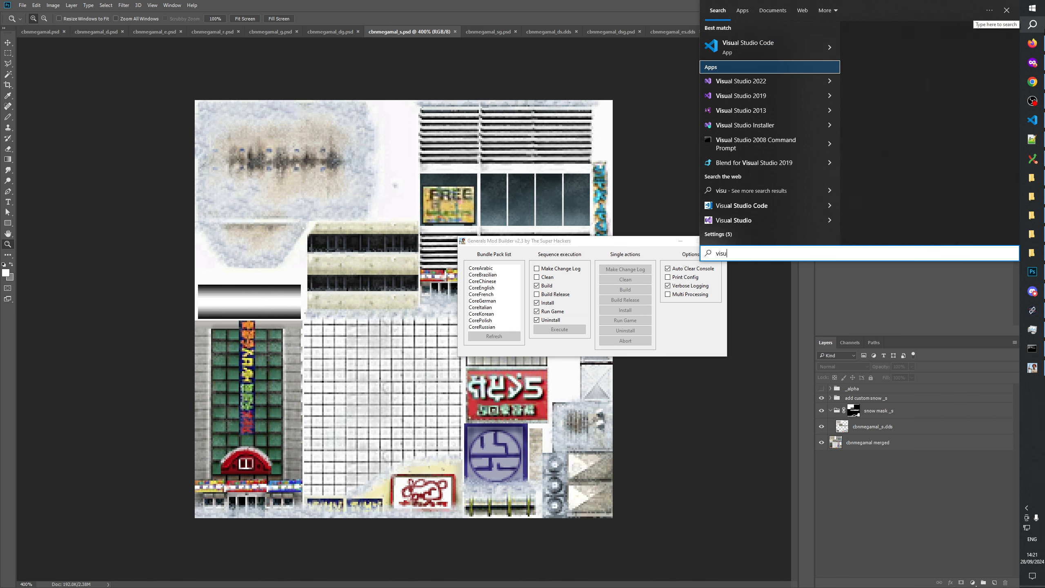
{"action": "key", "text": "Return"}
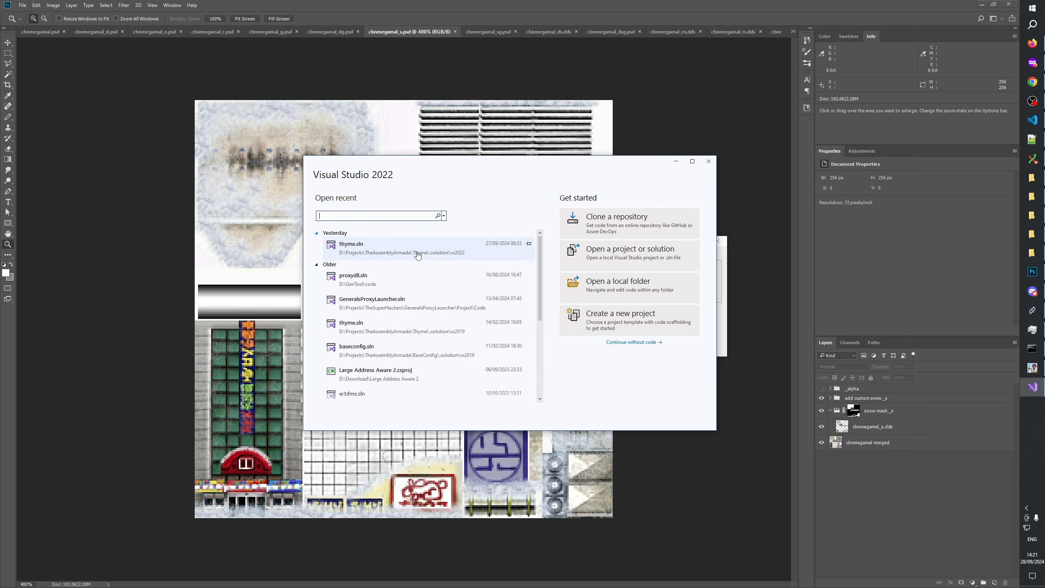
{"action": "left_click", "coordinate": [419, 253]}
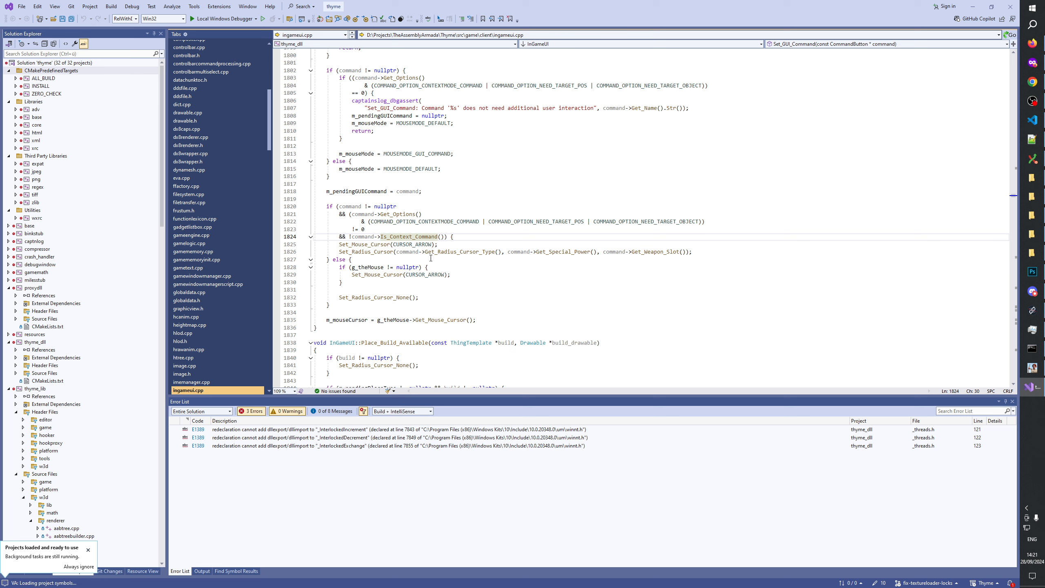
{"action": "left_click", "coordinate": [465, 273]}
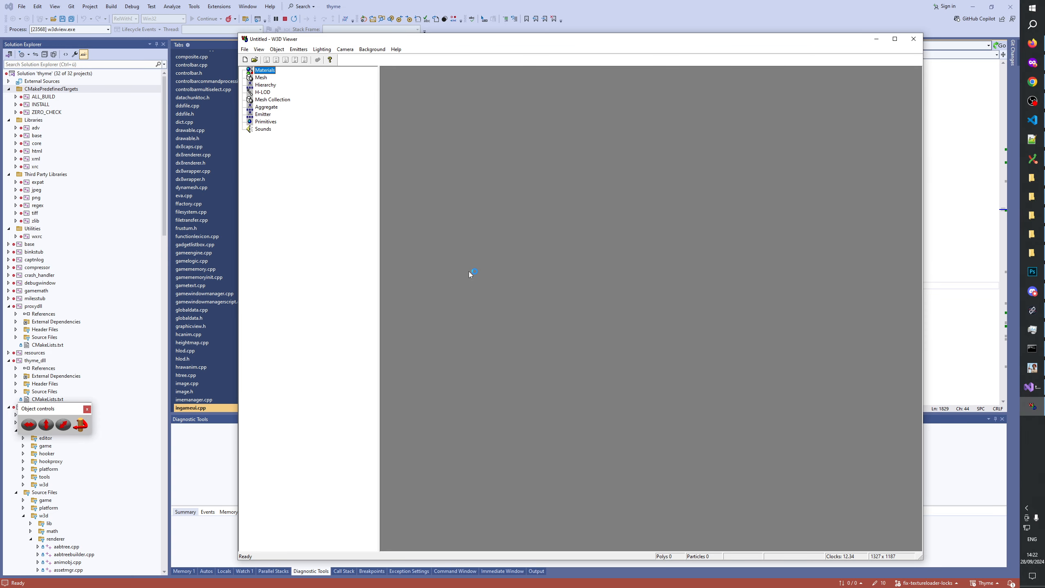
Open the CBNMegaMal.W3D and CBNMegaMal_s.W3D models together in W3D Viewer
{"action": "left_click", "coordinate": [255, 60]}
{"action": "left_click", "coordinate": [551, 345]}
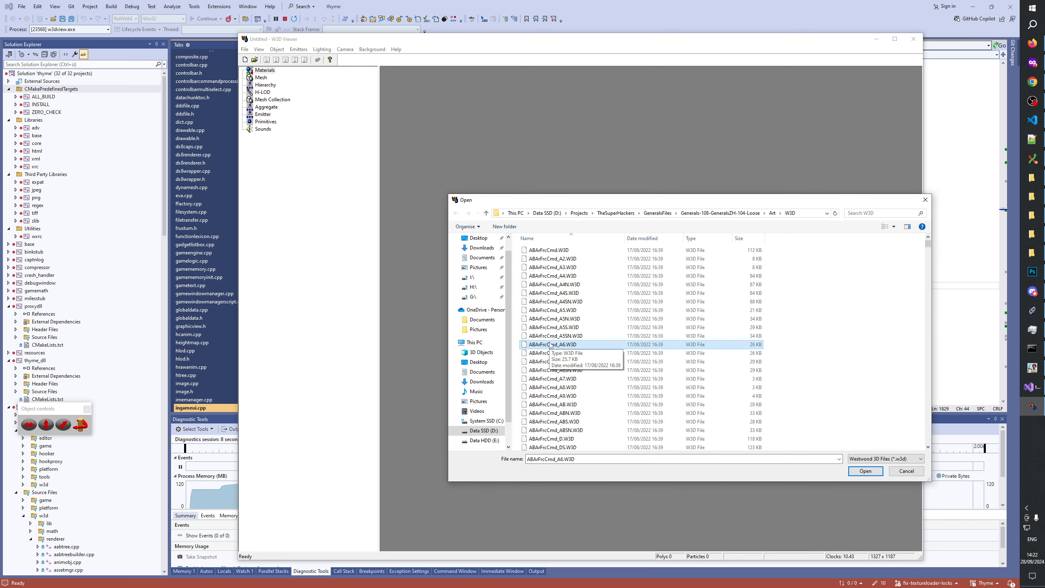
{"action": "type", "text": "cbn"}
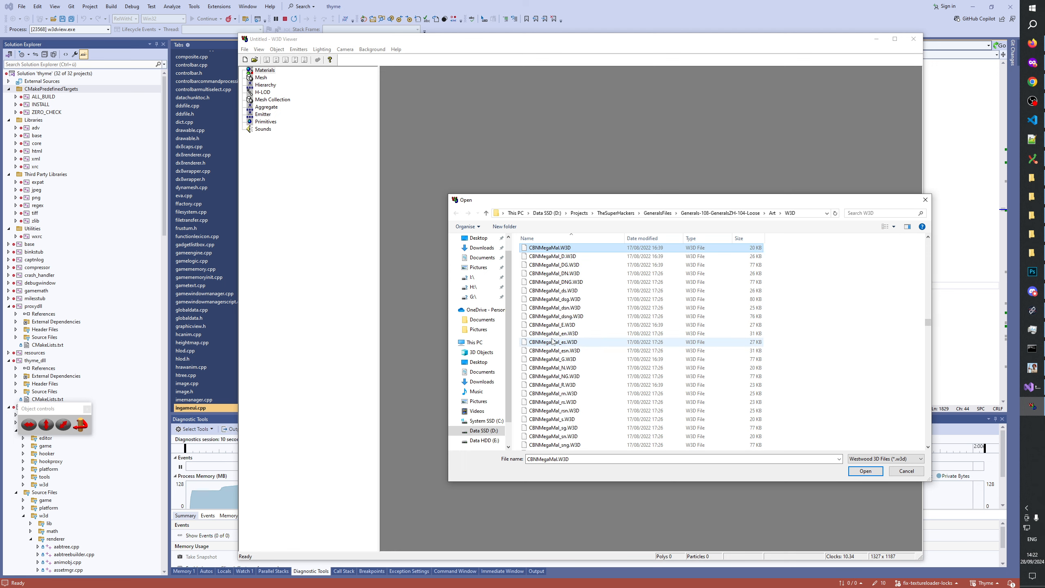
{"action": "scroll", "coordinate": [593, 359], "scroll_direction": "down", "scroll_amount": 1}
{"action": "left_click", "coordinate": [577, 394]}
{"action": "scroll", "coordinate": [577, 351], "scroll_direction": "up", "scroll_amount": 2}
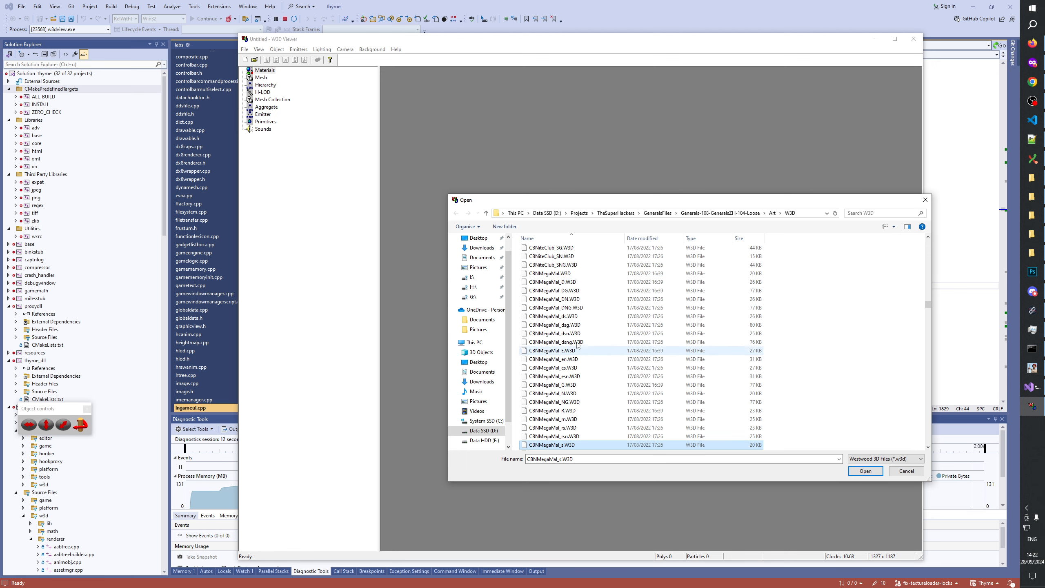
{"action": "left_click", "coordinate": [572, 273], "text": "ctrl"}
{"action": "left_click", "coordinate": [866, 471]}
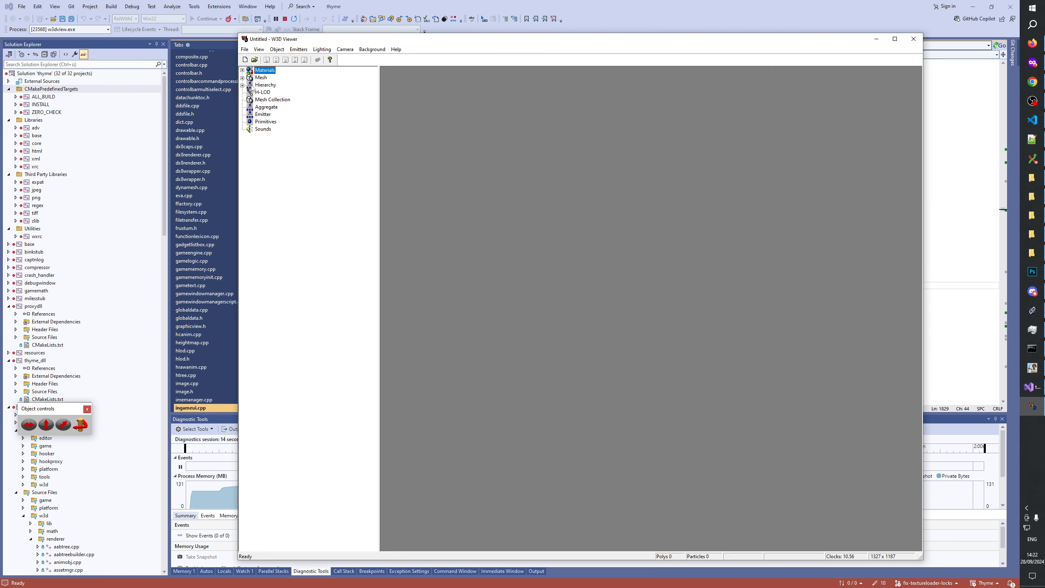
Display the CBNMEGAMAL_S model and examine its snowy texture from several angles, checking it against cbnmegamal_s.psd in Photoshop
{"action": "left_click", "coordinate": [281, 100]}
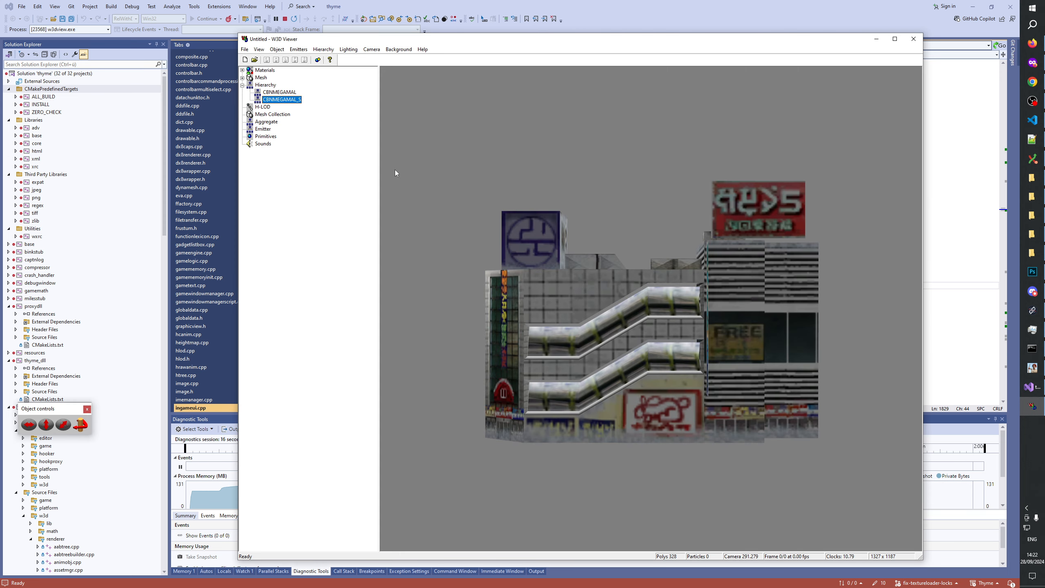
{"action": "left_click_drag", "start_coordinate": [395, 172], "coordinate": [592, 316]}
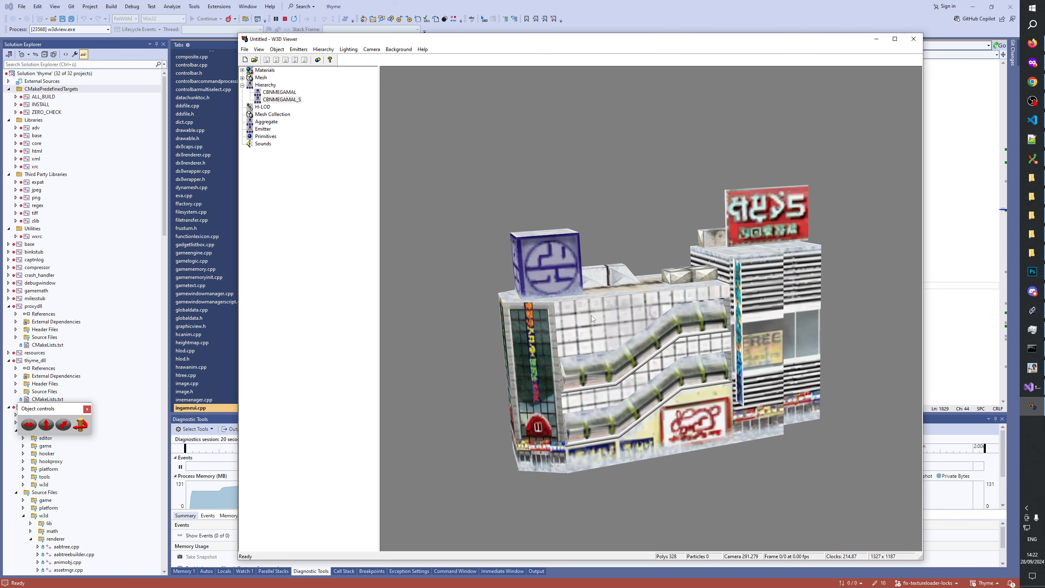
{"action": "left_click_drag", "start_coordinate": [591, 316], "coordinate": [595, 158]}
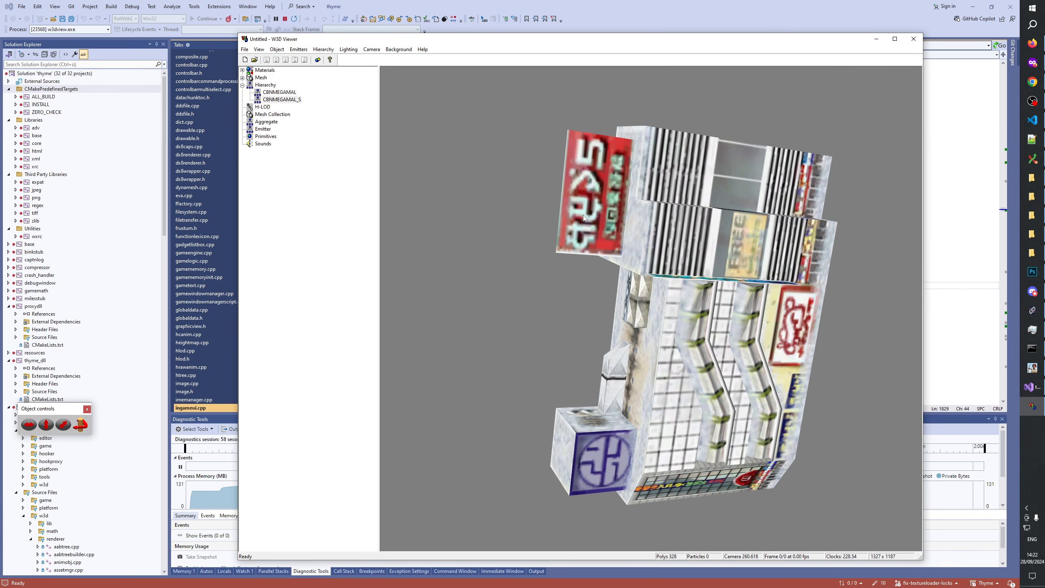
{"action": "left_click", "coordinate": [1031, 273]}
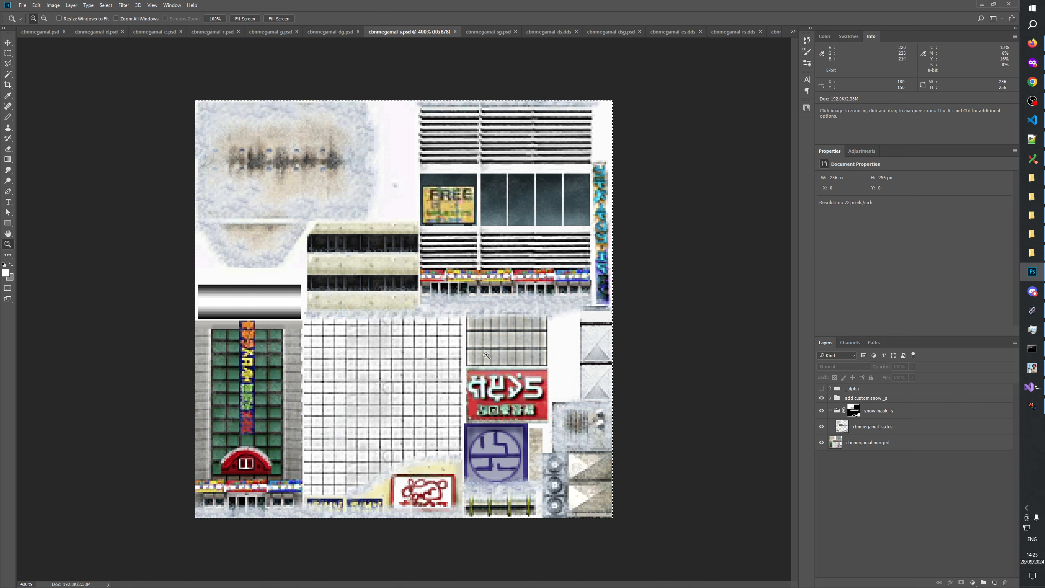
{"action": "key", "text": "alt+Tab"}
{"action": "left_click_drag", "start_coordinate": [498, 381], "coordinate": [790, 348]}
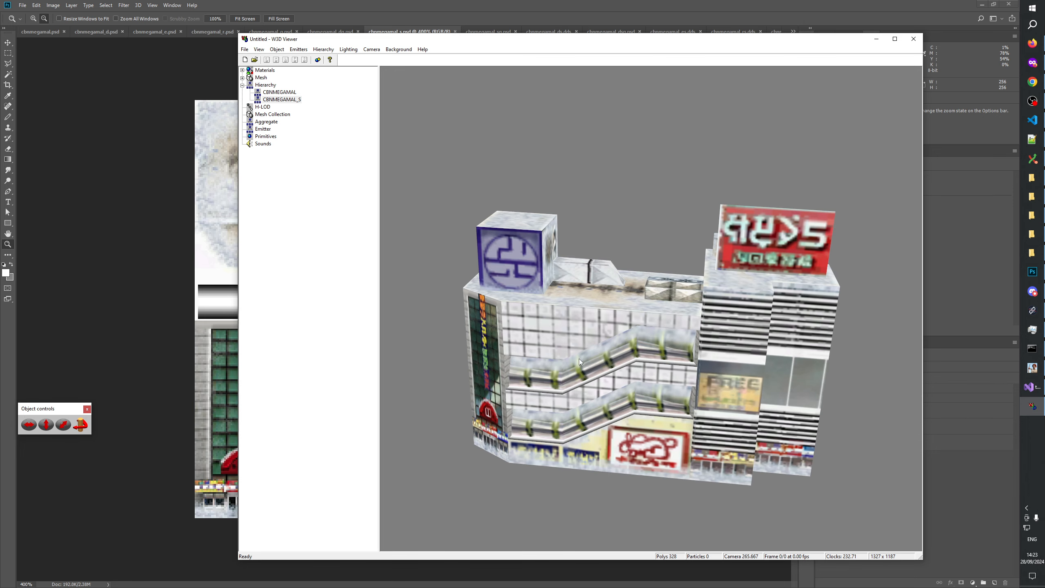
{"action": "left_click_drag", "start_coordinate": [579, 358], "coordinate": [631, 360]}
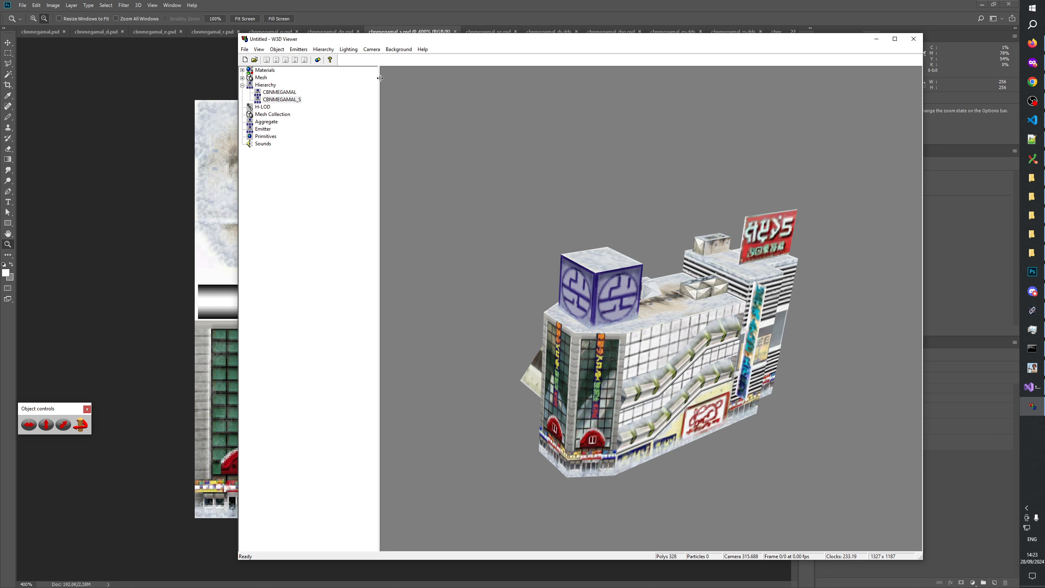
Compare the CBNMEGAMAL and CBNMEGAMAL_S models by alternating between them at different viewing angles
{"action": "left_click", "coordinate": [279, 93]}
{"action": "left_click", "coordinate": [280, 100]}
{"action": "left_click", "coordinate": [277, 94]}
{"action": "left_click", "coordinate": [278, 100]}
{"action": "left_click_drag", "start_coordinate": [547, 323], "coordinate": [530, 215]}
{"action": "left_click", "coordinate": [288, 93]}
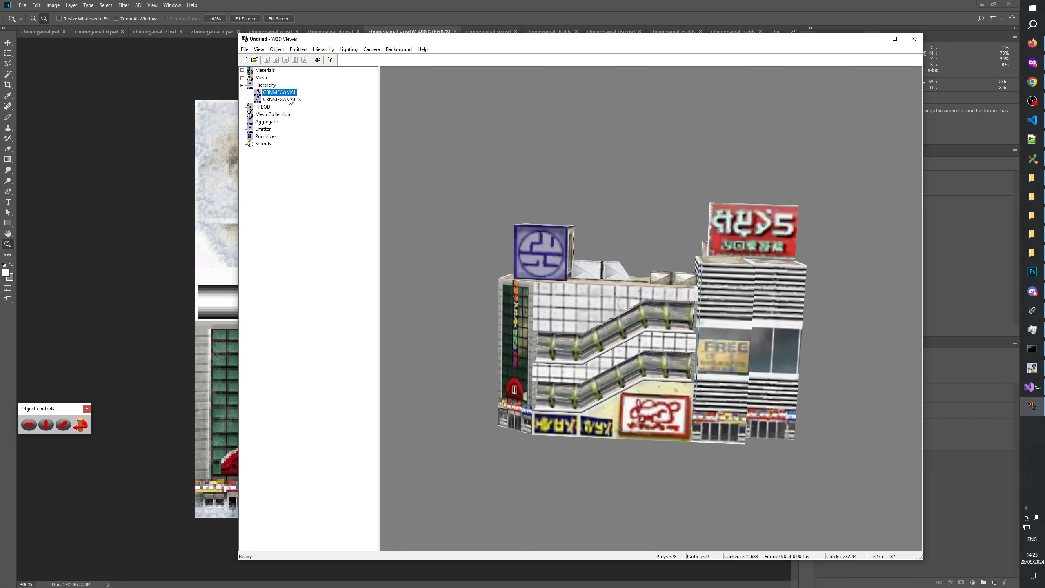
{"action": "left_click", "coordinate": [287, 99]}
{"action": "left_click", "coordinate": [286, 94]}
{"action": "left_click_drag", "start_coordinate": [580, 304], "coordinate": [598, 429]}
{"action": "left_click", "coordinate": [294, 100]}
In Photoshop, show the _alpha group in cbnmegamal_s.psd and paste its merged image into a new top layer in cbnmegamal_sg.psd
{"action": "left_click", "coordinate": [556, 2]}
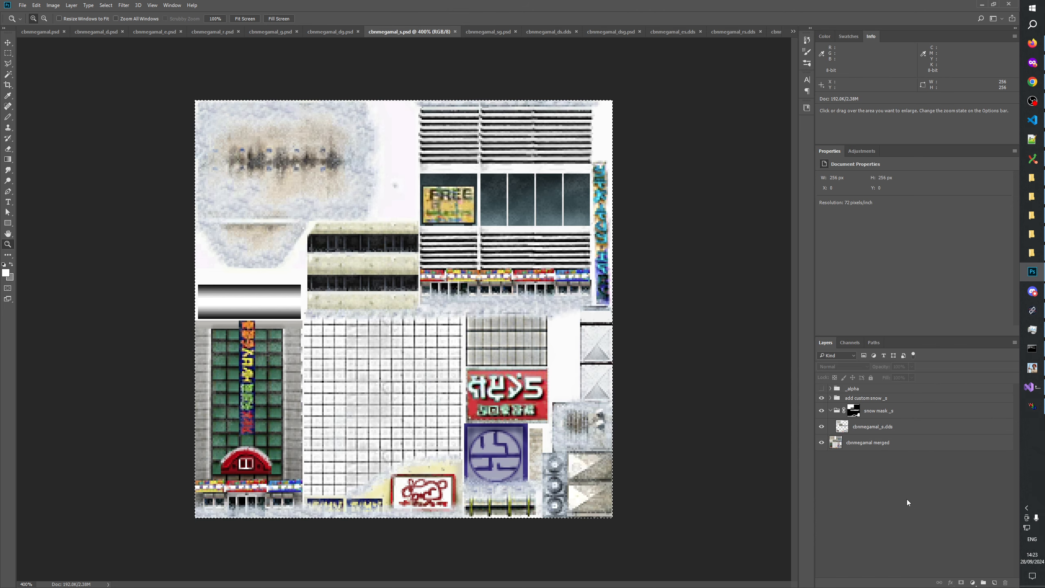
{"action": "left_click", "coordinate": [479, 33]}
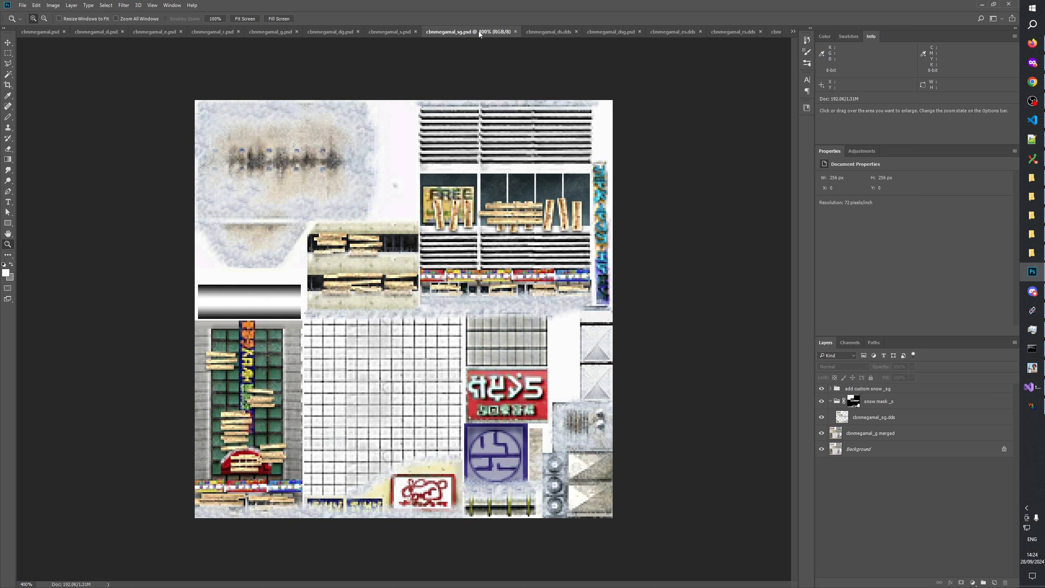
{"action": "left_click", "coordinate": [383, 34]}
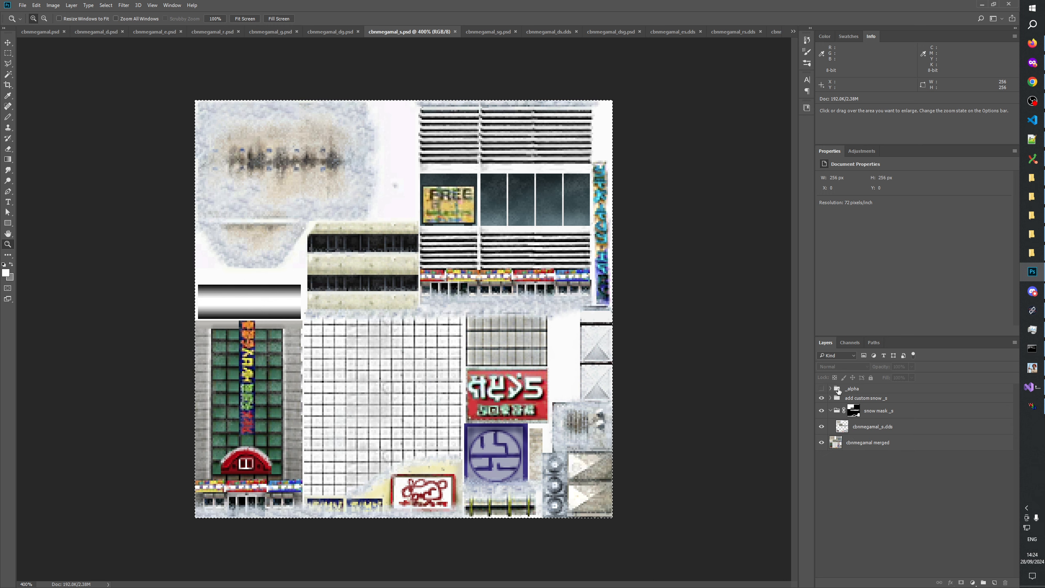
{"action": "left_click", "coordinate": [823, 389]}
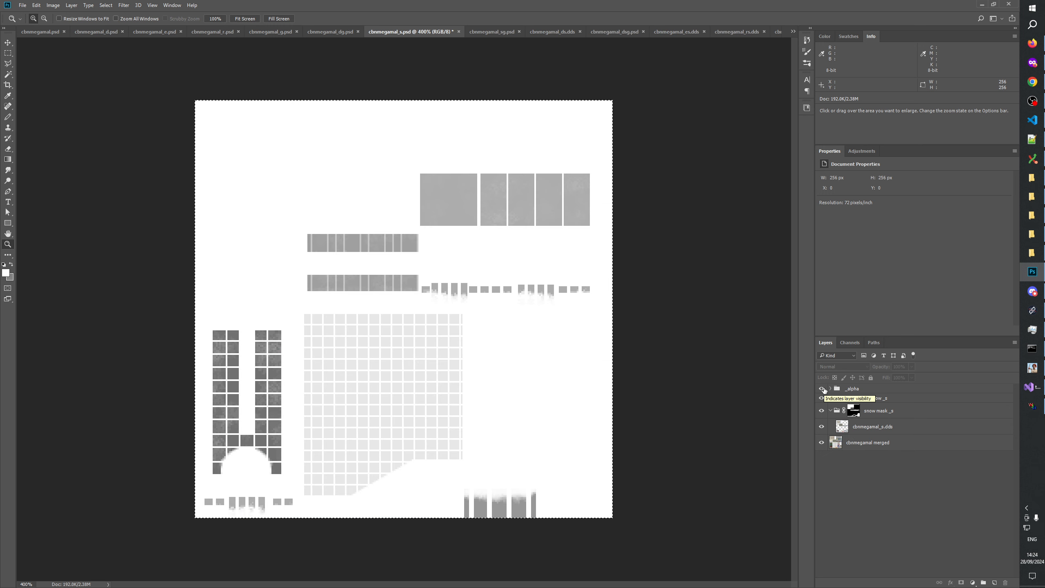
{"action": "left_click", "coordinate": [491, 32]}
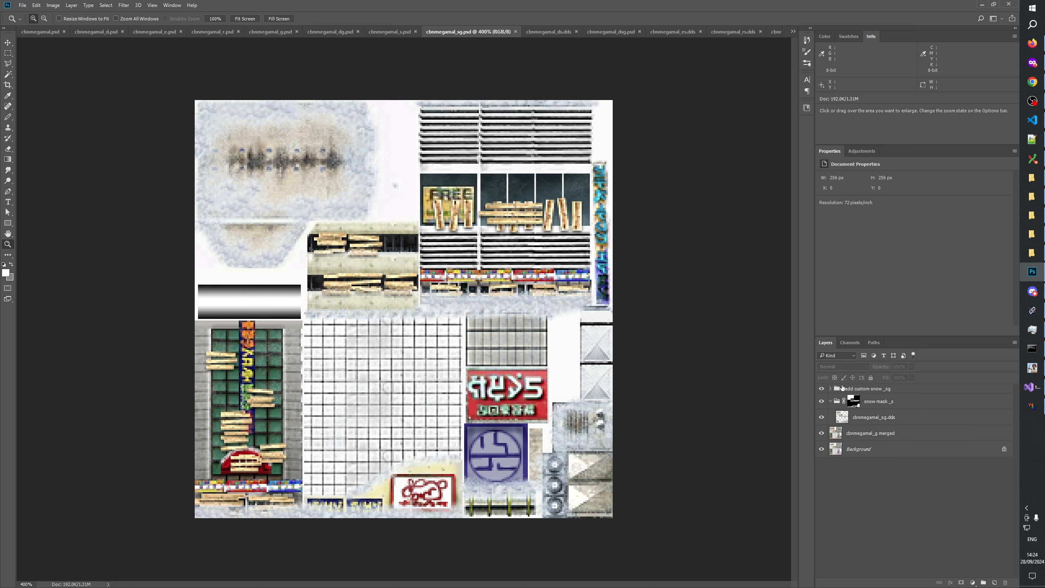
{"action": "left_click", "coordinate": [862, 390]}
{"action": "left_click", "coordinate": [996, 582]}
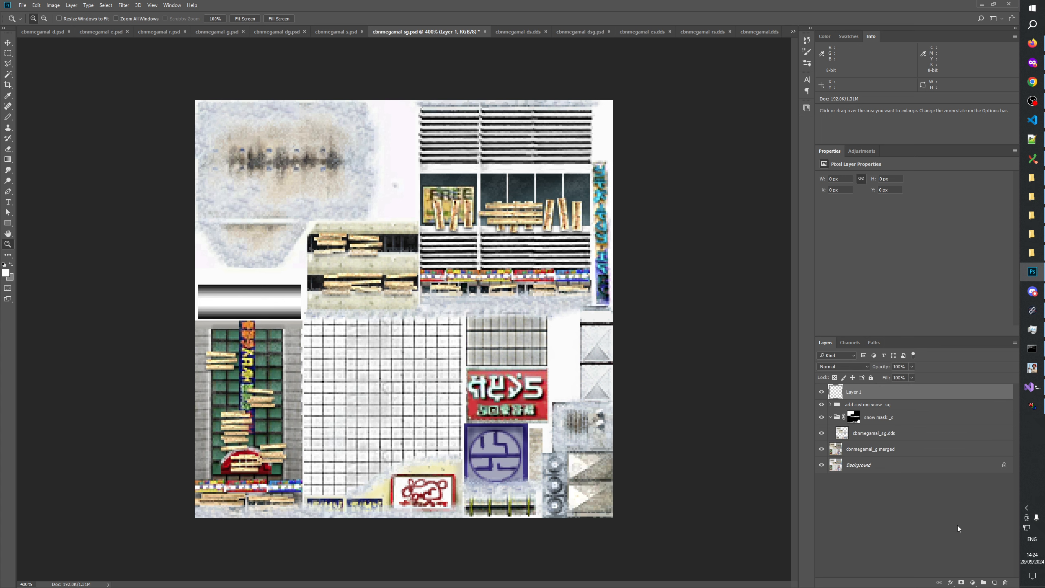
{"action": "key", "text": "ctrl+v"}
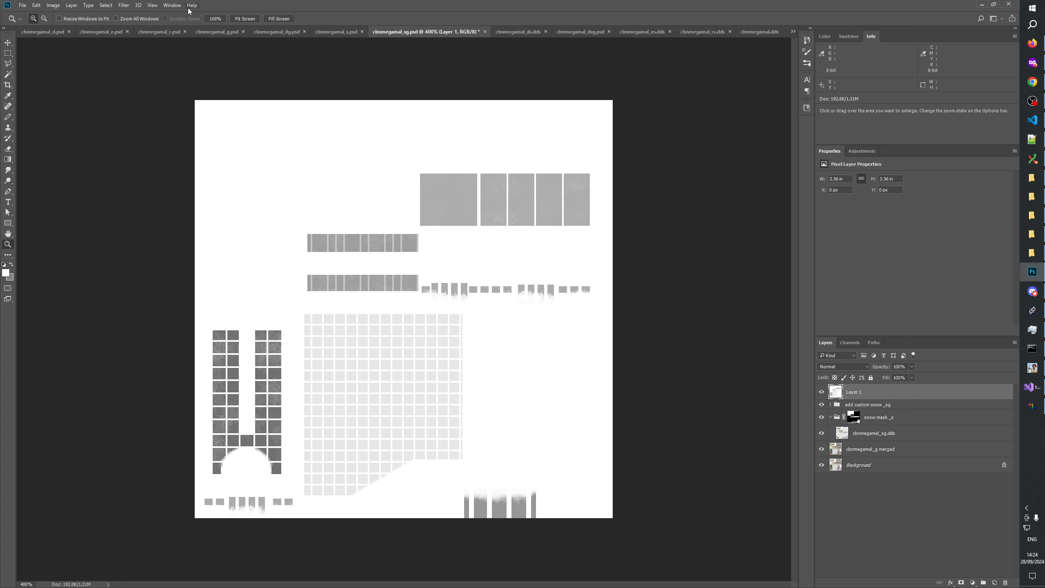
Show the _alpha _g group in cbnmegamal_g.psd and paste its merged image into another new top layer in cbnmegamal_sg.psd
{"action": "left_click", "coordinate": [218, 35]}
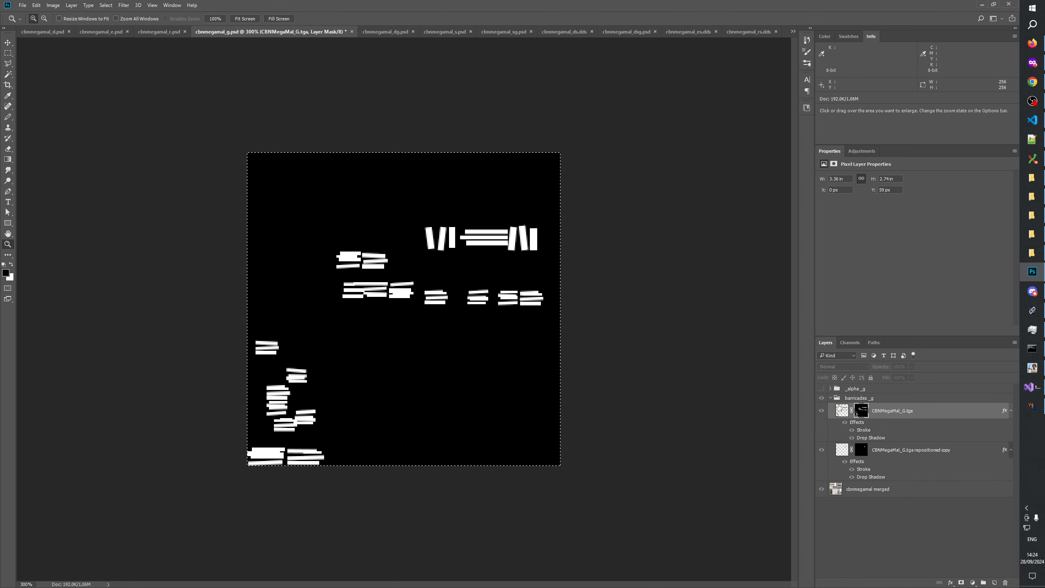
{"action": "left_click", "coordinate": [857, 391]}
{"action": "left_click", "coordinate": [830, 399]}
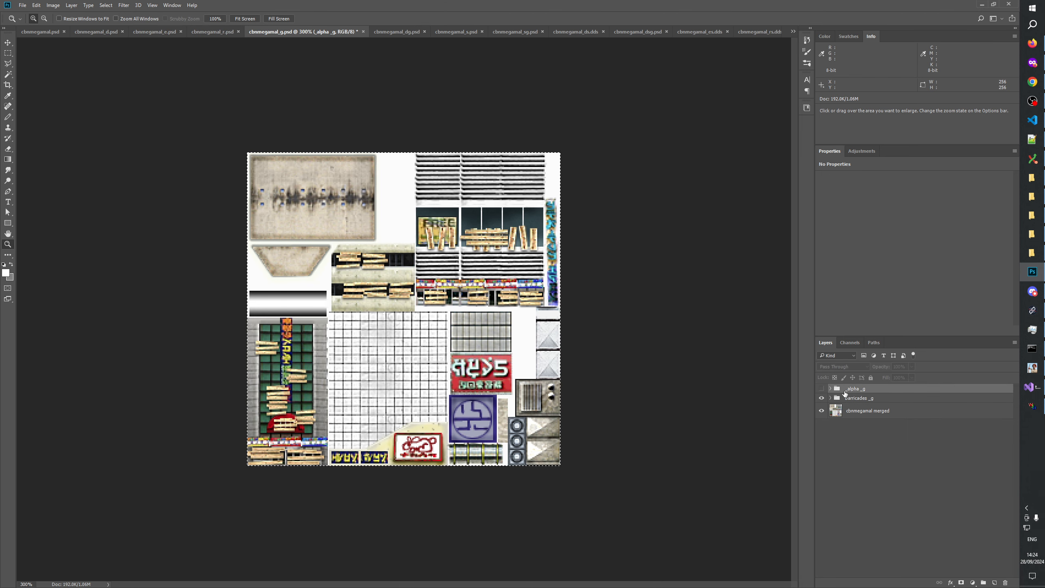
{"action": "left_click", "coordinate": [822, 388]}
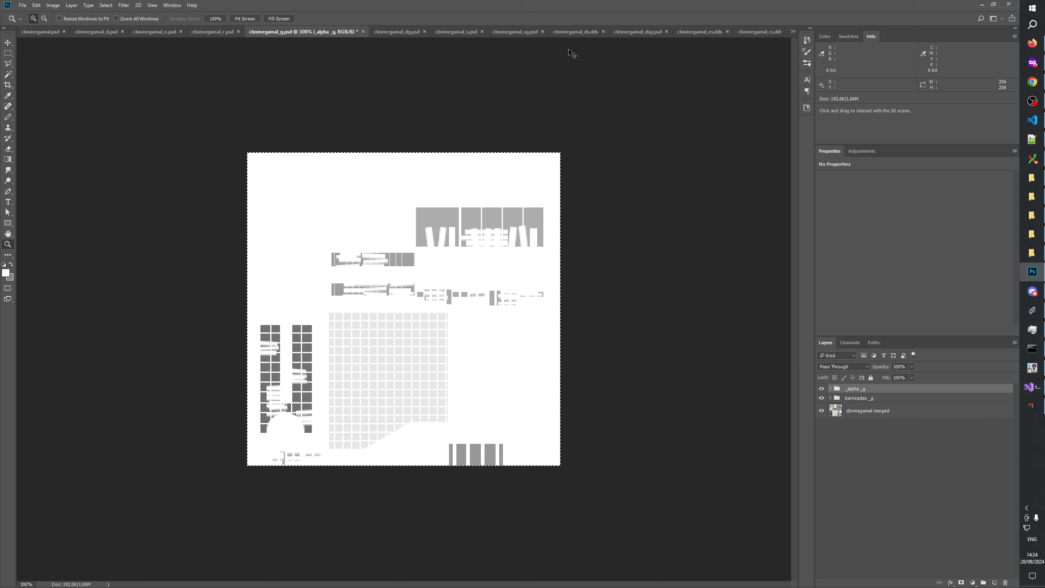
{"action": "left_click", "coordinate": [508, 33]}
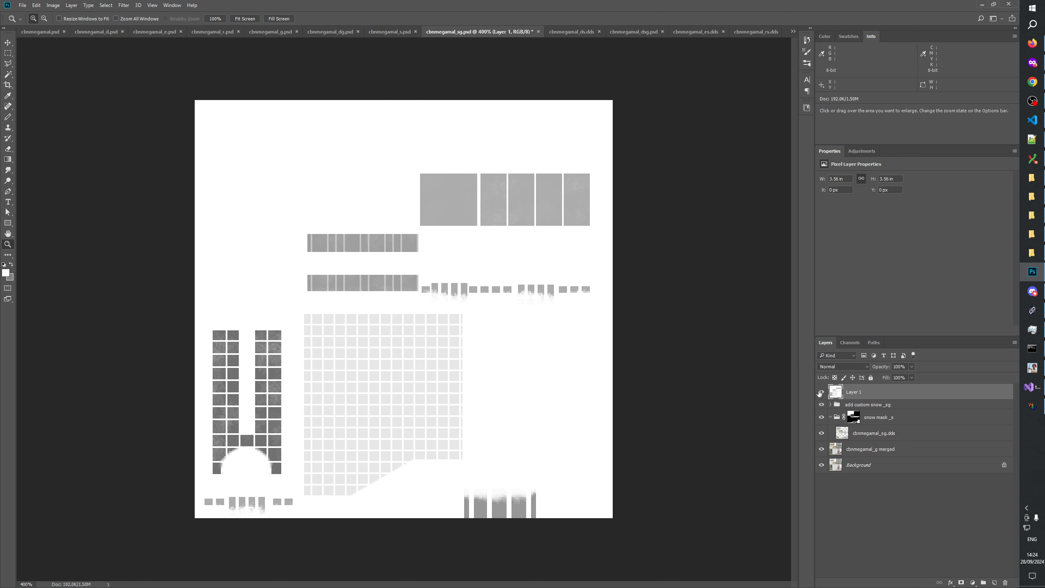
{"action": "left_click", "coordinate": [994, 583]}
{"action": "key", "text": "ctrl+v"}
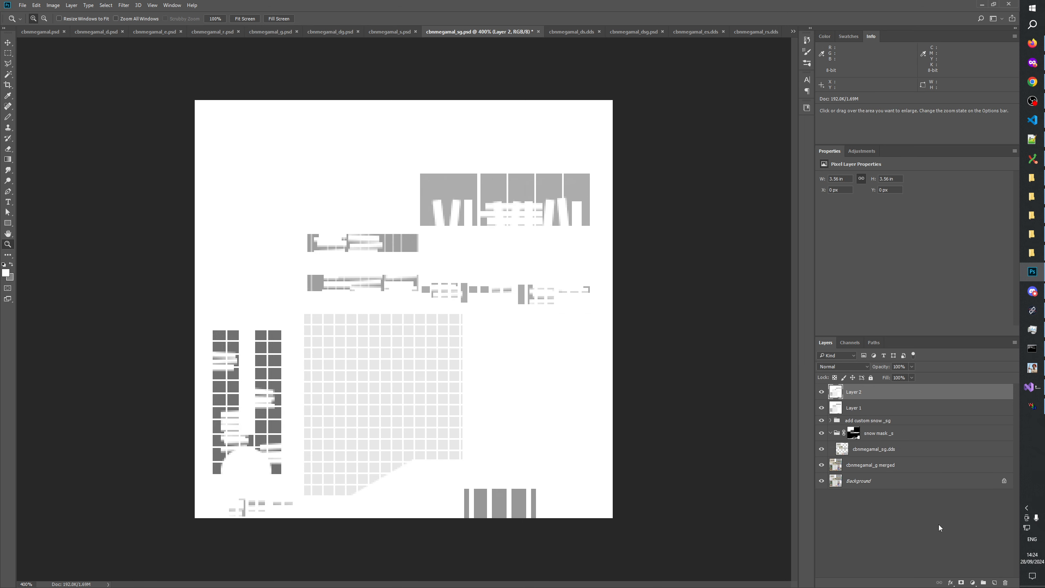
Set Layer 2's blend mode to Lighten and compare the alpha with and without that layer
{"action": "left_click", "coordinate": [843, 366]}
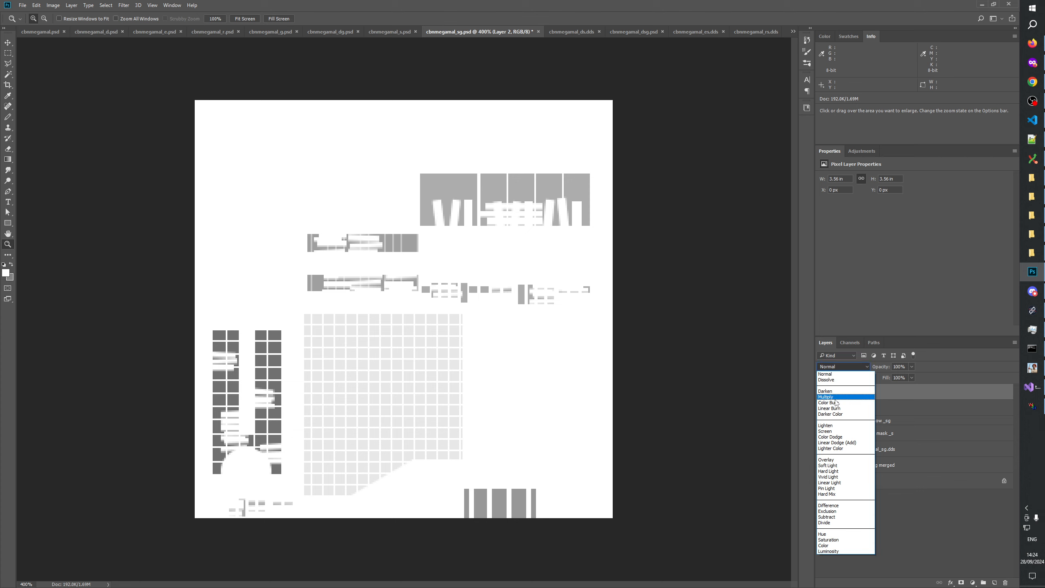
{"action": "left_click", "coordinate": [824, 426]}
{"action": "left_click", "coordinate": [822, 393]}
{"action": "left_click", "coordinate": [822, 393]}
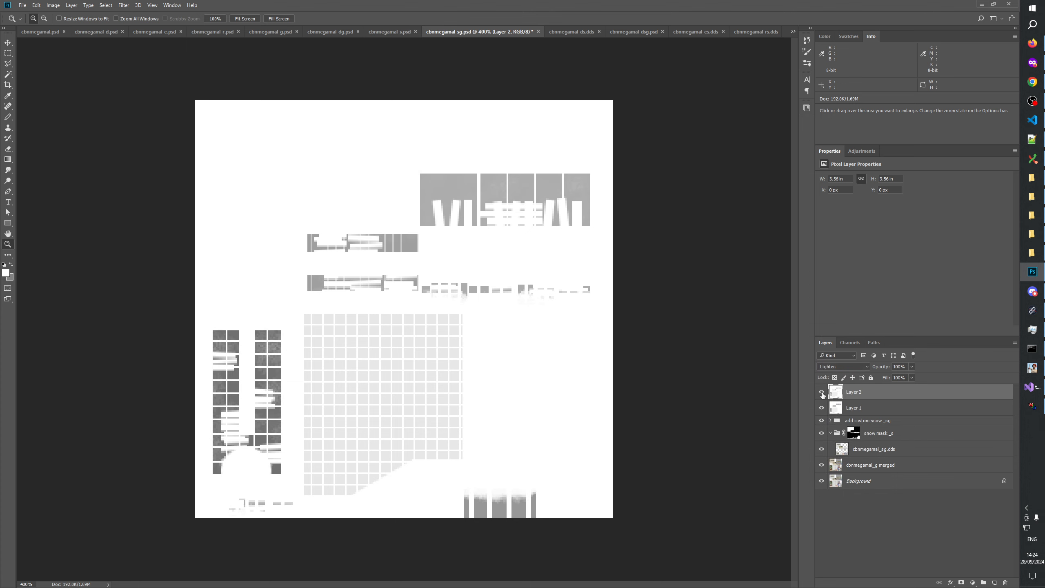
{"action": "left_click", "coordinate": [822, 393]}
{"action": "left_click", "coordinate": [822, 393]}
{"action": "left_click", "coordinate": [821, 393]}
{"action": "left_click", "coordinate": [822, 393]}
{"action": "left_click", "coordinate": [822, 393]}
{"action": "left_click", "coordinate": [822, 393]}
{"action": "left_click", "coordinate": [822, 393]}
{"action": "left_click", "coordinate": [822, 393]}
{"action": "left_click", "coordinate": [821, 393]}
{"action": "left_click", "coordinate": [822, 392]}
Create a new layer group and move Layer 2 and Layer 1 into it
{"action": "left_click", "coordinate": [983, 582]}
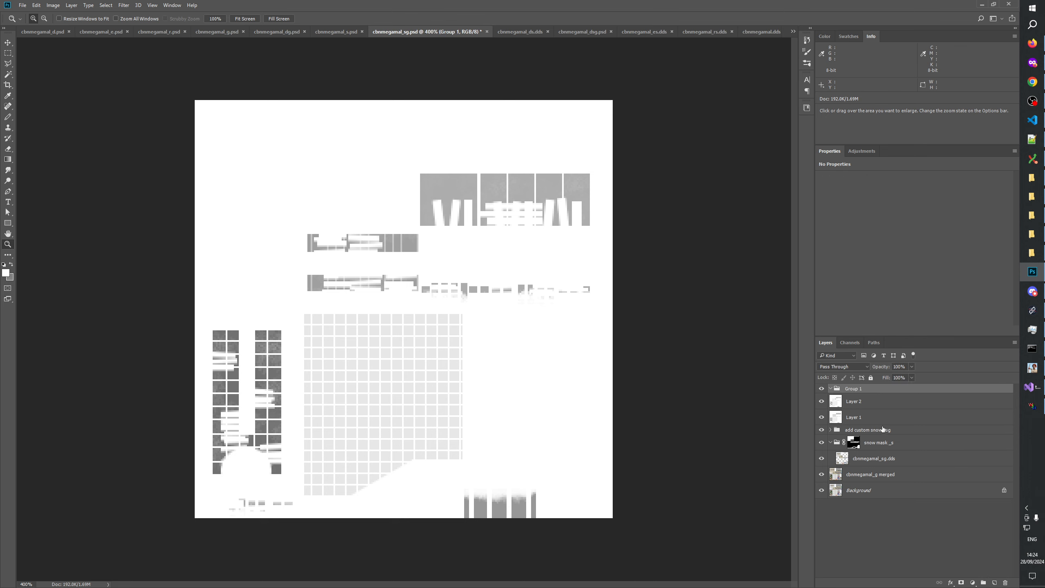
{"action": "left_click", "coordinate": [865, 401]}
{"action": "left_click", "coordinate": [864, 417], "text": "shift"}
{"action": "left_click_drag", "start_coordinate": [857, 396], "coordinate": [858, 389]}
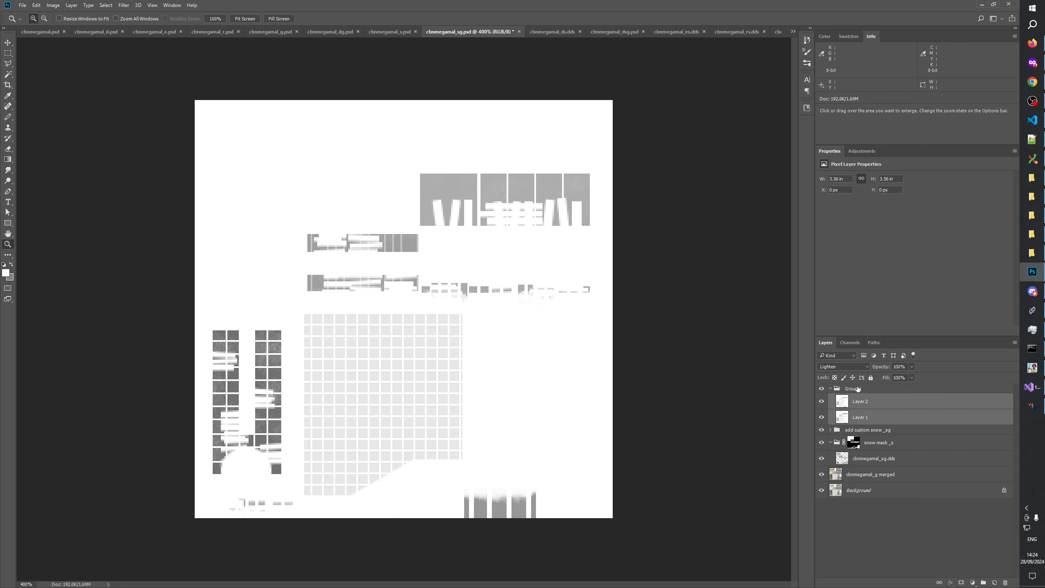
Merge Layer 2 down into Layer 1 and move the merged layer out above Group 1
{"action": "left_click", "coordinate": [866, 406]}
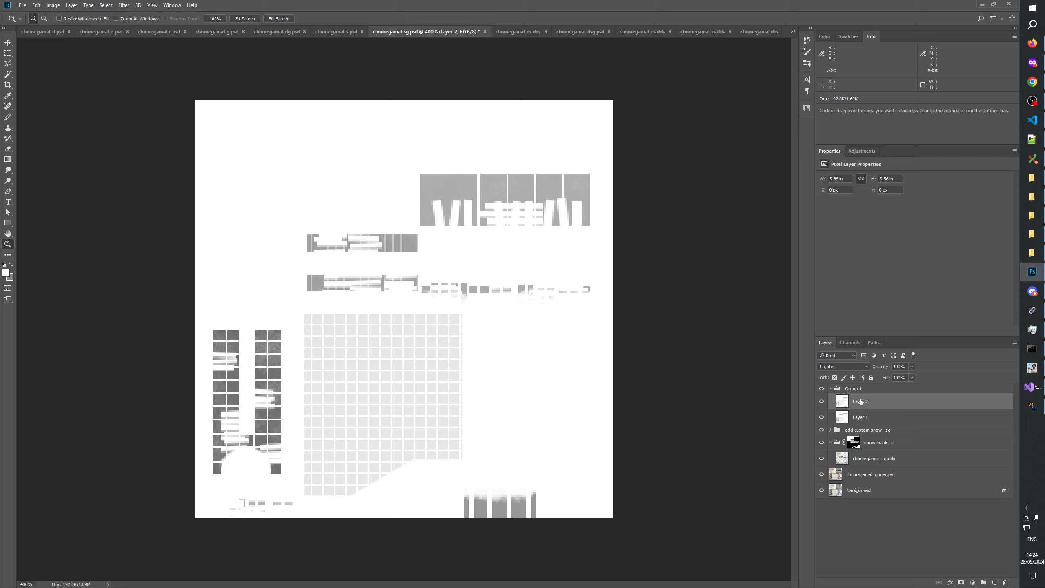
{"action": "key", "text": "ctrl+e"}
{"action": "left_click", "coordinate": [854, 389]}
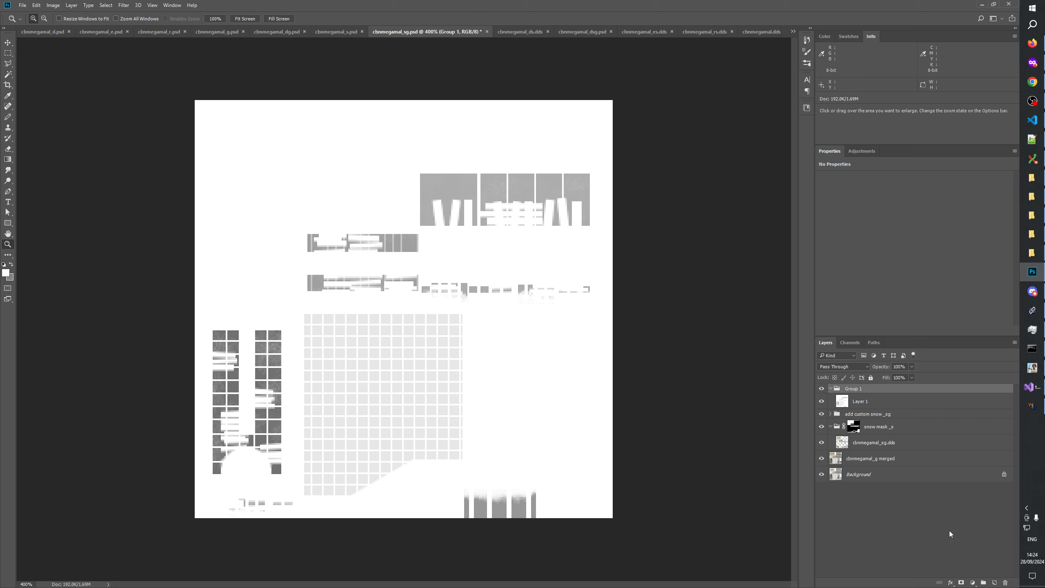
{"action": "left_click_drag", "start_coordinate": [862, 404], "coordinate": [862, 392]}
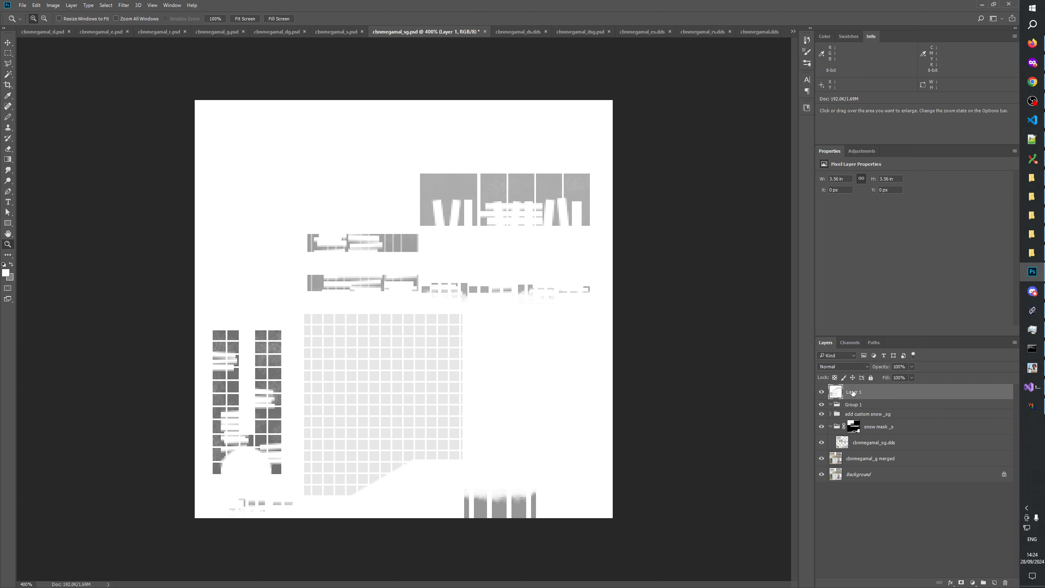
Rename the merged layer "SG alpha"
{"action": "double_click", "coordinate": [853, 393]}
{"action": "type", "text": "SWG alpha"}
{"action": "key", "text": "Return"}
{"action": "left_click", "coordinate": [852, 392]}
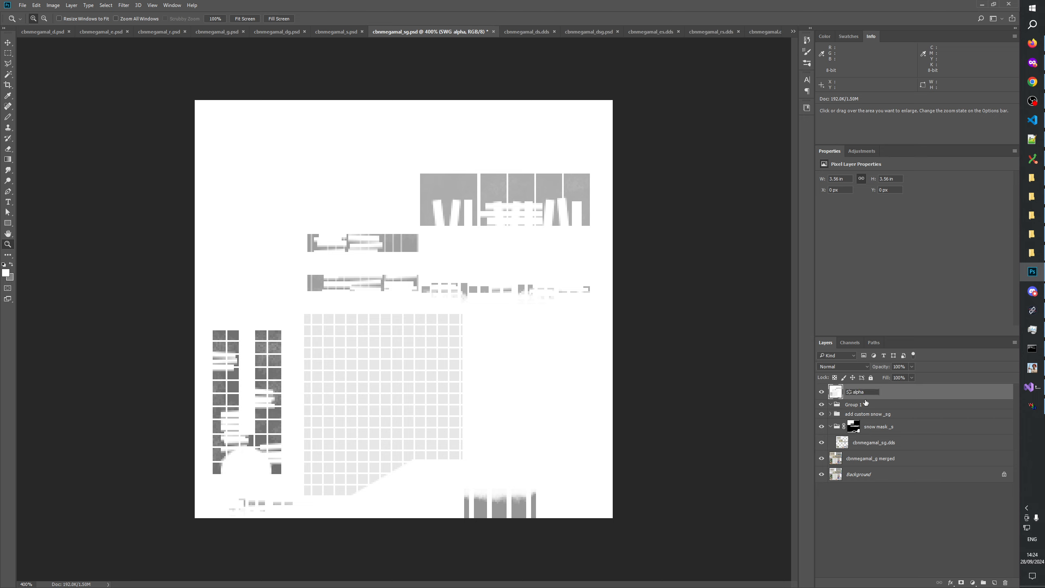
{"action": "key", "text": "BackSpace"}
{"action": "key", "text": "Return"}
Paste the full SG alpha layer image into the Alpha 1 channel and make the RGB channels visible with it
{"action": "left_click", "coordinate": [821, 391]}
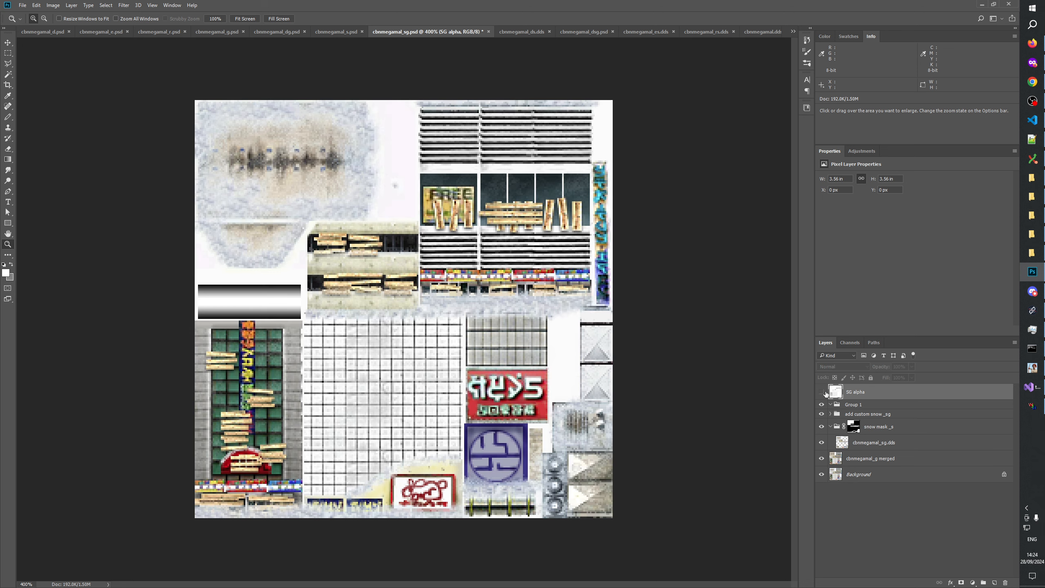
{"action": "left_click", "coordinate": [822, 392]}
{"action": "left_click", "coordinate": [836, 392], "text": "ctrl"}
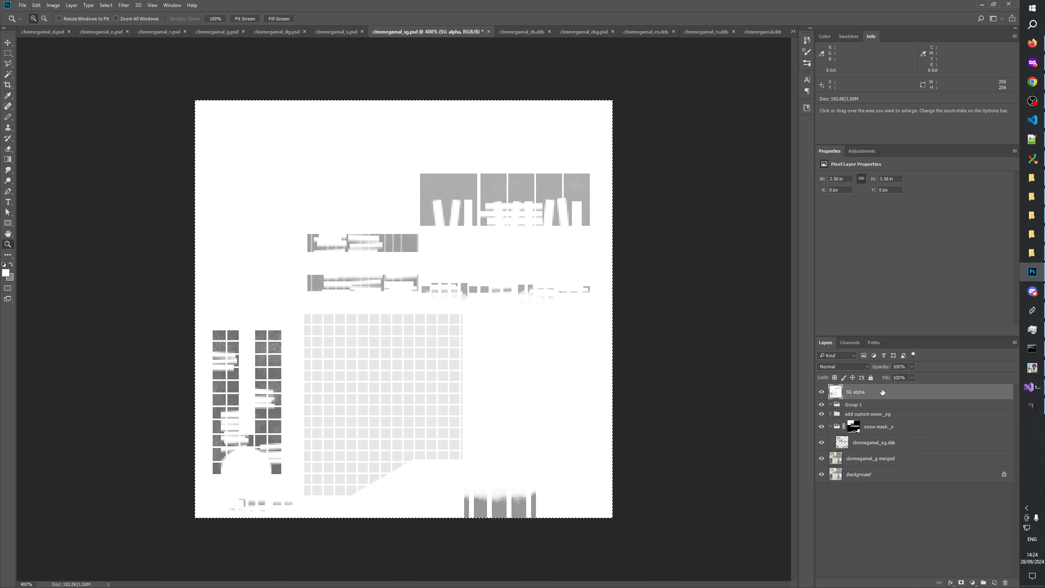
{"action": "left_click", "coordinate": [850, 343]}
{"action": "left_click", "coordinate": [870, 417]}
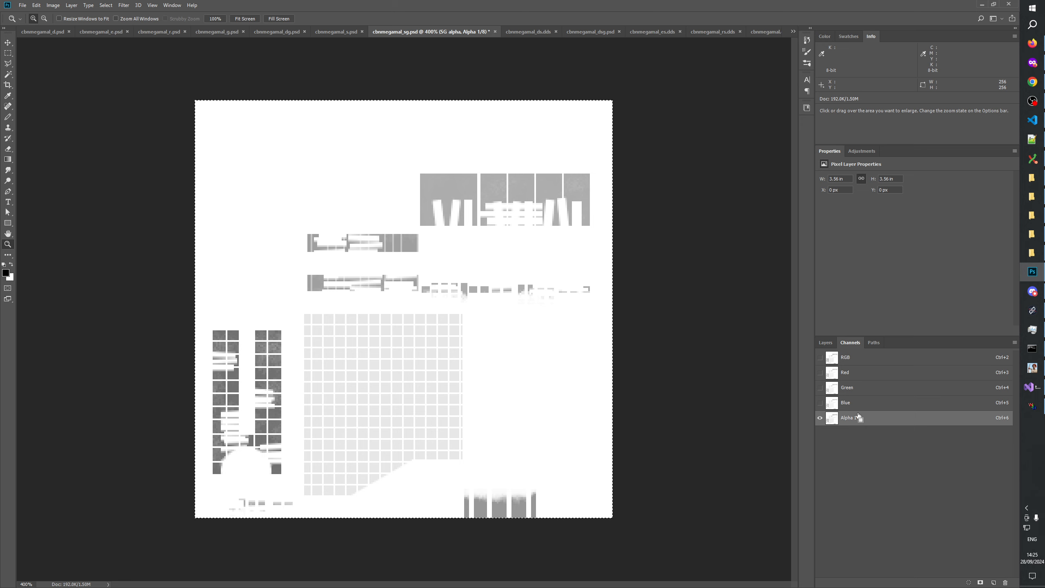
{"action": "left_click", "coordinate": [820, 357]}
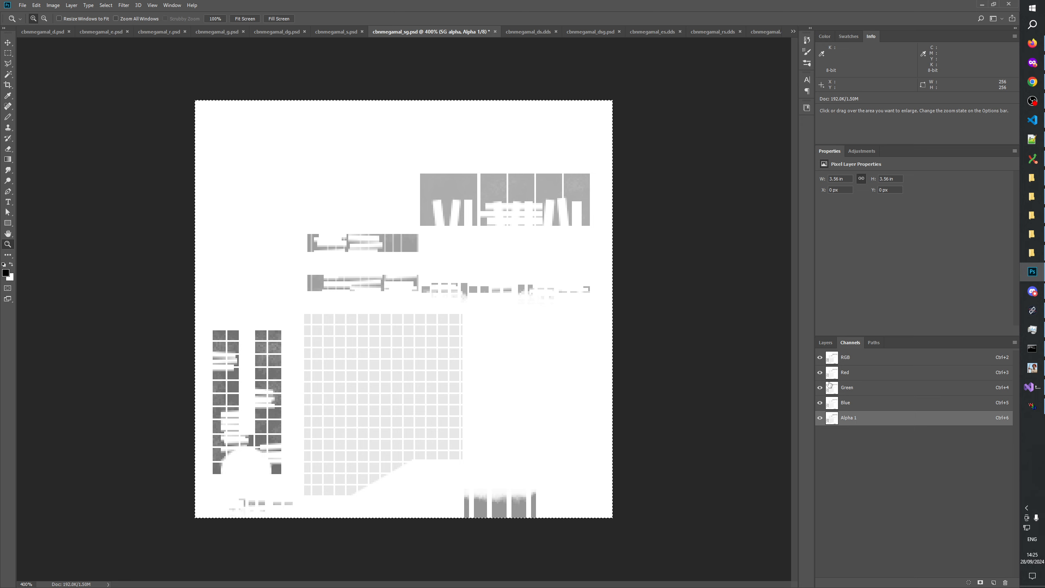
Return to the RGB composite and hide the SG alpha layer
{"action": "left_click", "coordinate": [861, 372]}
{"action": "left_click", "coordinate": [834, 343]}
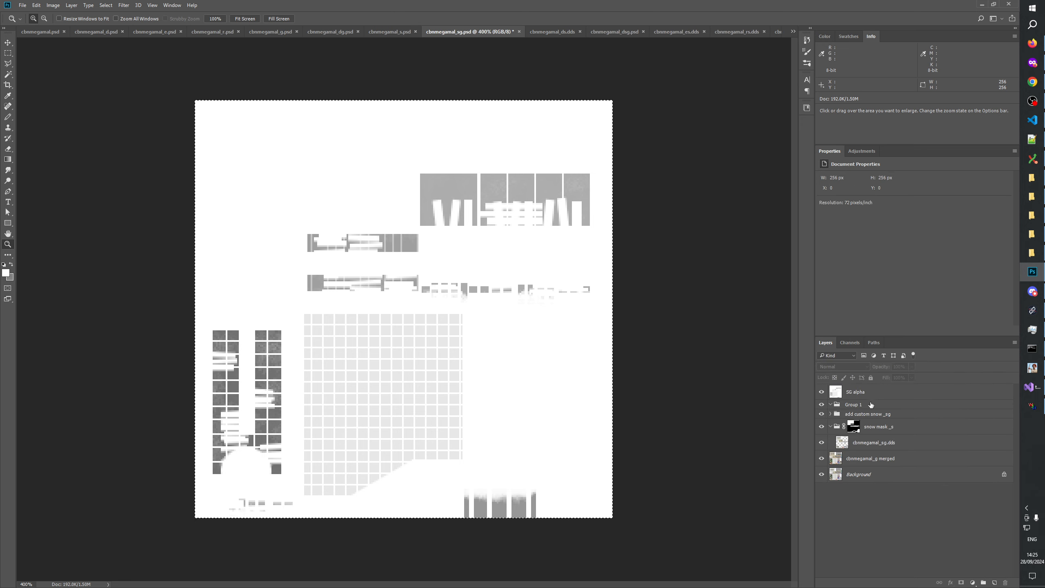
{"action": "left_click", "coordinate": [822, 392]}
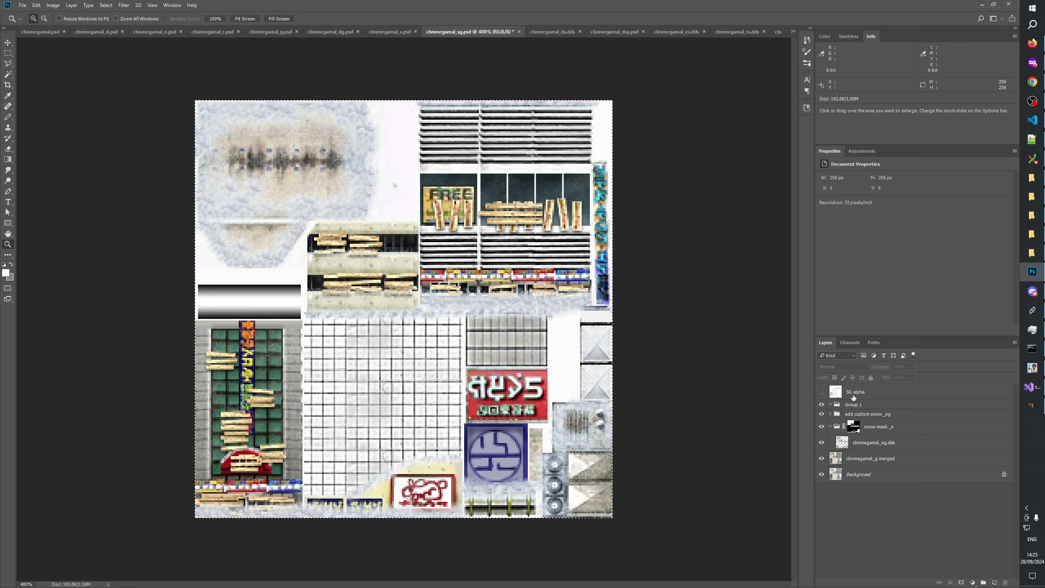
Rename the SG alpha layer "SG alpha DELETE"
{"action": "left_click", "coordinate": [859, 390]}
{"action": "double_click", "coordinate": [861, 395]}
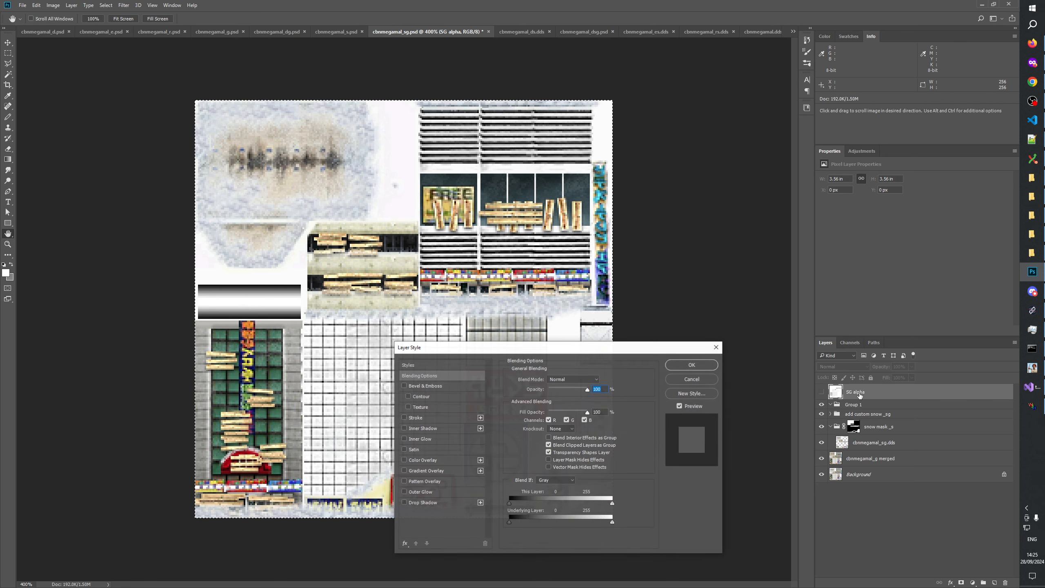
{"action": "left_click", "coordinate": [698, 385]}
{"action": "double_click", "coordinate": [856, 392]}
{"action": "left_click", "coordinate": [874, 392]}
{"action": "type", "text": "DEL"}
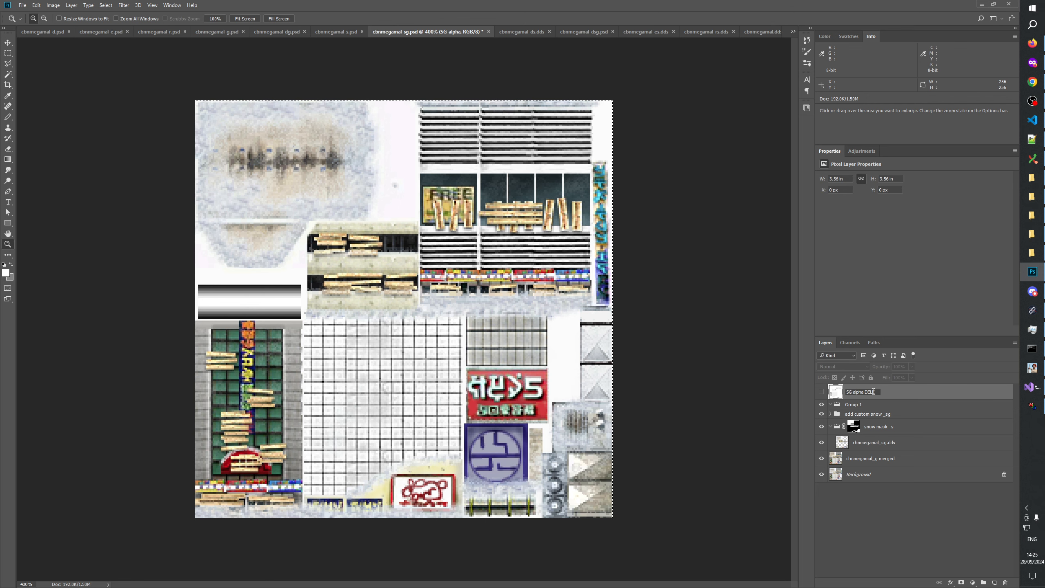
{"action": "type", "text": "ETE"}
{"action": "left_click", "coordinate": [893, 527]}
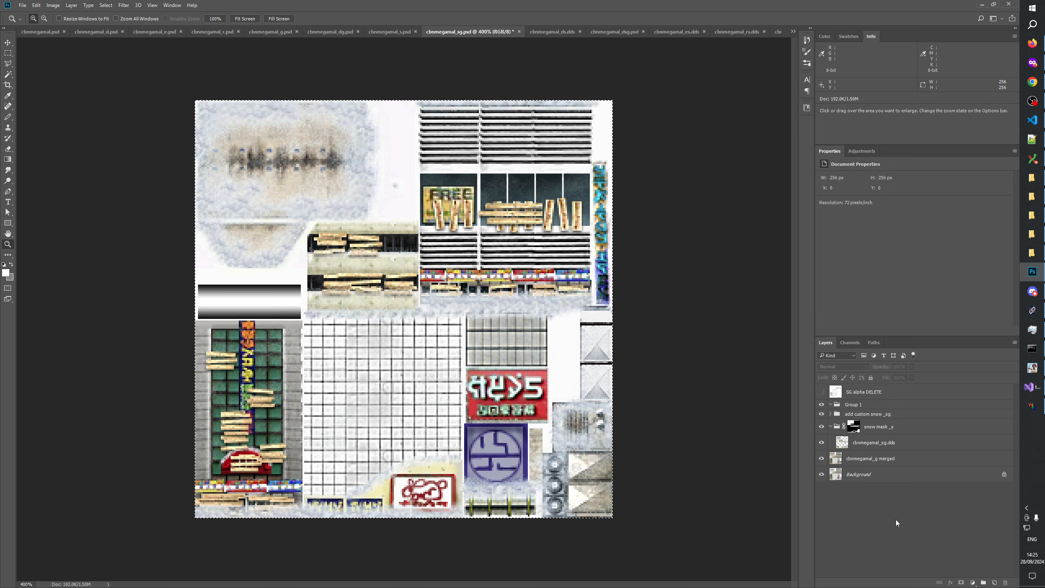
Delete the Background layer and the empty Group 1 from cbnmegamal_sg.psd, saving the document
{"action": "left_click", "coordinate": [860, 474]}
{"action": "left_click", "coordinate": [1005, 582]}
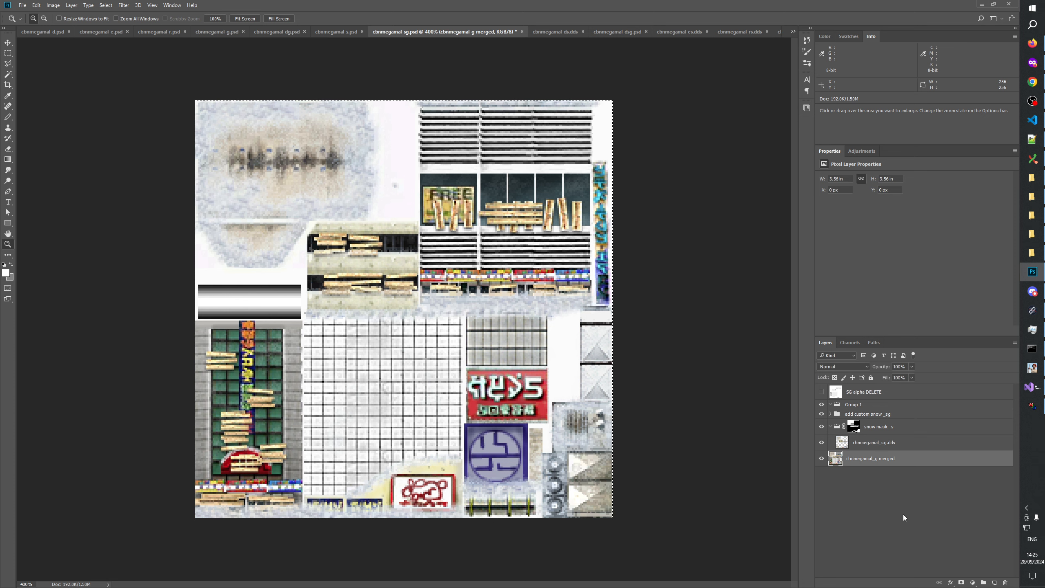
{"action": "left_click", "coordinate": [910, 527]}
{"action": "key", "text": "ctrl+s"}
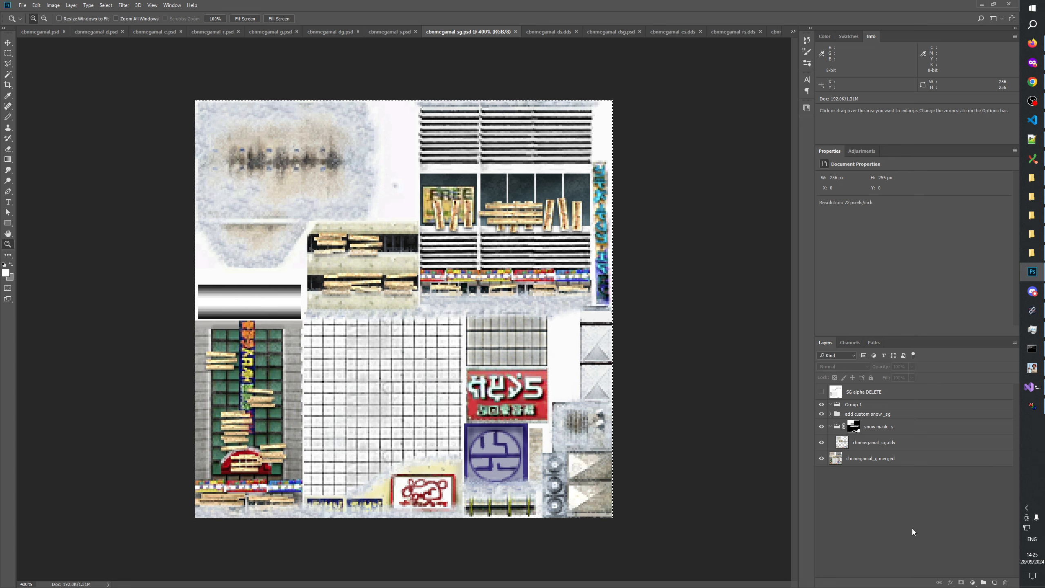
{"action": "left_click", "coordinate": [854, 405]}
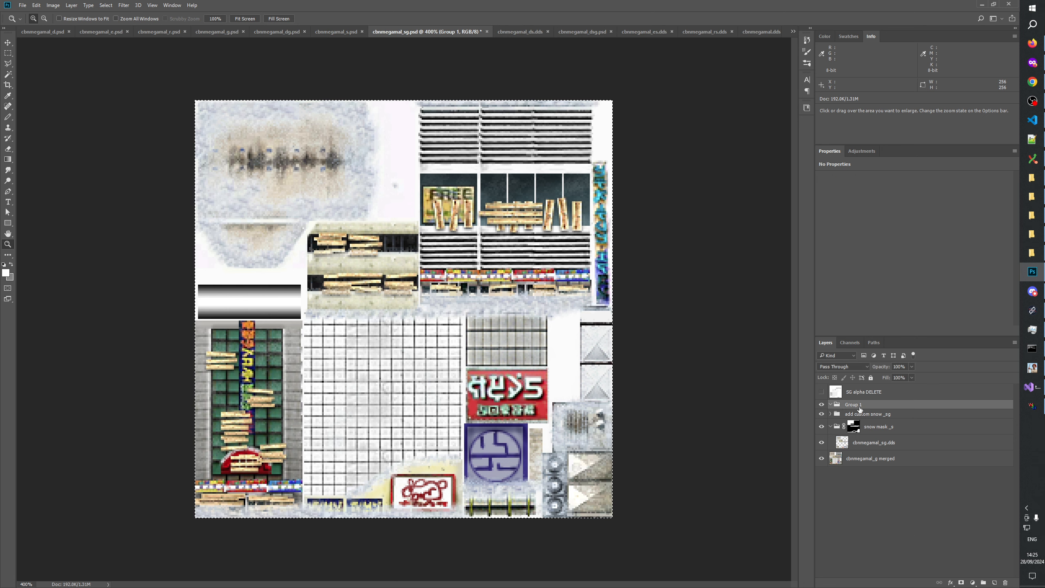
{"action": "left_click", "coordinate": [1005, 583]}
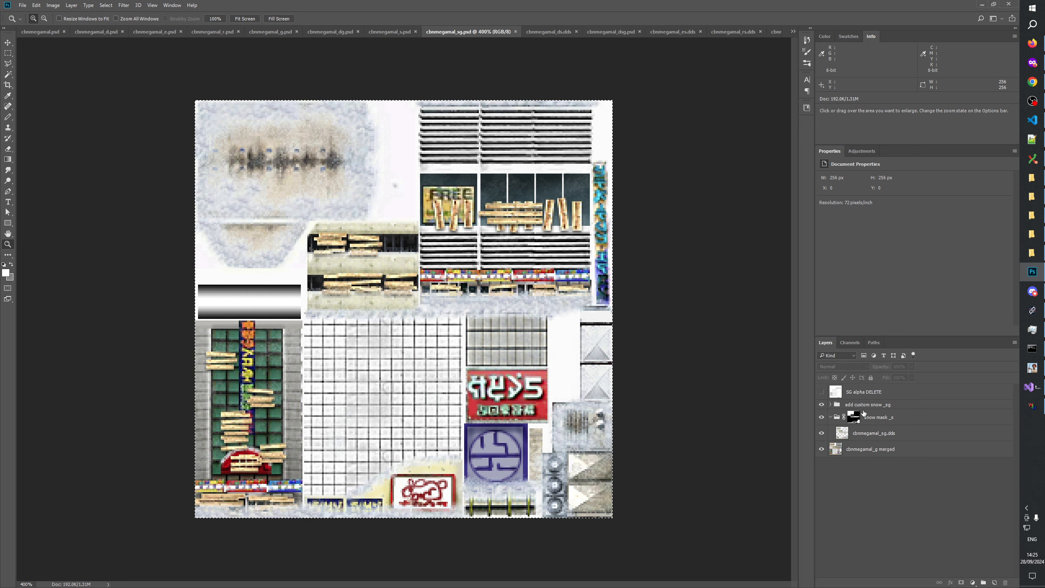
Create a group named "add original snow _sg" and move the snow mask _s group into it
{"action": "left_click", "coordinate": [866, 407]}
{"action": "left_click", "coordinate": [837, 492]}
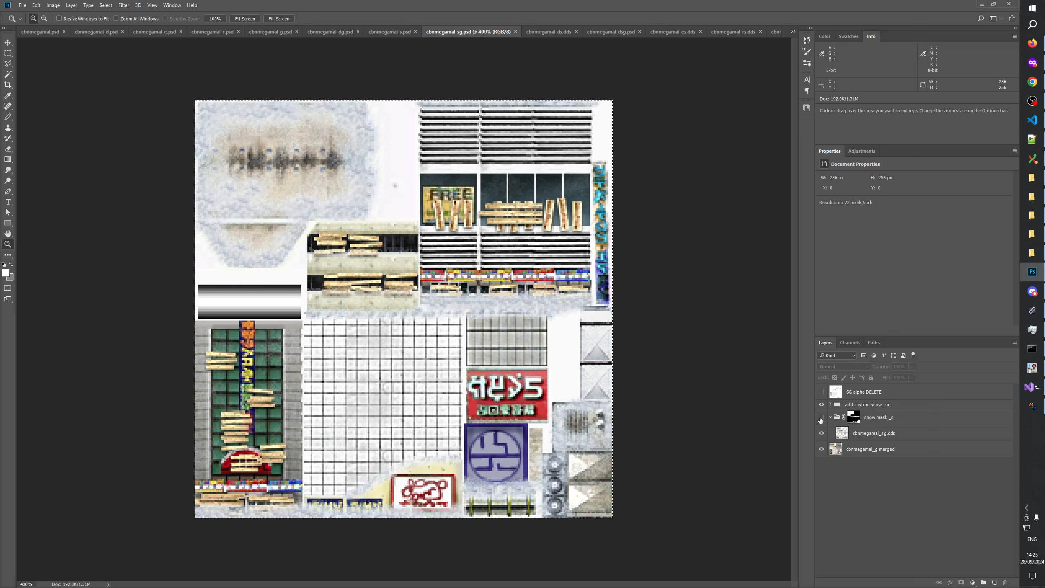
{"action": "left_click", "coordinate": [821, 417]}
{"action": "left_click", "coordinate": [876, 419]}
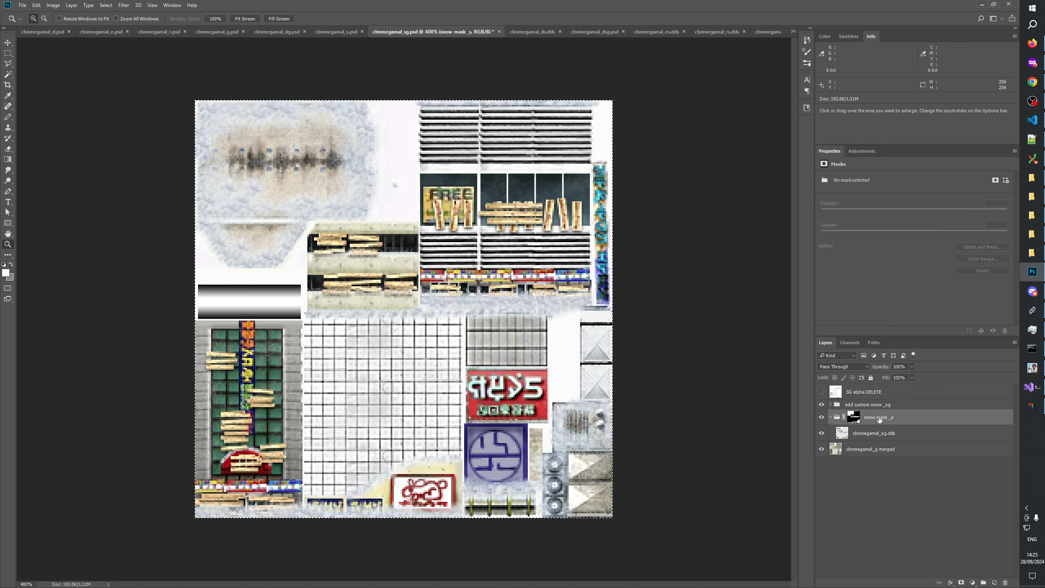
{"action": "key", "text": "ctrl+g"}
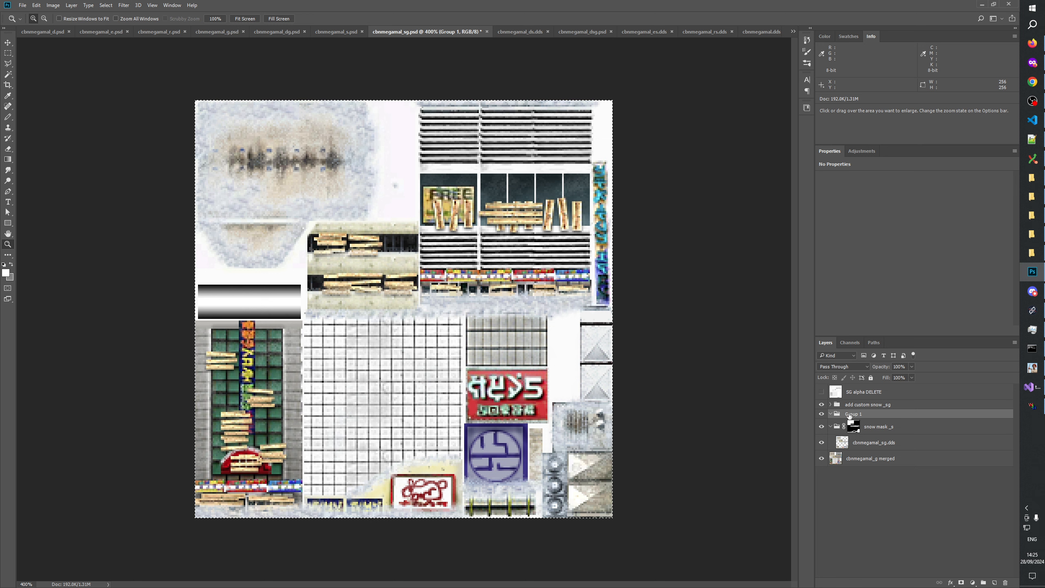
{"action": "double_click", "coordinate": [849, 414]}
{"action": "type", "text": "add "}
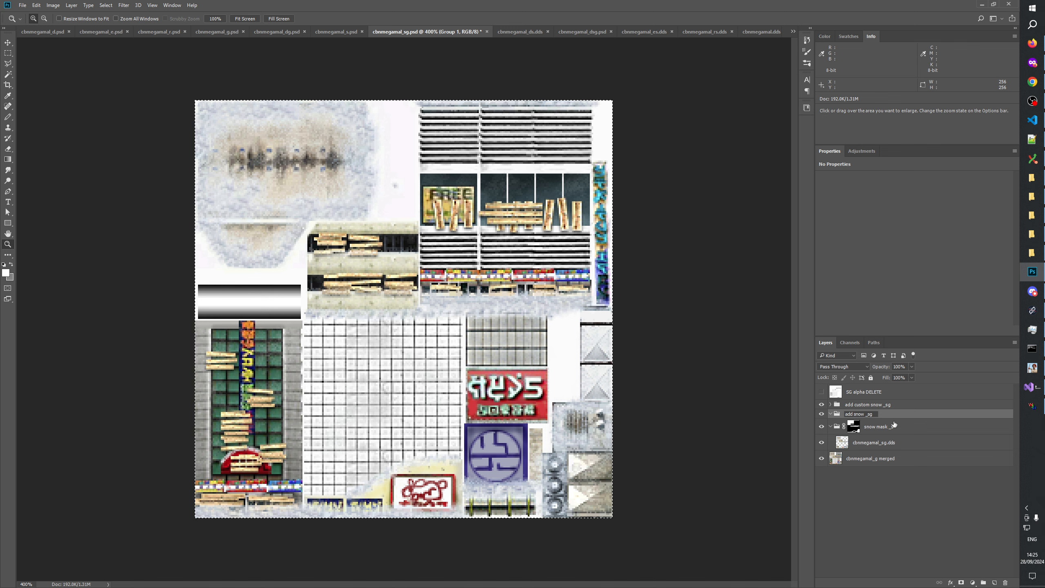
{"action": "type", "text": "original"}
{"action": "key", "text": "Return"}
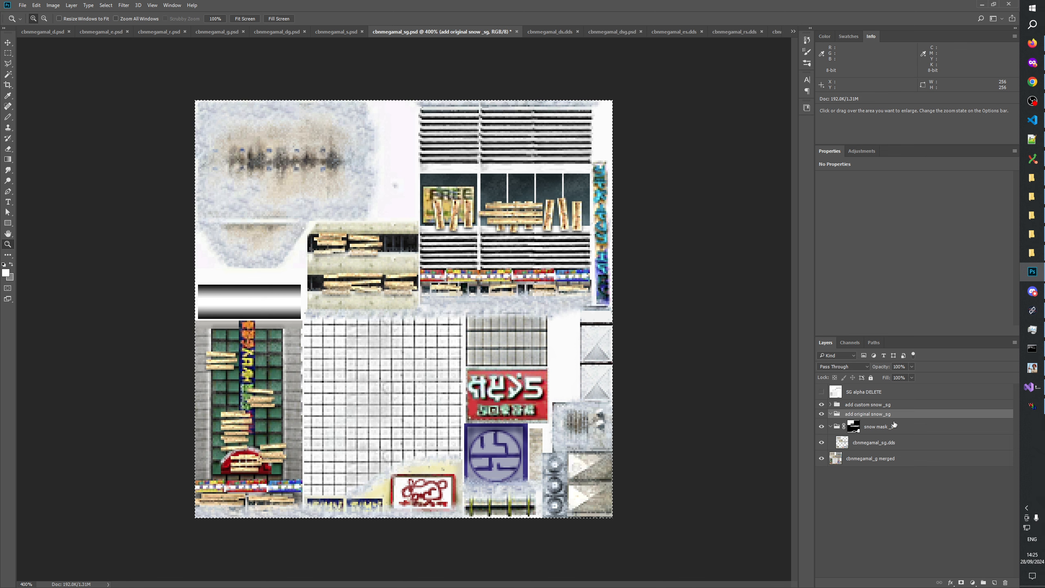
{"action": "left_click_drag", "start_coordinate": [879, 431], "coordinate": [870, 415]}
{"action": "left_click", "coordinate": [885, 507]}
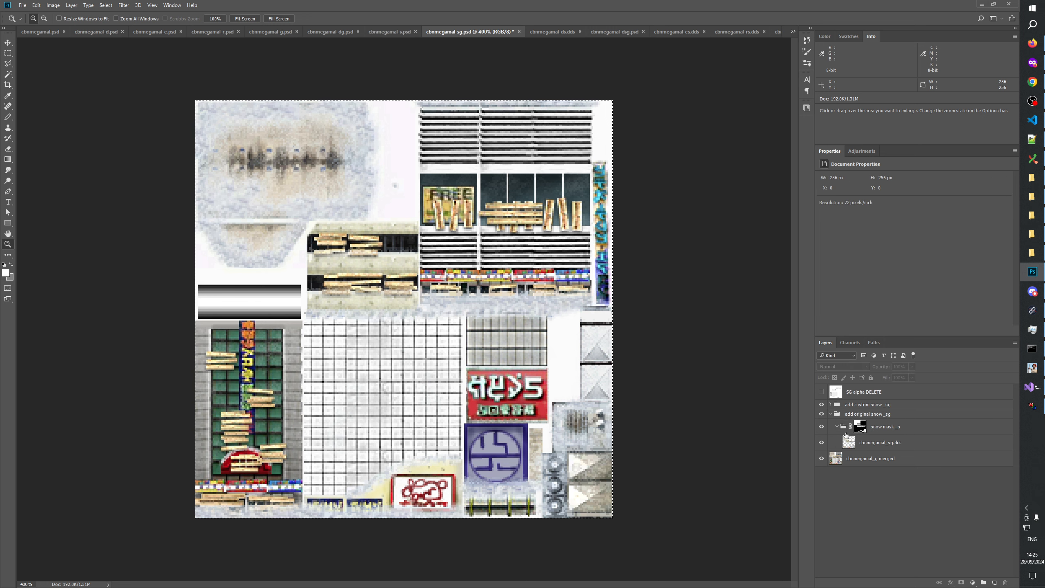
In cbnmegamal_s.psd, create a group named "add orginal snow _s" and move the snow mask _s group into it
{"action": "left_click", "coordinate": [389, 32]}
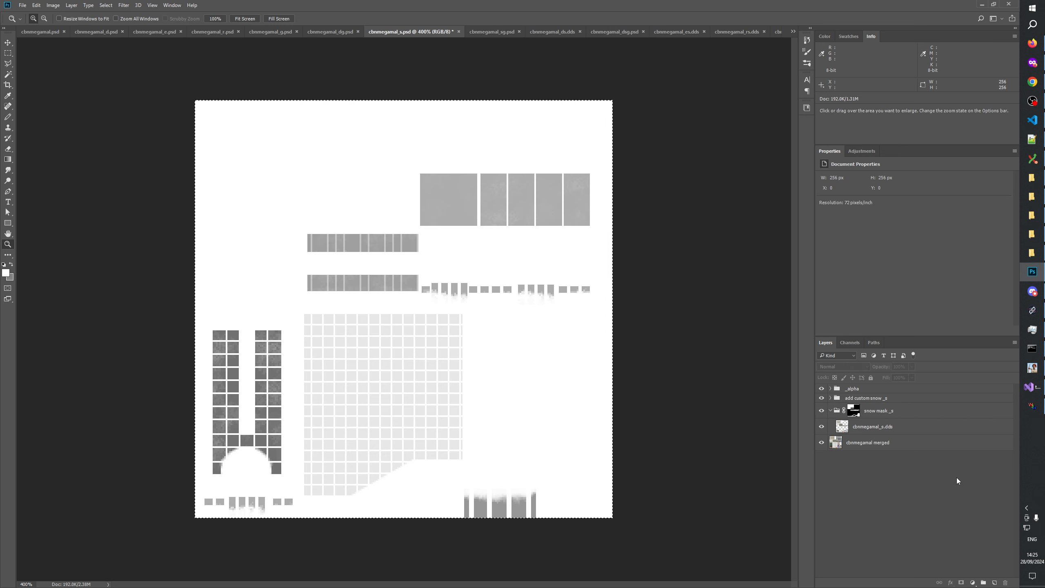
{"action": "key", "text": "ctrl+g"}
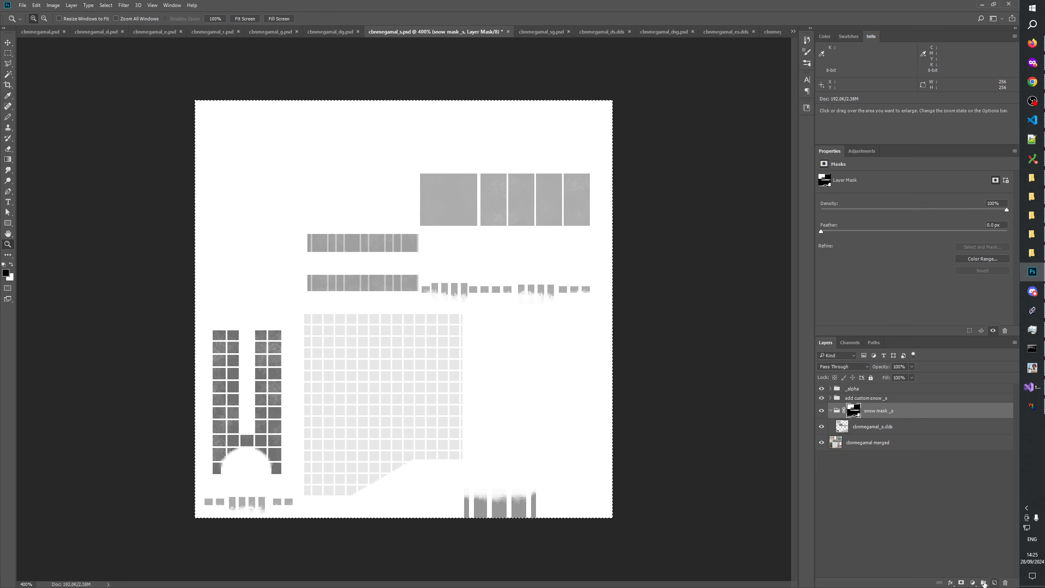
{"action": "double_click", "coordinate": [860, 399]}
{"action": "key", "text": "ctrl+c"}
{"action": "double_click", "coordinate": [859, 408]}
{"action": "key", "text": "ctrl+v"}
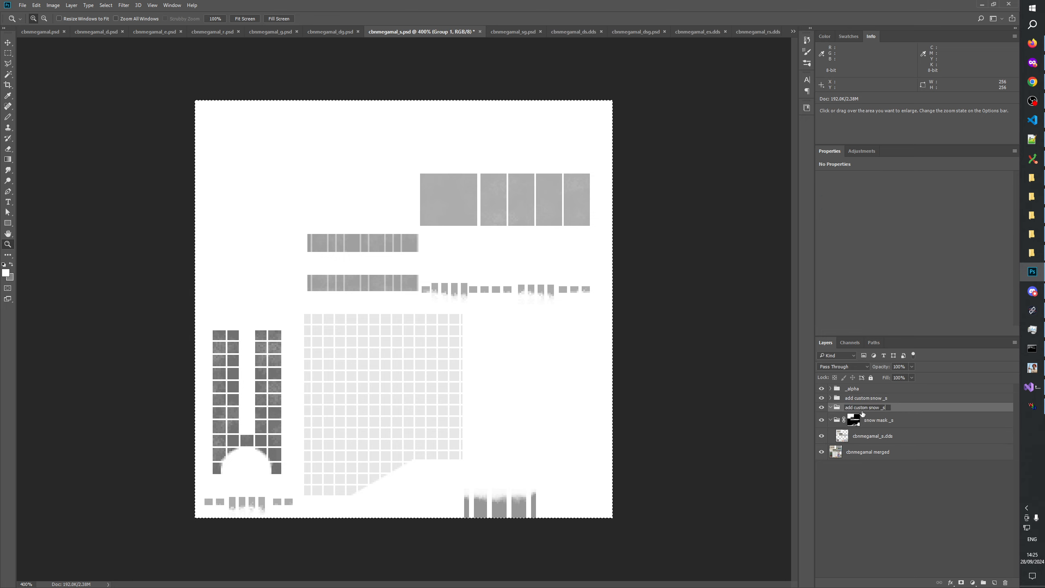
{"action": "double_click", "coordinate": [859, 408]}
{"action": "type", "text": "orginal"}
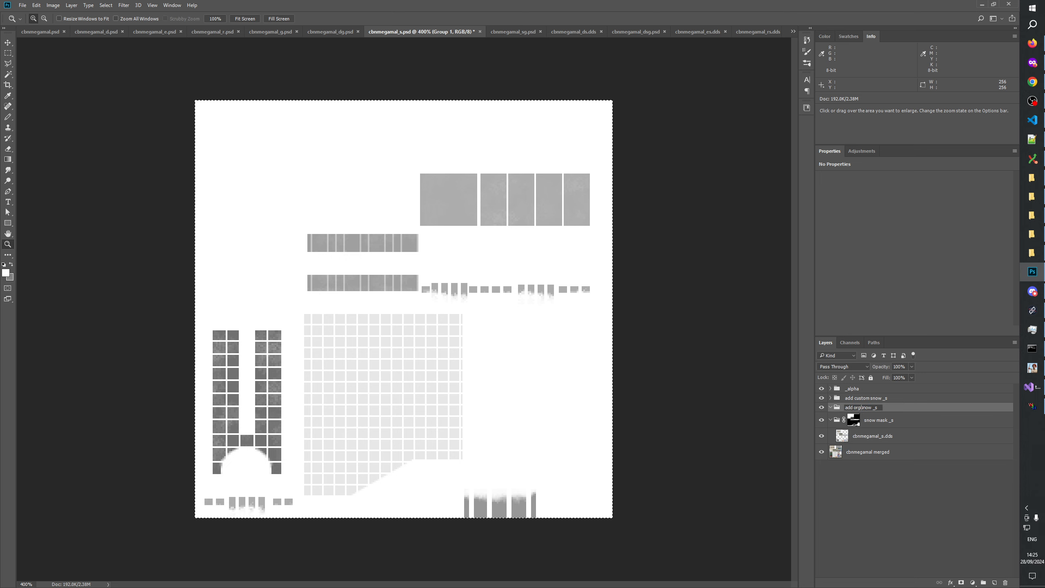
{"action": "left_click", "coordinate": [882, 419]}
{"action": "left_click", "coordinate": [881, 436], "text": "shift"}
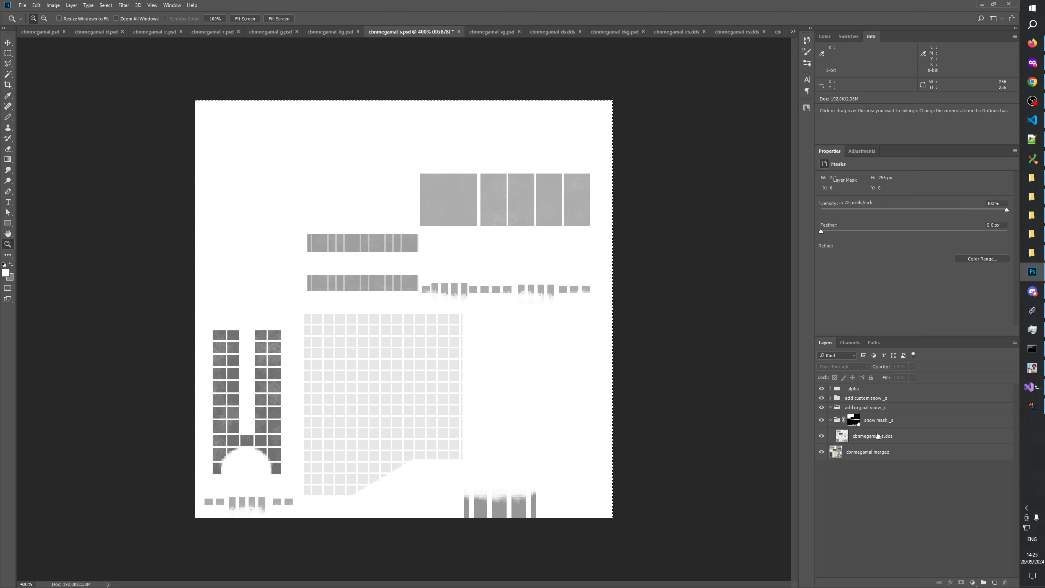
{"action": "left_click_drag", "start_coordinate": [877, 419], "coordinate": [877, 417]}
{"action": "left_click", "coordinate": [881, 474]}
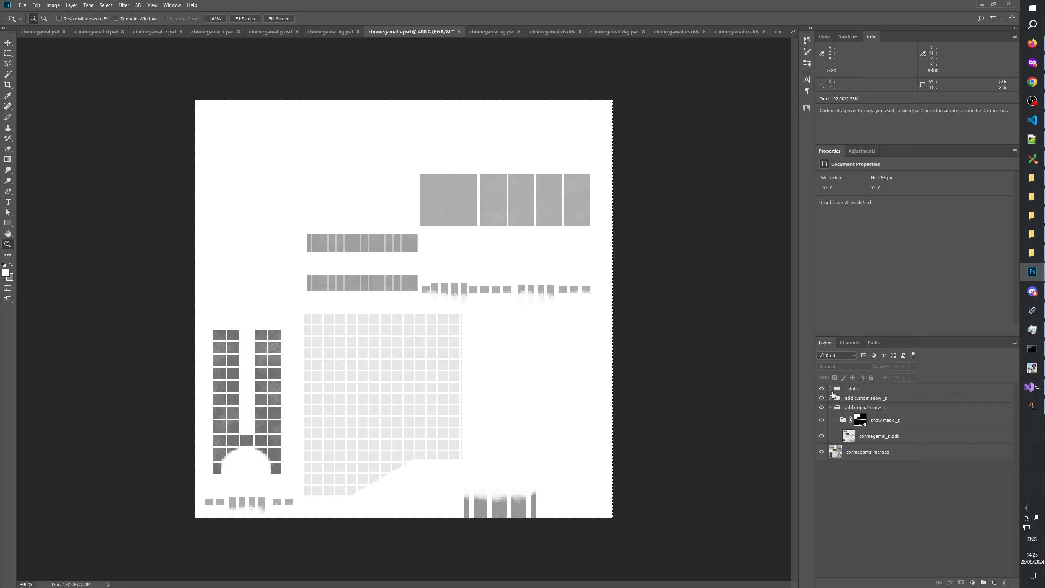
Hide the _alpha group and save cbnmegamal_s.psd
{"action": "left_click", "coordinate": [822, 388]}
{"action": "key", "text": "ctrl+s"}
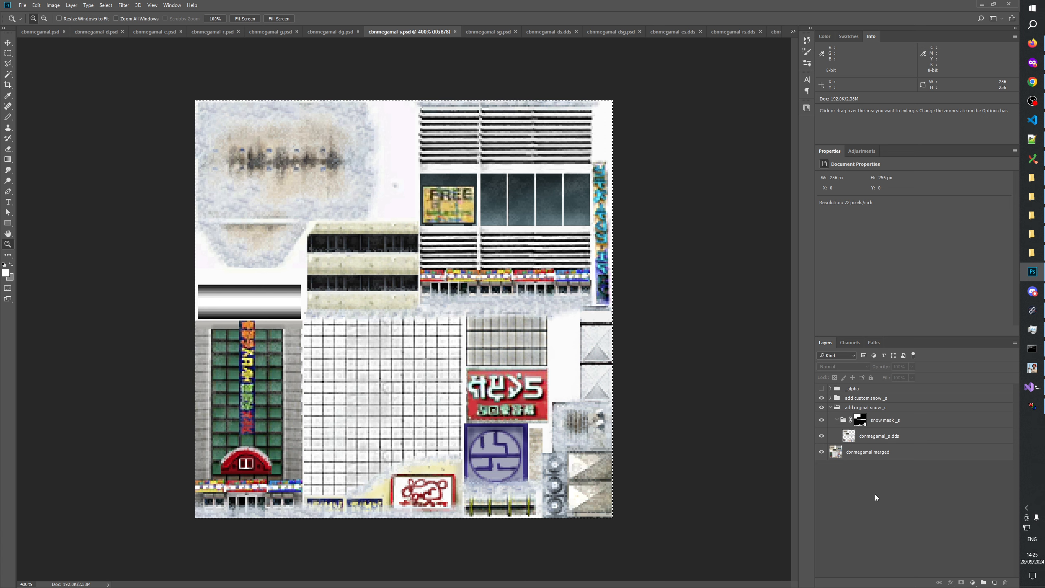
Compare the finished cbnmegamal_s and cbnmegamal_sg textures and examine the damaged snowy texture cbnmegamal_ds.dds
{"action": "left_click", "coordinate": [484, 33]}
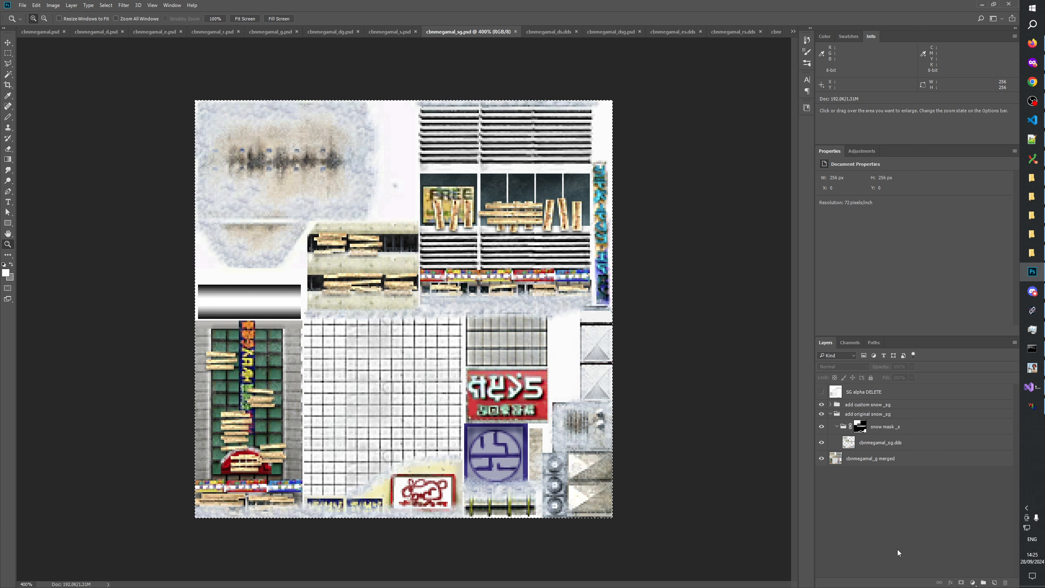
{"action": "left_click", "coordinate": [390, 32]}
{"action": "left_click", "coordinate": [486, 32]}
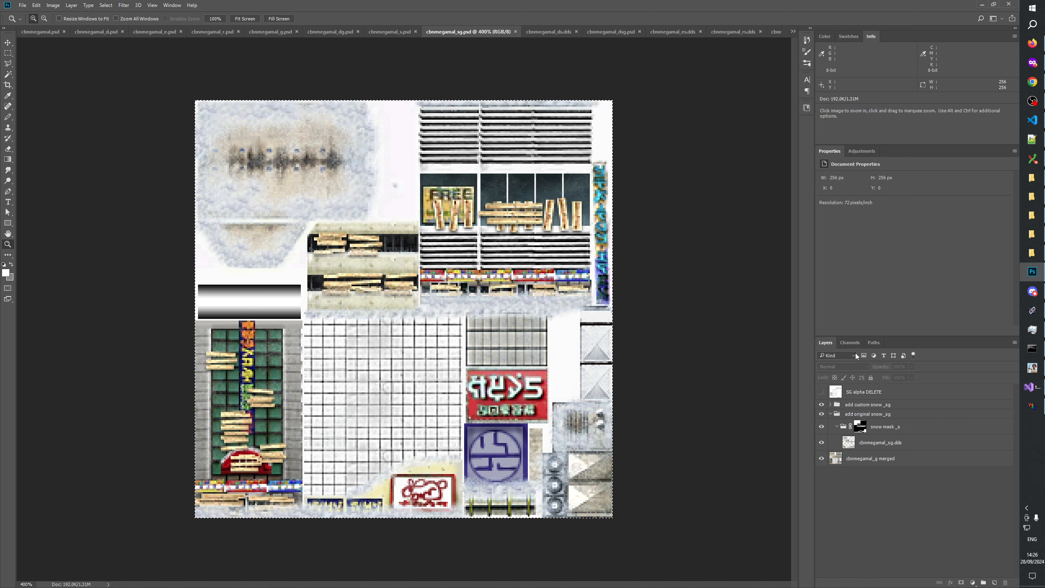
{"action": "left_click", "coordinate": [1032, 101]}
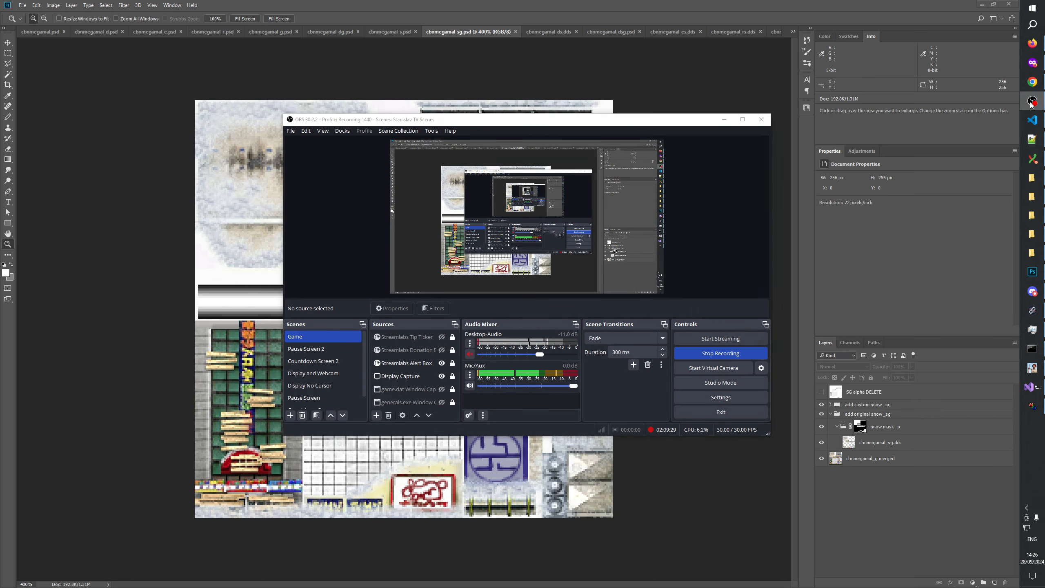
{"action": "left_click", "coordinate": [1032, 102]}
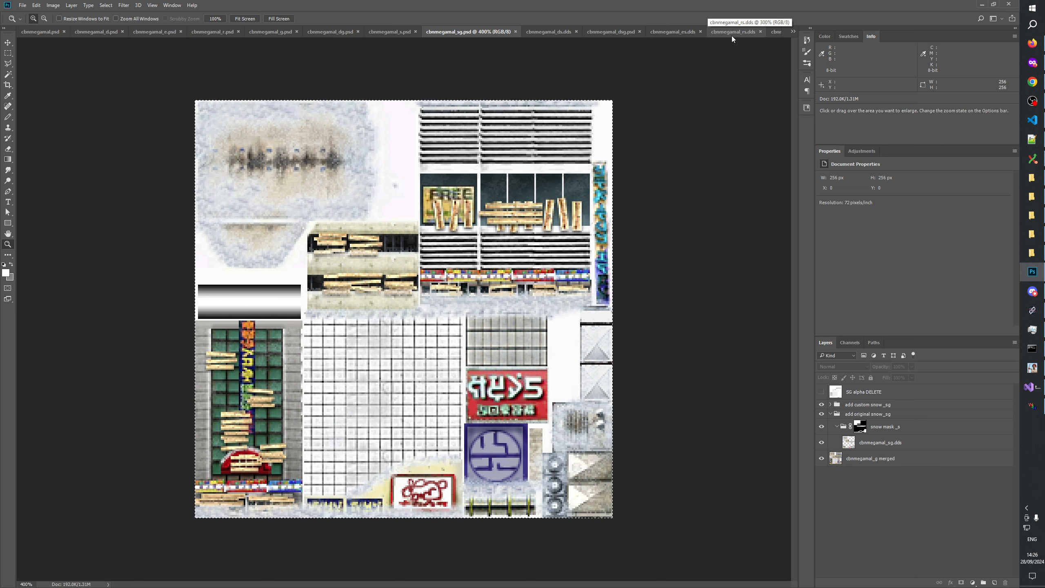
{"action": "left_click", "coordinate": [557, 34]}
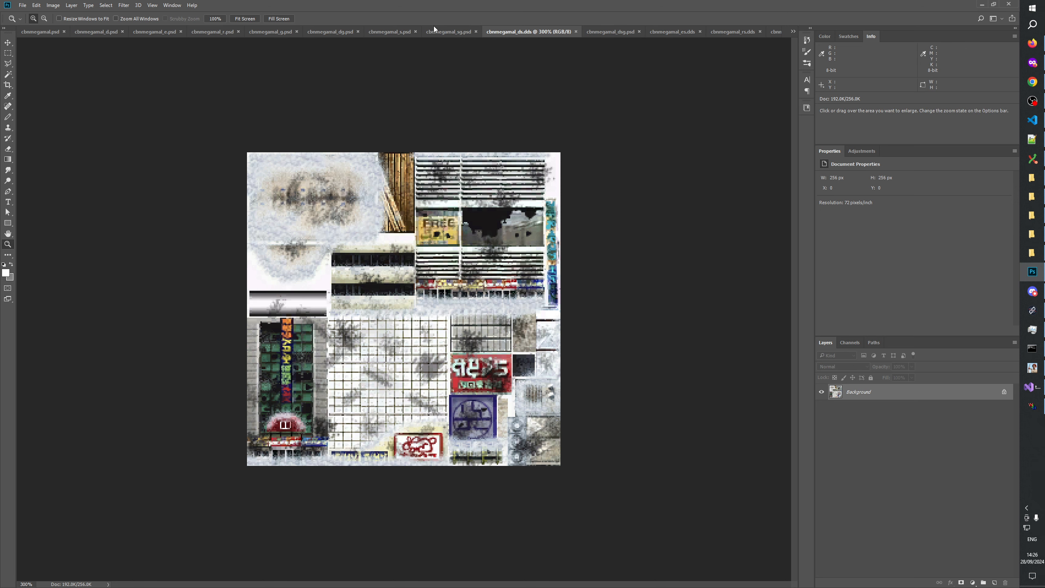
{"action": "left_click", "coordinate": [398, 31]}
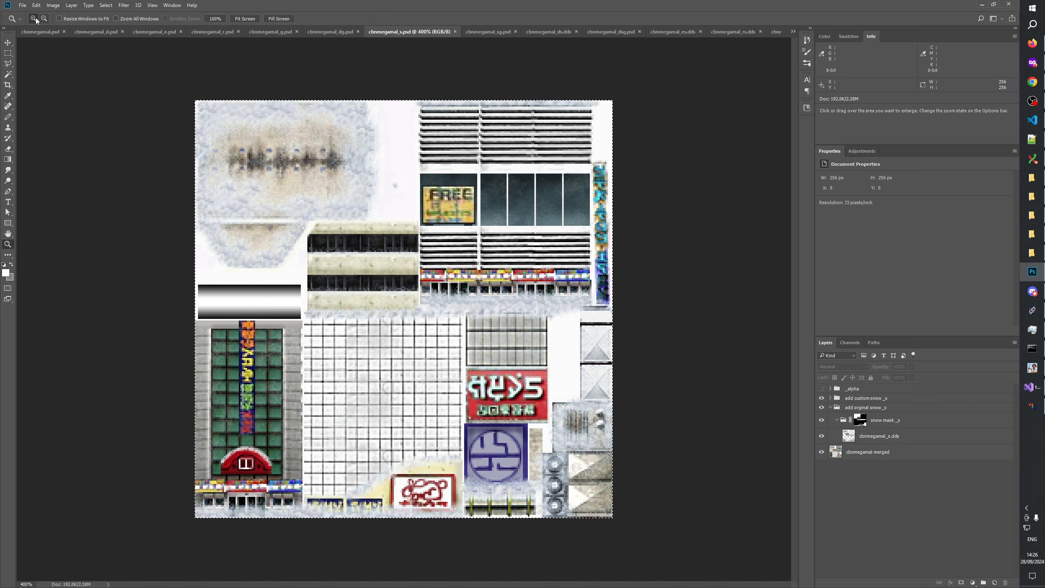
Clear the selection around the whole canvas in cbnmegamal_s.psd
{"action": "left_click", "coordinate": [8, 54]}
{"action": "left_click", "coordinate": [685, 299]}
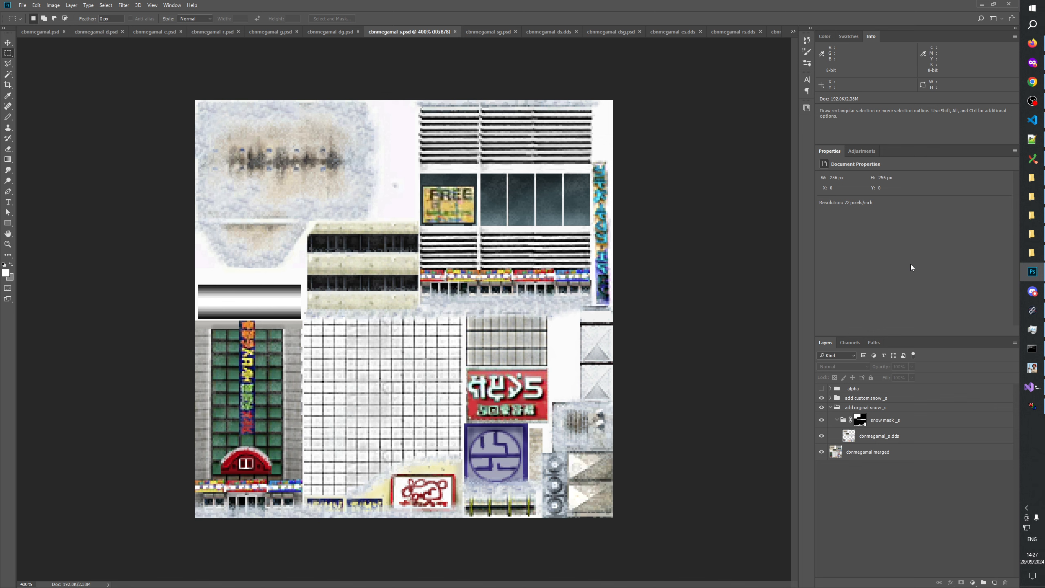
{"action": "left_click", "coordinate": [1035, 103]}
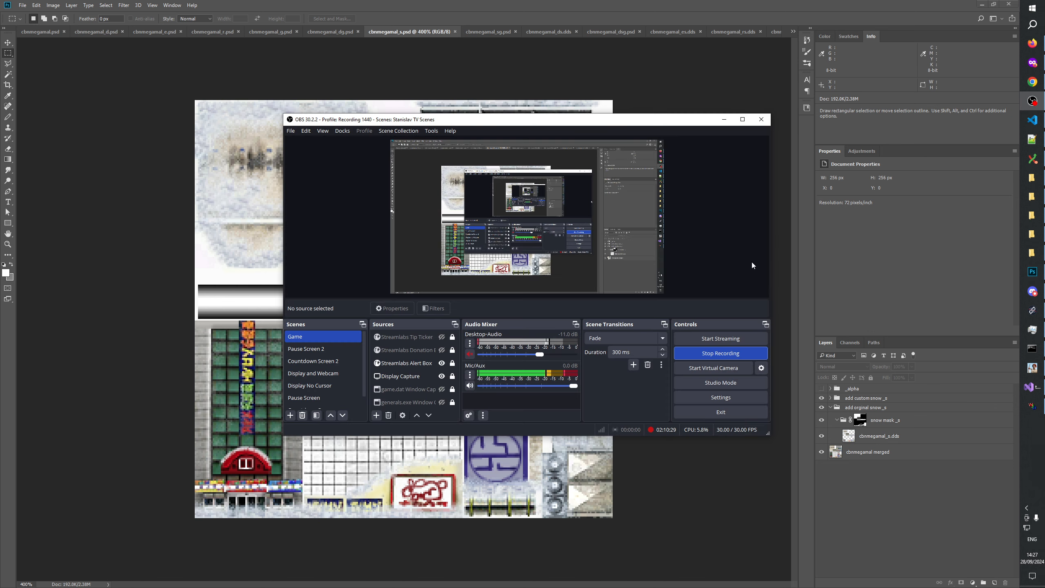